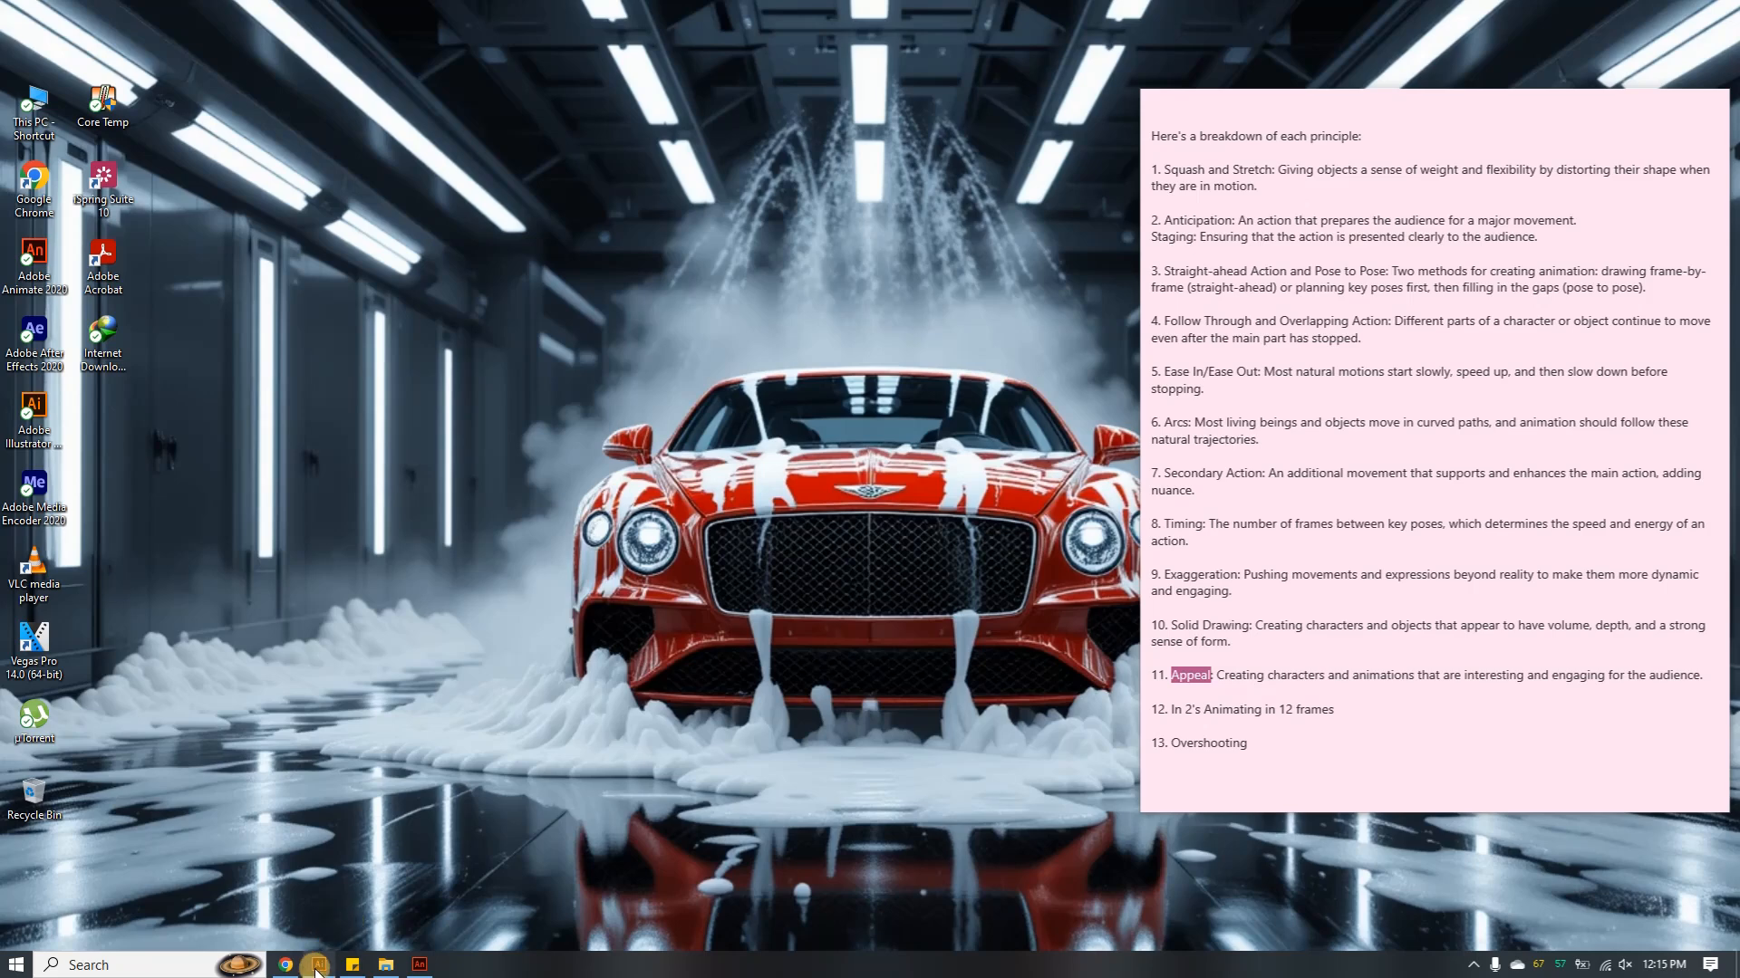
Switch to Adobe Animate and create a Full HD character animation document, 1920 x 1080 at 24 fps, for ActionScript 3.0
mouse_move(321, 970)
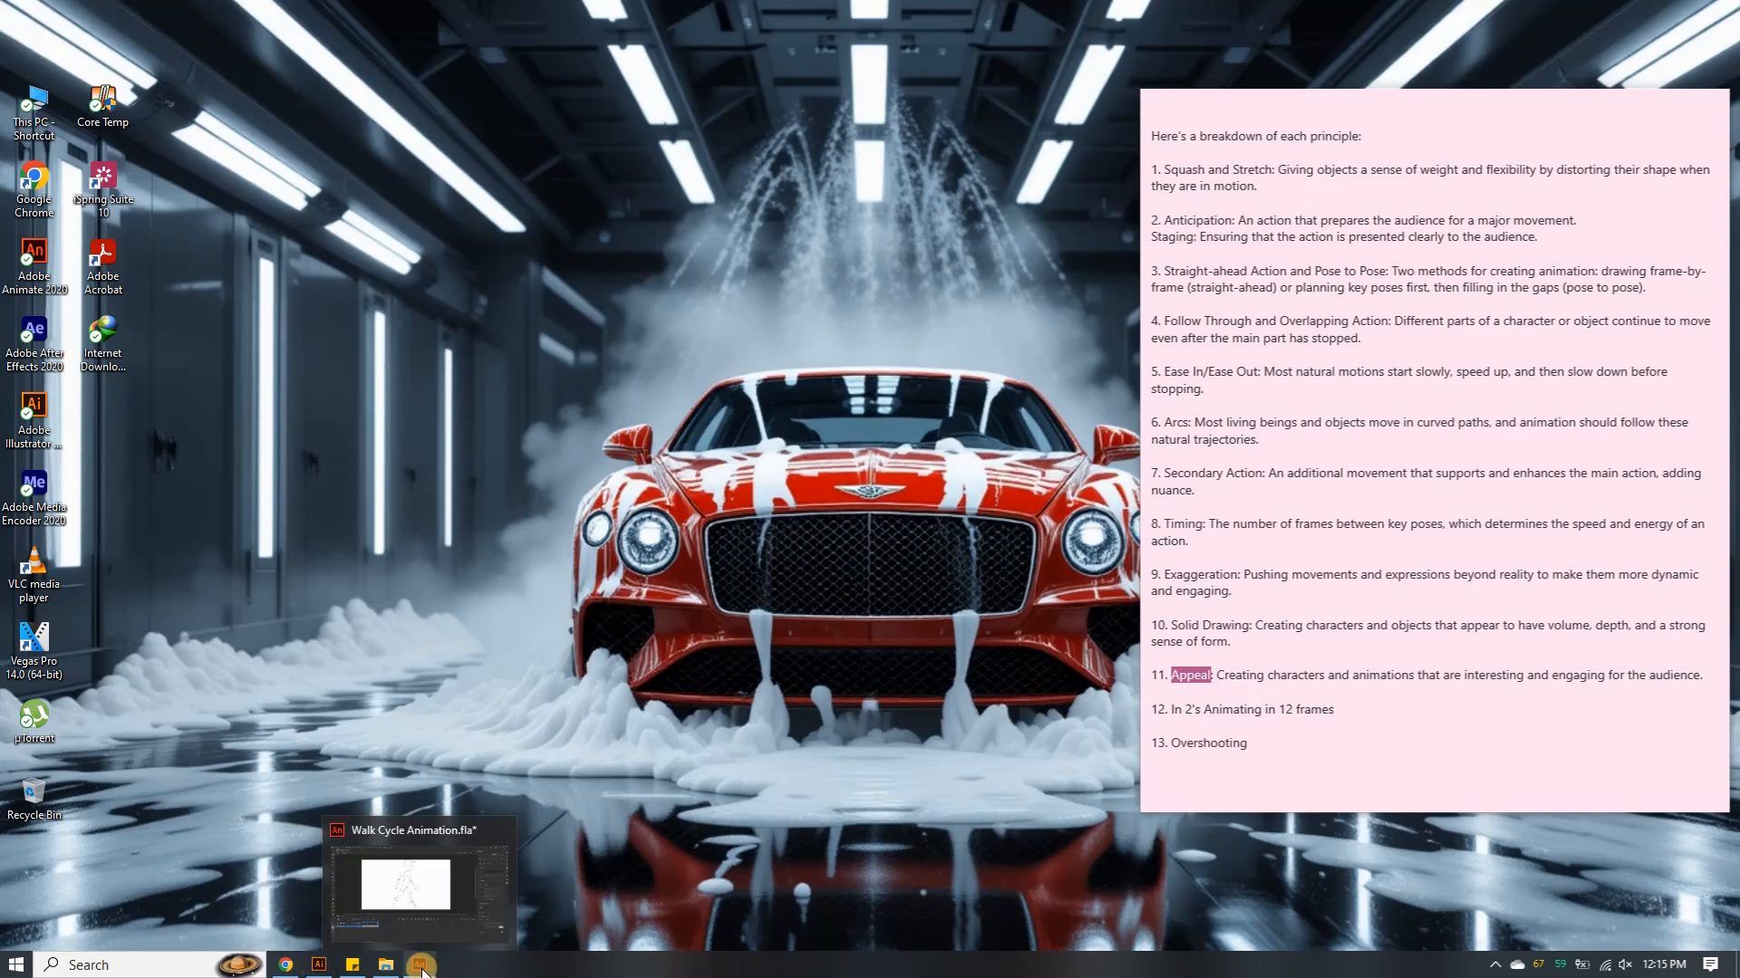
click(422, 969)
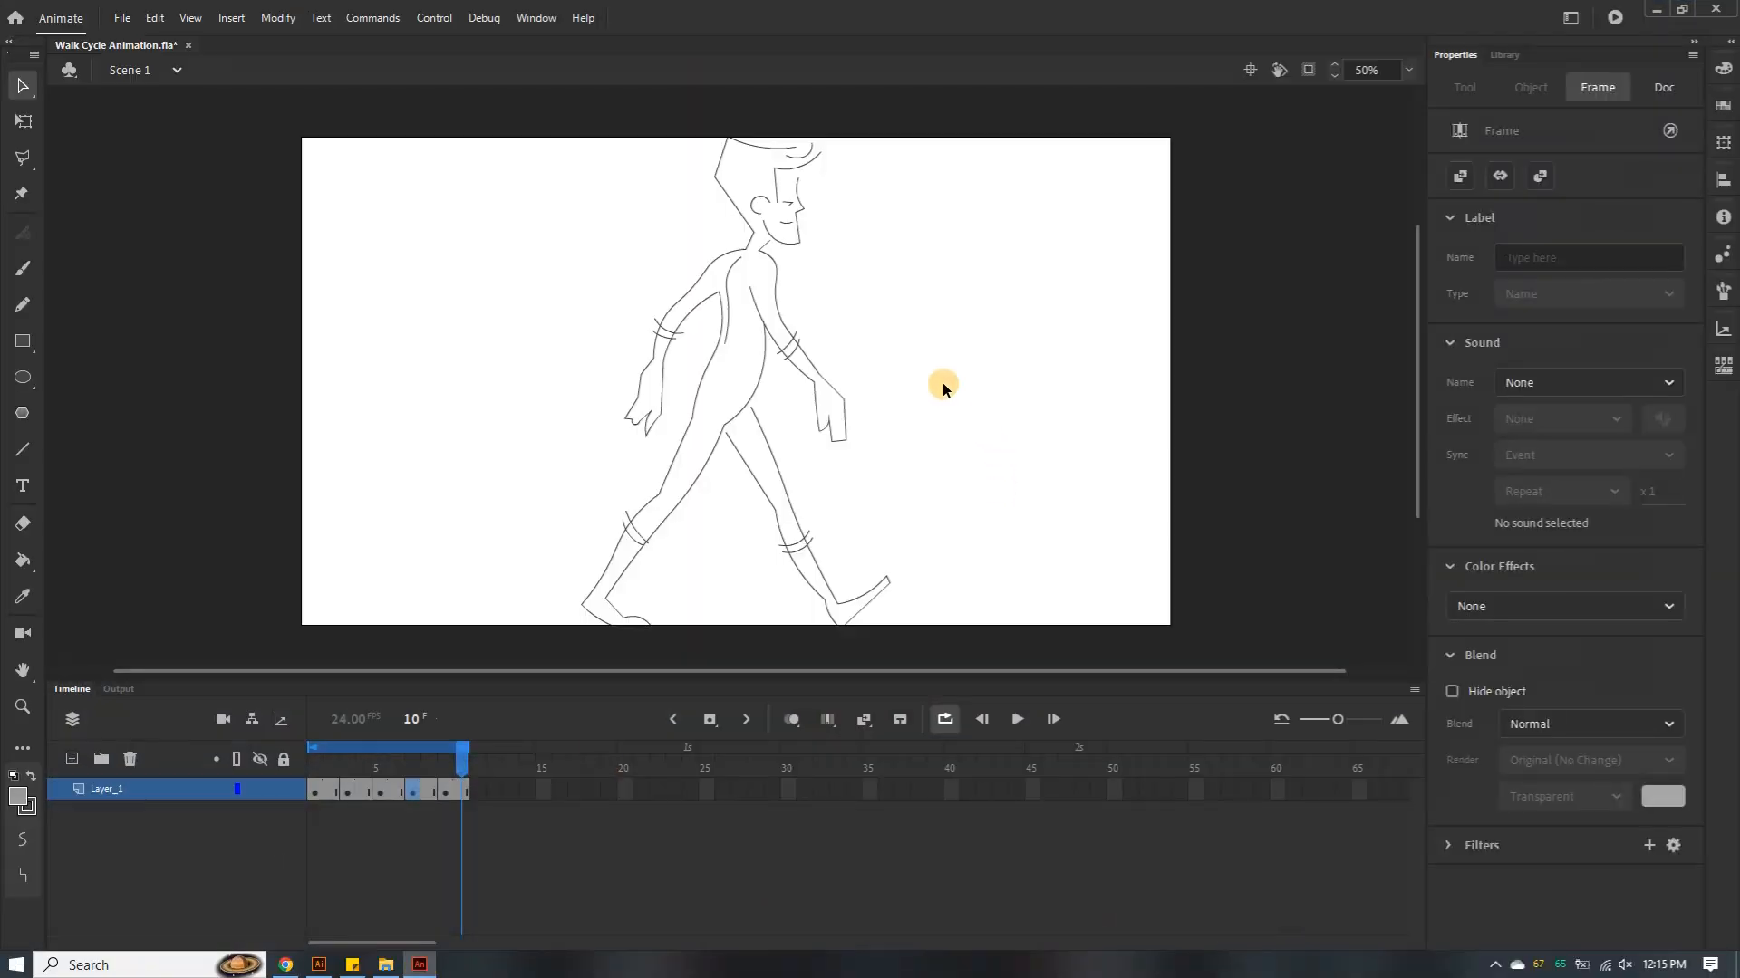
click(107, 19)
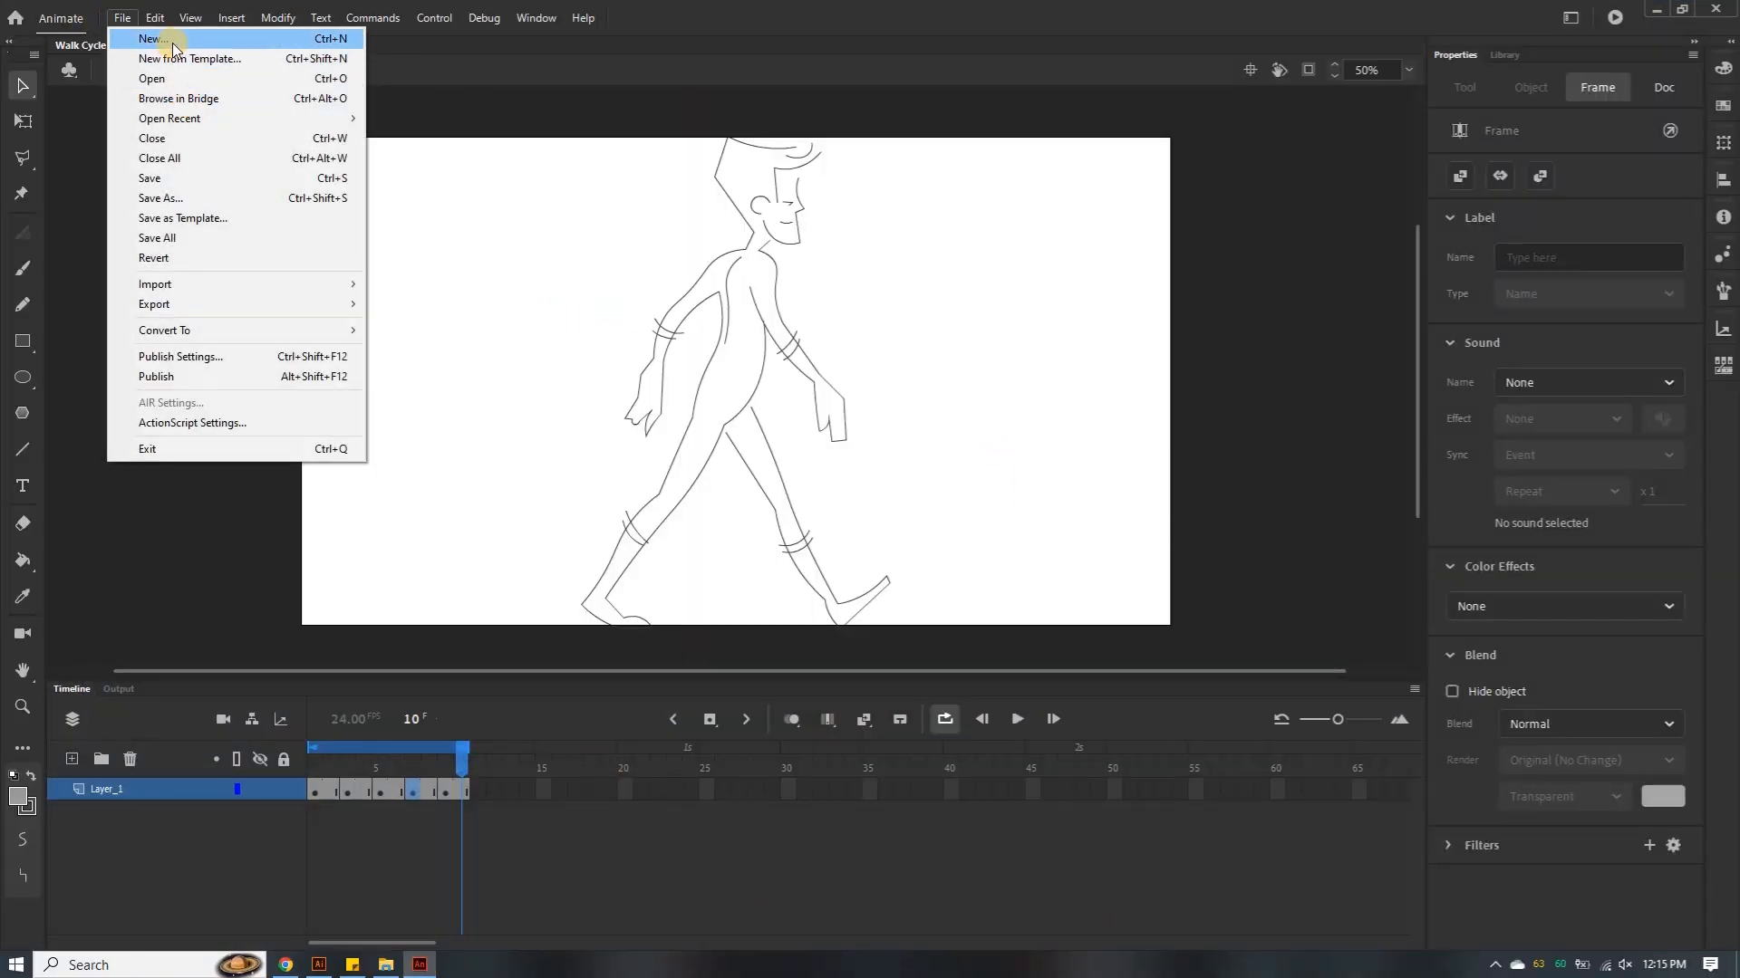
click(121, 20)
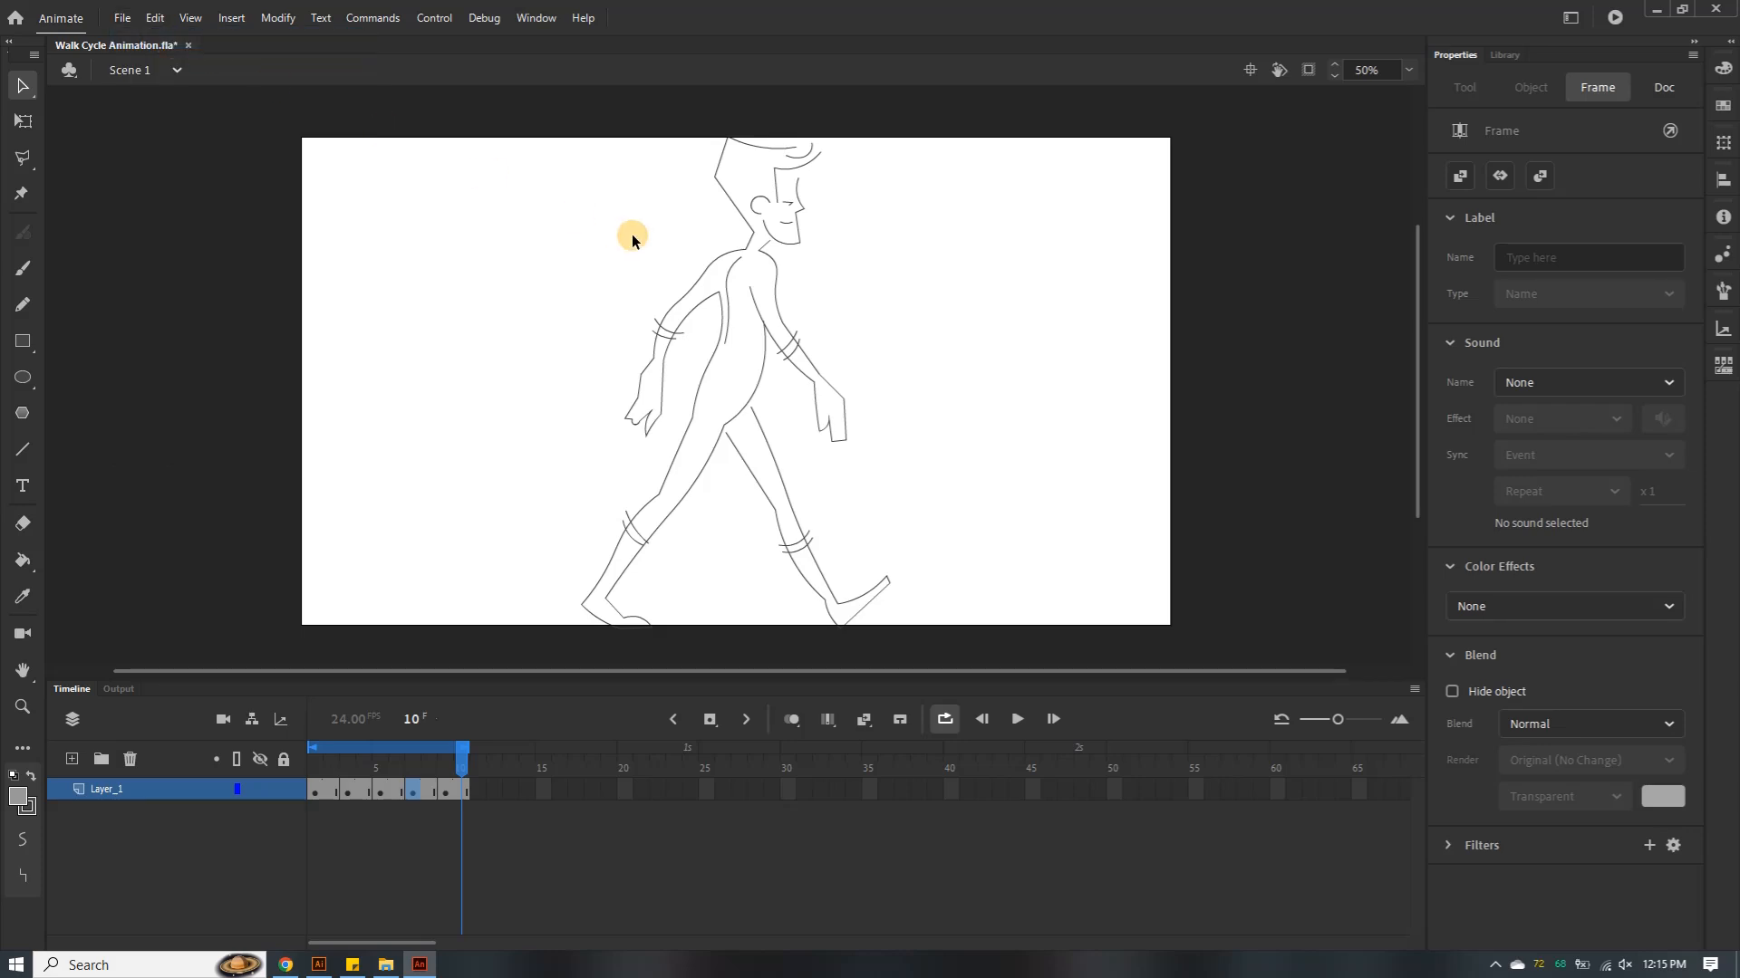
key(ctrl+Return)
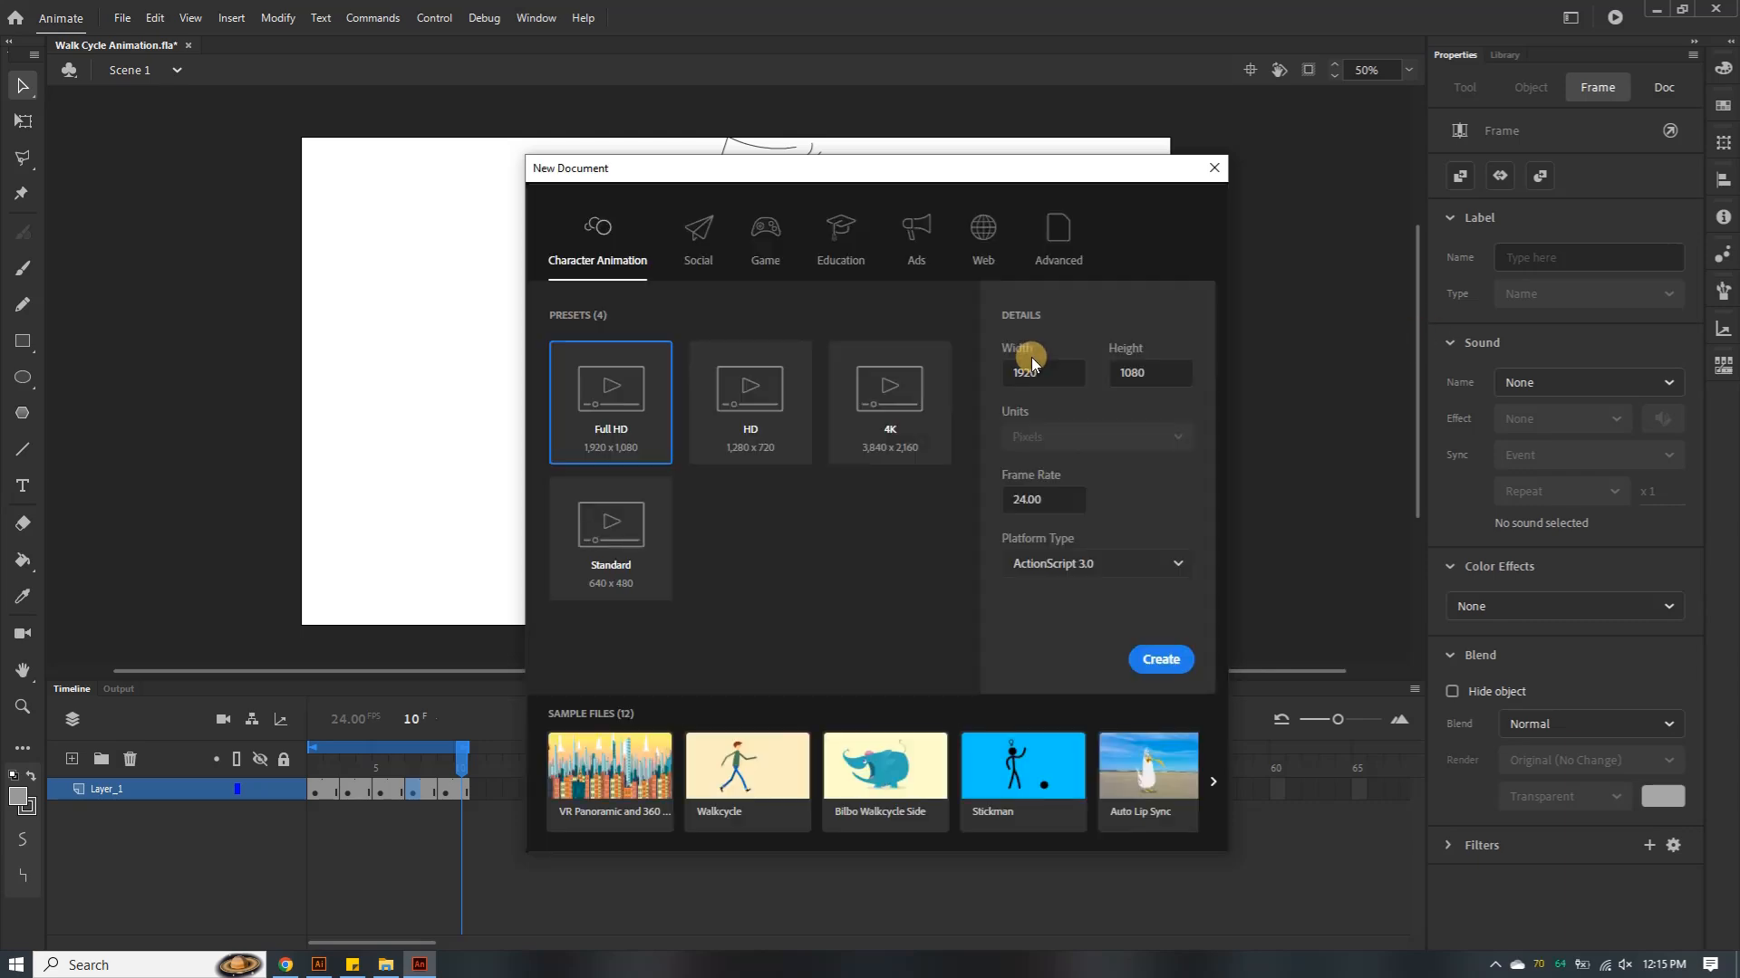
click(1161, 661)
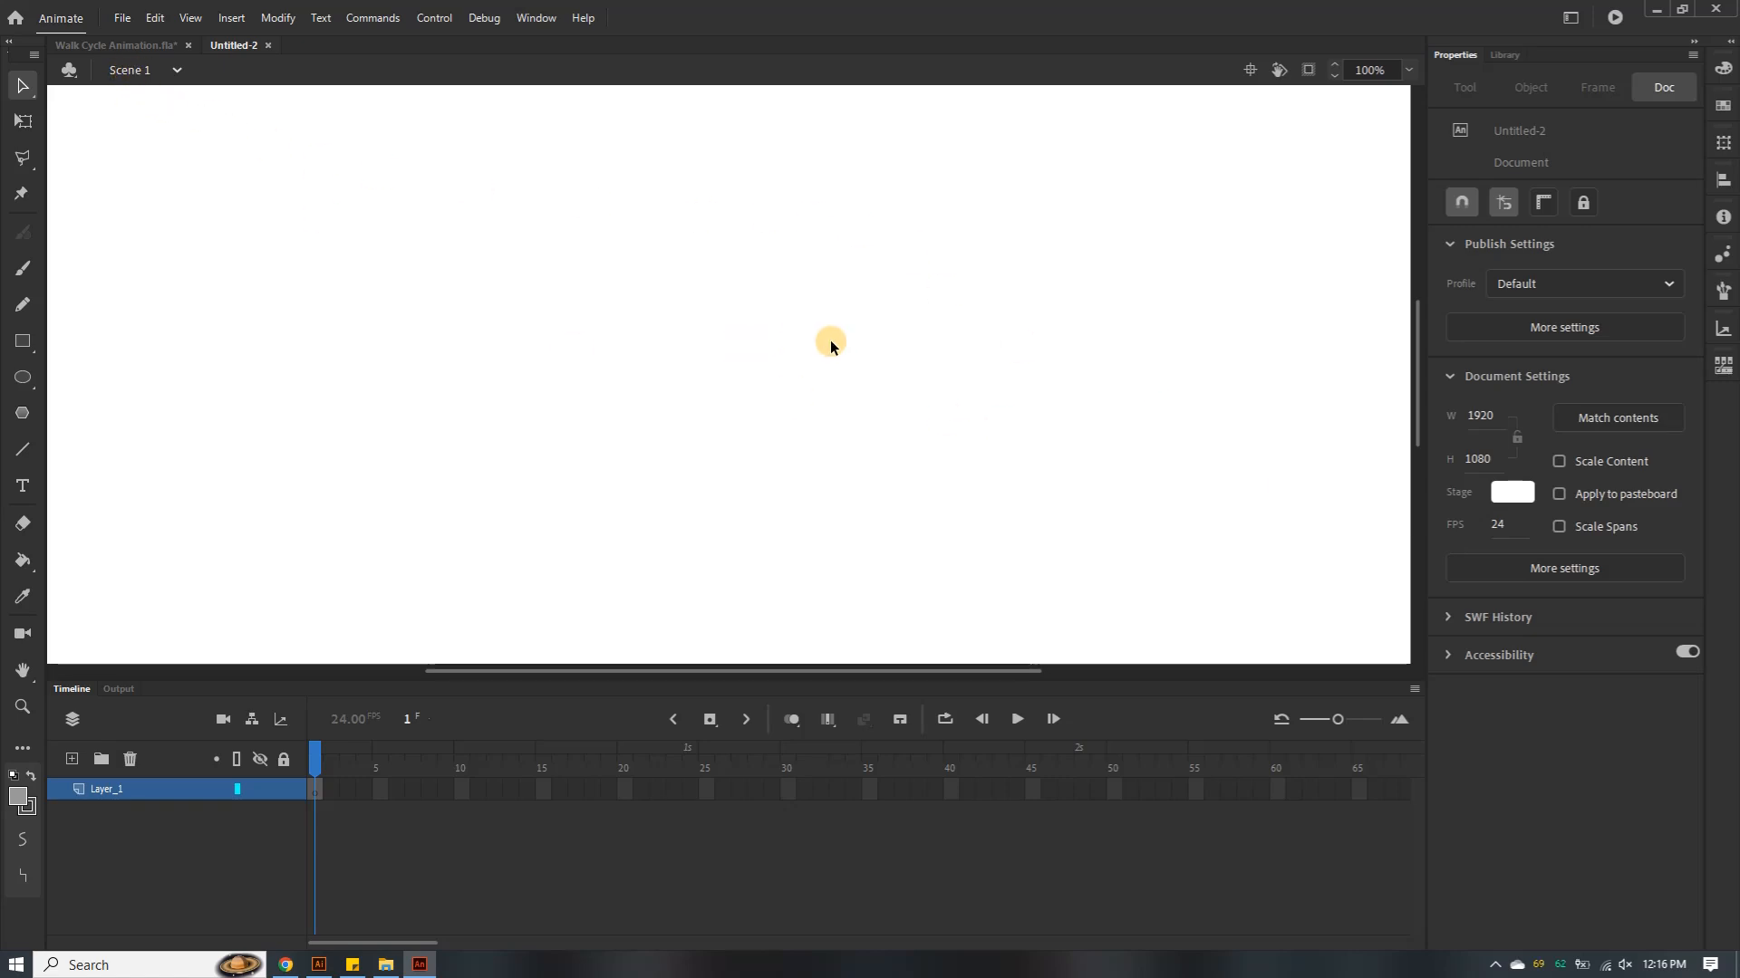
Insert blank keyframes on Layer_1 at frames 2, 3, 4 and 5
key(ctrl+minus)
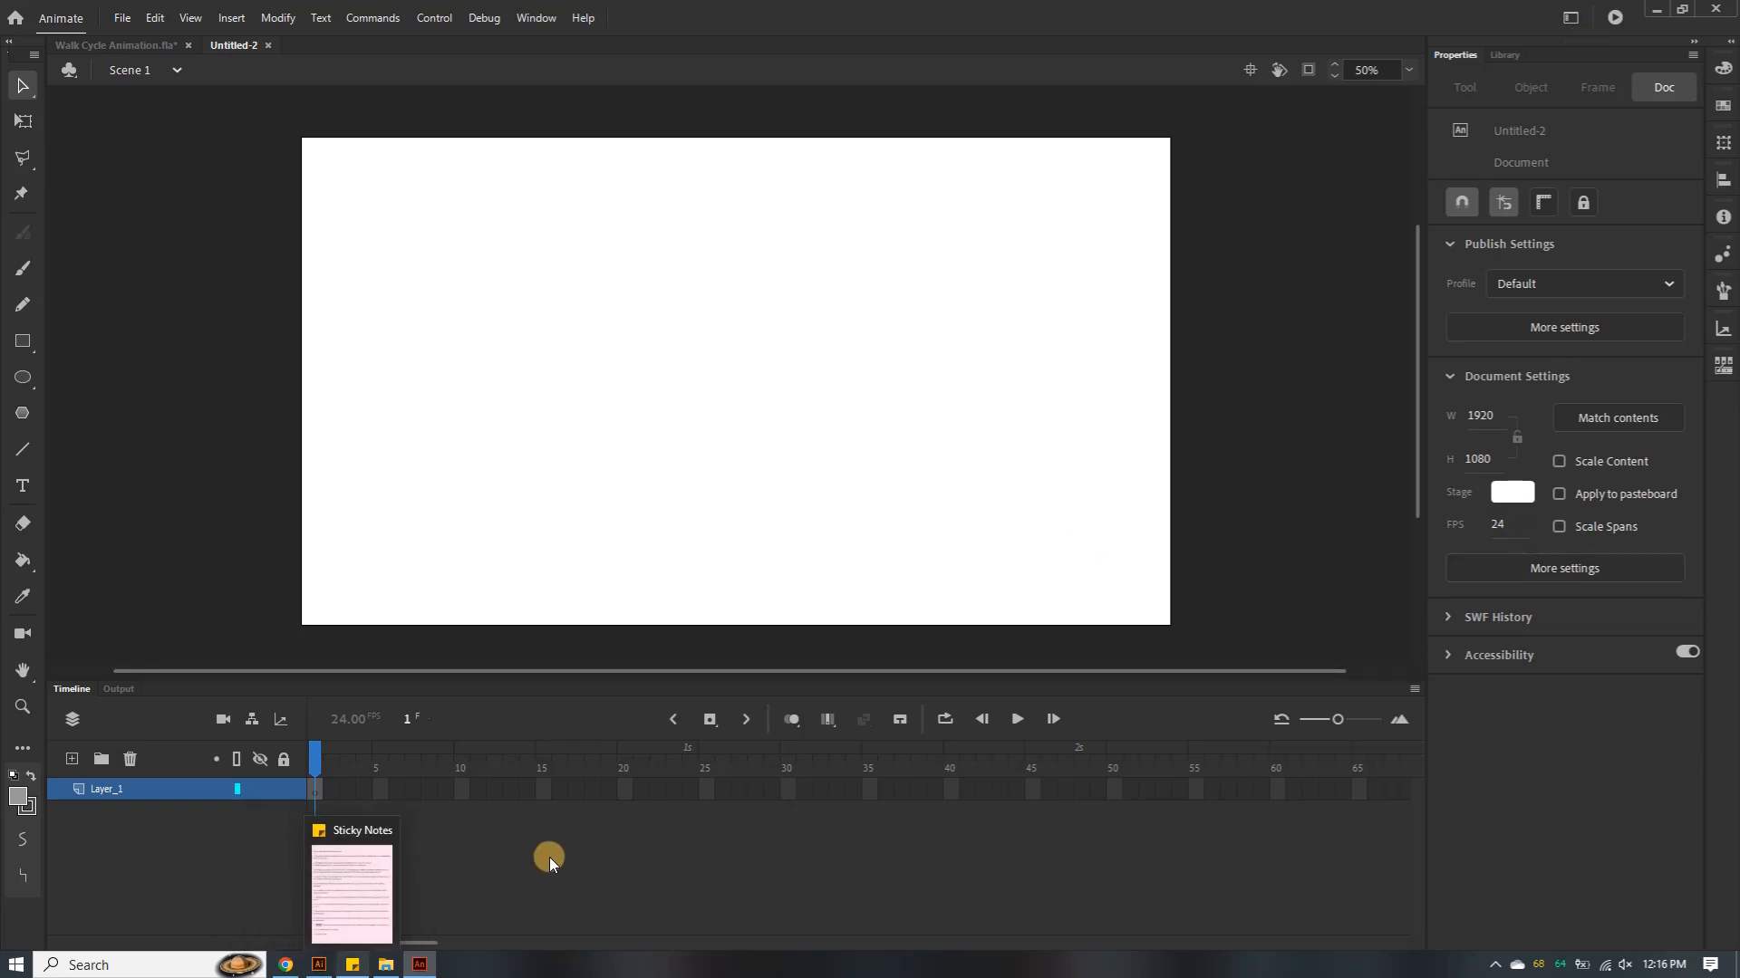
right_click(315, 792)
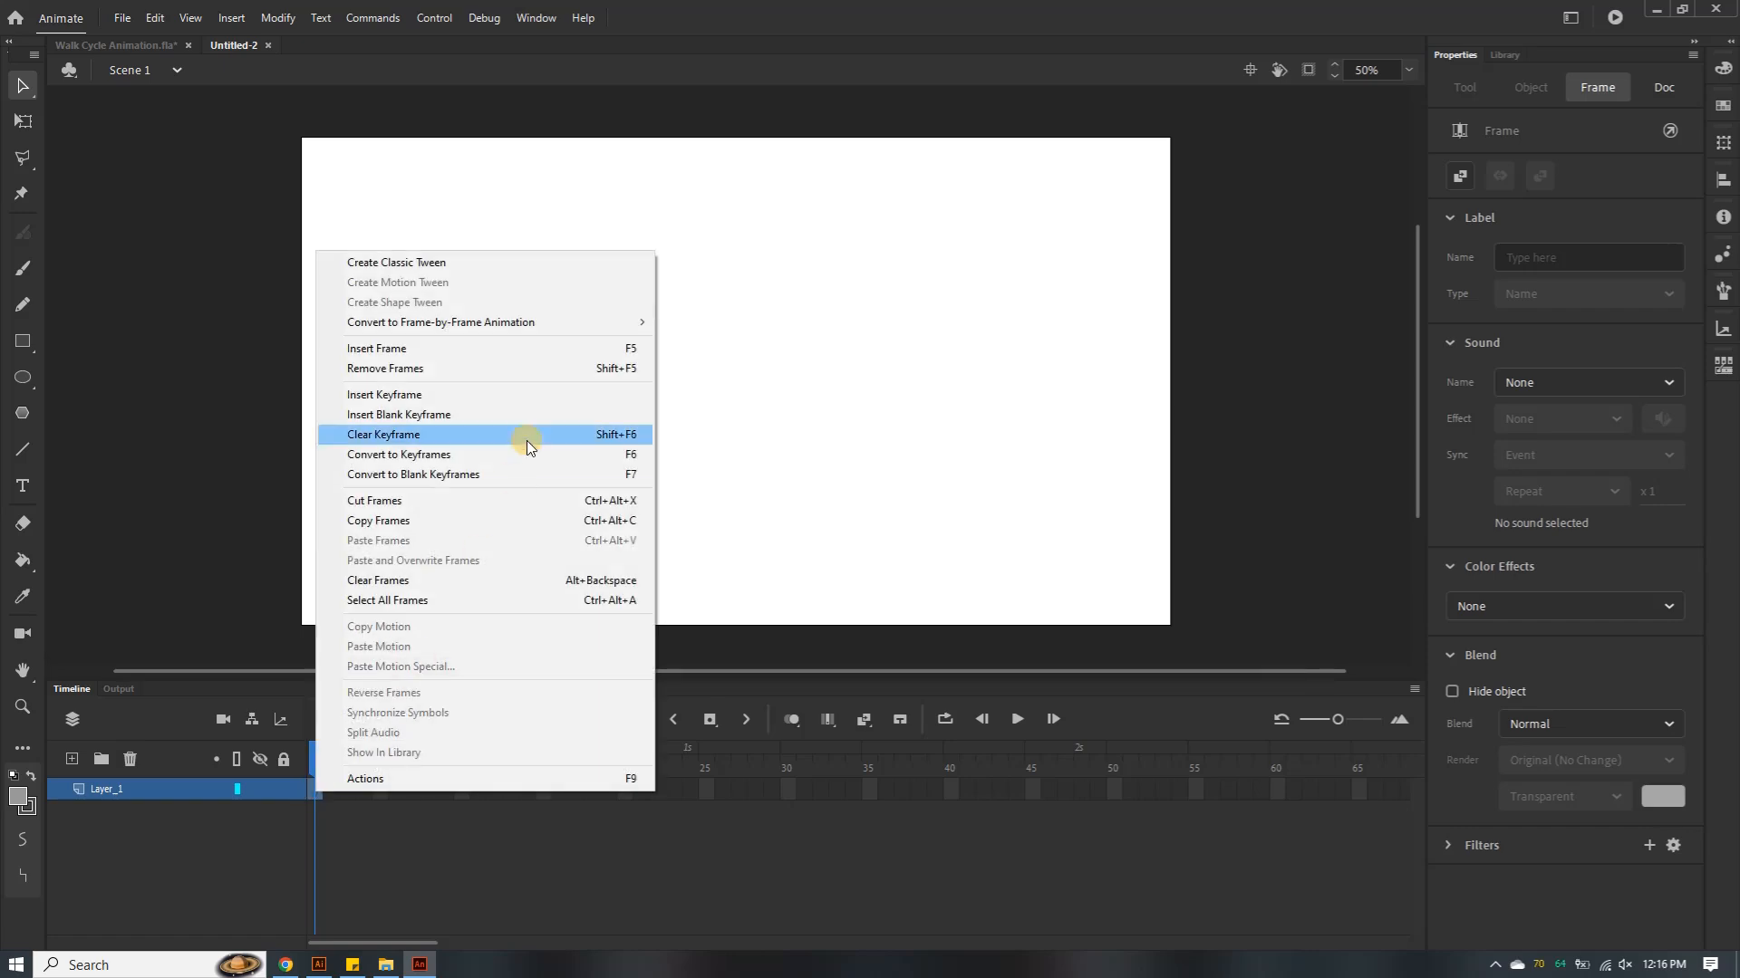
click(422, 416)
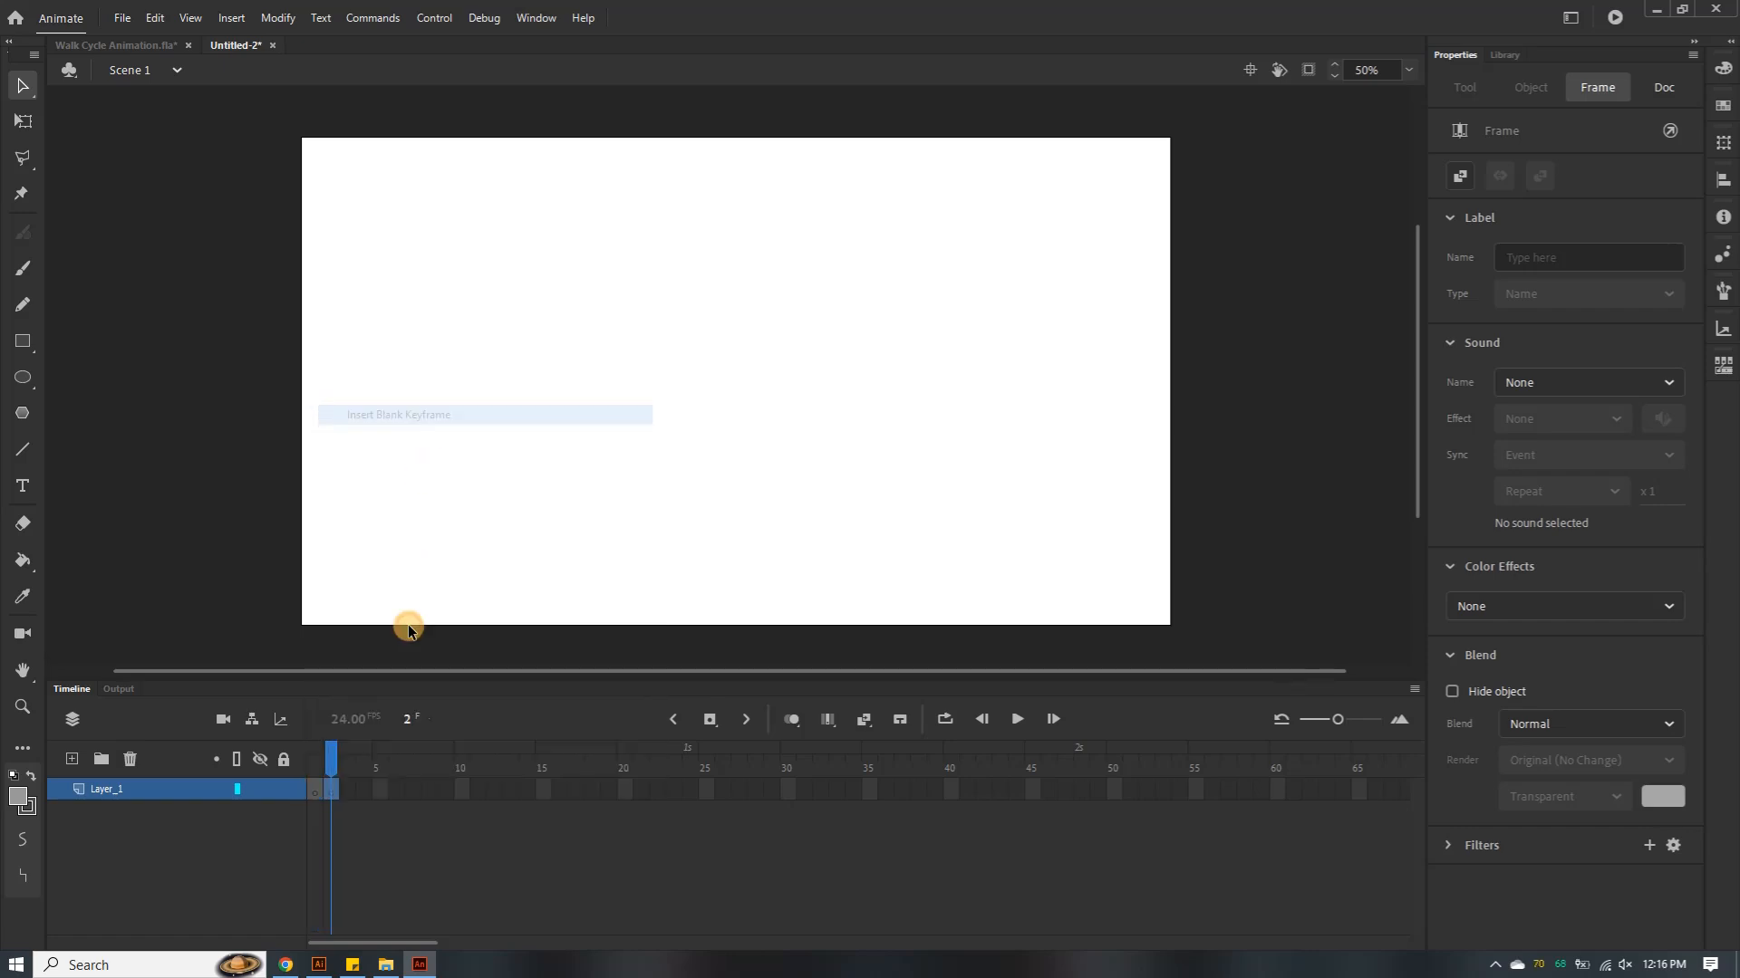
right_click(346, 789)
click(471, 410)
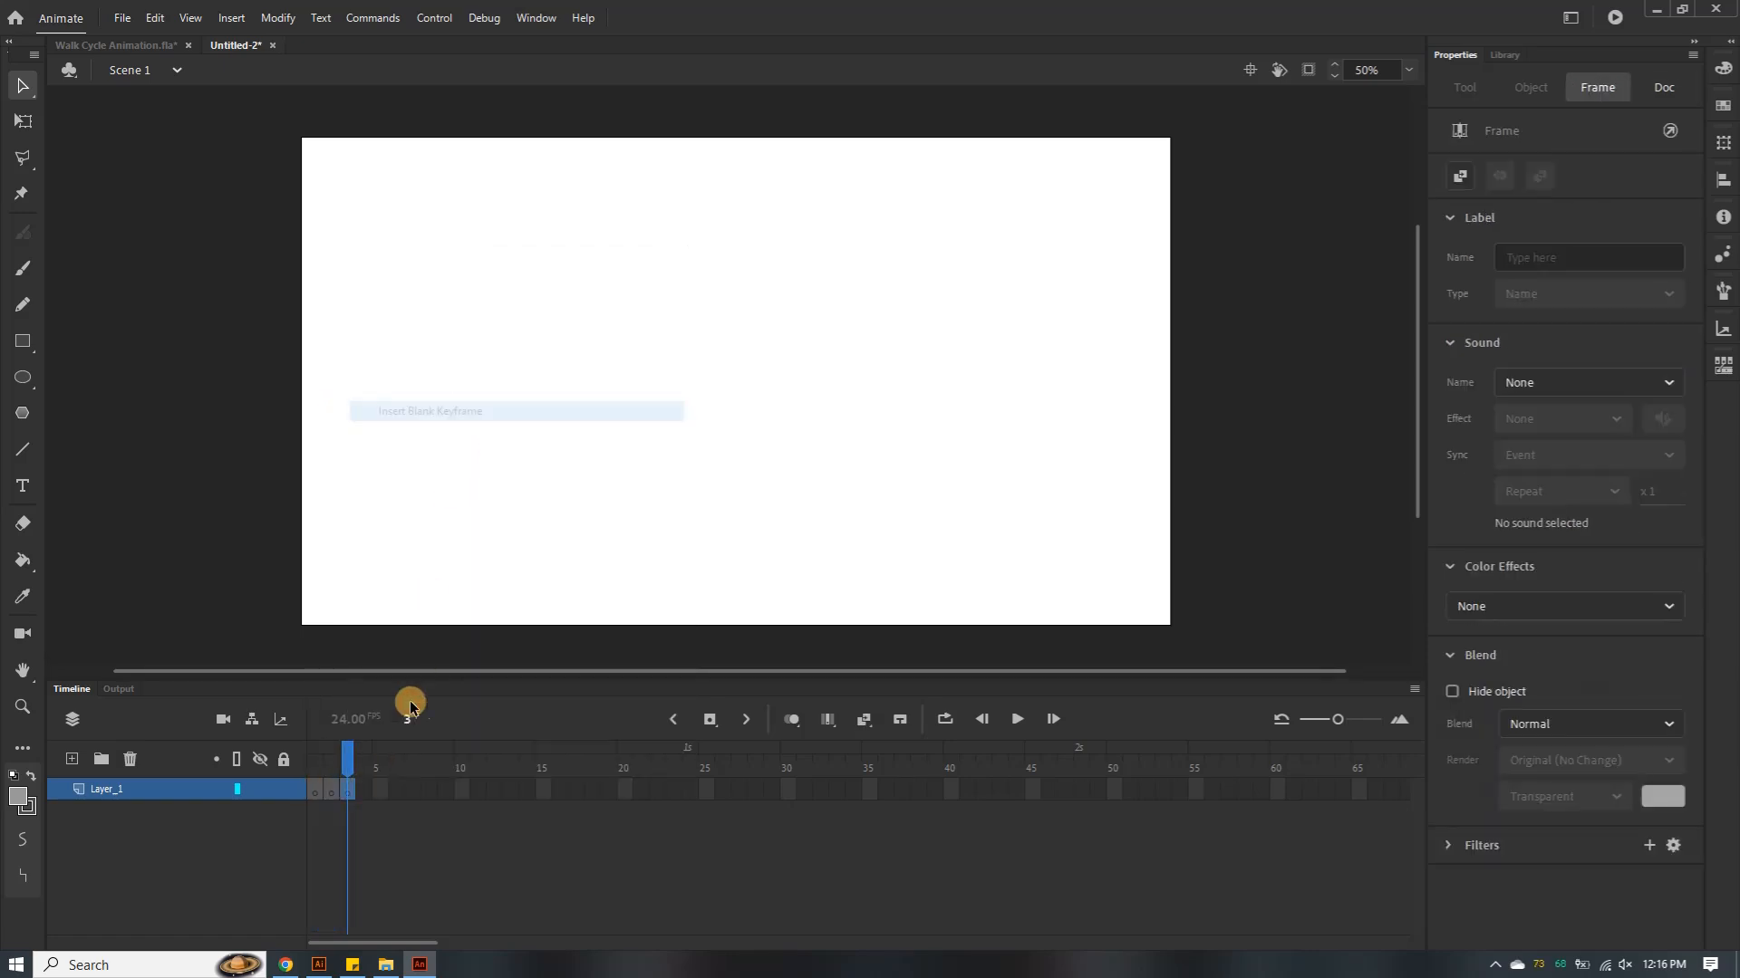
right_click(362, 790)
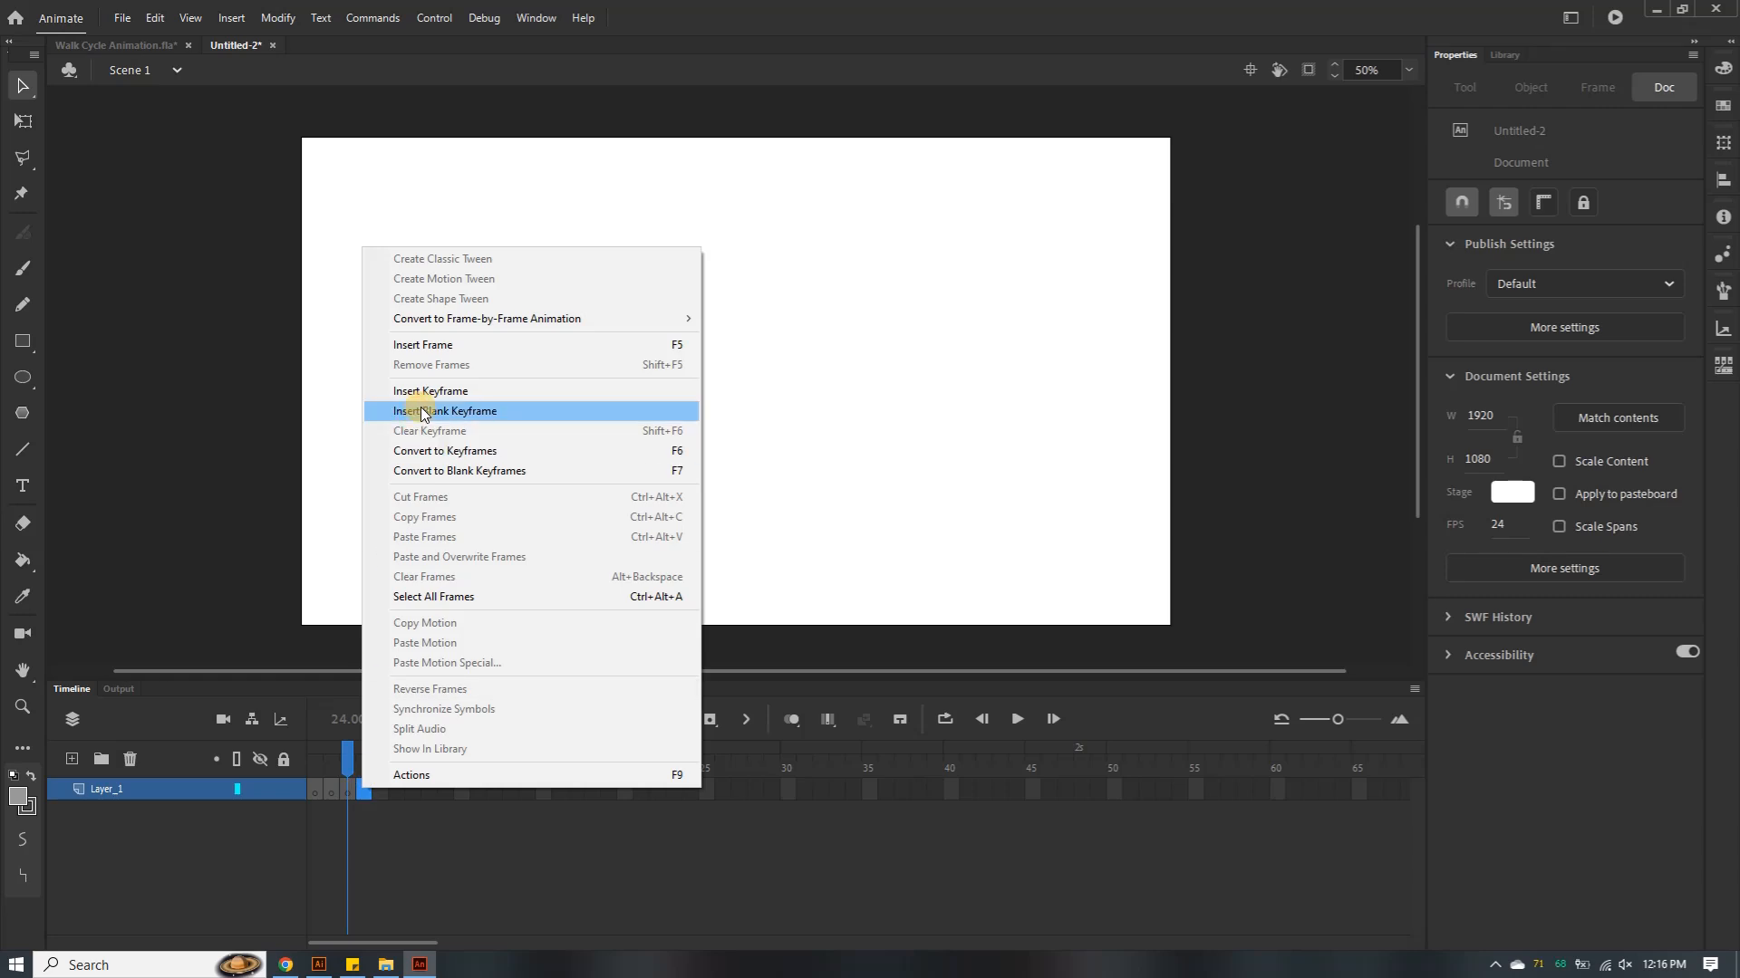
click(421, 412)
right_click(378, 791)
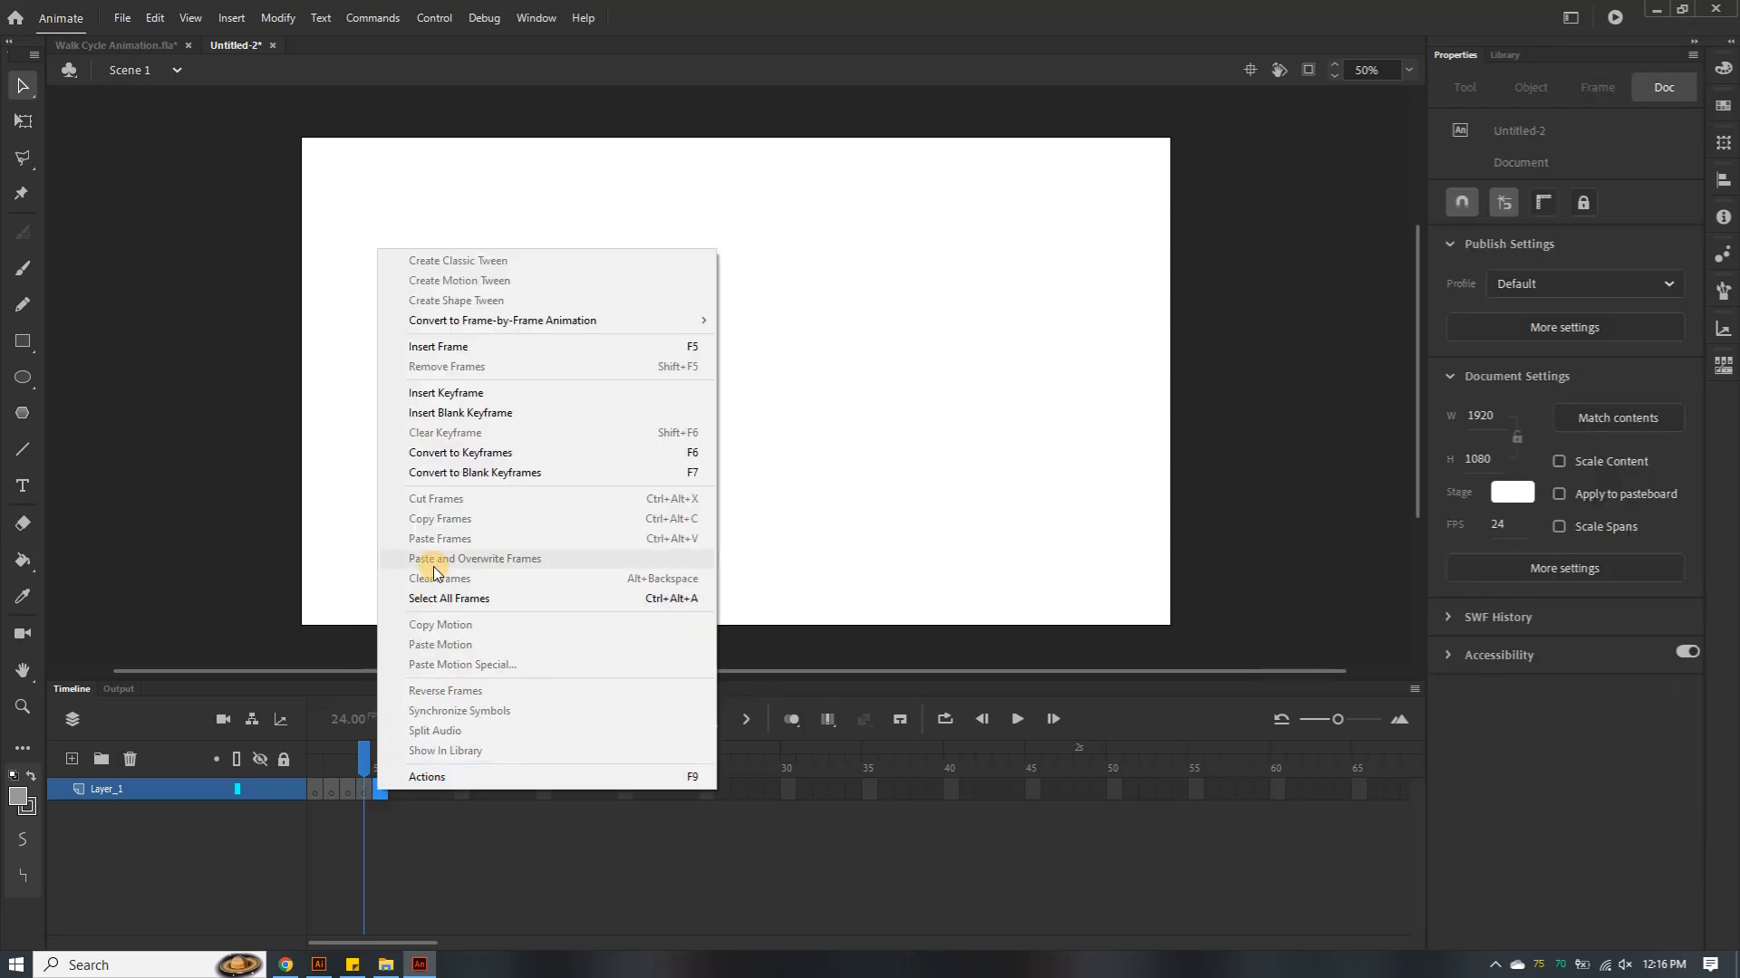
click(477, 411)
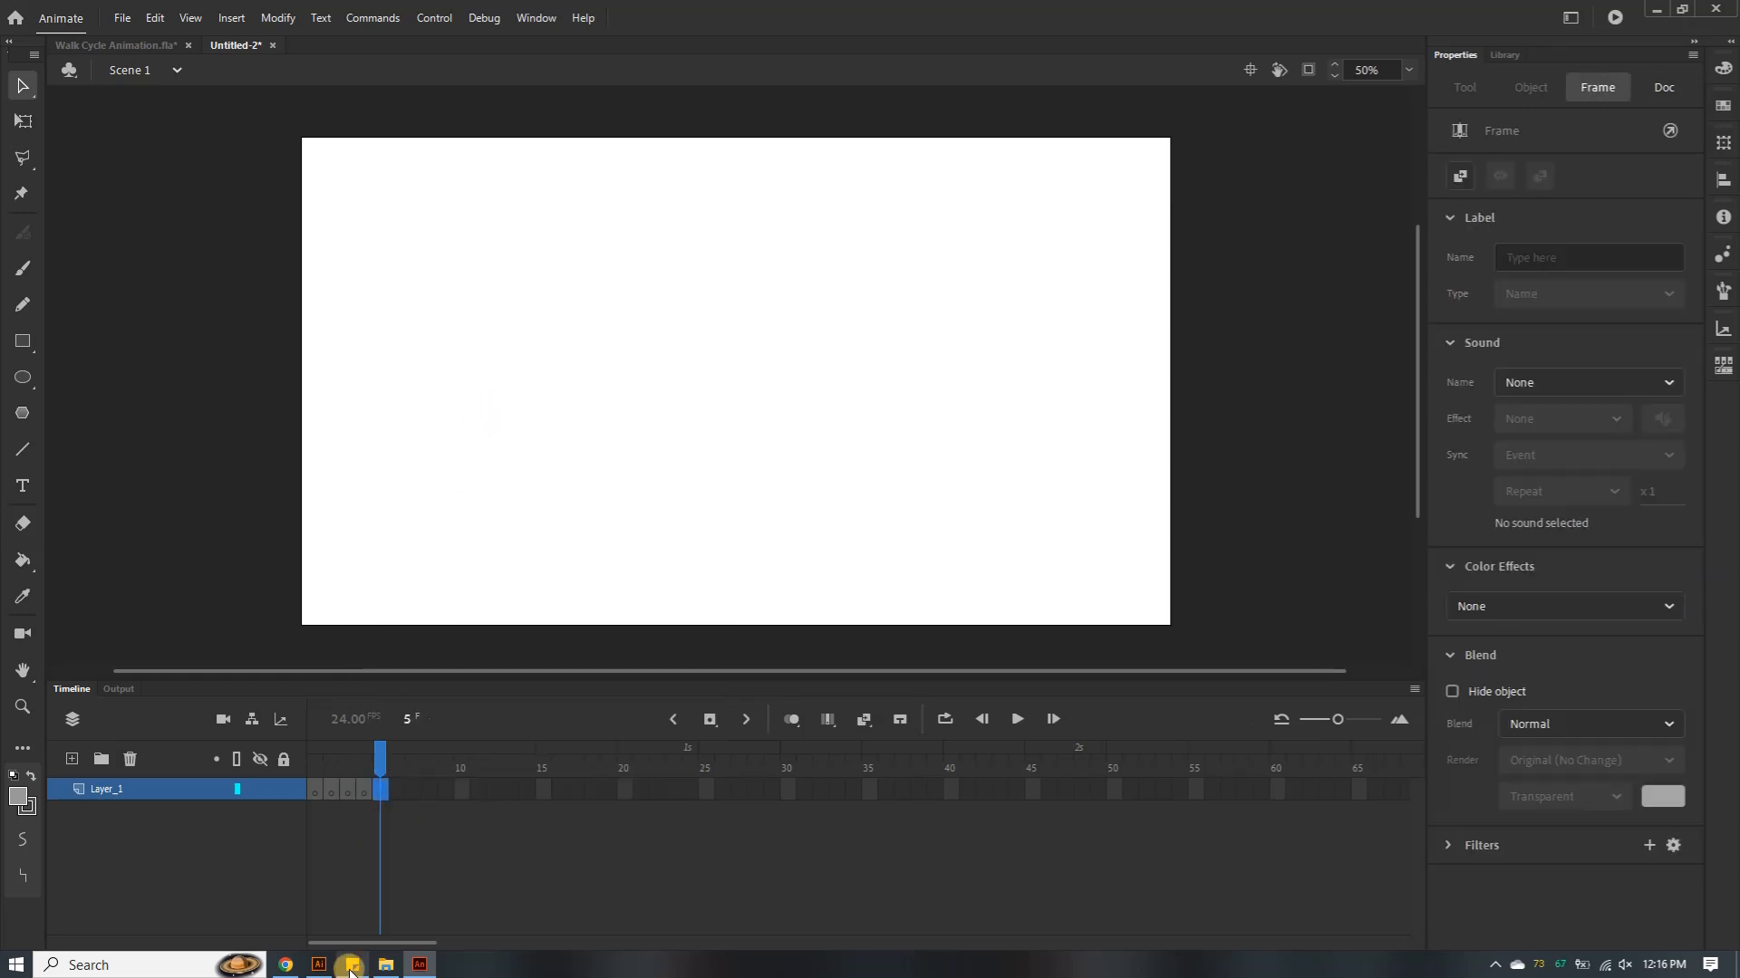
Save the document as "Ball Bounce 2" in the "Exercise 1 - Ball Bounce" folder and return to frame 1 of Layer_1
click(117, 20)
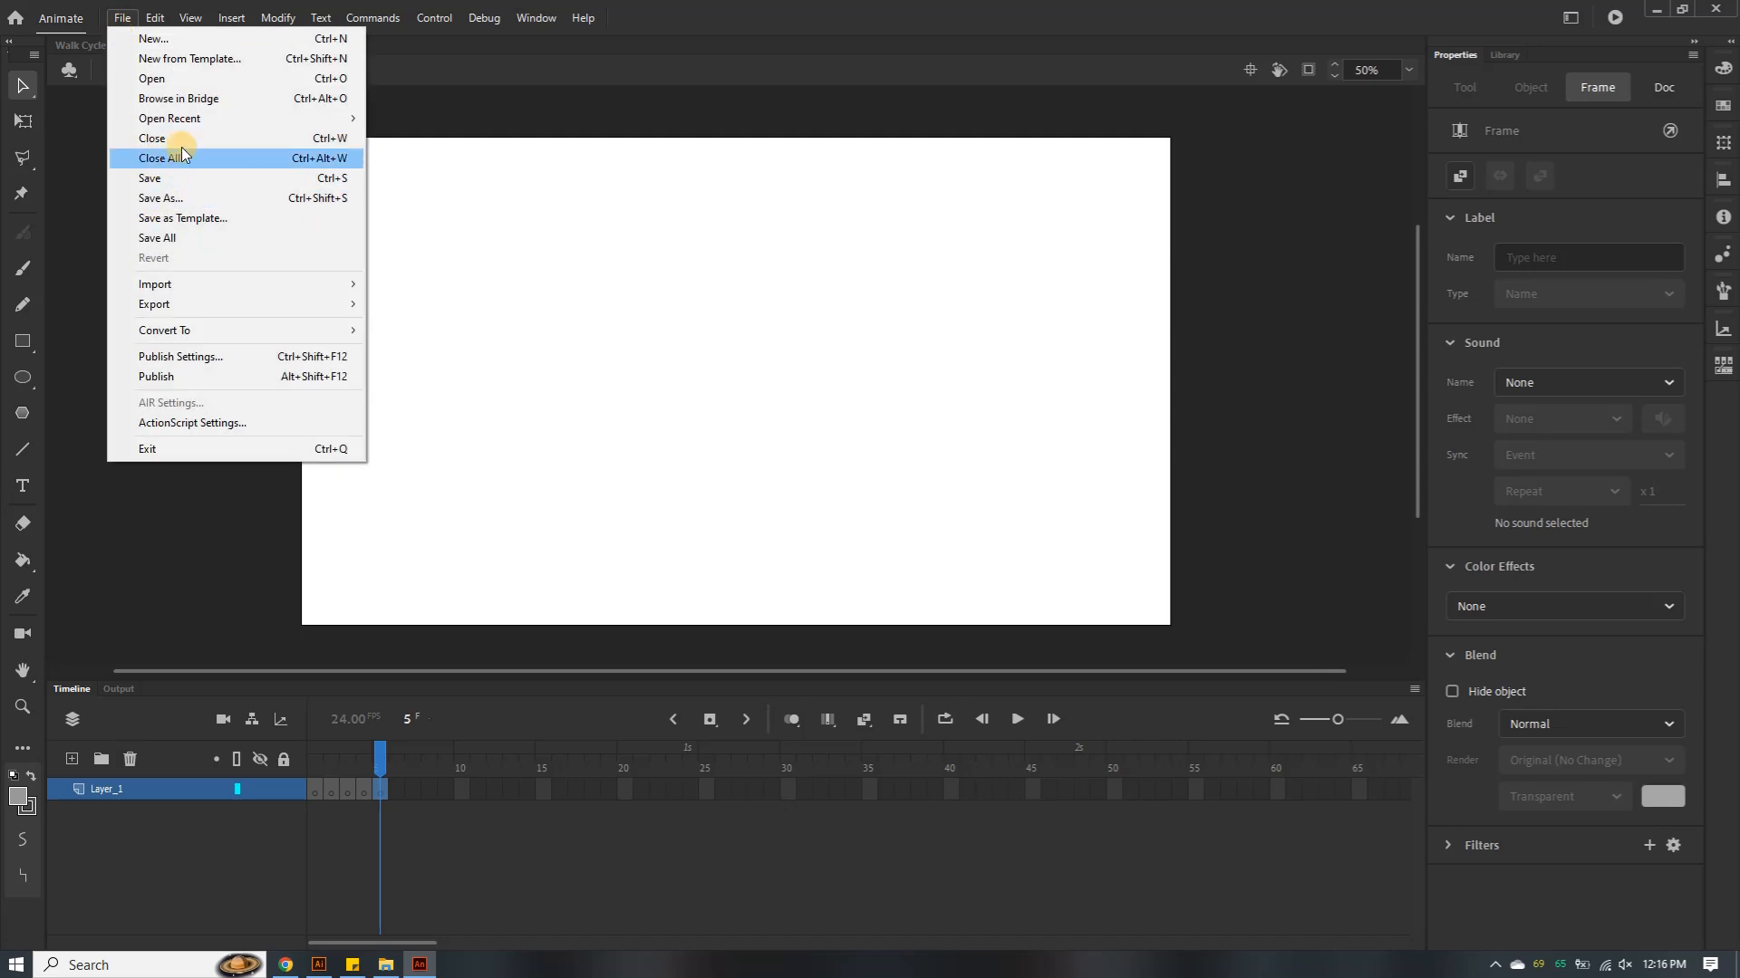
click(184, 200)
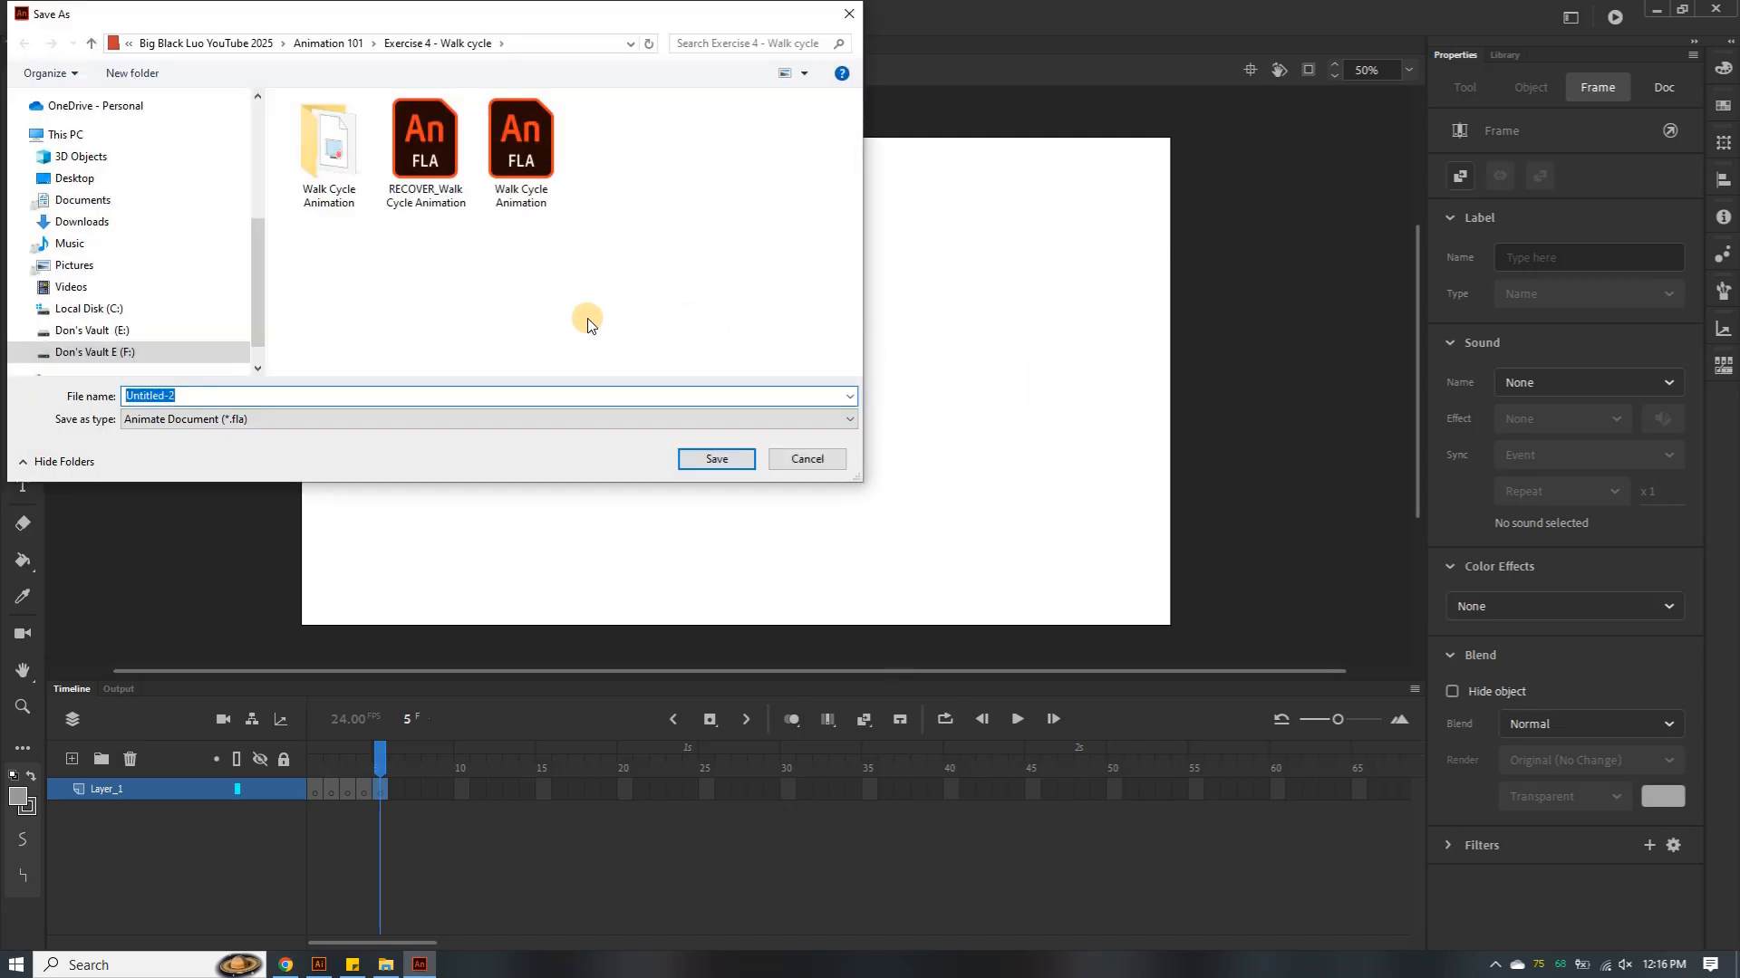
click(91, 43)
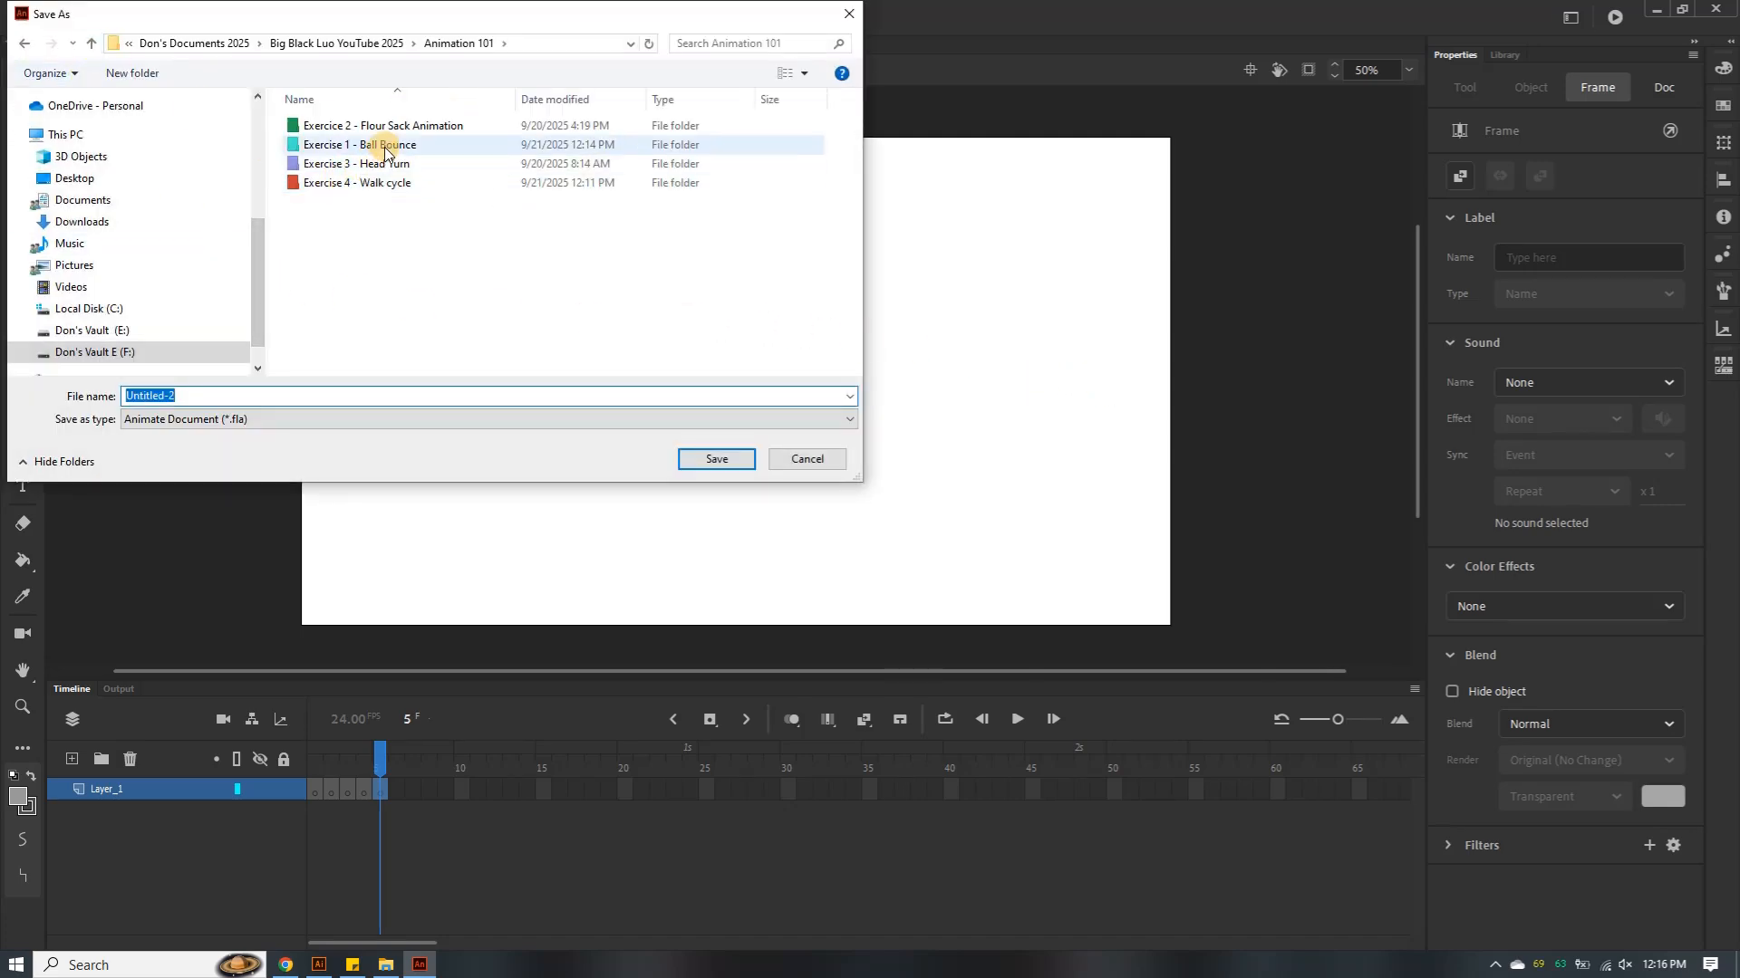
click(353, 145)
click(185, 396)
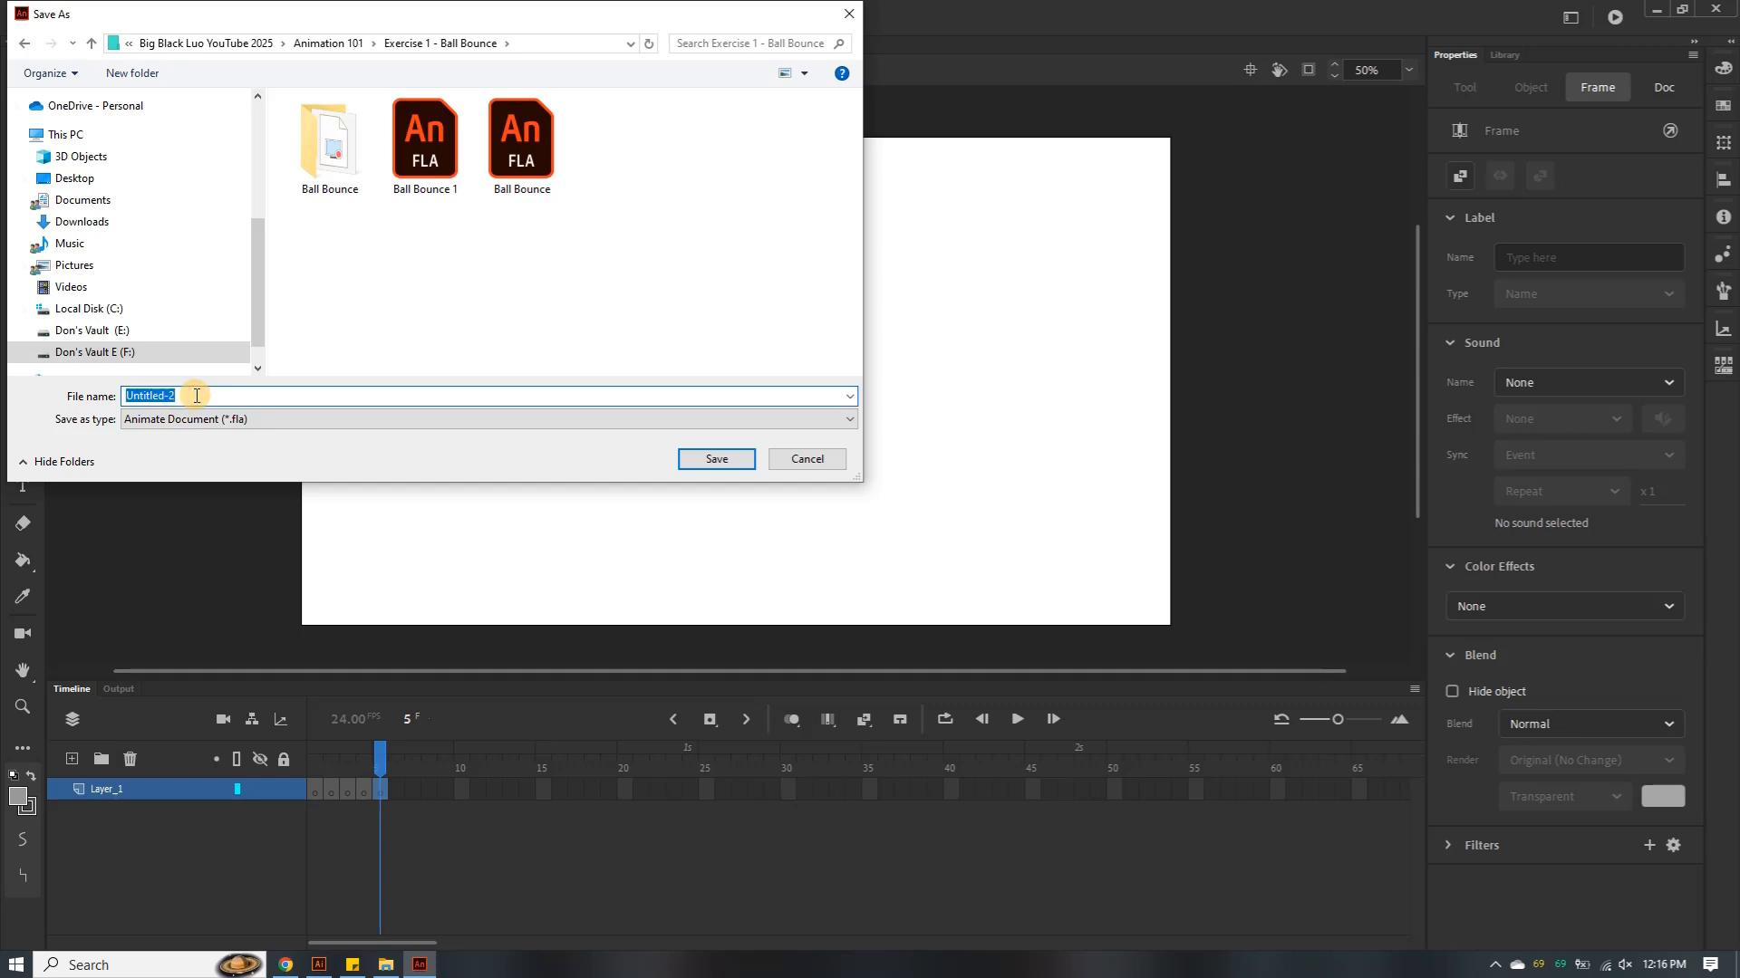
text(Ball)
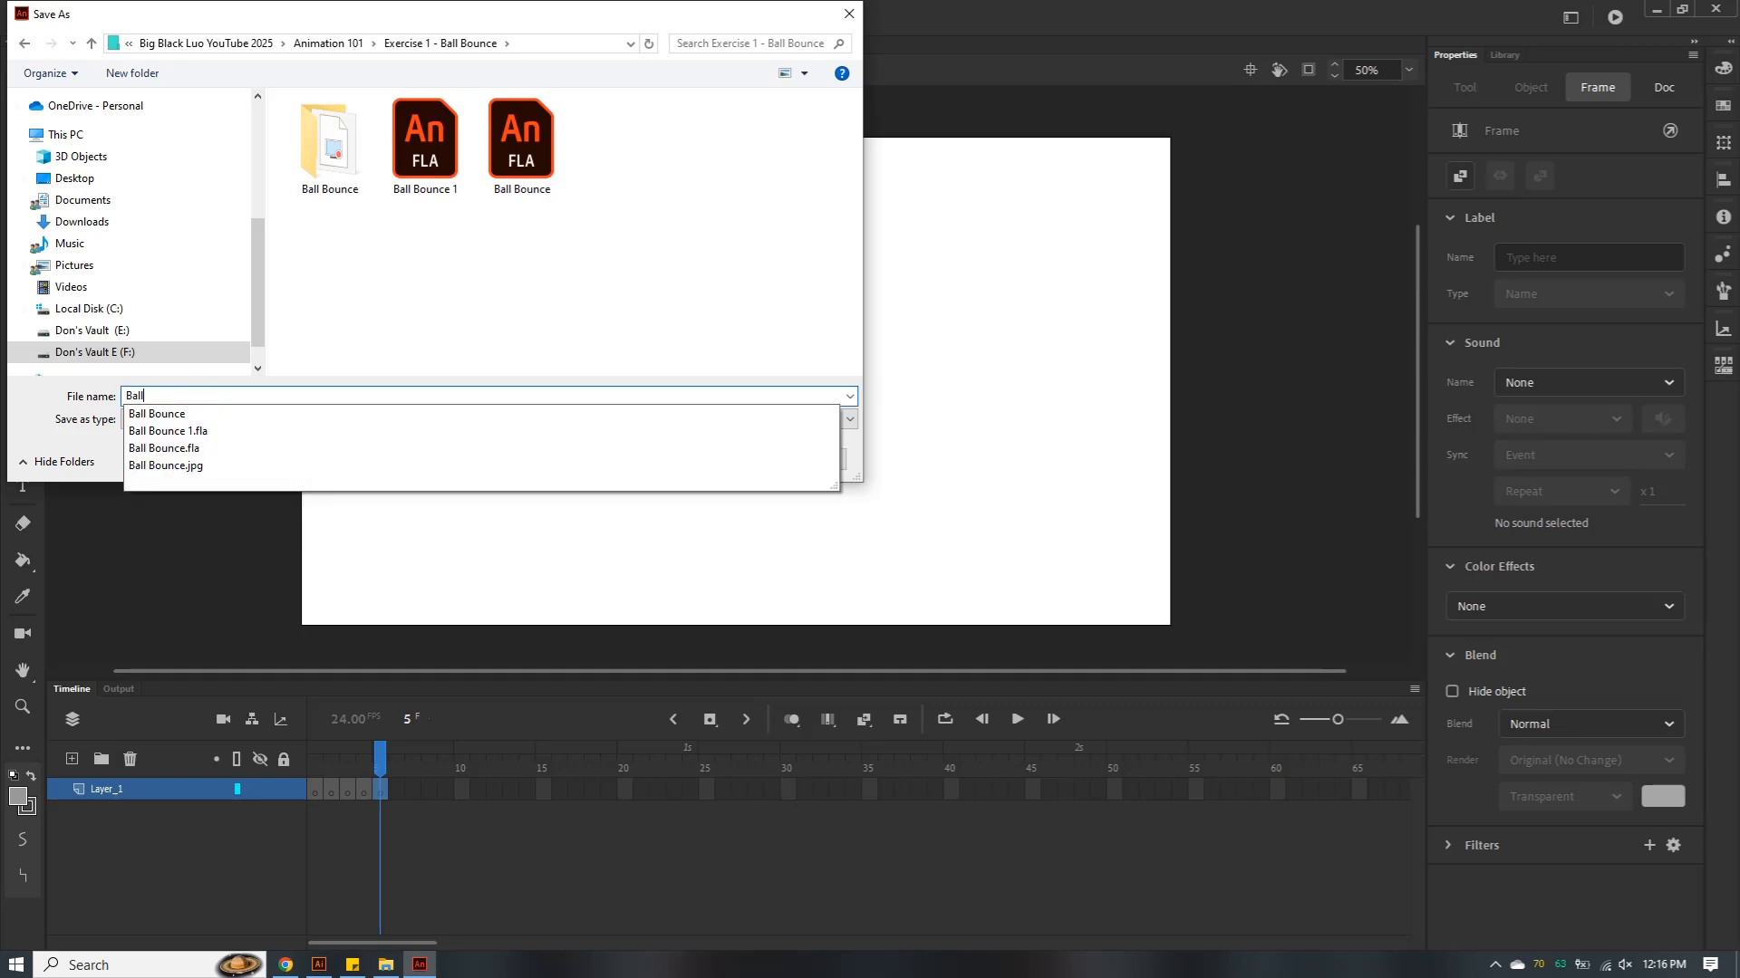
text( Bounce 2)
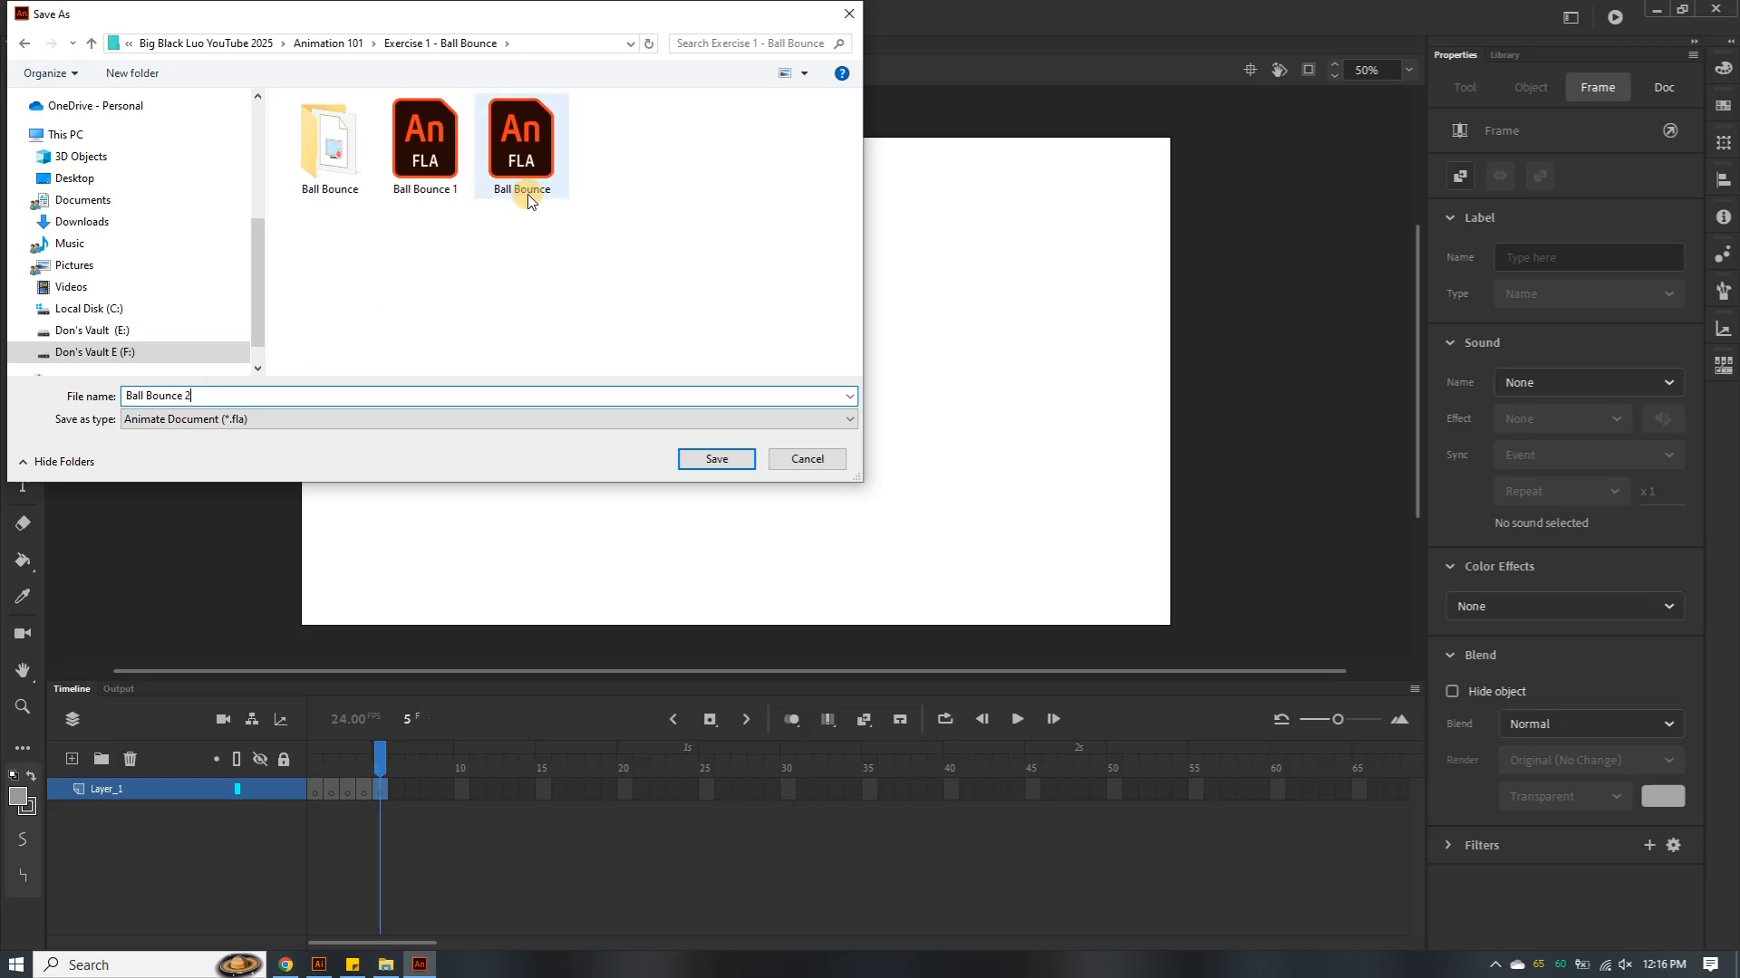
click(714, 462)
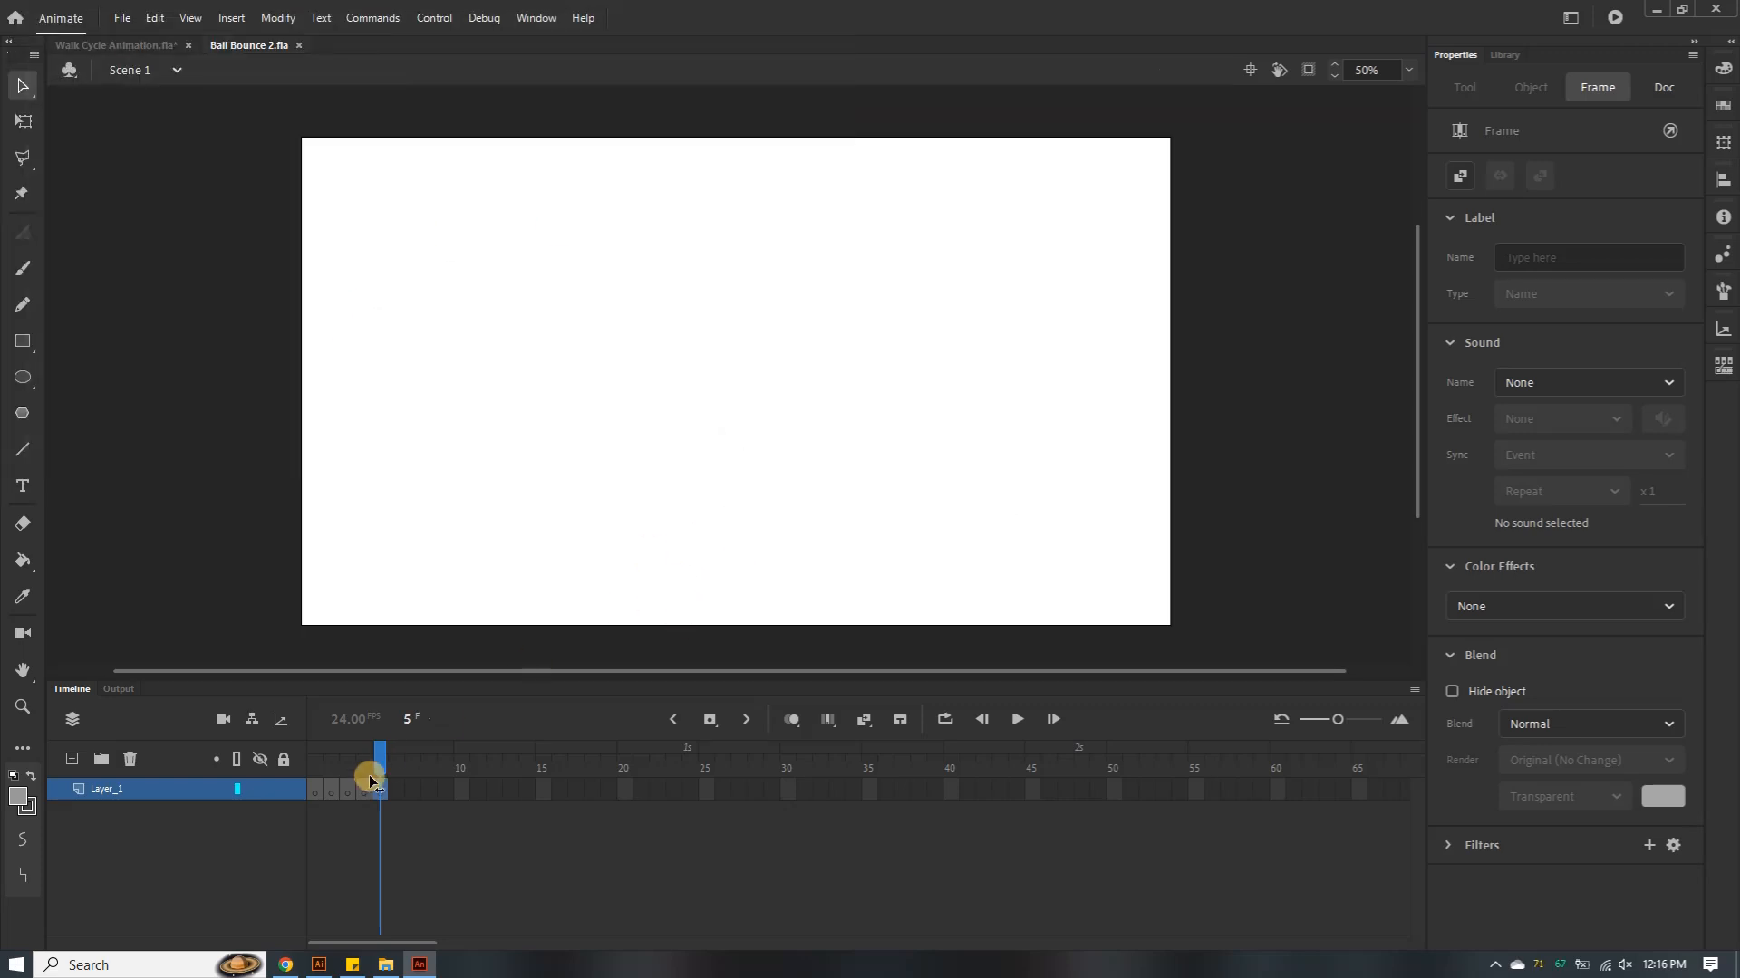
click(317, 789)
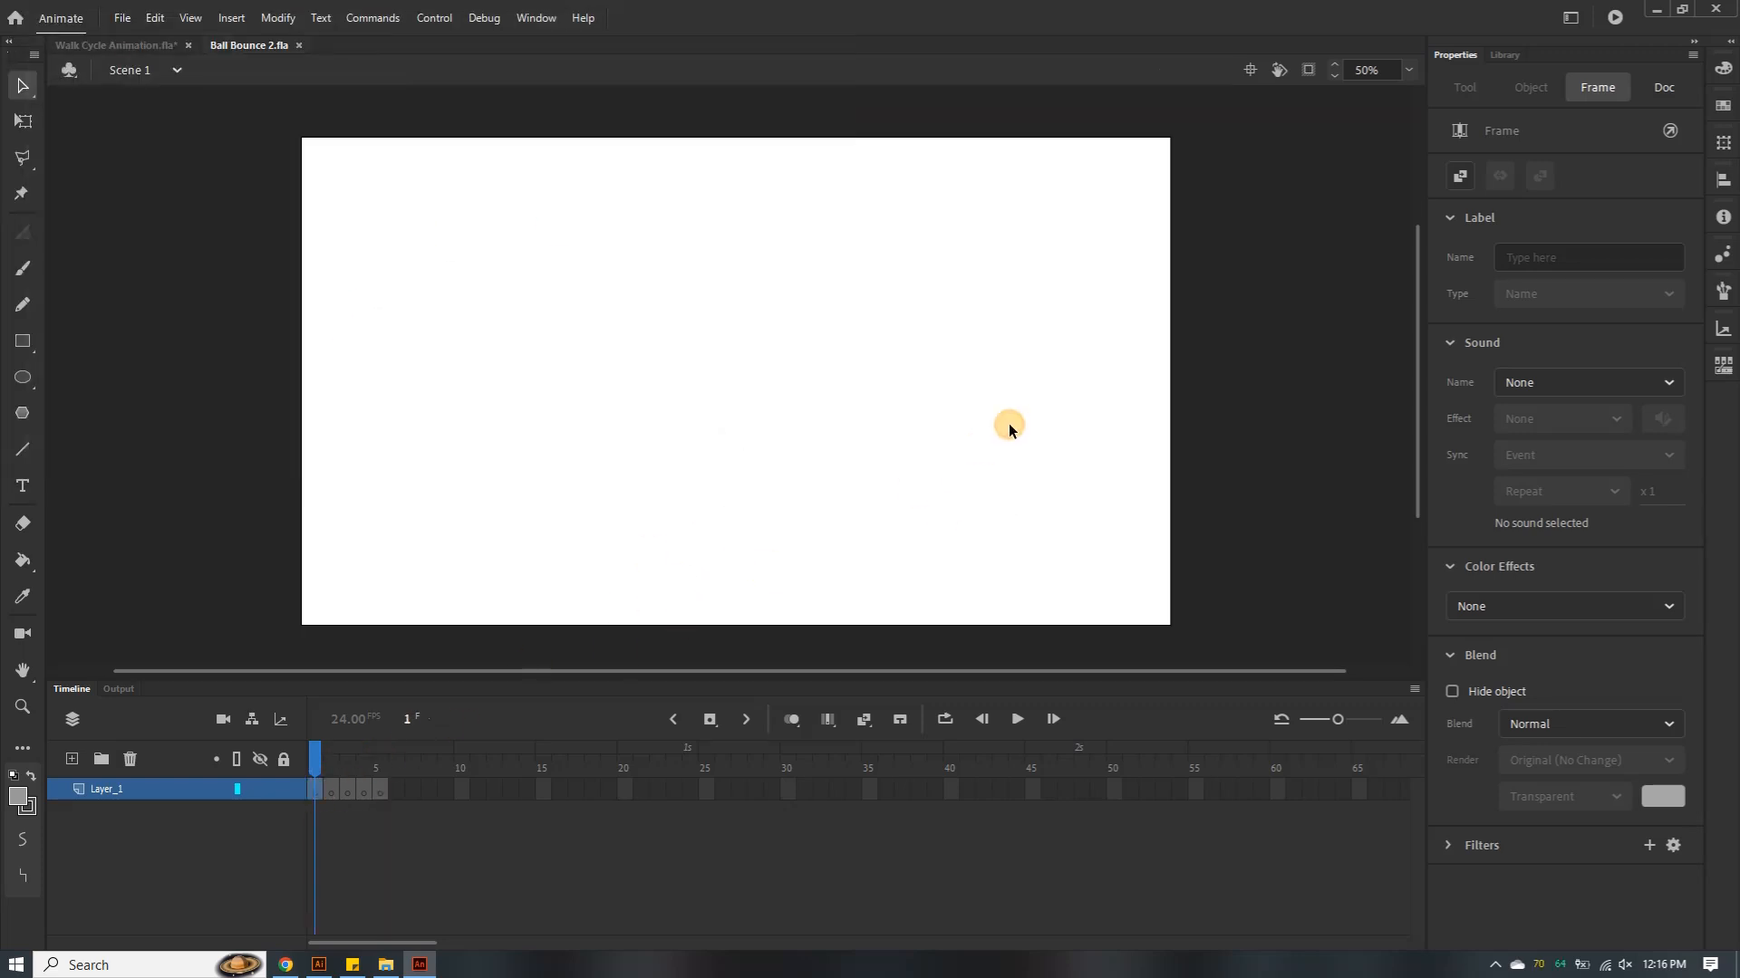
Switch to Illustrator, bring up the Sticky Notes list of animation principles over it and highlight the "Solid Drawing" principle
click(322, 965)
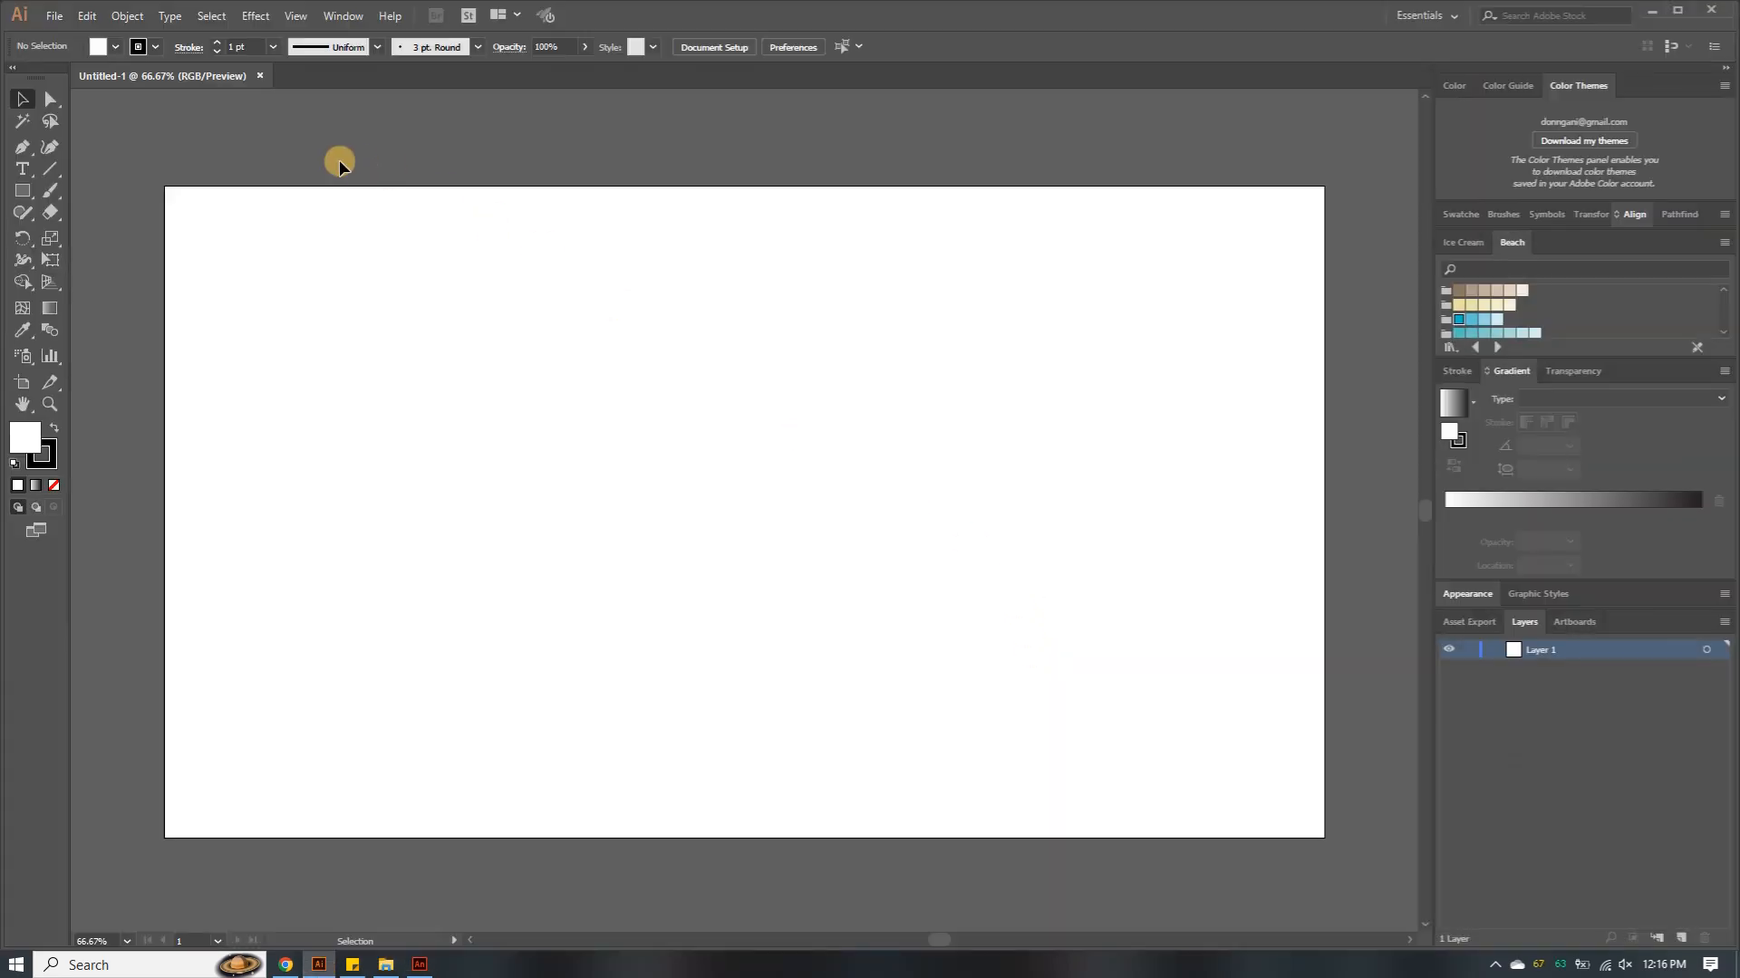
click(353, 965)
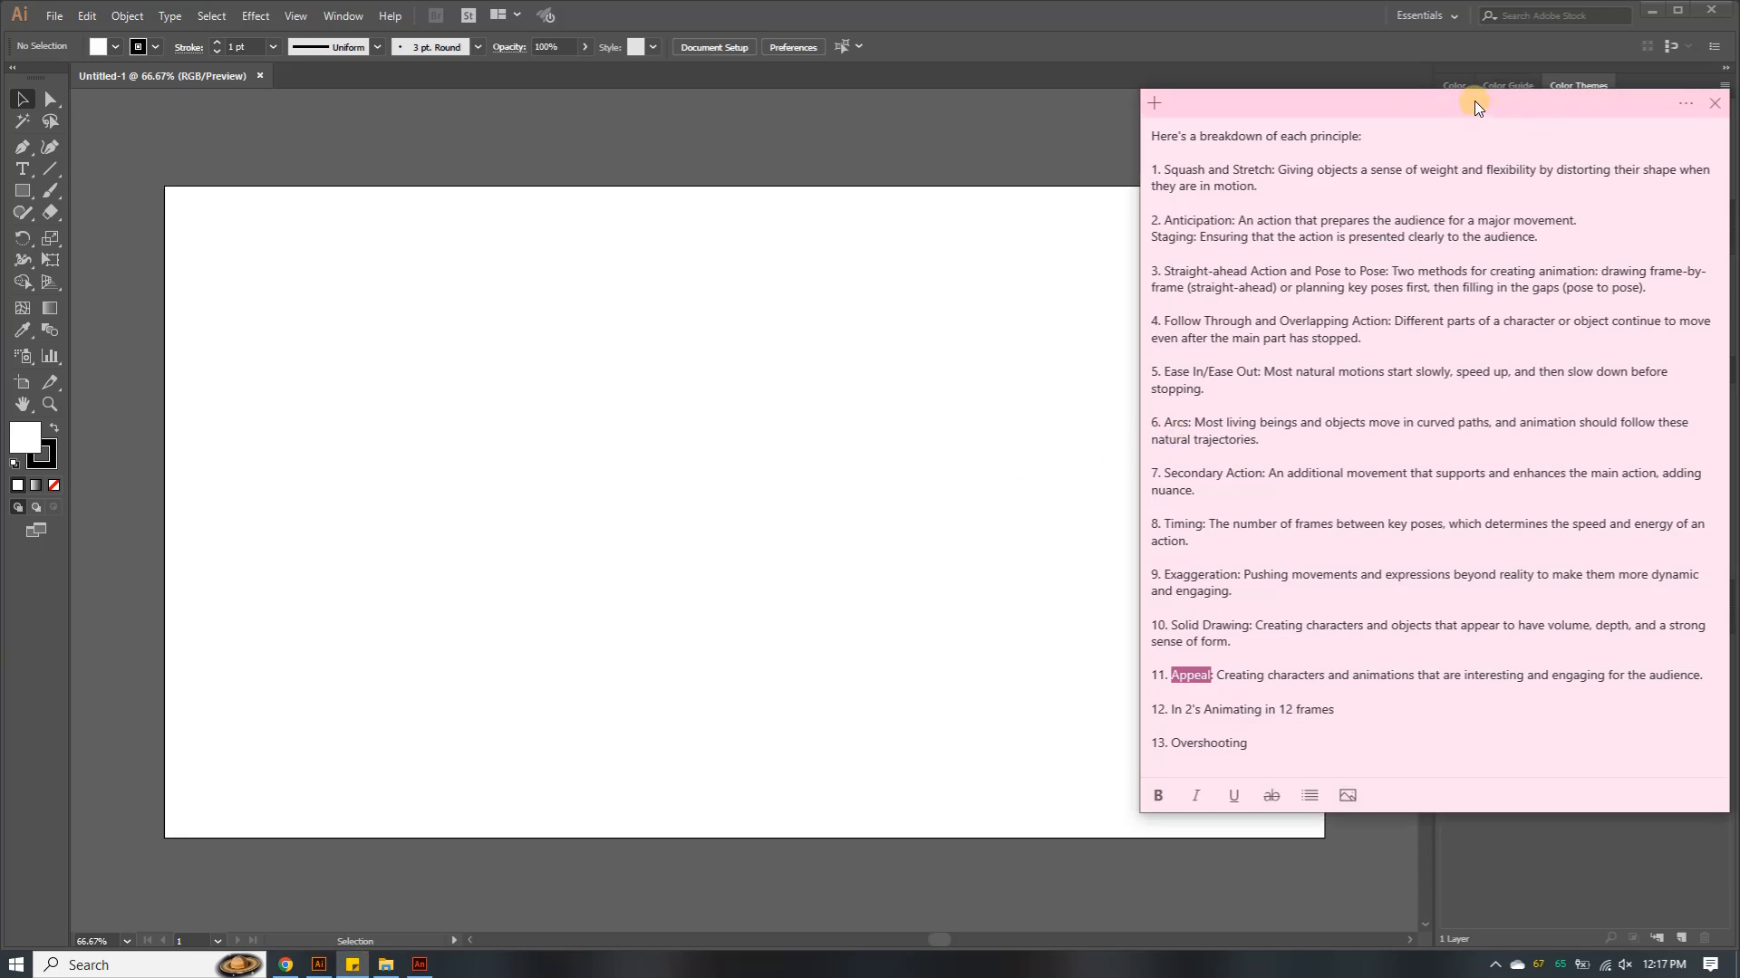
drag(1476, 105, 1265, 120)
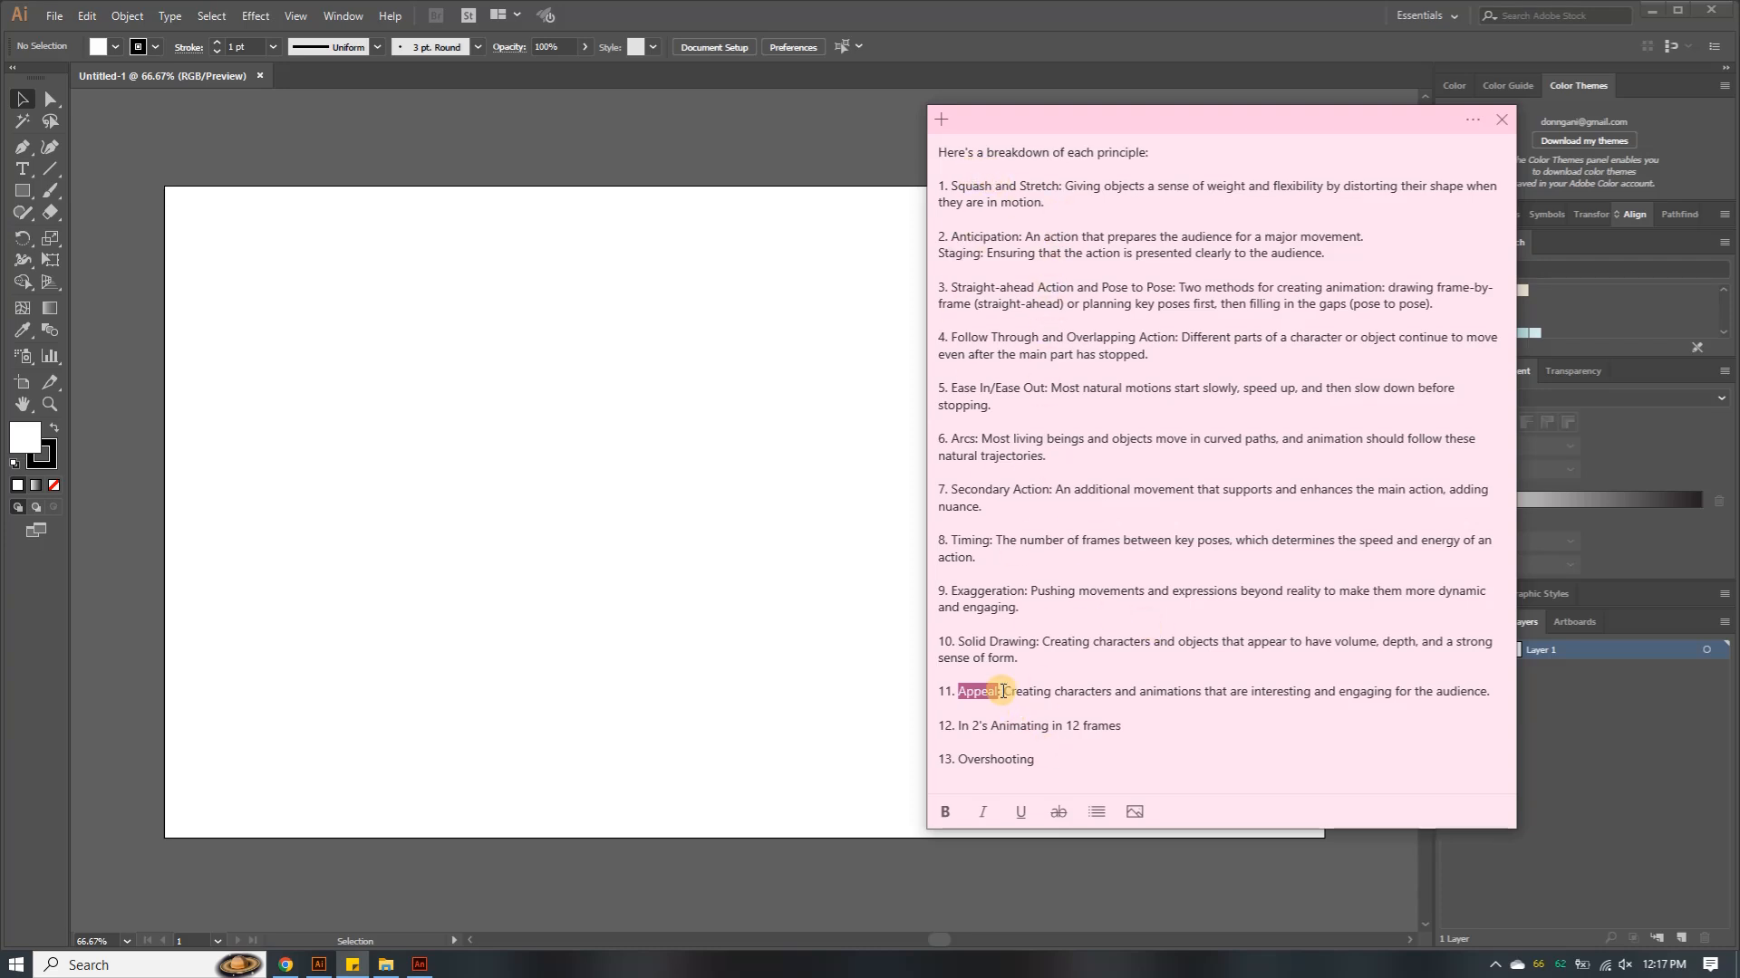
drag(959, 641, 1037, 642)
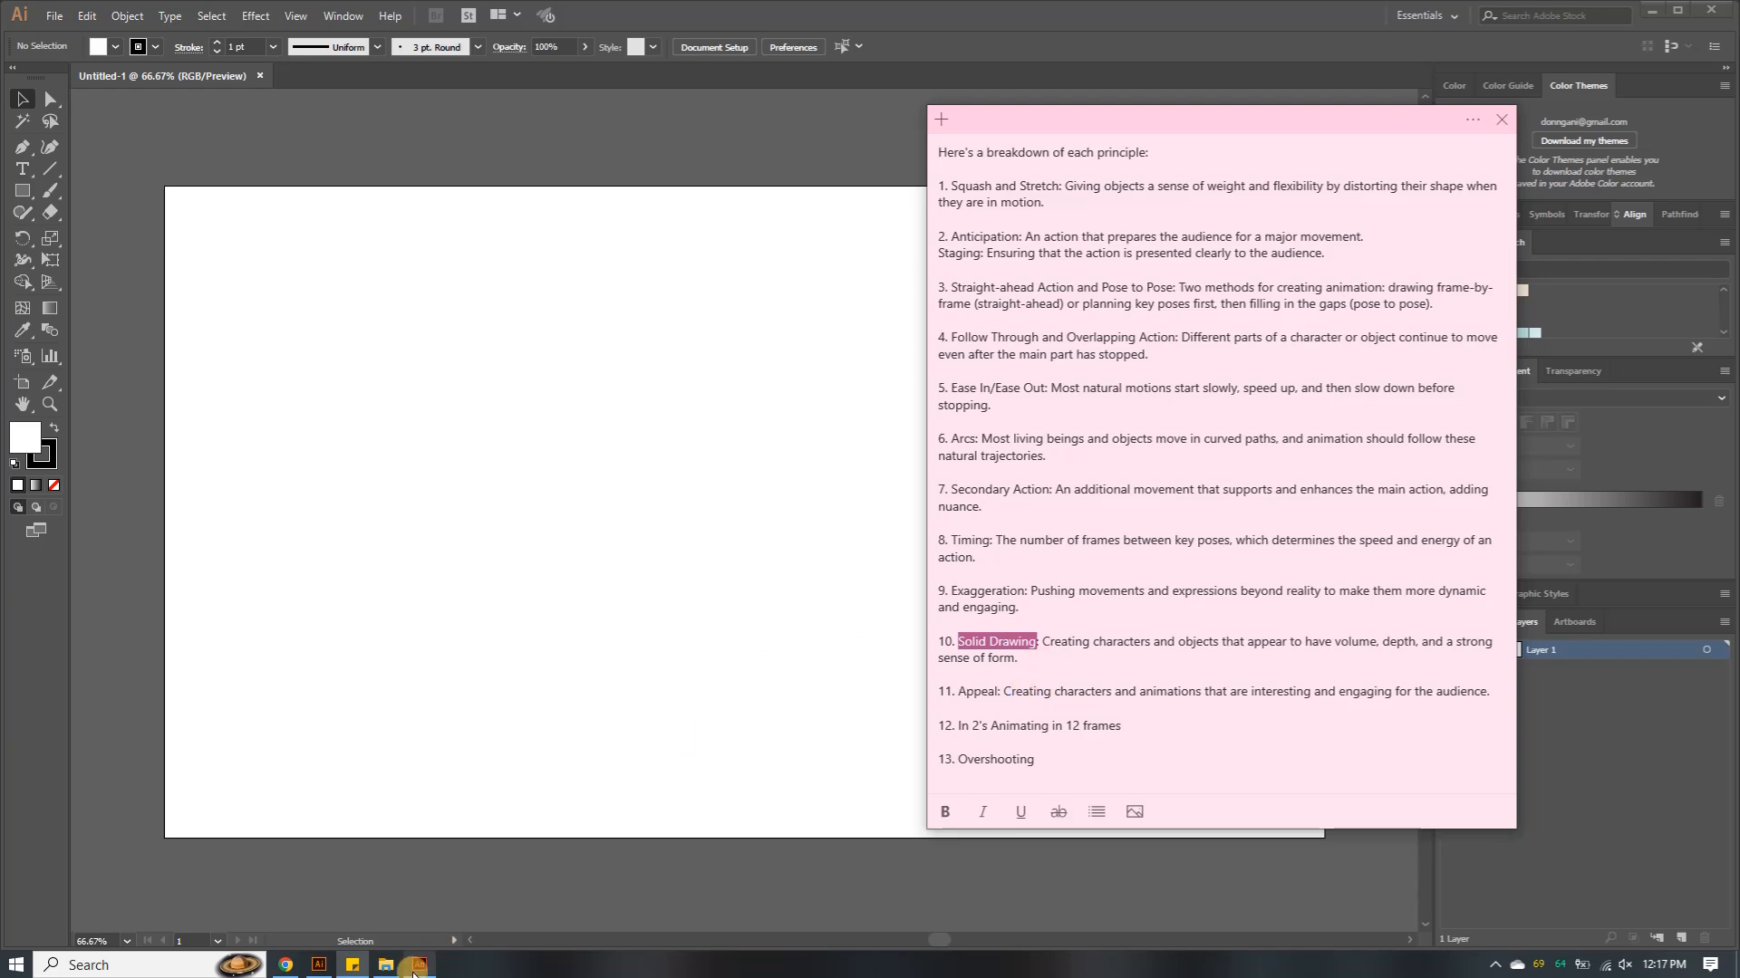
click(419, 964)
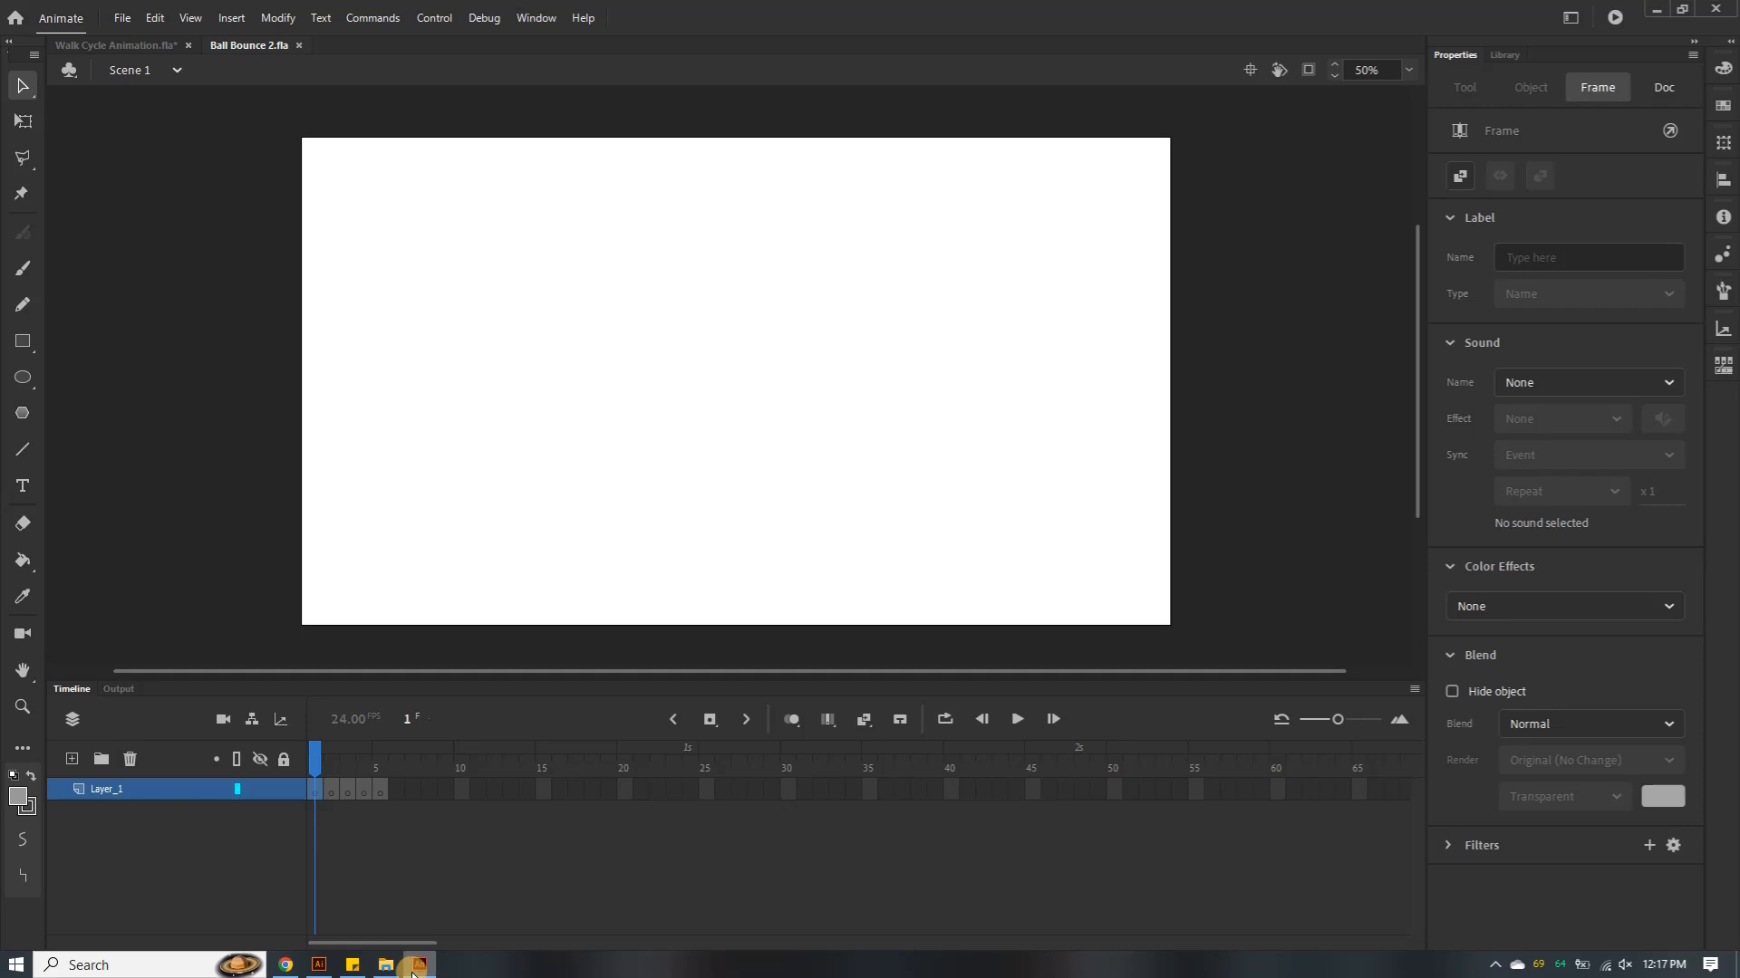
click(318, 965)
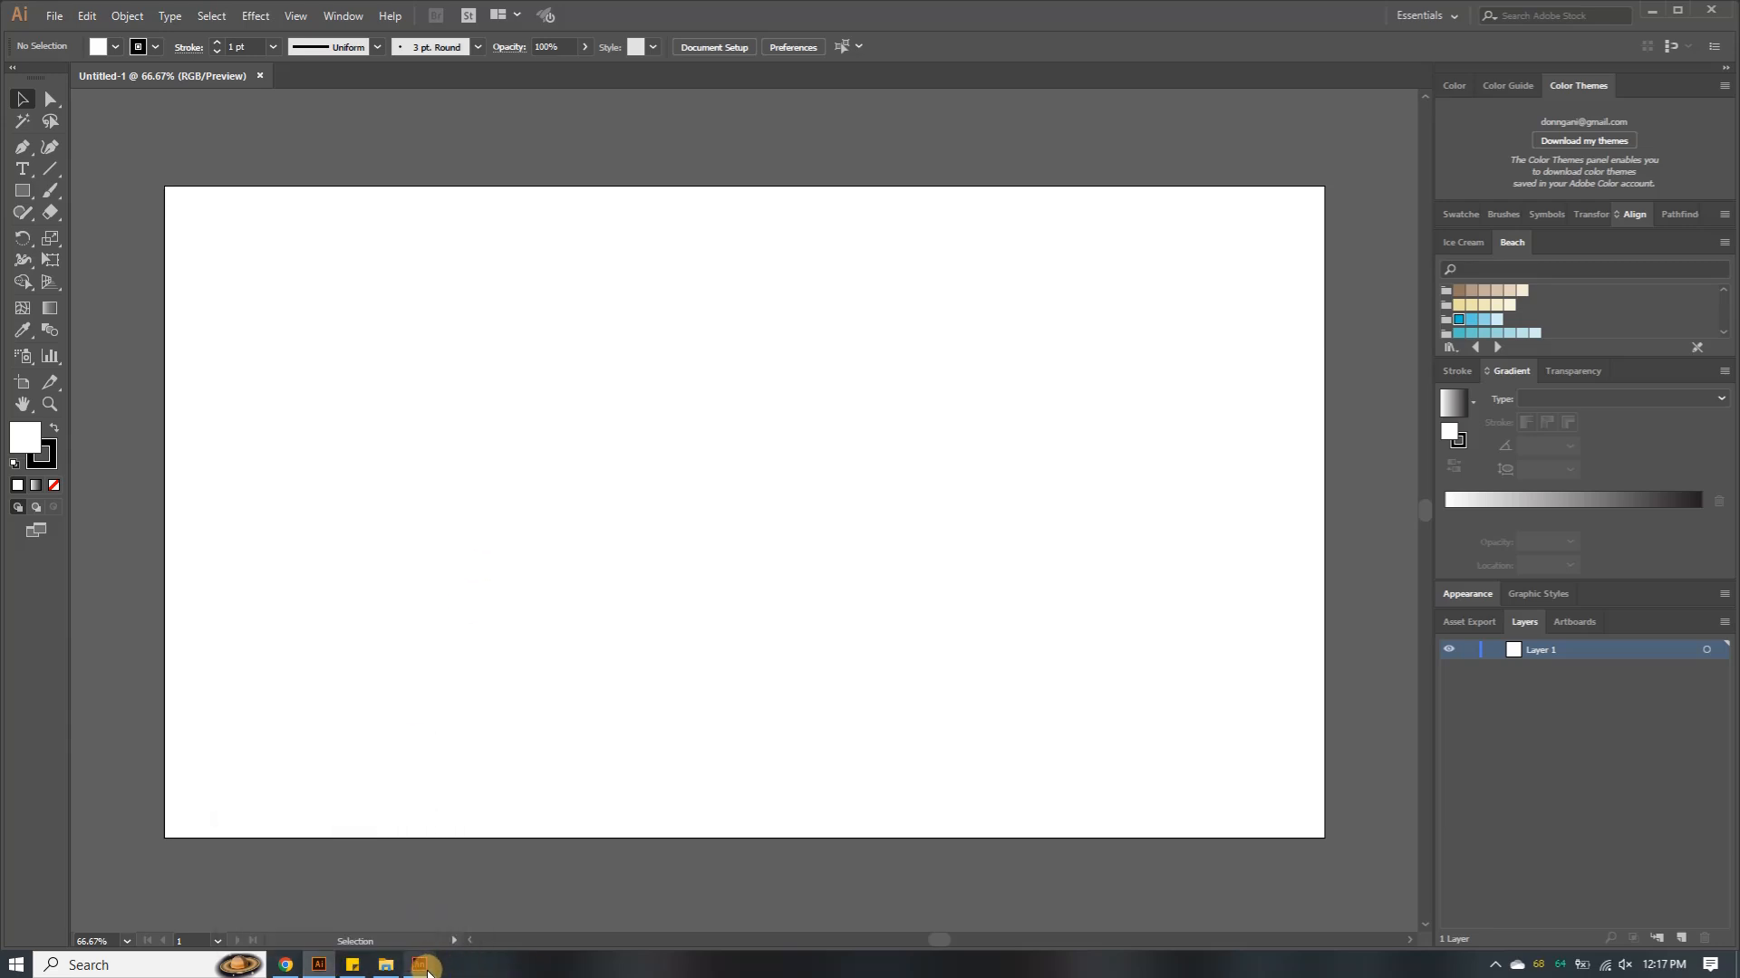
mouse_move(428, 970)
mouse_move(353, 966)
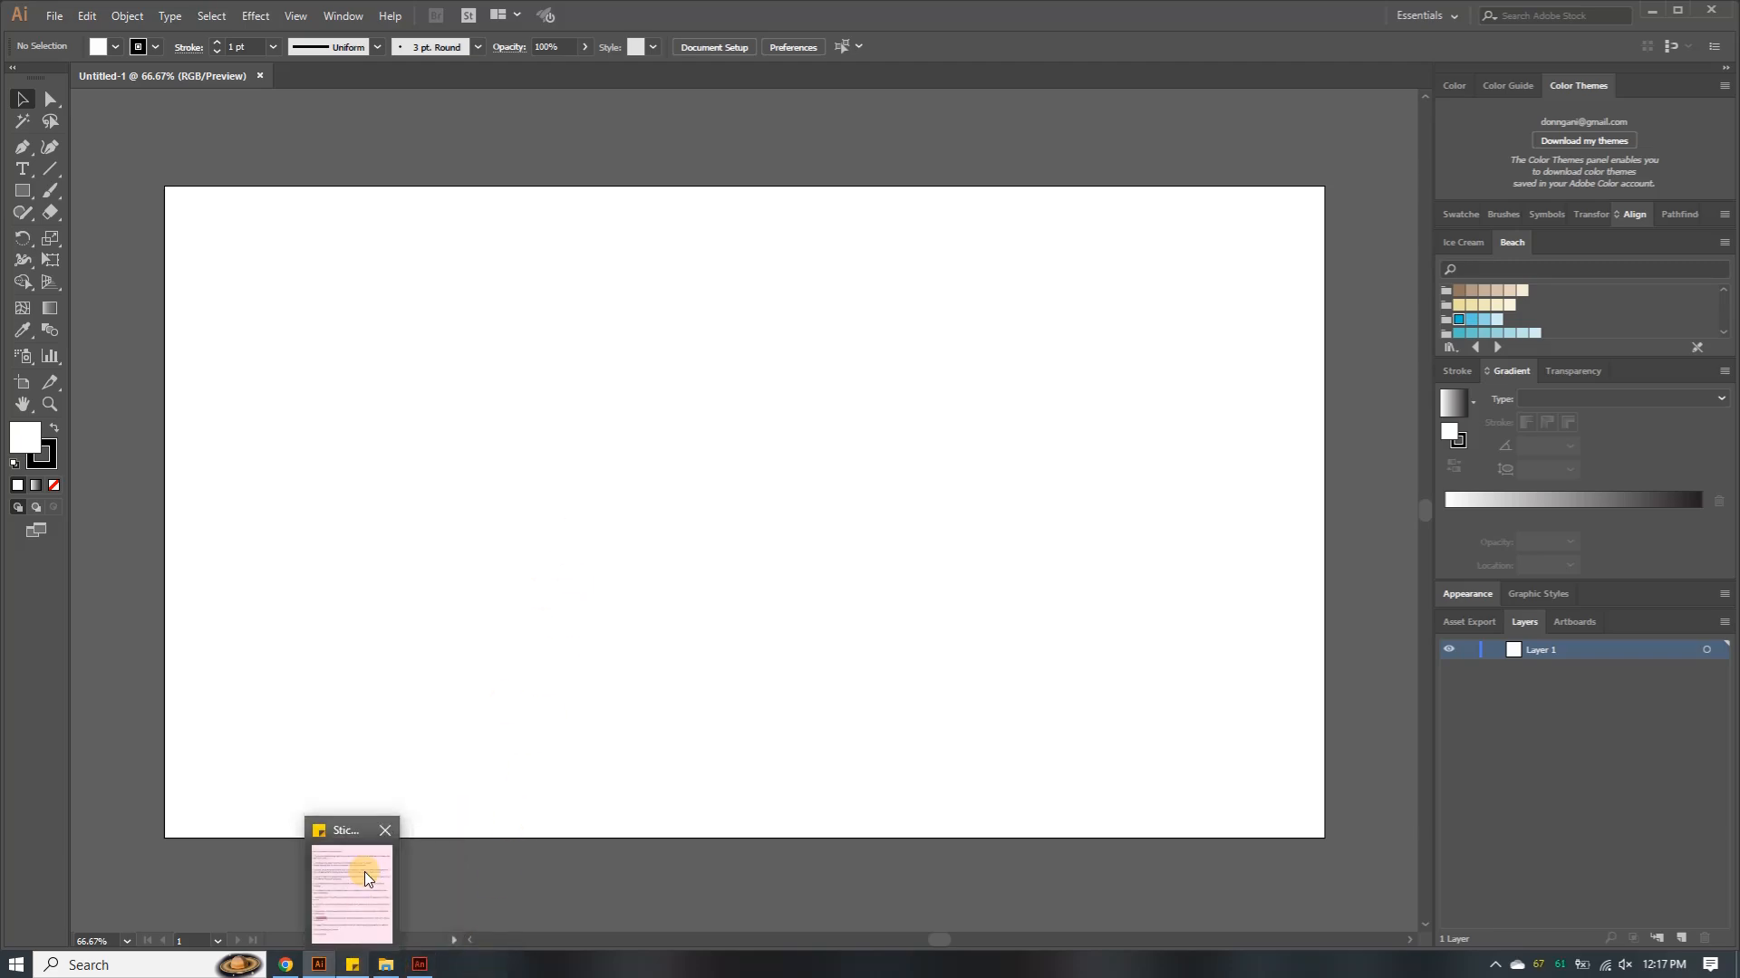
mouse_move(410, 822)
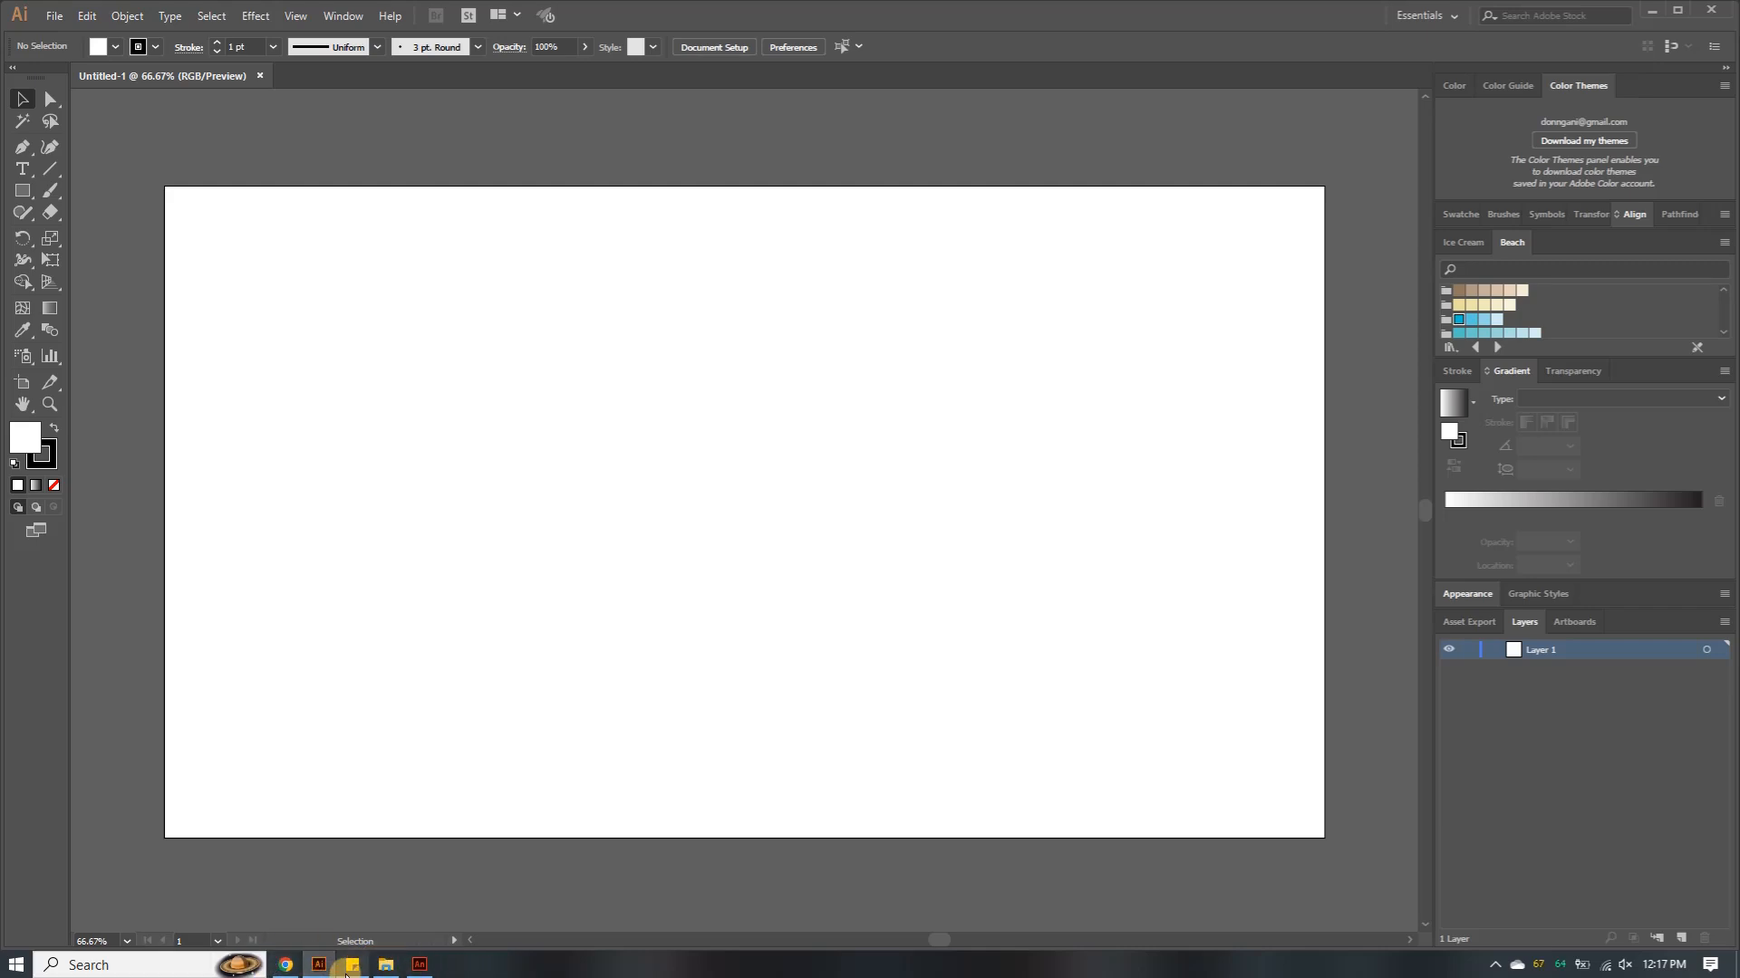
click(352, 965)
click(1020, 636)
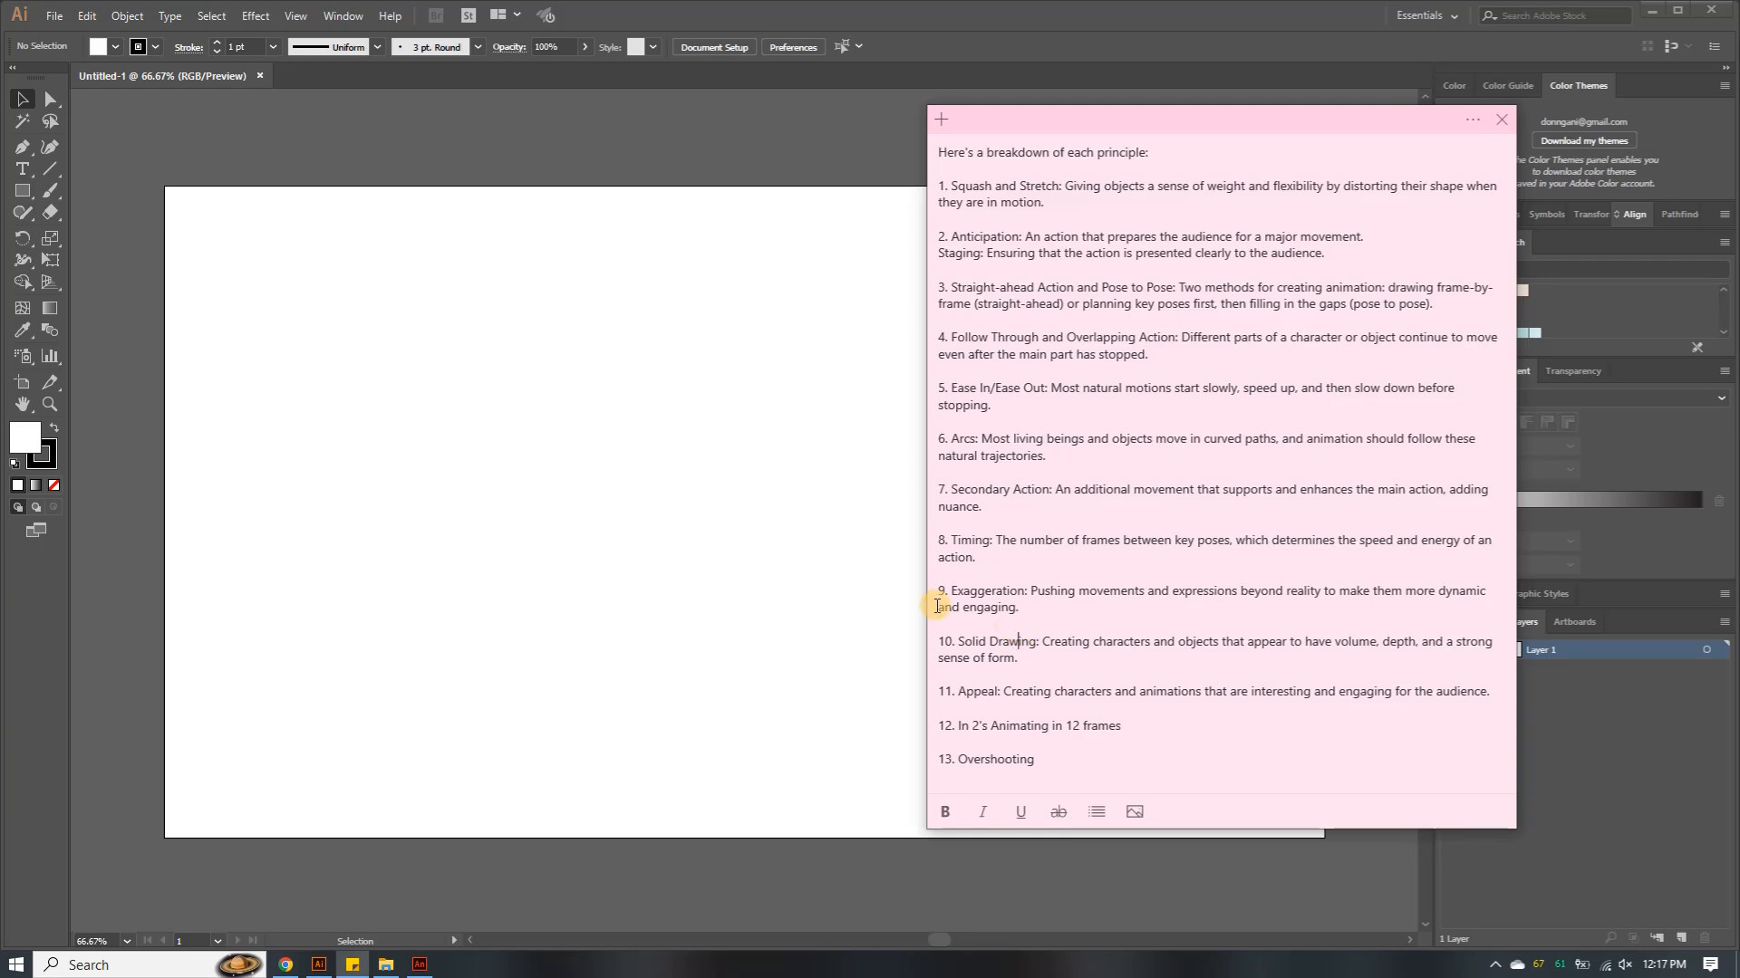
click(508, 459)
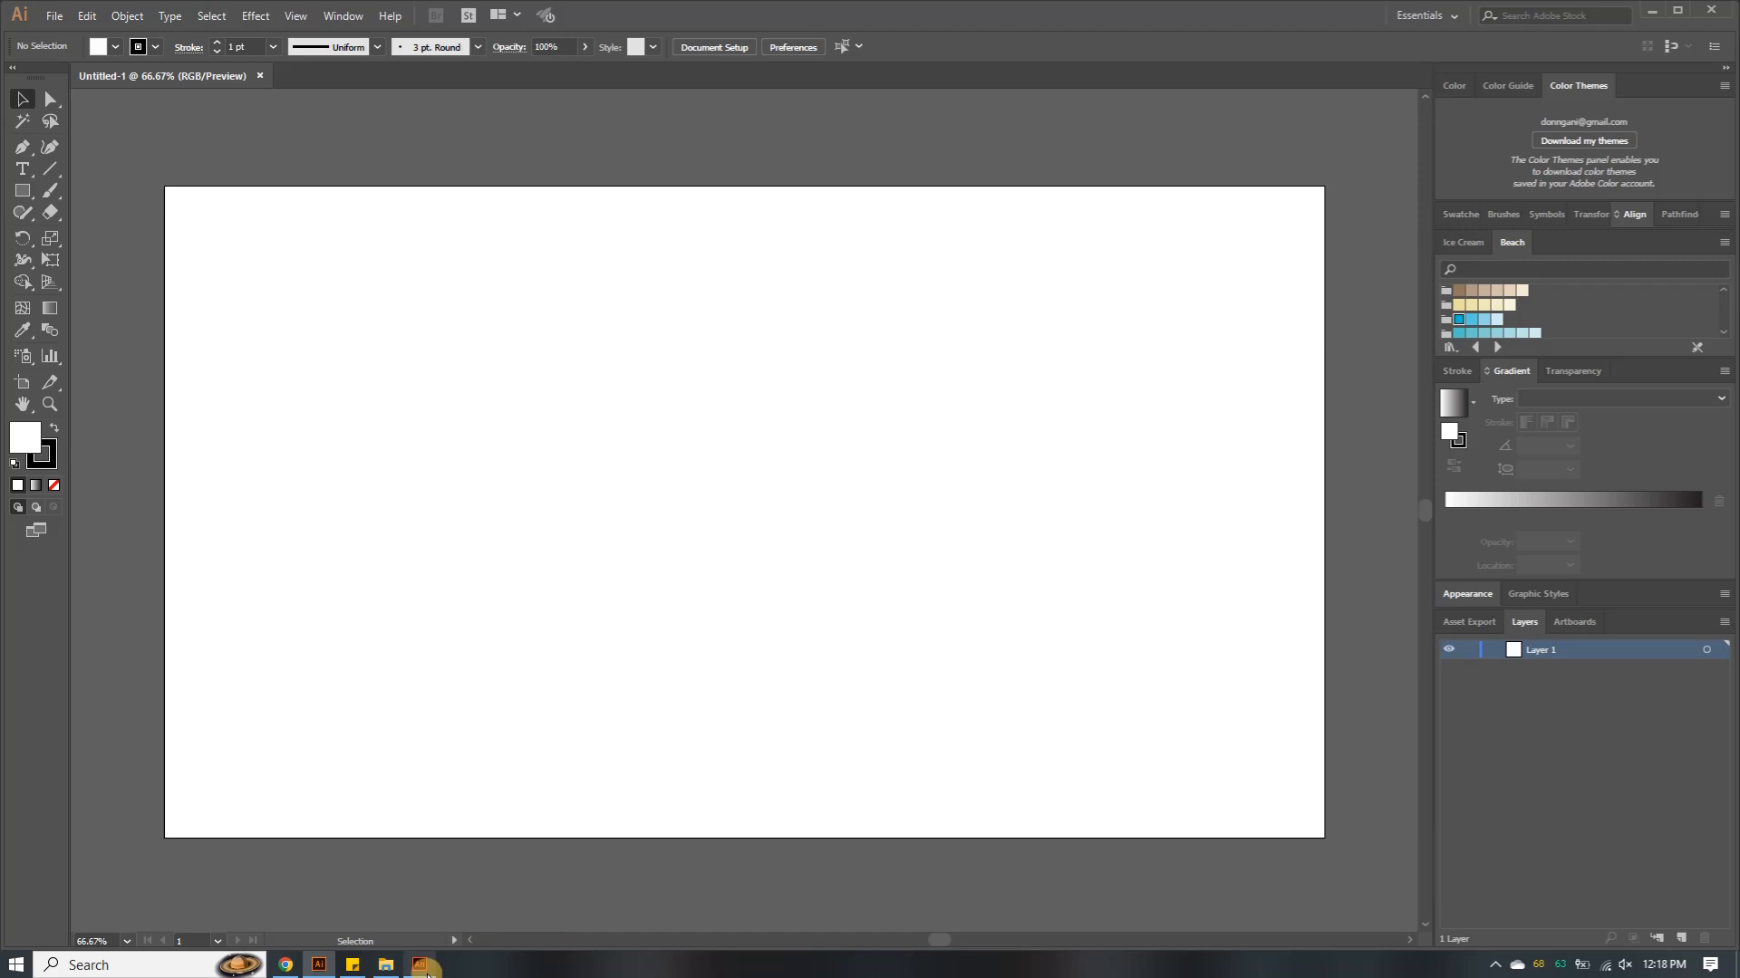
click(420, 966)
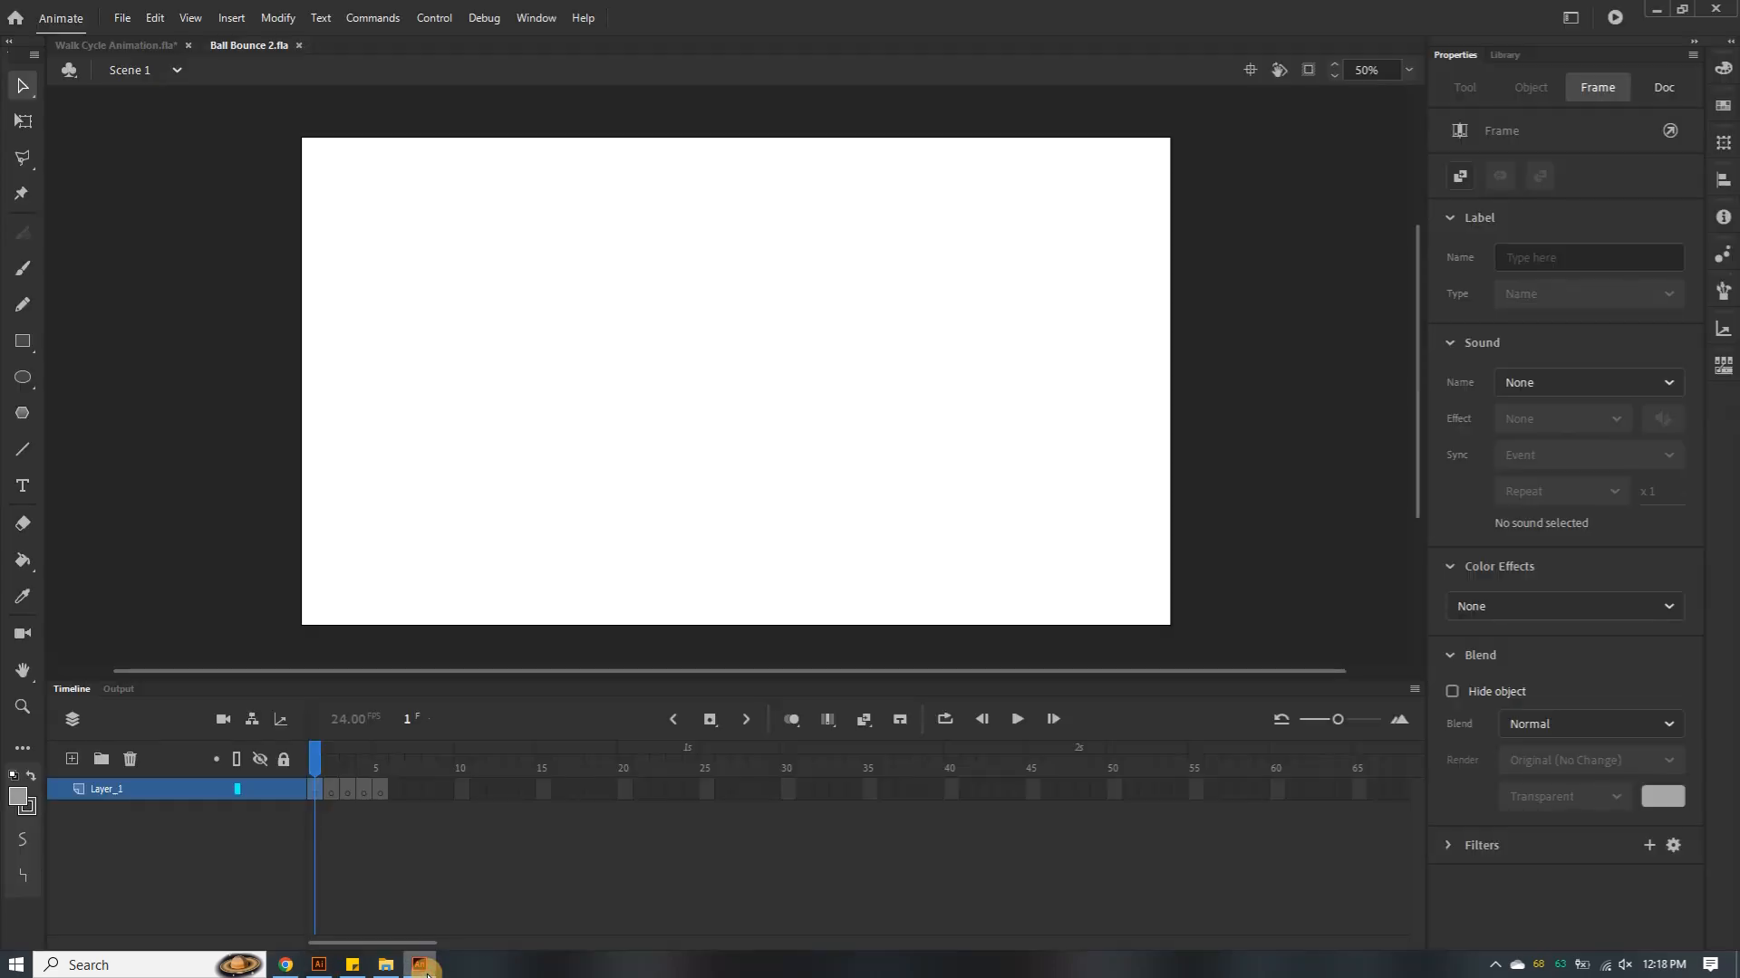
click(319, 965)
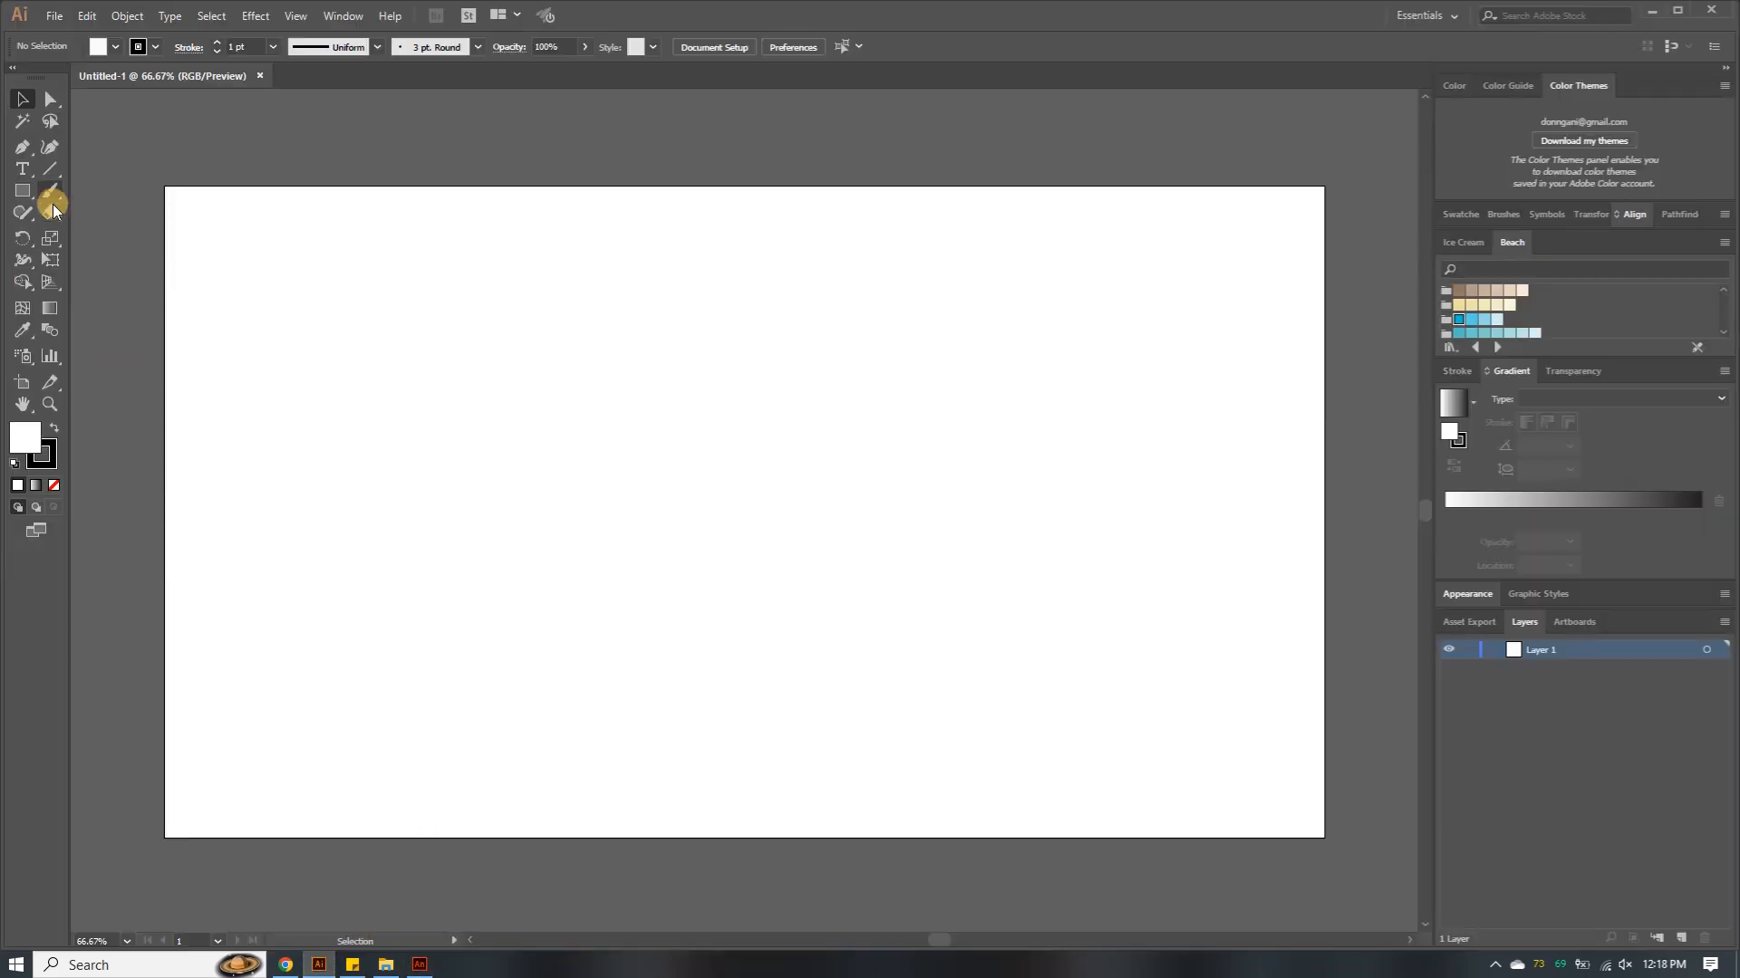
click(30, 198)
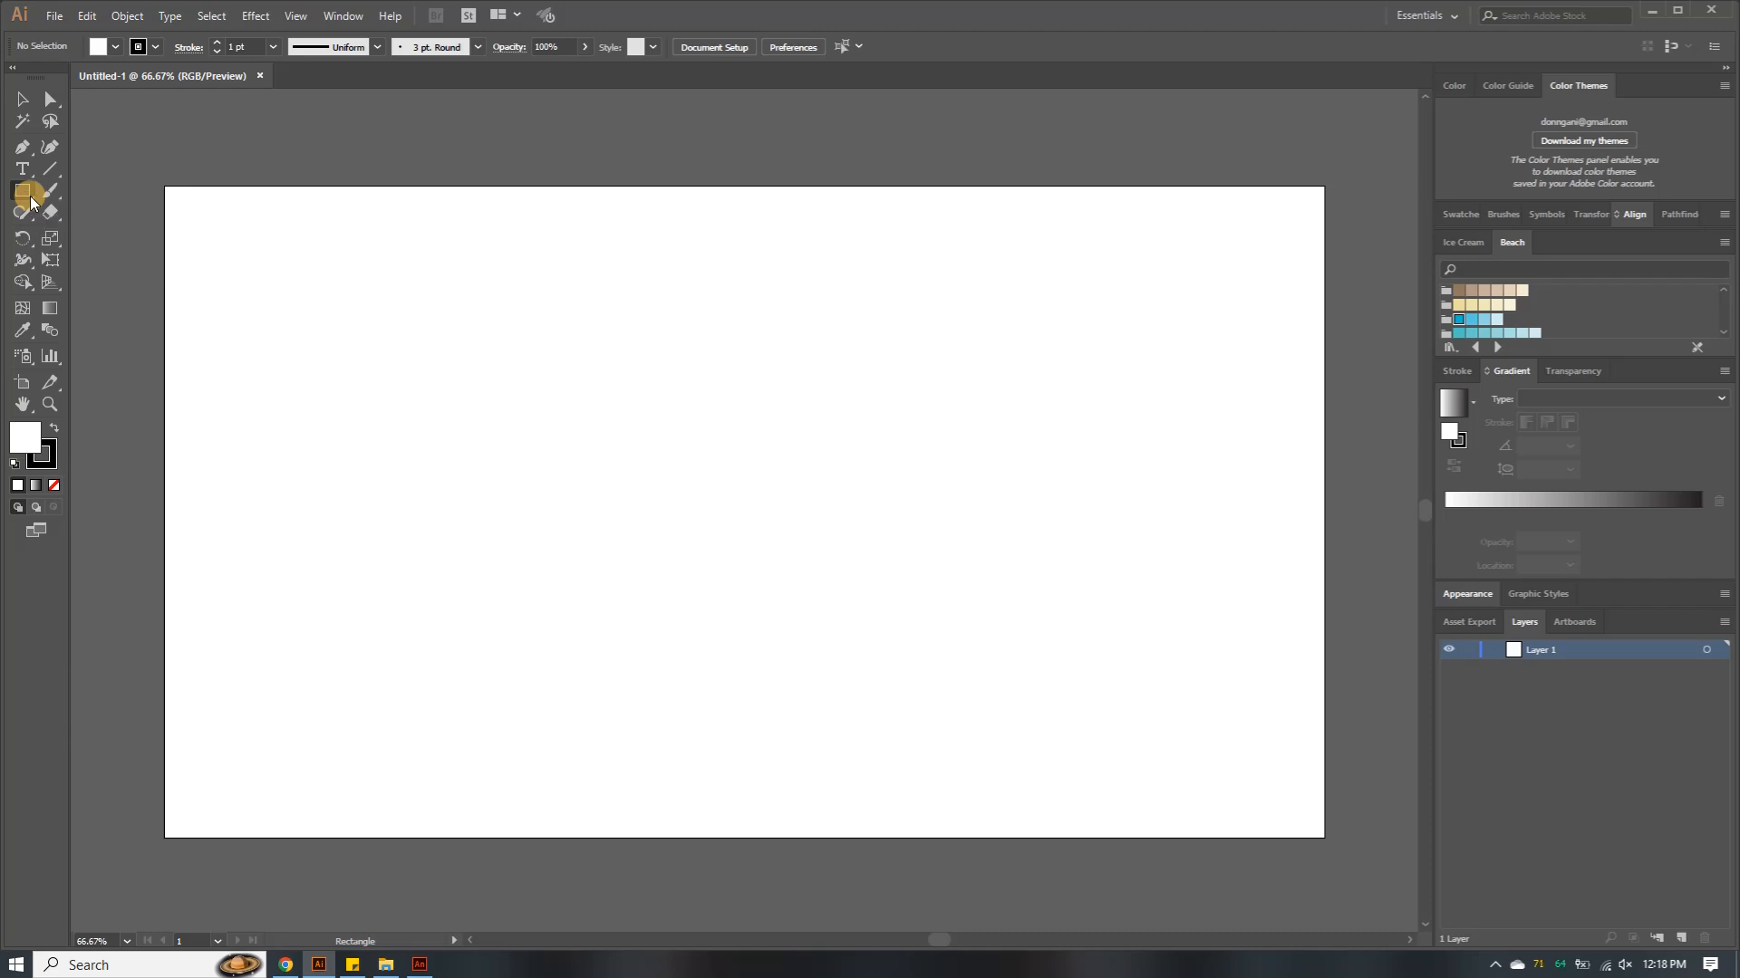
click(419, 965)
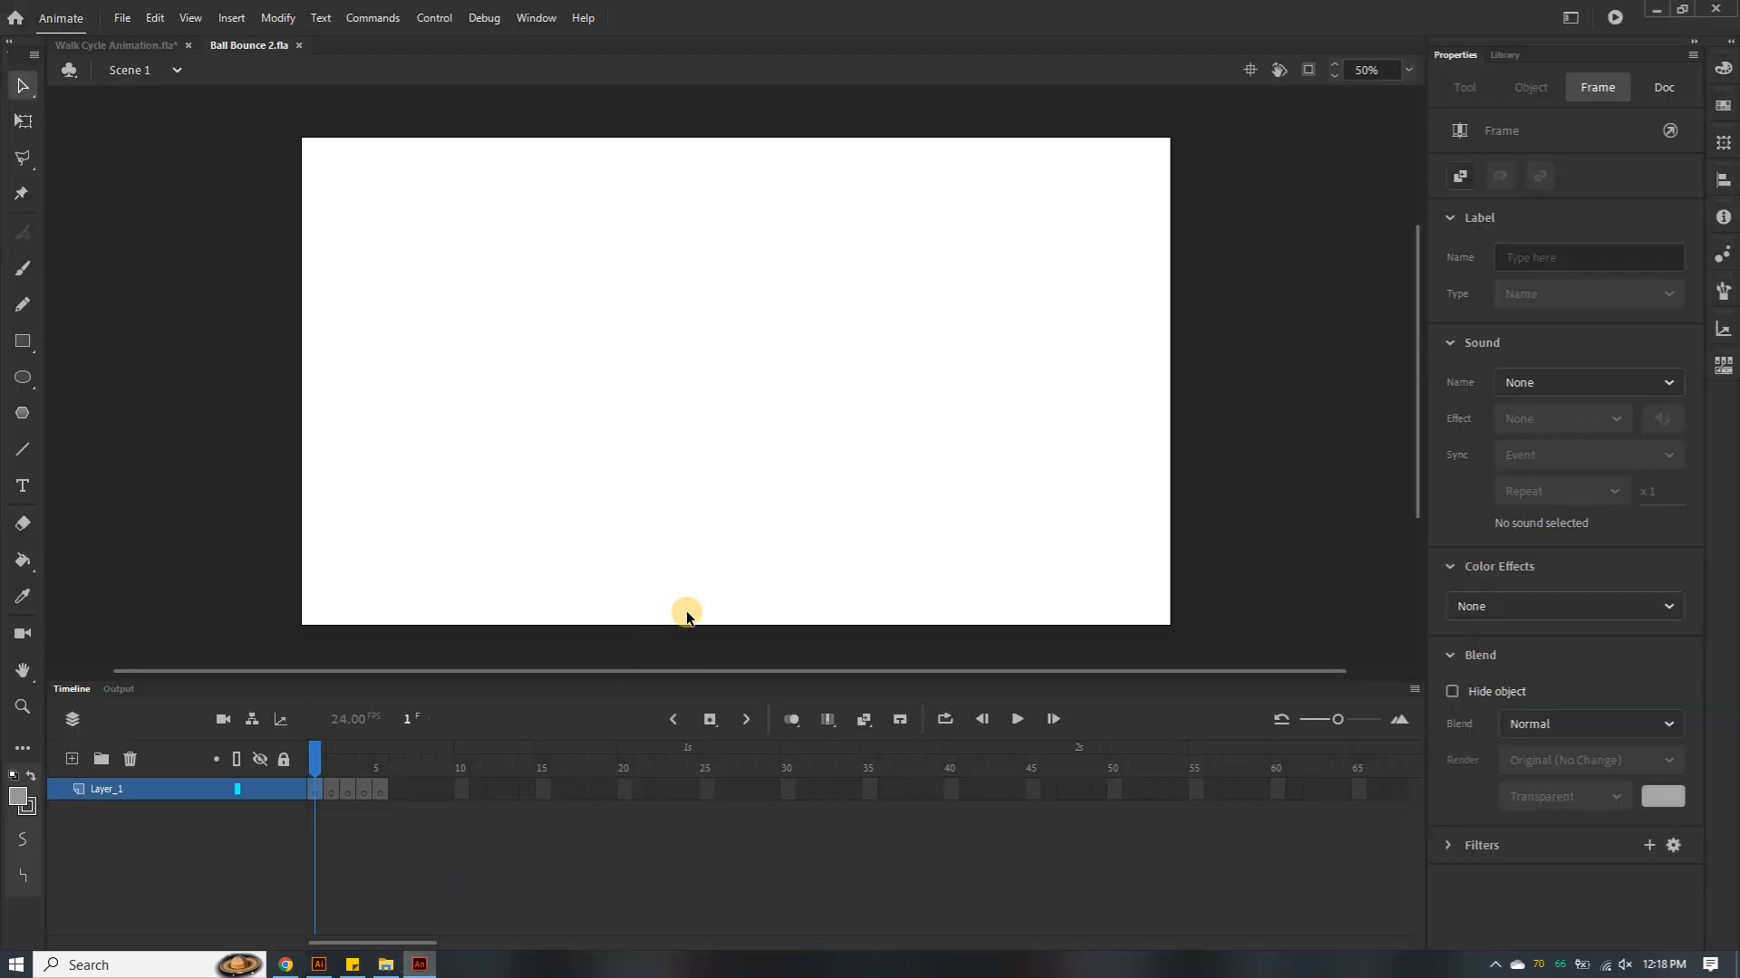
click(25, 304)
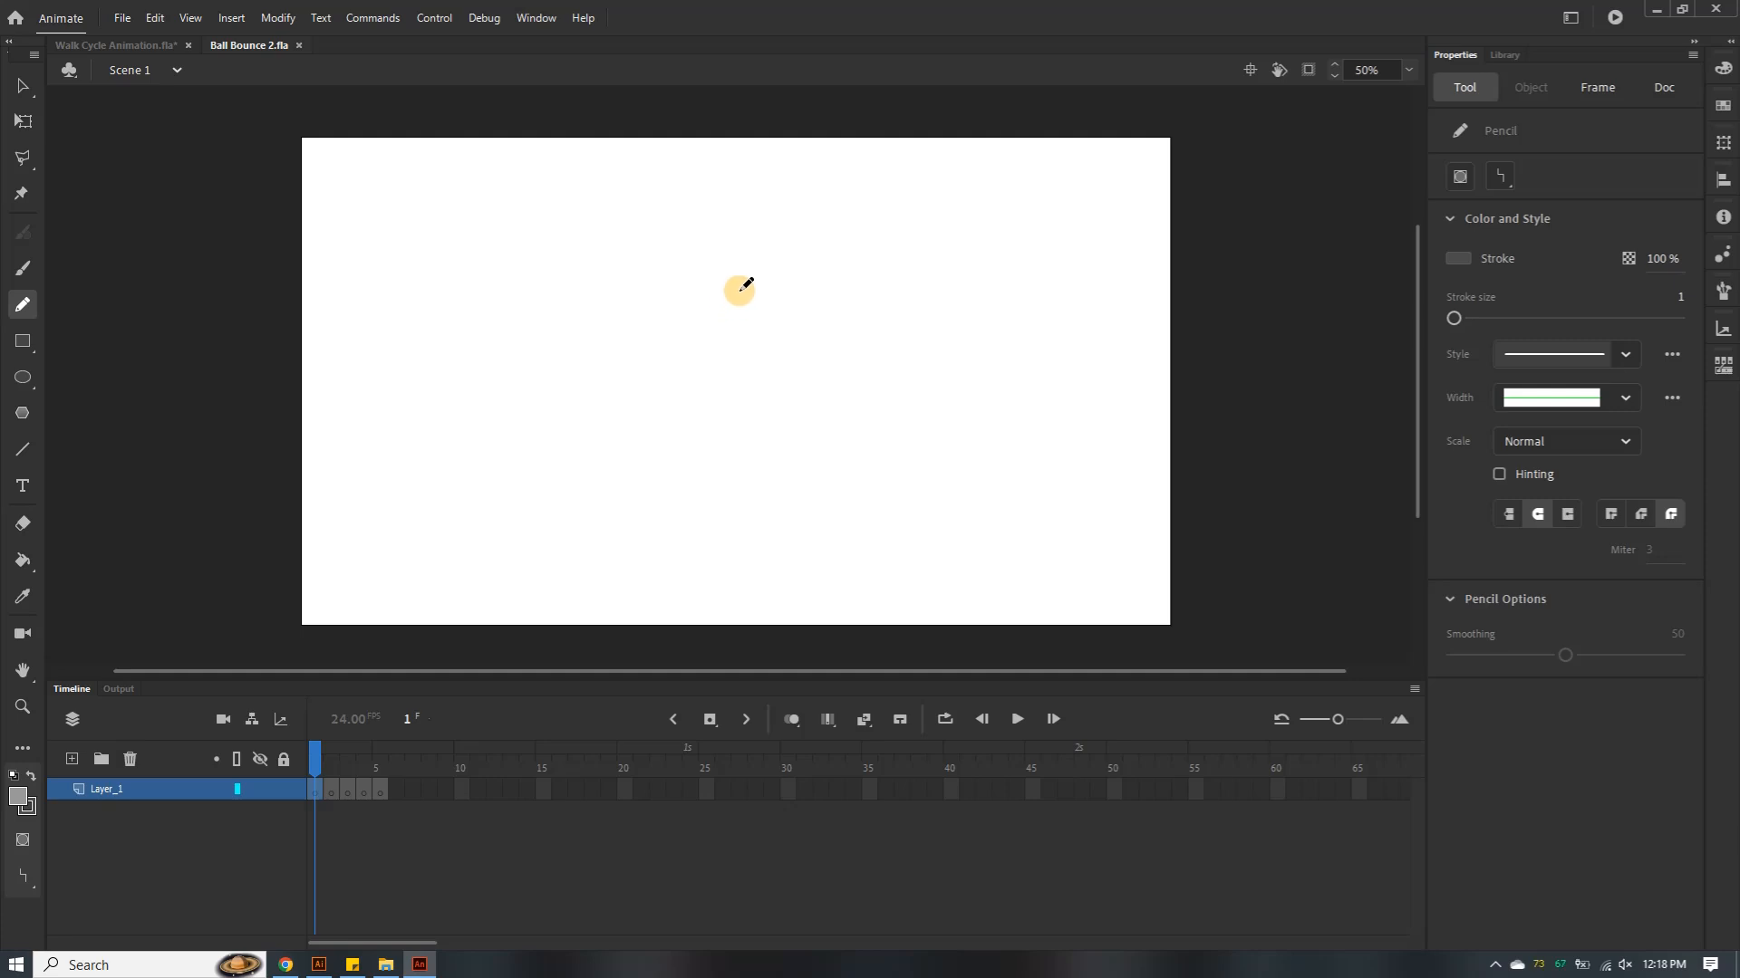
mouse_move(737, 290)
mouse_down()
mouse_move(714, 370)
mouse_move(769, 380)
mouse_move(793, 355)
mouse_move(785, 299)
mouse_move(736, 290)
mouse_up()
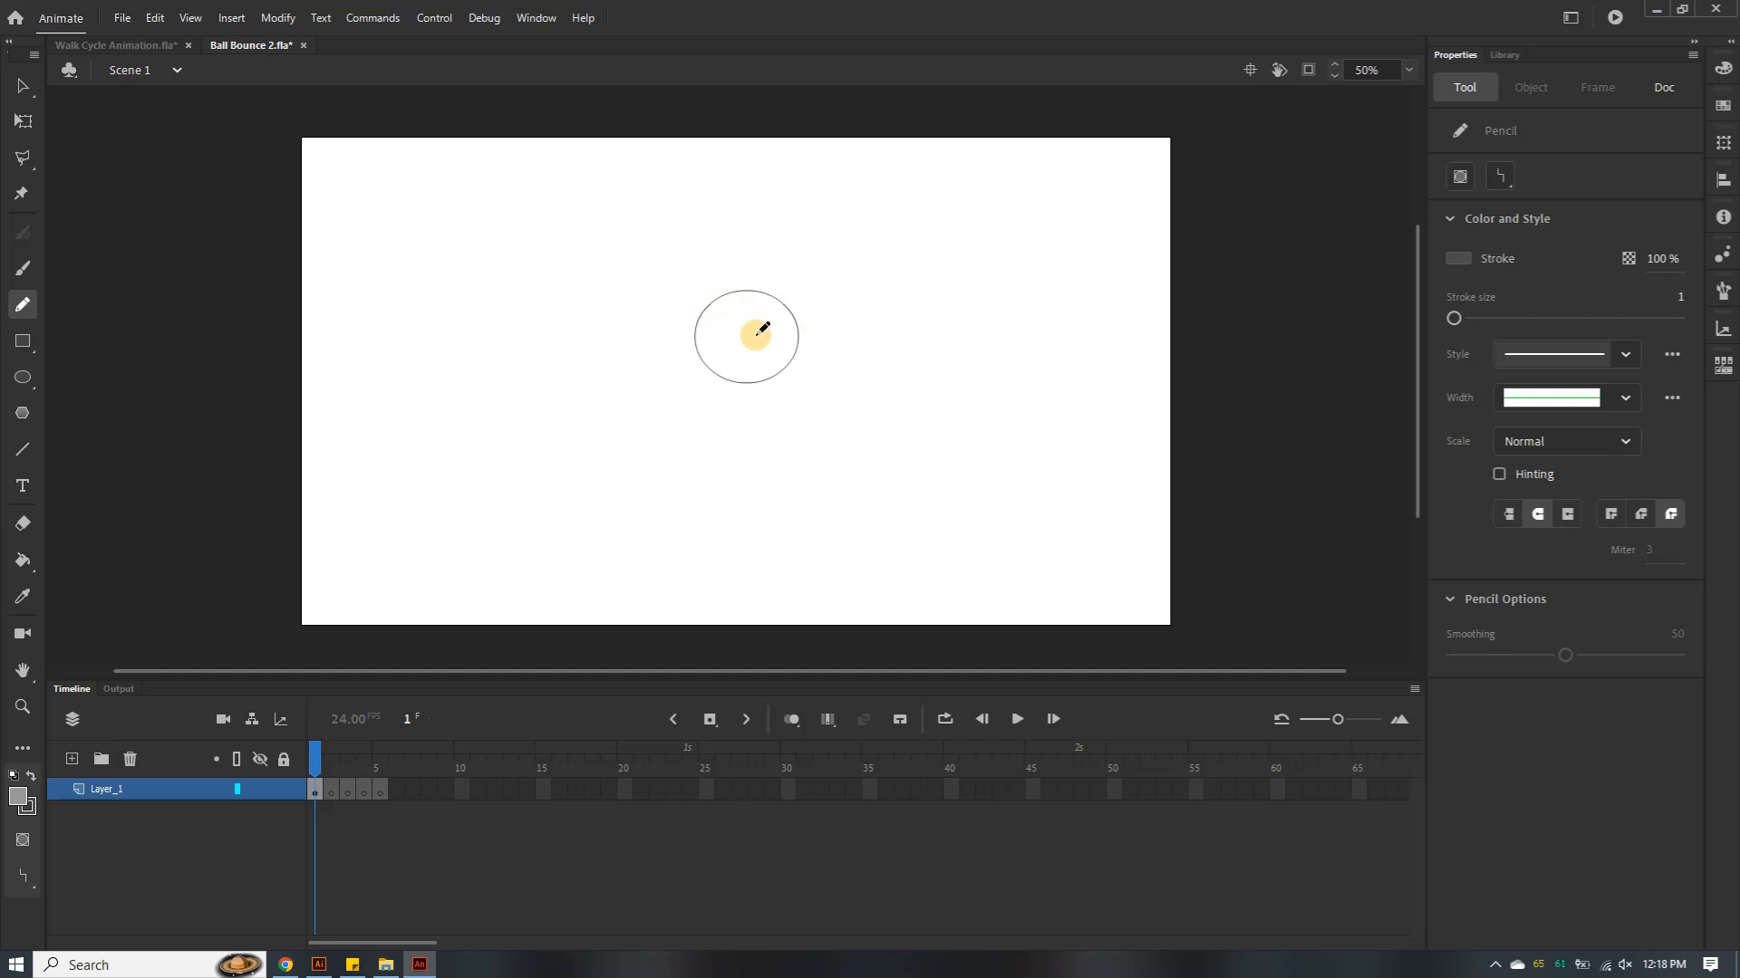
key(ctrl+z)
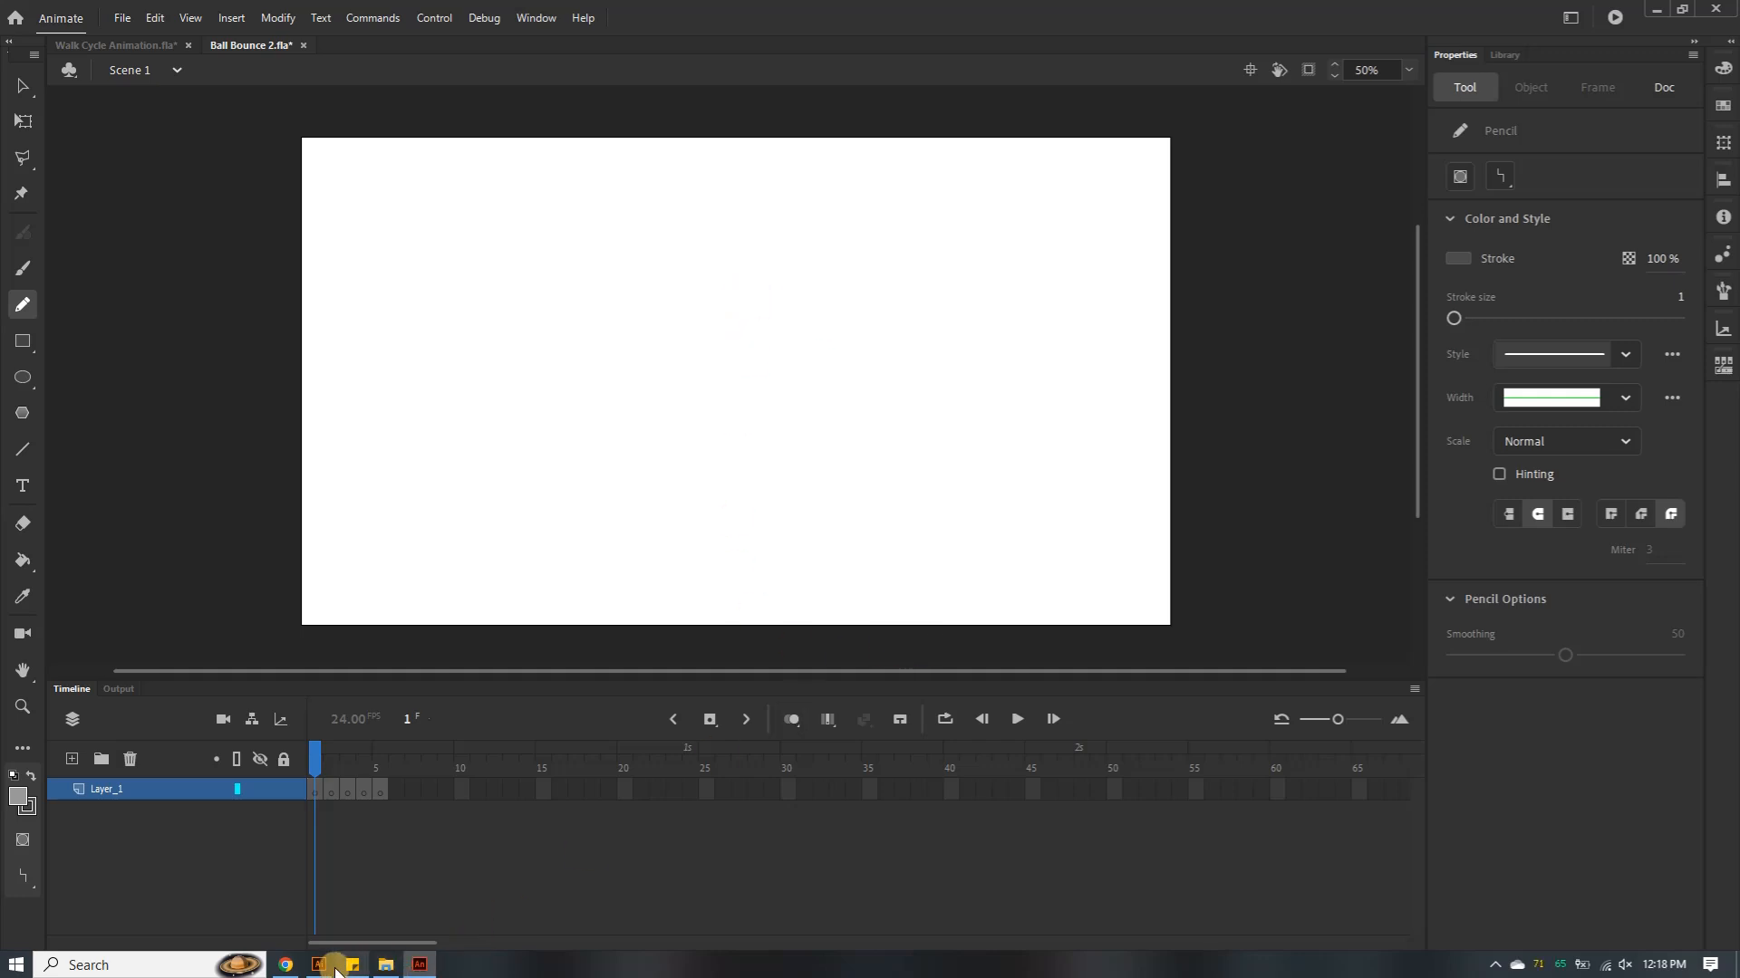
Switch to Illustrator and draw a circle about 207 pt in diameter with the Ellipse tool in the artboard's upper half
click(326, 966)
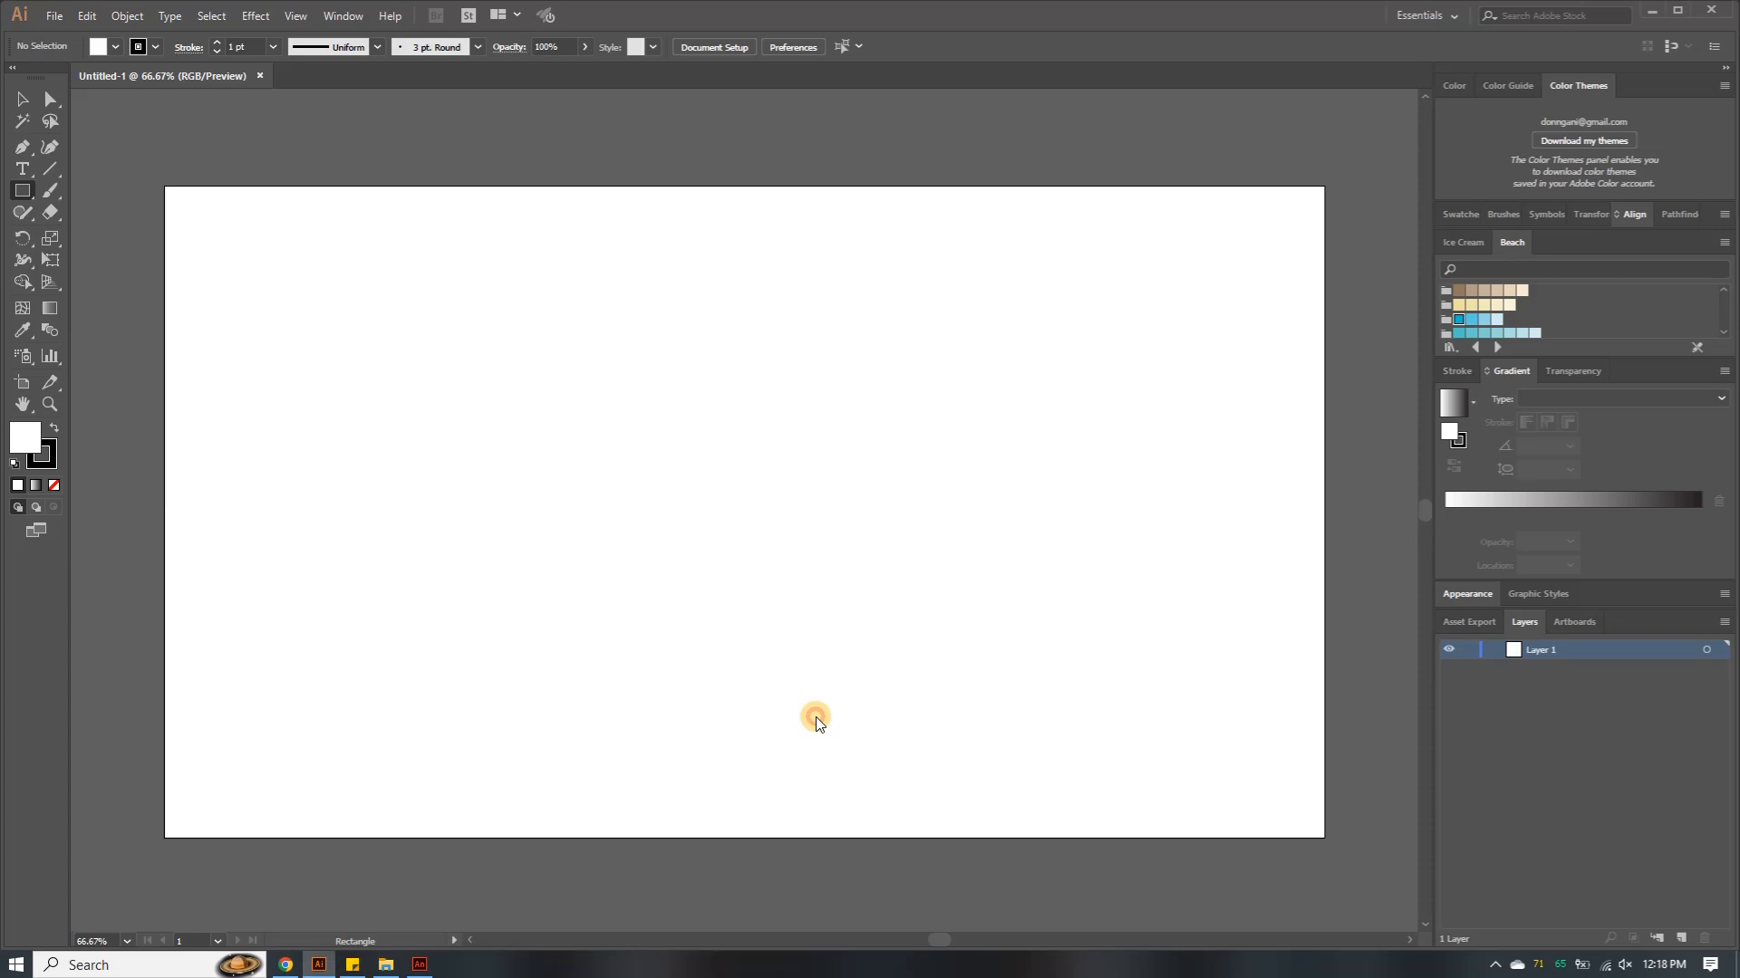
click(33, 194)
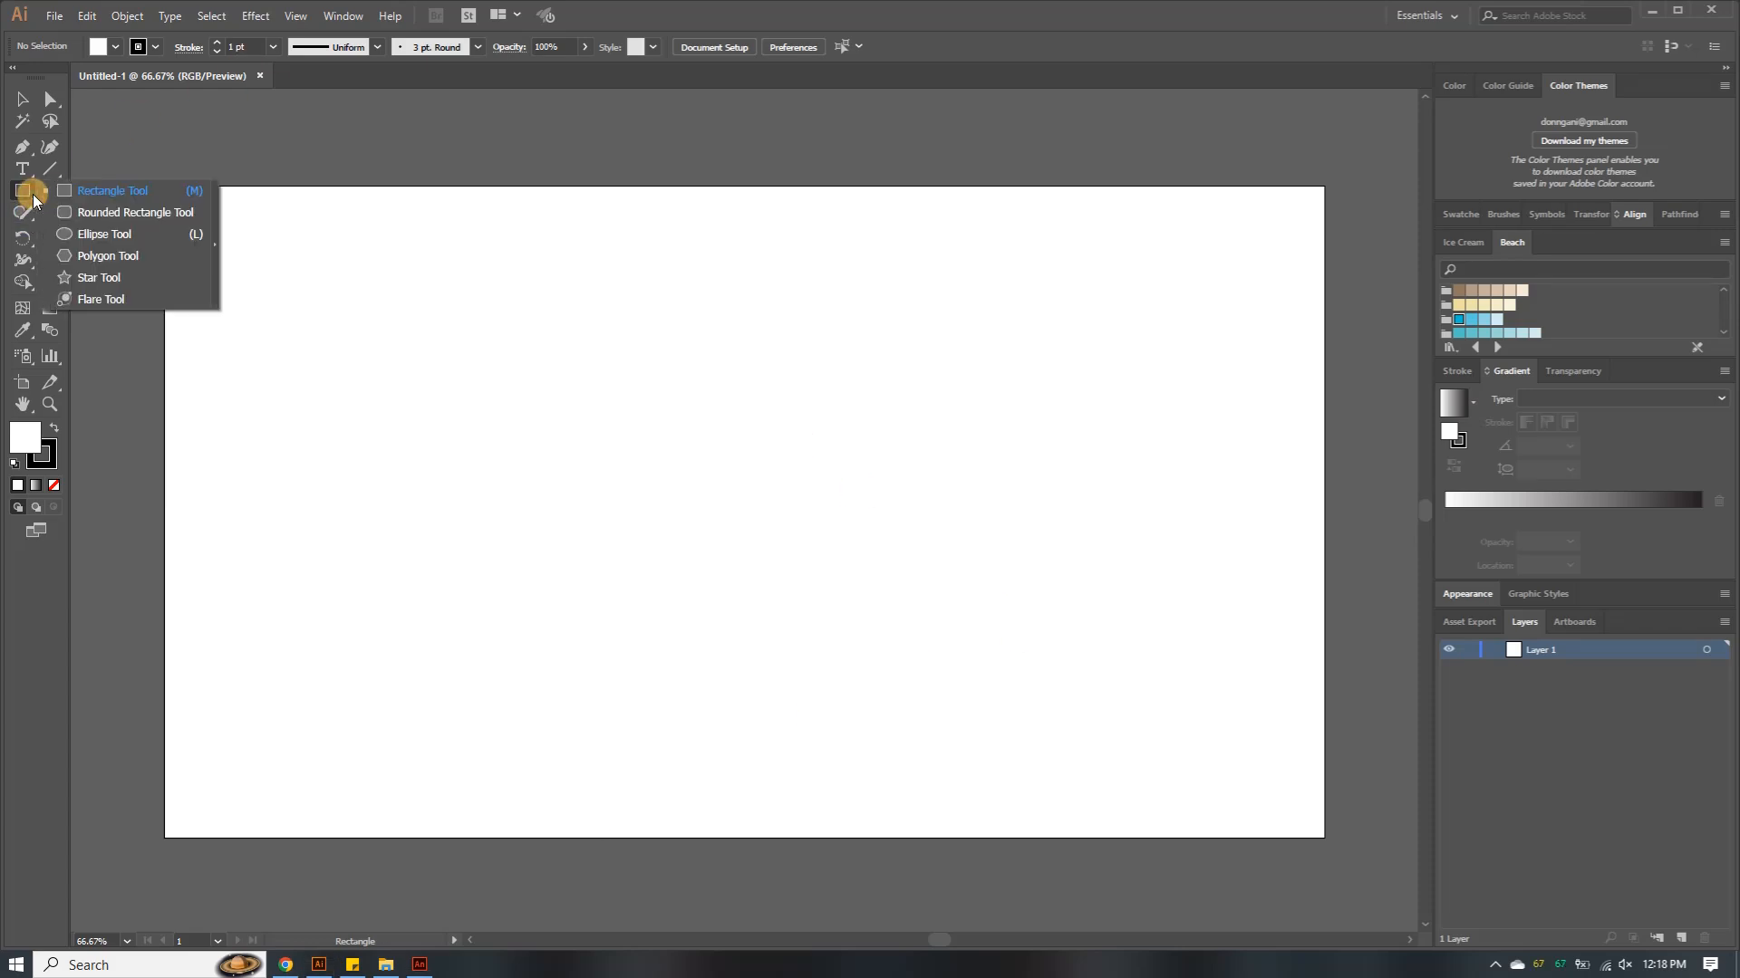
click(91, 234)
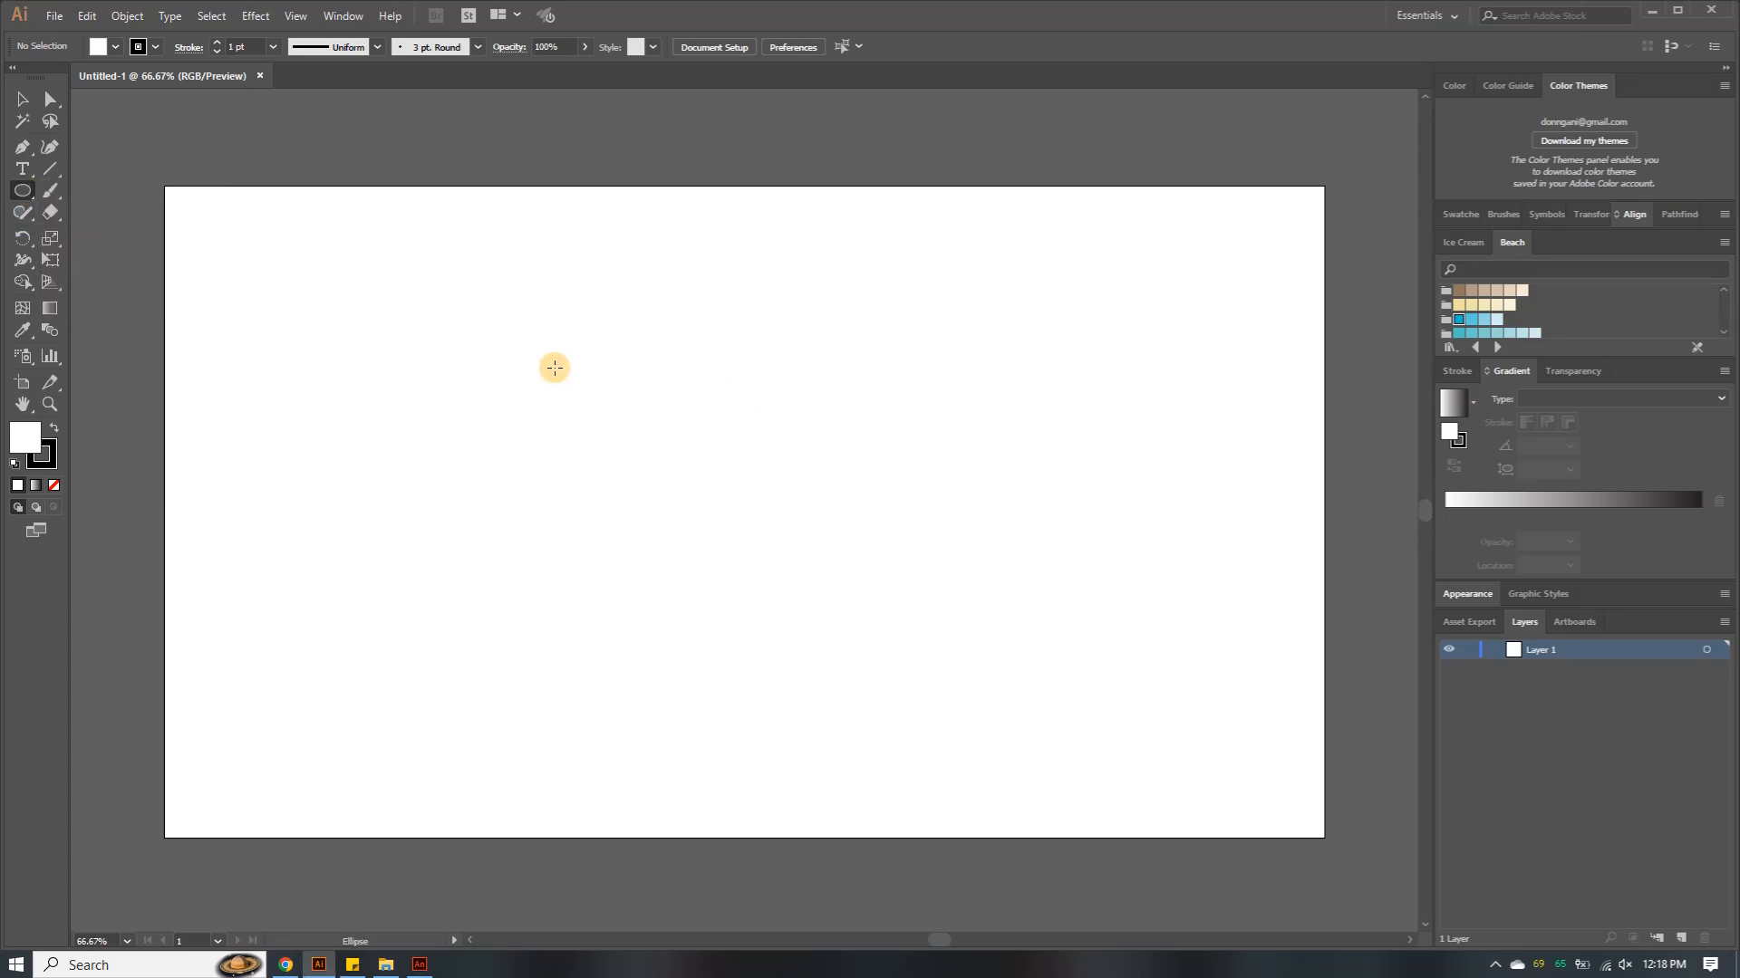
drag(654, 388, 703, 450)
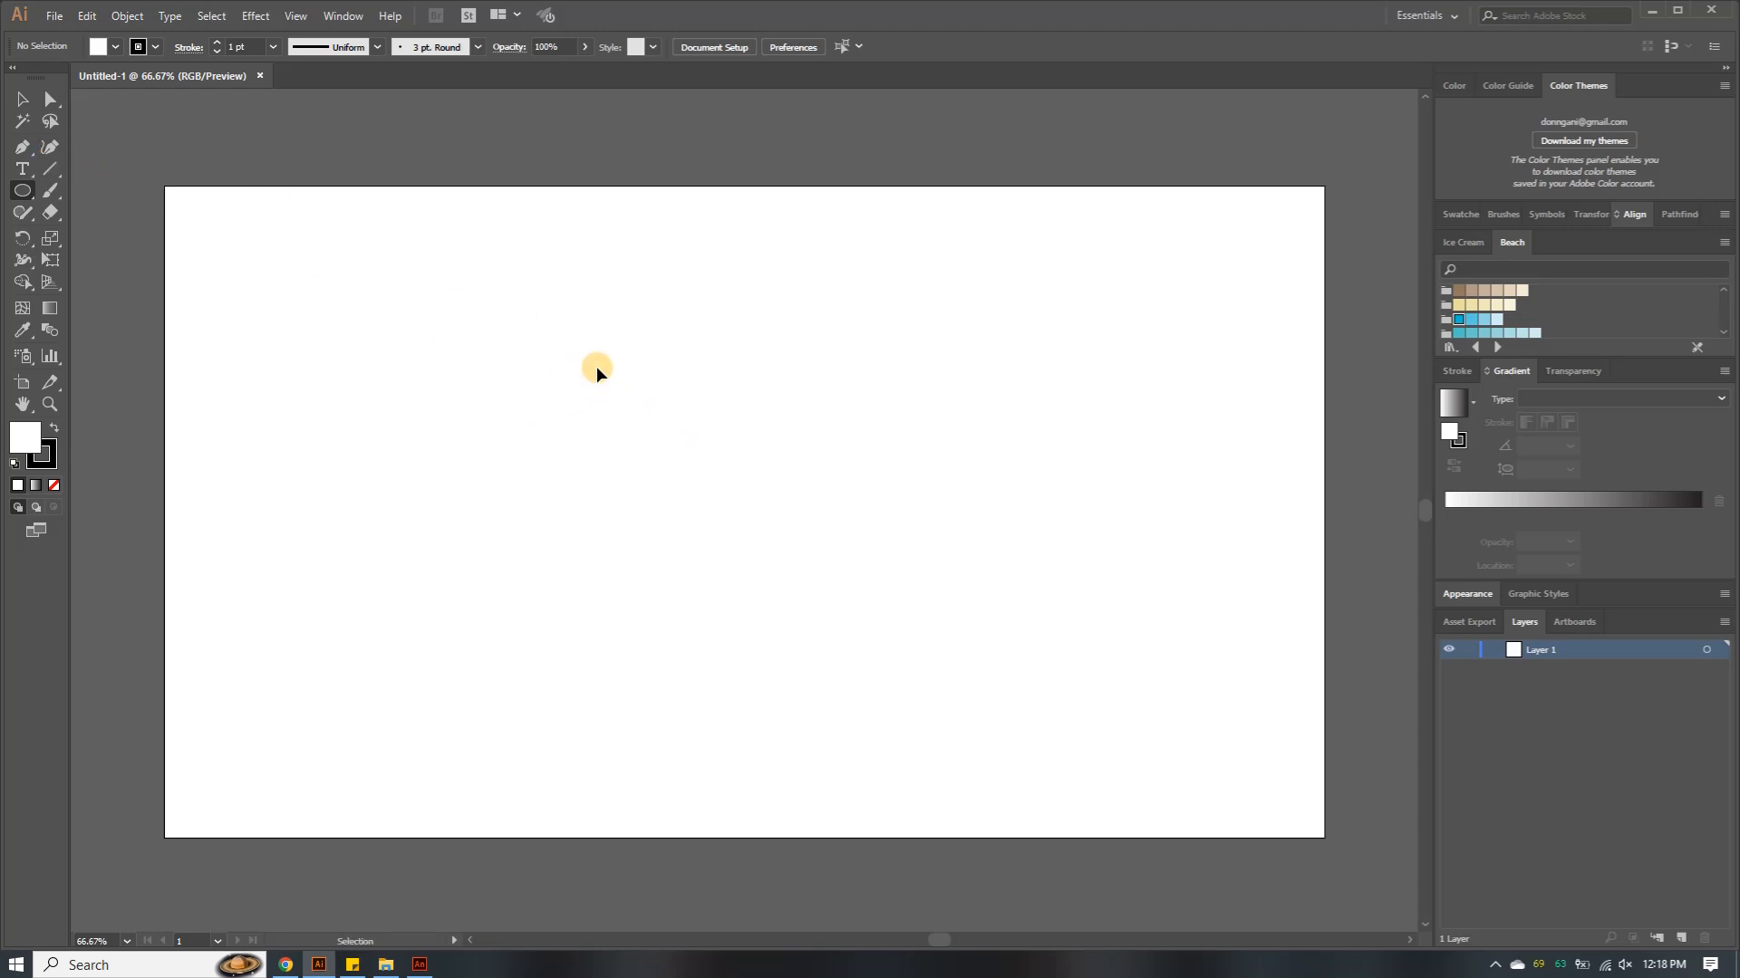
drag(597, 369, 756, 530)
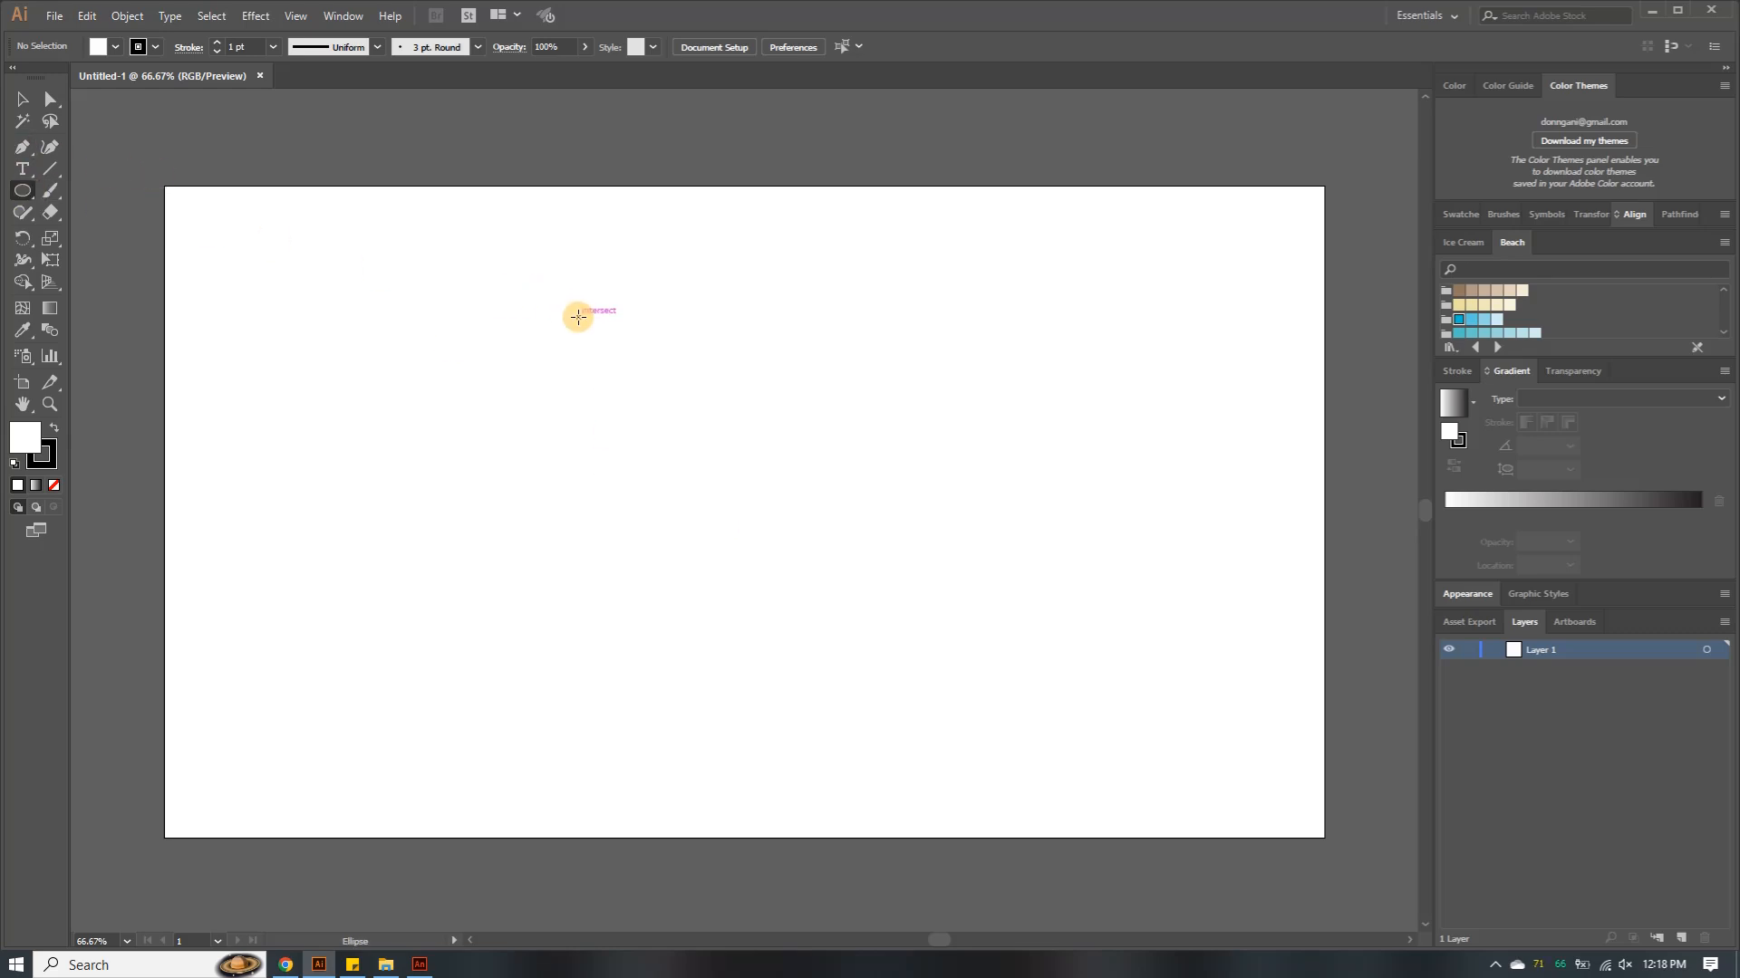
mouse_move(579, 318)
mouse_down()
mouse_move(699, 466)
mouse_move(717, 450)
mouse_move(703, 417)
mouse_up()
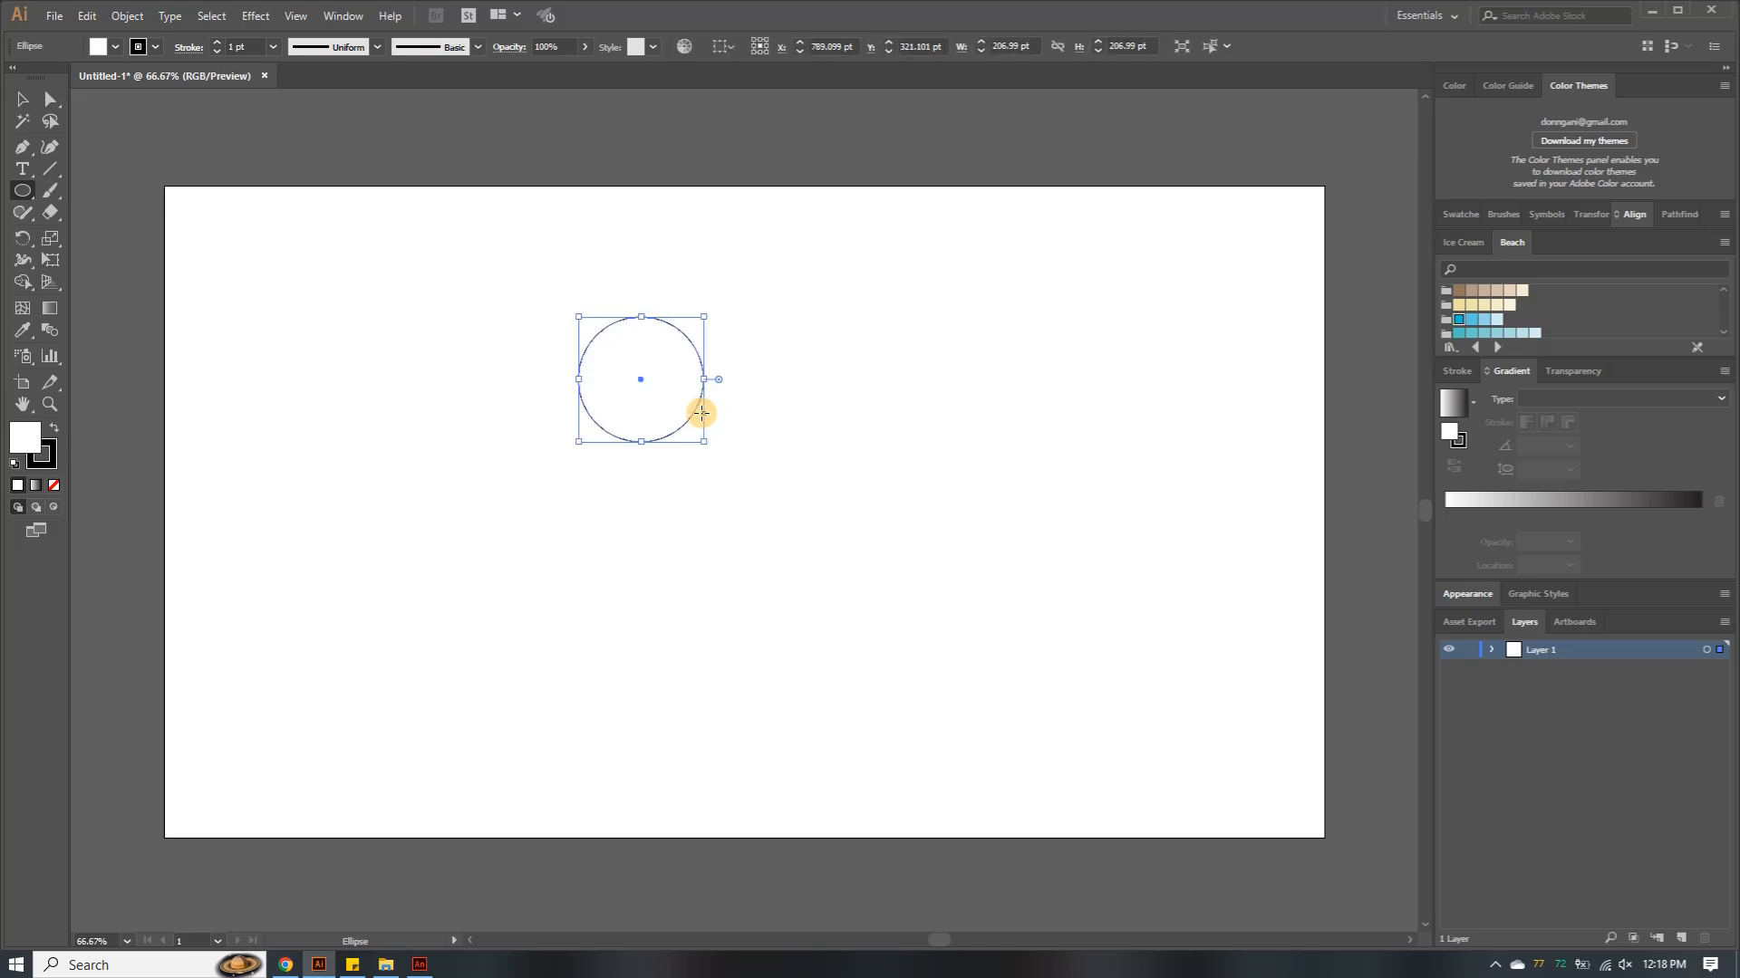
Set the circle's stroke weight to 5 pt and move the circle near the top edge of the artboard
click(218, 41)
click(217, 41)
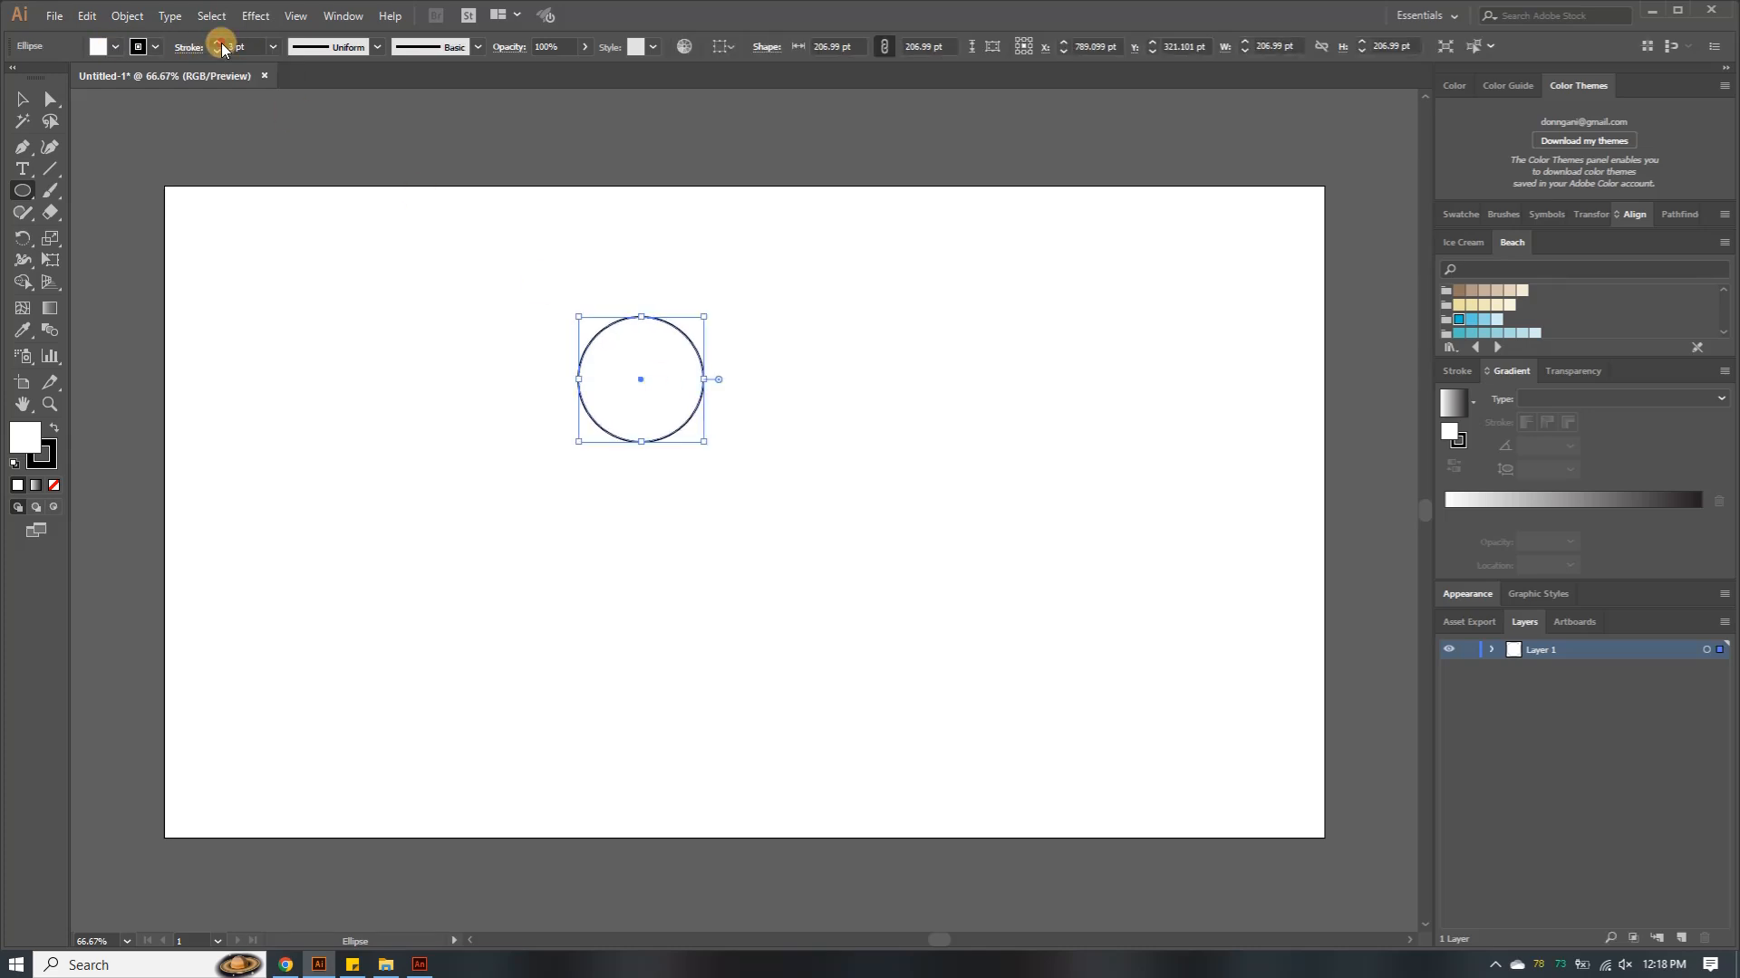
click(218, 43)
click(218, 43)
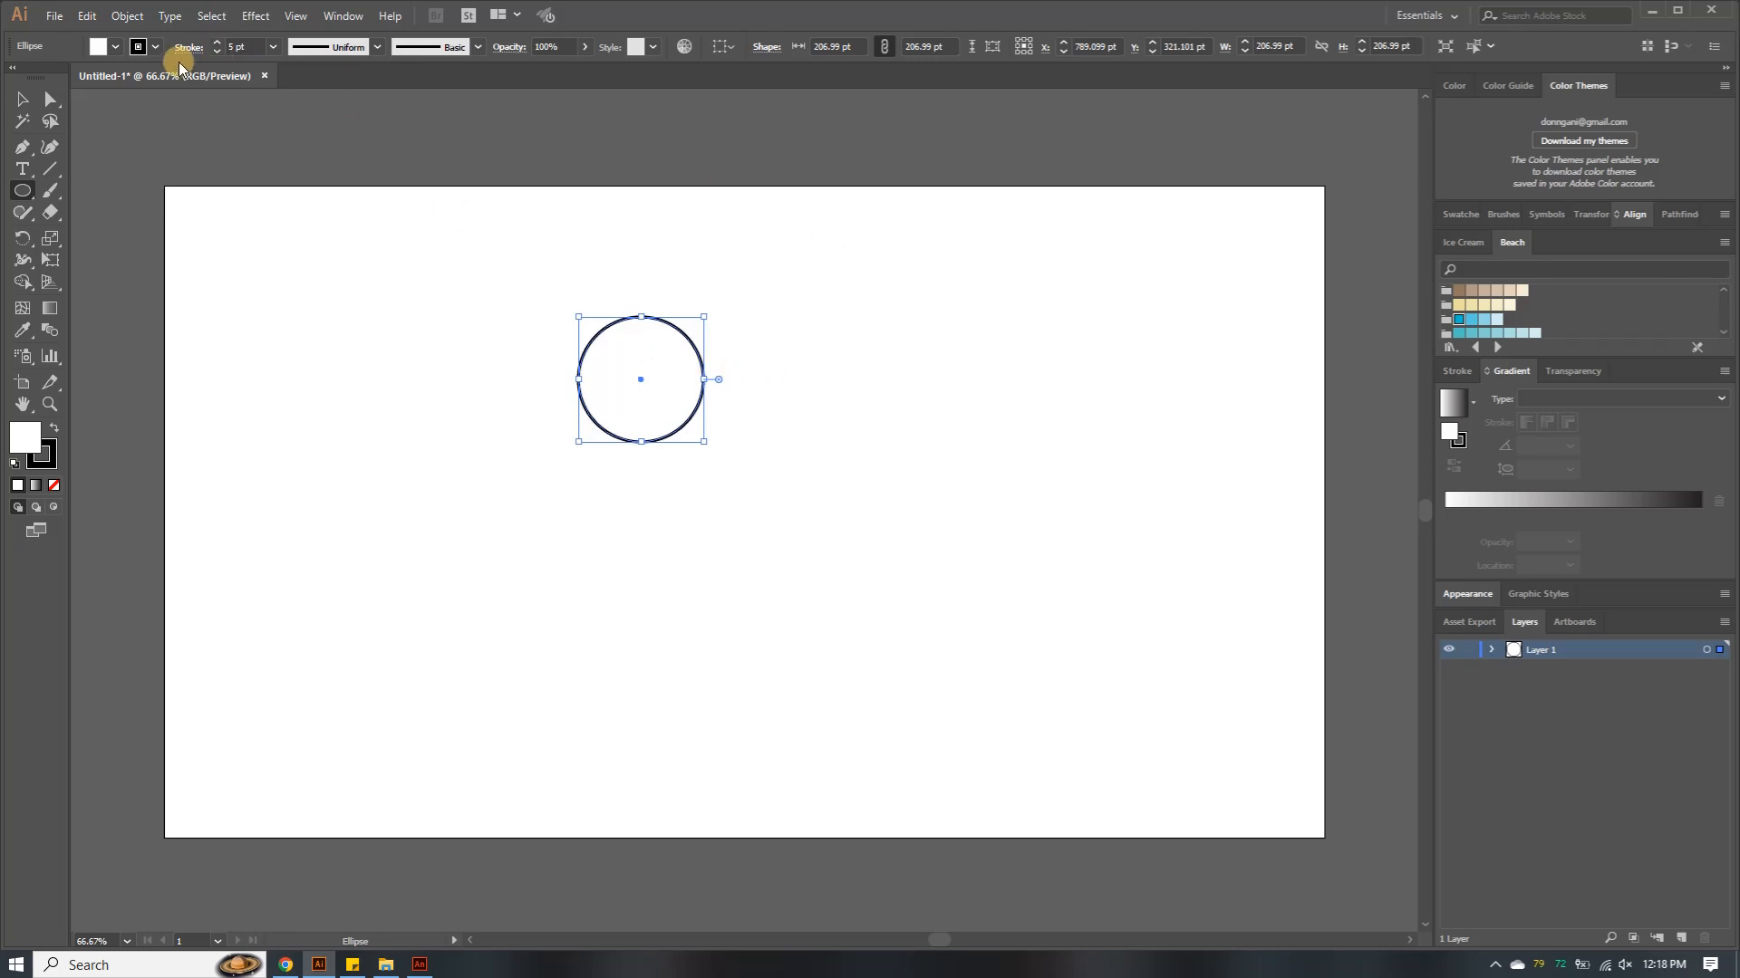
click(22, 98)
drag(636, 379, 694, 276)
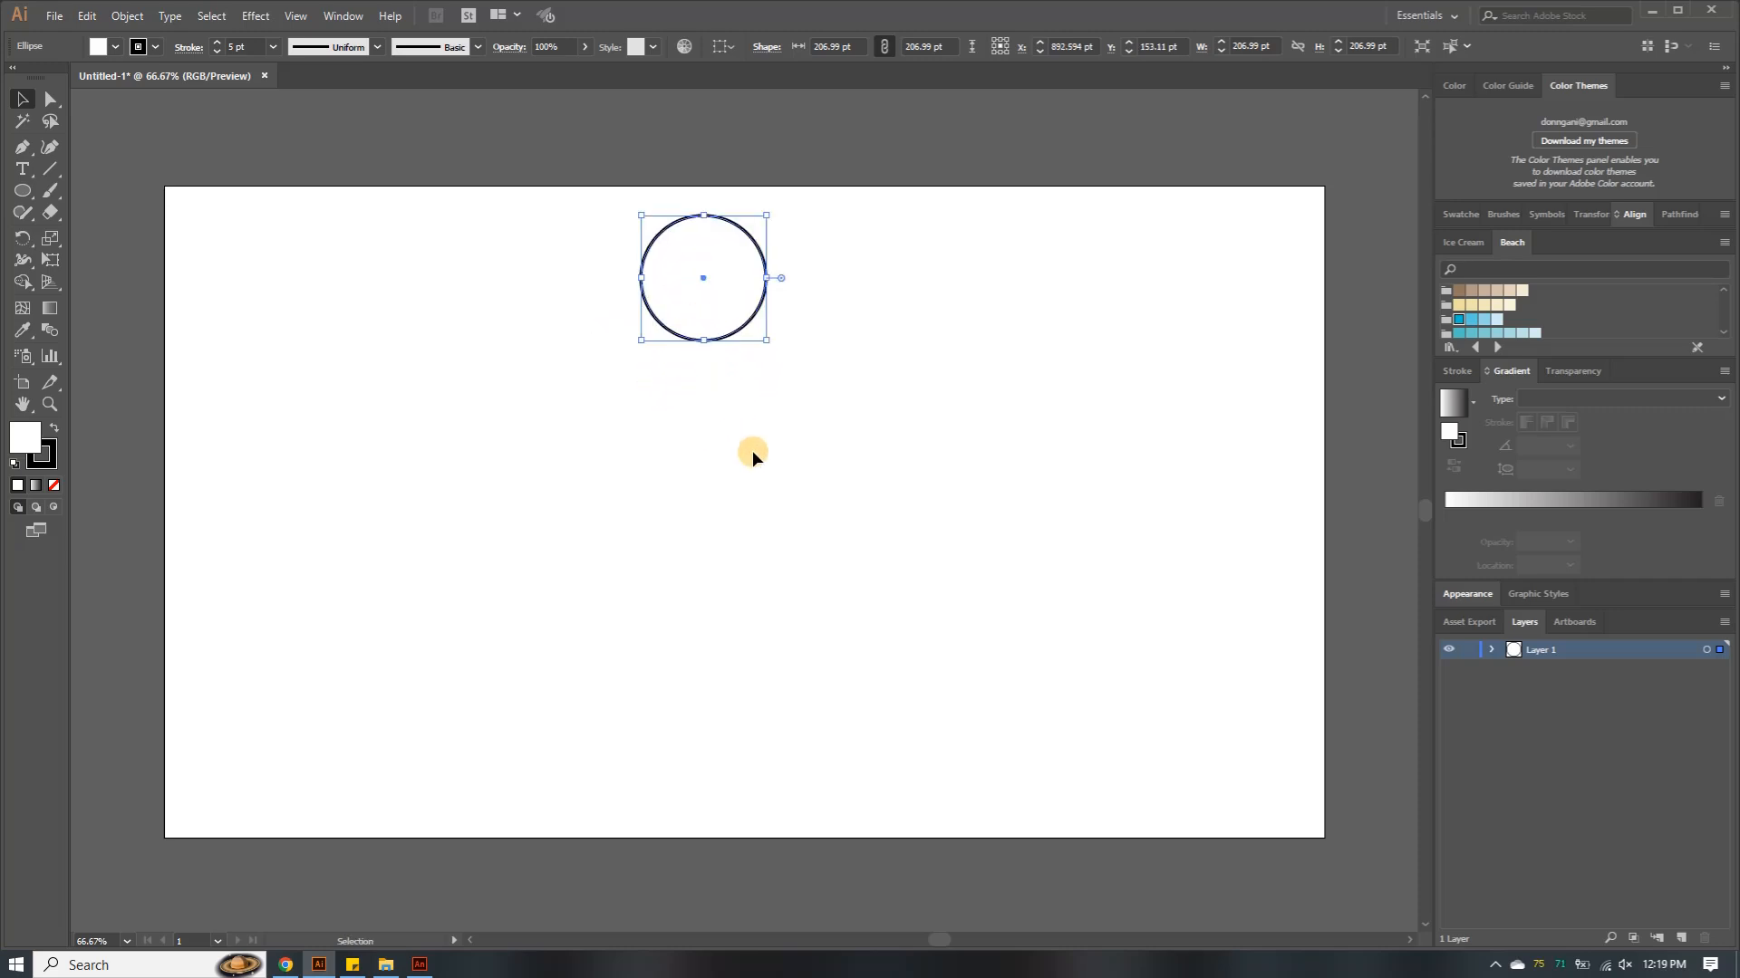
click(752, 451)
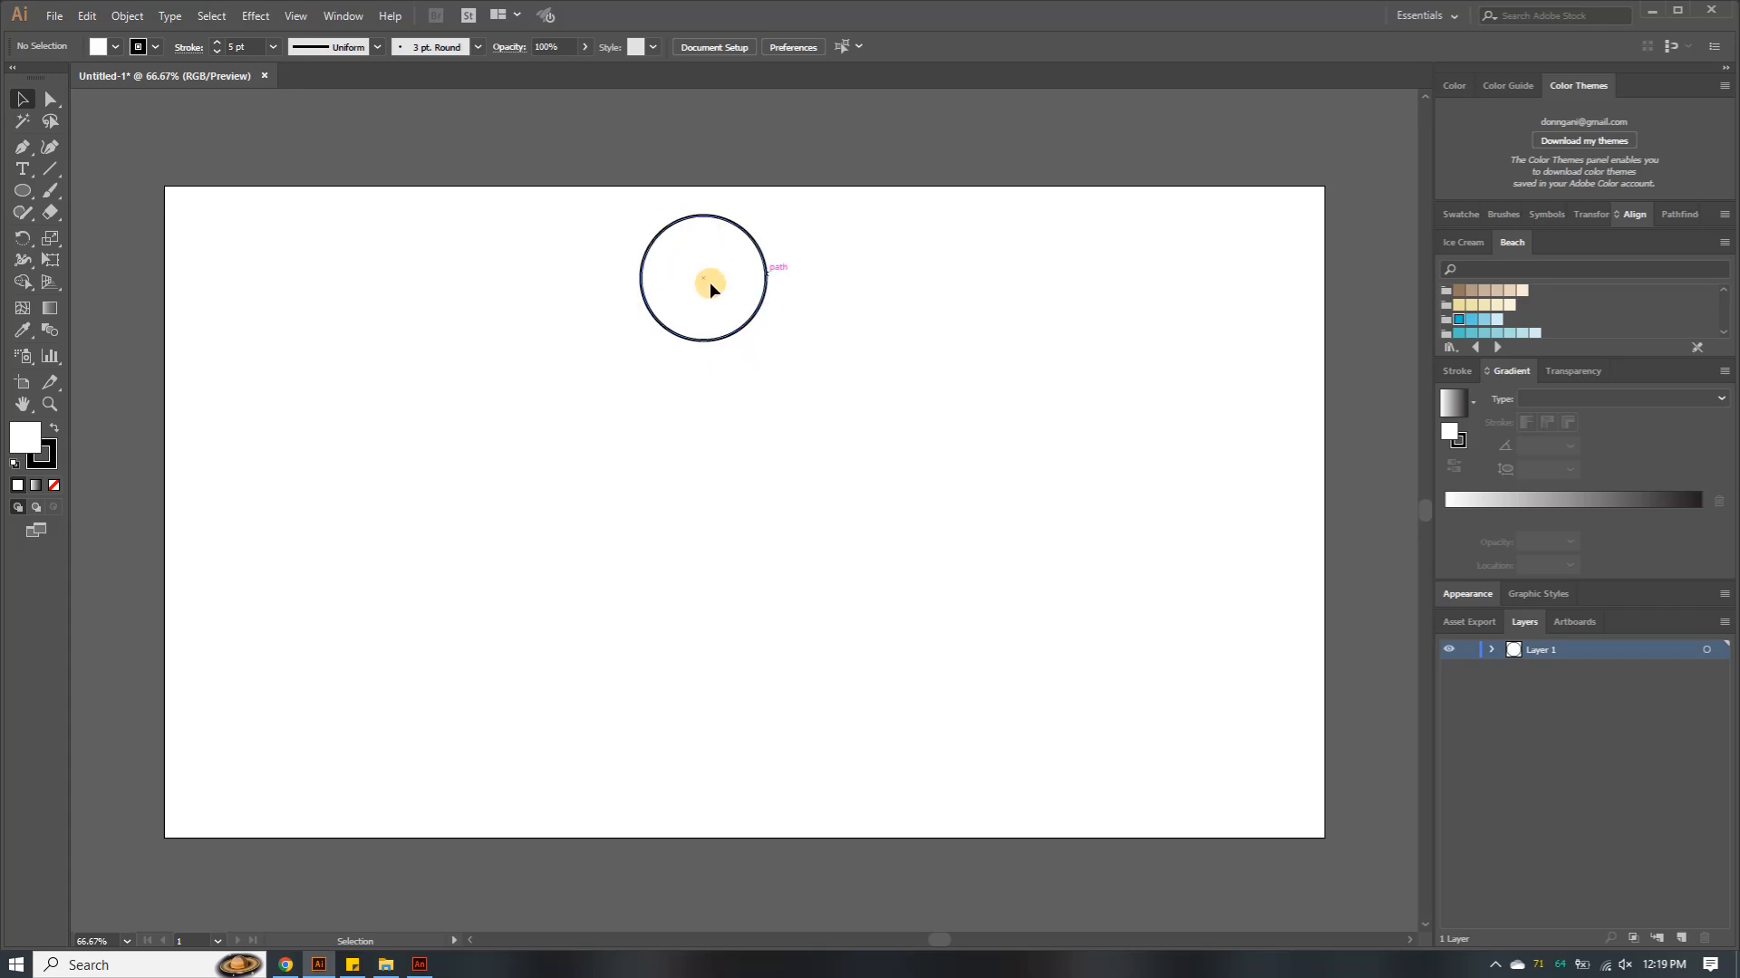
Fill the circle with the orange swatch R=247 G=147 B=30 and deselect it
click(736, 225)
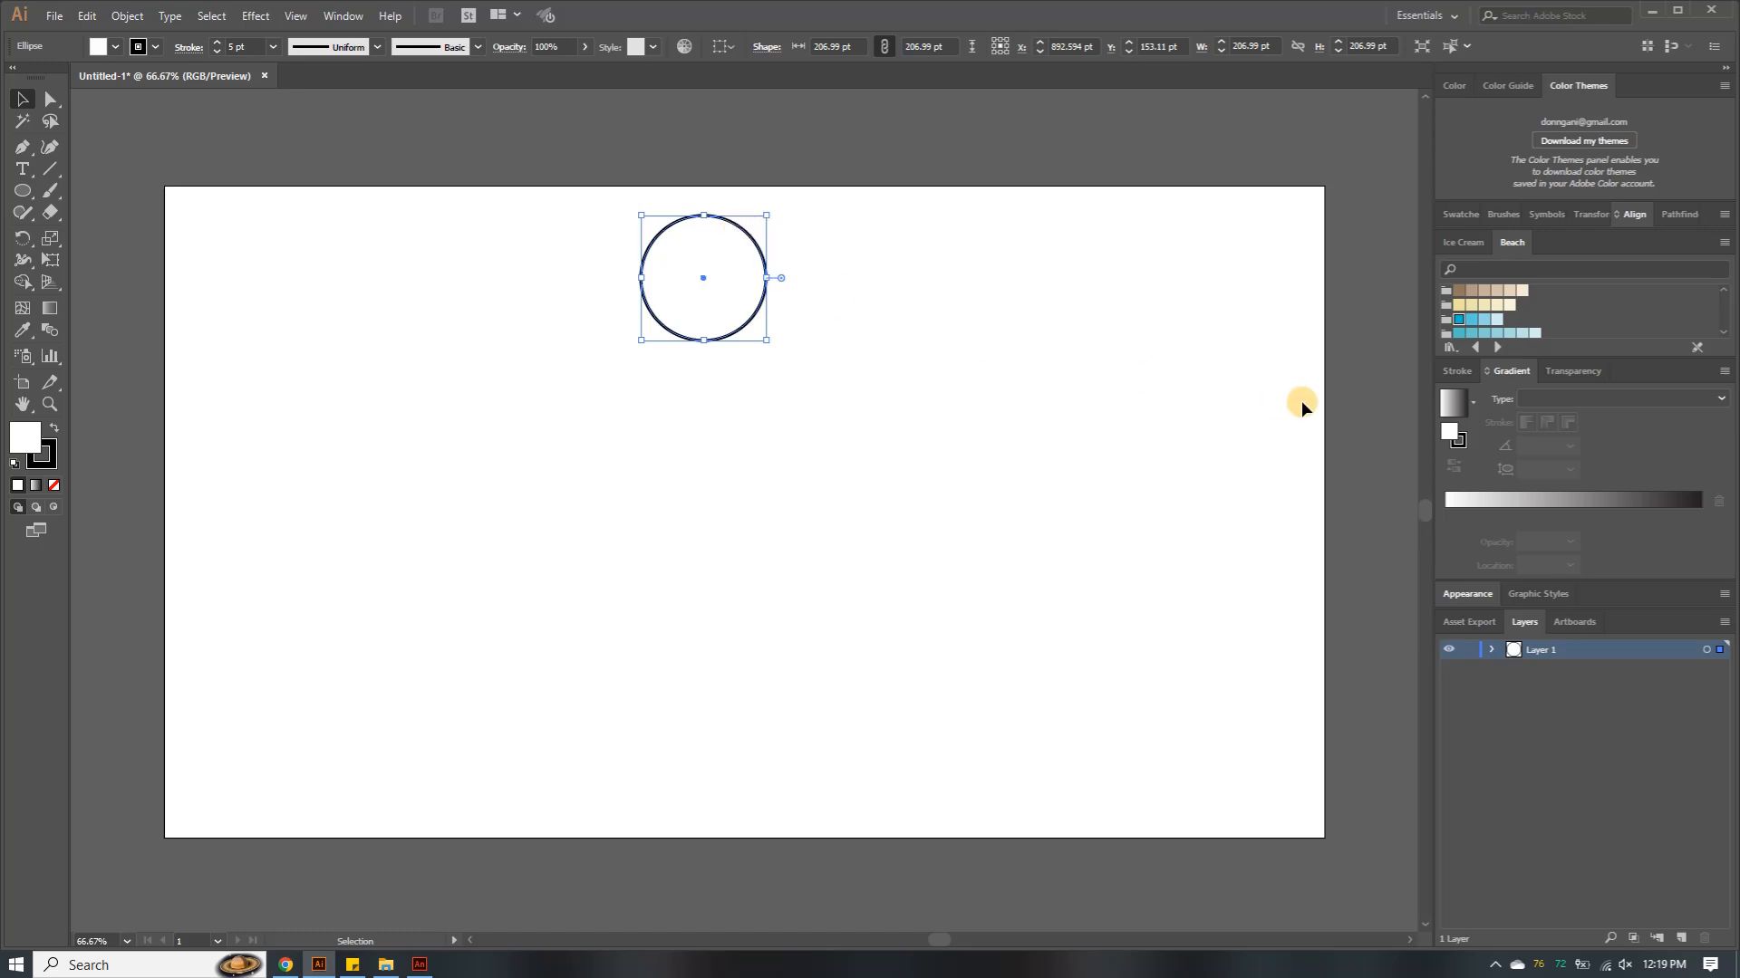
click(1459, 322)
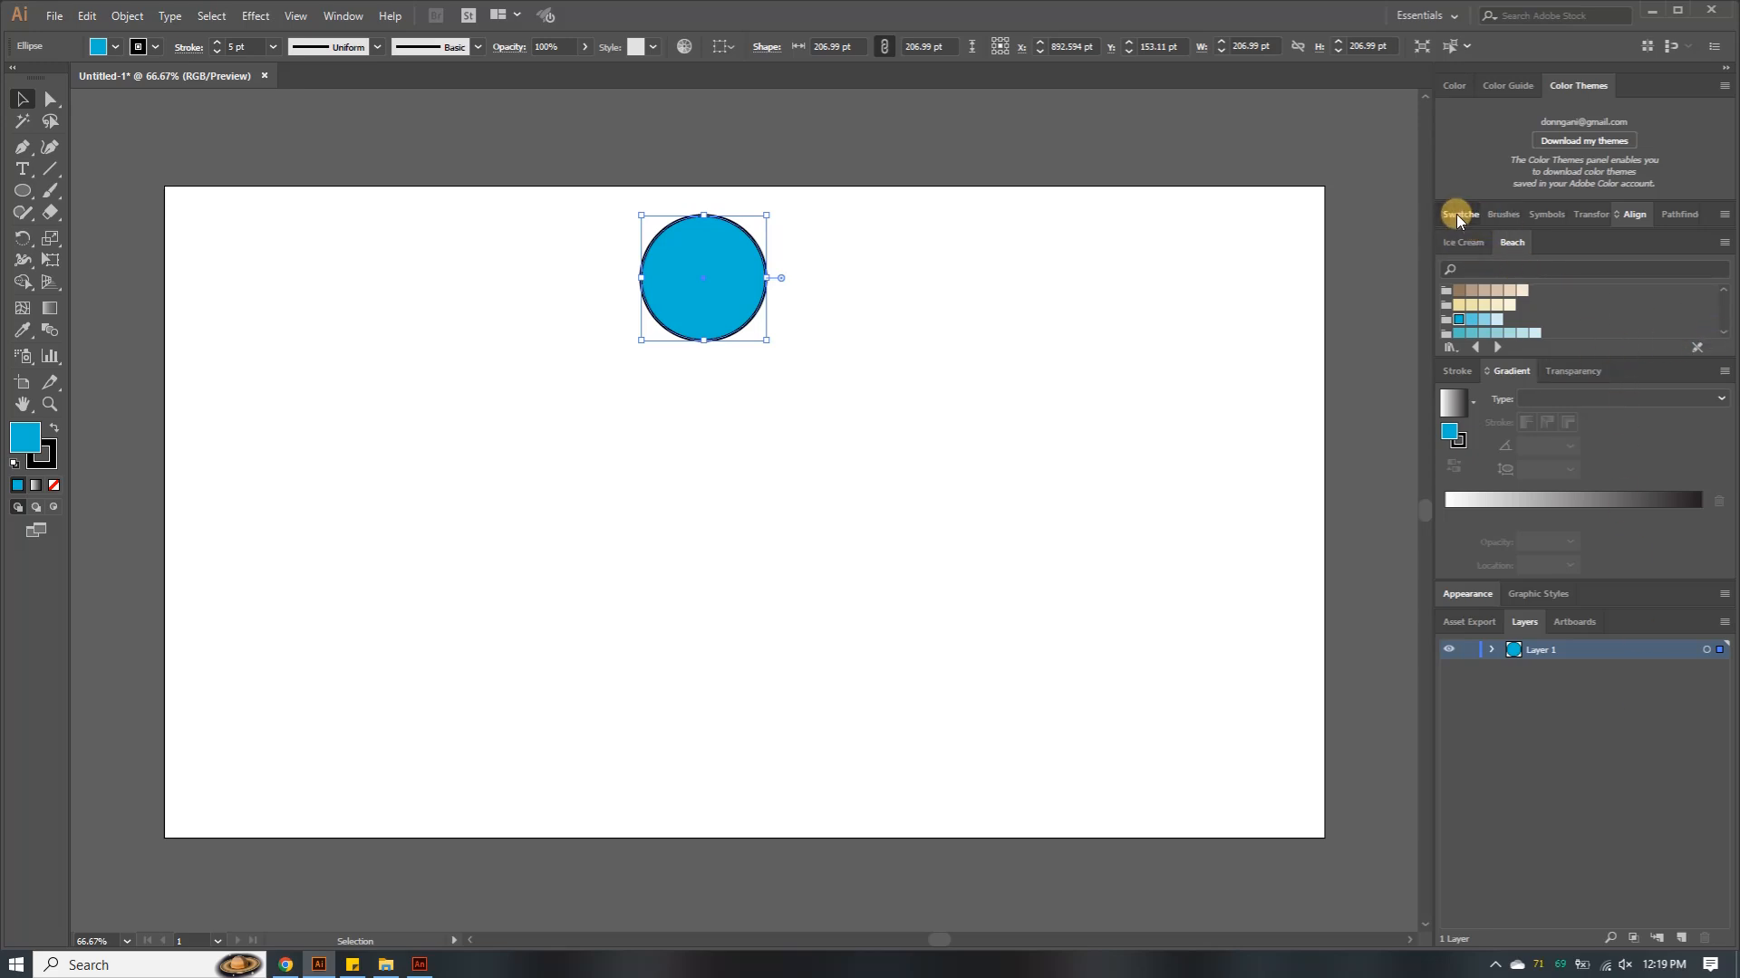
drag(1458, 218, 1586, 440)
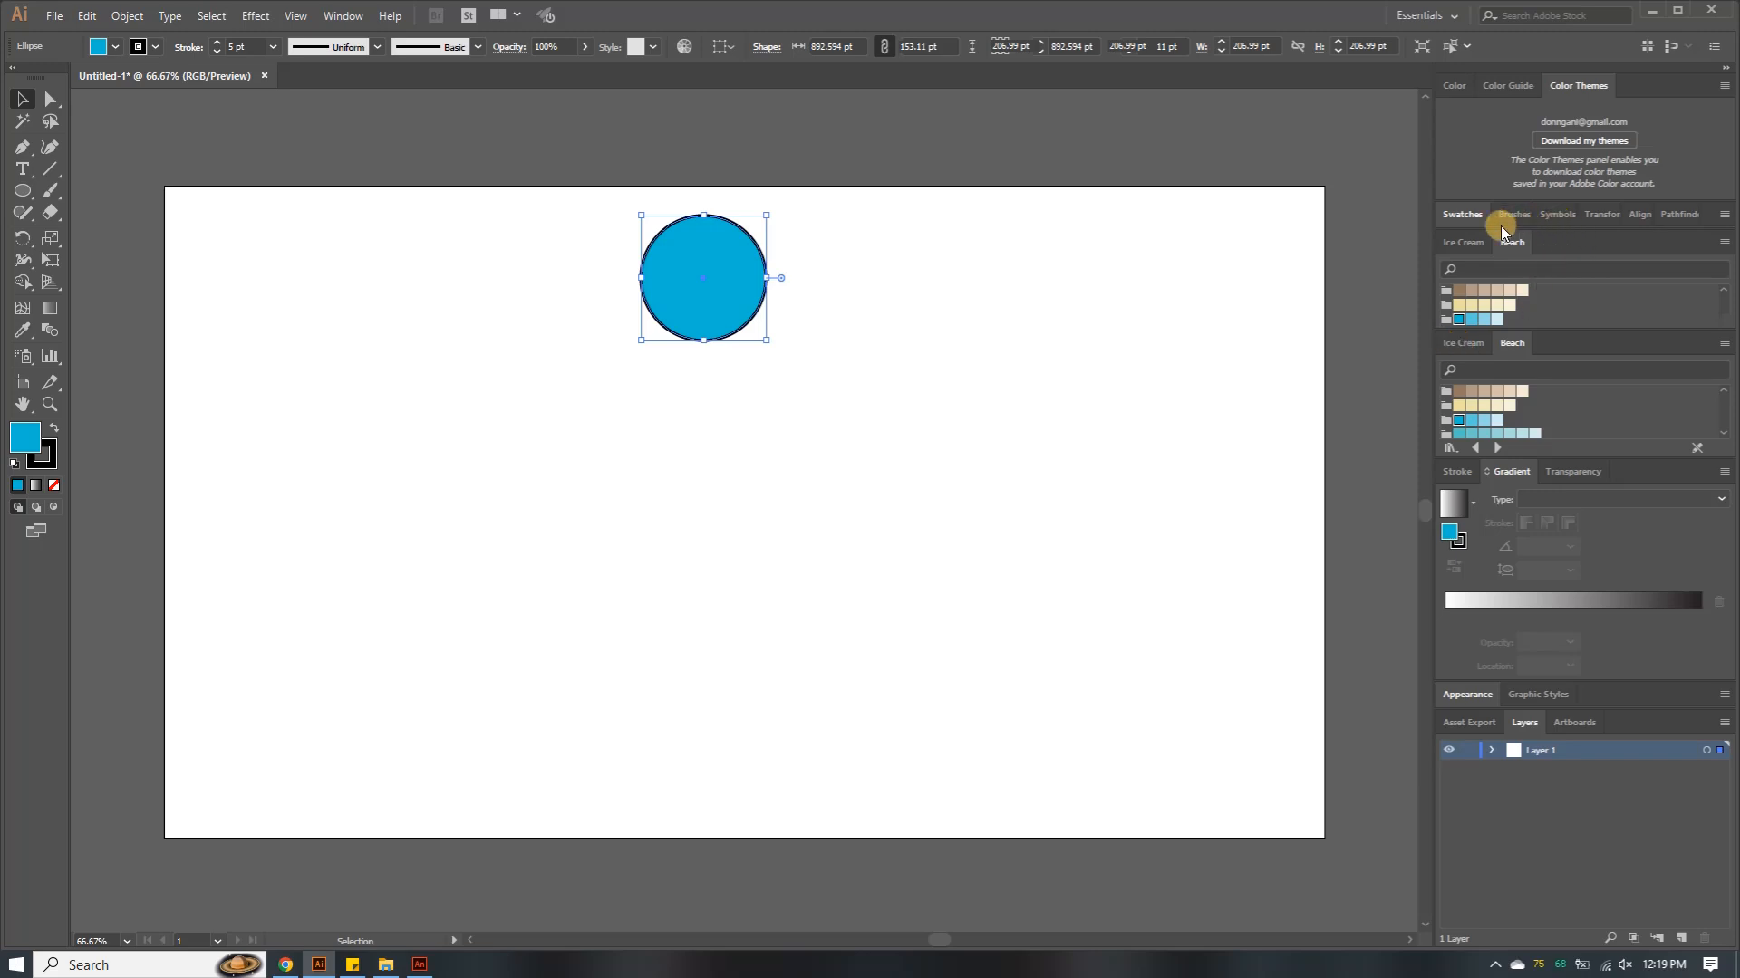
click(1466, 239)
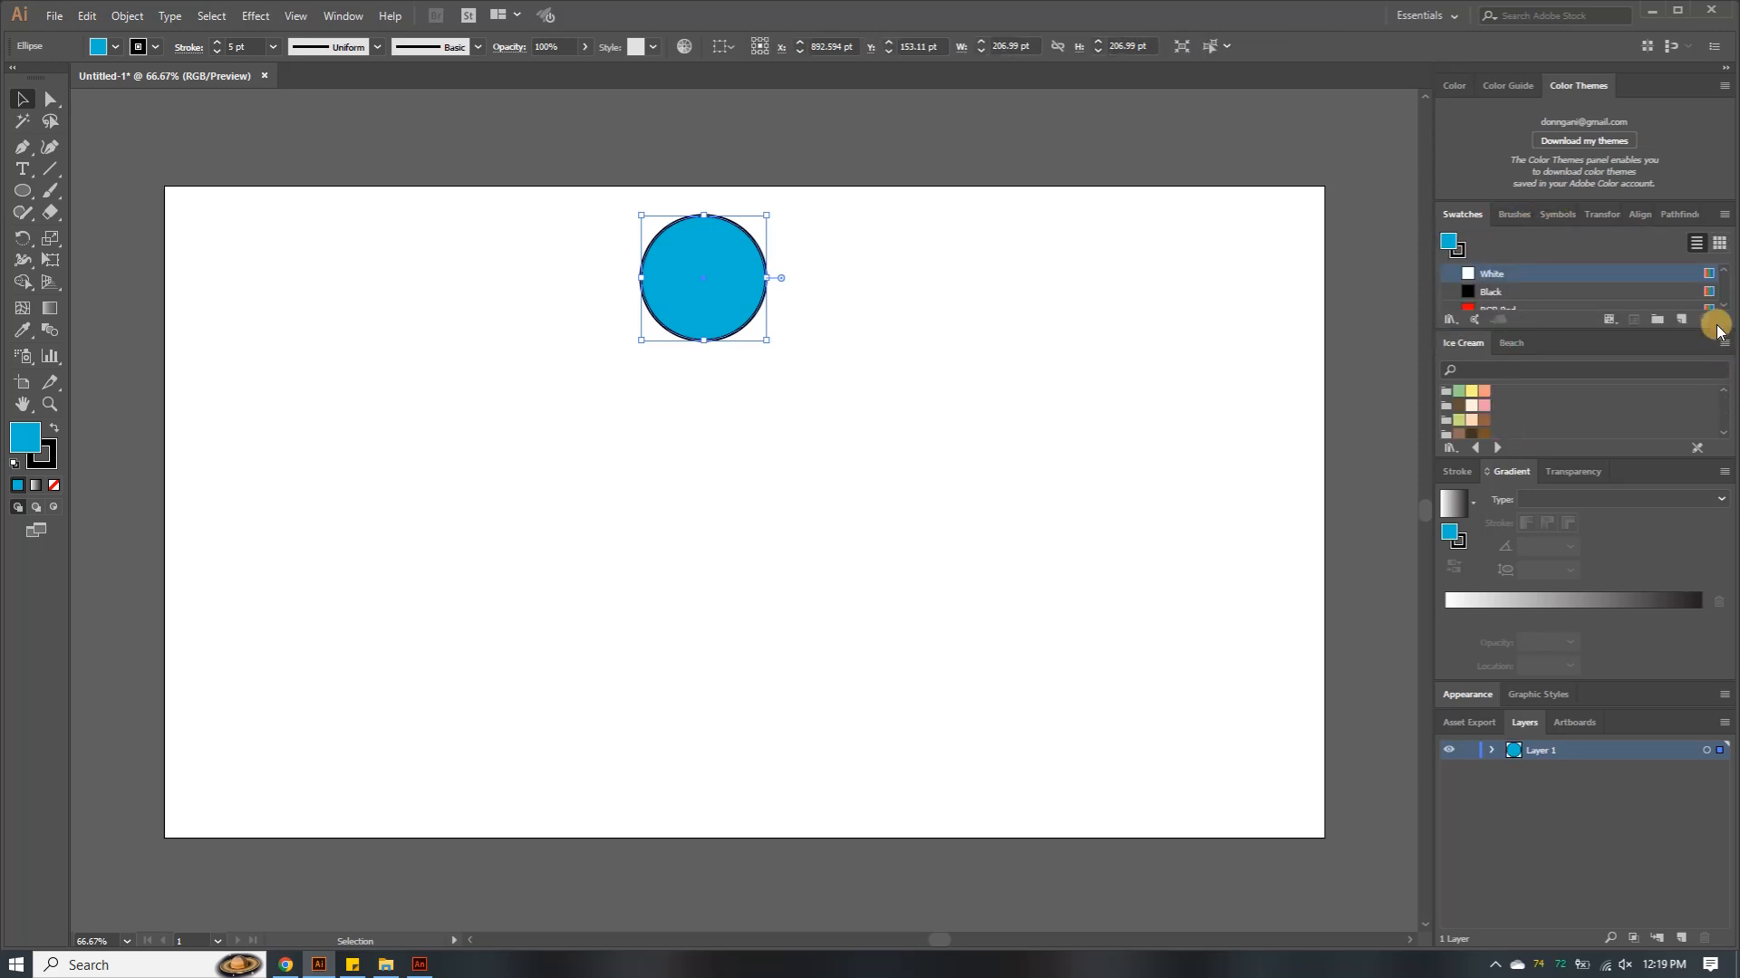
scroll(1721, 308, down, 4)
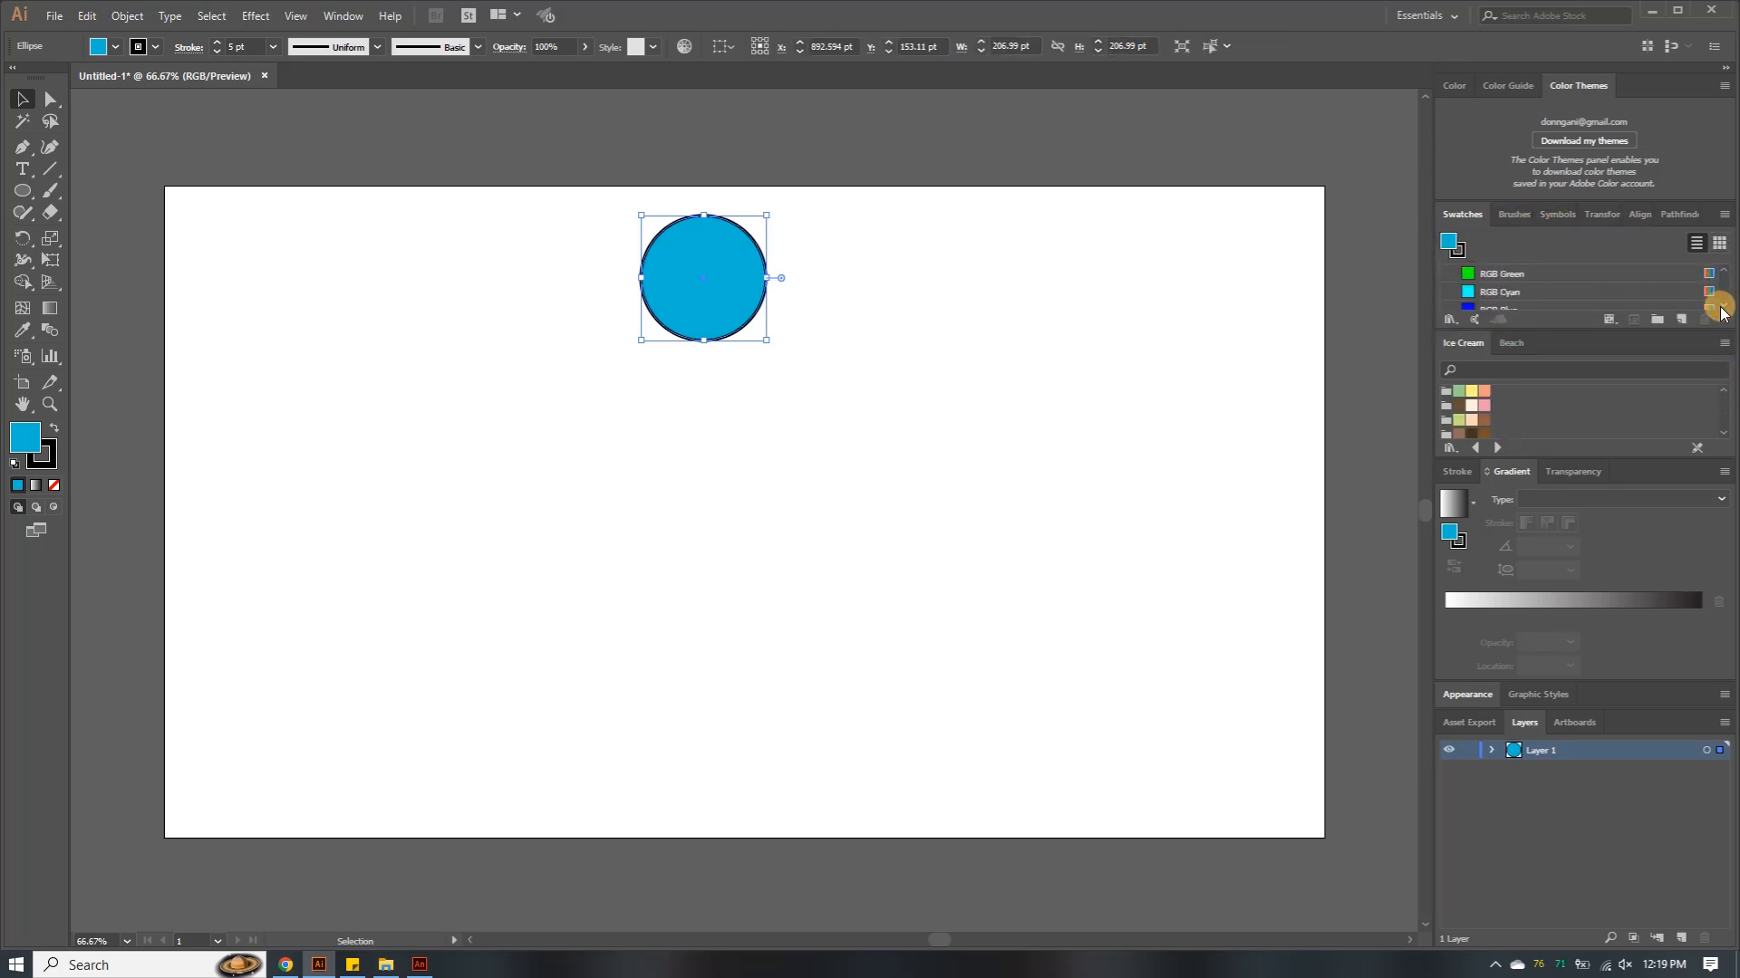
scroll(1721, 311, down, 10)
scroll(1721, 312, down, 4)
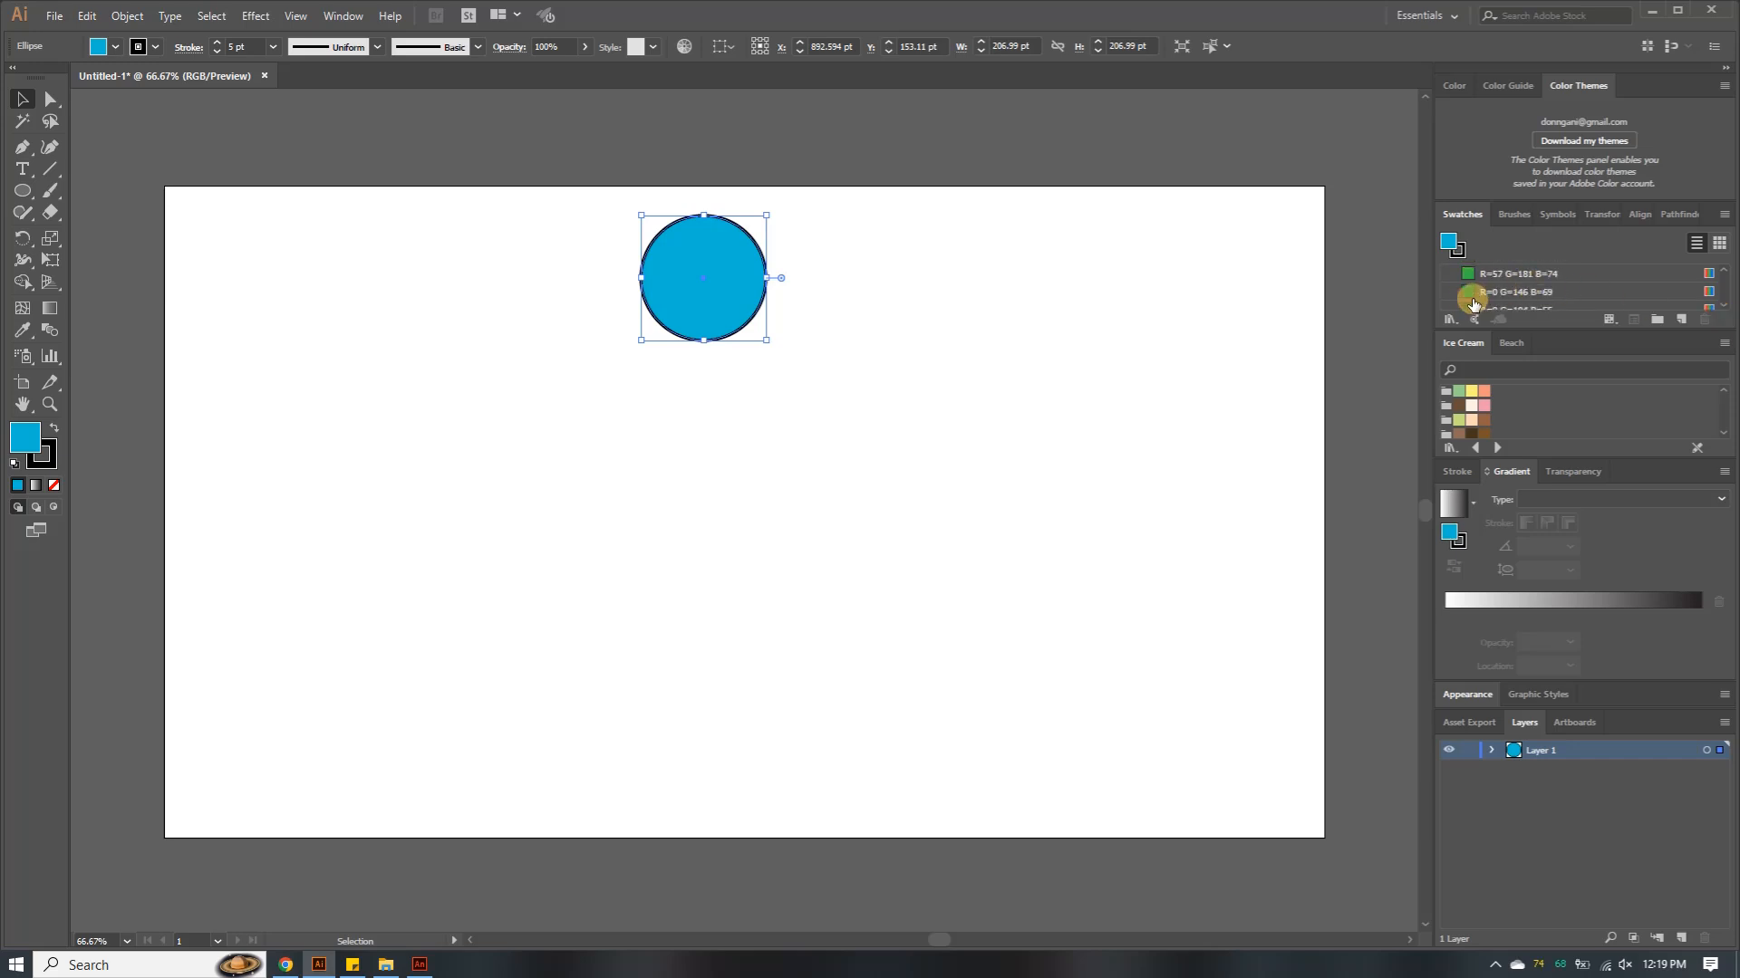
click(1468, 306)
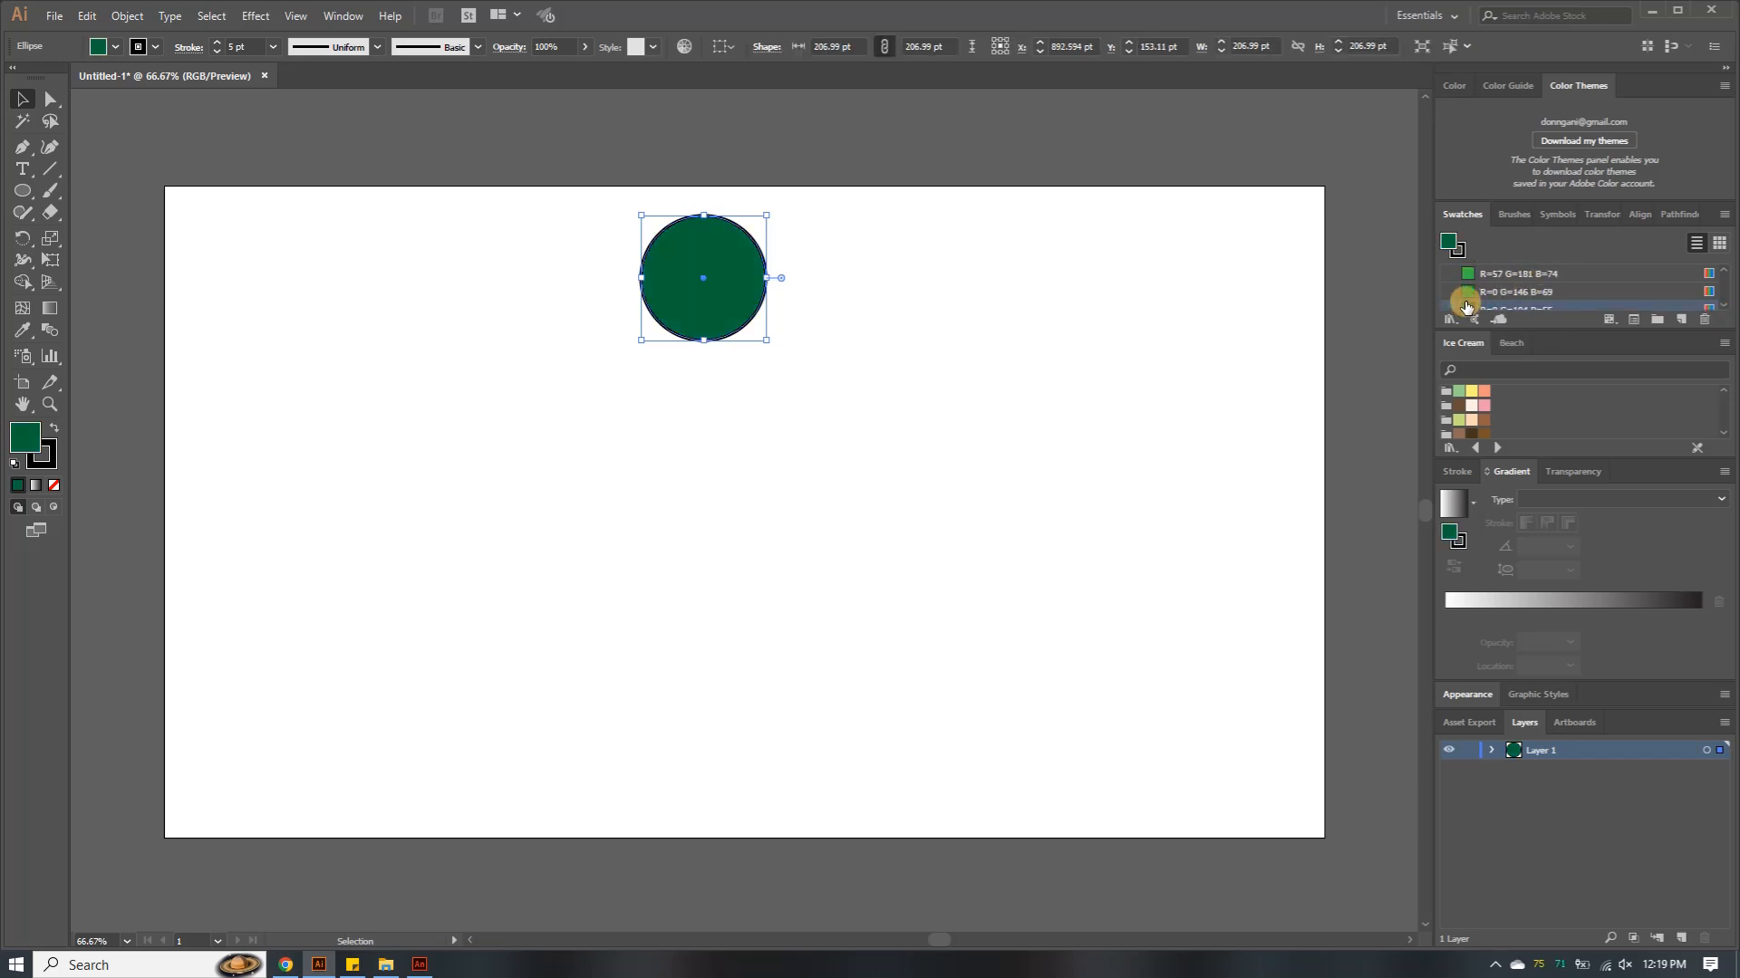
click(1468, 292)
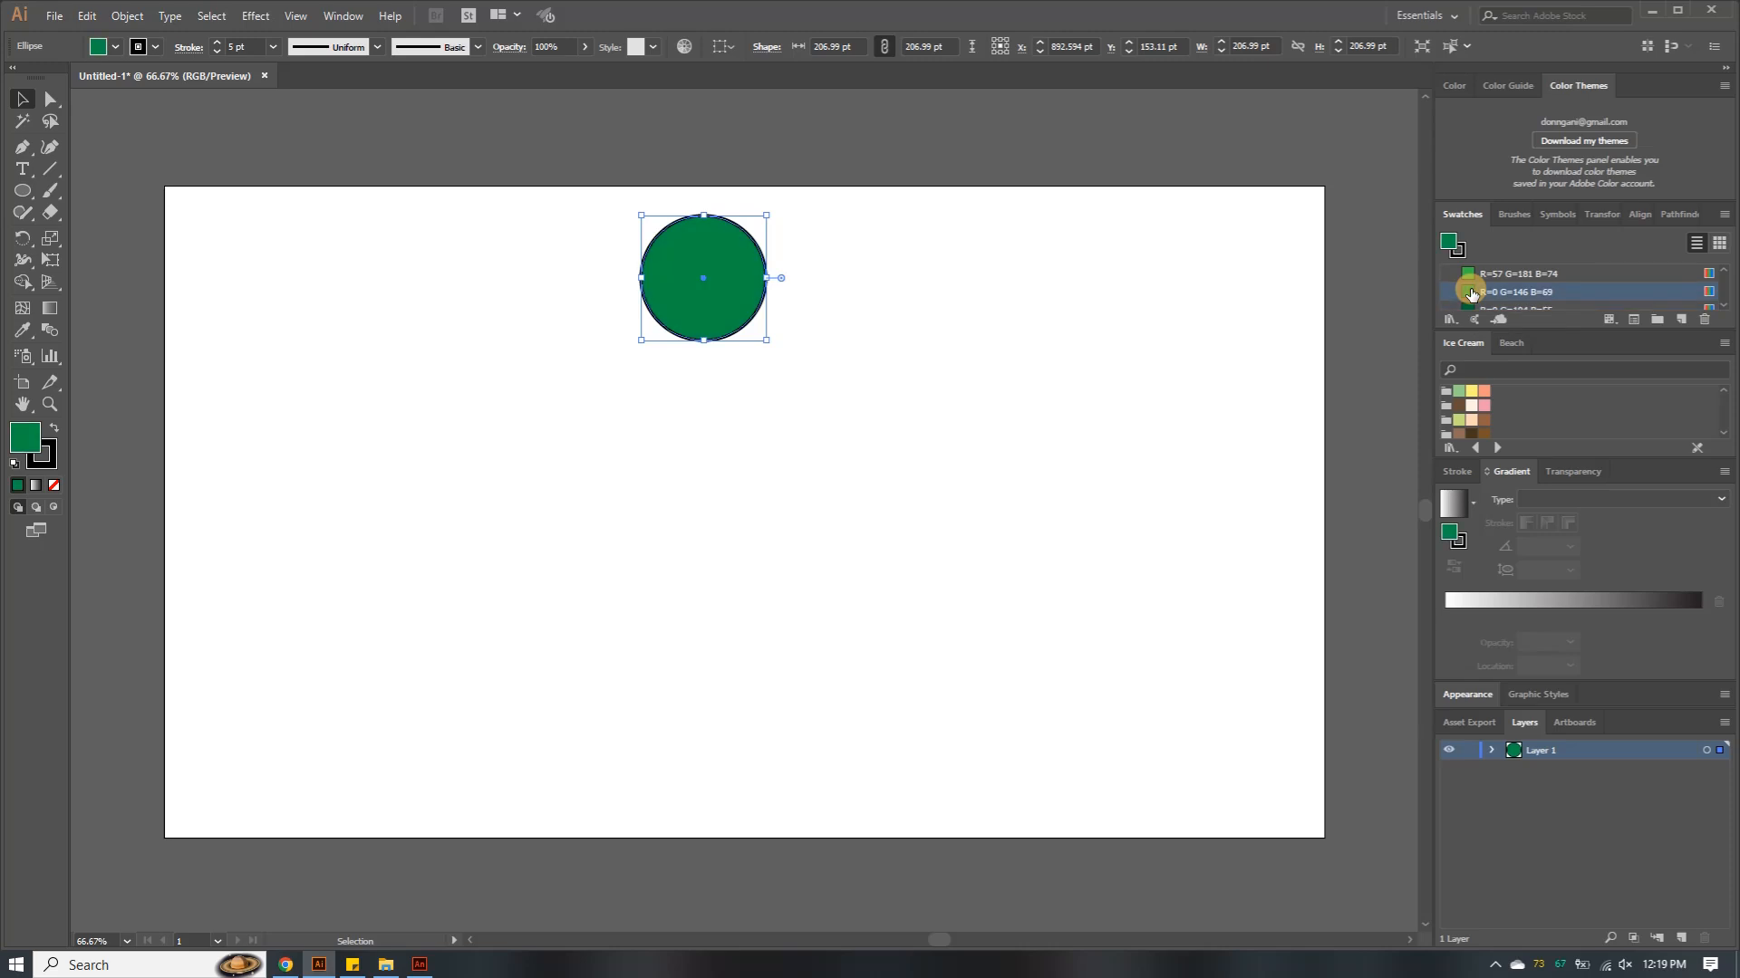
scroll(1724, 274, up, 4)
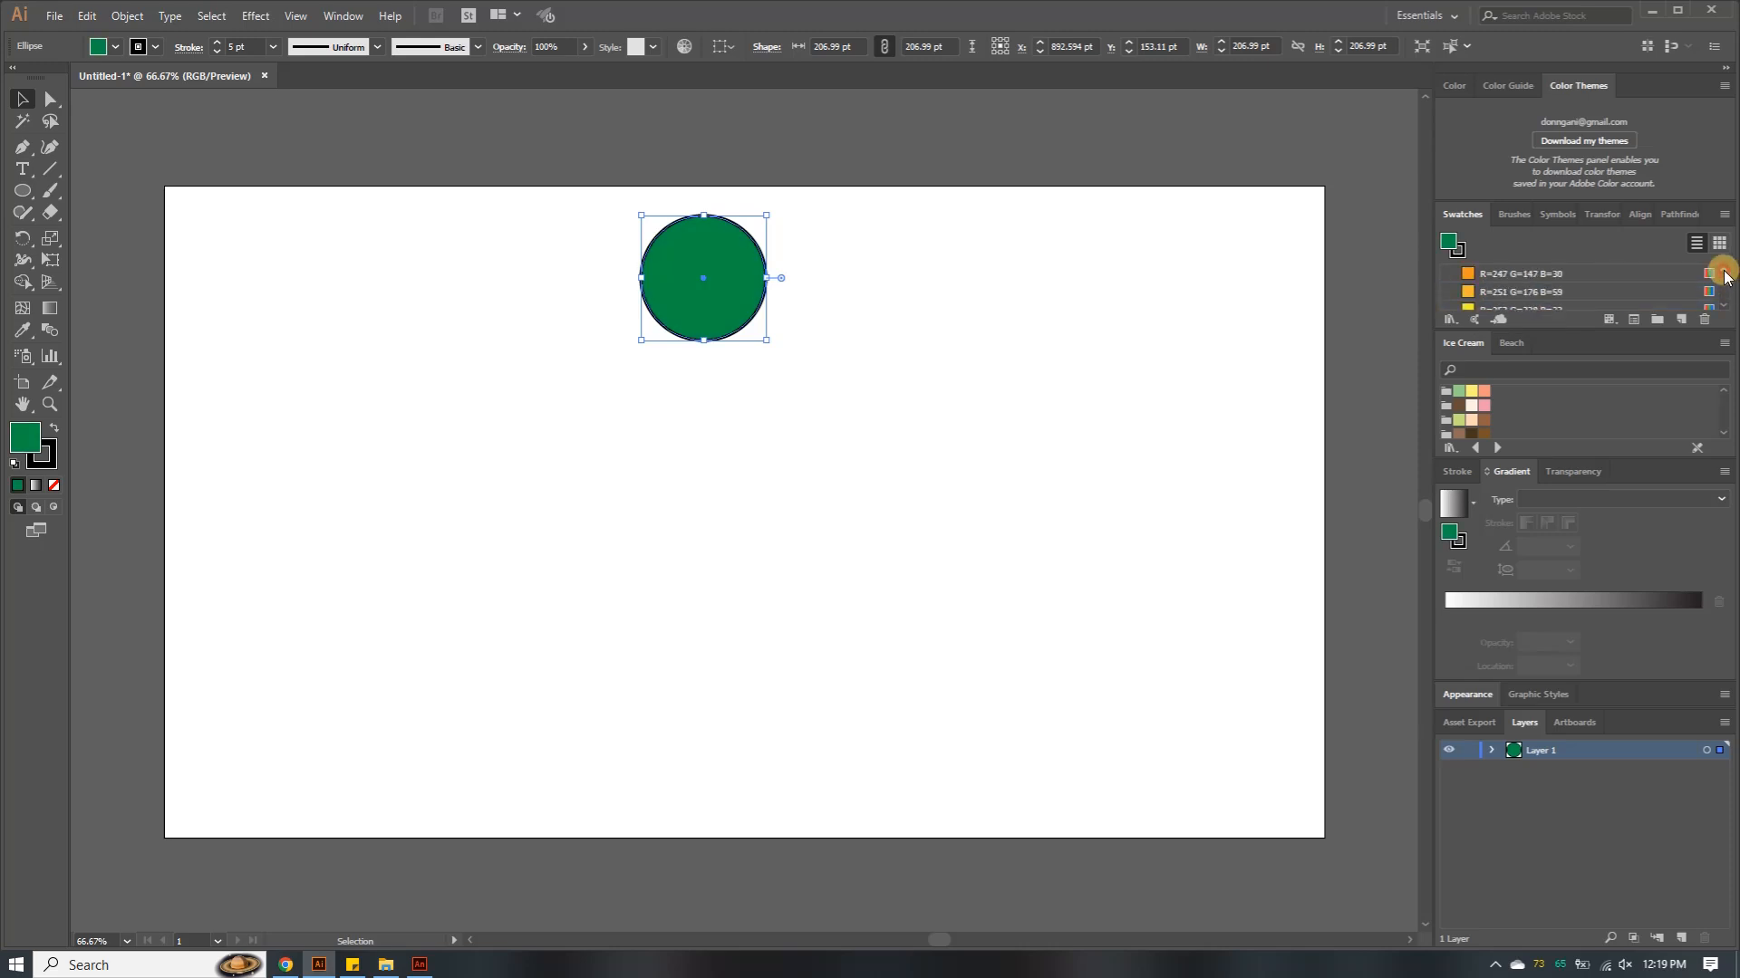
click(1469, 273)
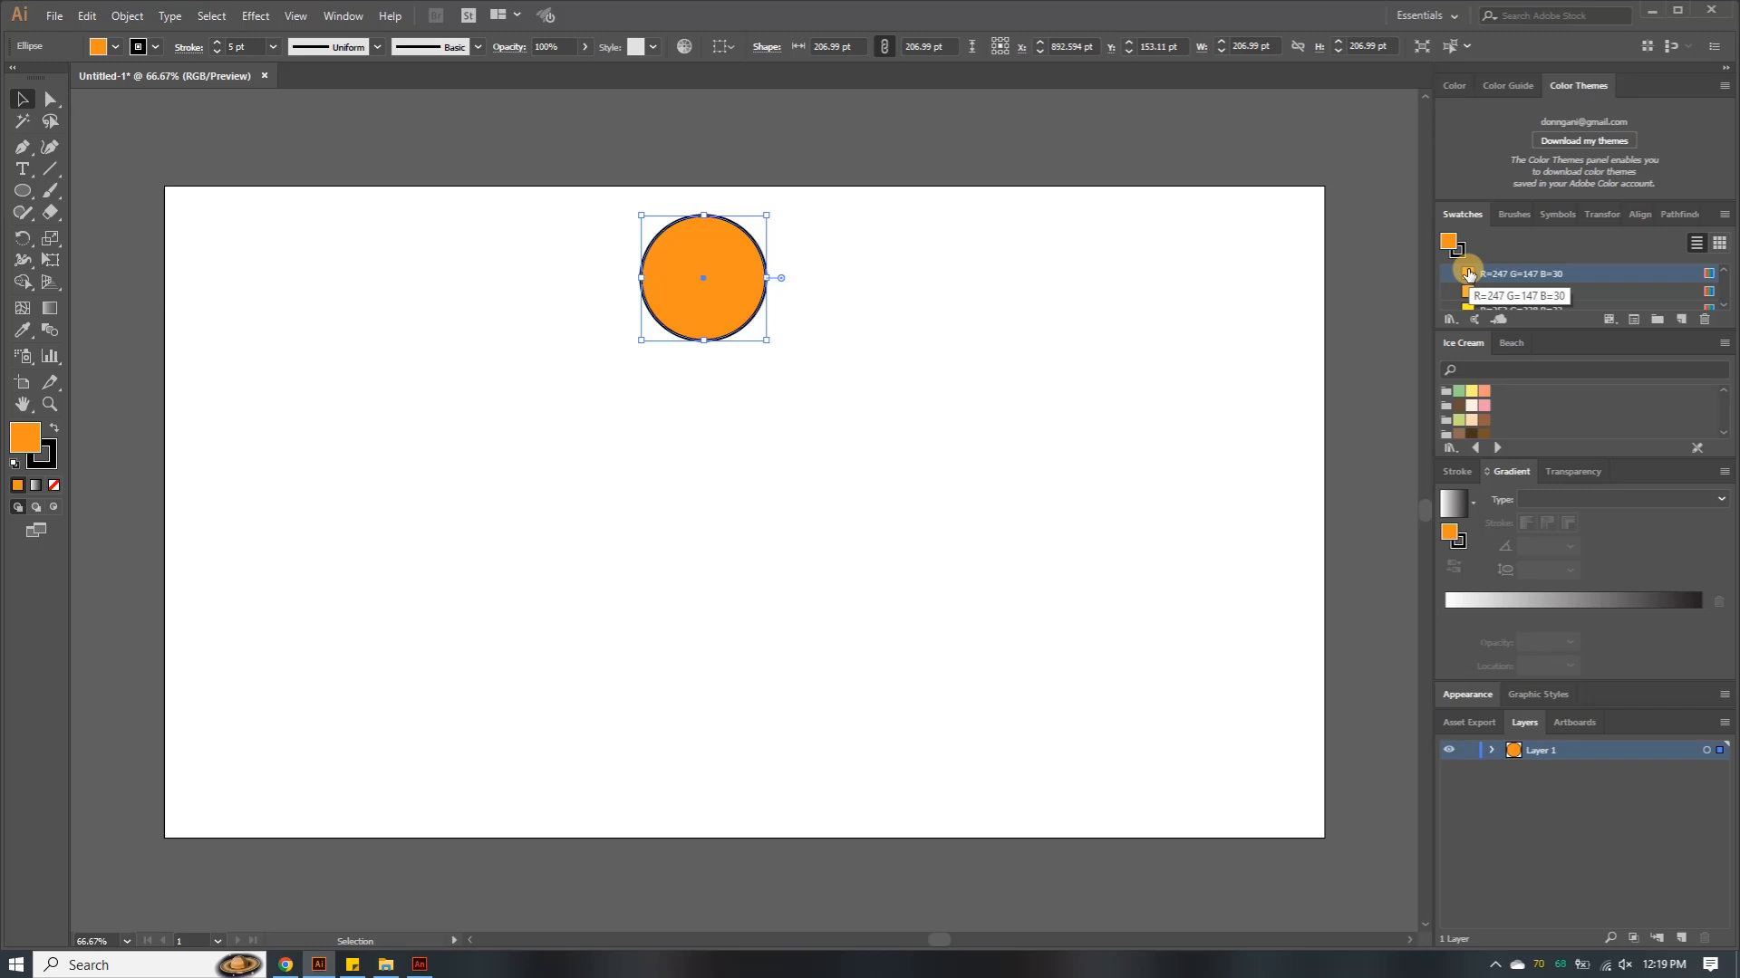
click(1029, 323)
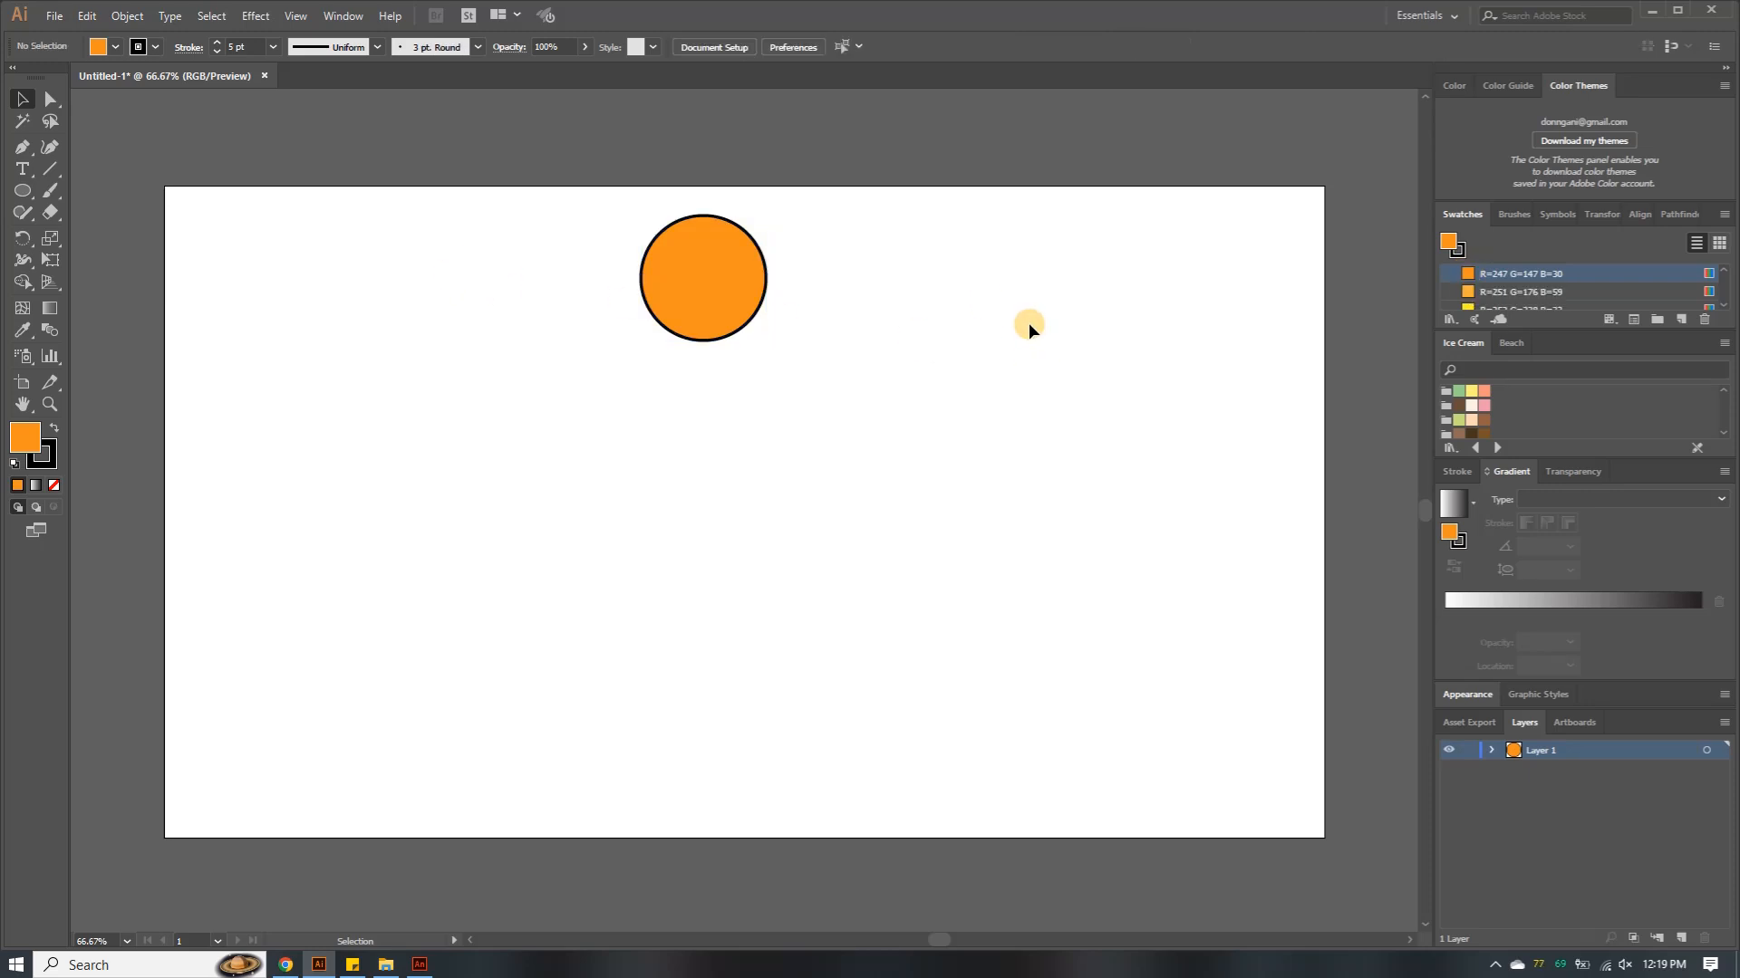
Draw a vertical ellipse about 118 pt wide and 207 pt high inside the ball, spanning its full height
click(23, 193)
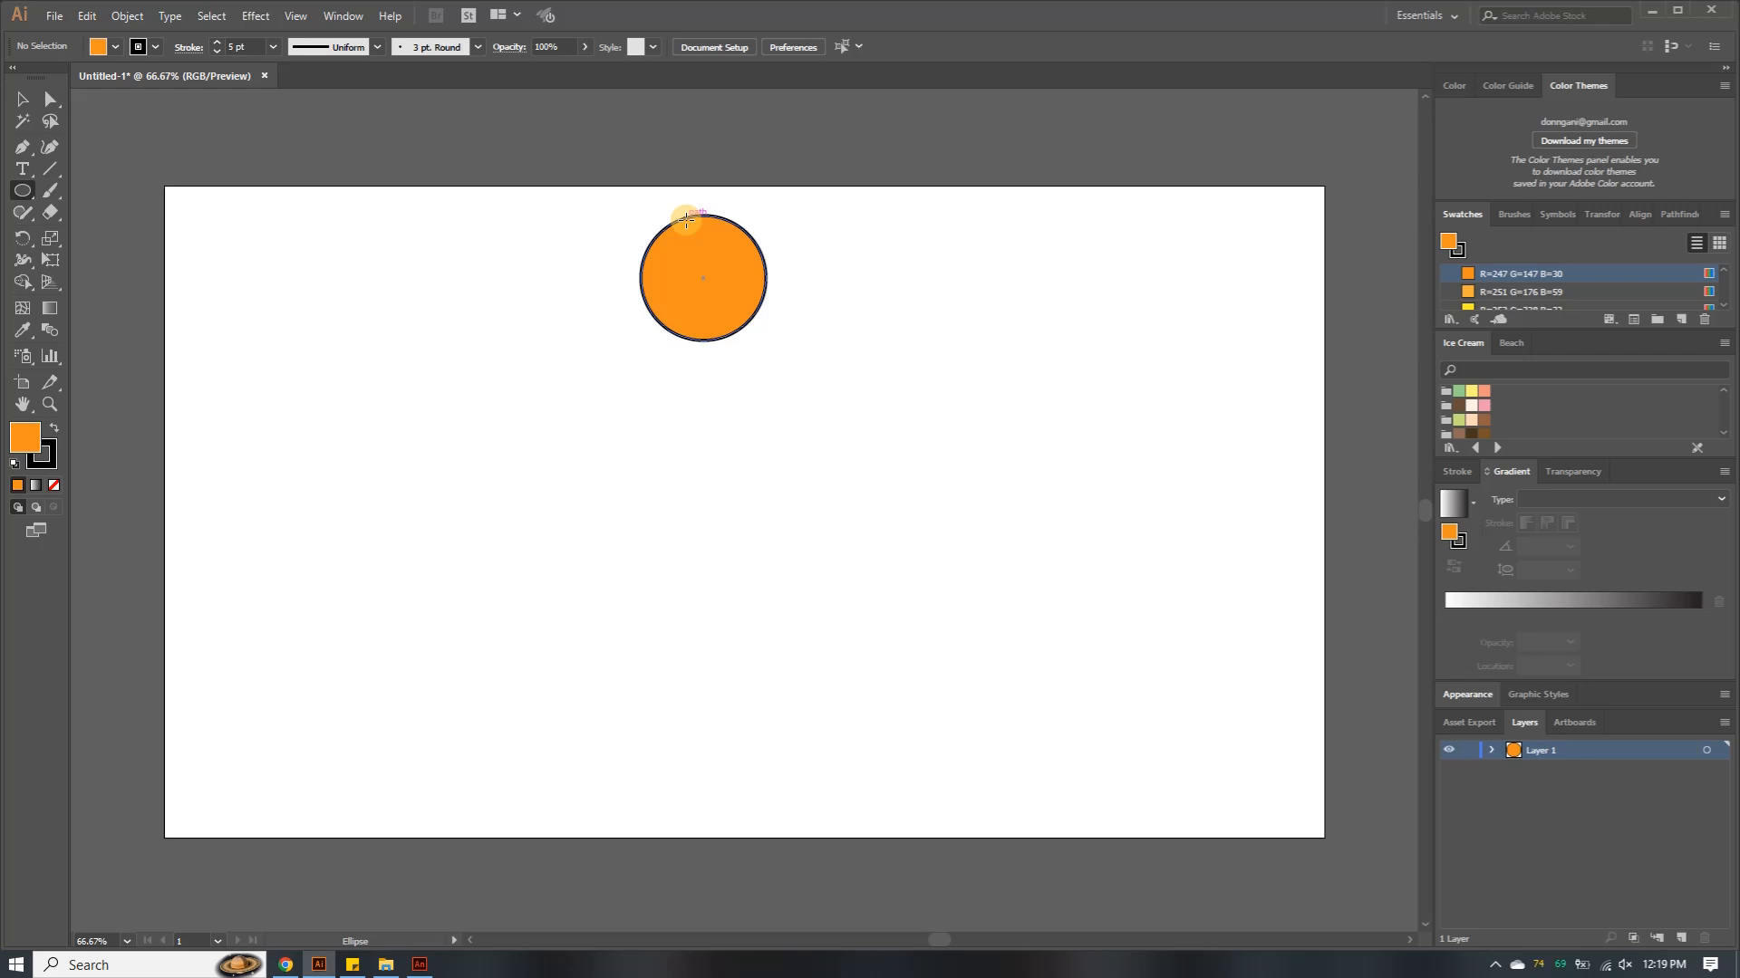
drag(686, 219, 732, 340)
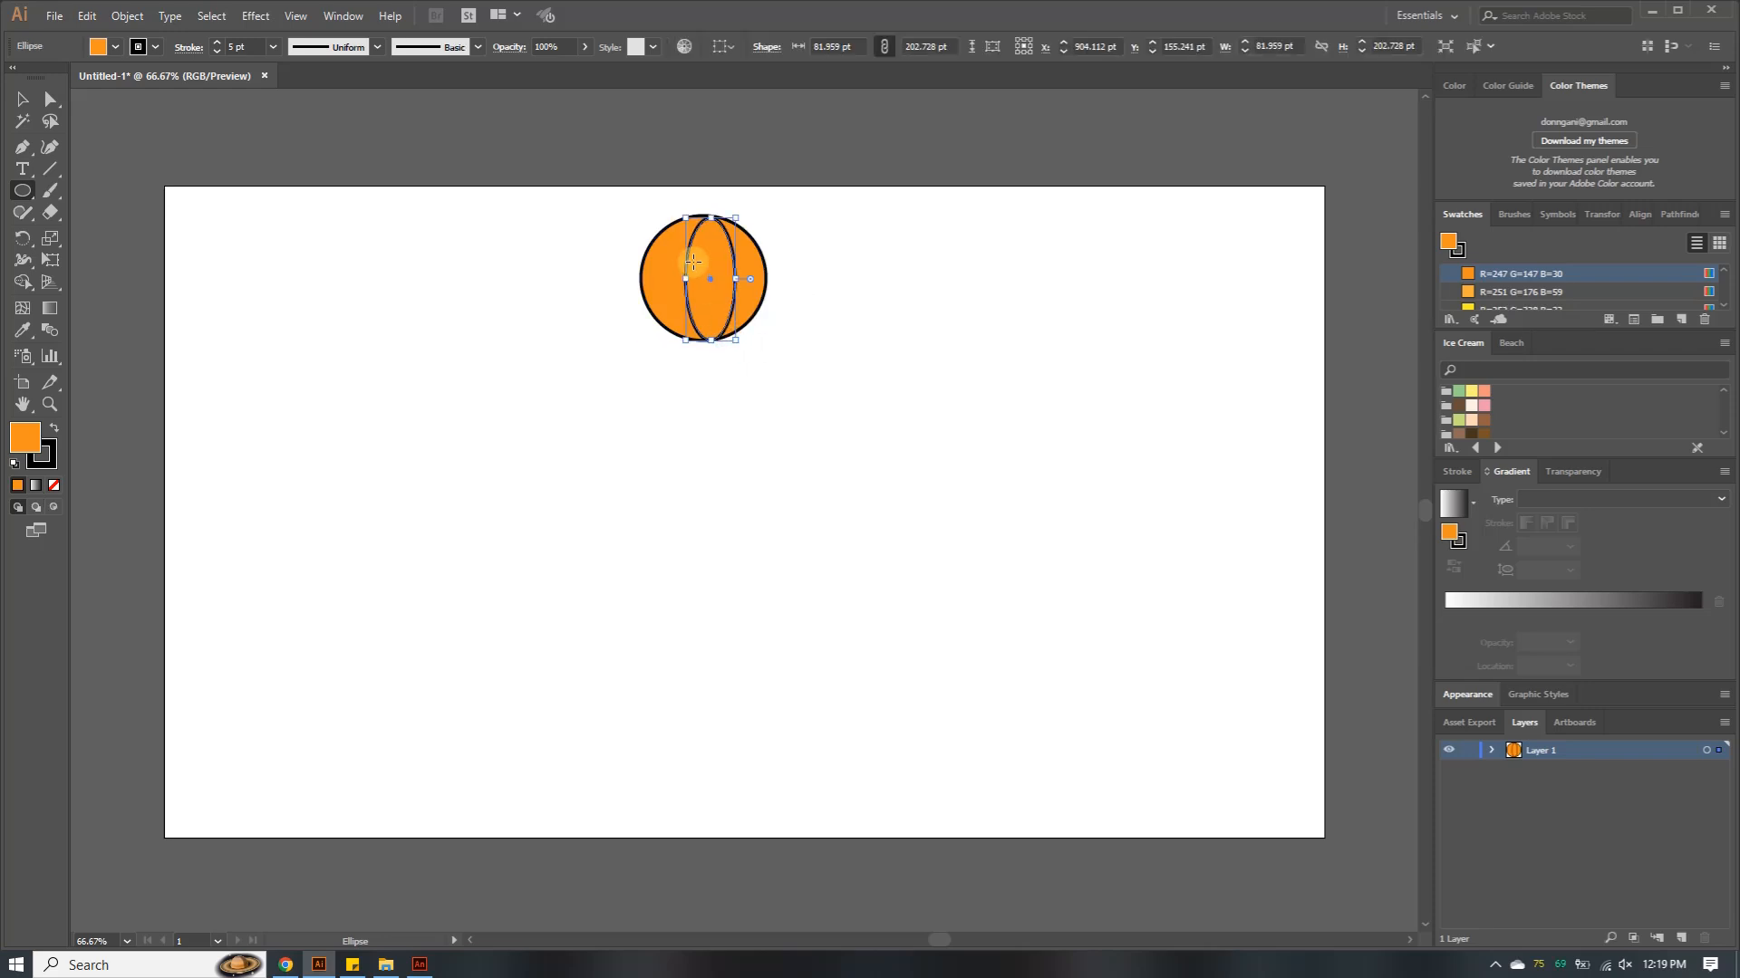
drag(685, 281, 665, 282)
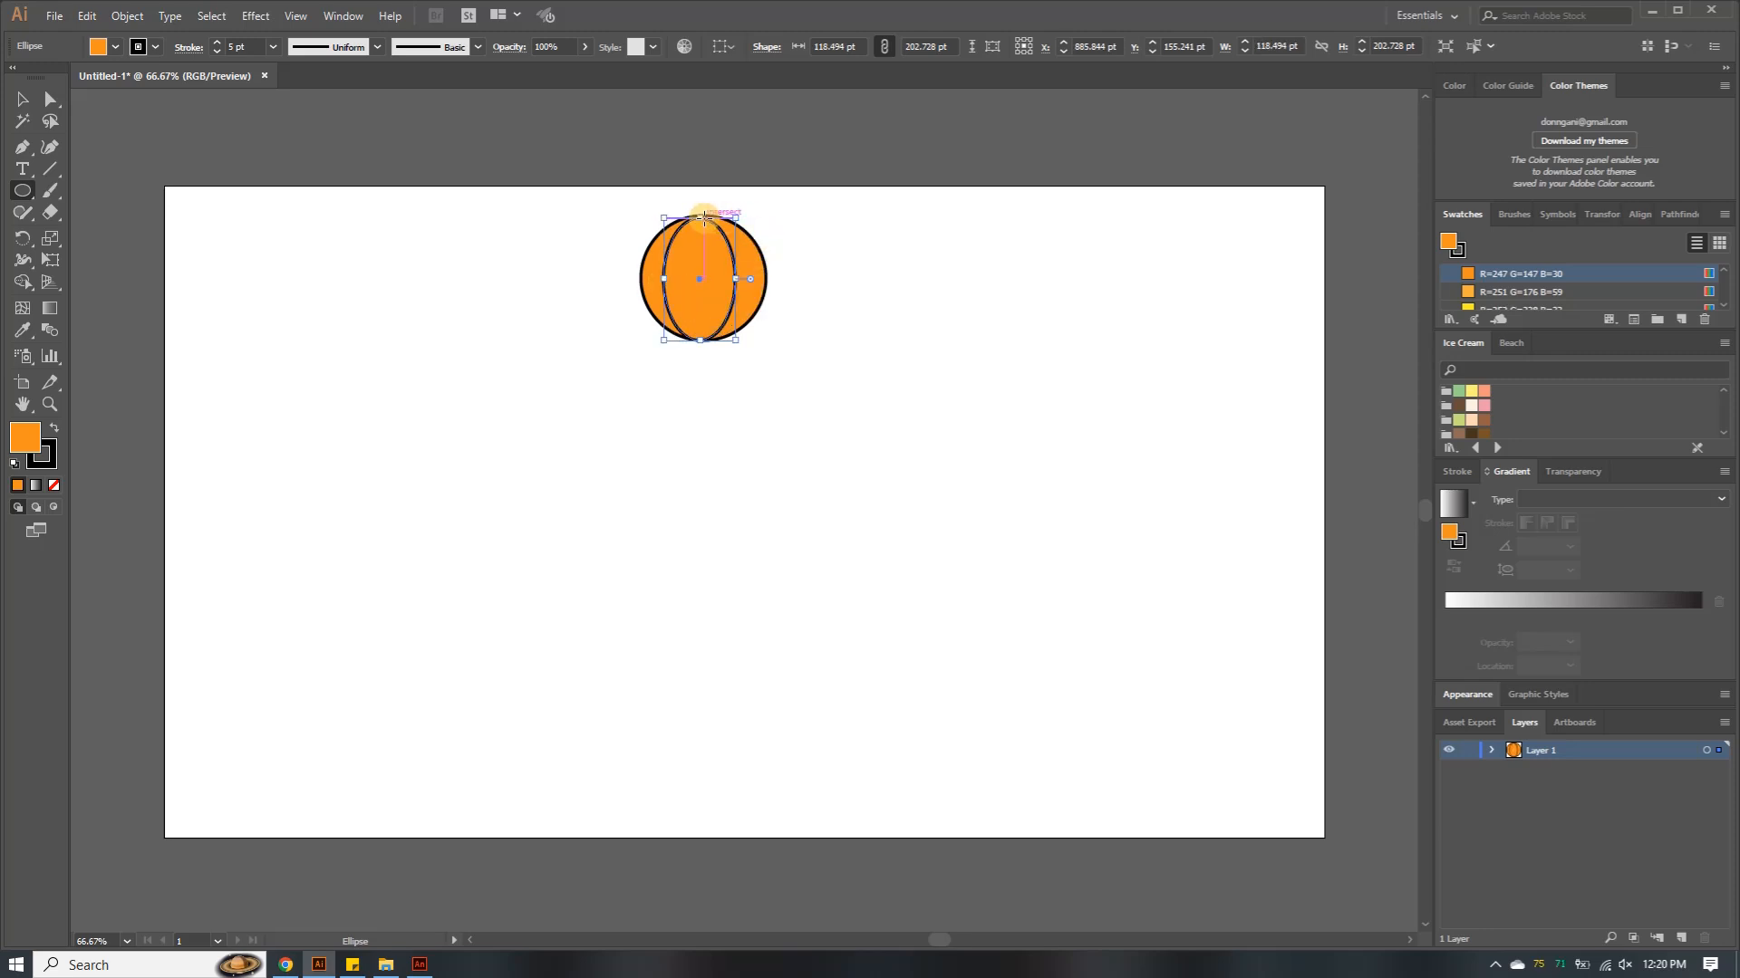
drag(700, 219, 701, 213)
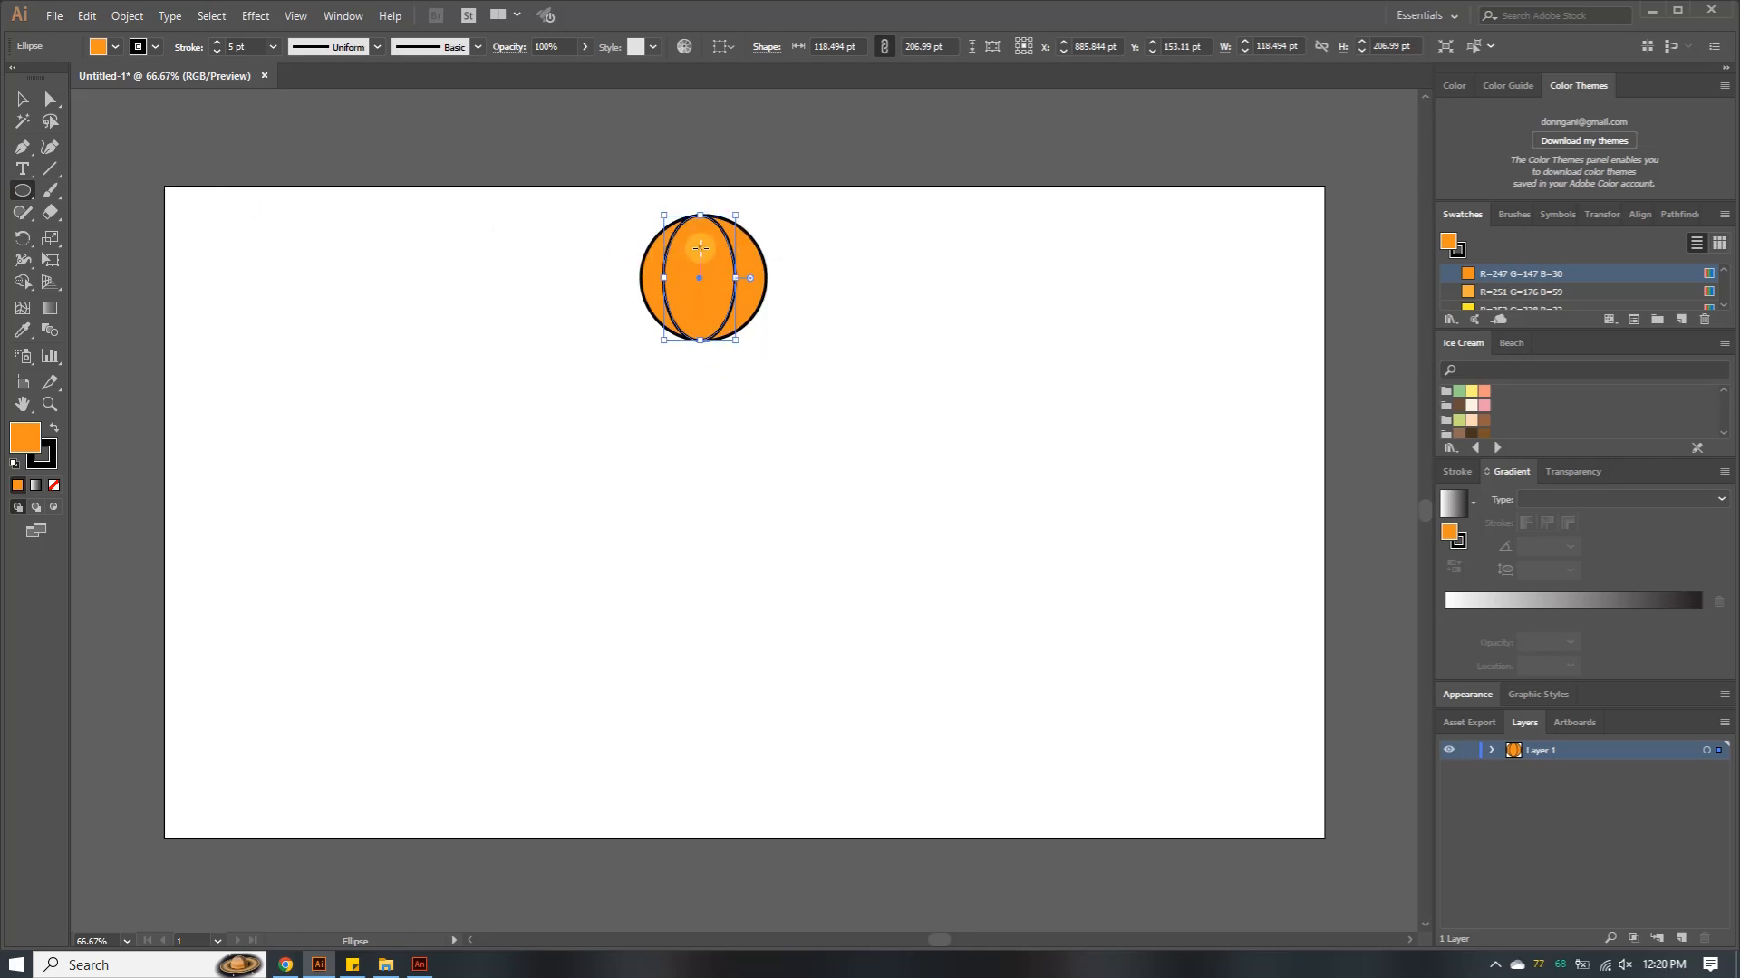
Duplicate the vertical ellipse, rotate the copy 90 degrees to horizontal and centre it on the ball
key(ctrl)
key(ctrl+c)
key(ctrl+v)
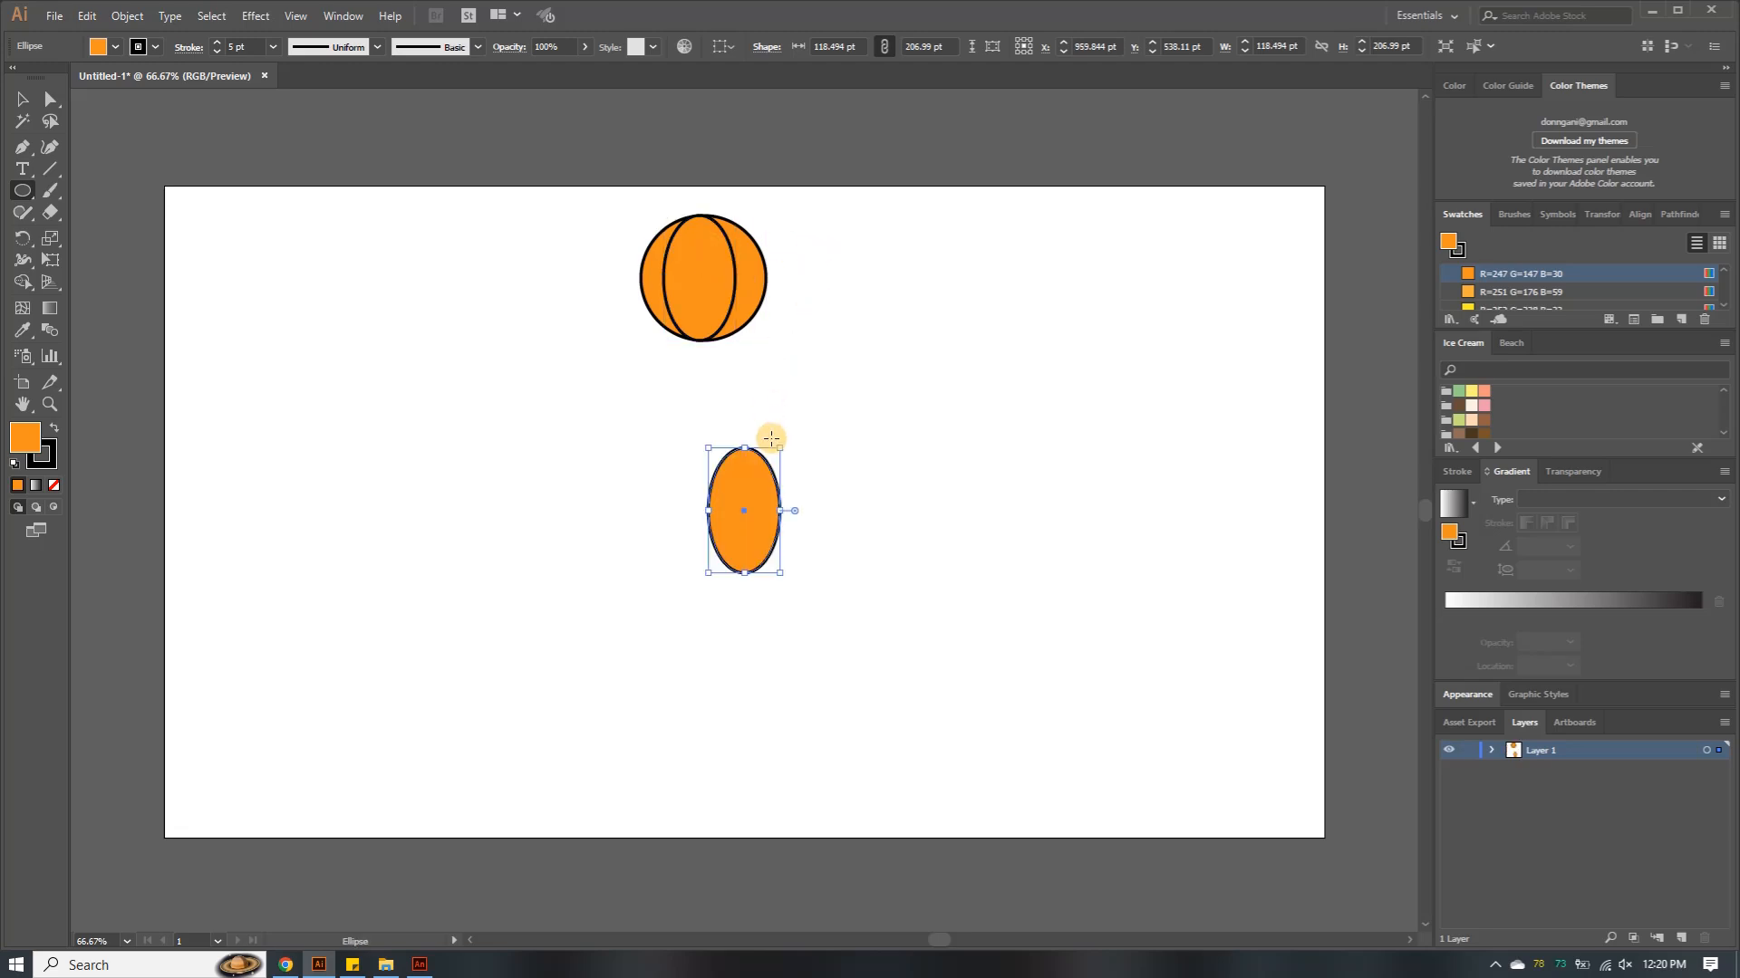
drag(783, 442, 873, 528)
click(23, 98)
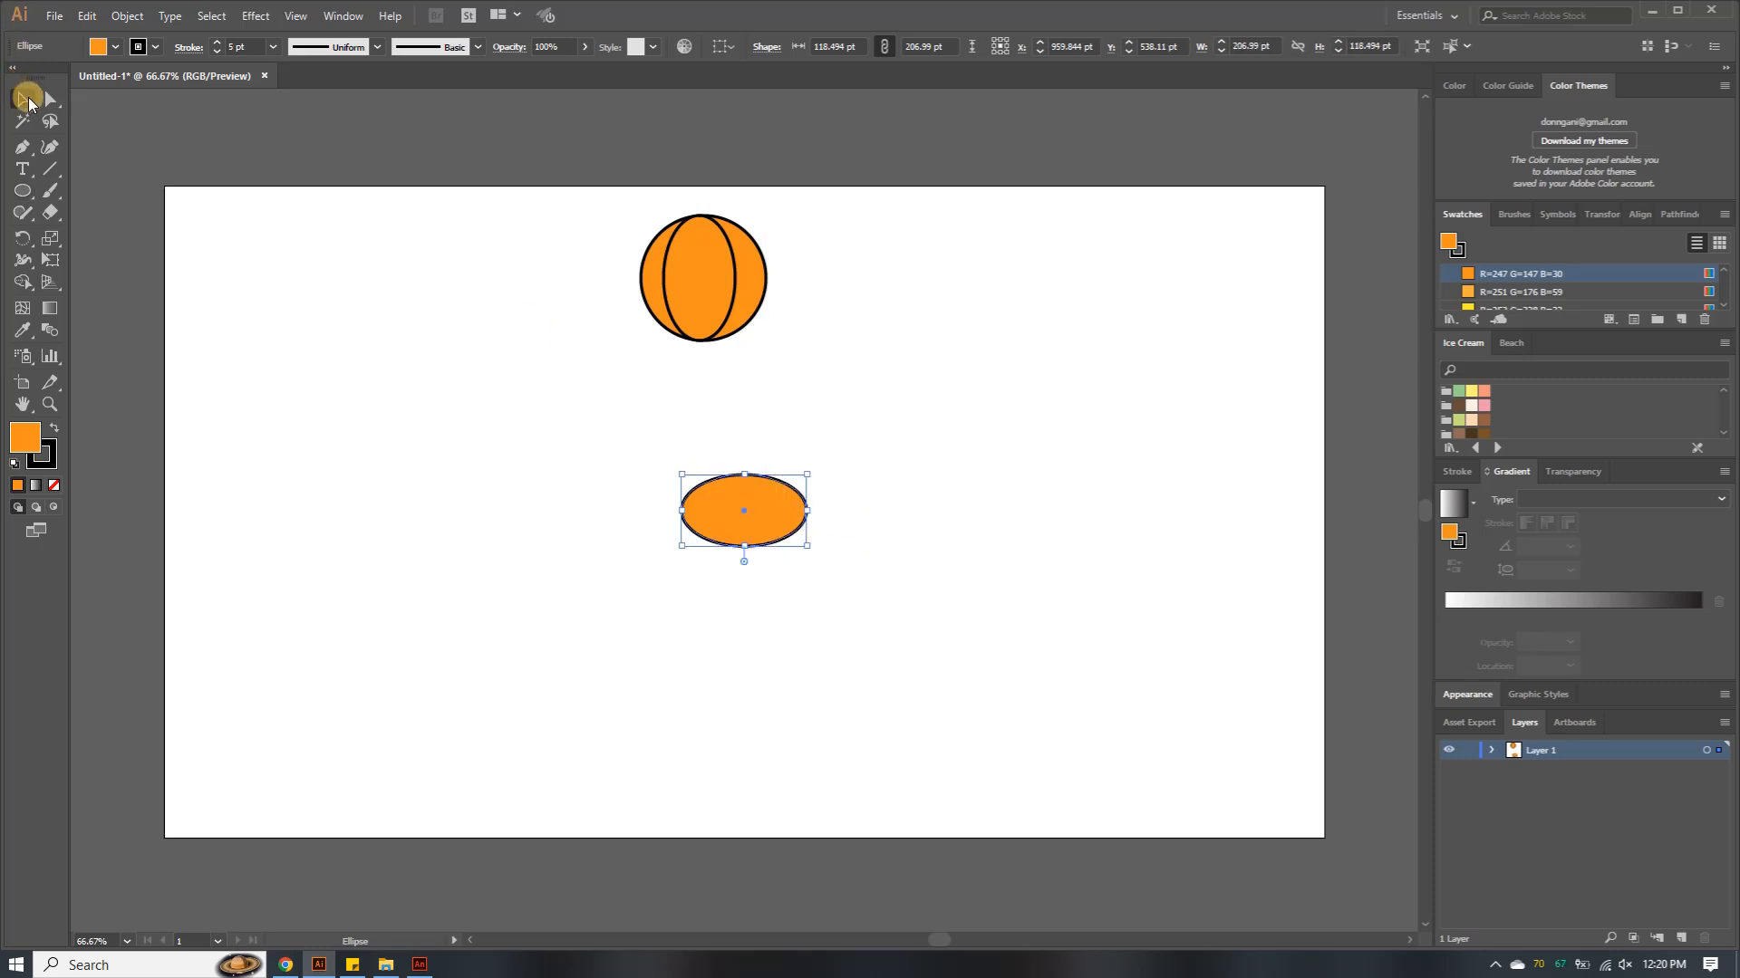
drag(760, 527, 720, 295)
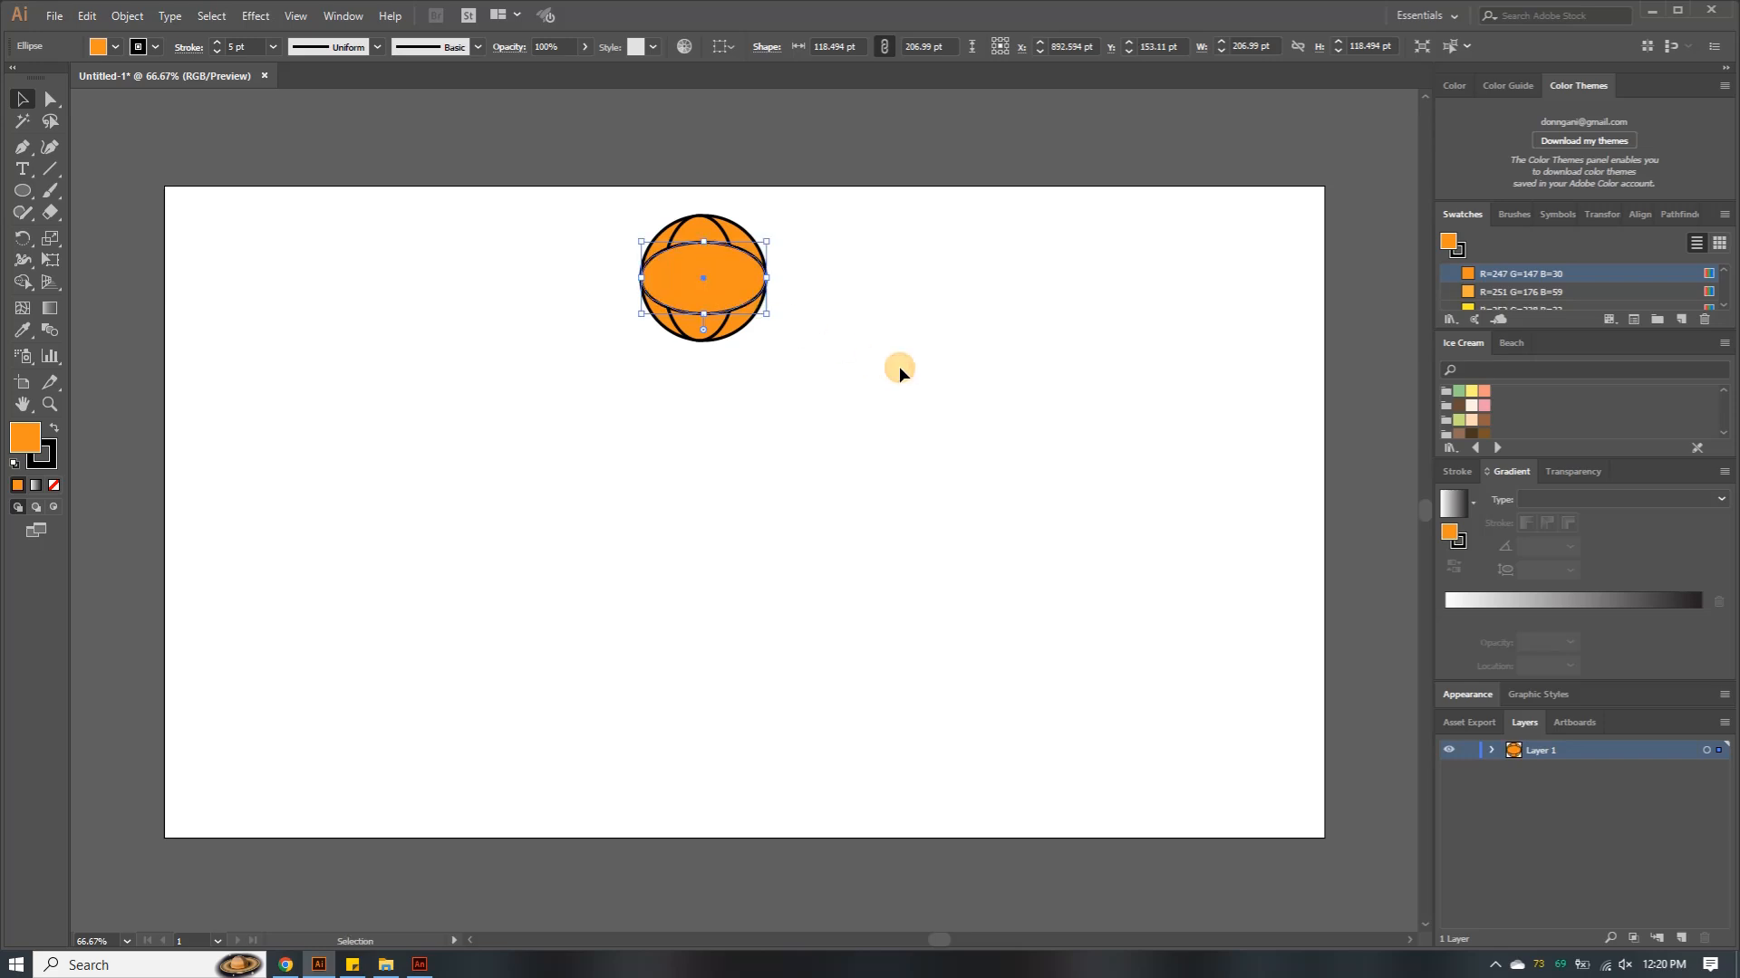
click(898, 372)
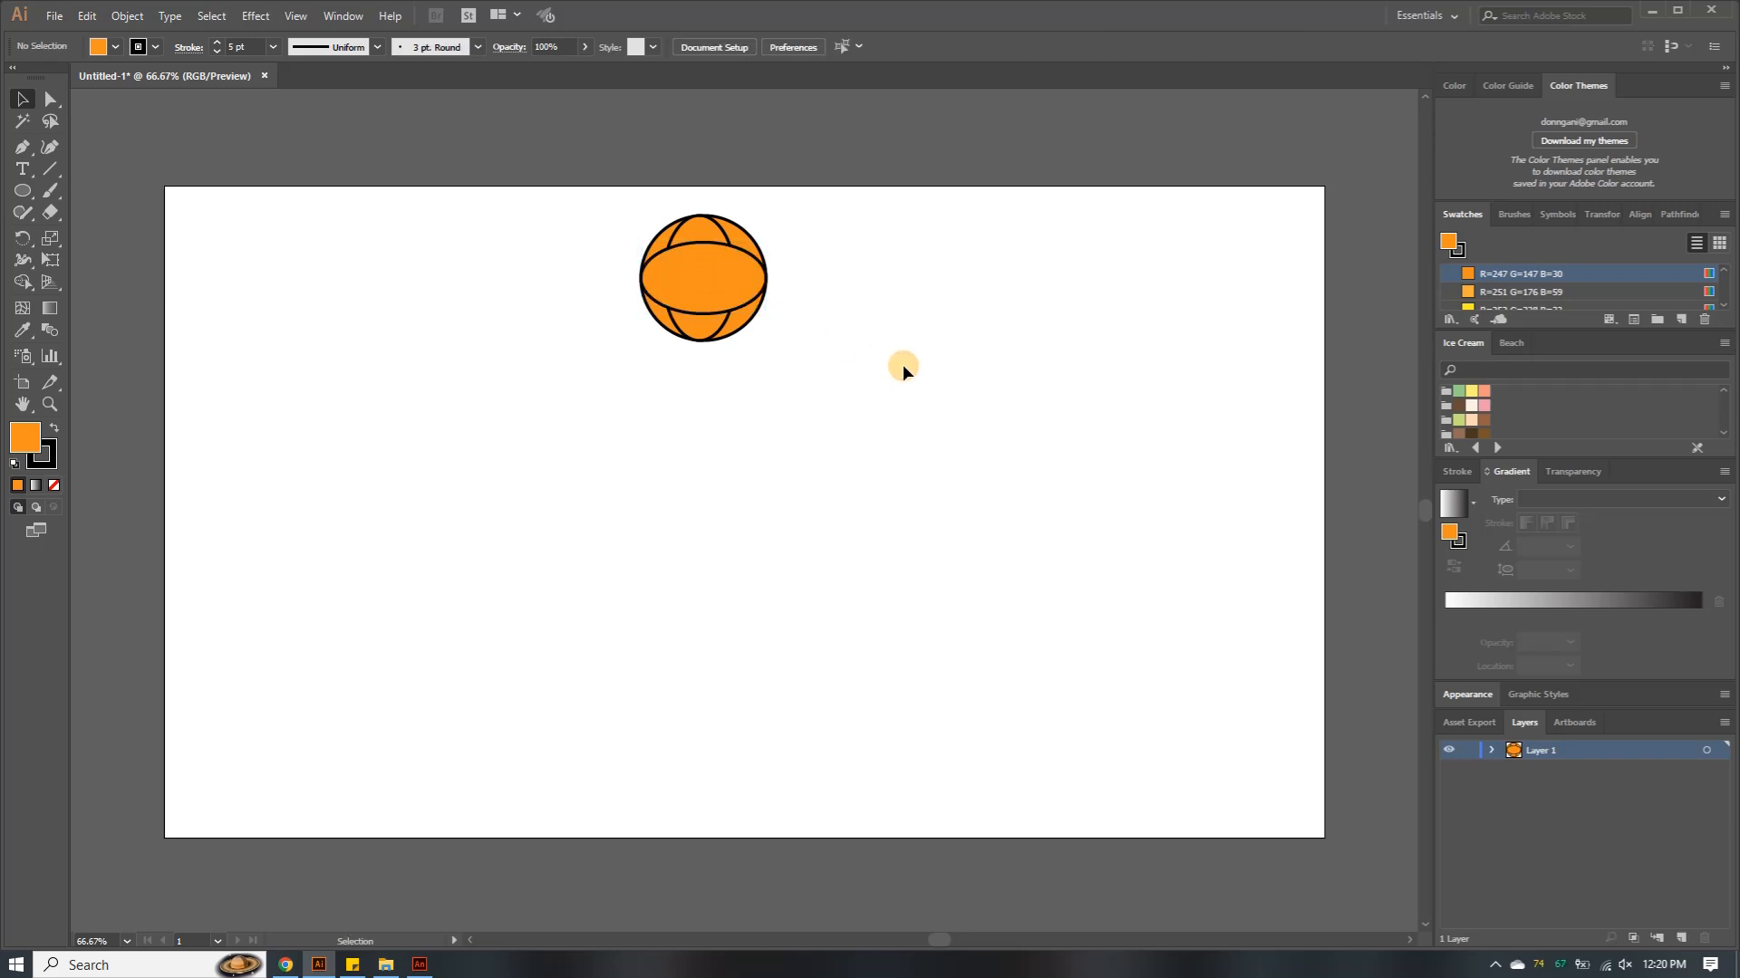
Select the ball's horizontal ellipse and load the Baroque swatch library from the Art History collection
click(736, 244)
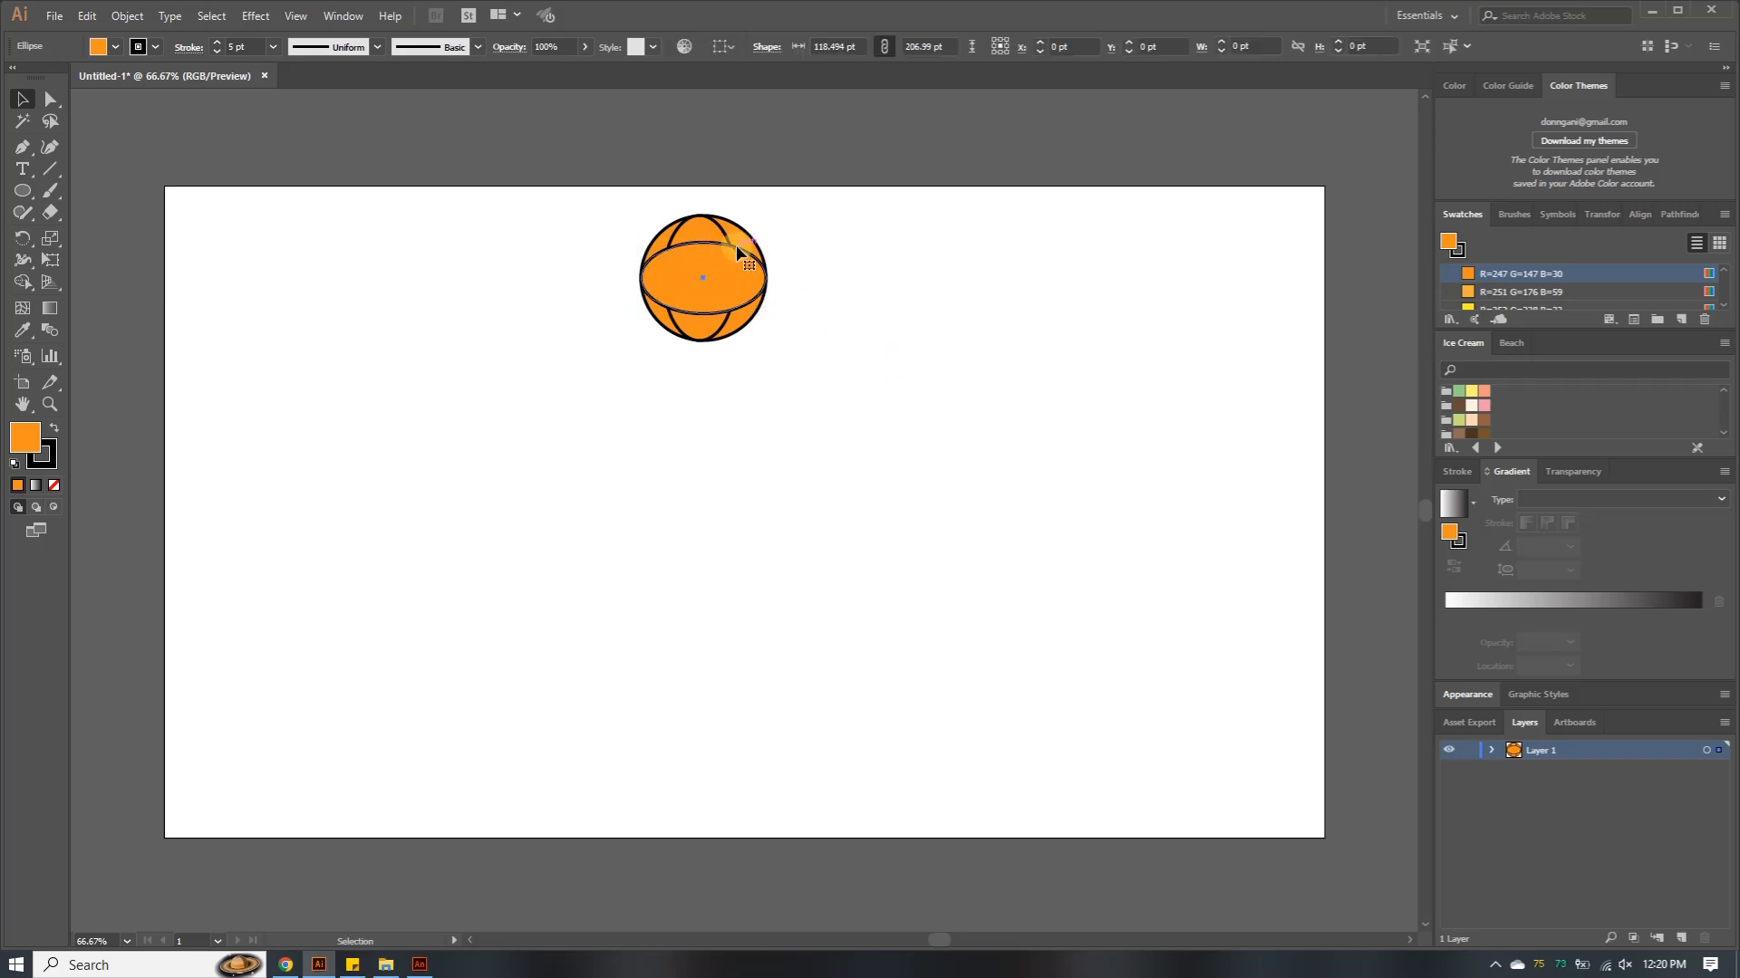
click(115, 47)
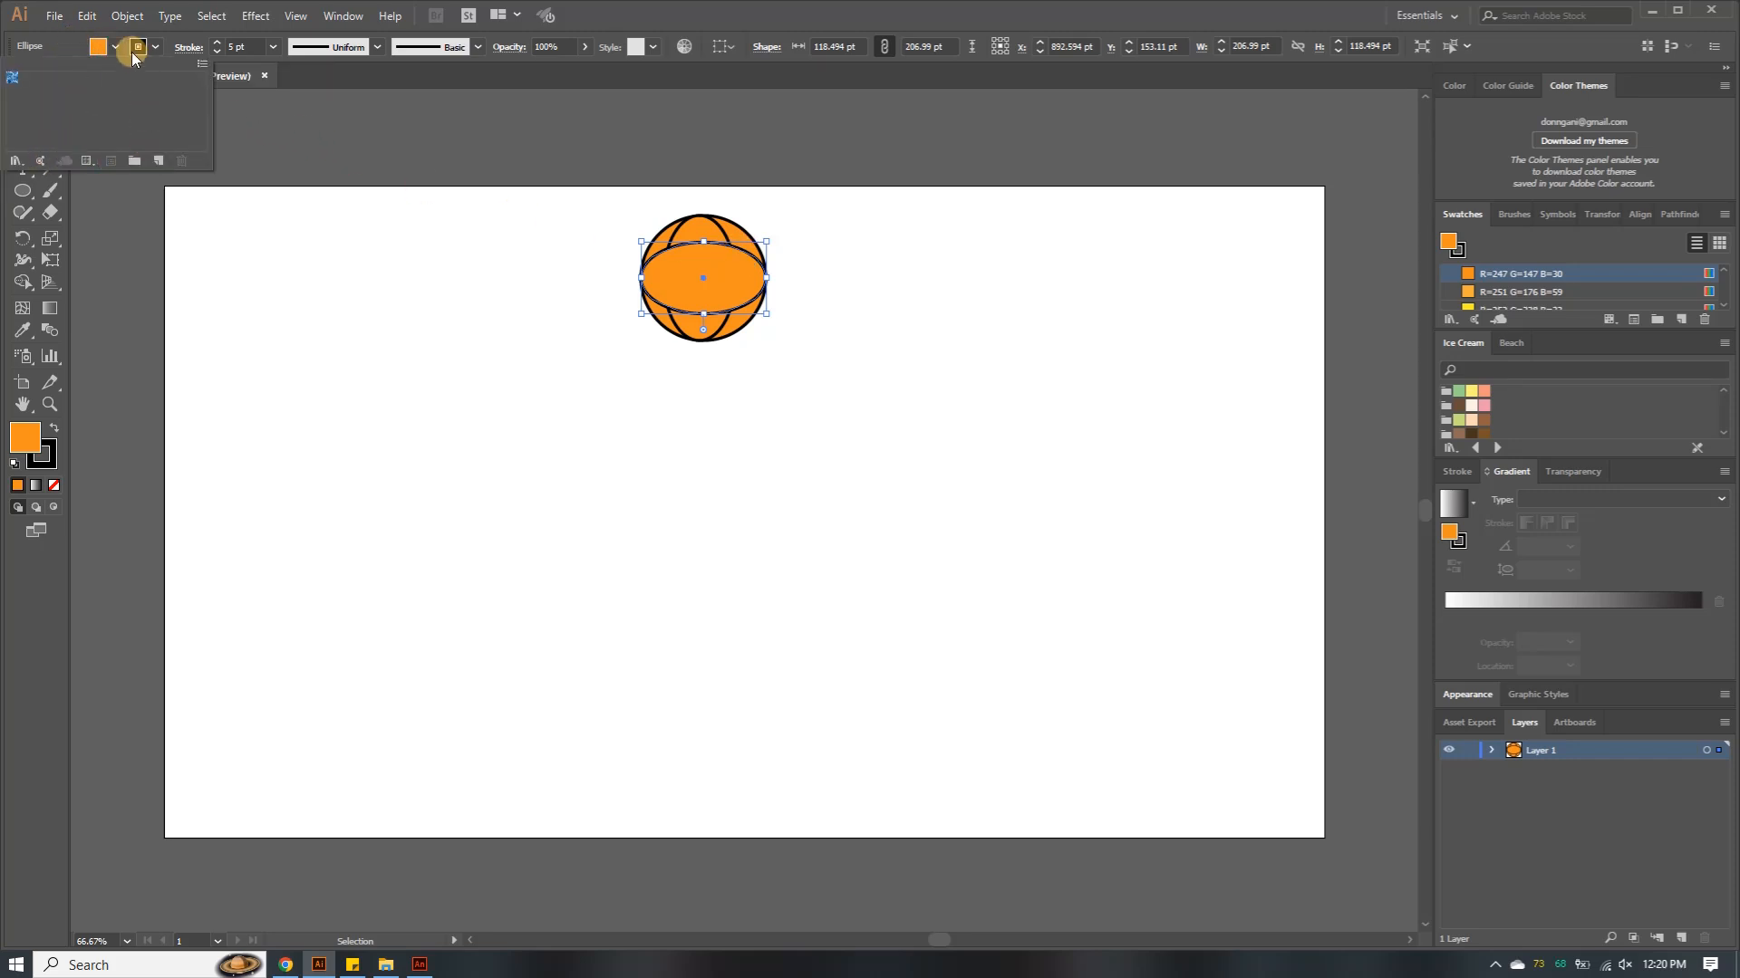
click(1448, 242)
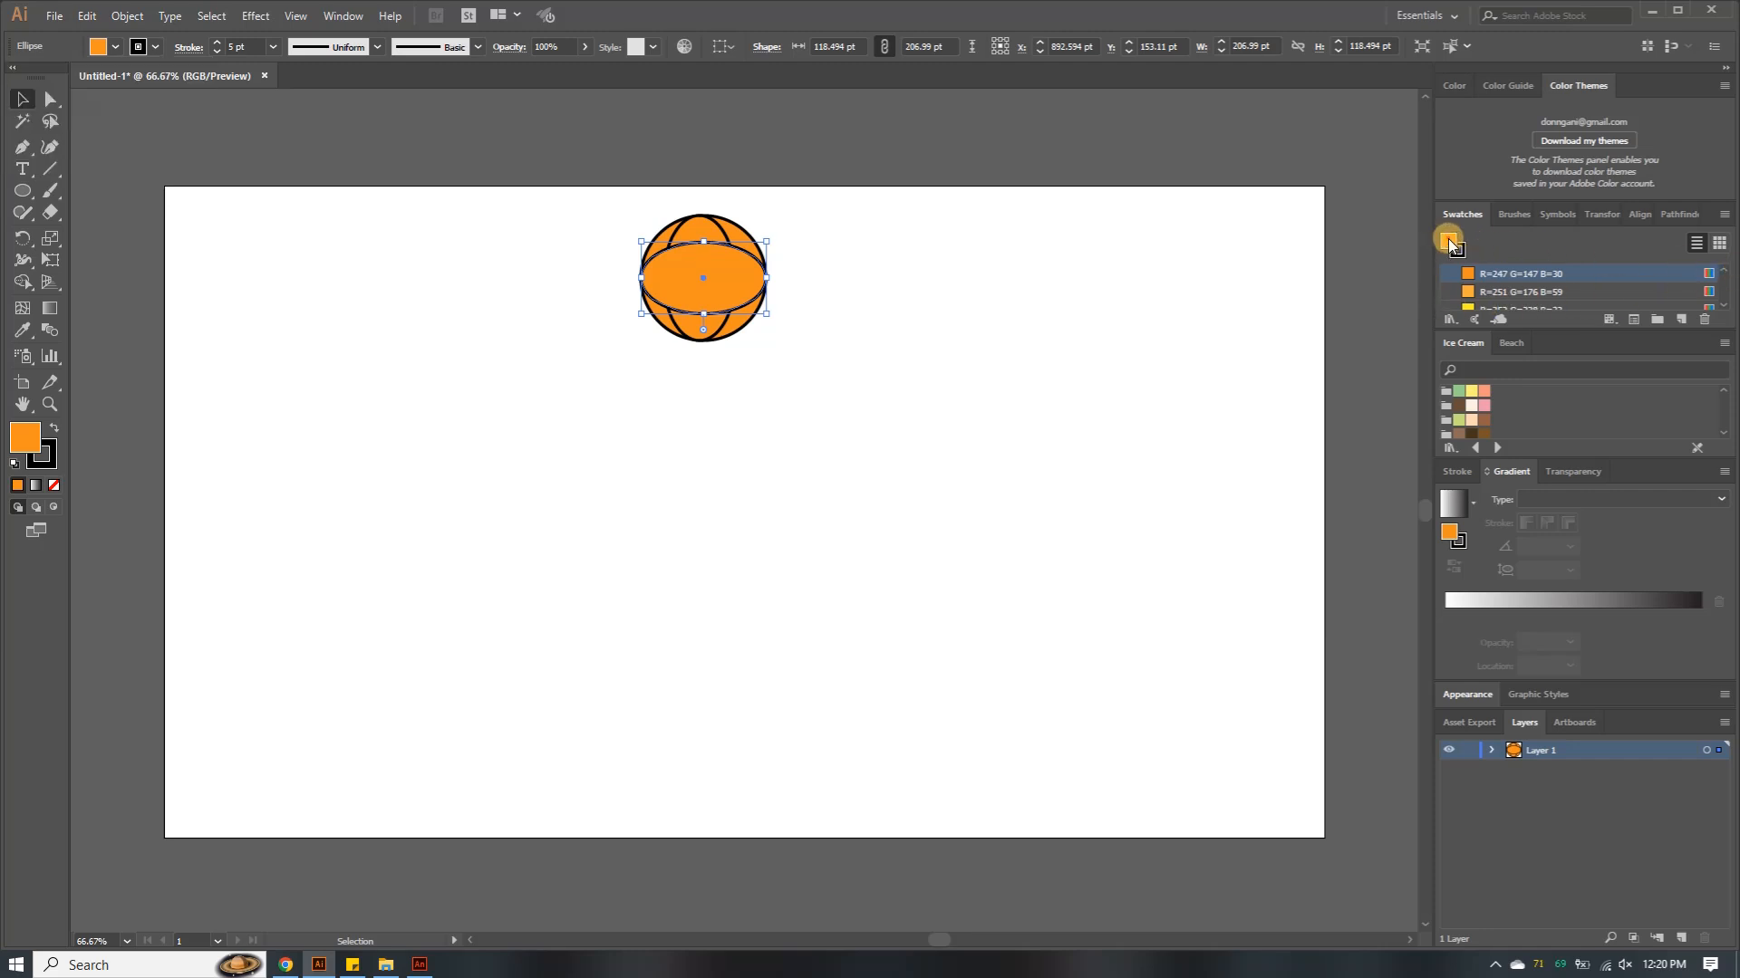
click(115, 48)
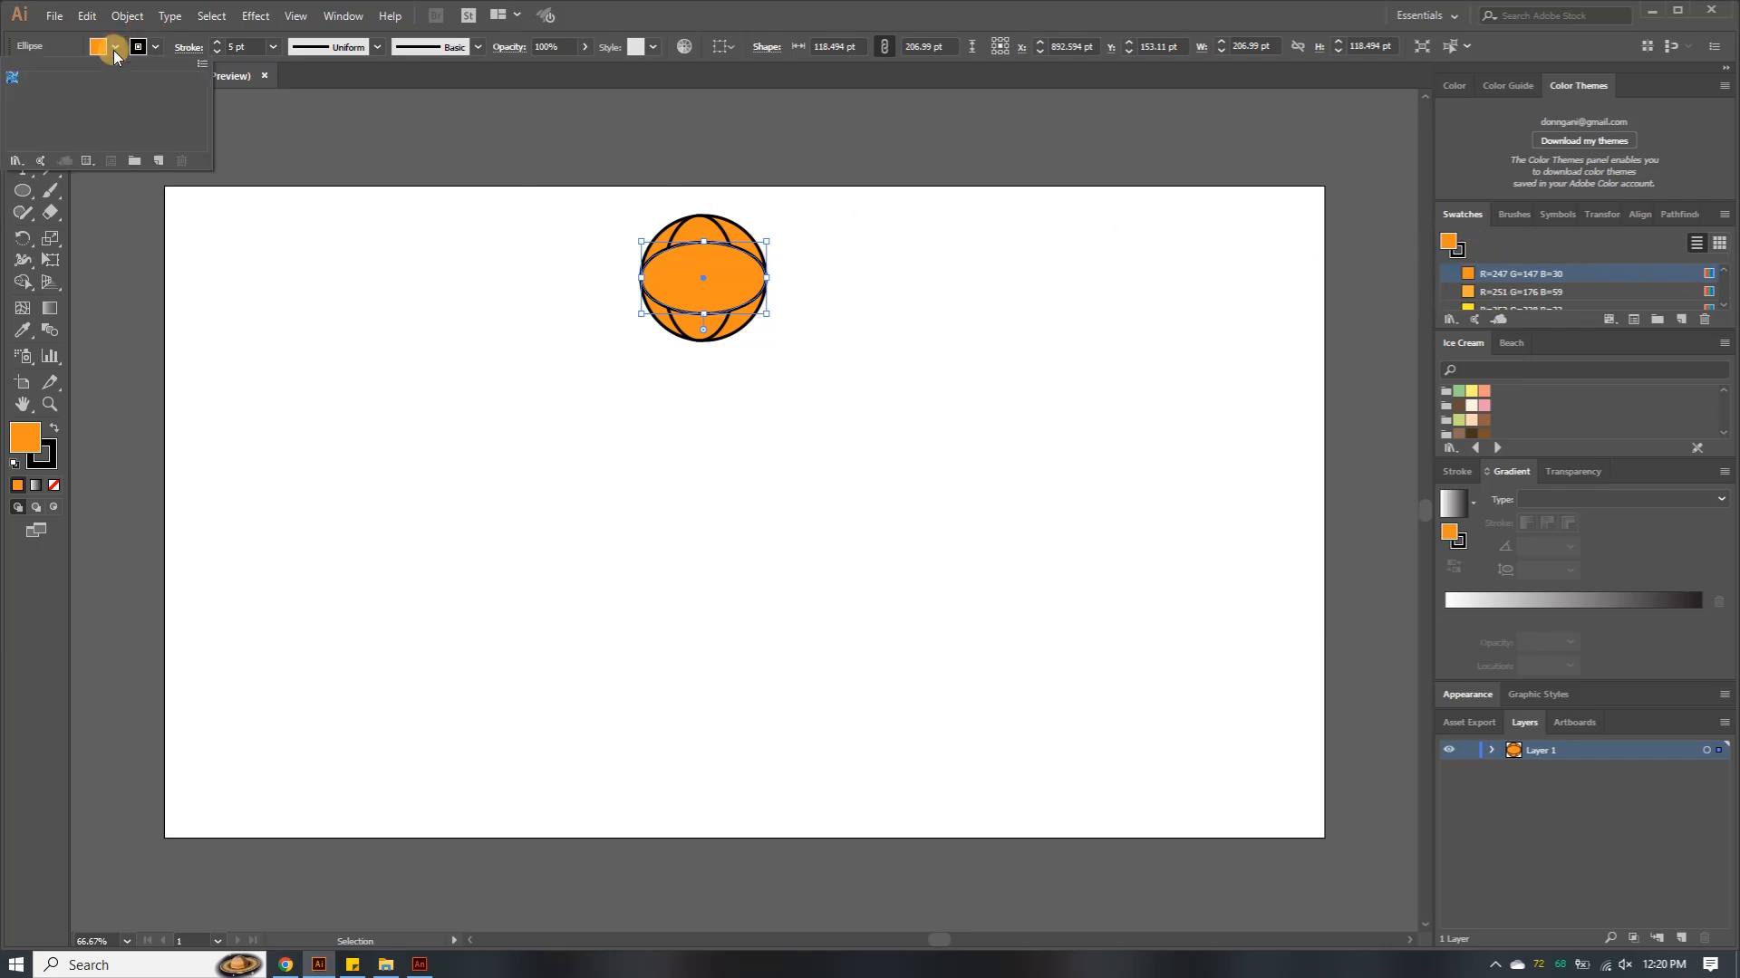
click(197, 63)
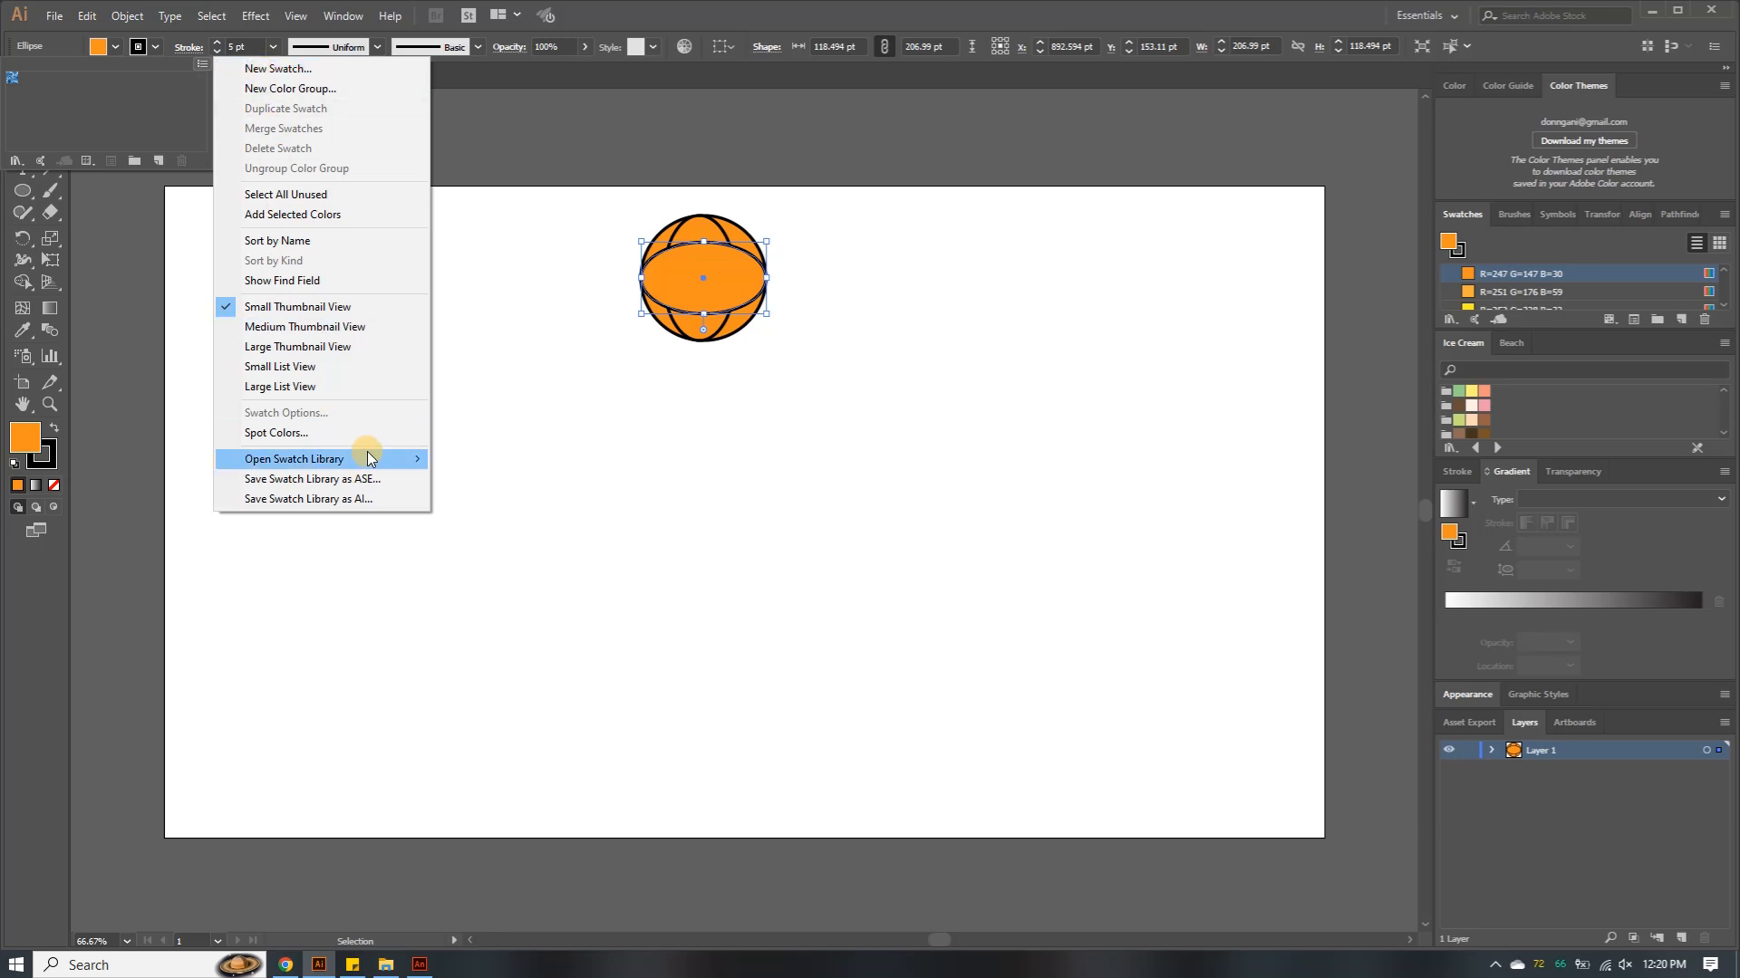
mouse_move(324, 460)
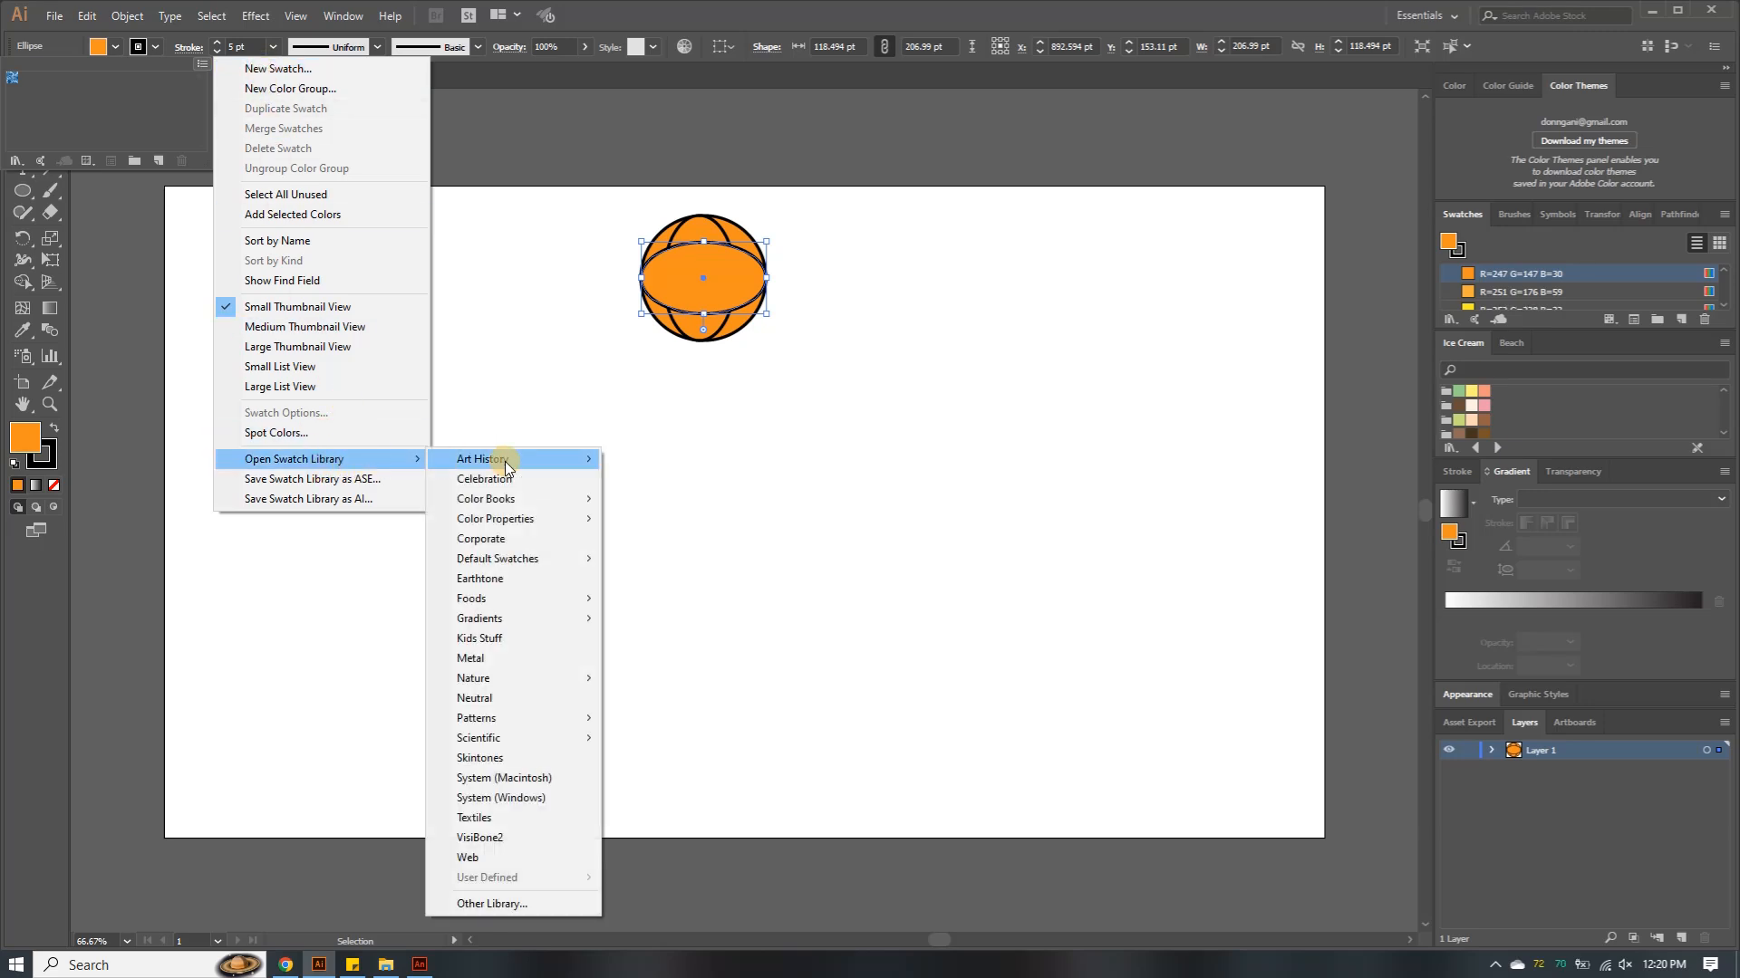
mouse_move(507, 460)
click(658, 479)
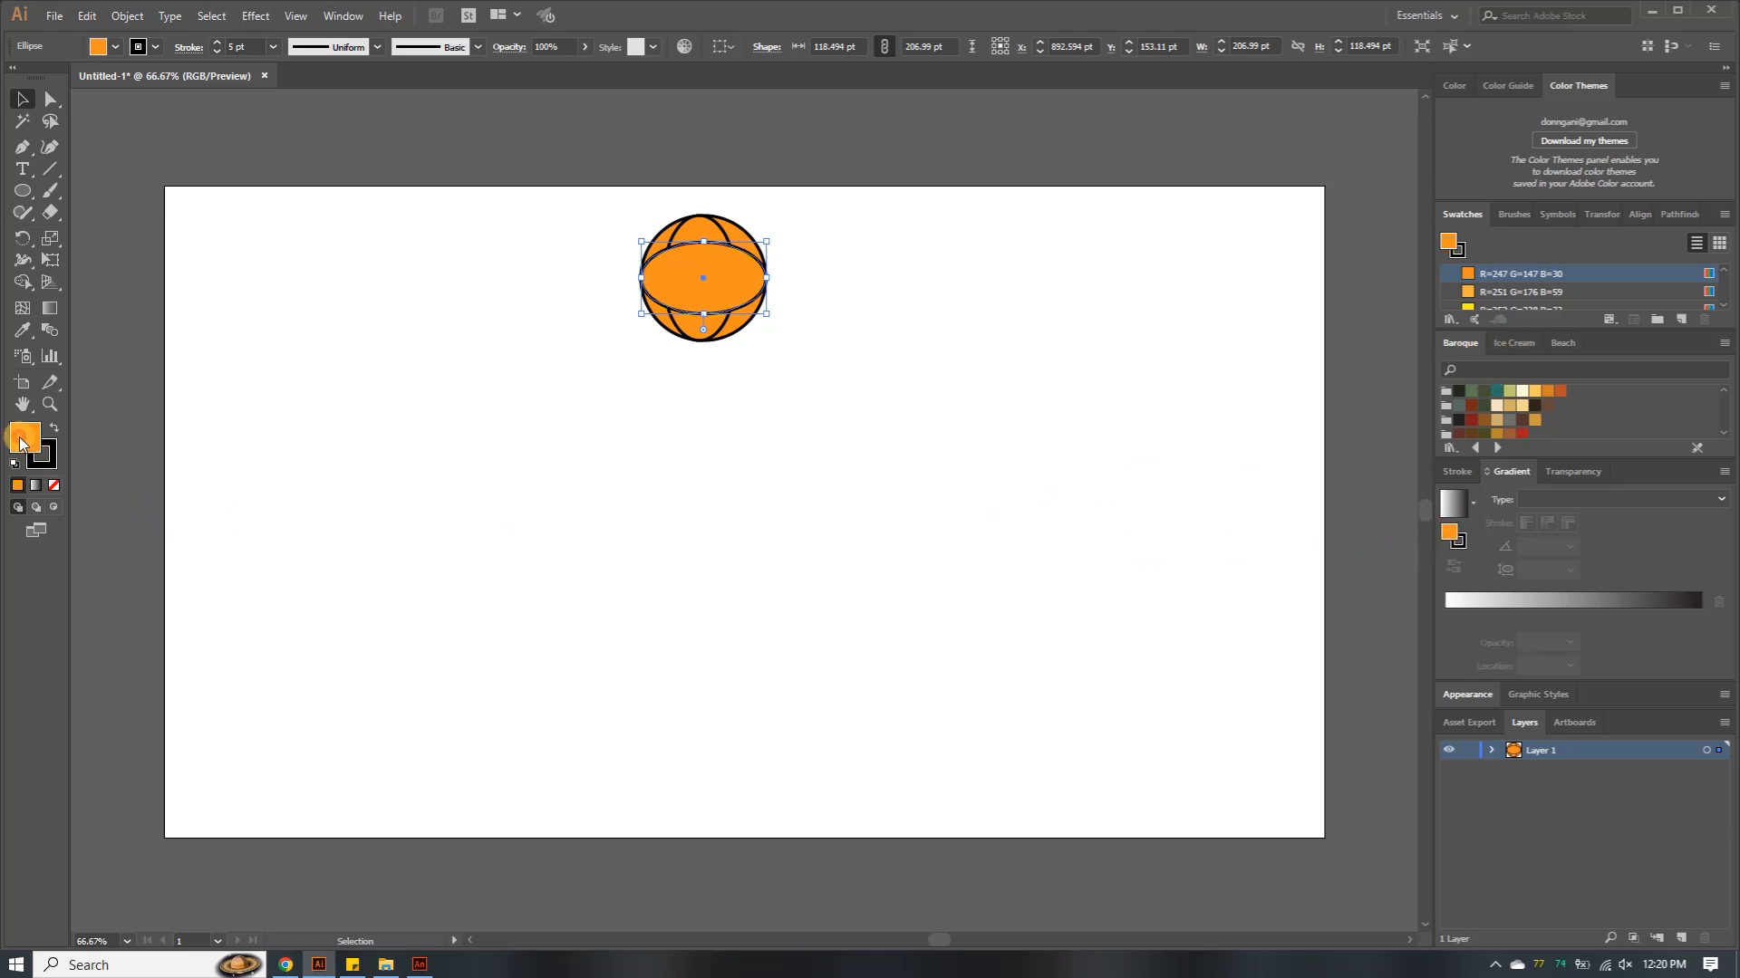
Set the fill to None on the horizontal and vertical ellipses, leaving only their black strokes, and deselect
click(53, 485)
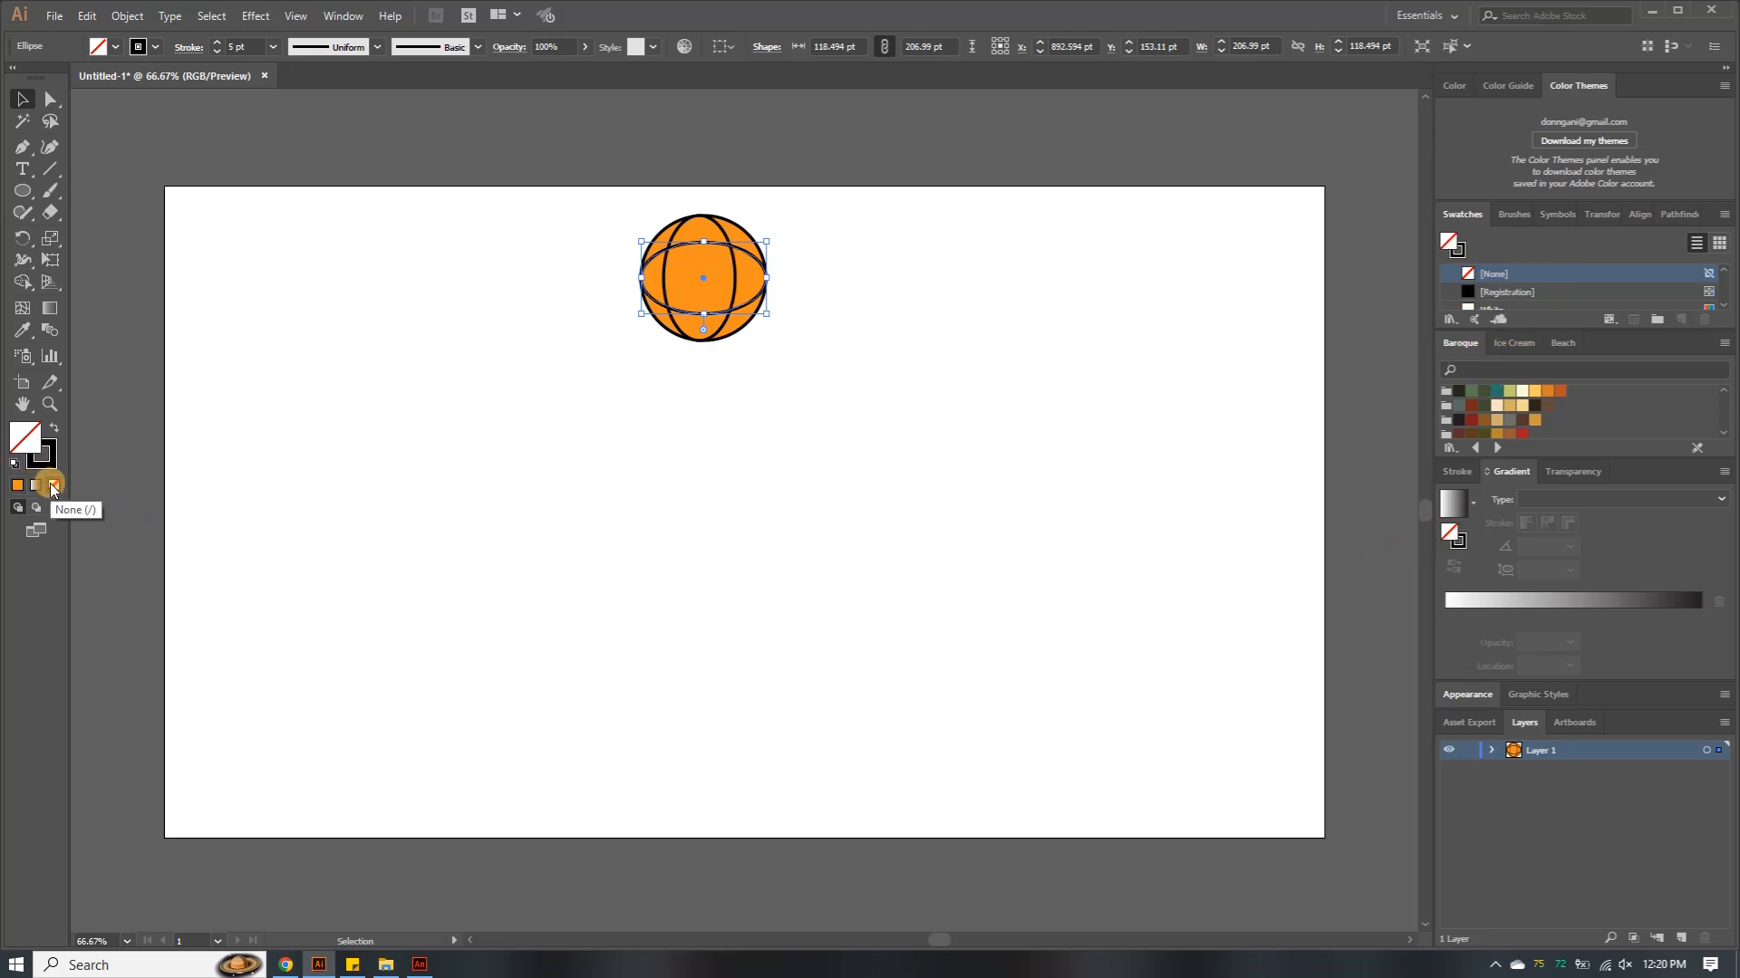
click(734, 277)
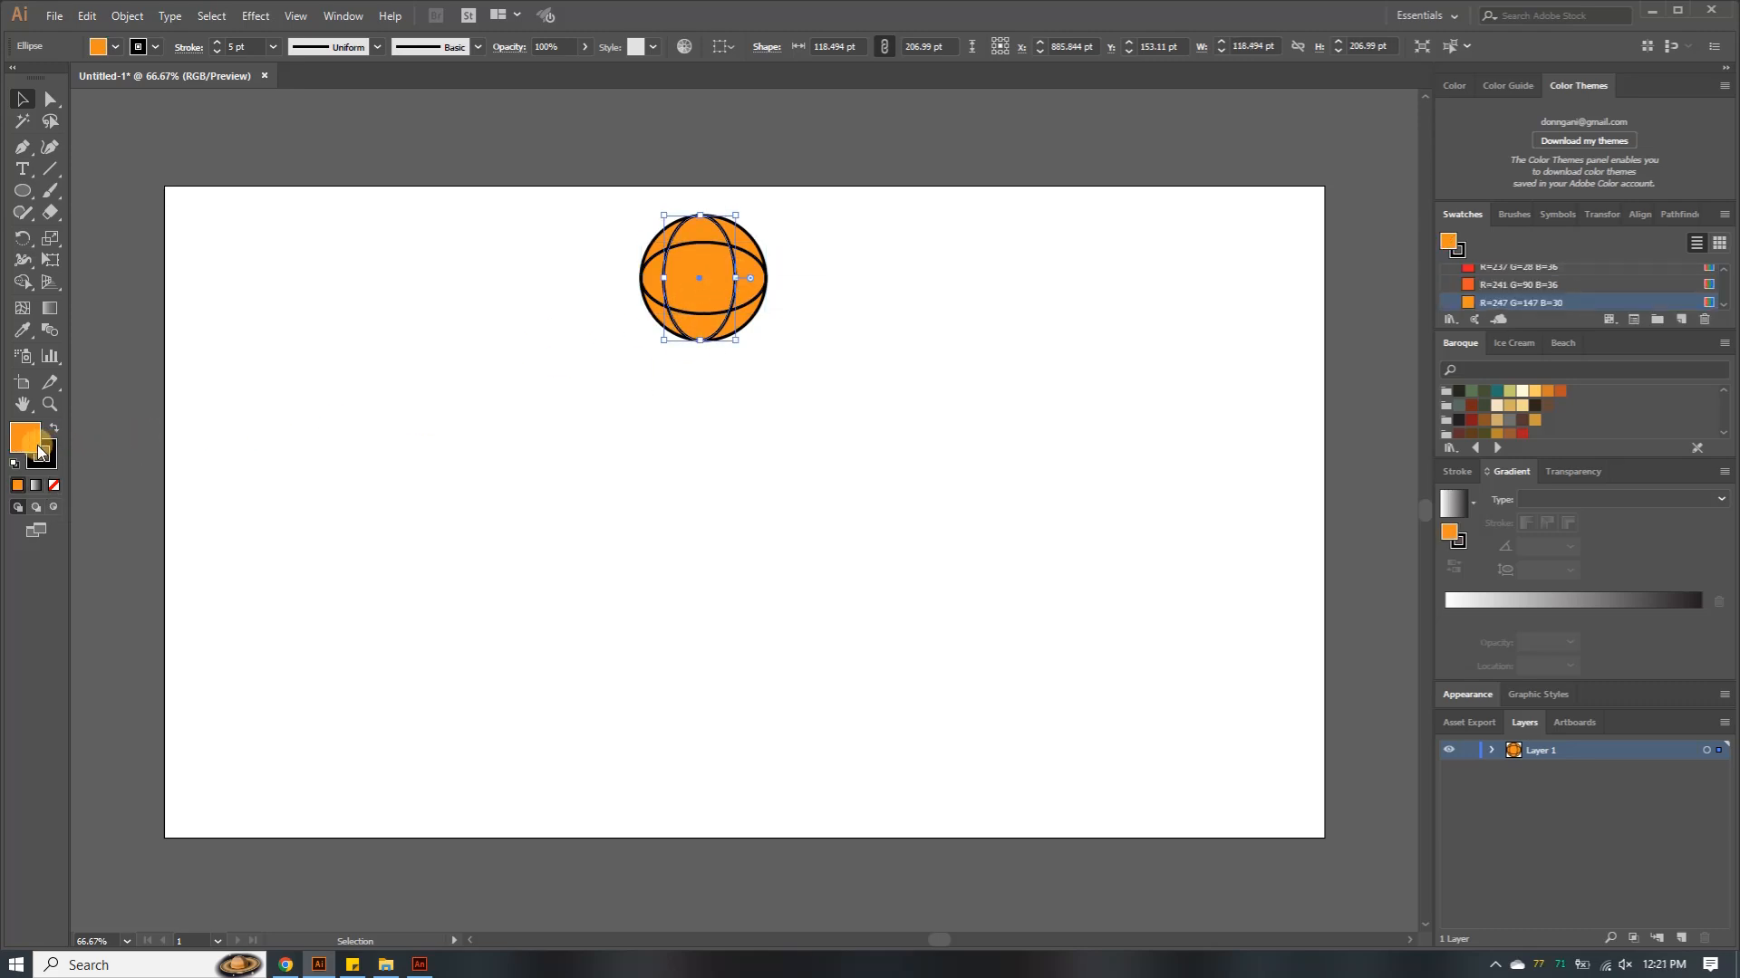
click(52, 484)
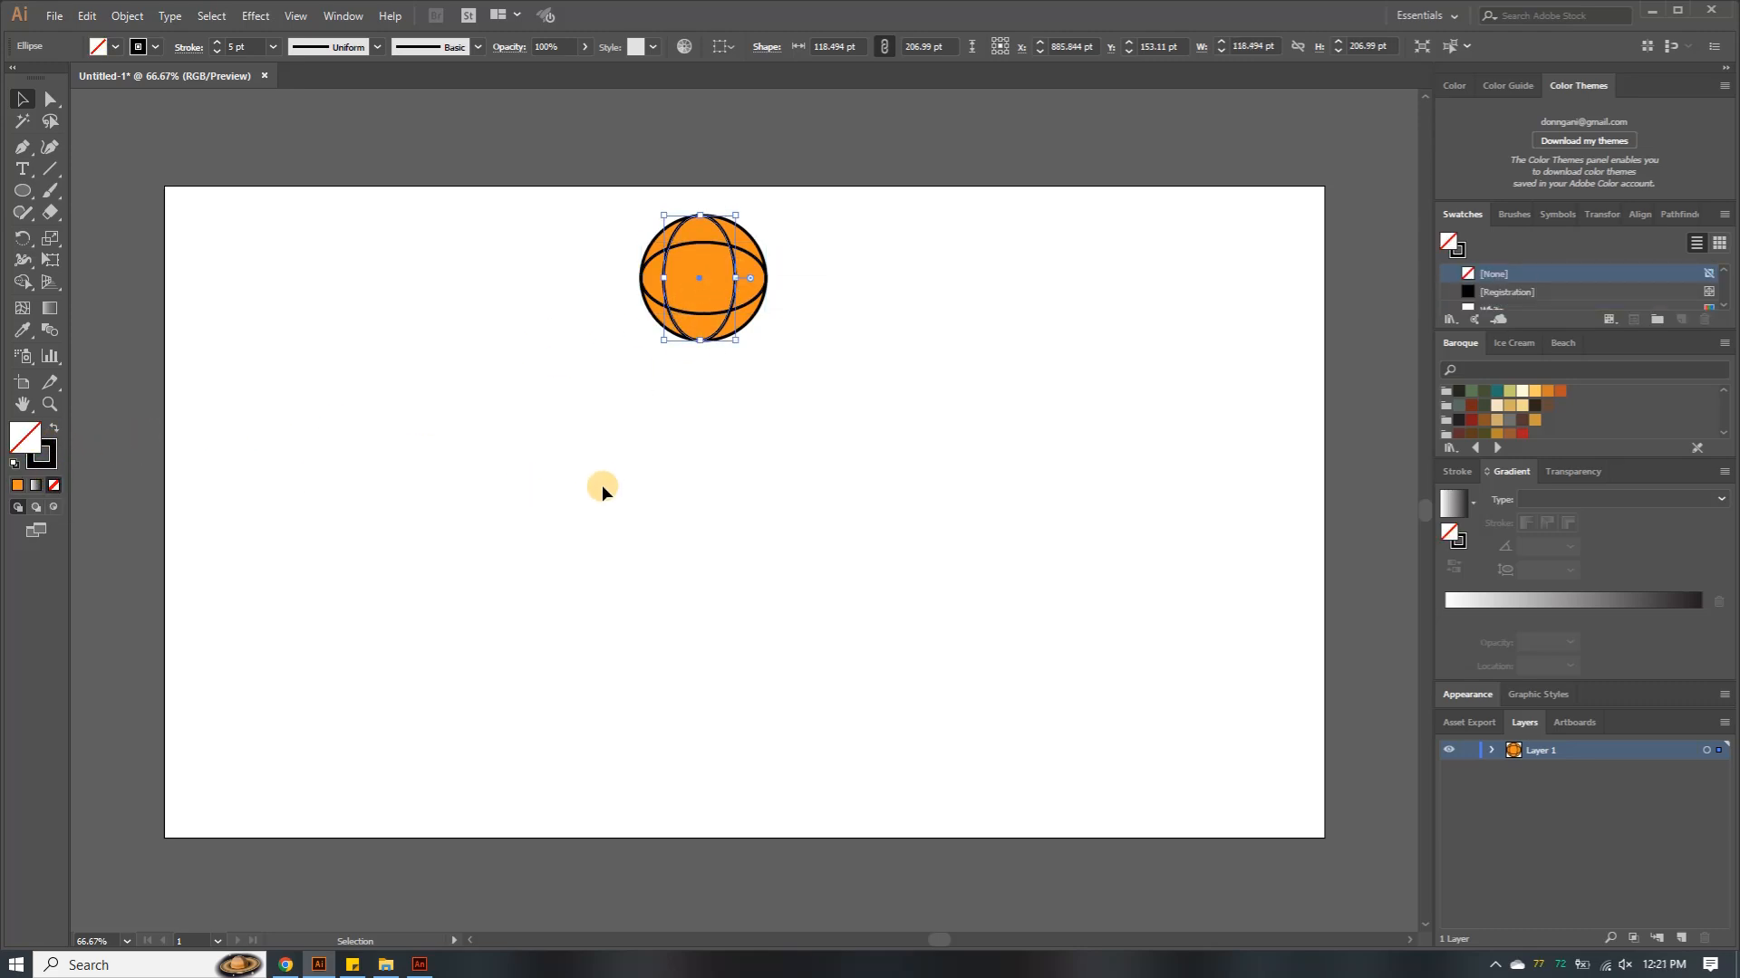
click(703, 463)
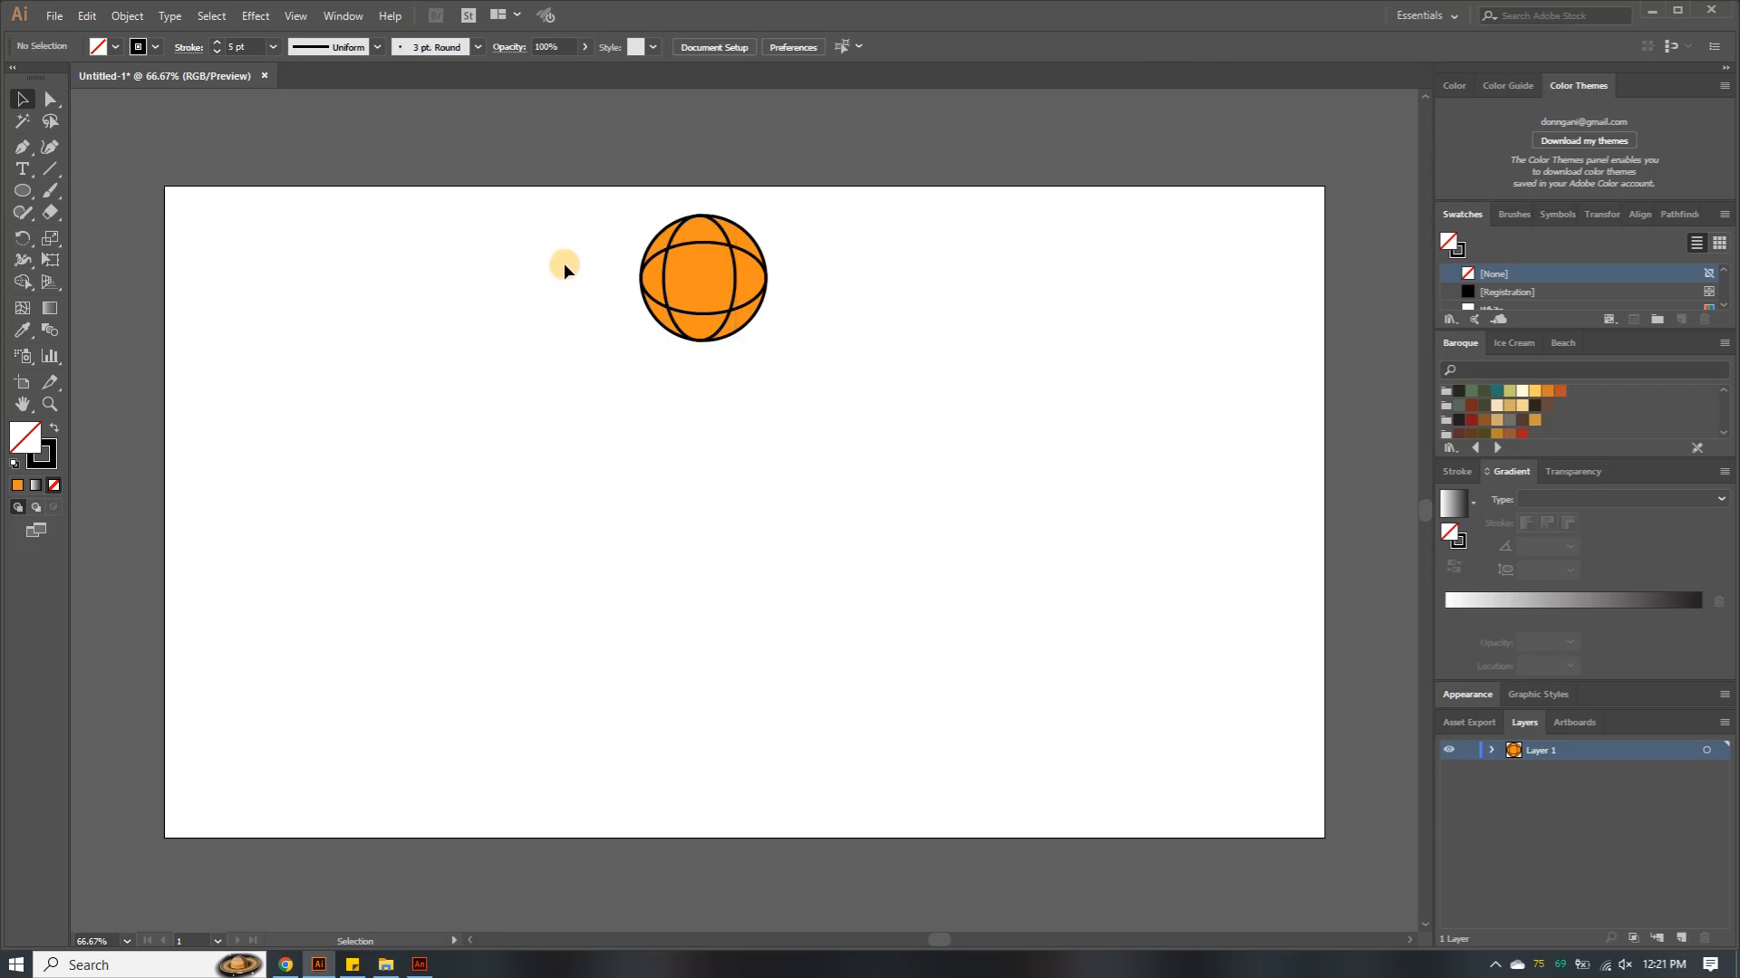
Align the circle and both ellipses of the ball on their common centre and deselect them
drag(564, 263, 867, 344)
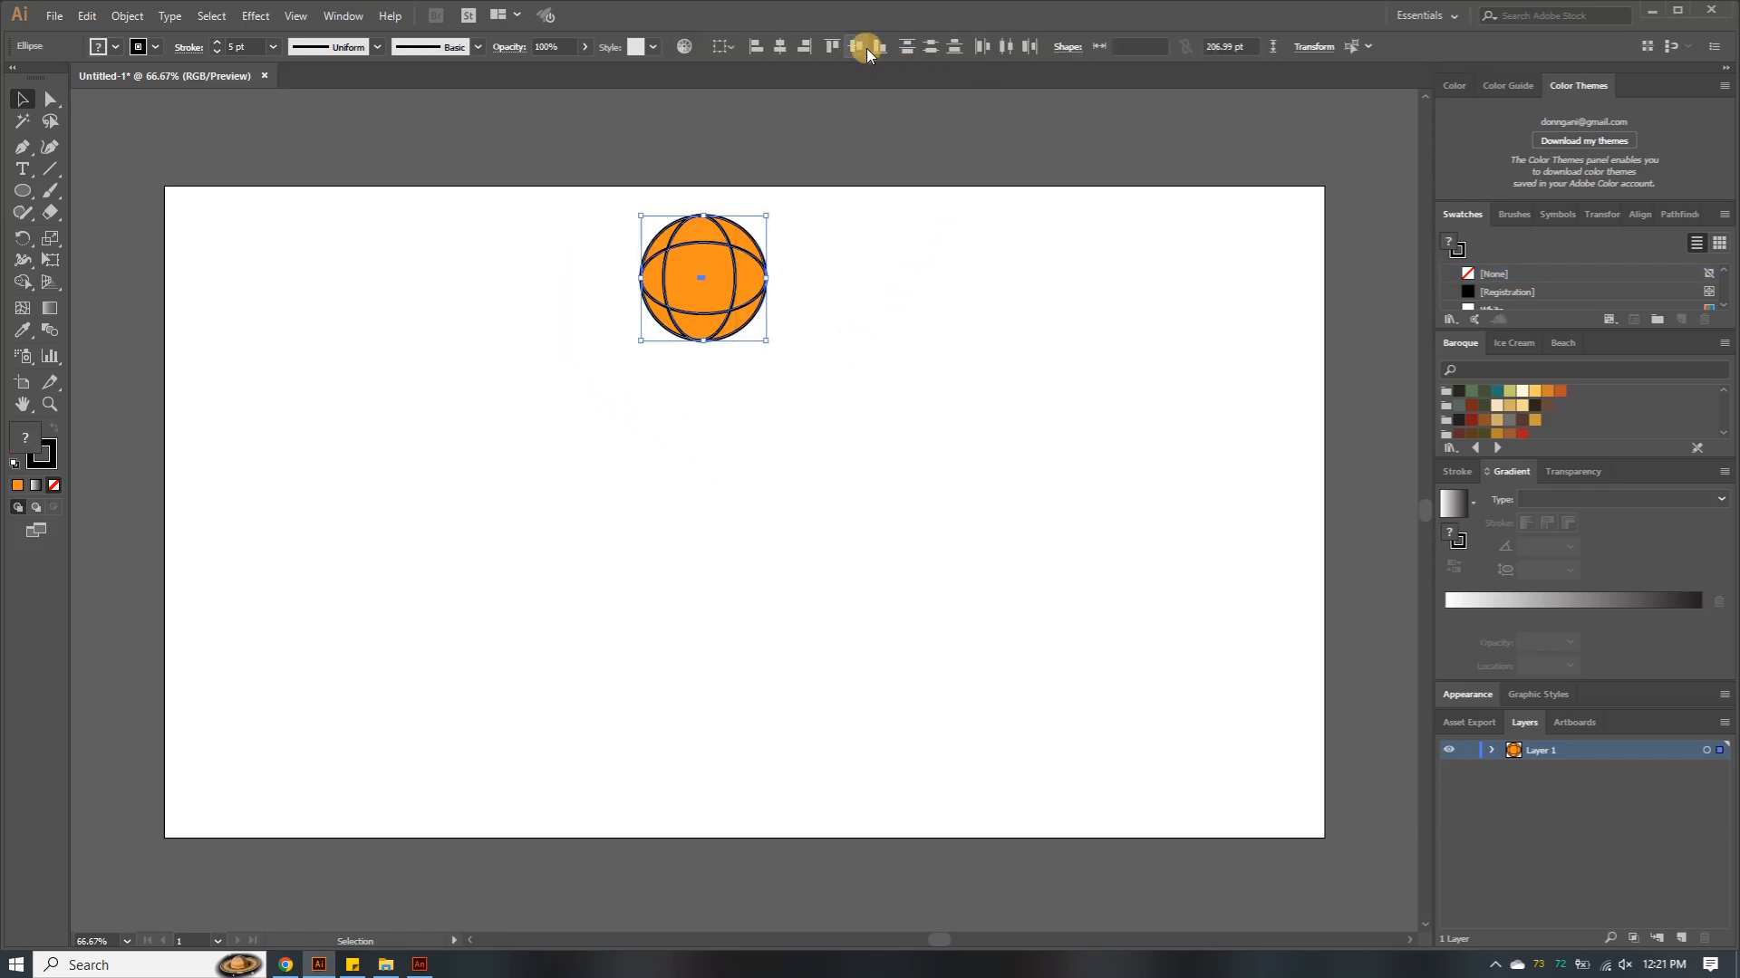
click(780, 47)
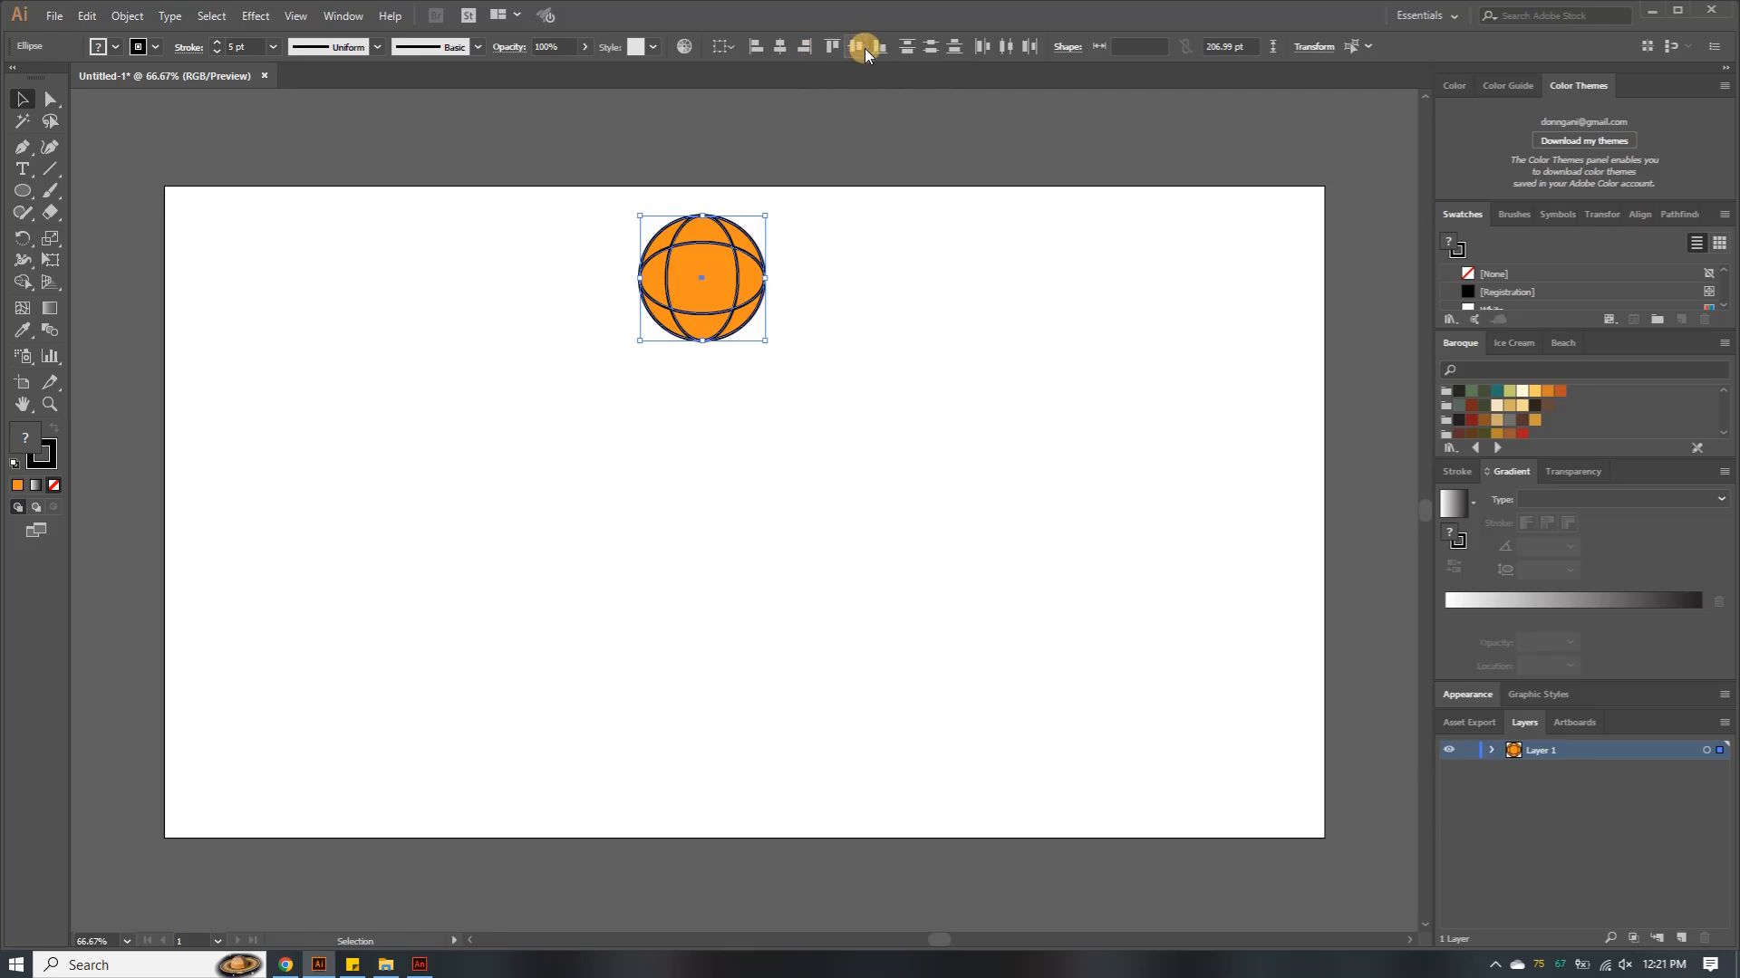
click(887, 275)
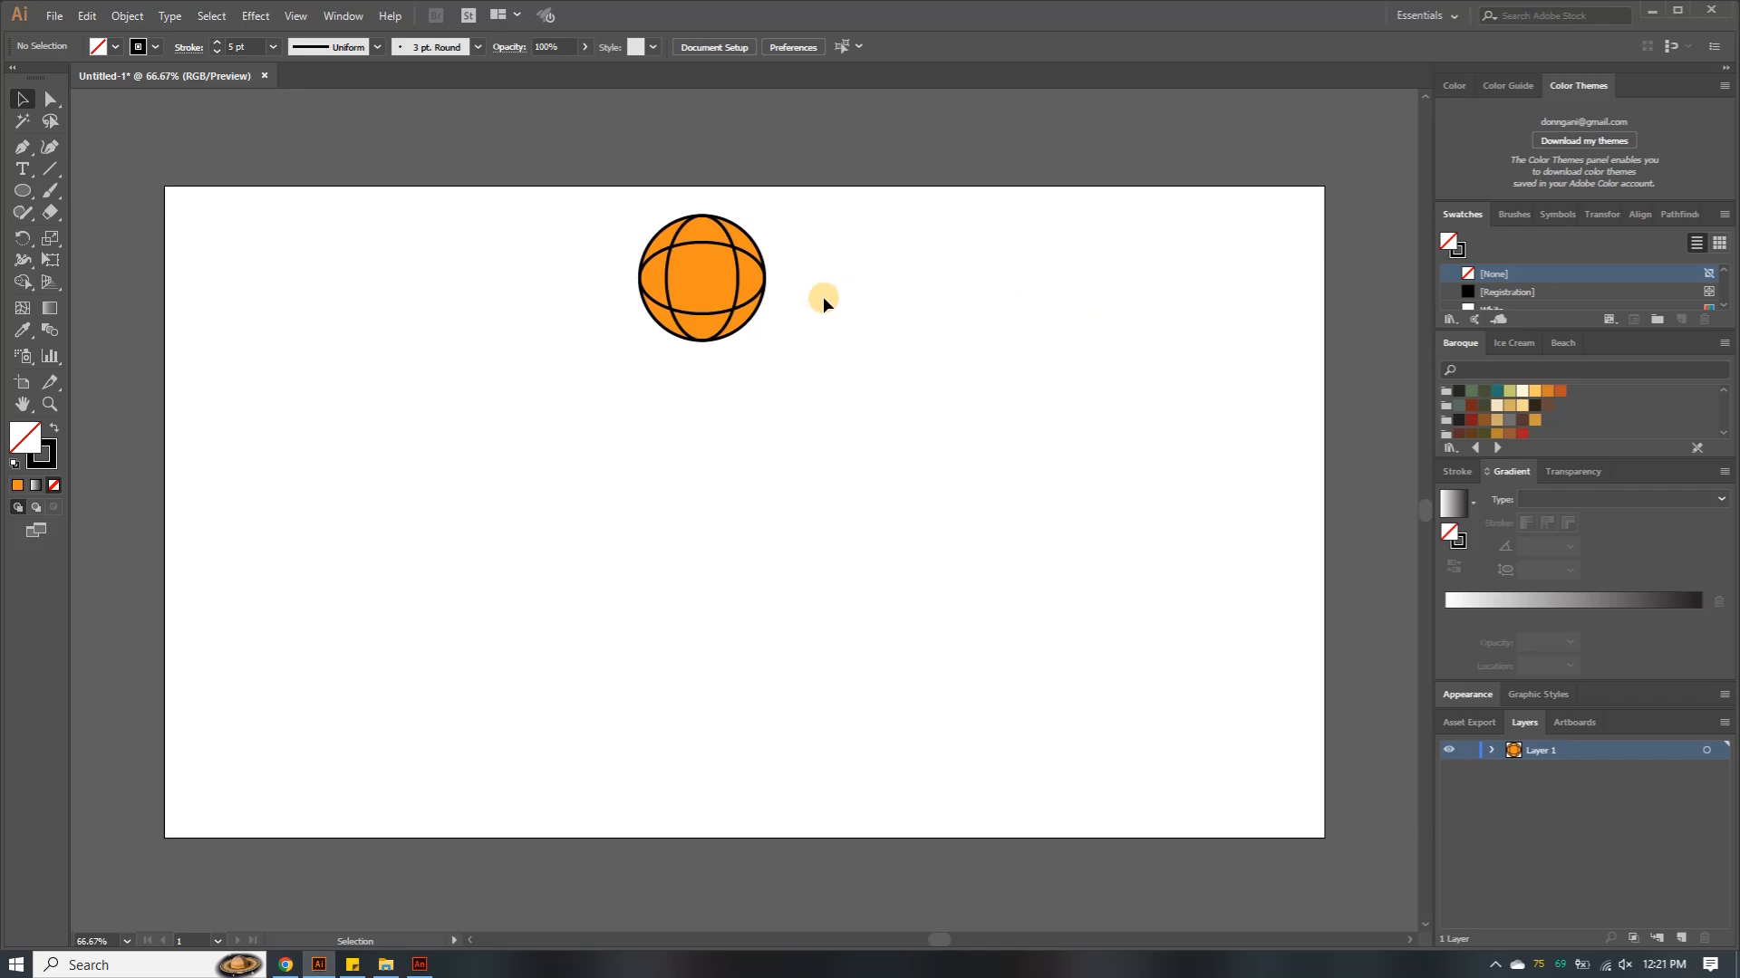
click(701, 279)
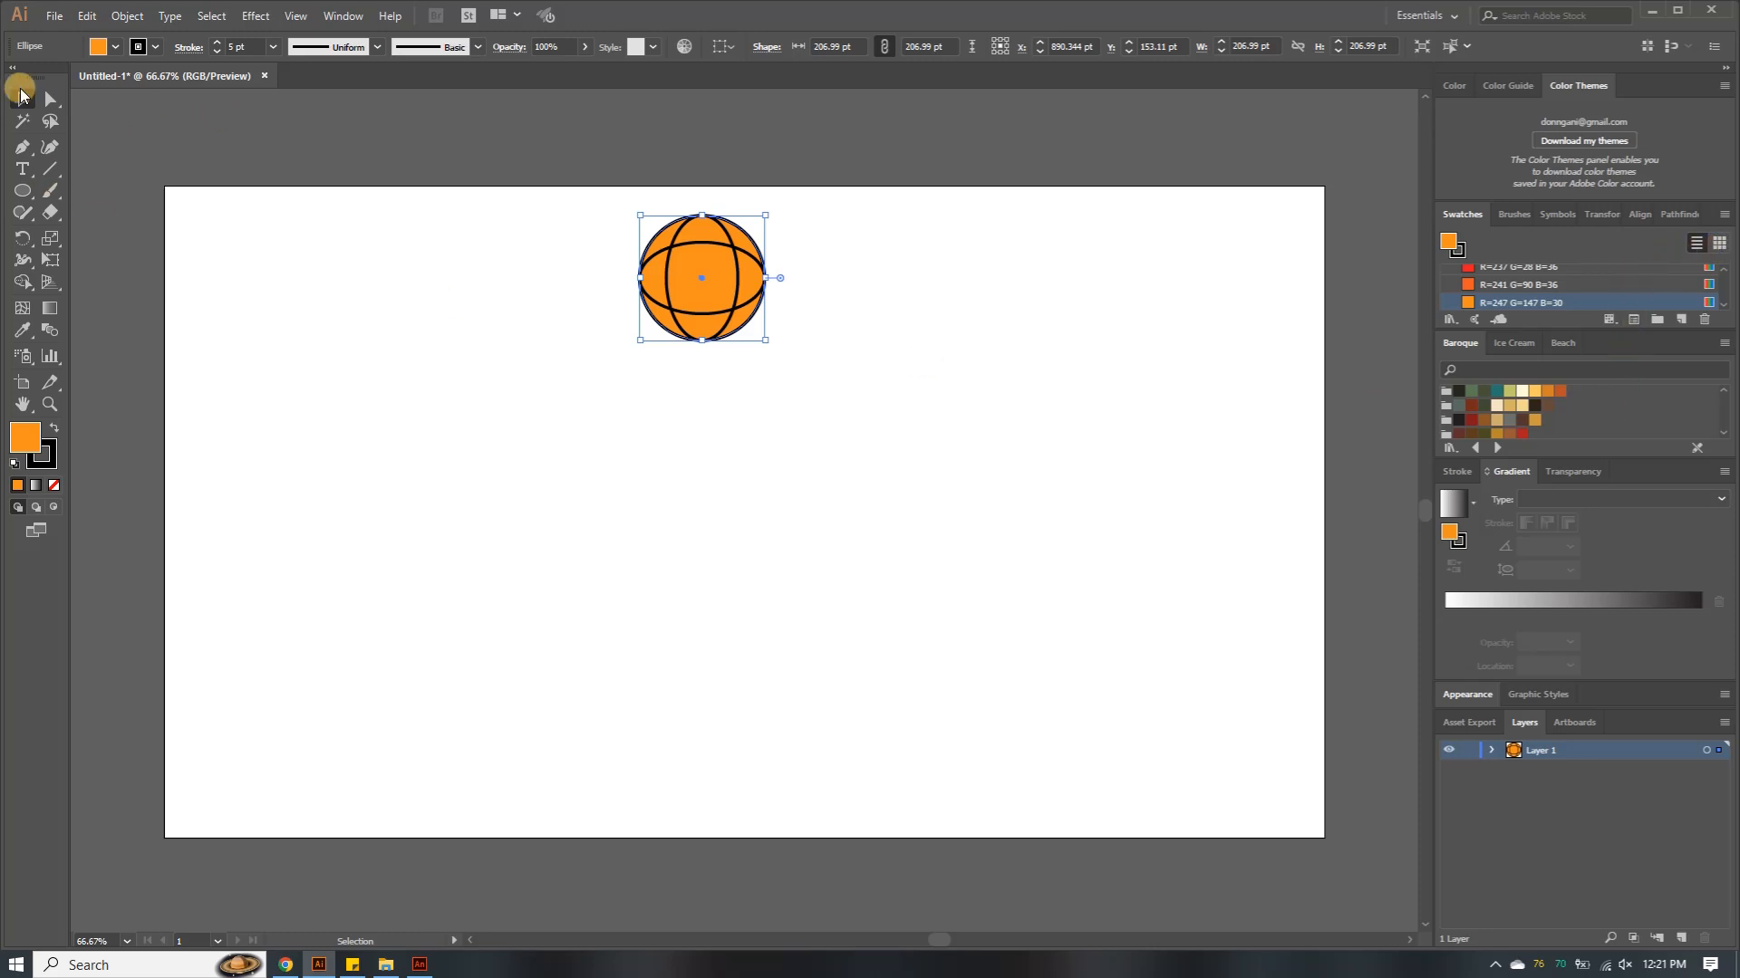
click(255, 16)
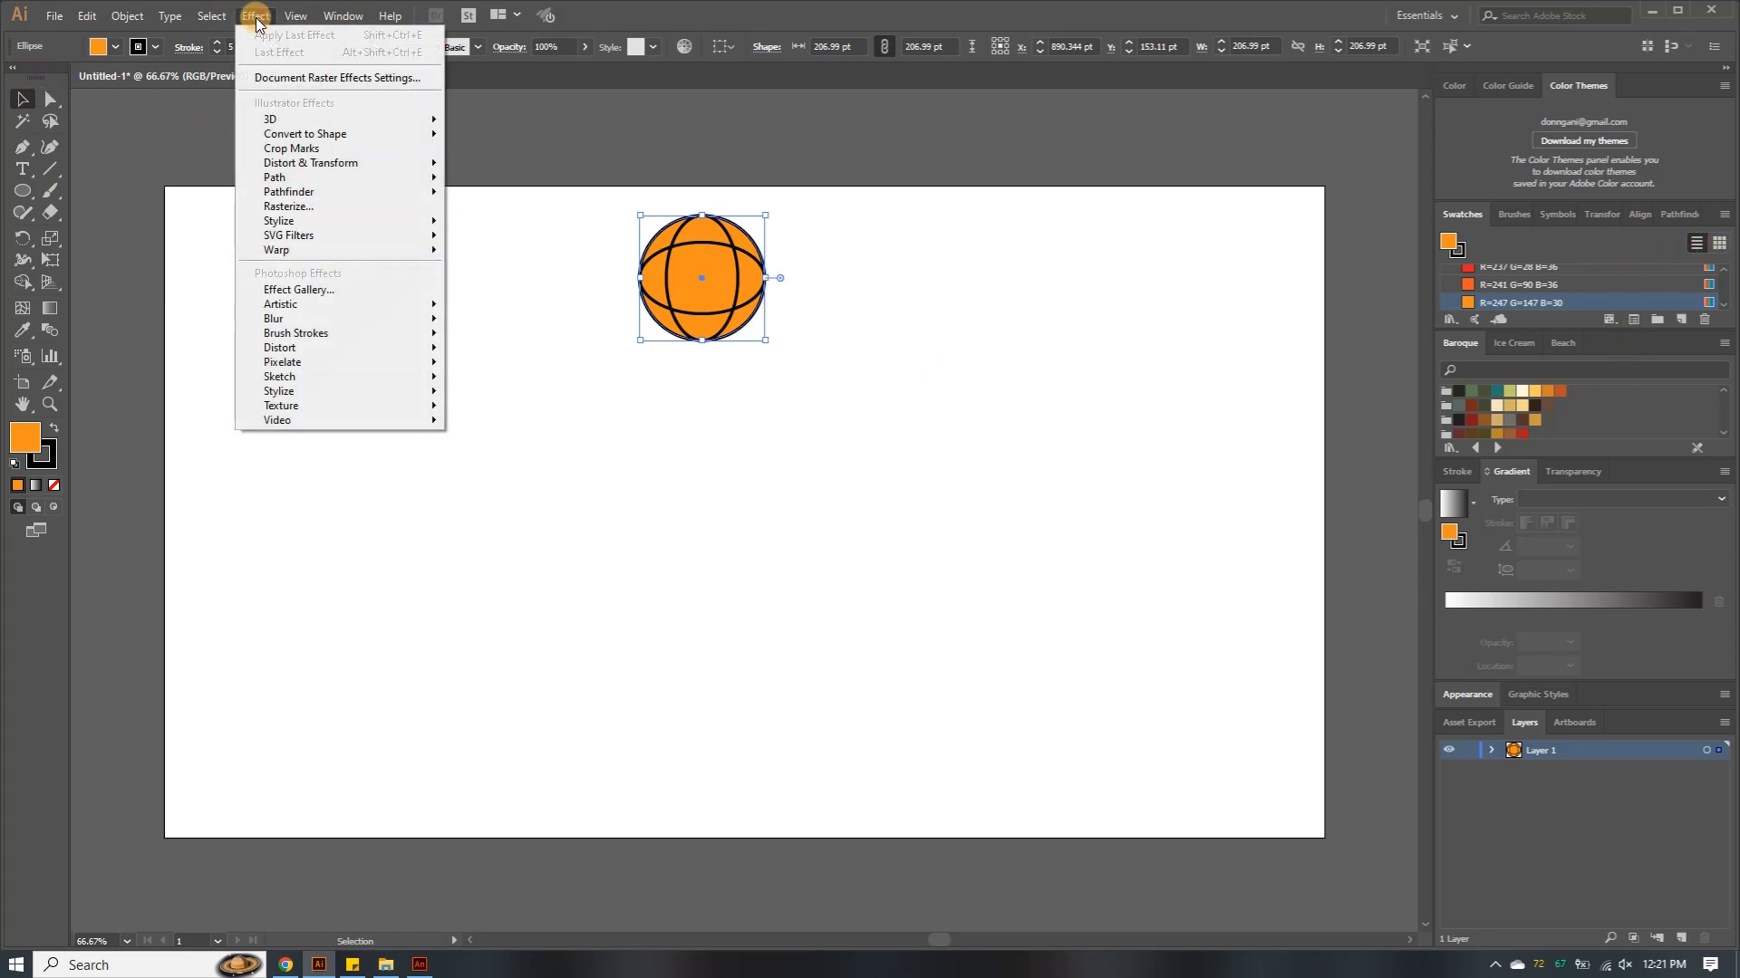
mouse_move(334, 362)
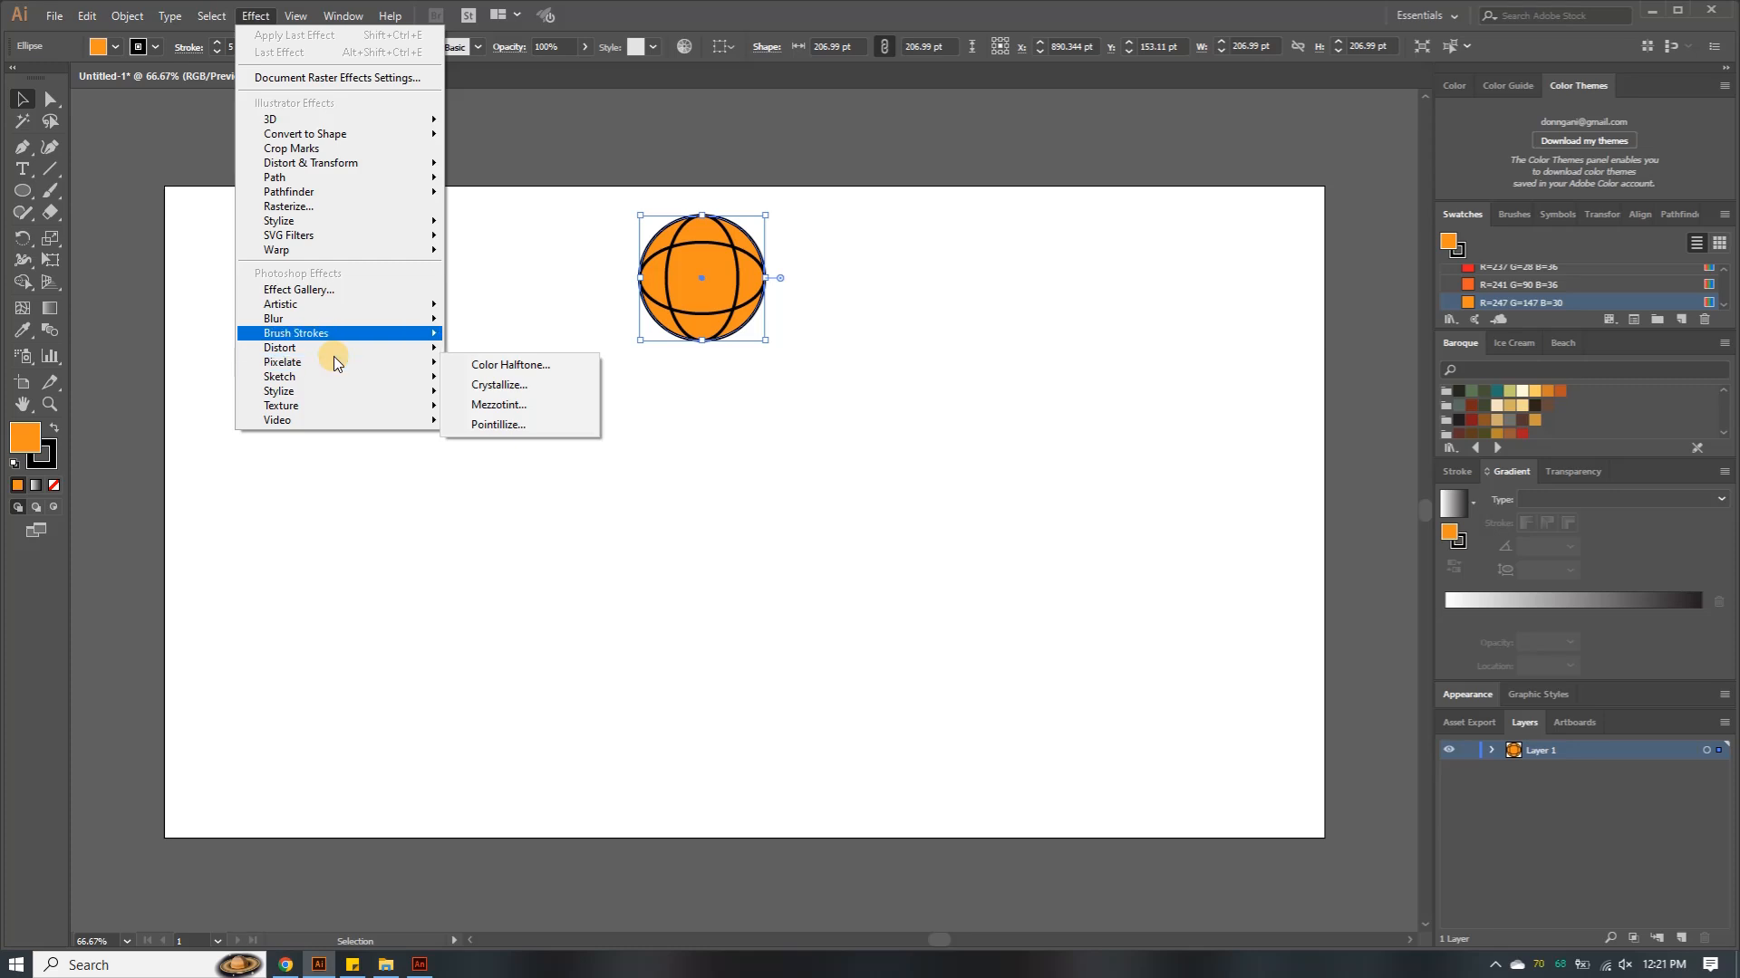
mouse_move(362, 306)
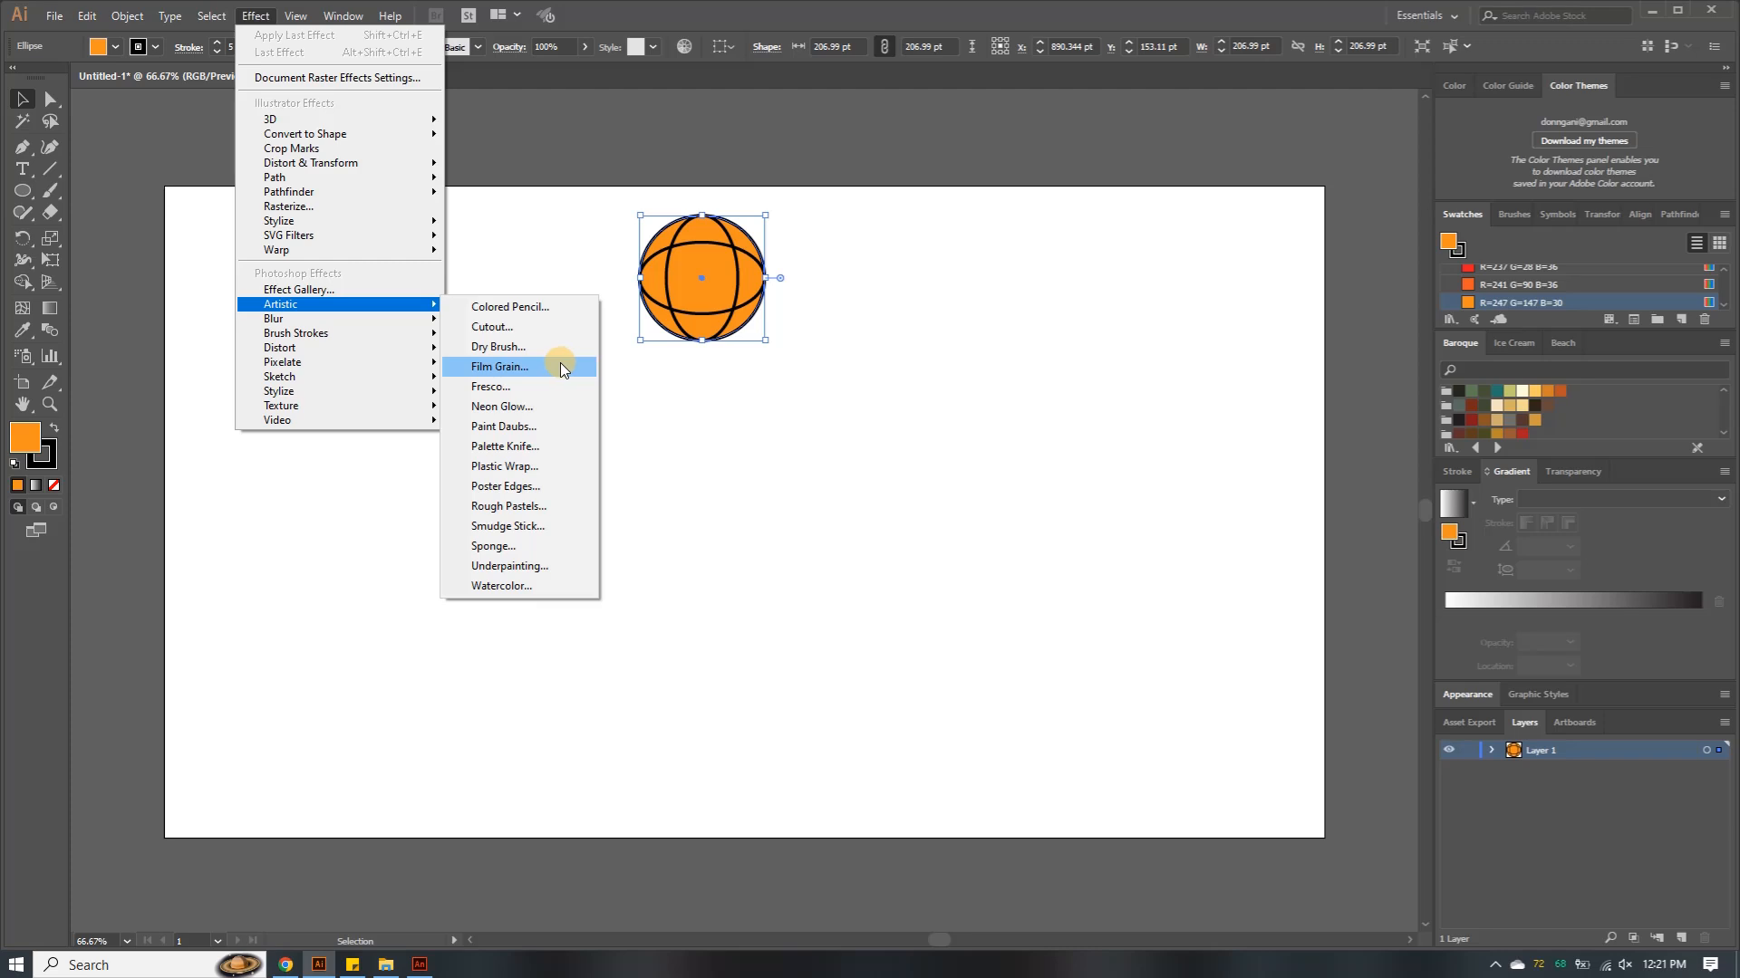
click(509, 546)
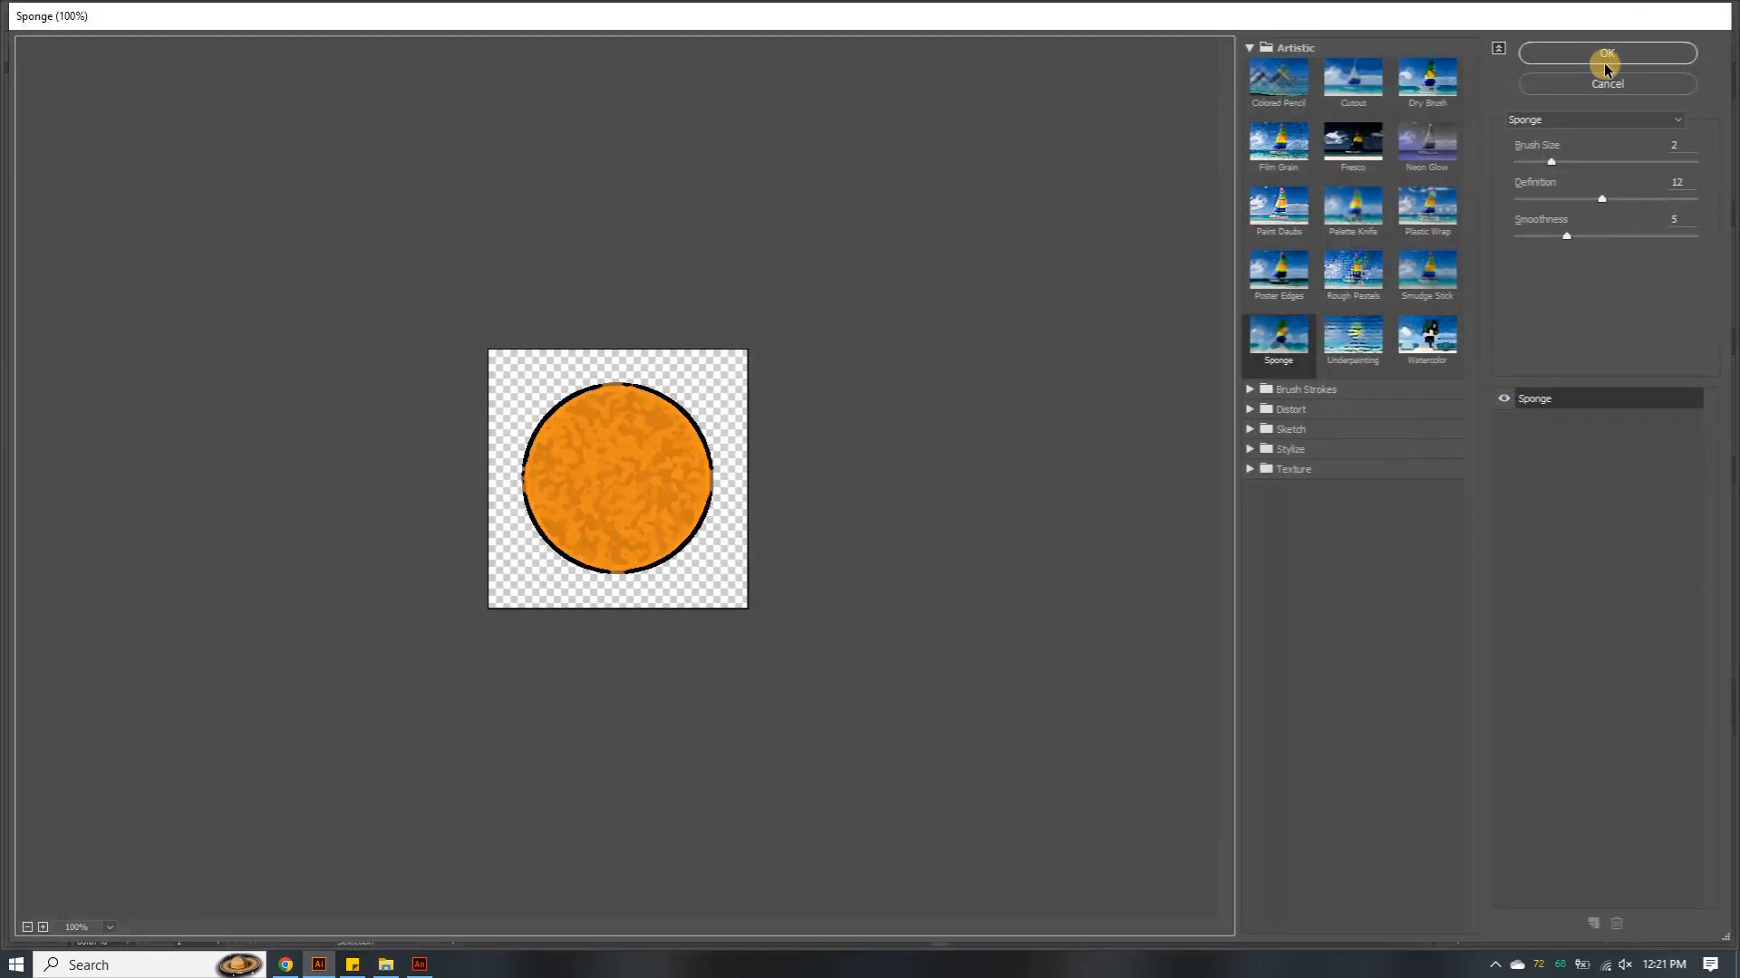
click(1246, 154)
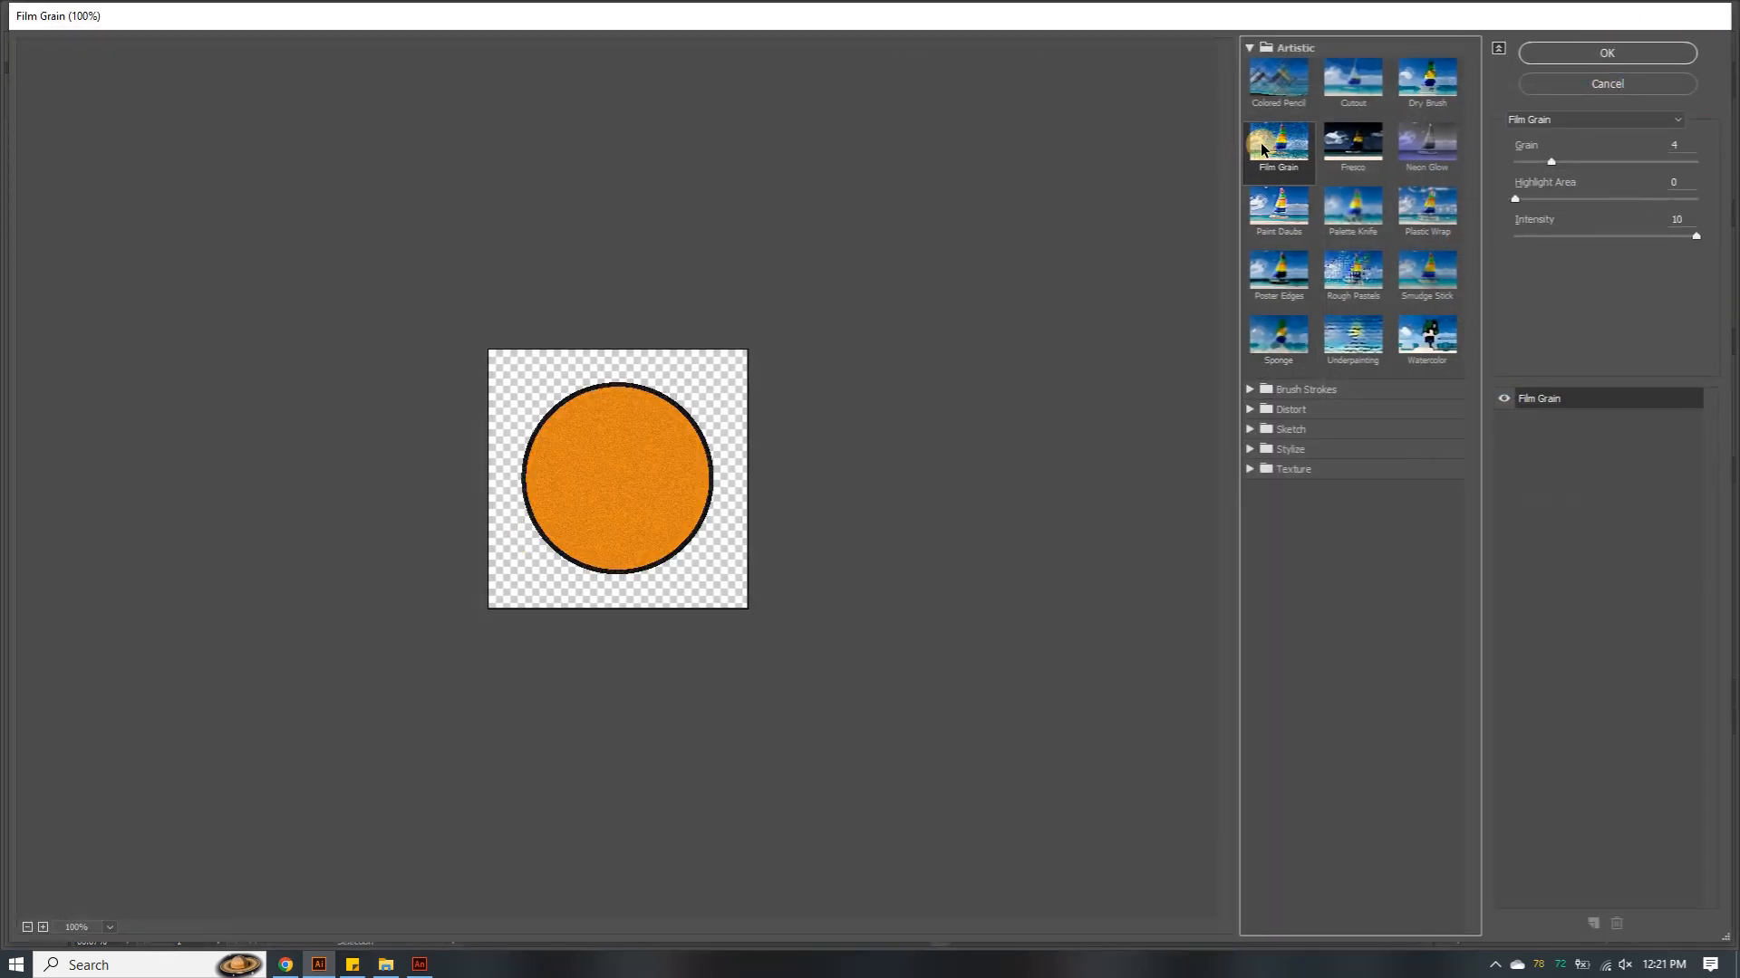
click(1355, 270)
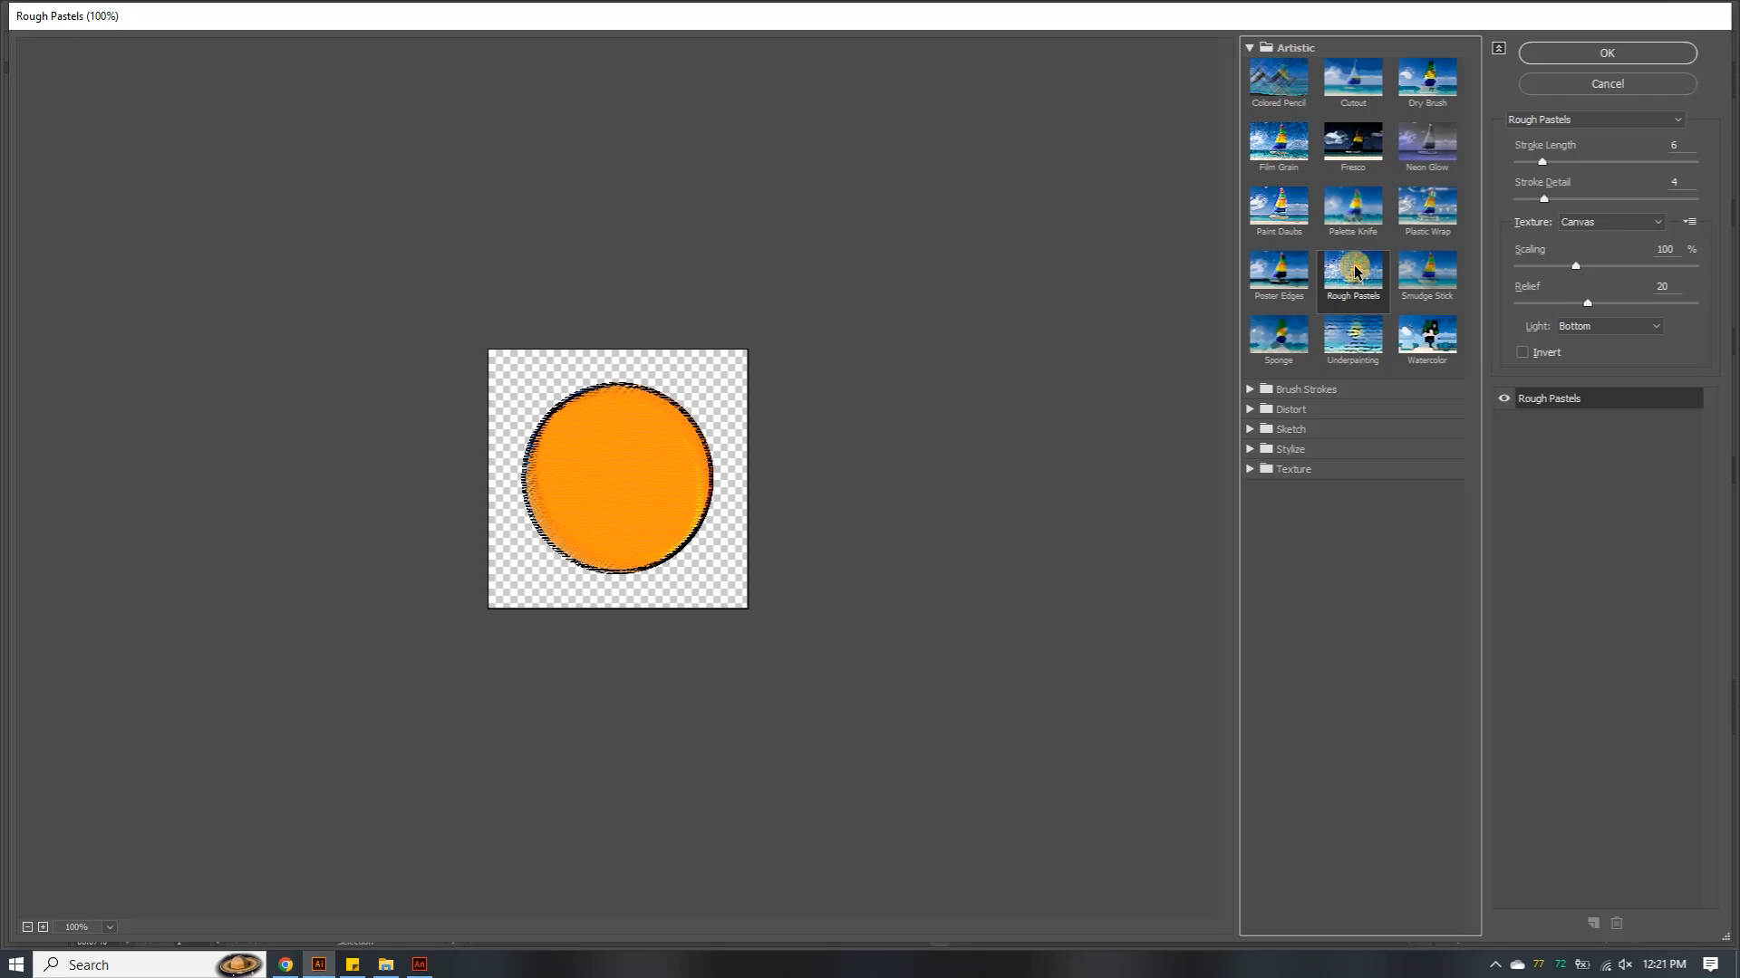
click(1427, 336)
click(1309, 76)
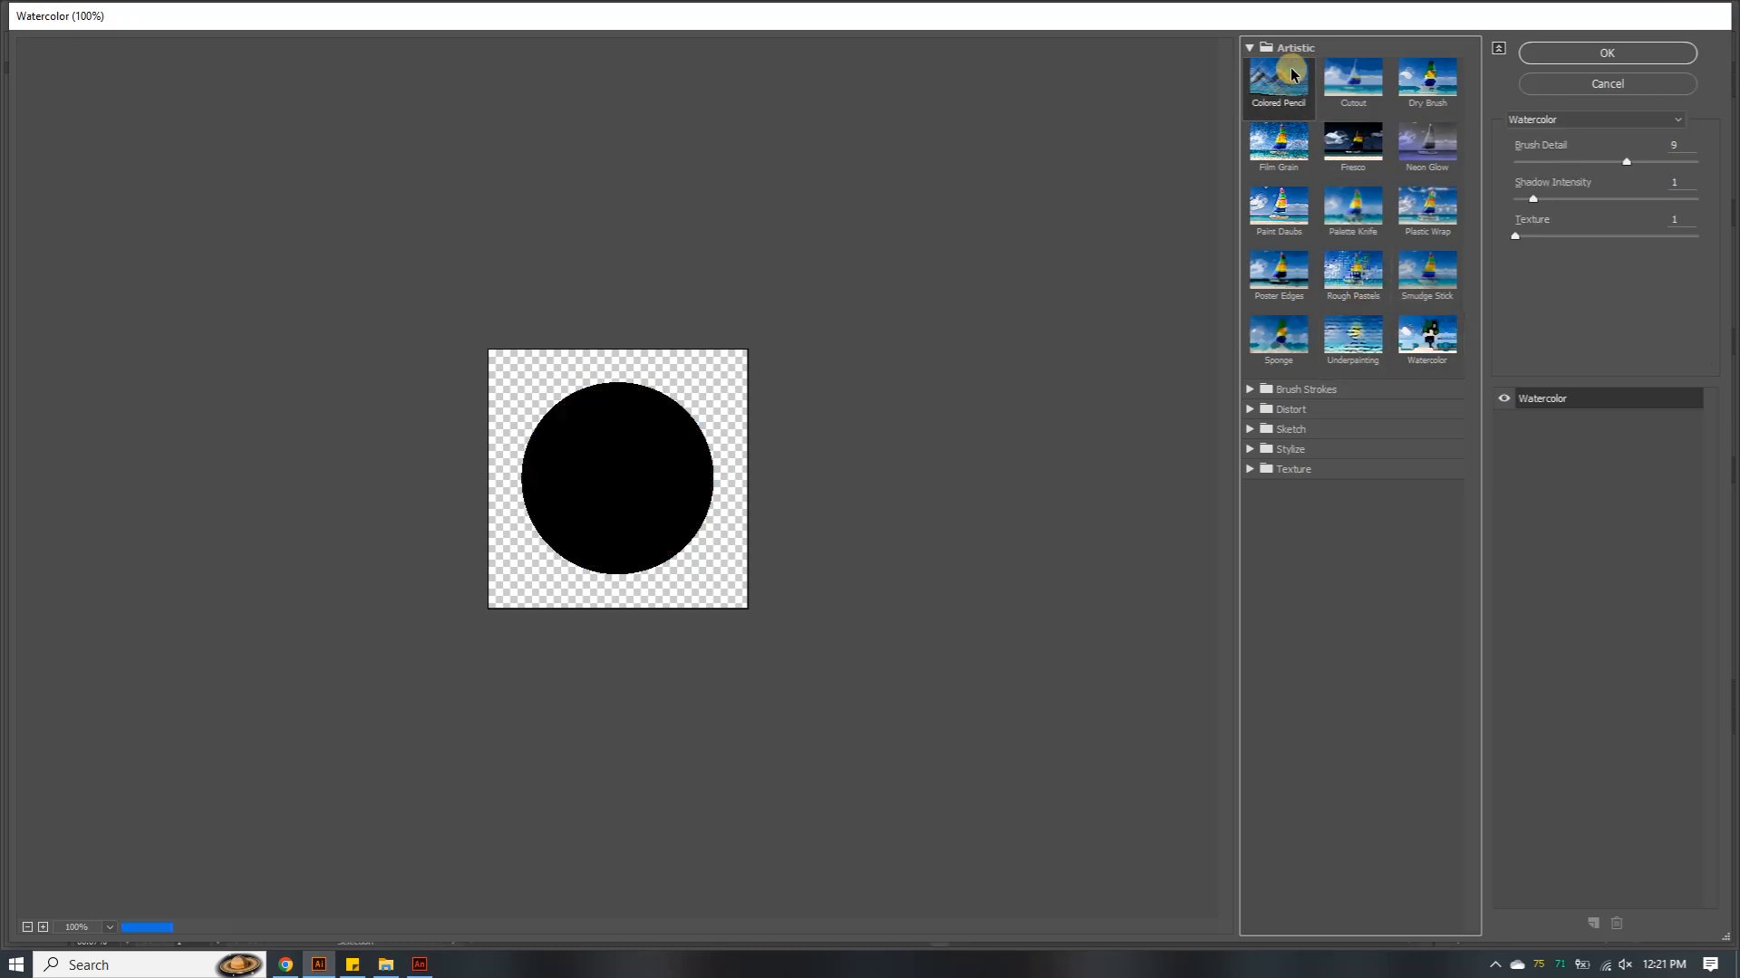
click(1370, 86)
click(1416, 81)
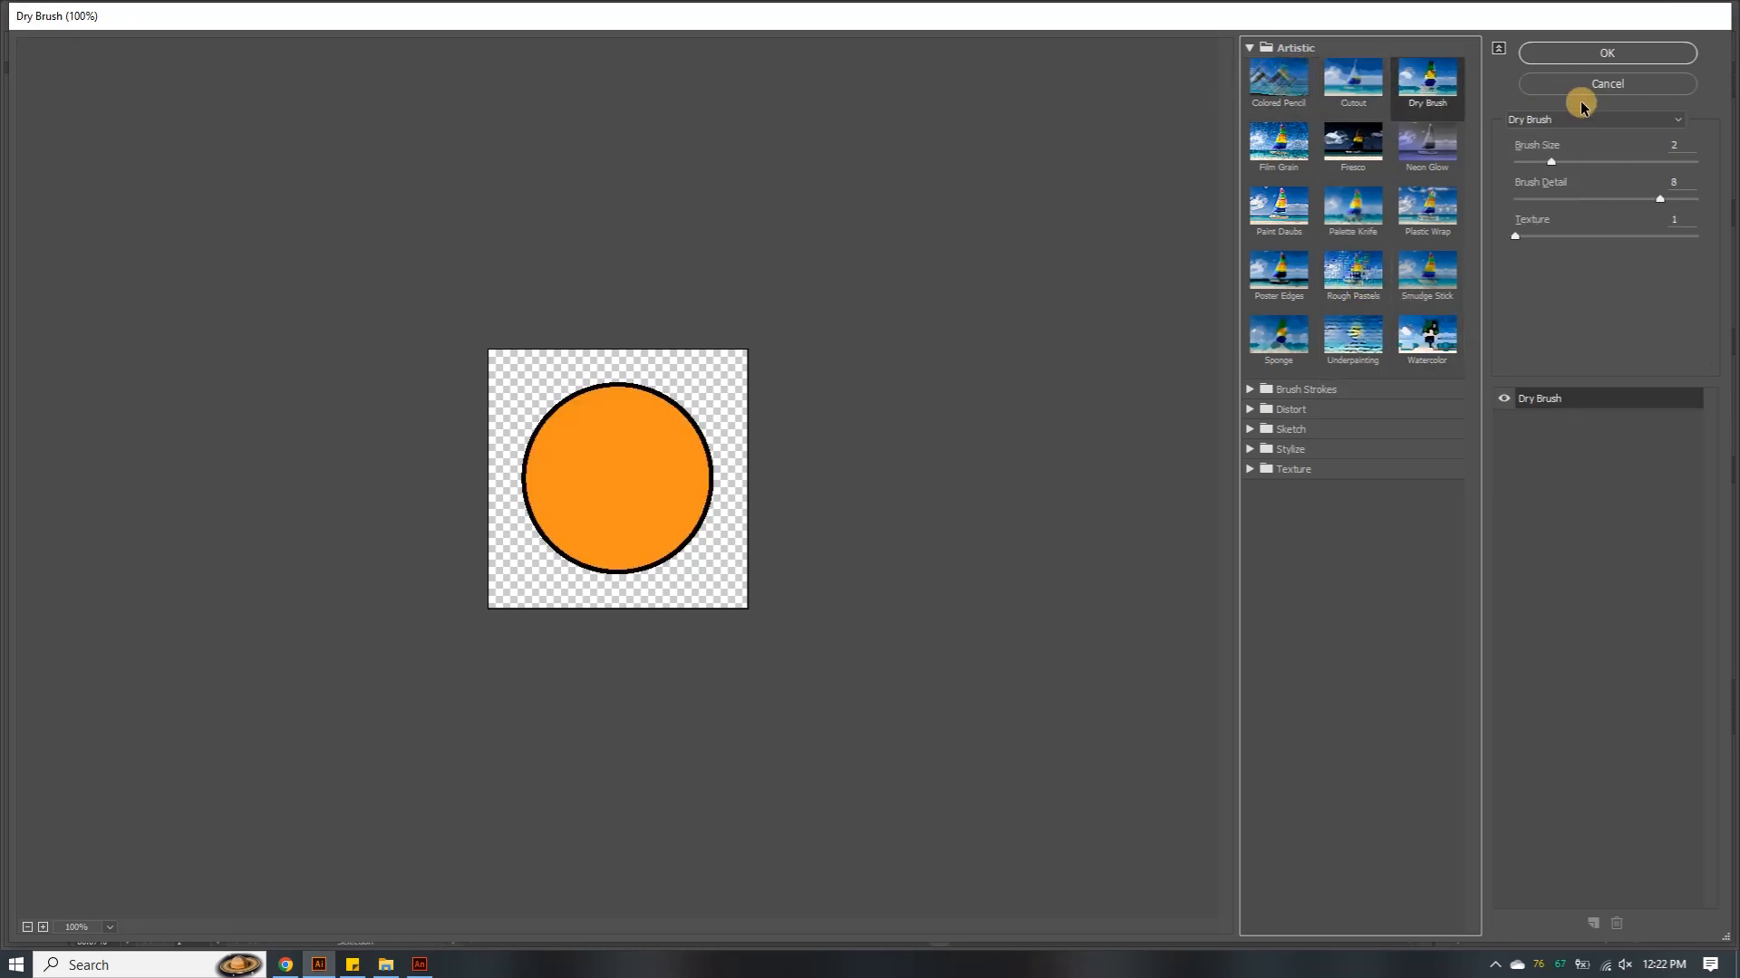
click(1602, 80)
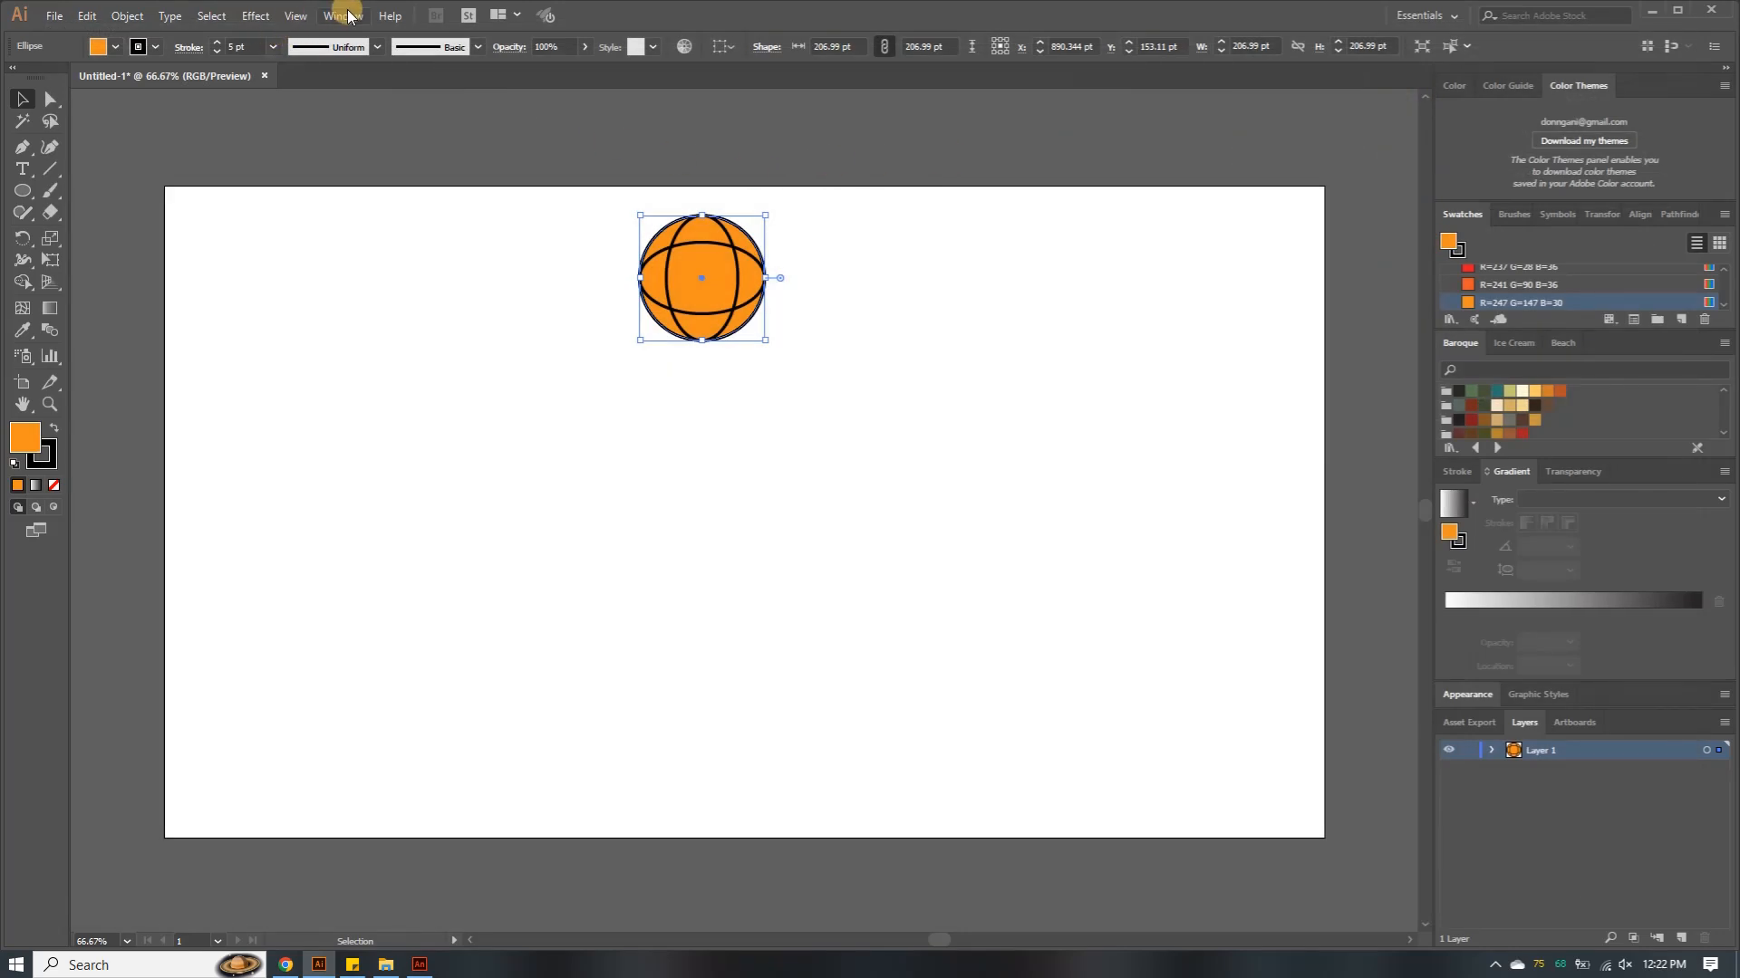
click(255, 15)
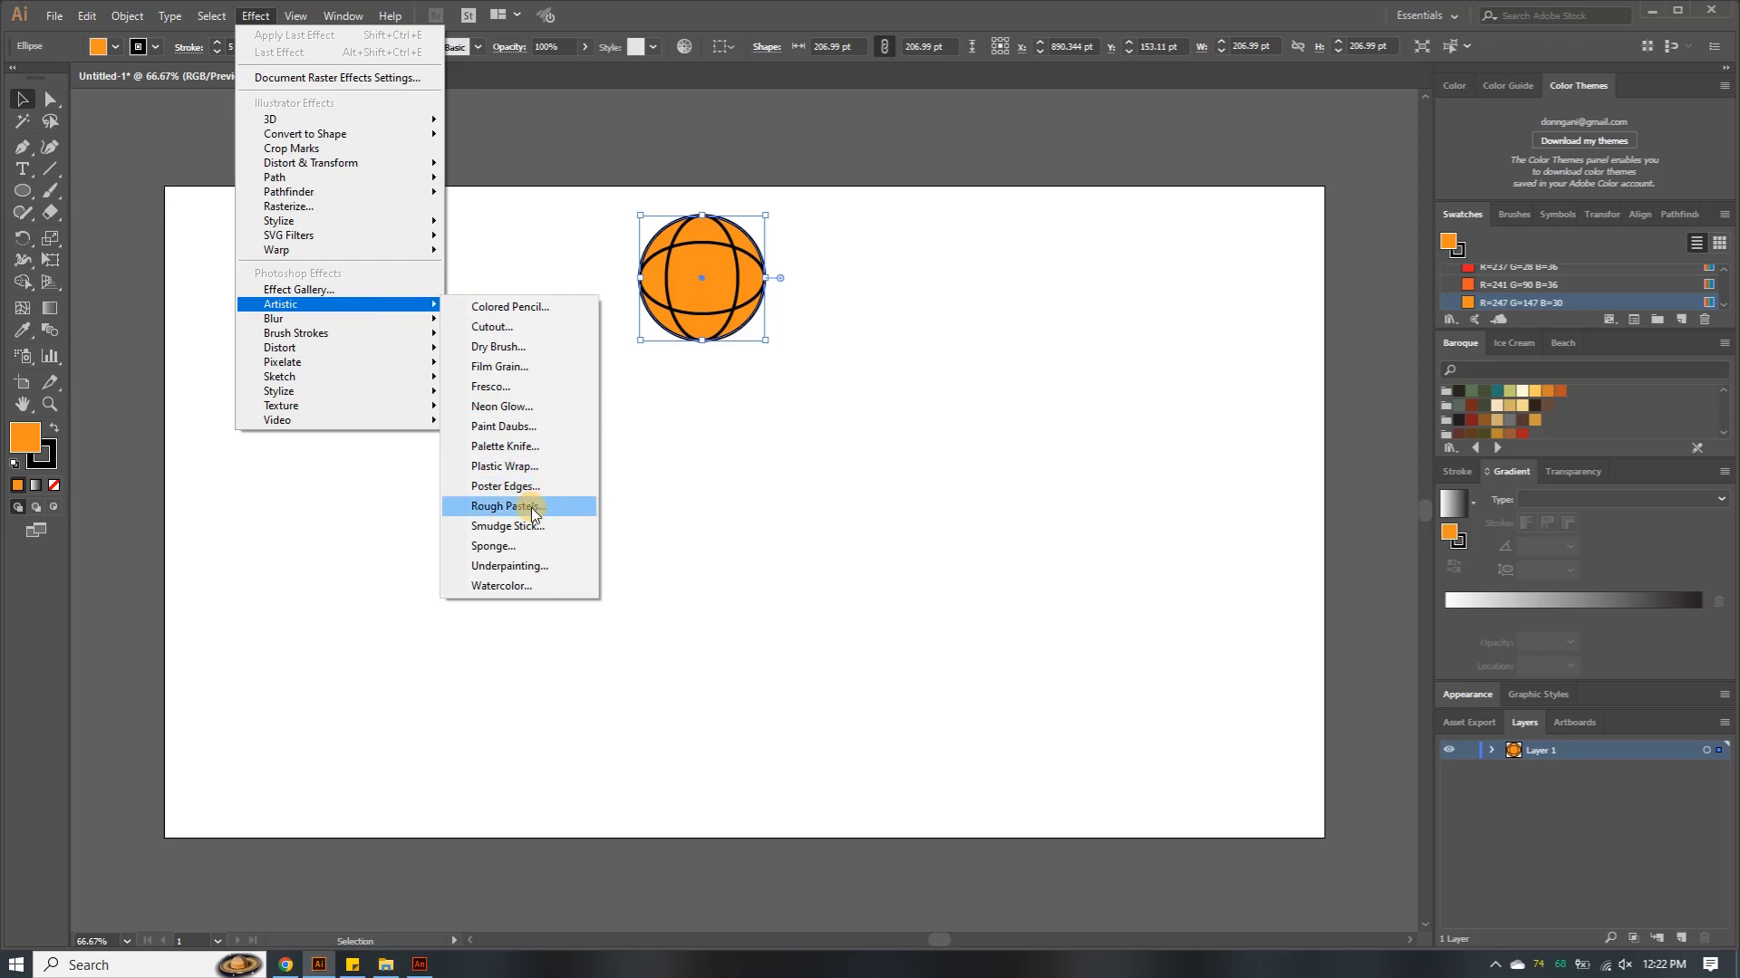
mouse_move(385, 338)
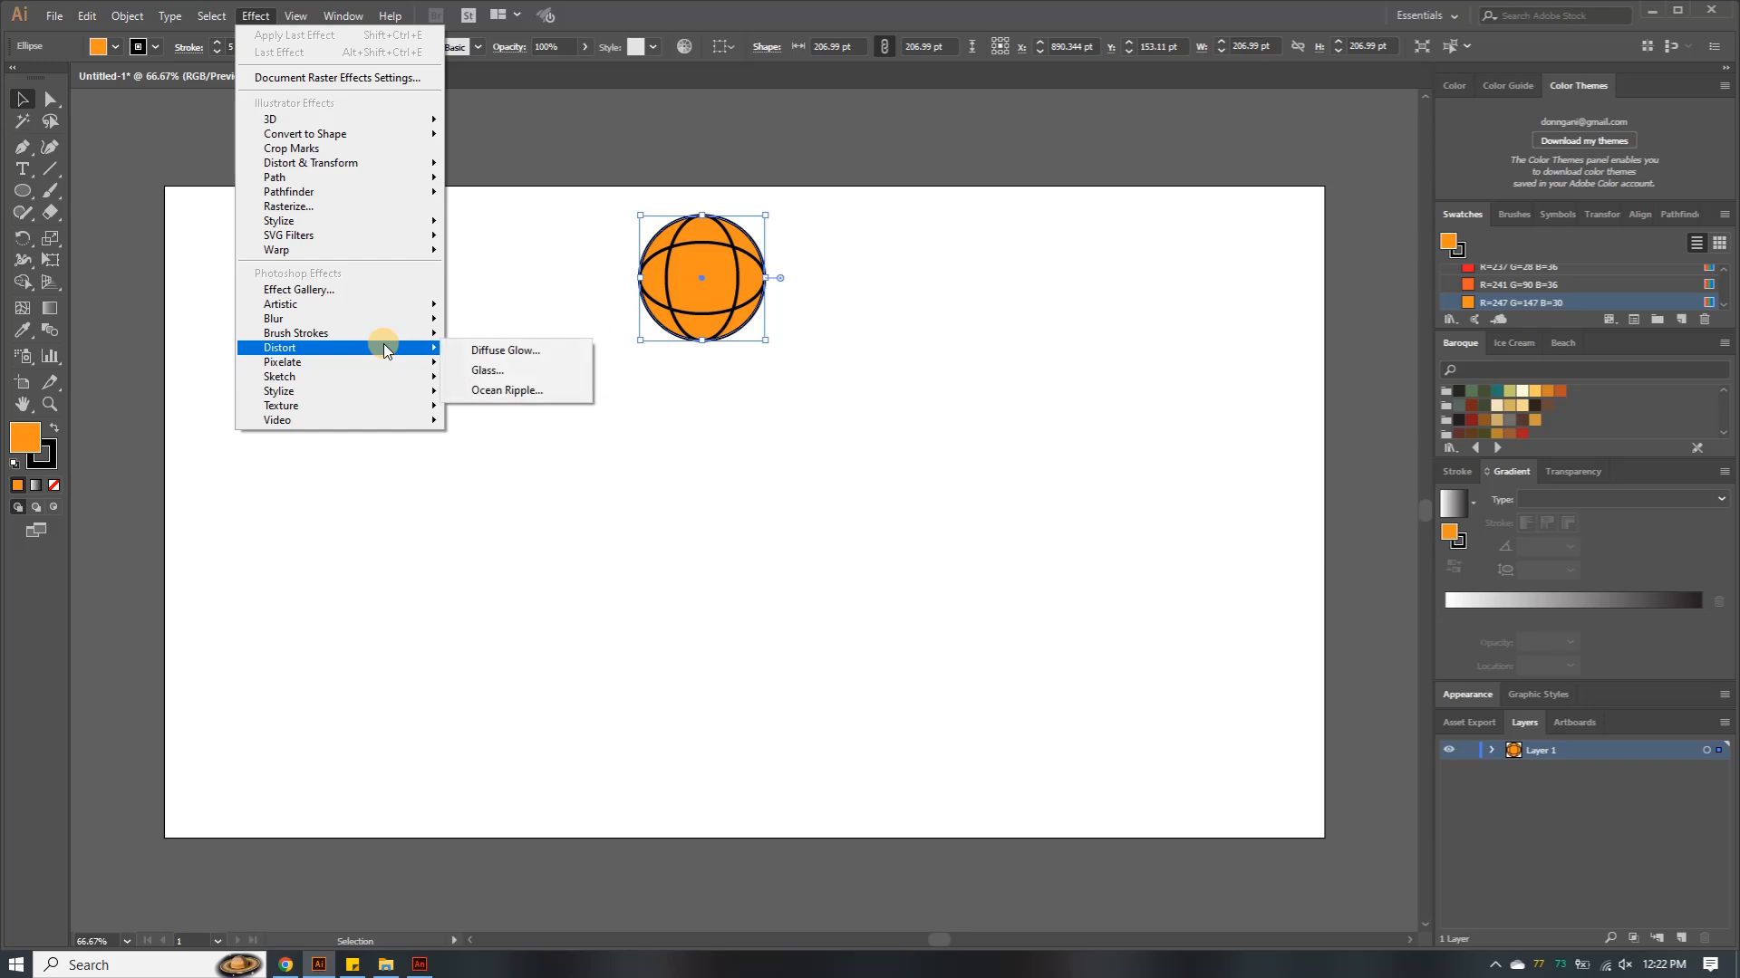
click(522, 355)
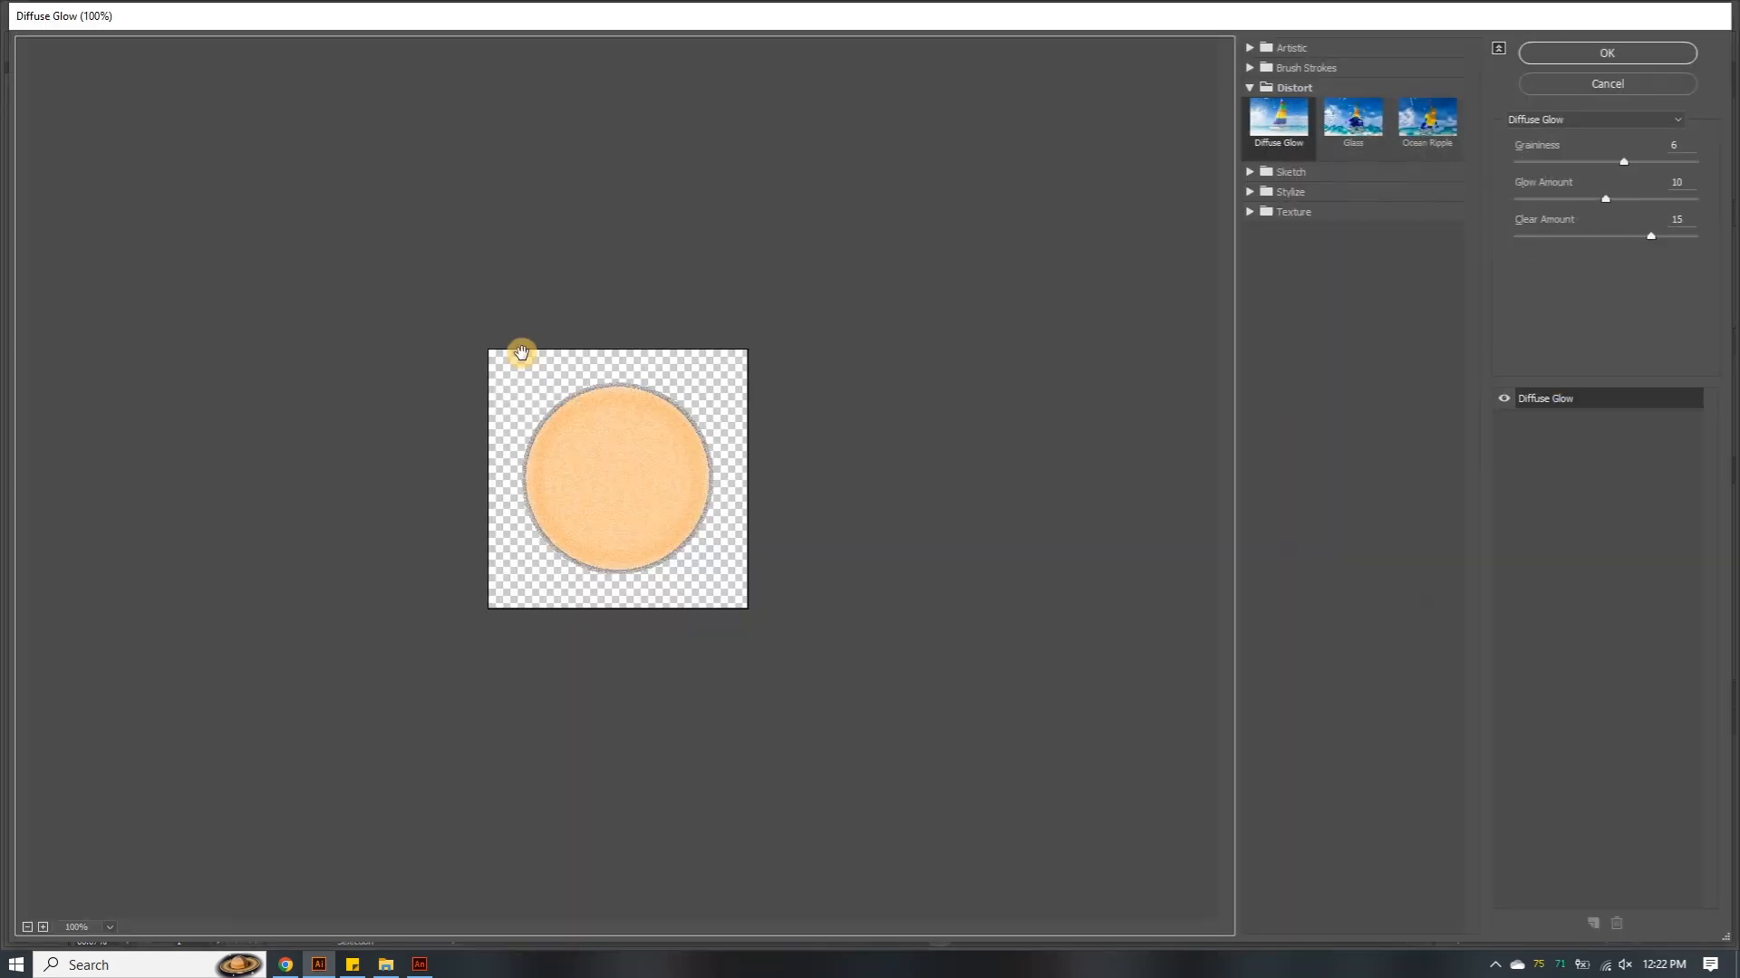
click(1601, 83)
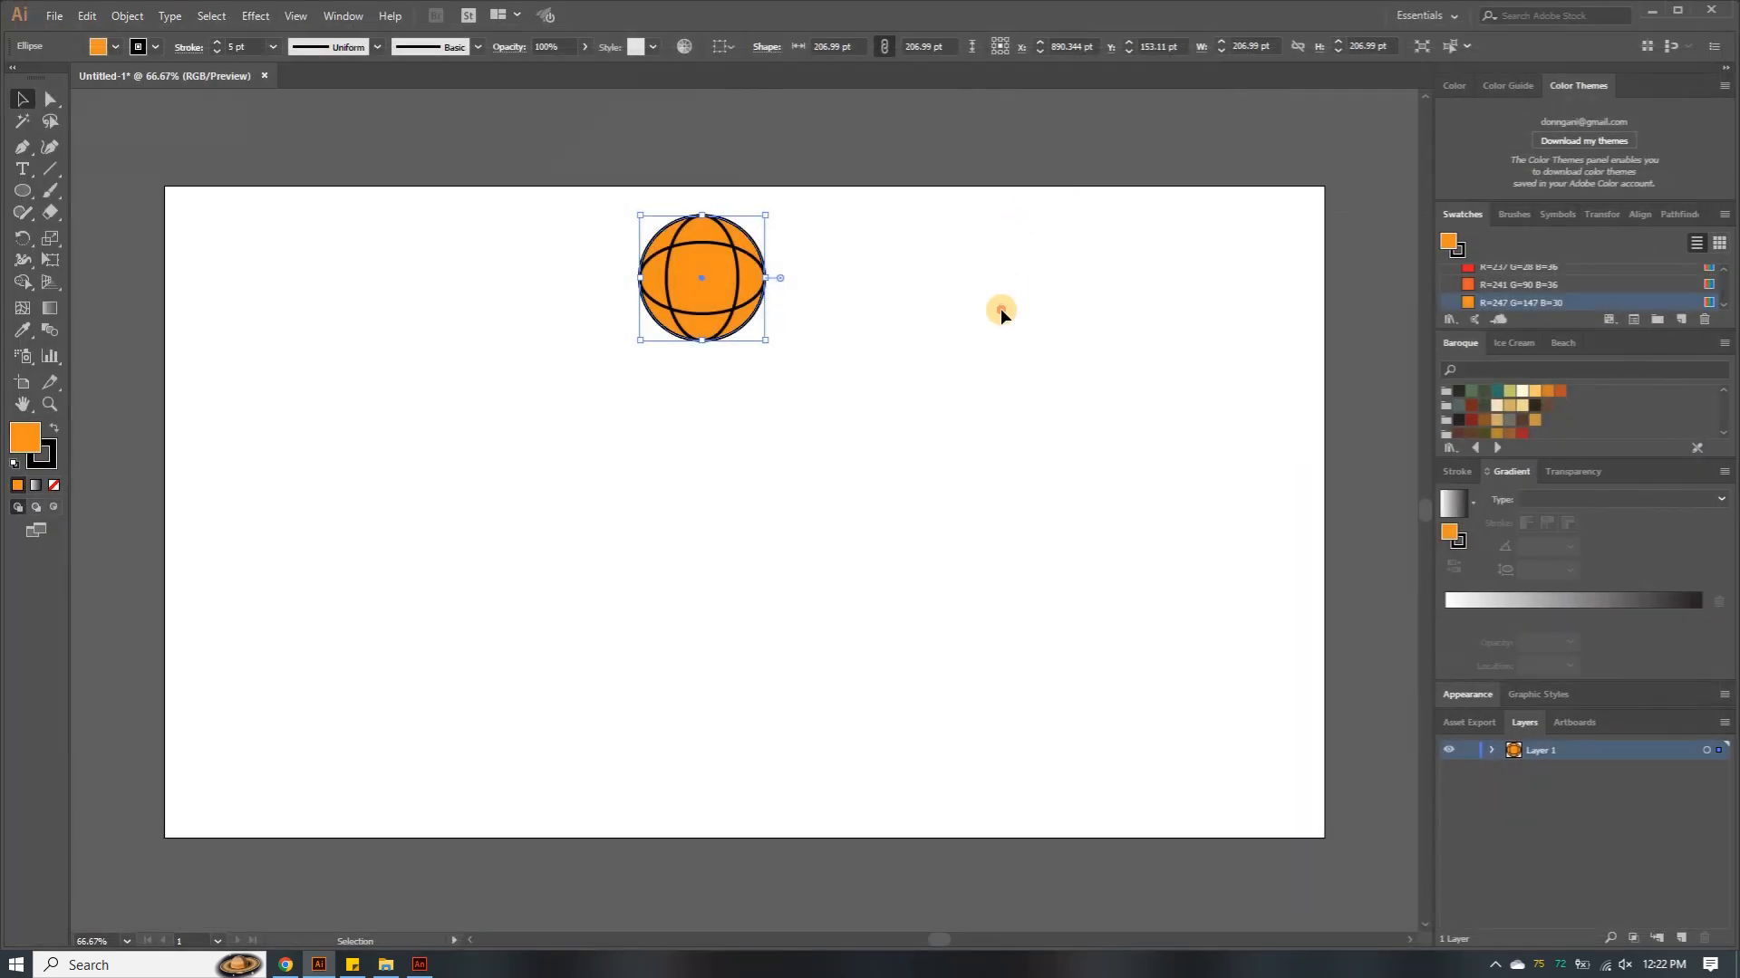
click(1000, 309)
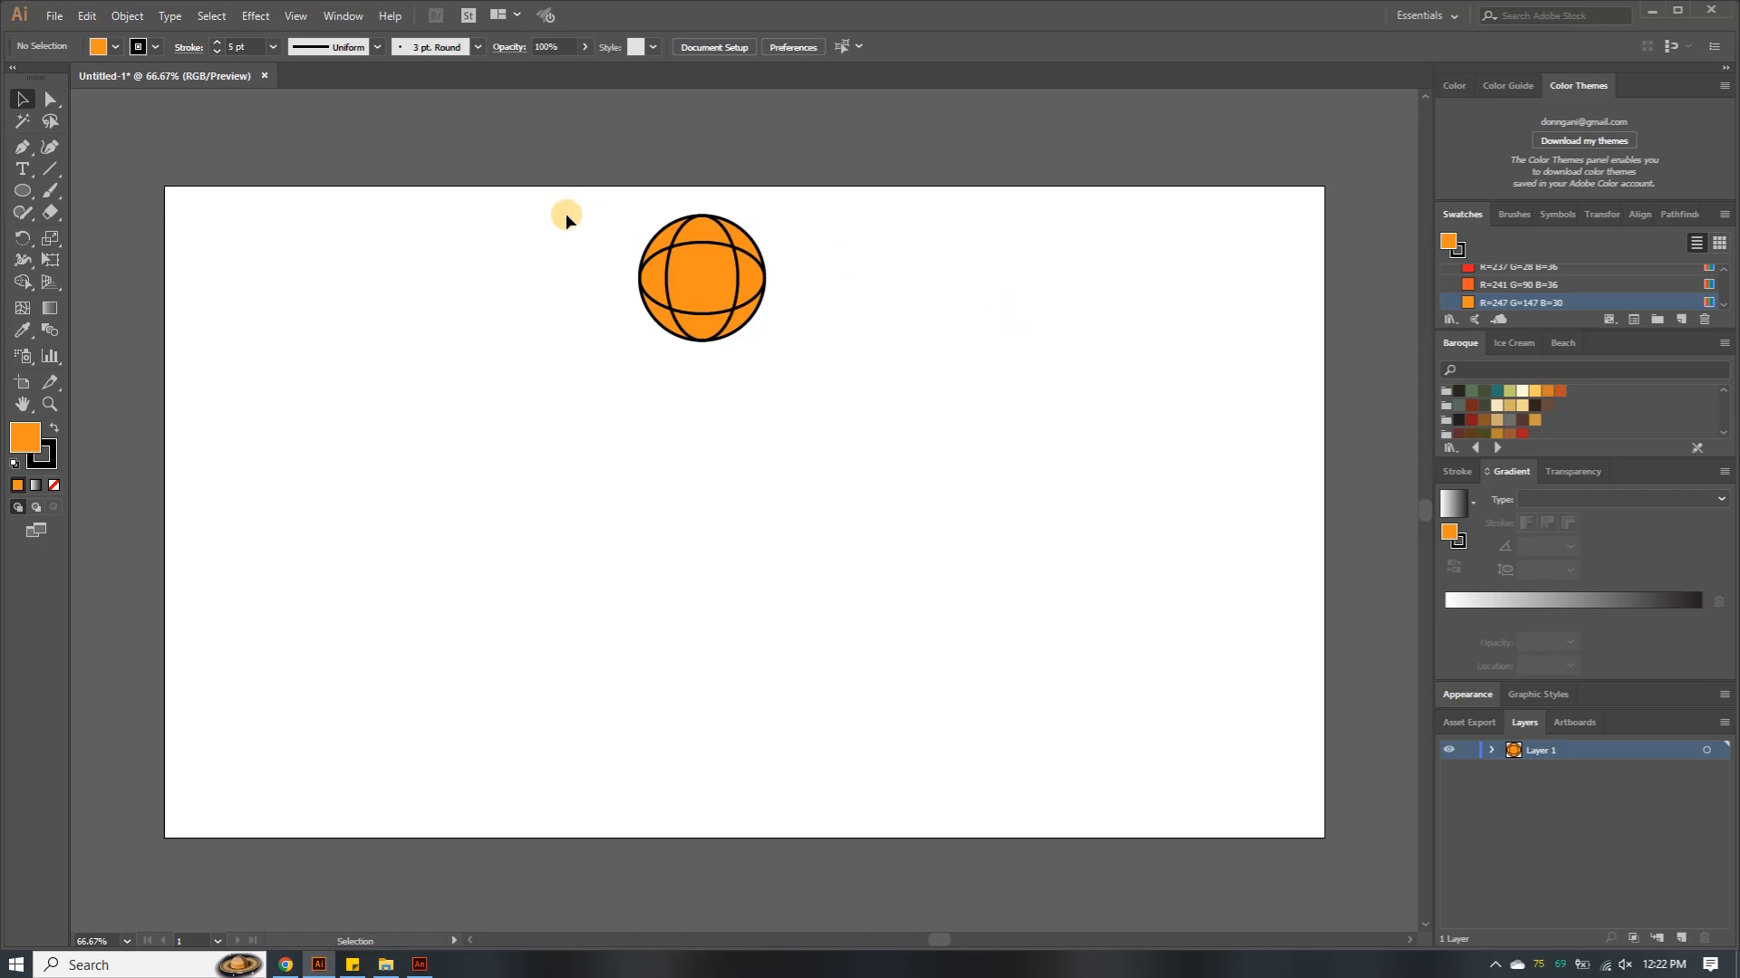
Group the circle and both ellipses into a single ball object
drag(542, 212, 853, 359)
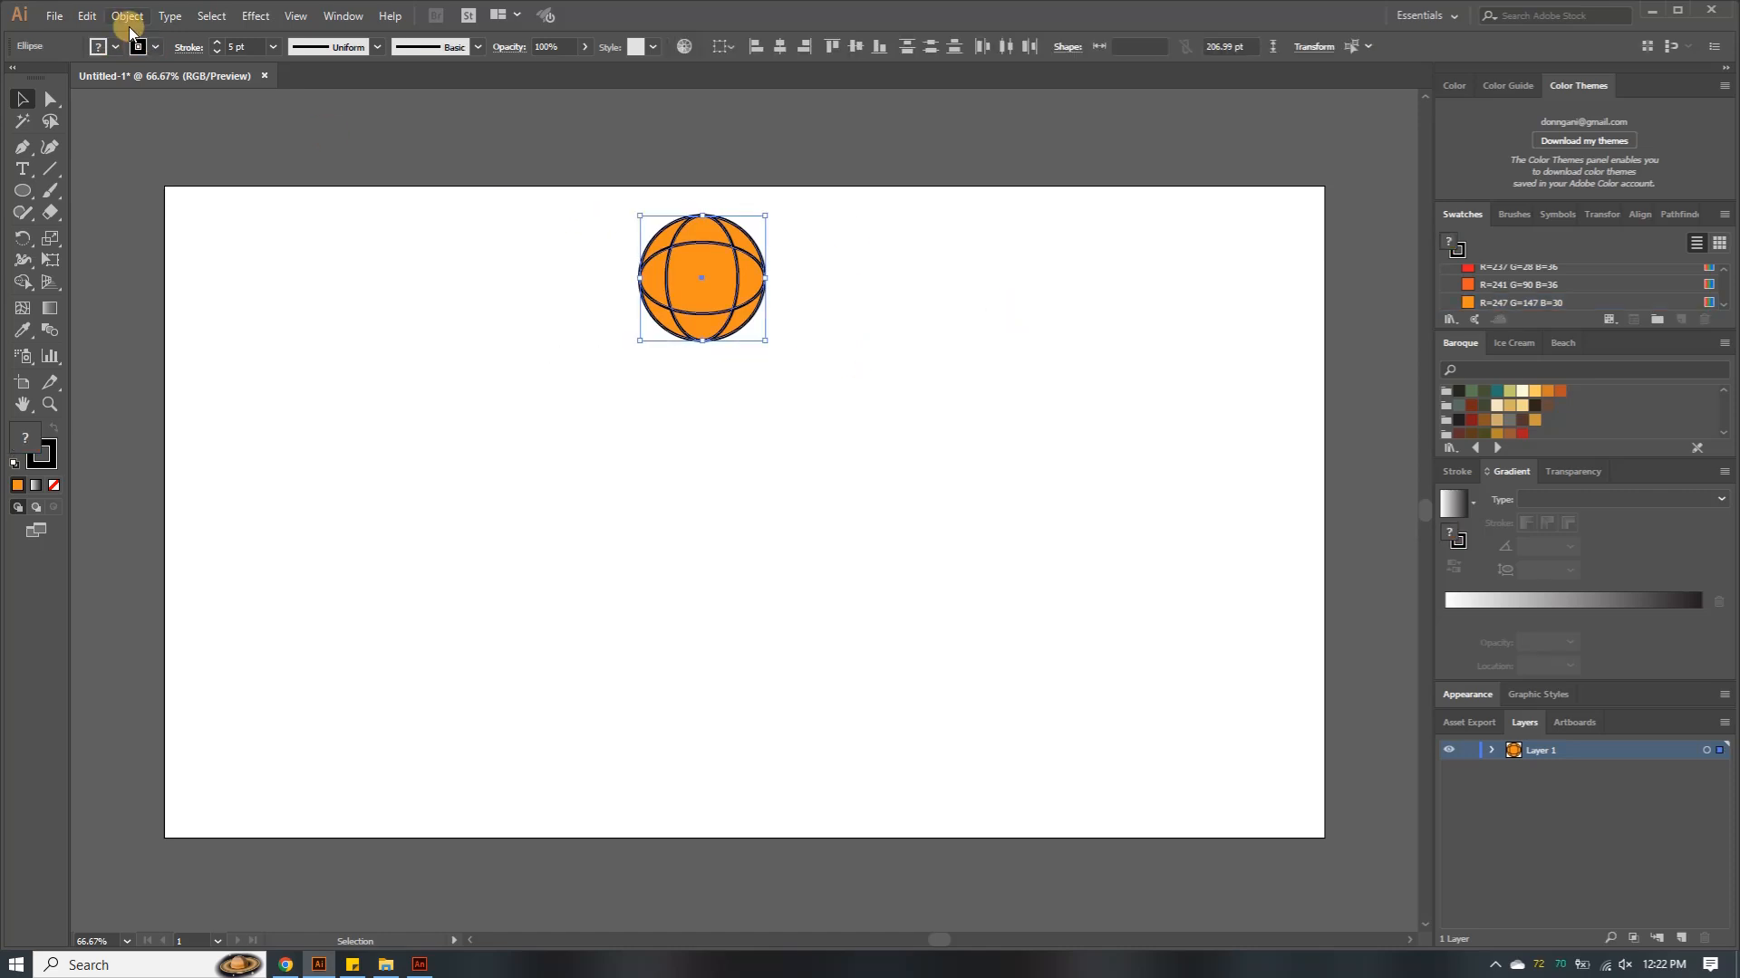
click(130, 17)
click(178, 78)
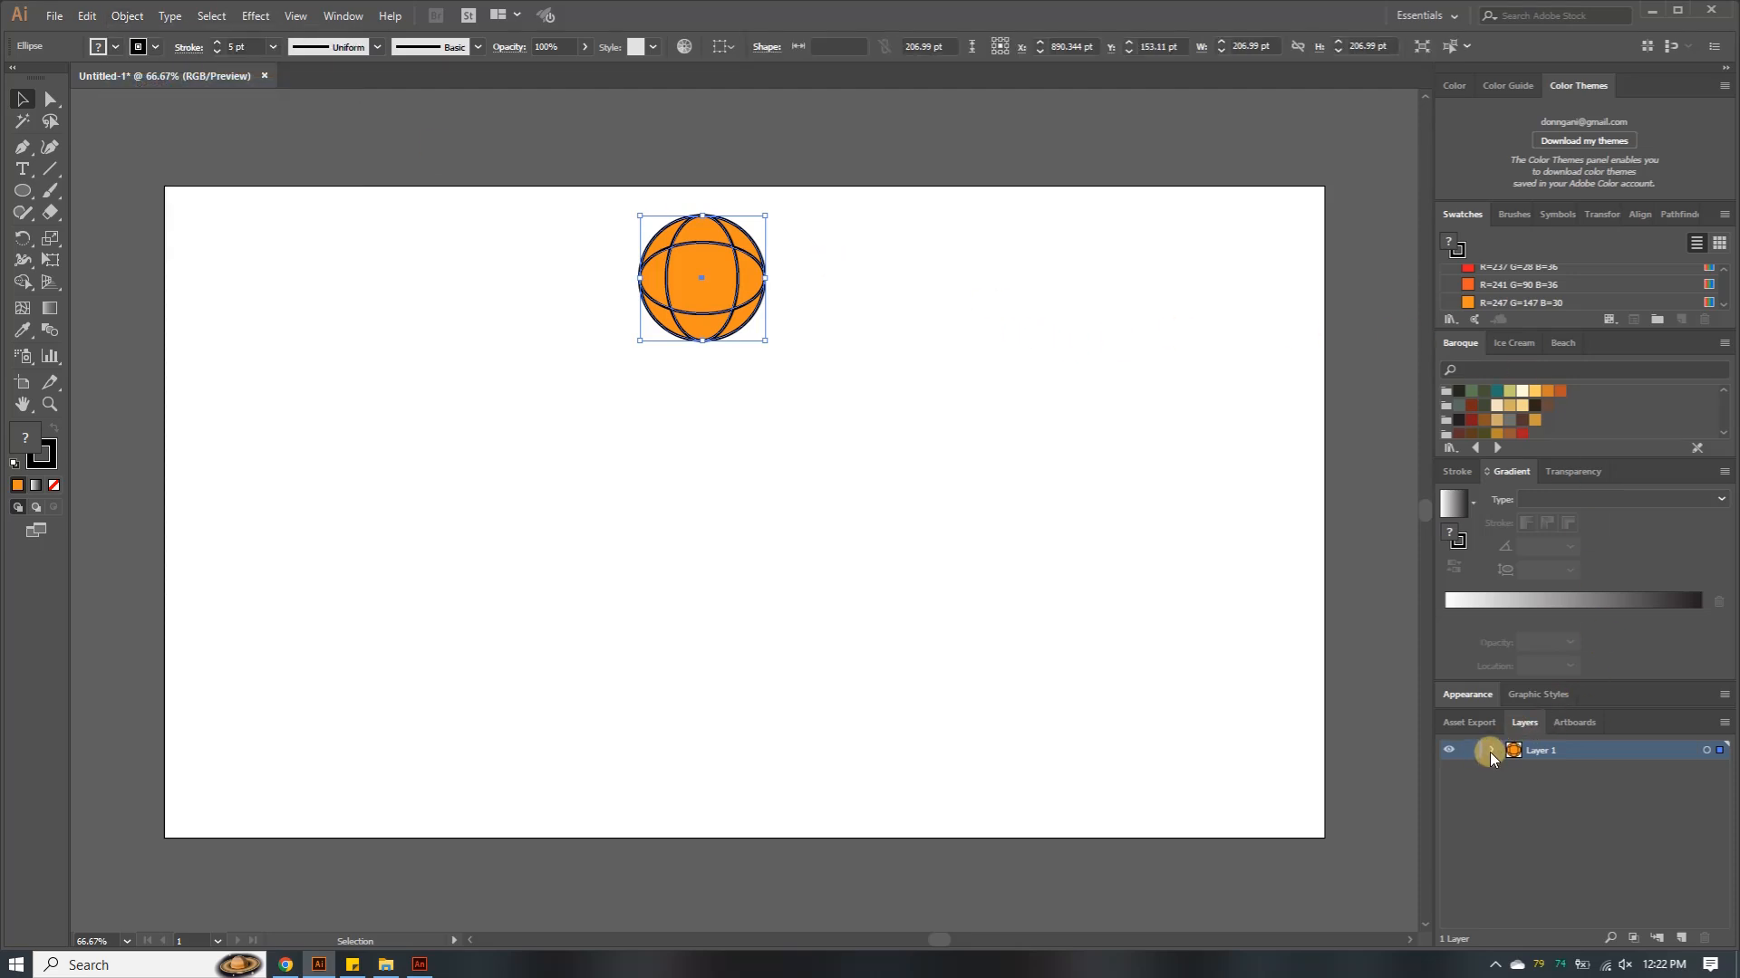
Dock the Layers panel alongside Swatches with Layer 1 expanded, and reselect the grouped ball
drag(1598, 712, 1633, 220)
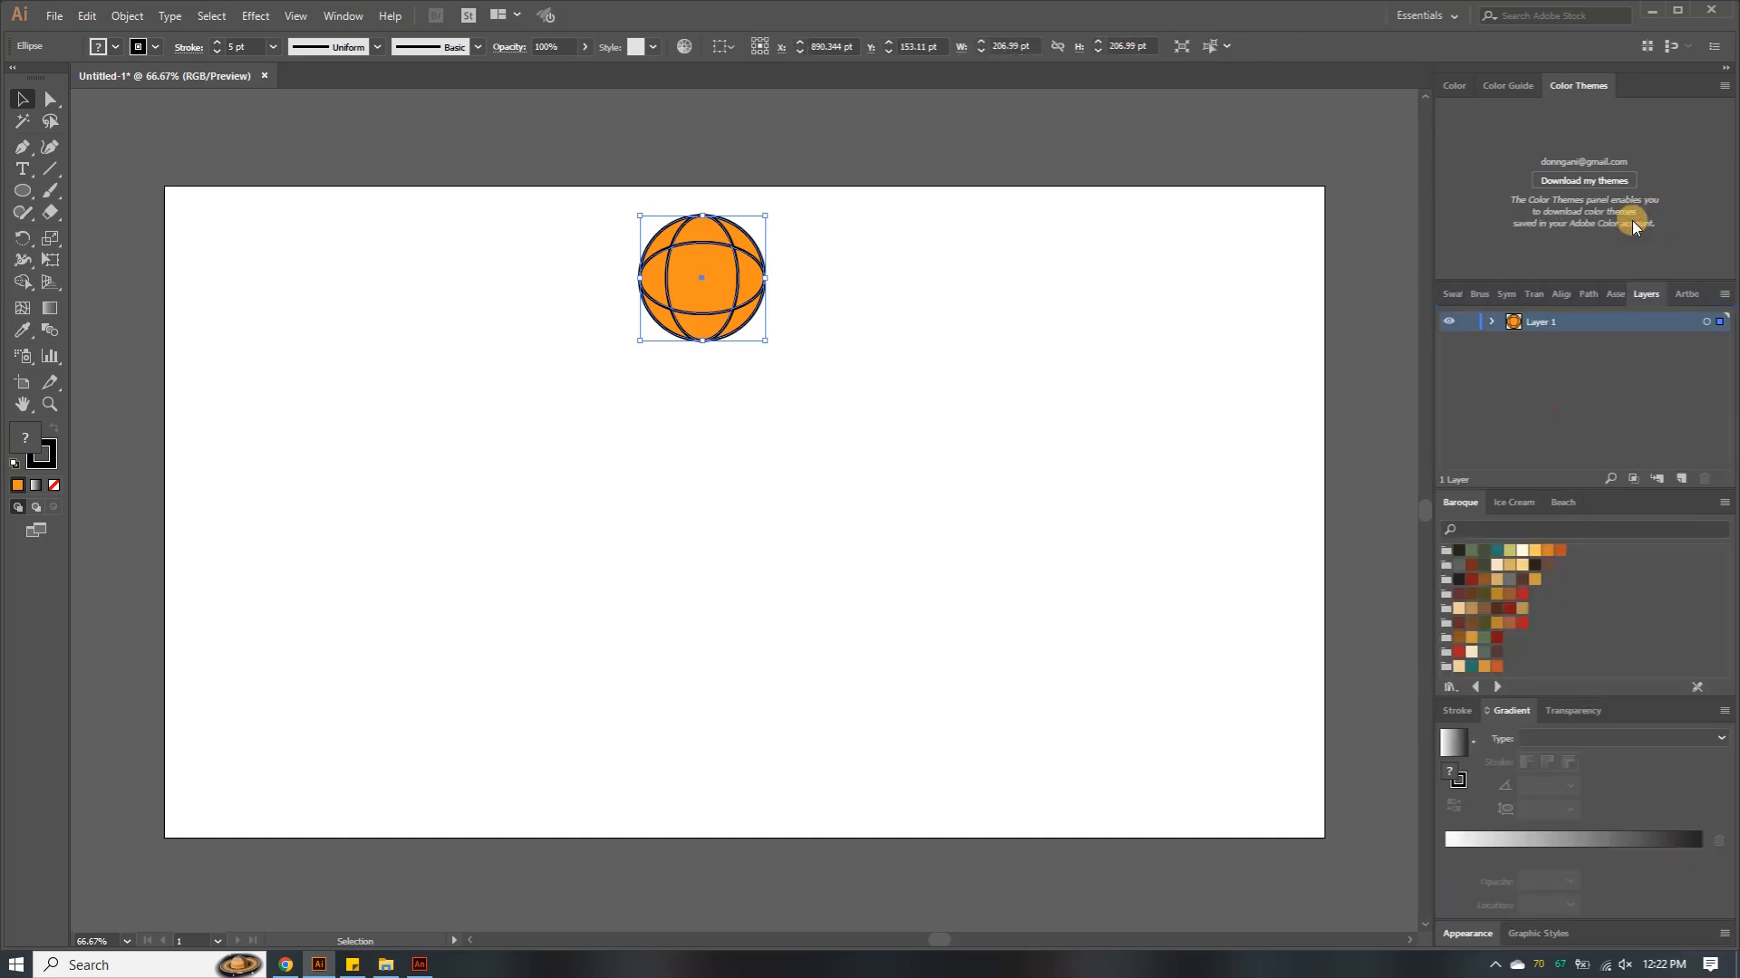
click(1490, 322)
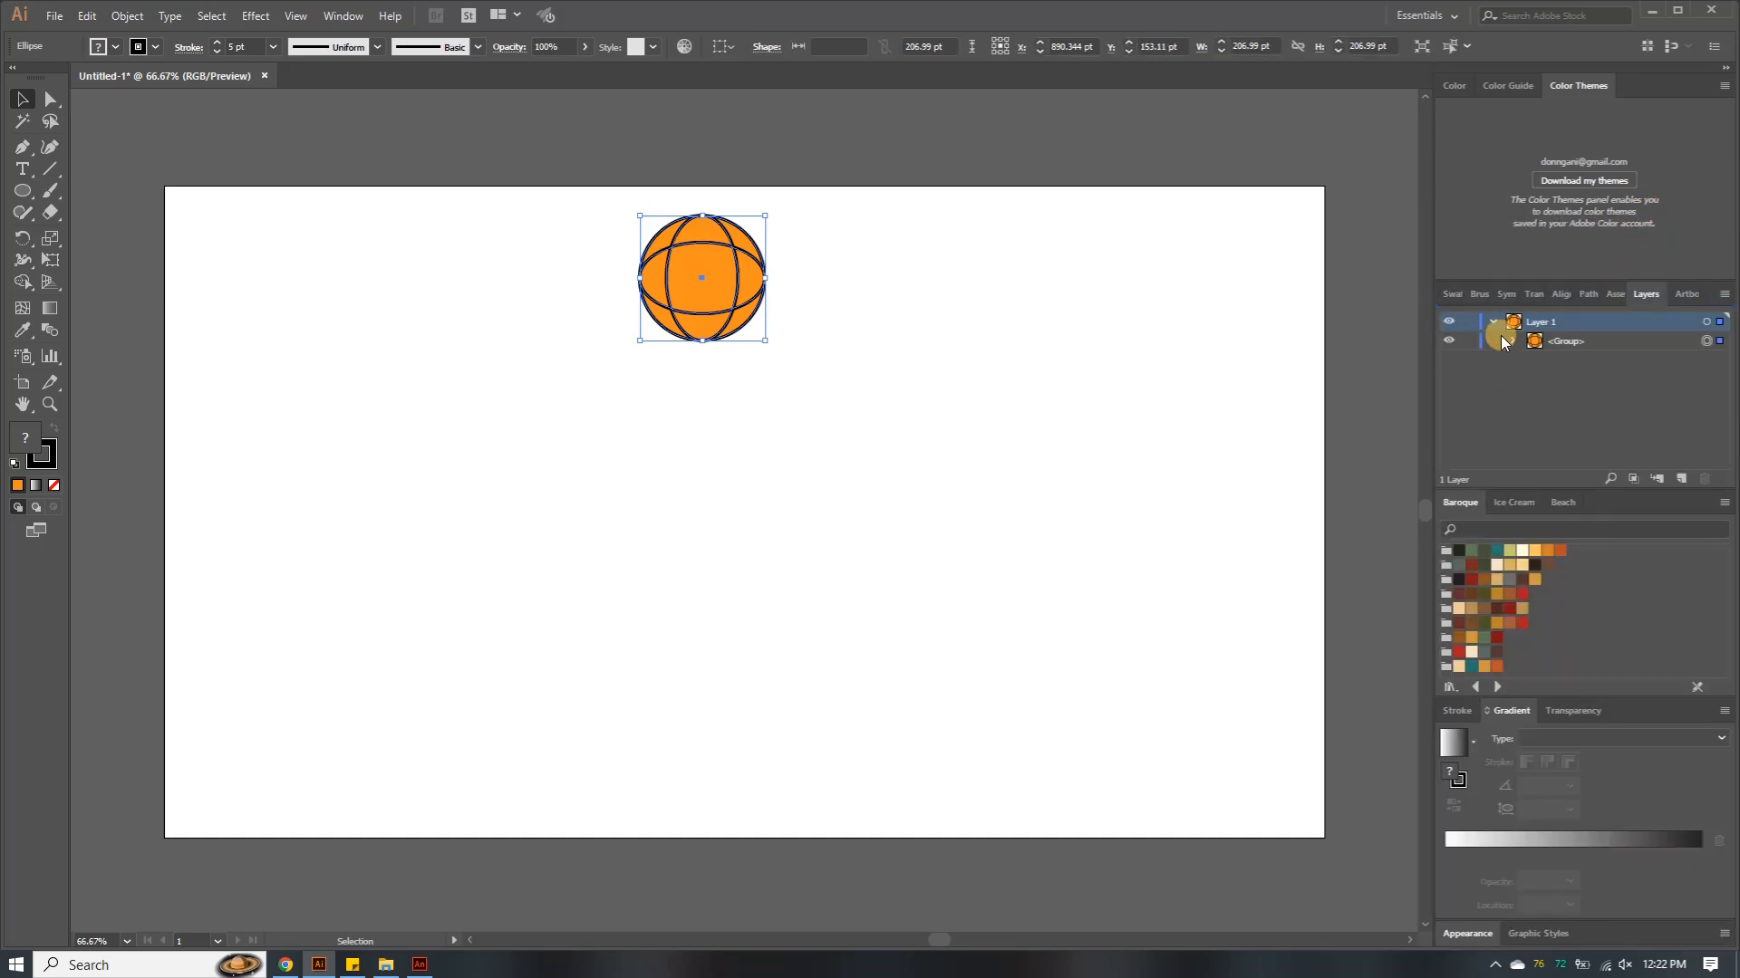
click(867, 366)
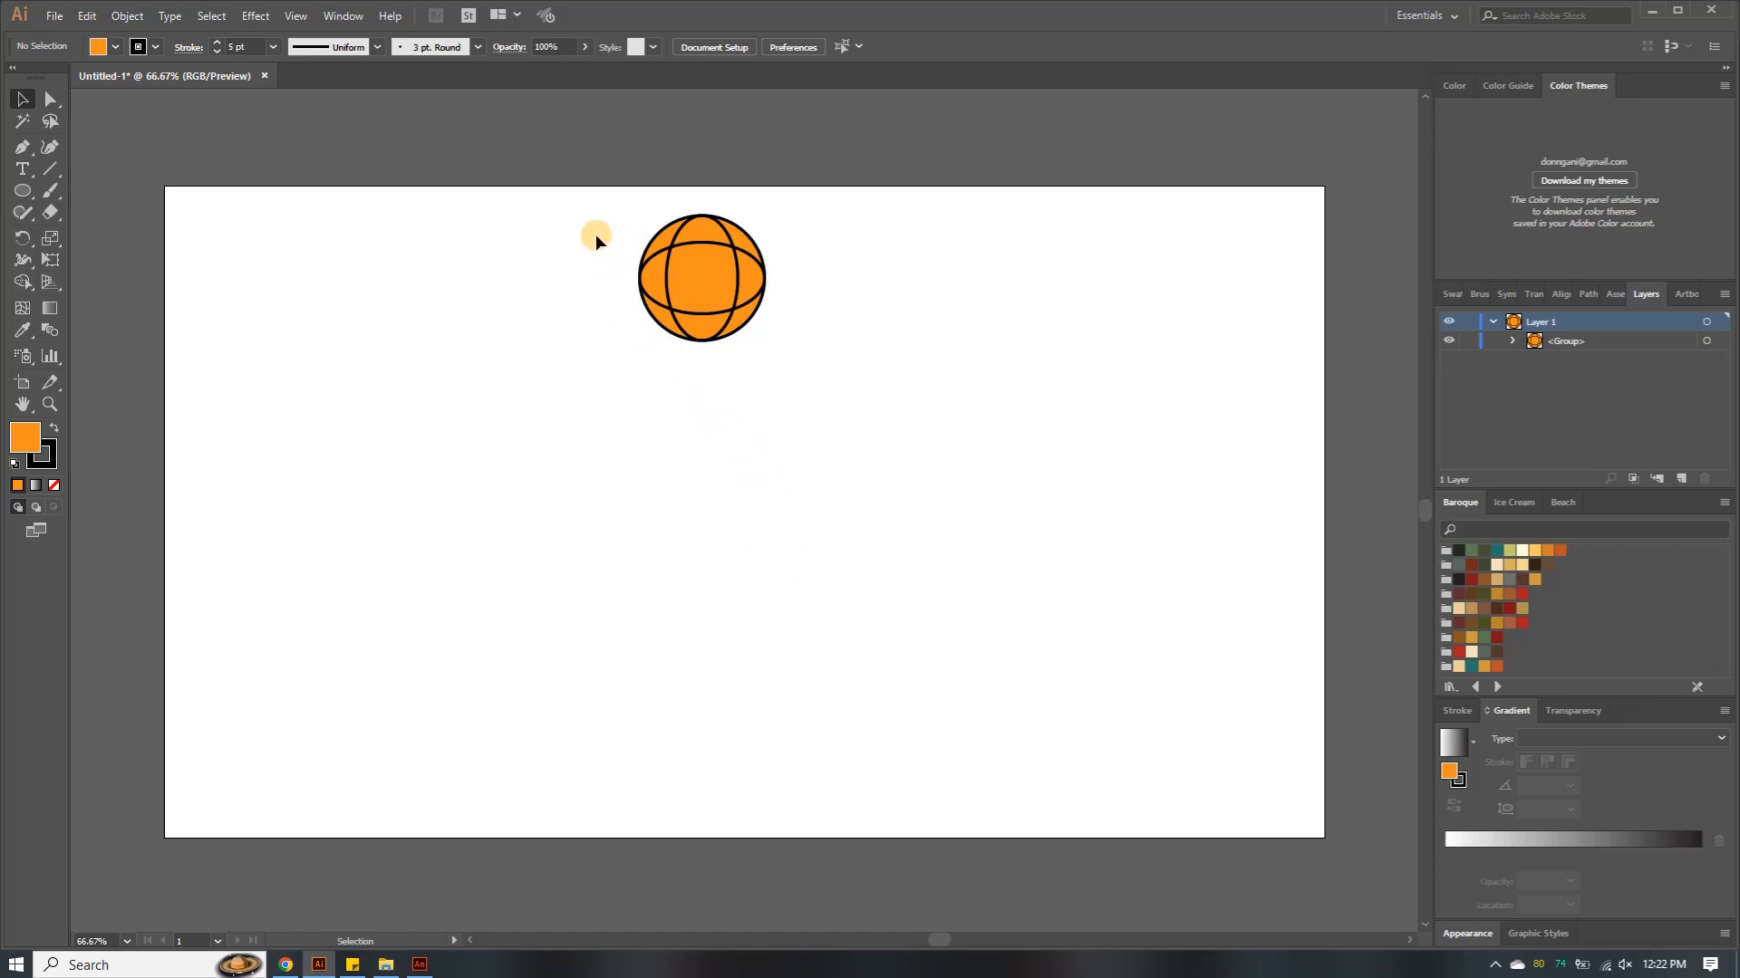
drag(596, 237, 782, 334)
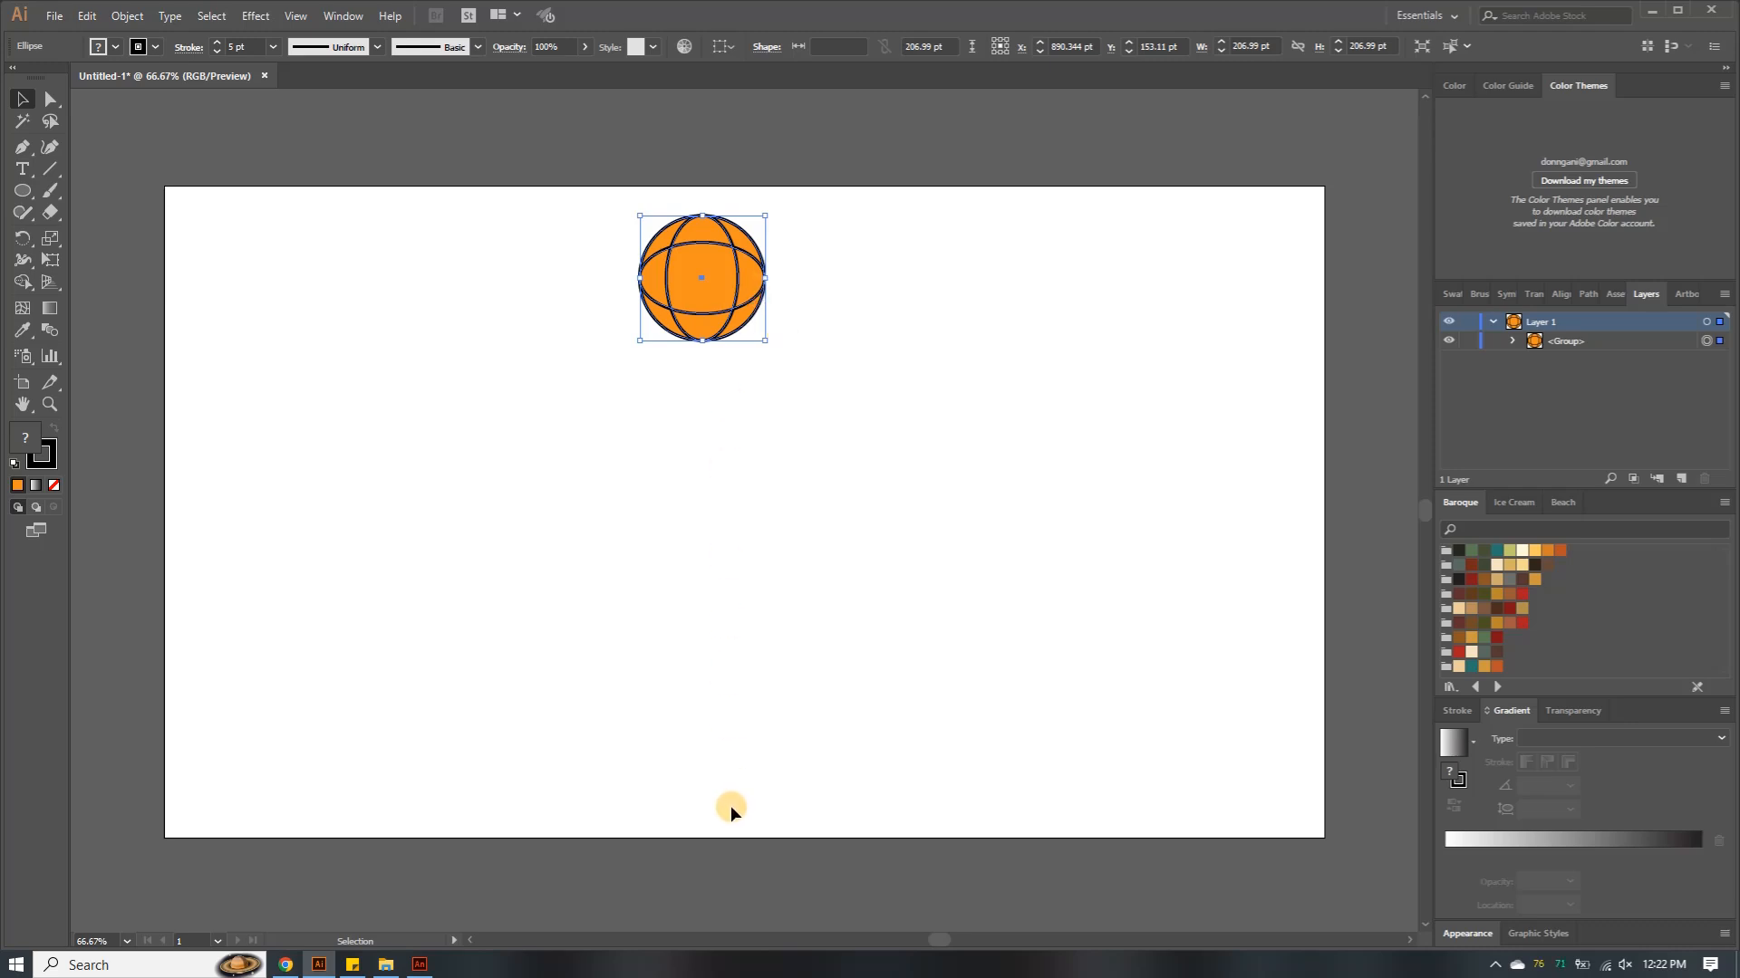
Place the Ball Bounce image from the Exercise 1 - Ball Bounce folder and stretch it to cover the 1920 x 1080 pt artboard
click(385, 966)
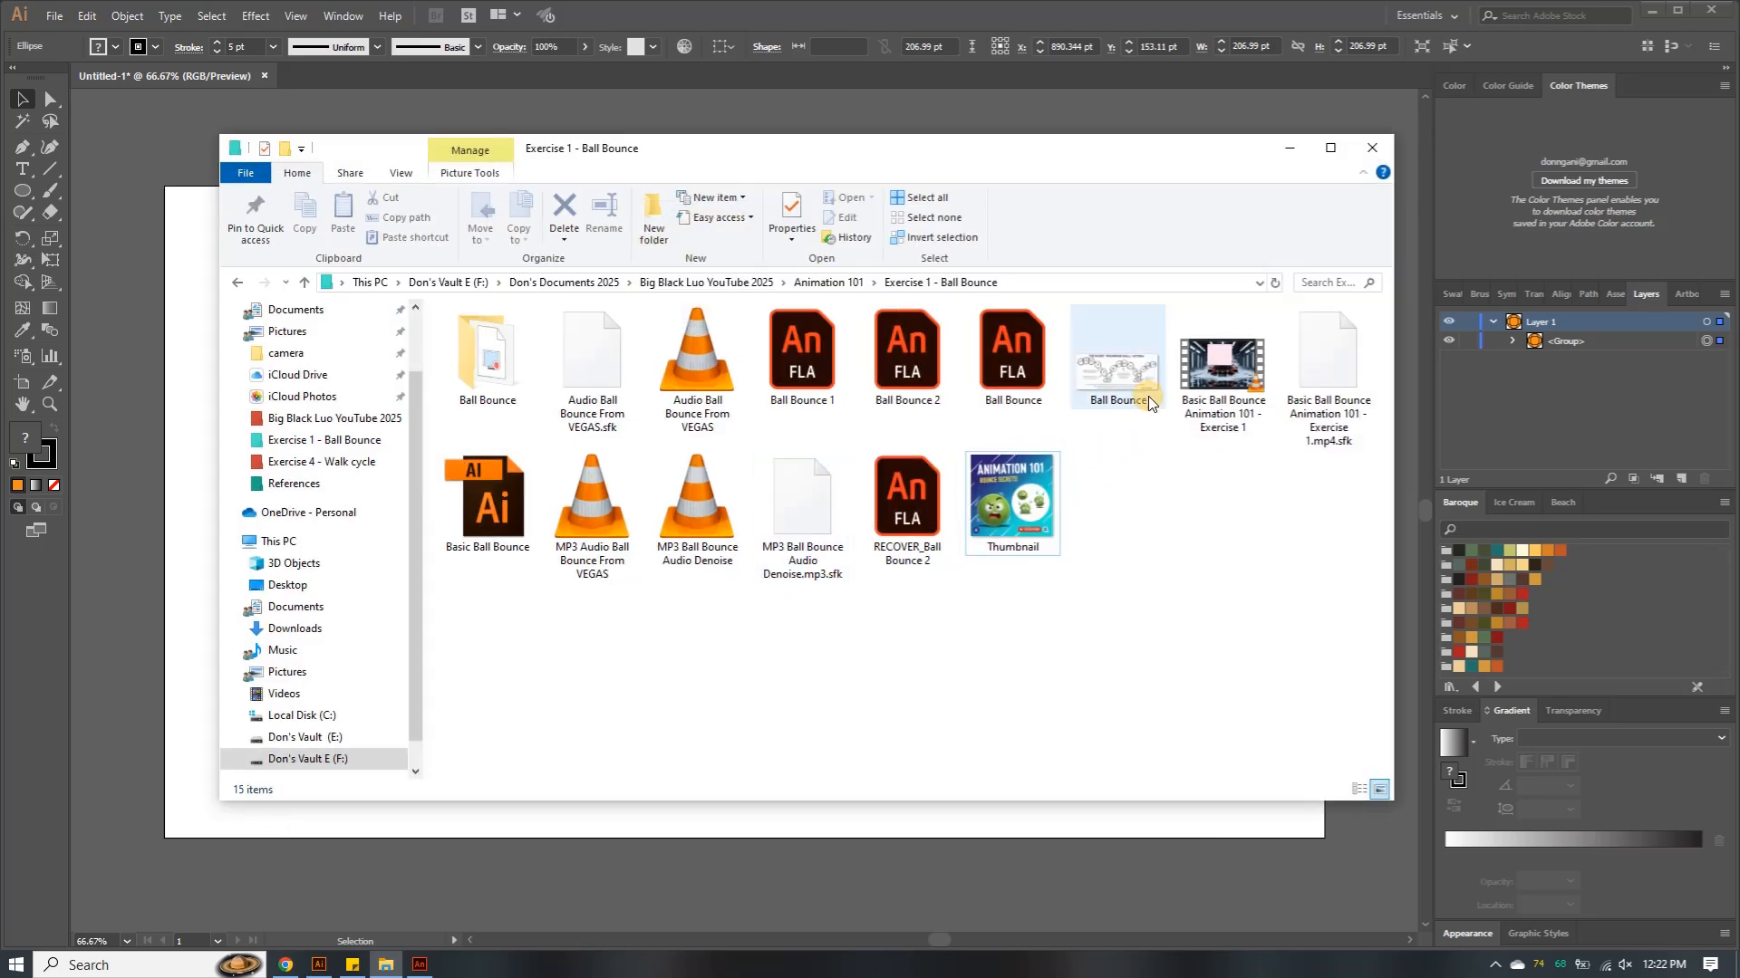
double_click(1118, 363)
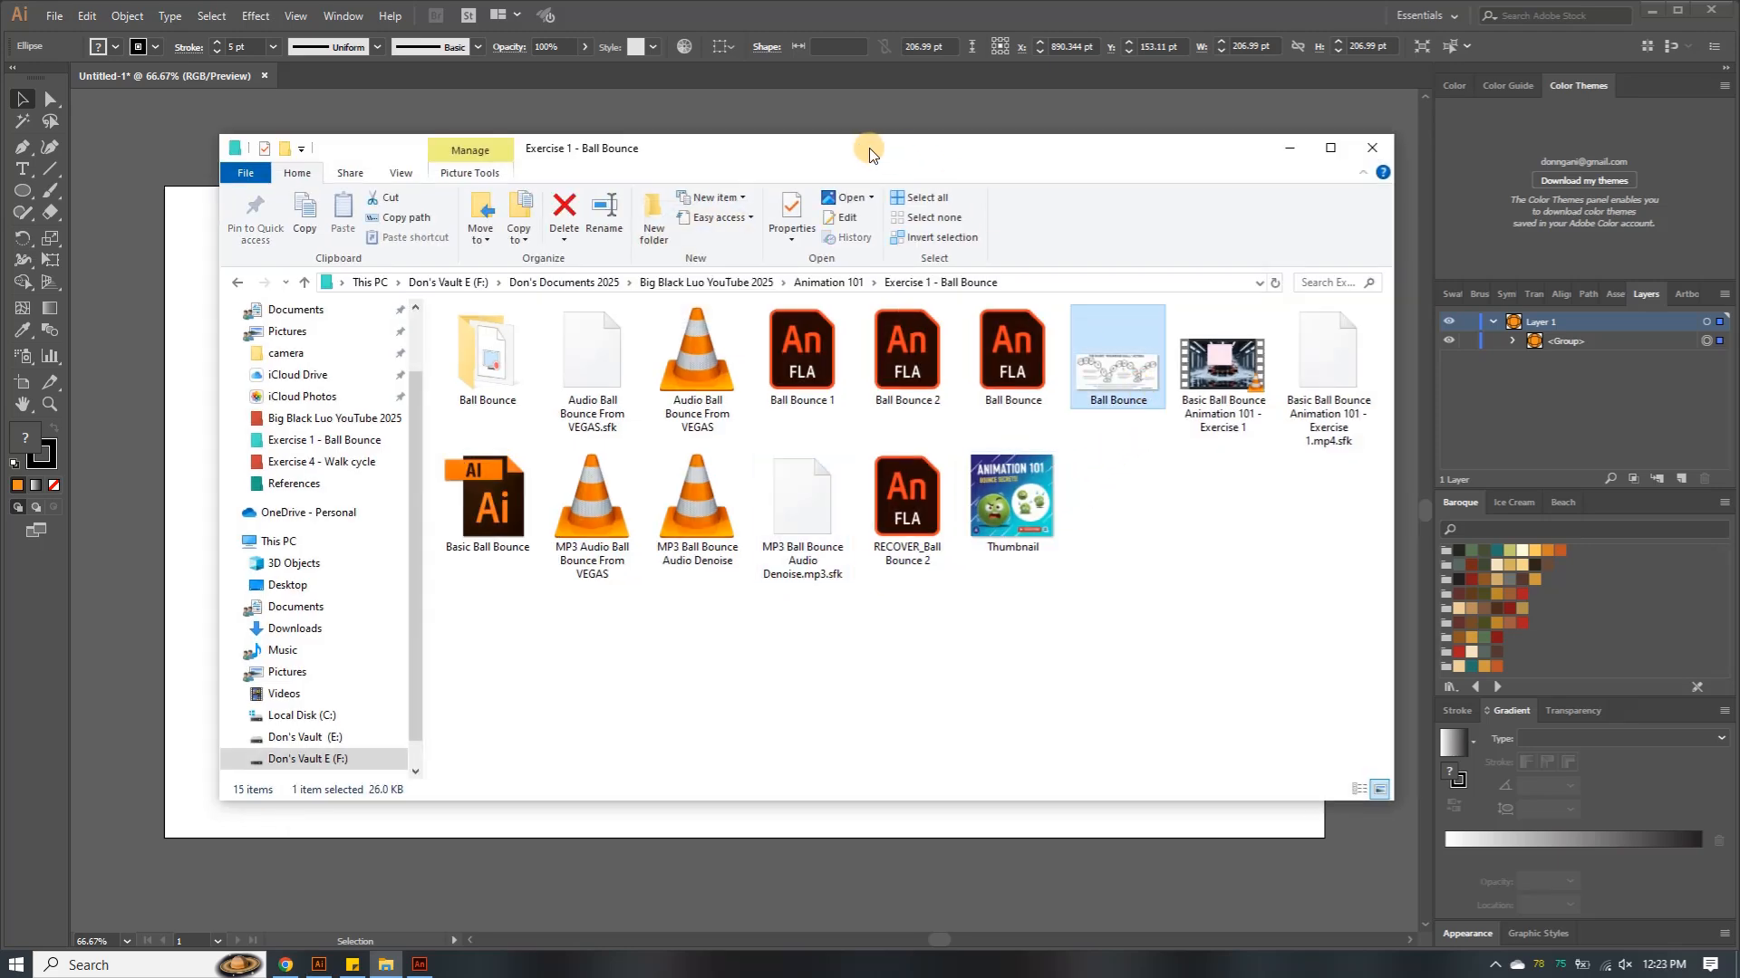
drag(886, 151, 1121, 237)
drag(1341, 457, 379, 564)
click(380, 553)
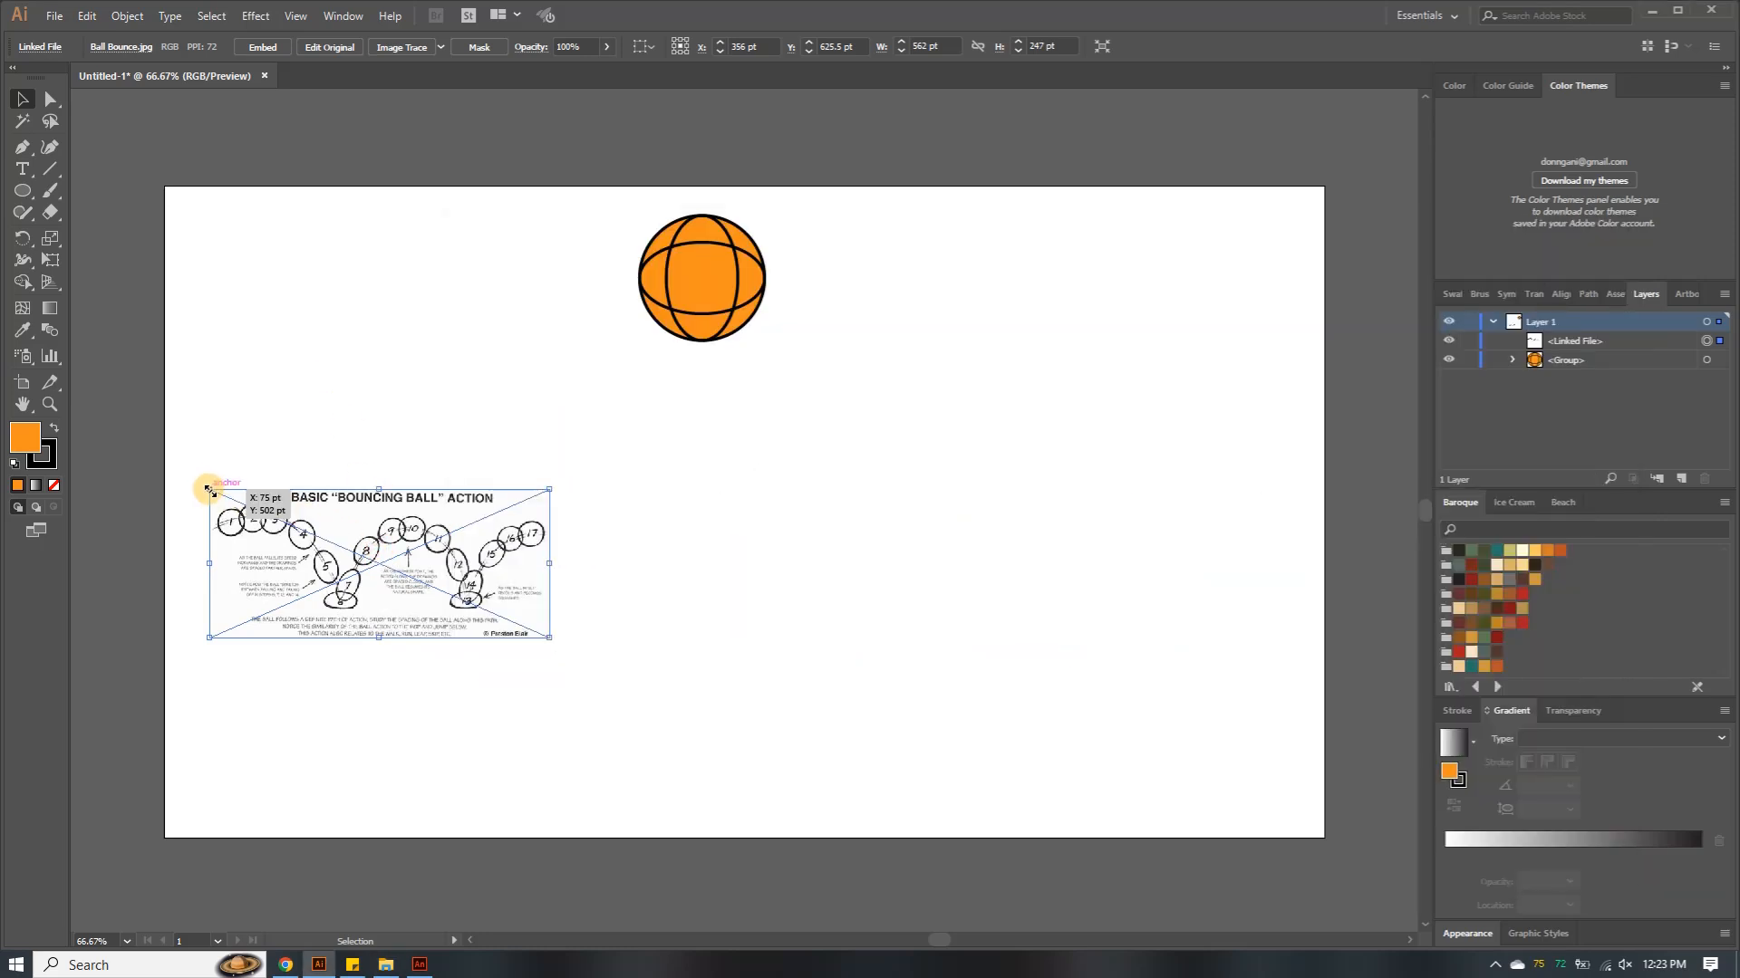
drag(209, 489, 164, 185)
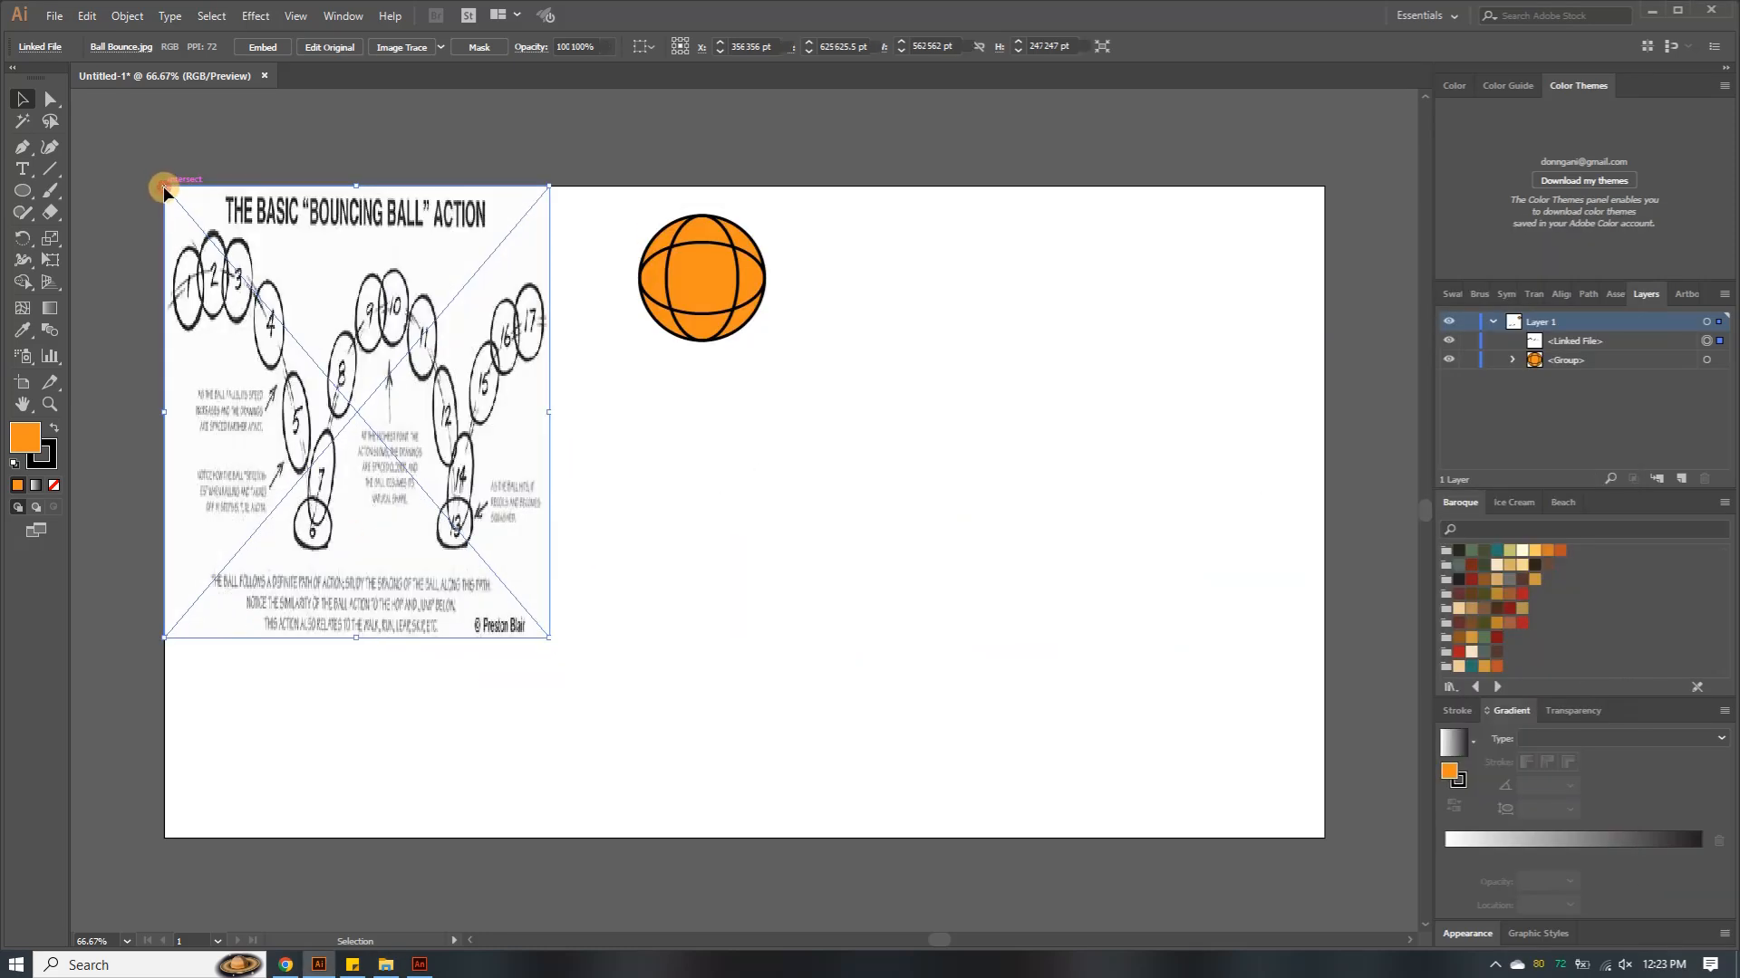
drag(549, 638, 1324, 843)
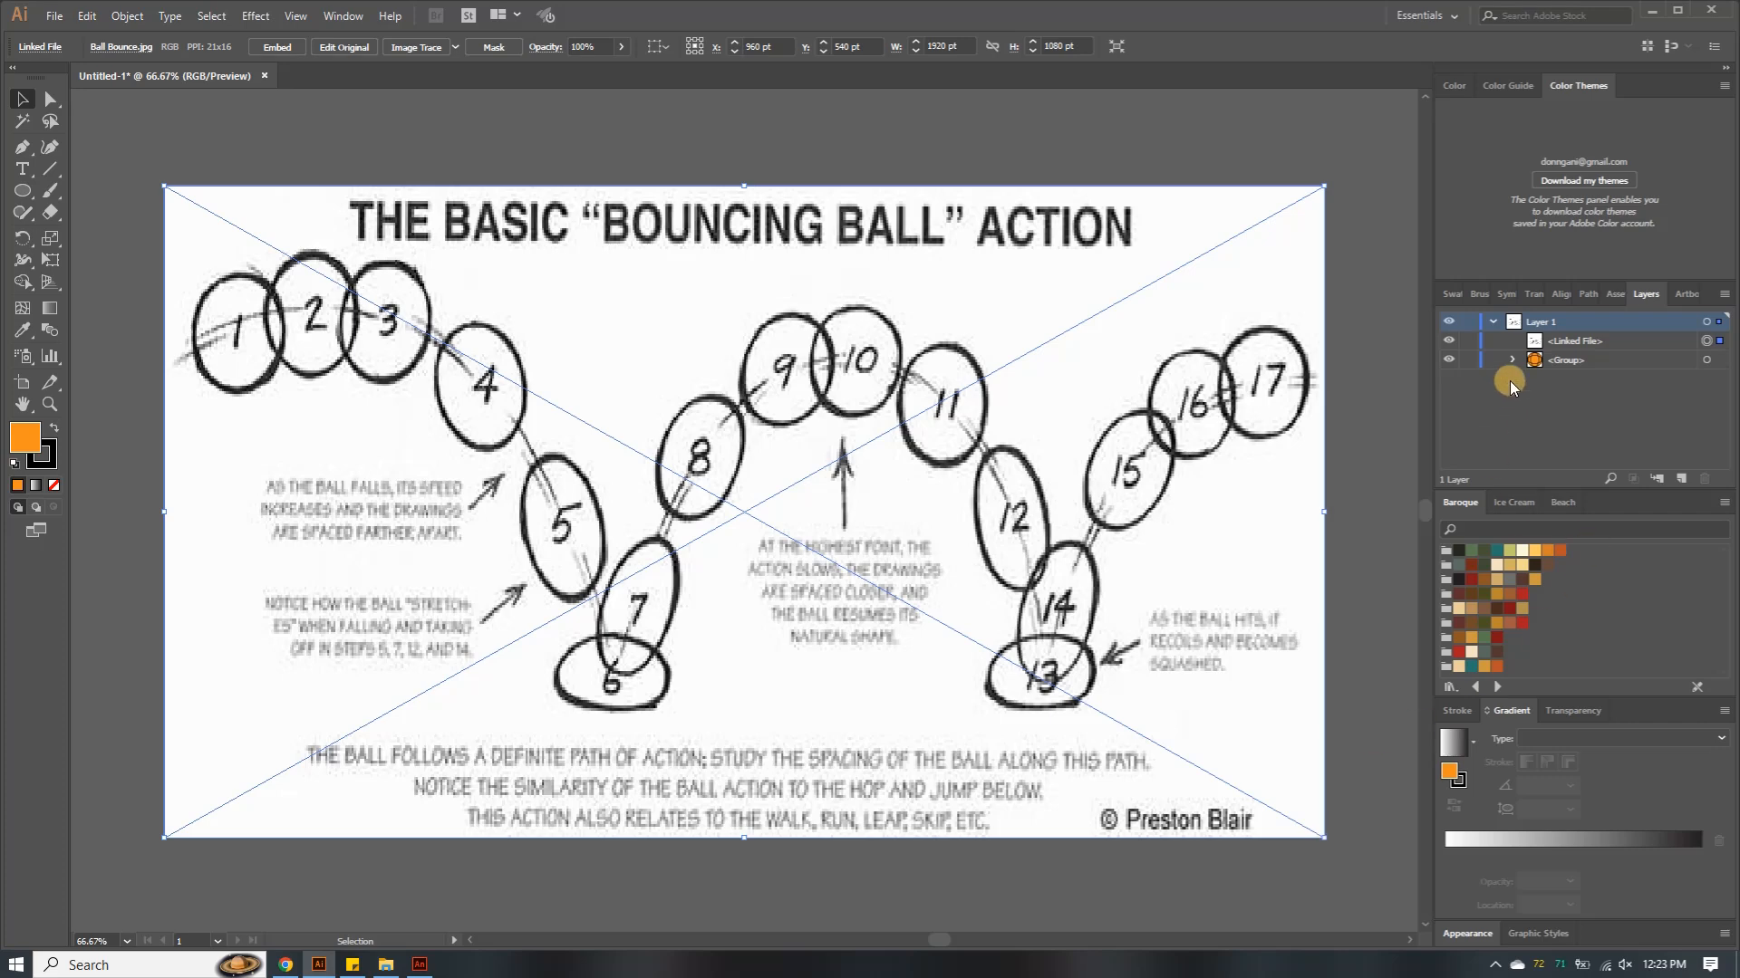
Move the ball group above the linked reference image in Layer 1 and lock the image
click(1595, 359)
drag(1595, 360, 1591, 333)
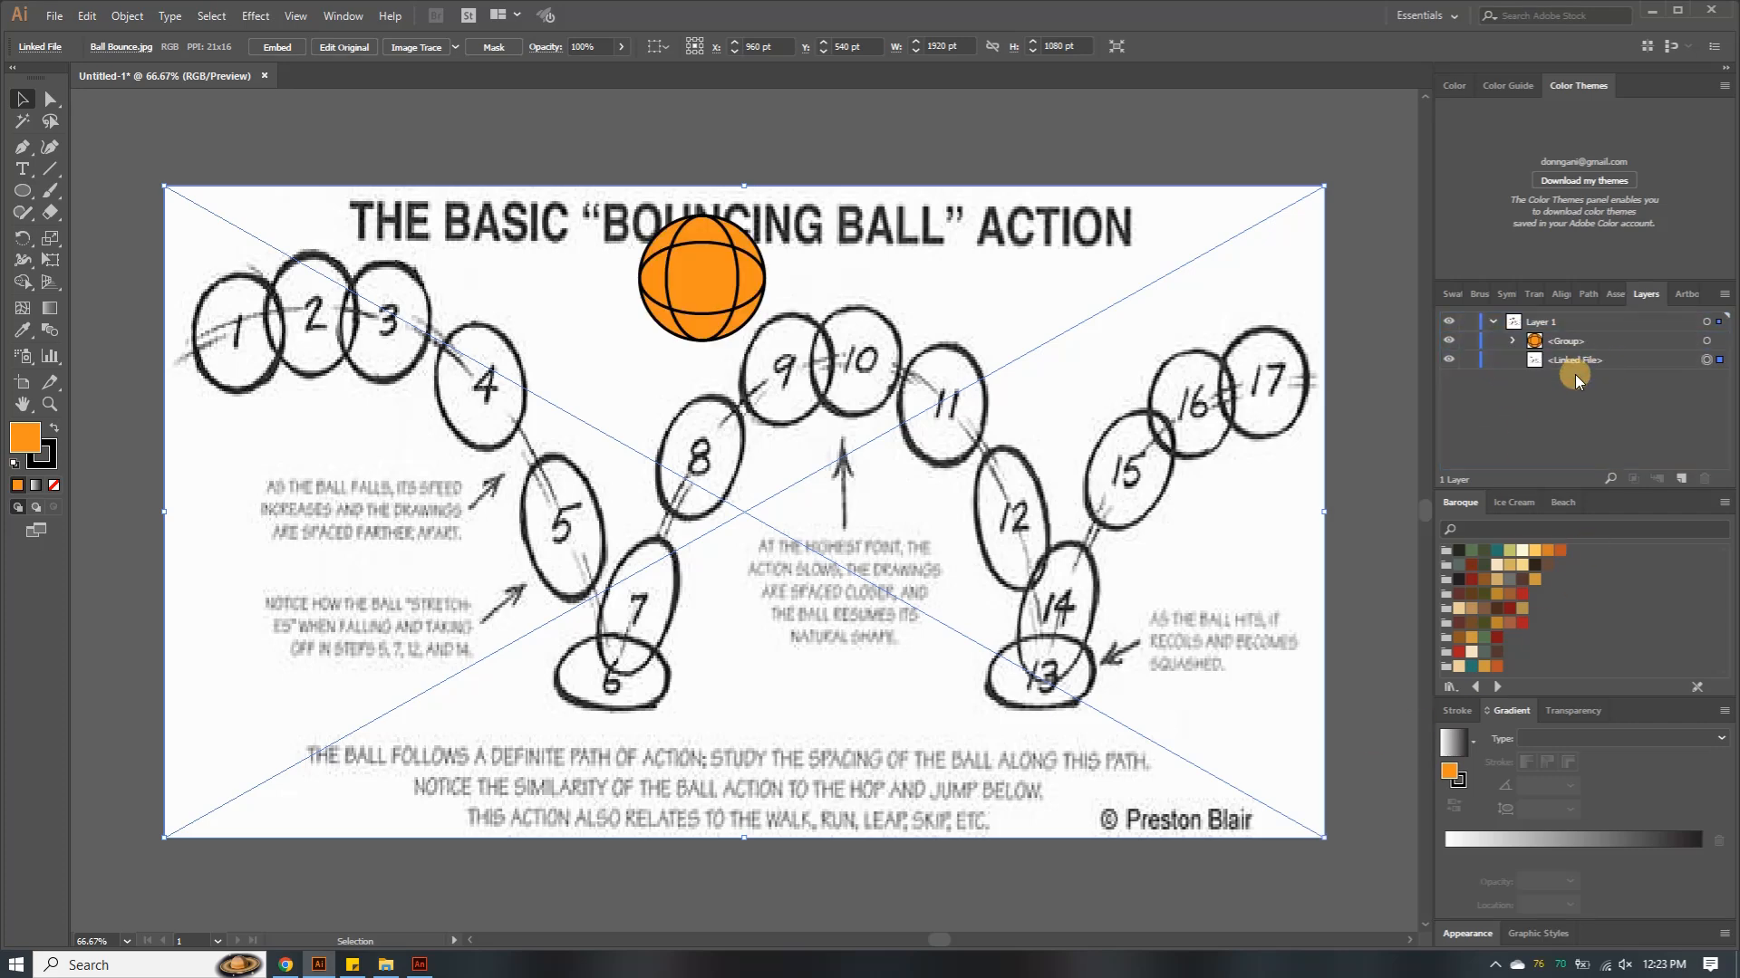
click(713, 304)
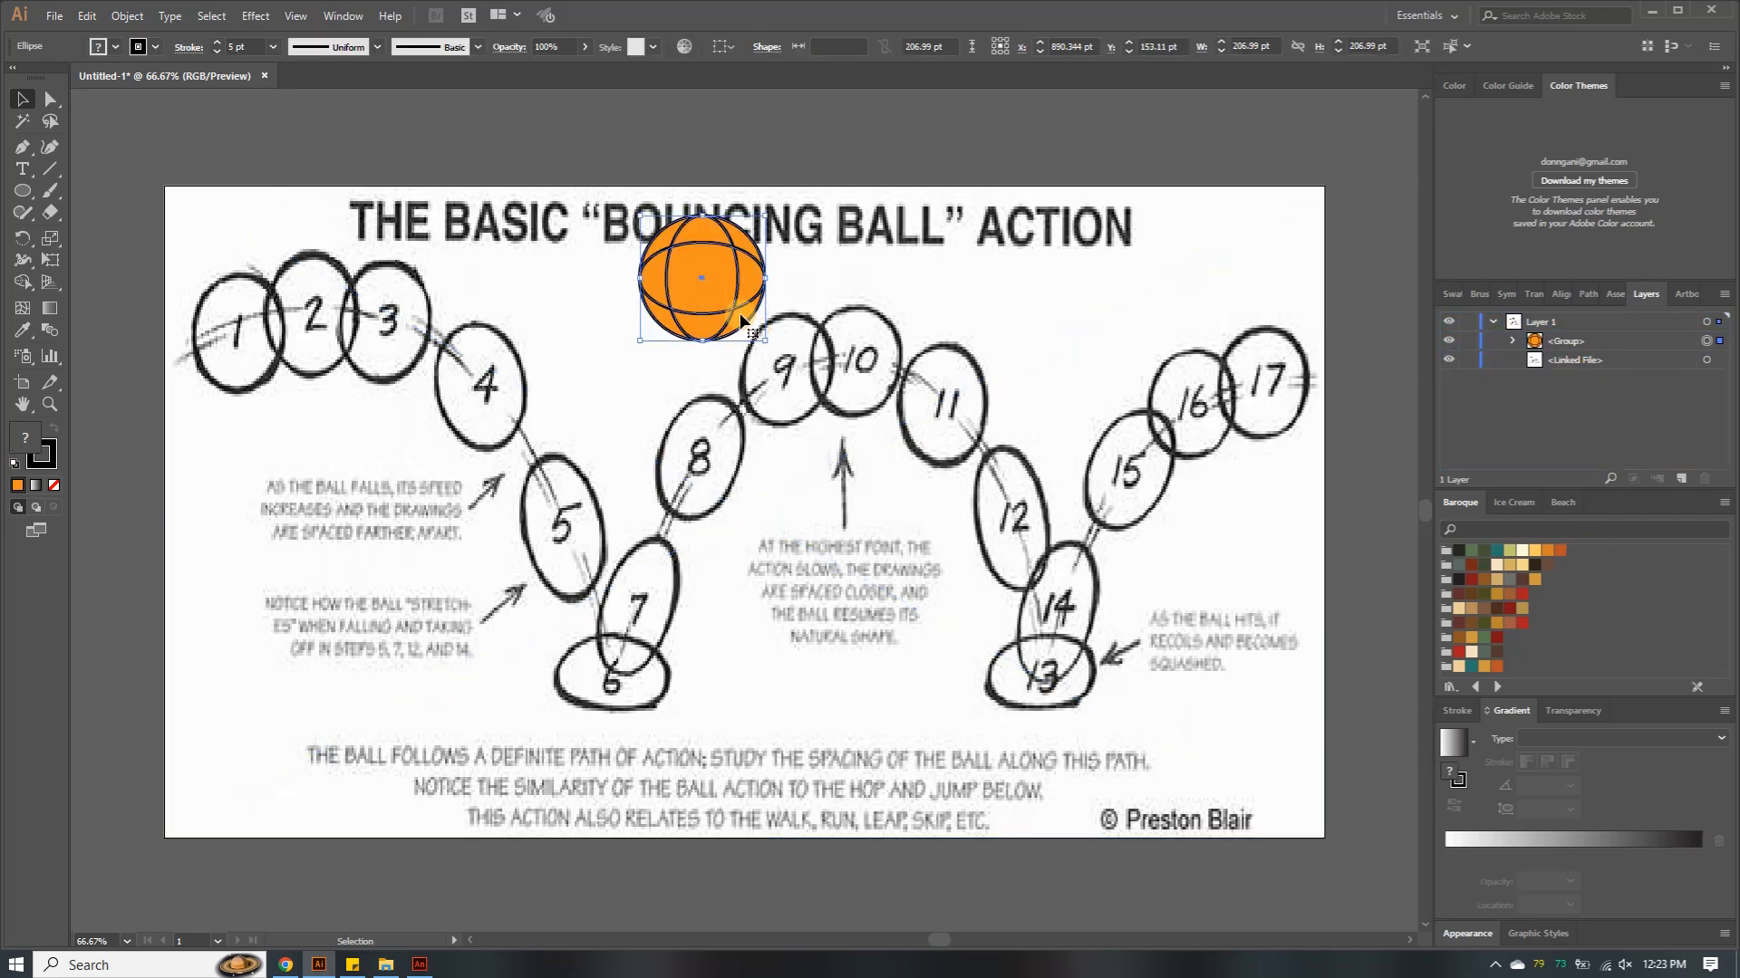
click(1469, 362)
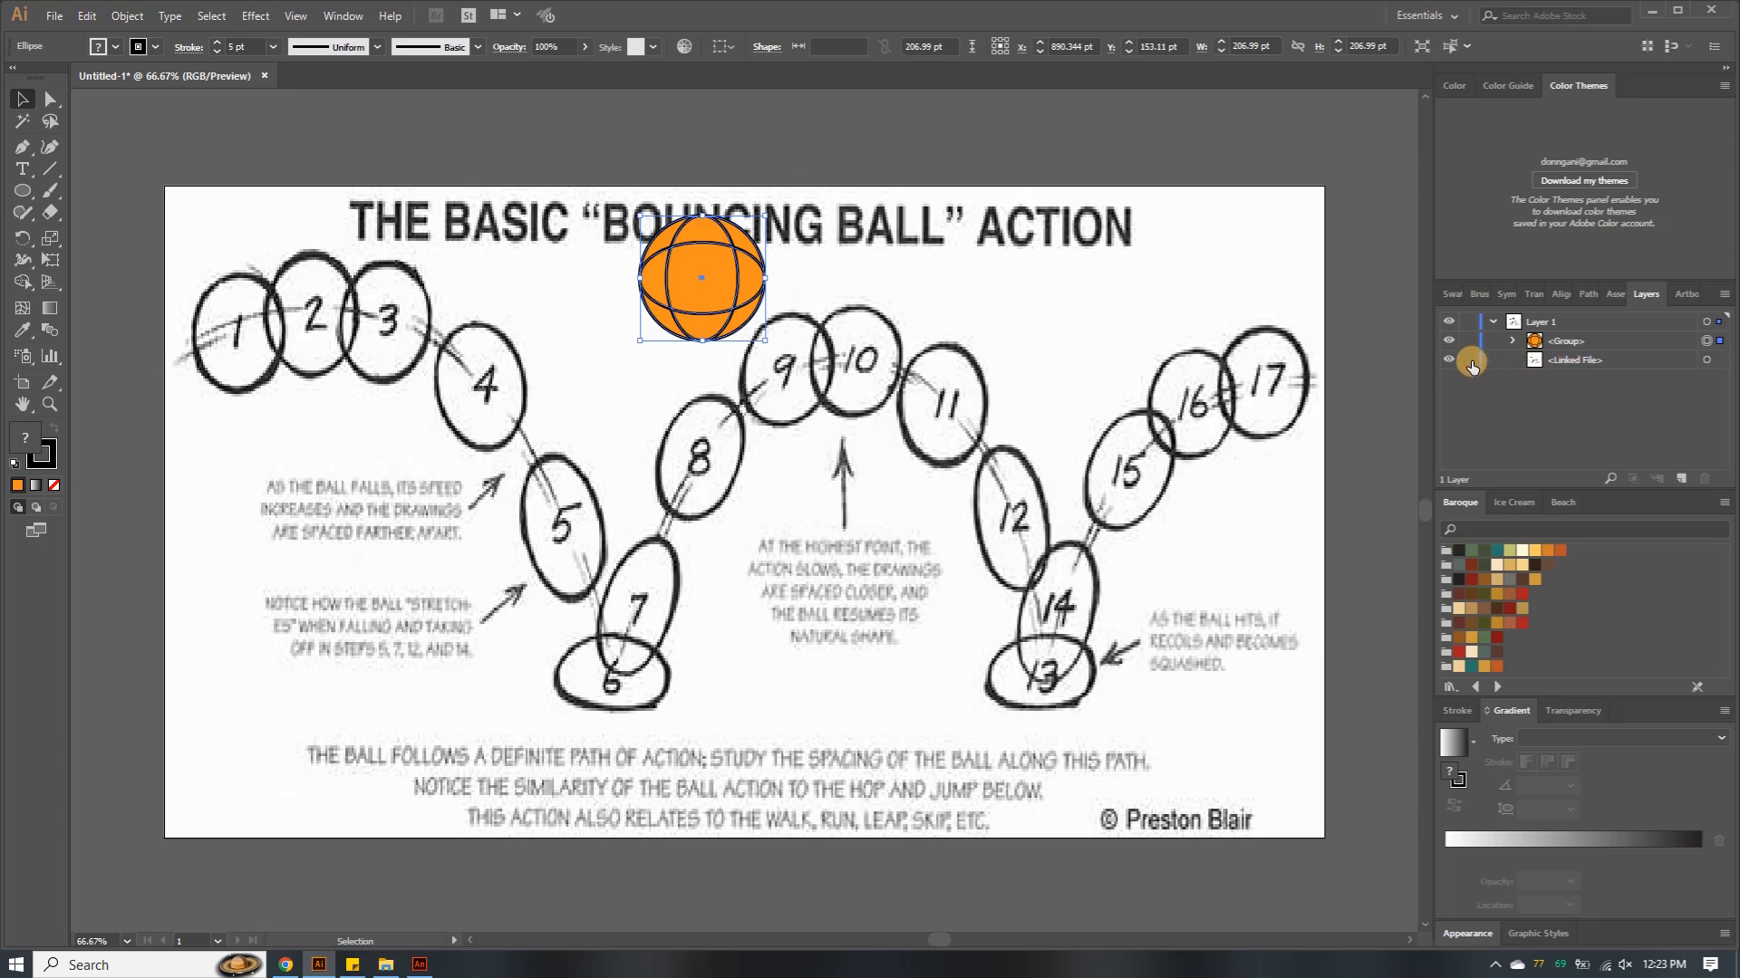
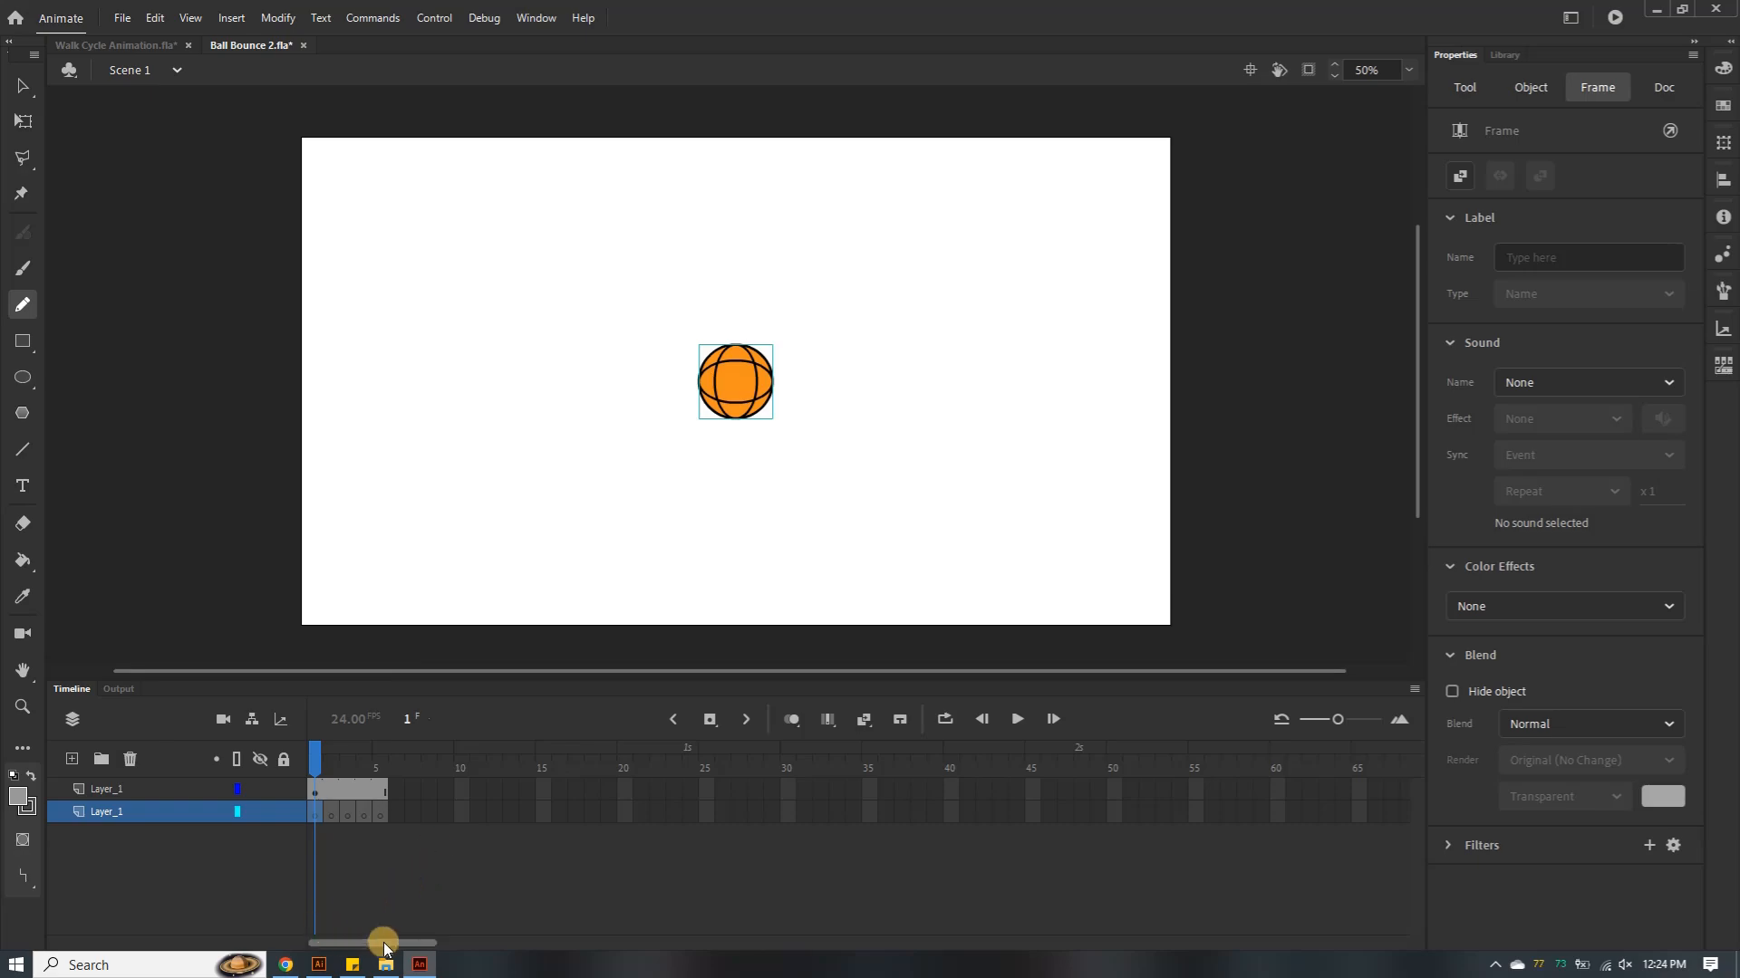
Switch to Illustrator and examine the ellipses that make up the ball group in the layer list
click(319, 963)
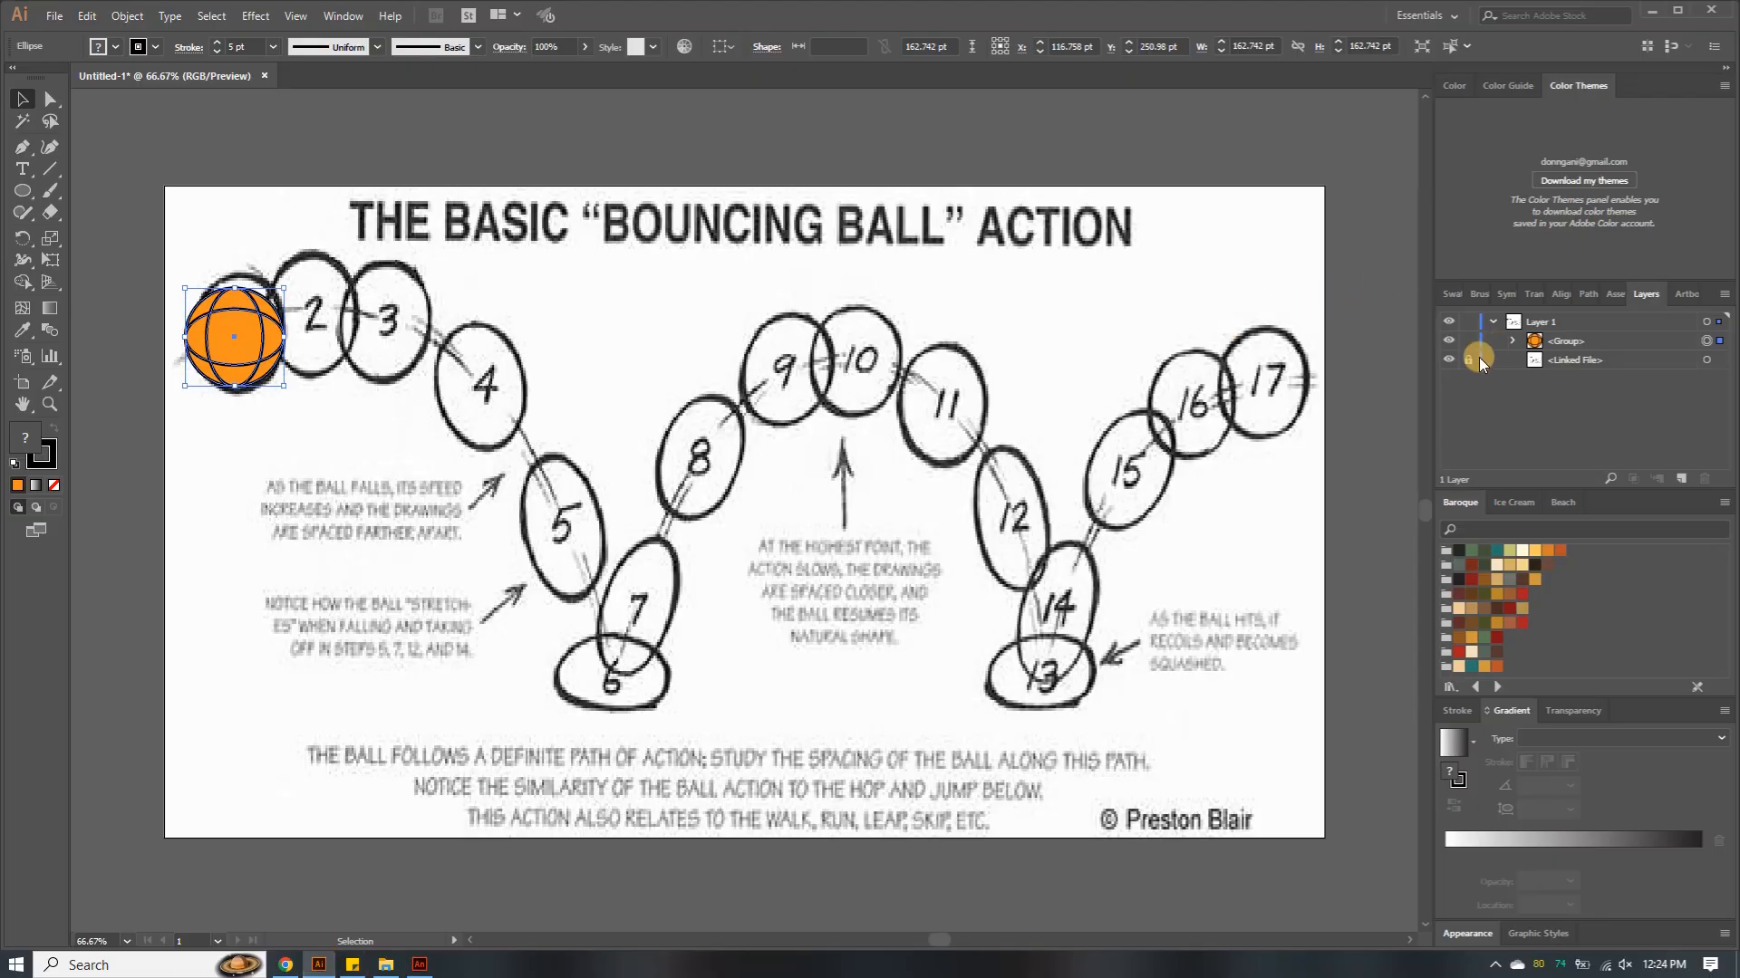
click(1511, 341)
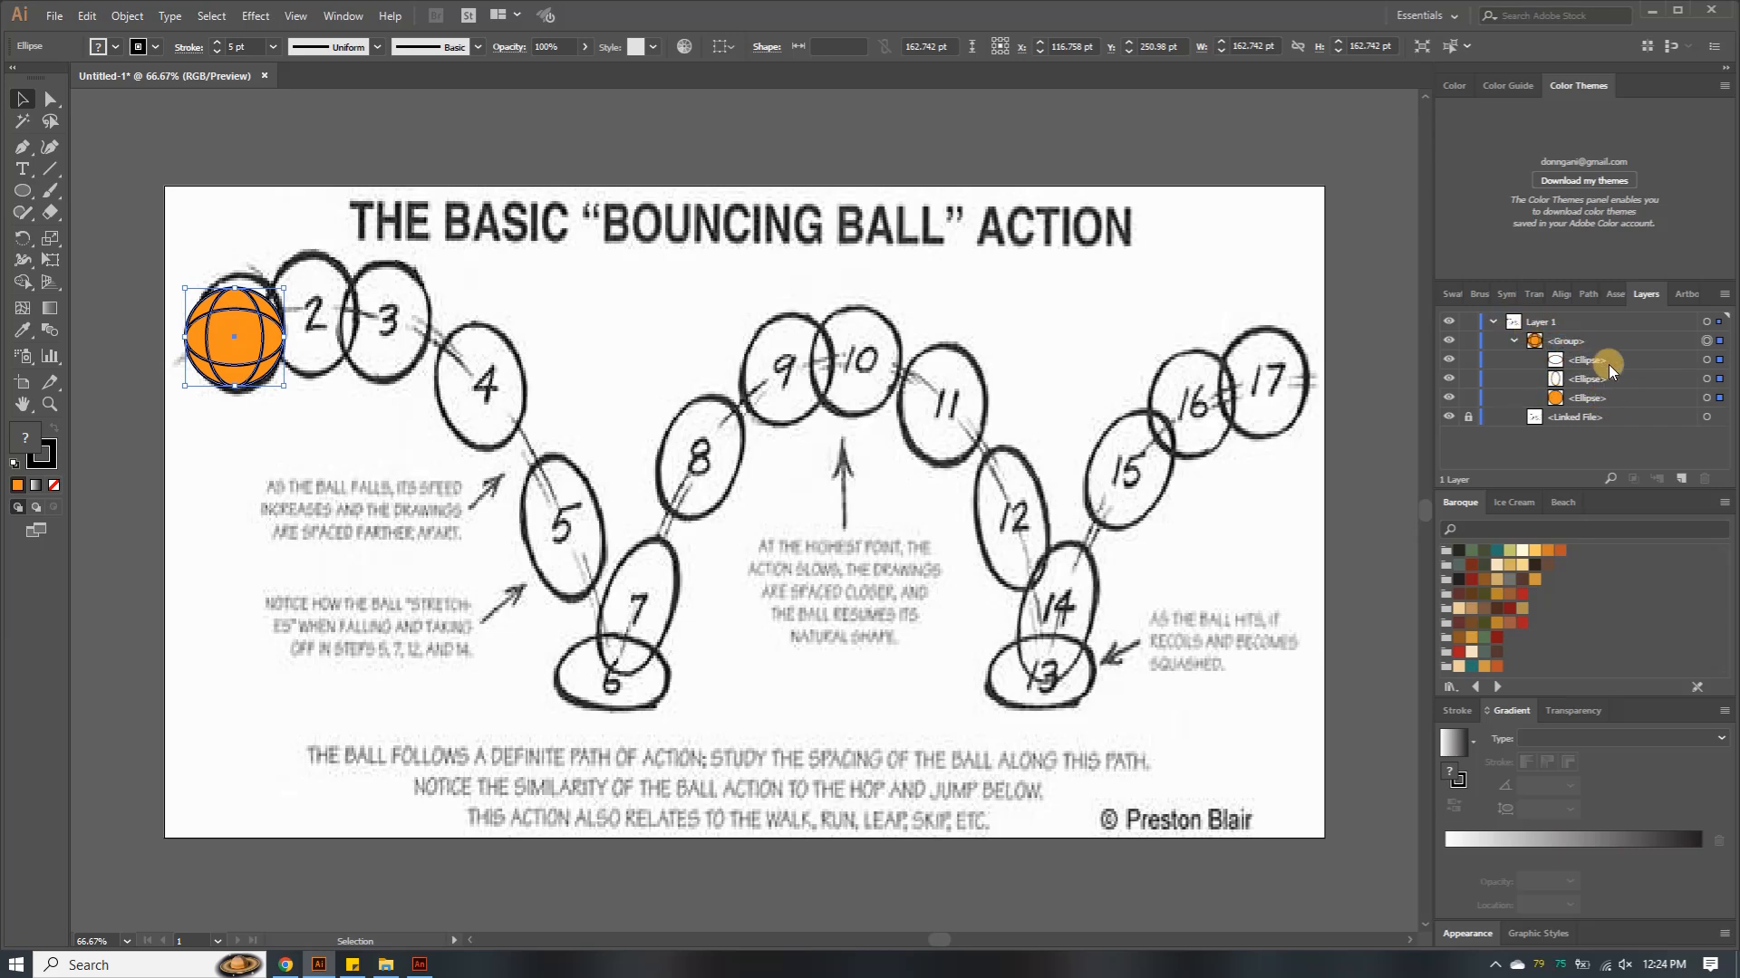
click(1512, 340)
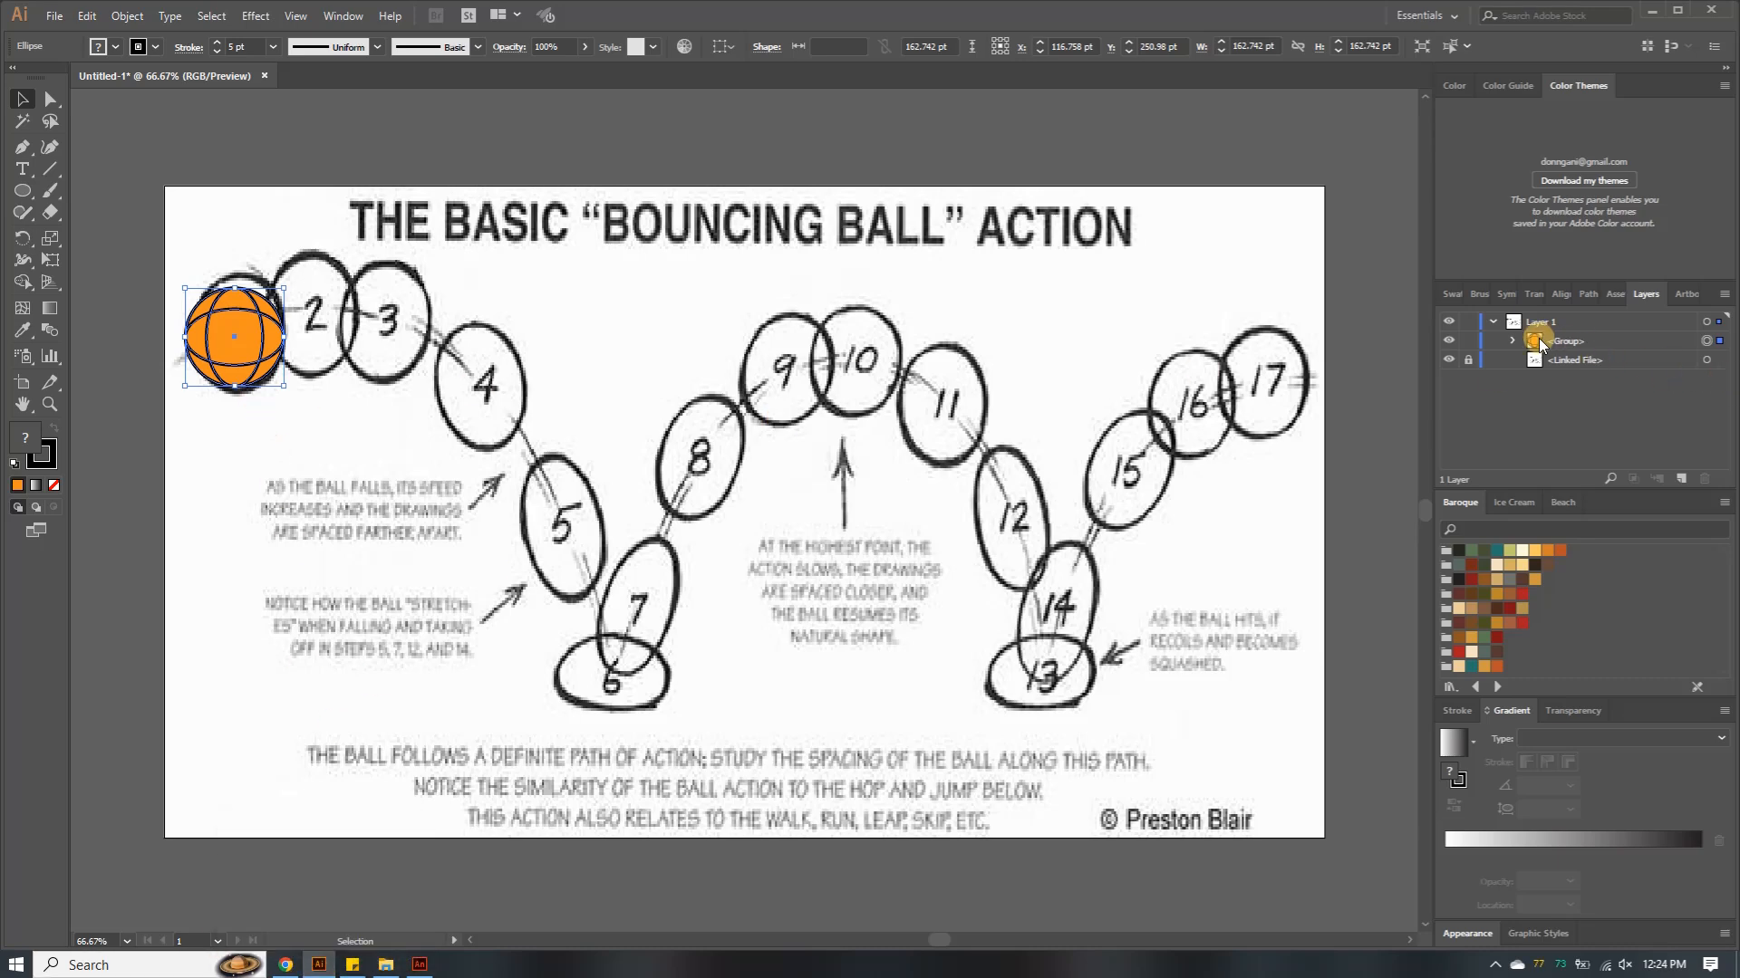
click(1512, 340)
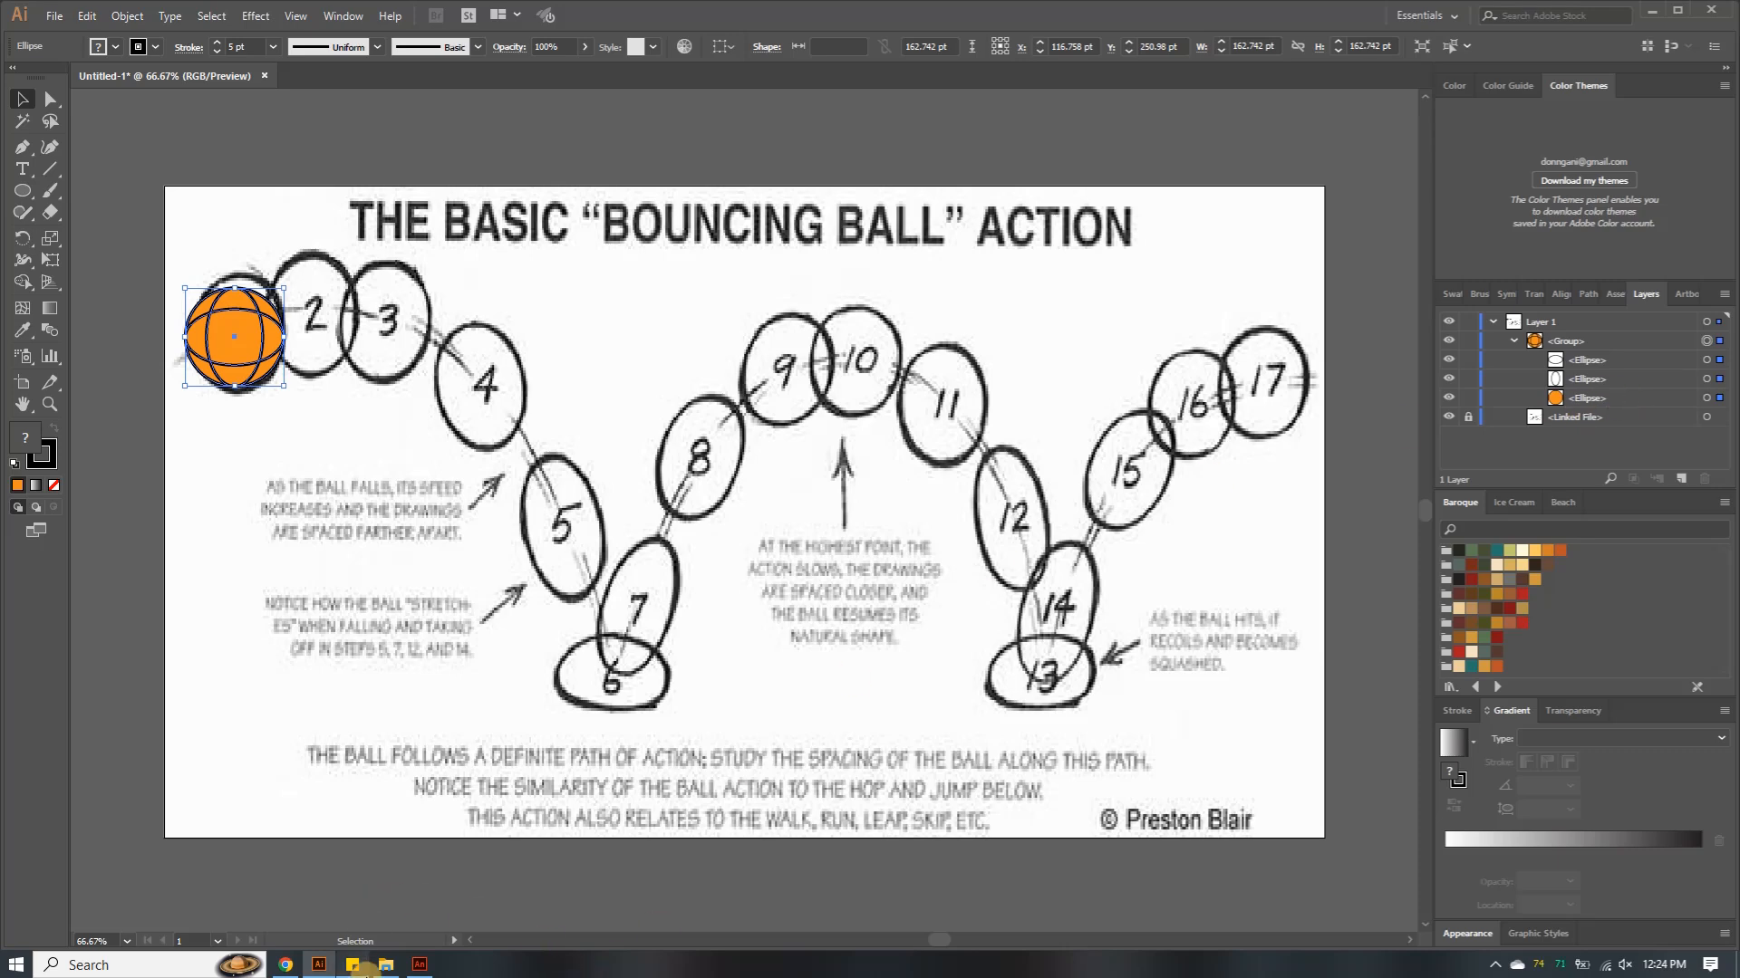
mouse_move(349, 968)
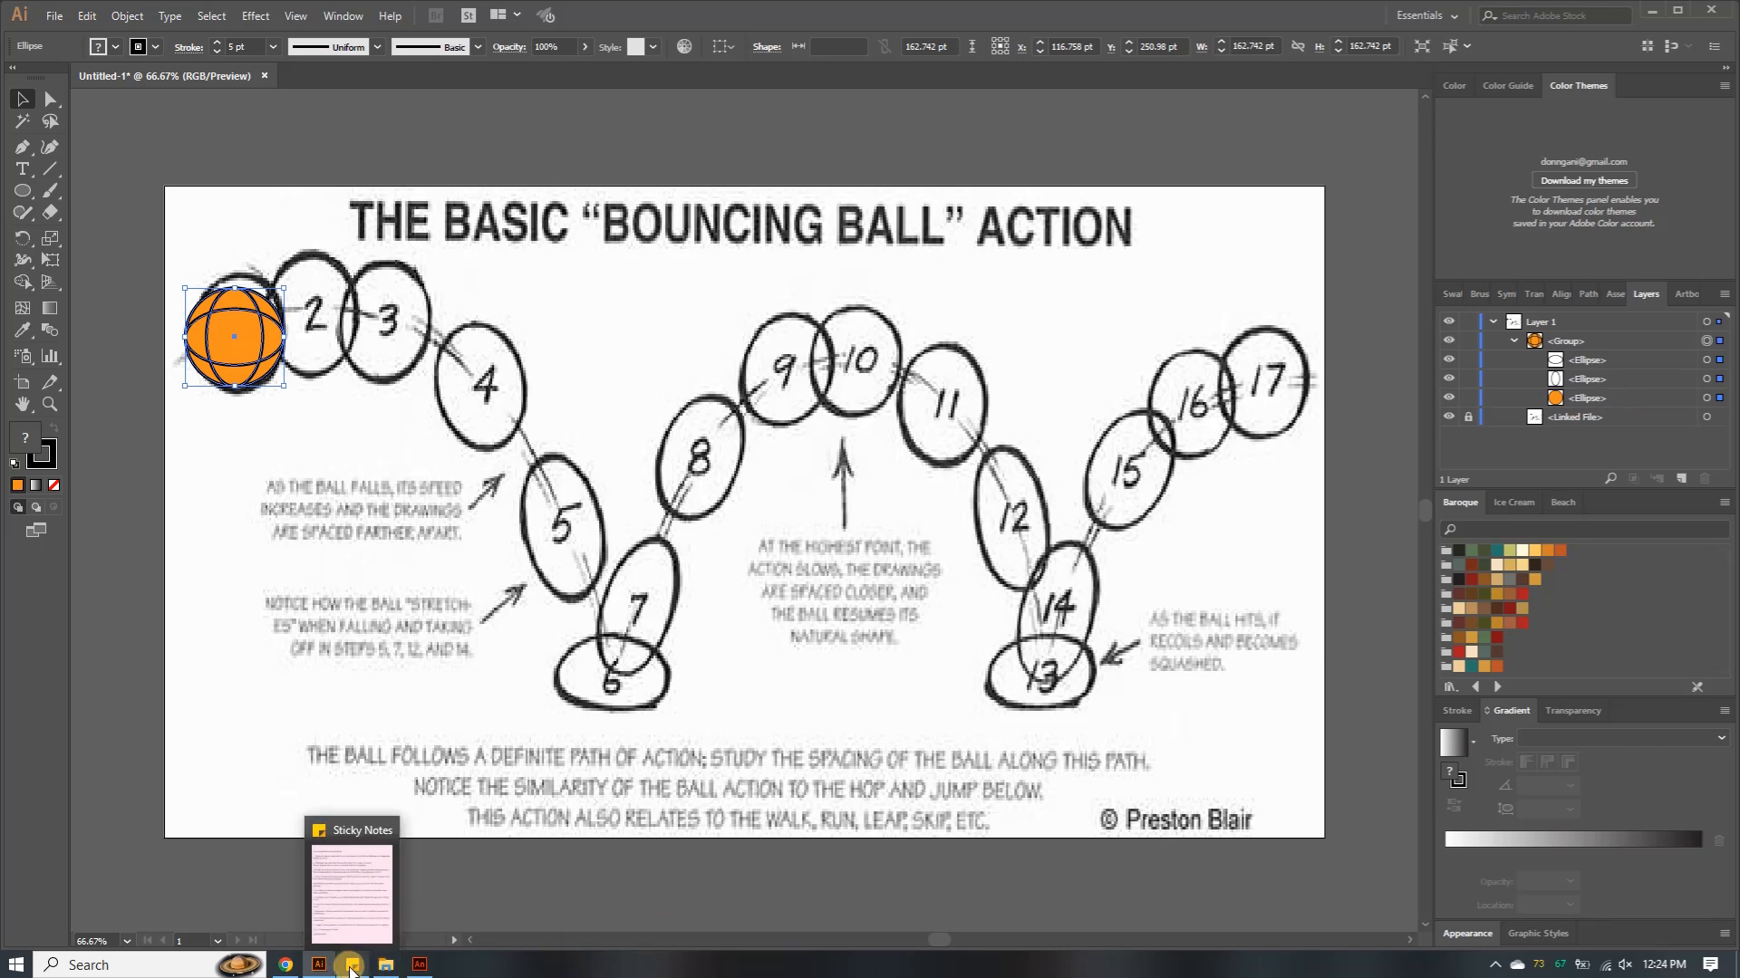
Switch to Animate and move the ball in frame 1 to the stage's left edge, at X 0 and about Y 274
click(419, 965)
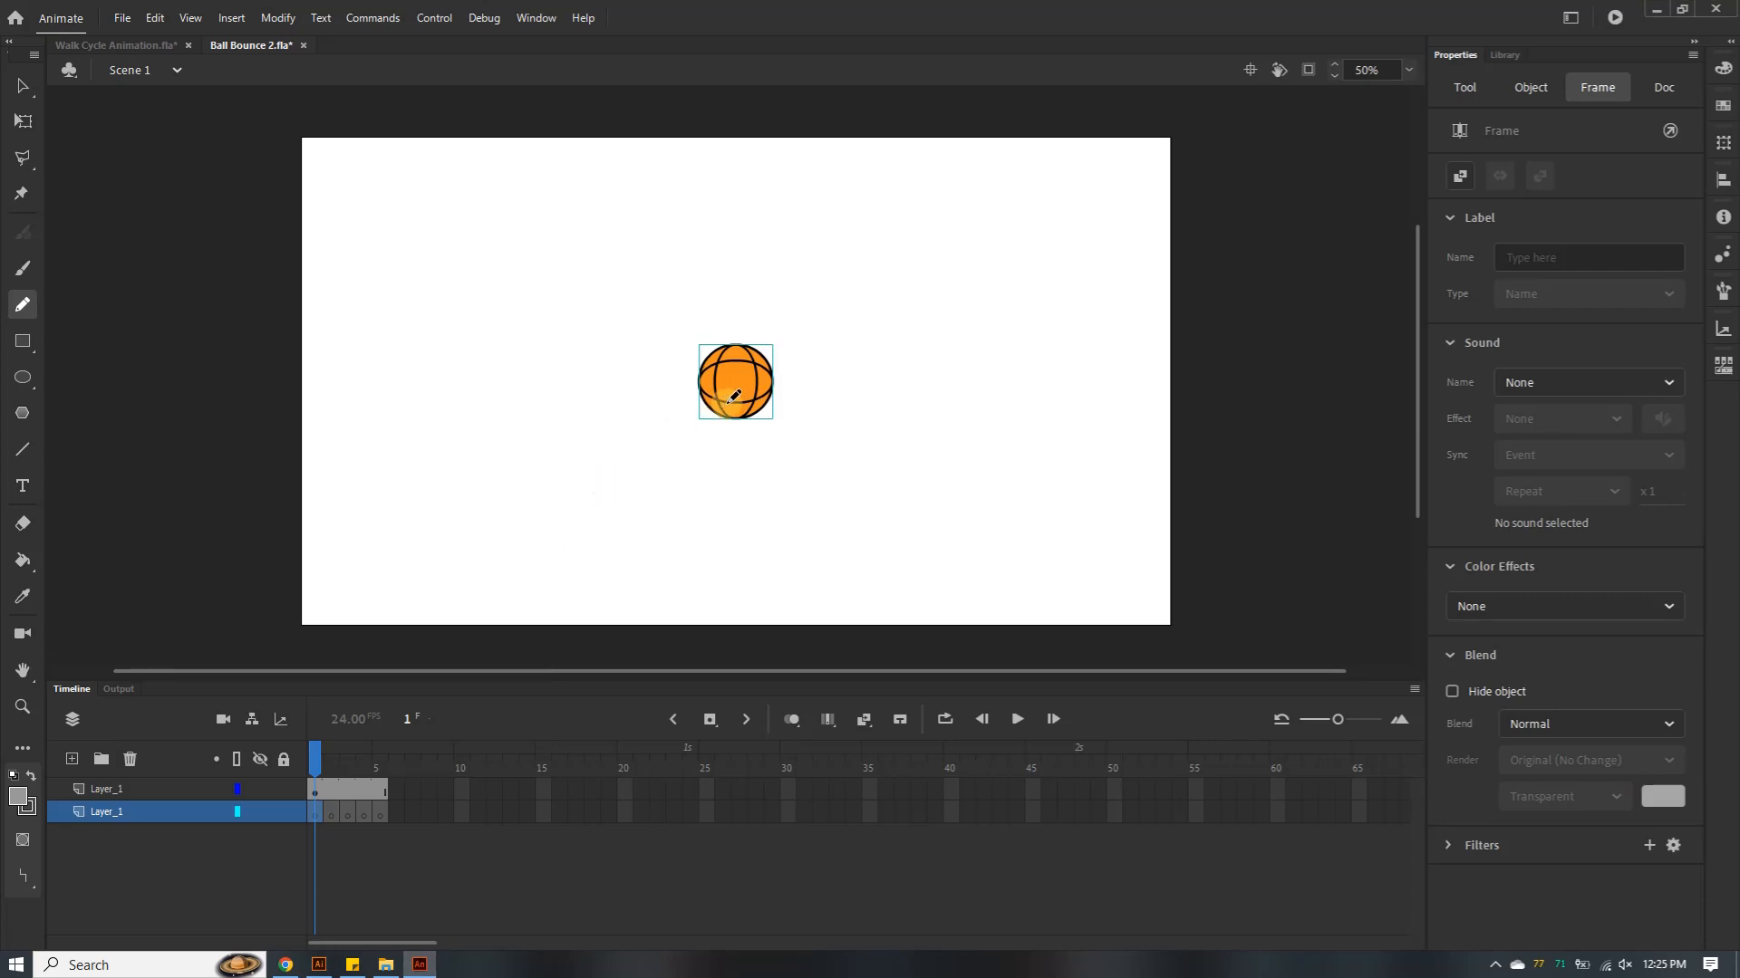
click(23, 85)
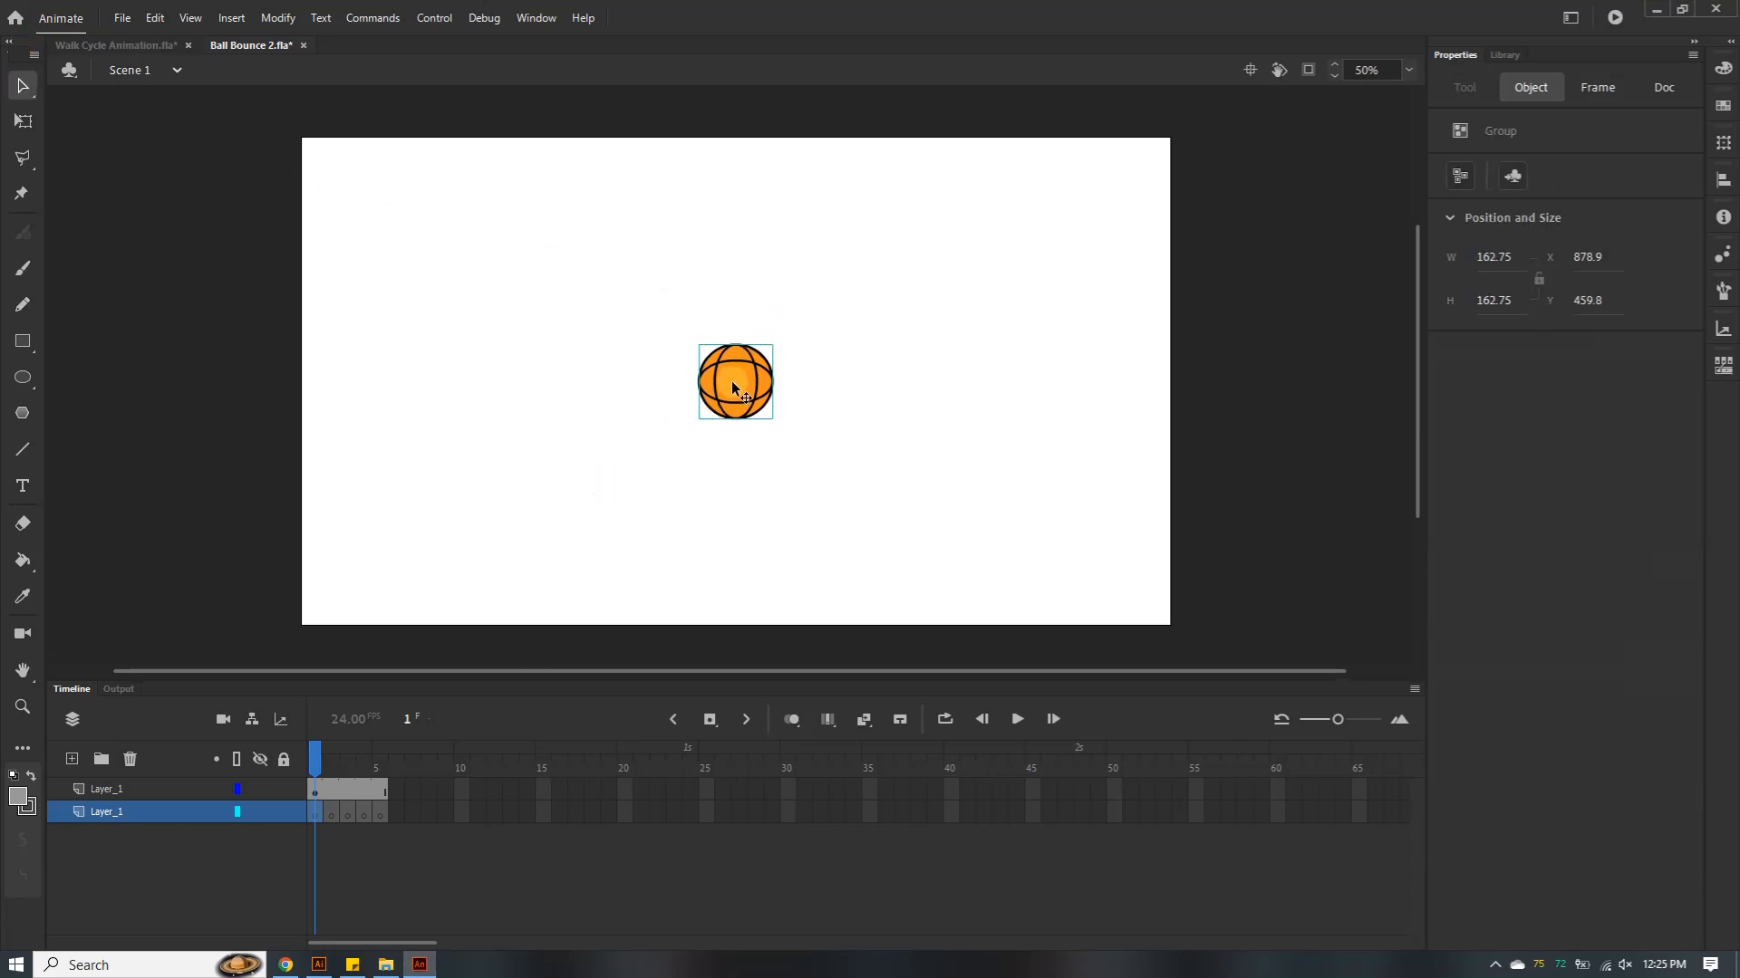
drag(732, 380, 478, 324)
drag(350, 304, 335, 298)
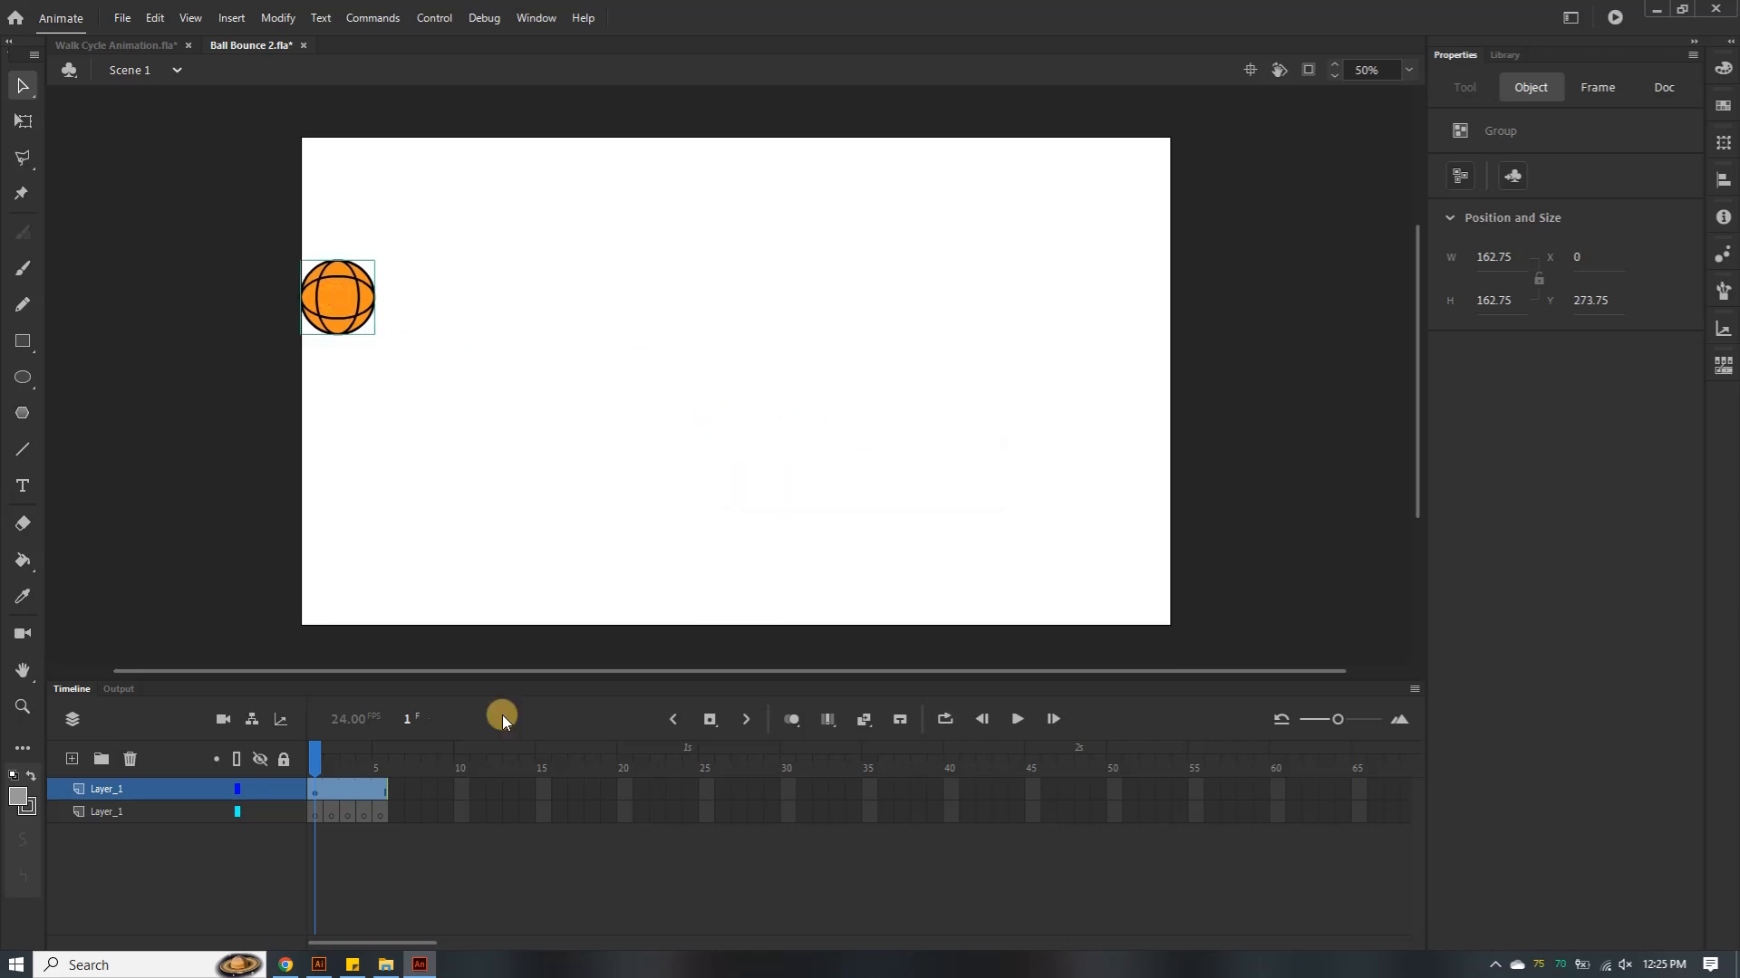
Delete the ball from frame 1 of the upper Layer_1
click(335, 787)
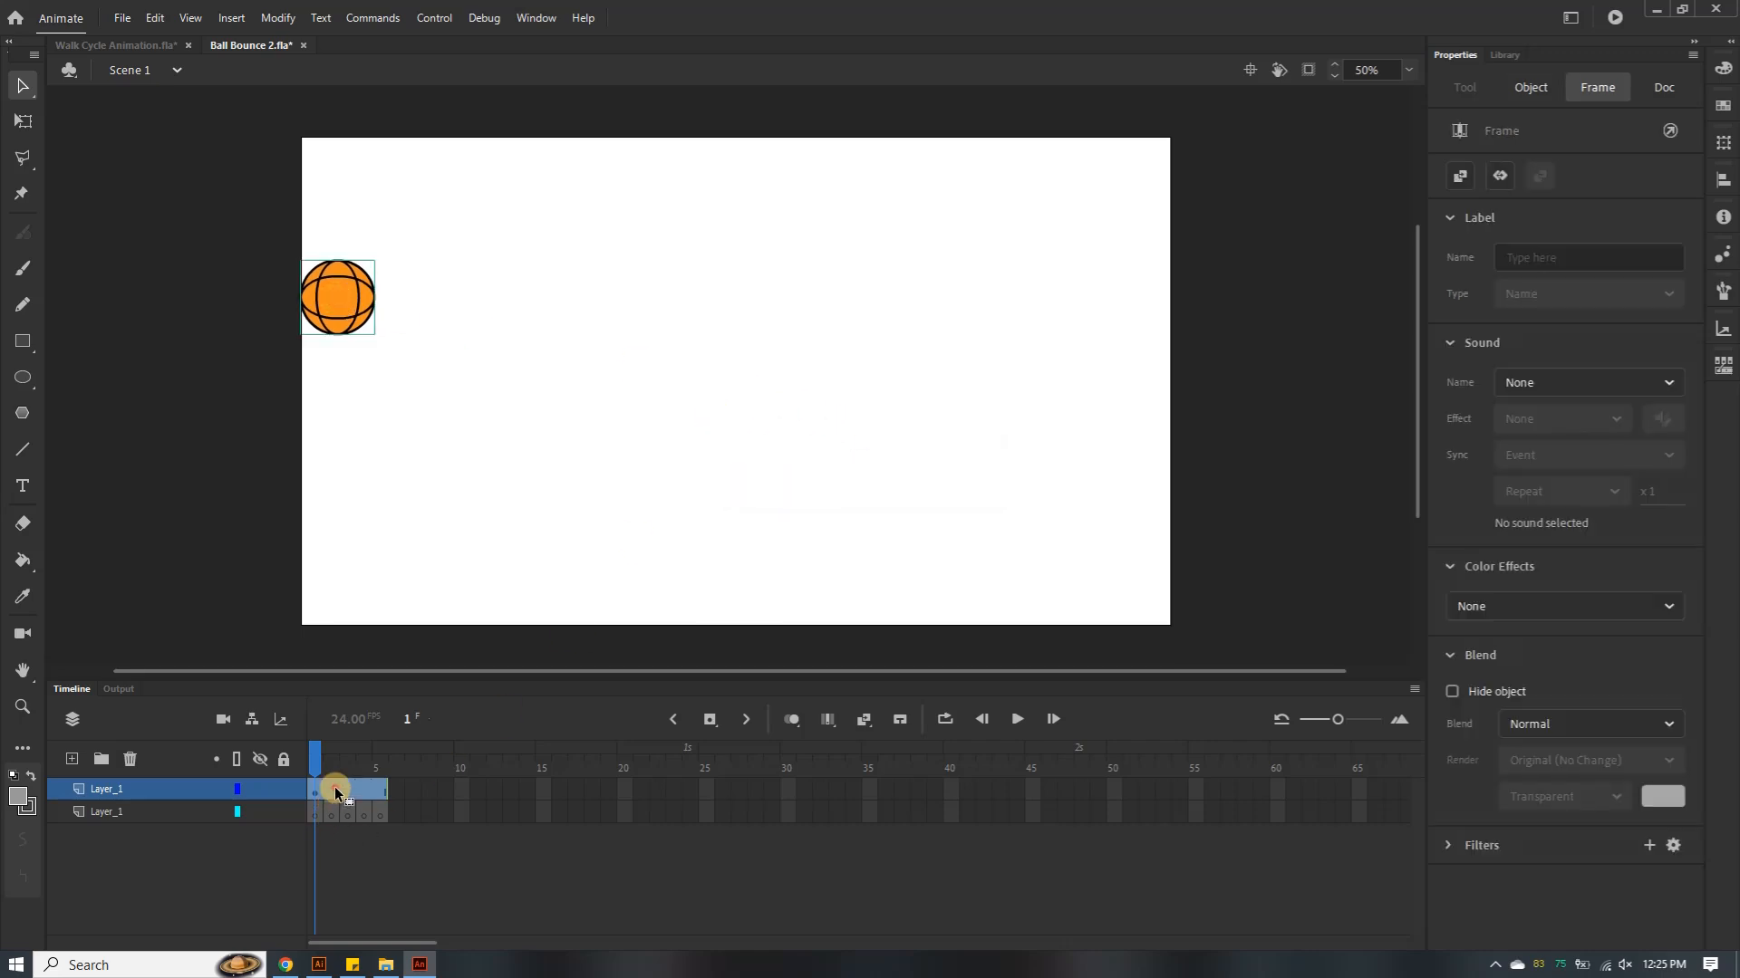
click(315, 788)
key(Delete)
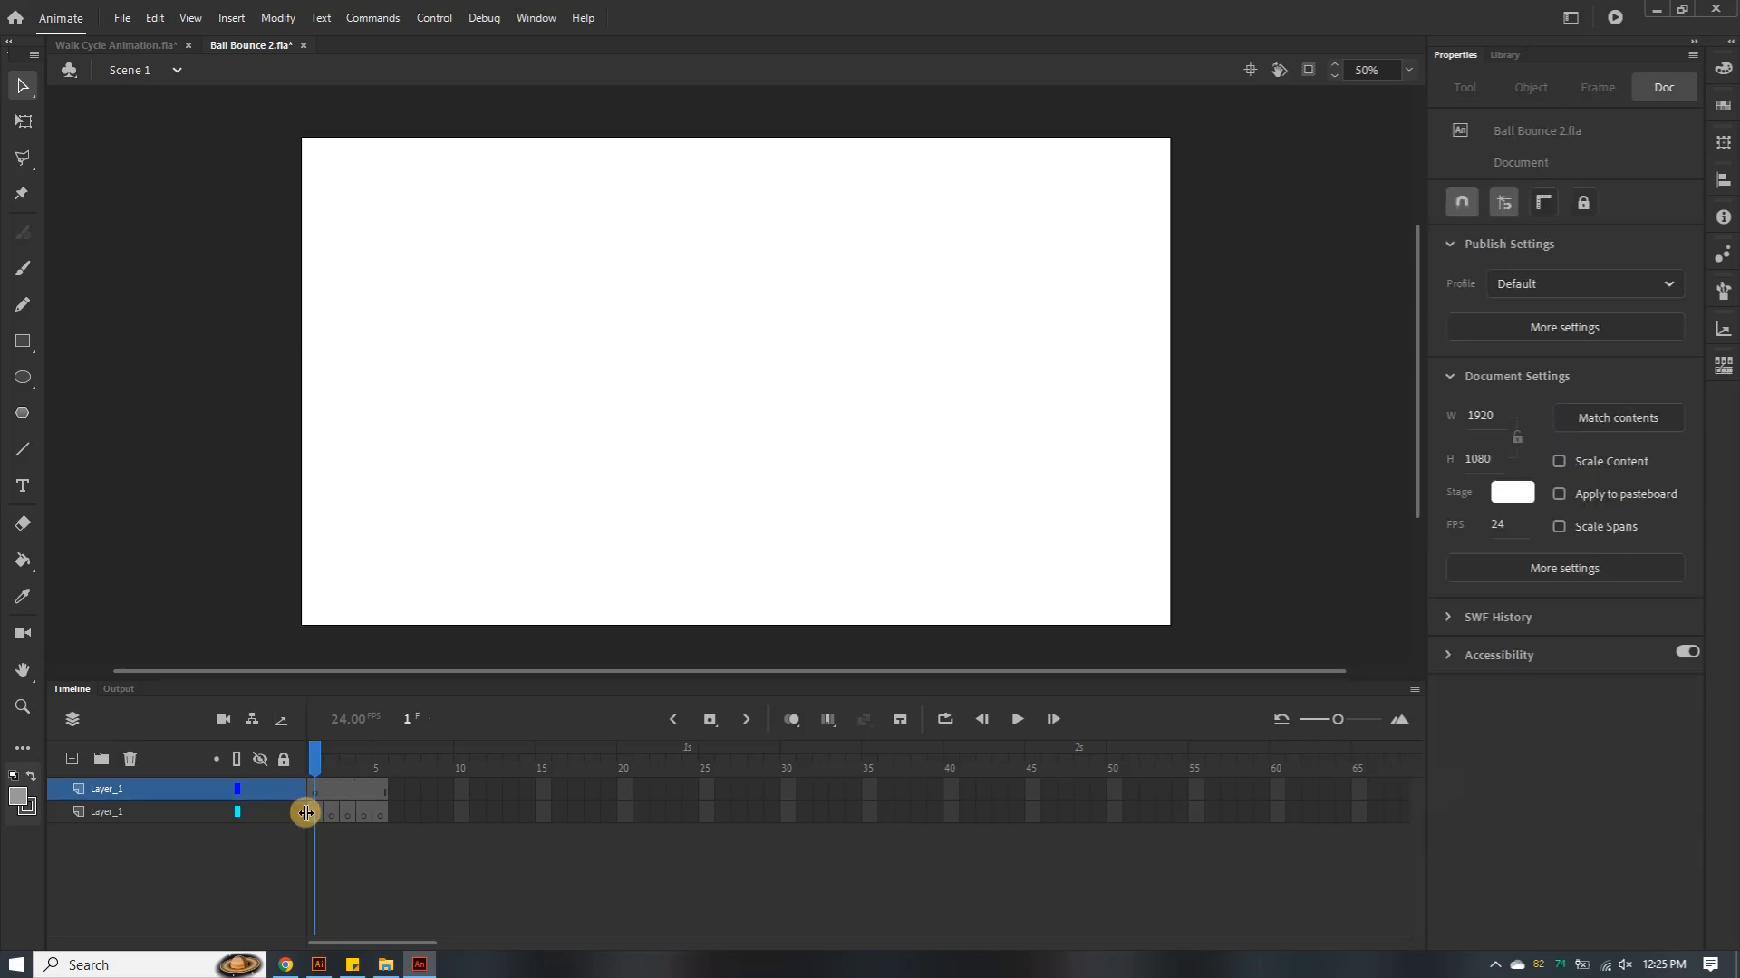
Paste the ball into frame 1 of the lower Layer_1 and place it near the stage's left edge, at about X 13, Y 286
click(314, 815)
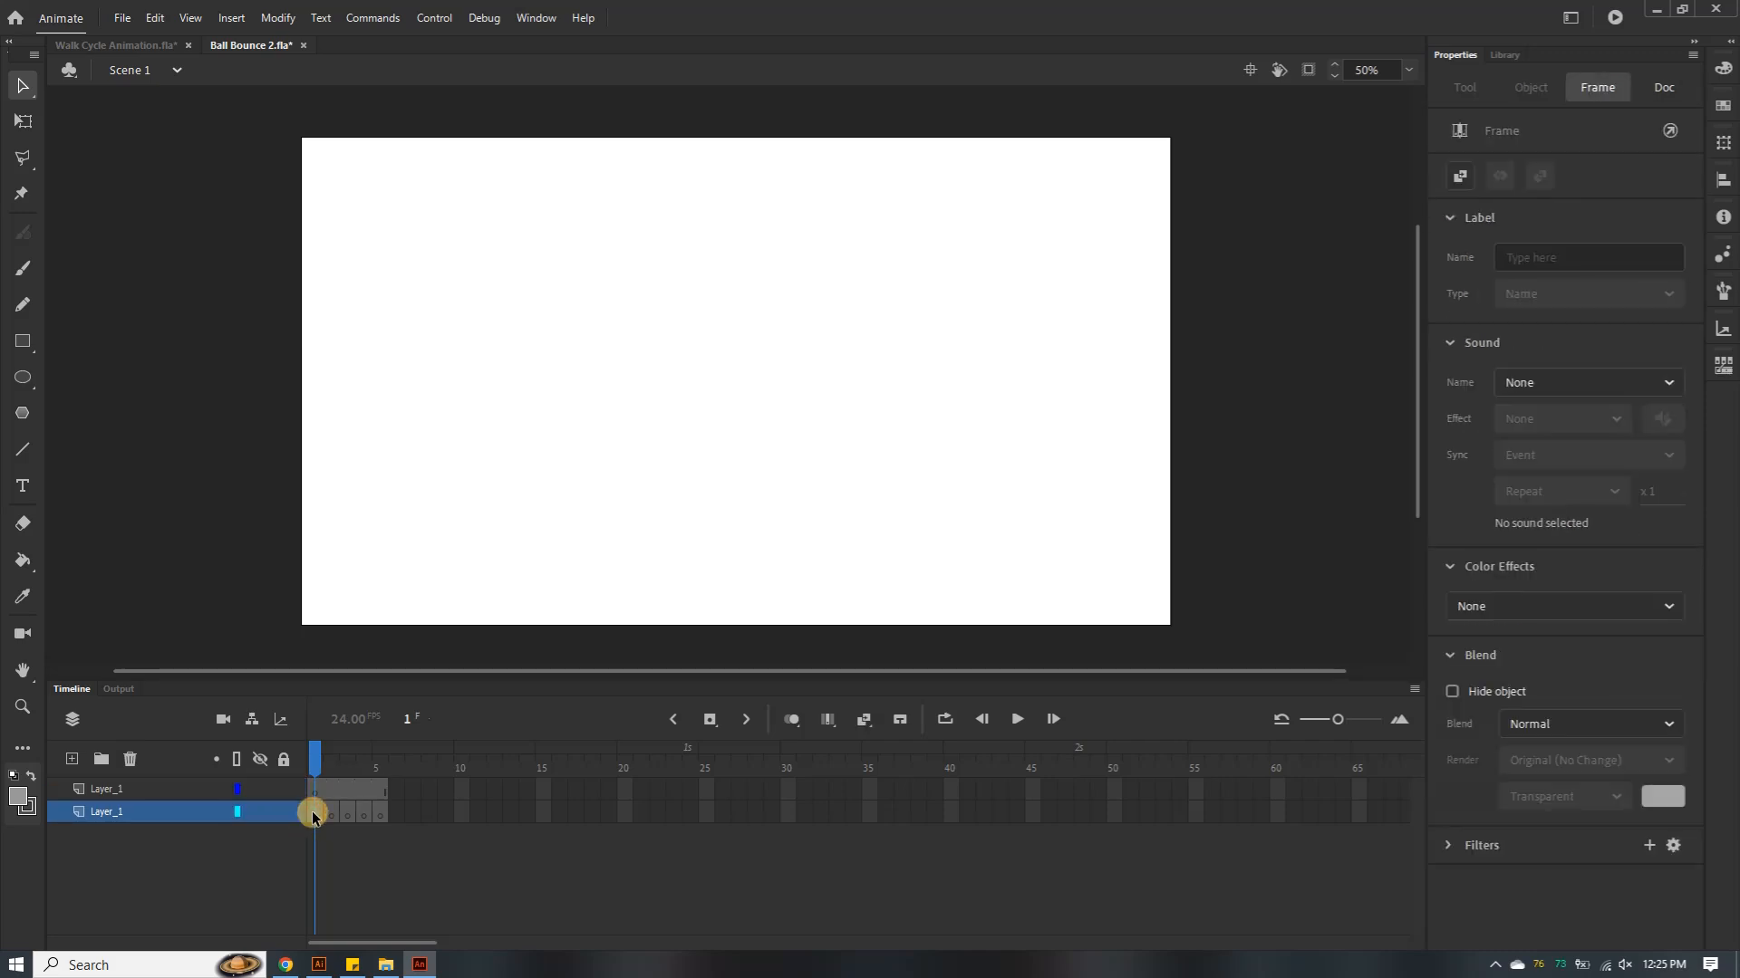
key(ctrl+v)
drag(756, 391, 362, 310)
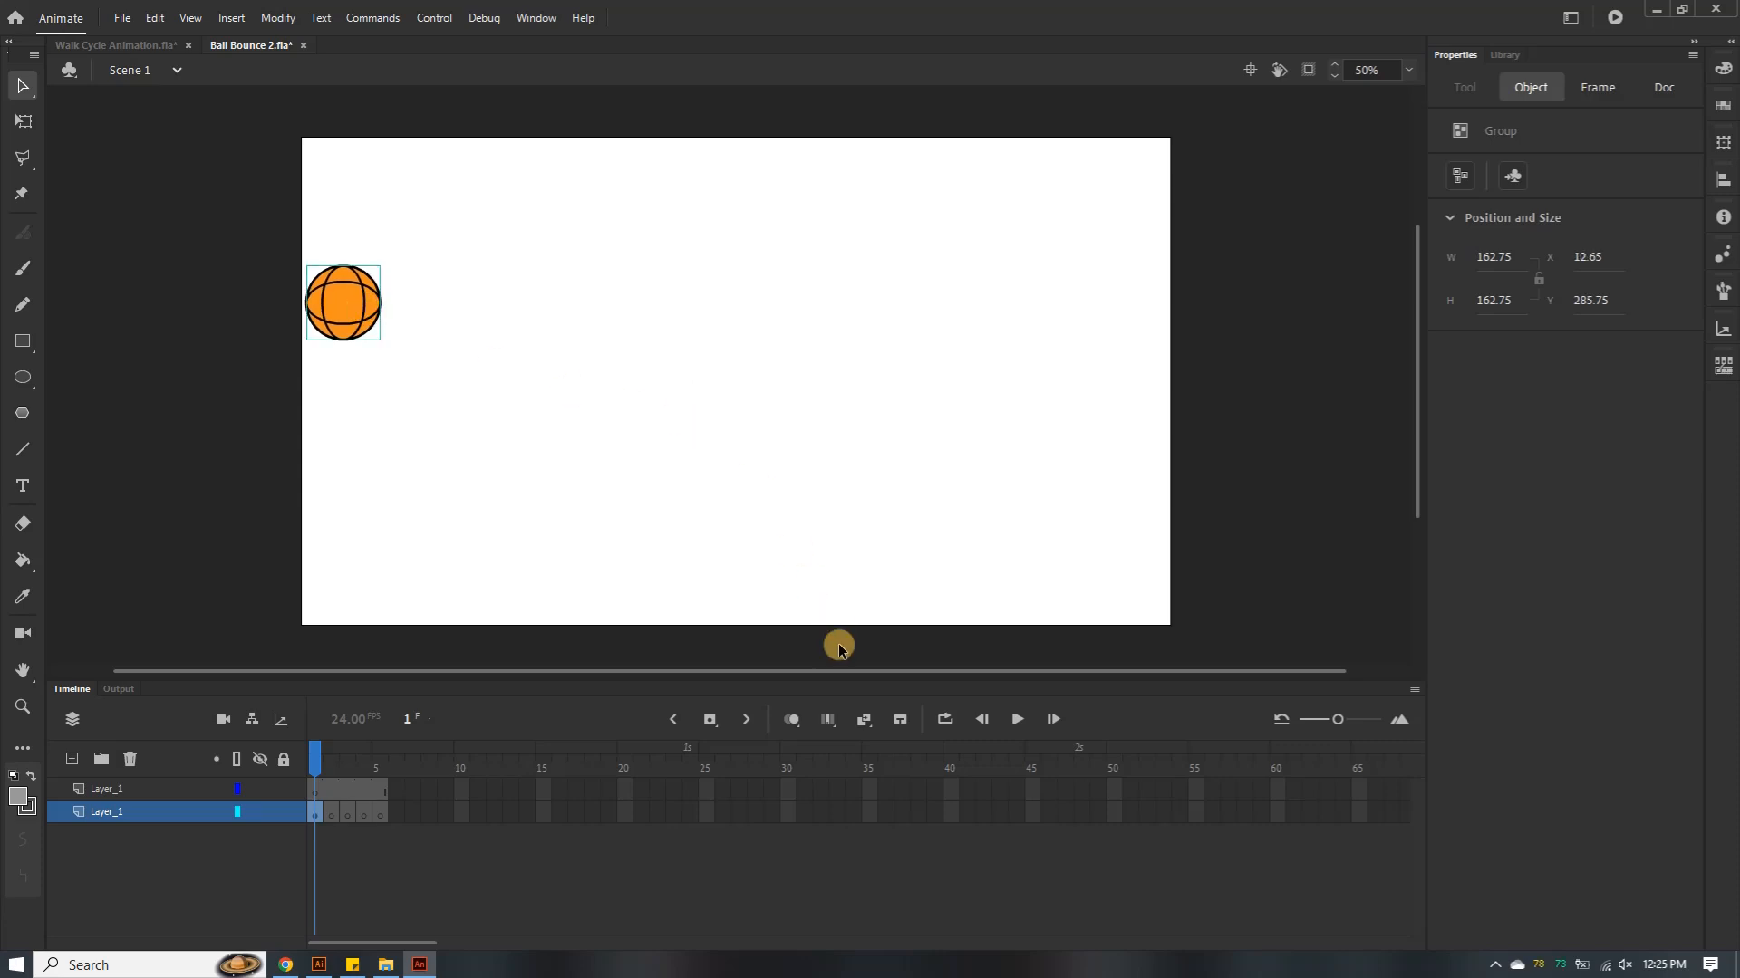
Turn on onion skinning in Animate and check the ball spacing in the bouncing ball reference in Illustrator
click(790, 718)
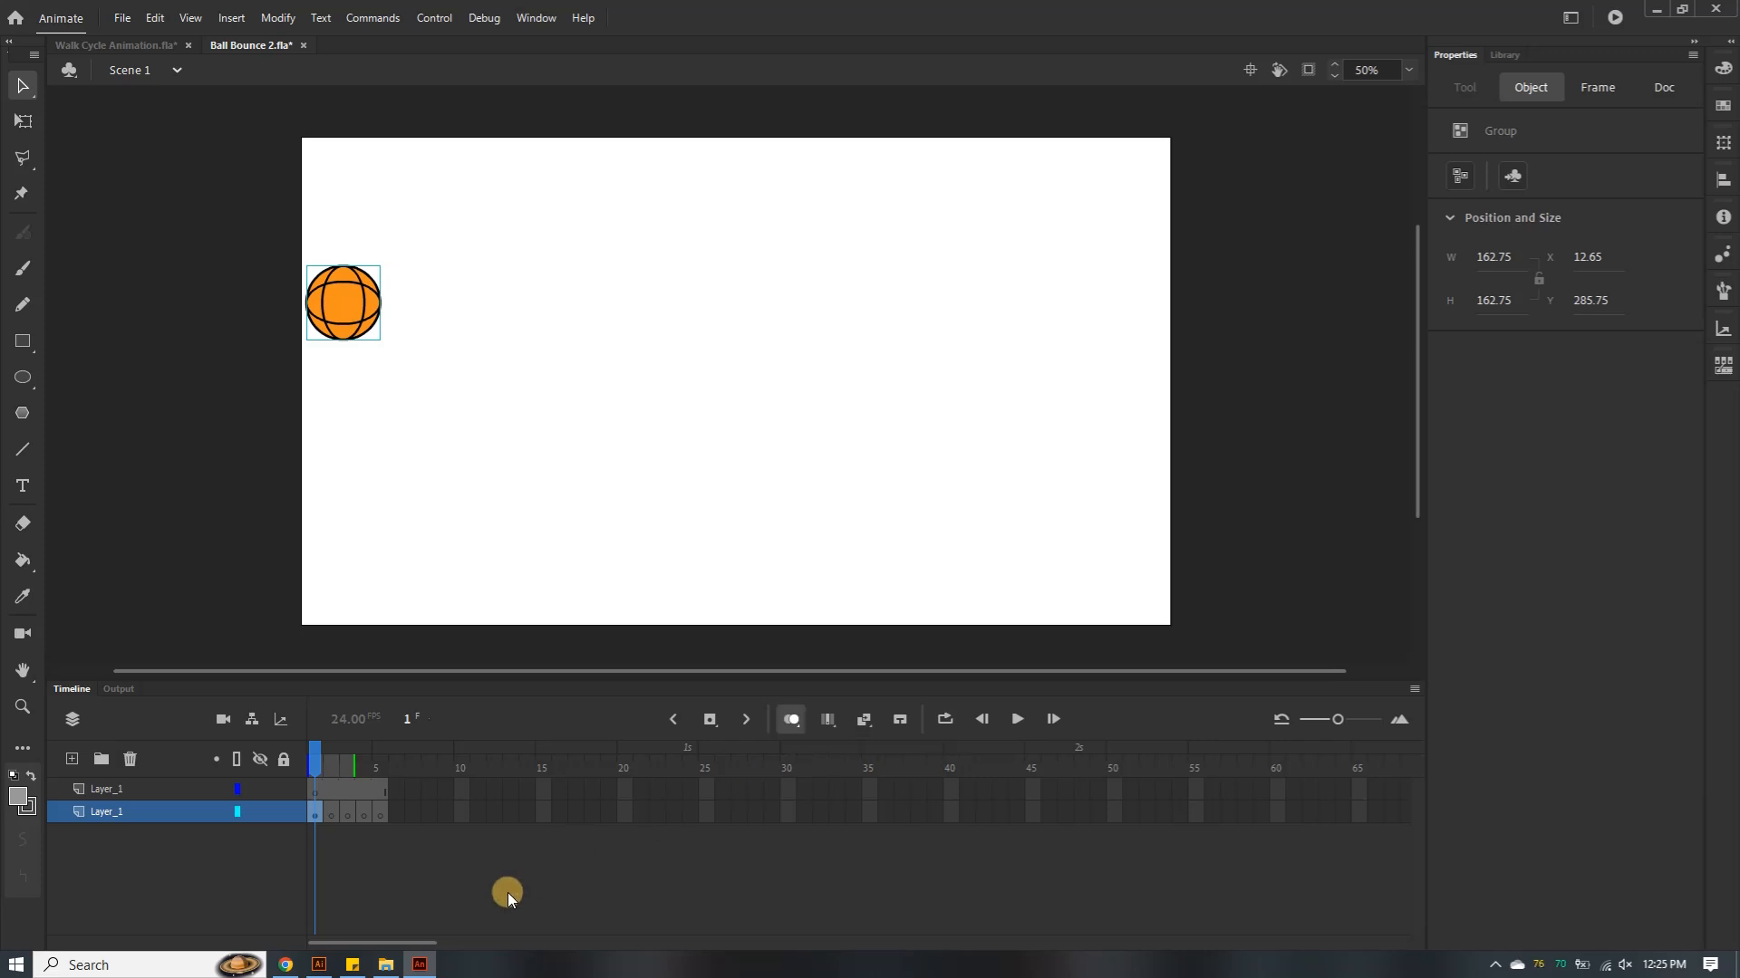
click(332, 968)
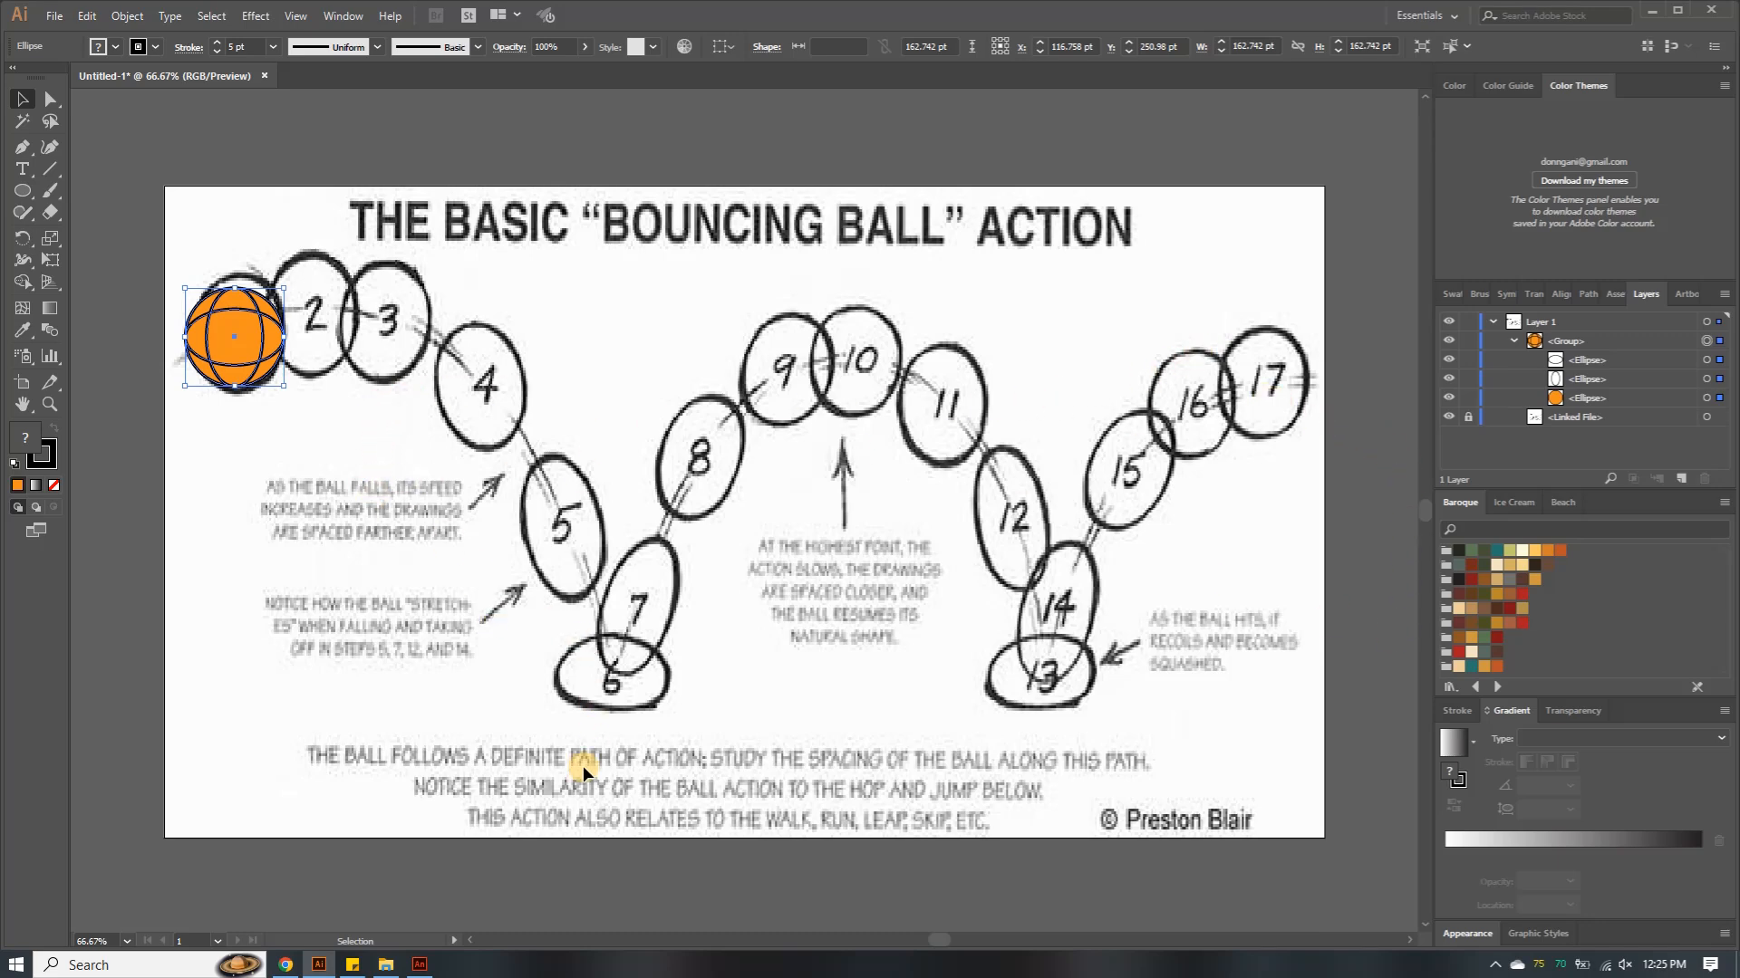
mouse_move(408, 970)
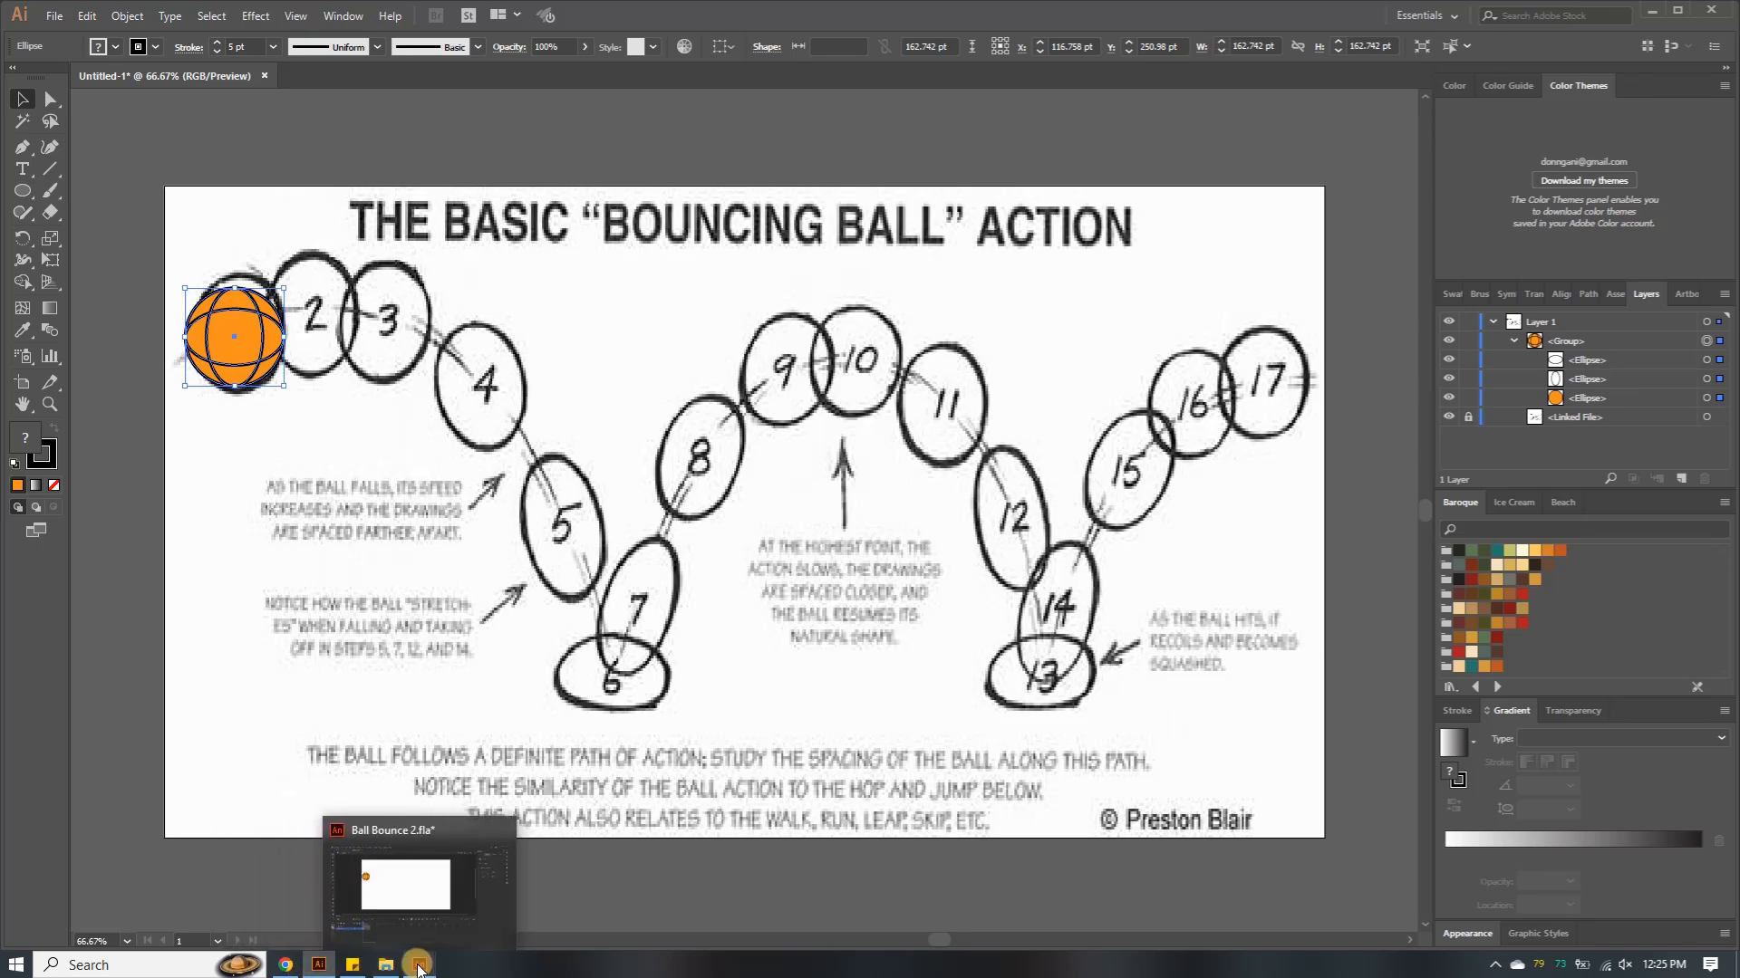
click(418, 968)
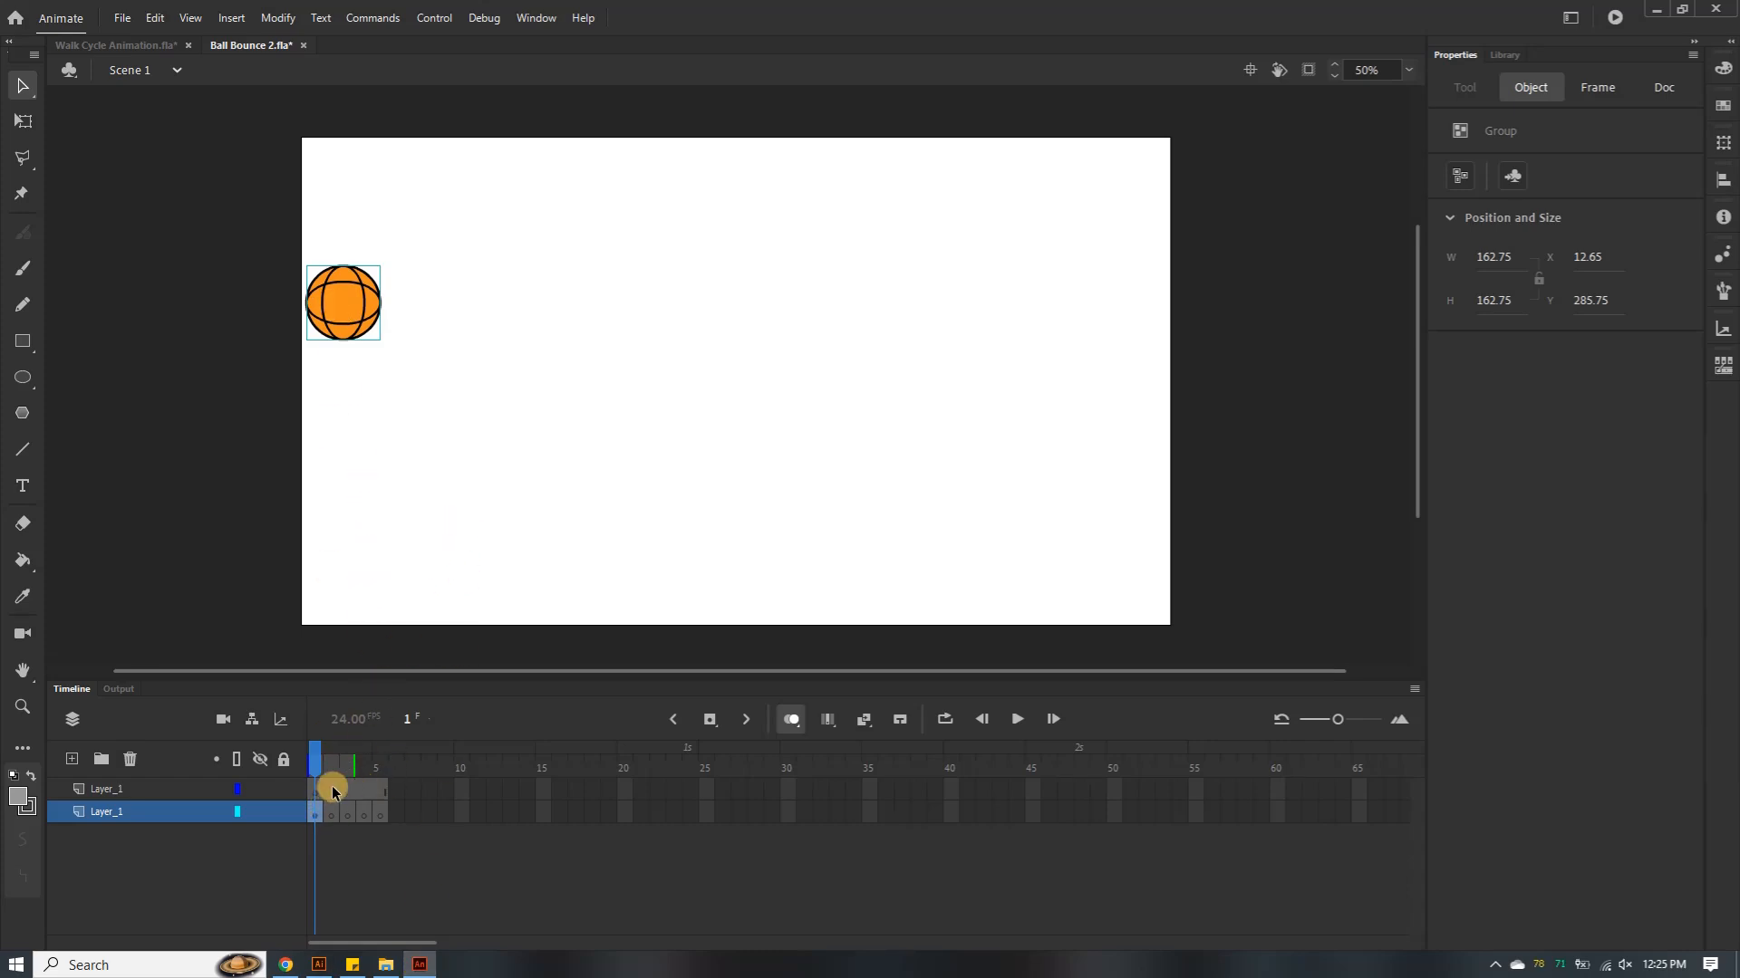
Paste the ball into frame 2 of the lower Layer_1 and place it at about X 191, Y 260, following the Illustrator reference
click(331, 813)
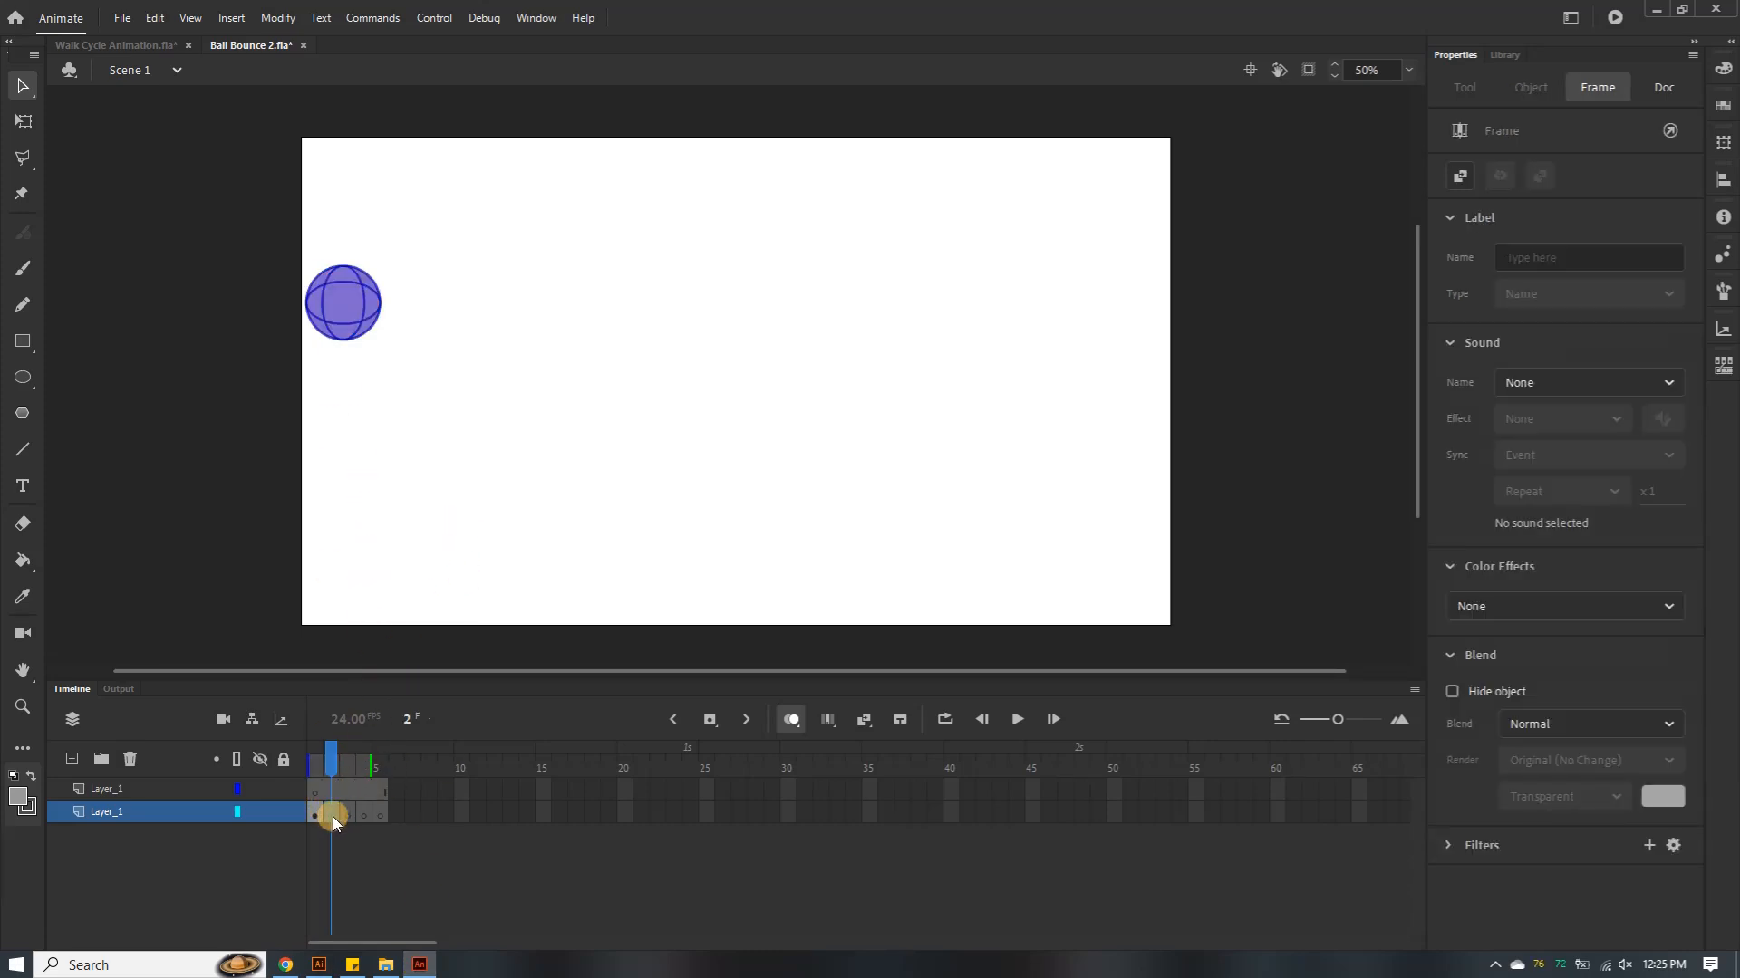
key(ctrl+v)
drag(725, 408, 424, 366)
click(318, 965)
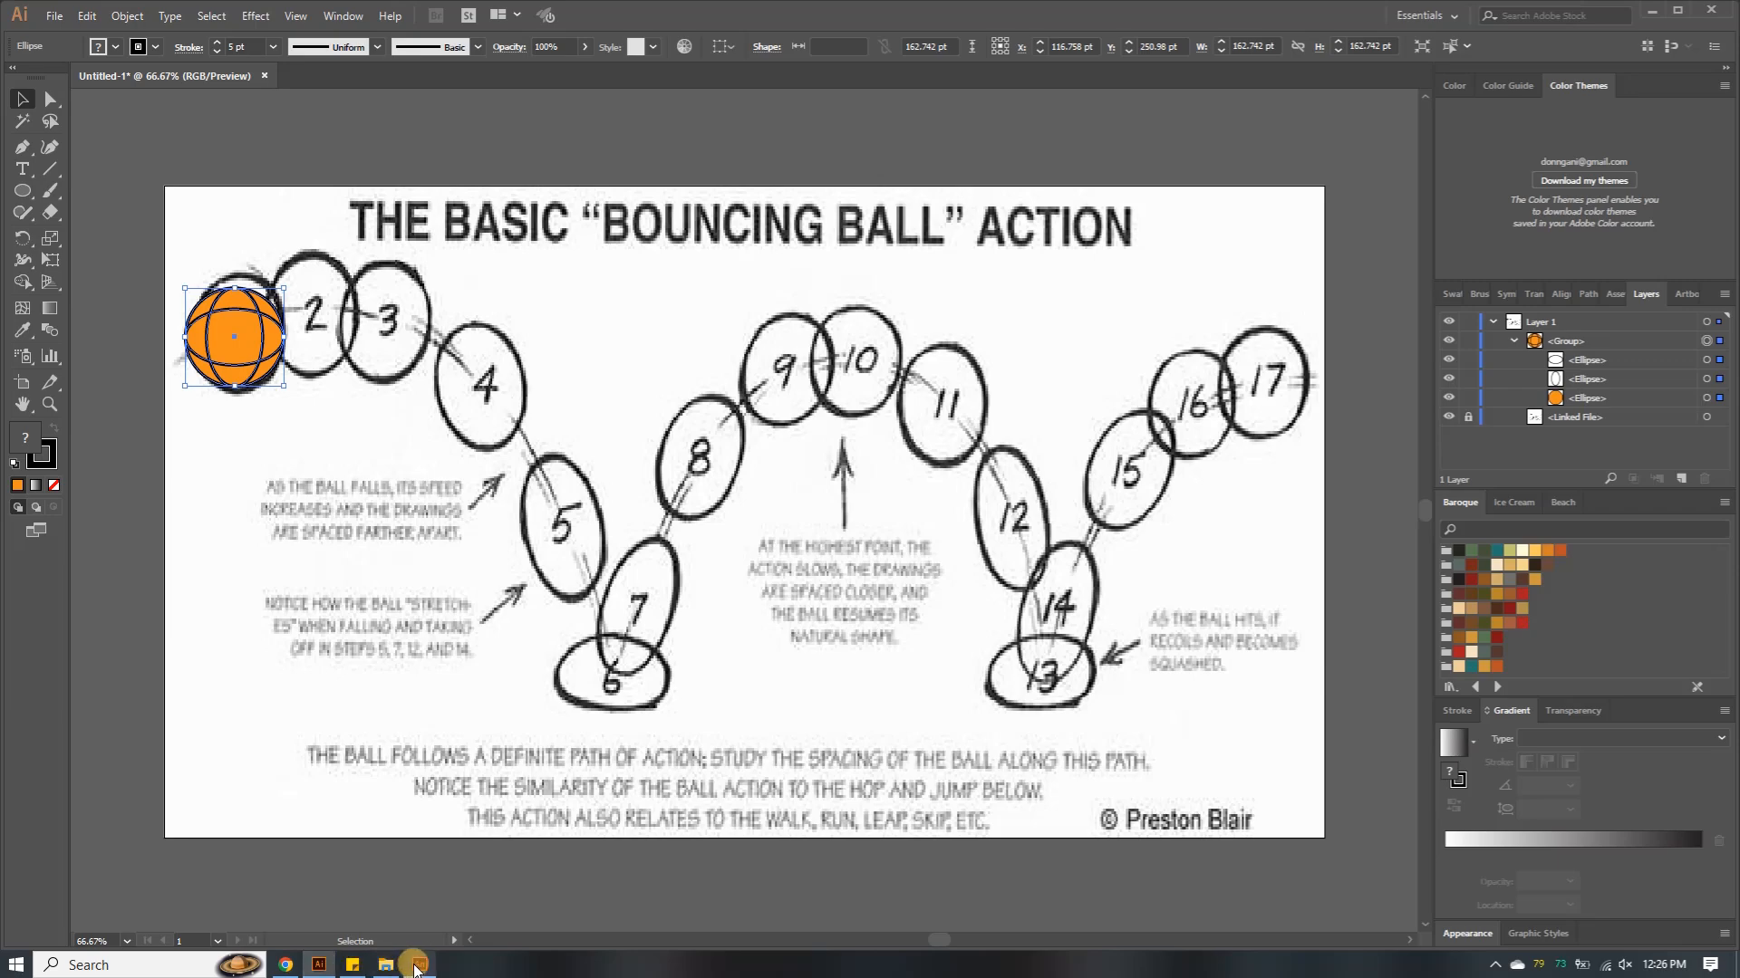
click(420, 965)
drag(434, 343, 426, 288)
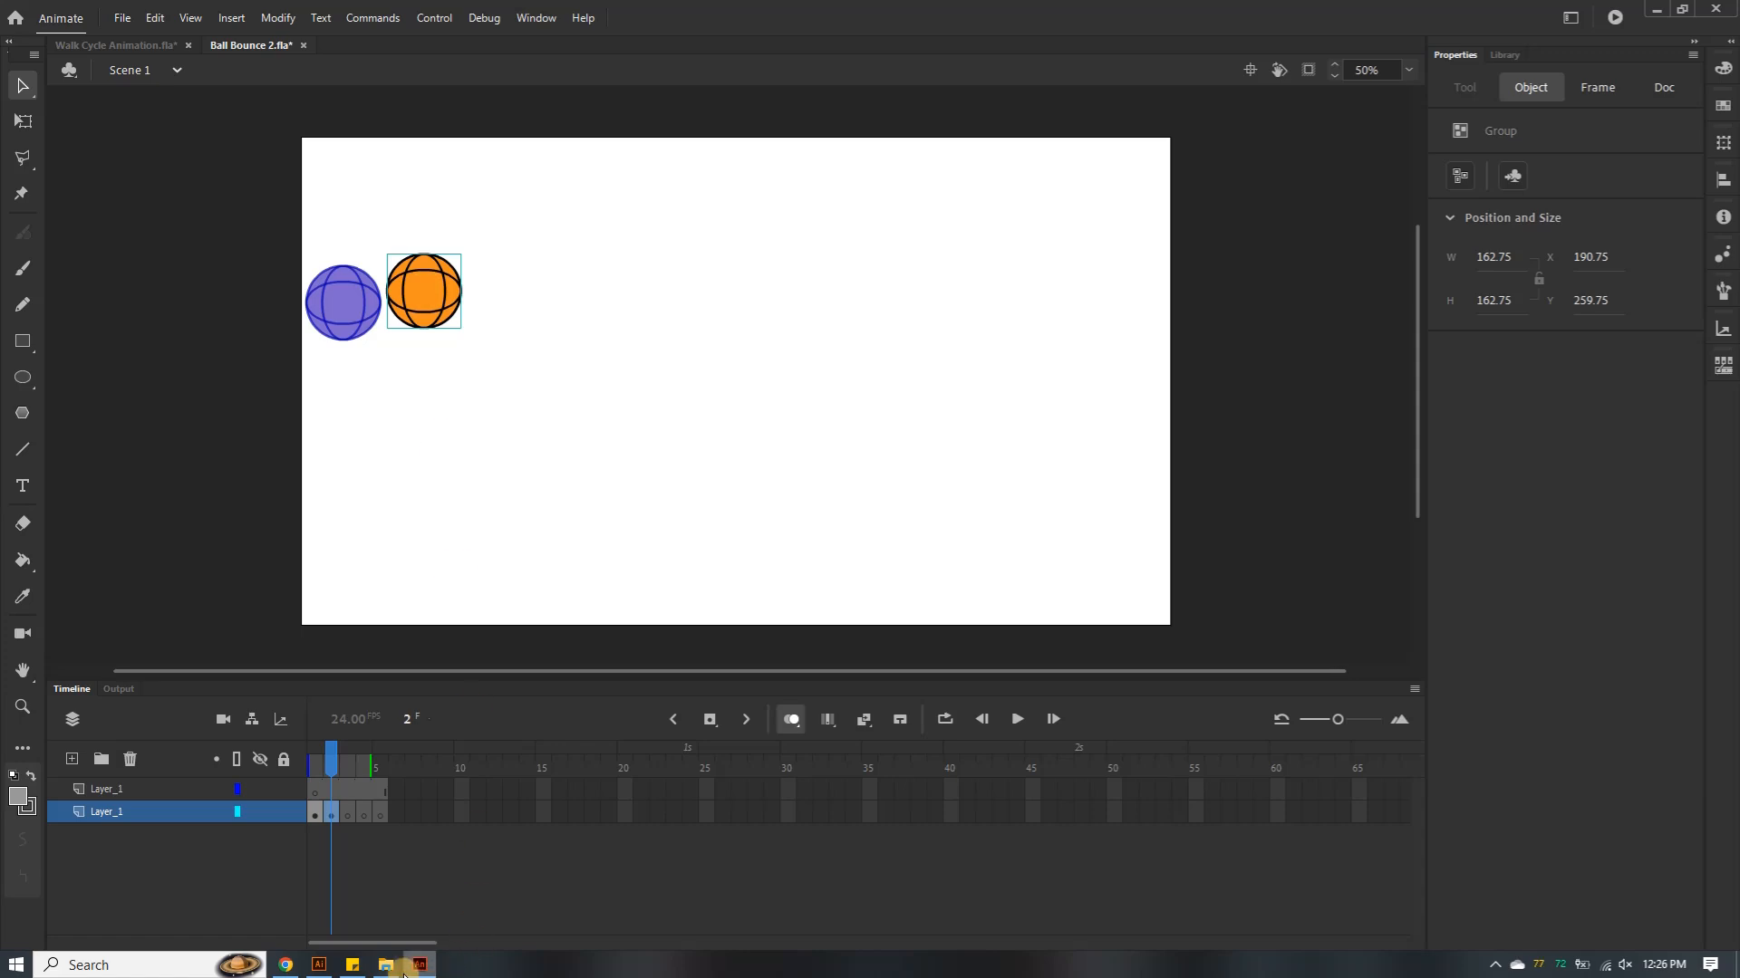
Paste the ball into frame 3 and place it overlapping the second ball's right side, slightly higher, following the Illustrator reference
click(348, 813)
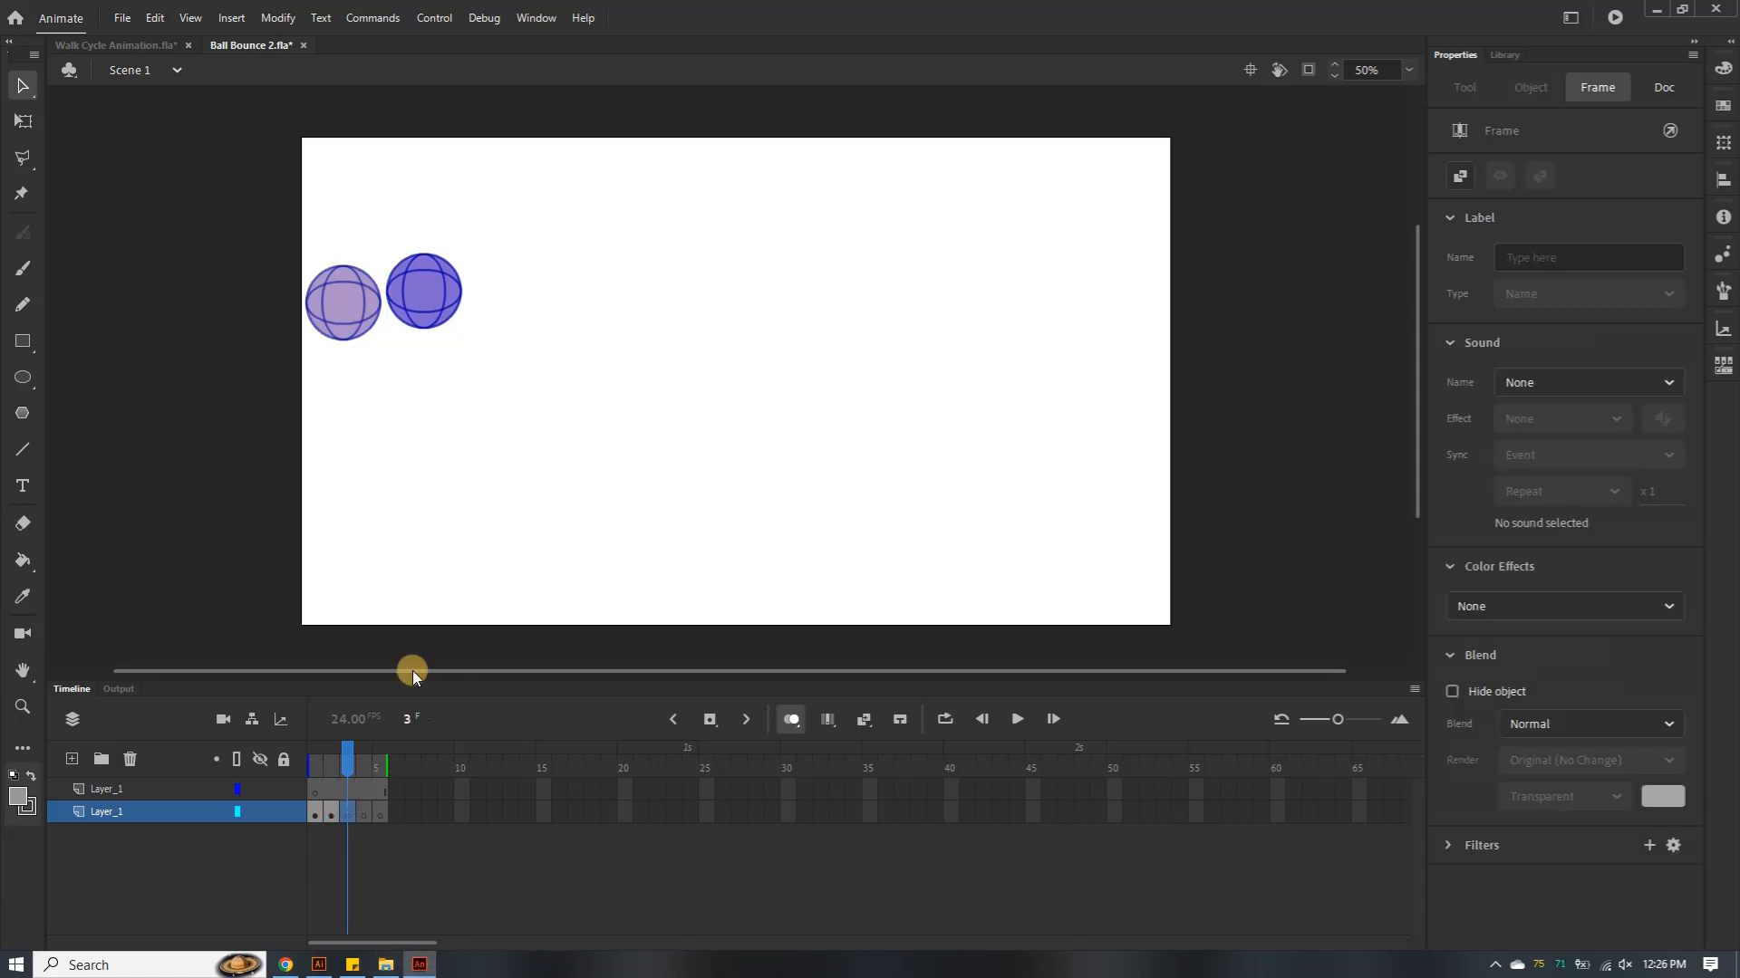
key(ctrl+v)
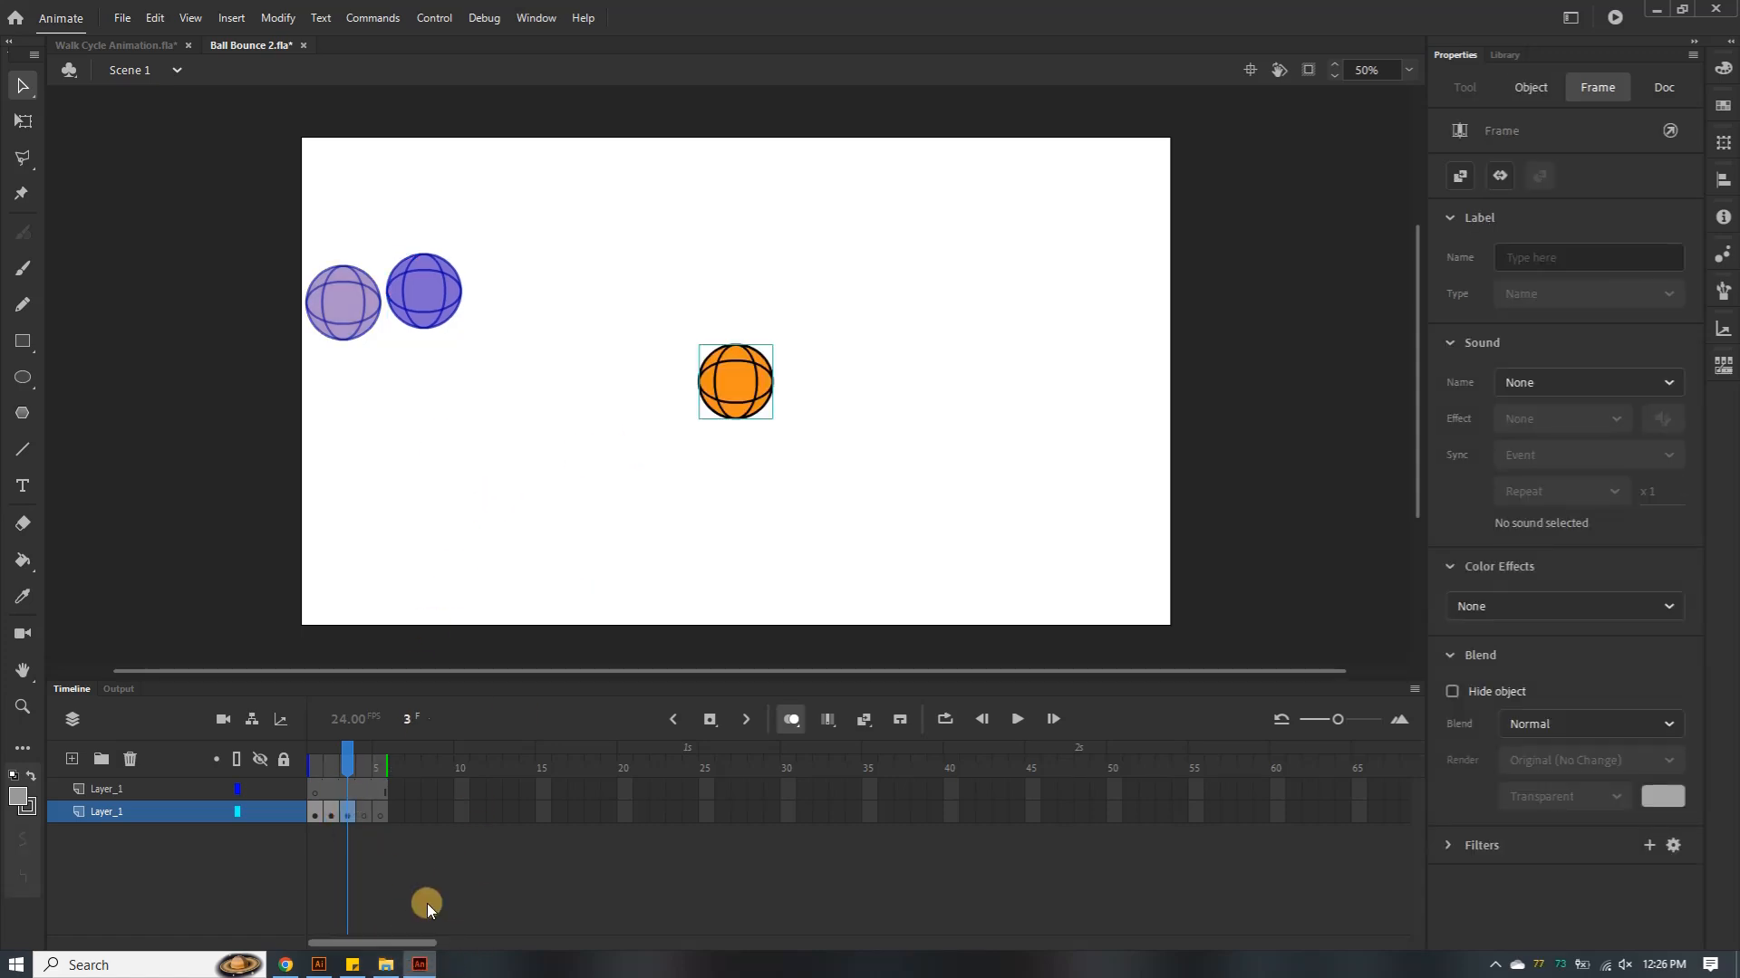
click(324, 966)
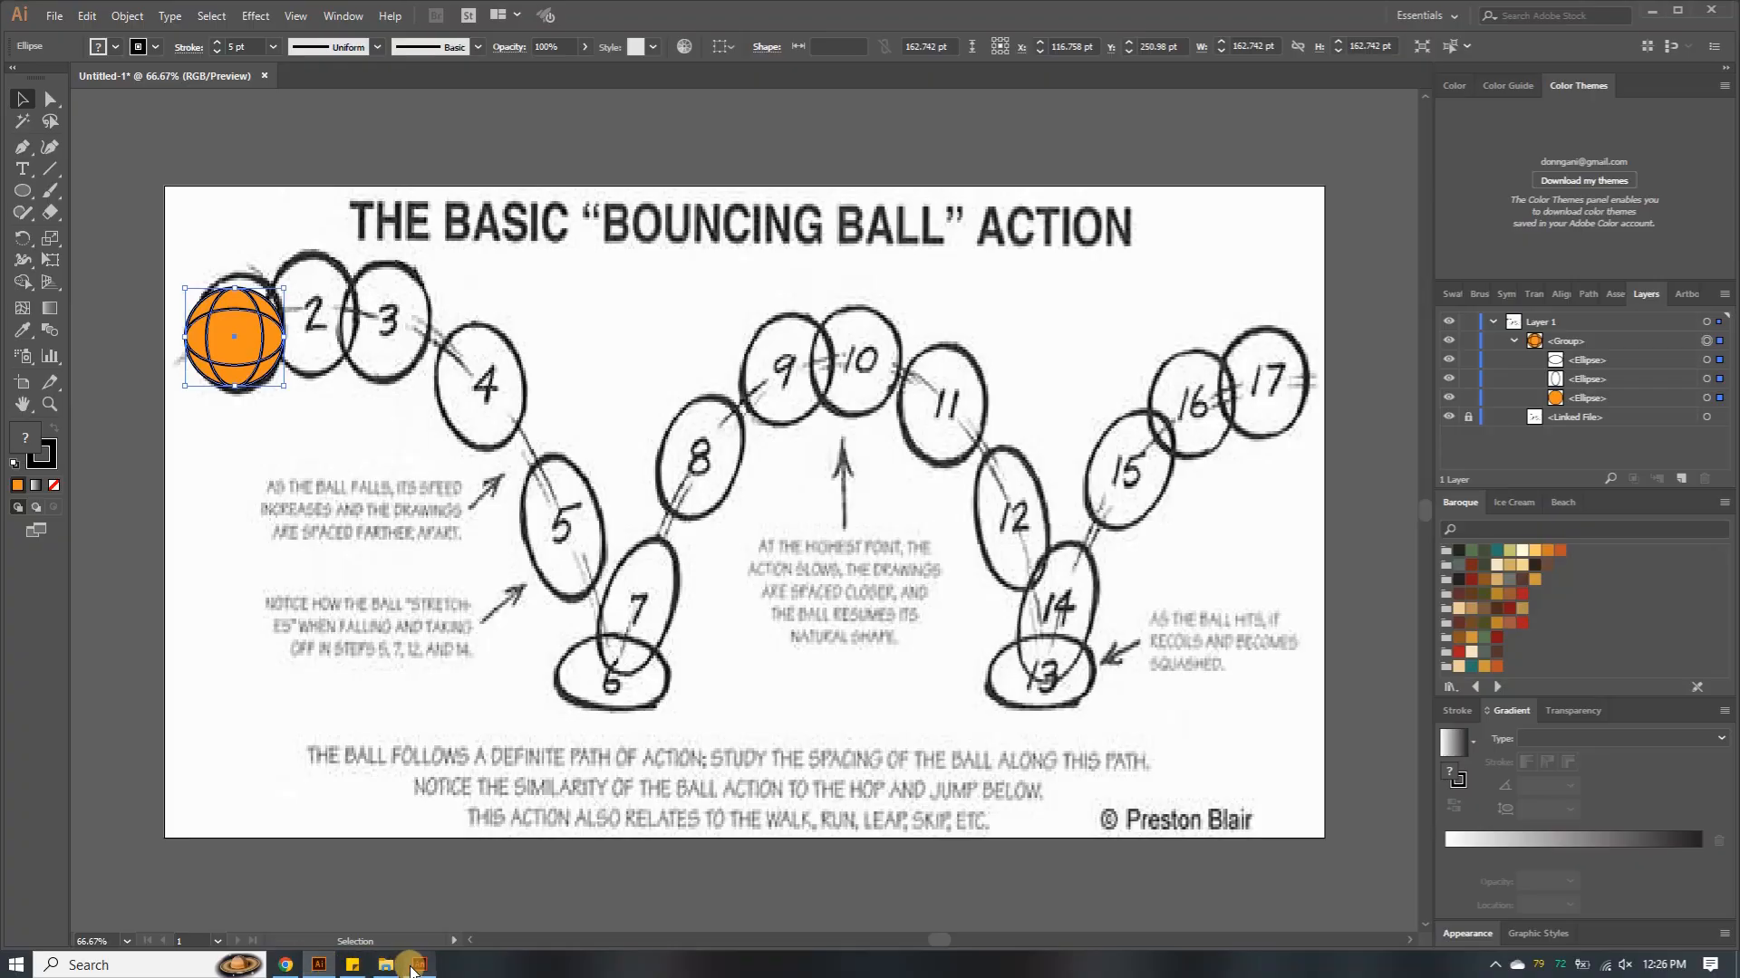
click(418, 966)
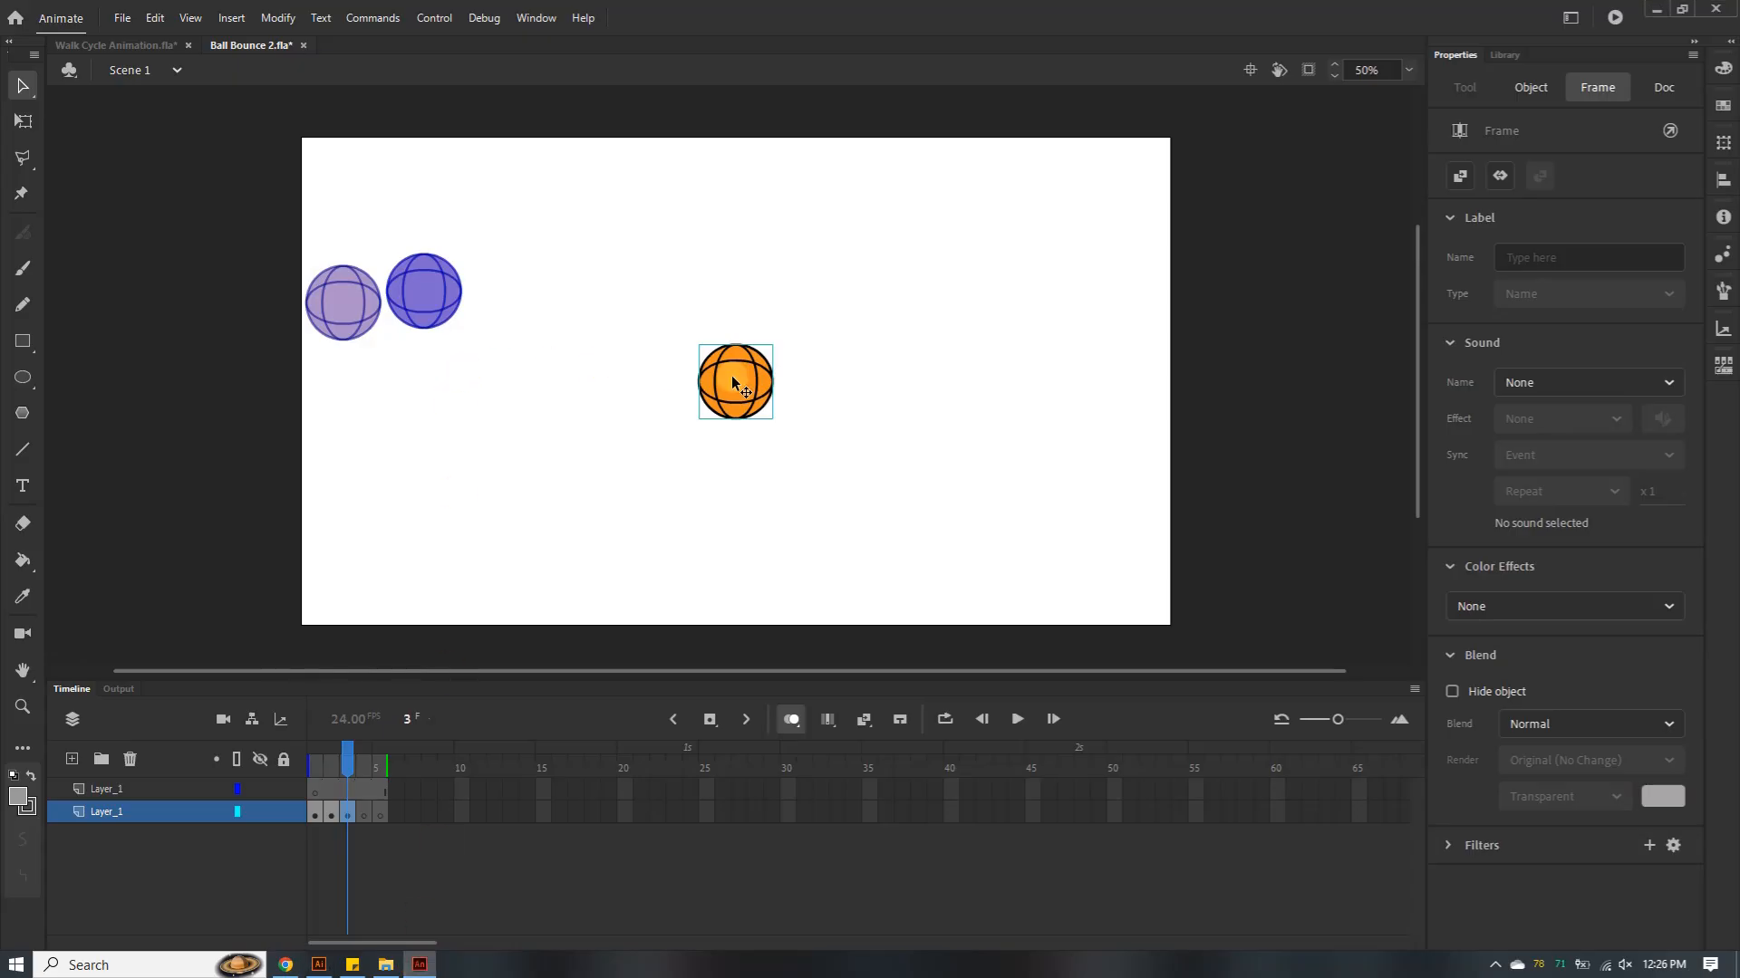
drag(450, 284, 470, 281)
click(343, 824)
Shift the frame 2 ball slightly left so it sits midway between the frame 1 and frame 3 balls, and deselect it
click(332, 813)
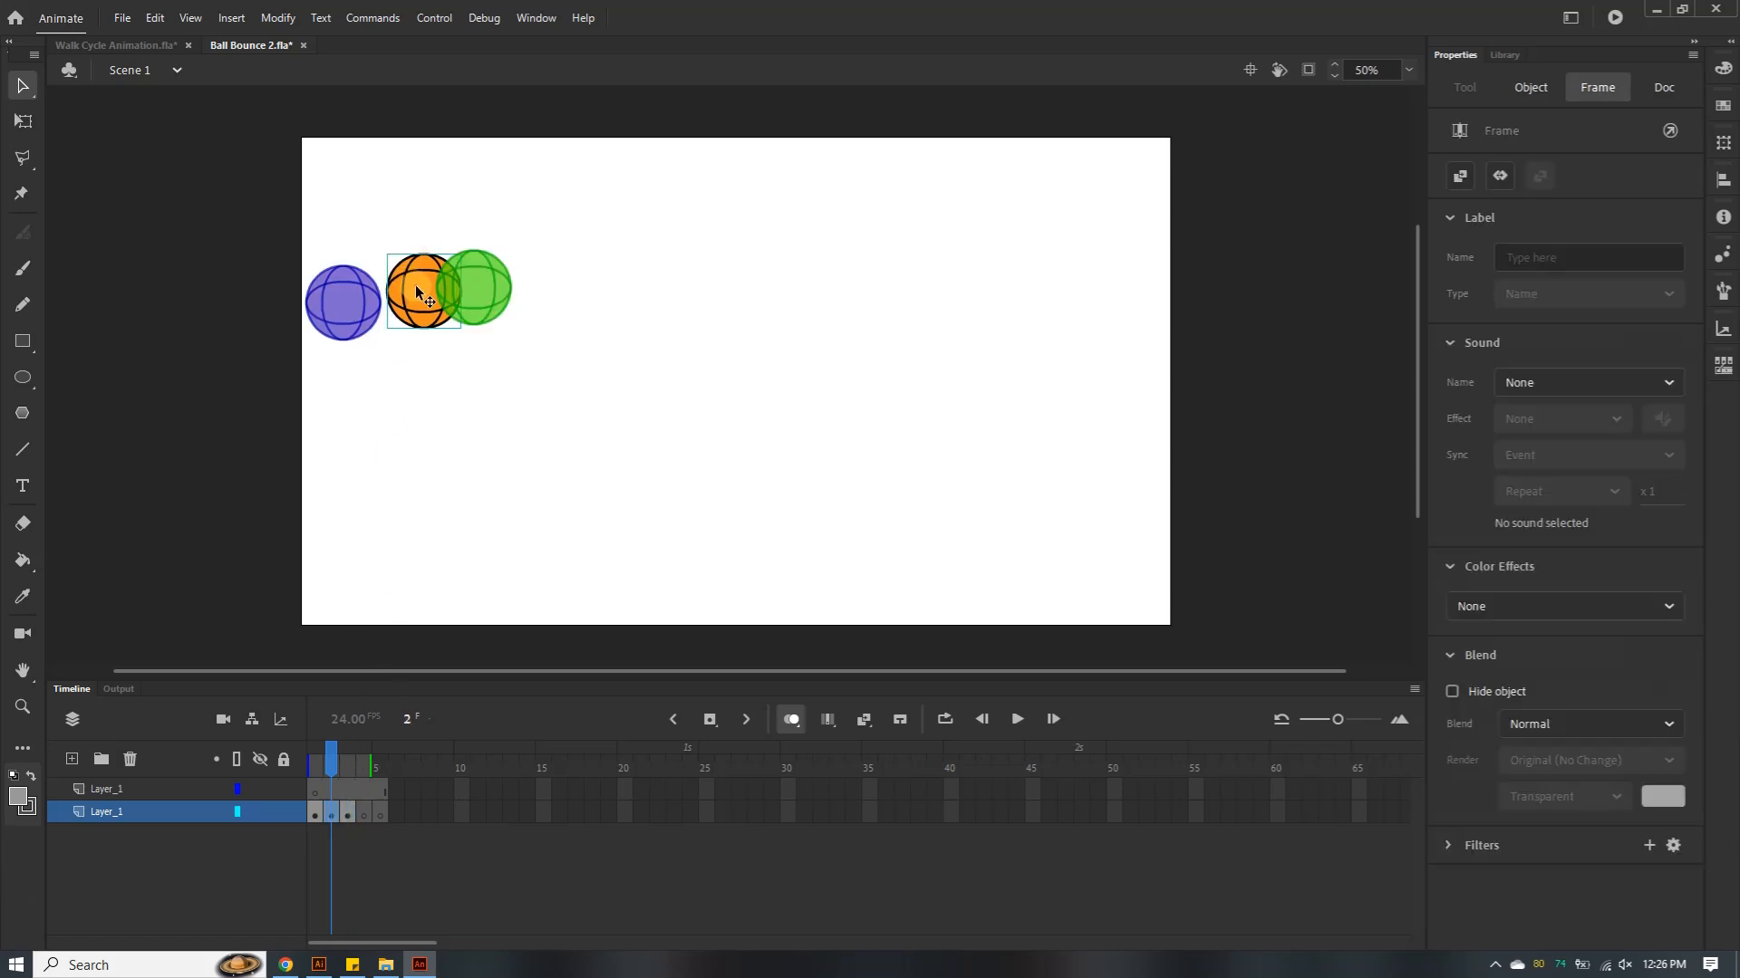
drag(415, 285, 400, 288)
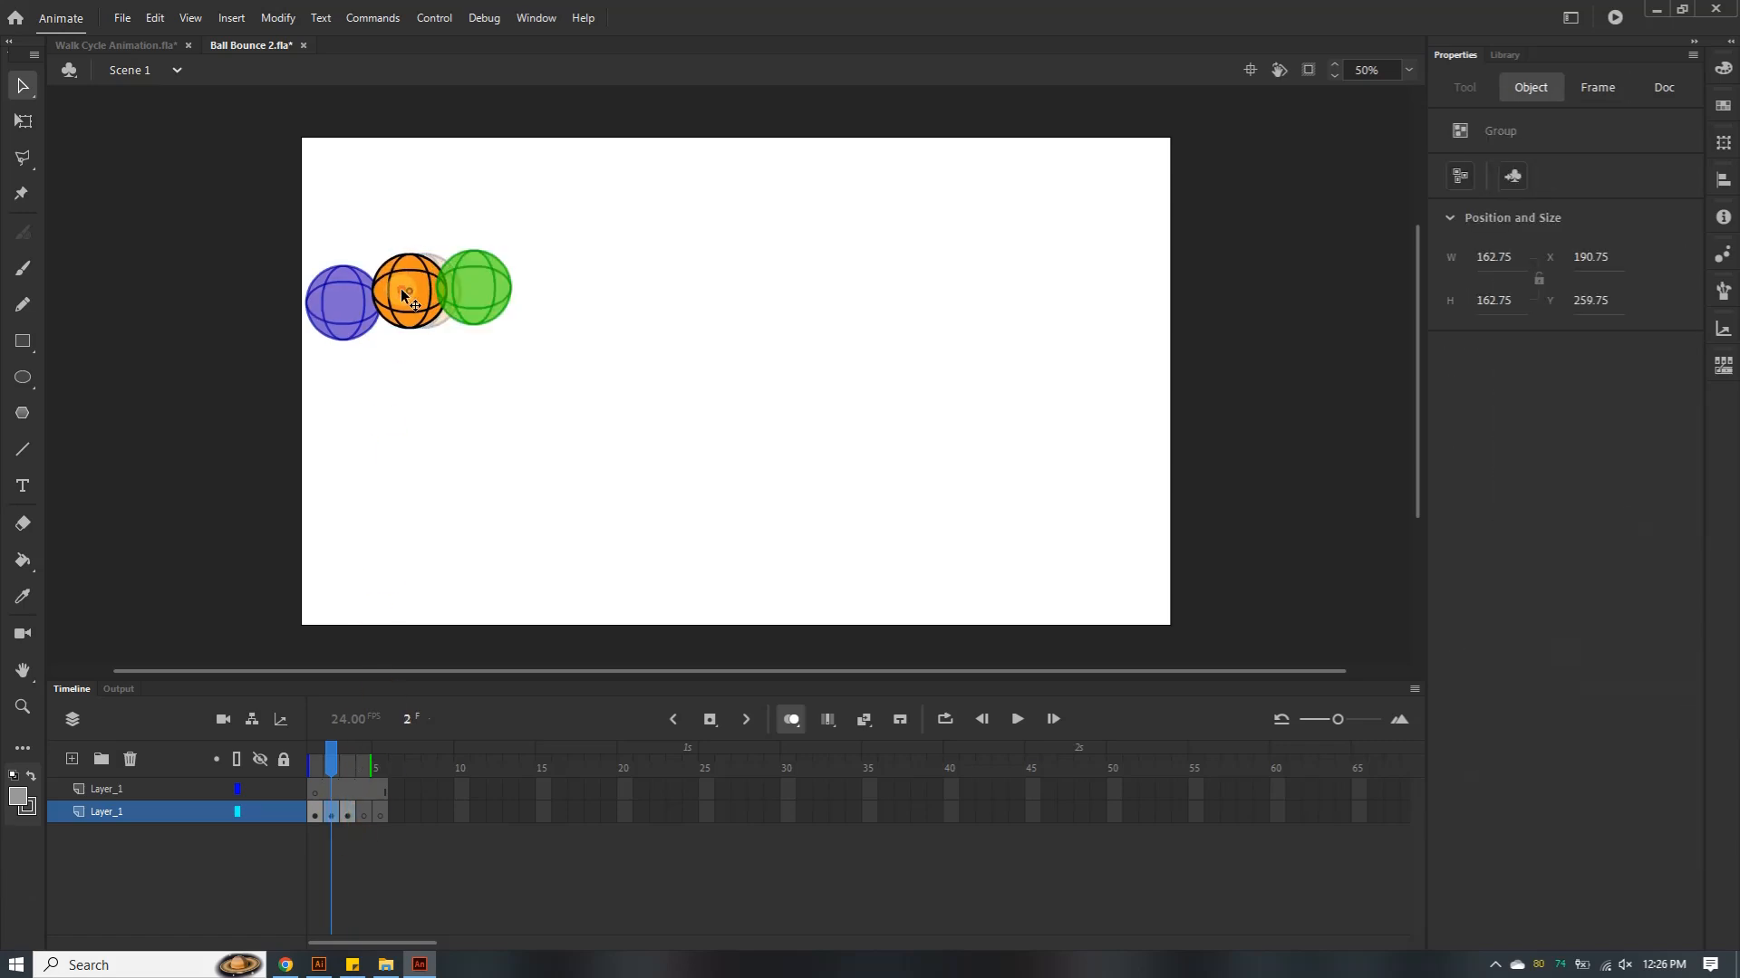
click(455, 283)
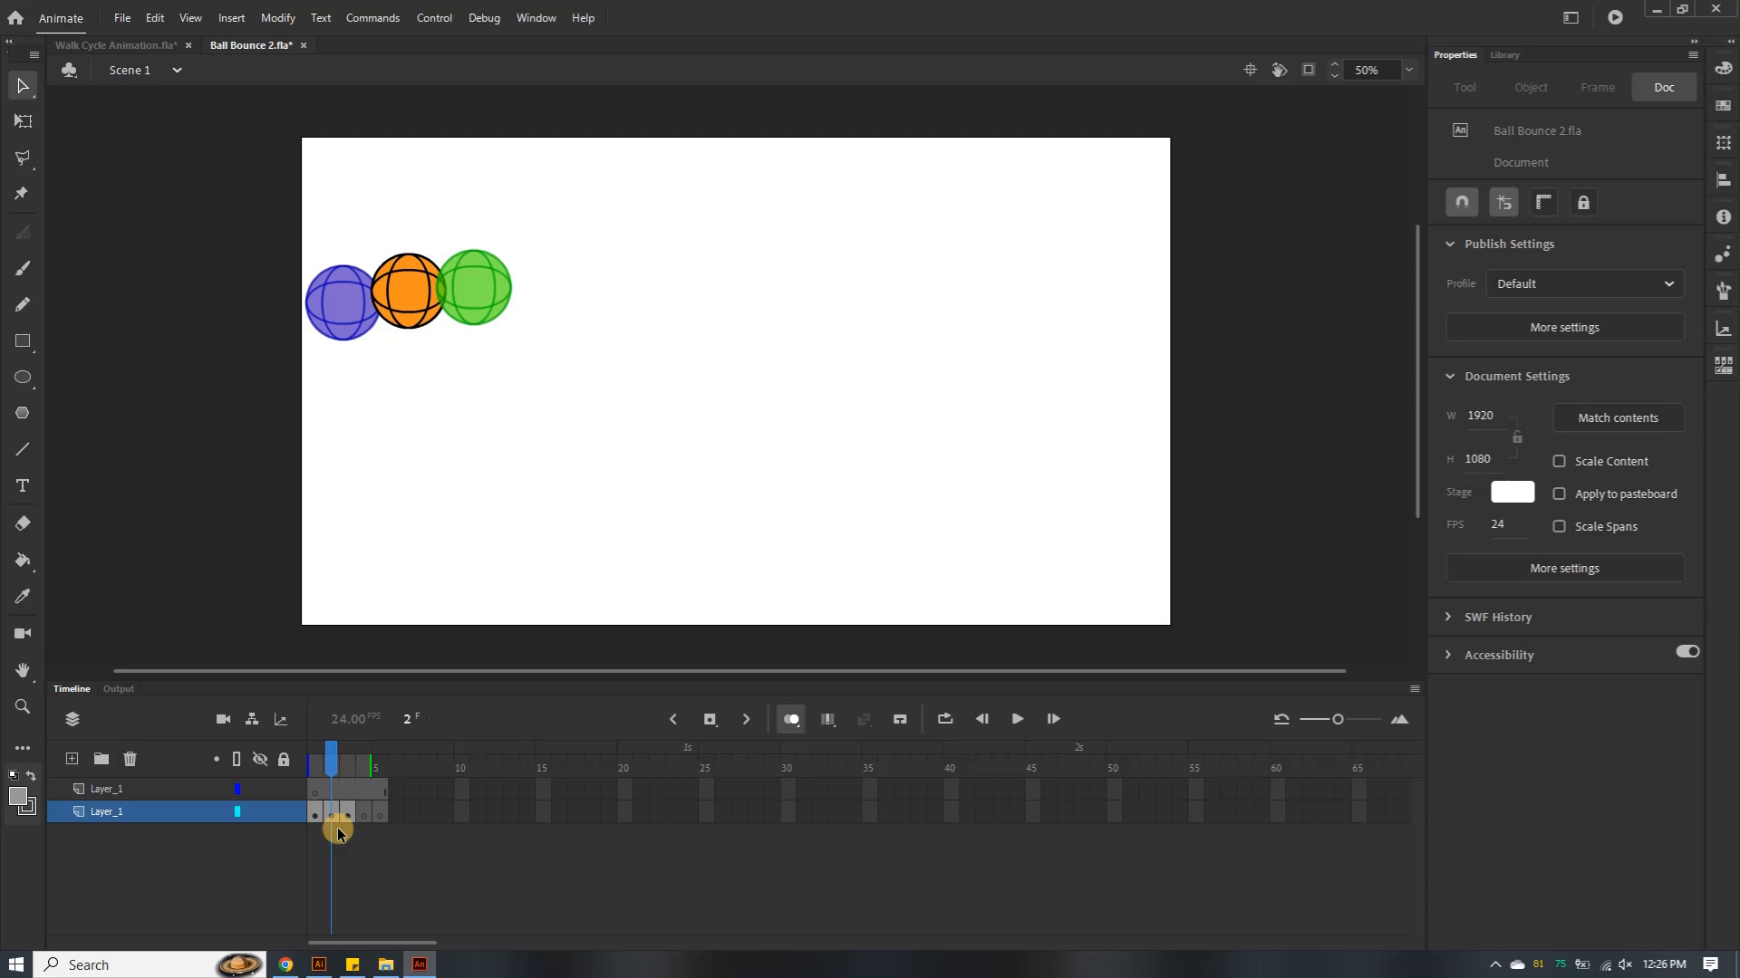
Raise the frame 3 ball to about X 301, Y 224 and compare the spacing with the bouncing ball reference in Illustrator
click(346, 815)
click(479, 301)
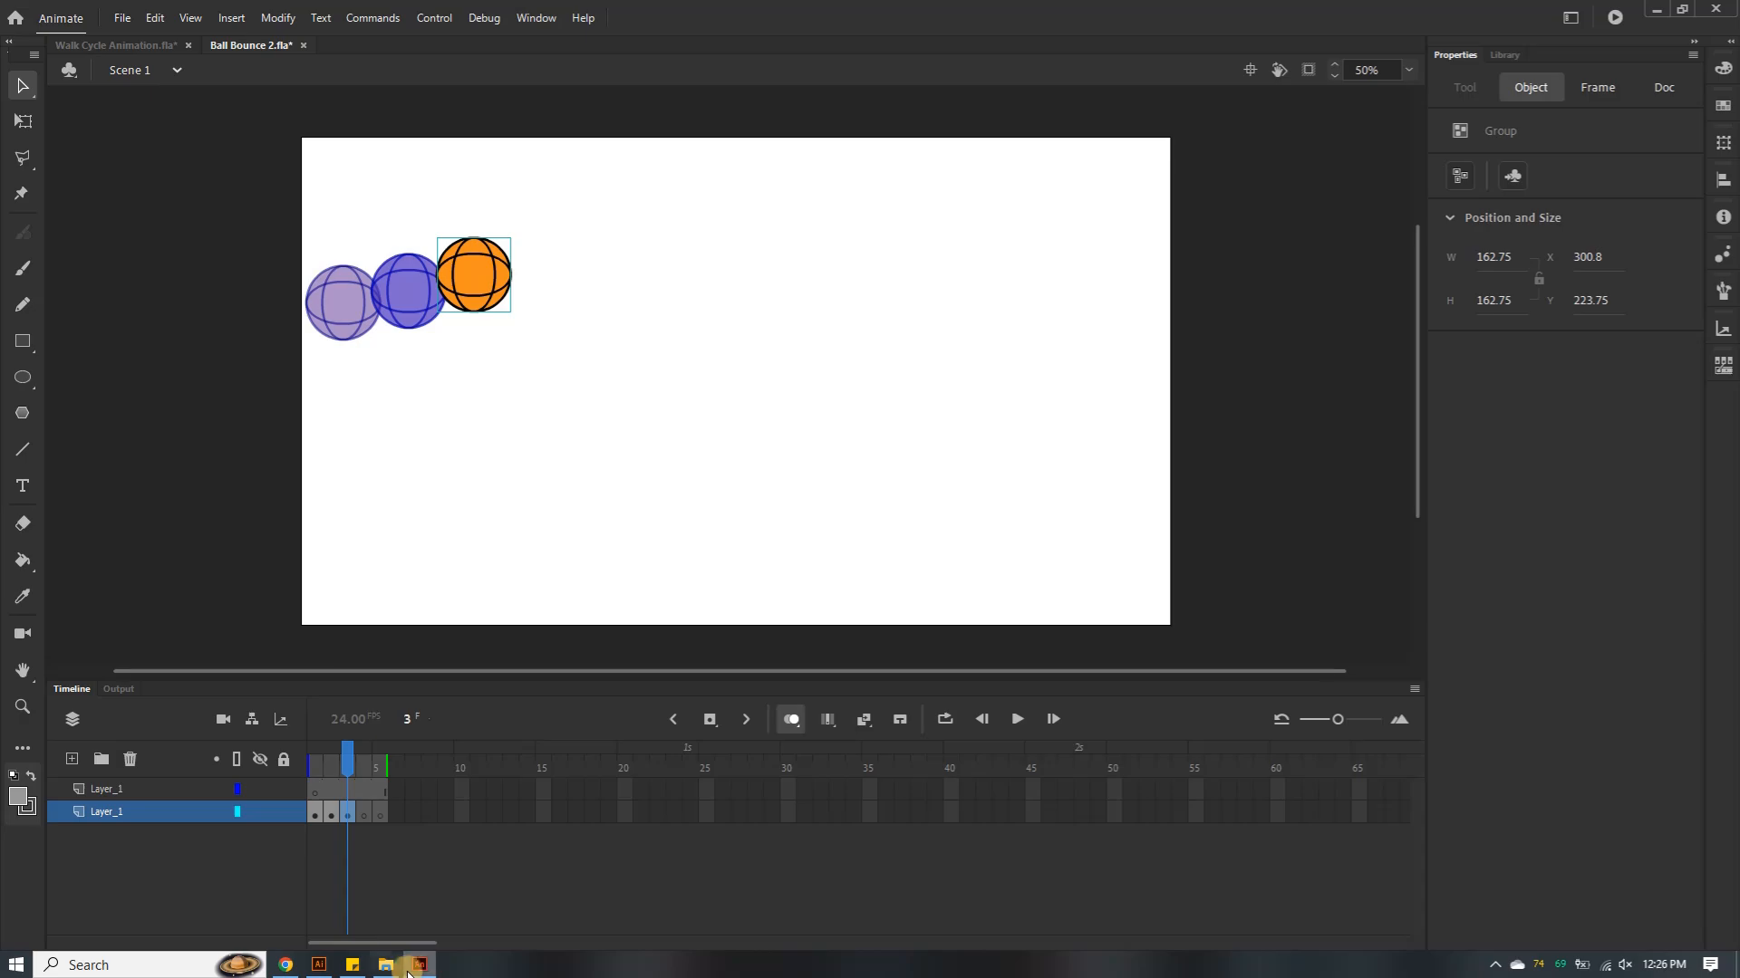
click(318, 965)
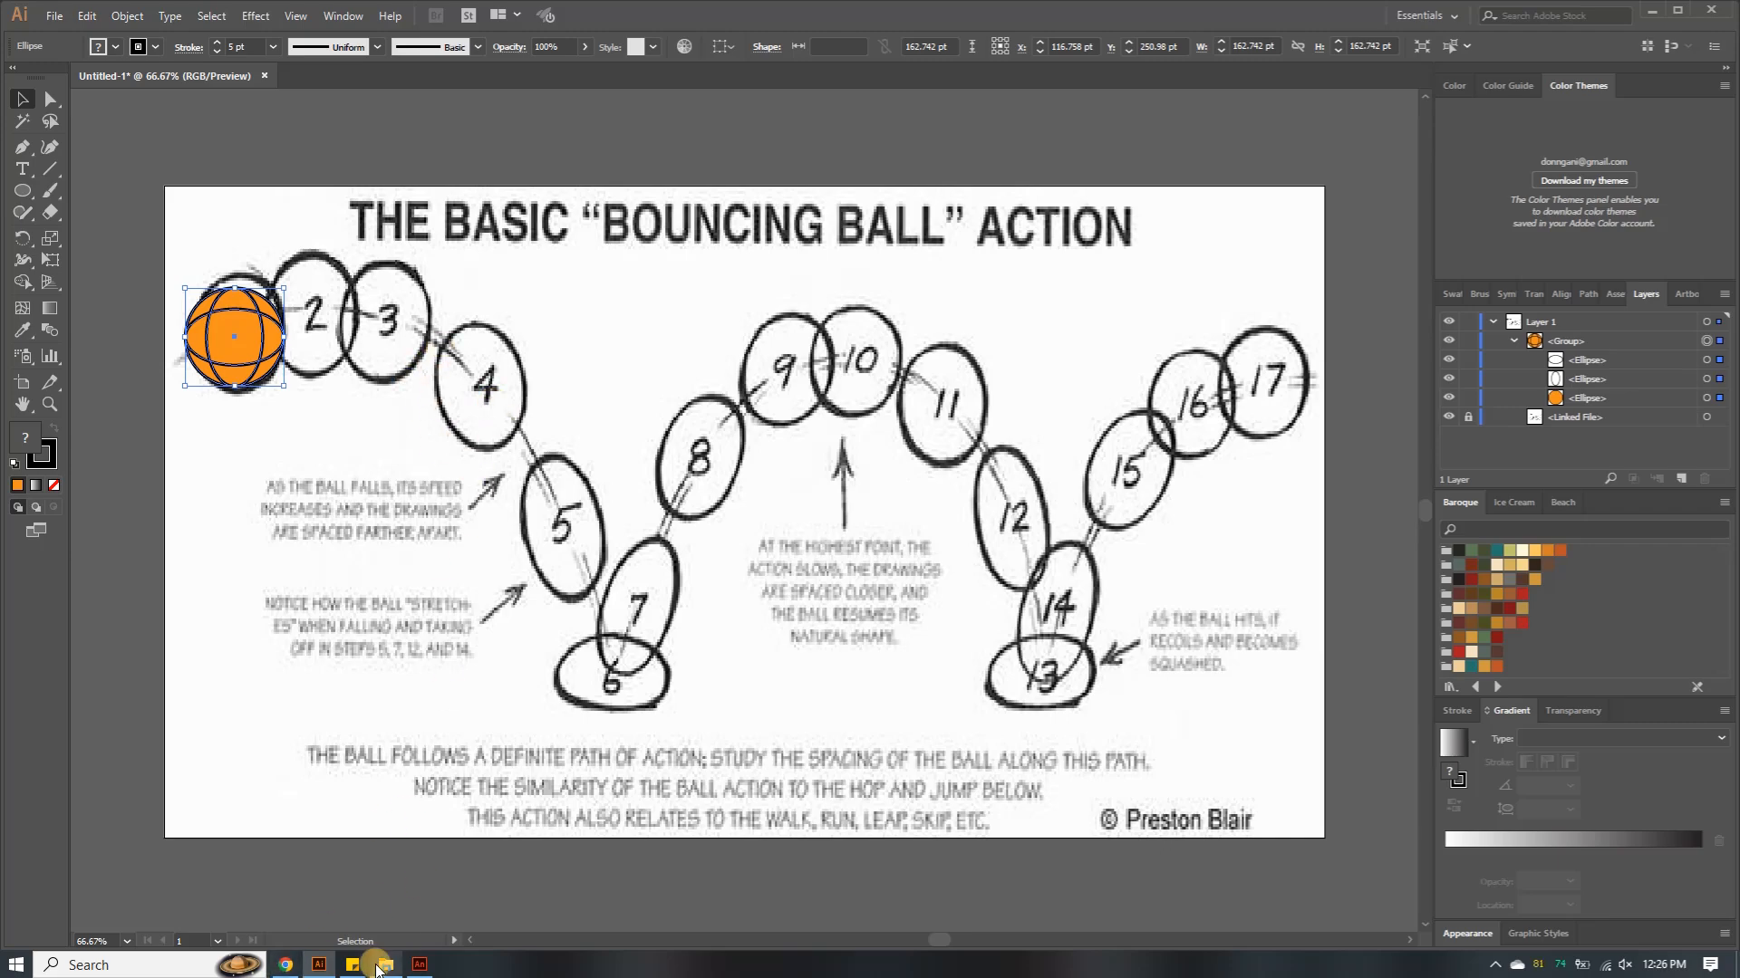
click(419, 965)
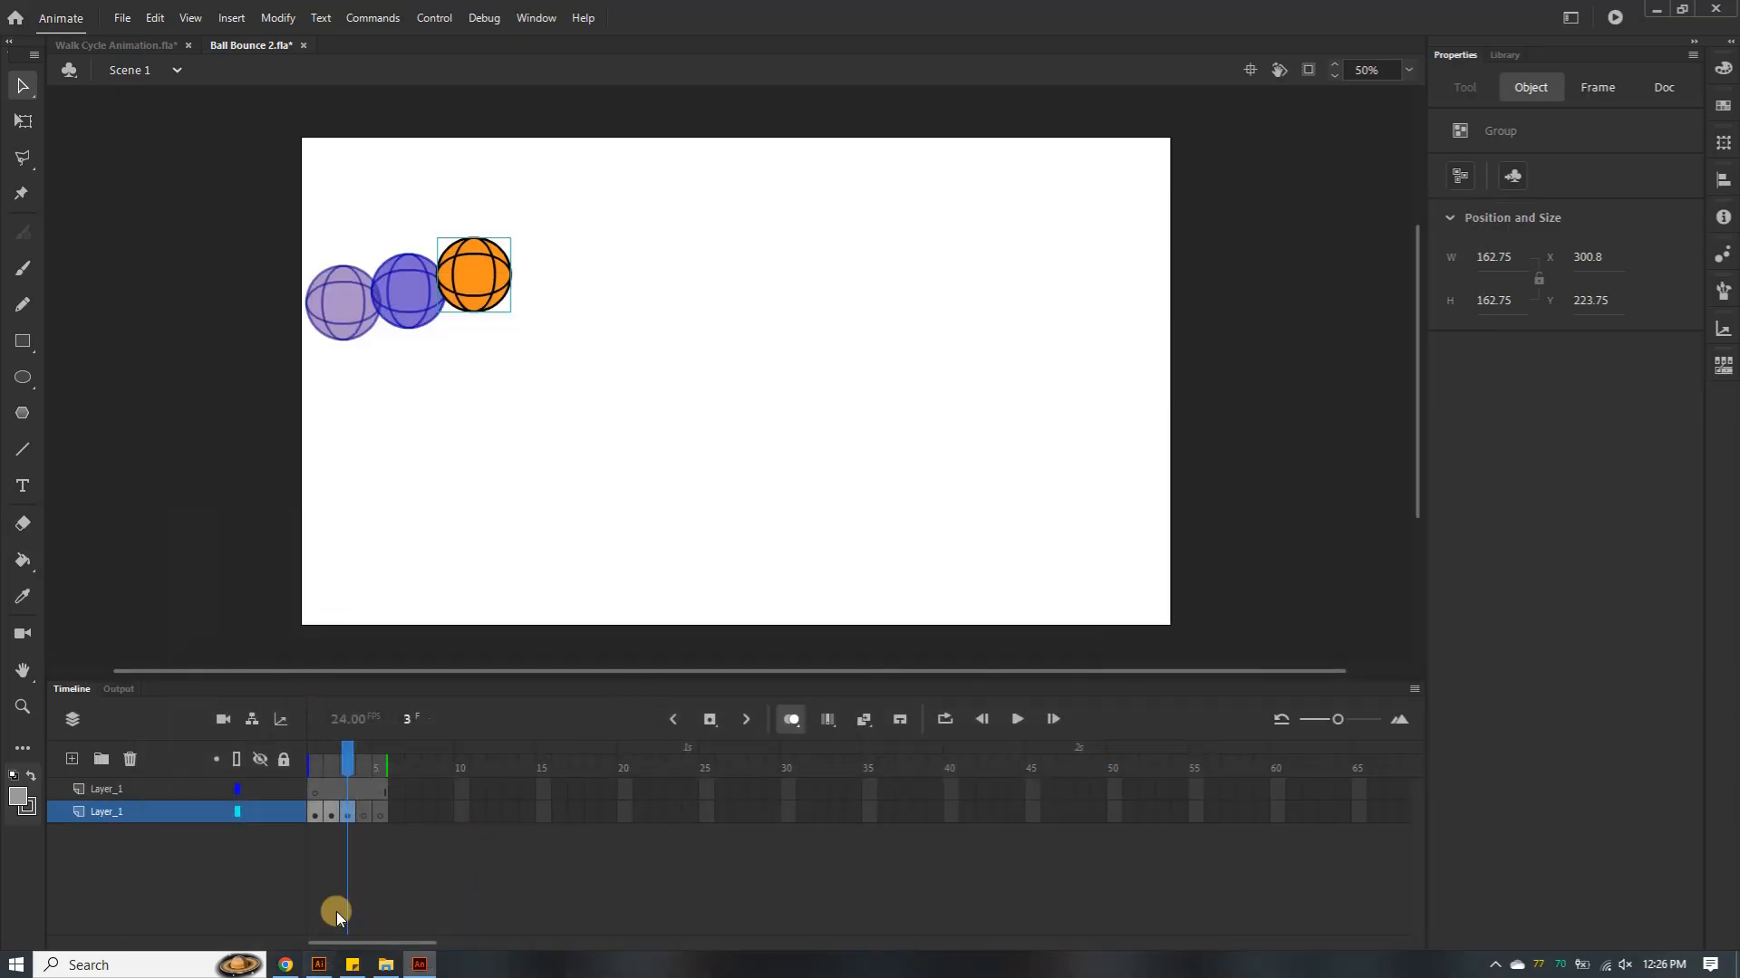
Paste the ball into frame 4, extend the onion skin range back to frame 1, and place the ball at about X 401, Y 322
click(371, 816)
key(ctrl+v)
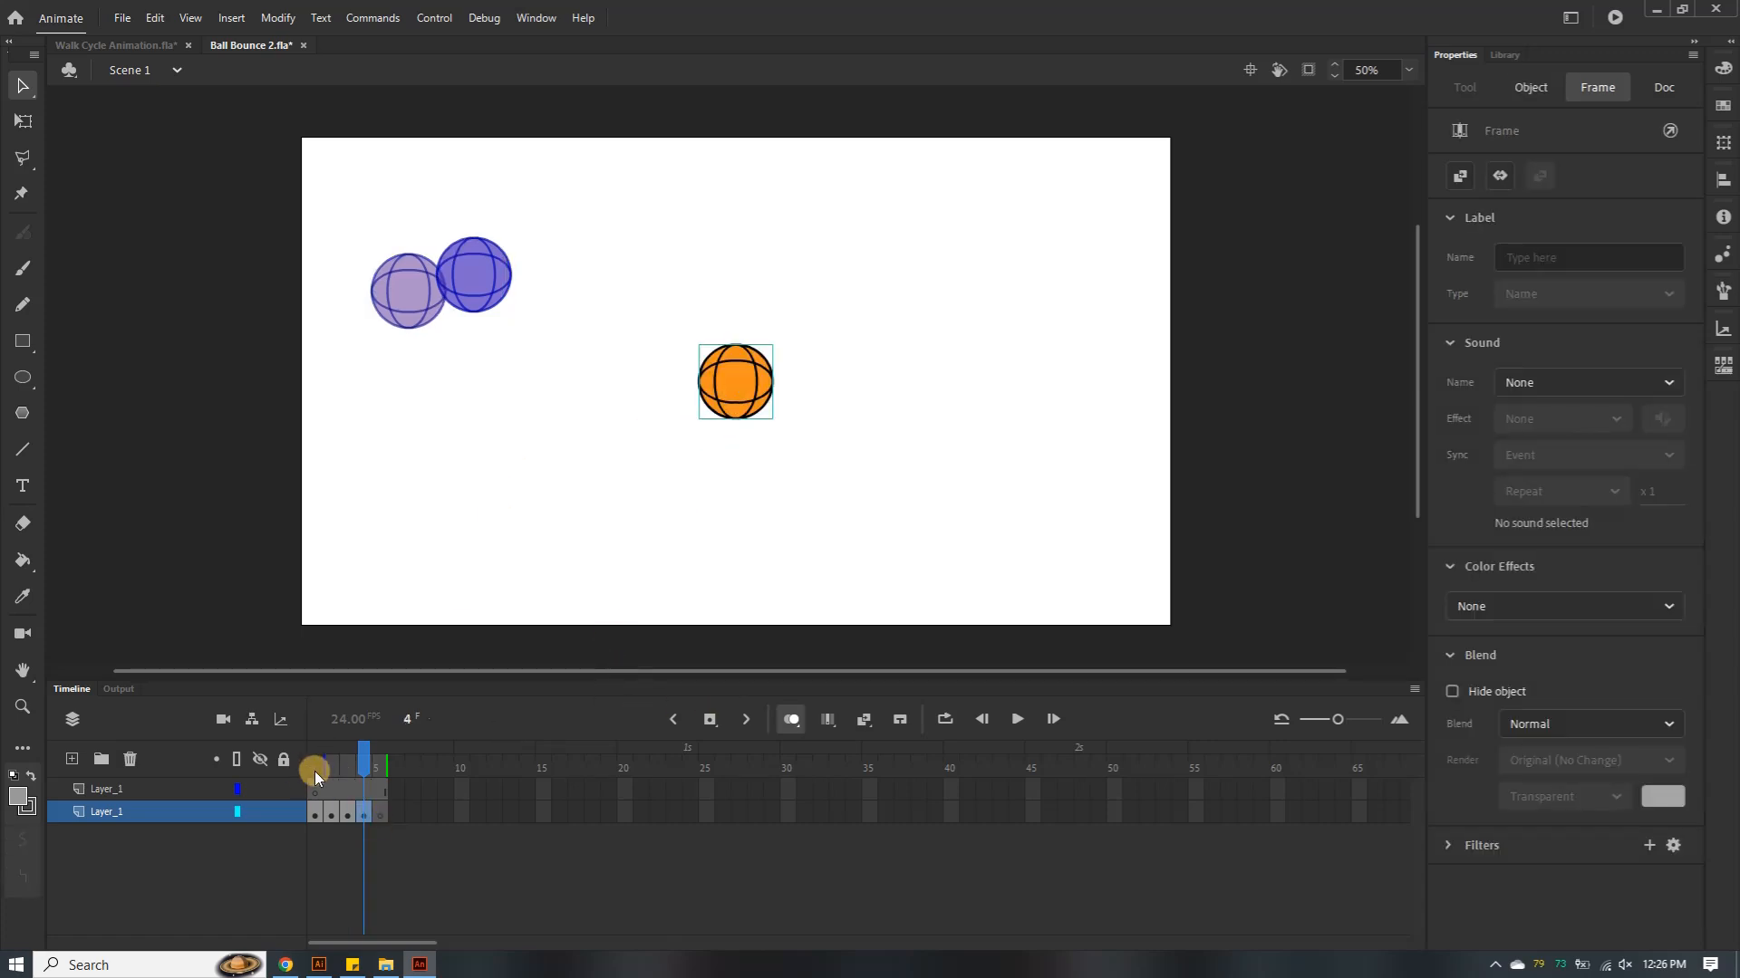
drag(322, 766, 309, 765)
drag(752, 394, 535, 331)
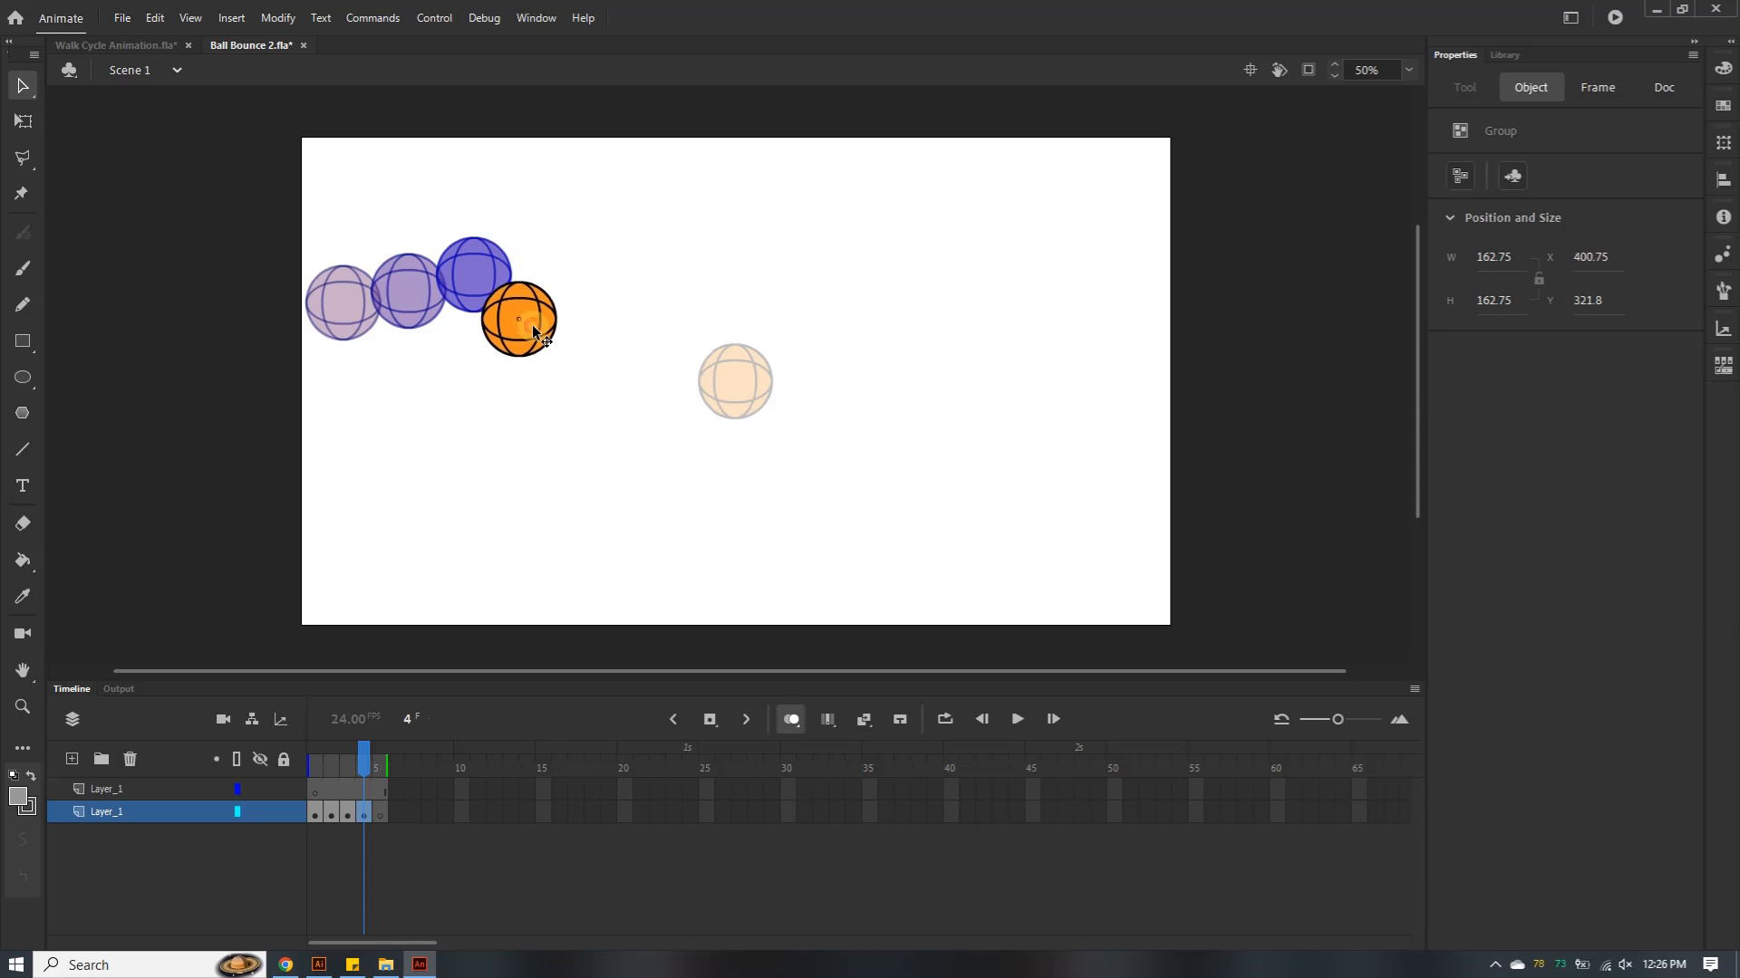
drag(536, 332, 536, 331)
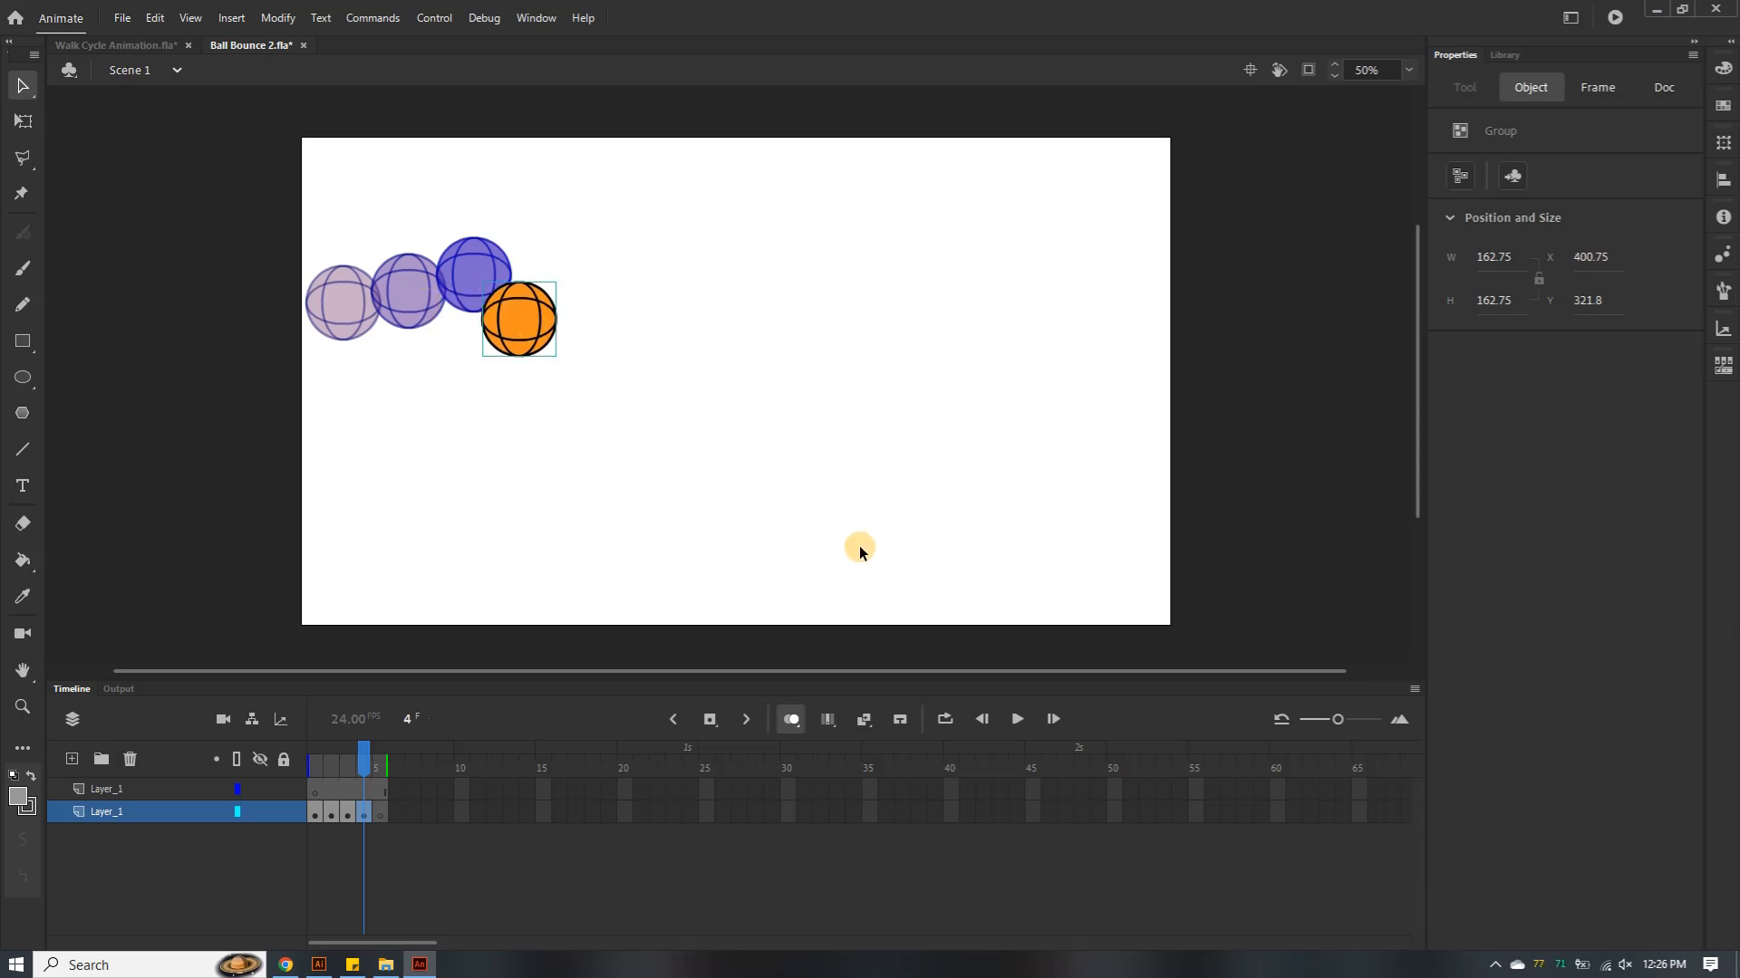
Highlight the Ease In/Ease Out principle in the sticky note on animation principles, and return to Animate
click(356, 966)
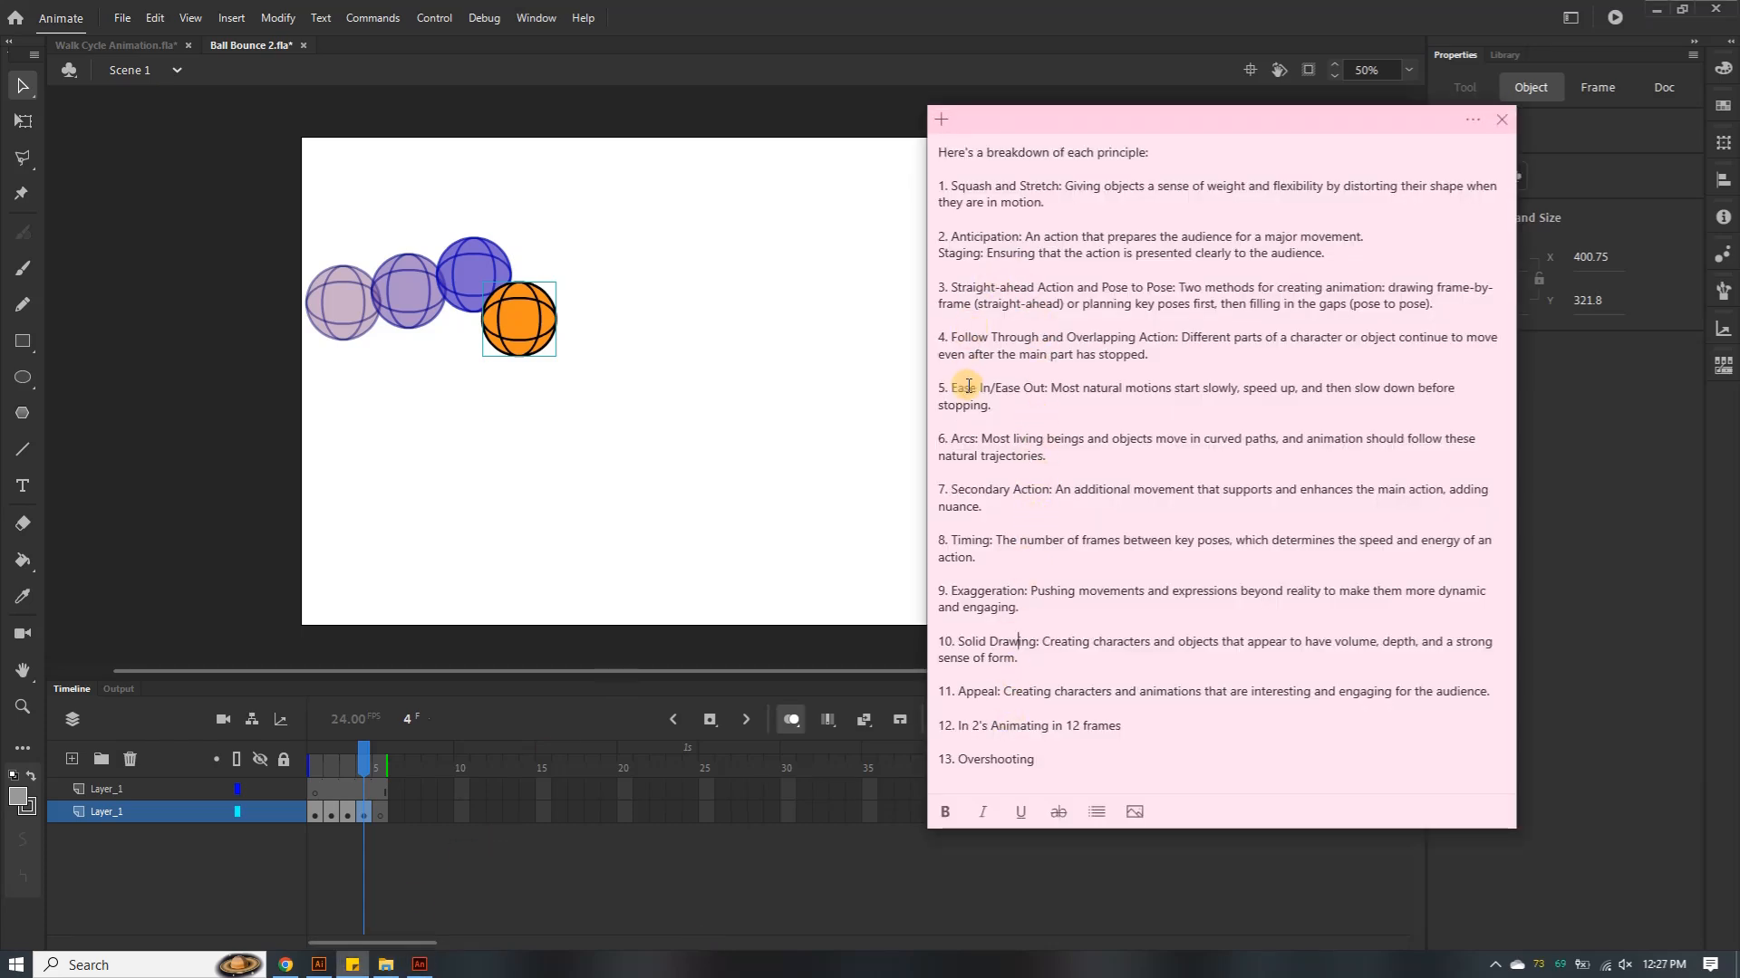
drag(955, 384, 1053, 386)
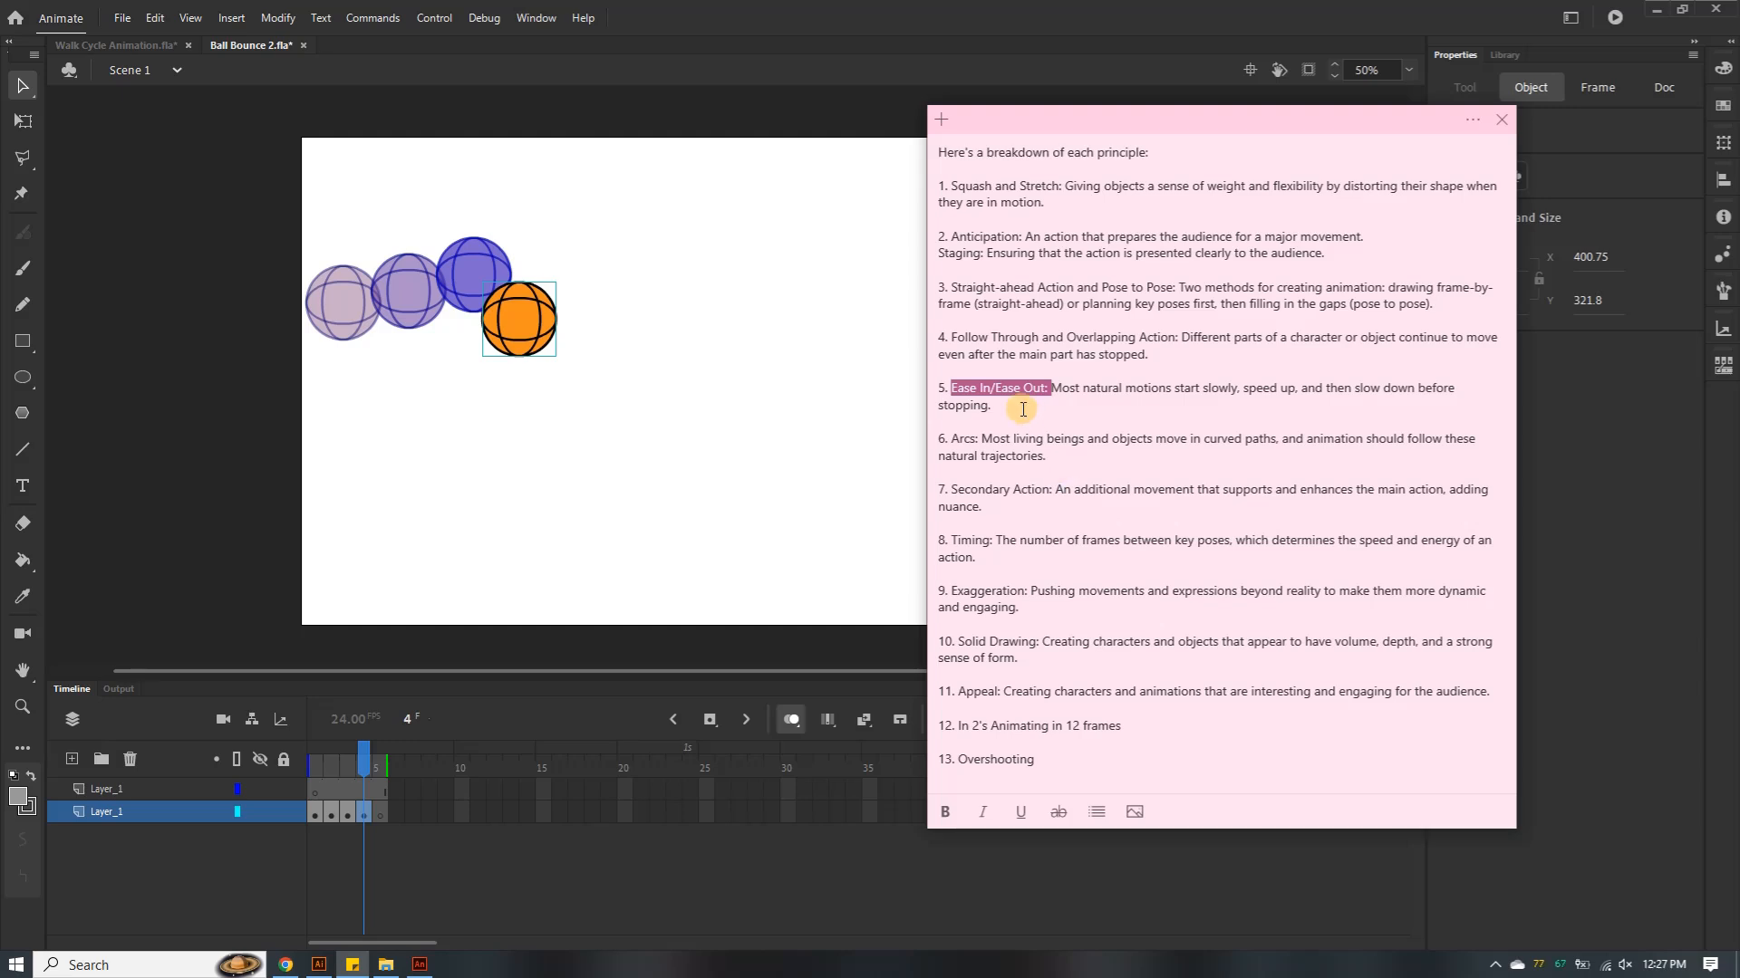
click(1051, 392)
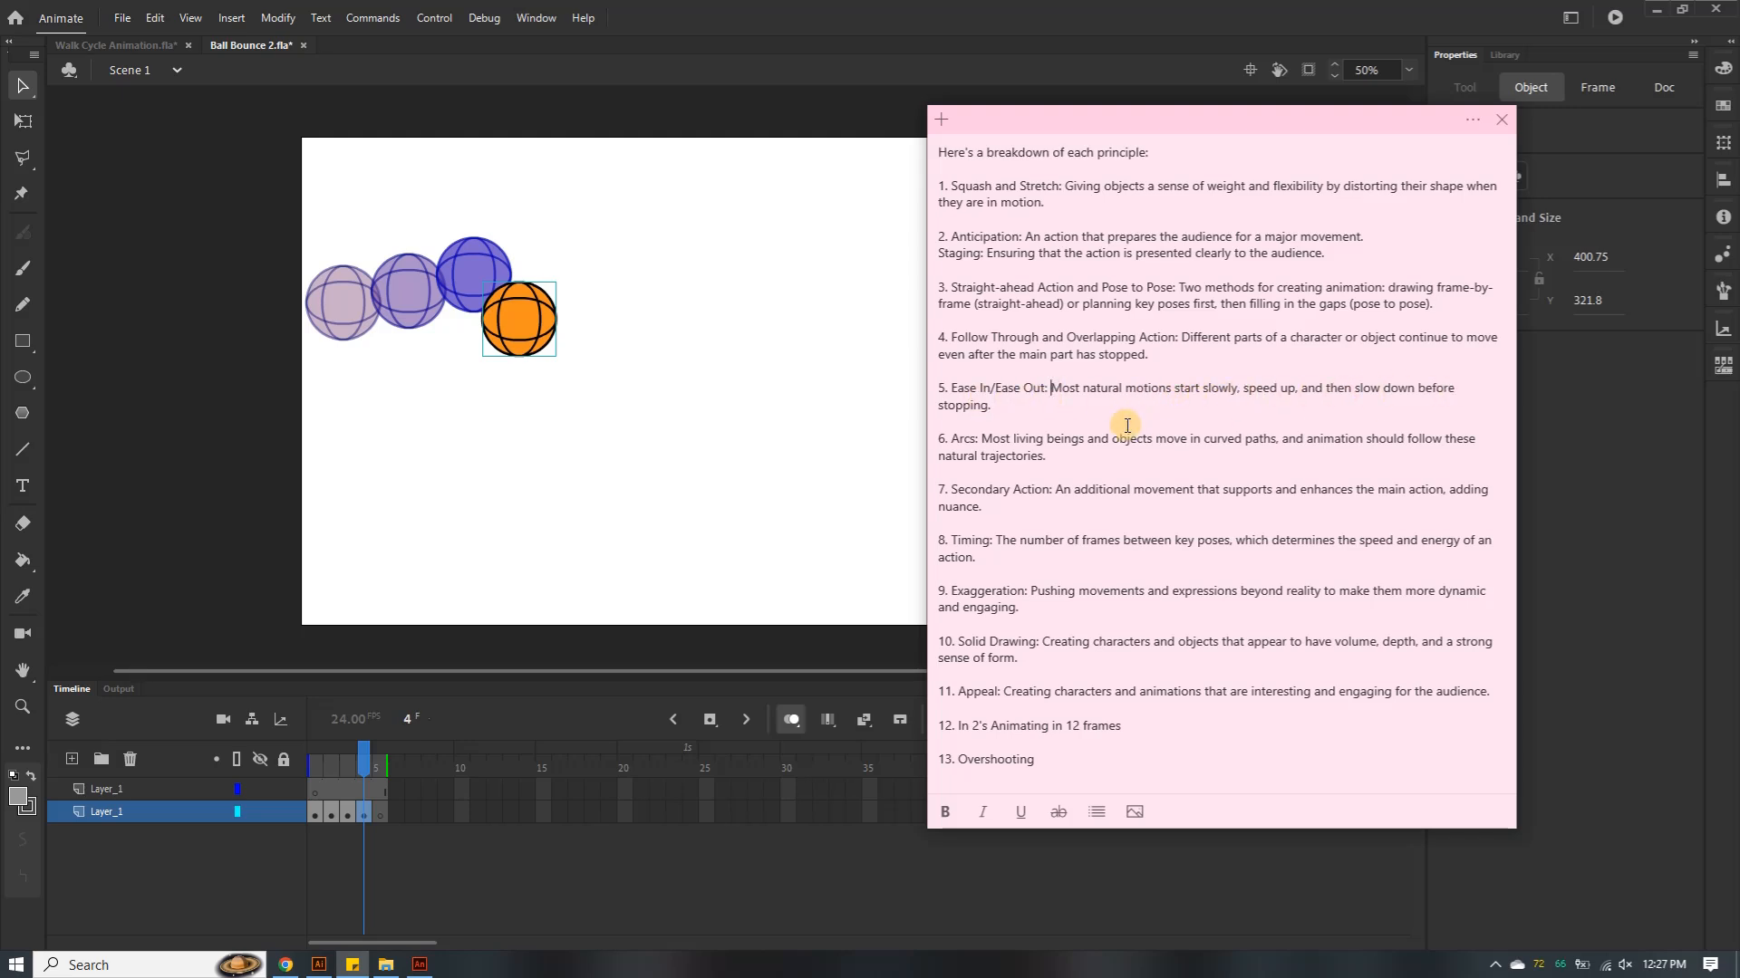
click(683, 323)
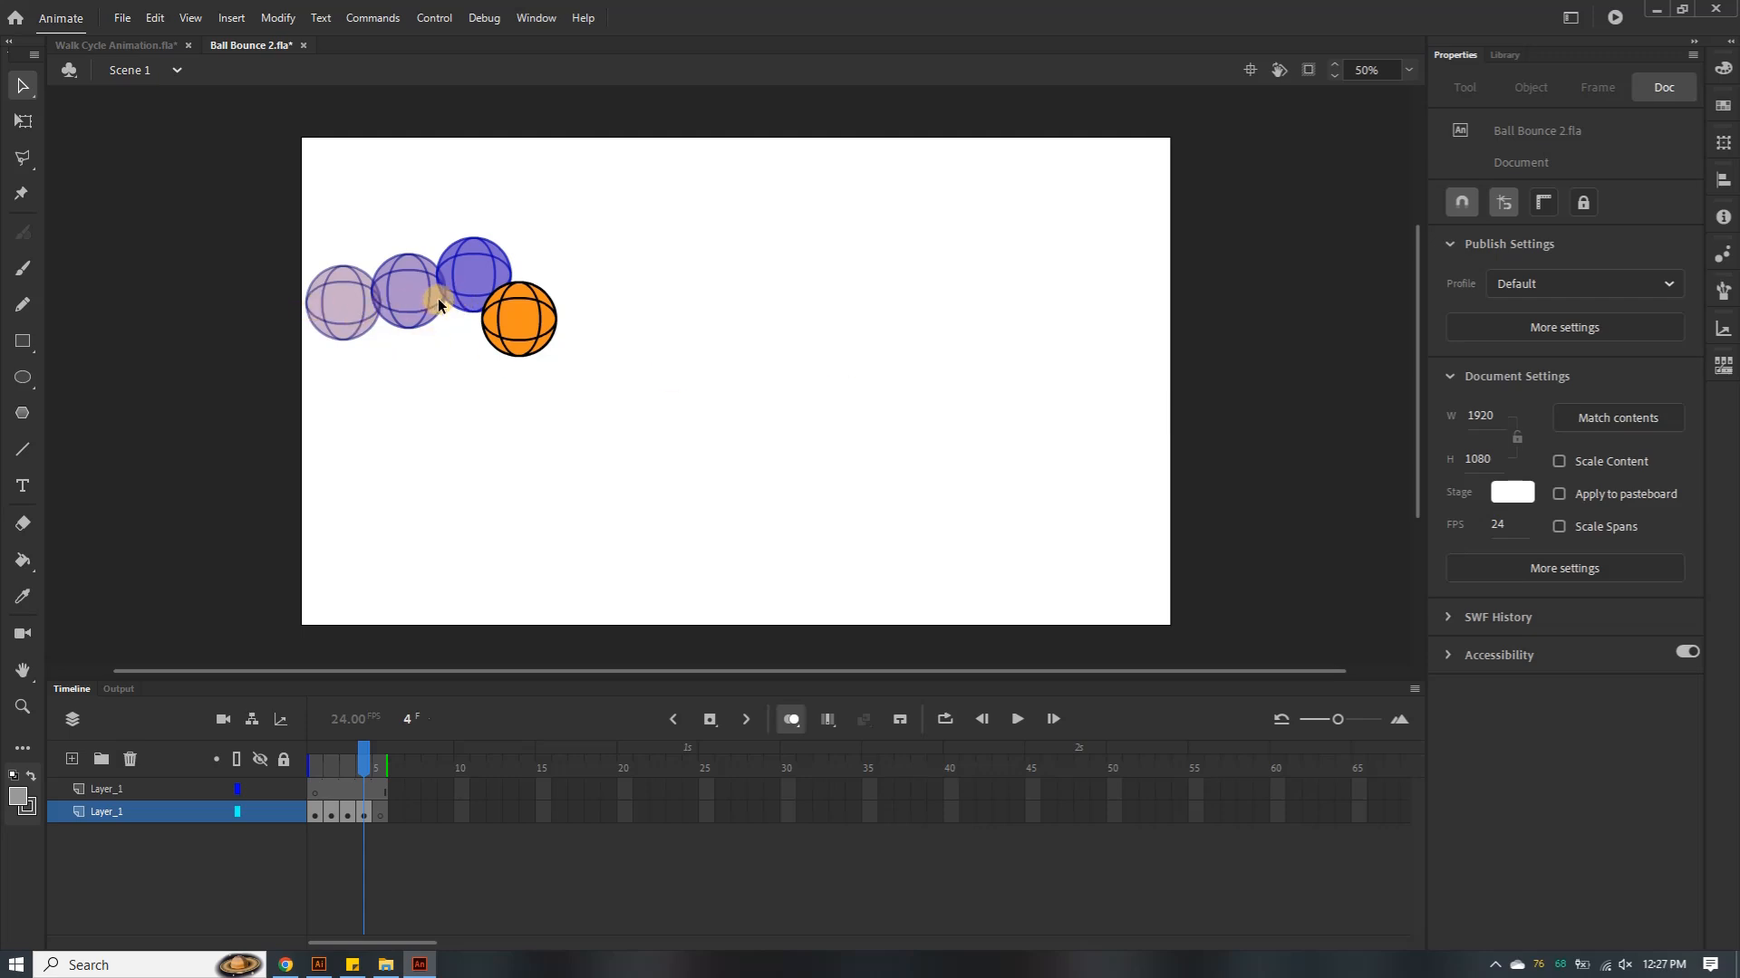
Tighten the ball spacing by moving frame 2 to about X 129, frame 3 to X 251, and frame 4 to X 333, Y 252
click(314, 814)
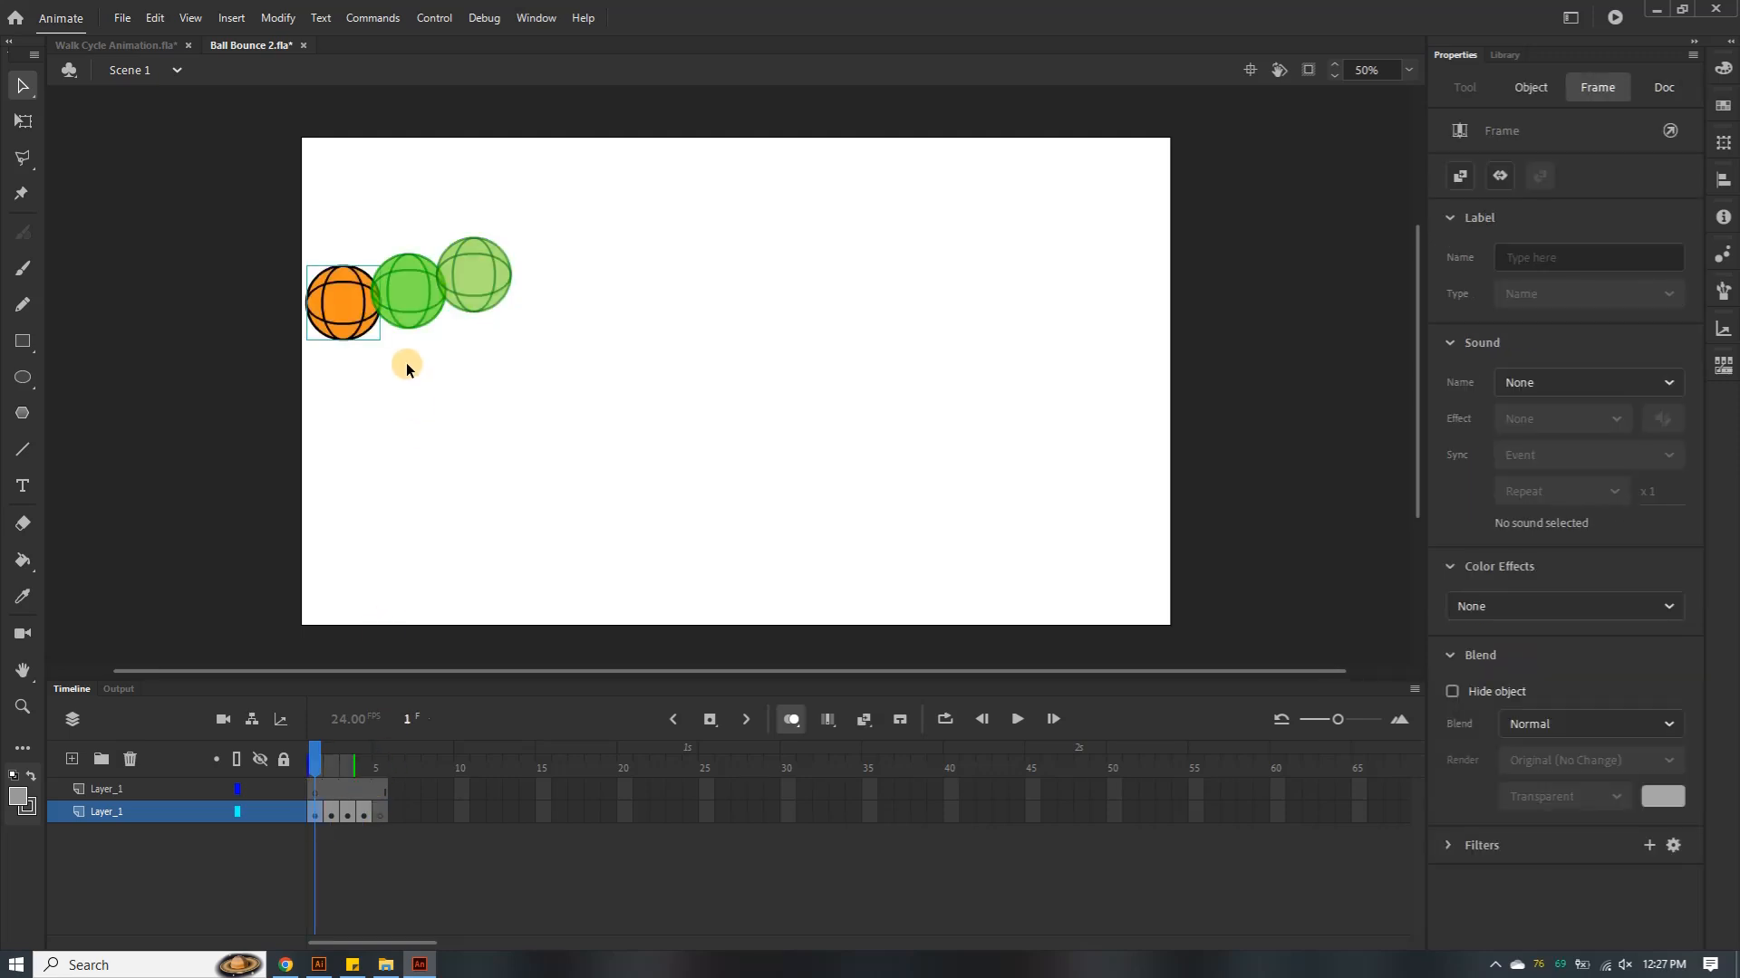
click(329, 821)
click(394, 311)
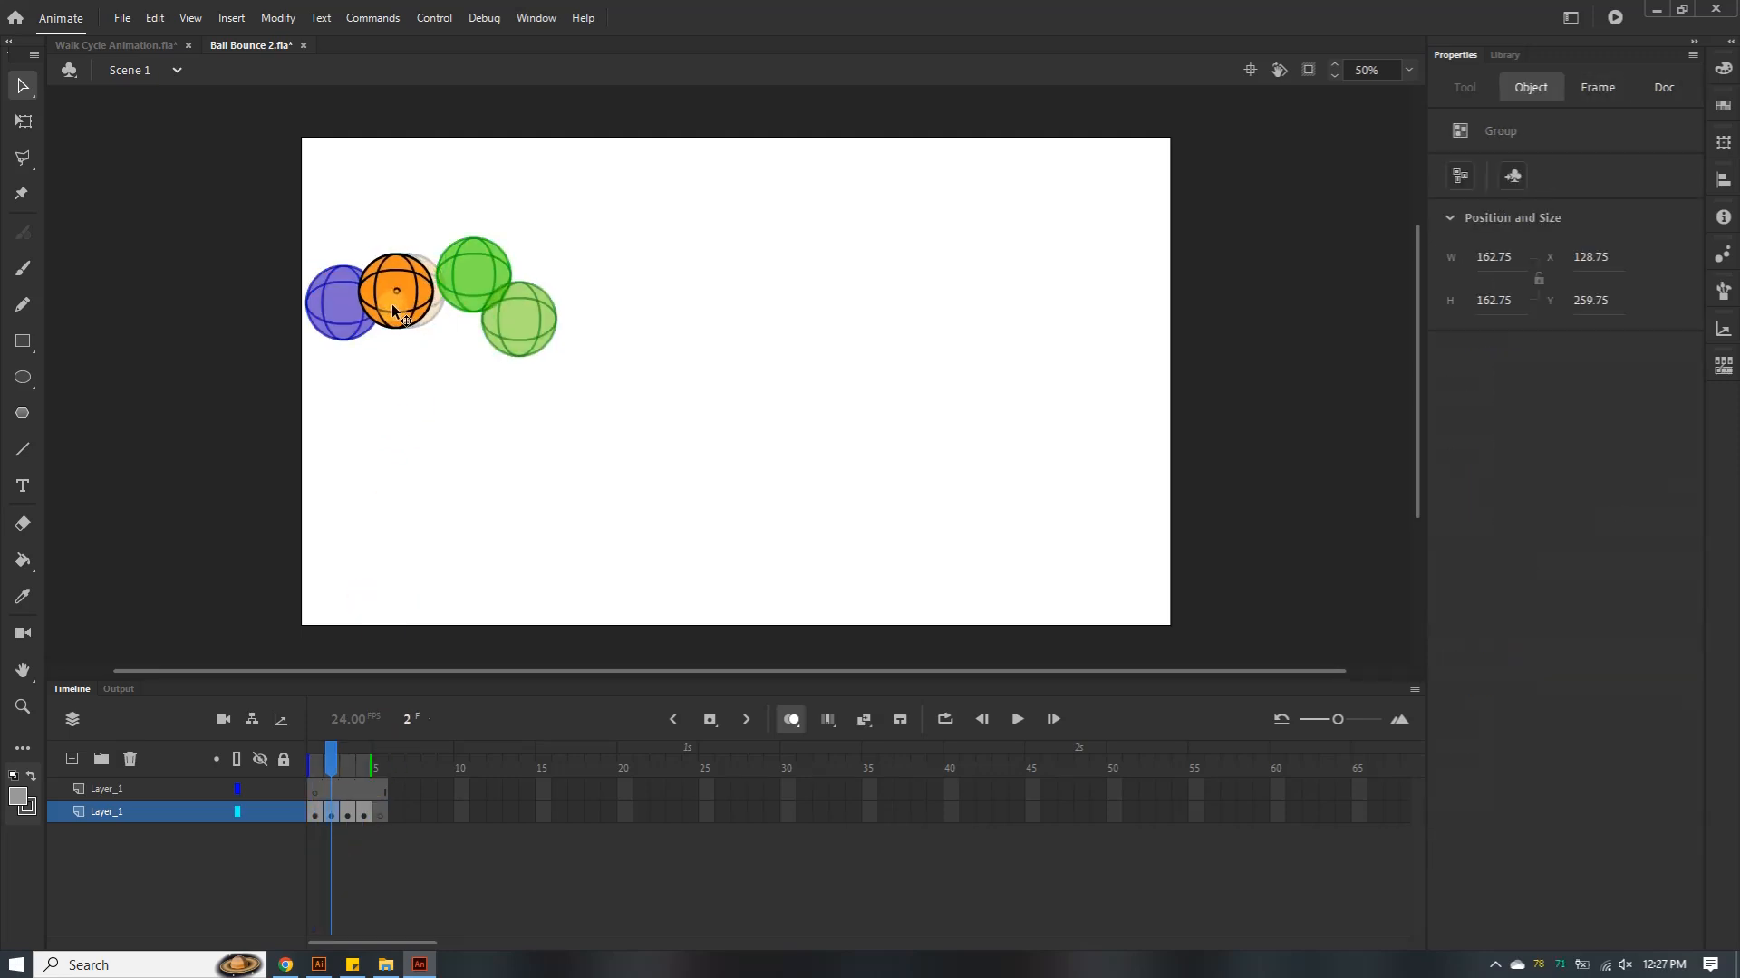
click(345, 818)
drag(448, 265, 437, 269)
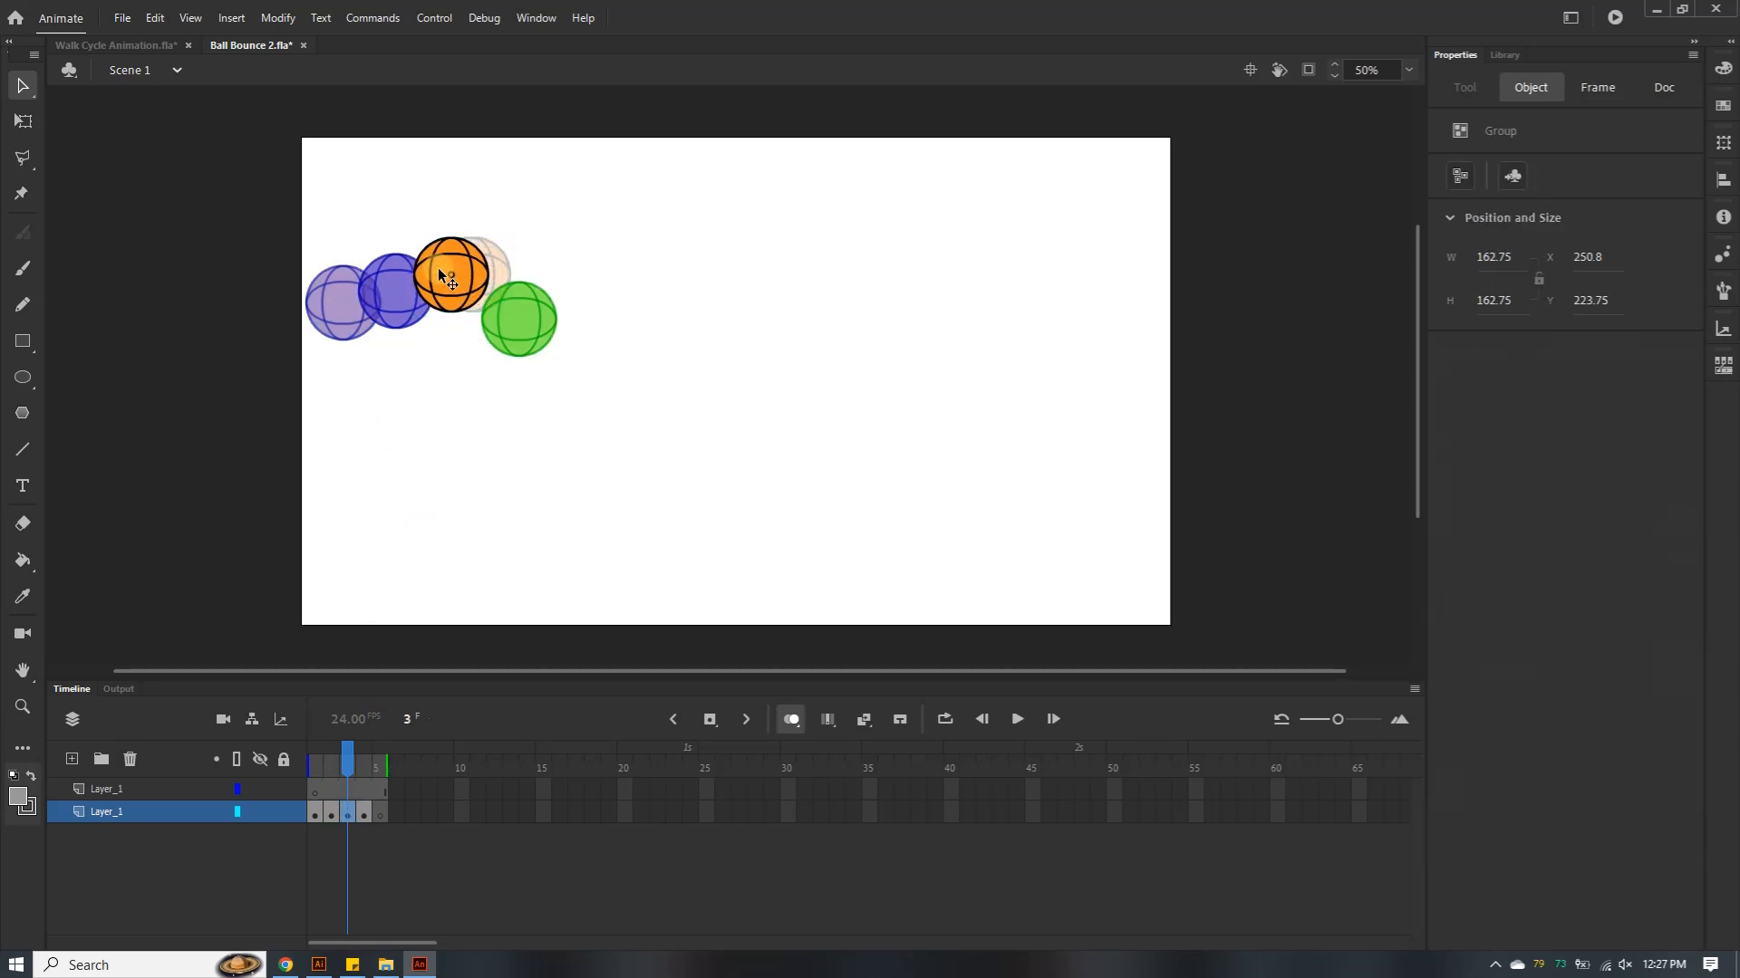
click(363, 812)
drag(512, 319, 494, 294)
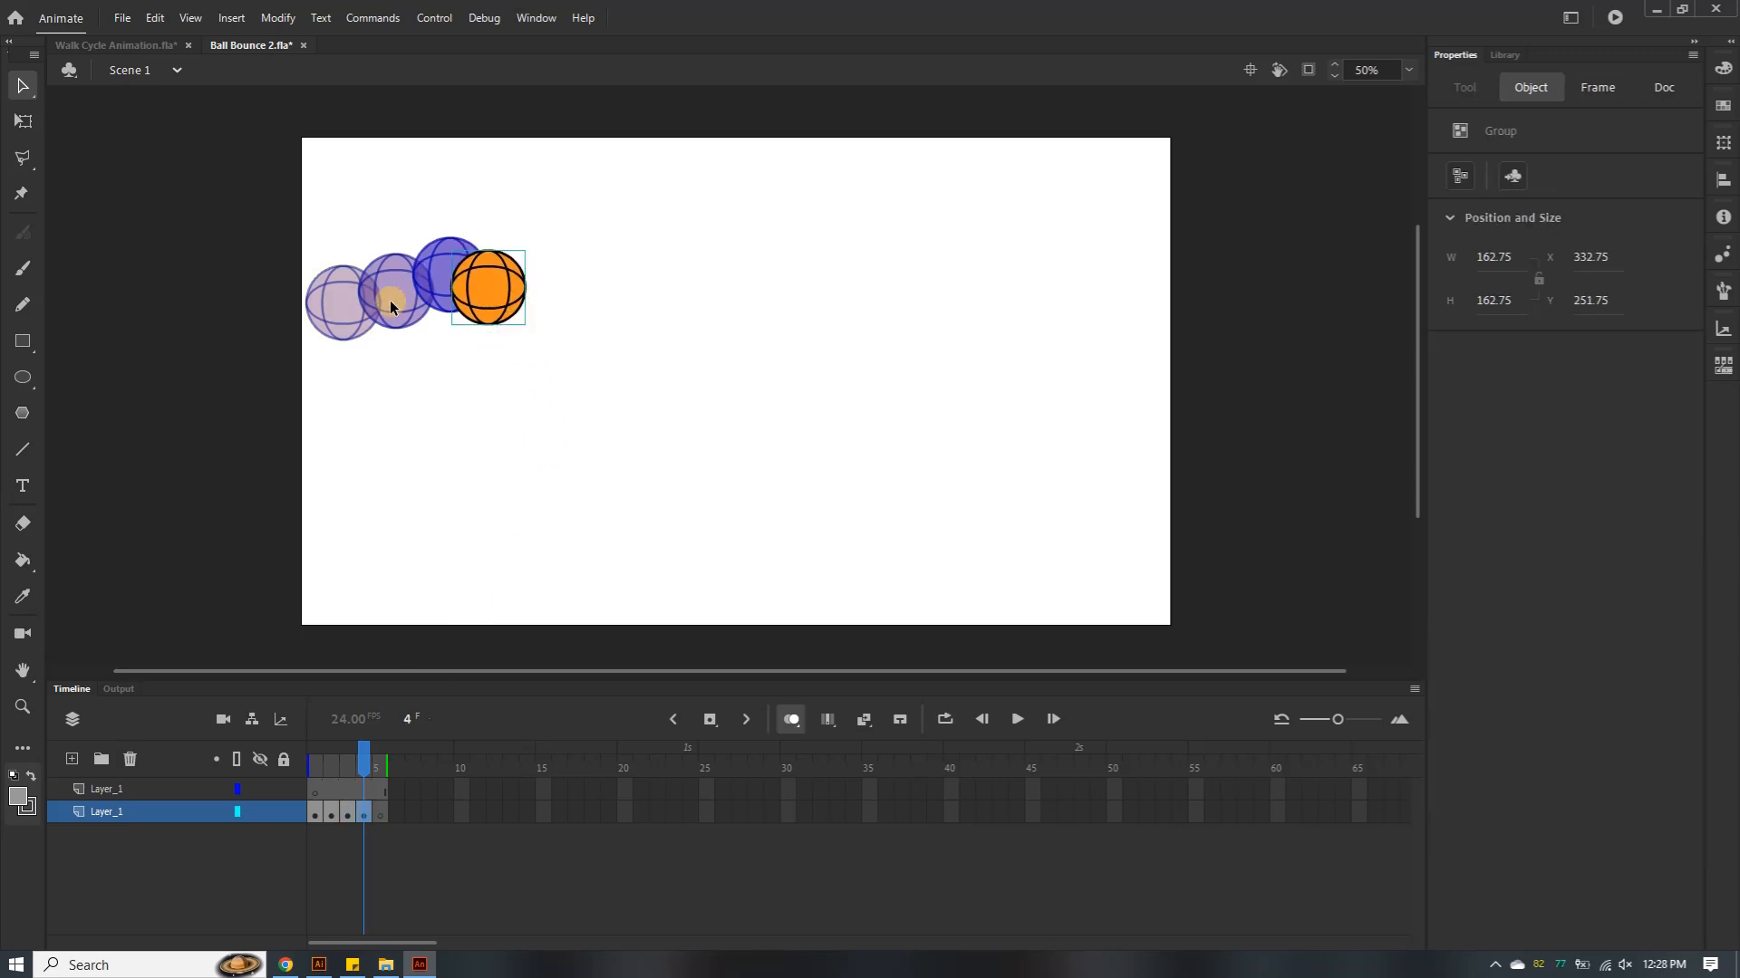
Shift the frame 2 ball to about X 111 and the frame 3 ball to about X 225 for closer overlaps
click(330, 813)
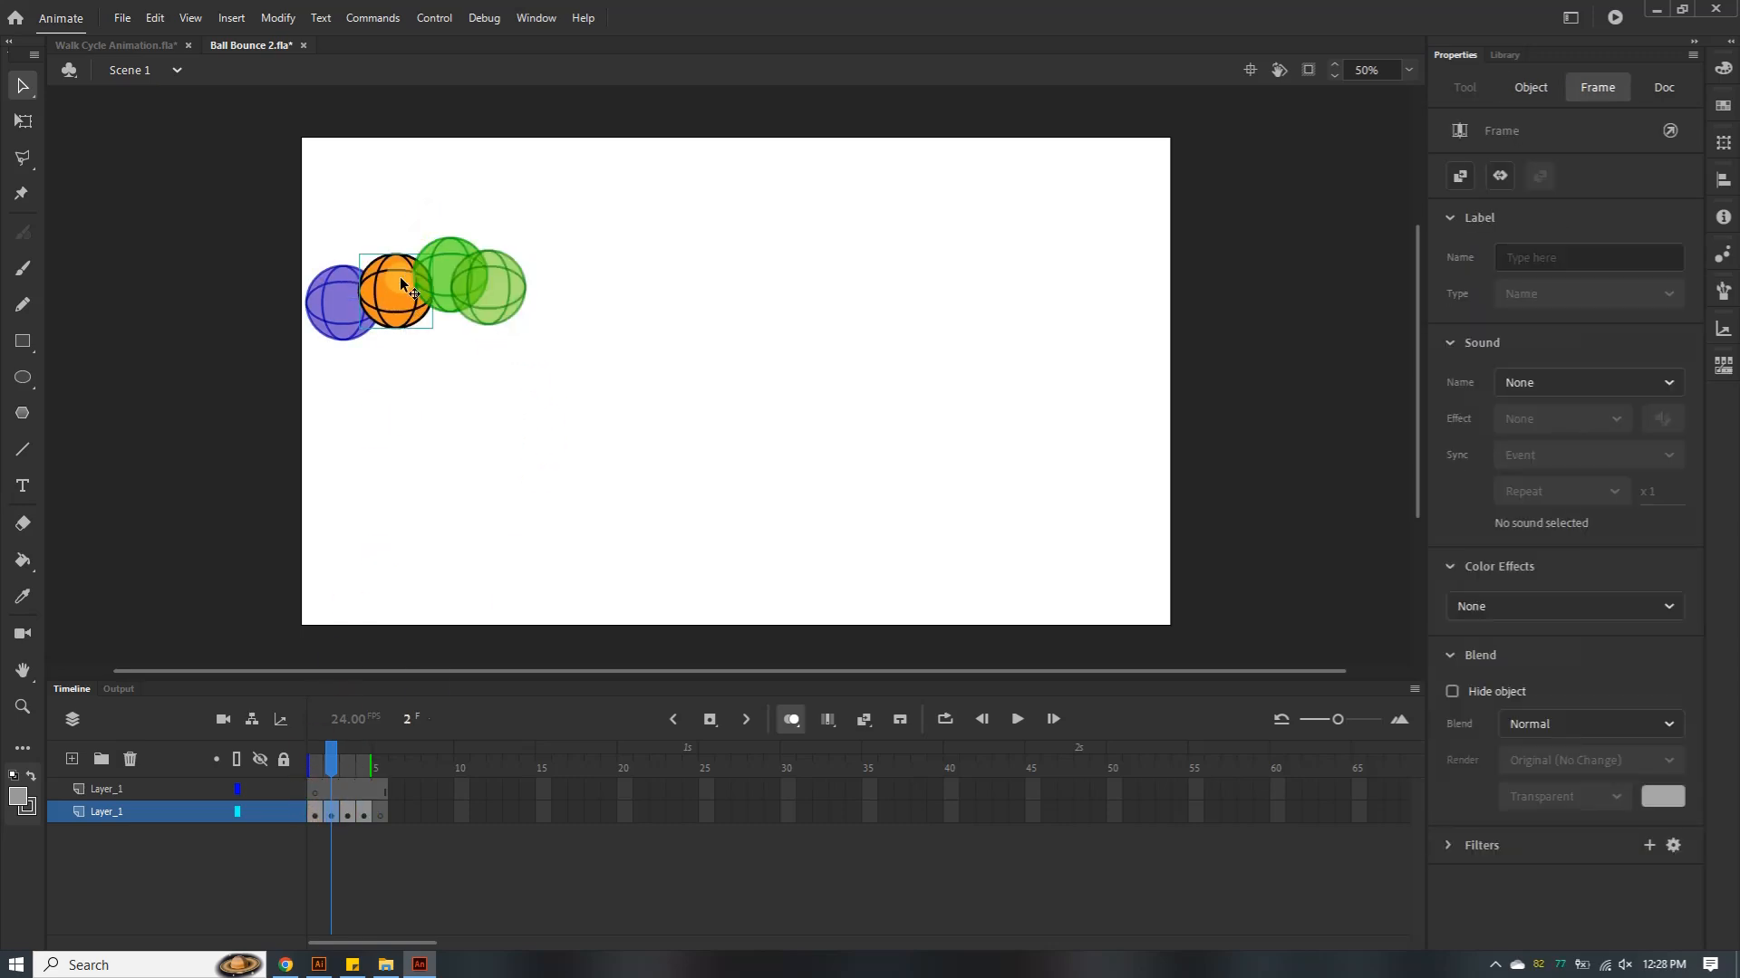
drag(385, 300, 380, 298)
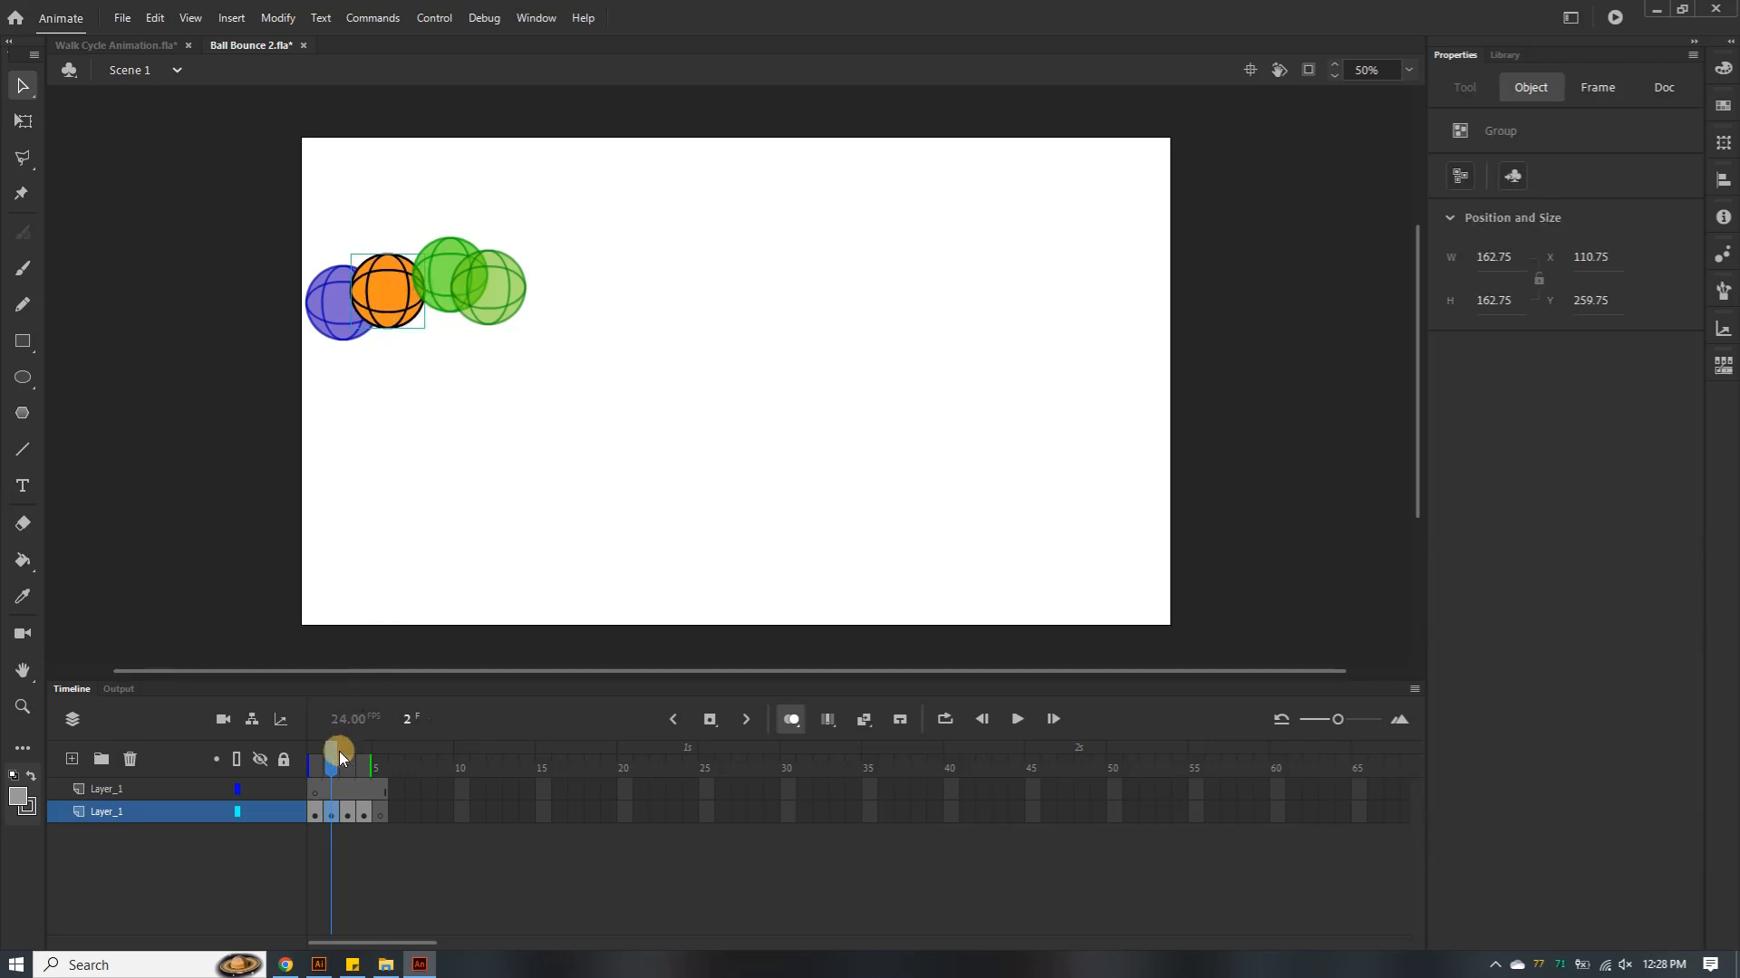
click(347, 811)
drag(437, 296, 426, 296)
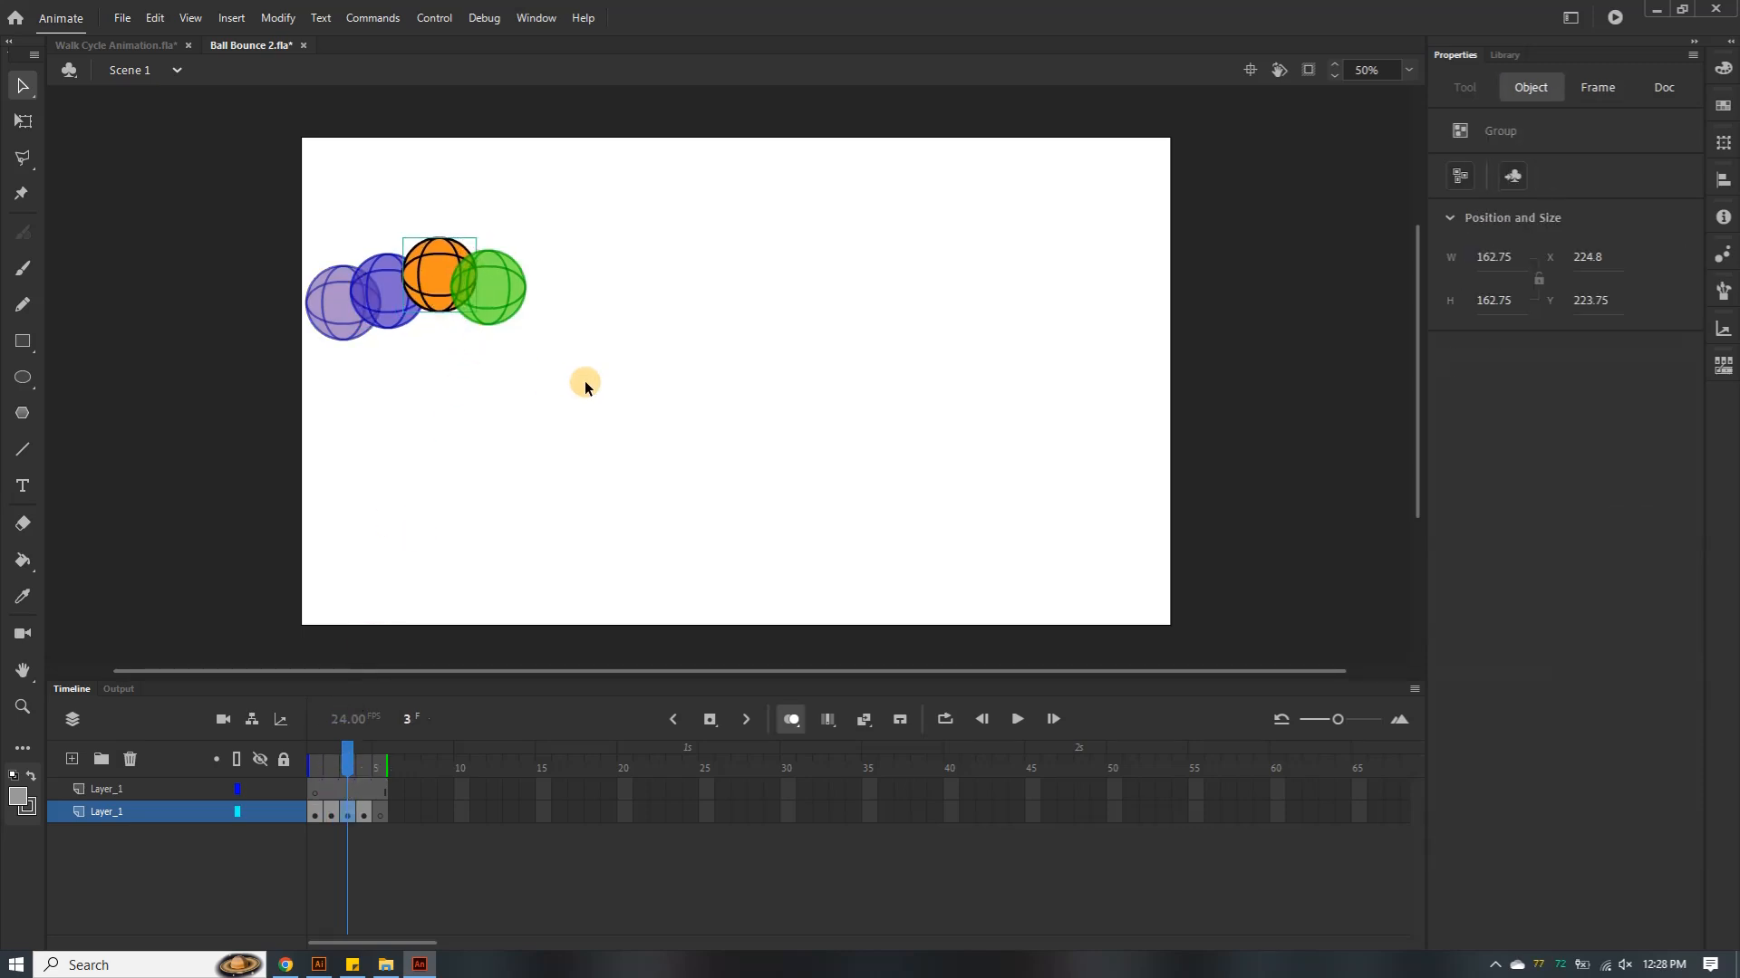
Following the Illustrator reference, paste the ball into frame 5 at about X 493, Y 390 and extend the onion skin range to frame 1
click(321, 966)
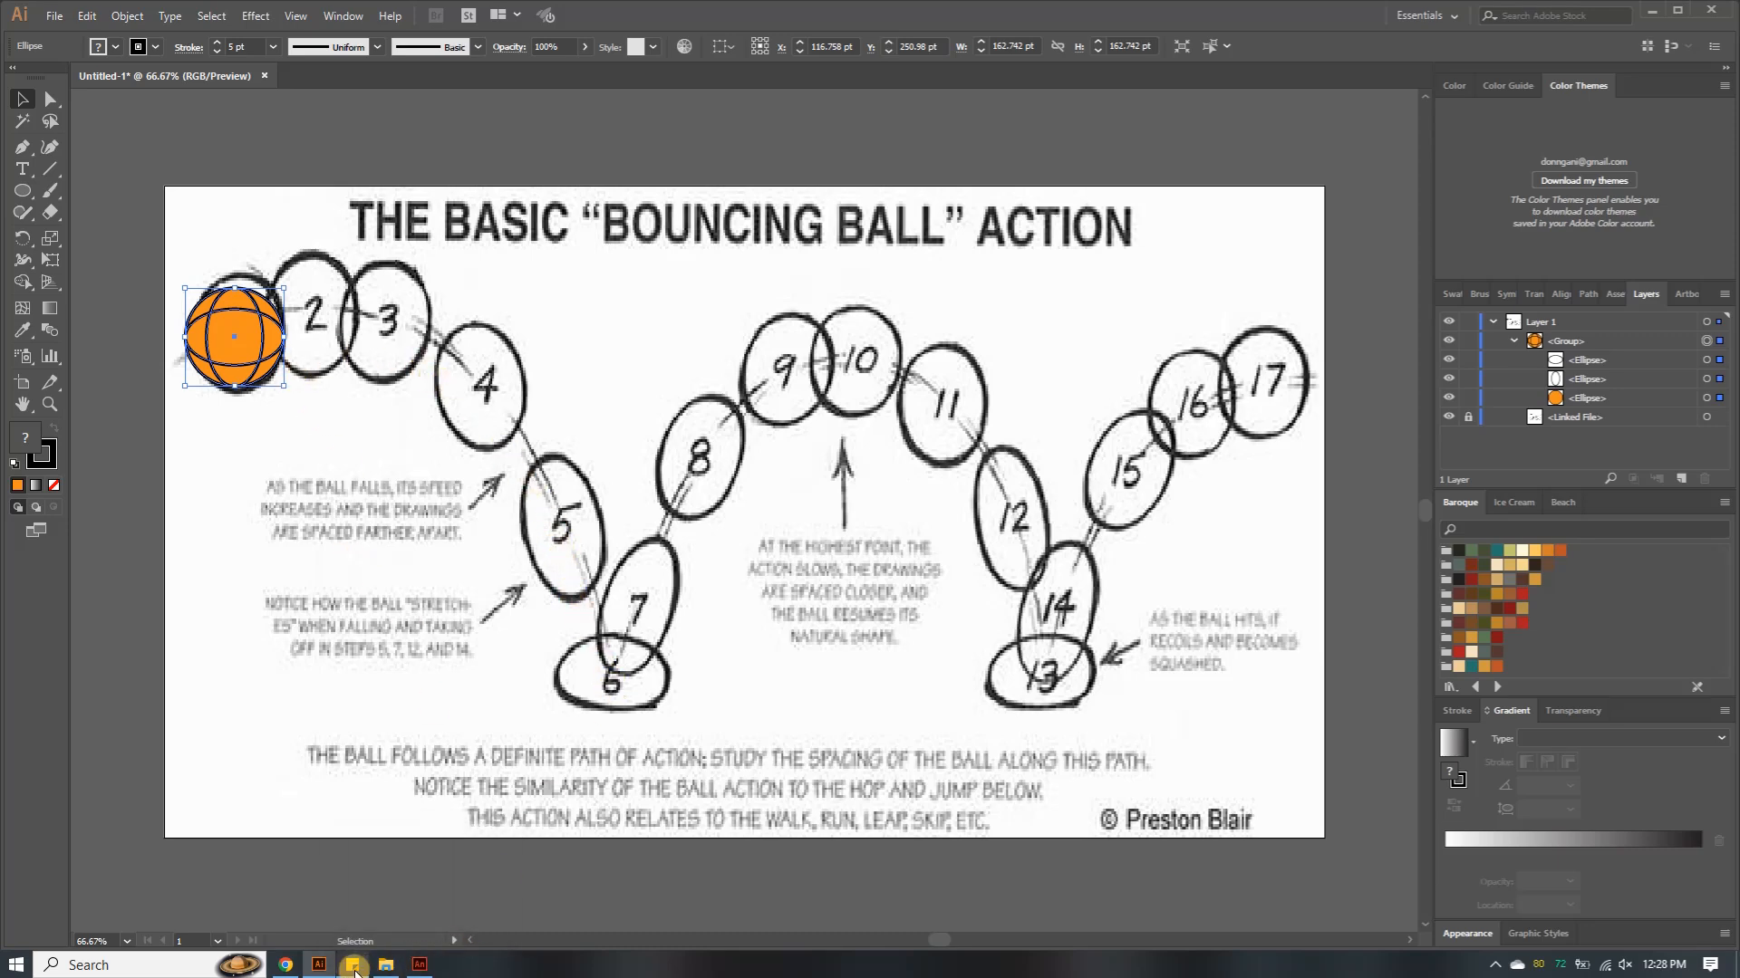
mouse_move(419, 967)
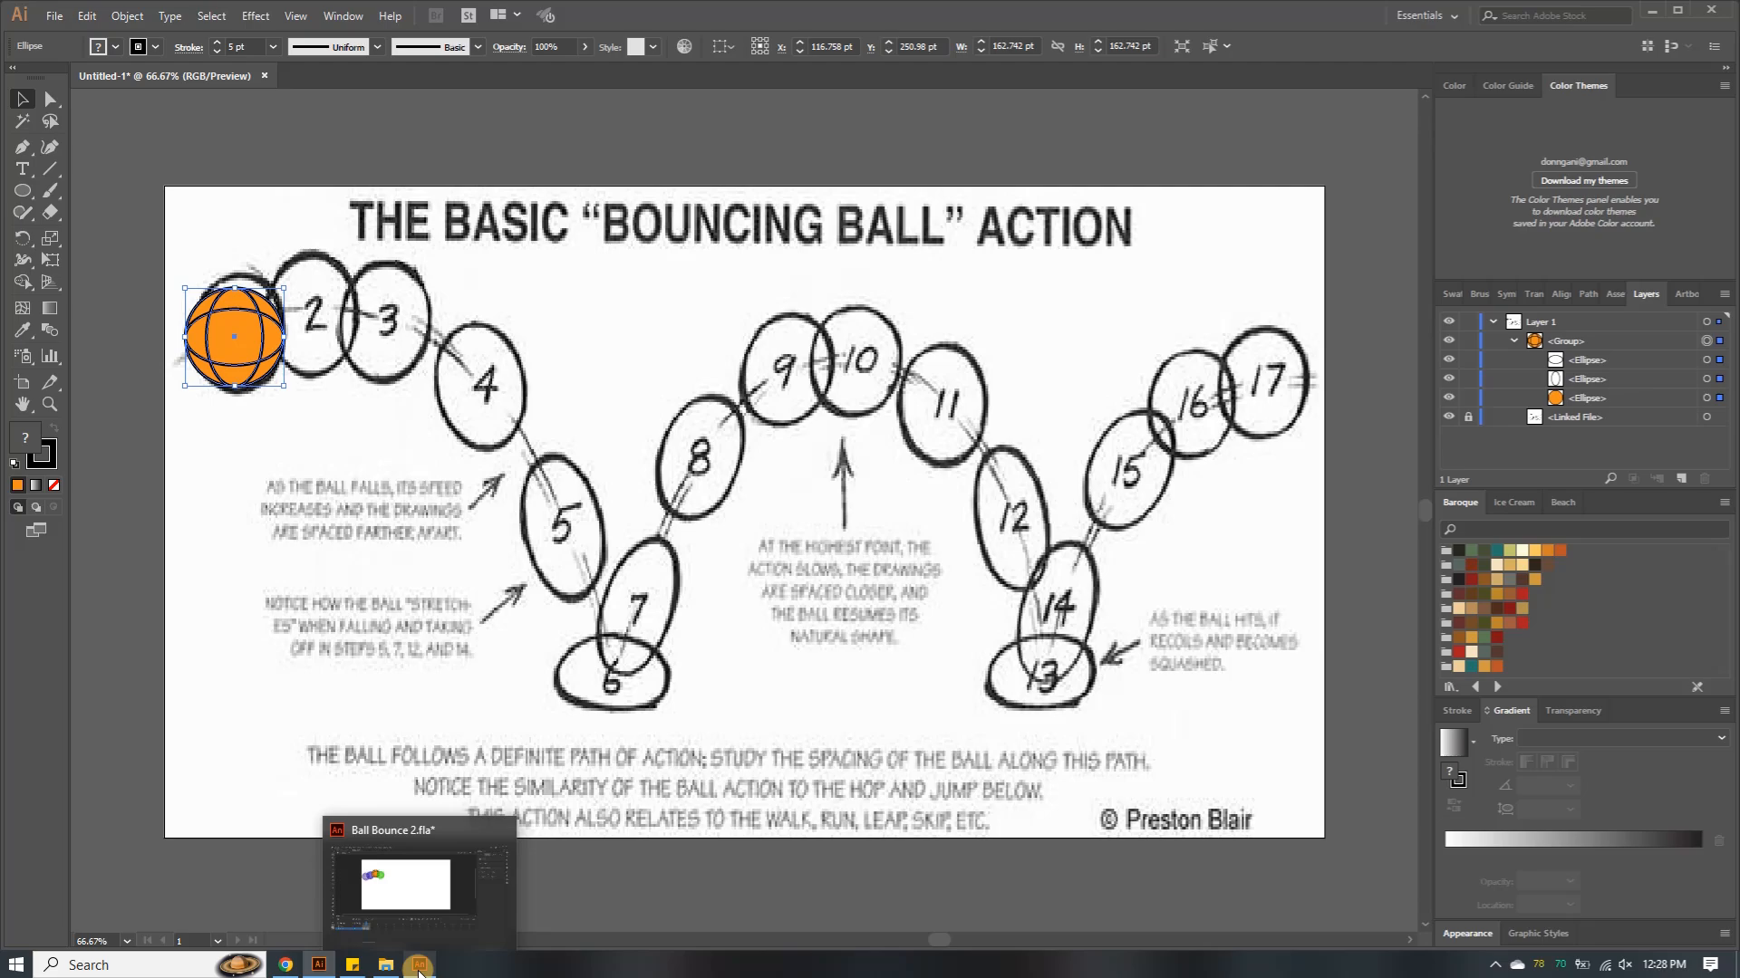
click(419, 967)
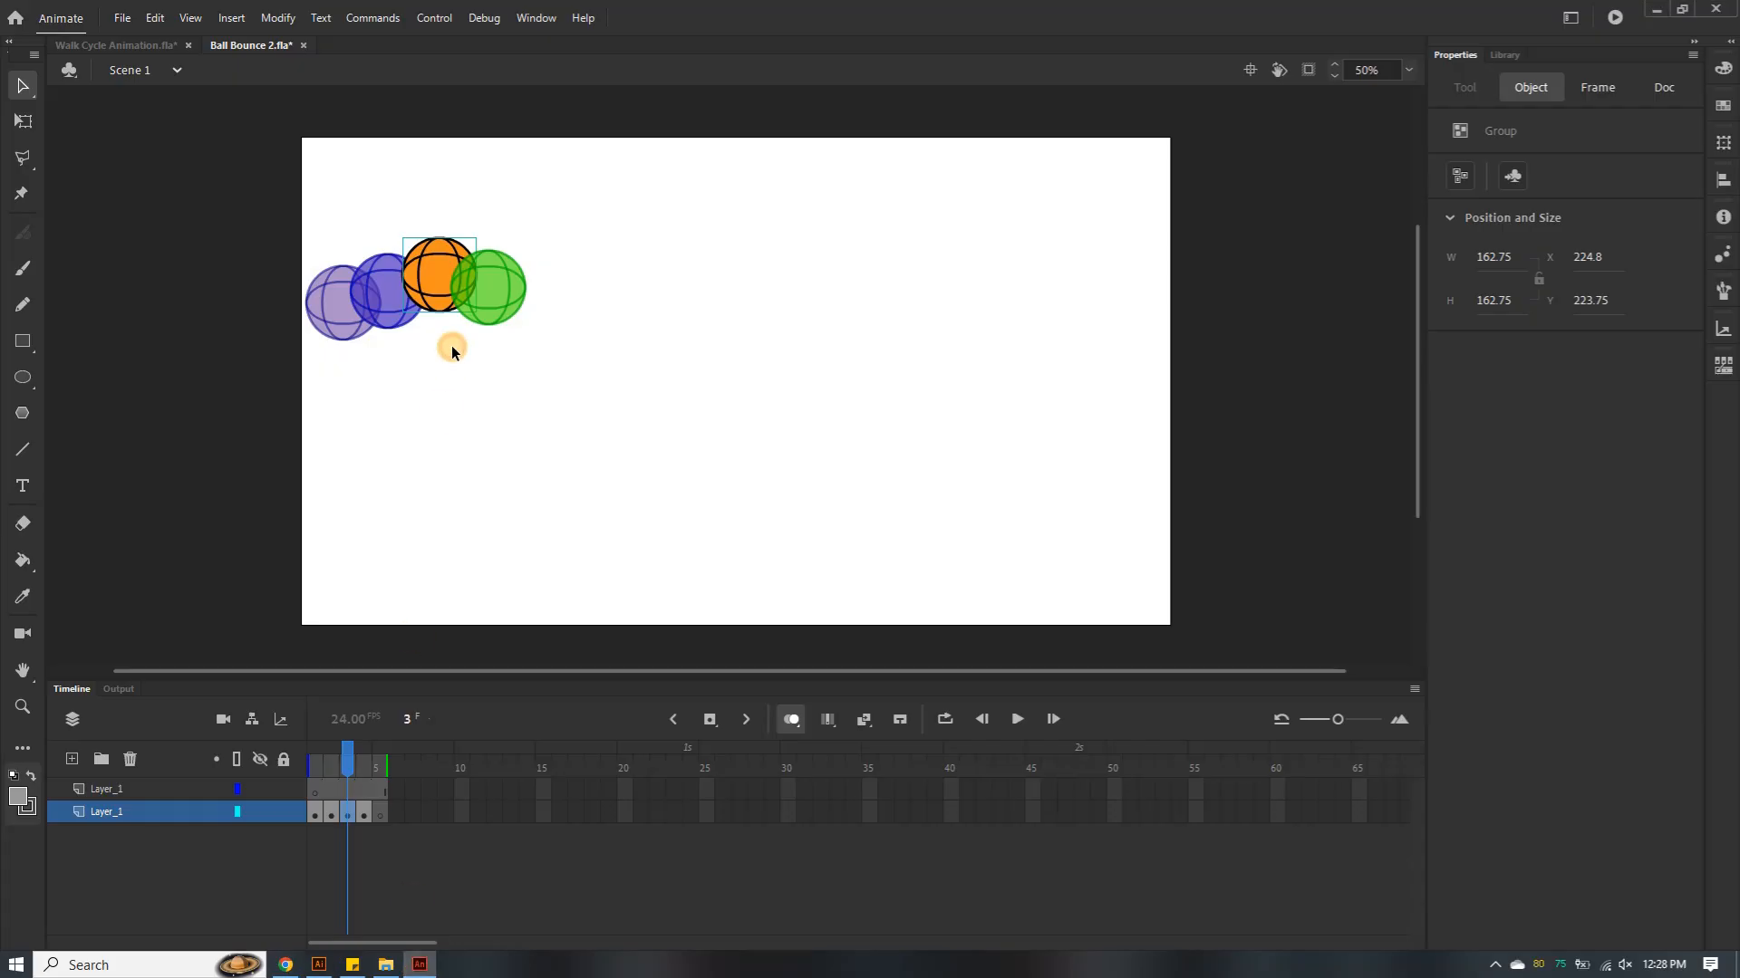
click(507, 322)
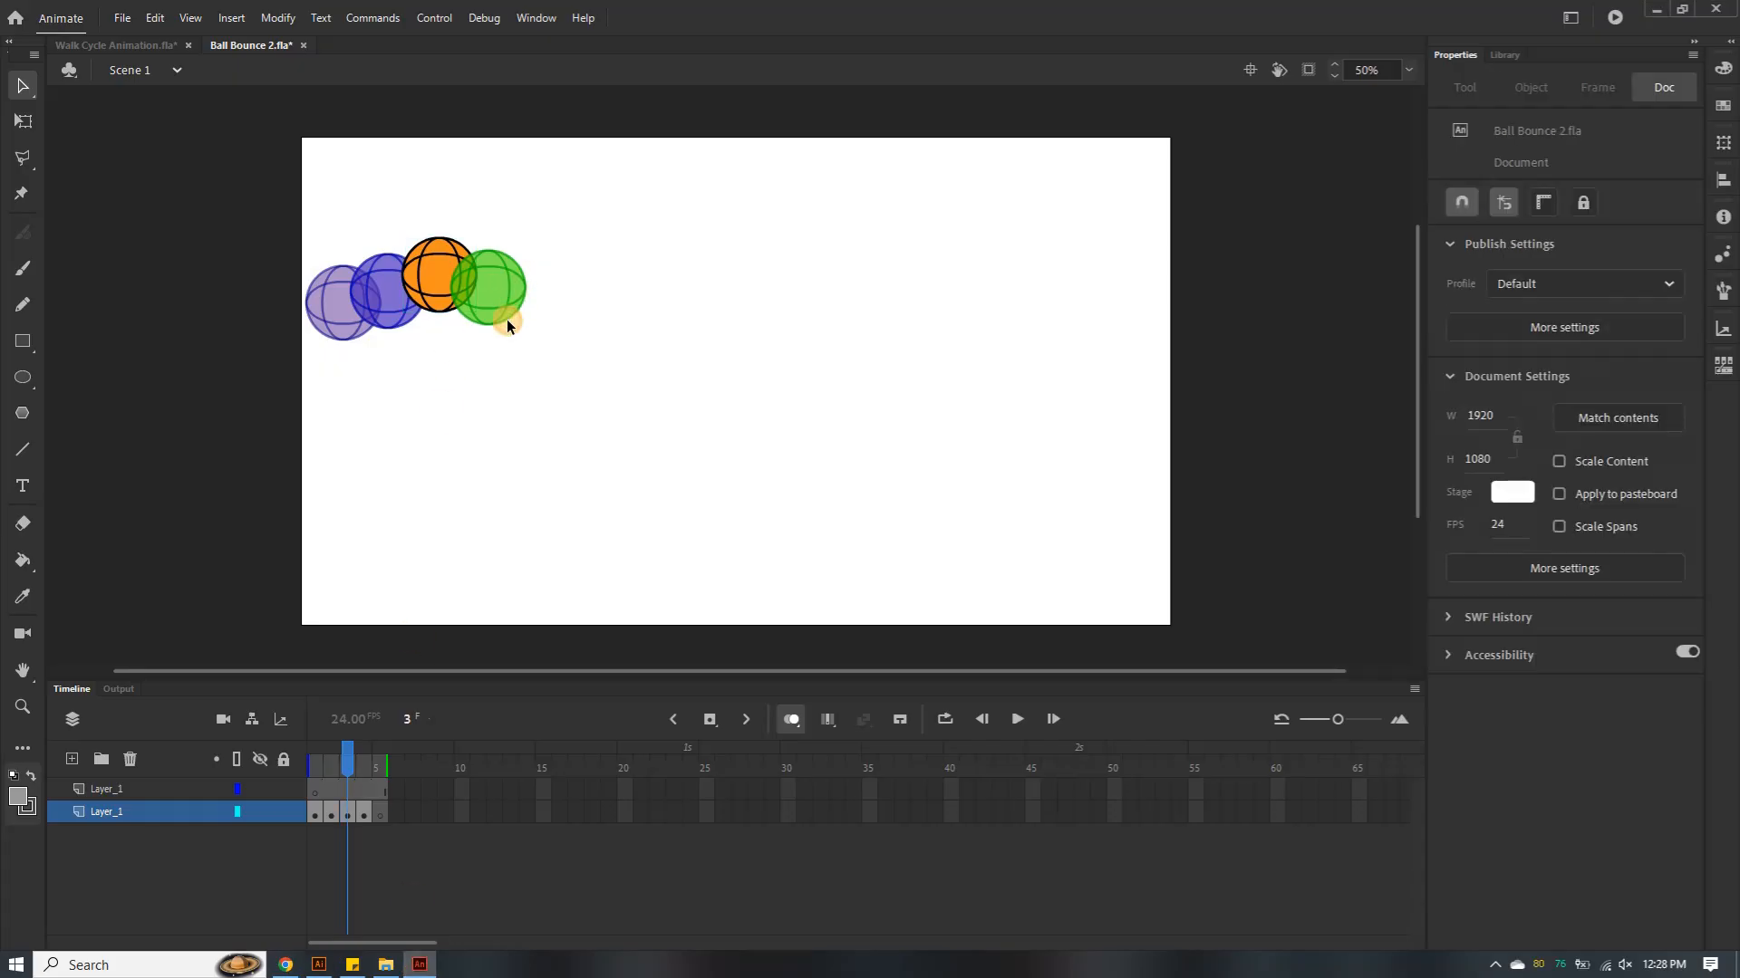
click(379, 811)
key(ctrl+v)
drag(725, 386, 552, 351)
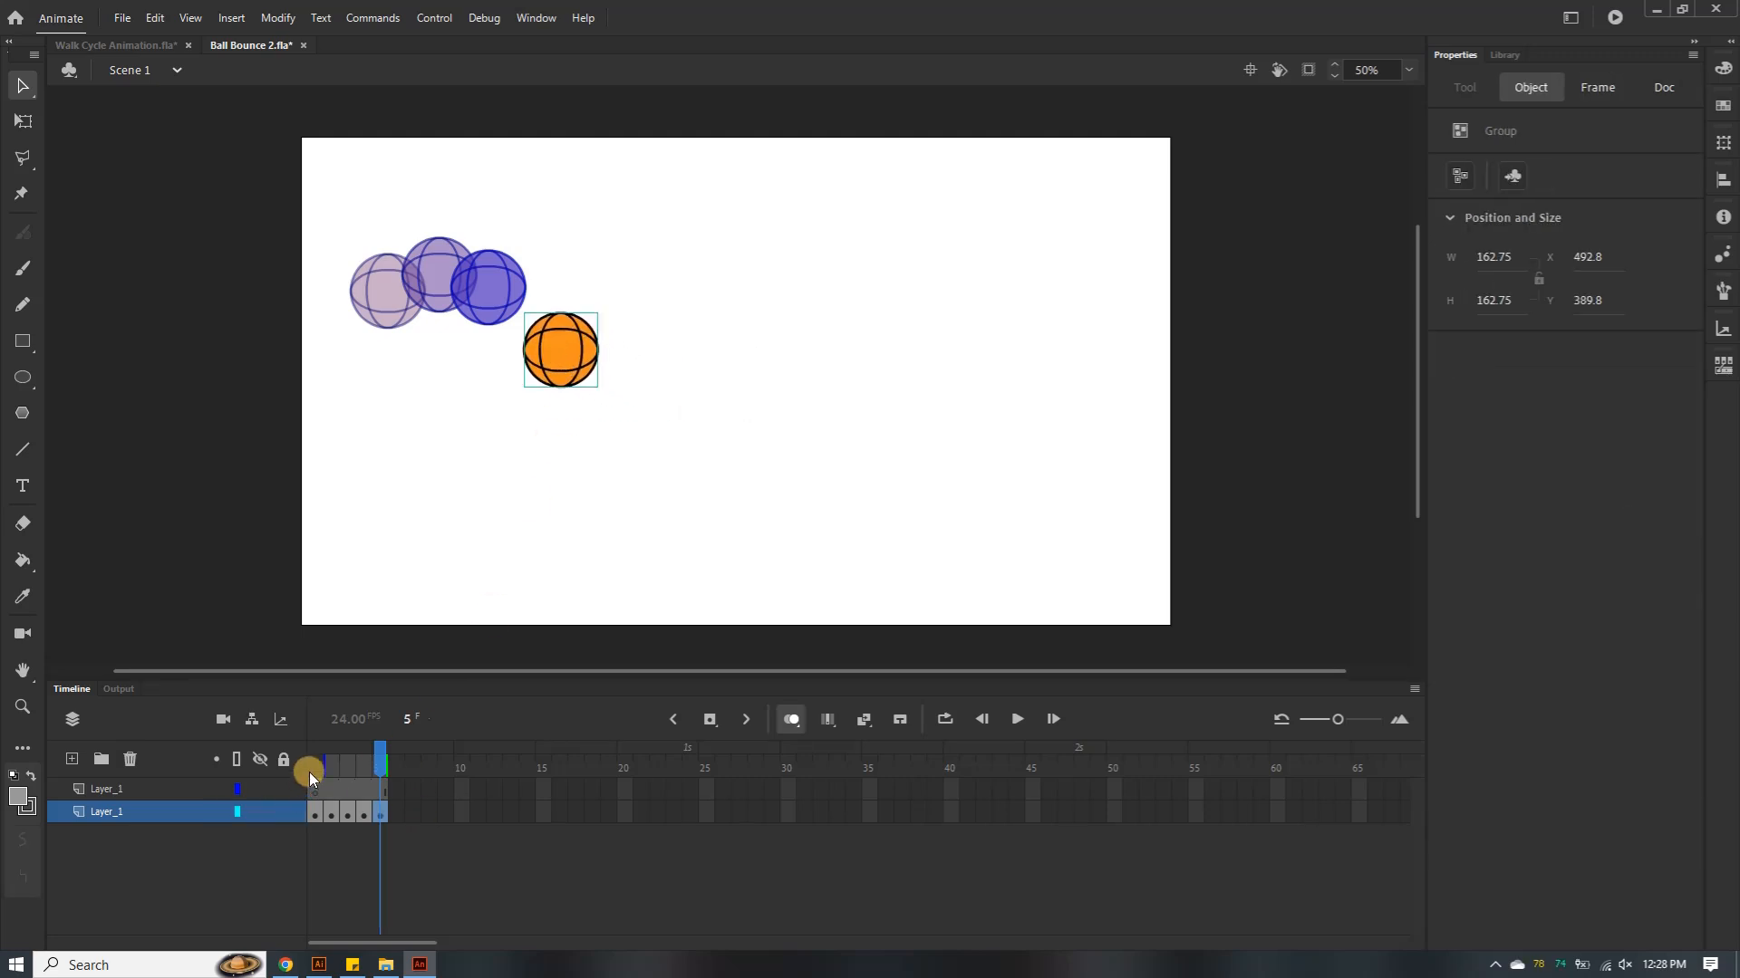
drag(323, 767, 264, 762)
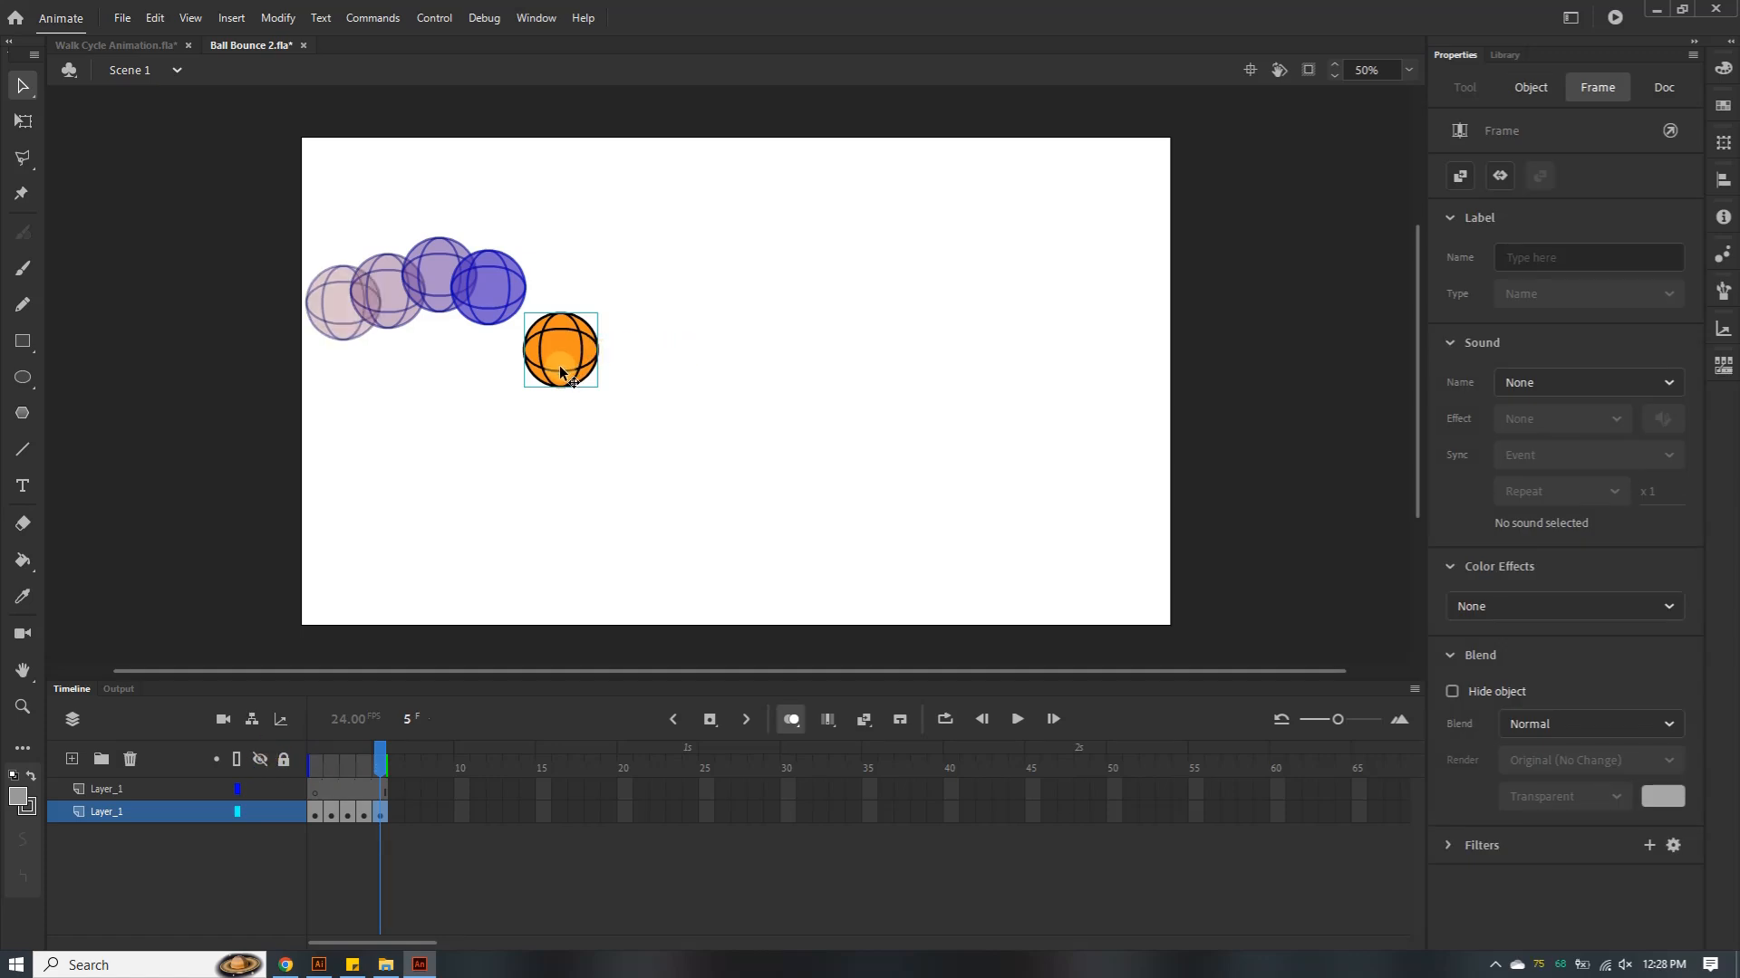
Insert a blank keyframe at frame 6 of the lower Layer_1, paste the ball, and place it at about X 623, Y 626
click(396, 811)
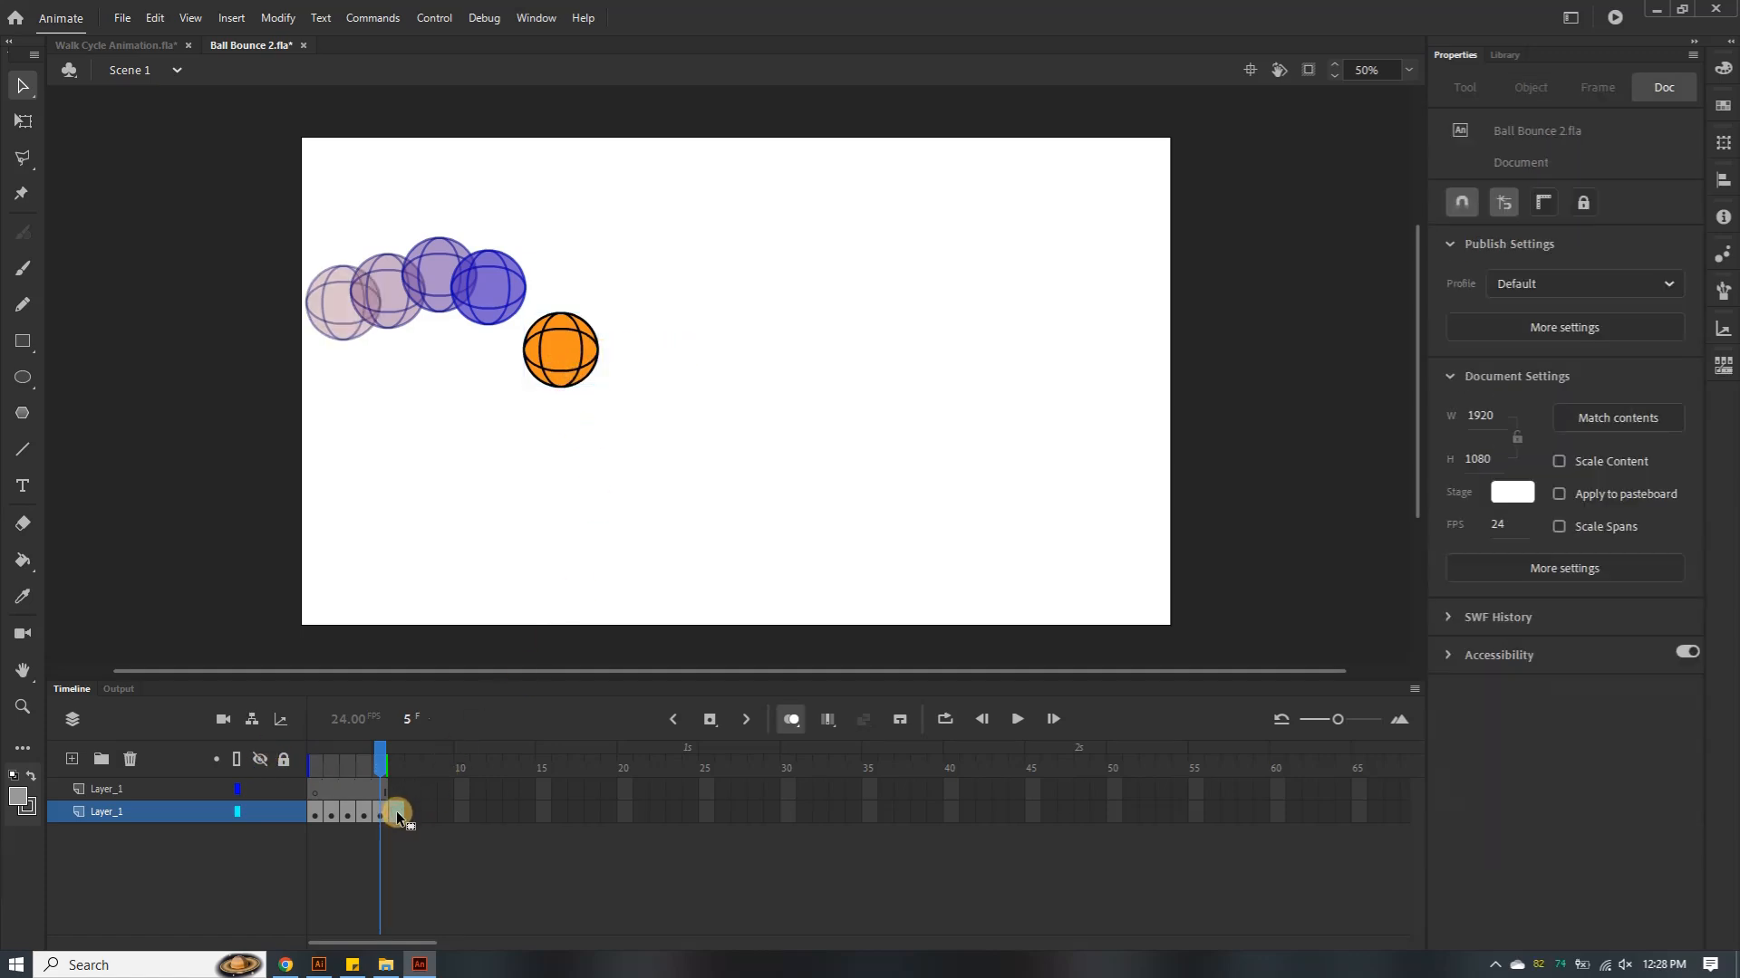
right_click(396, 812)
click(526, 436)
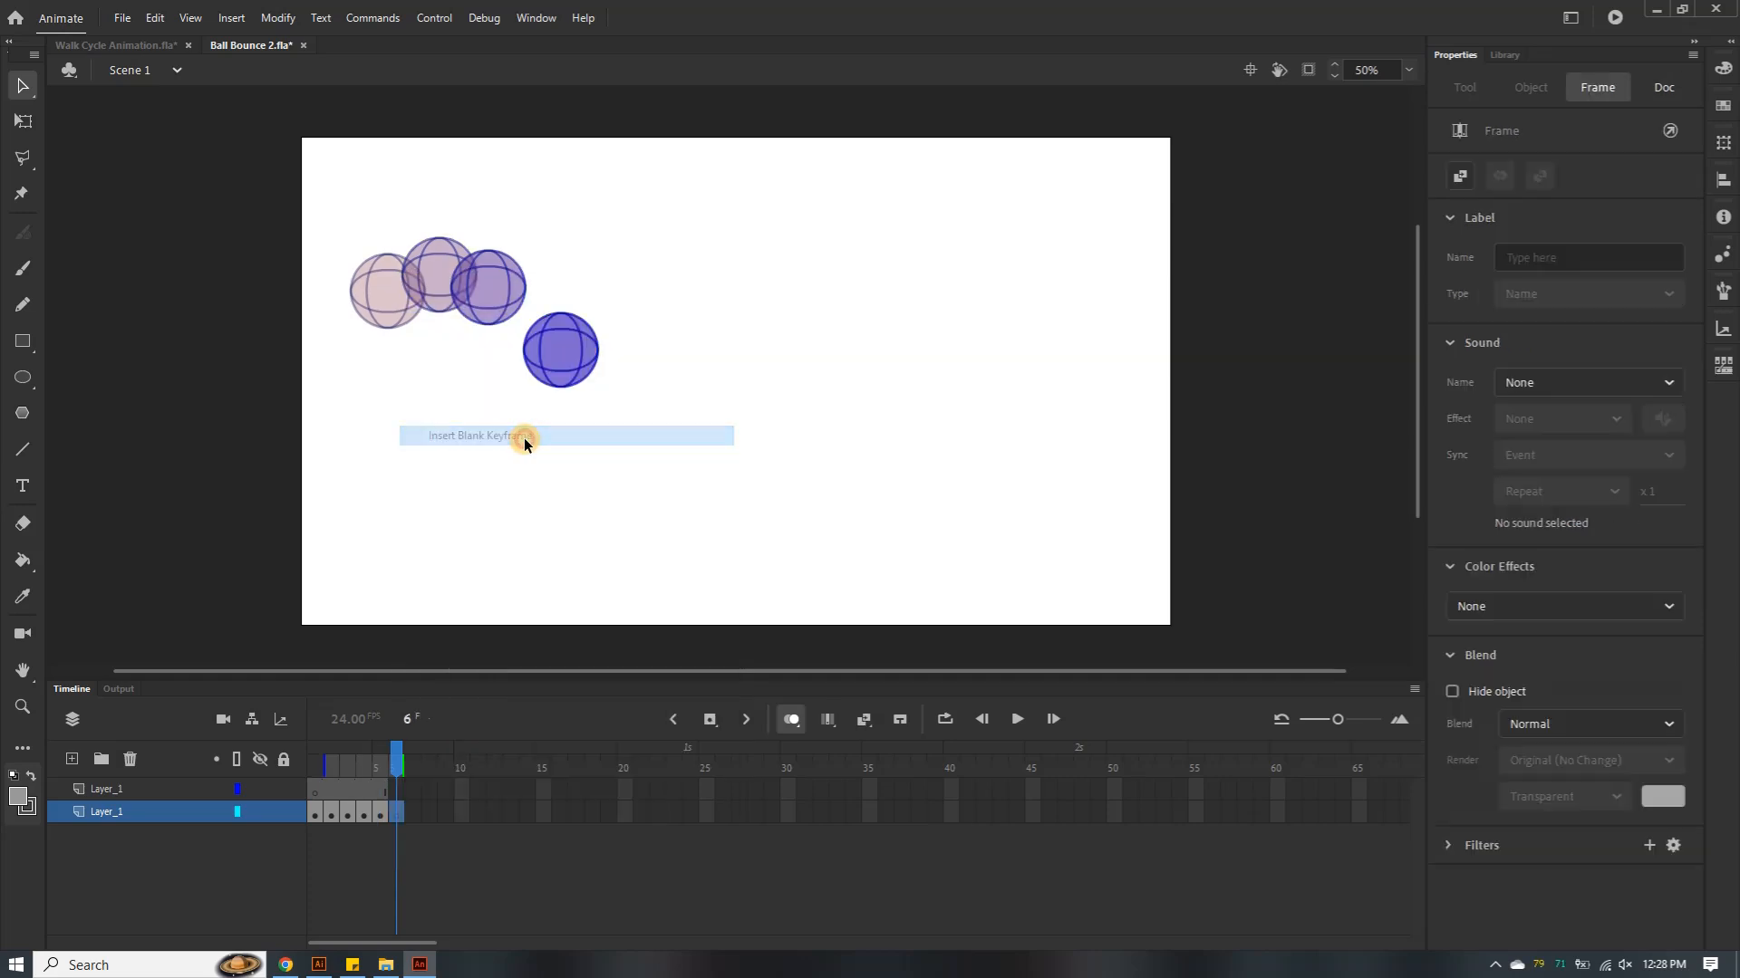
key(ctrl+v)
drag(744, 393, 625, 464)
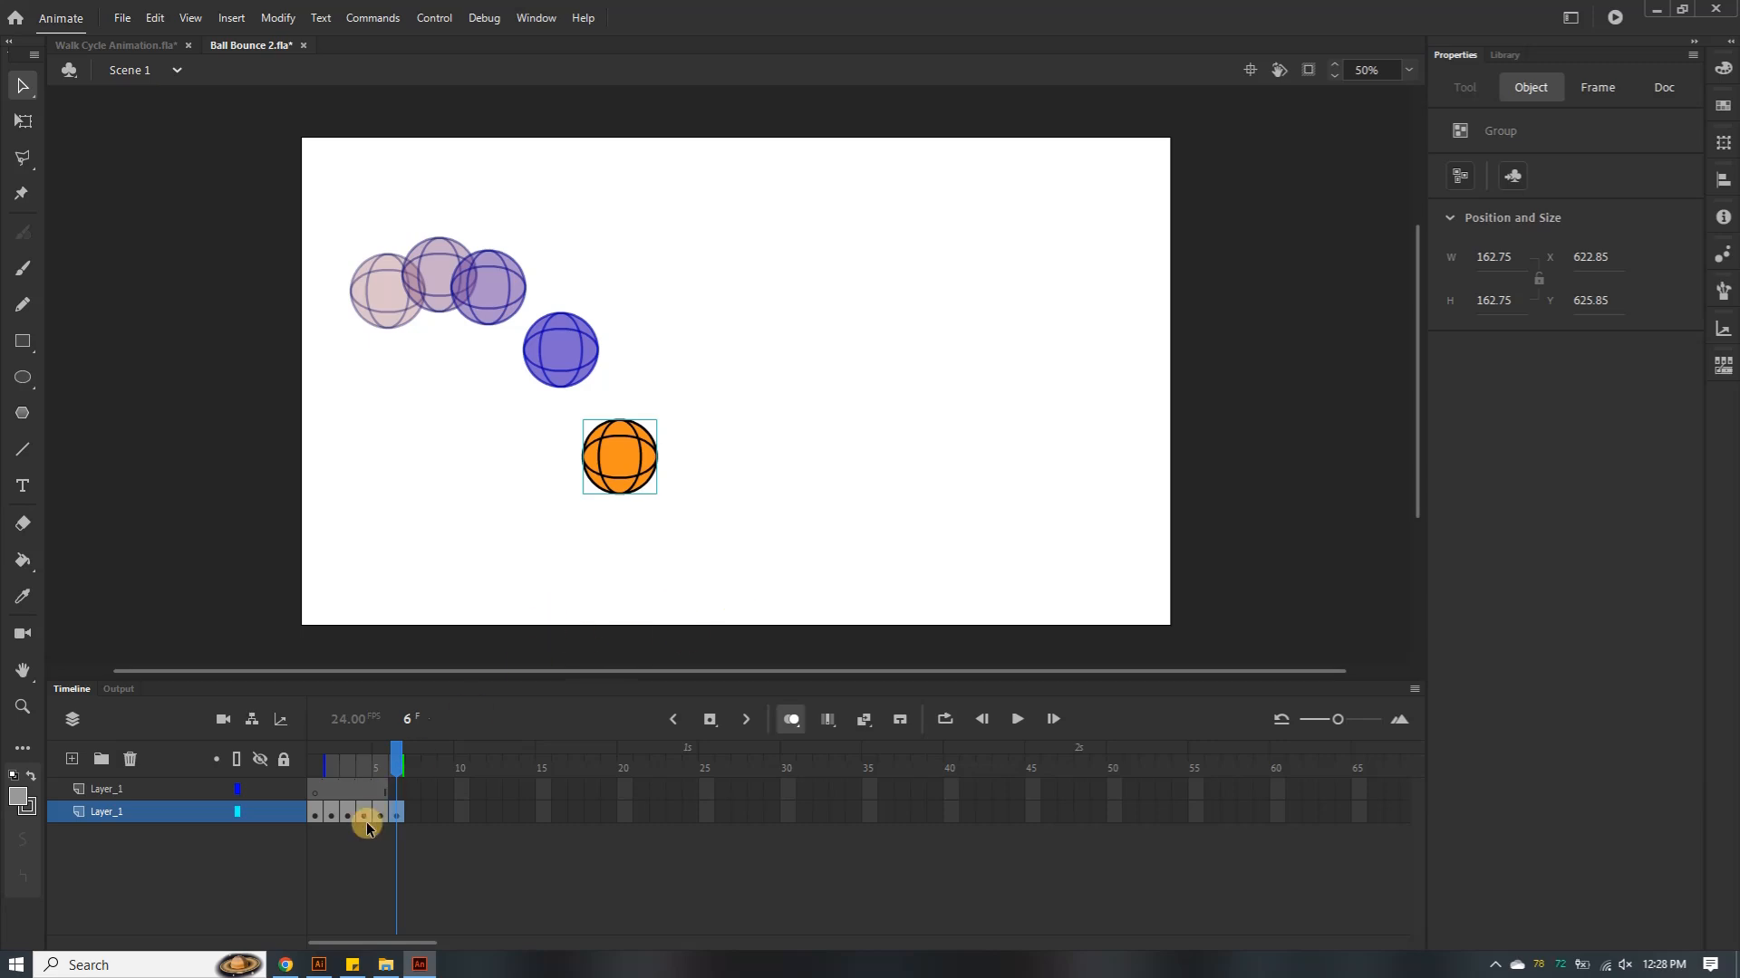
Insert a blank keyframe at frame 7 and paste the ball onto the stage's bottom edge at about X 795, Y 917
click(407, 815)
right_click(408, 816)
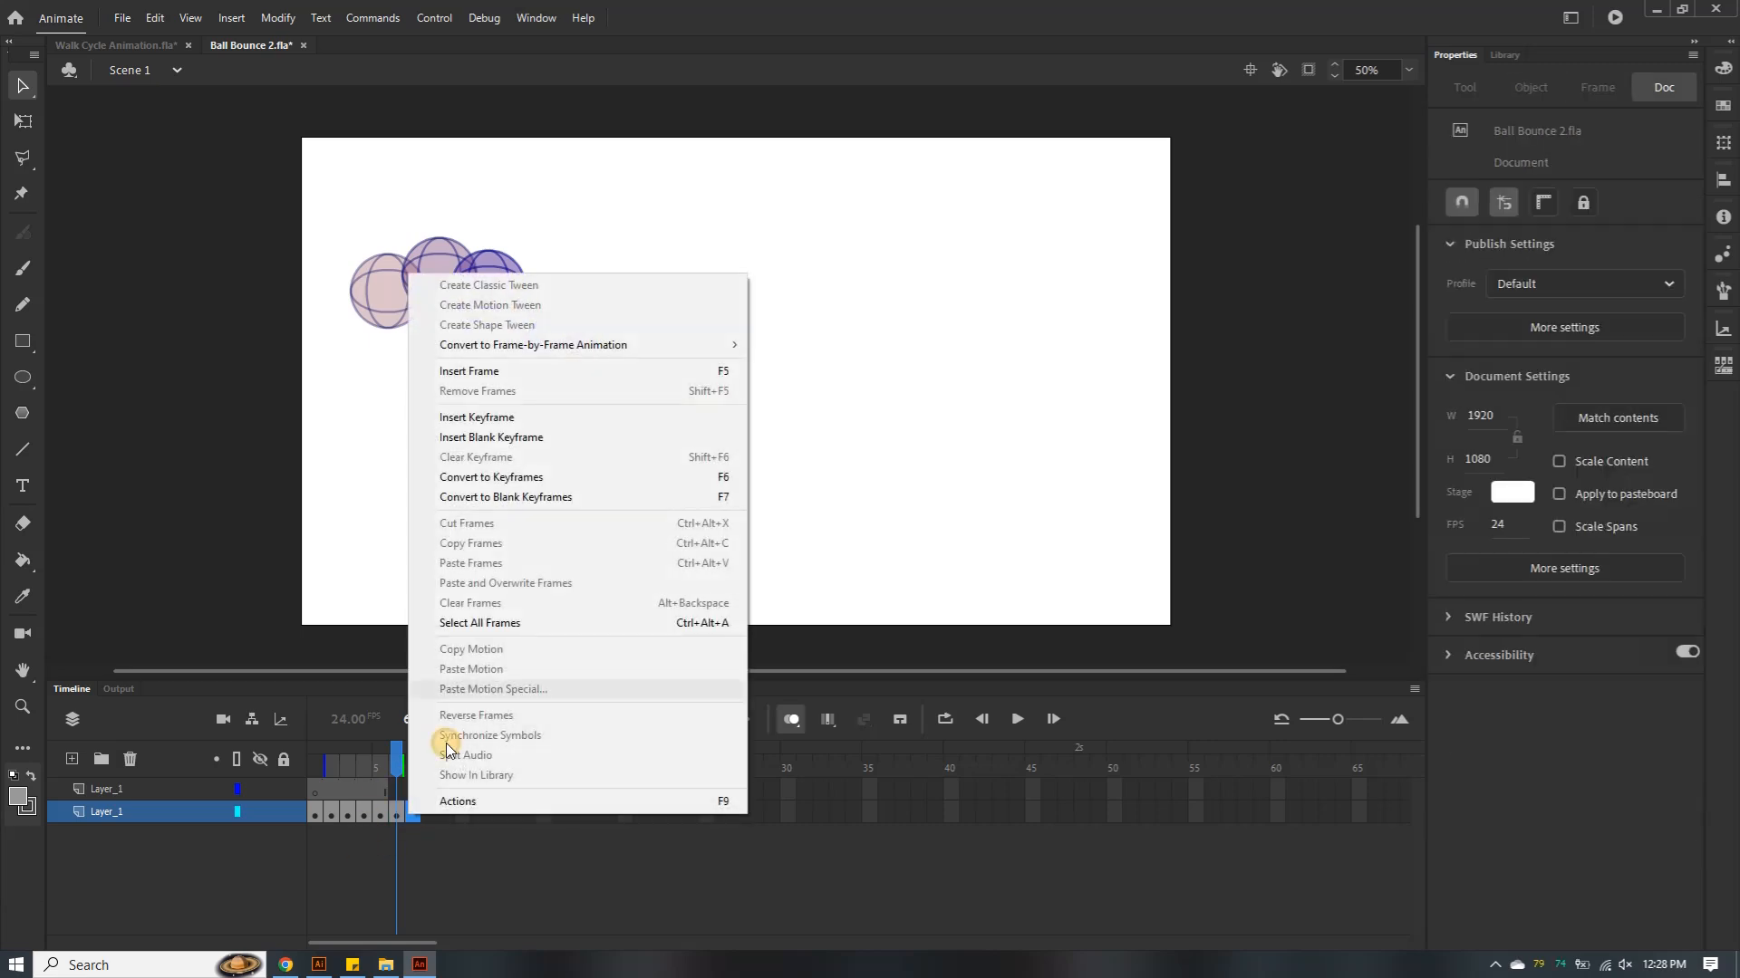
click(574, 441)
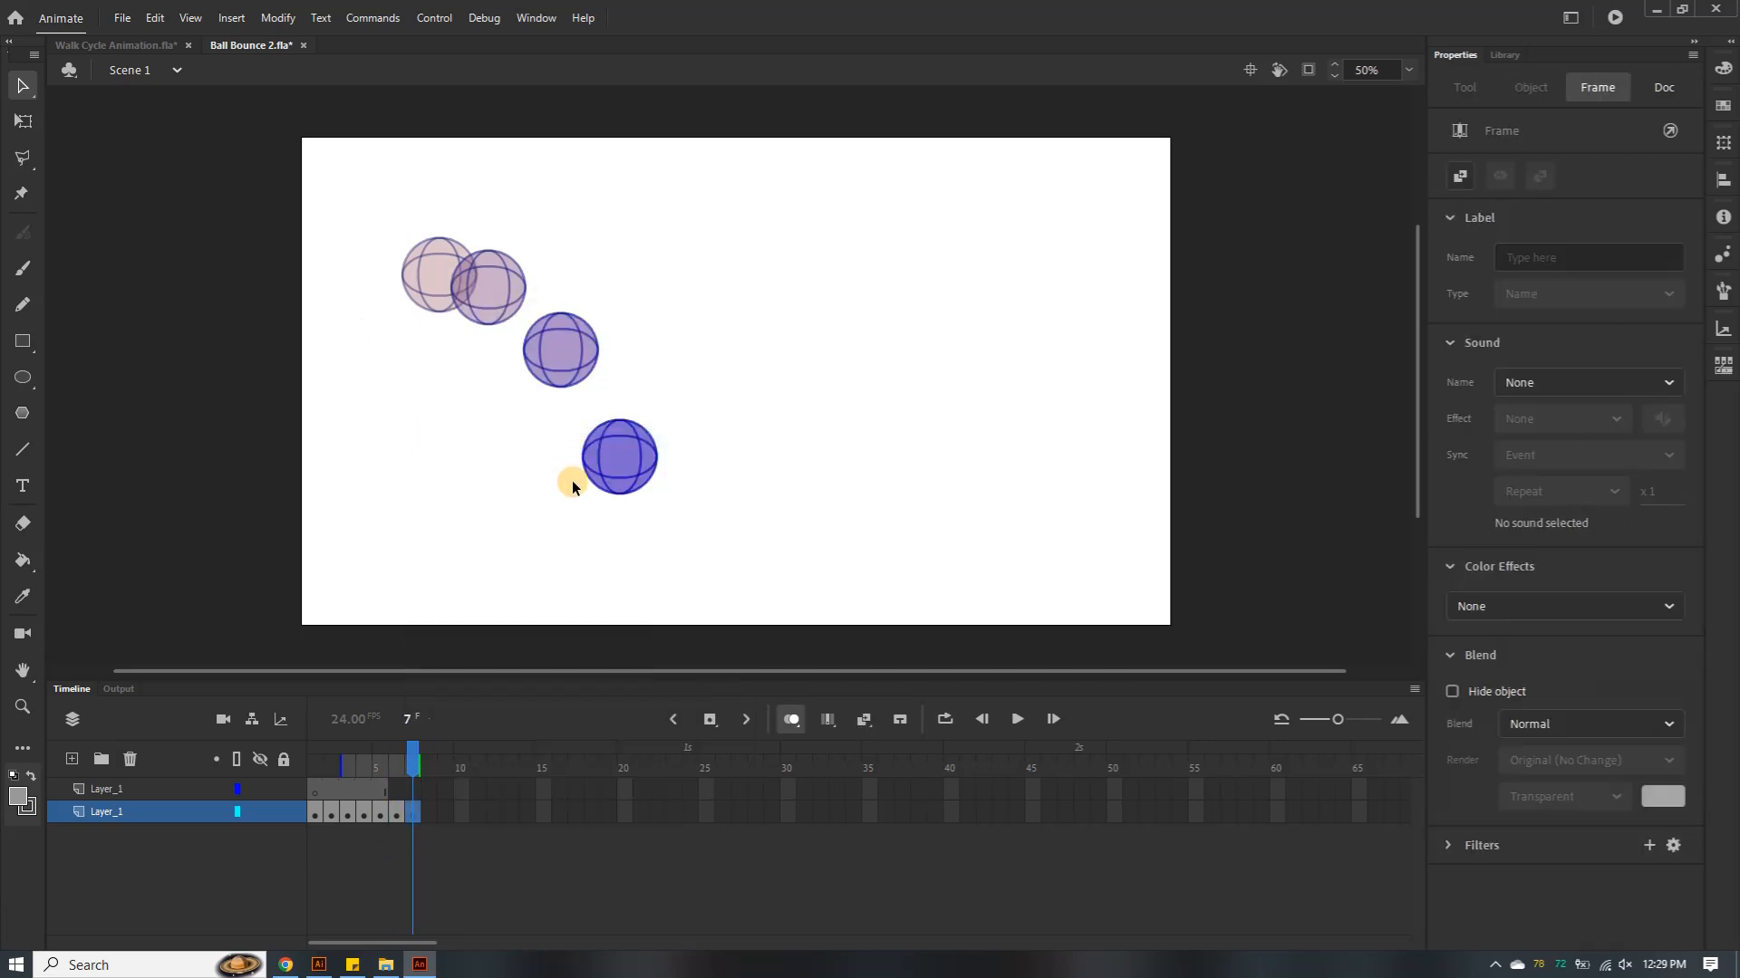
key(ctrl+v)
drag(735, 389, 697, 590)
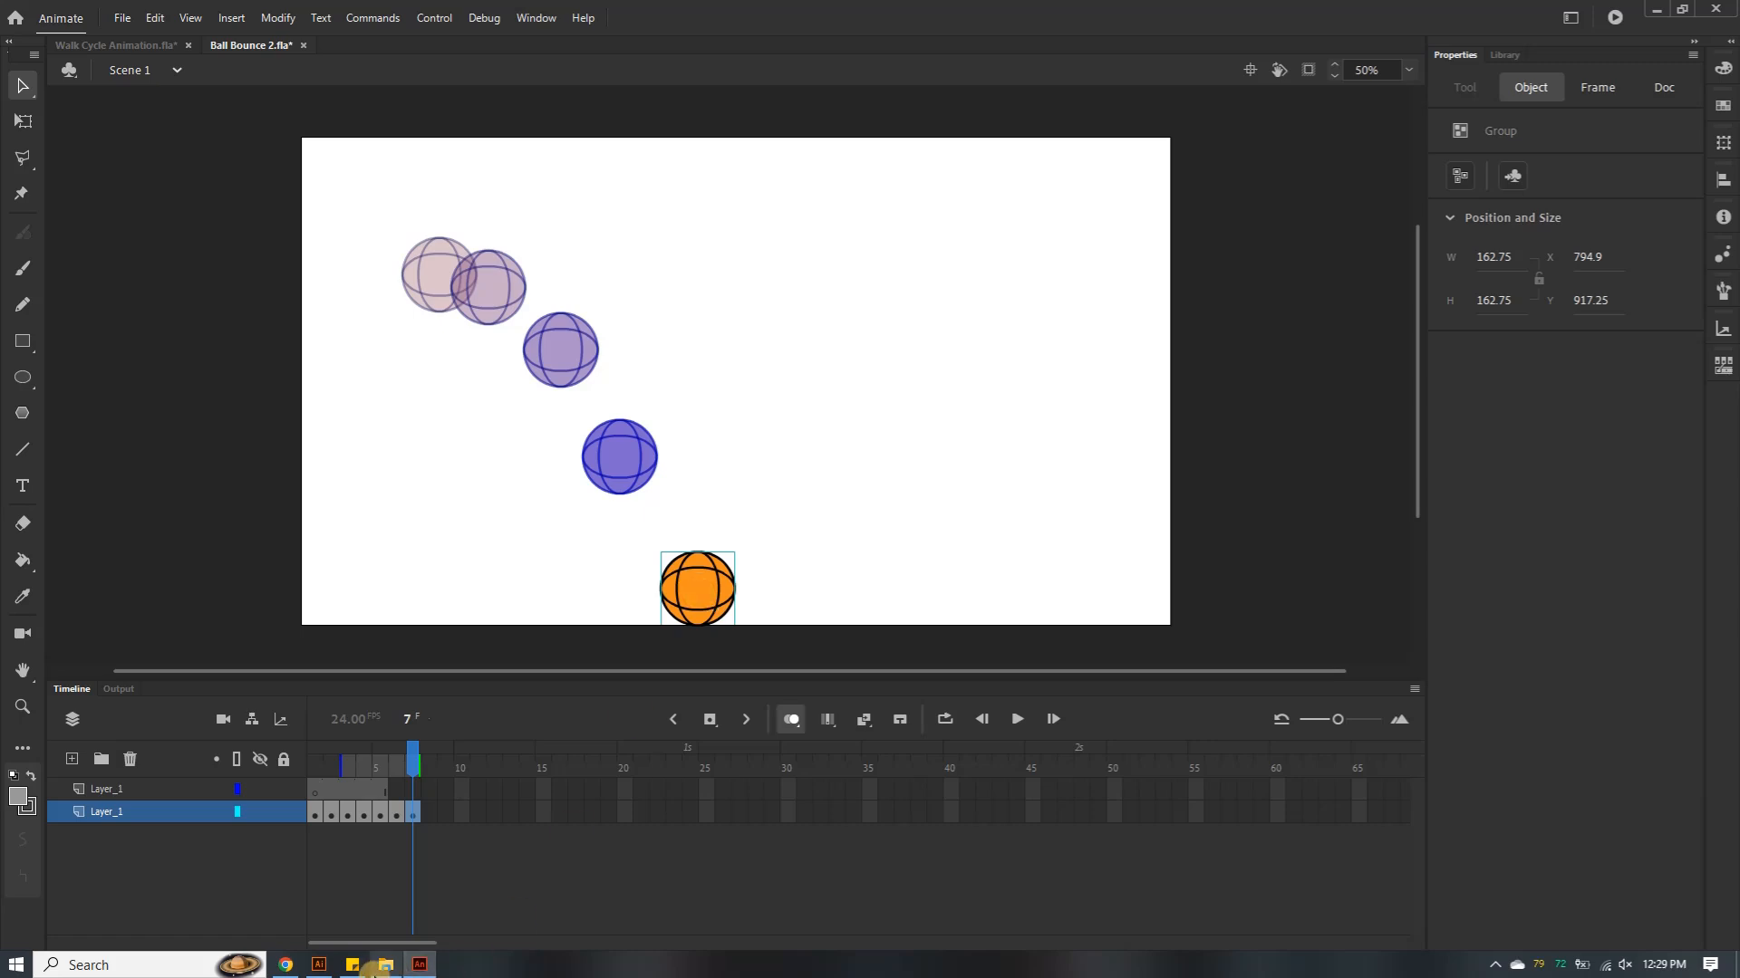
Highlight the Squash and Stretch principle in the sticky note, and return to Animate
click(352, 965)
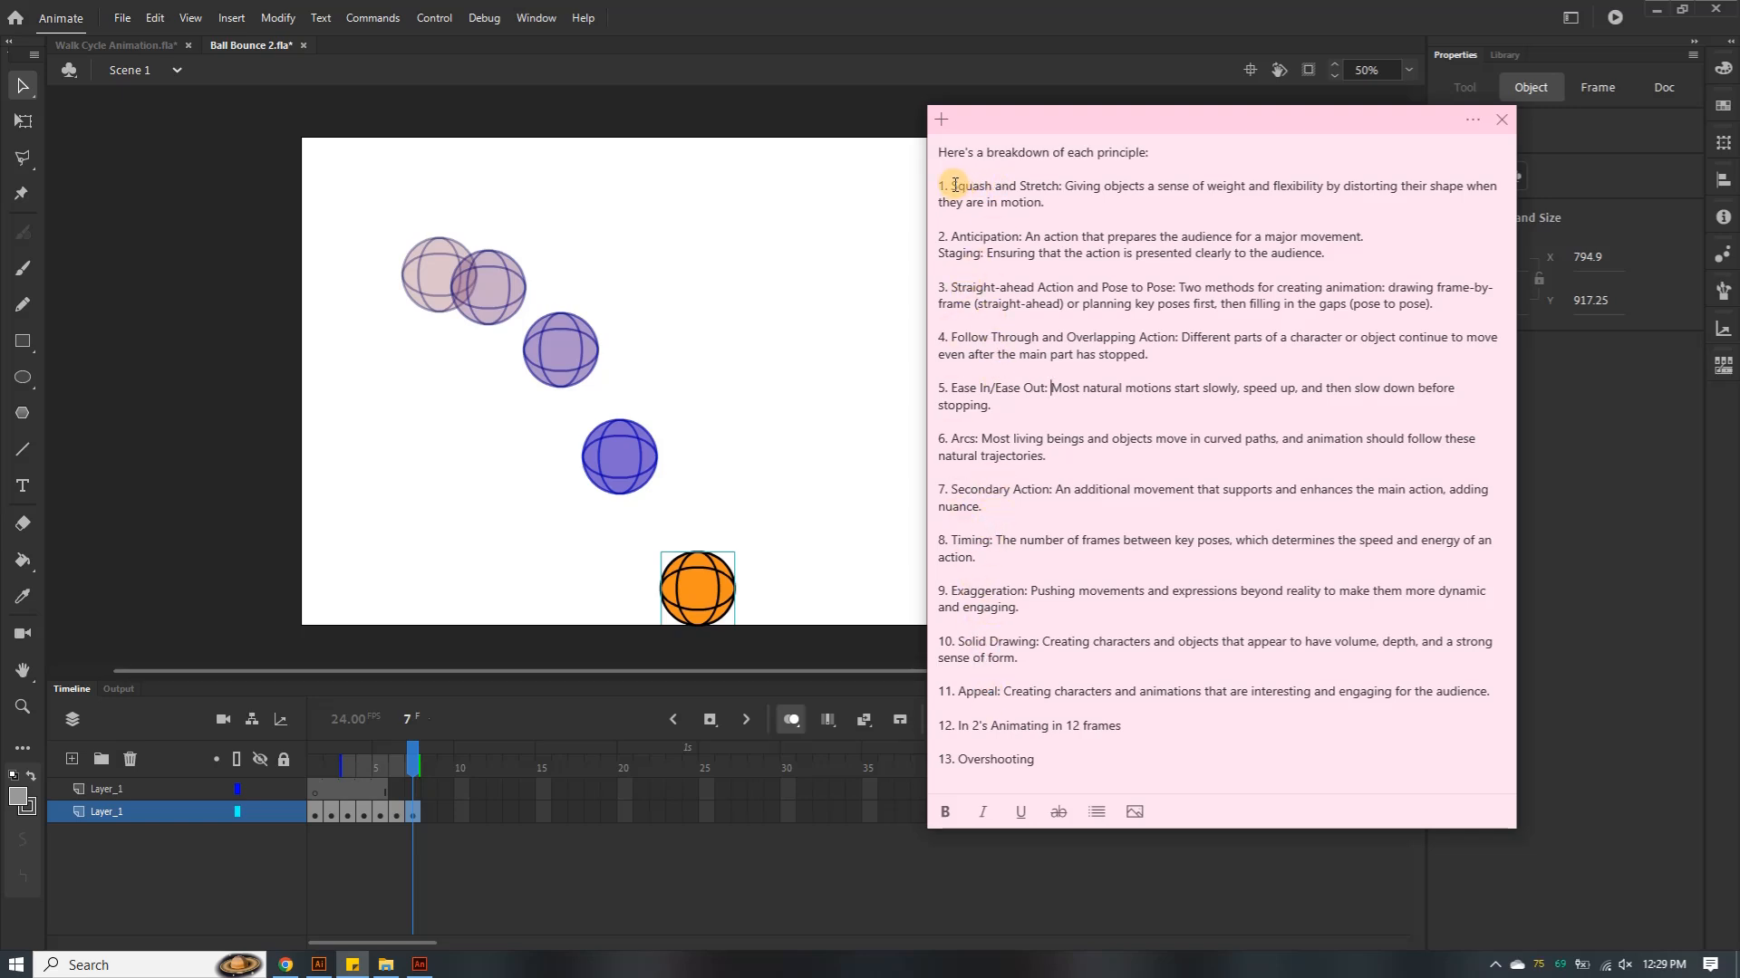
drag(950, 184, 1062, 182)
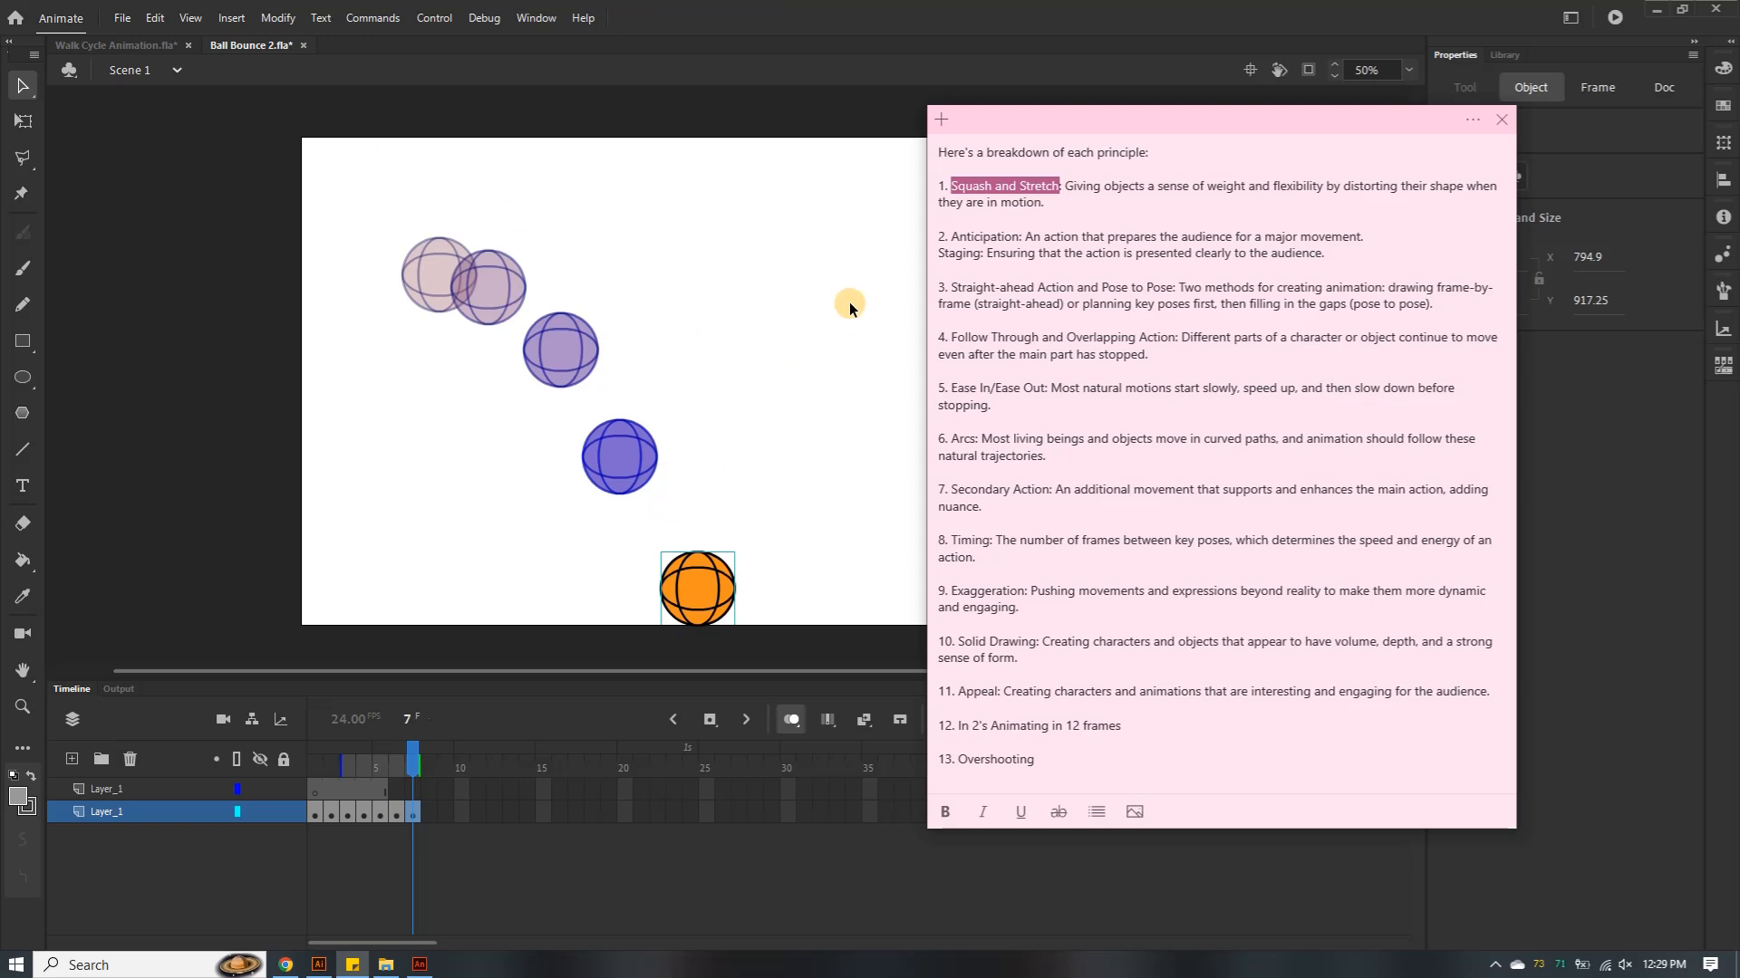
click(884, 220)
Nudge the frame 7 ball up to about Y 911 so it sits just above the stage's bottom edge
click(716, 584)
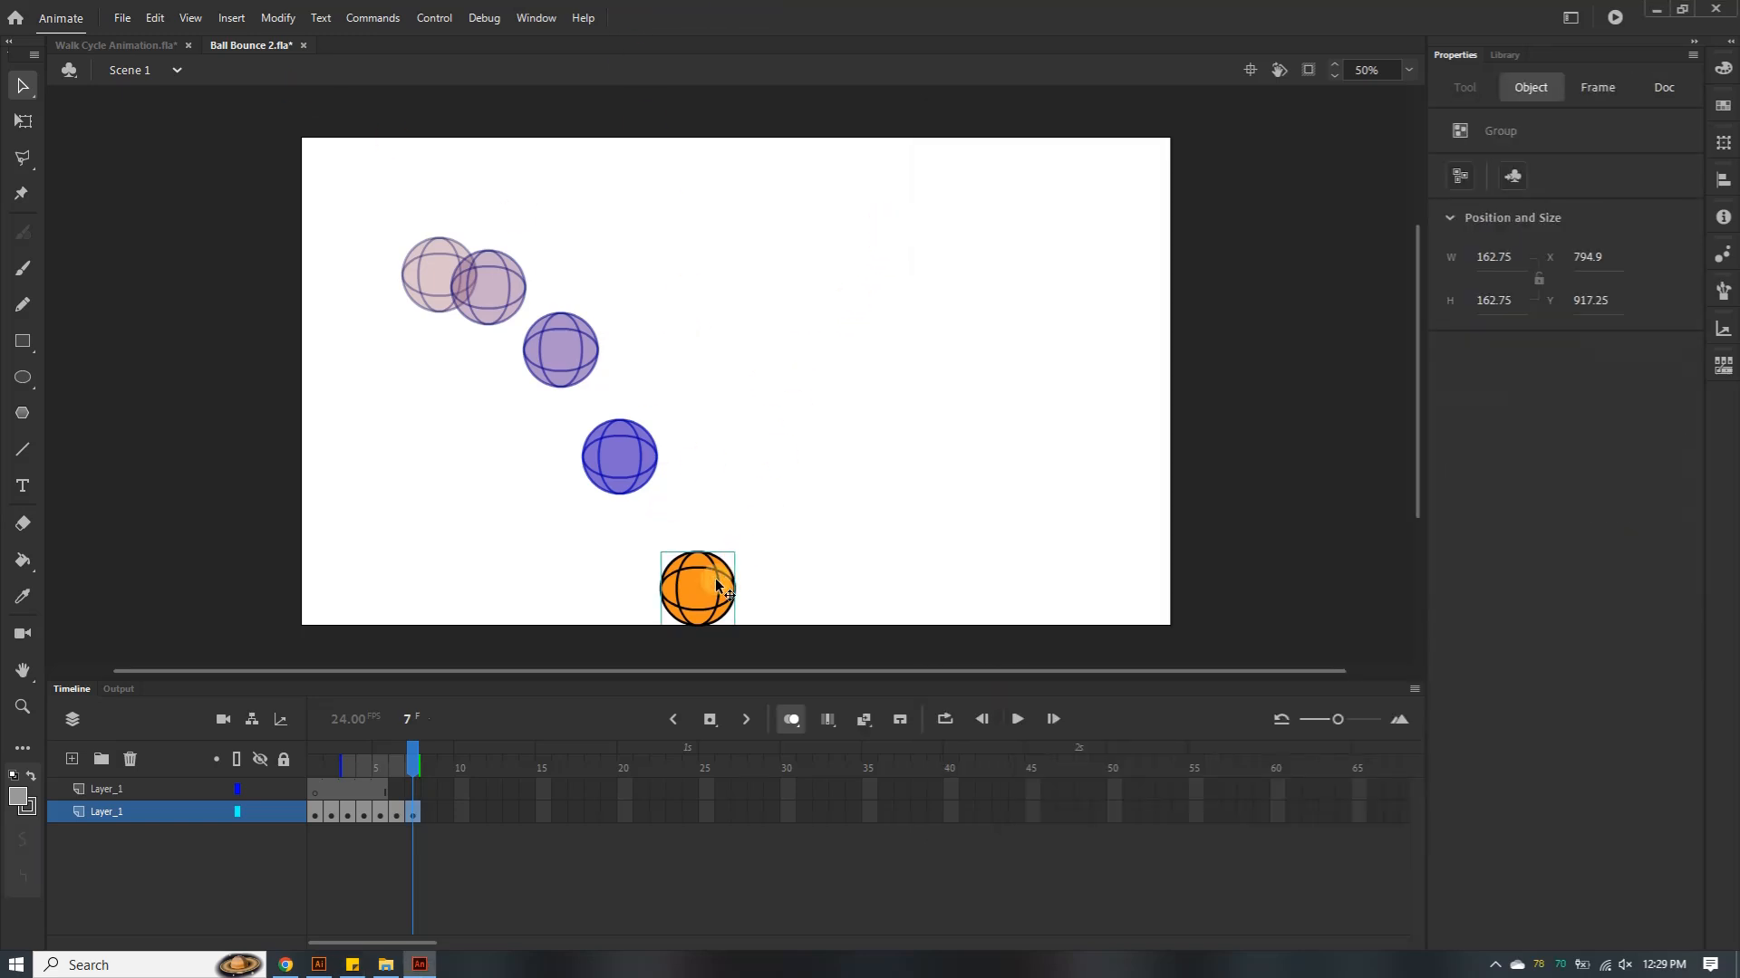
key(Up)
key(Up)
key(Up)
key(Up)
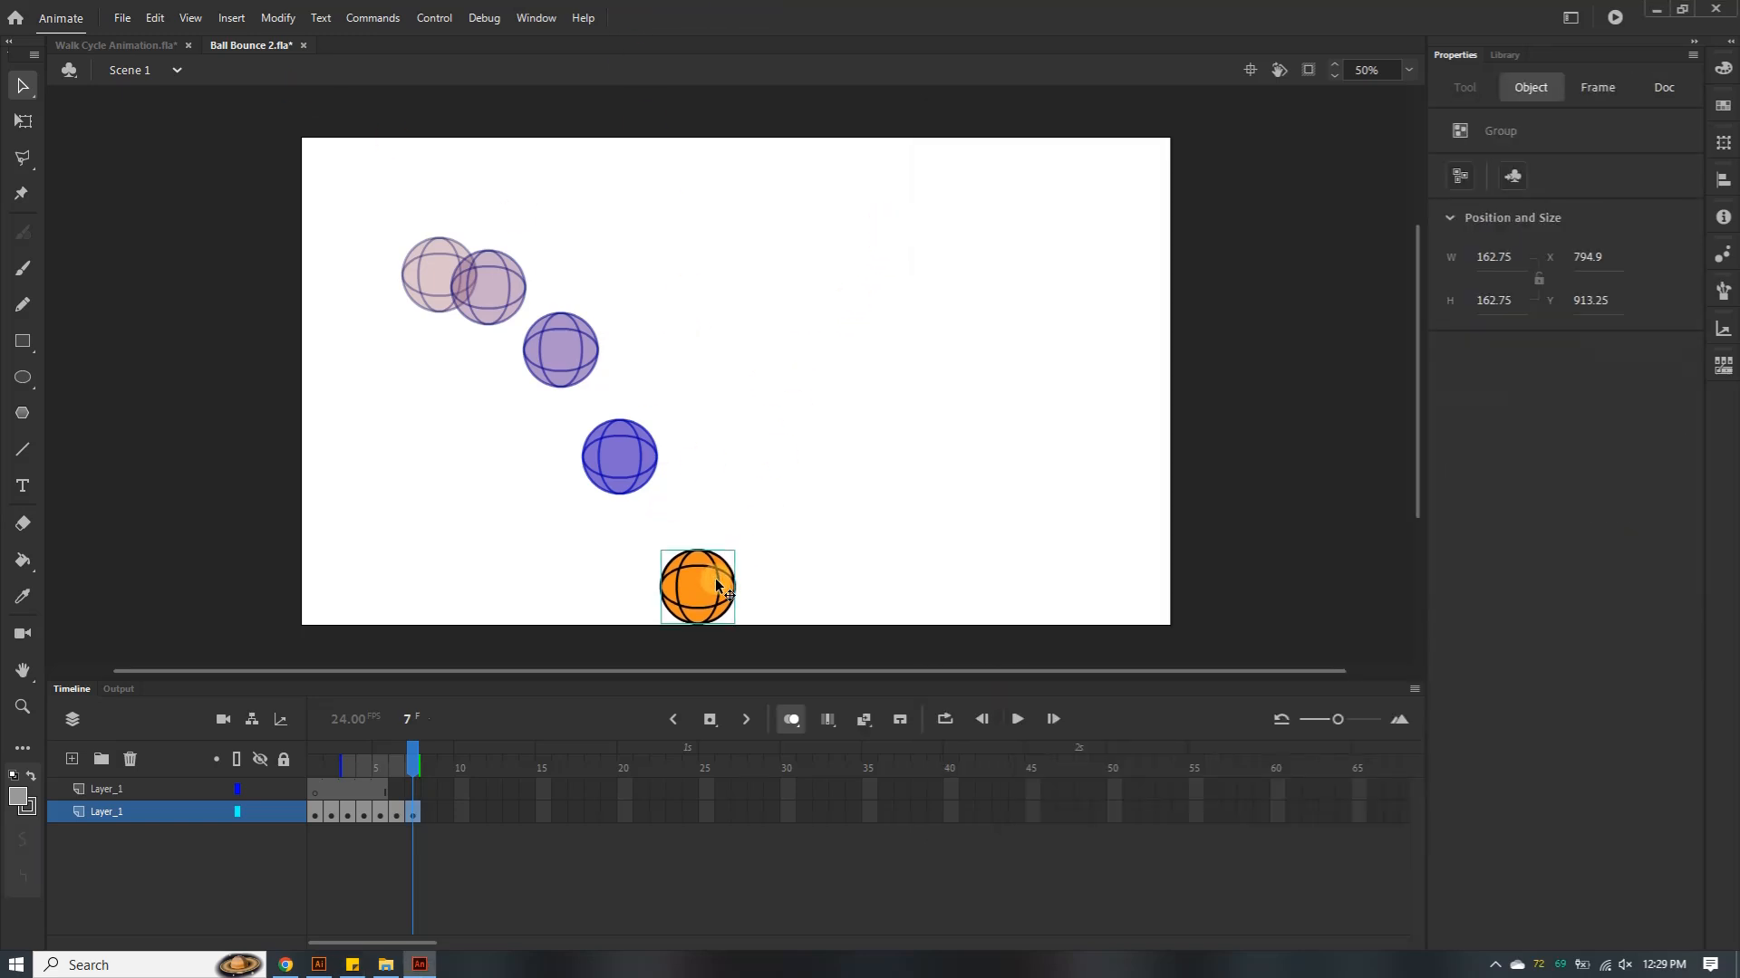
key(Up)
key(Up)
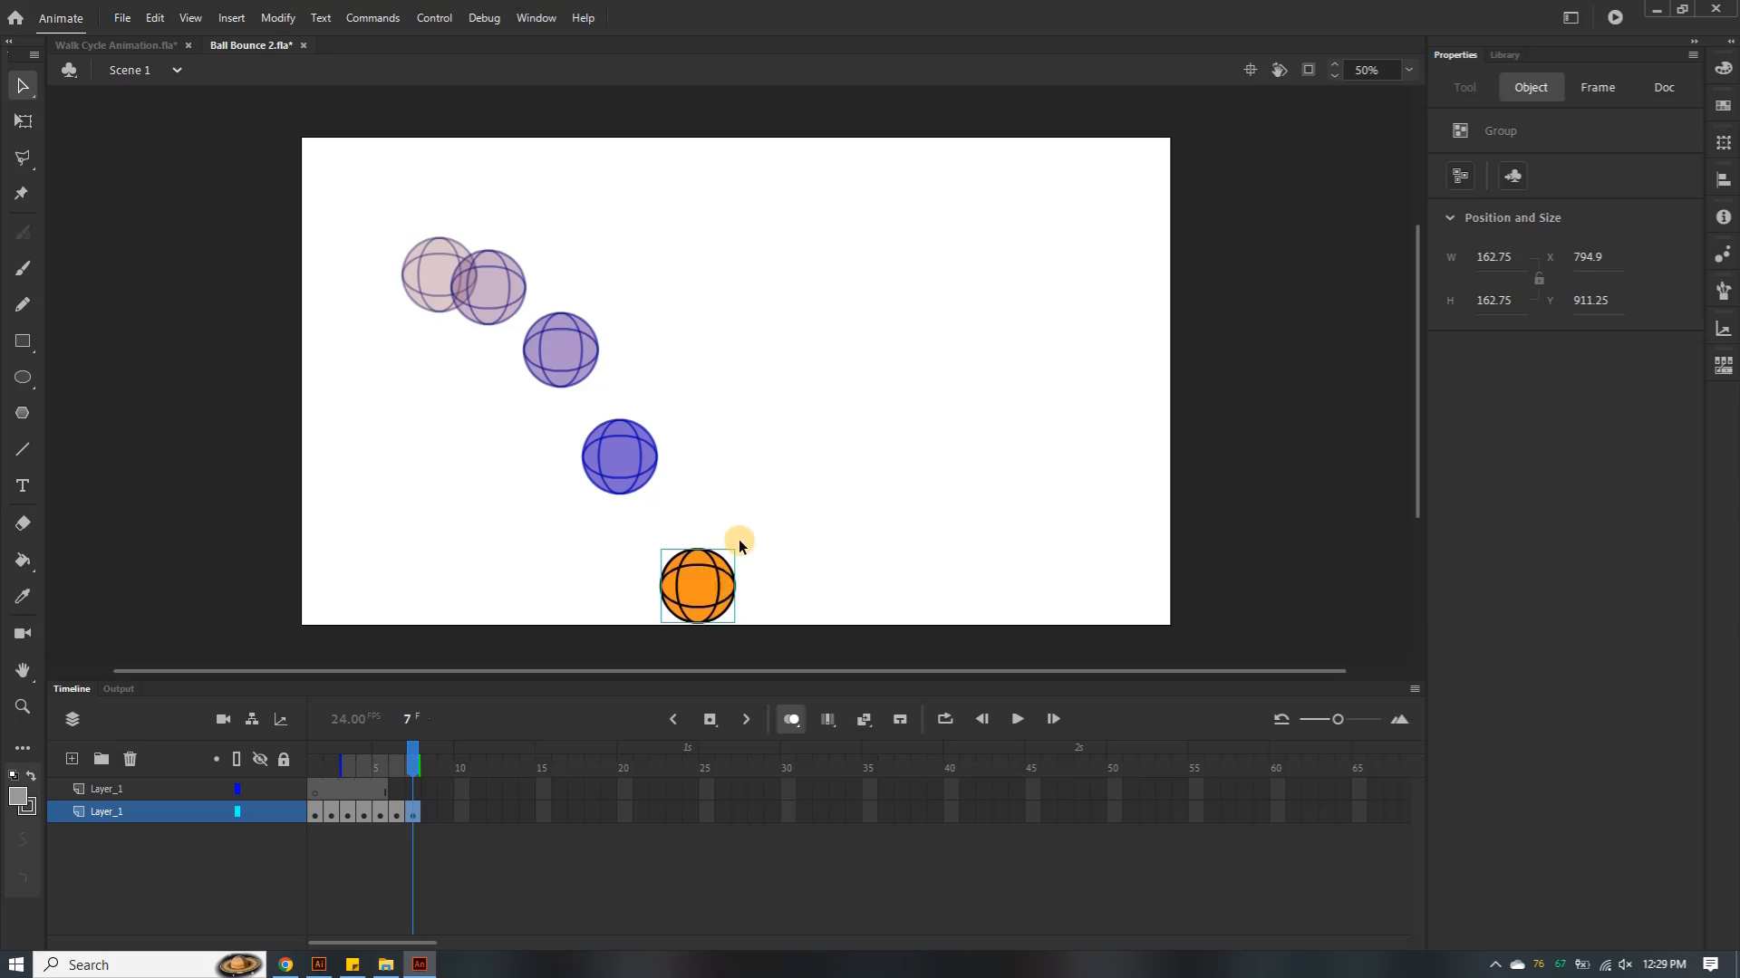
Insert a blank keyframe at frame 8, paste the ball, and after checking the Illustrator reference place it at about X 973, Y 700
click(431, 813)
right_click(431, 812)
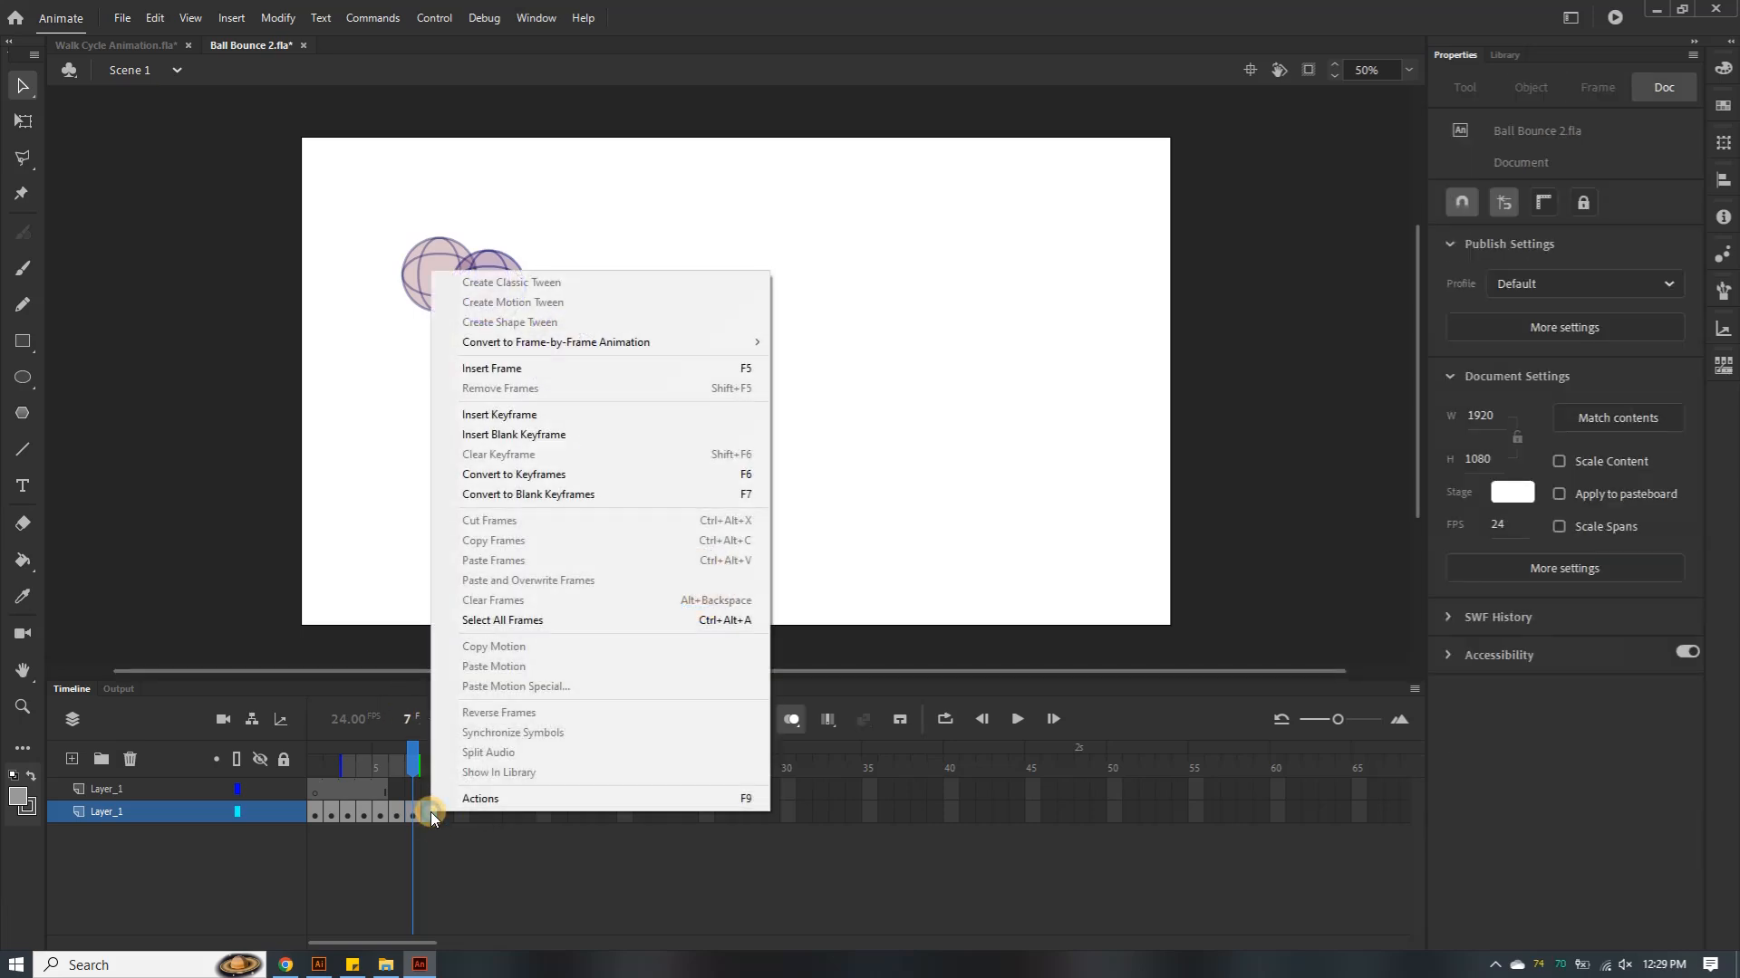
click(508, 435)
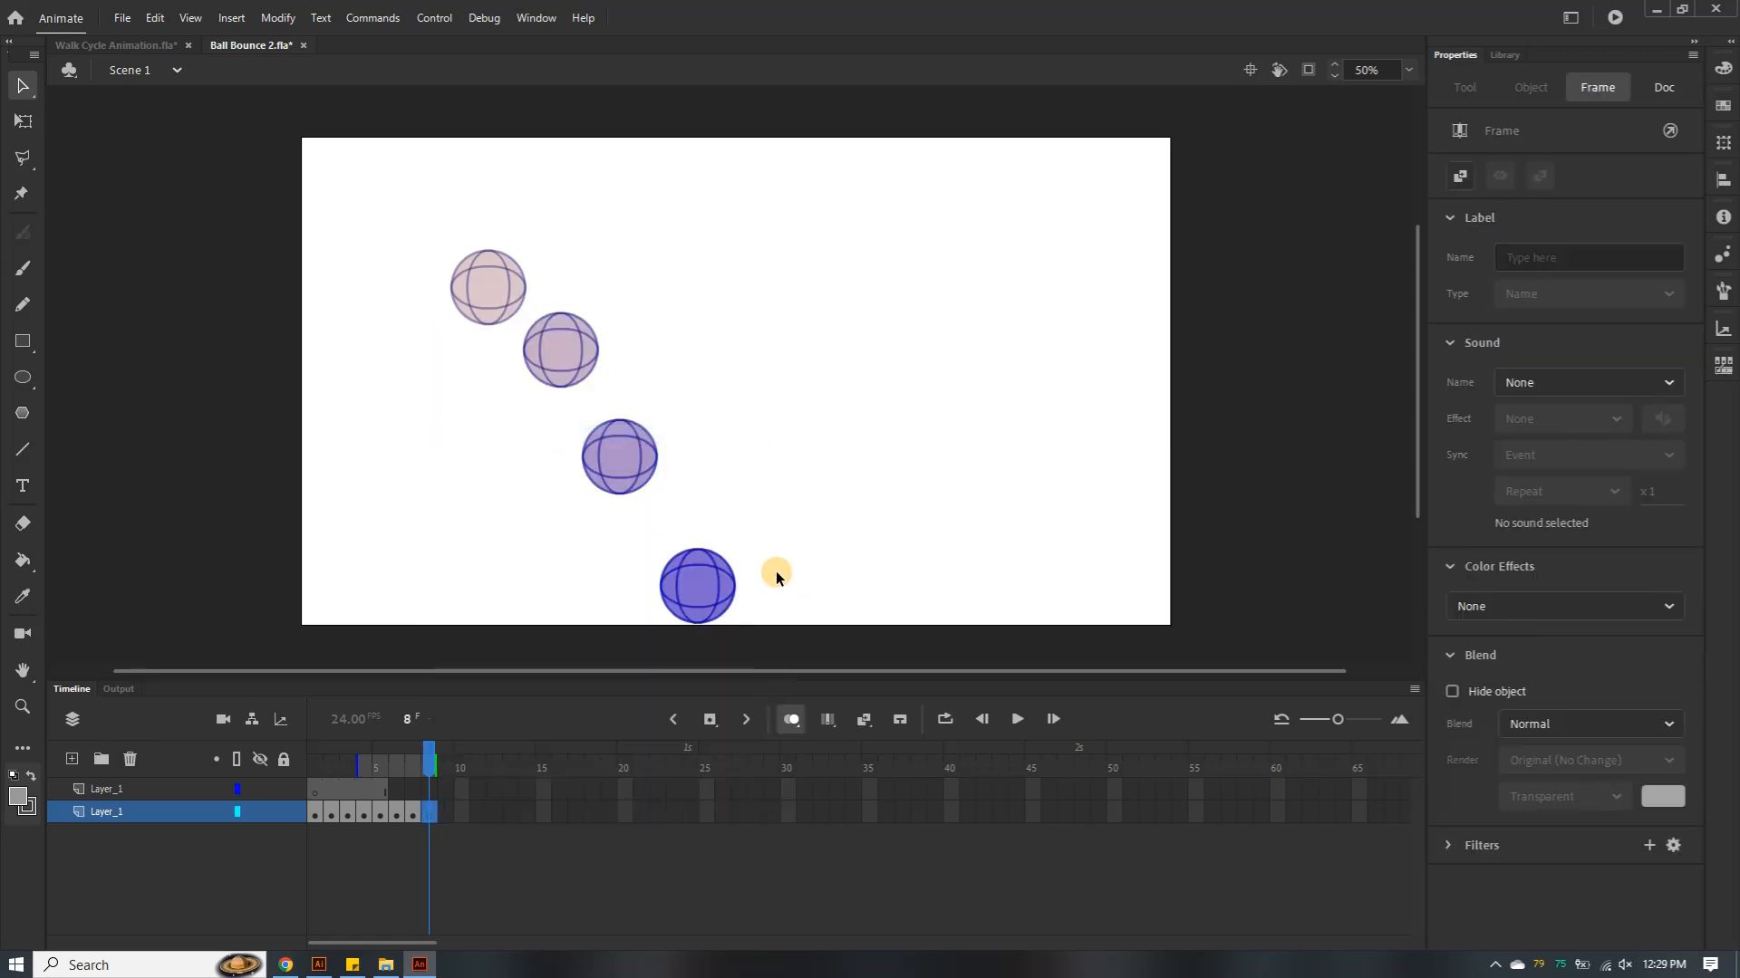
key(ctrl+v)
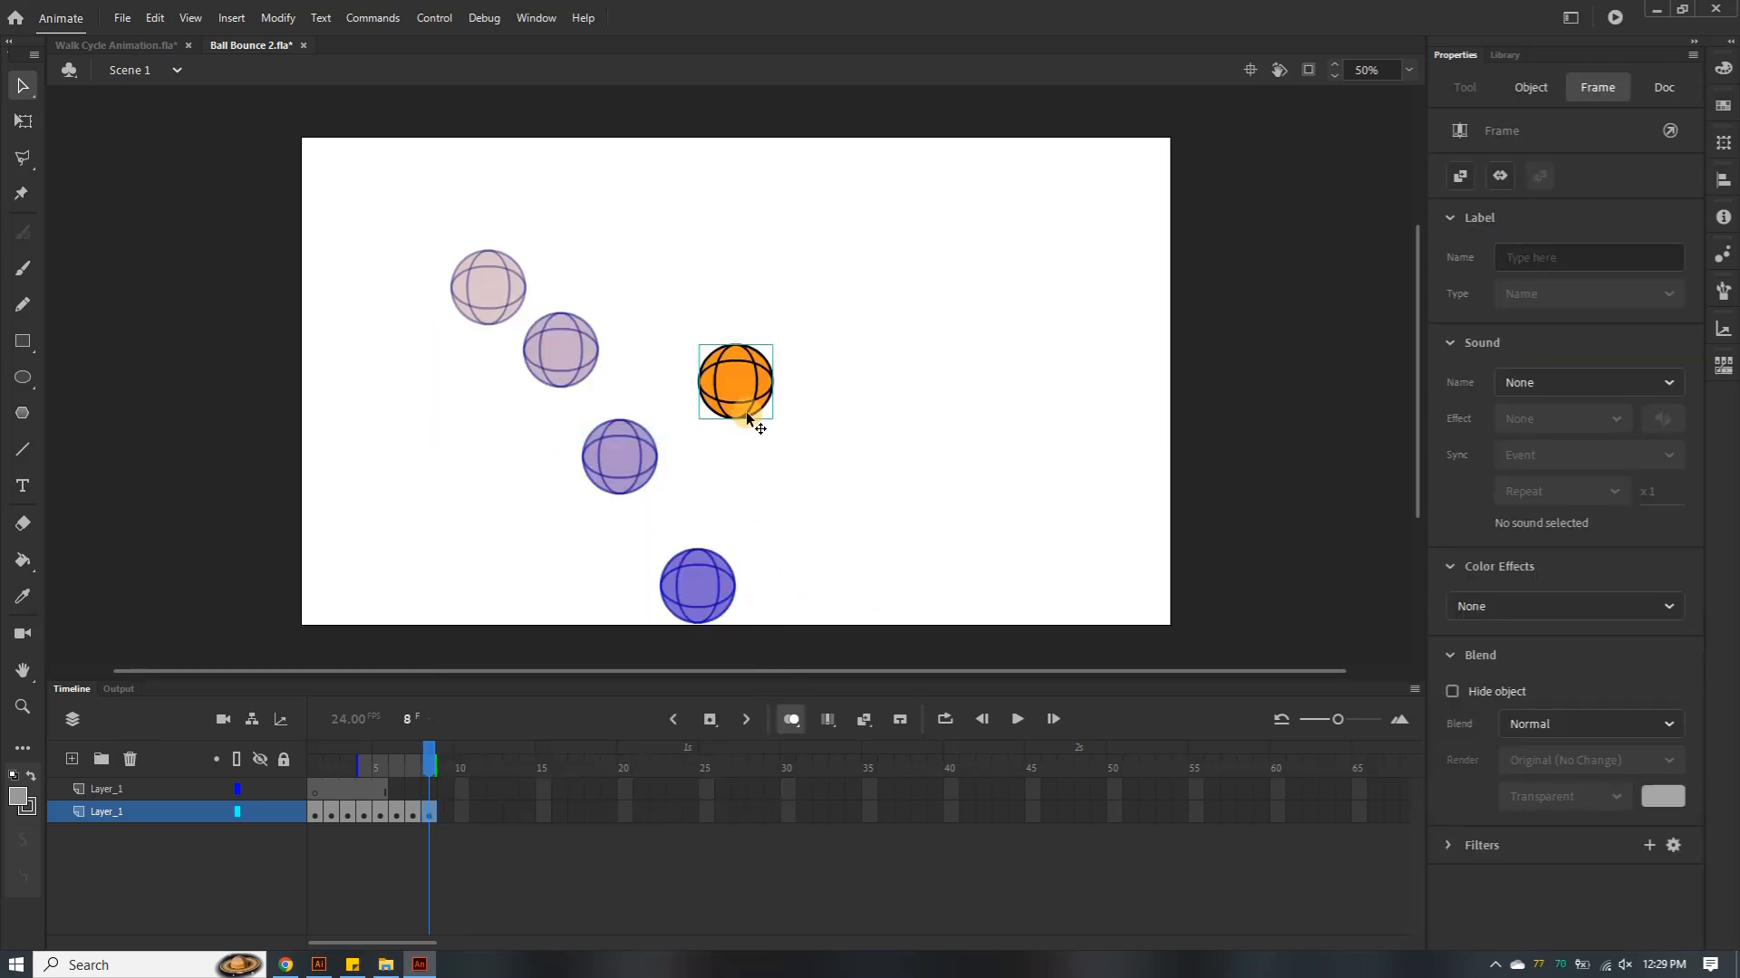
click(318, 965)
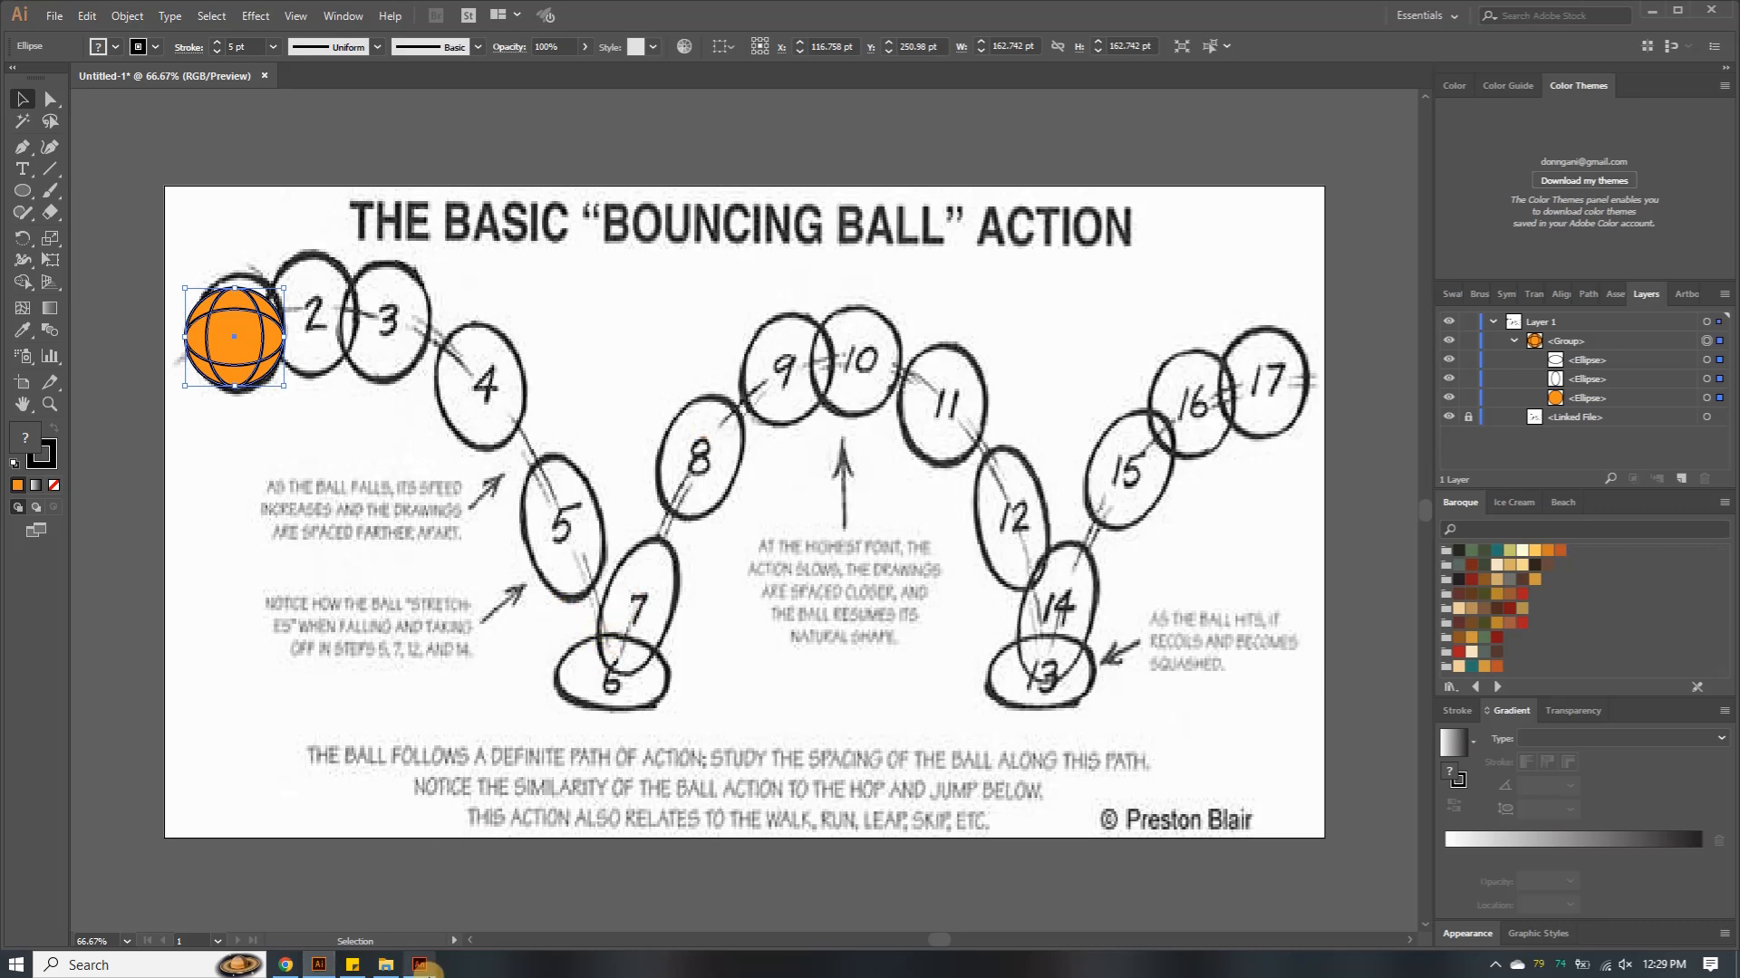
click(419, 964)
drag(748, 400, 767, 539)
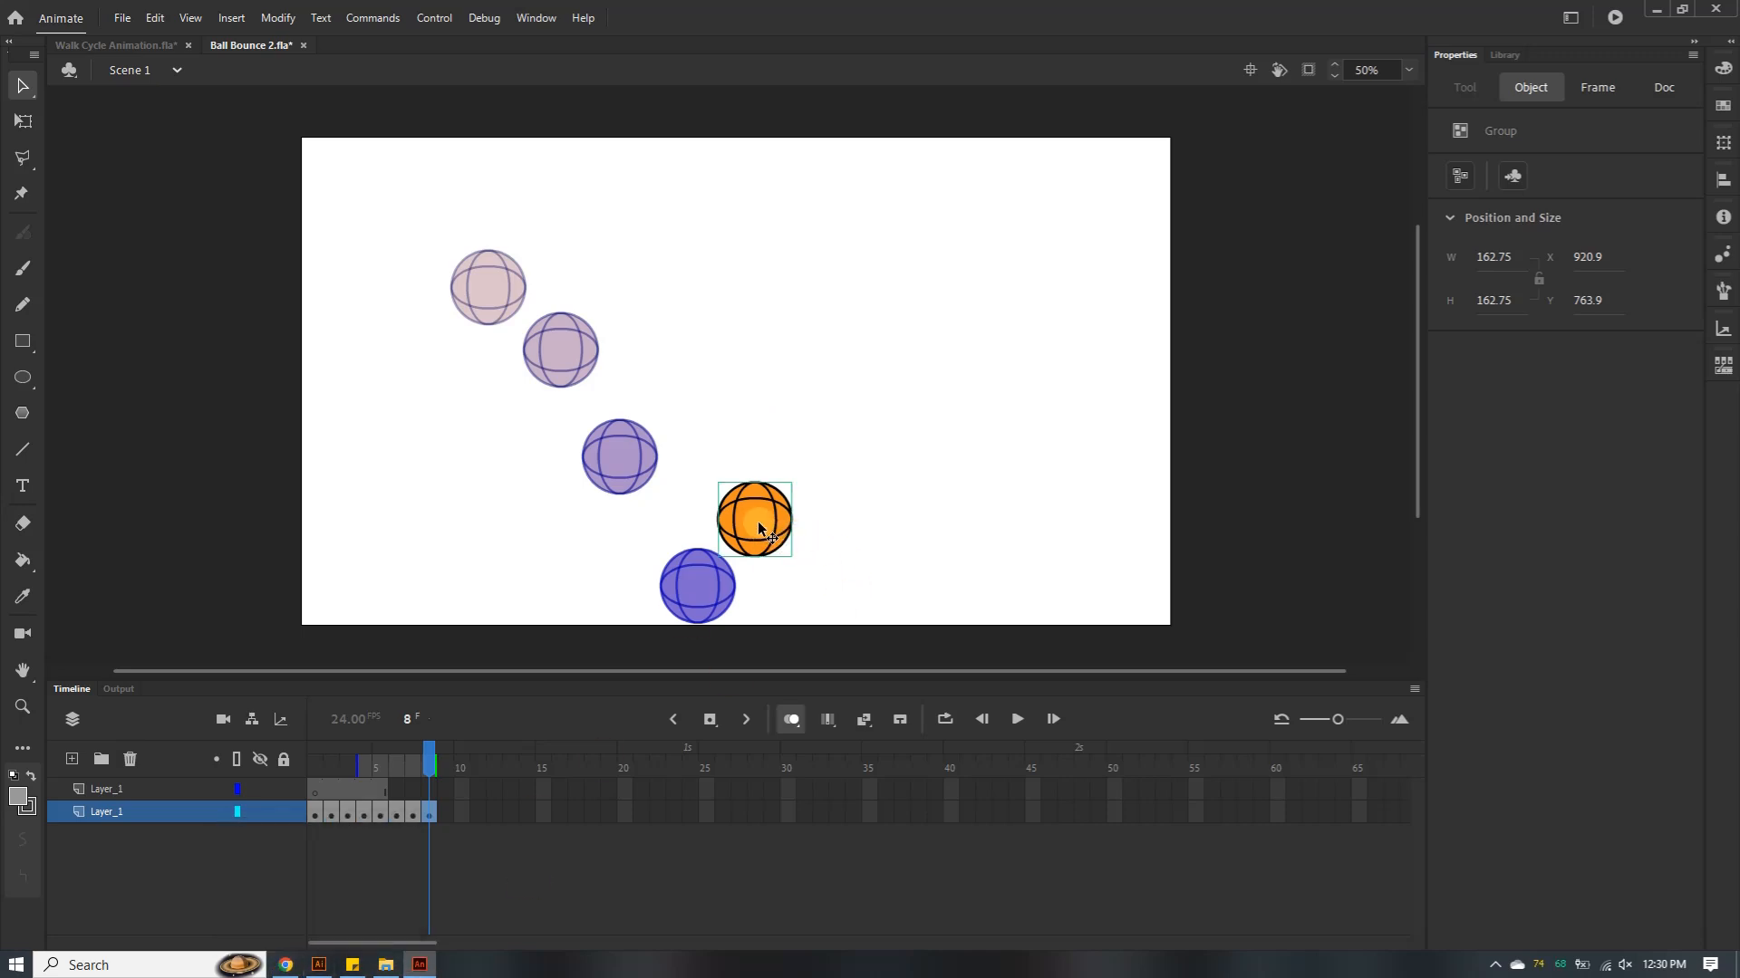
mouse_move(757, 520)
mouse_down()
mouse_move(790, 503)
mouse_move(769, 509)
mouse_up()
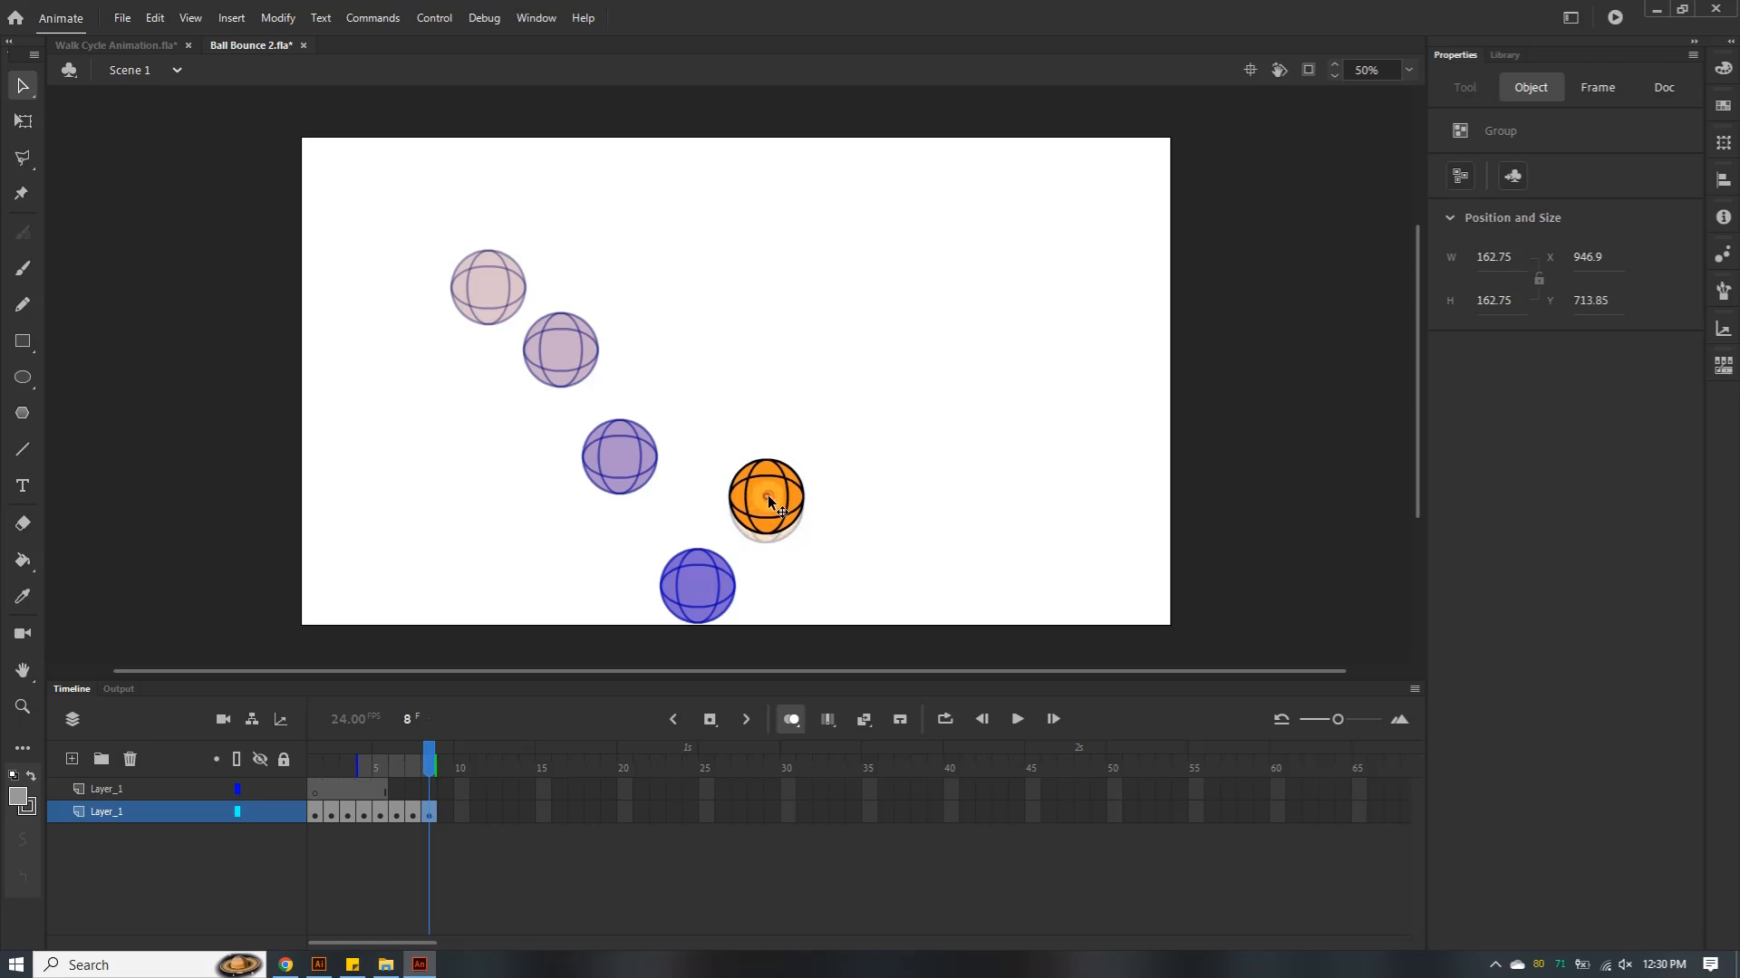
drag(772, 498, 772, 493)
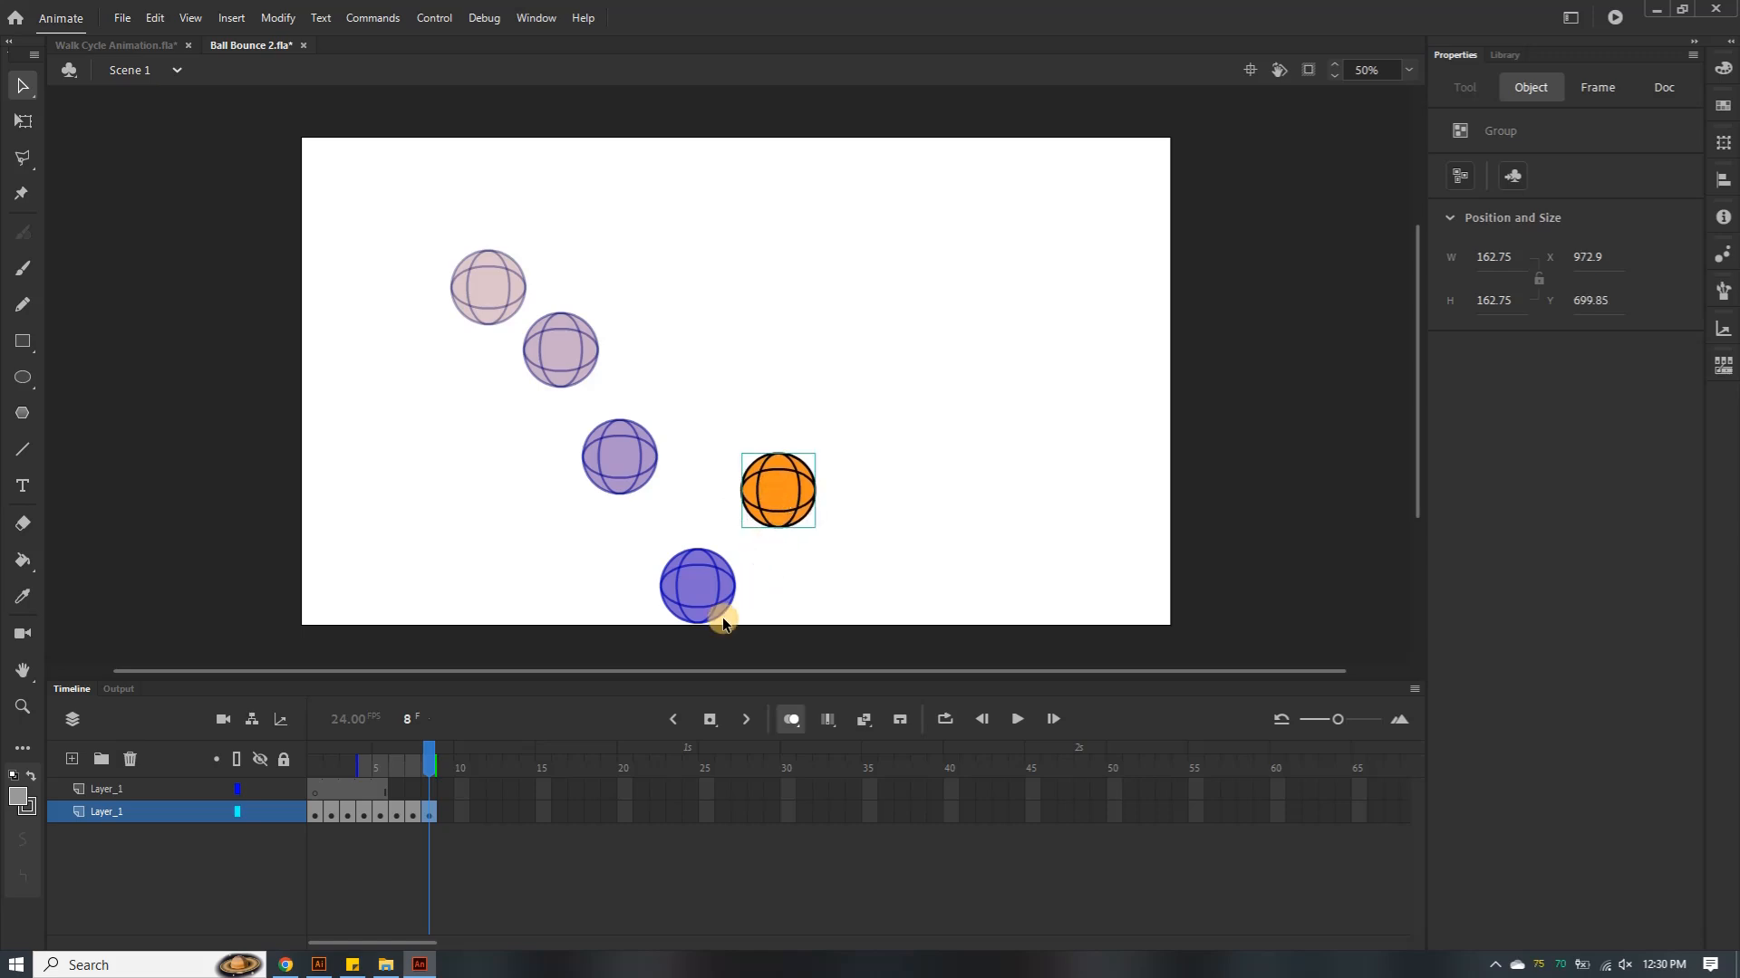
Insert a blank keyframe at frame 9, paste the ball, and place it at about X 1095, Y 540
right_click(449, 814)
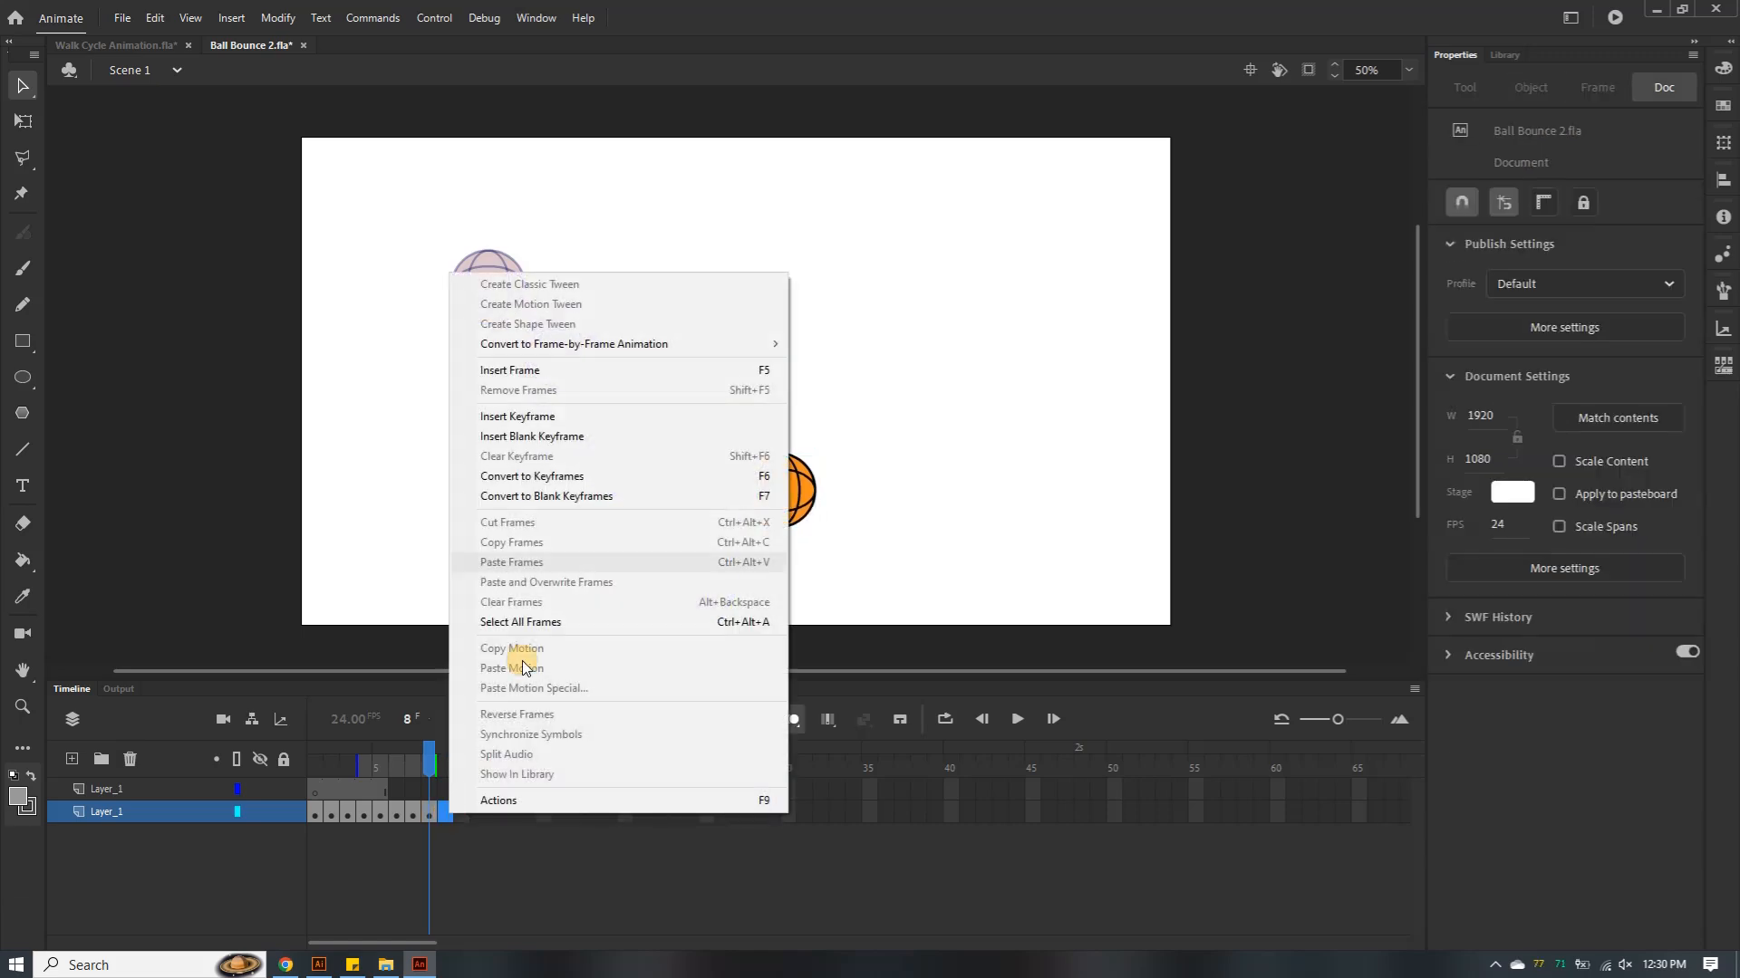
click(574, 436)
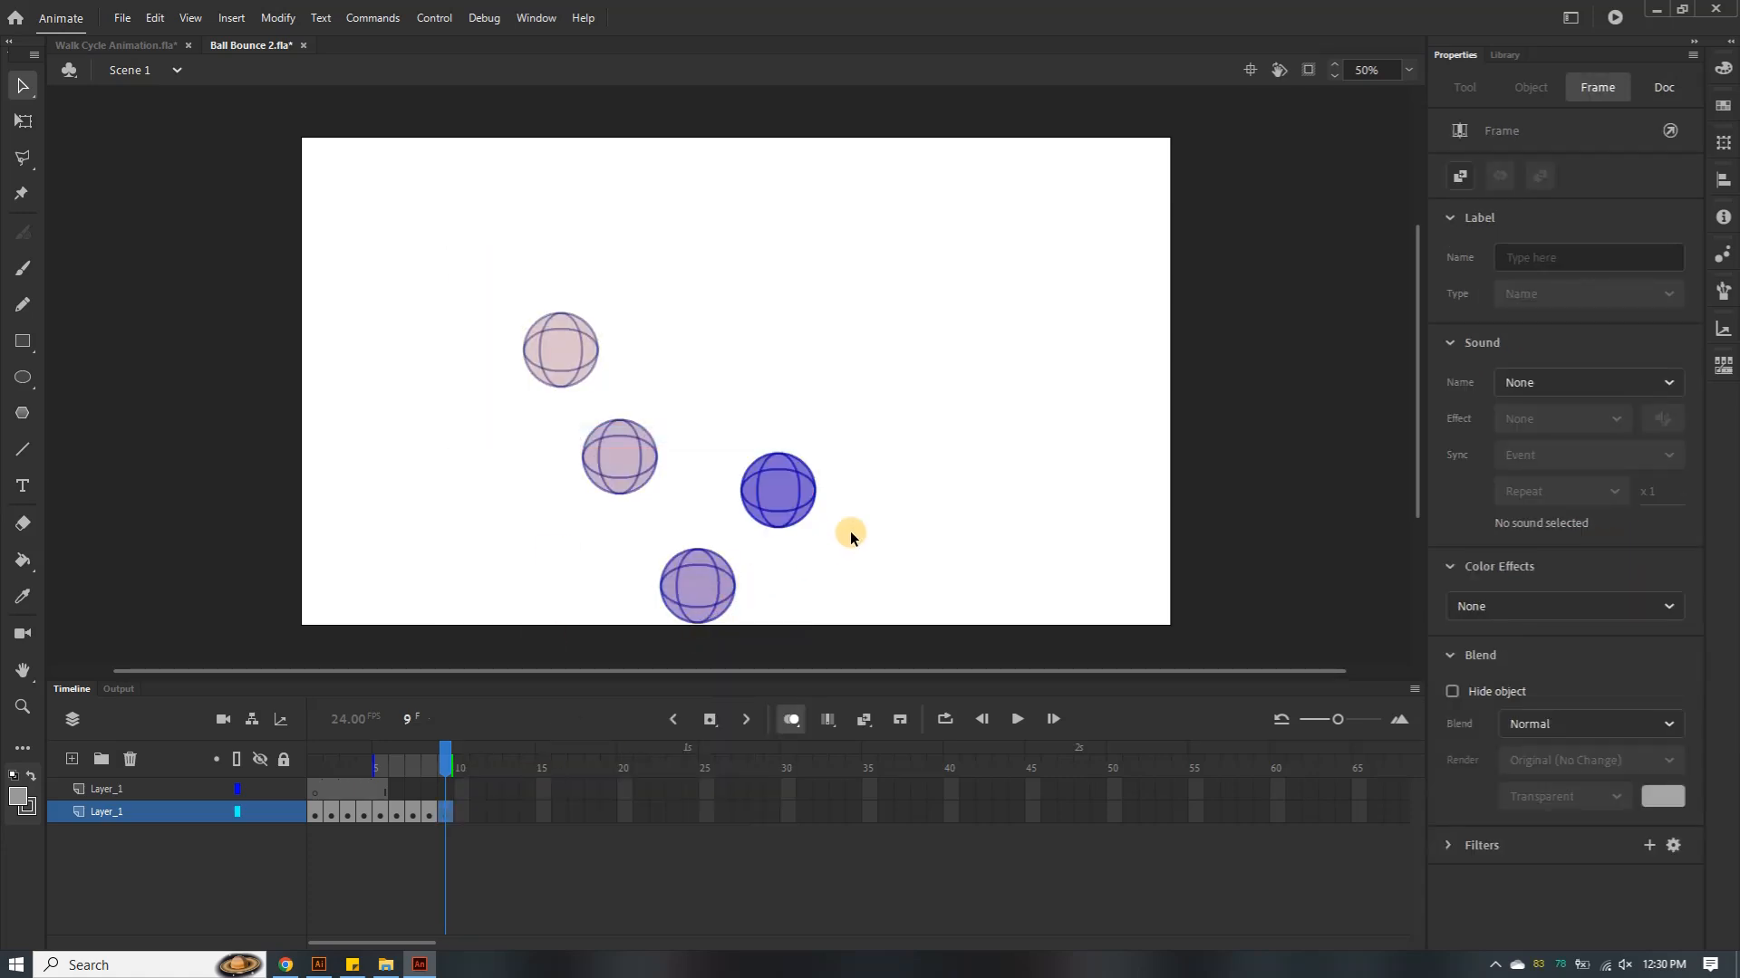
key(ctrl+v)
drag(735, 395, 834, 426)
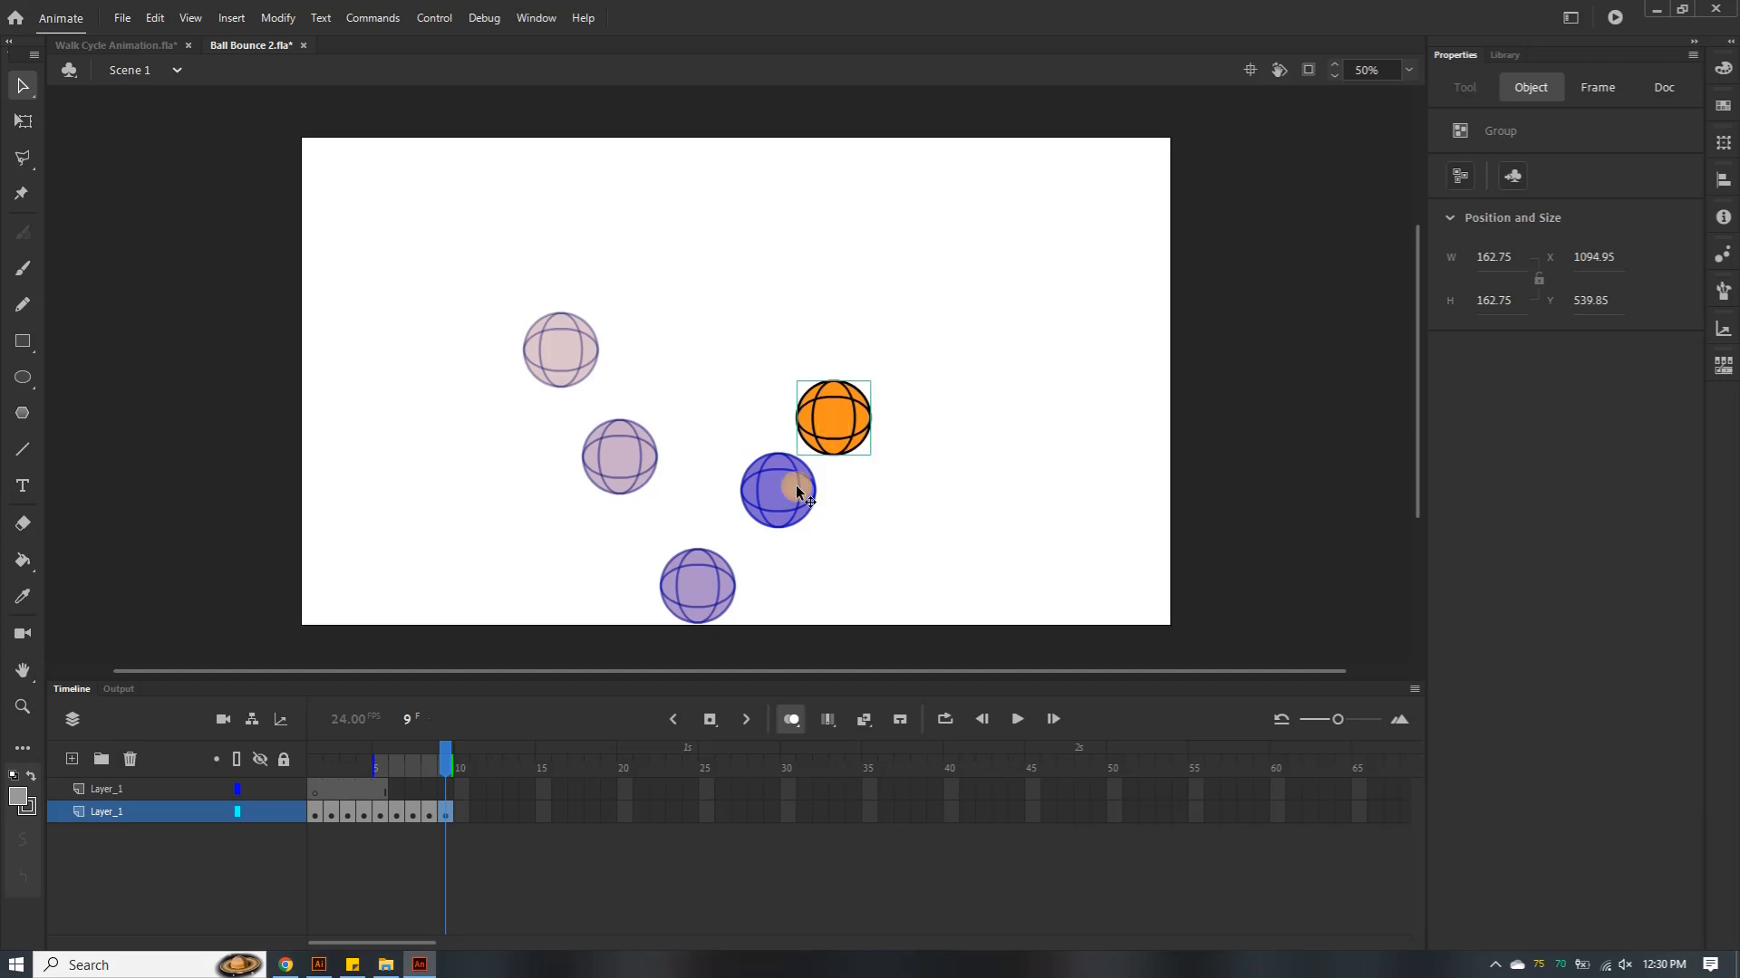
Insert a blank keyframe at frame 10, paste the ball, and place it at about X 1177, Y 434
click(460, 812)
right_click(461, 811)
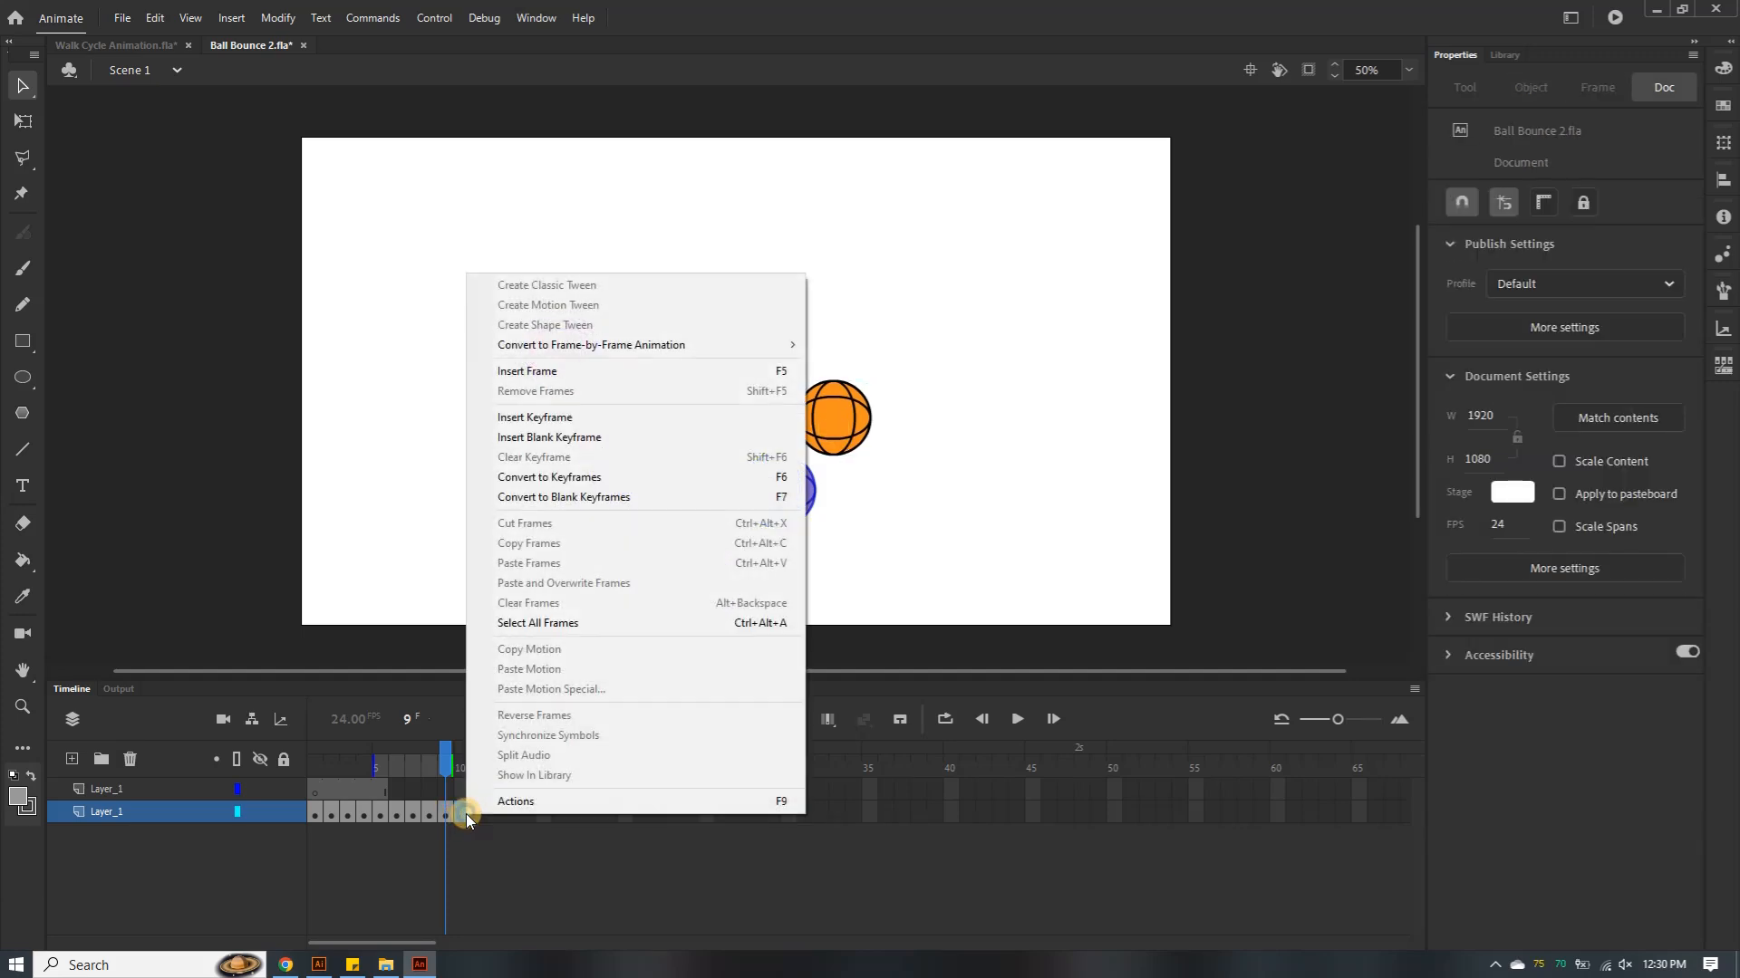
click(557, 438)
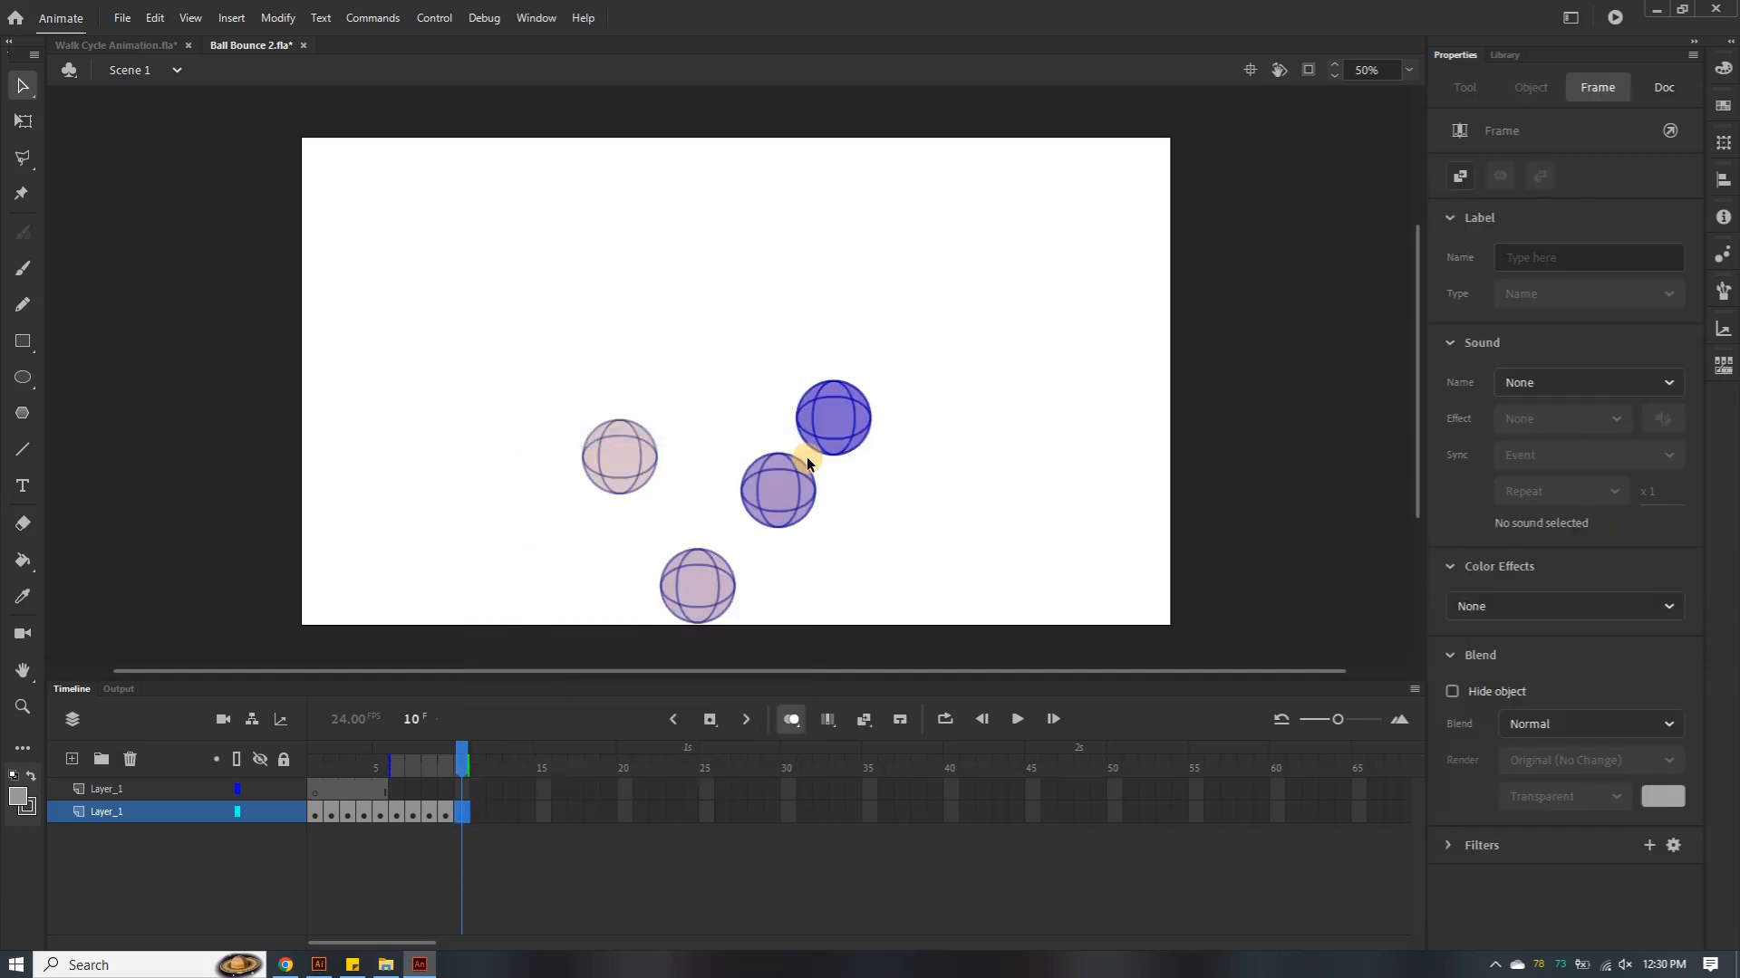
key(ctrl+v)
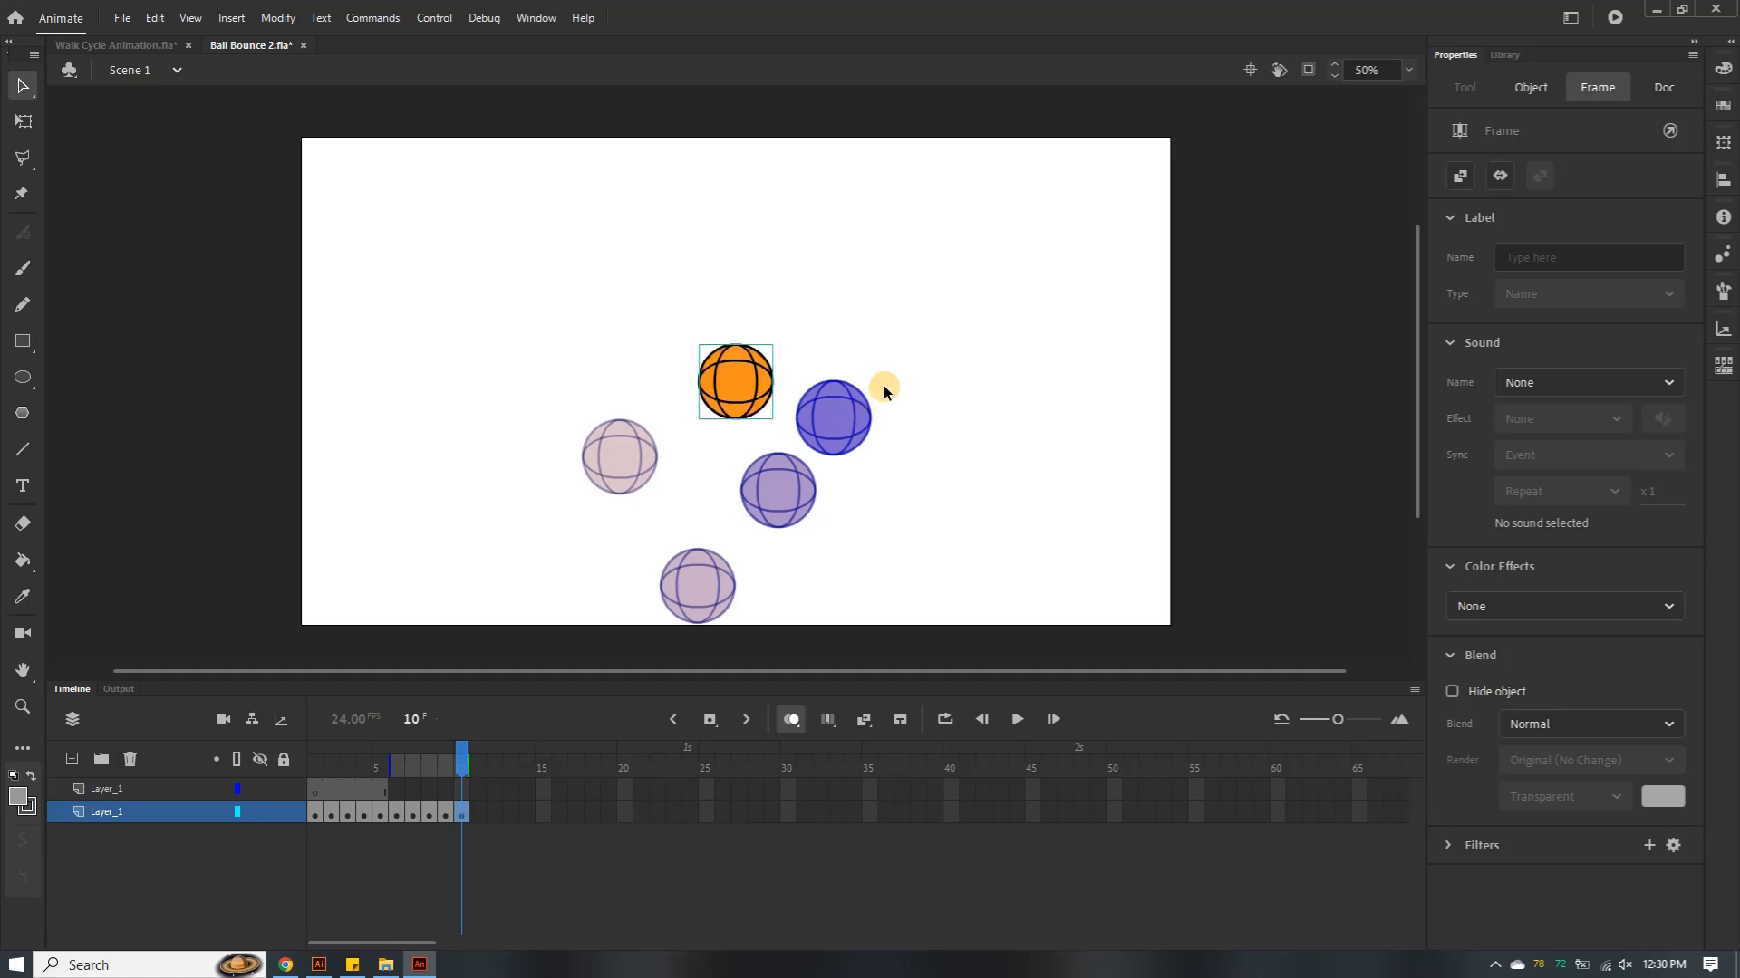
drag(896, 331, 890, 342)
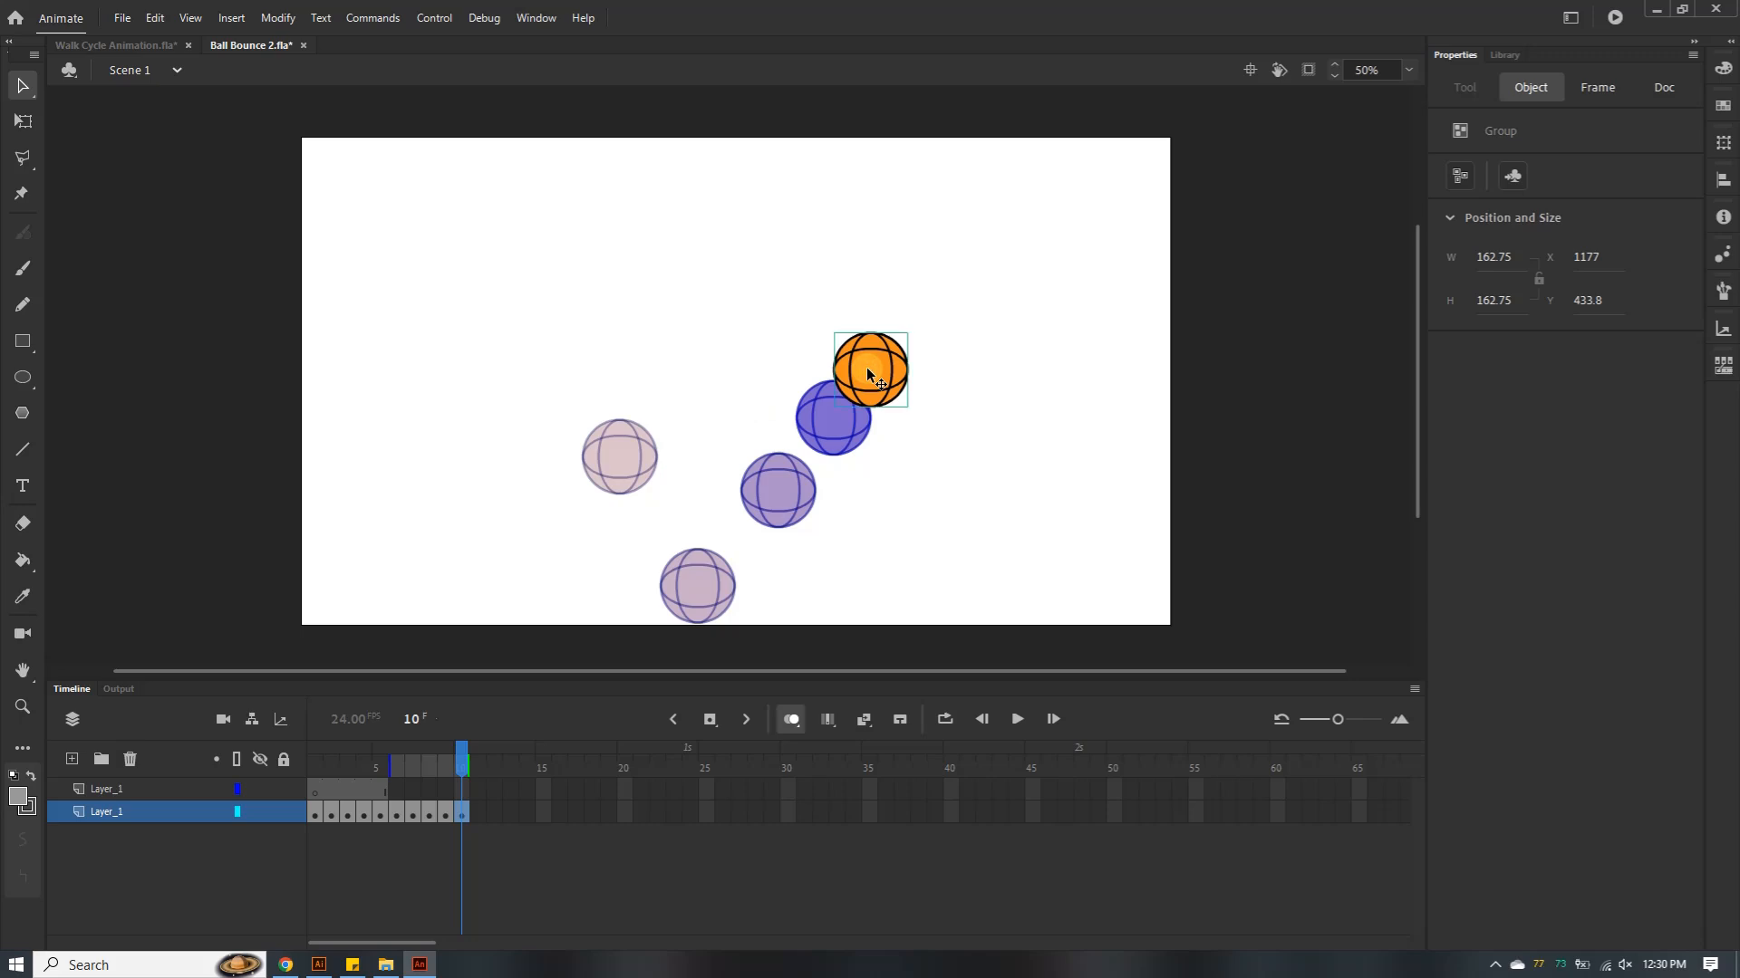
Insert a blank keyframe at frame 11, paste the ball at about X 1229, Y 368, and compare with the Illustrator bouncing ball reference
click(480, 811)
right_click(480, 808)
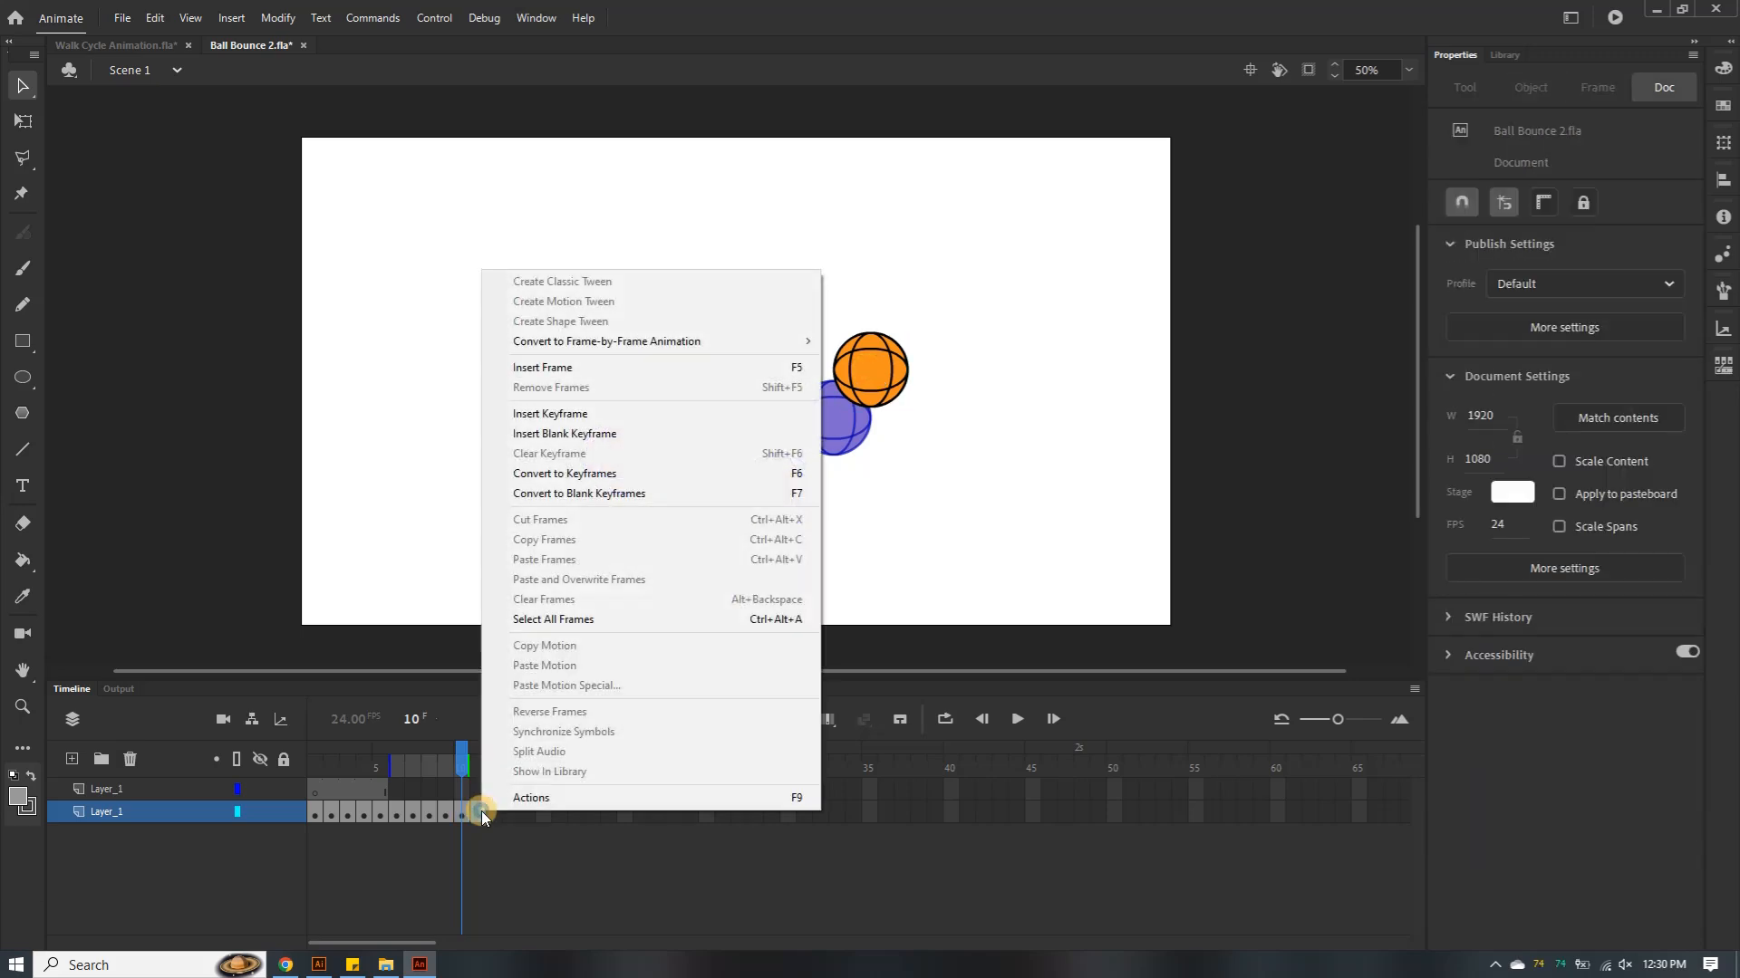
click(612, 431)
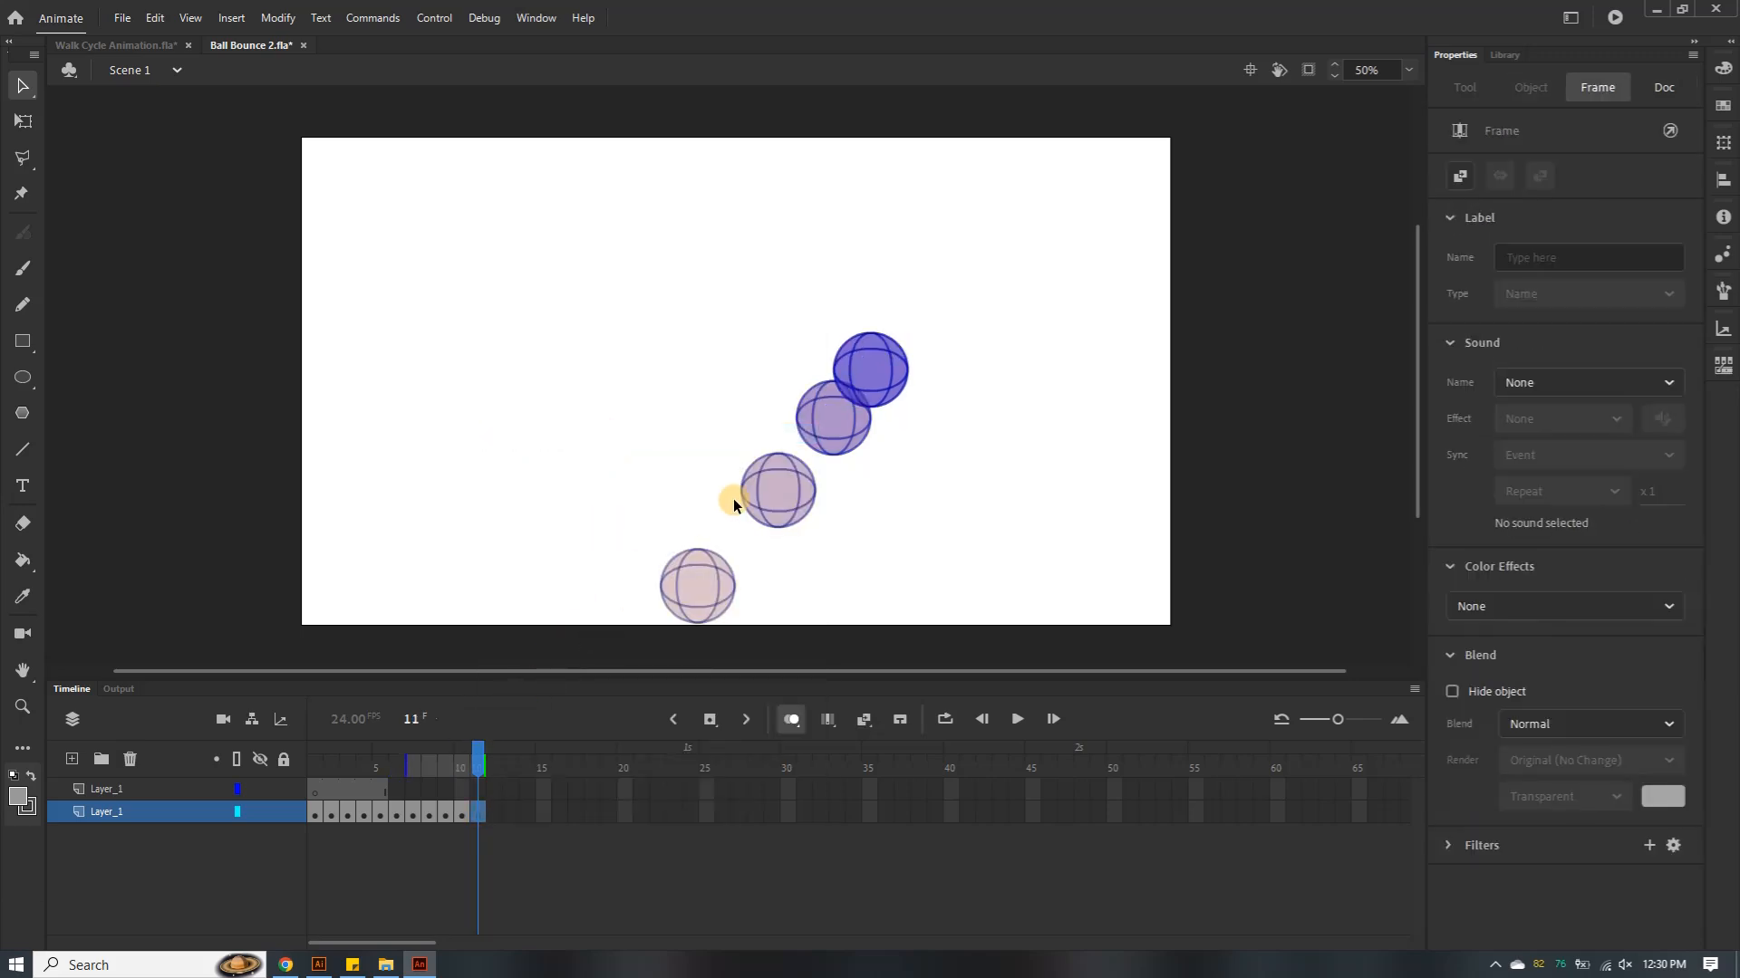
key(ctrl+v)
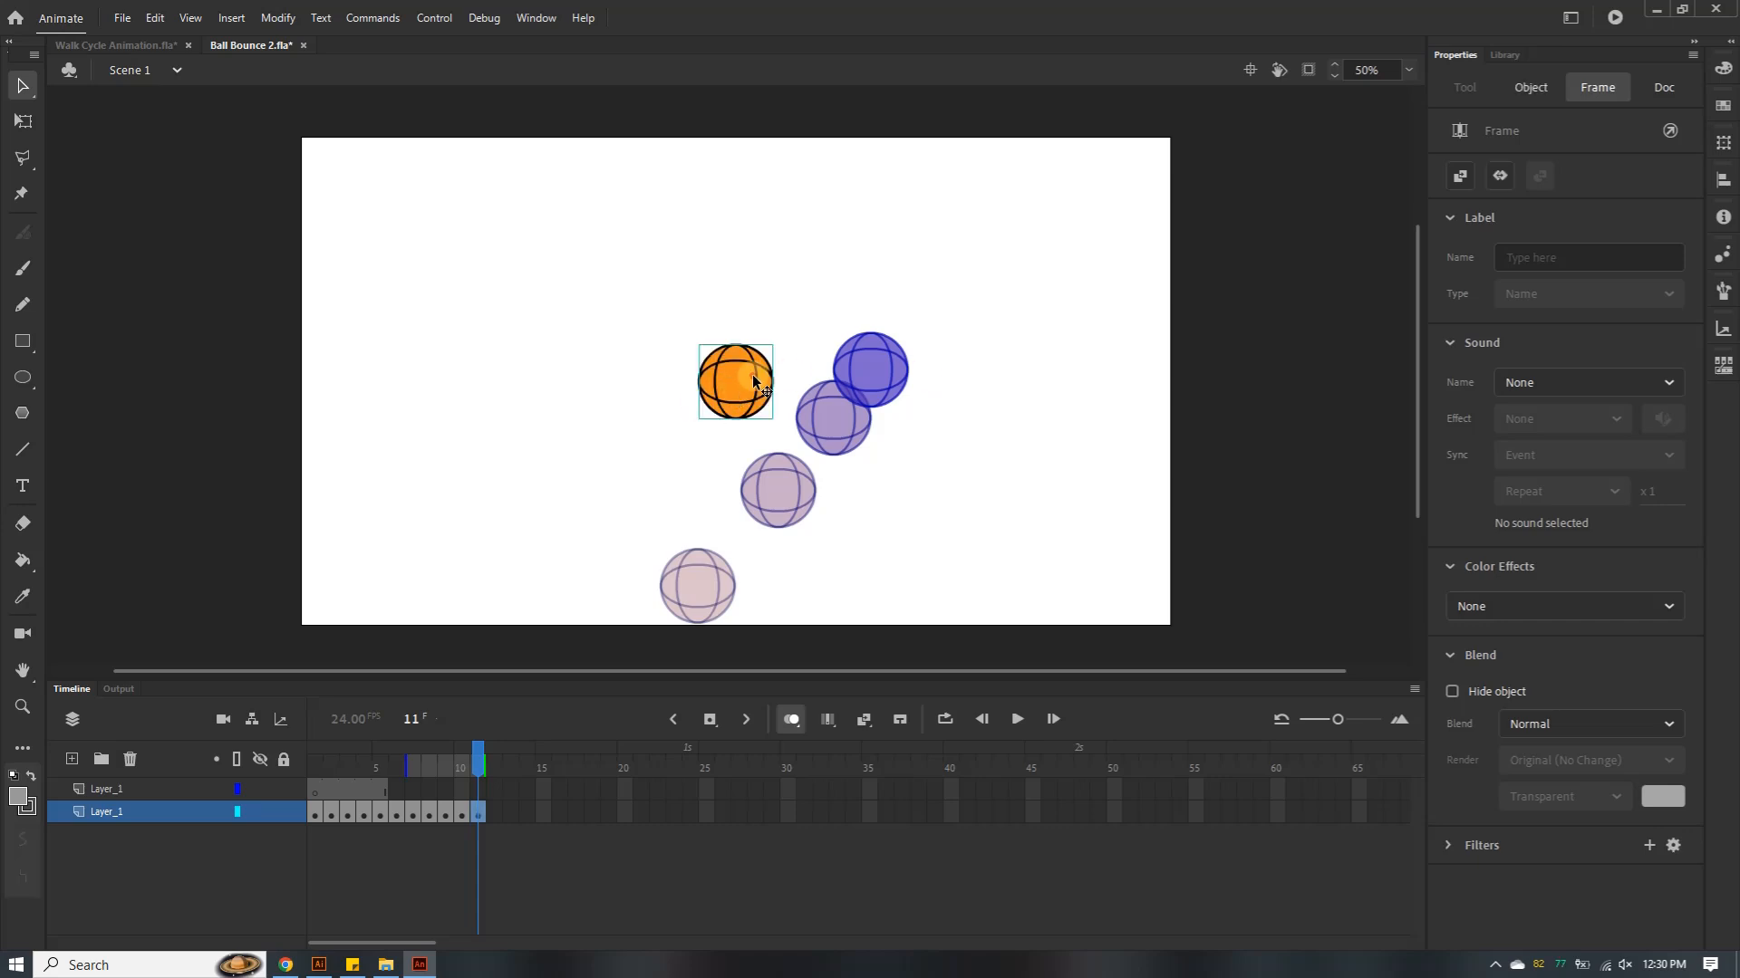
drag(904, 329, 906, 331)
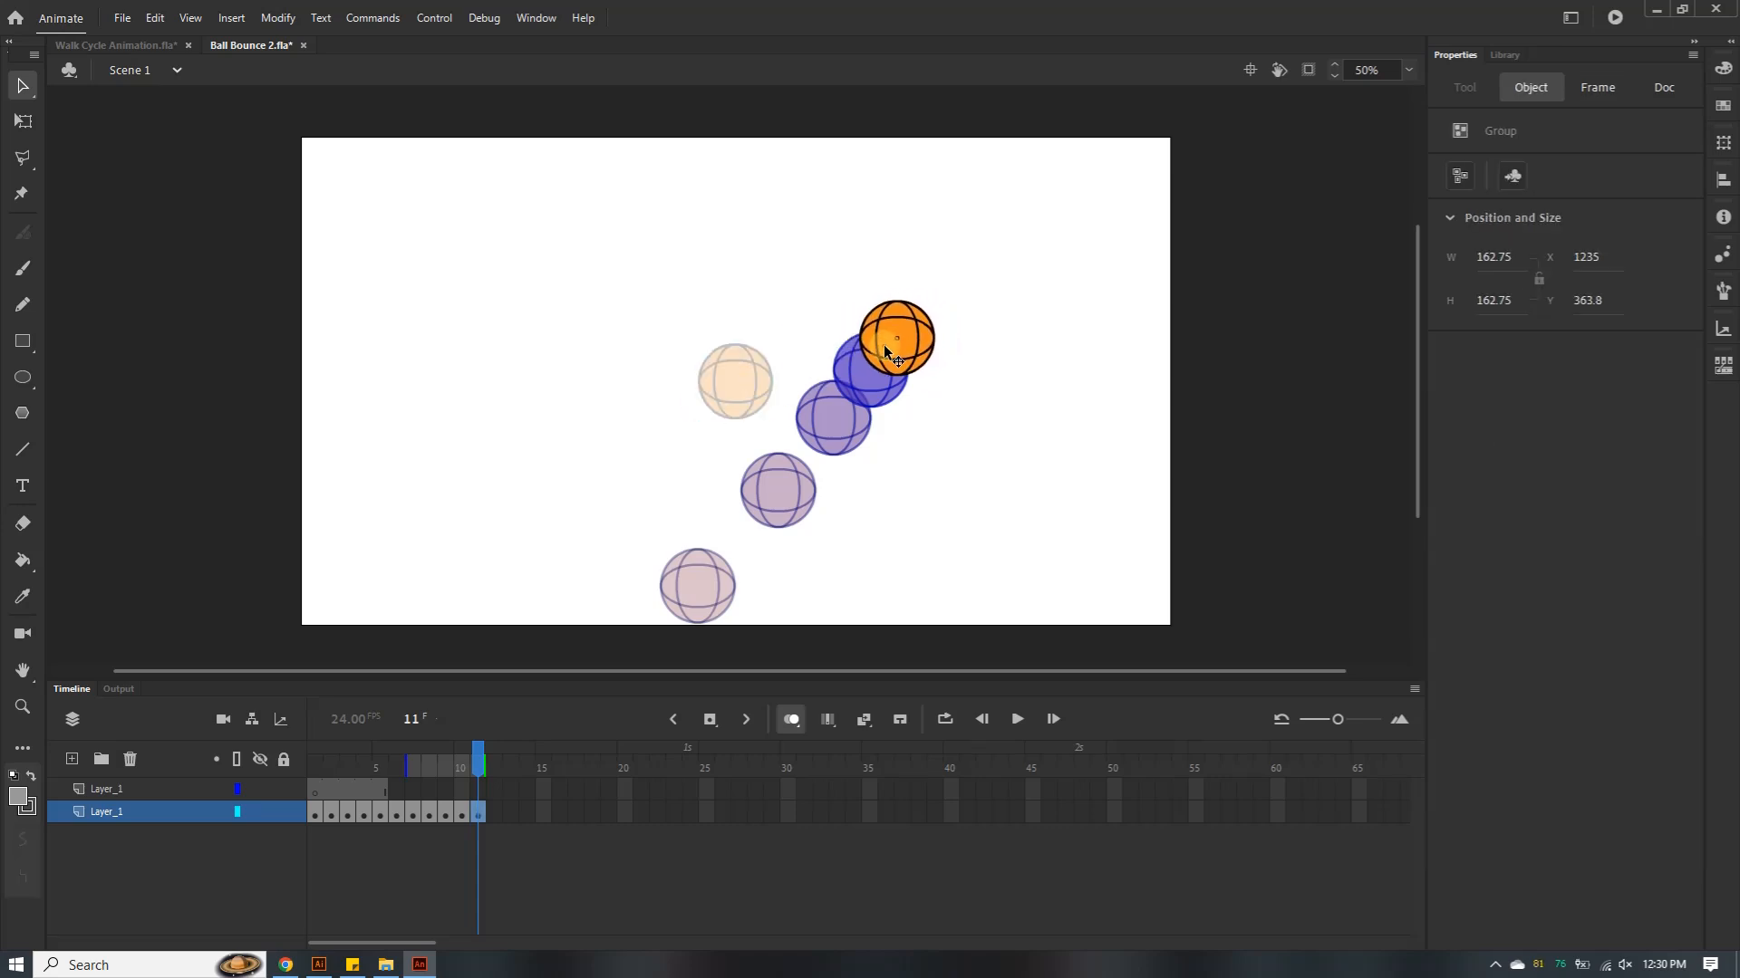
click(881, 349)
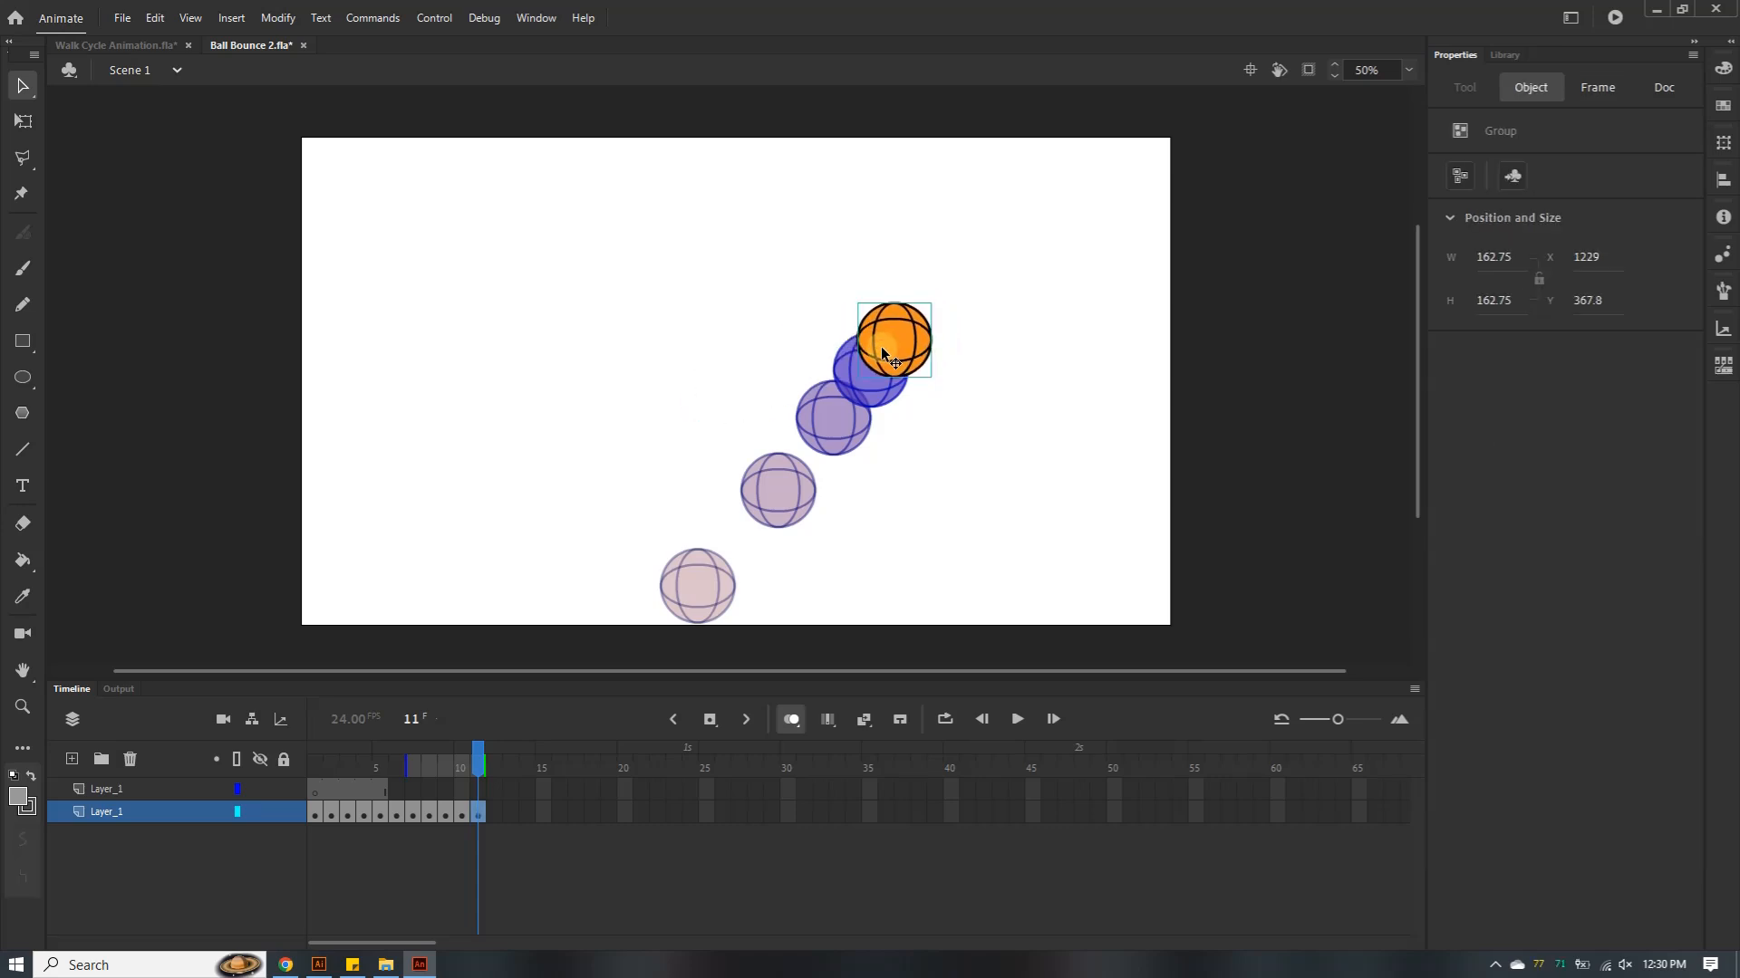
click(319, 965)
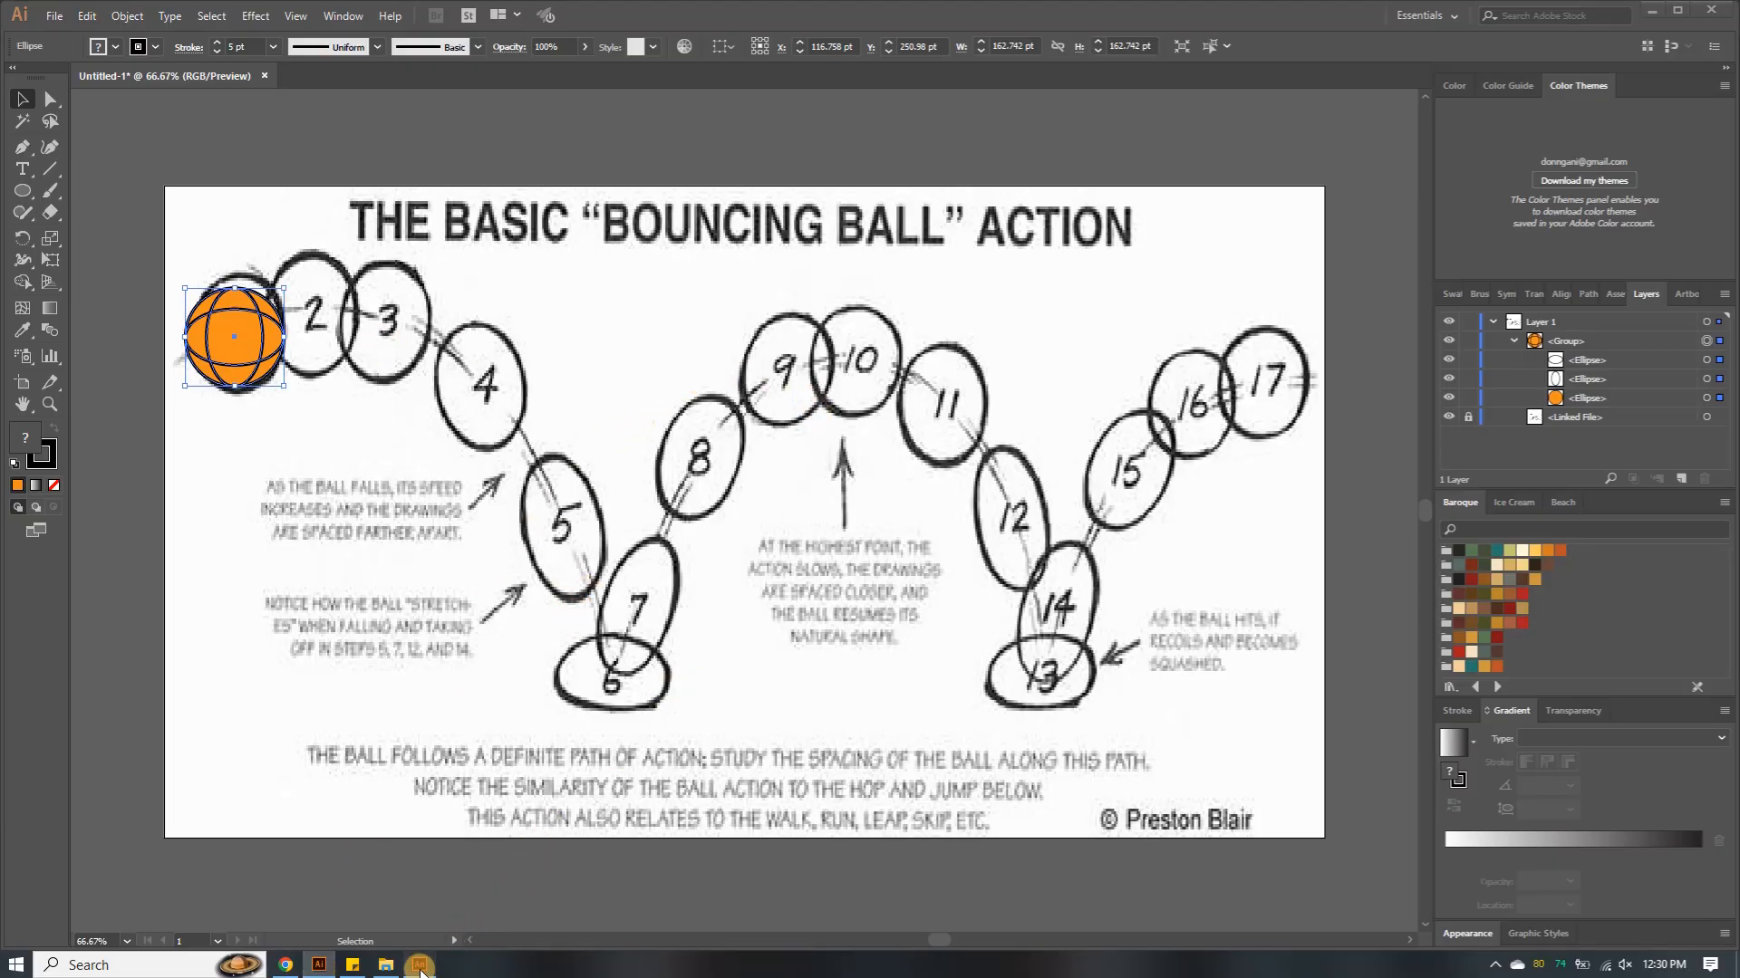
click(419, 965)
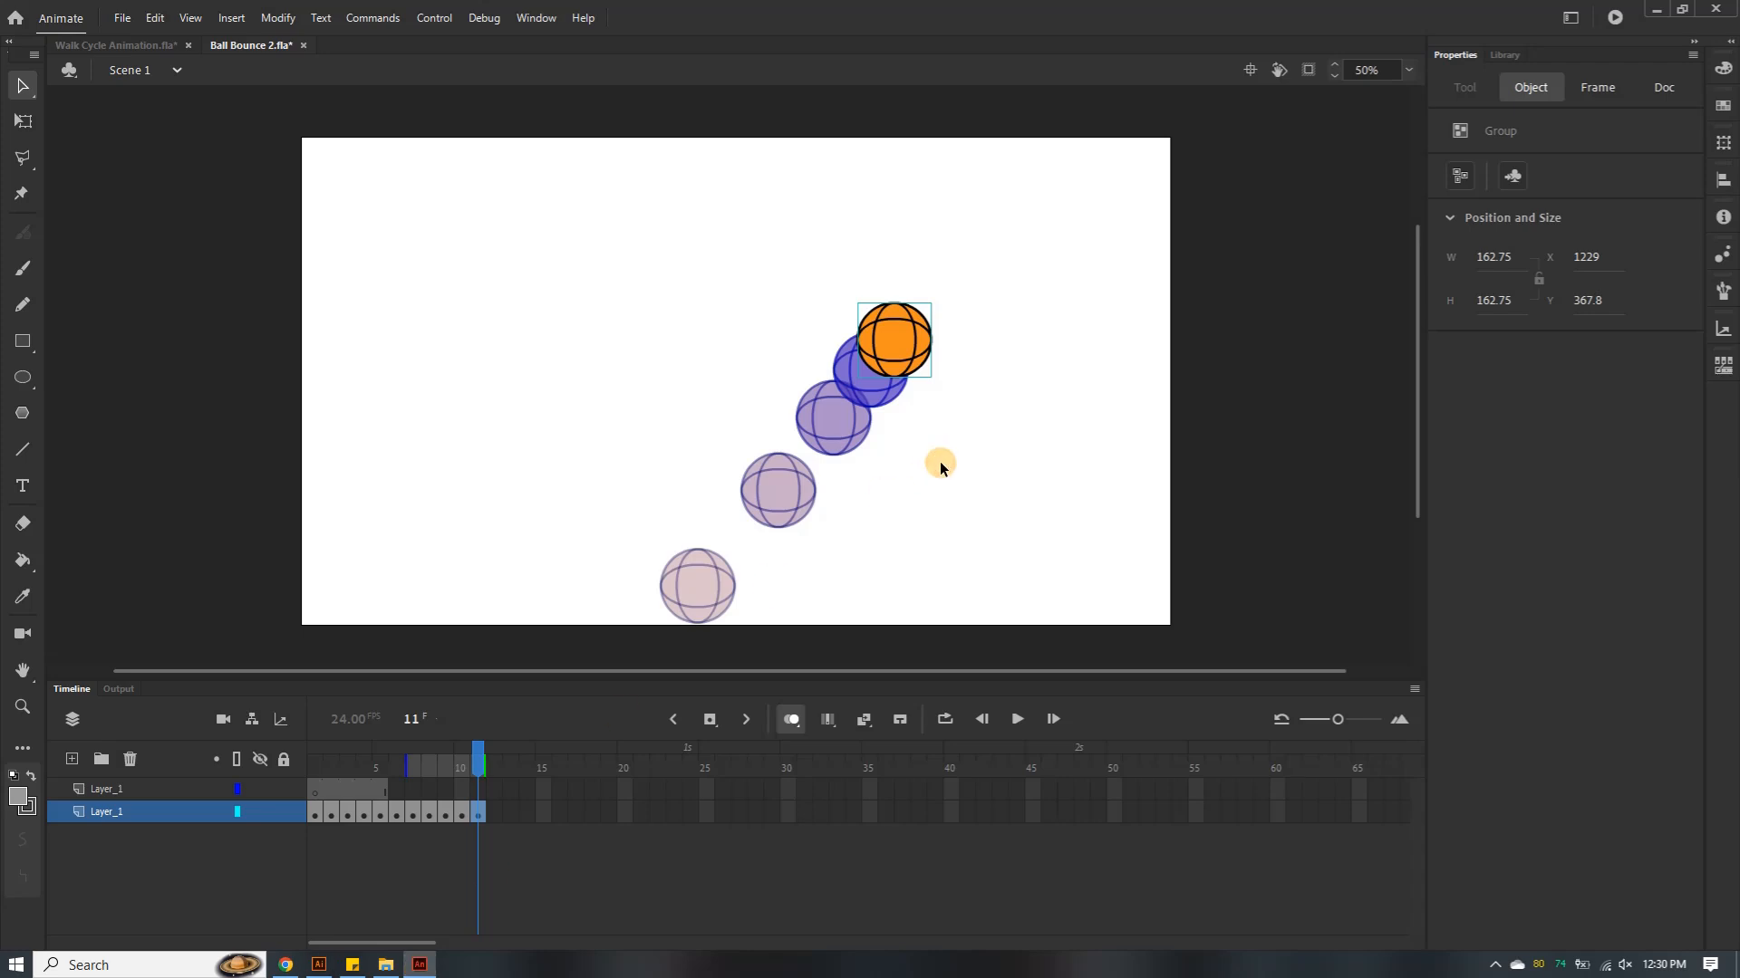
Paste the ball into a new blank keyframe at frame 12 at about X 1335, Y 304, and extend the onion skin range back to frame 1
click(494, 813)
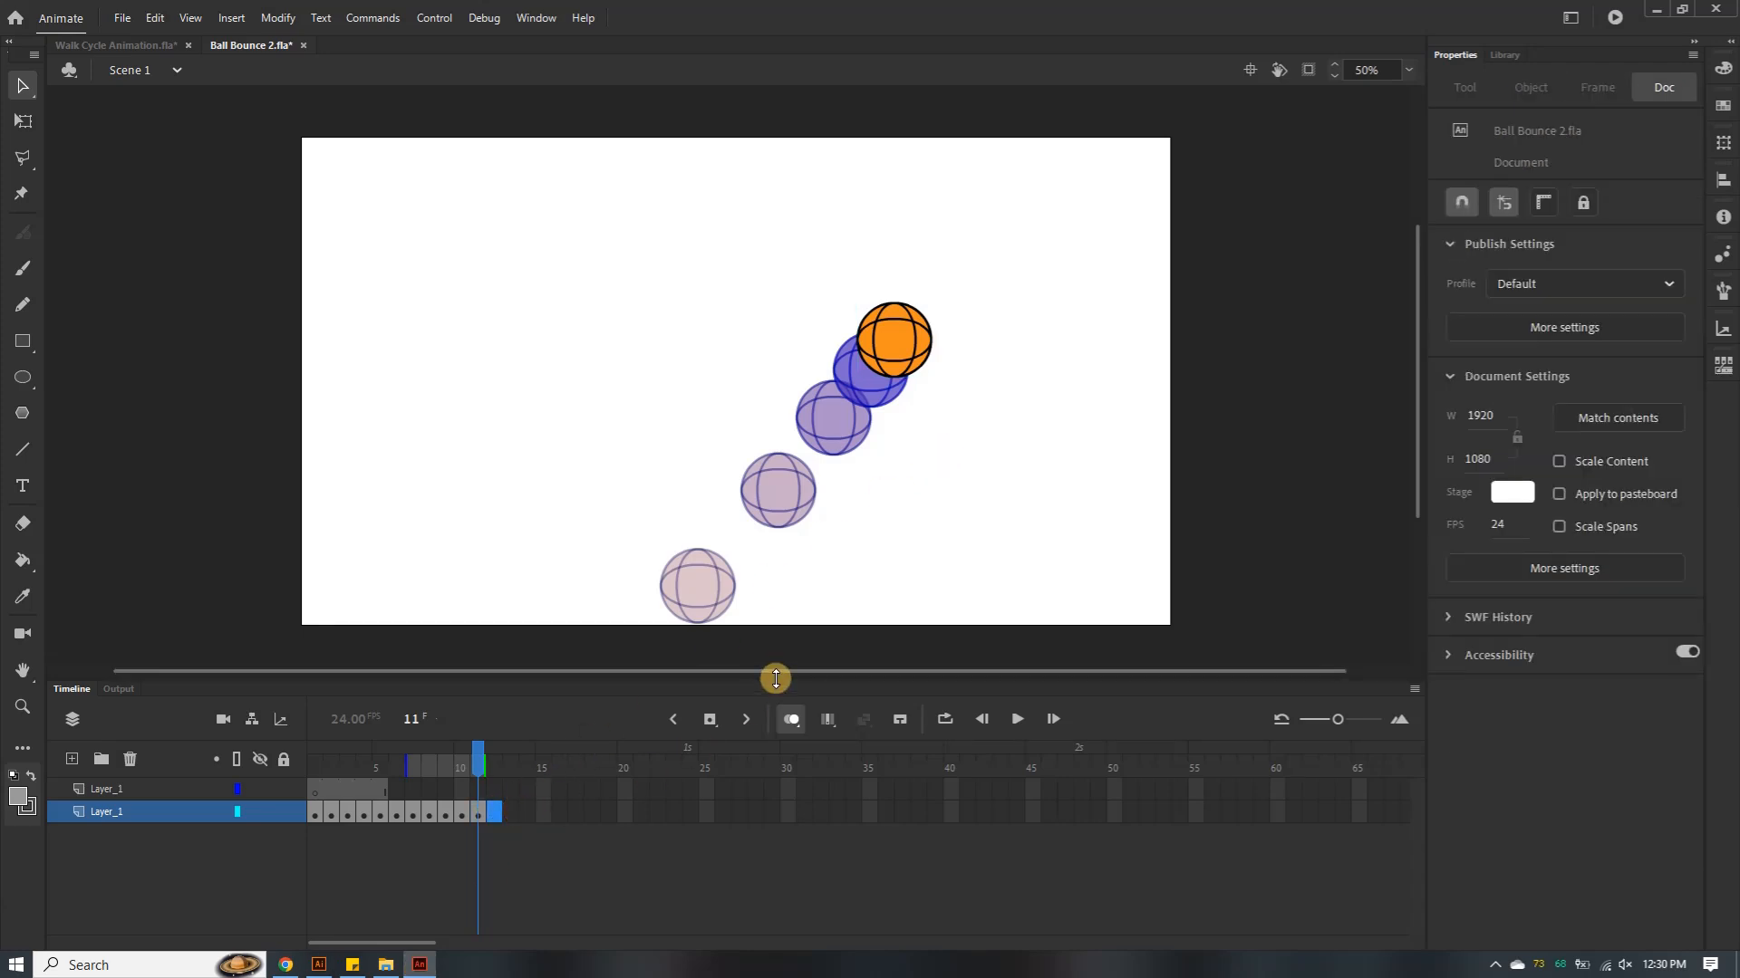
right_click(503, 795)
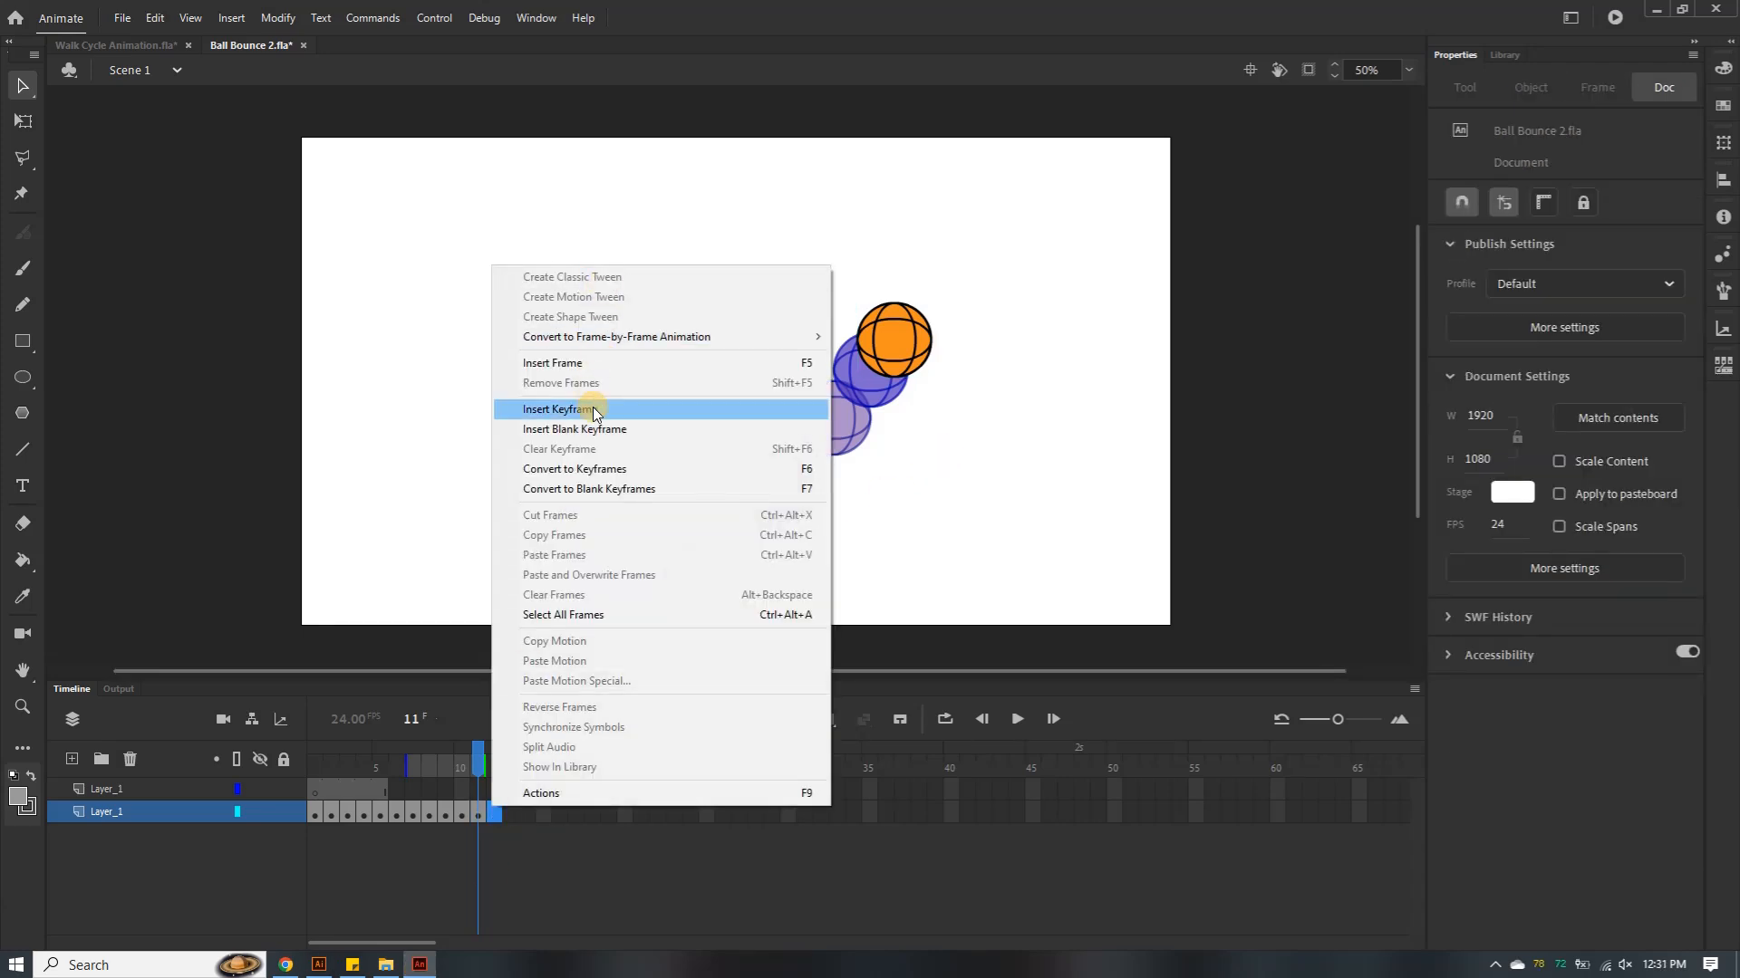
click(598, 439)
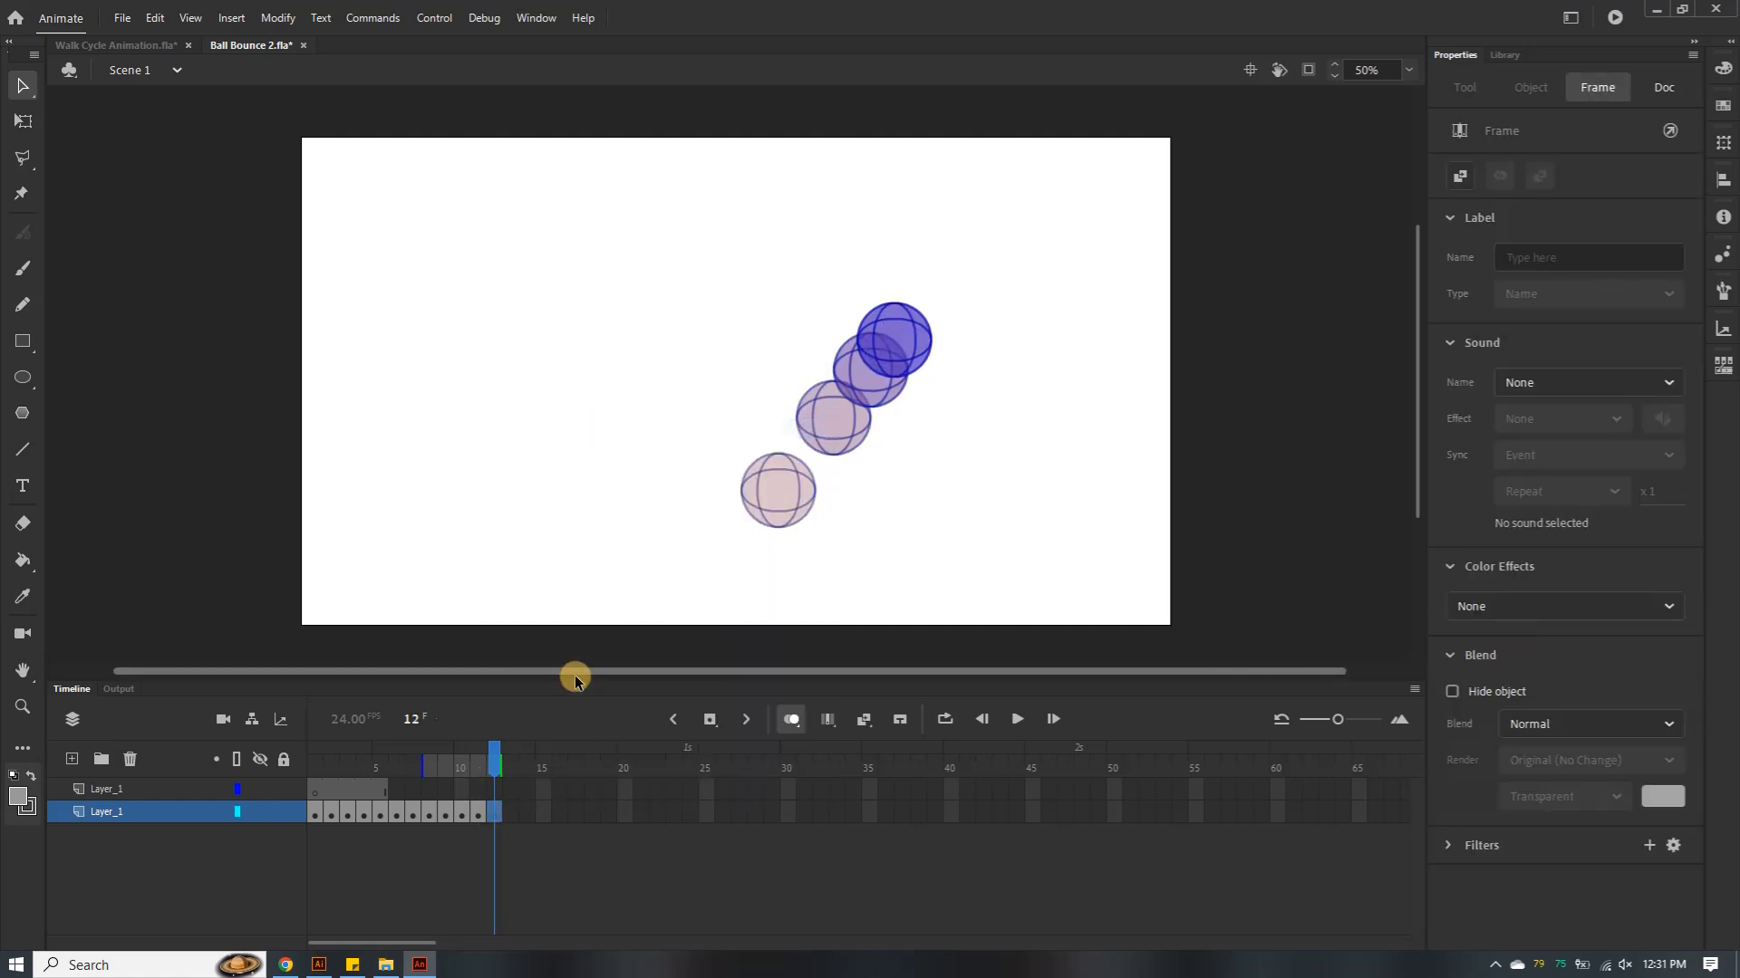
key(ctrl+v)
drag(754, 389, 931, 308)
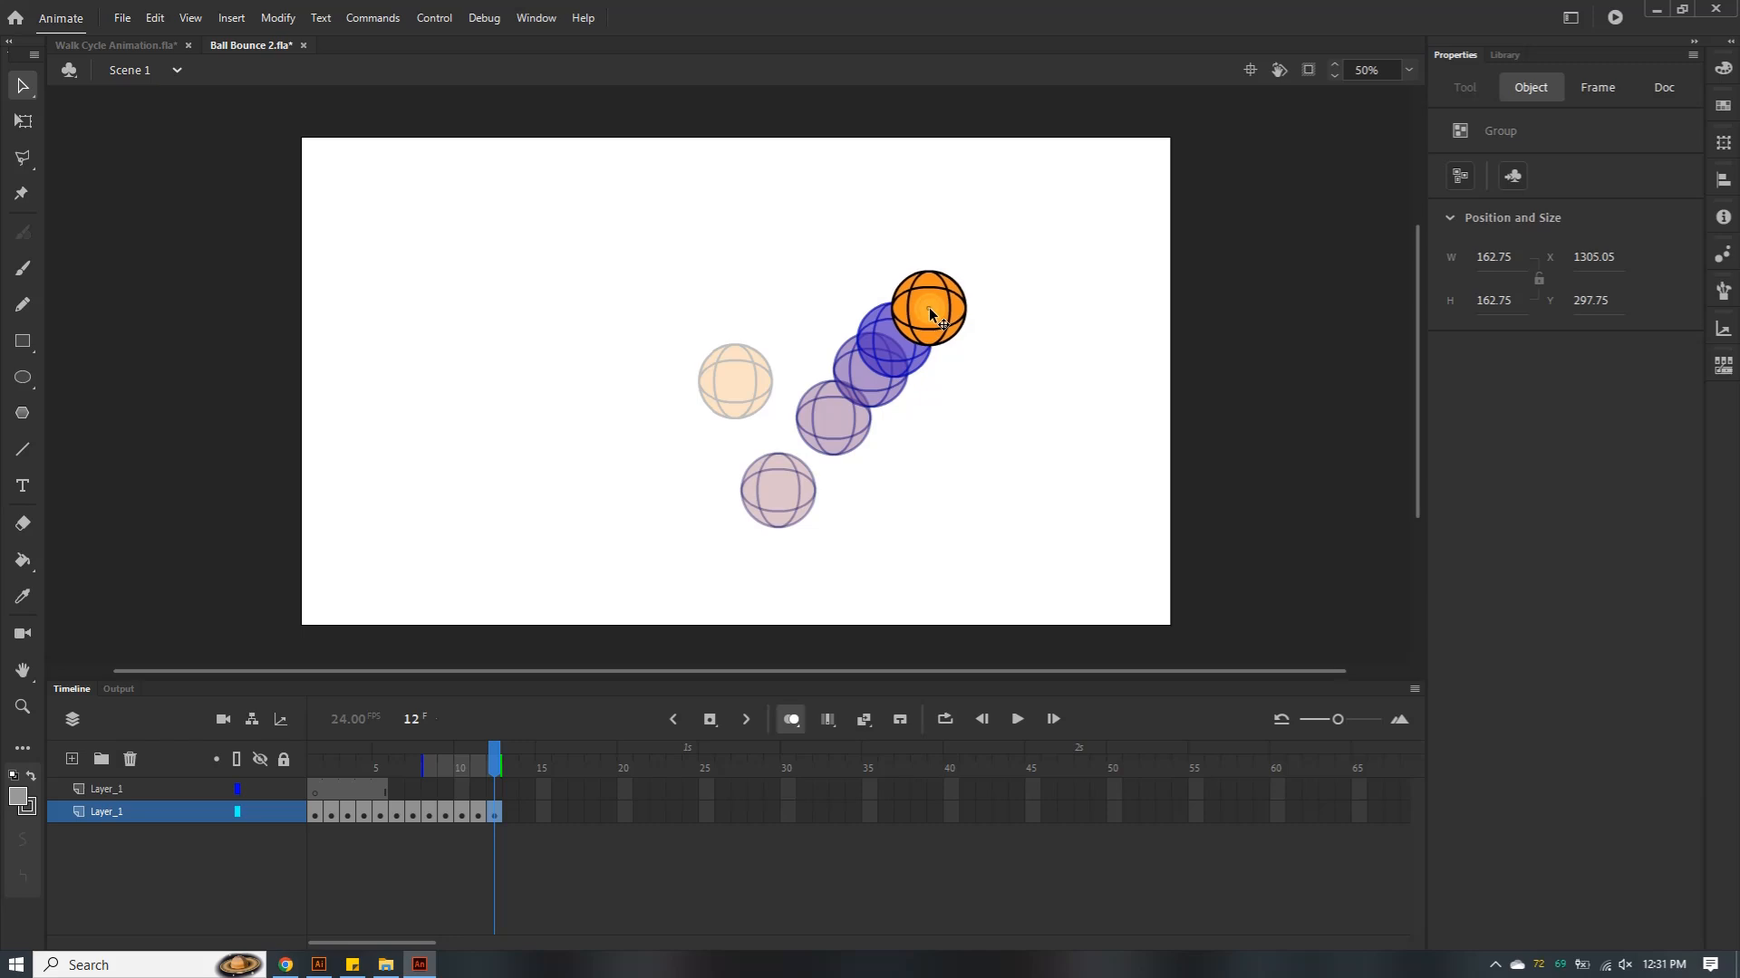
drag(930, 309, 962, 359)
drag(960, 366, 968, 362)
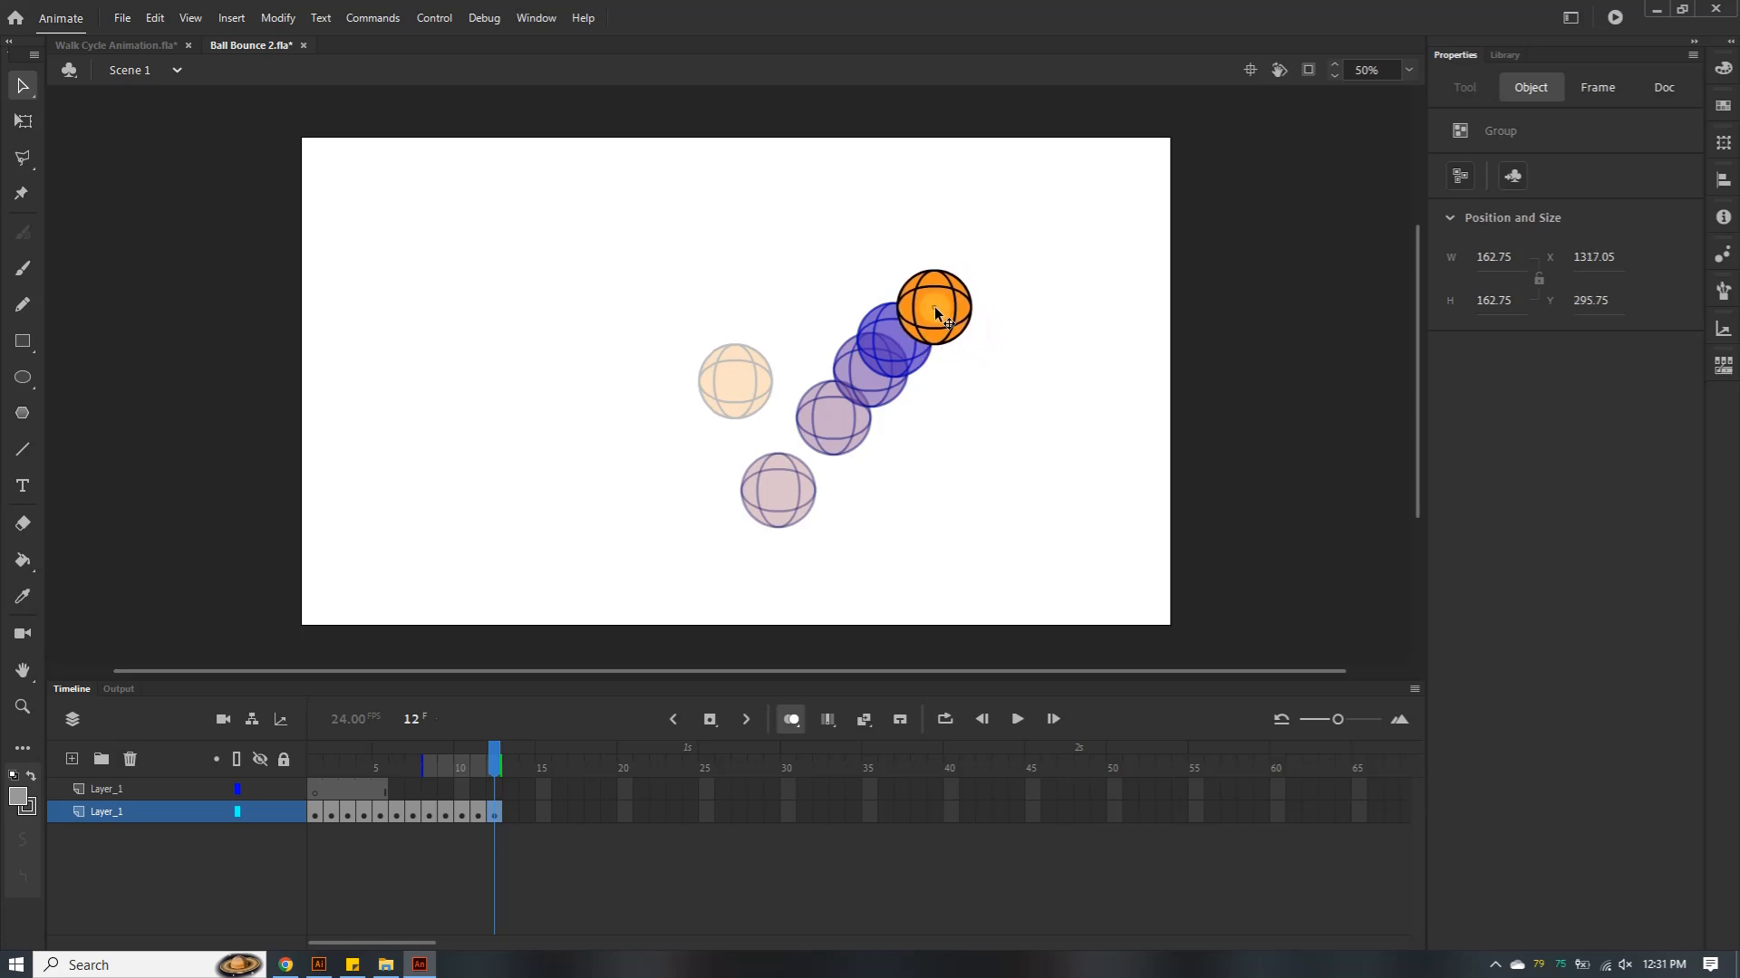
drag(942, 312, 942, 310)
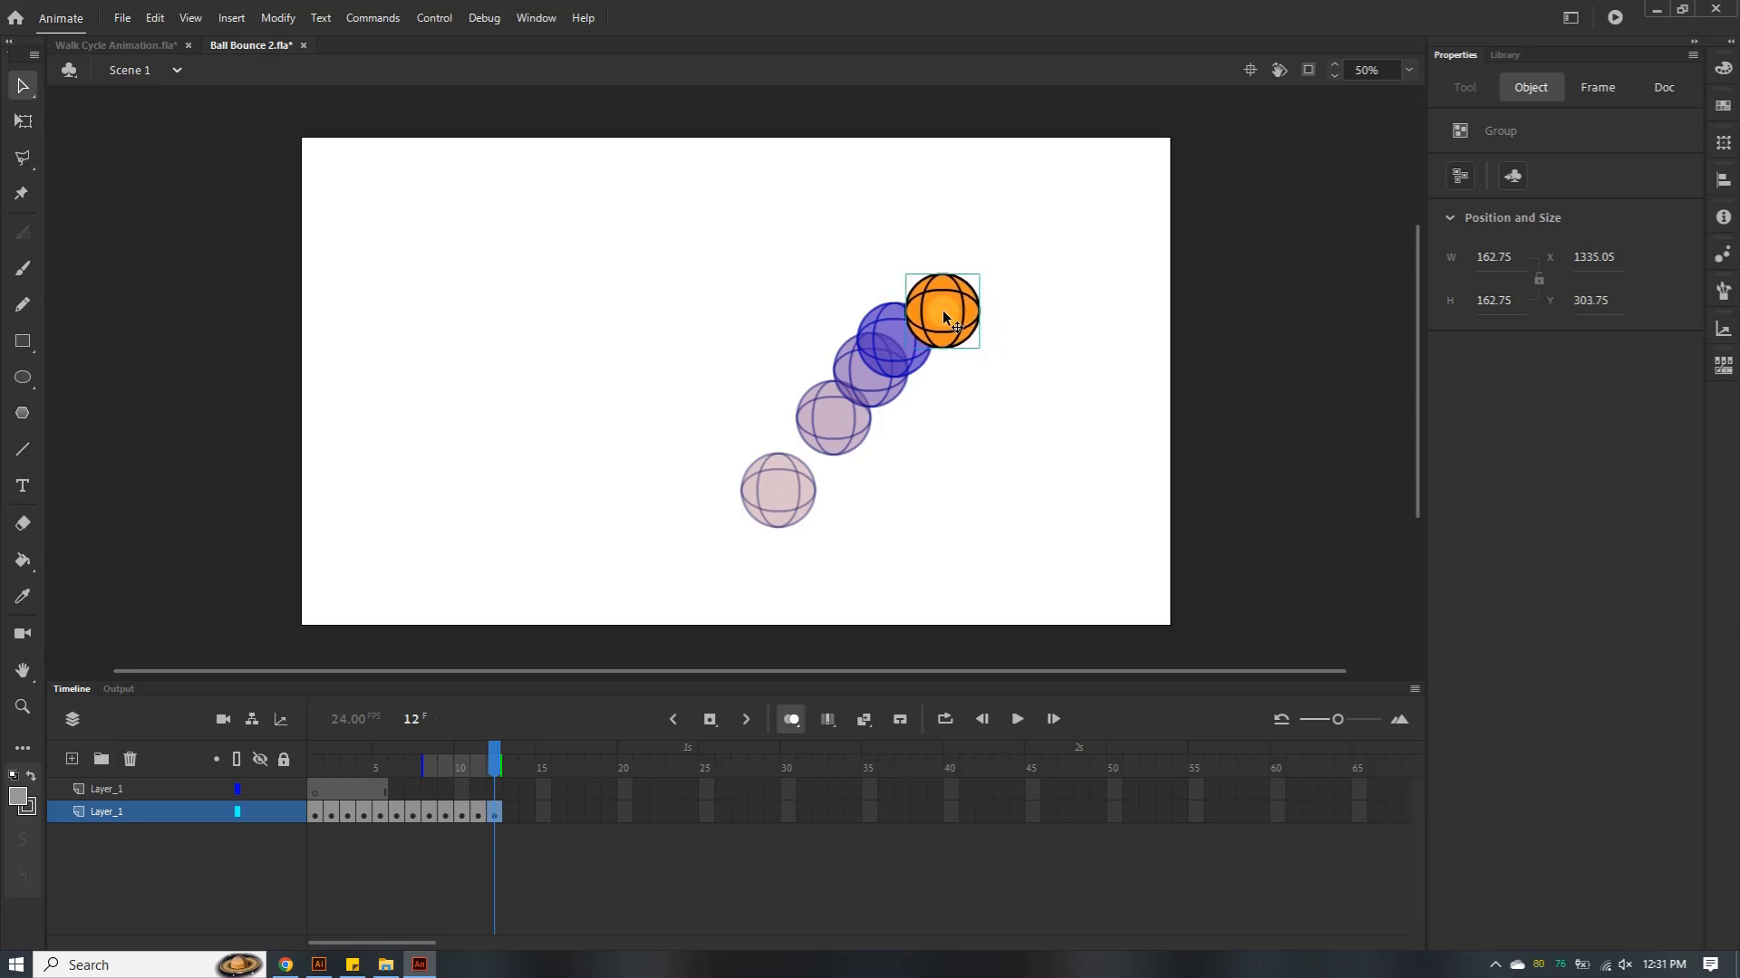
drag(417, 763, 260, 757)
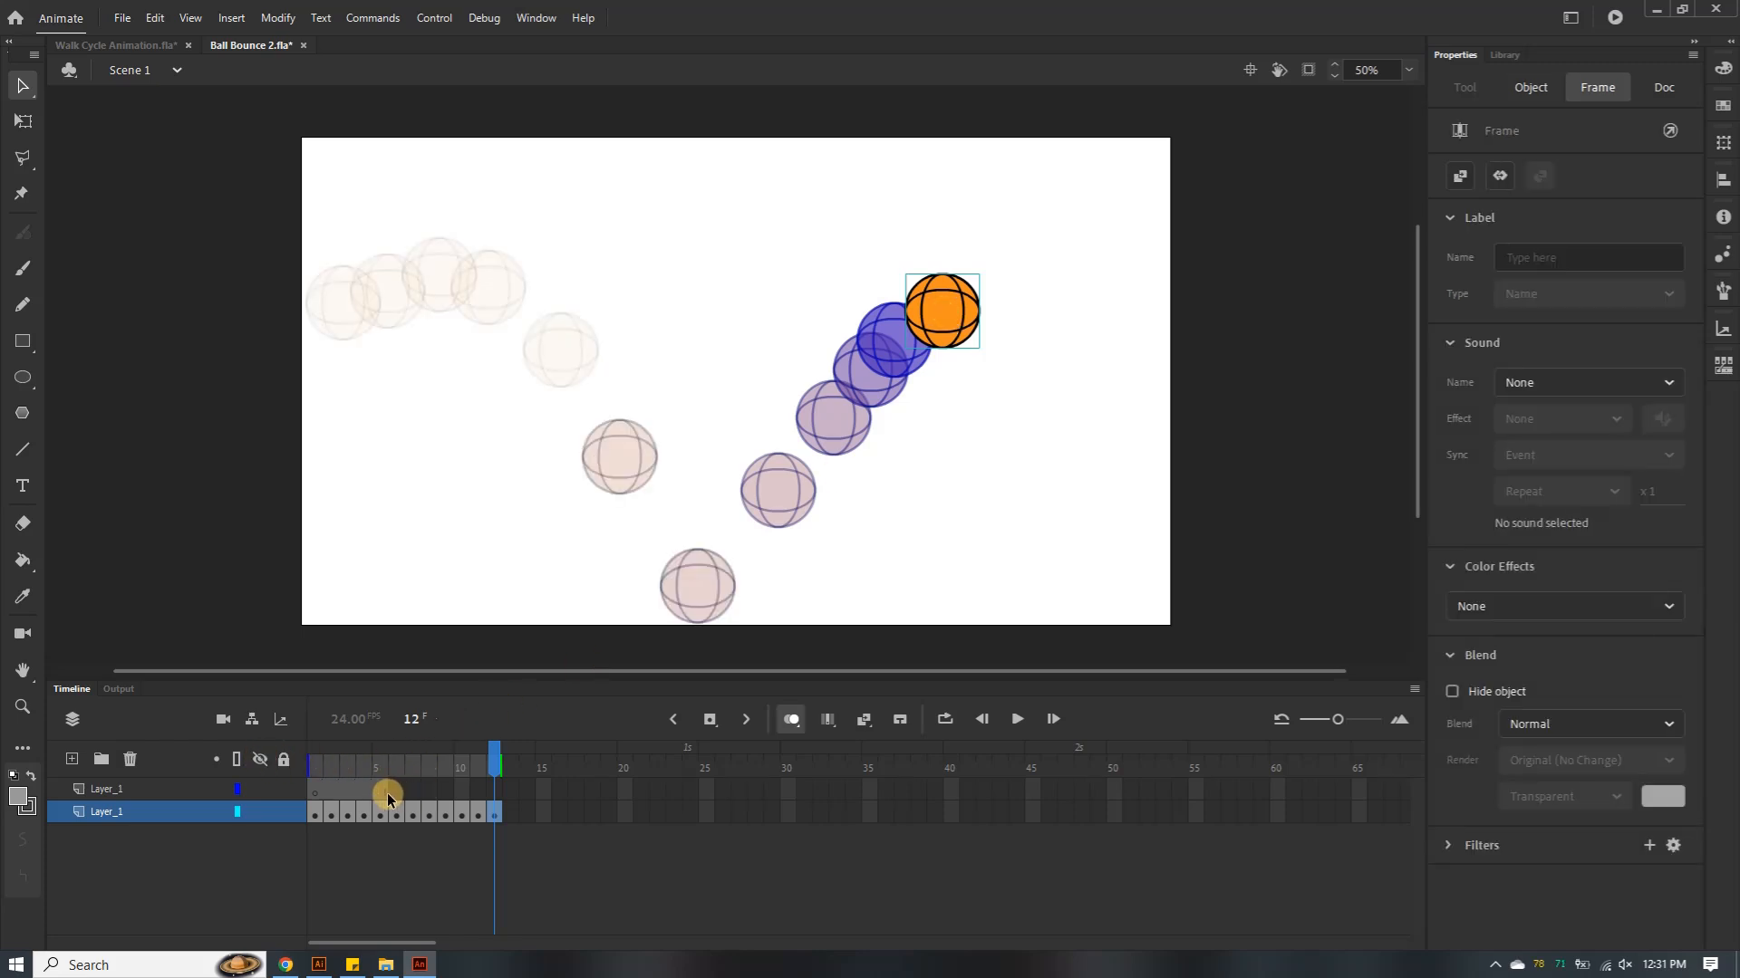
Delete the upper Layer_1 and rename the remaining layer Ball Bounce
right_click(170, 790)
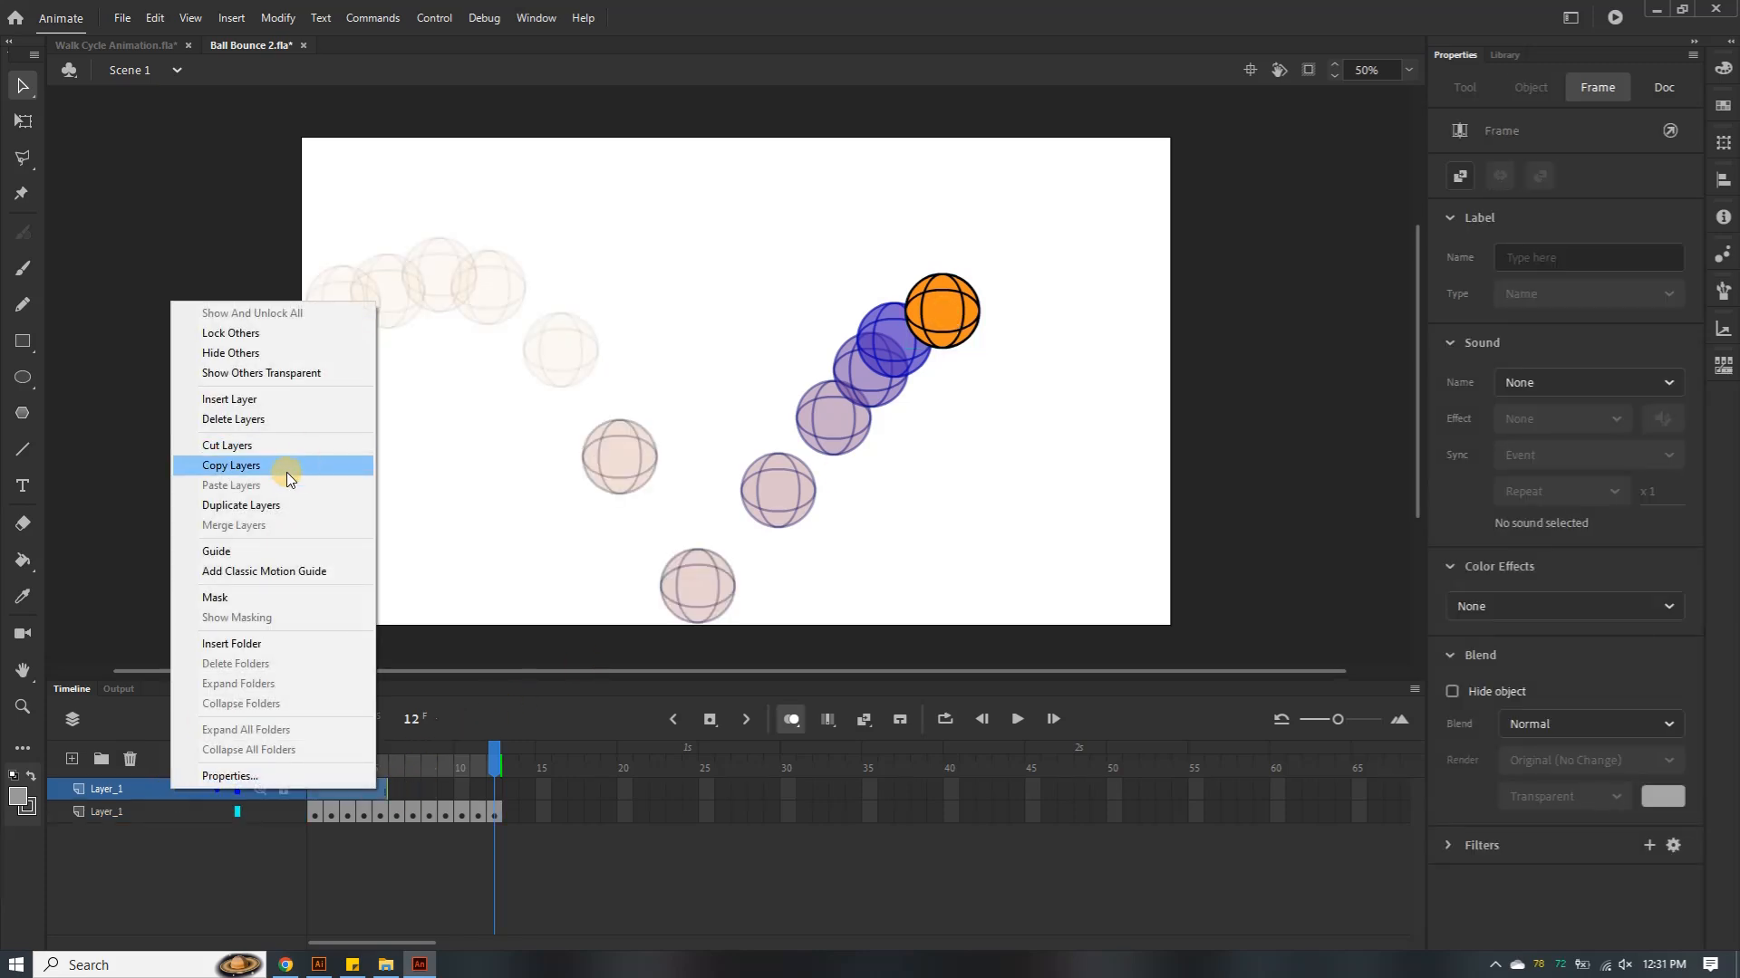
click(233, 419)
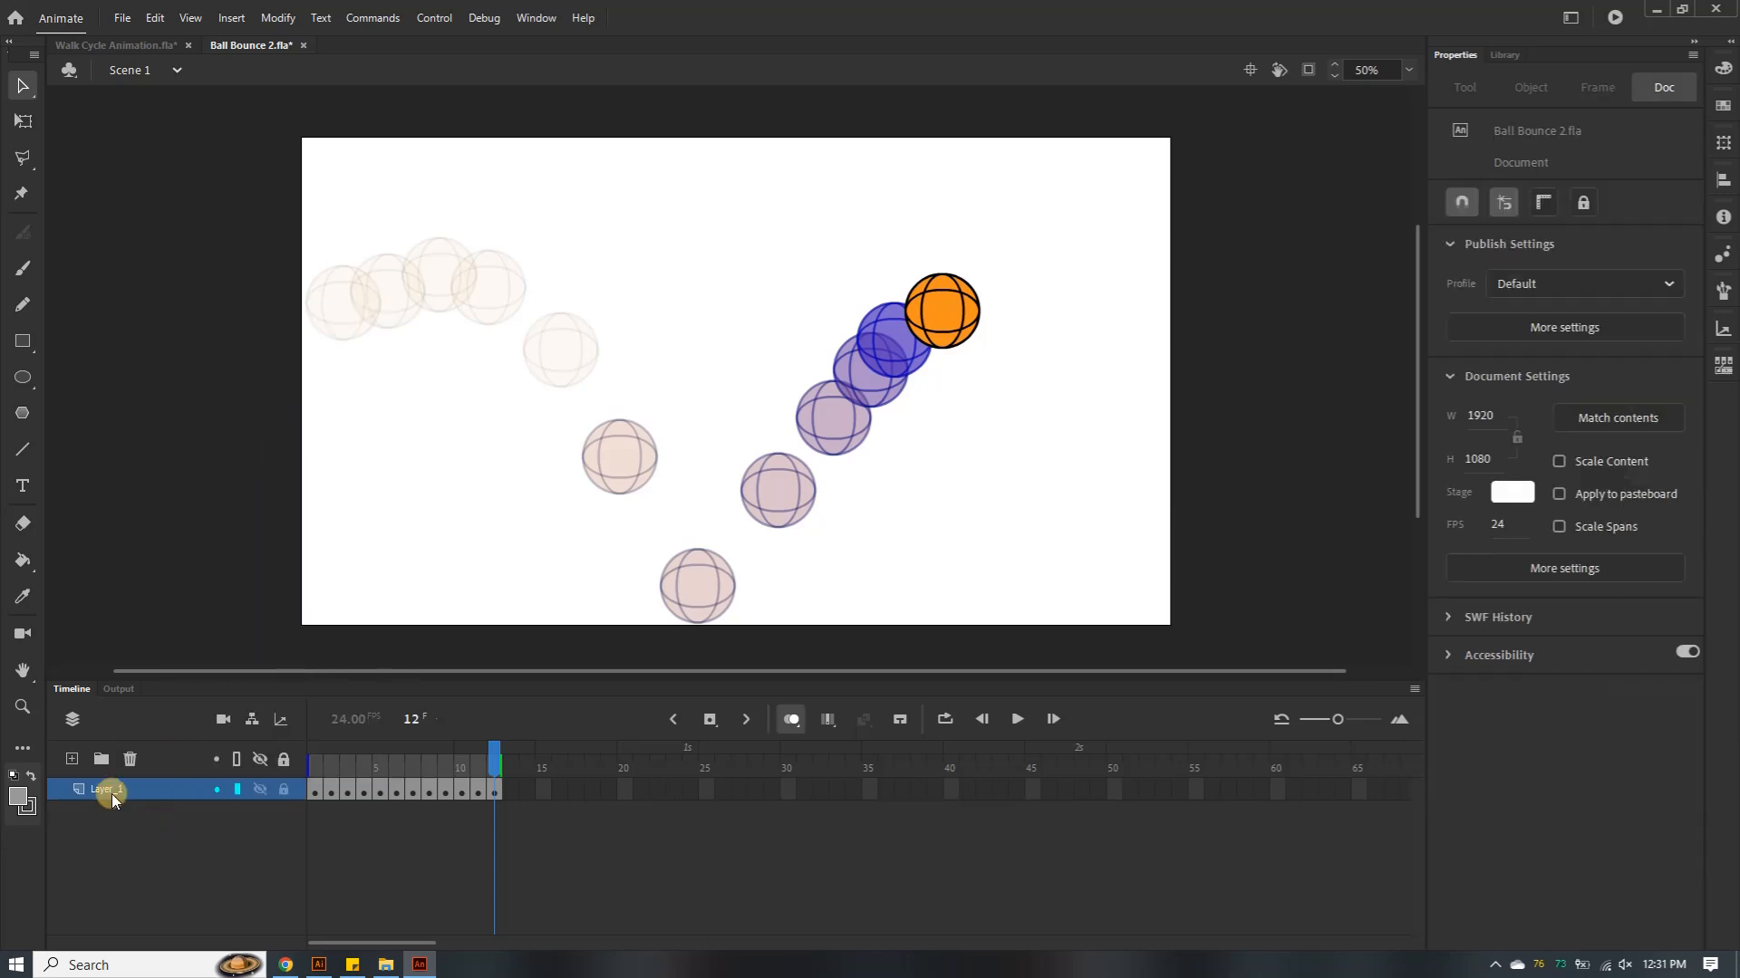
double_click(113, 786)
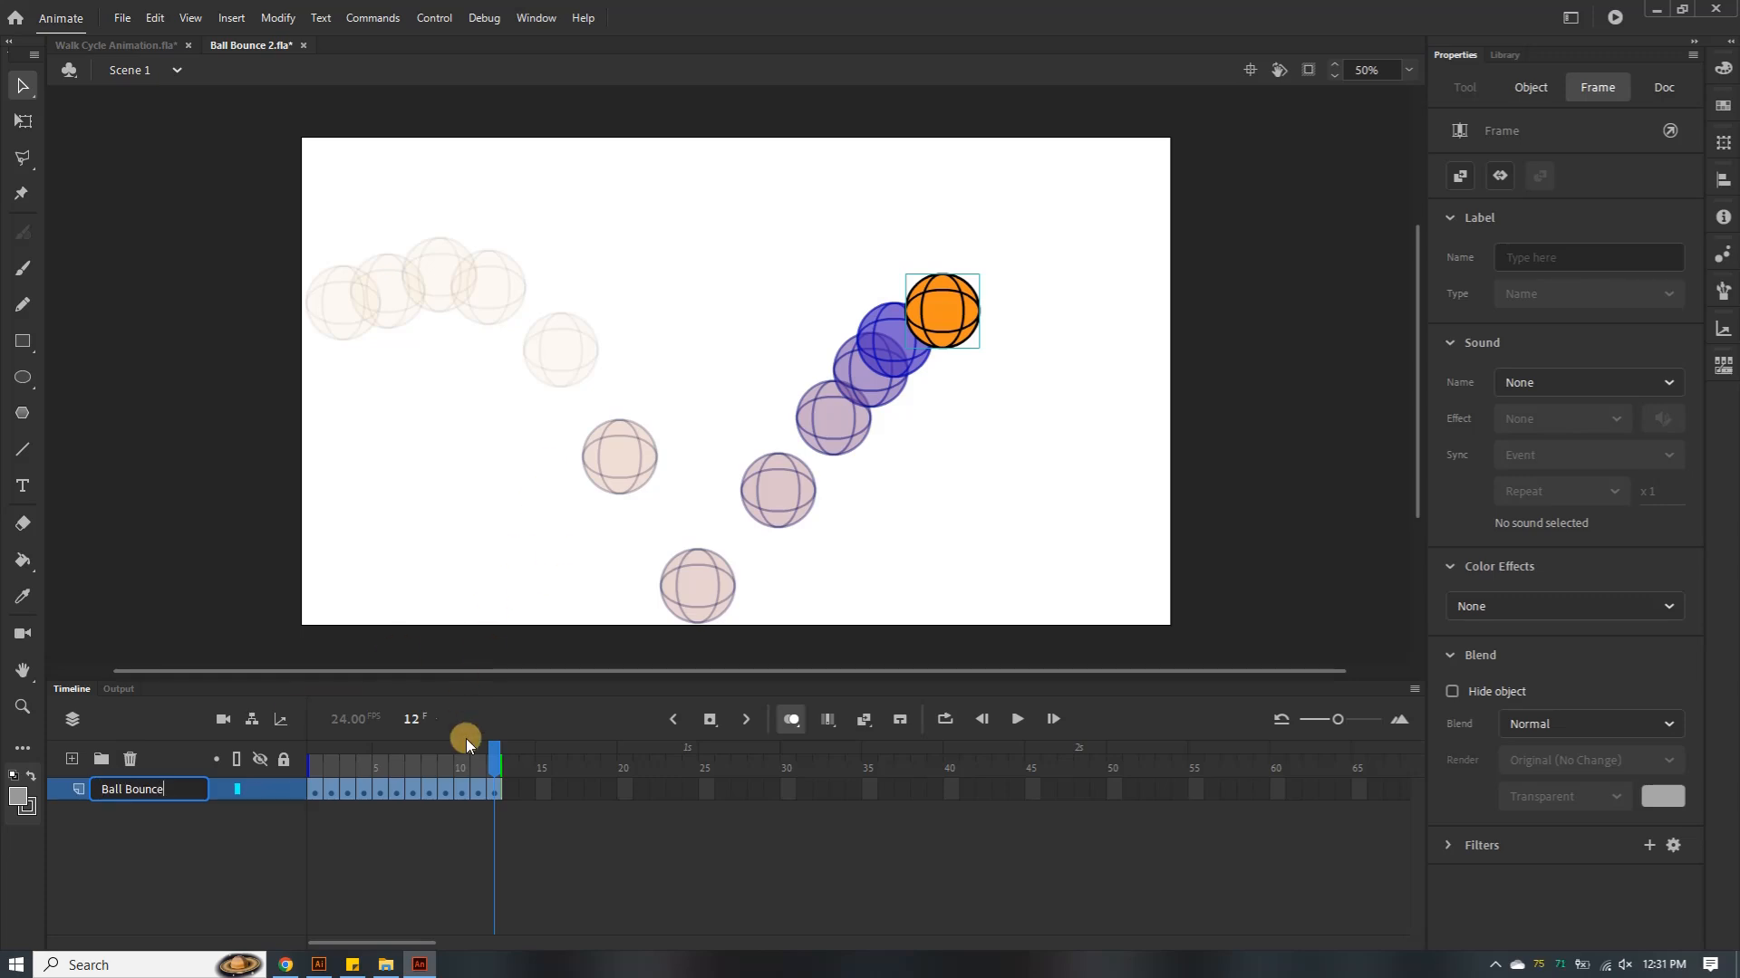
click(253, 817)
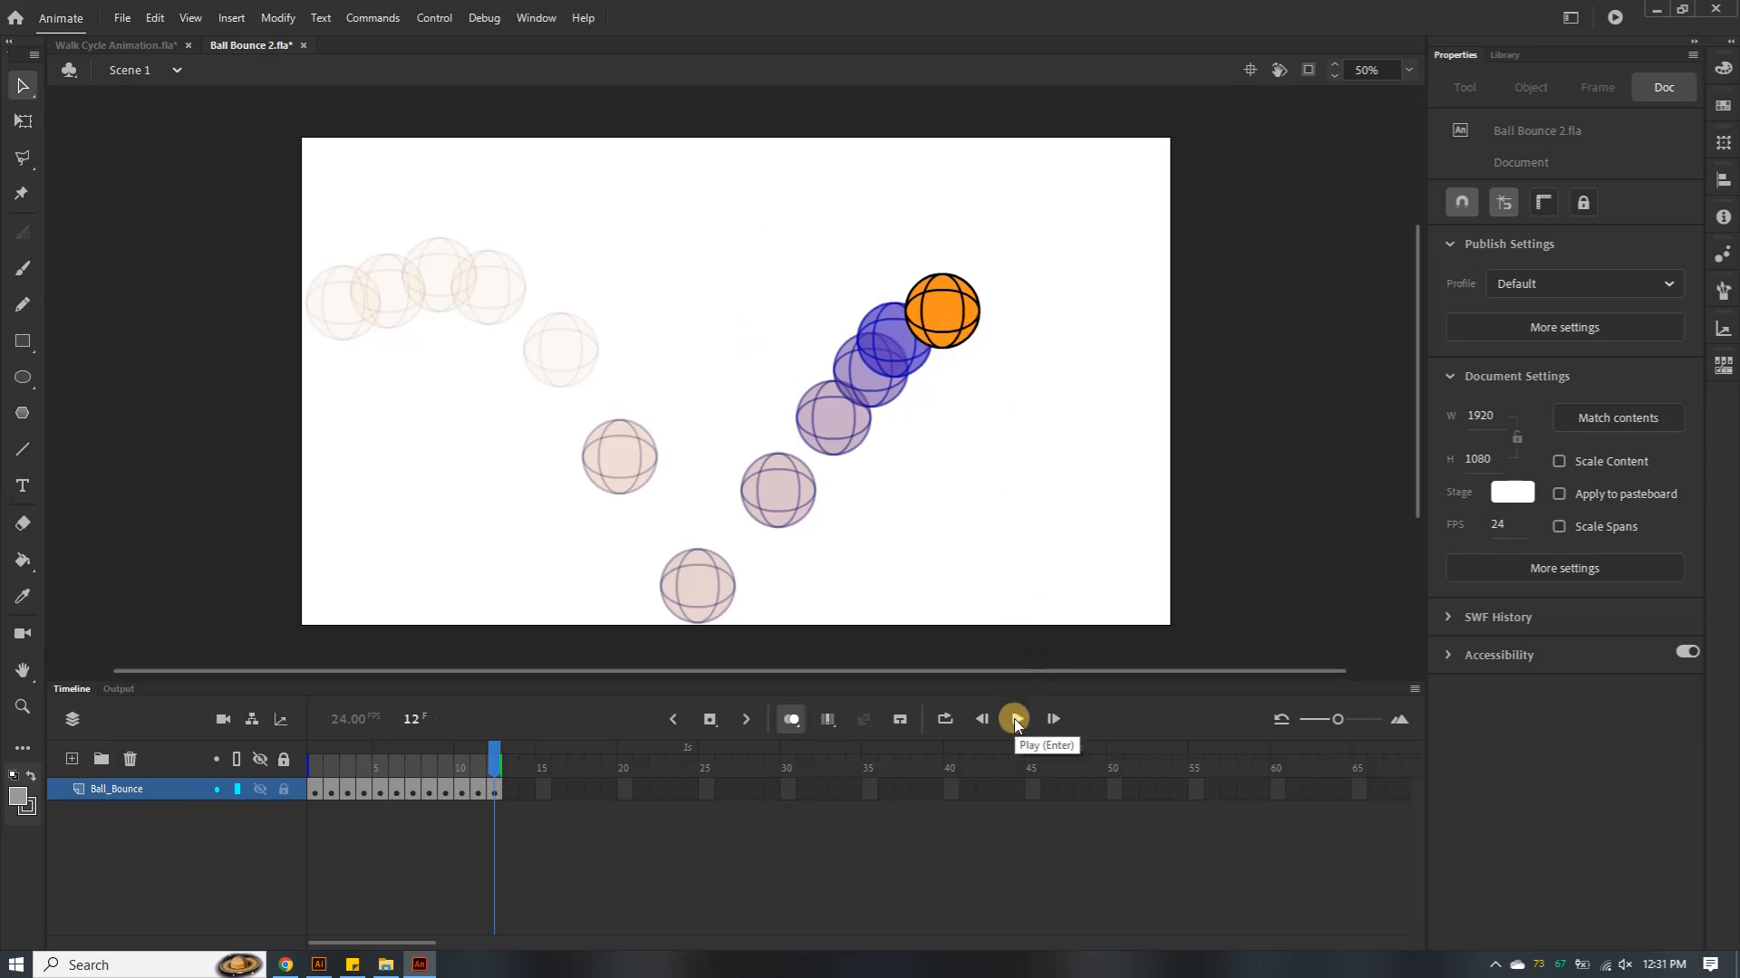
Turn on looping over frames 1 to 12 and play the animation
click(946, 720)
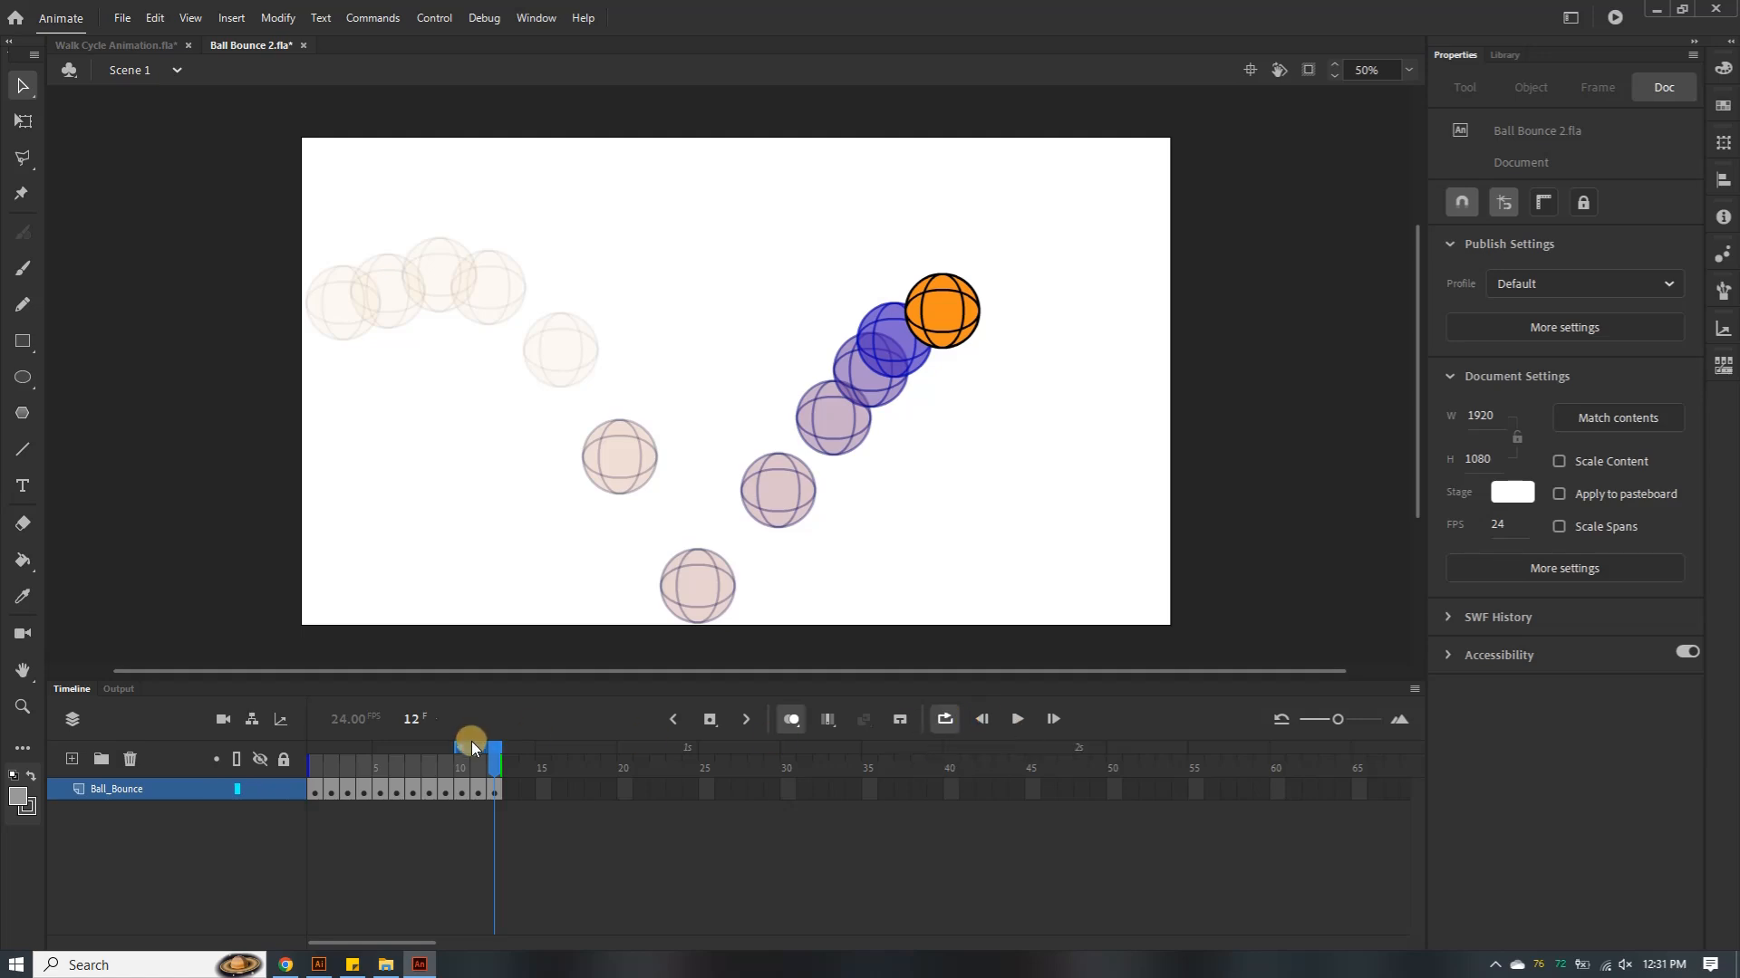
drag(461, 748, 212, 750)
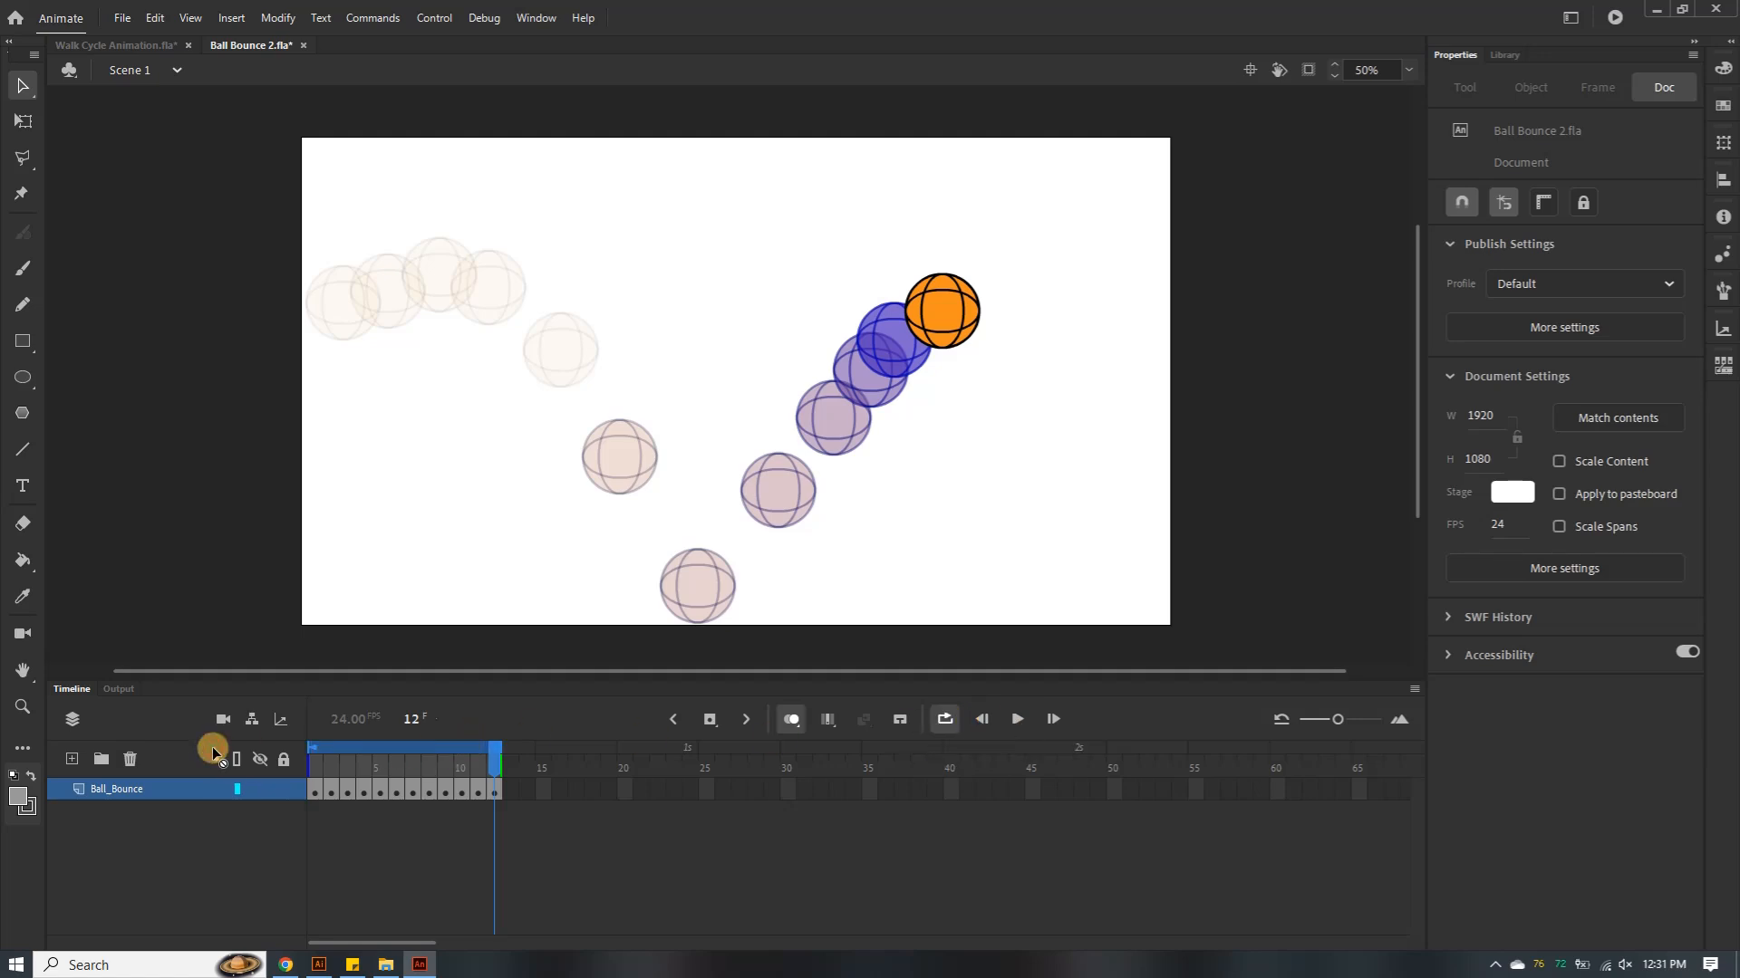
click(1016, 721)
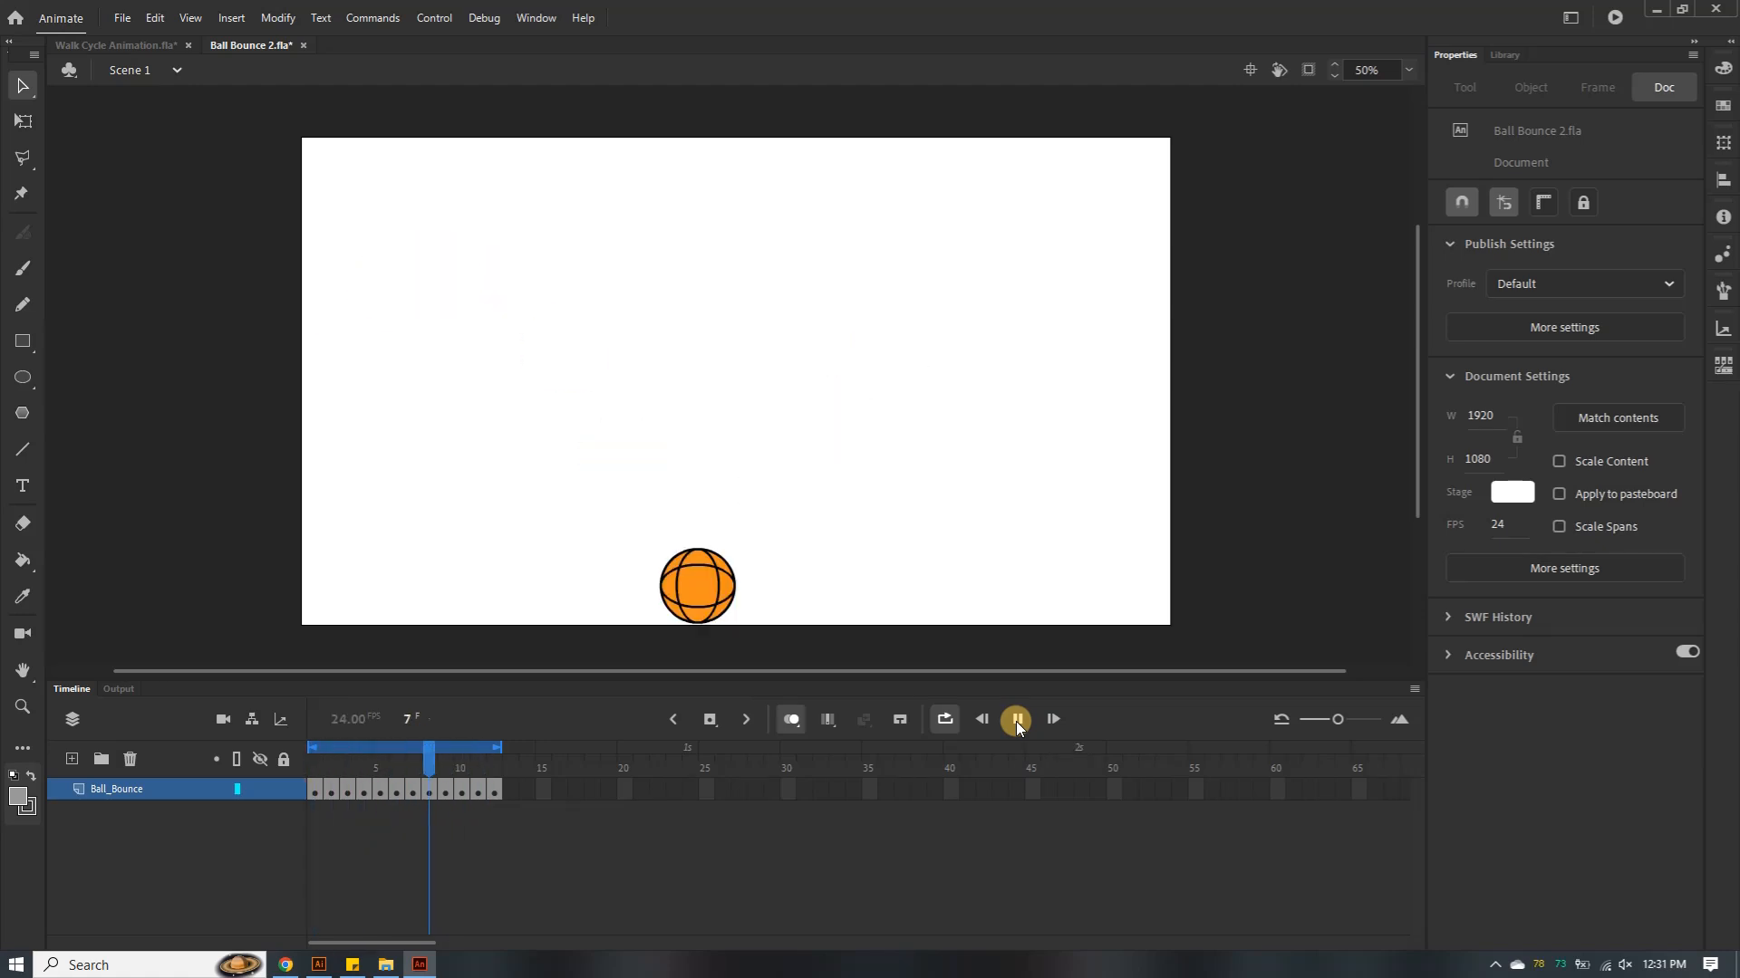
Pause the playback, extend the onion skin range forward to frame 12, and replay the looping animation briefly
click(1015, 720)
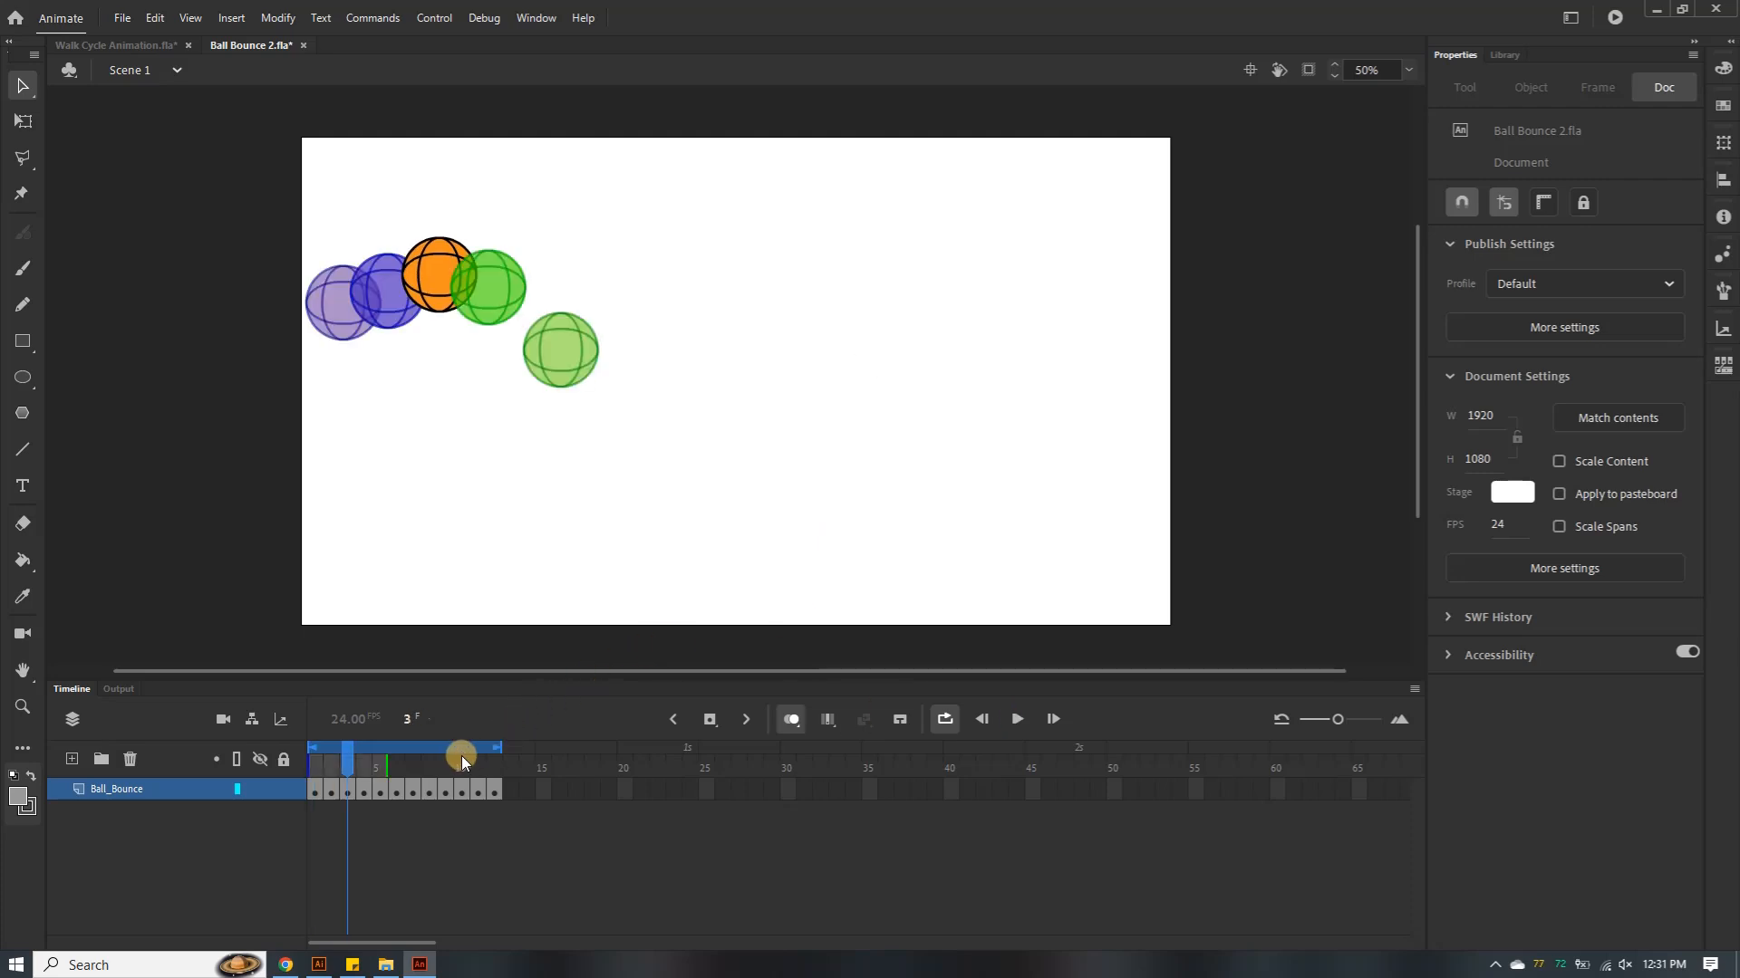
drag(384, 765, 658, 773)
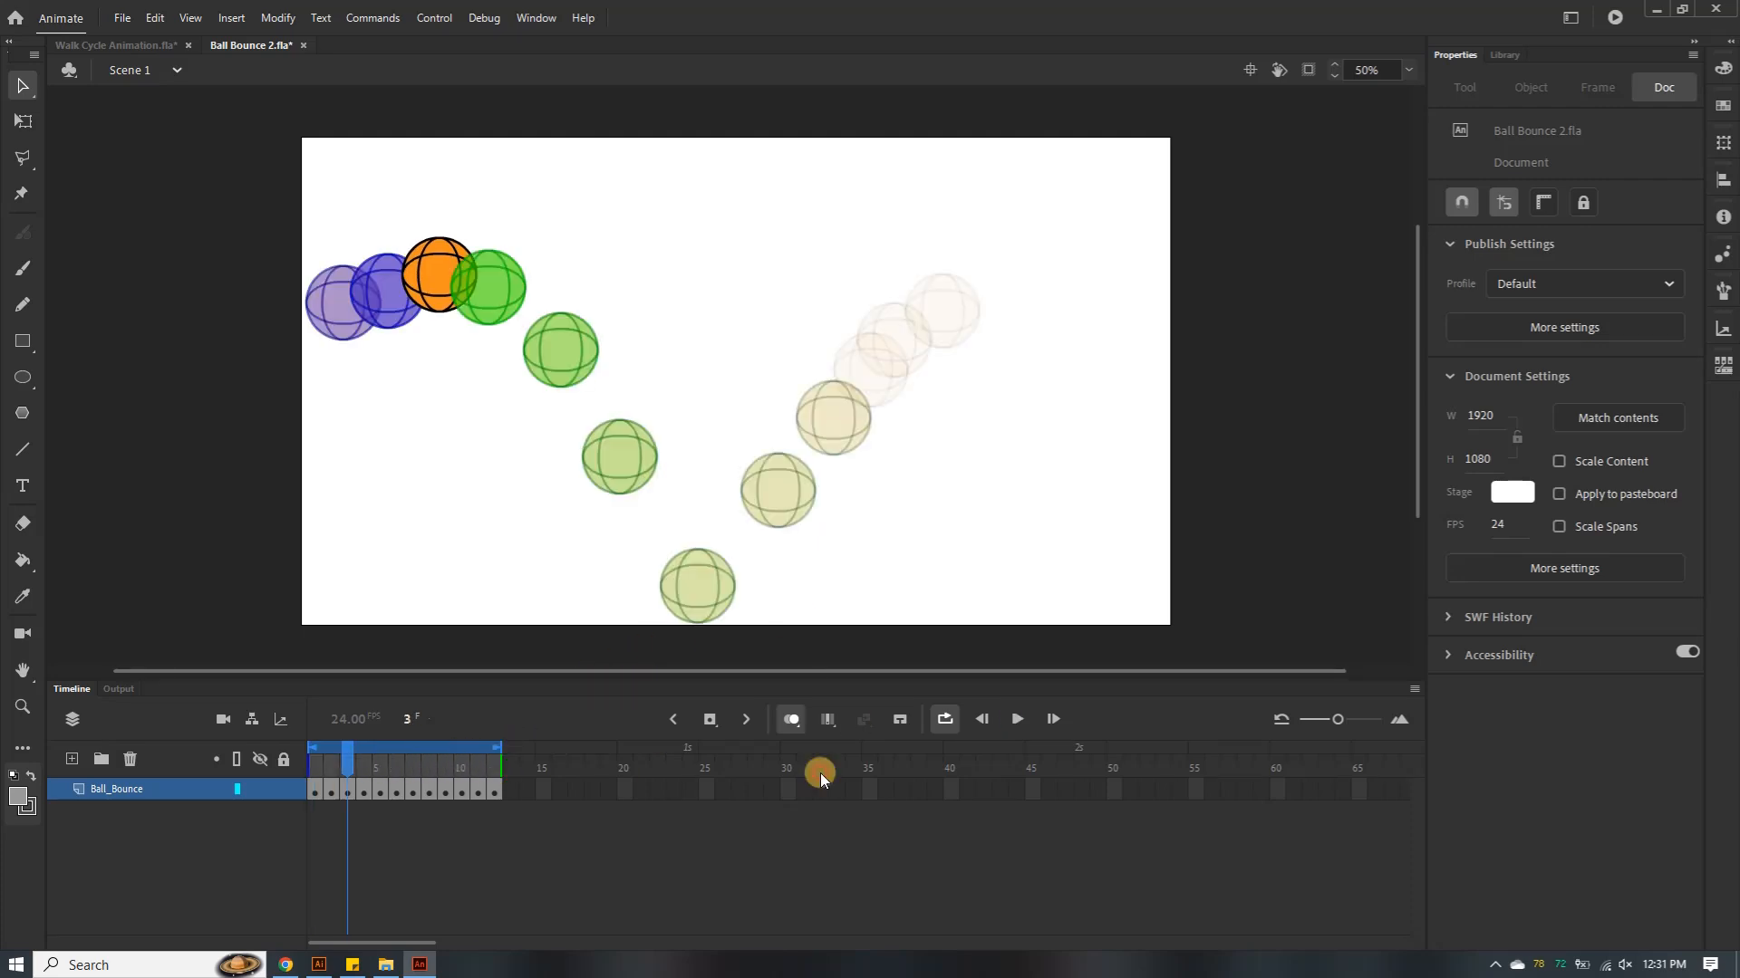
click(1014, 721)
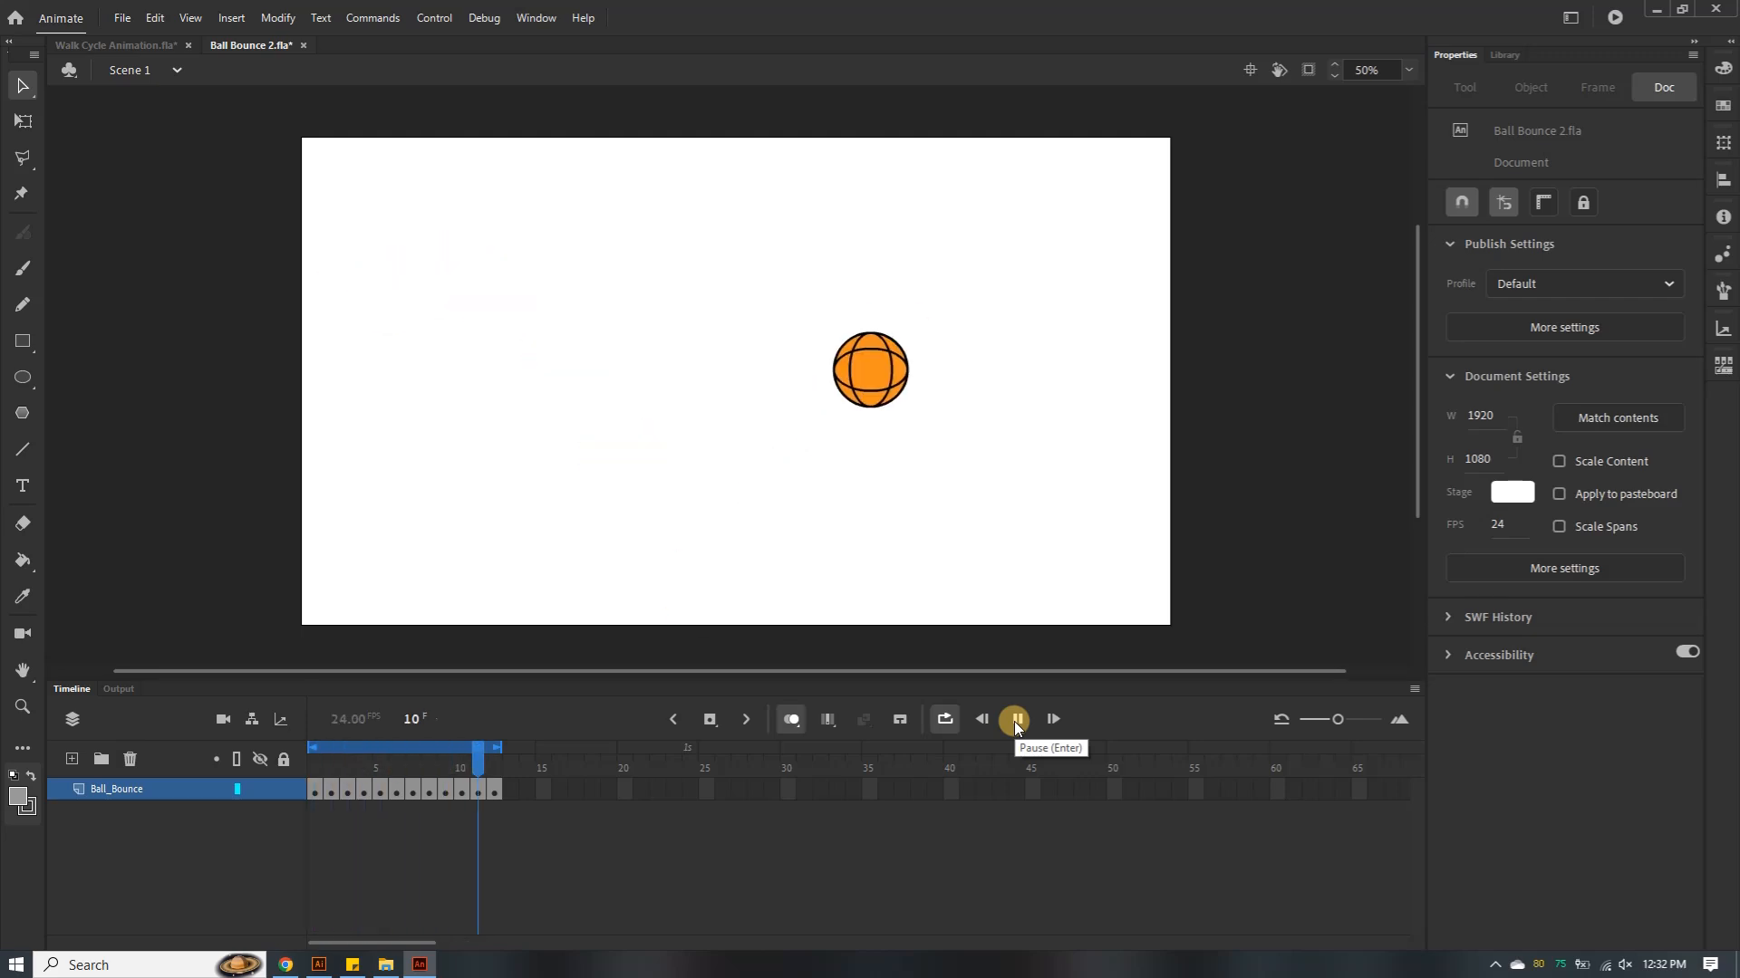
click(1014, 721)
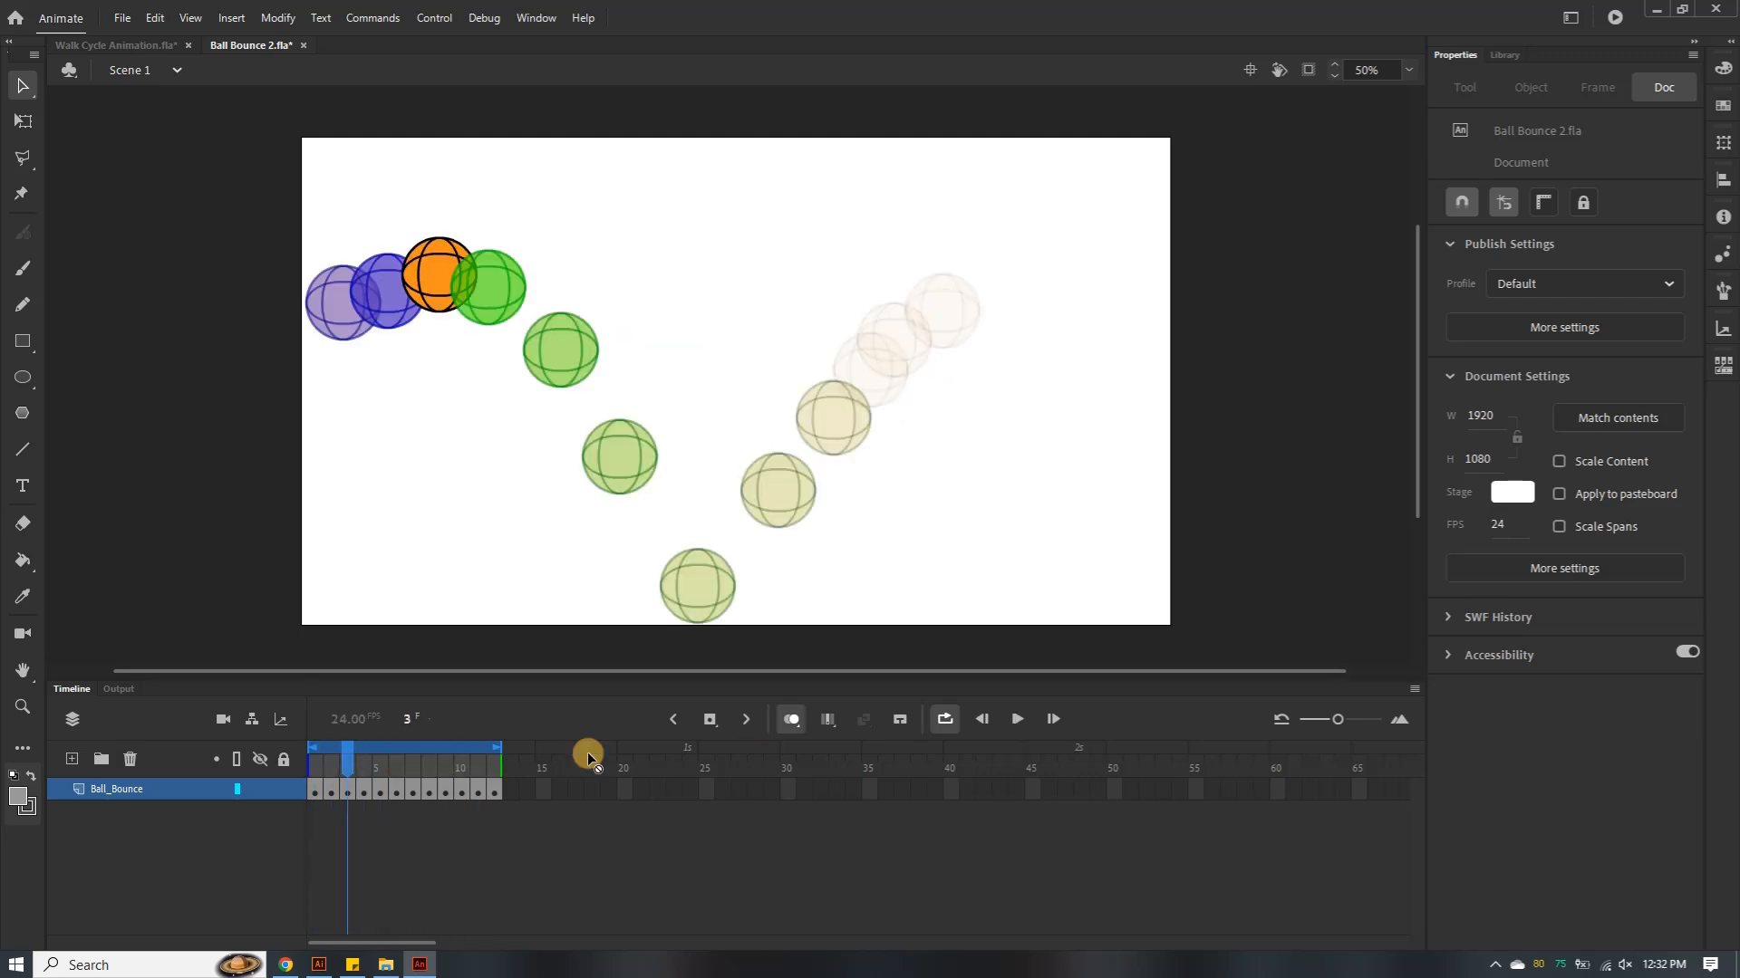
Select all frames on the Ball_Bounce layer and stretch the span to frame 24 so each pose holds two frames
click(314, 792)
right_click(315, 792)
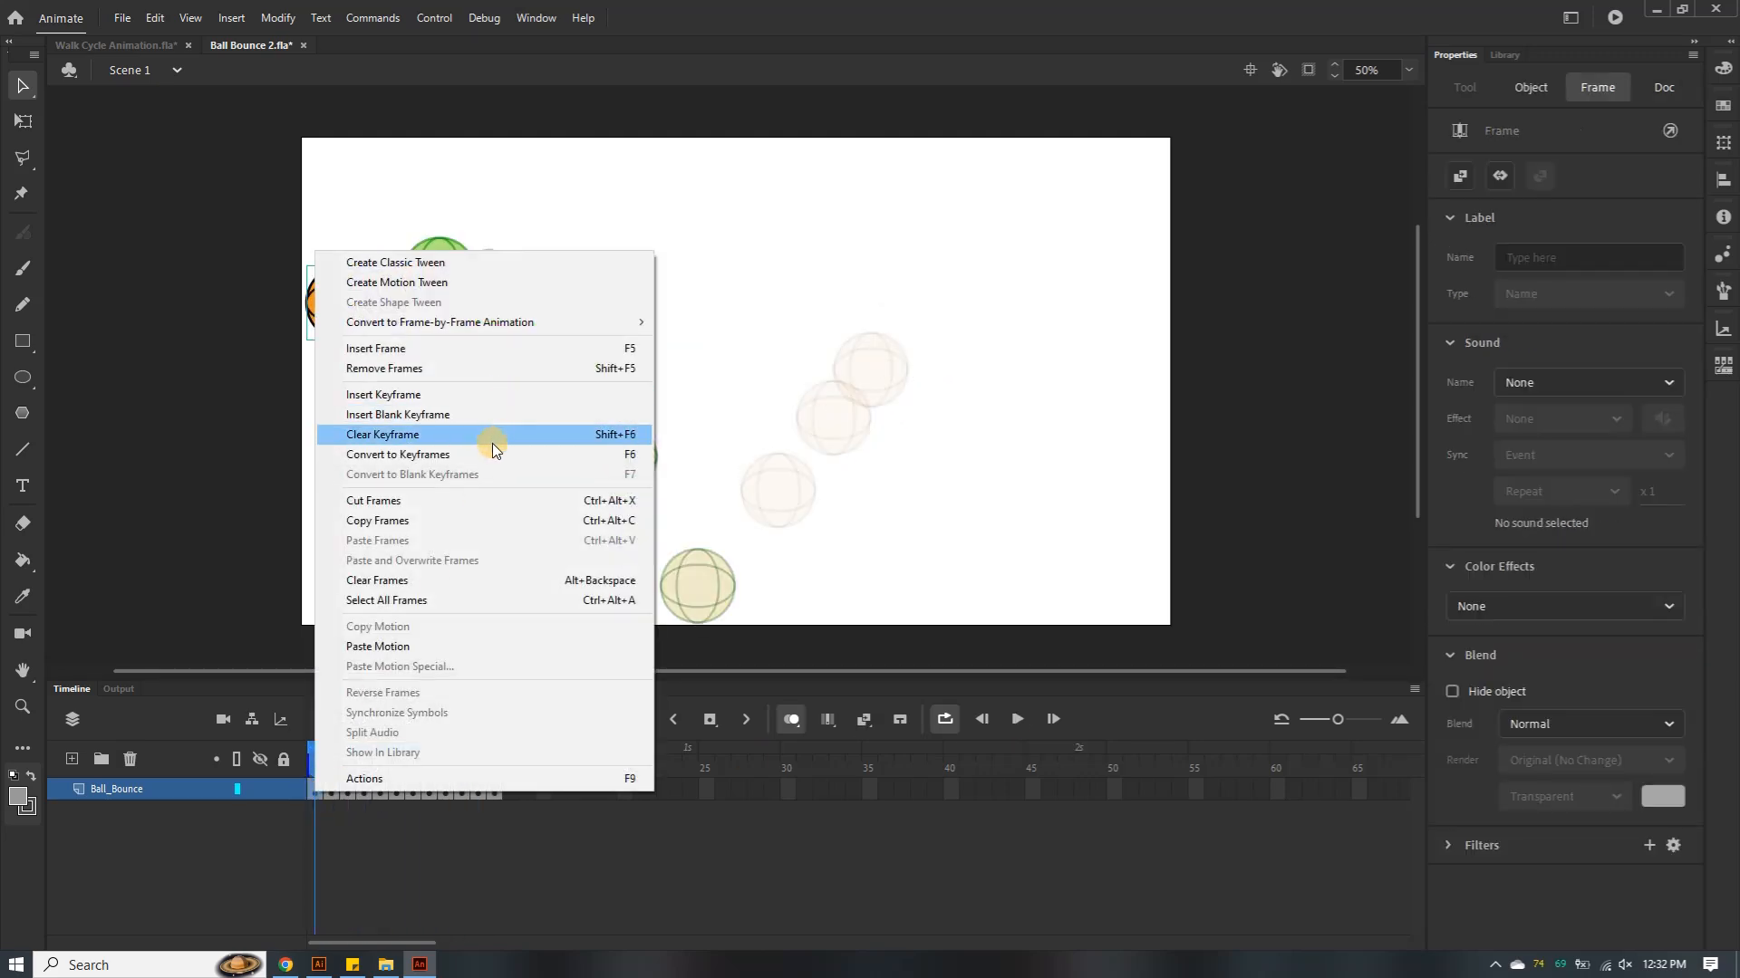
click(417, 601)
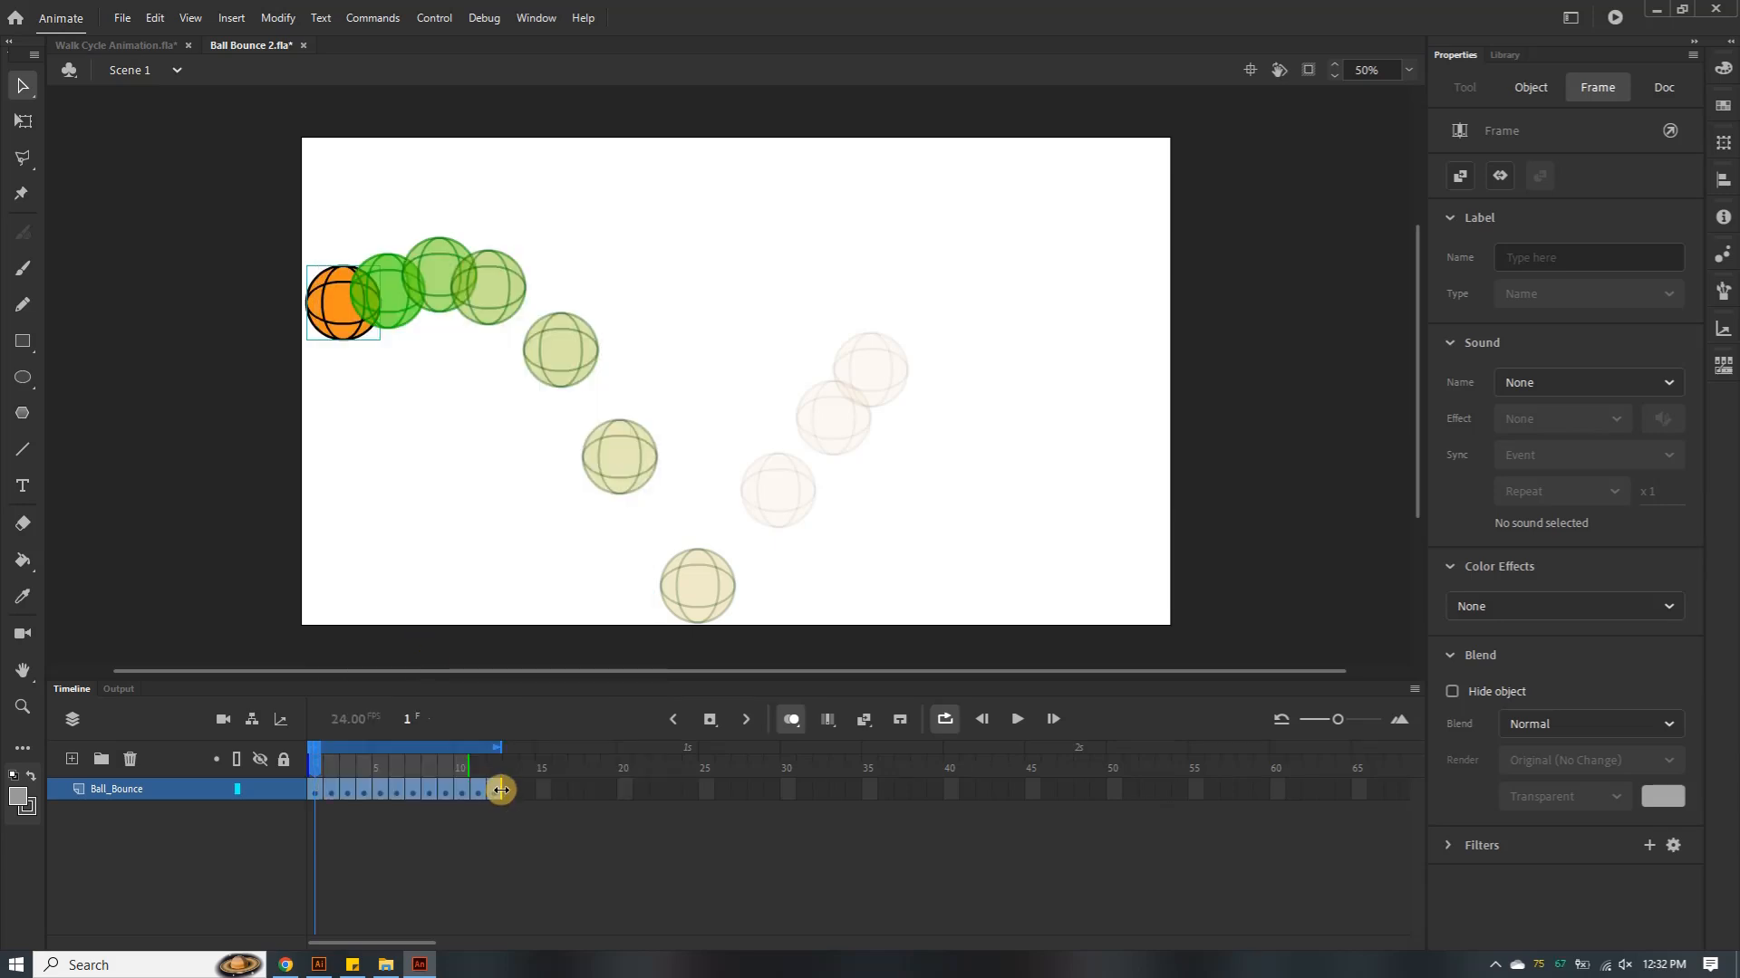
drag(500, 790, 688, 785)
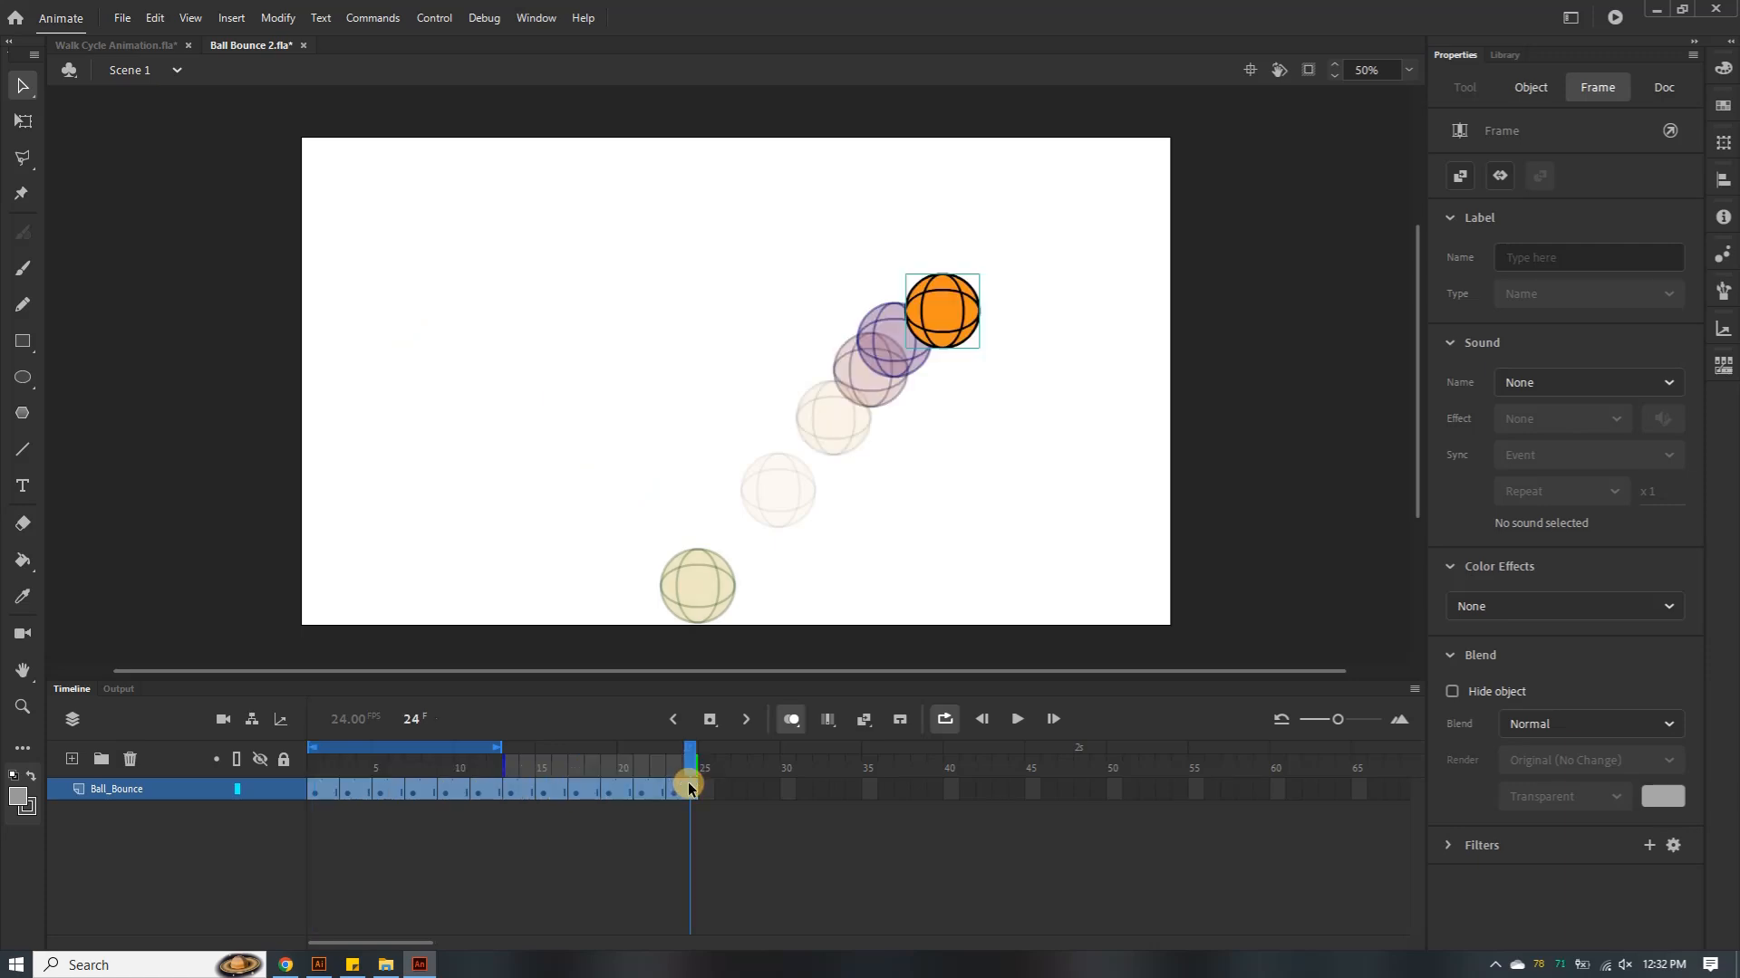
Extend the loop range to frame 24, set the onion skin start to frame 1, turn onion skinning off, and play the animation
drag(498, 747, 680, 749)
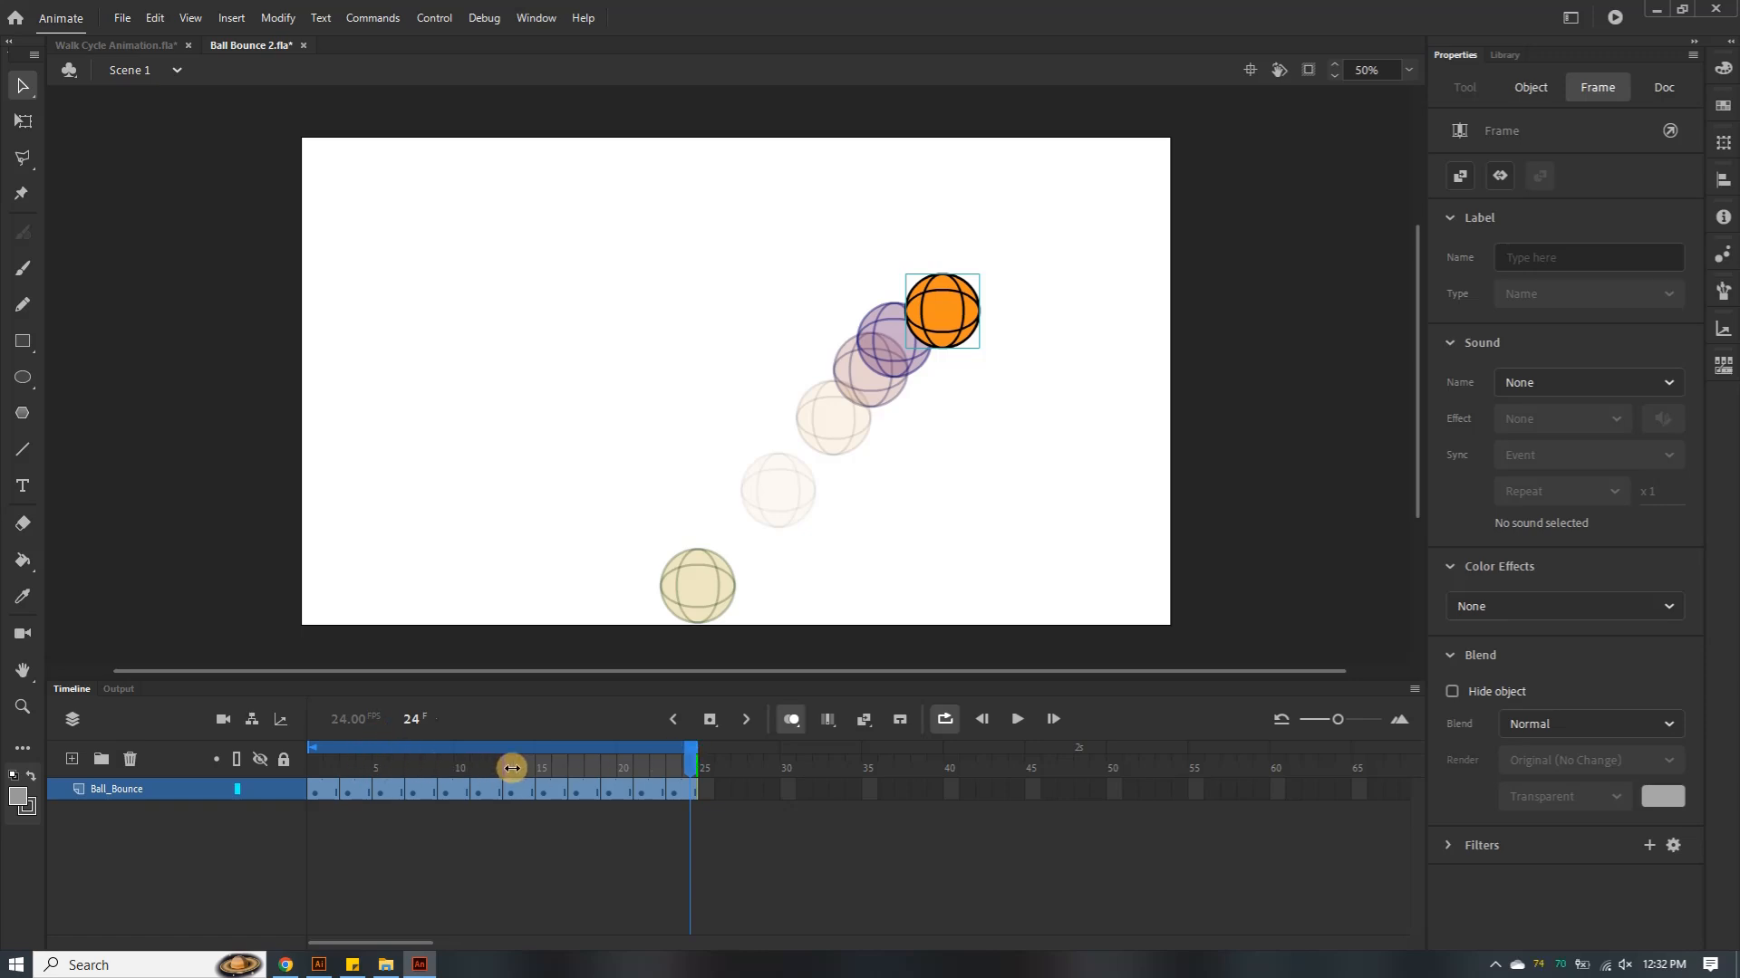
drag(506, 769, 264, 770)
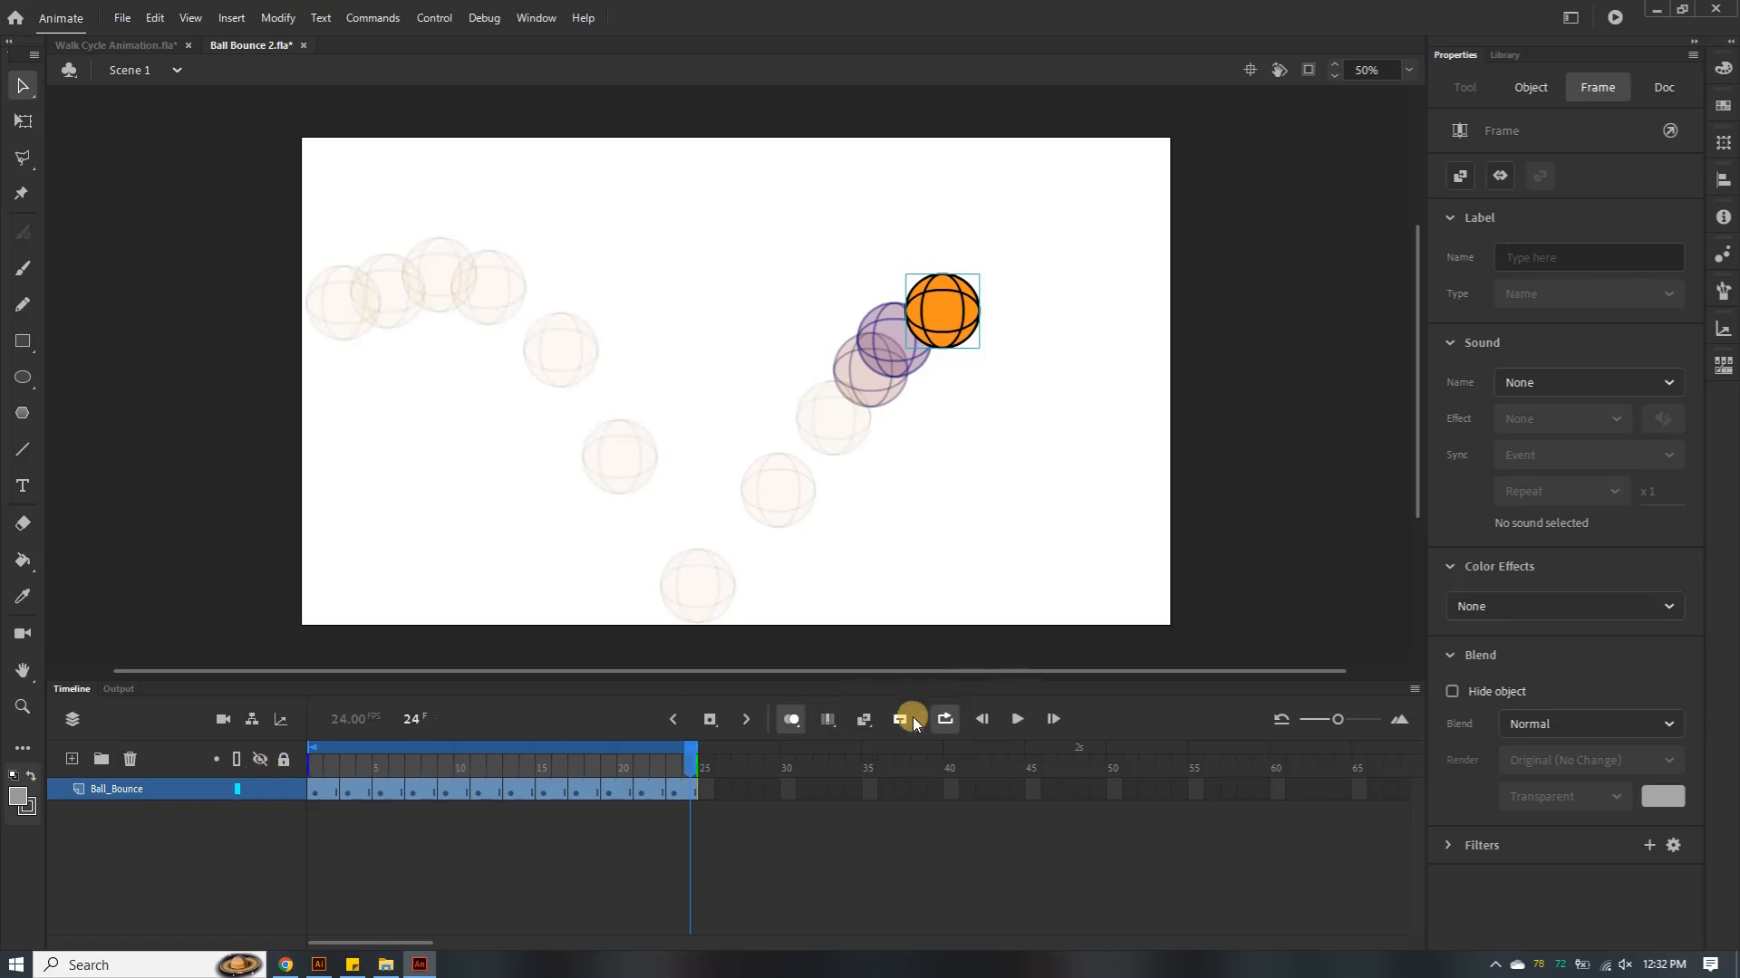
click(795, 719)
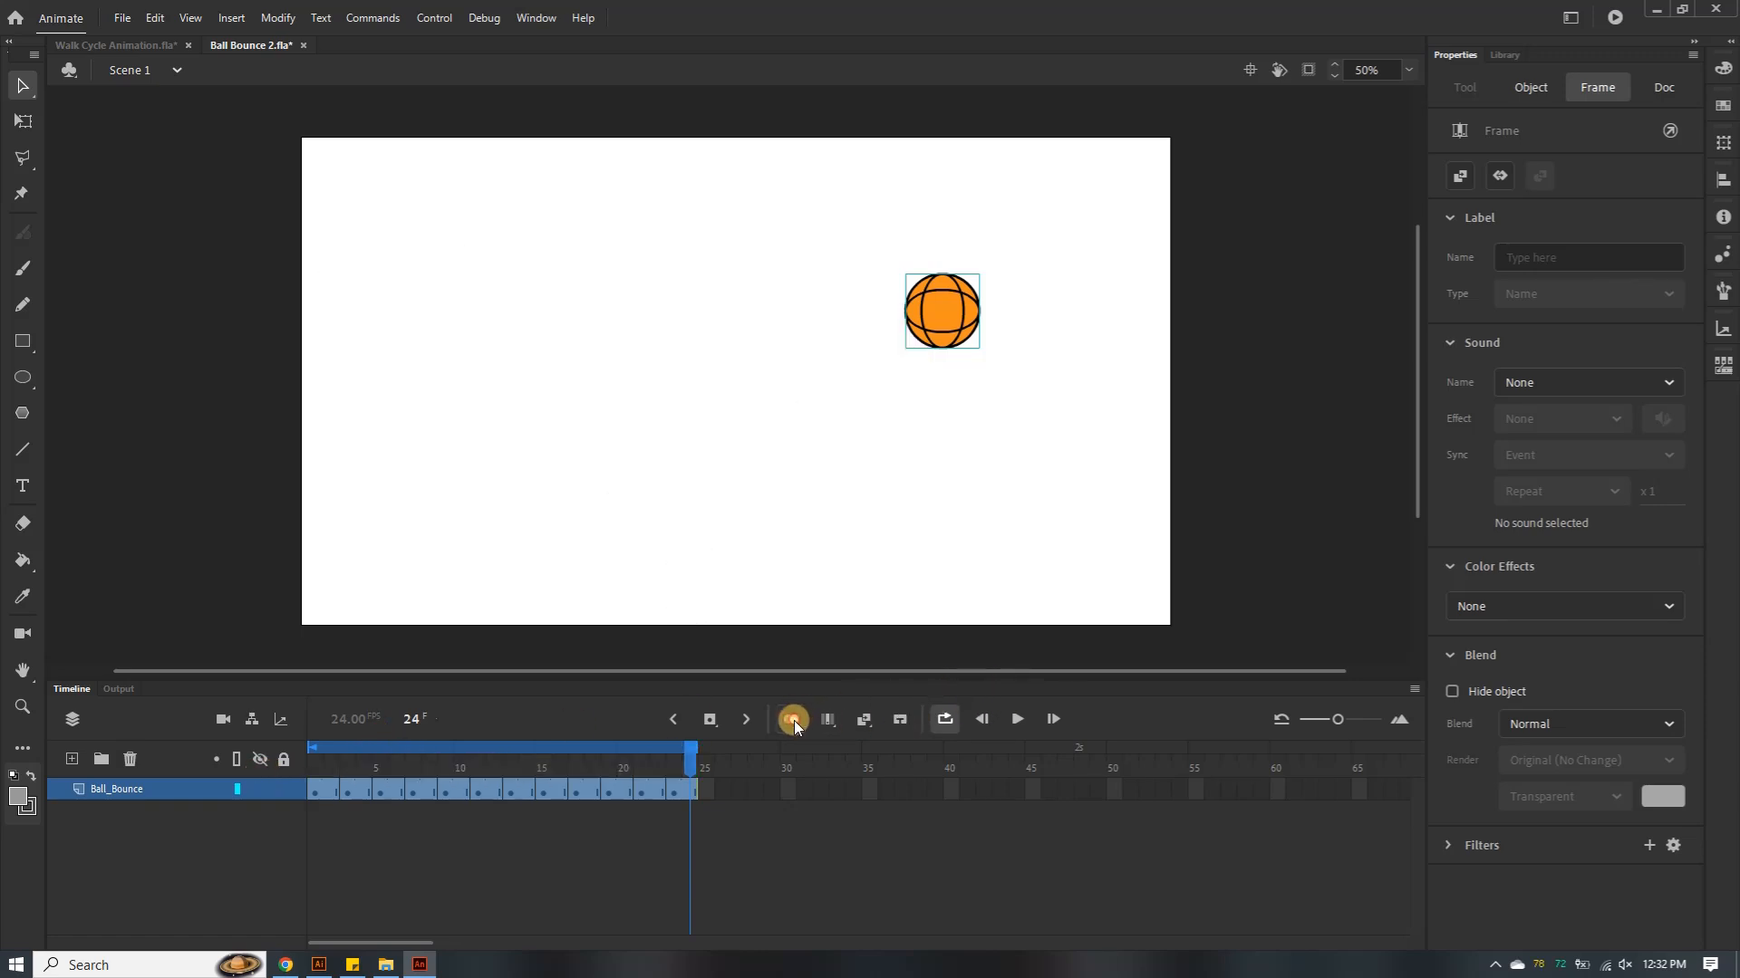
click(1016, 718)
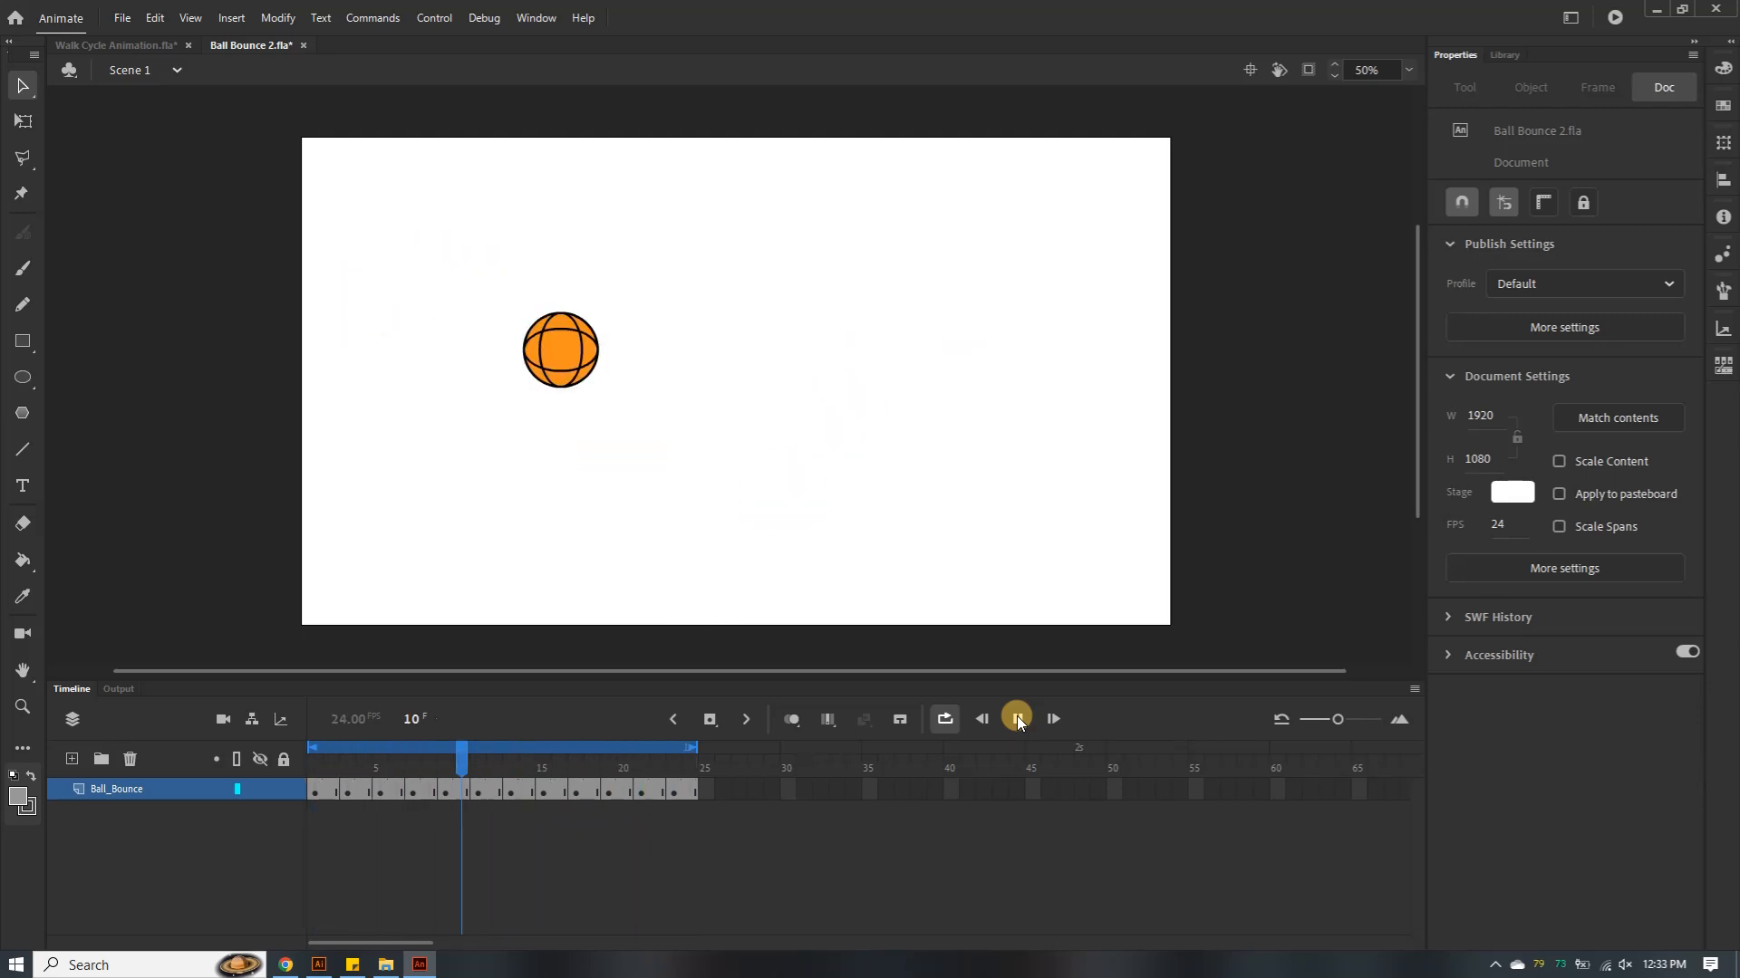
click(1017, 718)
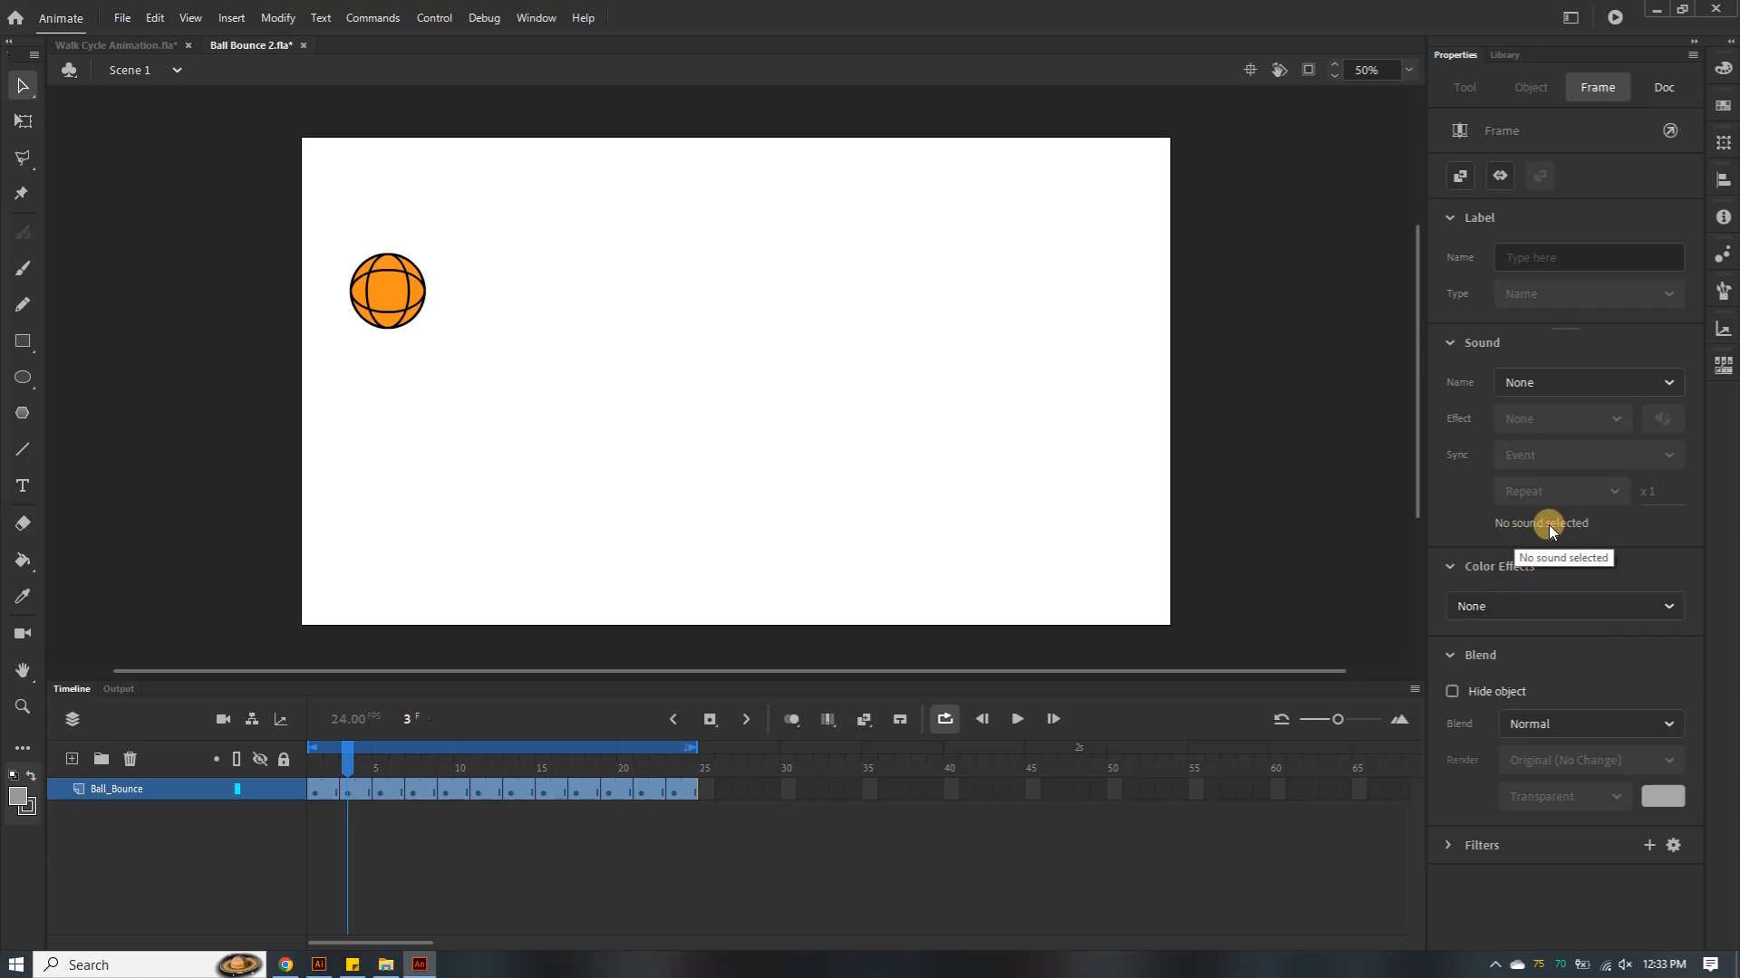
Check the frame's sound name list, switch to Chrome, and search Google for "ball bounce sound" in a new tab
click(1661, 386)
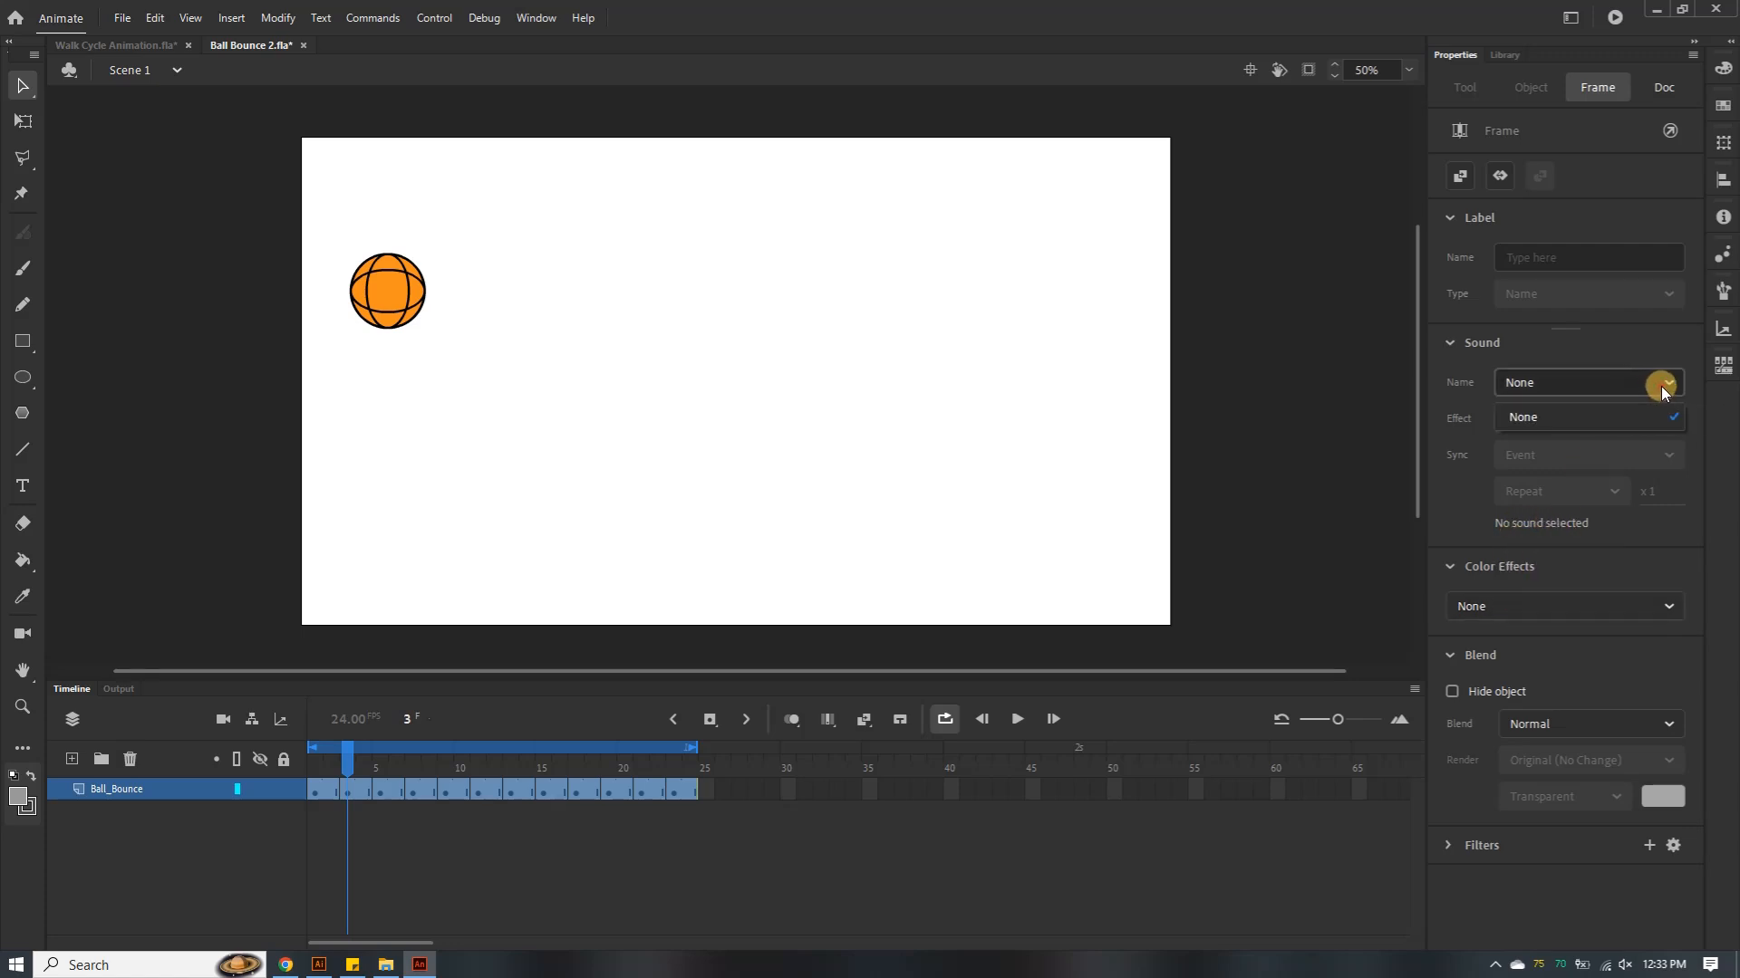
click(1661, 386)
click(288, 966)
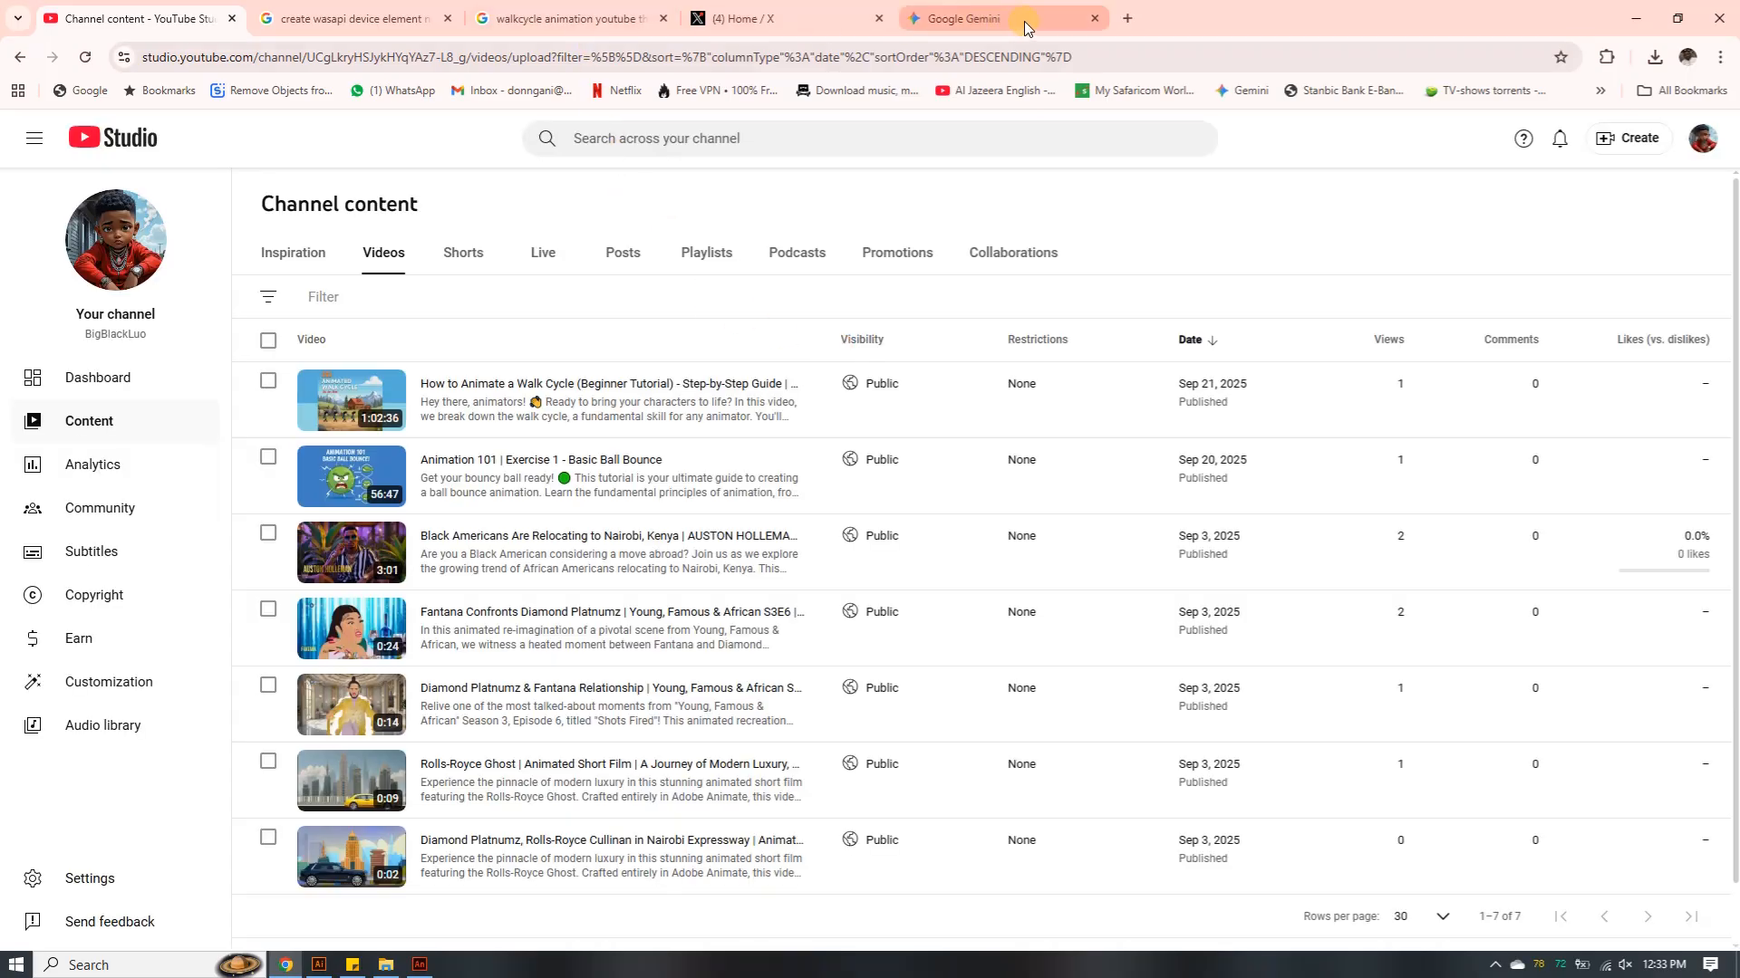
click(1024, 20)
click(1116, 24)
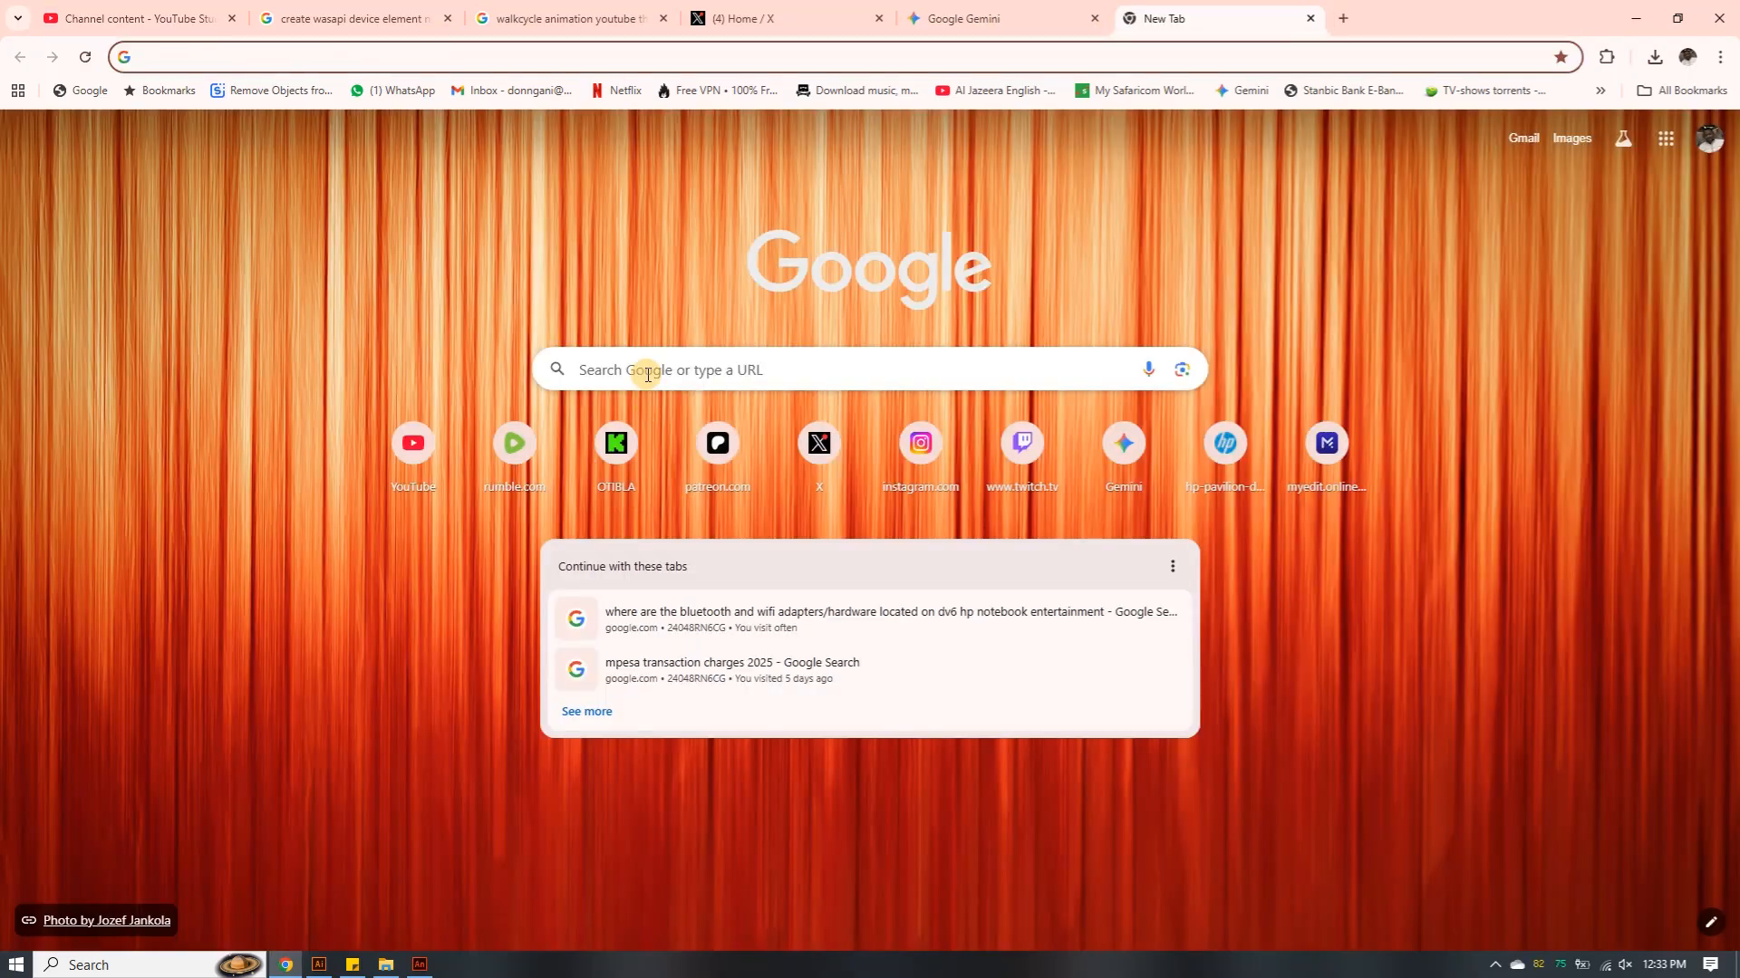
click(647, 374)
text(ball)
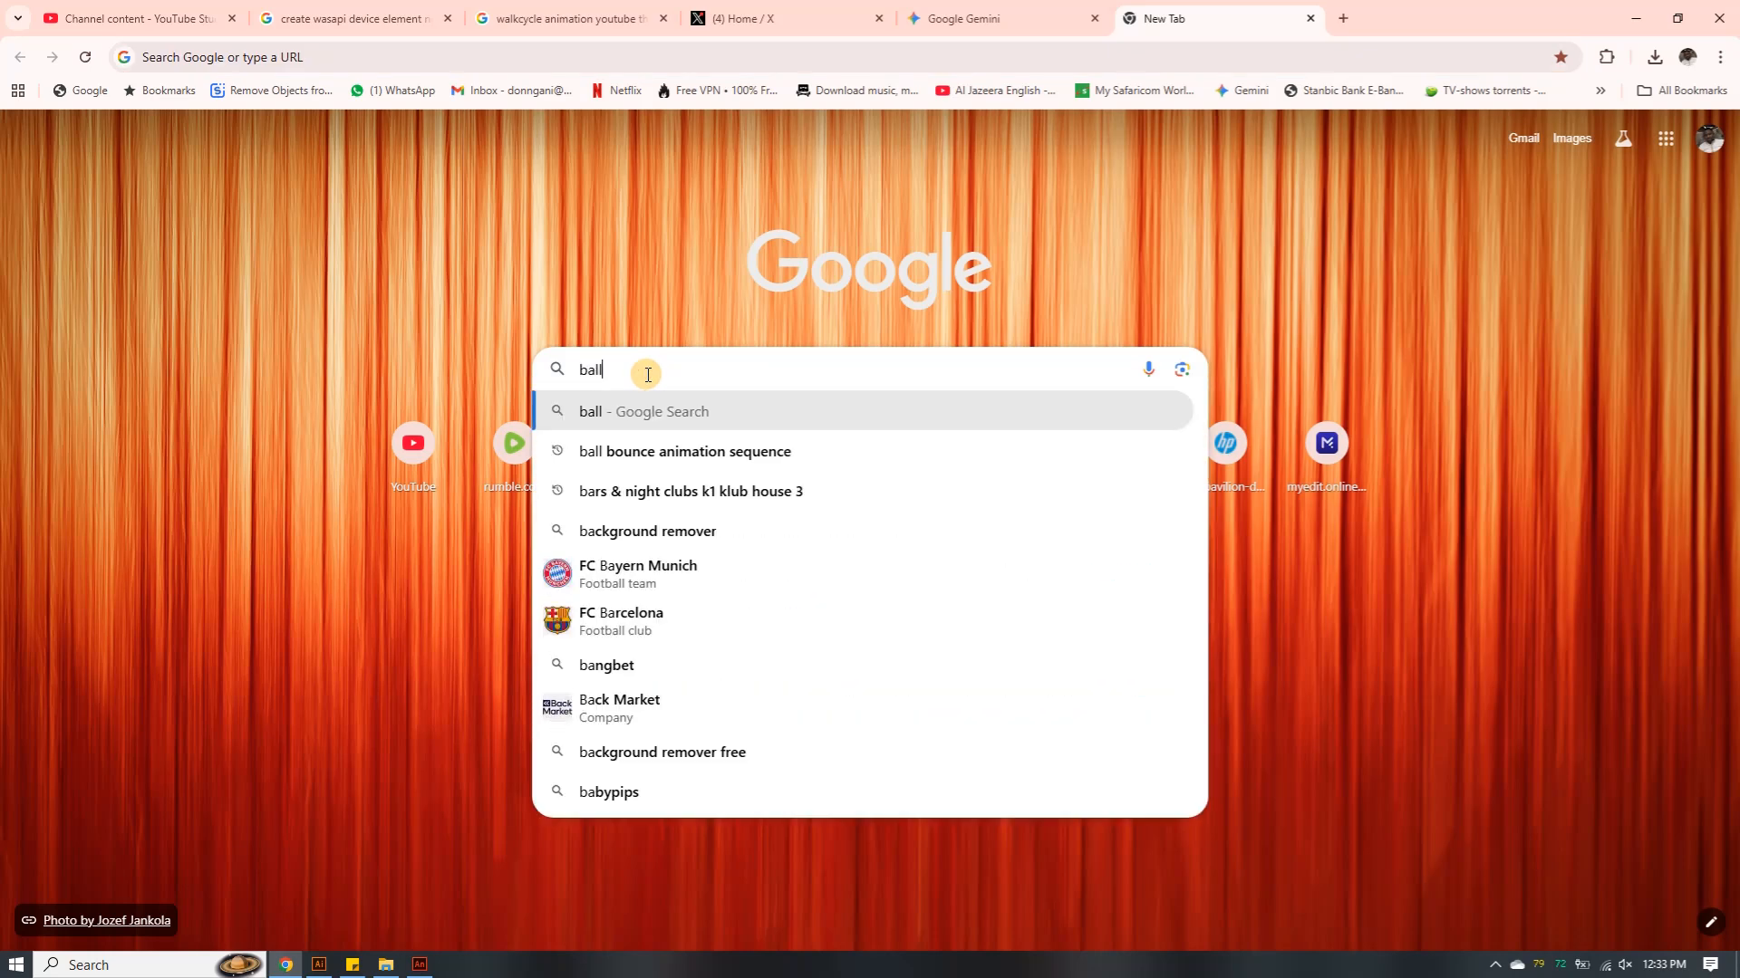
text( bounce s)
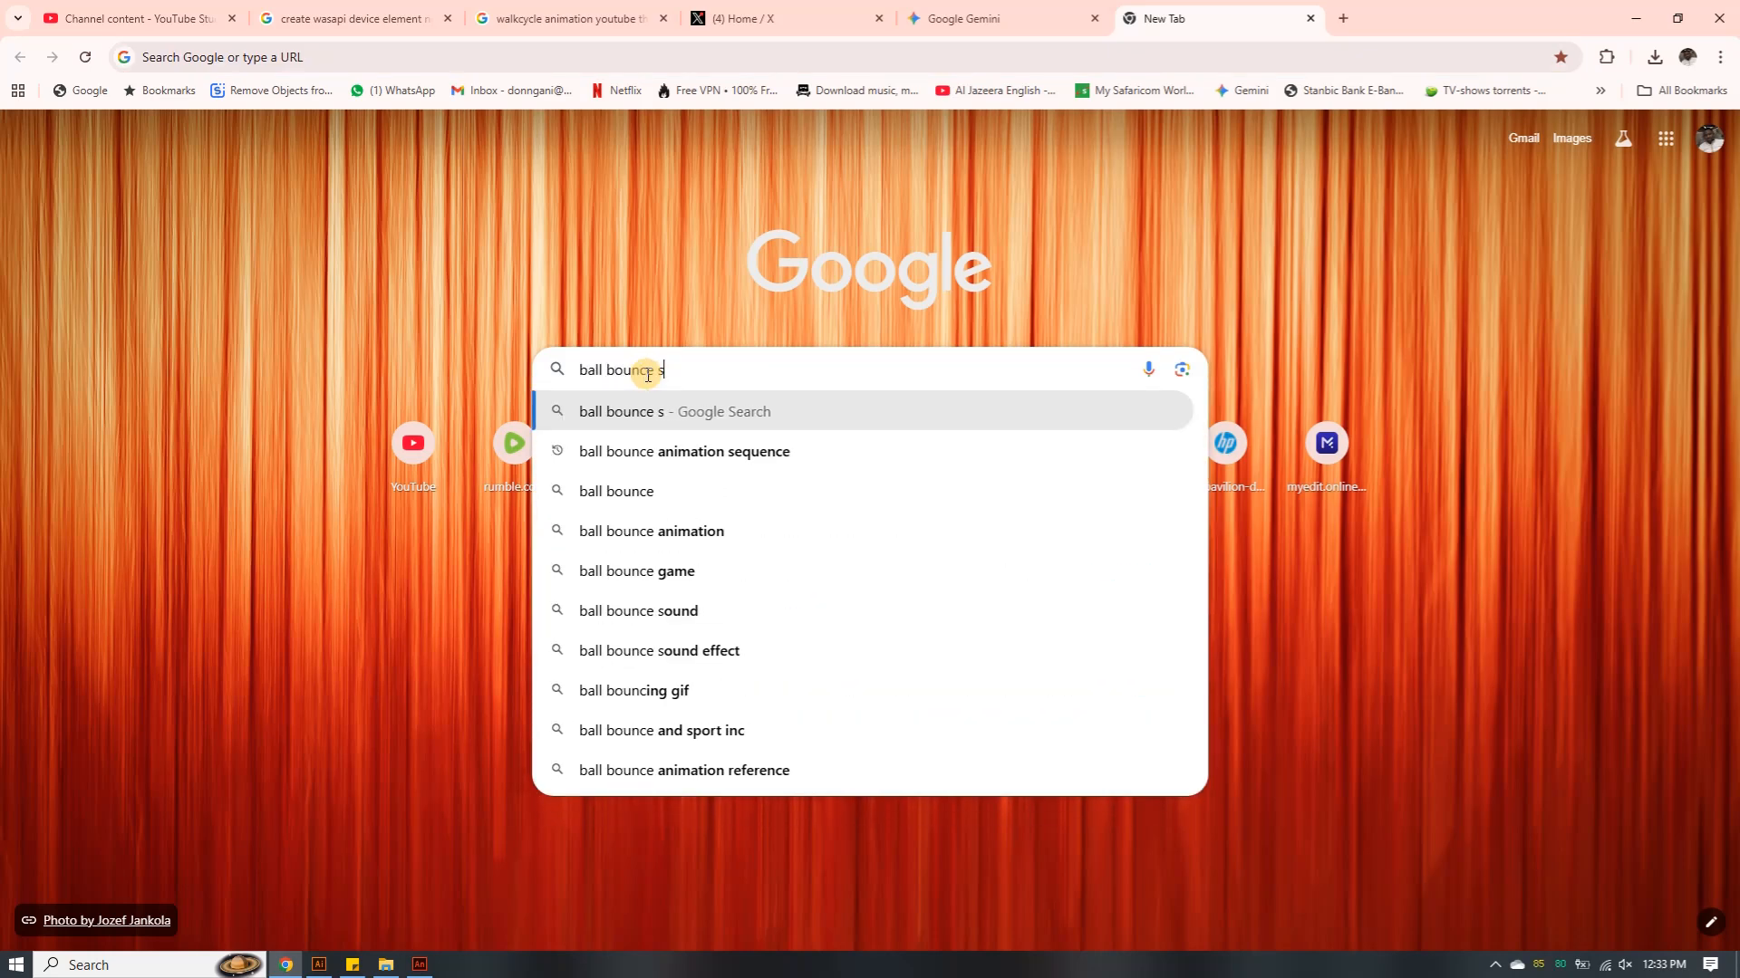
text(ound)
key(Return)
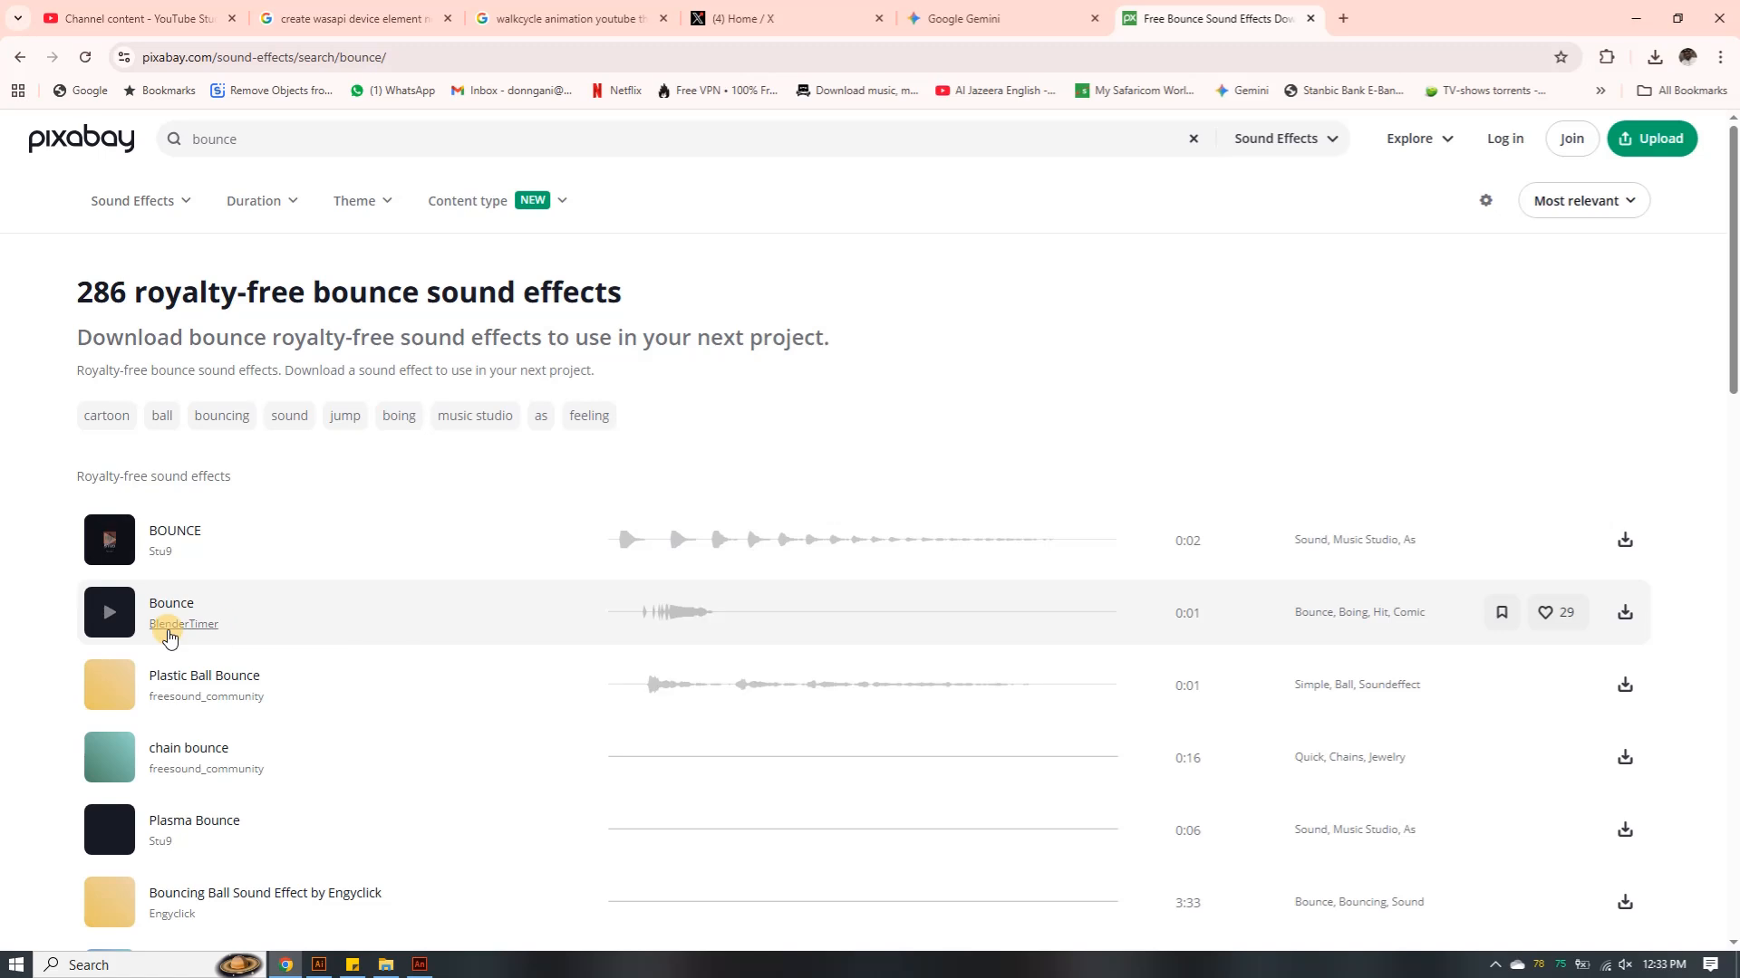
Preview the Bounce sound effect by BlenderTimer on Pixabay, raising the speaker volume to 67 to hear it
click(110, 615)
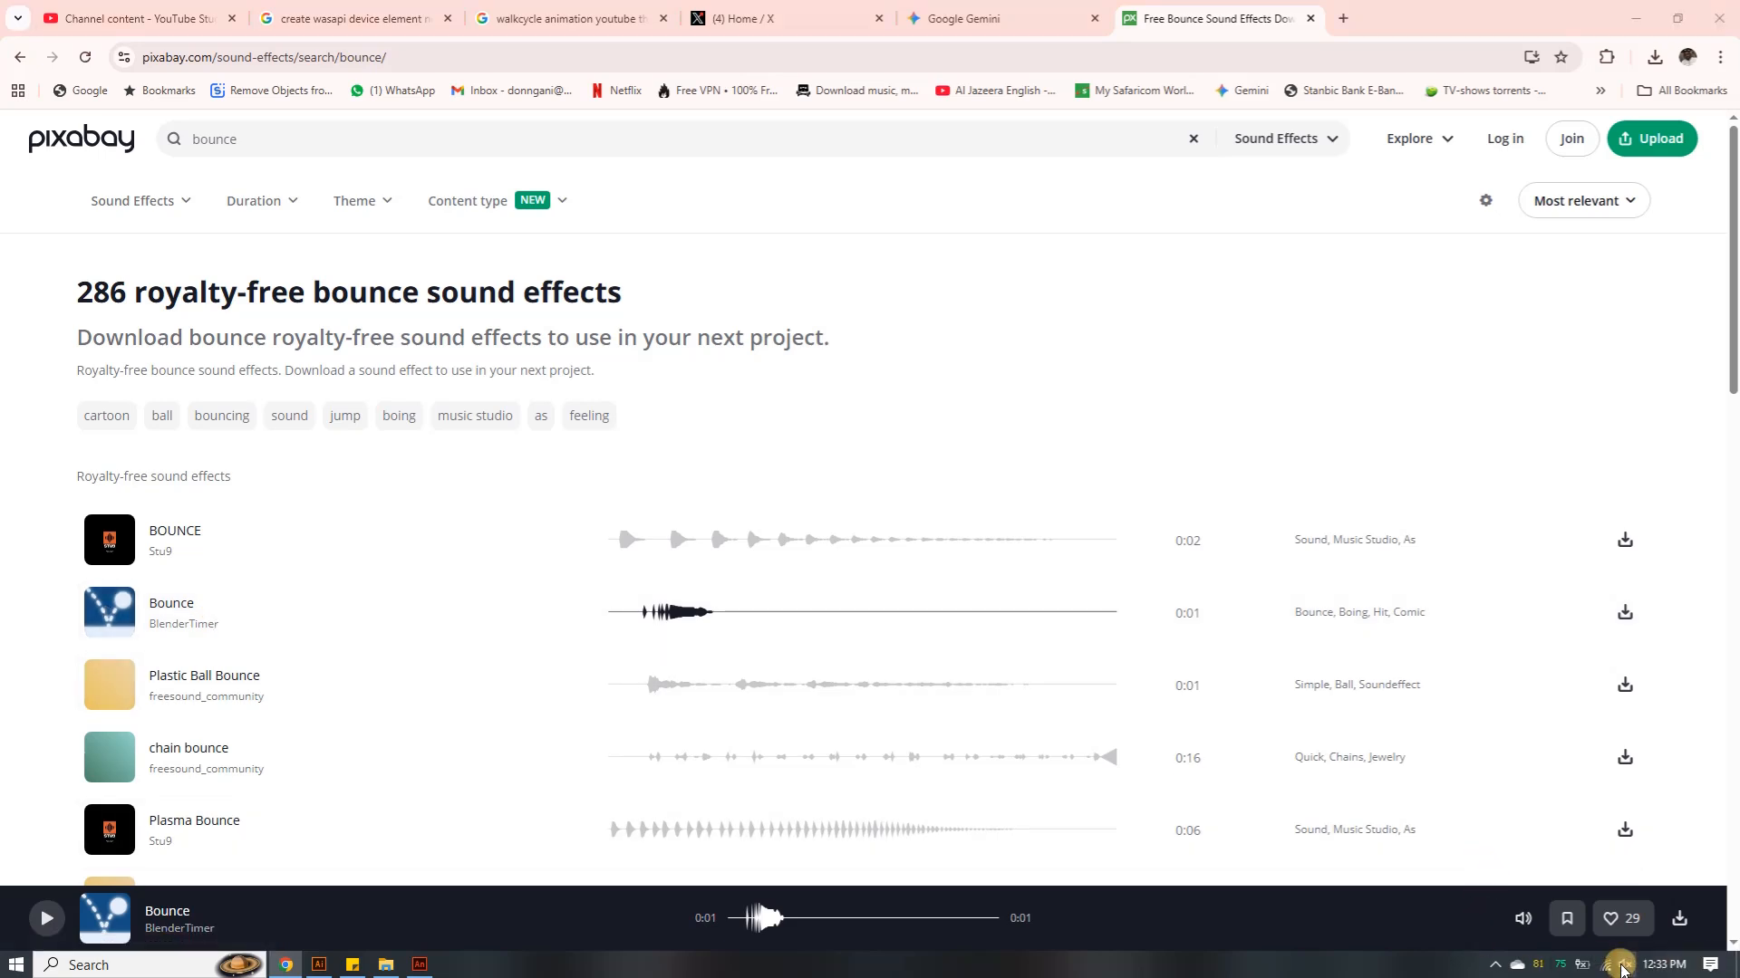
click(1625, 965)
drag(1477, 926, 1612, 926)
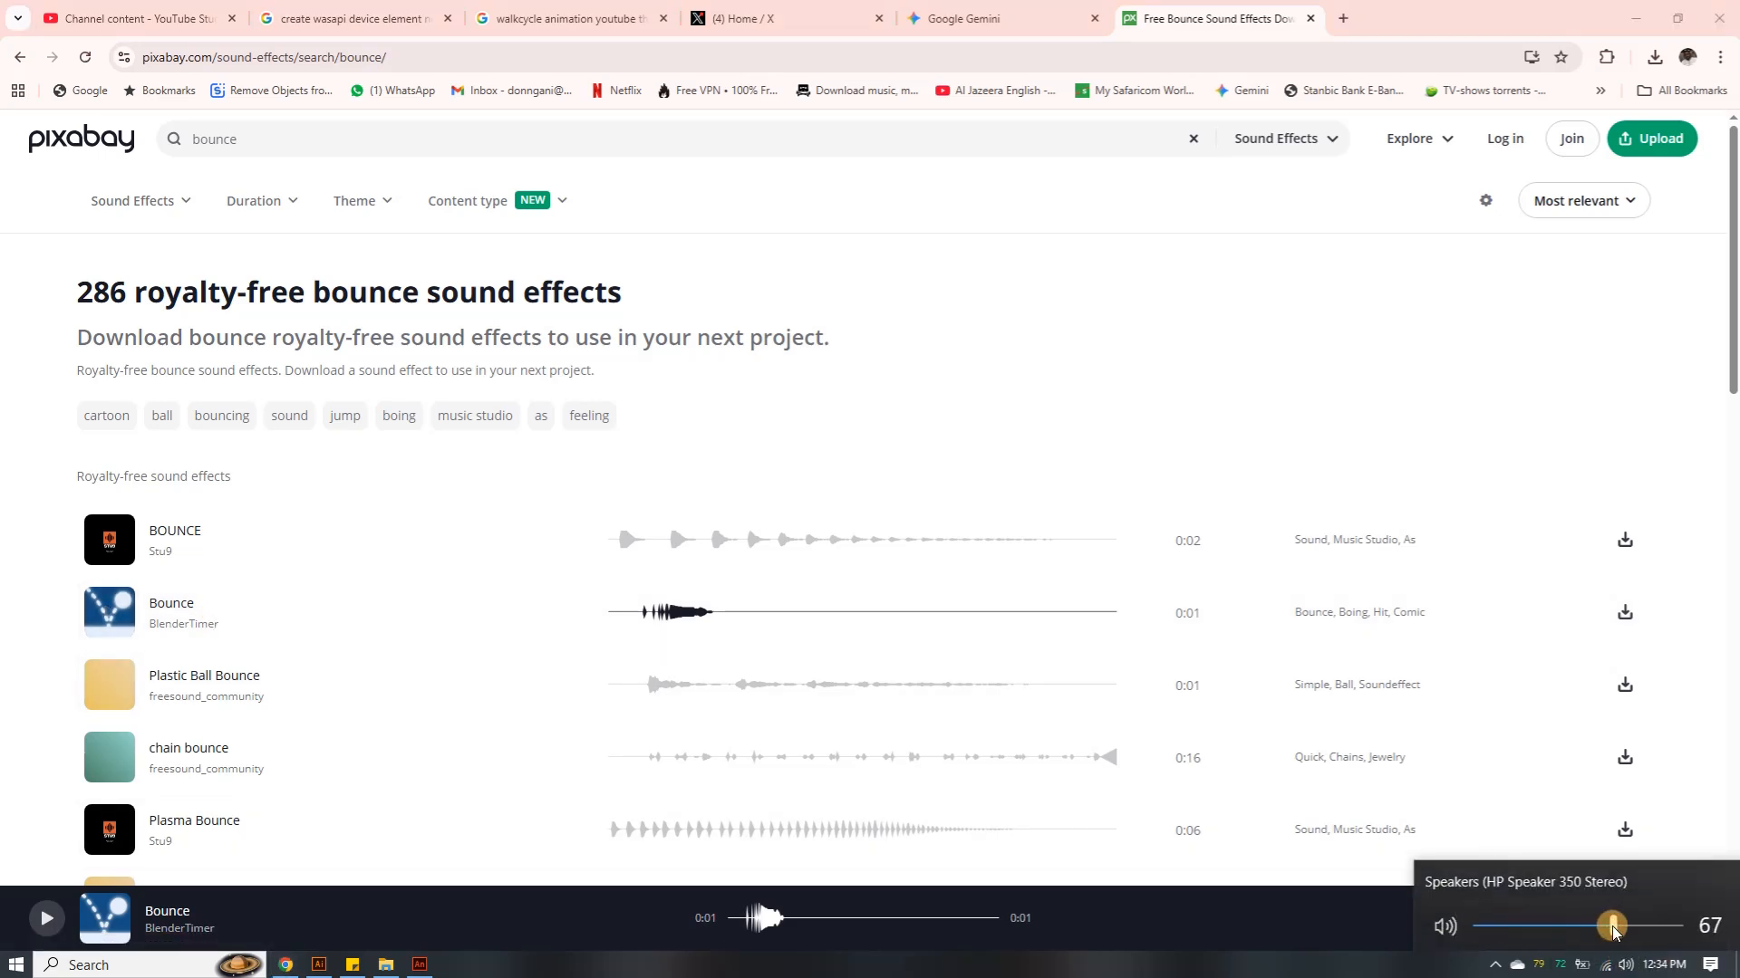
click(111, 615)
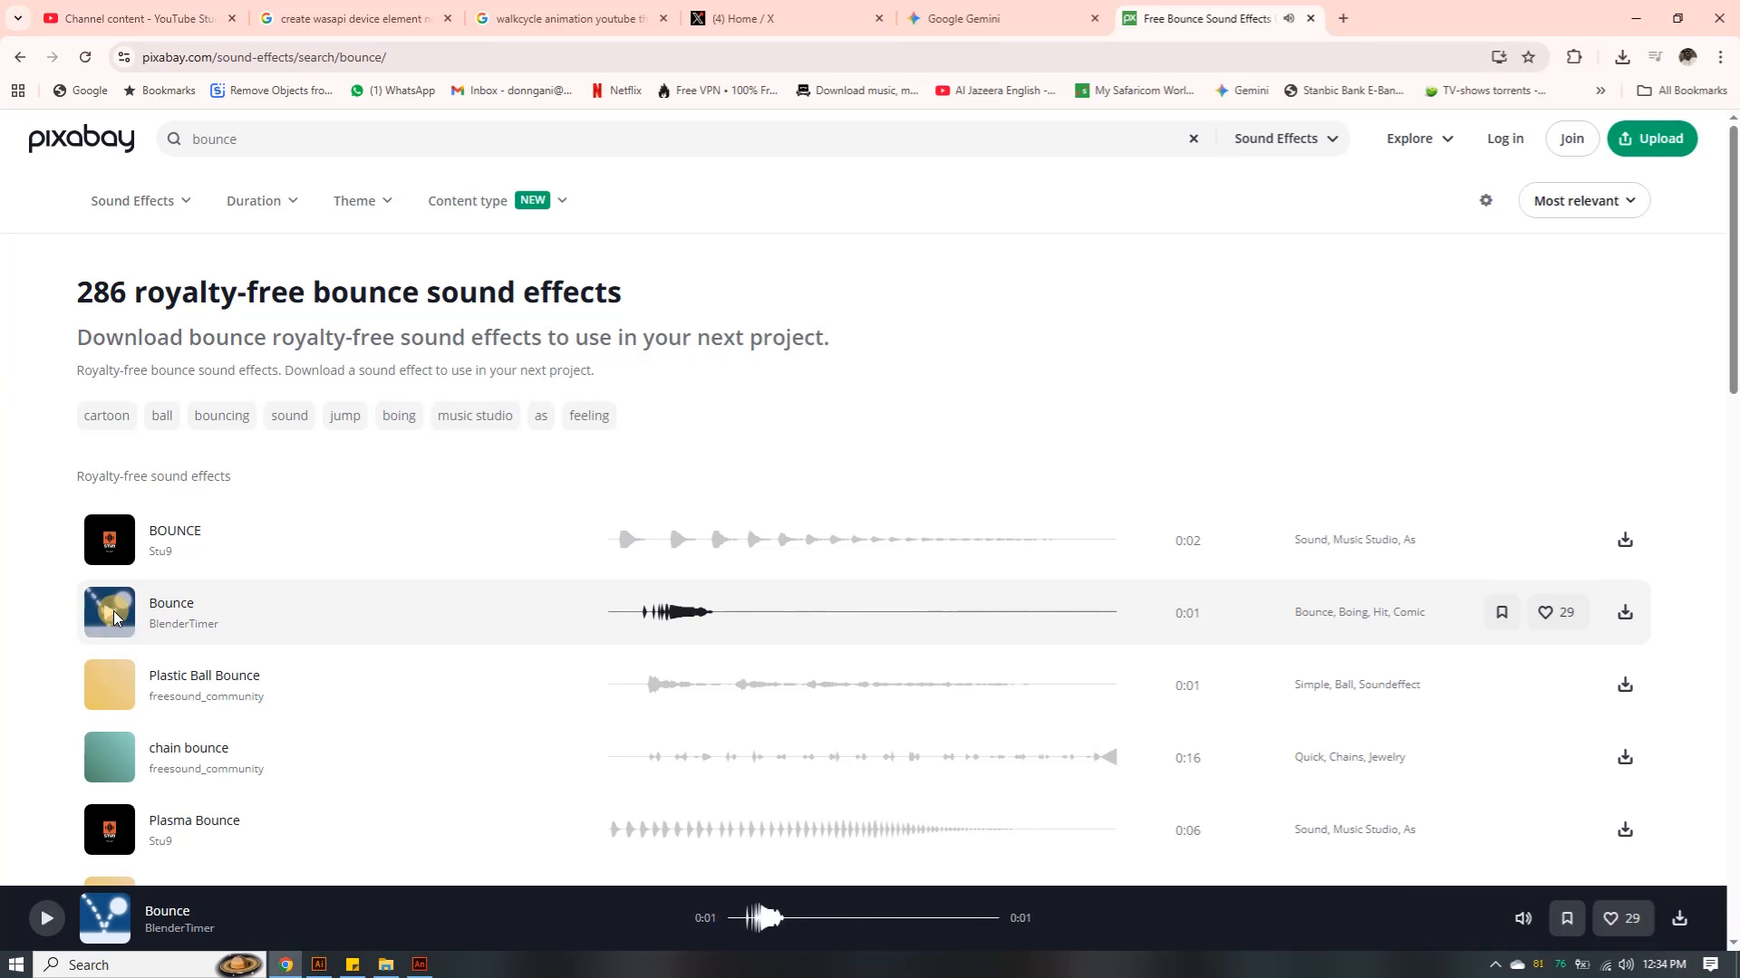
Preview the BOUNCE, Plastic Ball Bounce, Plasma Bounce, Rubber ball bouncing and Cartoon_boing sound effects
click(112, 542)
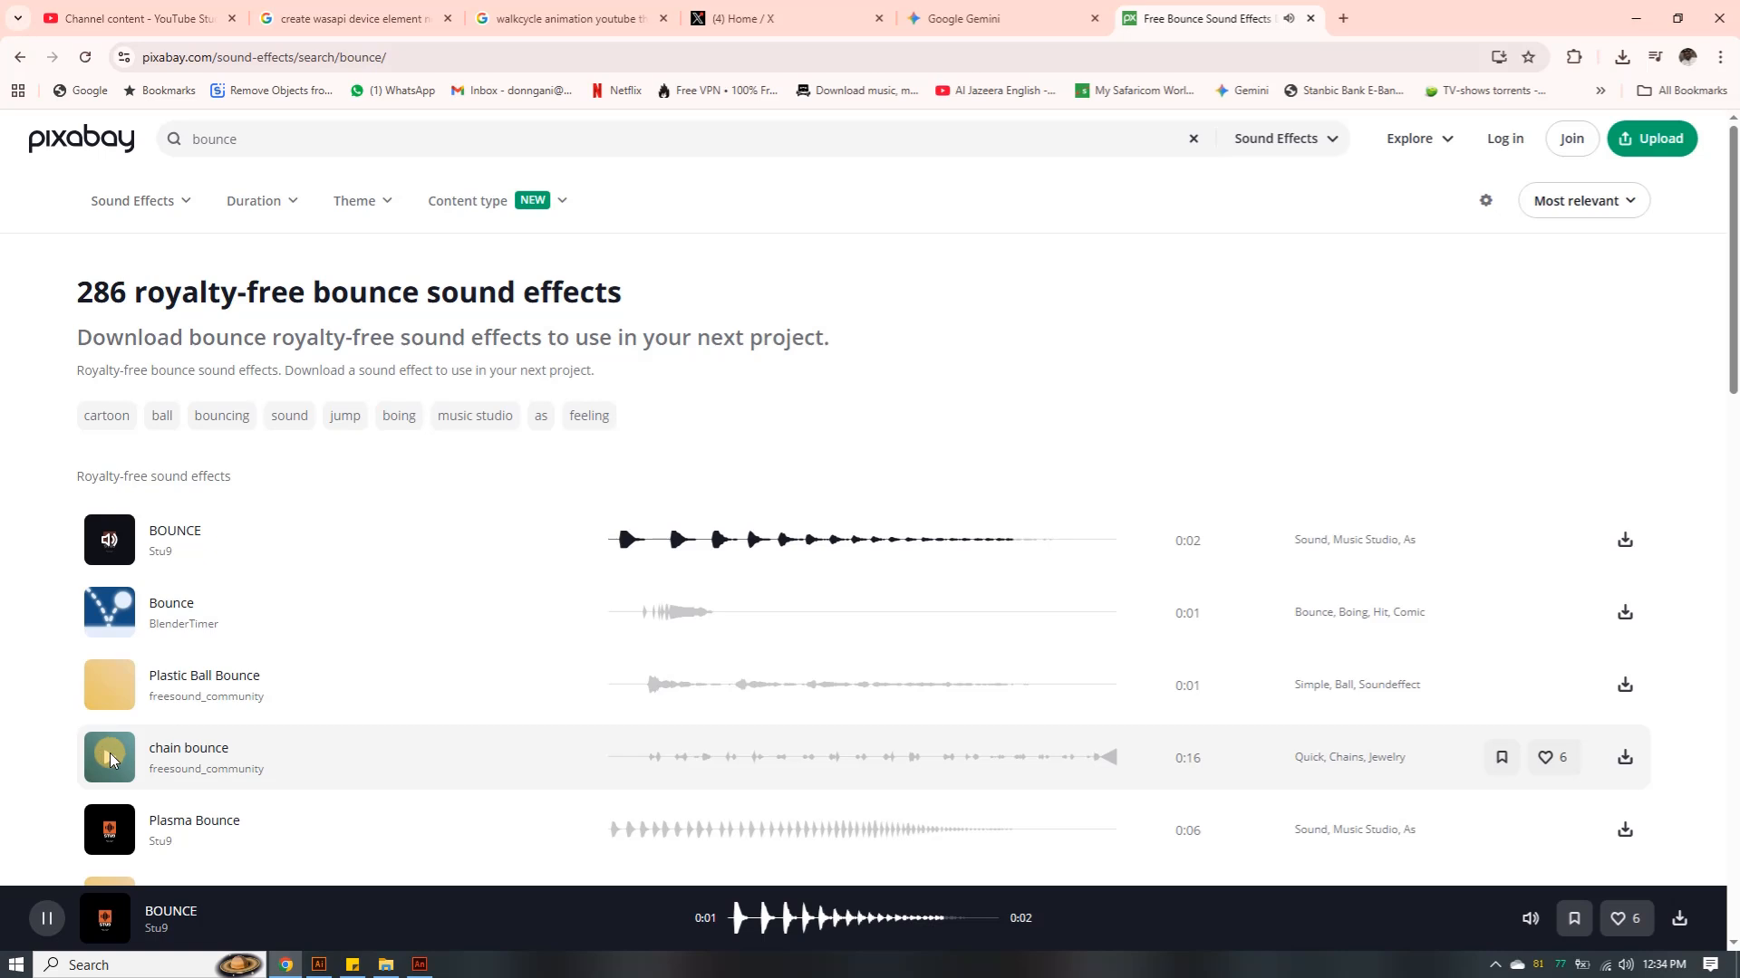
click(107, 685)
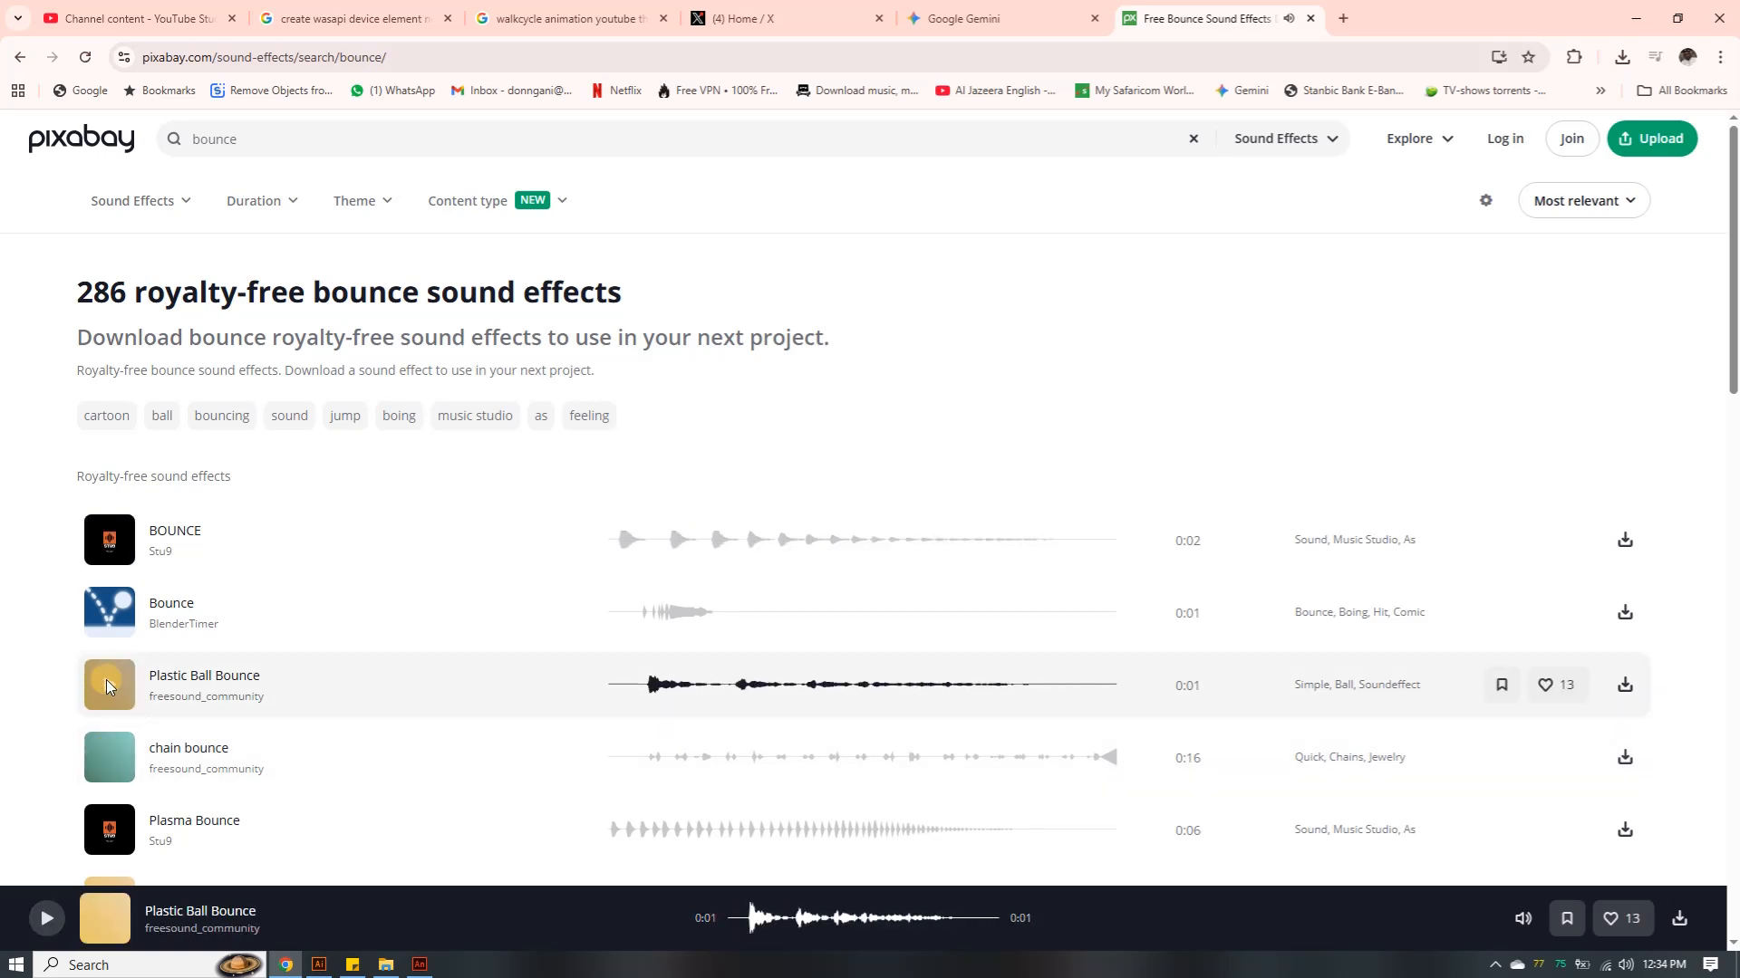
click(110, 829)
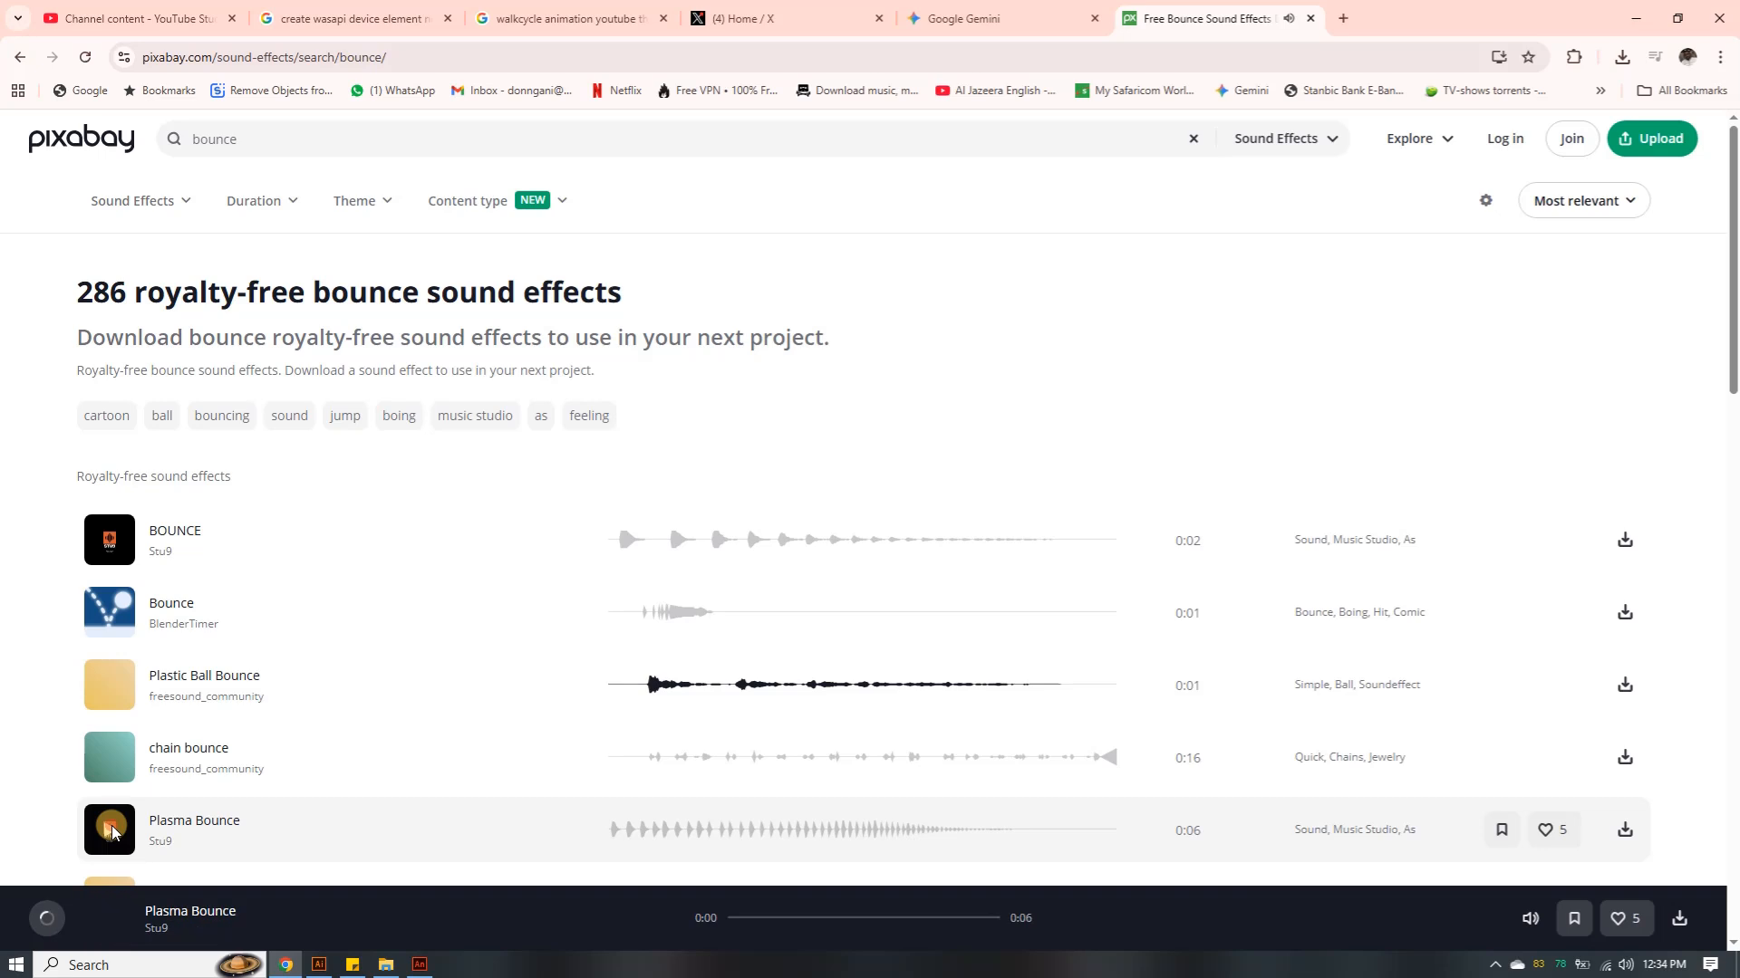
scroll(420, 632, down, 5)
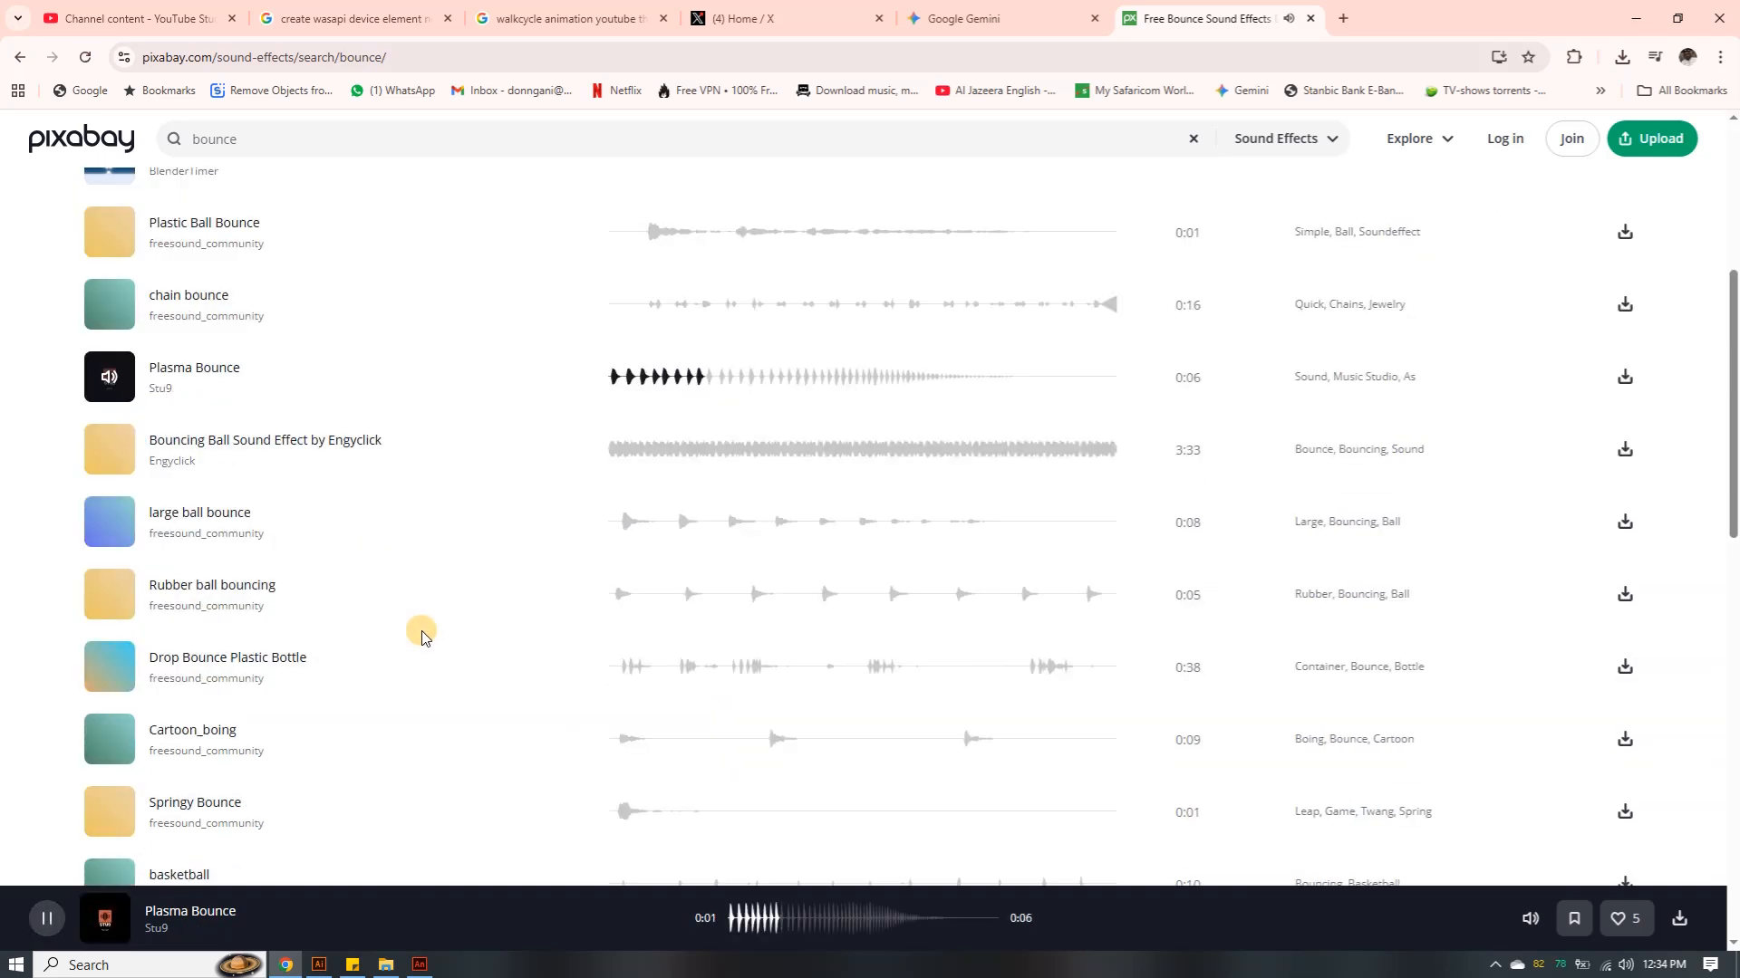
click(110, 596)
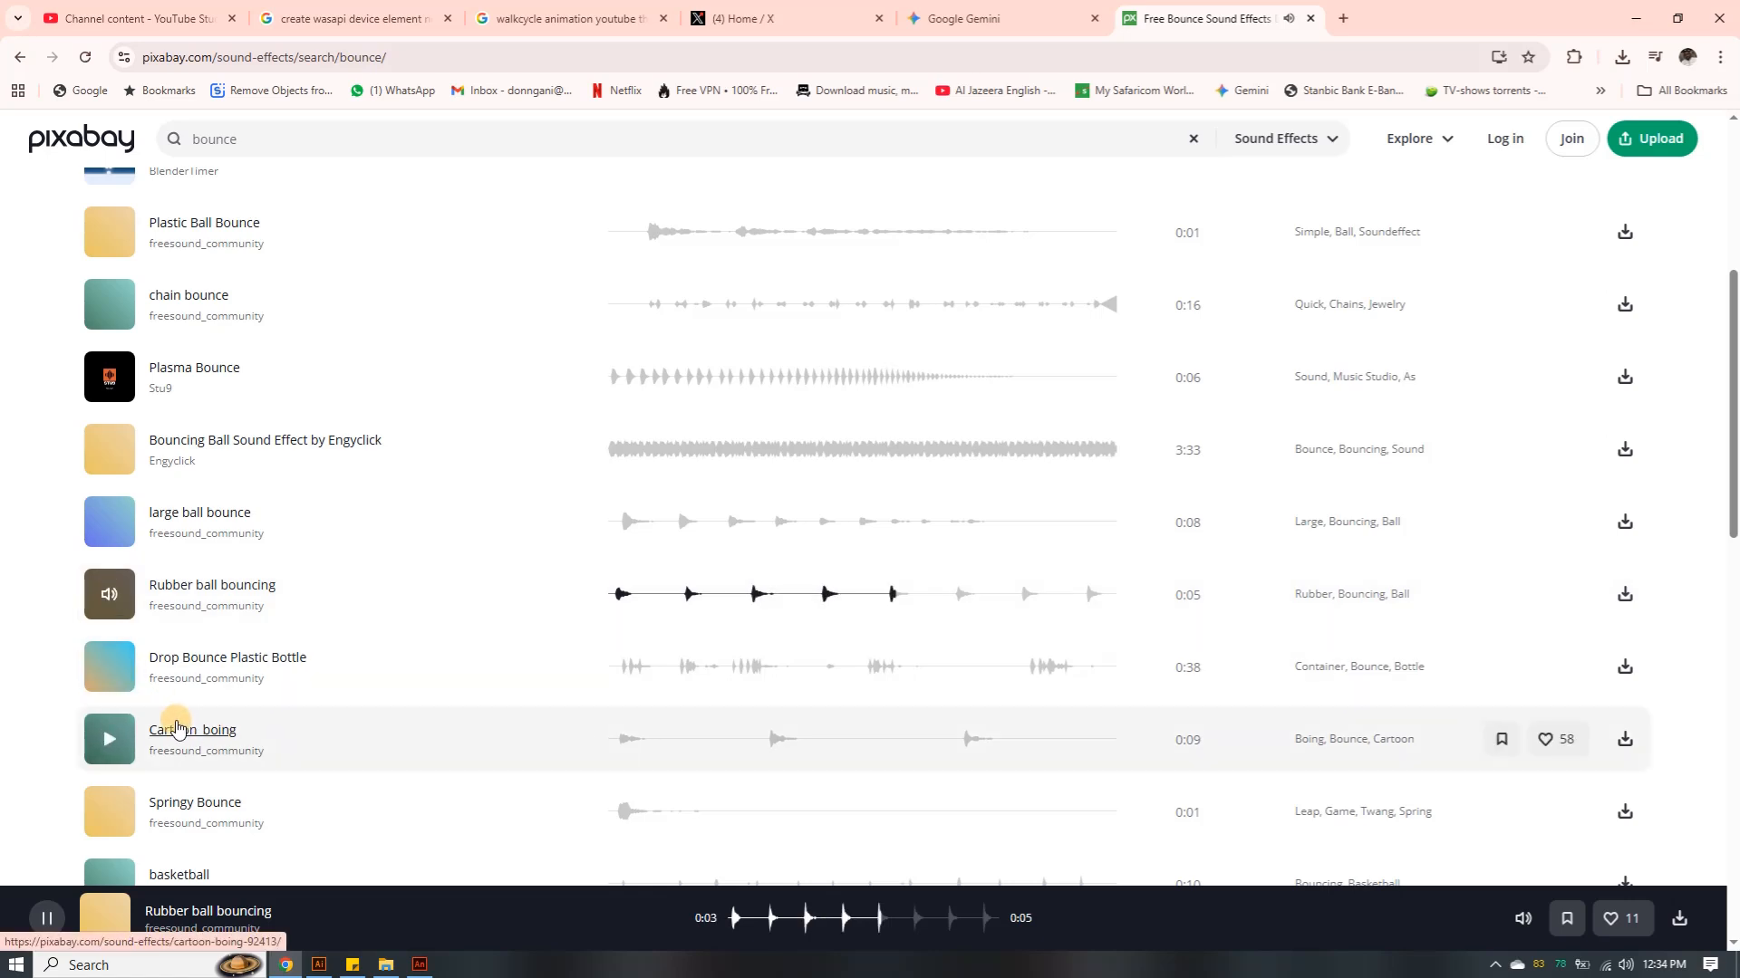
click(112, 741)
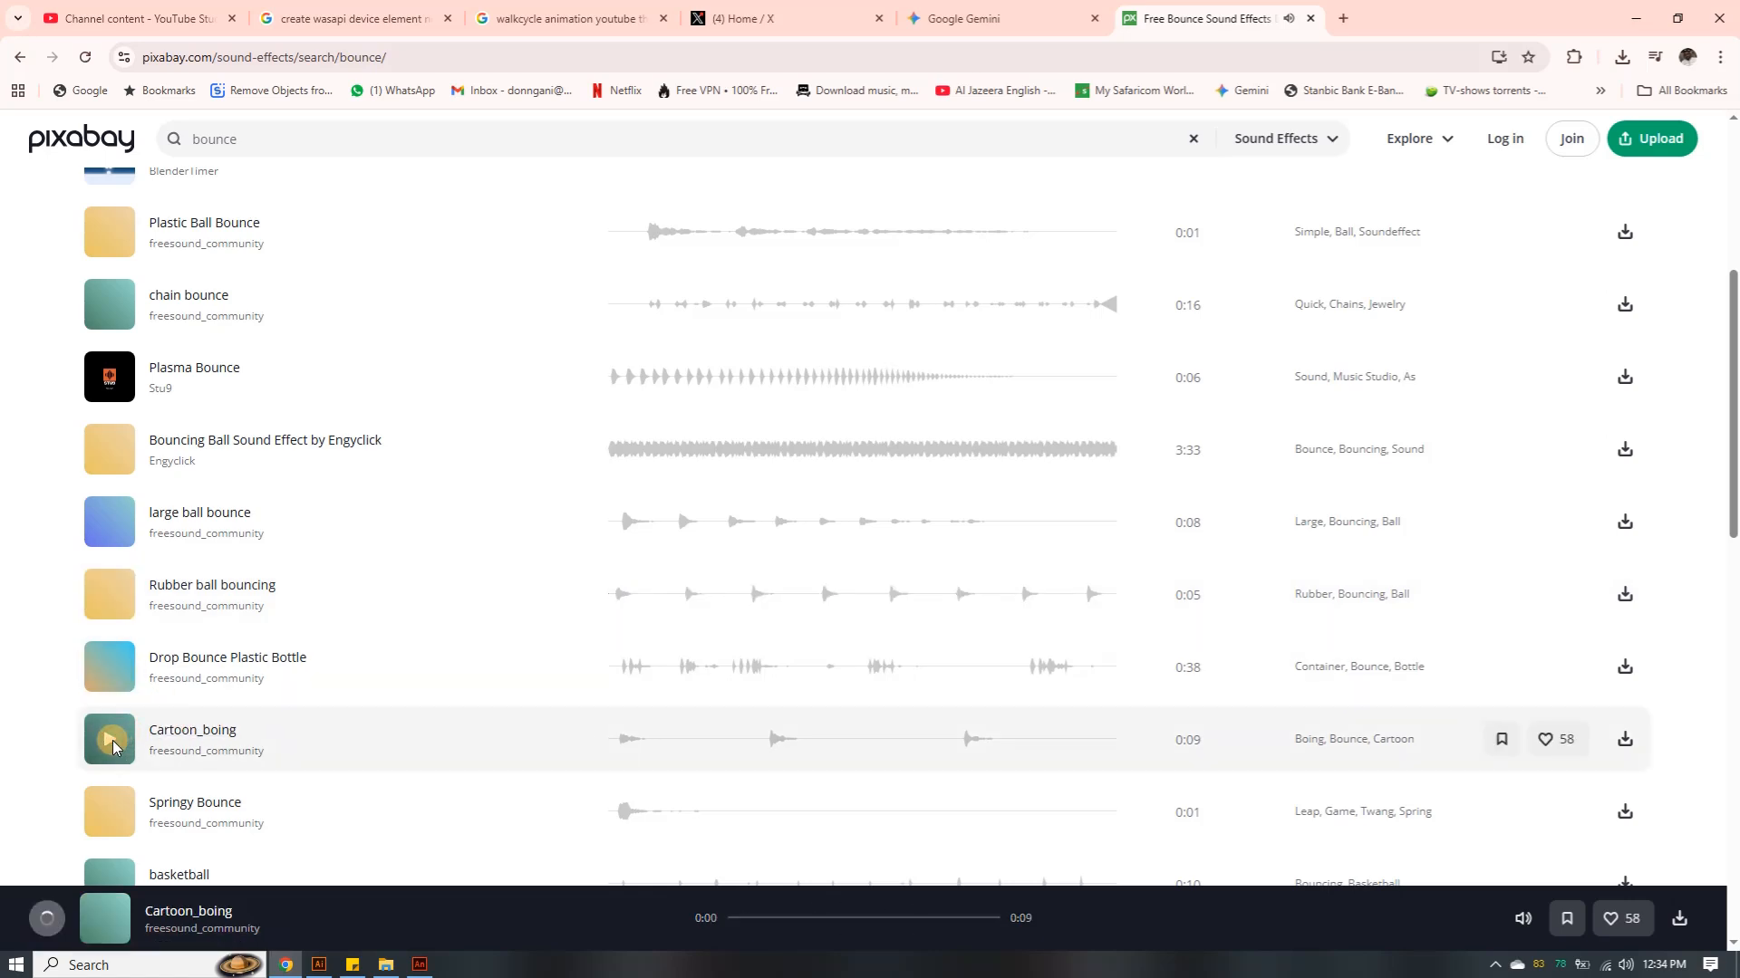
Preview the RubberBallBouncing and Ball Bounce sound effects further down the results
scroll(112, 743, down, 5)
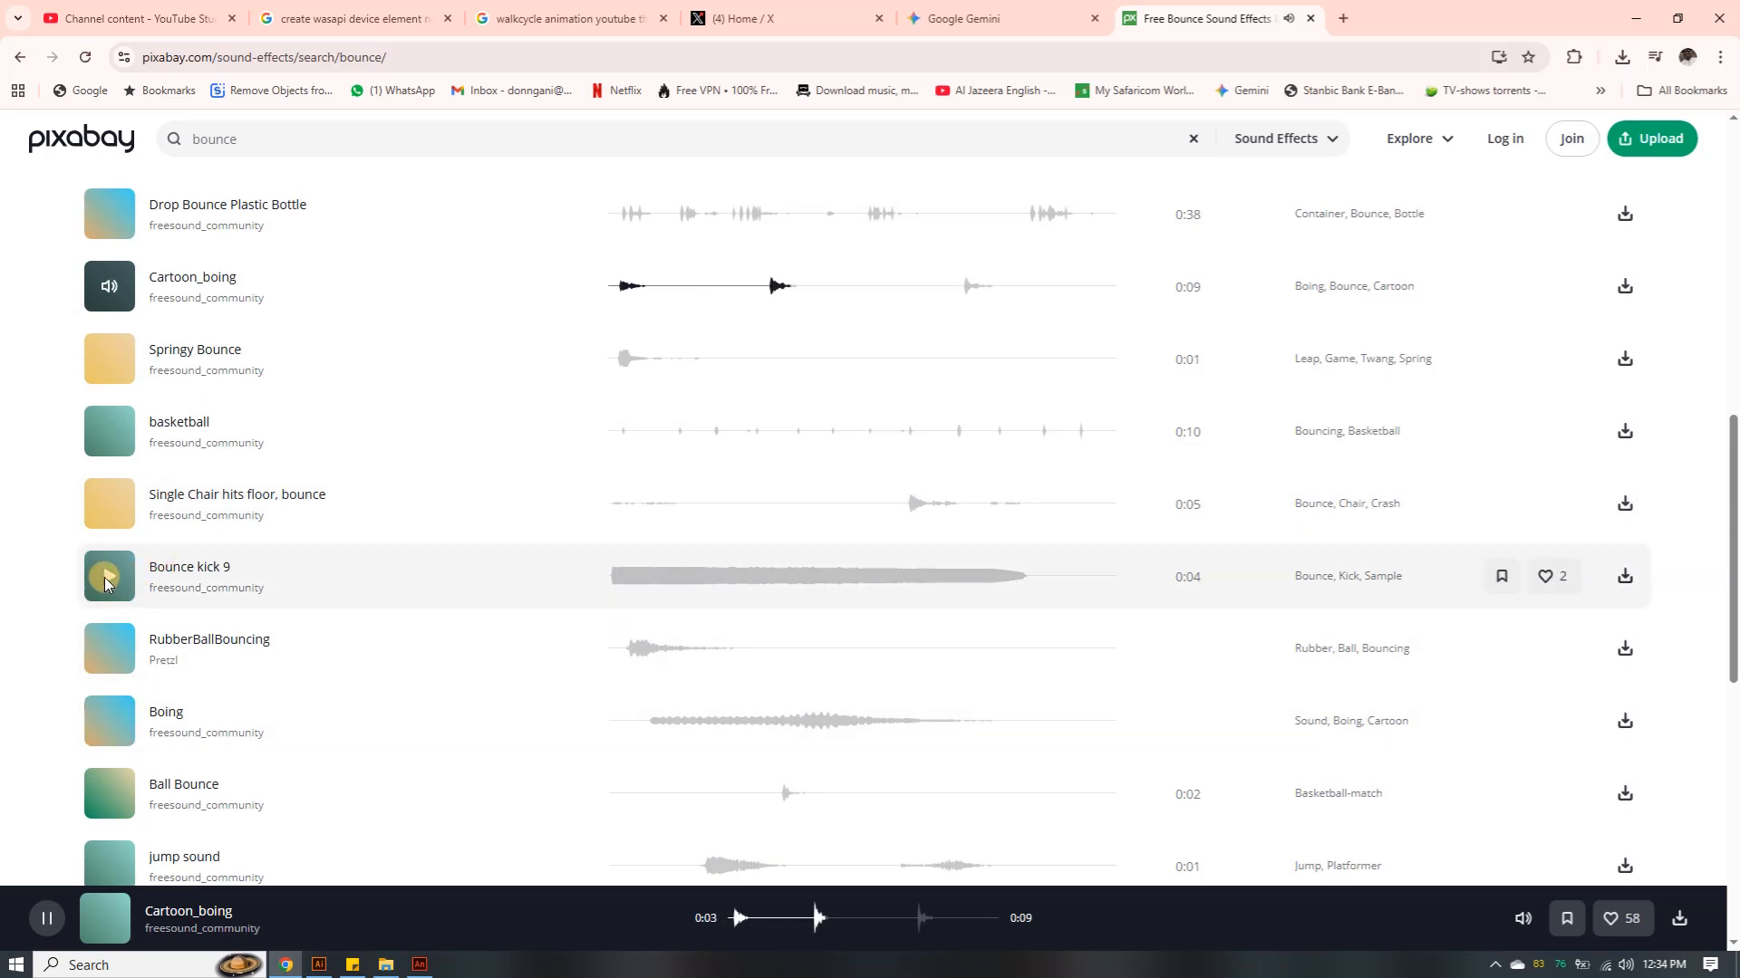
click(114, 648)
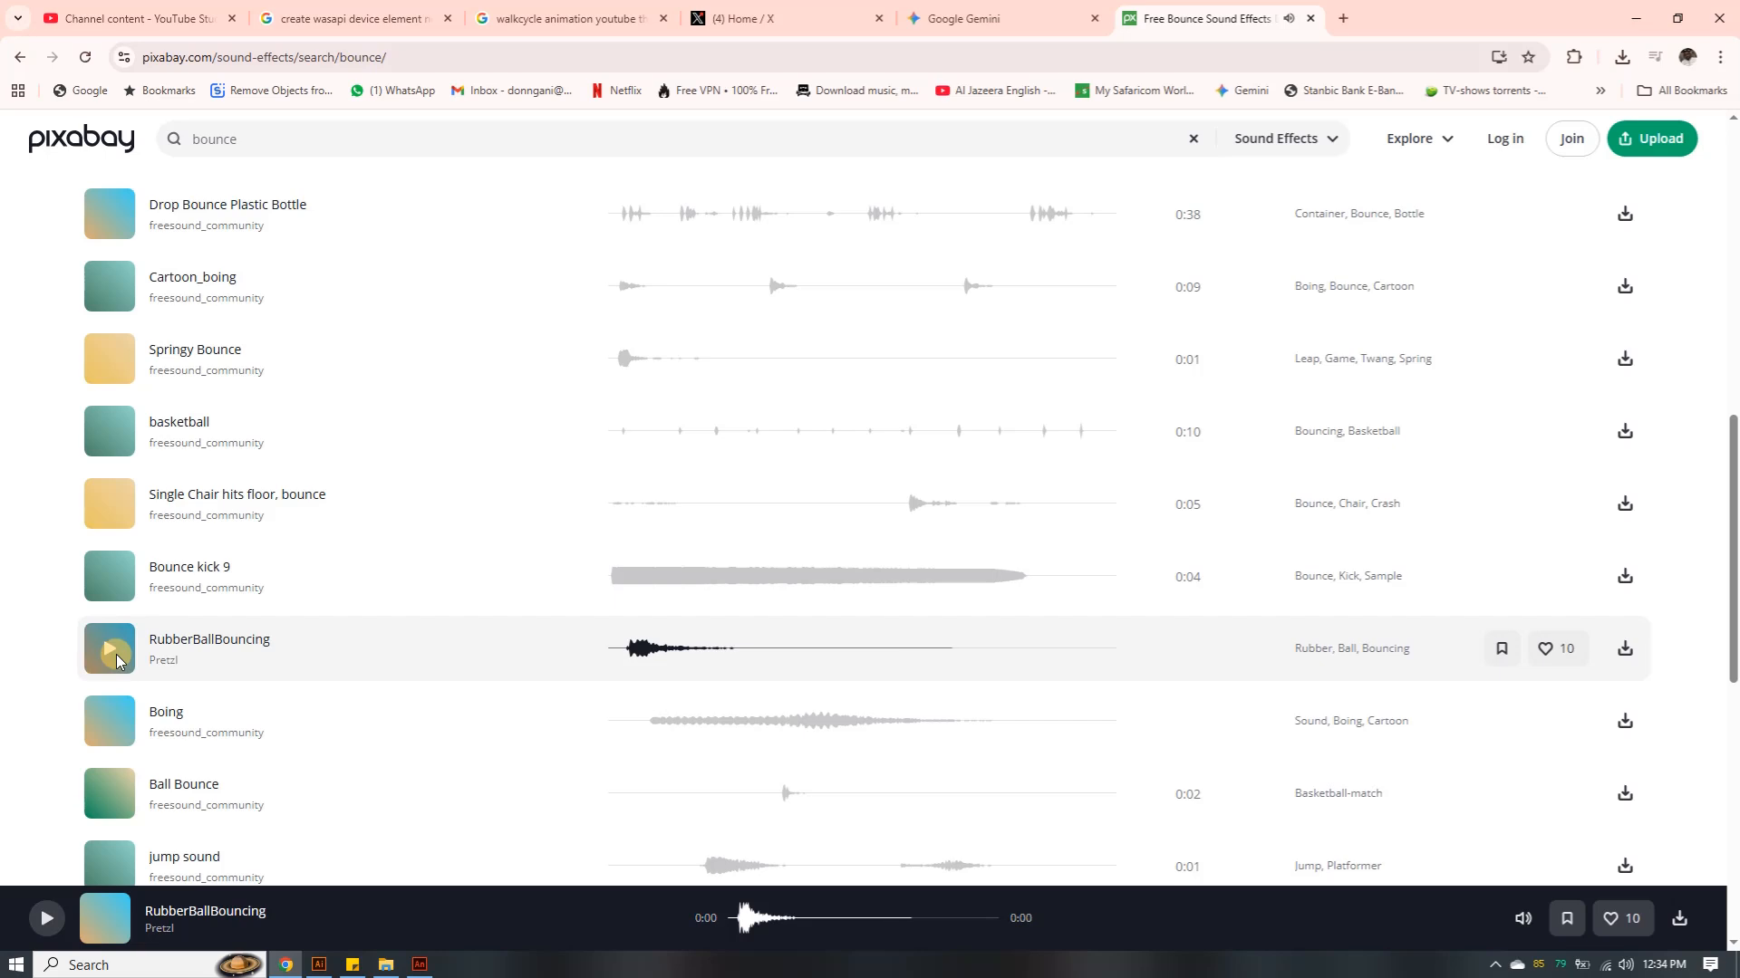
scroll(107, 723, down, 5)
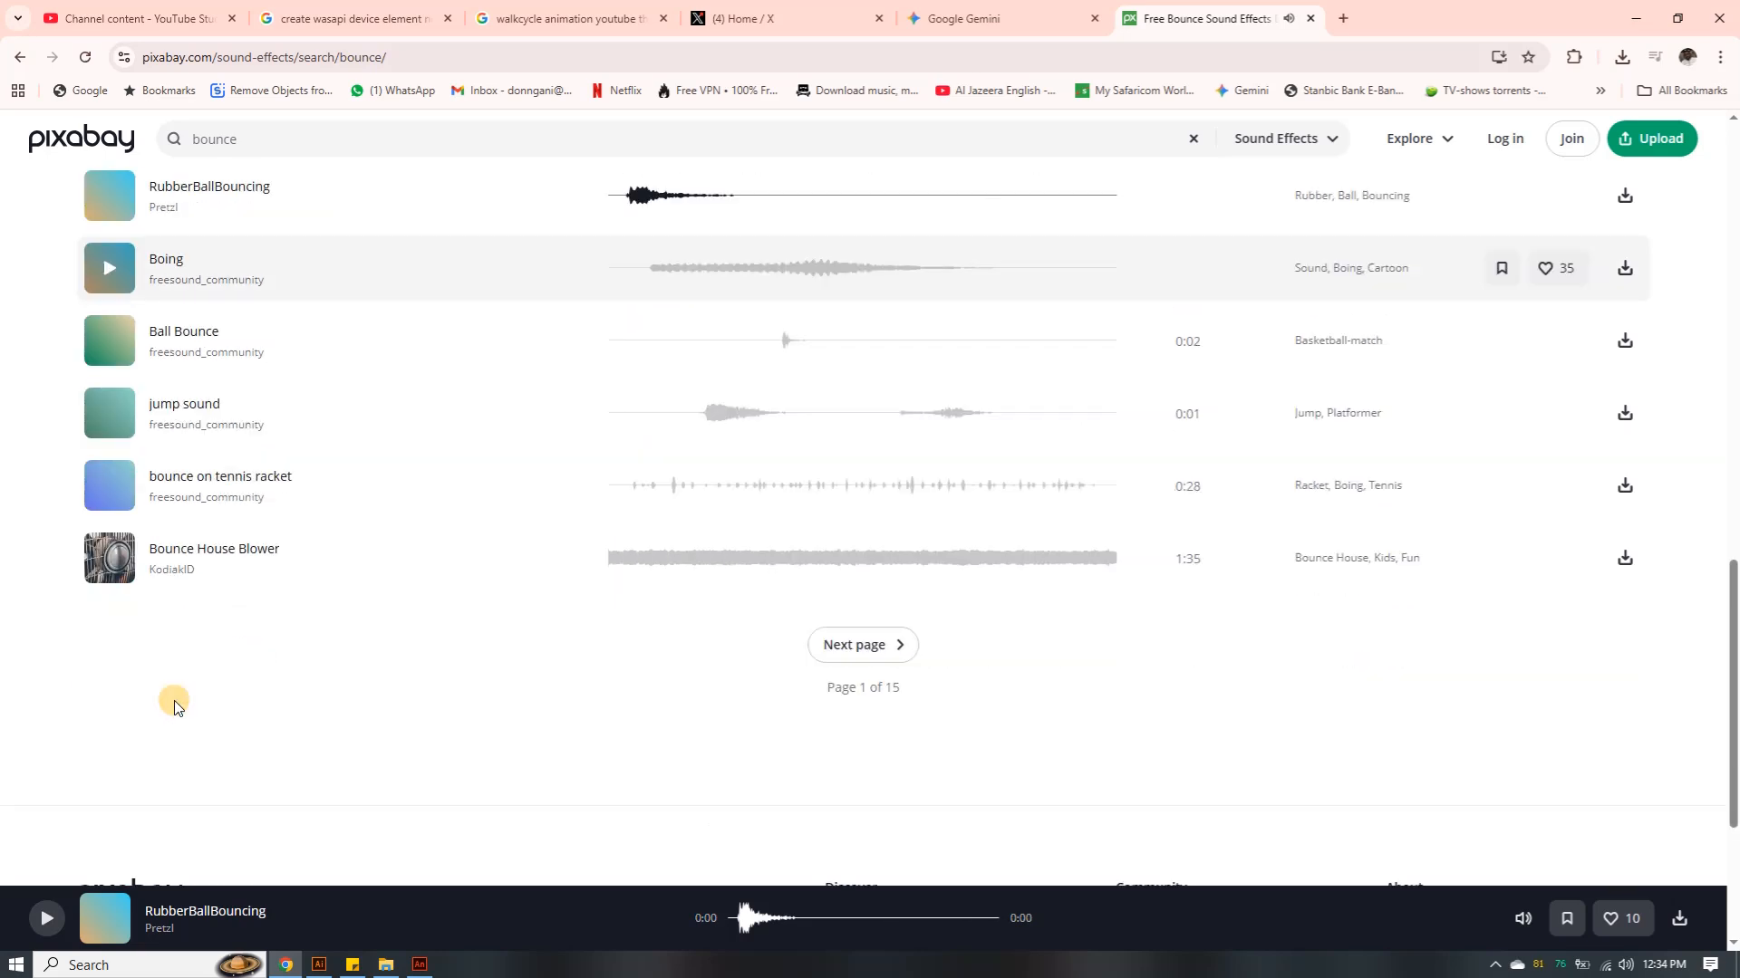
click(116, 341)
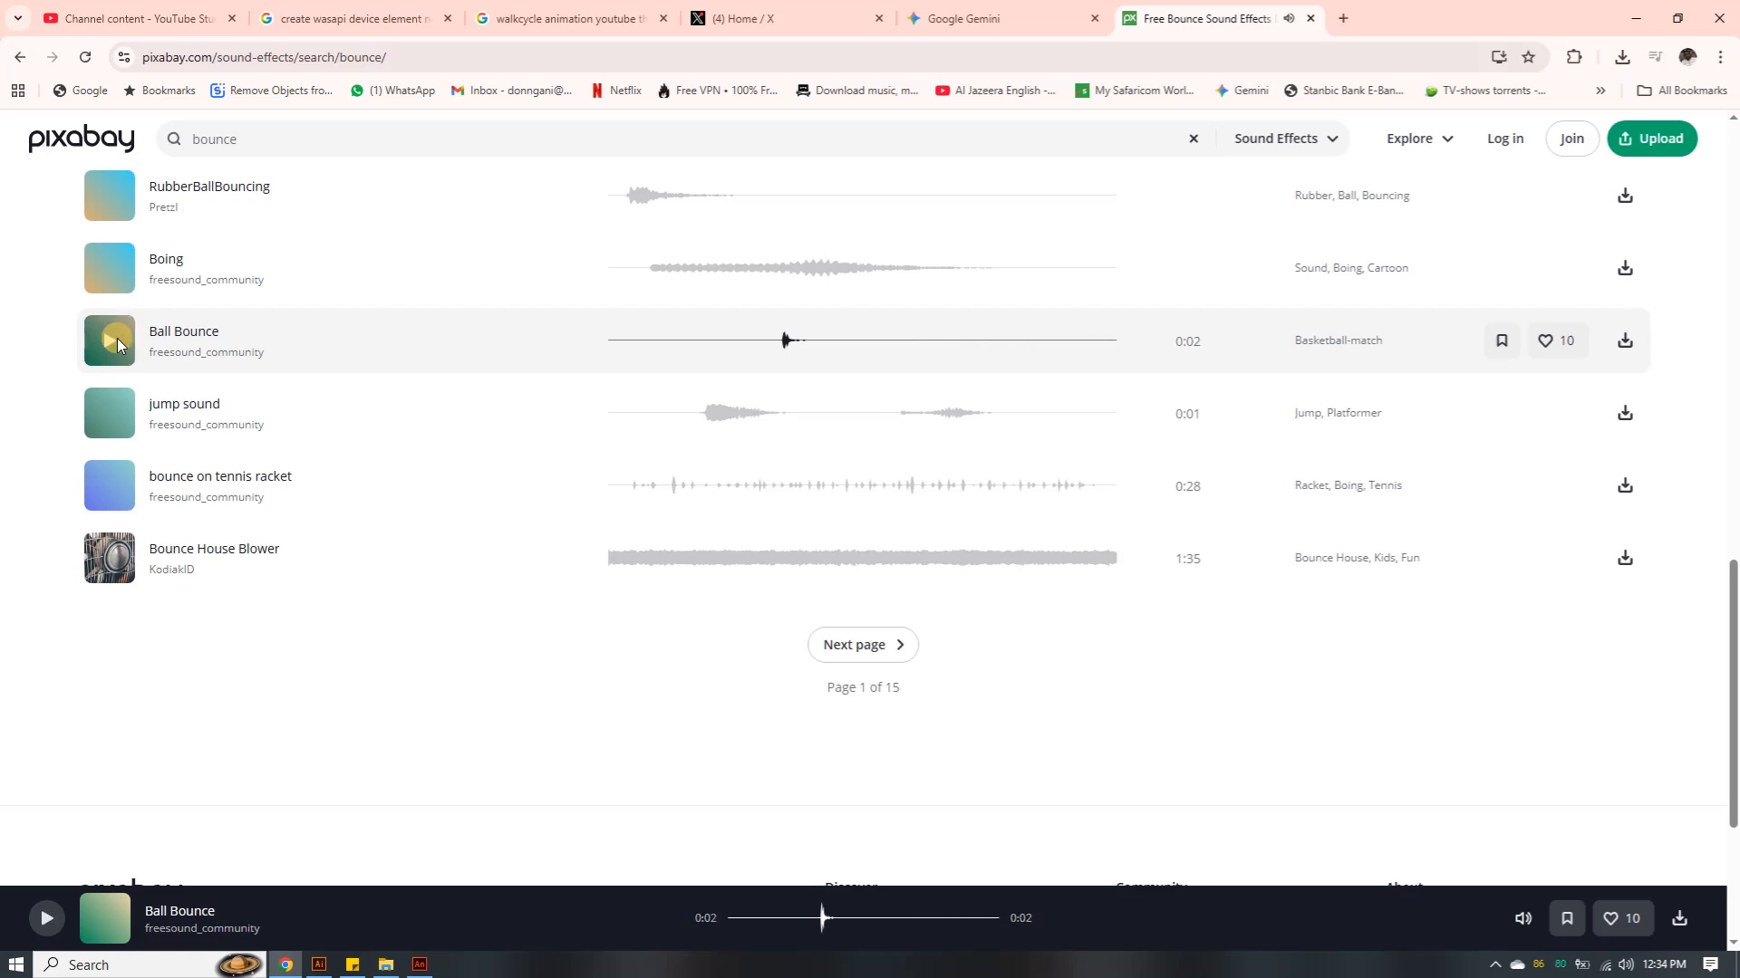
click(116, 341)
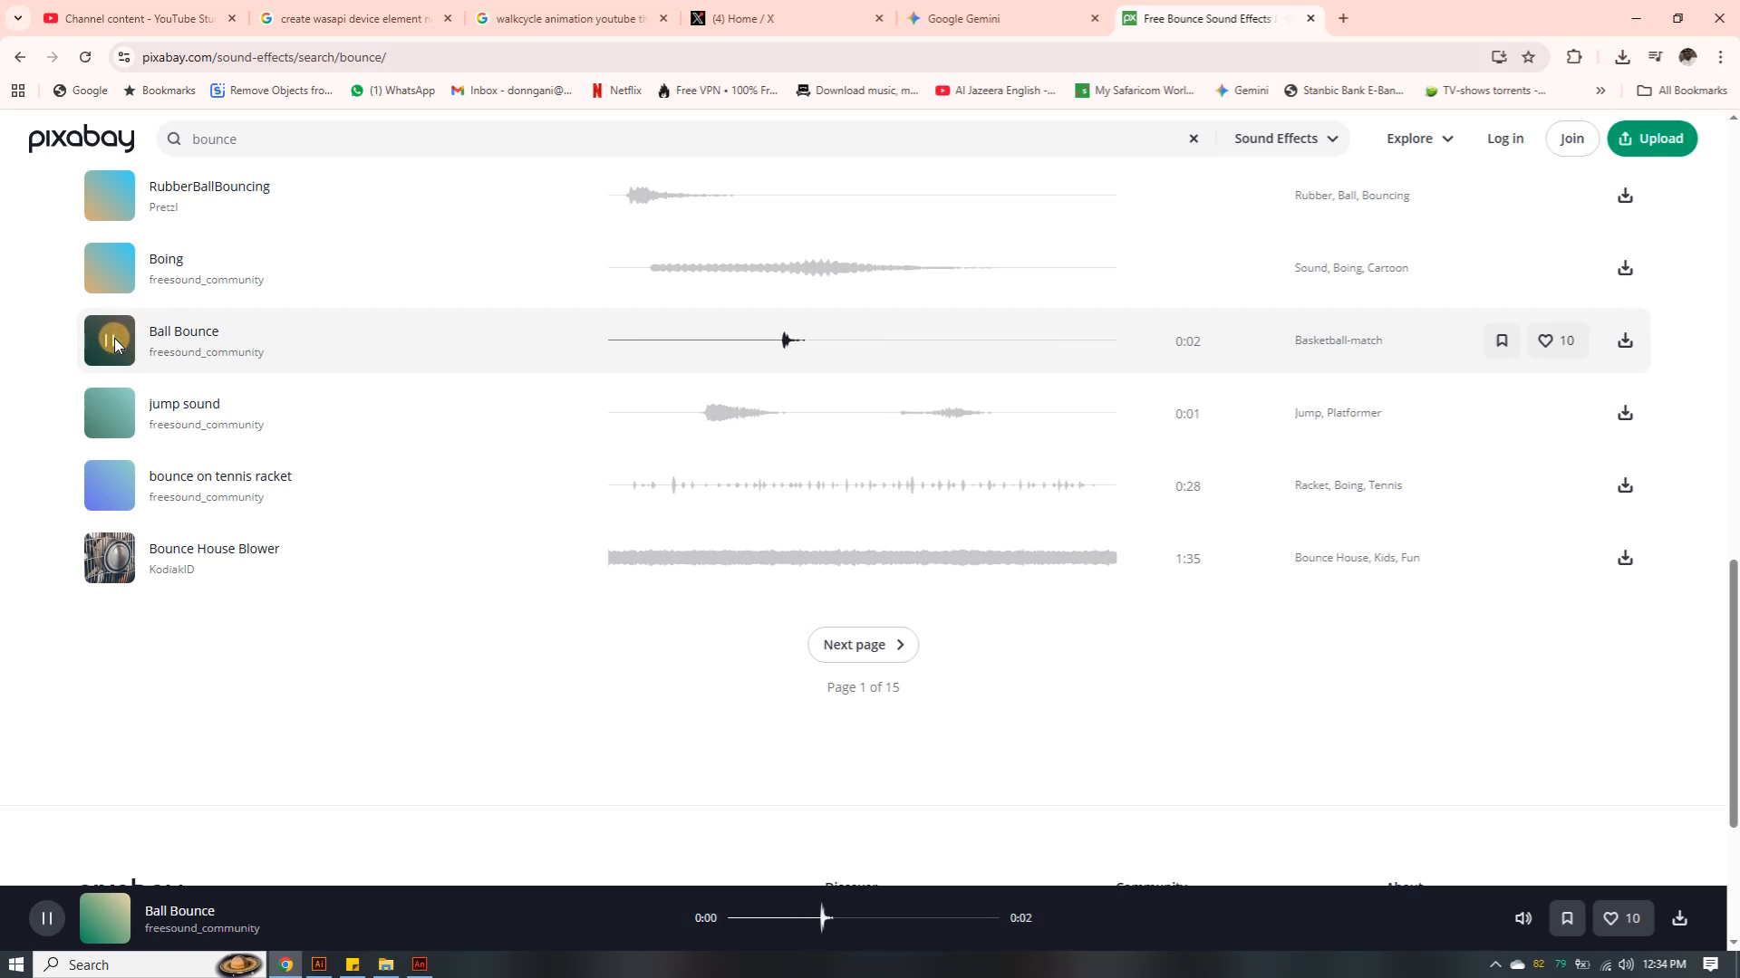
Download the Ball Bounce sound effect, set the speaker volume to 0, and dismiss the attribution dialog
click(1622, 344)
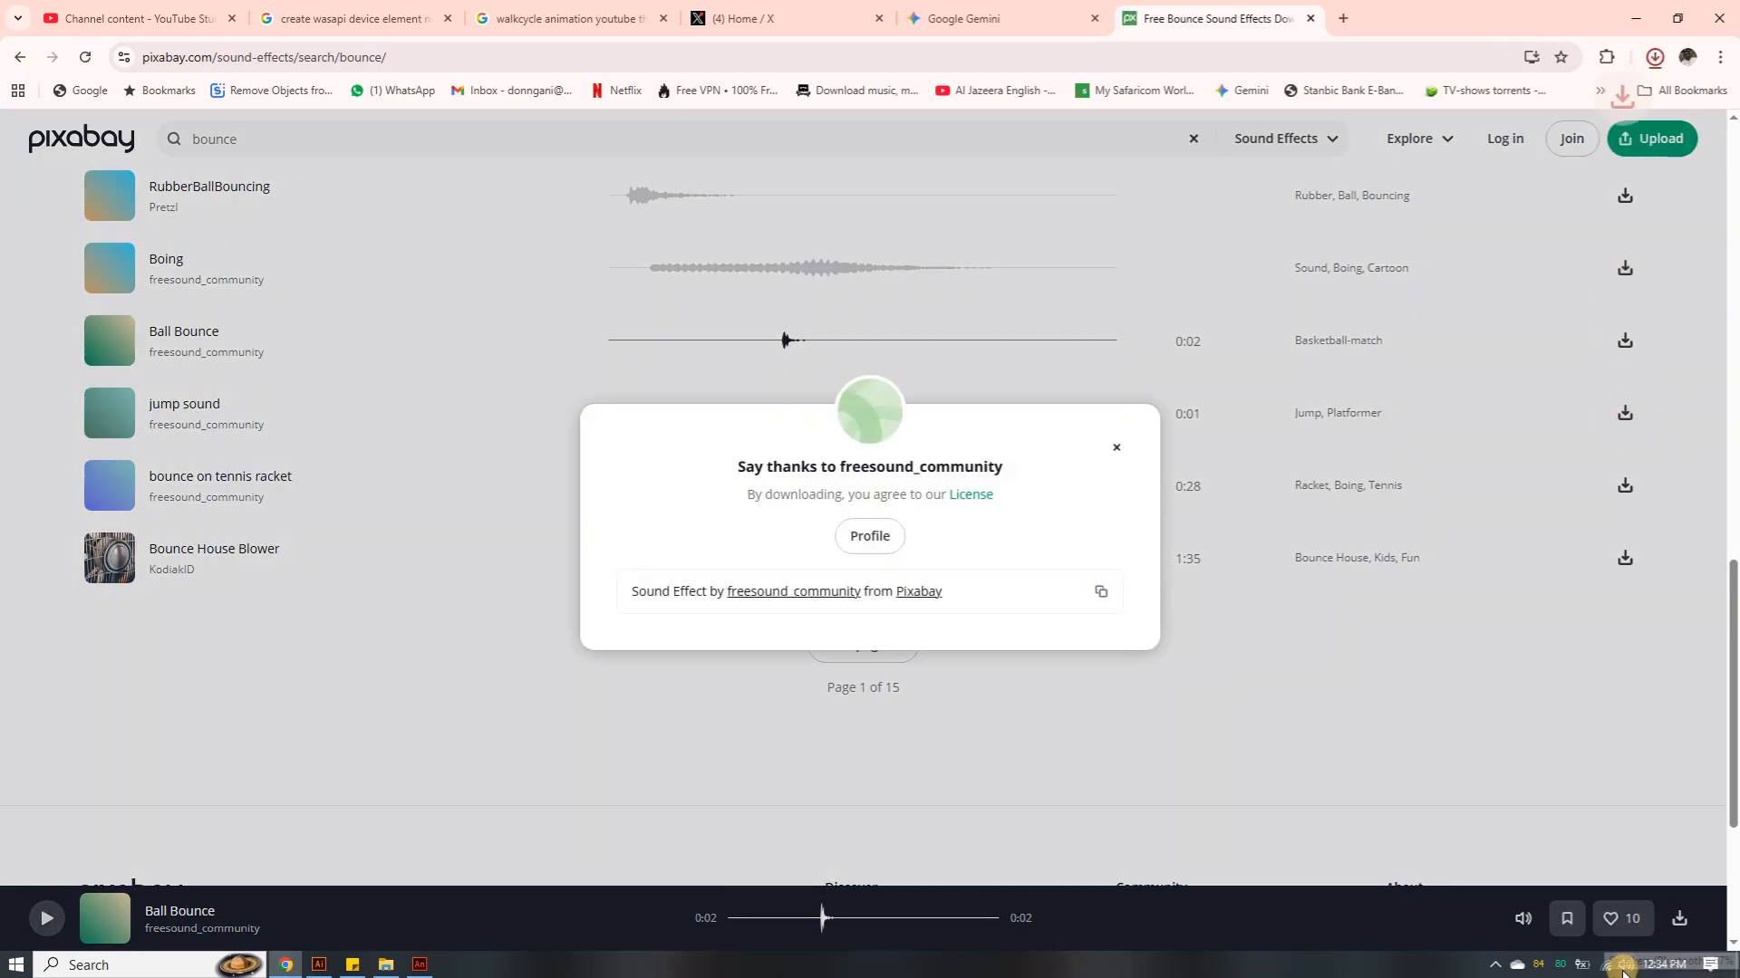
click(1625, 965)
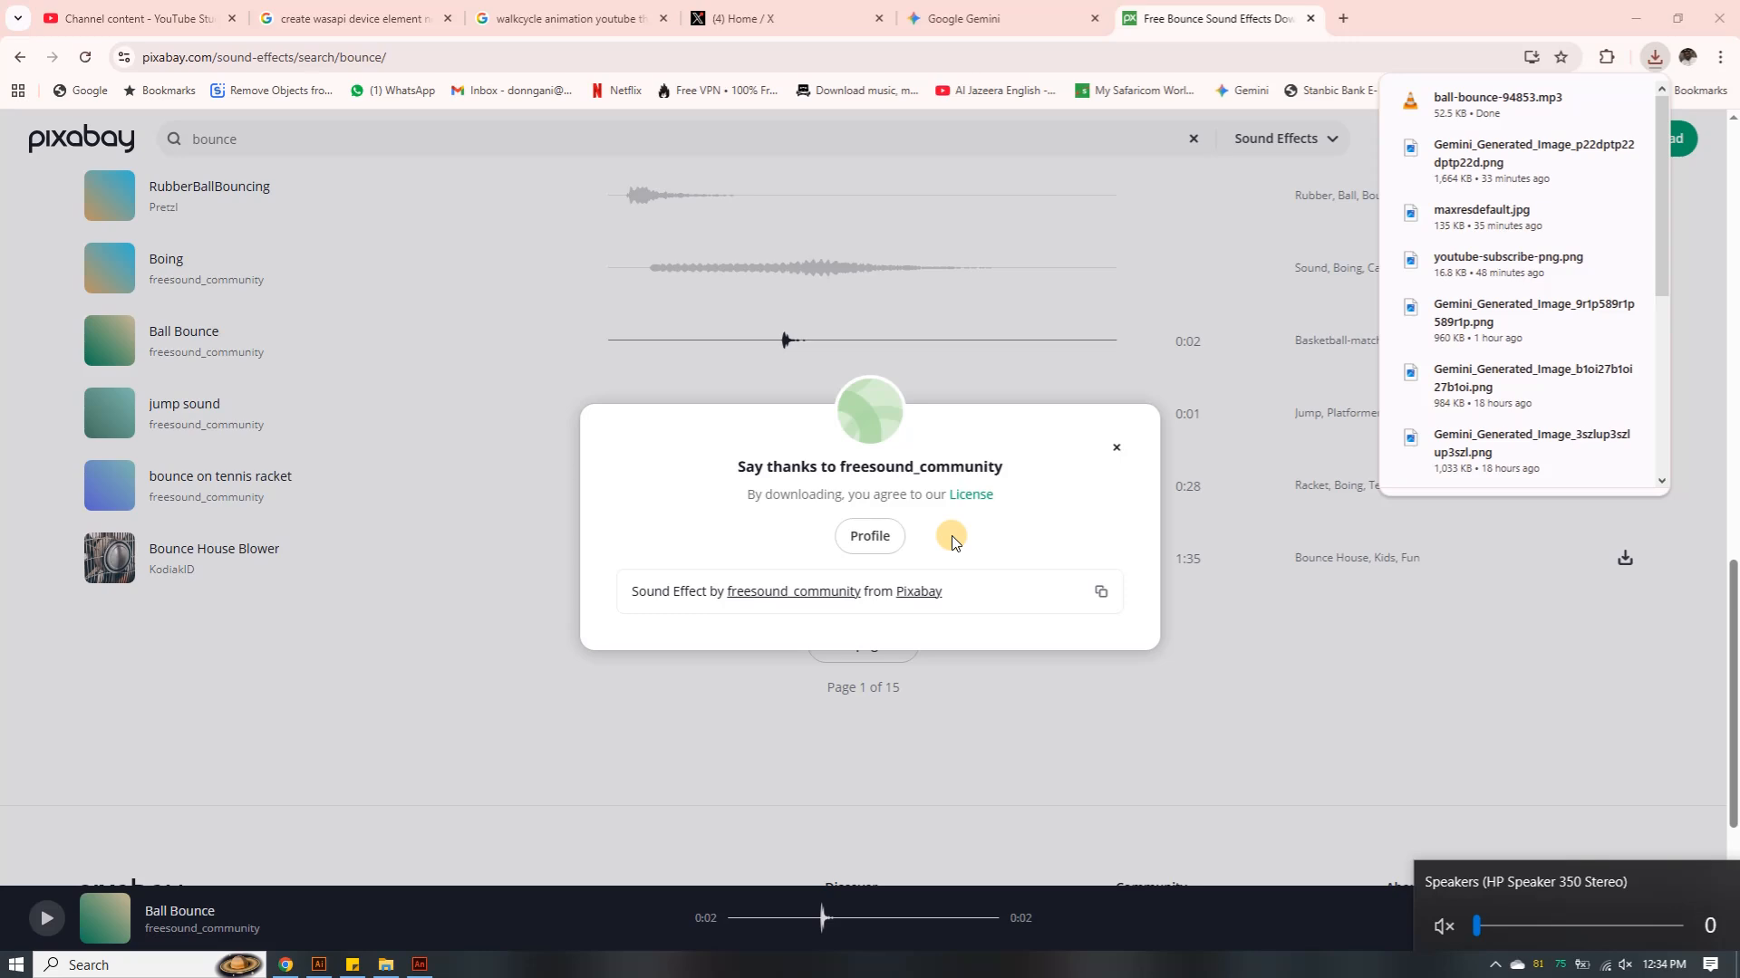
click(1117, 447)
Switch to File Explorer and cut the ball-bounce-94853 file from the Downloads folder
click(386, 964)
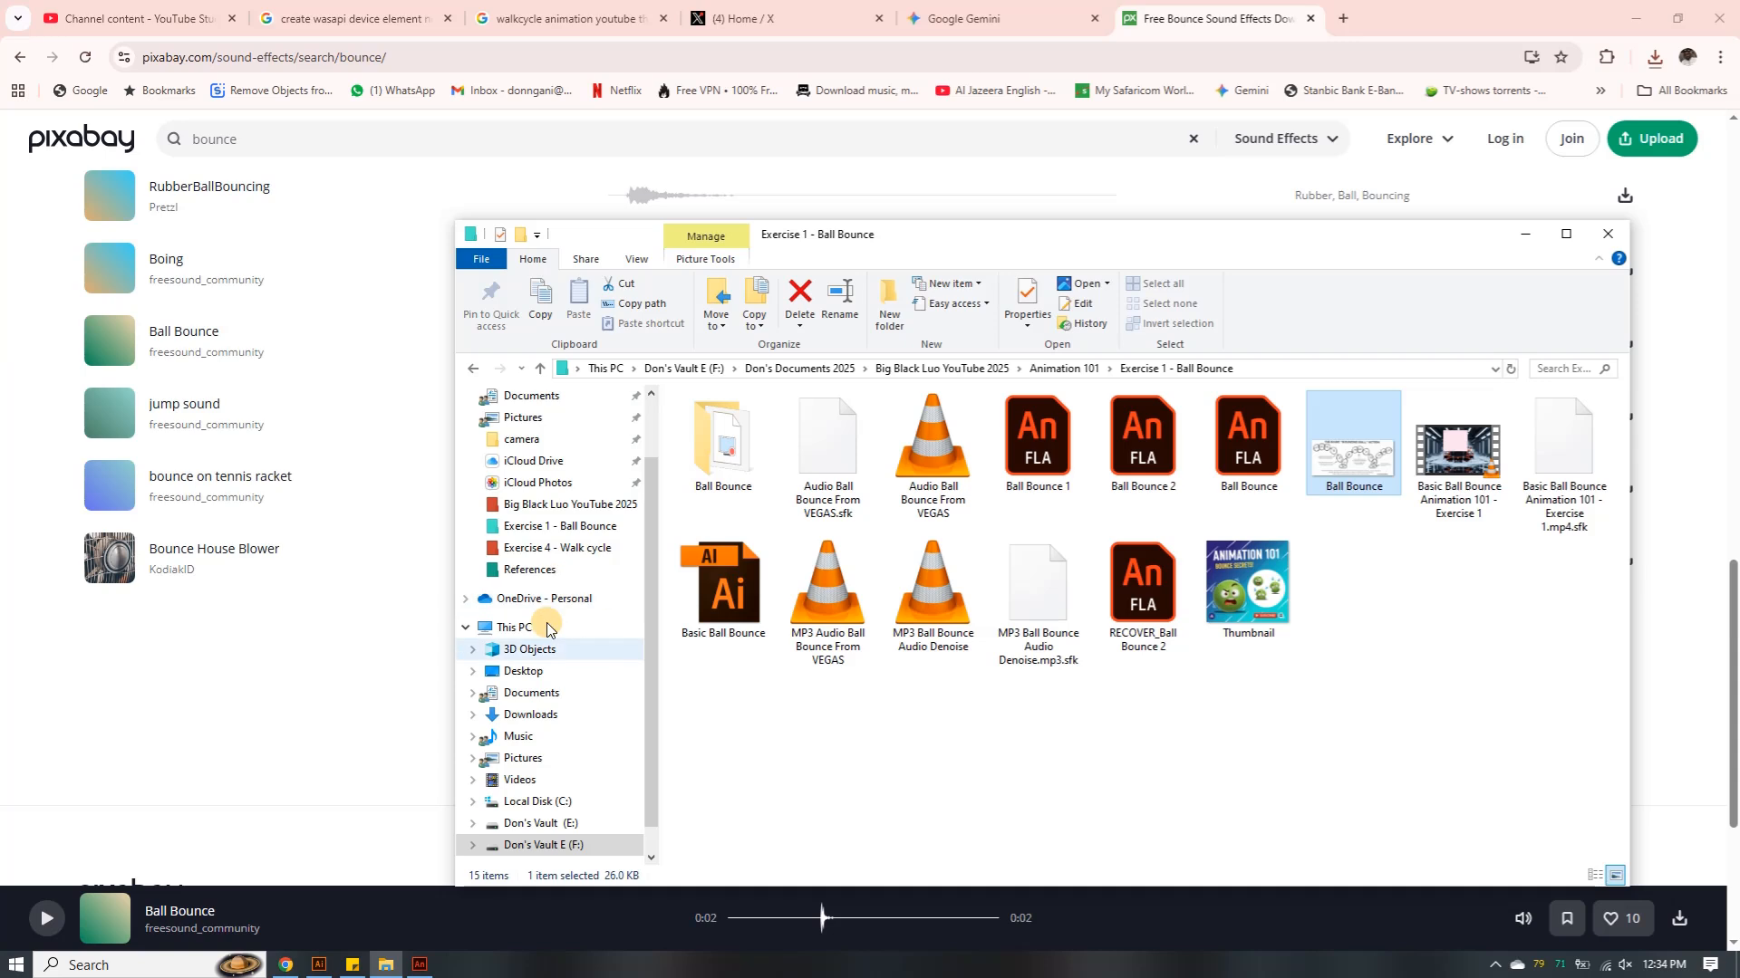
click(530, 714)
click(727, 469)
key(ctrl+x)
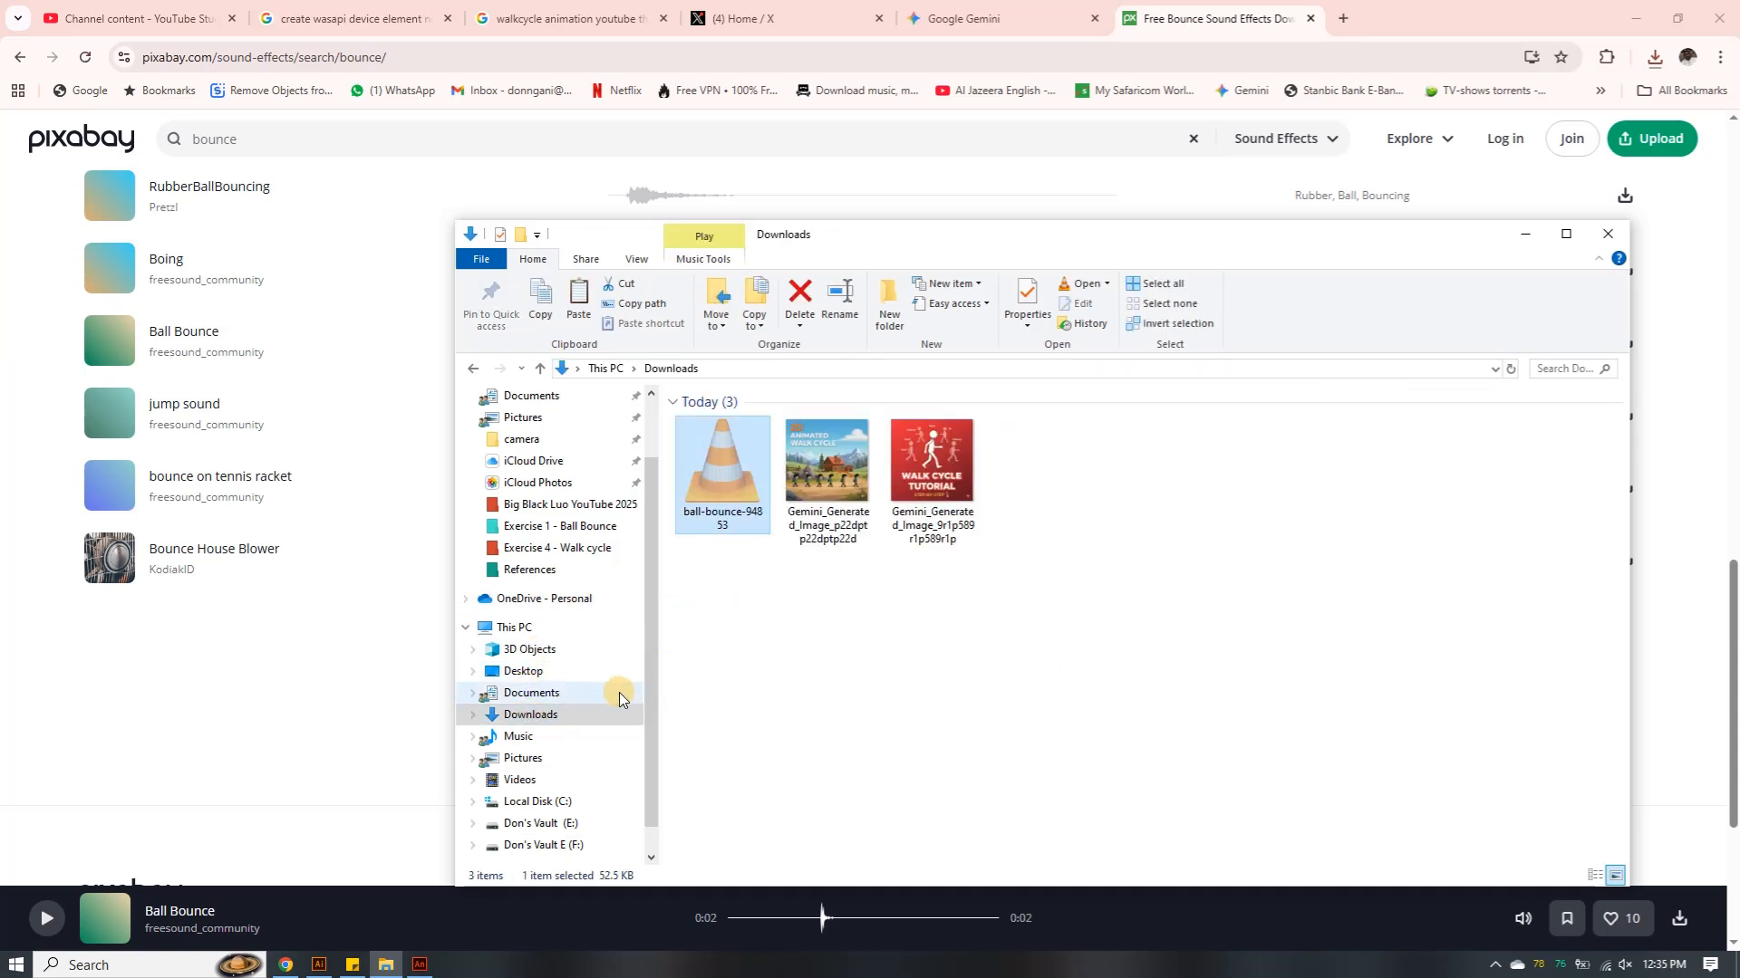
Paste the copied ball-bounce sound into the Exercise 1 - Ball Bounce folder and rename it Effects ball-bounce-94853
click(543, 526)
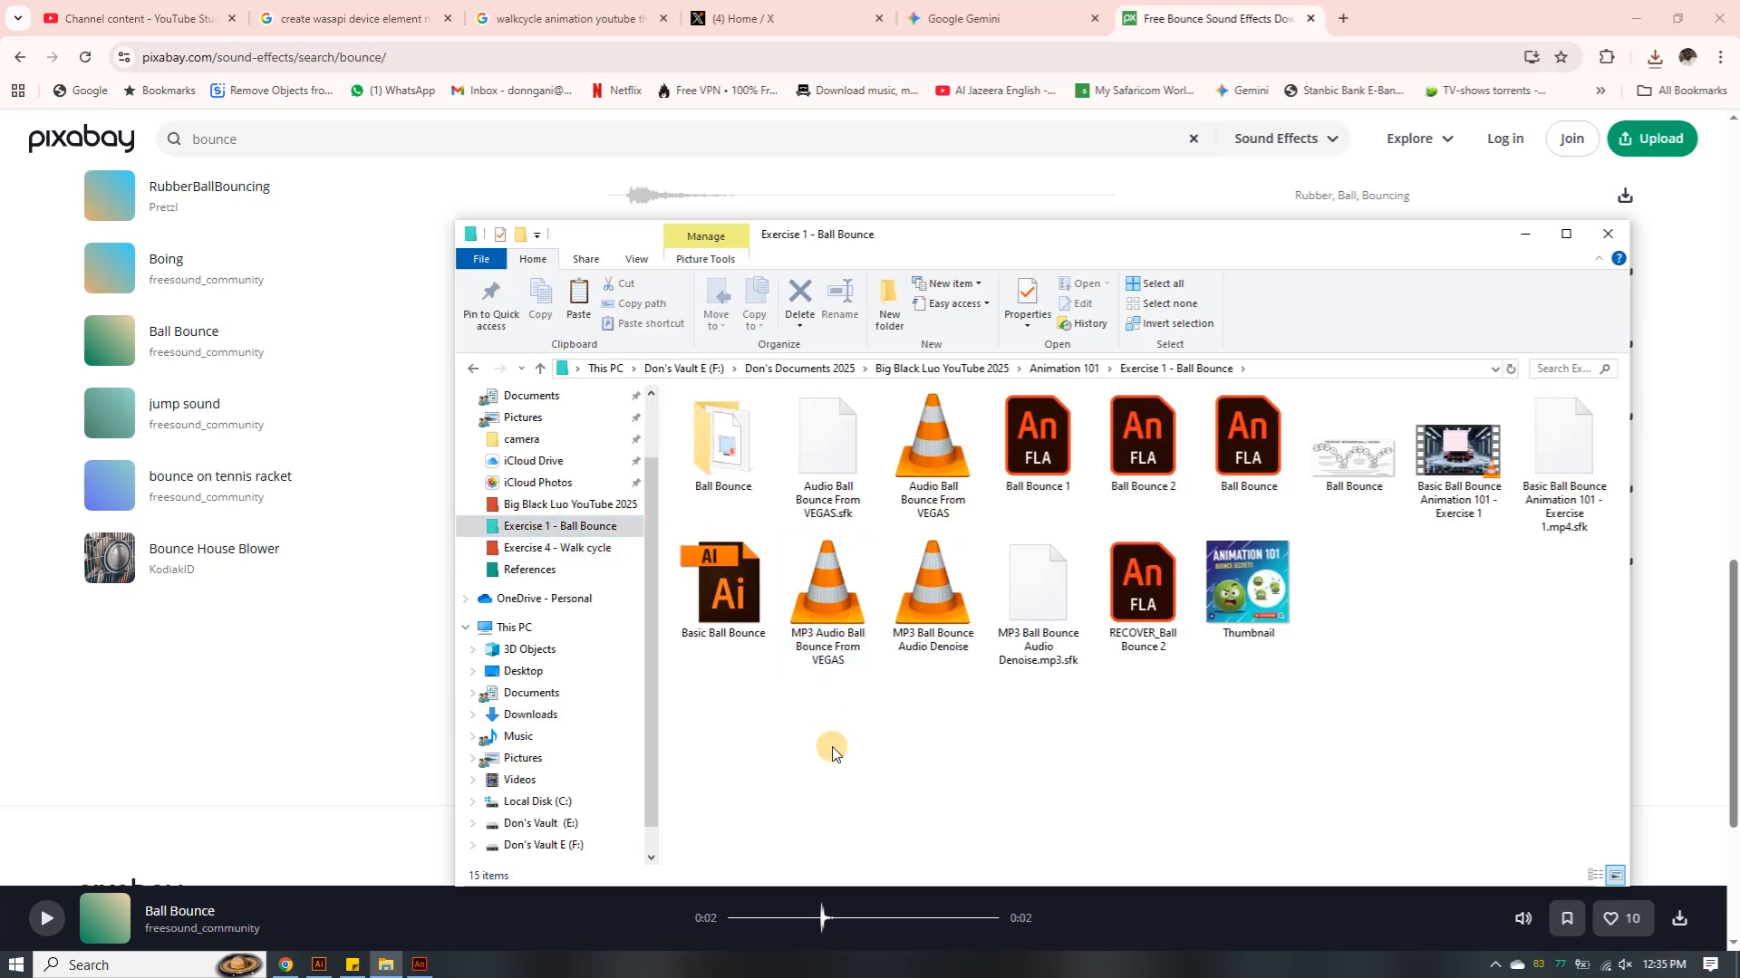
key(ctrl+v)
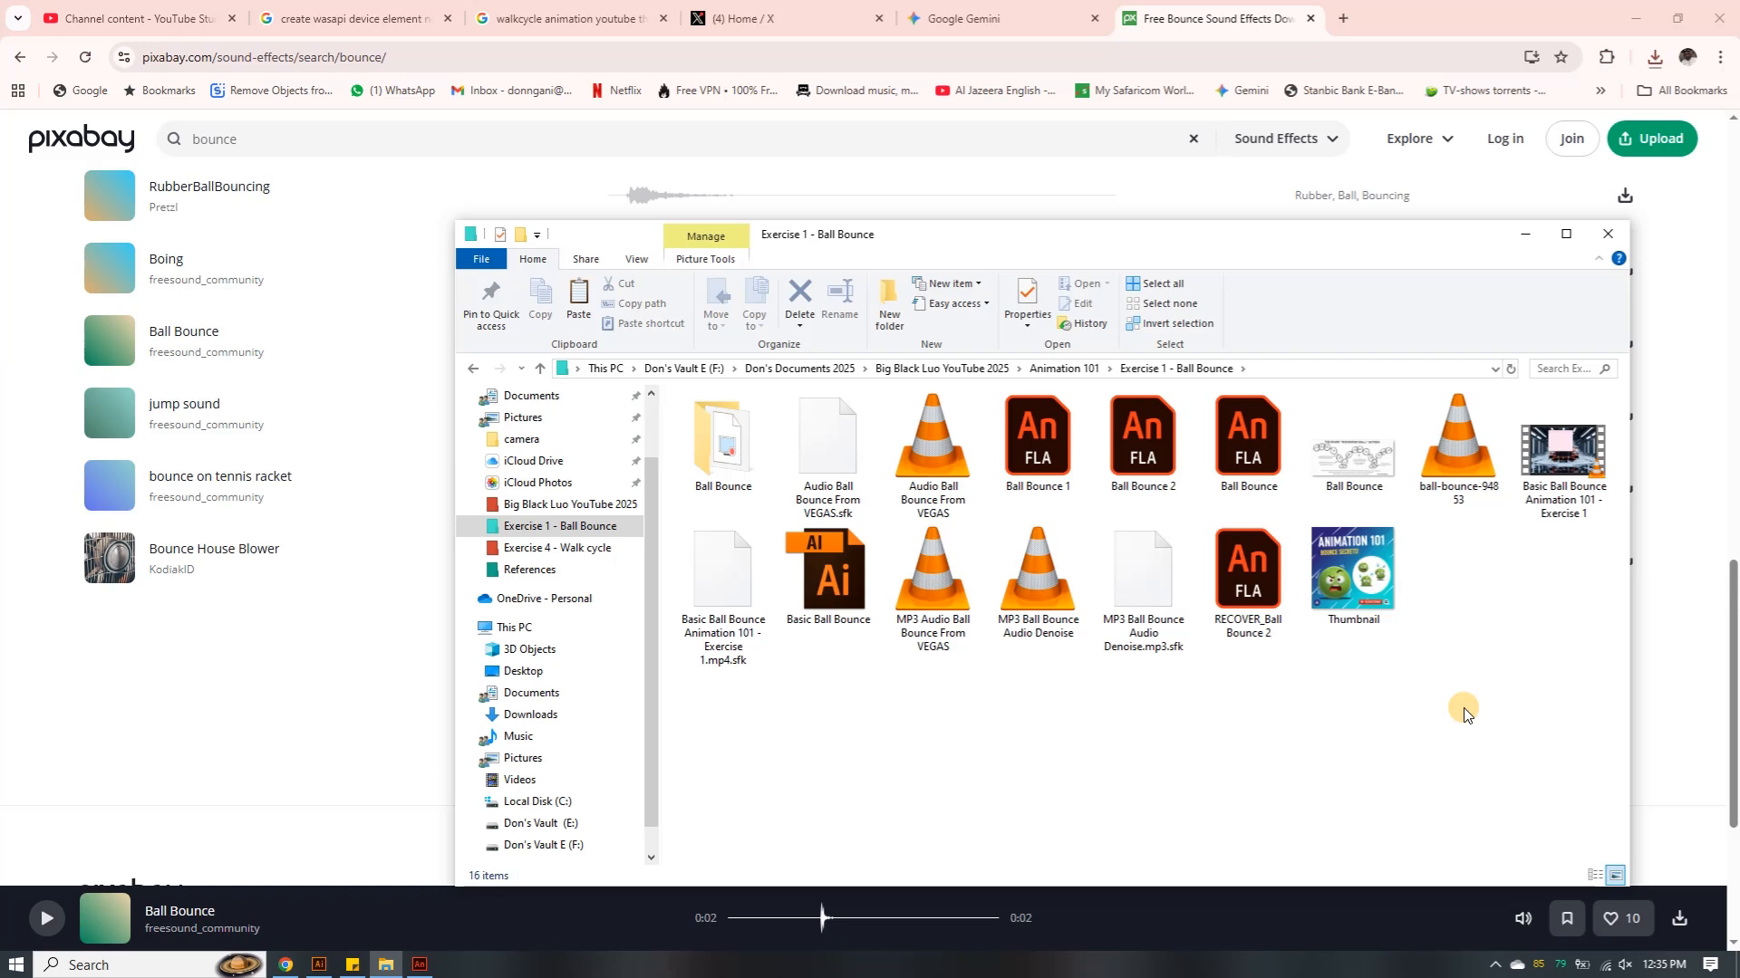
click(1470, 498)
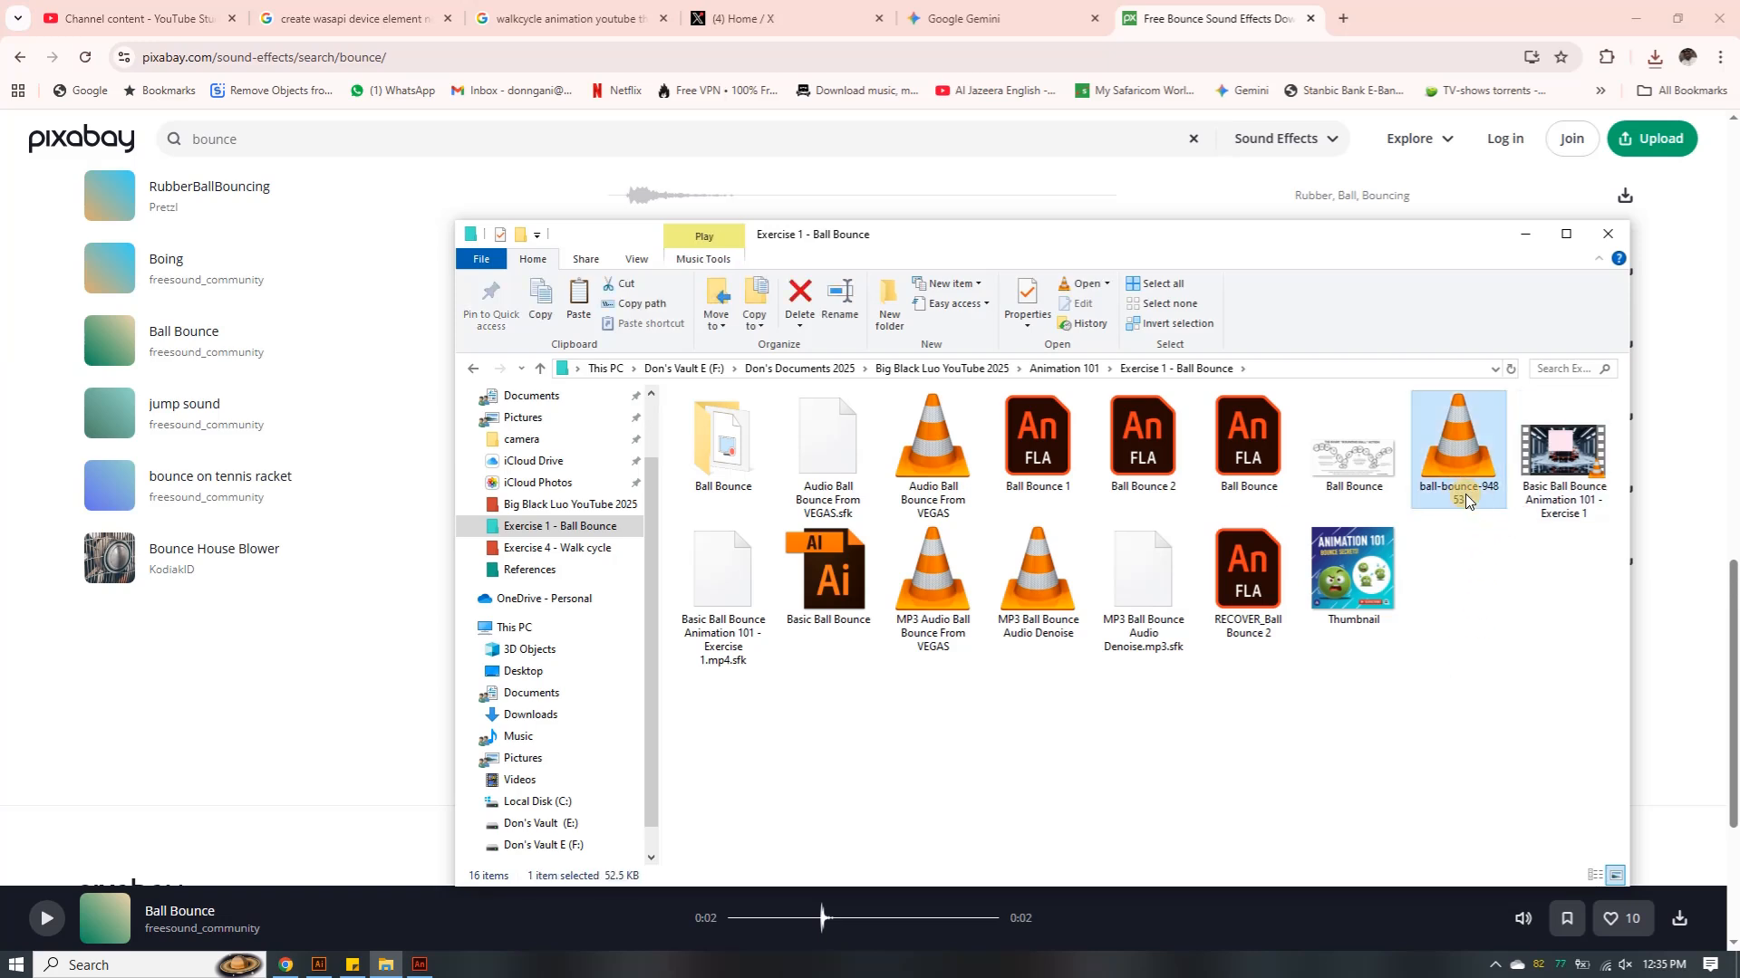
click(1464, 502)
click(1420, 490)
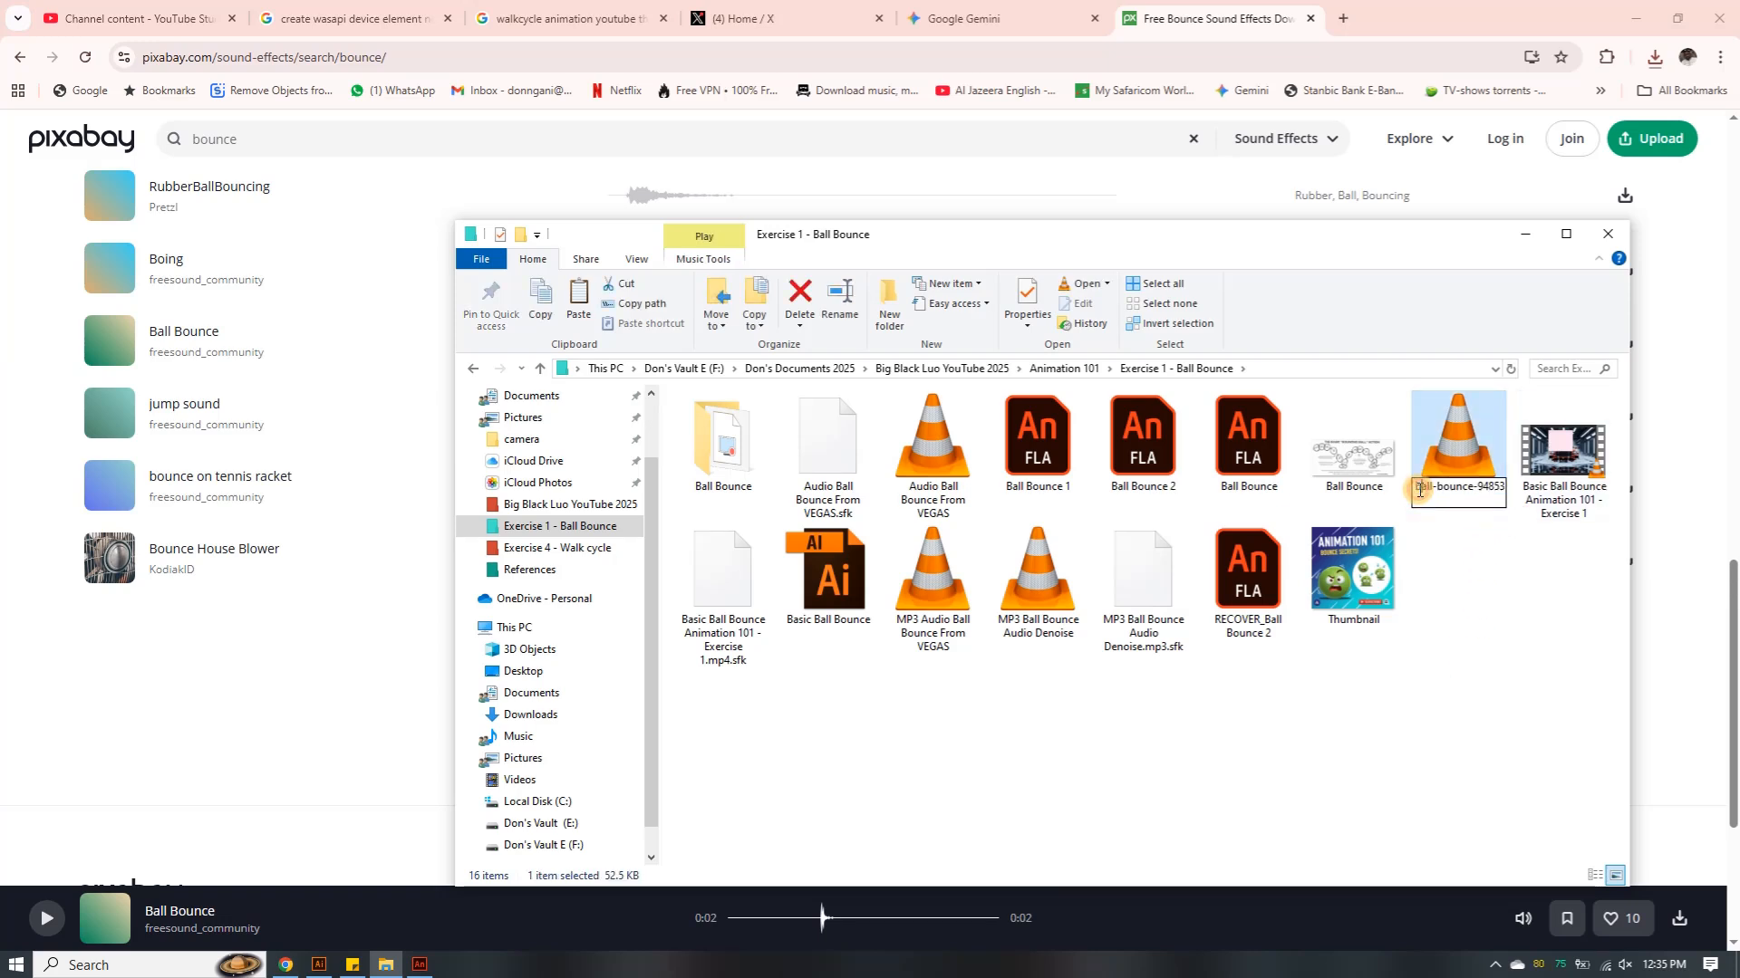
text(Effect)
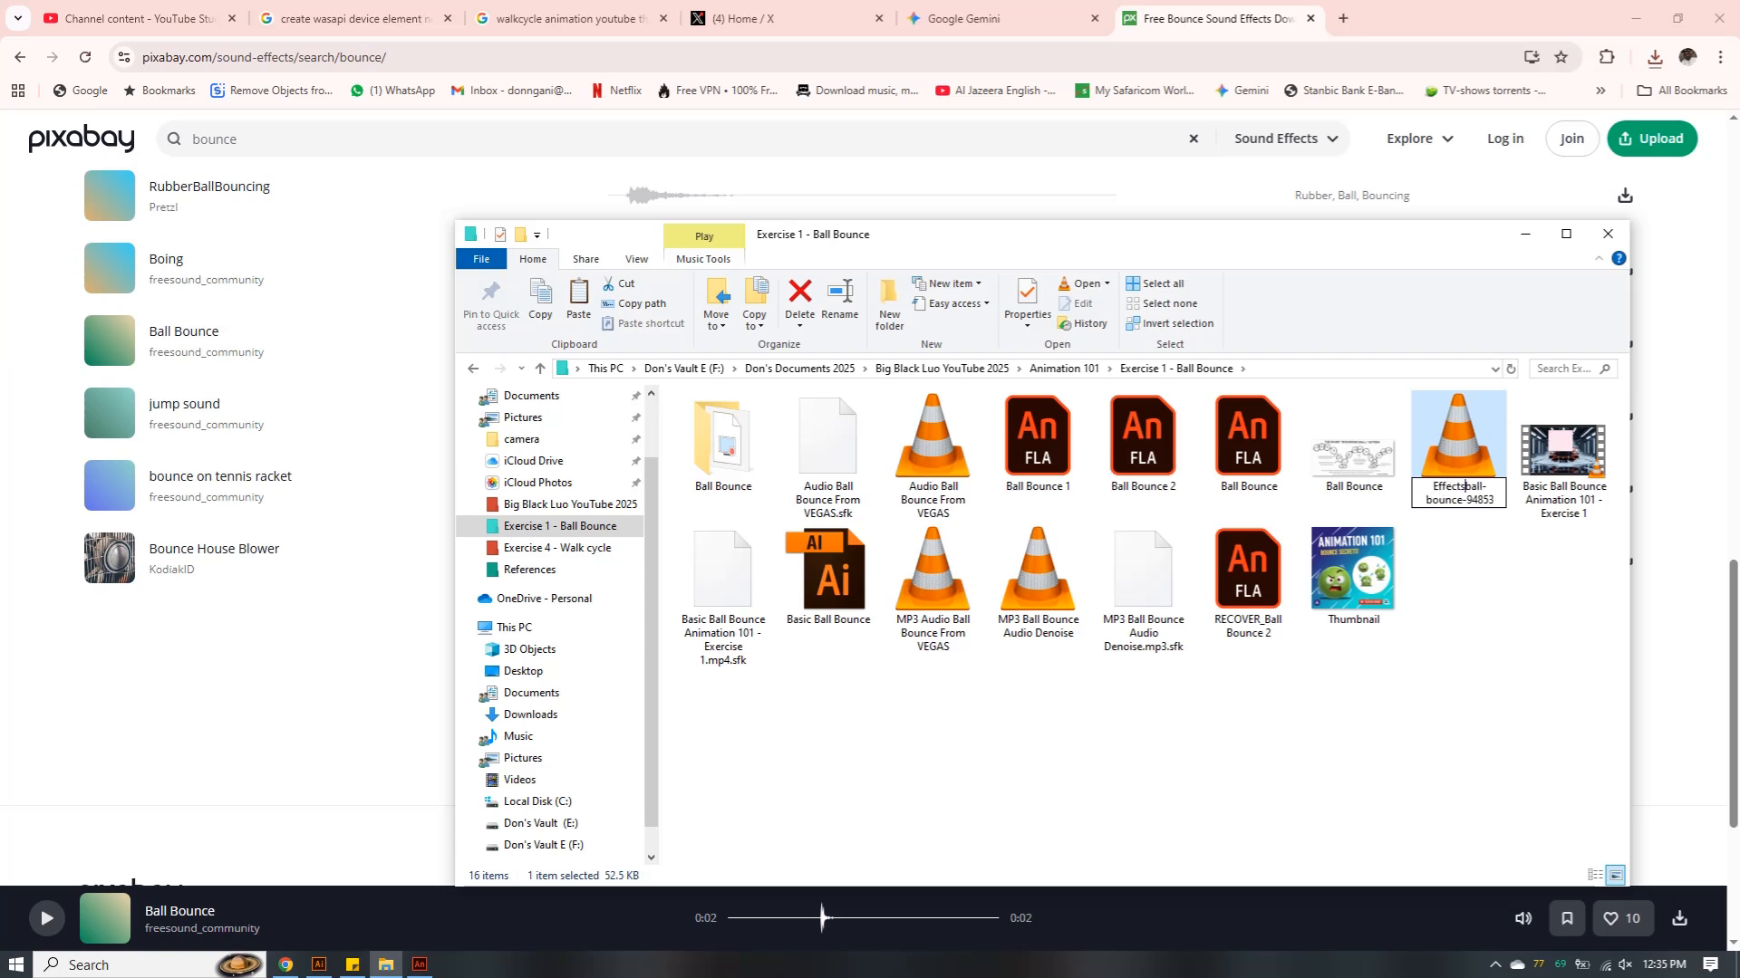
text(s)
click(1485, 680)
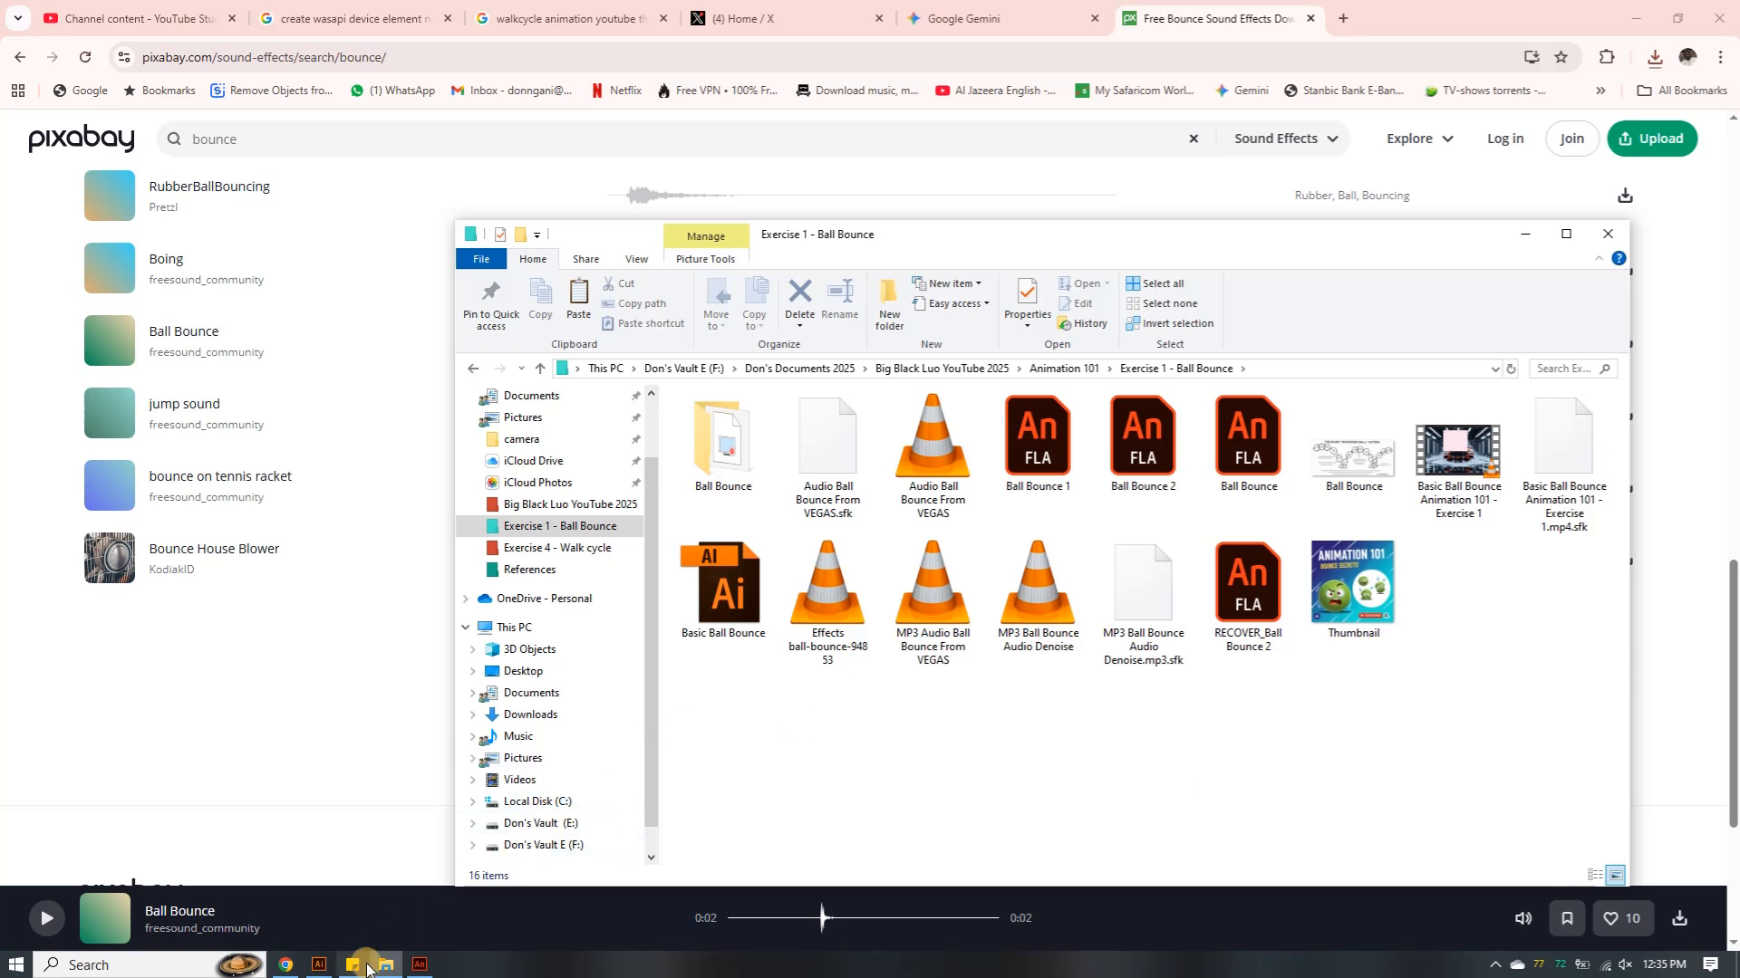
Switch to Adobe Animate and try to add the Effects ball-bounce-94853 sound file from the folder to the timeline
click(419, 964)
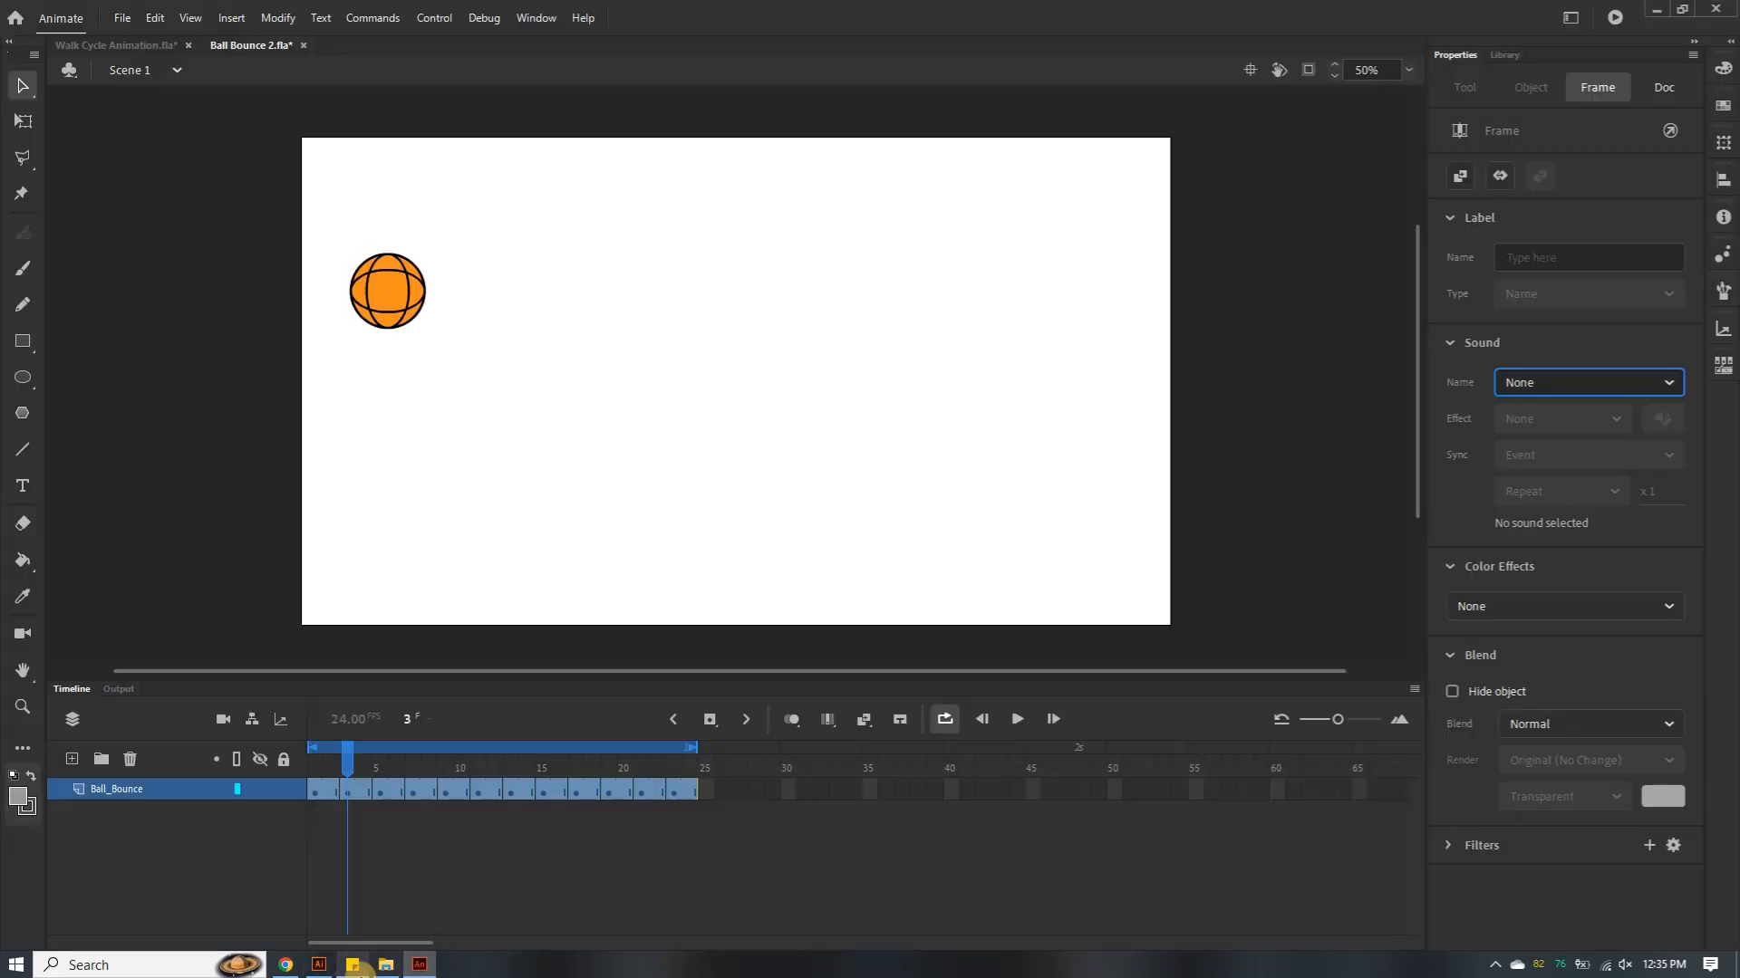
mouse_move(318, 967)
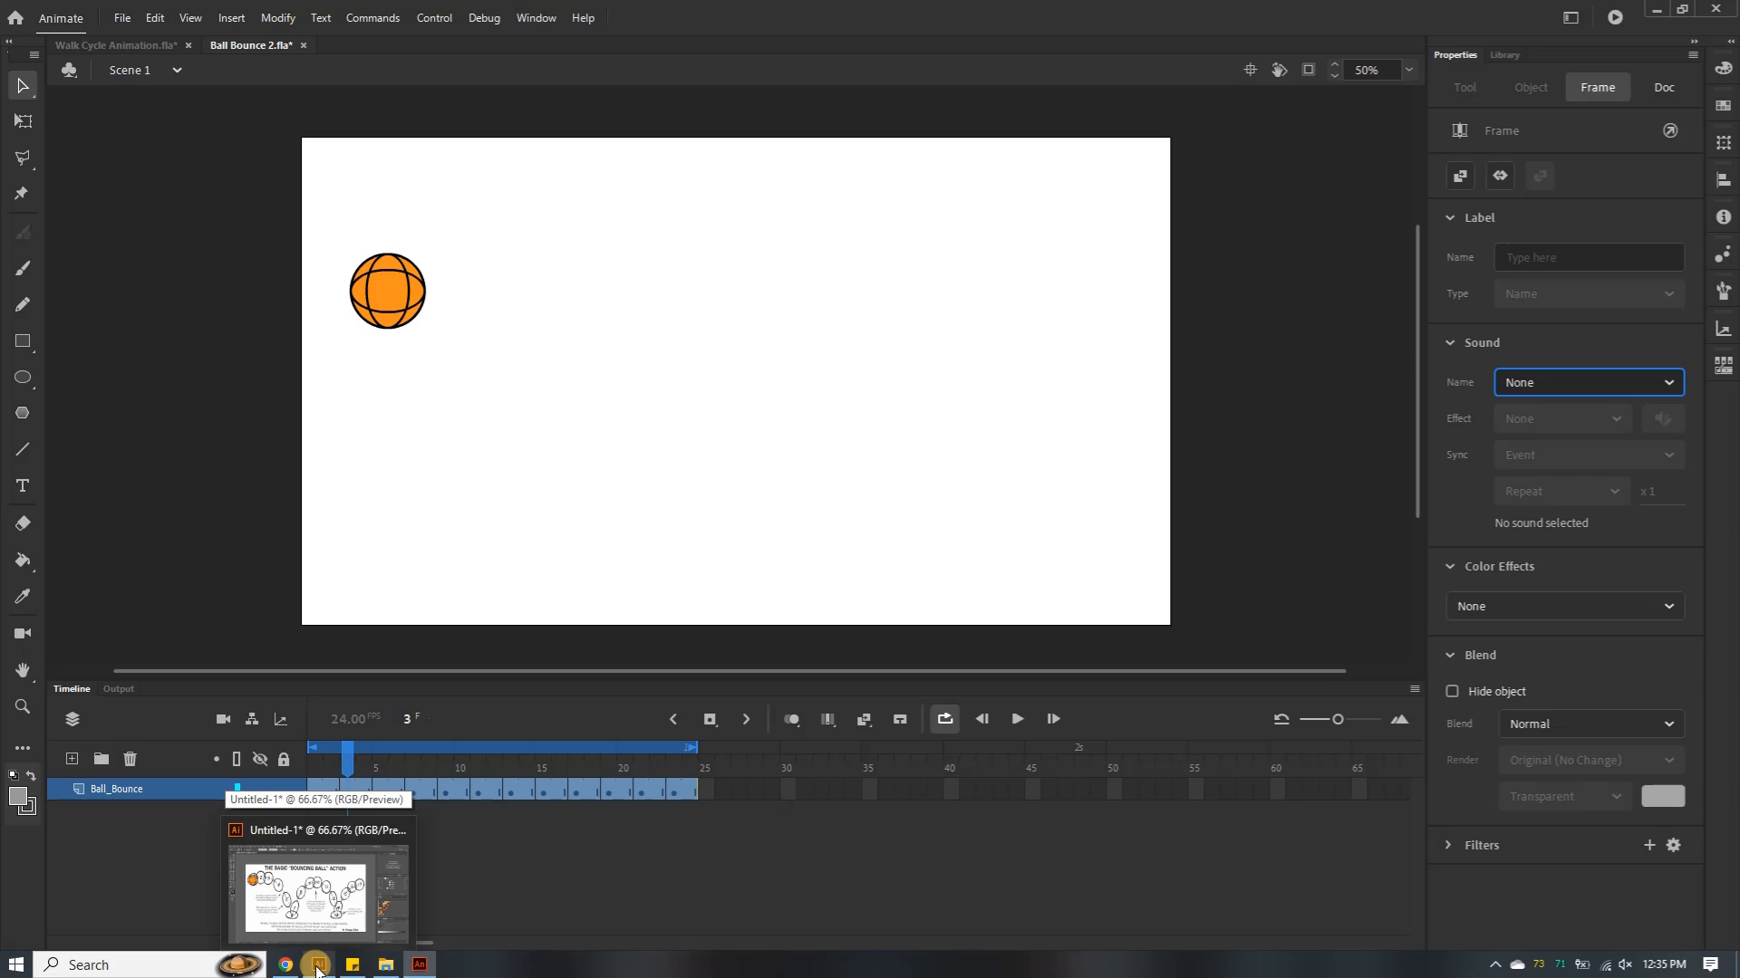
click(385, 965)
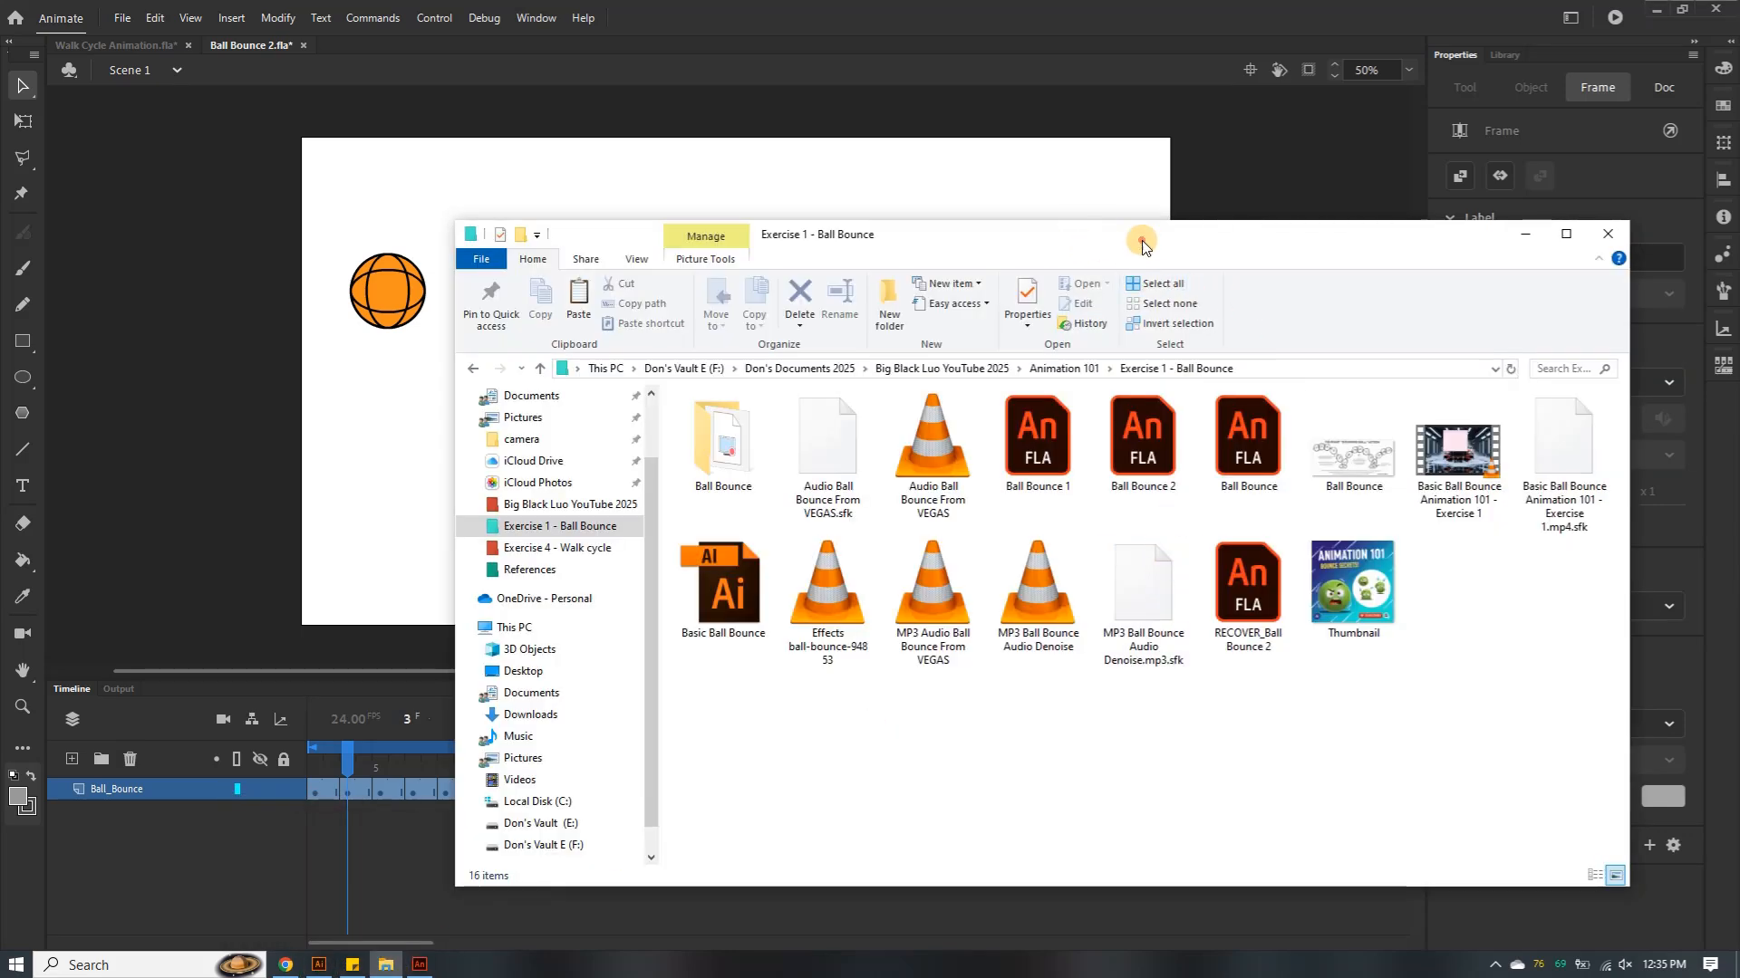
drag(897, 235, 1475, 150)
drag(1396, 513, 392, 835)
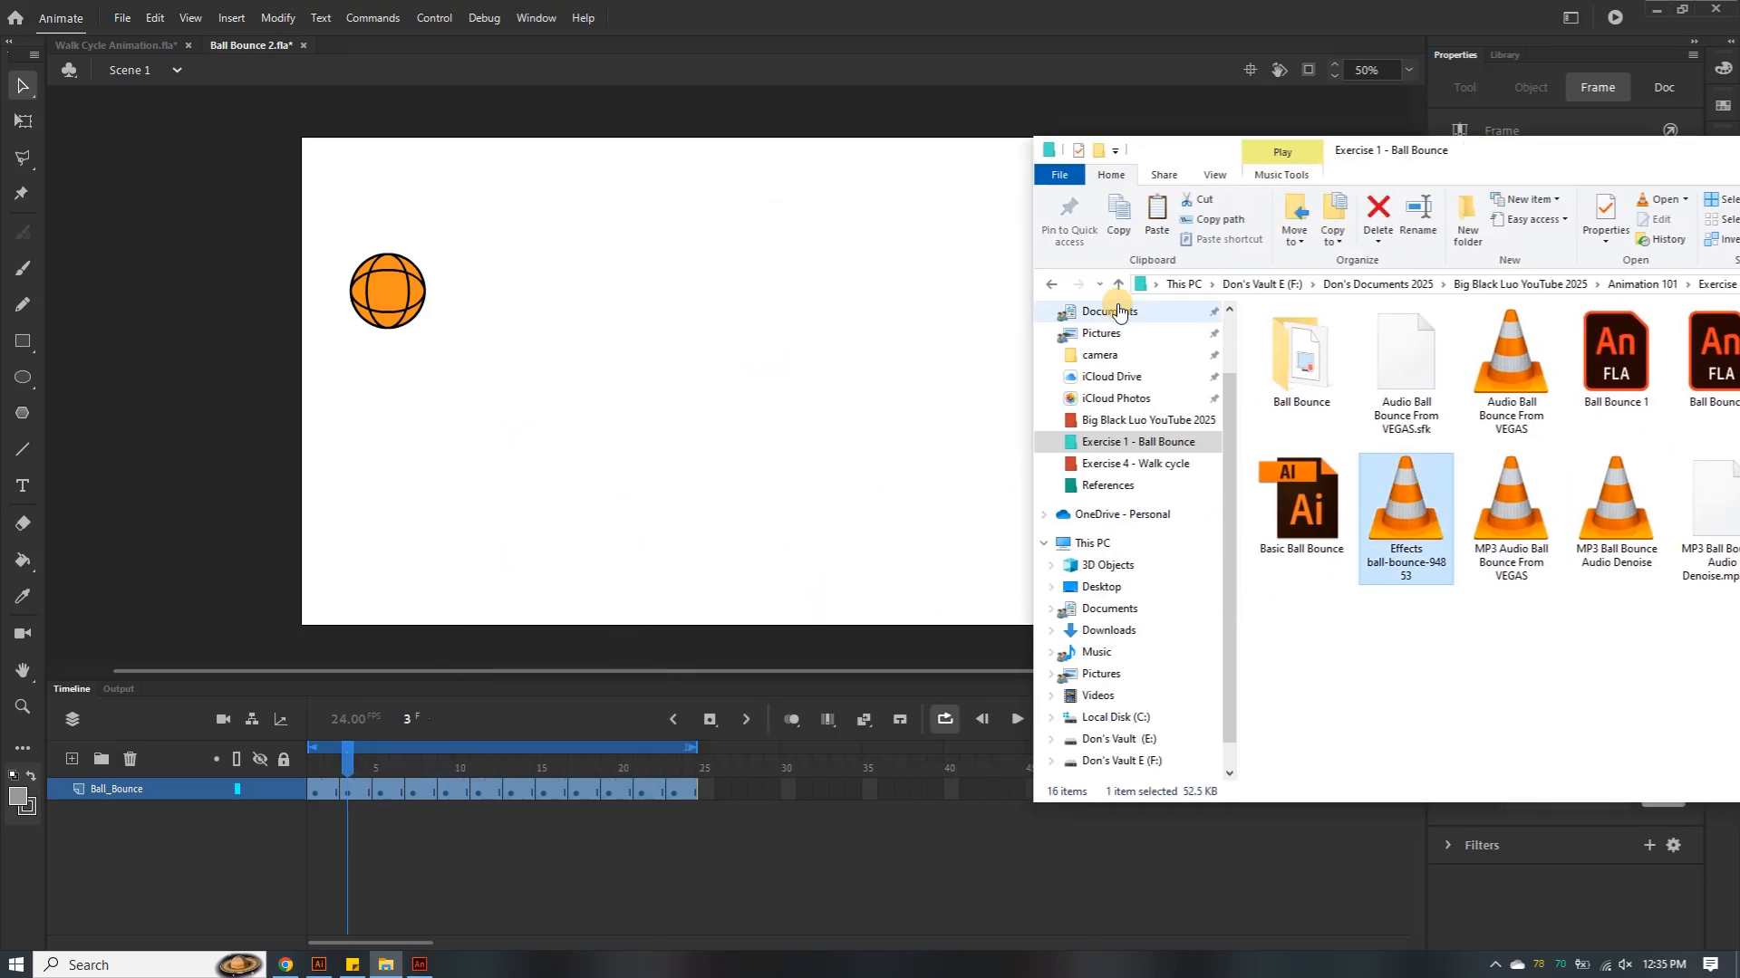
Try to assign the Effects ball-bounce-94853 file directly from the folder as the sound of frame 3
drag(1543, 149, 396, 214)
mouse_move(263, 566)
drag(263, 566, 1536, 375)
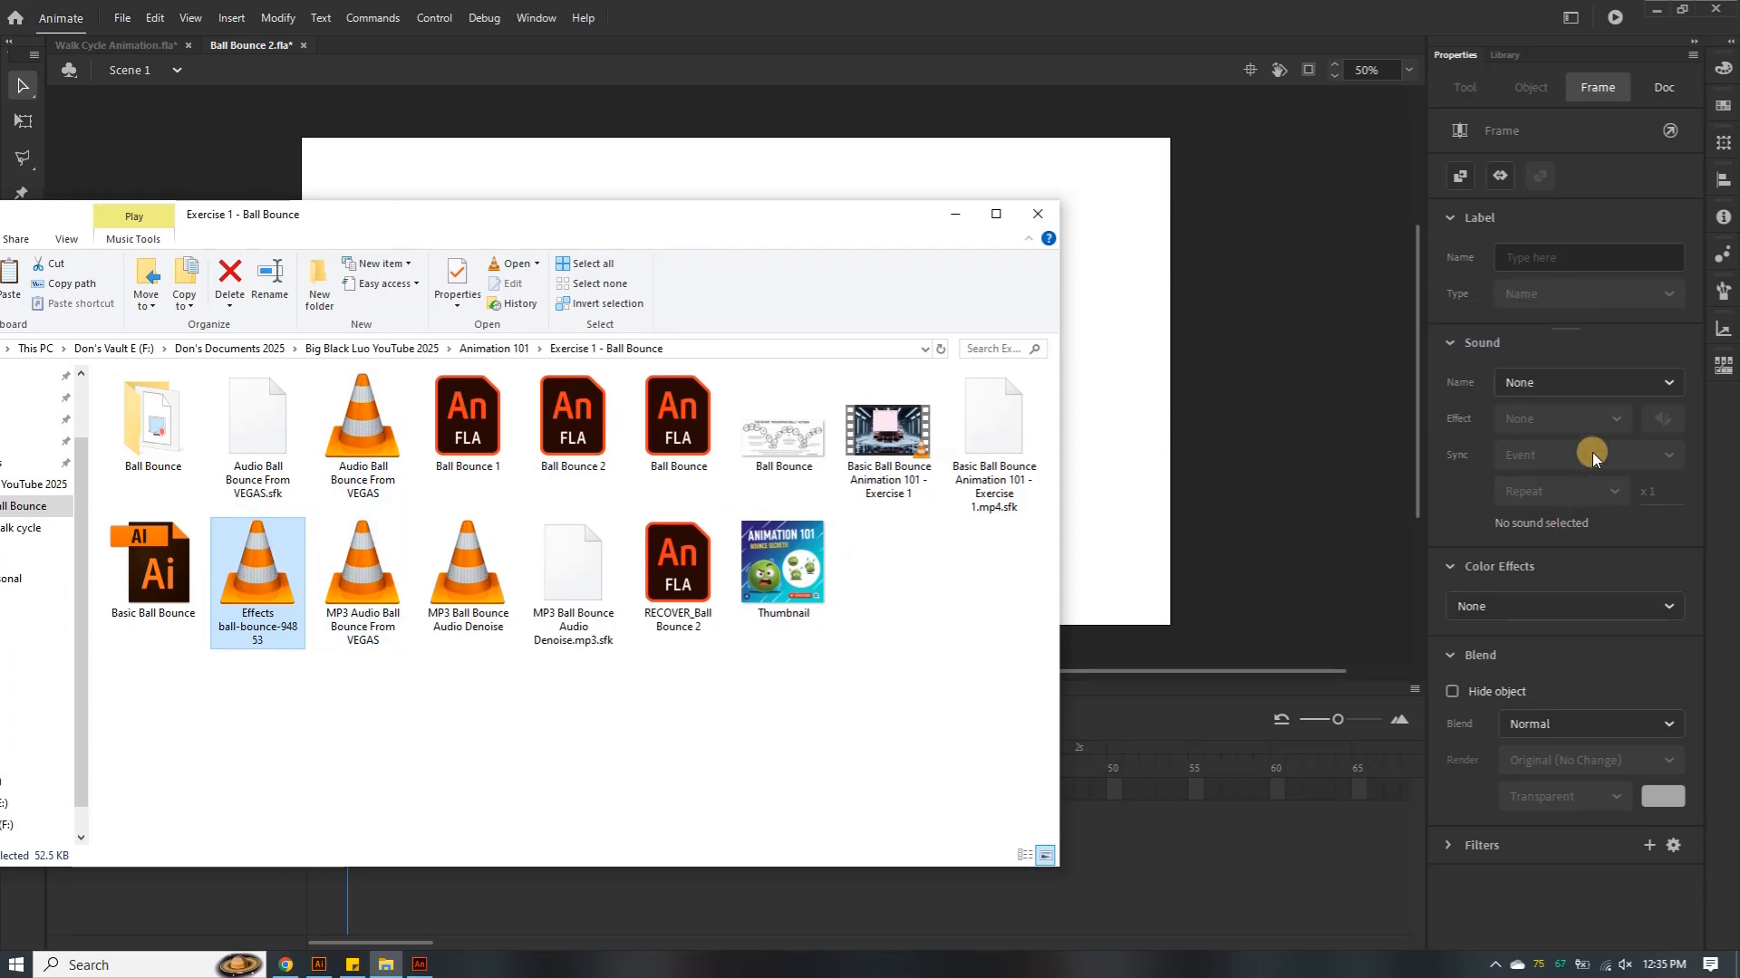
click(1448, 346)
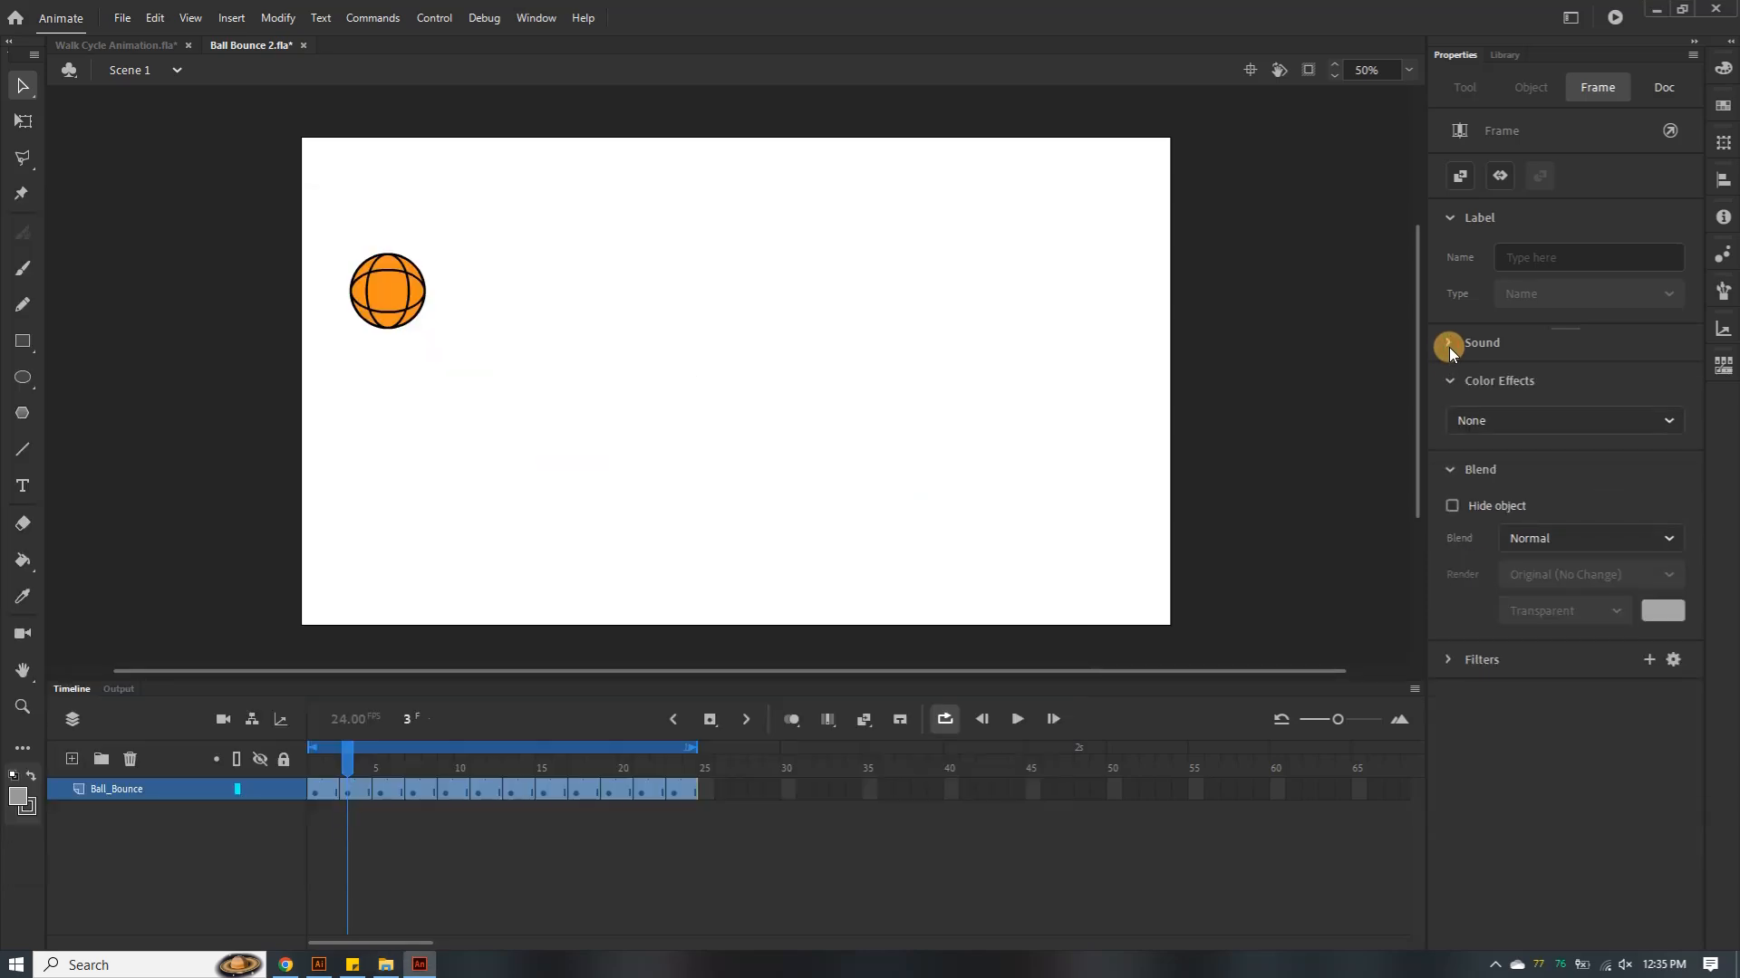
click(1448, 346)
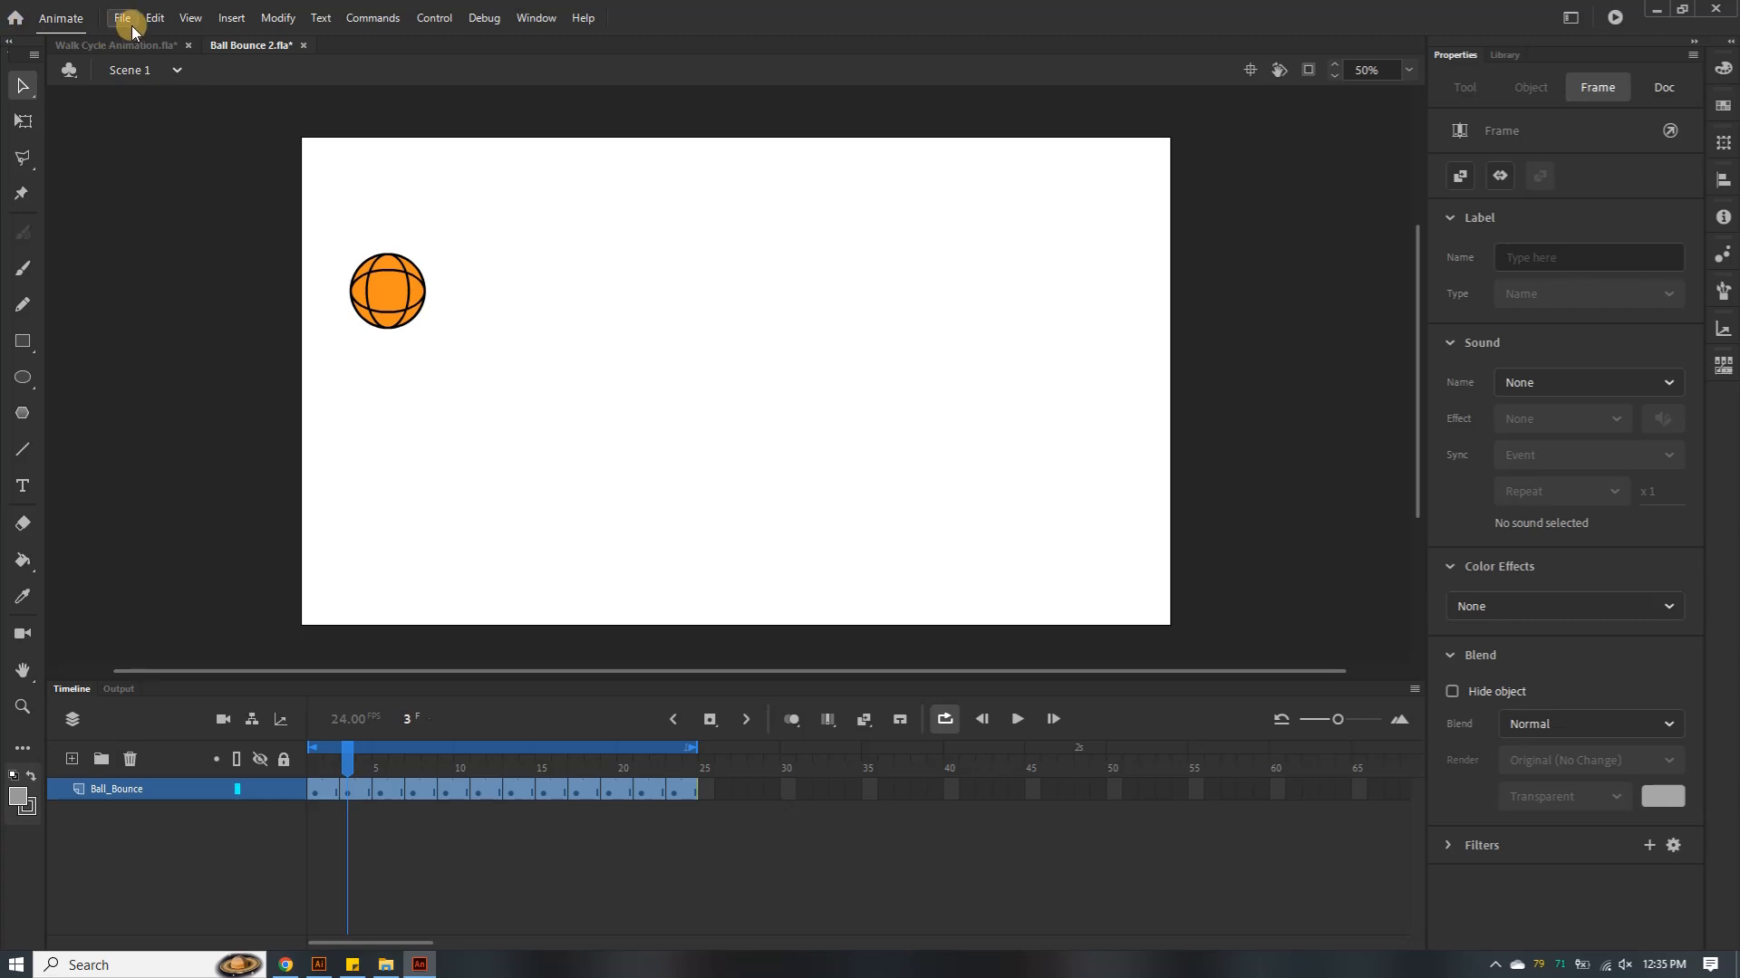
Try to import Effects ball-bounce-94853 from the Exercise 1 - Ball Bounce folder into the document's library
click(223, 20)
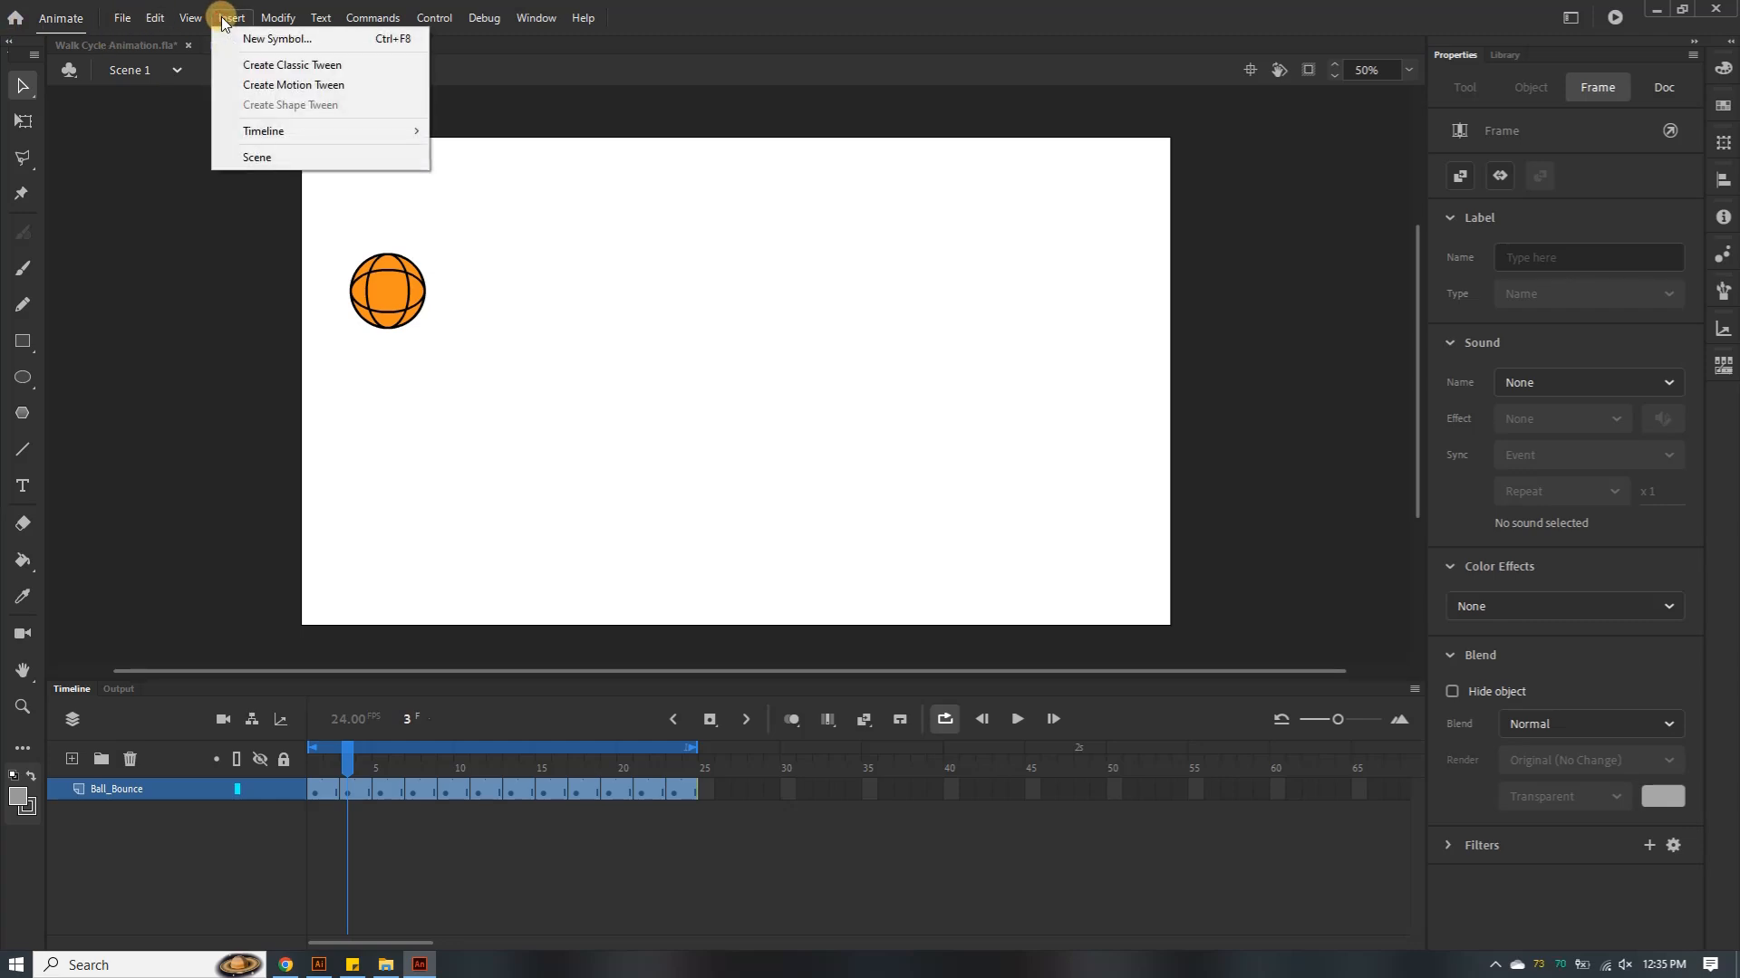
mouse_move(128, 20)
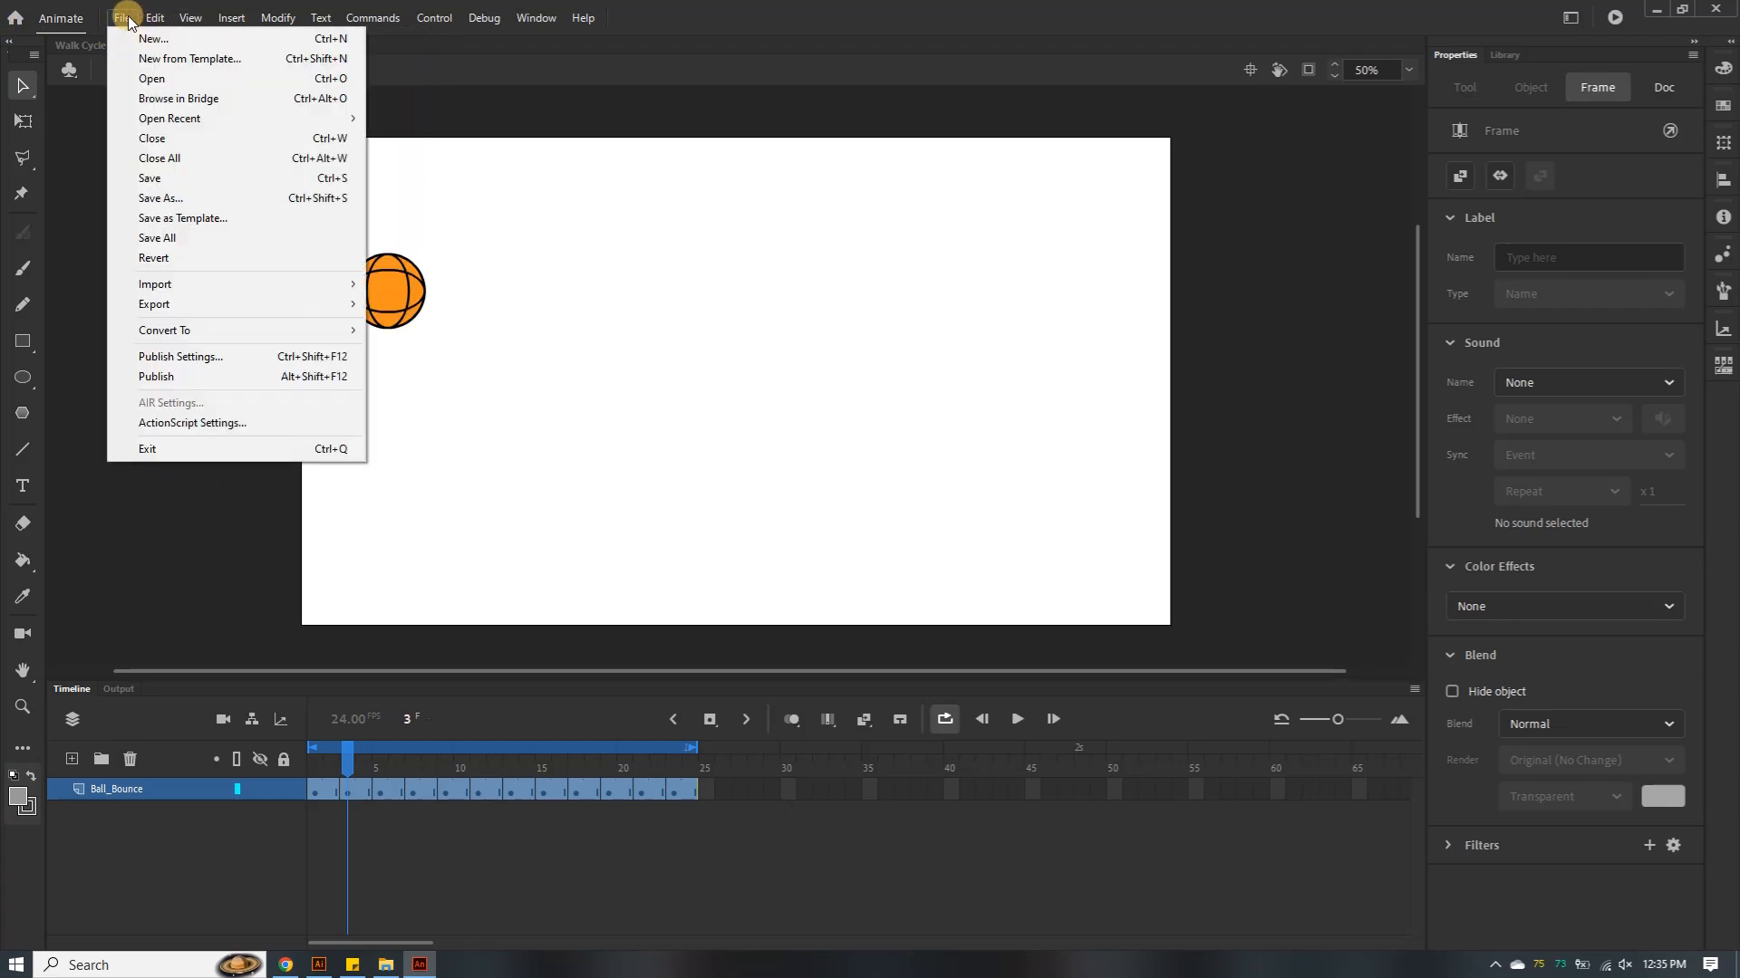
mouse_move(252, 286)
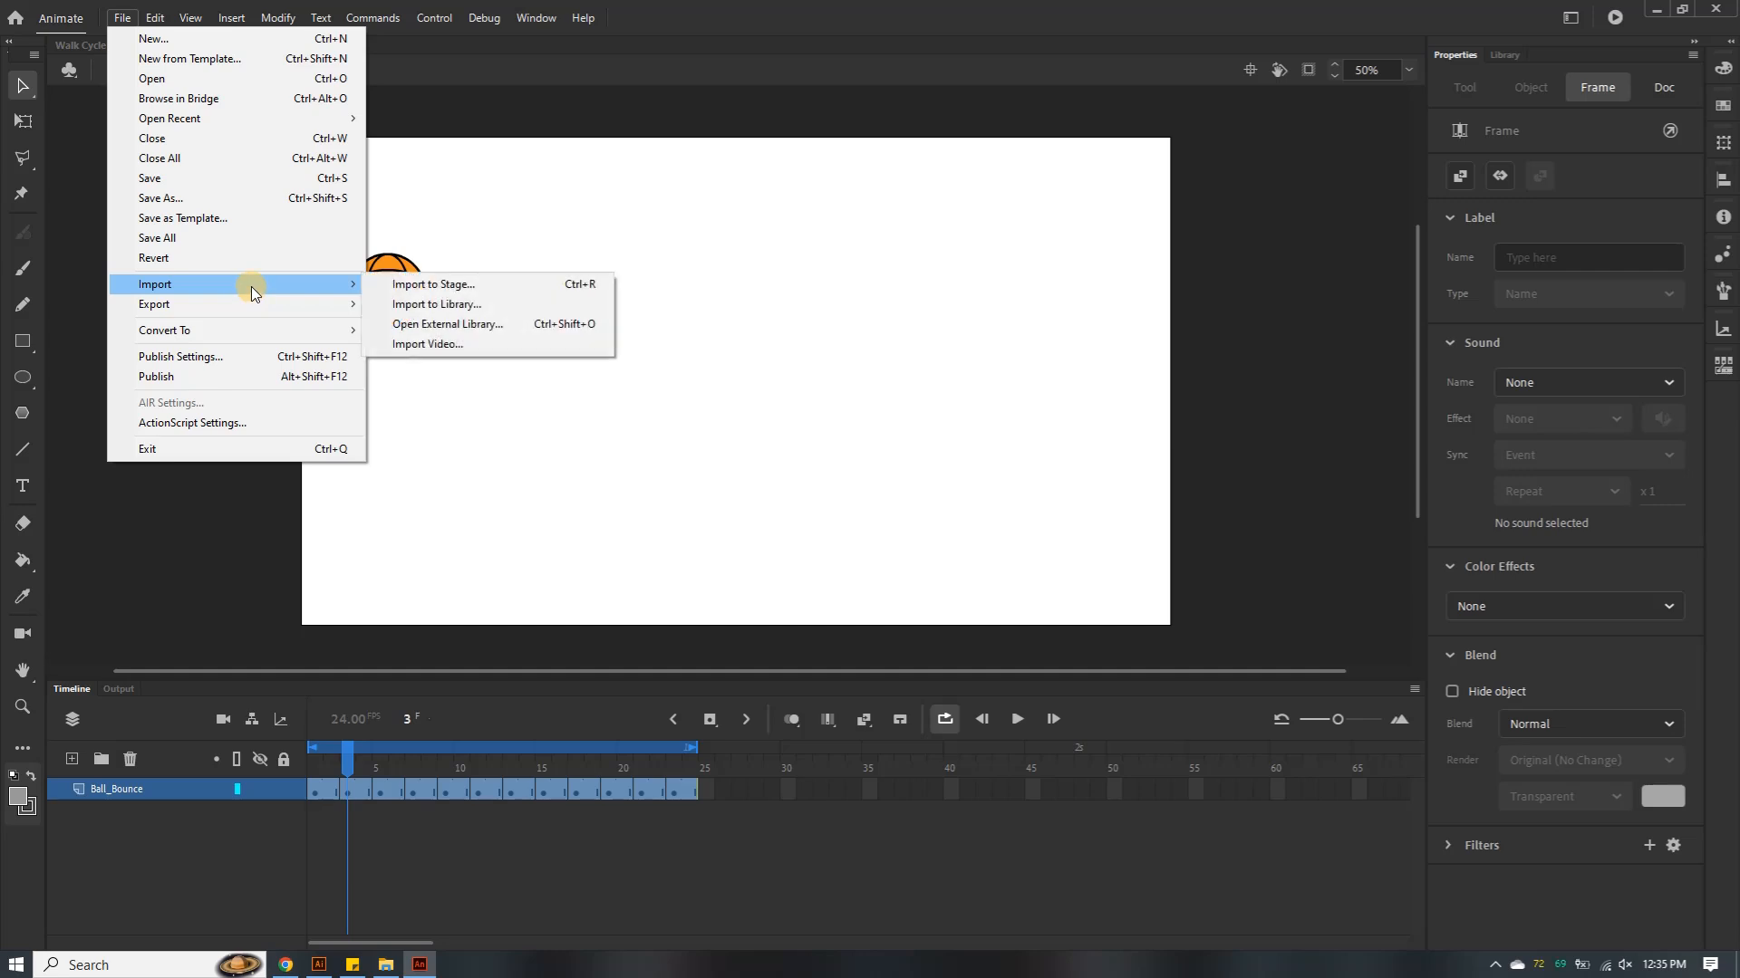
click(520, 306)
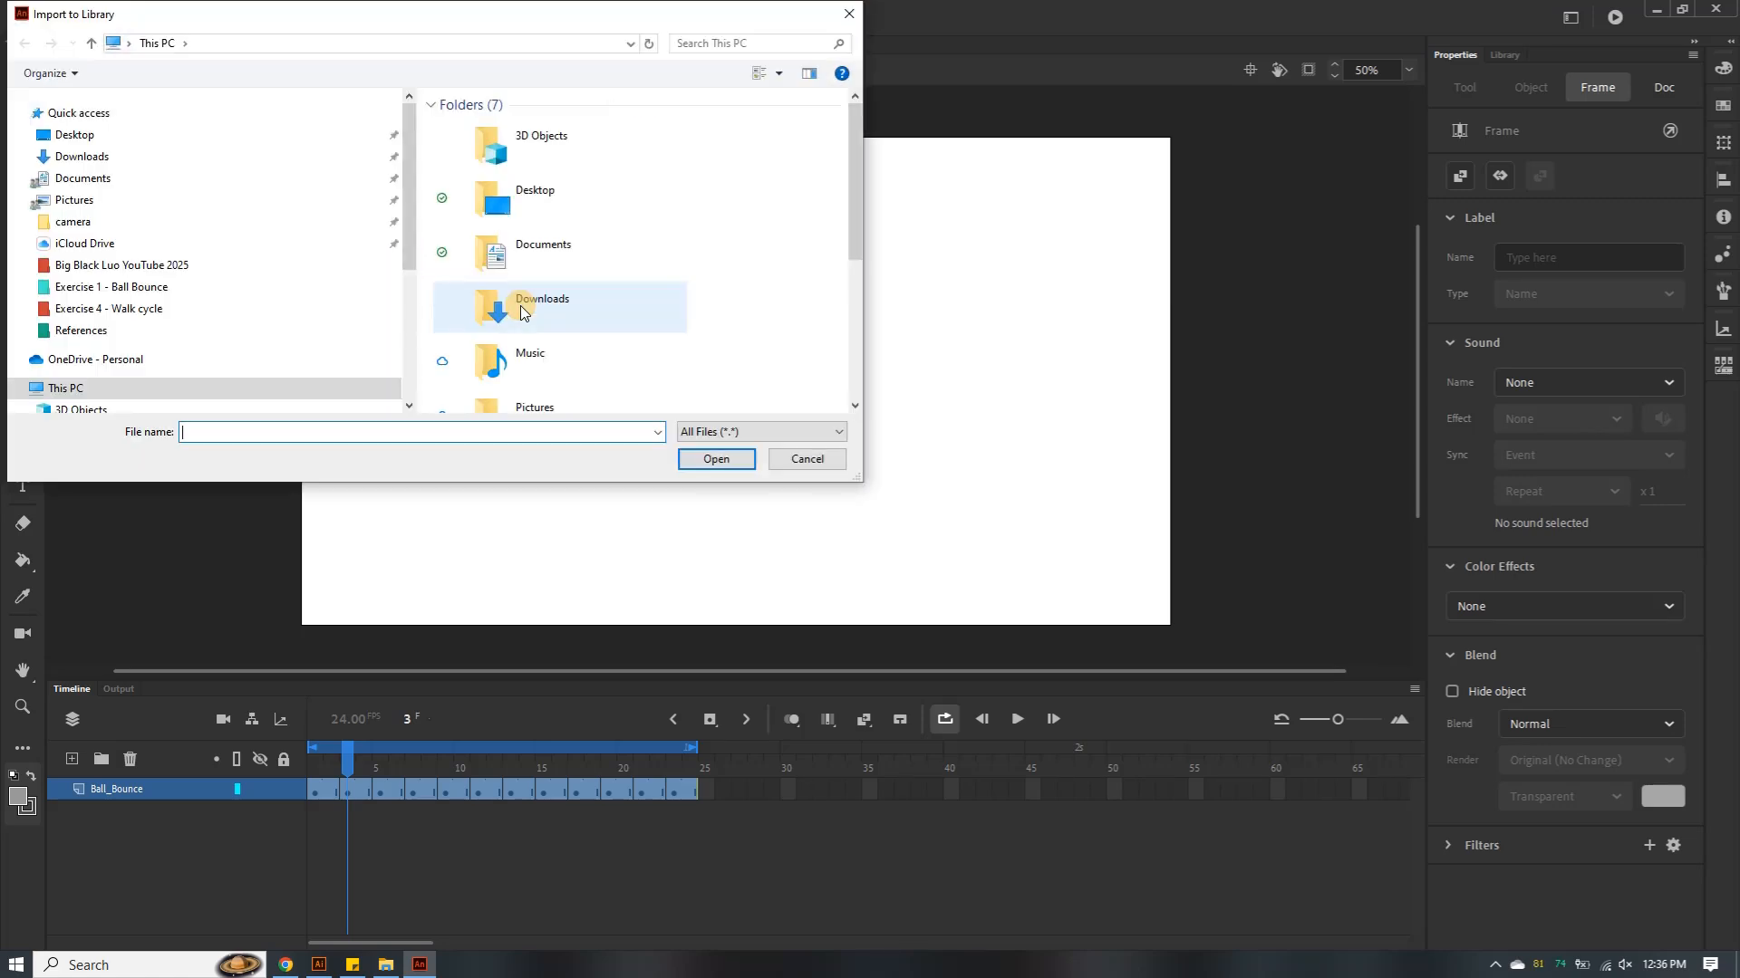
scroll(159, 317, down, 2)
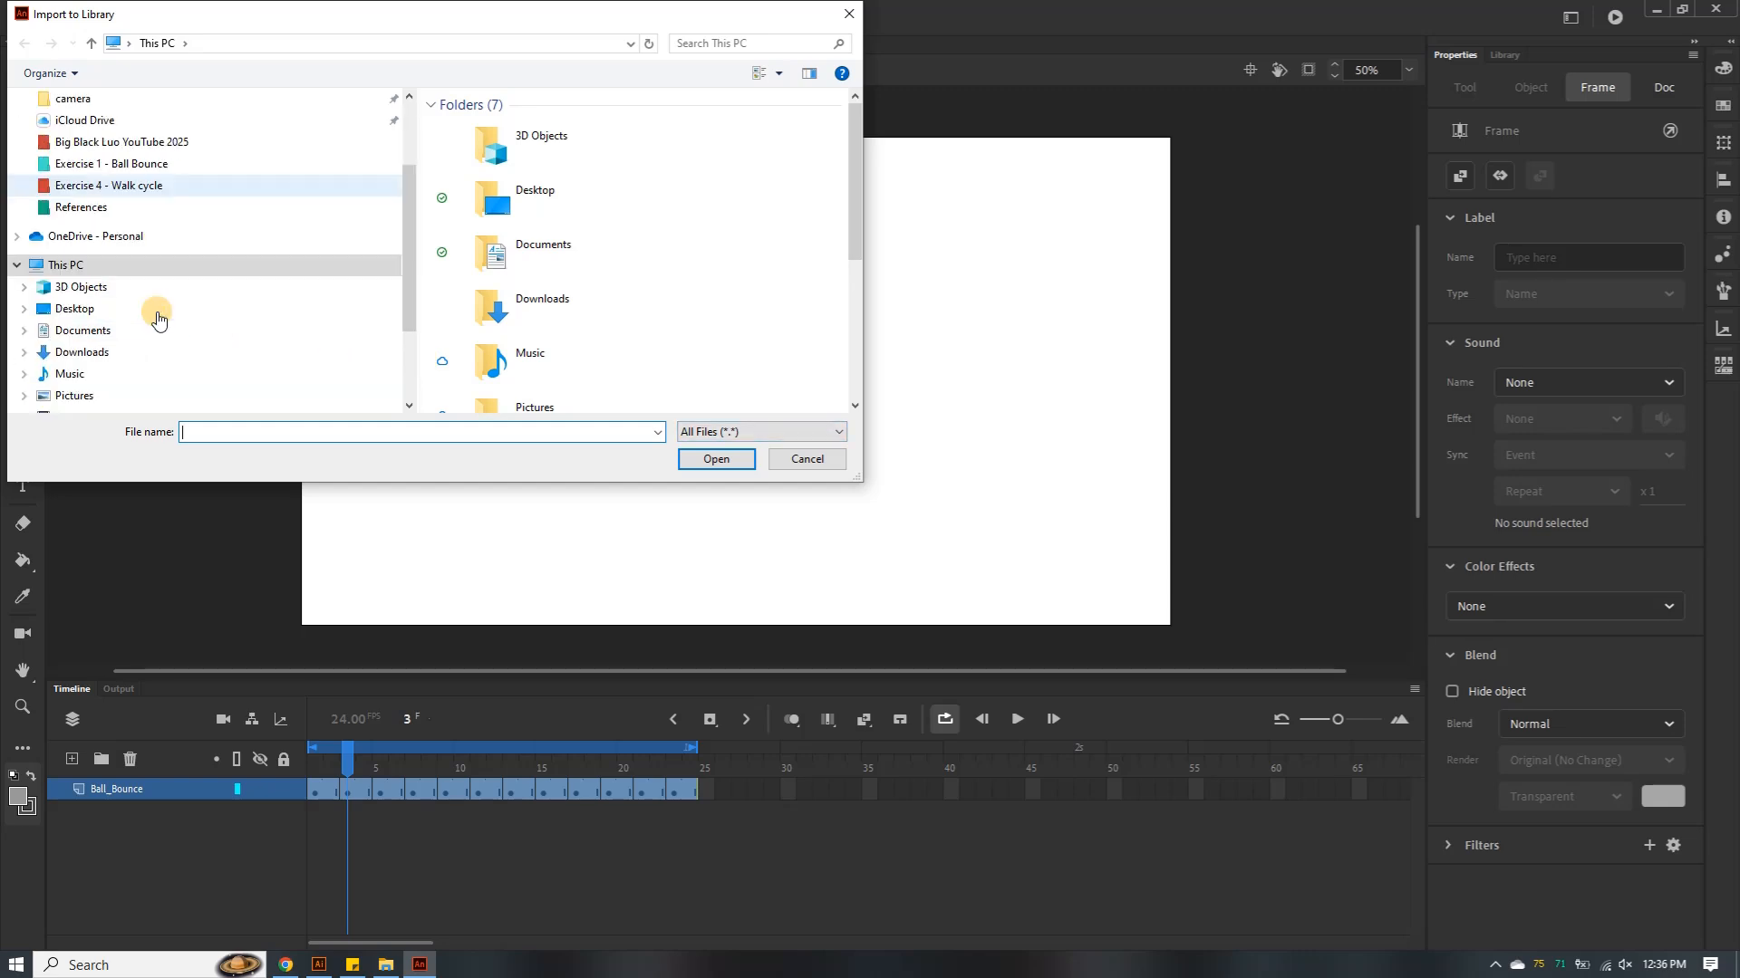
click(149, 165)
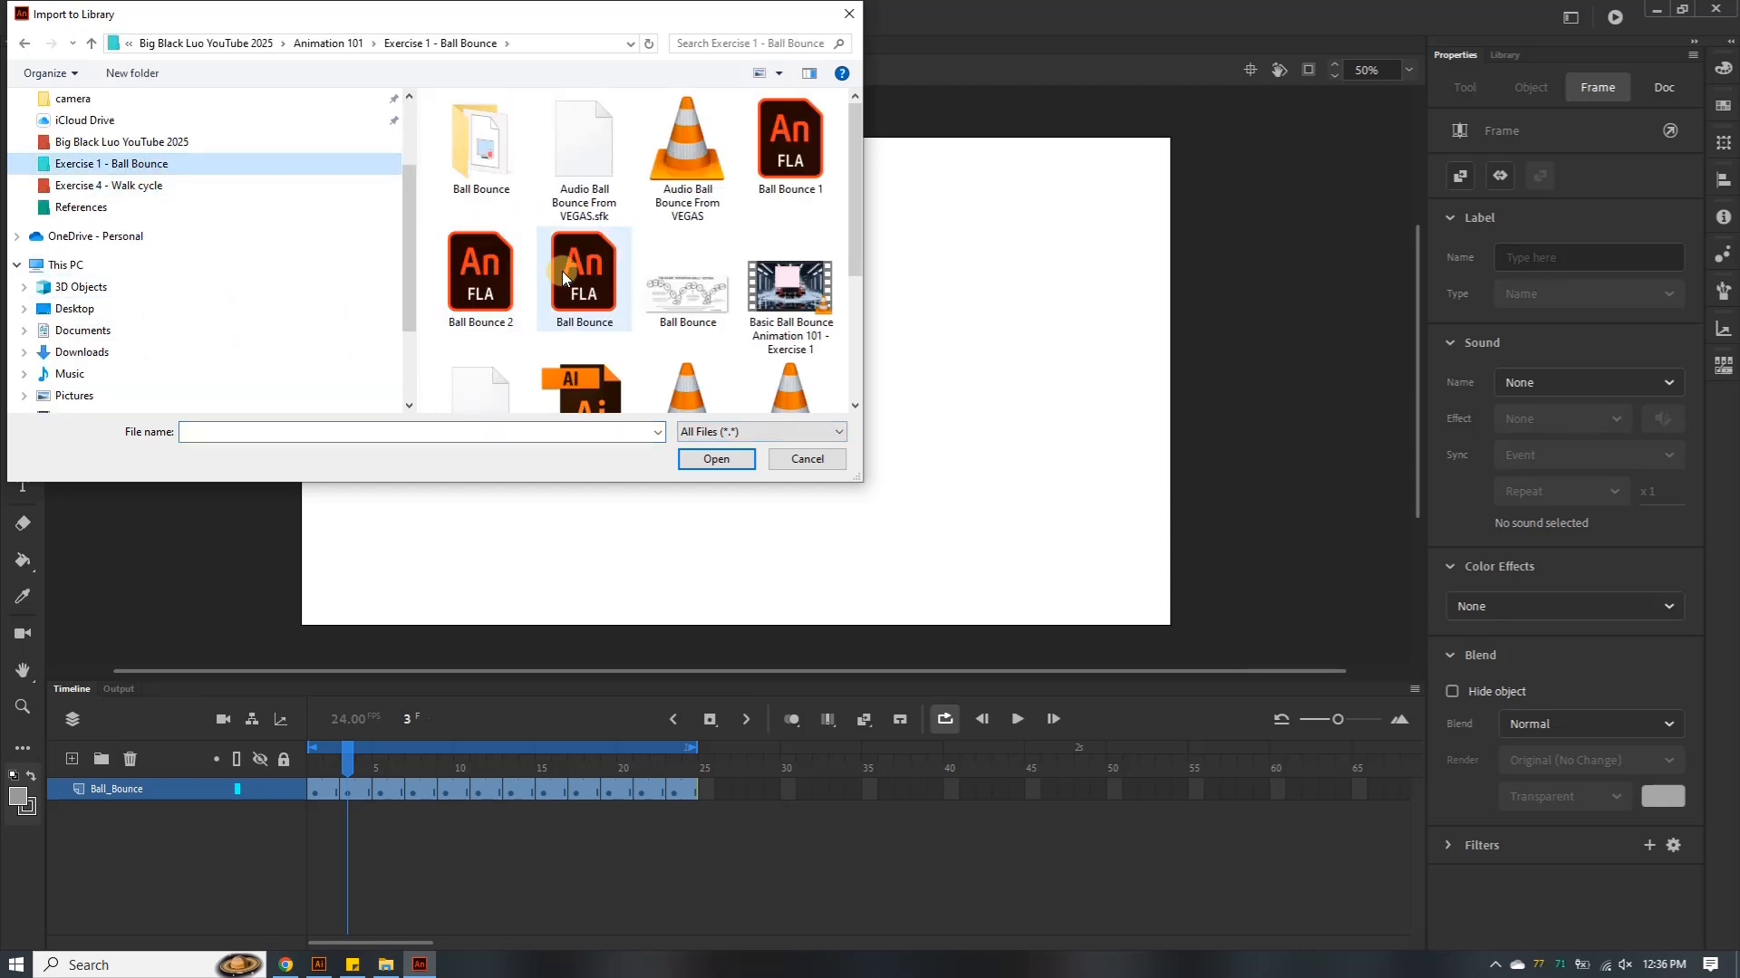
drag(861, 155, 862, 239)
click(681, 286)
click(716, 458)
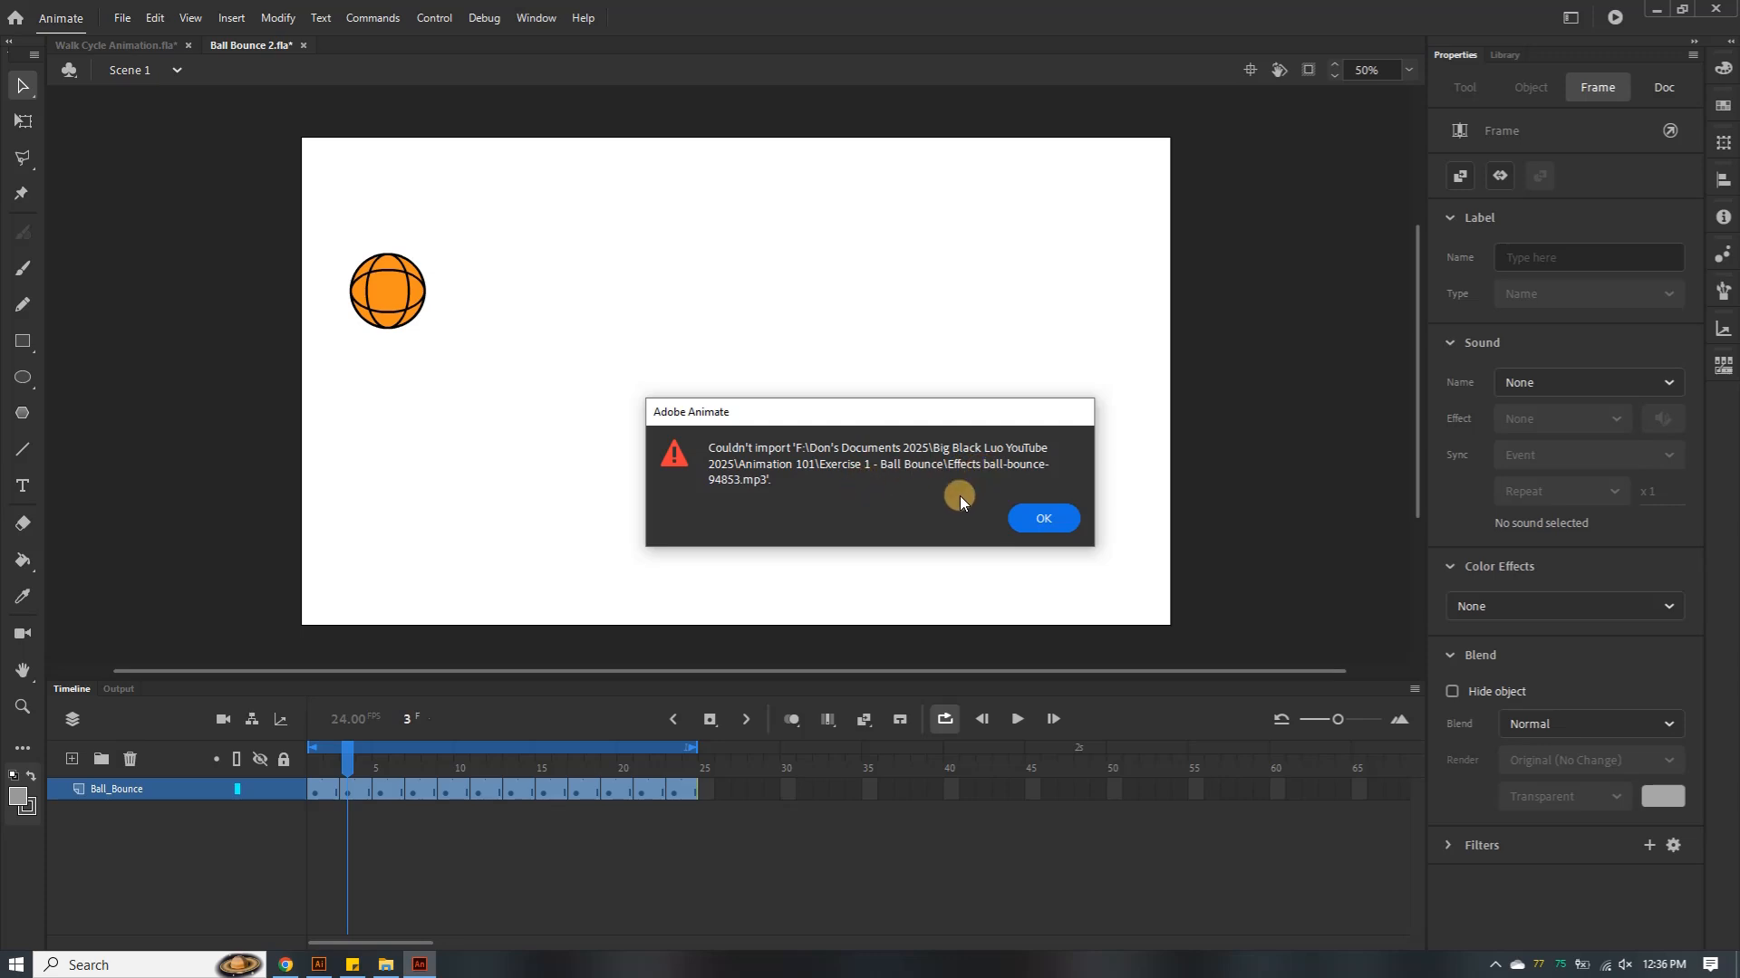
click(1047, 514)
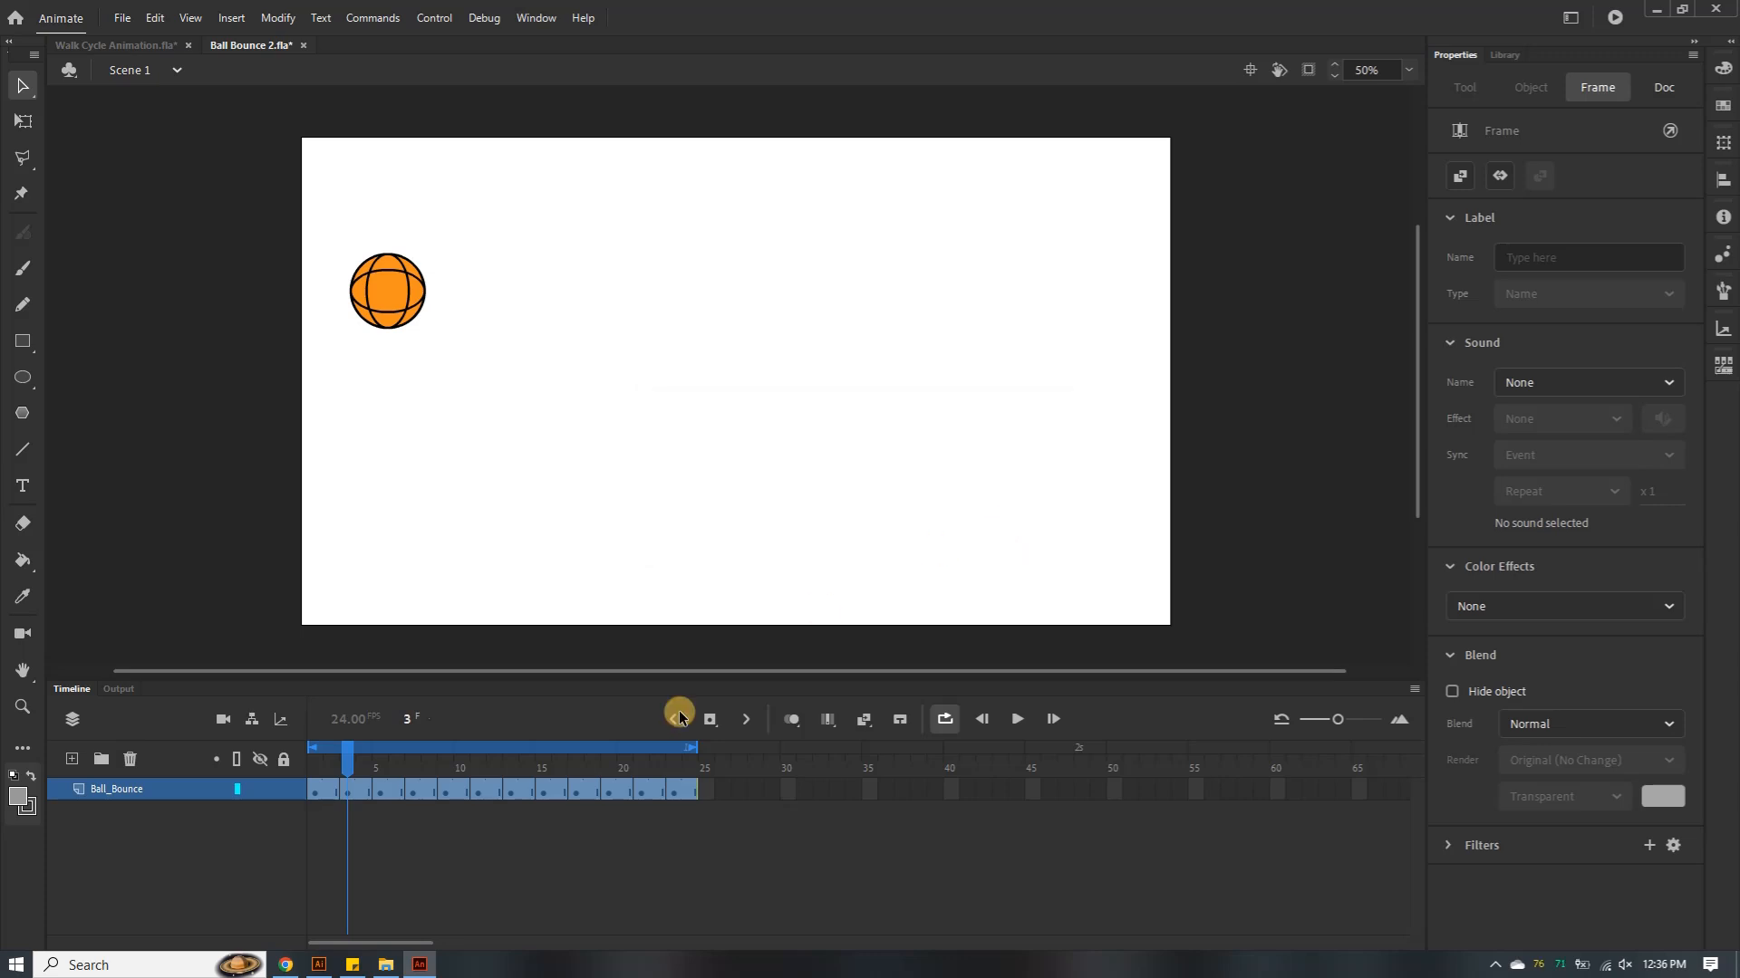
Try to bring the Effects ball-bounce-94853 sound file from the folder onto the stage, dismissing any error dialogs
click(384, 965)
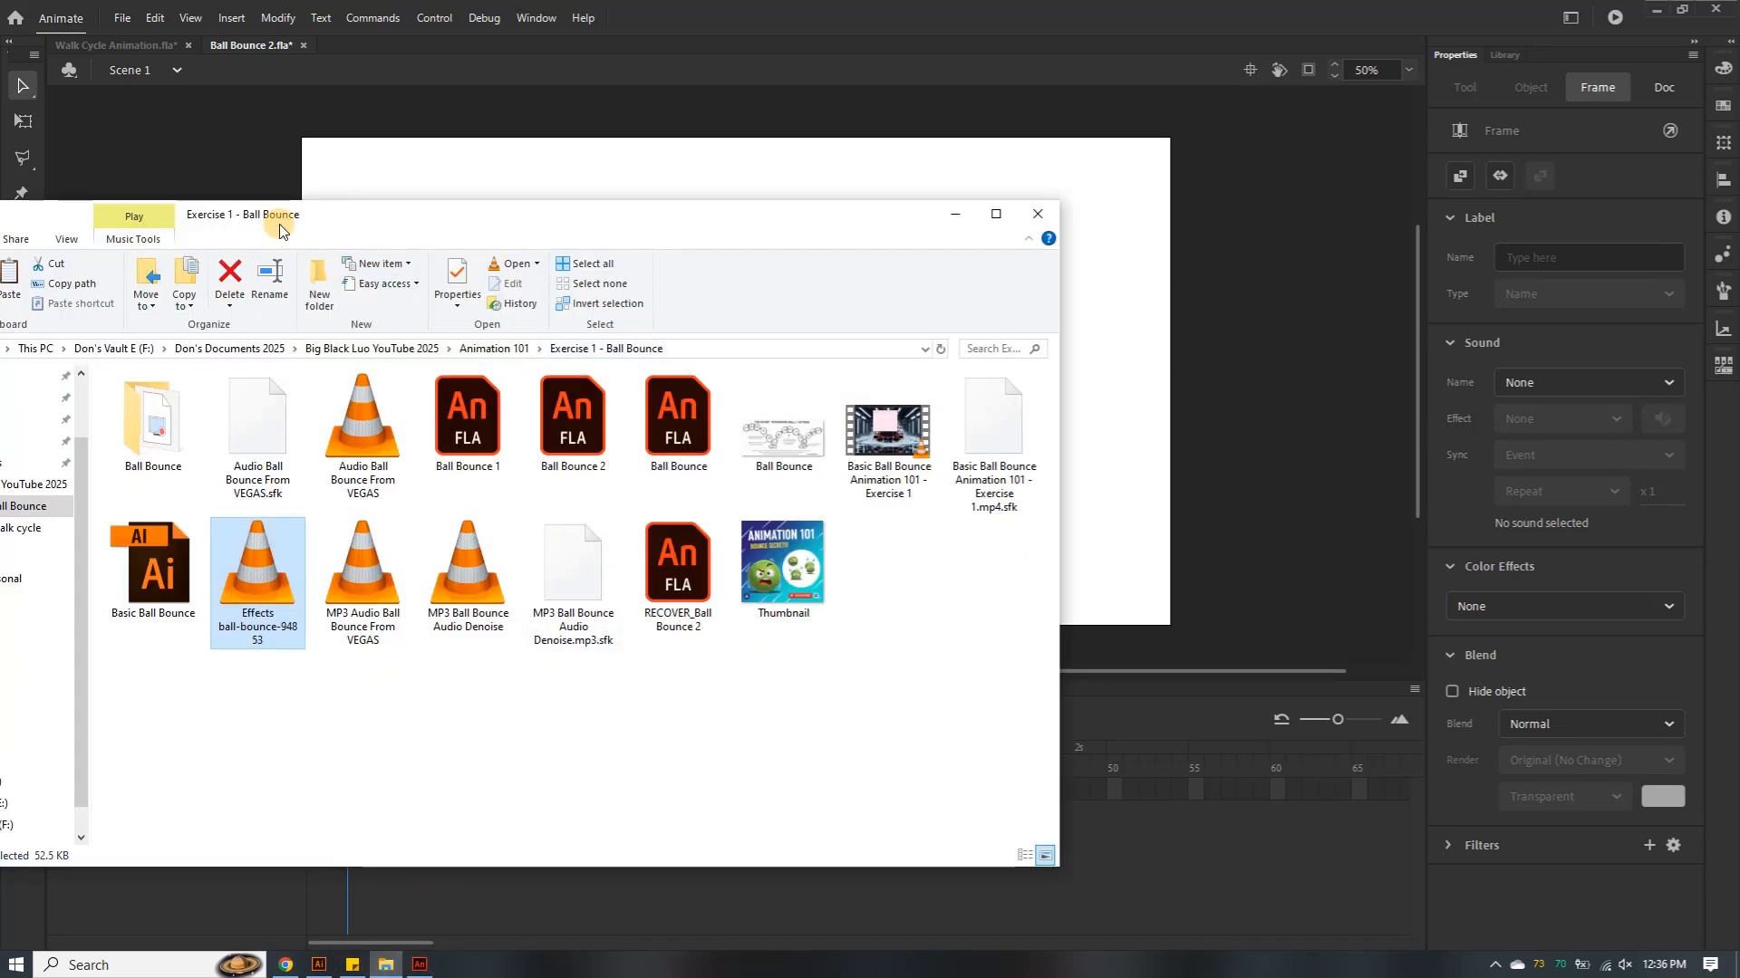
drag(279, 231, 1031, 263)
drag(1013, 594, 427, 545)
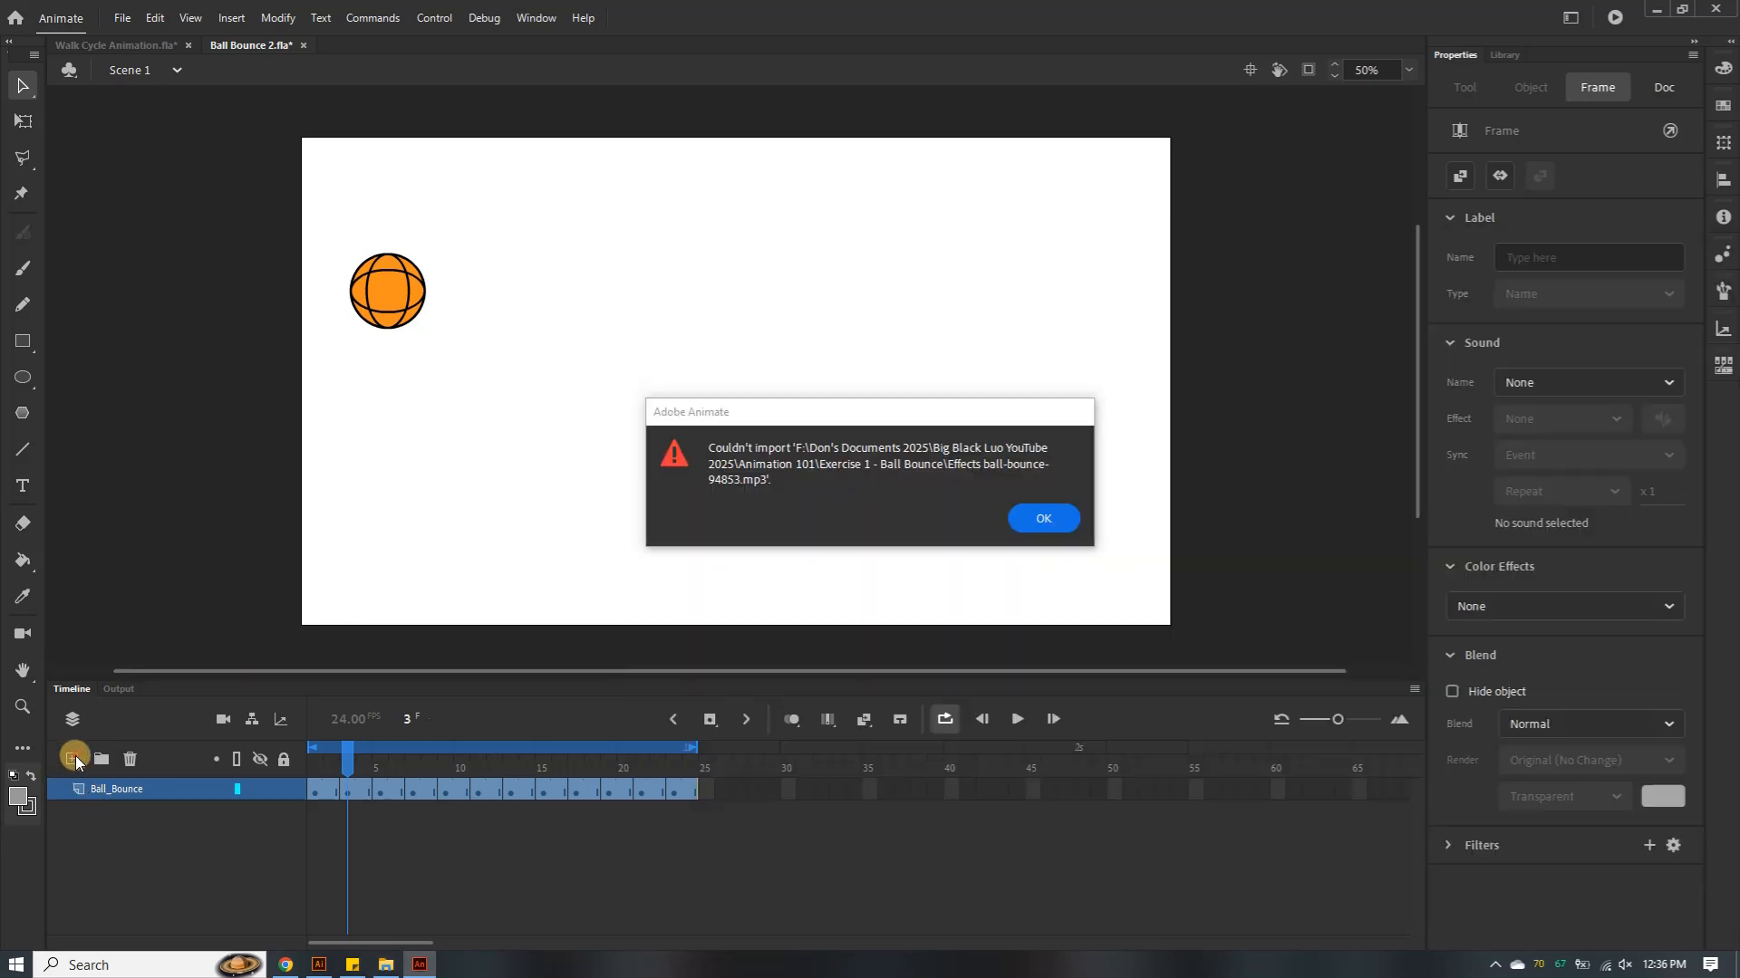
click(1040, 516)
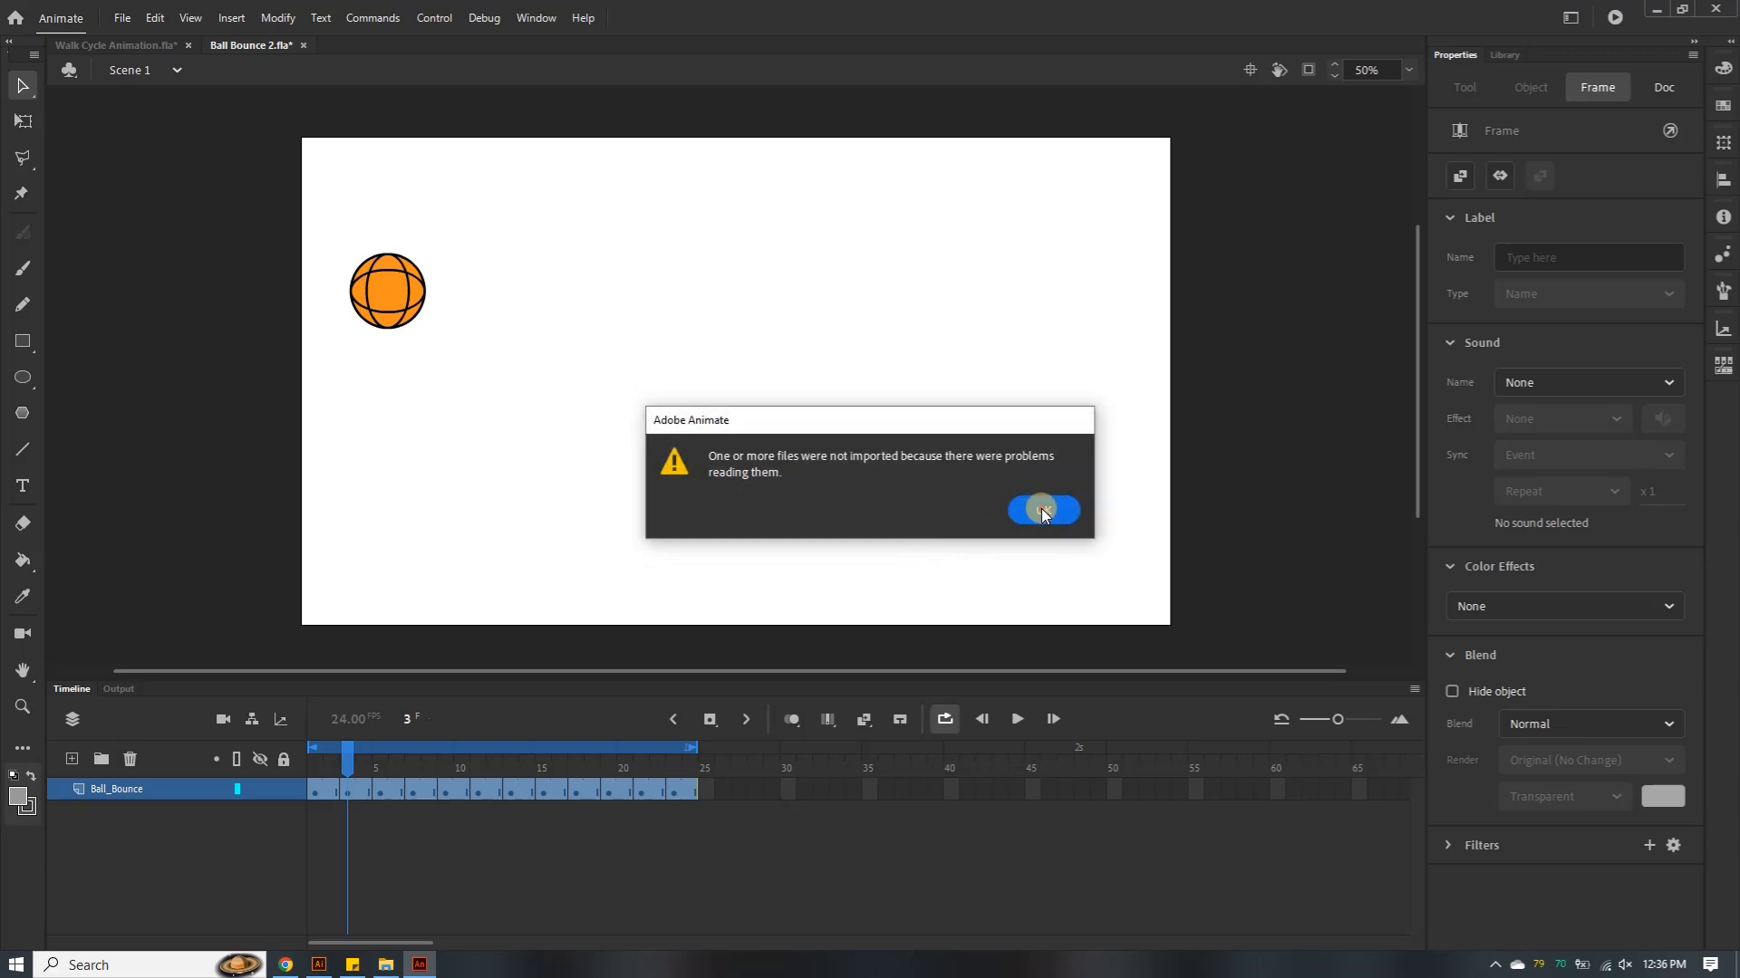
click(1041, 509)
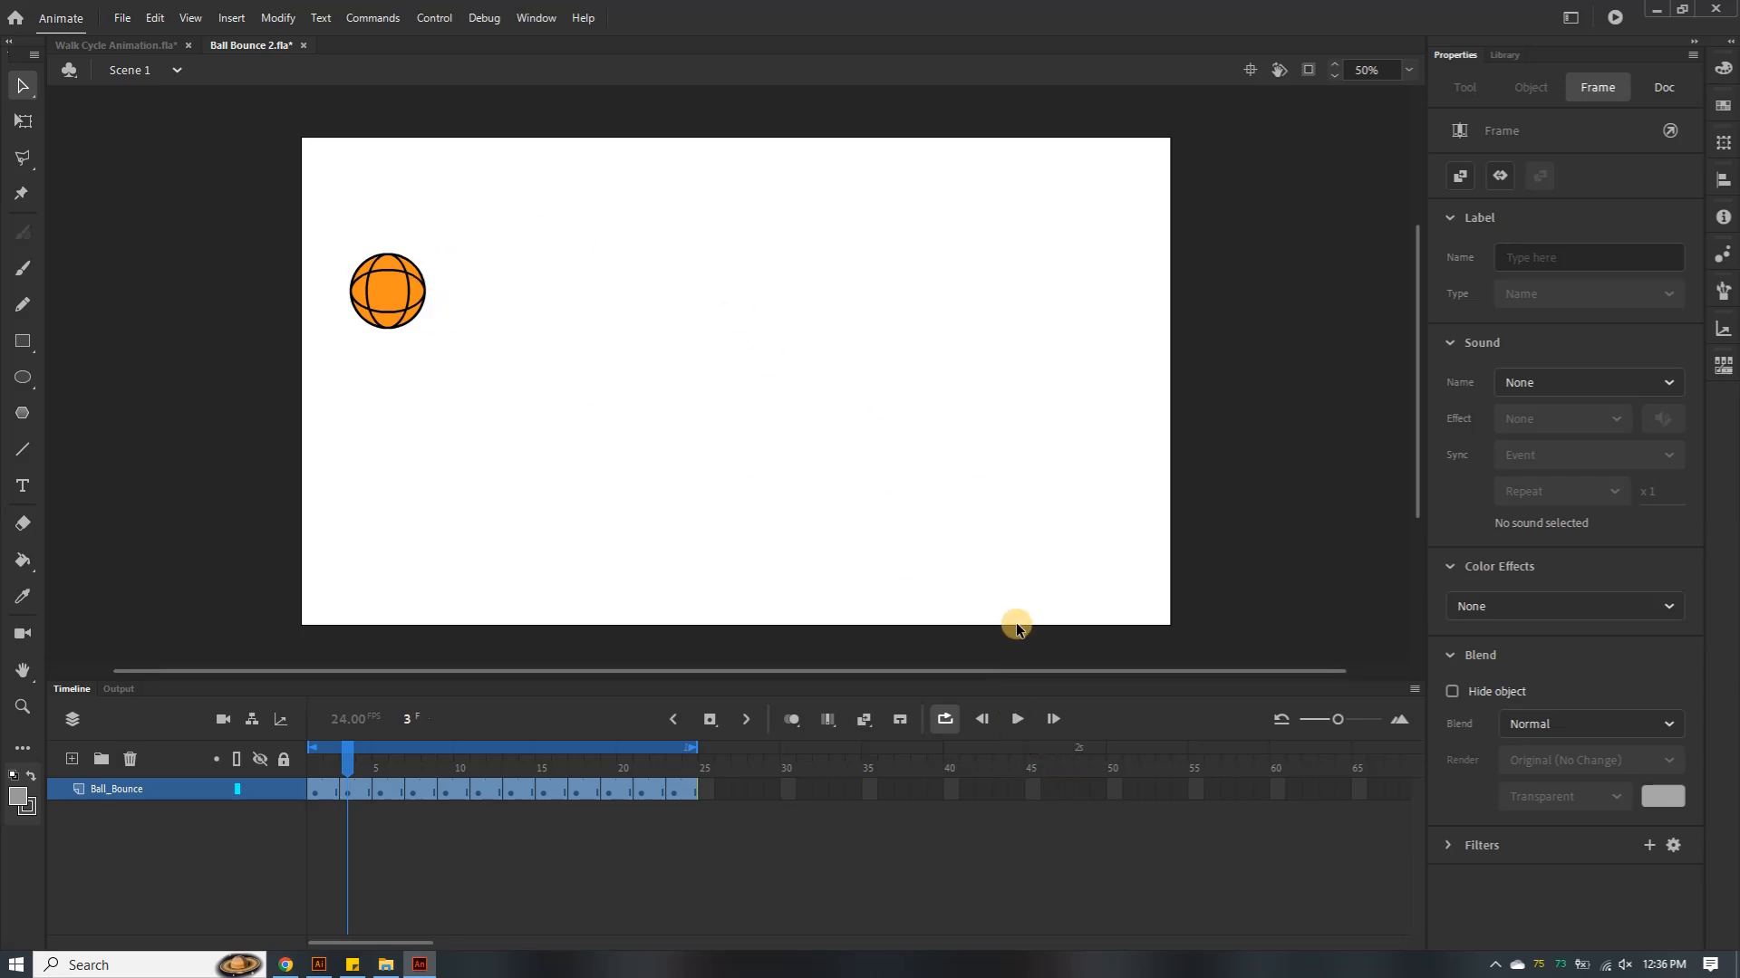
Play back the ball bounce animation on the timeline and stop it
click(1017, 721)
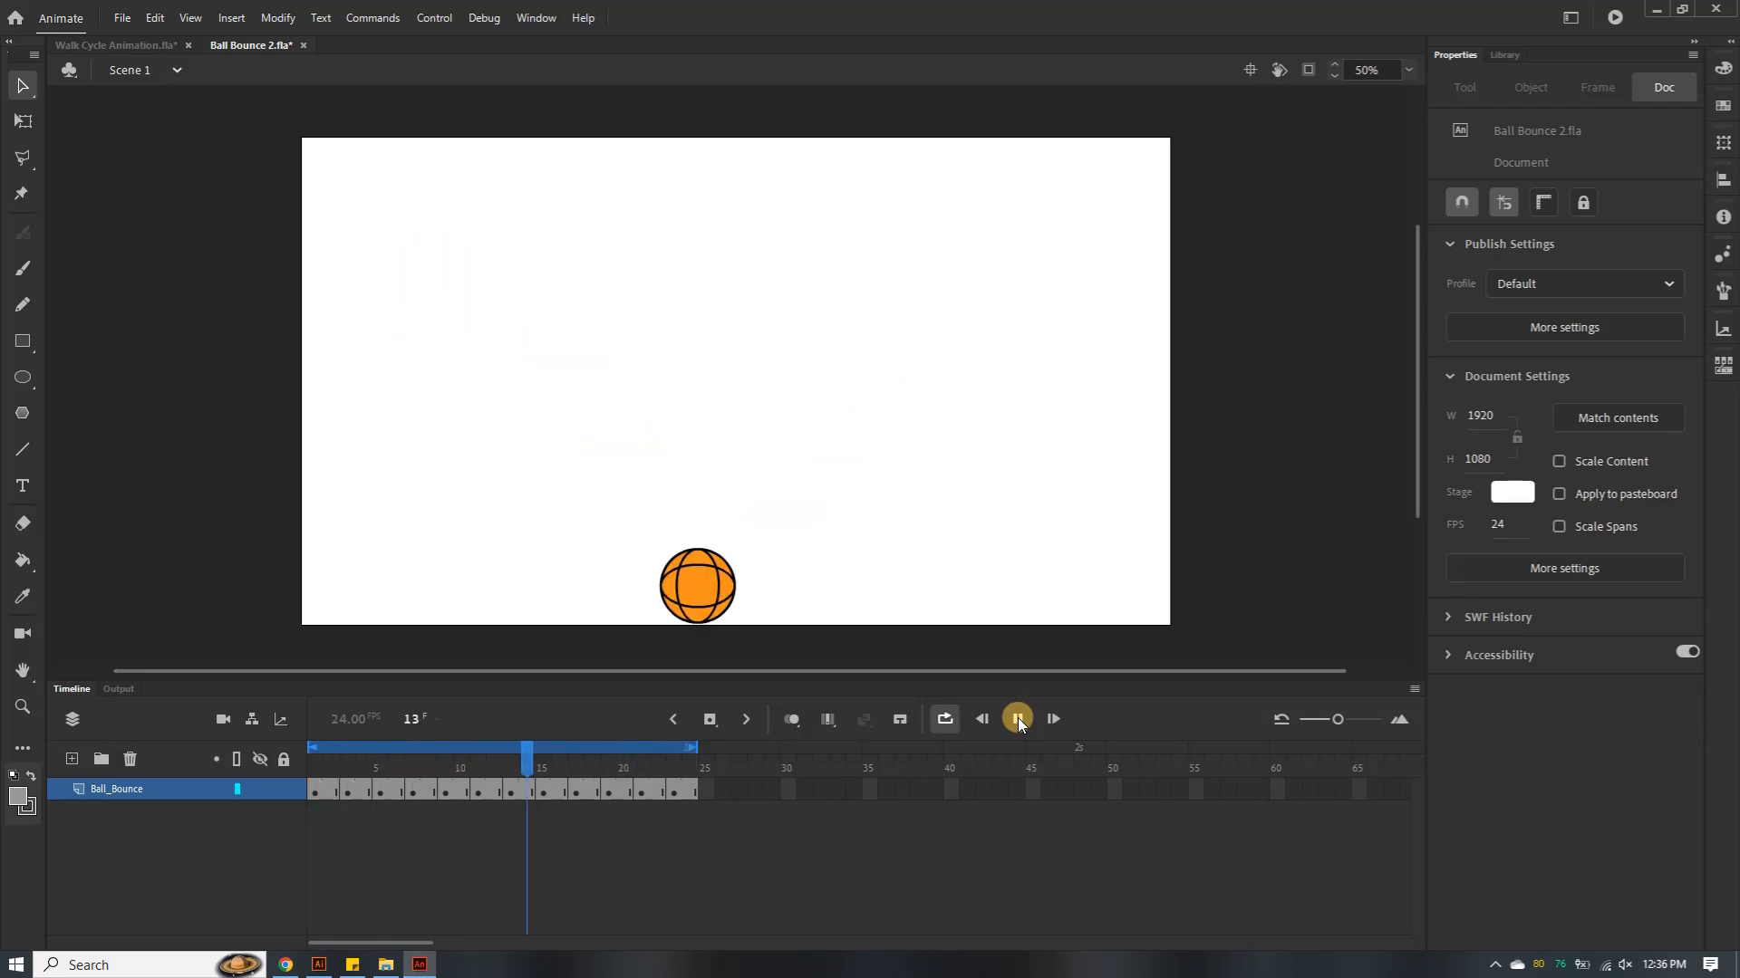
click(1018, 717)
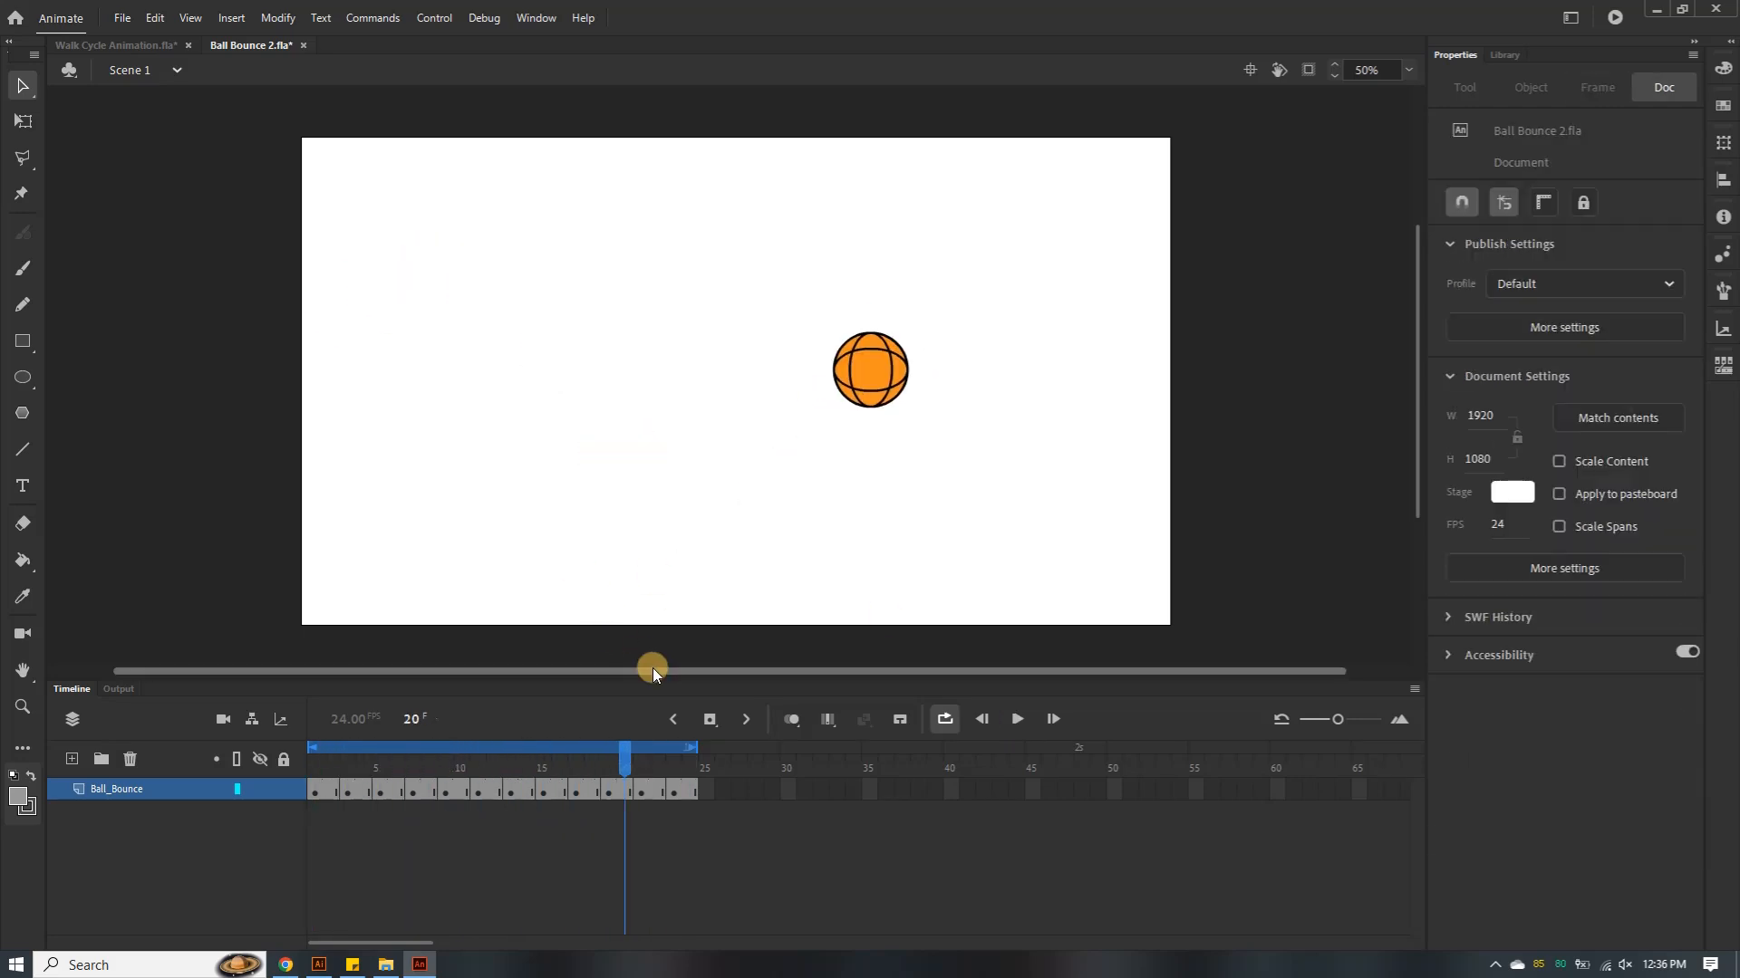
In Illustrator, hide the linked bouncing-ball reference and move the ball to the artboard's lower edge, flattening it to about 81 pt high
click(318, 964)
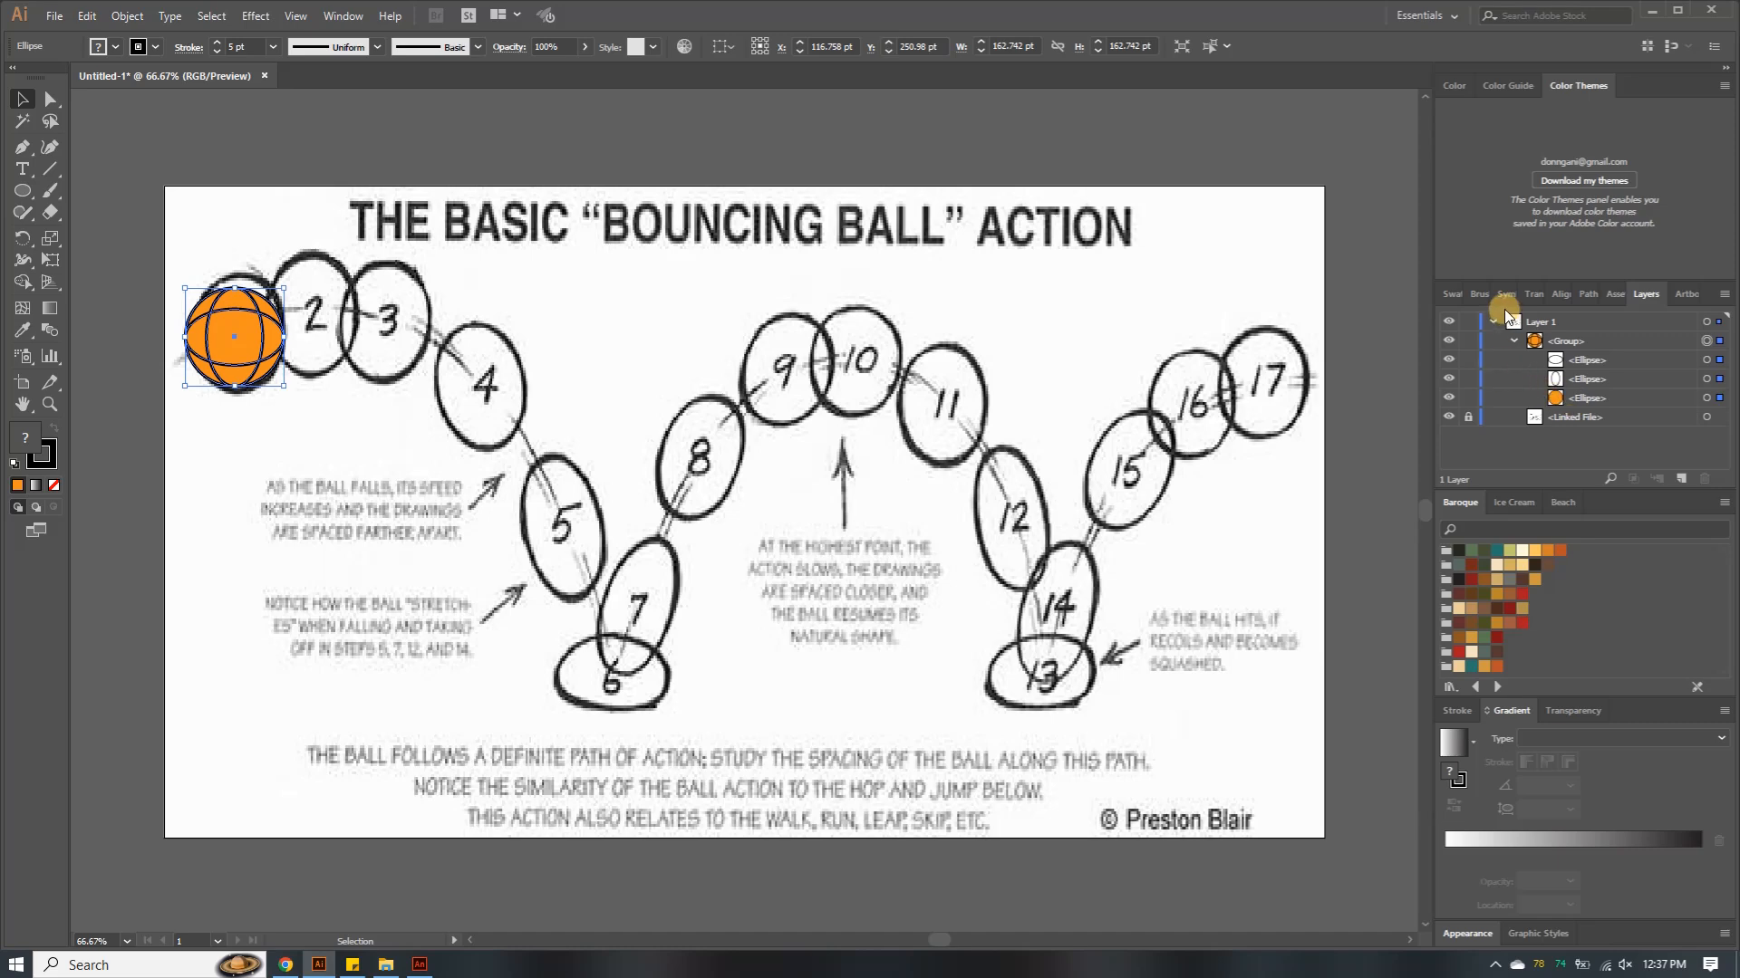
click(1448, 416)
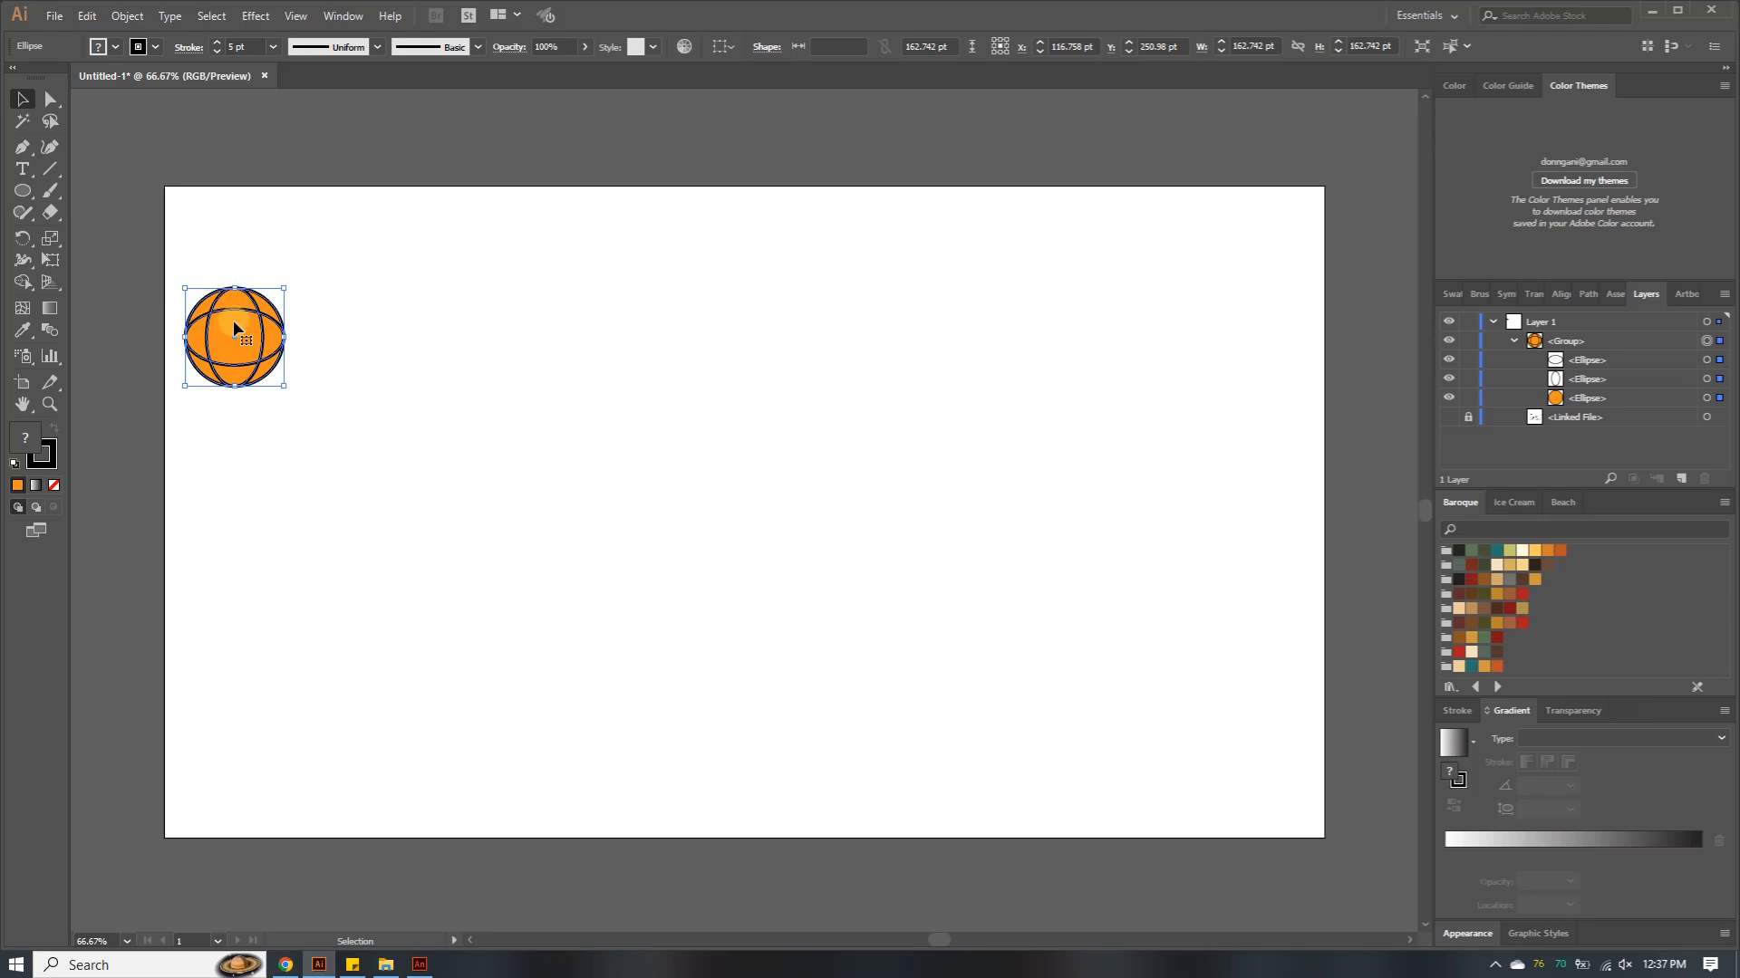
drag(234, 328, 625, 789)
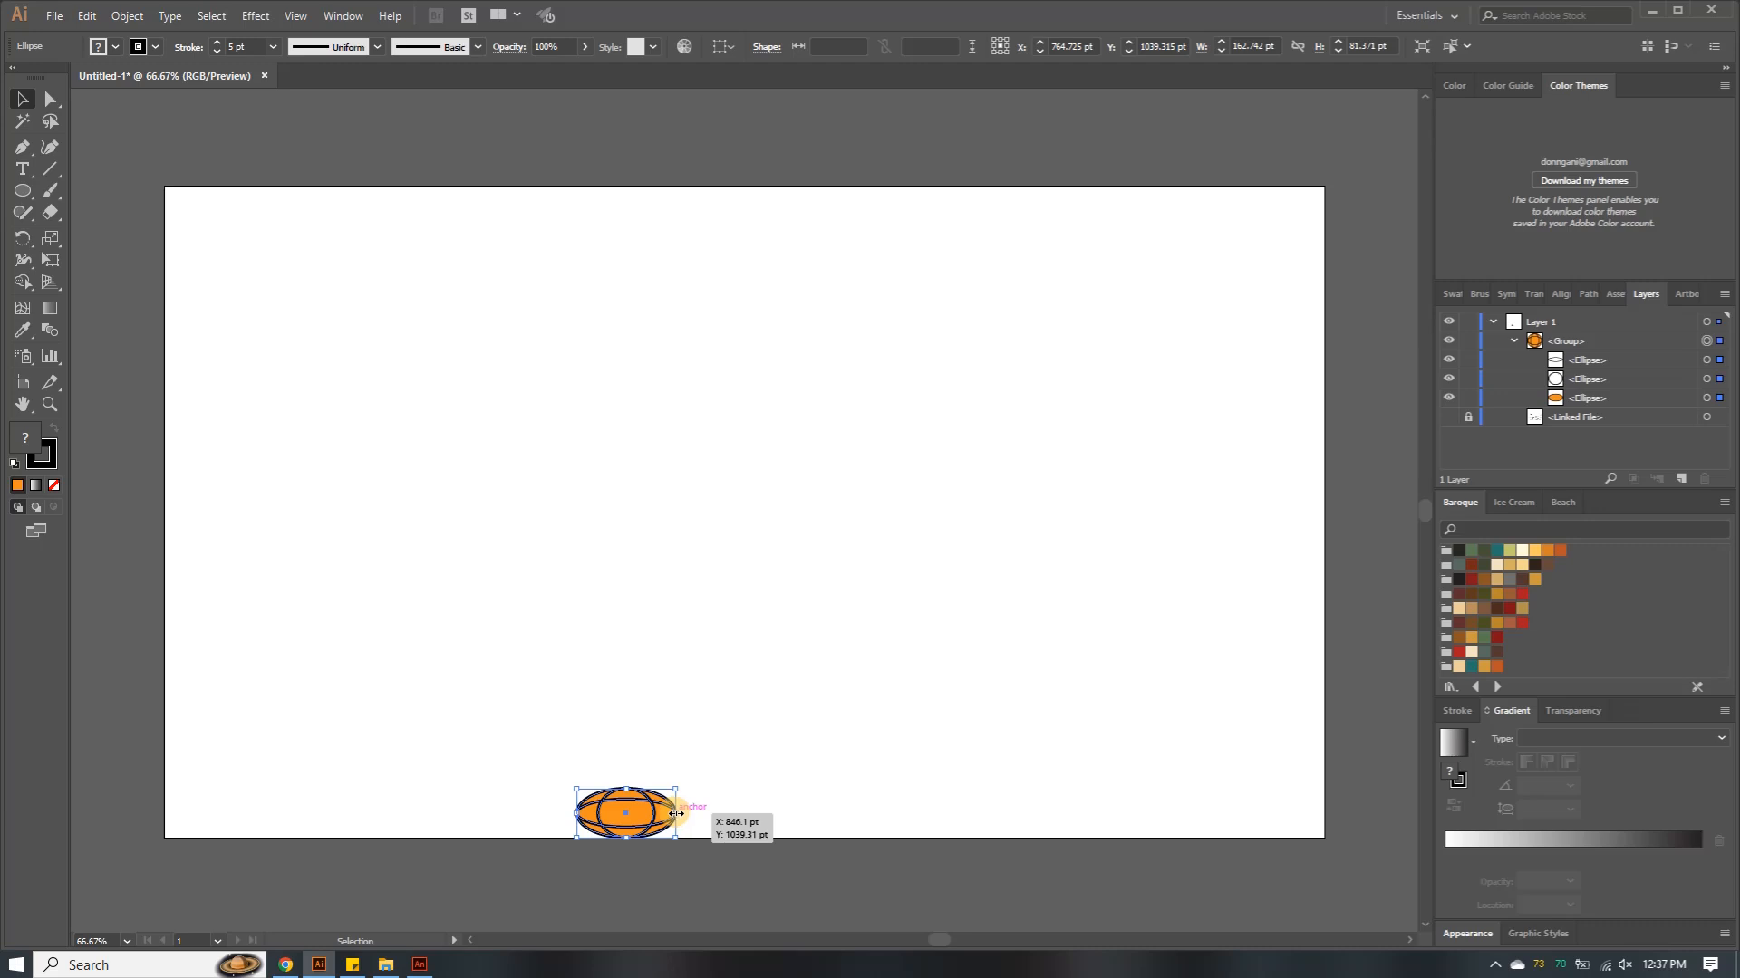
Stretch the flattened ball into a squash shape about 227 pt wide and 106 pt high, leaving it selected
drag(676, 813, 710, 817)
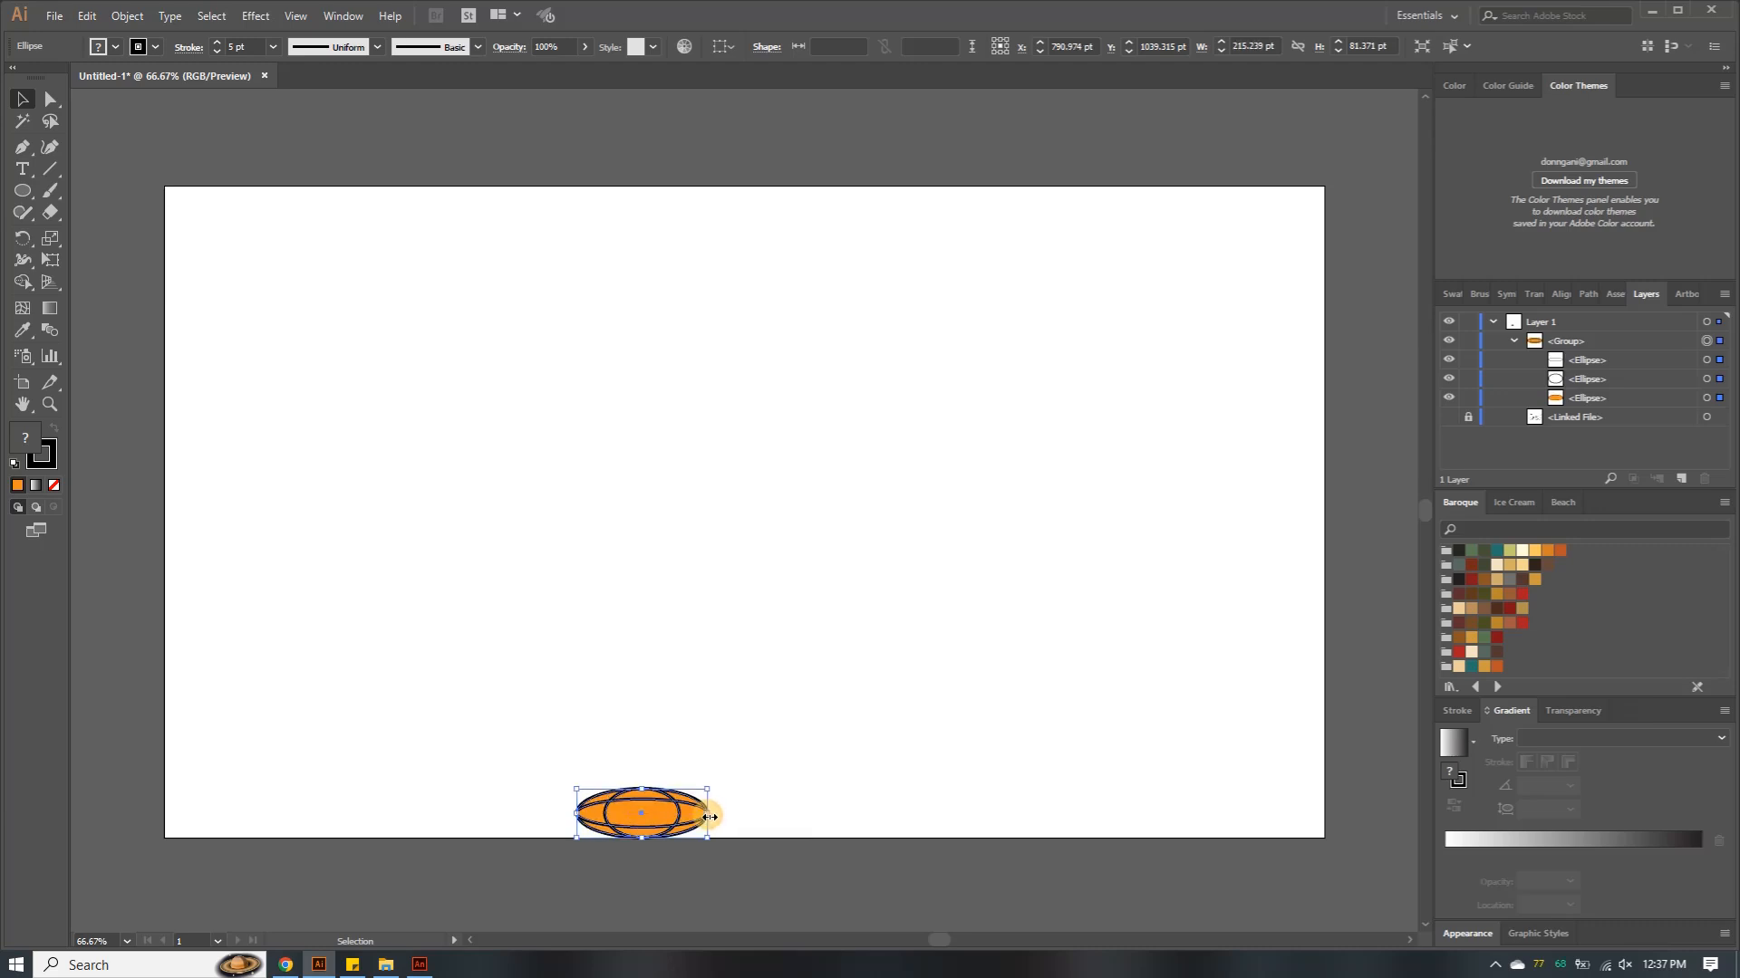
drag(642, 788, 641, 782)
click(1011, 568)
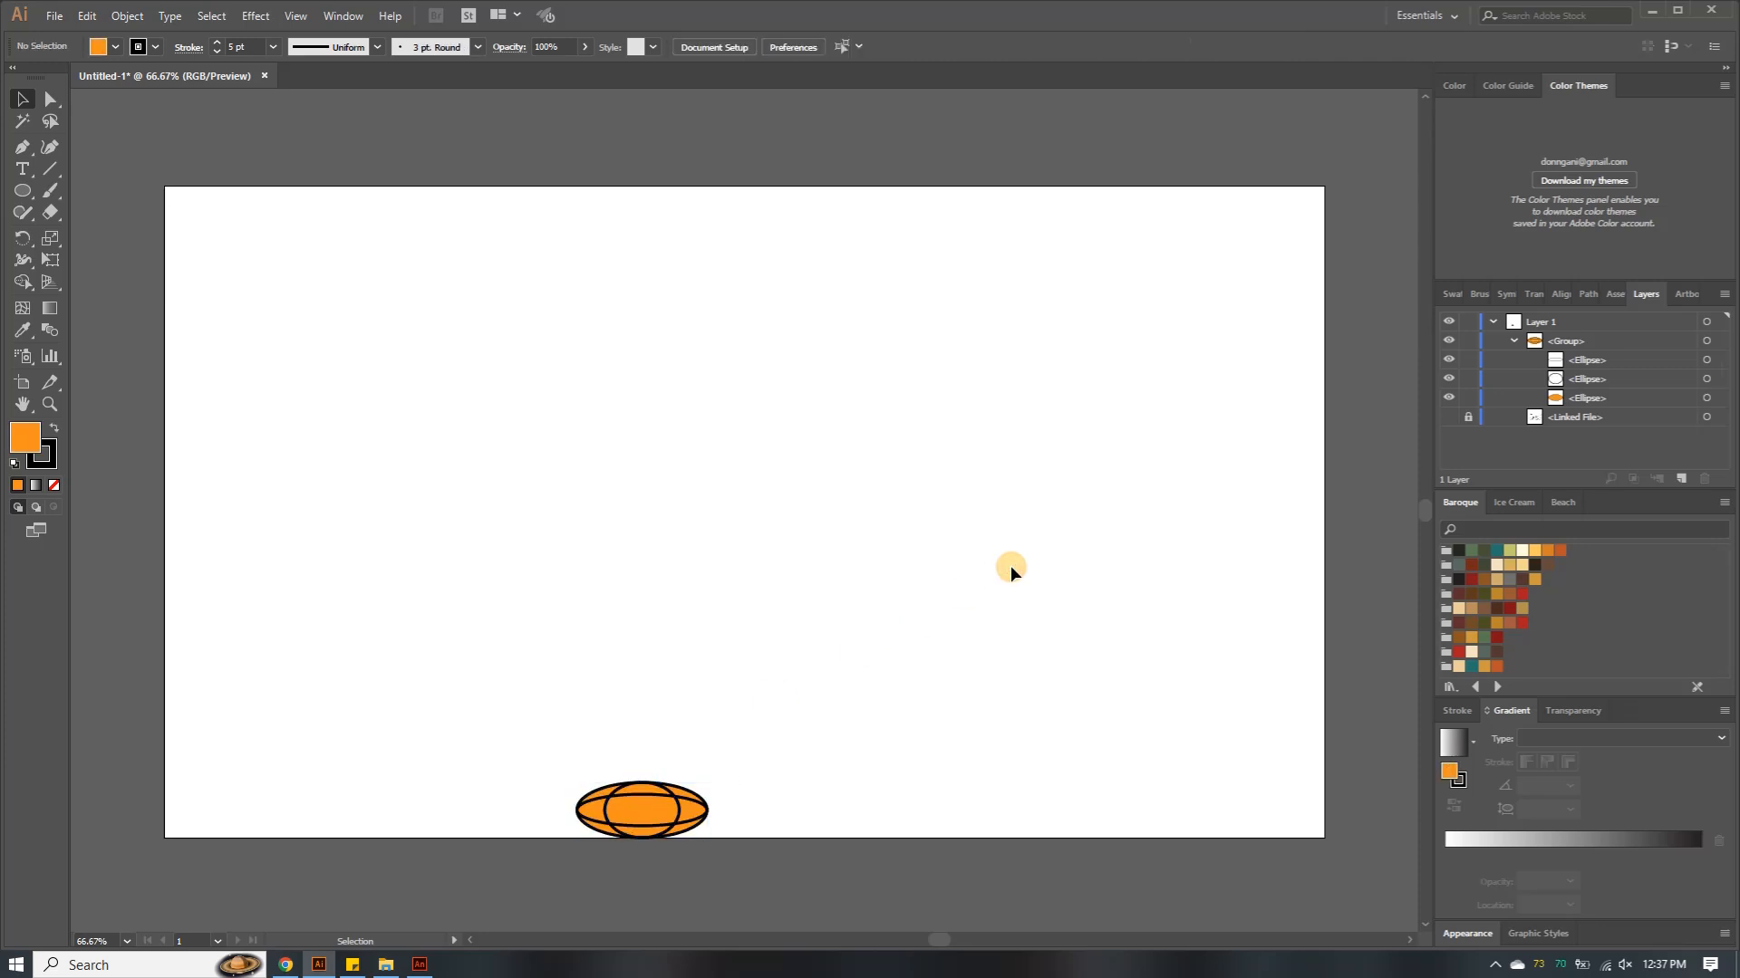
click(655, 798)
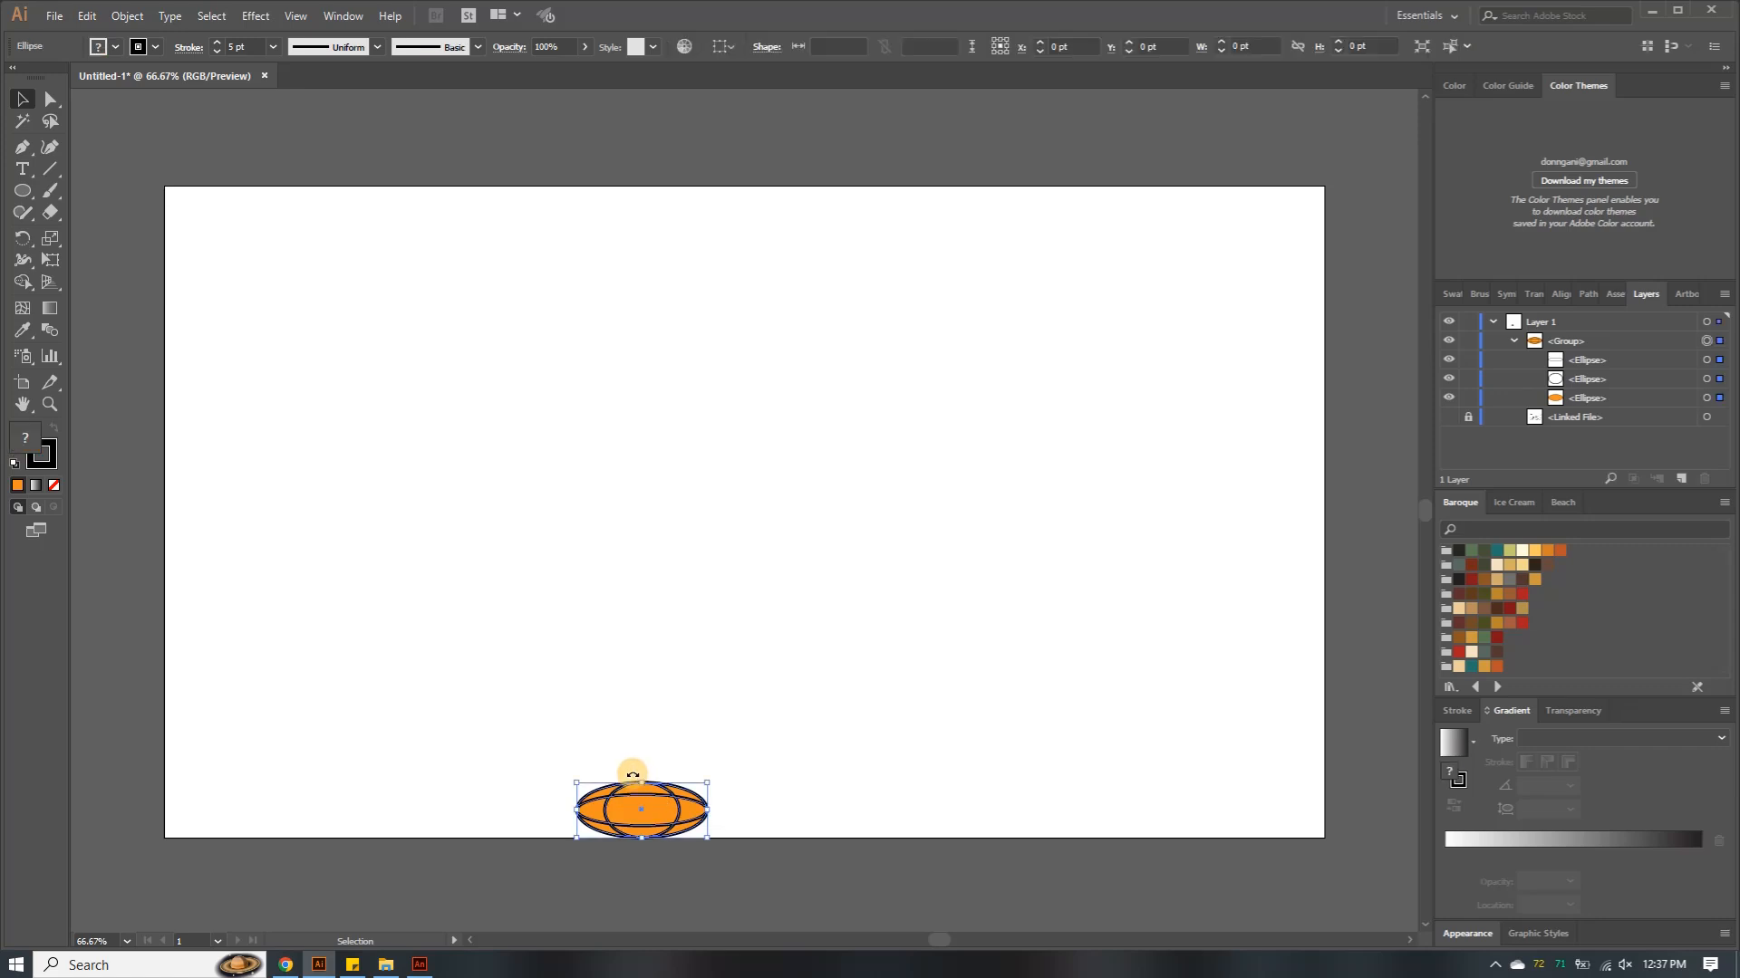
drag(641, 779, 714, 806)
click(823, 727)
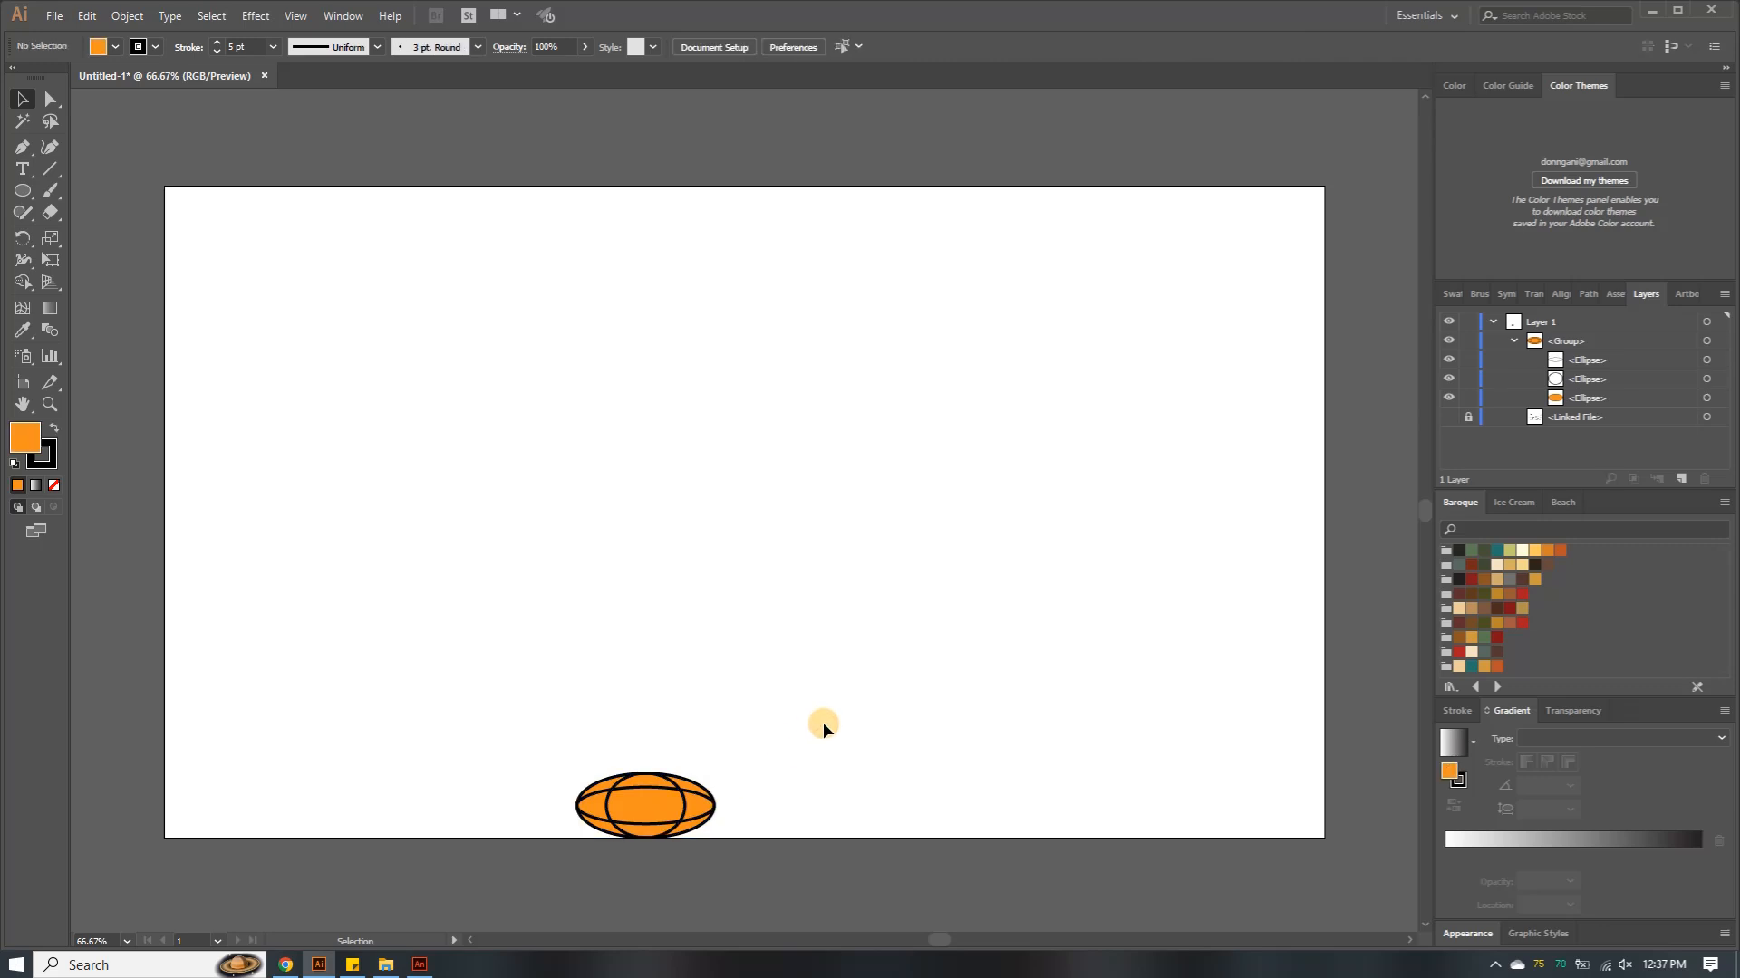
ctrl+click(656, 818)
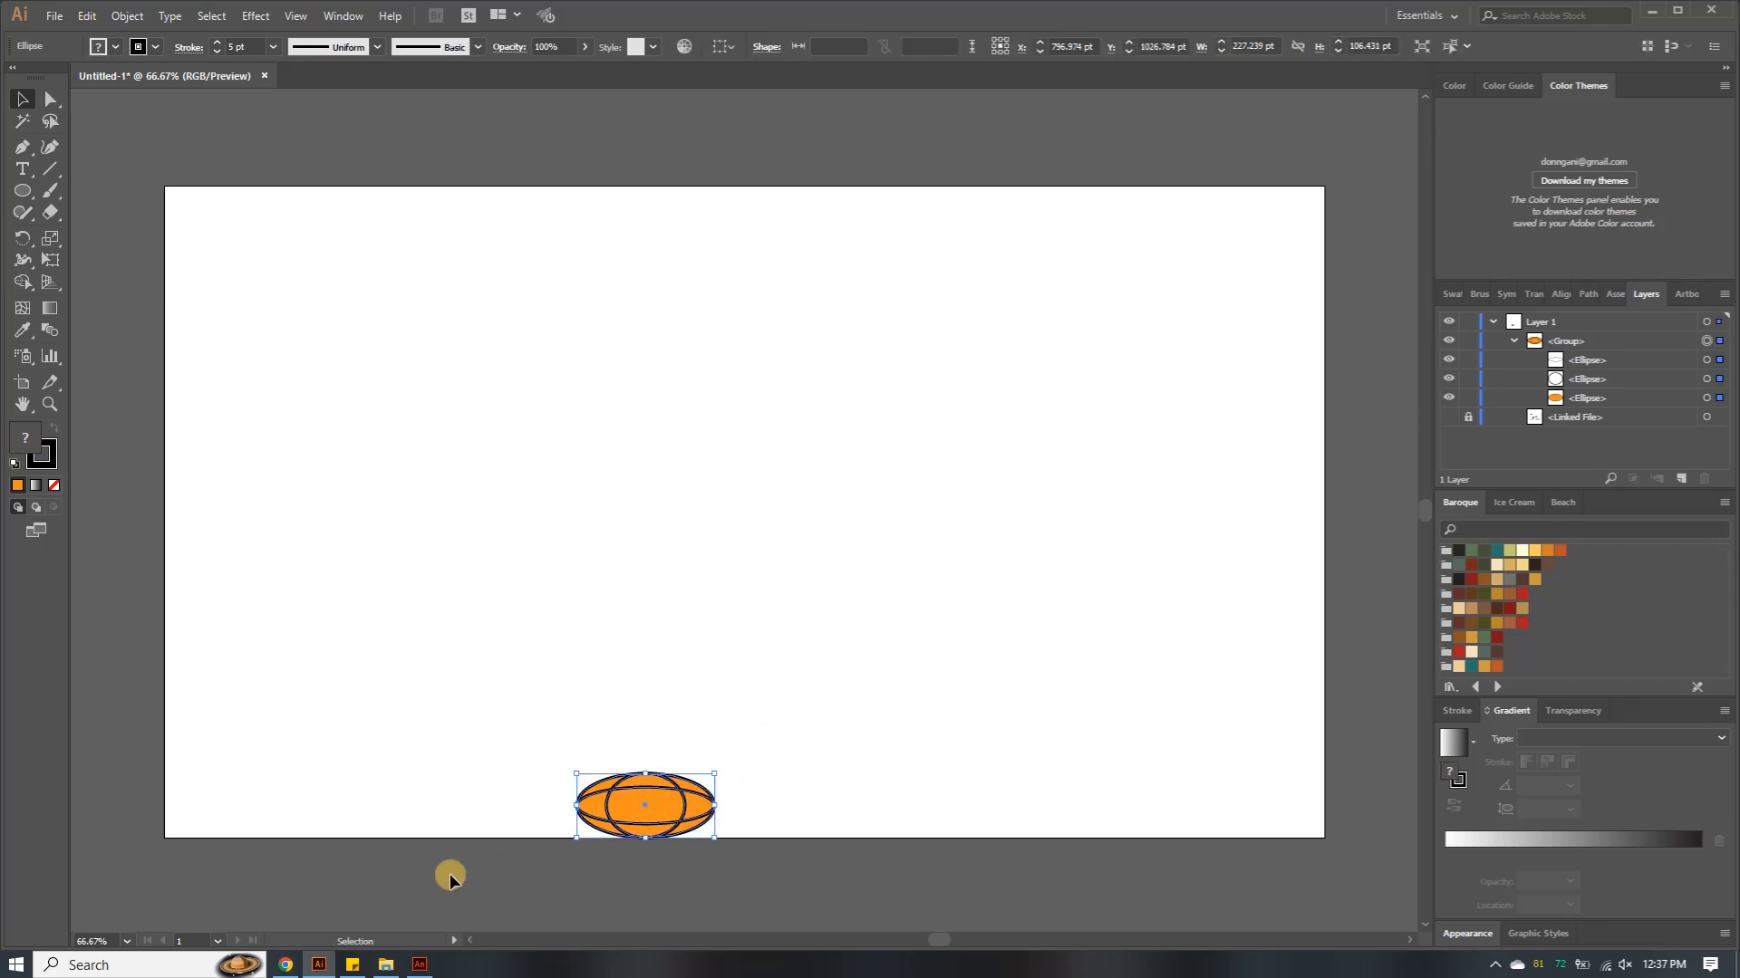
Switch to Animate, turn on onion skinning and go to the ground-contact keyframe at frame 13 of the Ball_Bounce layer
click(414, 965)
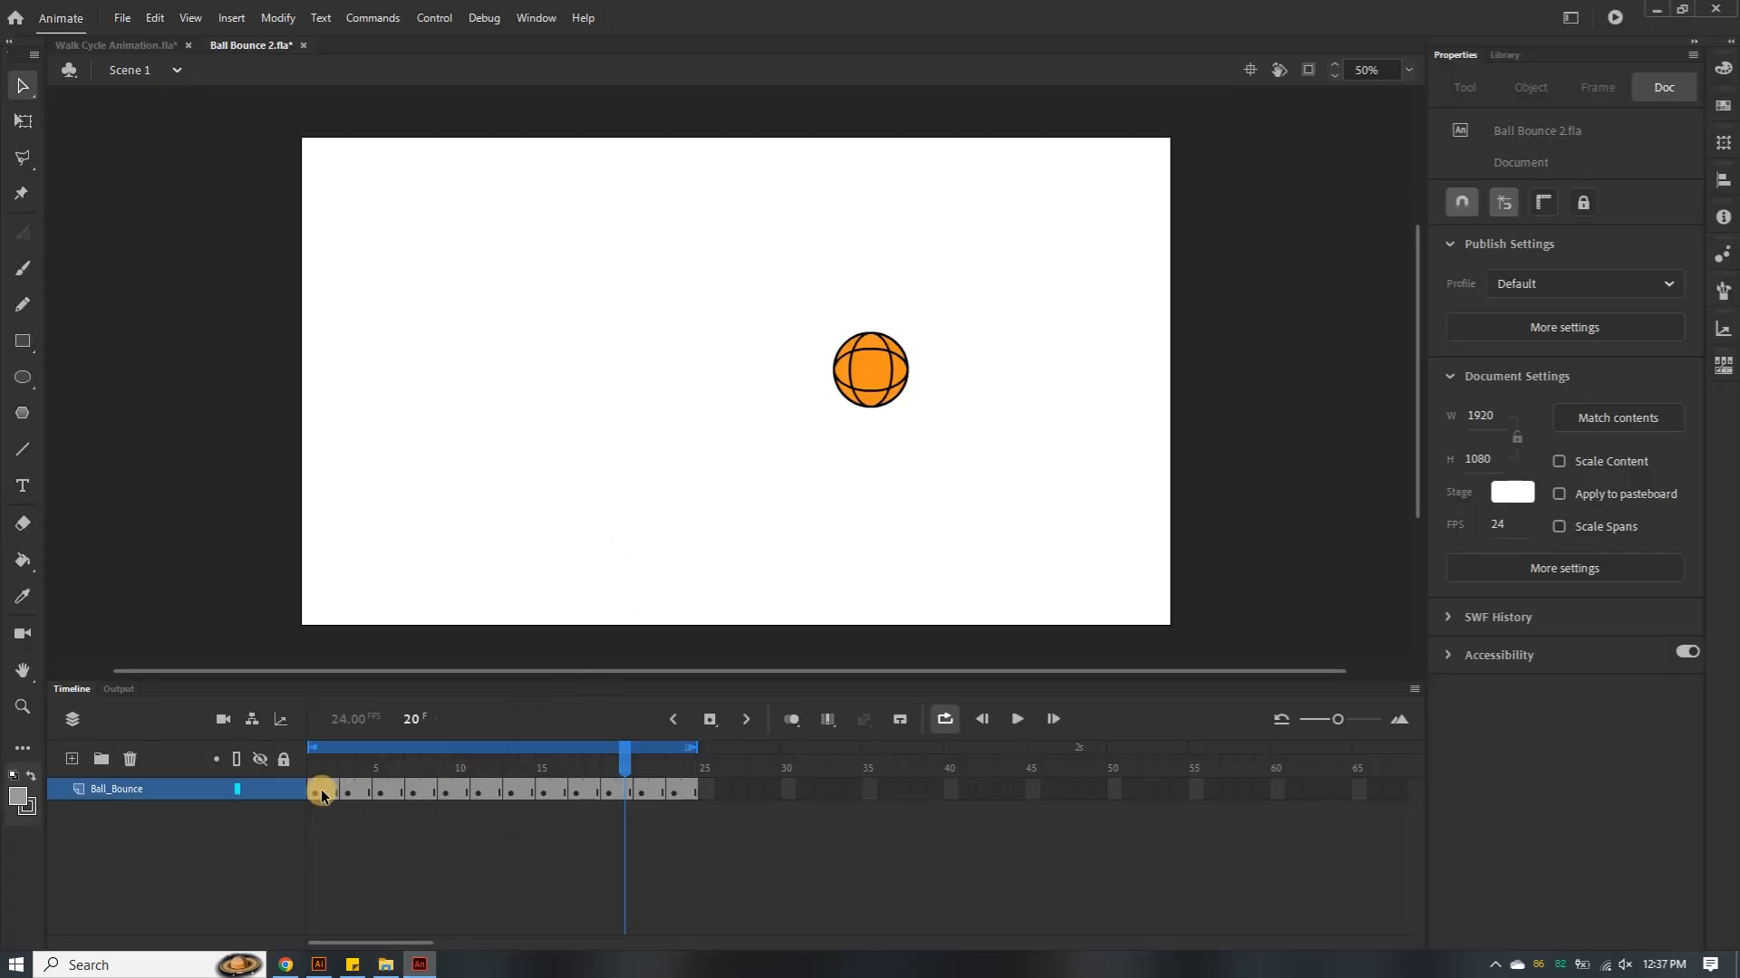
click(445, 790)
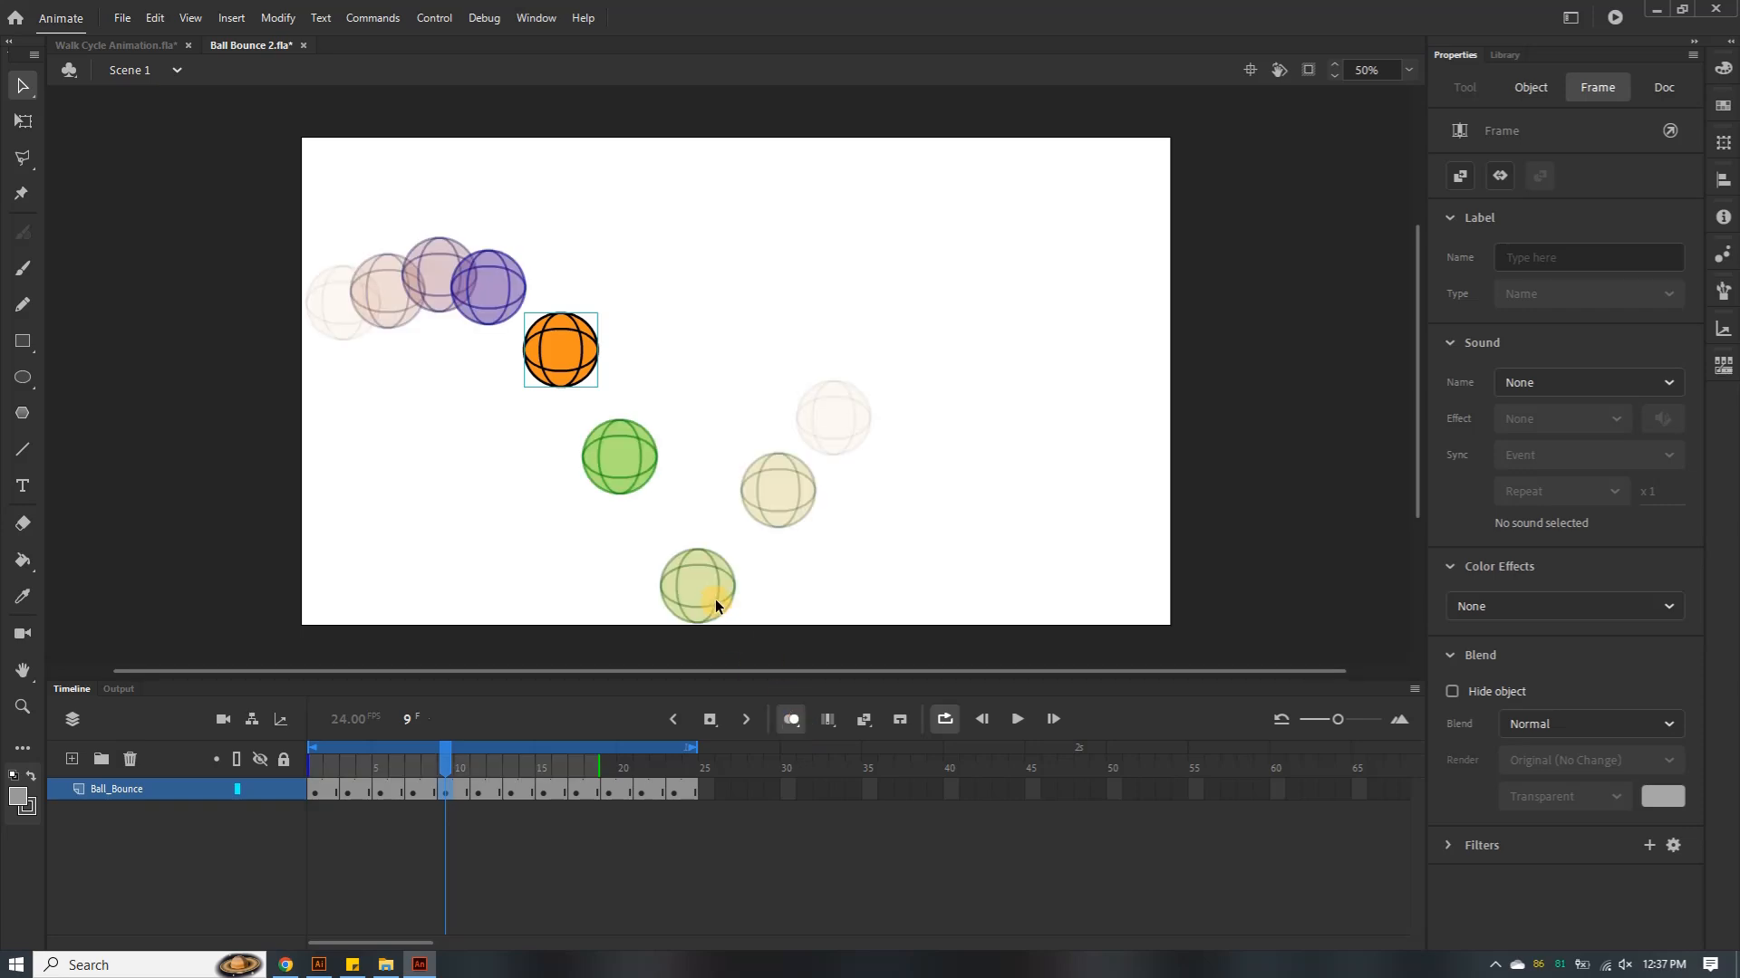
click(415, 794)
drag(428, 799, 545, 801)
click(520, 797)
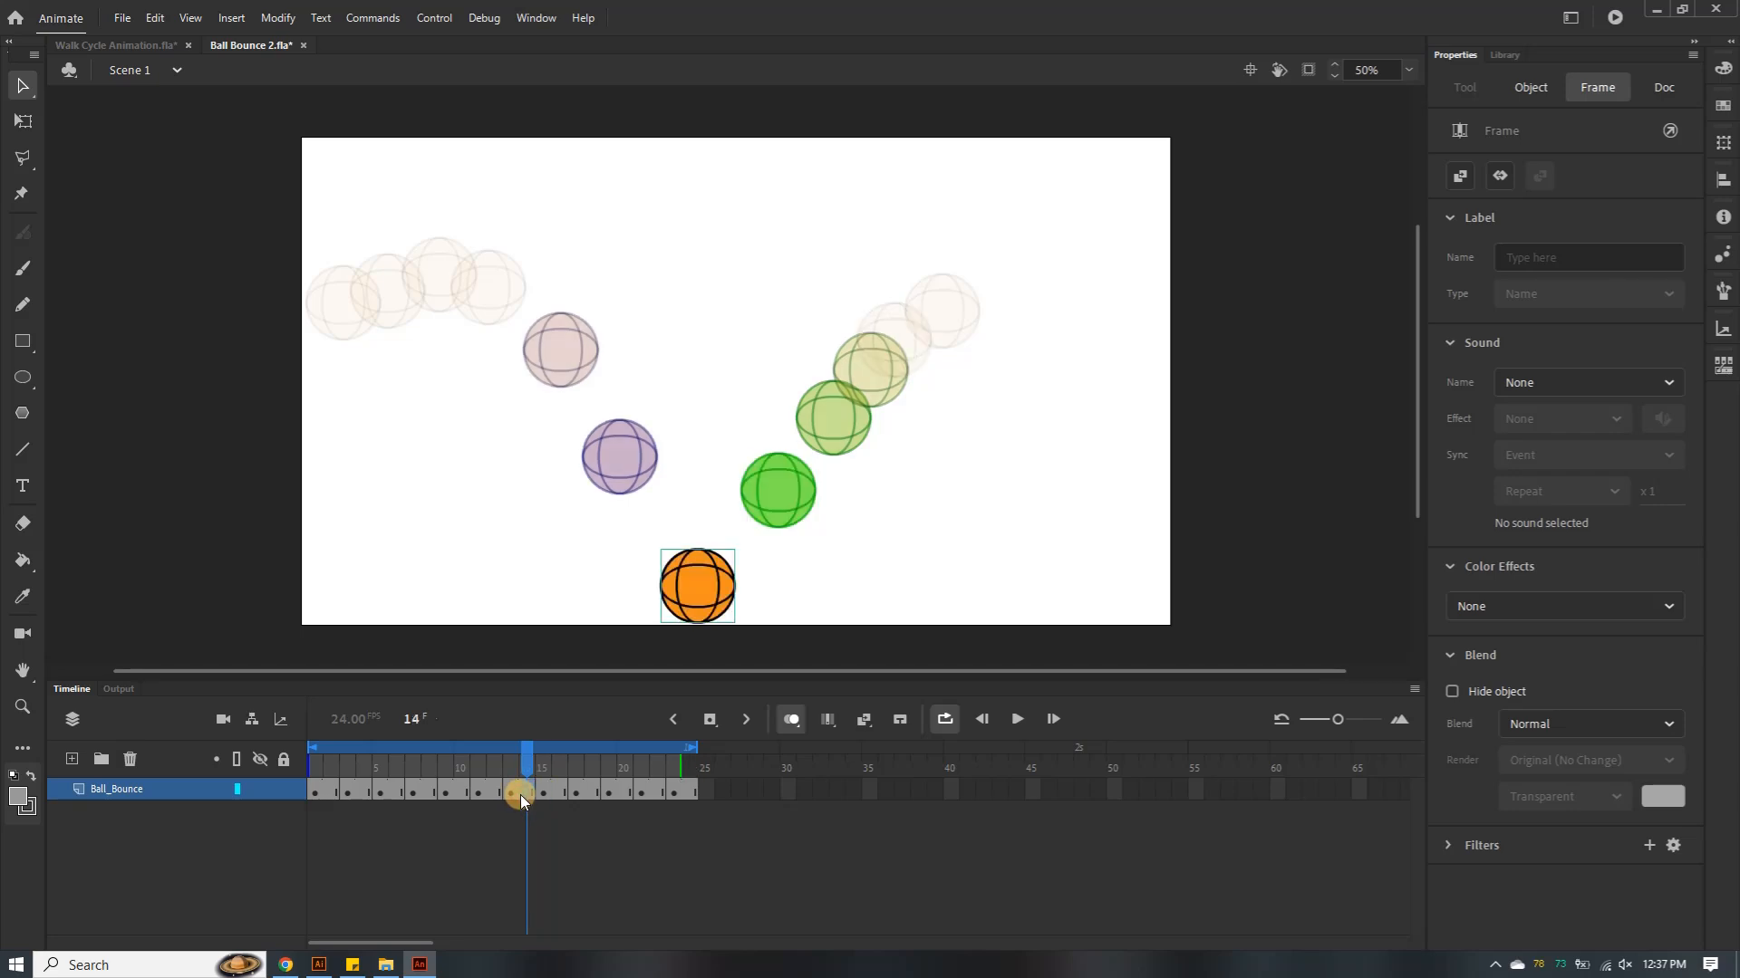
click(510, 796)
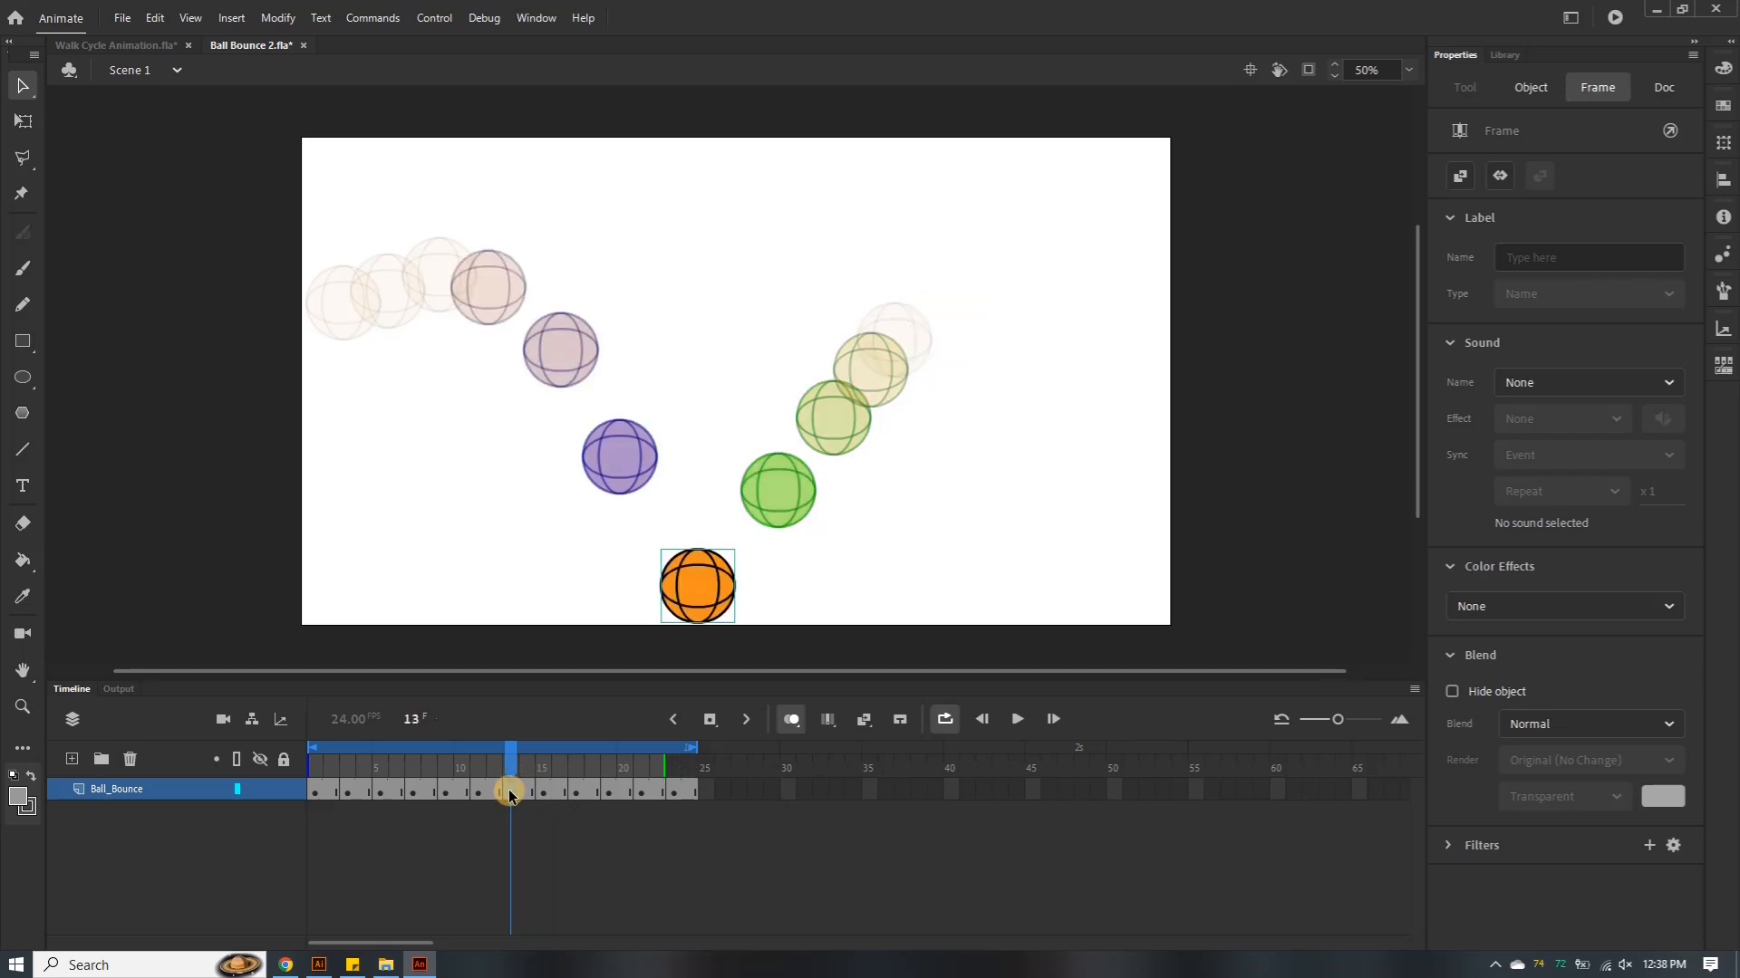
Paste the squashed ball using the AI file importer preferences and place it over the round ball at the stage's lower edge
key(ctrl+v)
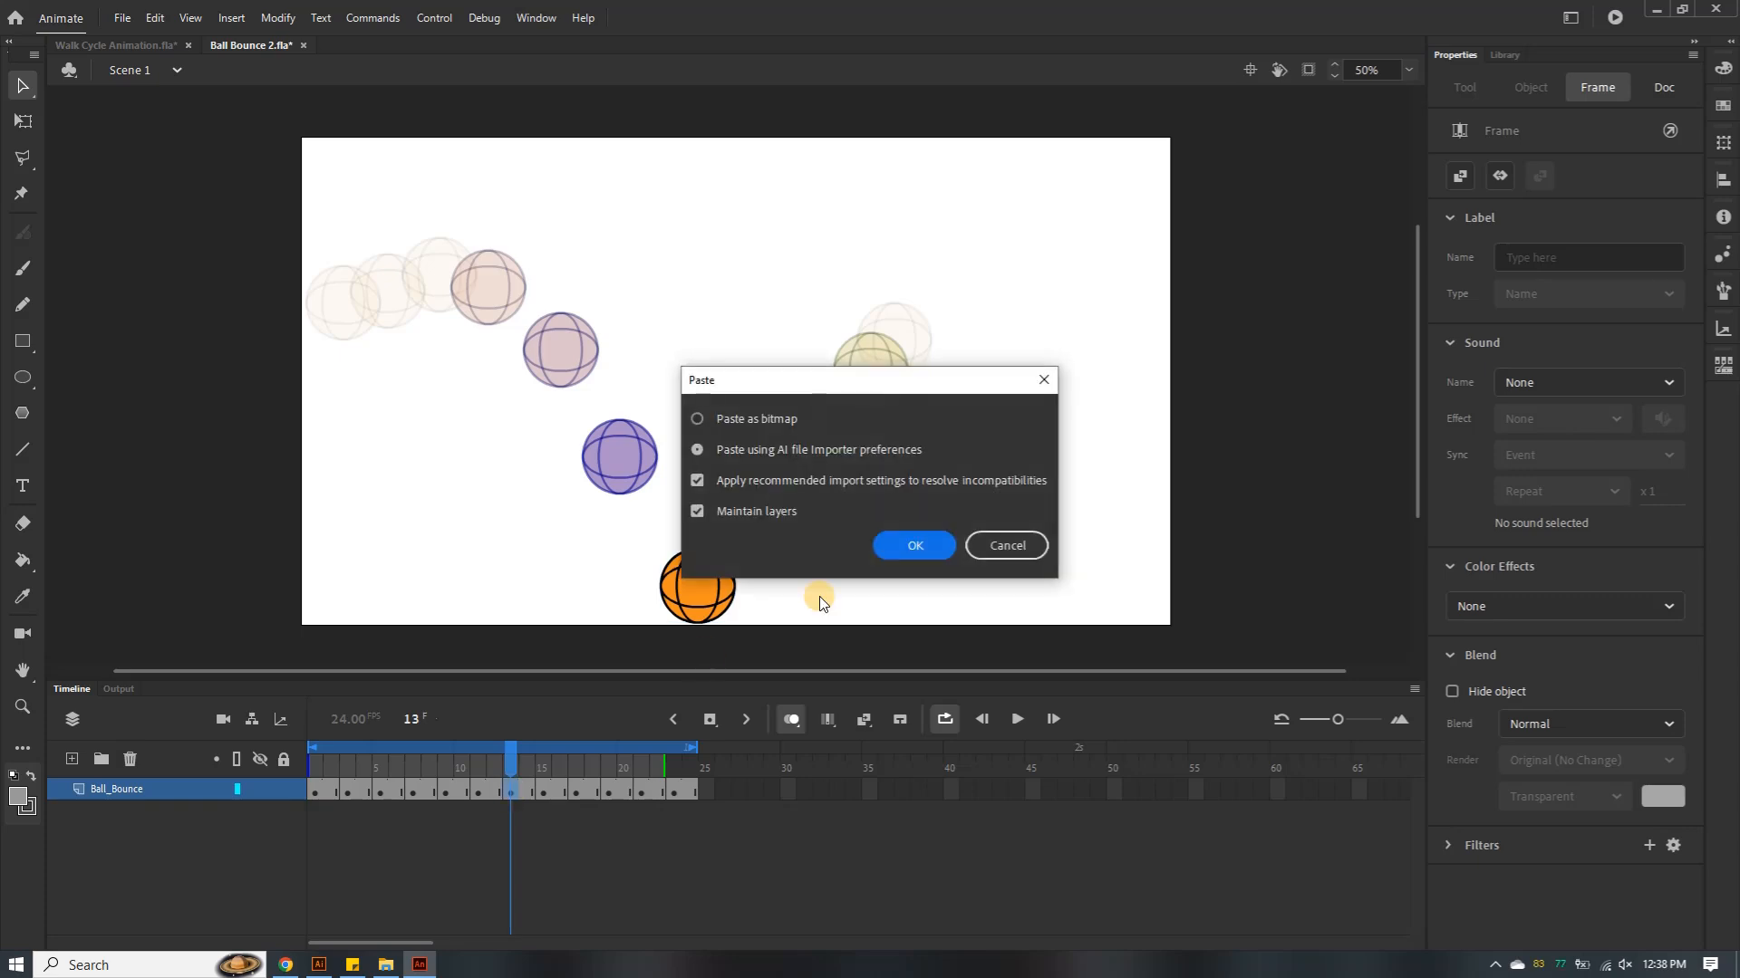
click(912, 550)
drag(748, 391, 716, 609)
click(548, 829)
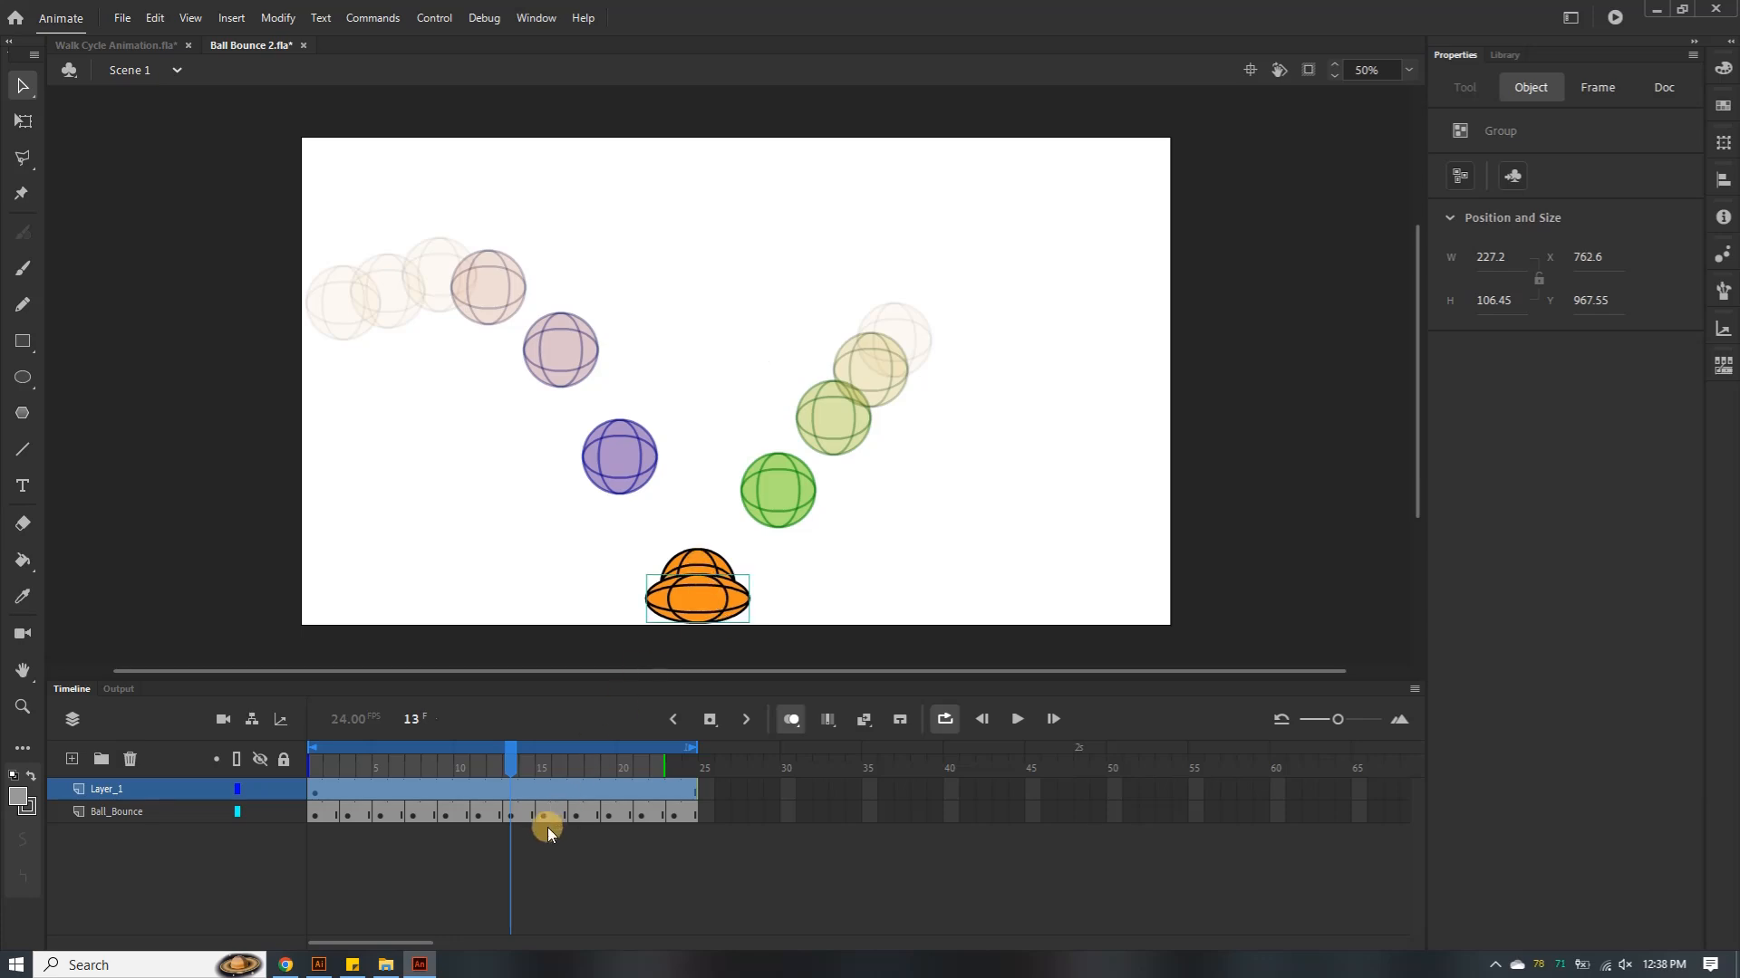
Delete the round ball from frame 13 of the Ball_Bounce layer
click(712, 557)
click(712, 558)
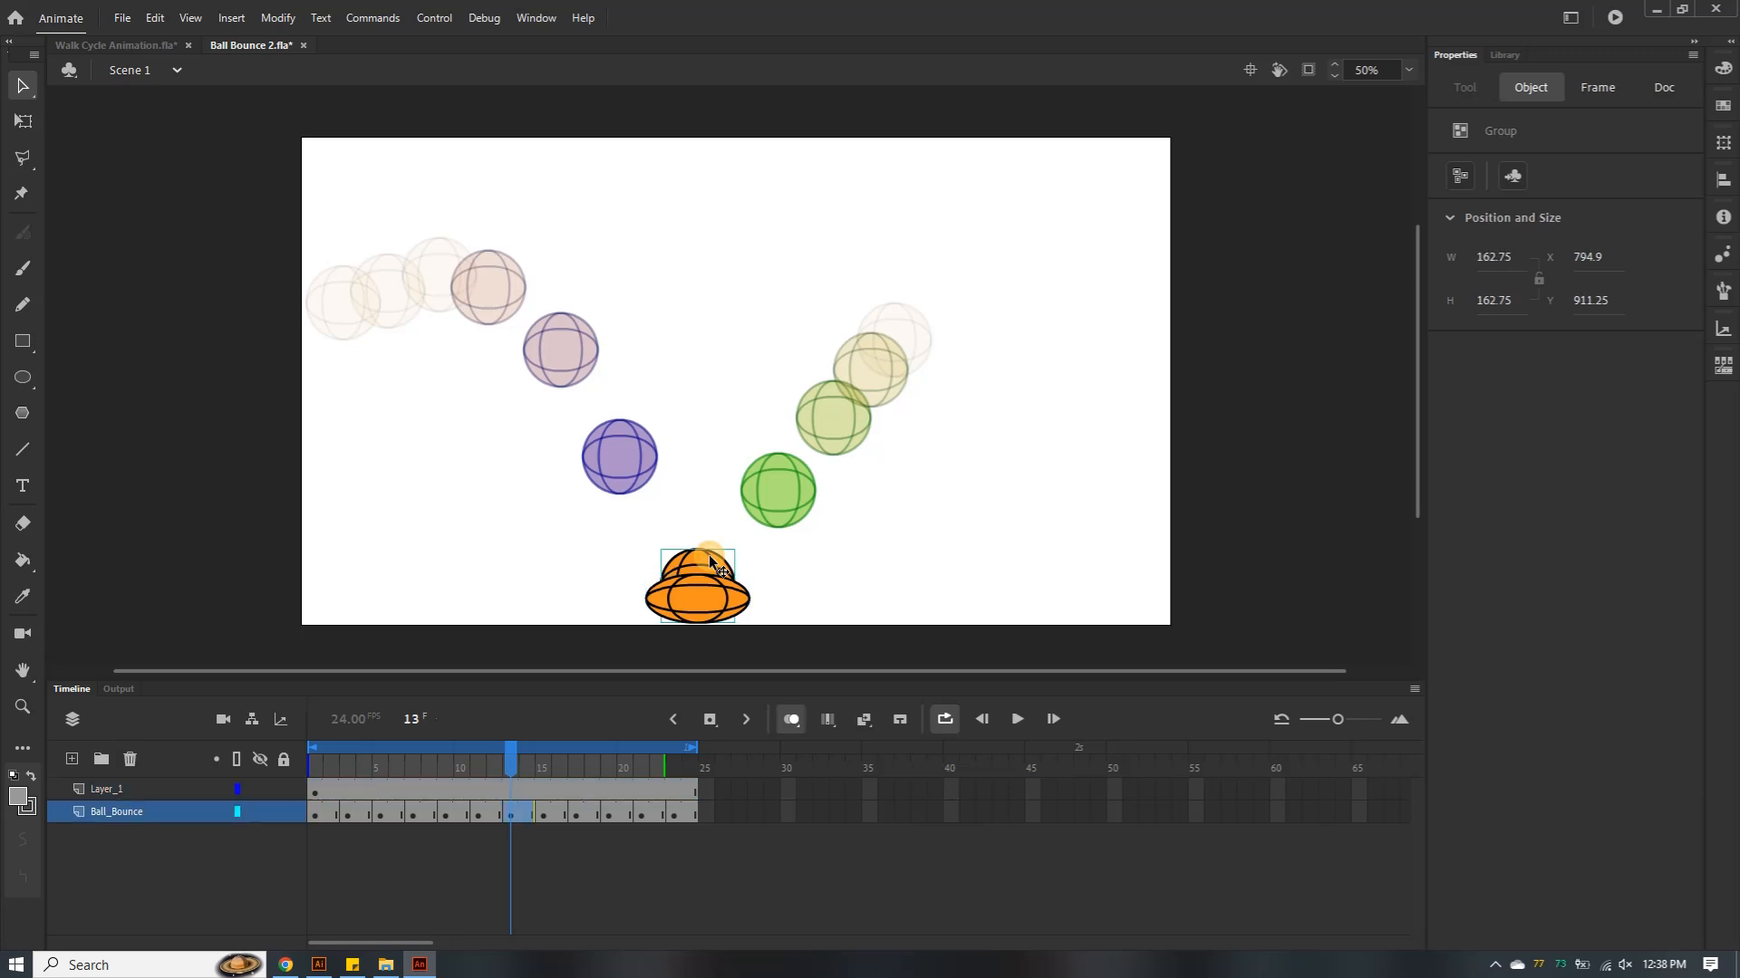
key(Delete)
Delete the pasted squashed ball from the first frame of Layer_1
click(461, 721)
click(379, 787)
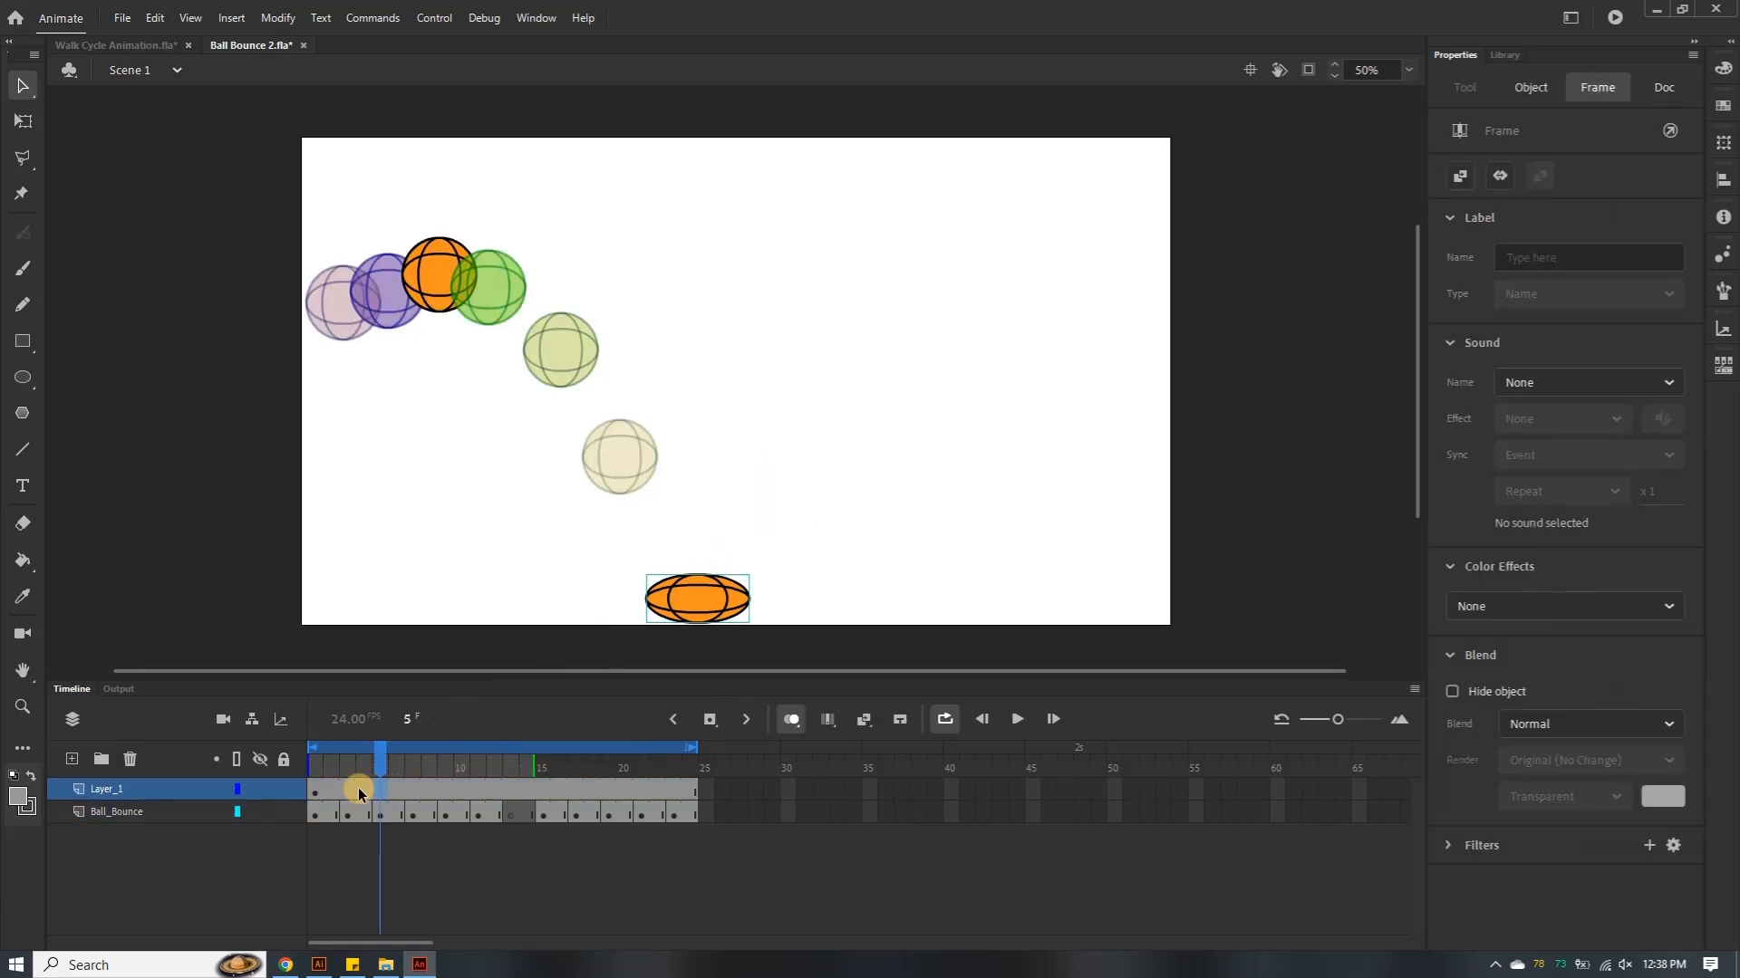
click(318, 790)
click(350, 797)
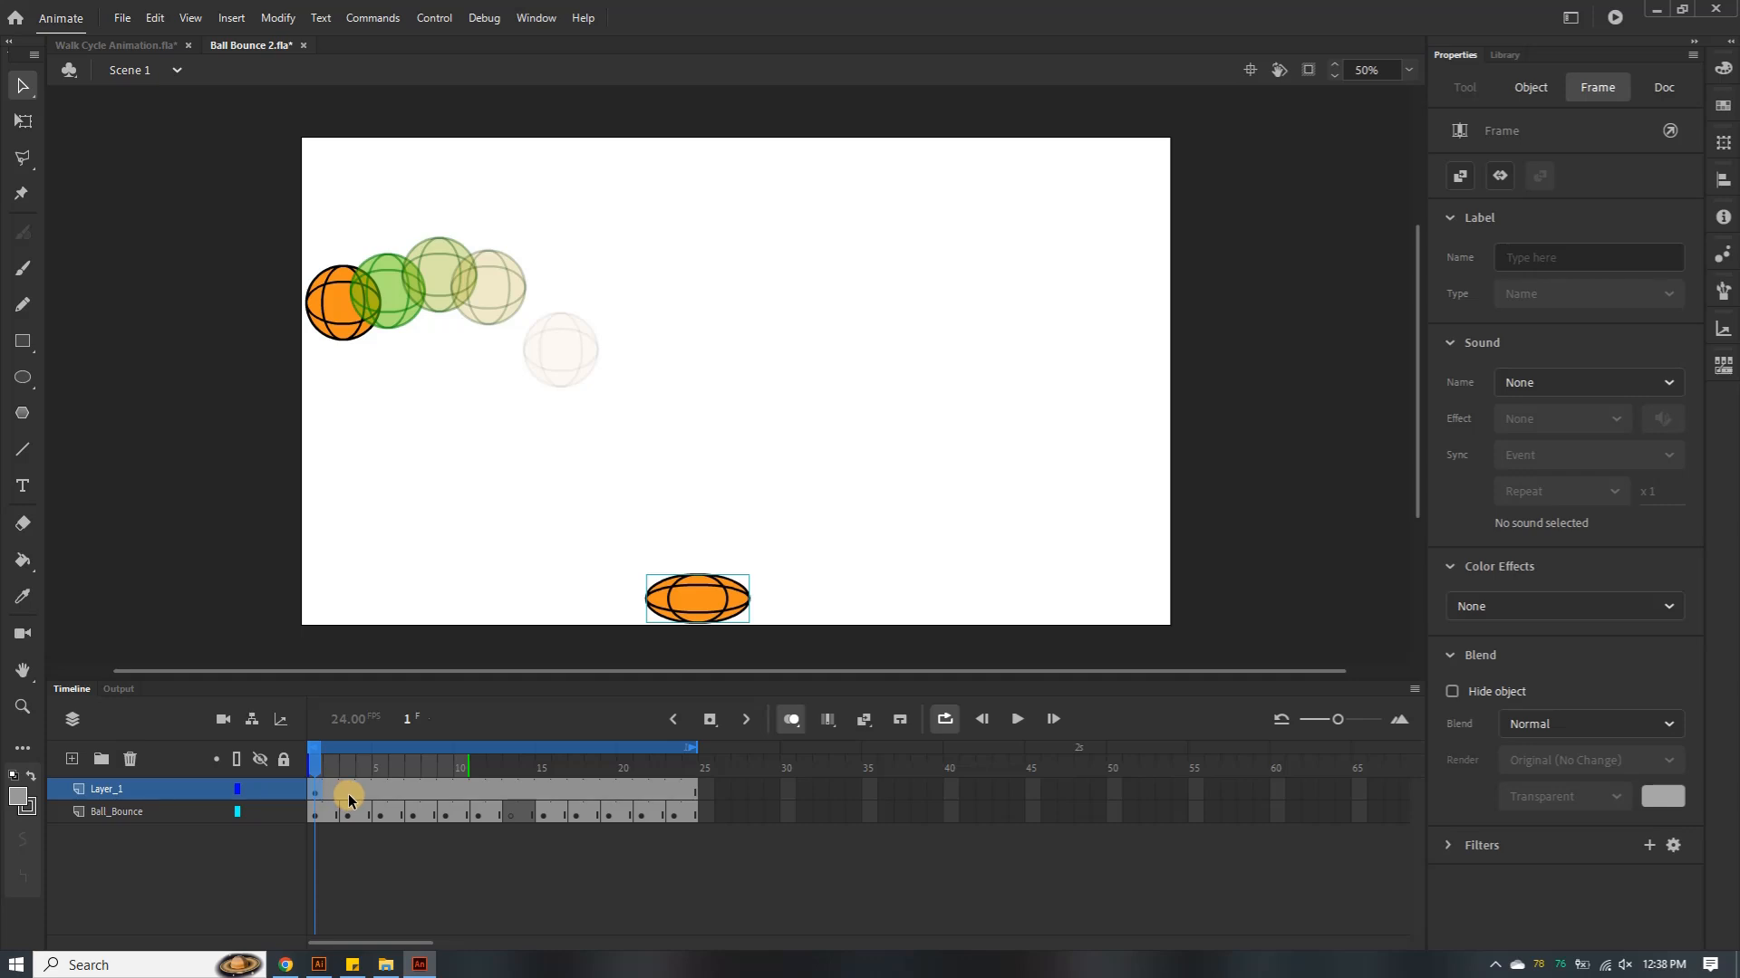
key(Delete)
Paste the squashed ball into frame 13 of Ball_Bounce and place it on the ground at about X 759, Y 974
click(510, 816)
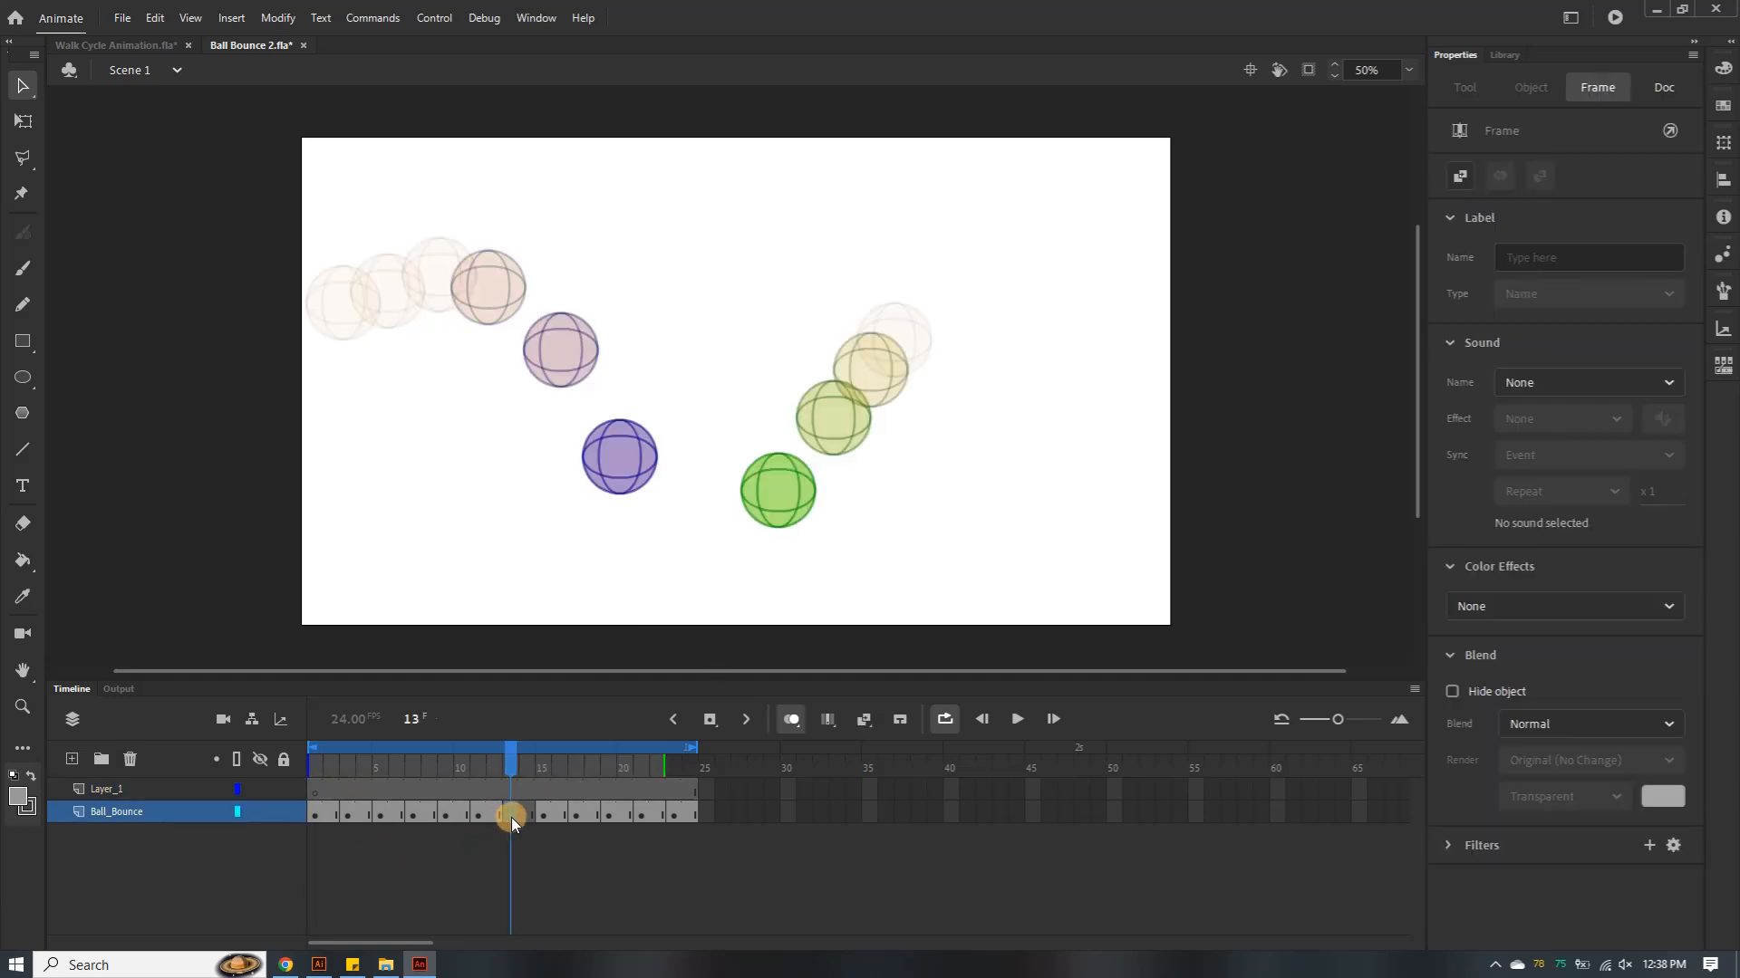
key(ctrl+v)
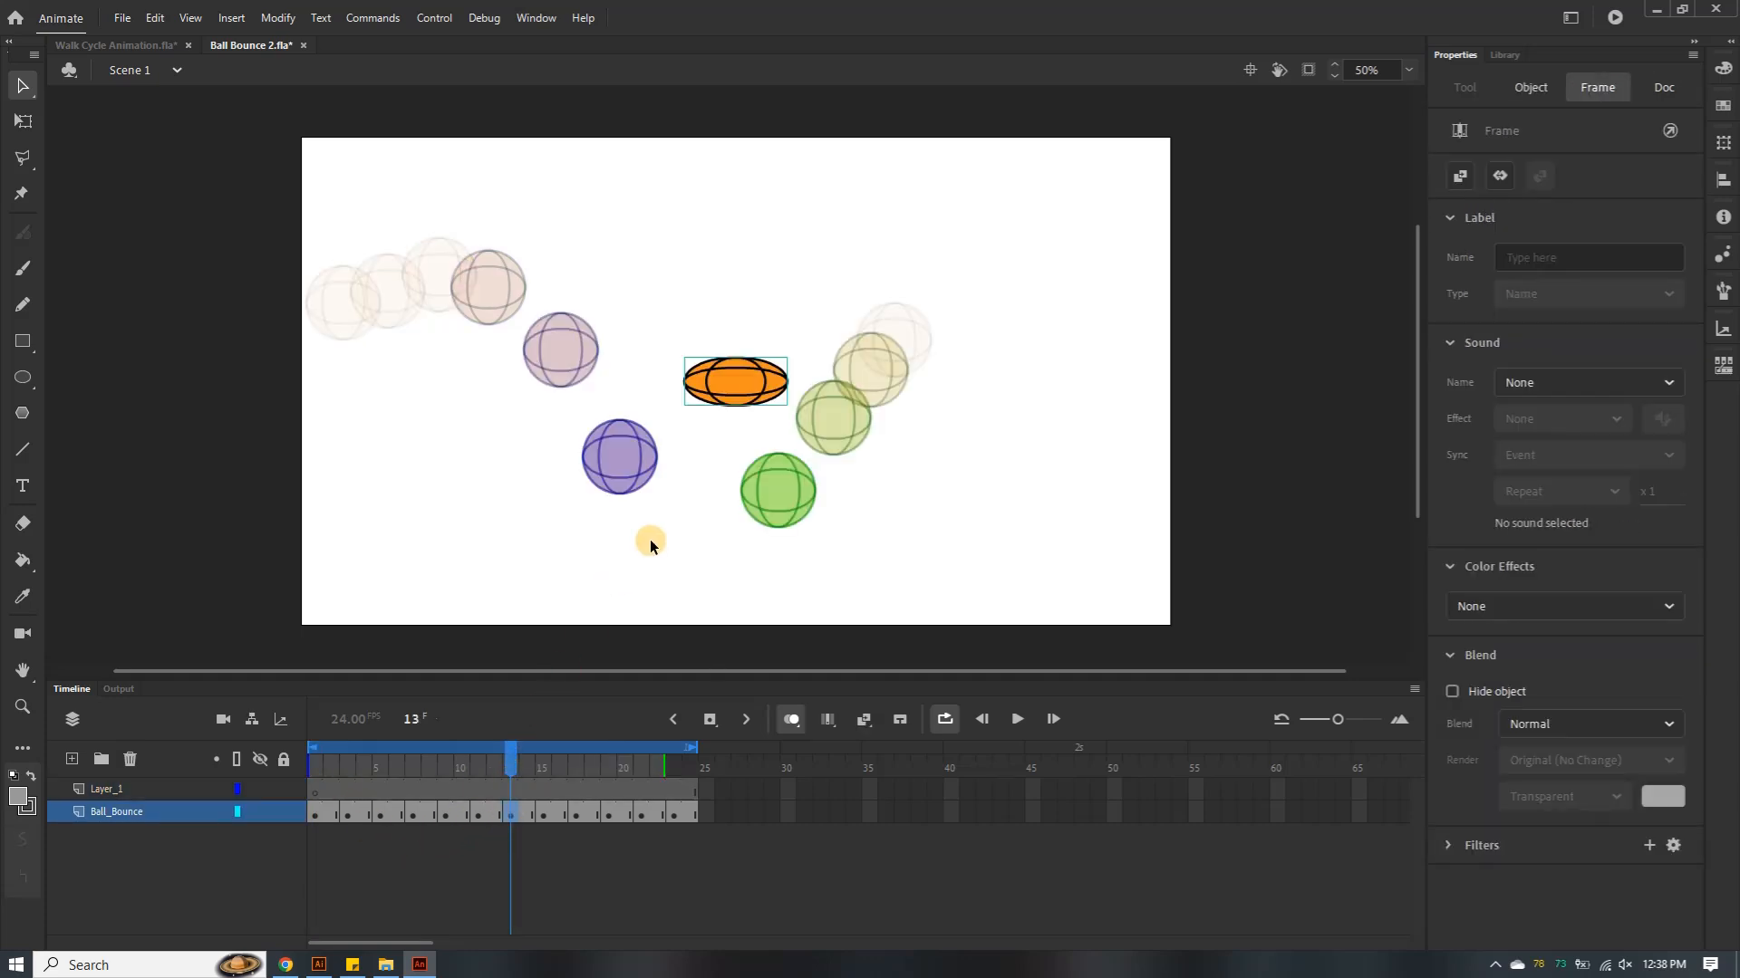
drag(741, 384, 703, 605)
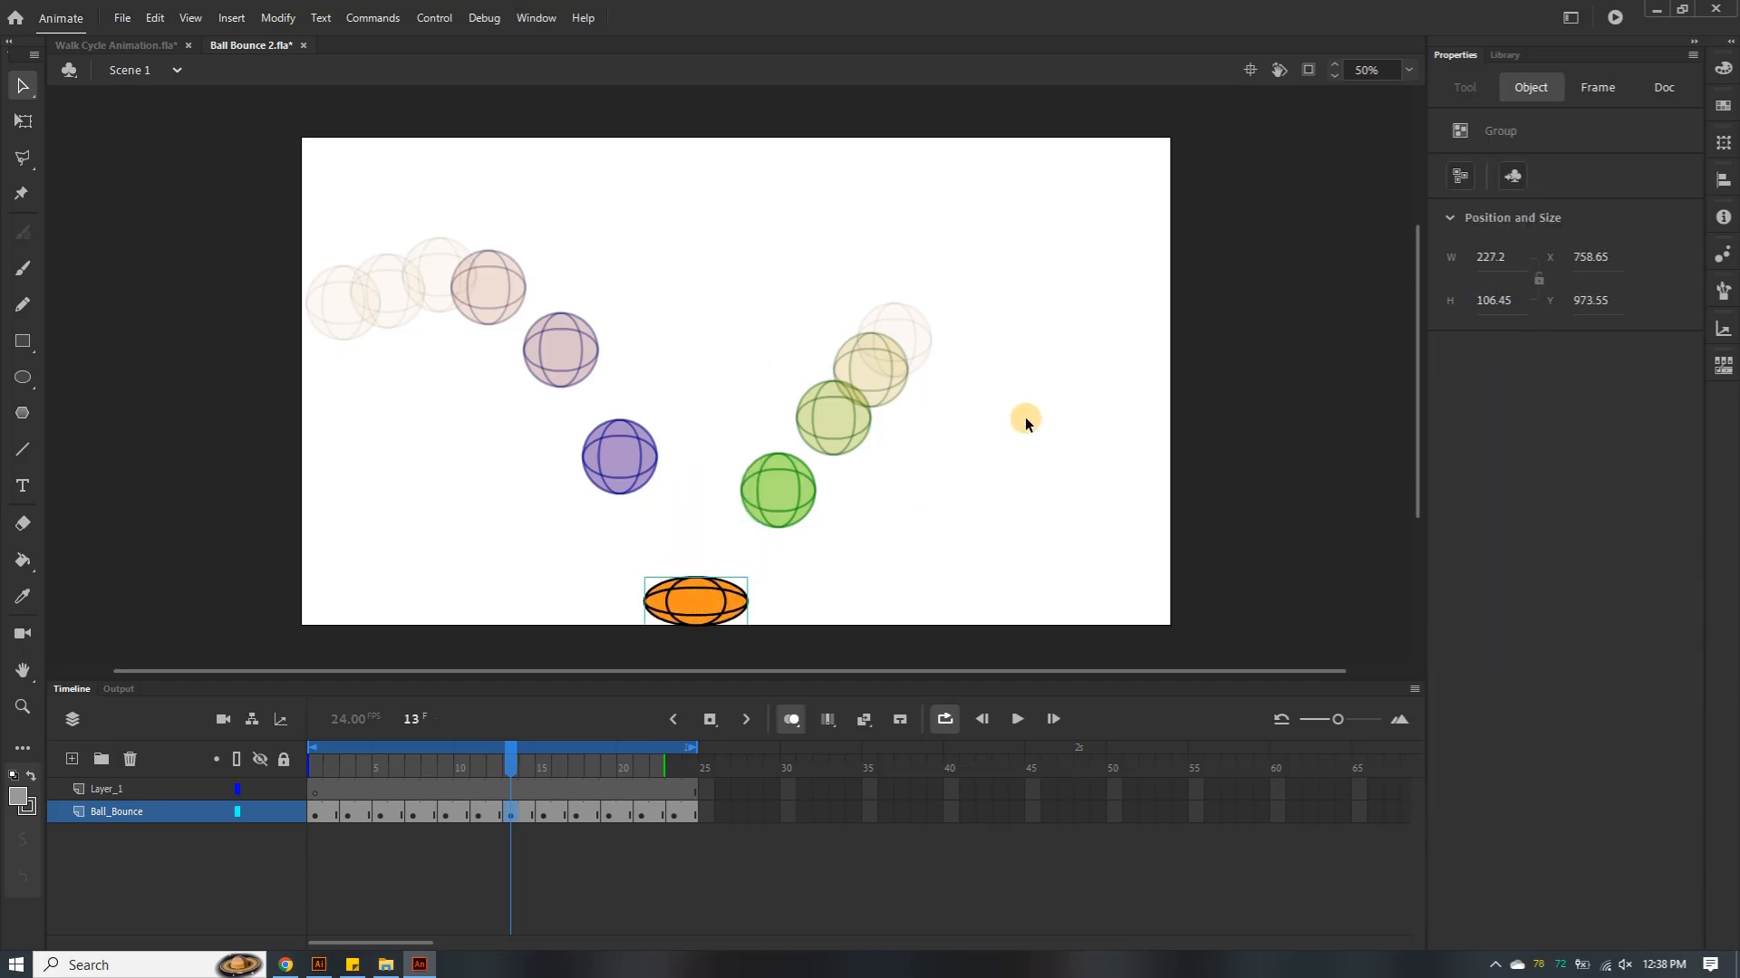
click(1025, 421)
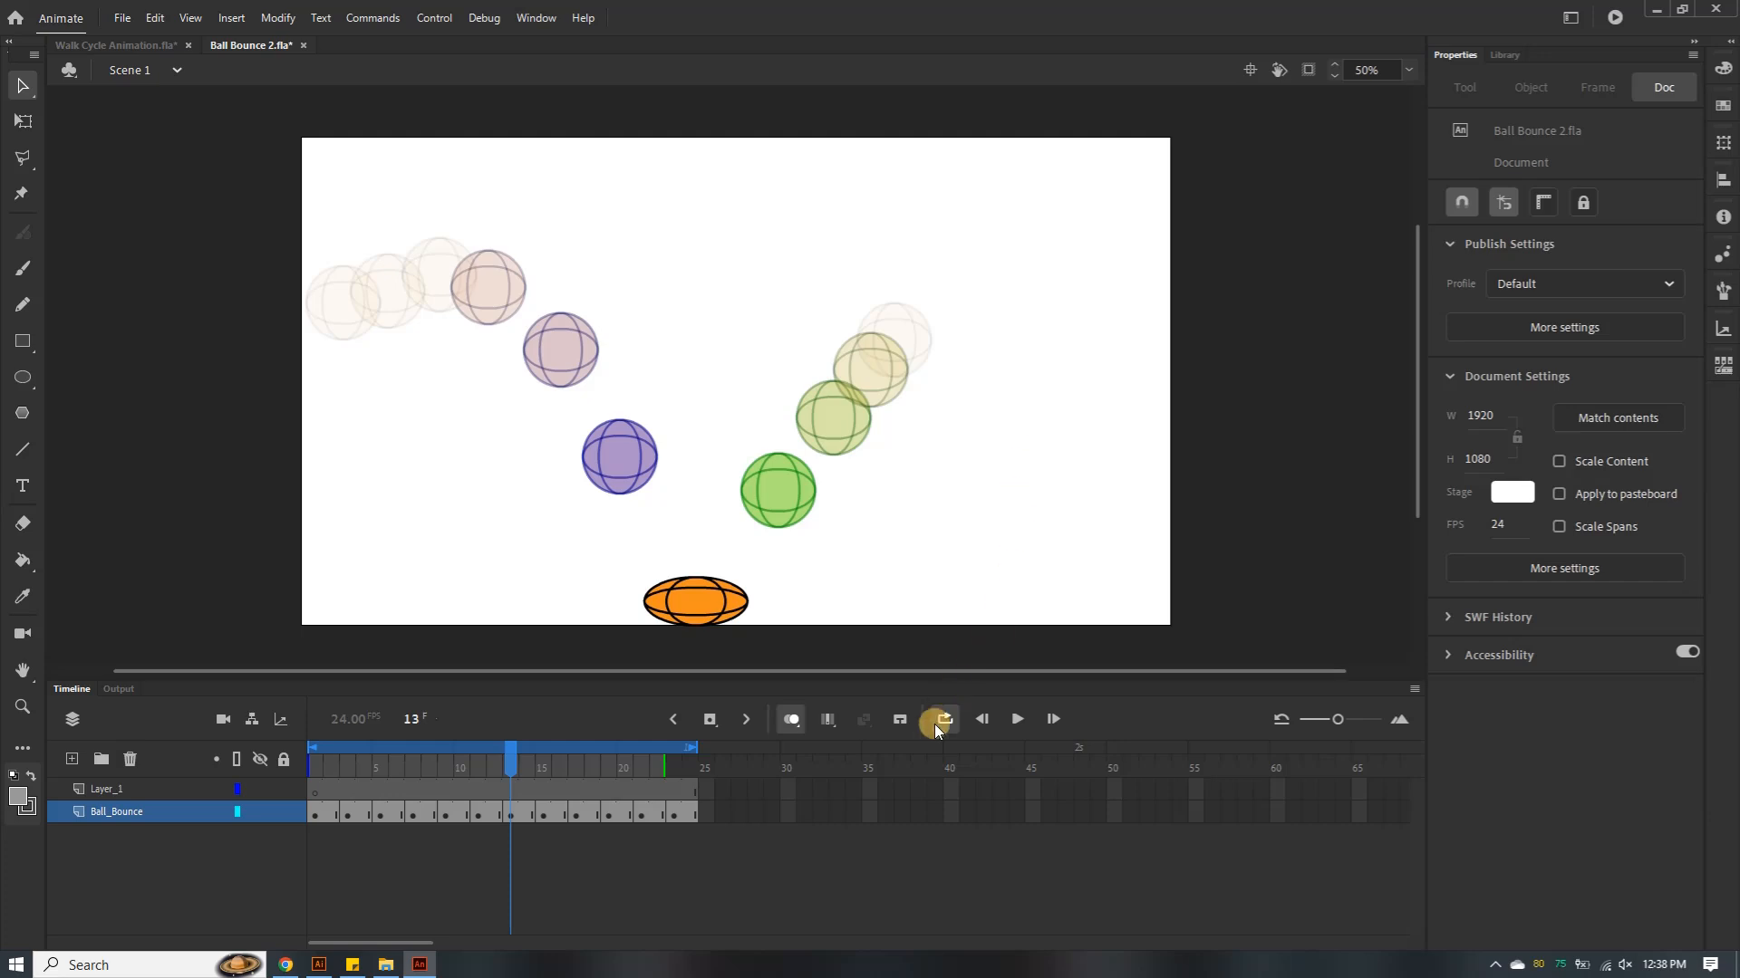
Extend the onion skin range to the last frame, turn onion skinning off and play the ball bounce animation
drag(692, 764, 696, 763)
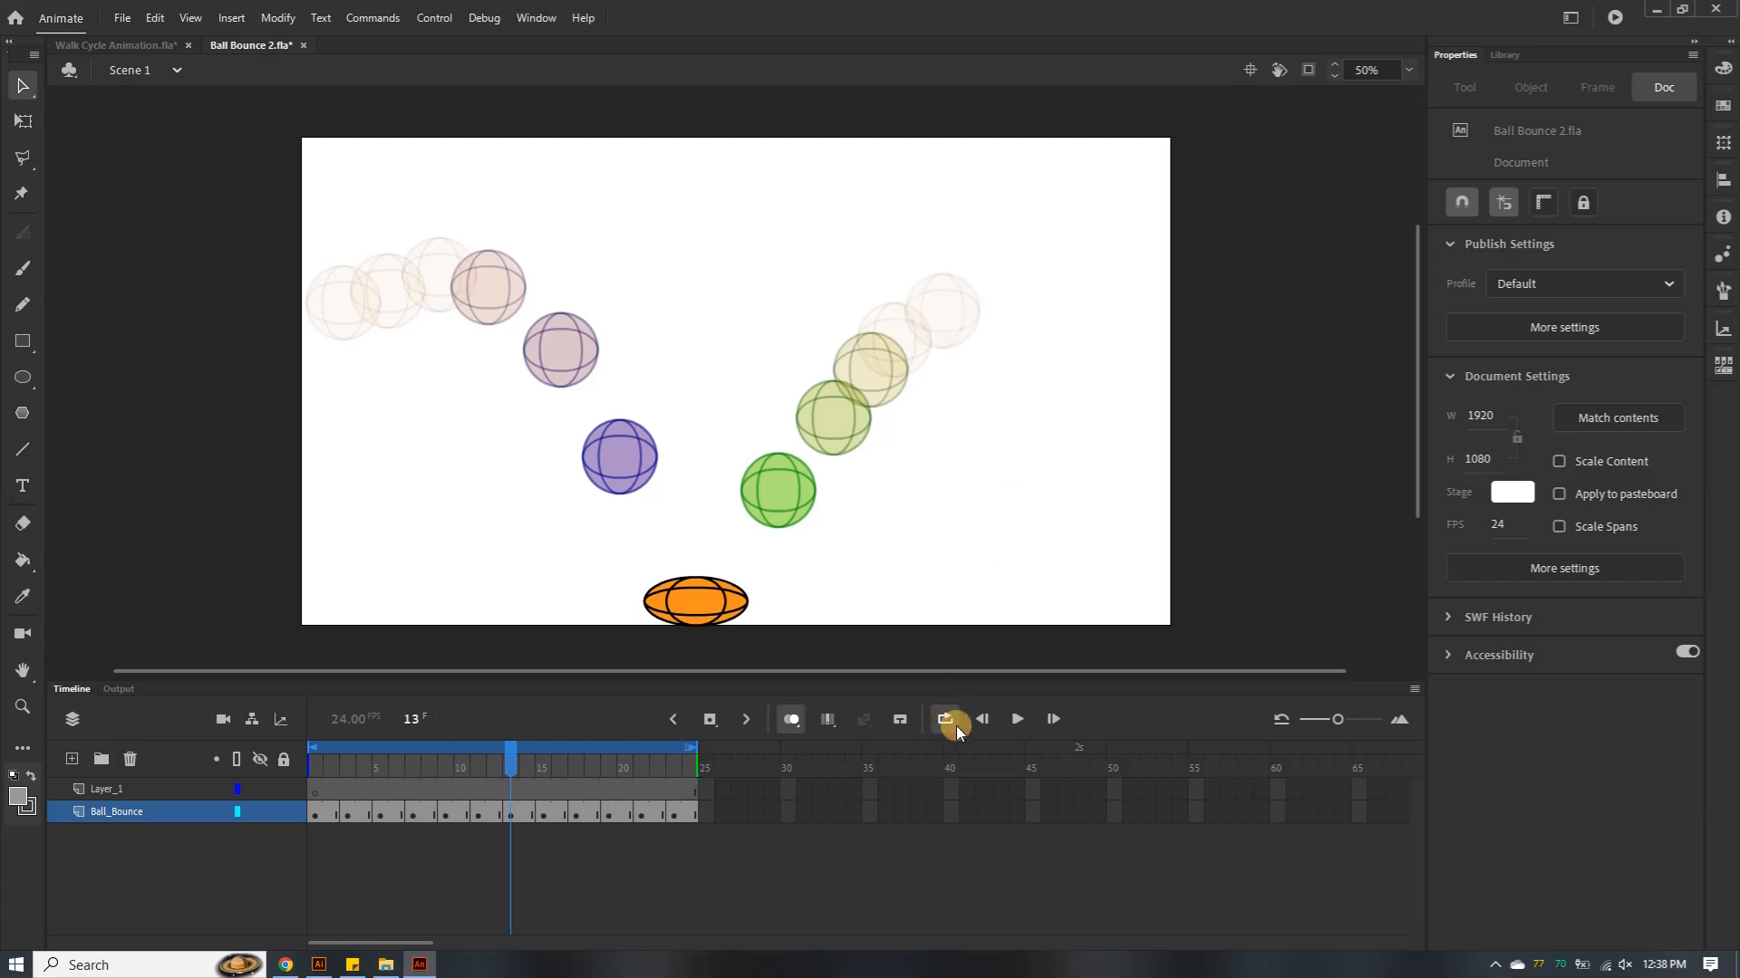
click(793, 724)
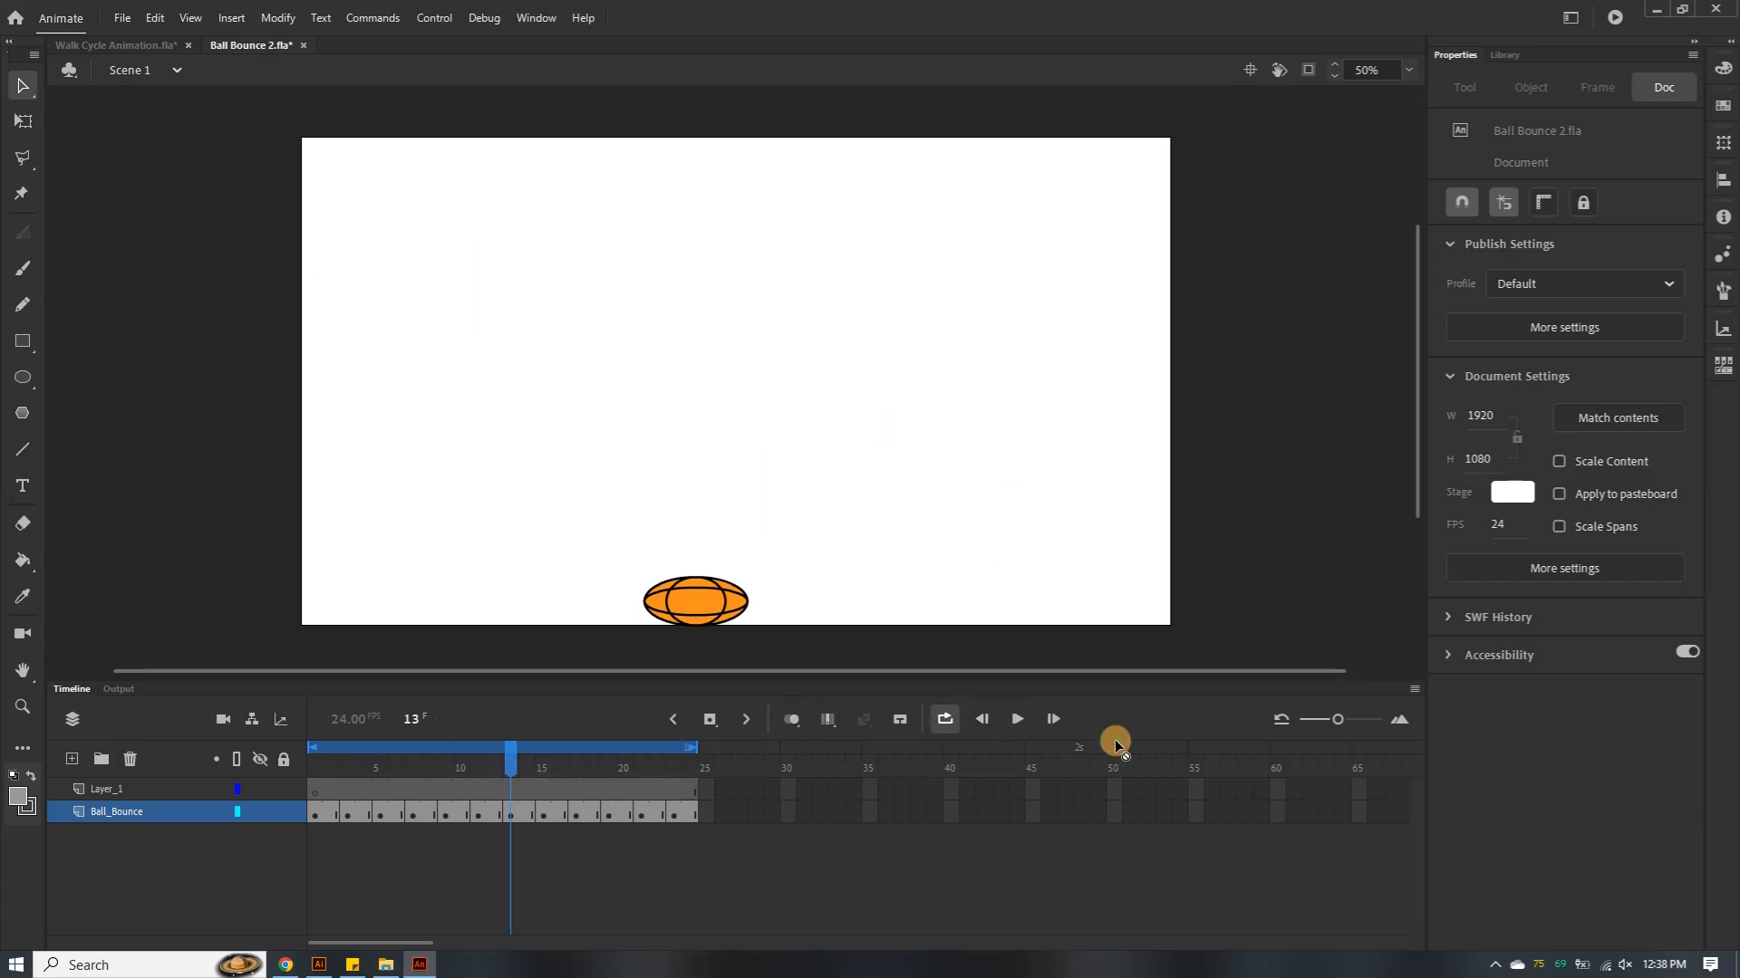
click(1017, 718)
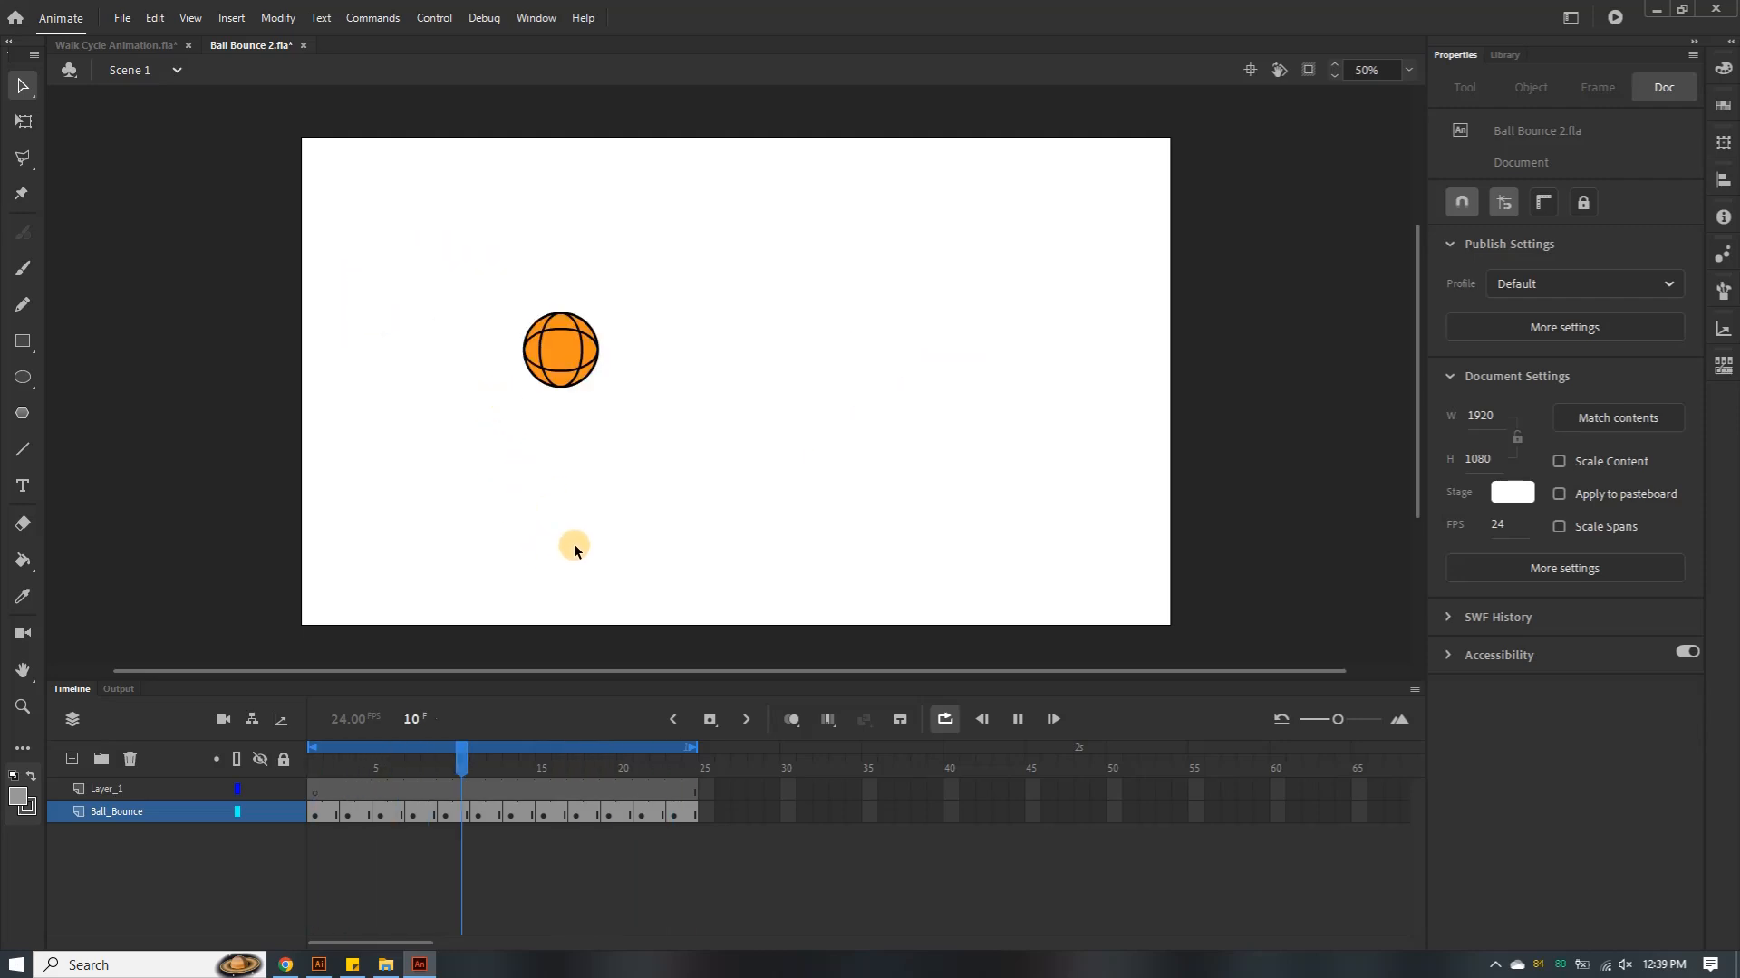
Open the sticky note of animation principles, highlight "Exaggeration" and return to Animate
click(350, 966)
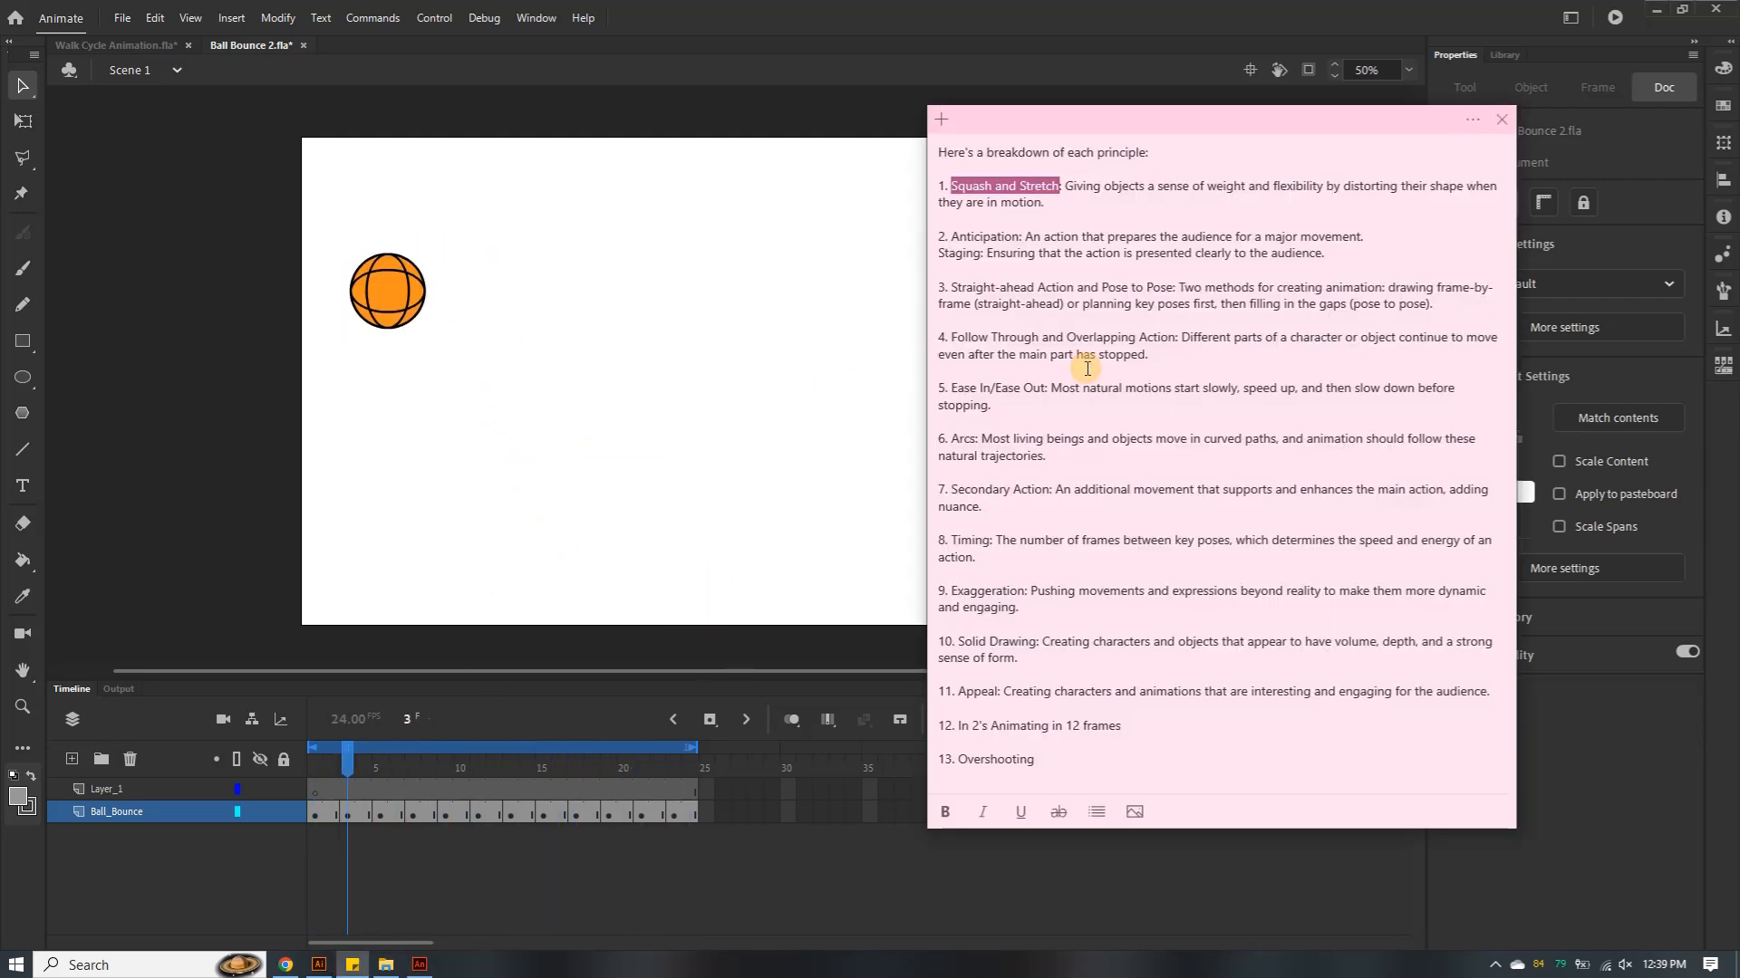
drag(1031, 590, 949, 591)
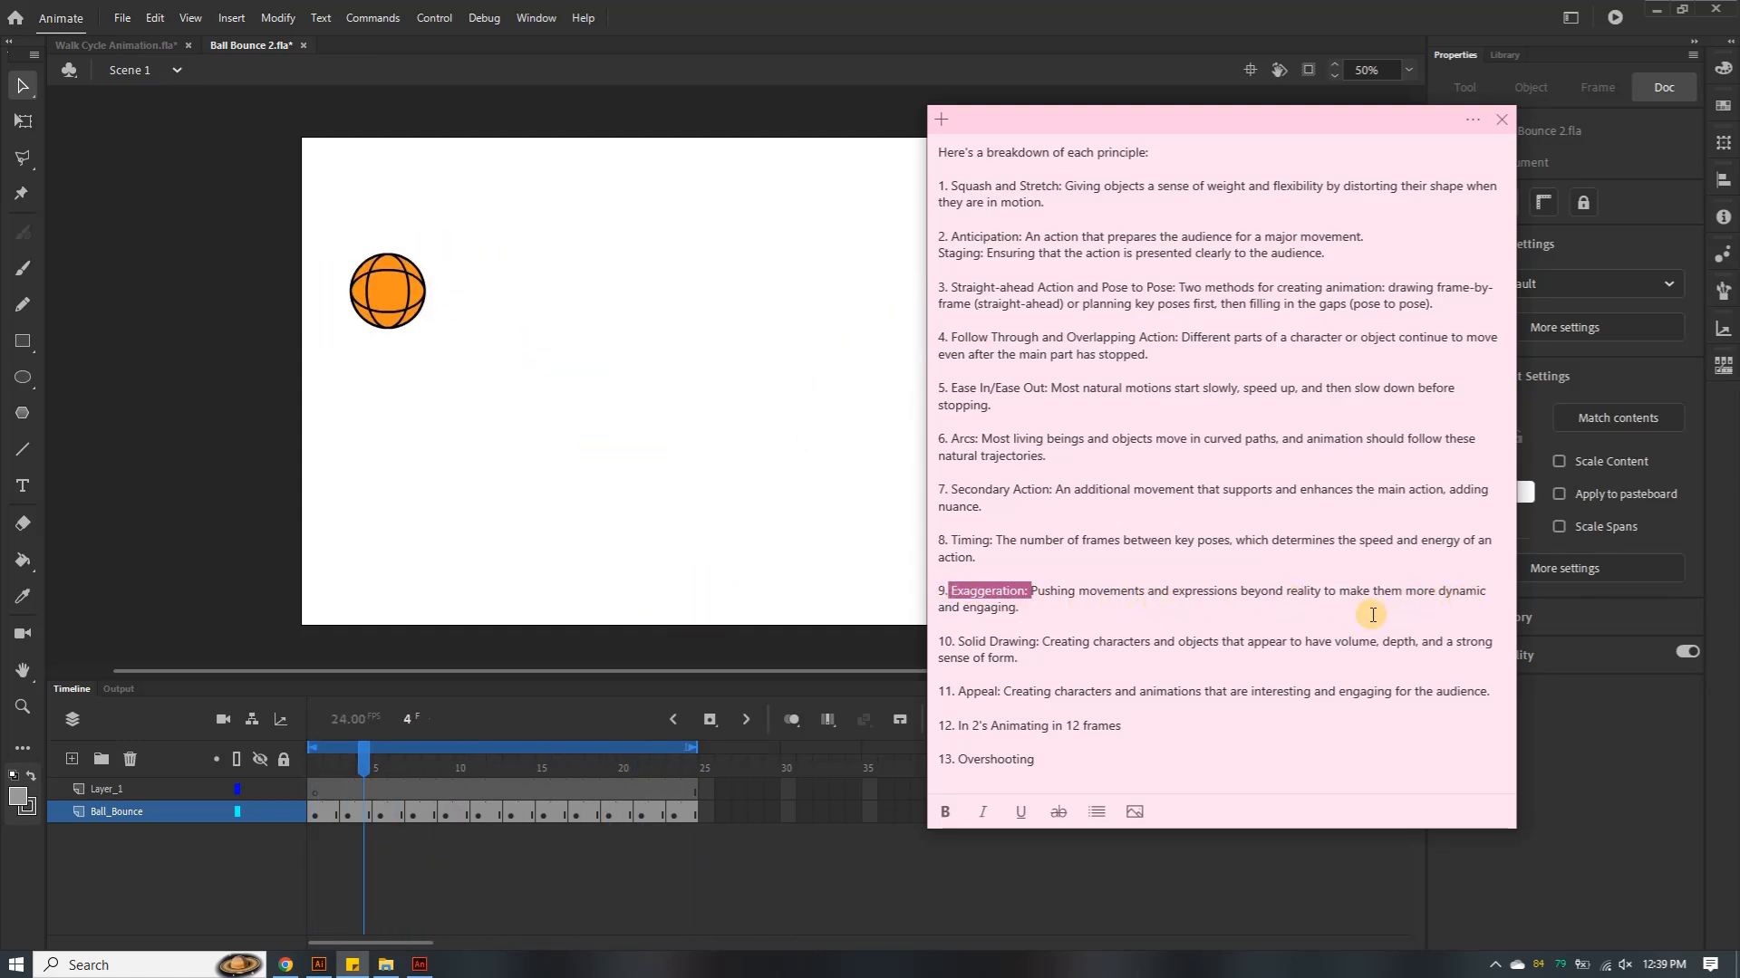
click(722, 12)
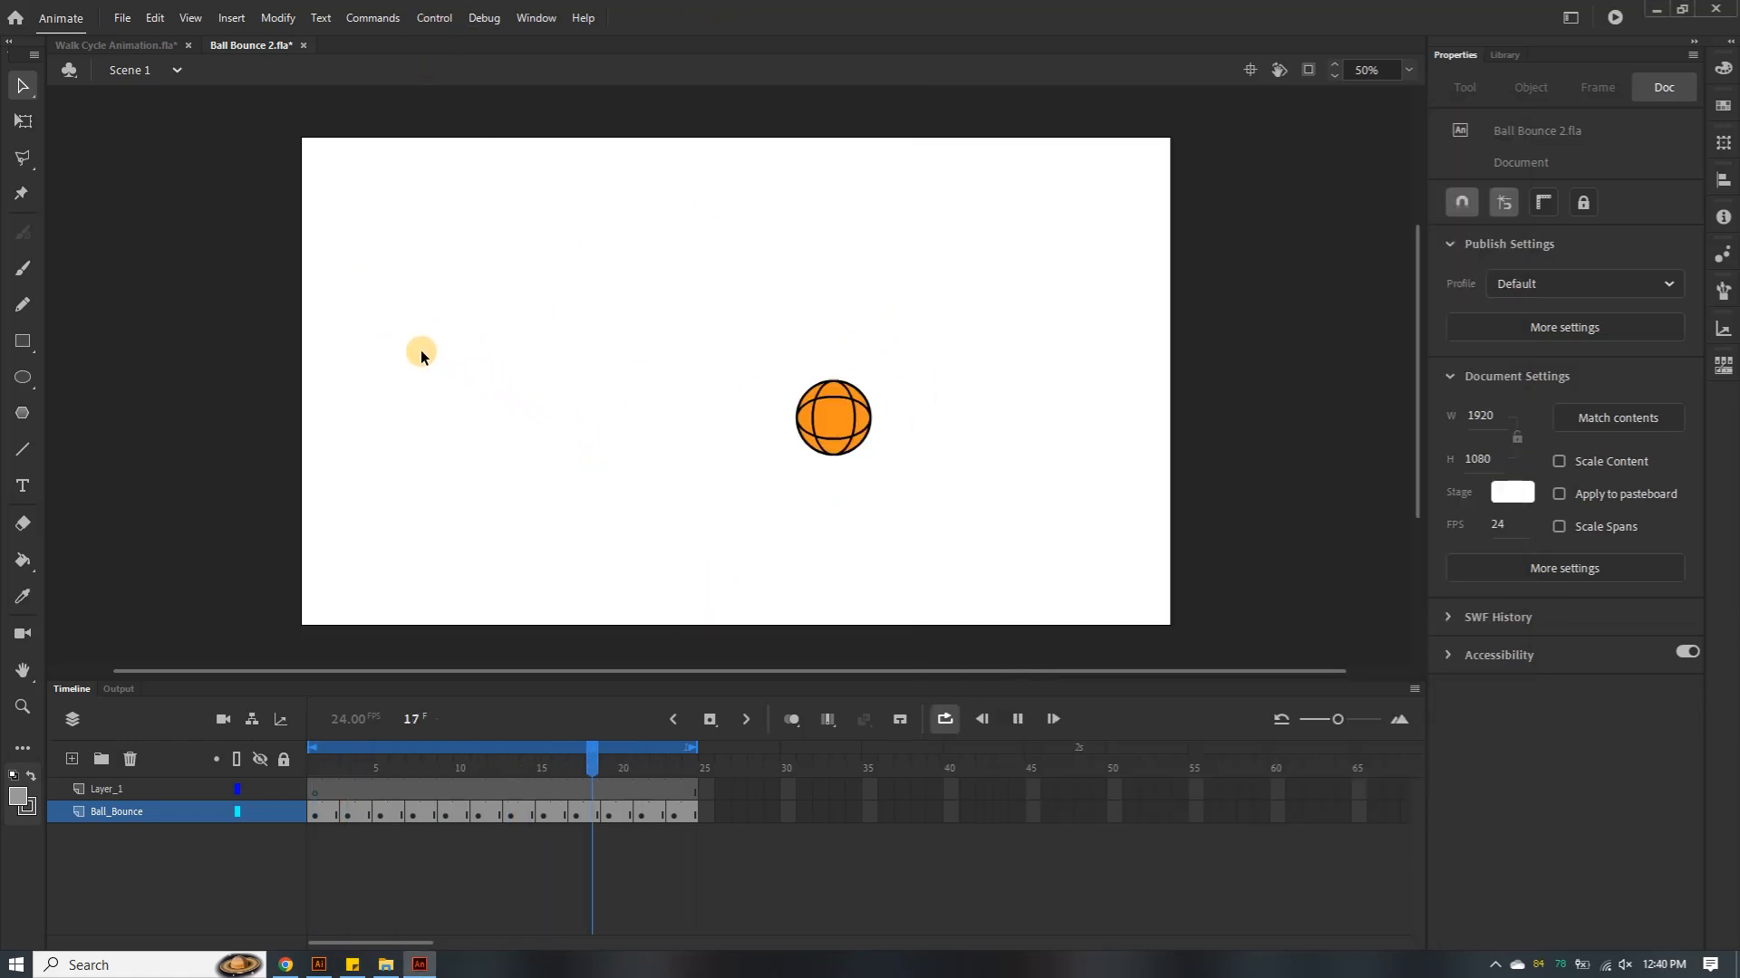
In Illustrator, unhide the linked bouncing-ball reference and review it alongside the sticky note of animation principles
click(323, 964)
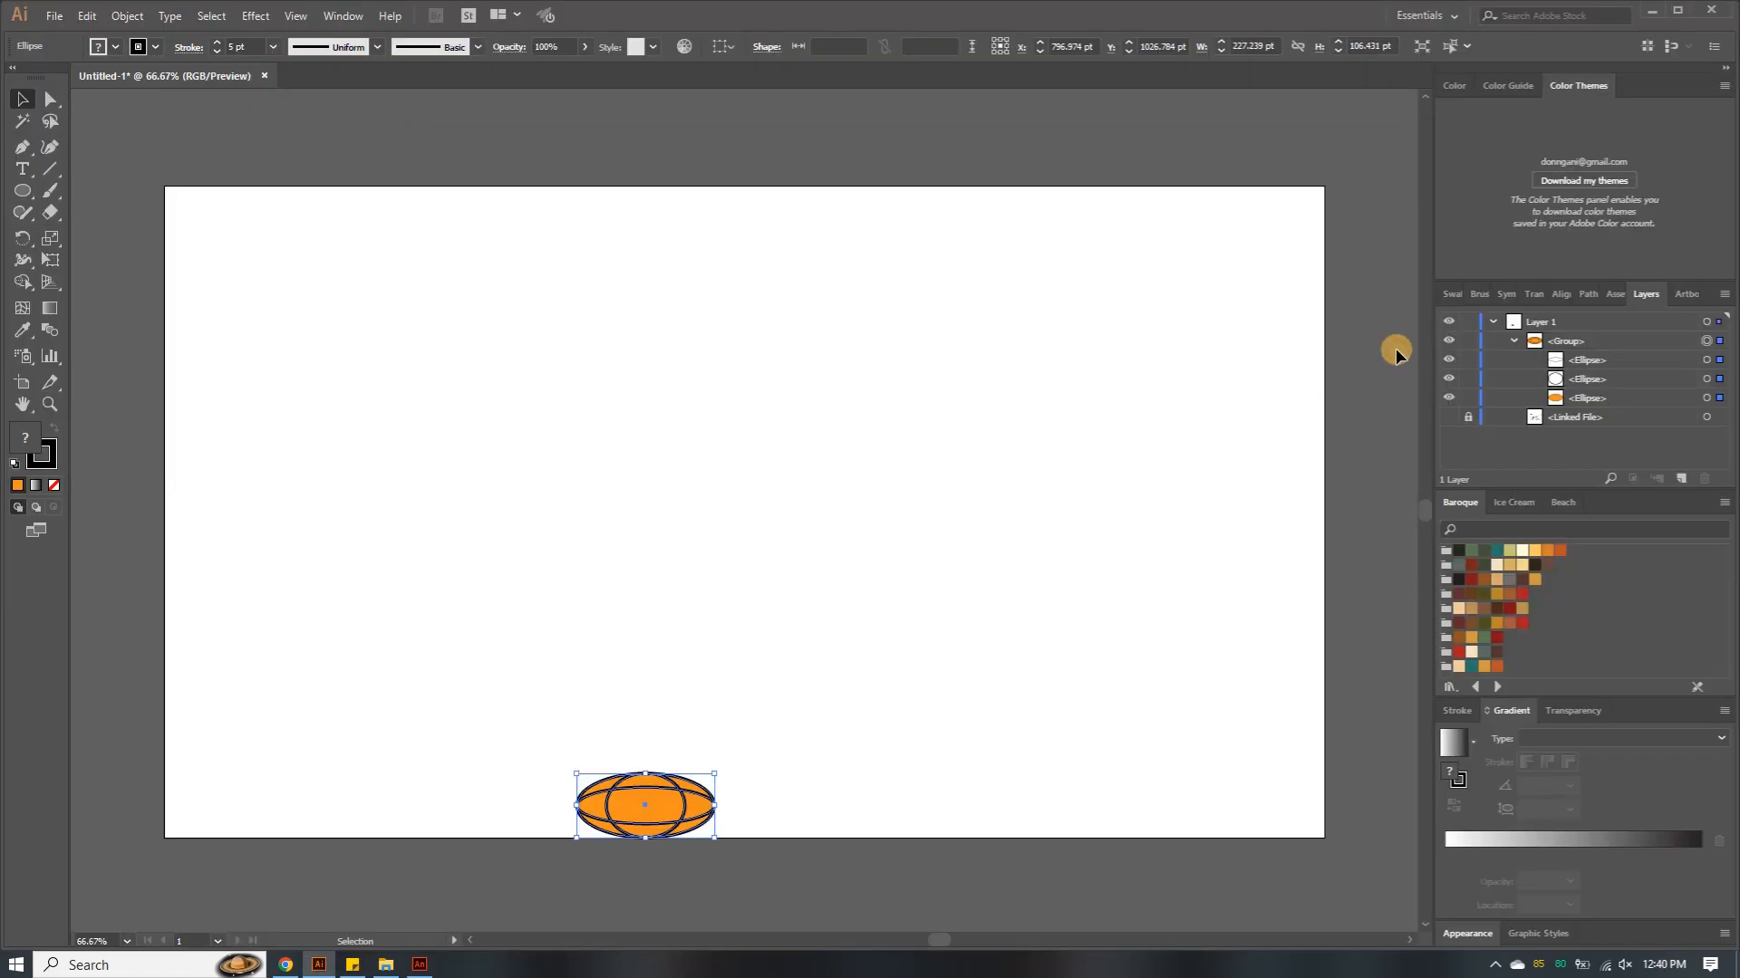
click(1449, 417)
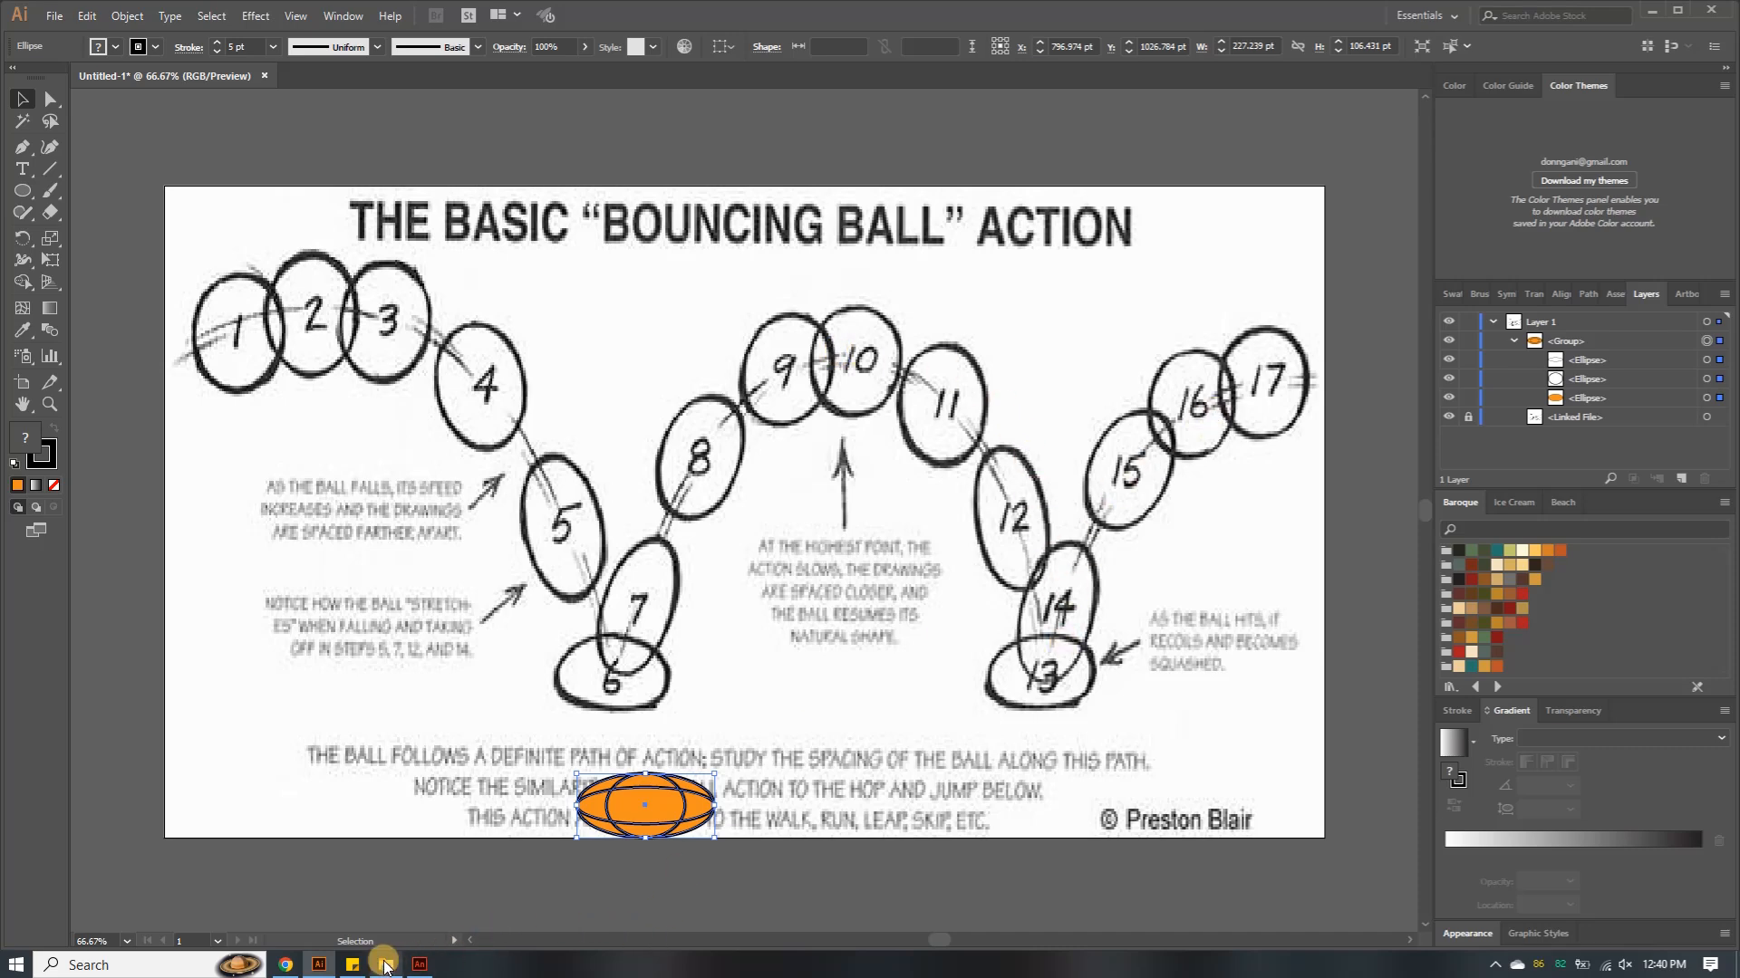
click(363, 966)
click(1112, 513)
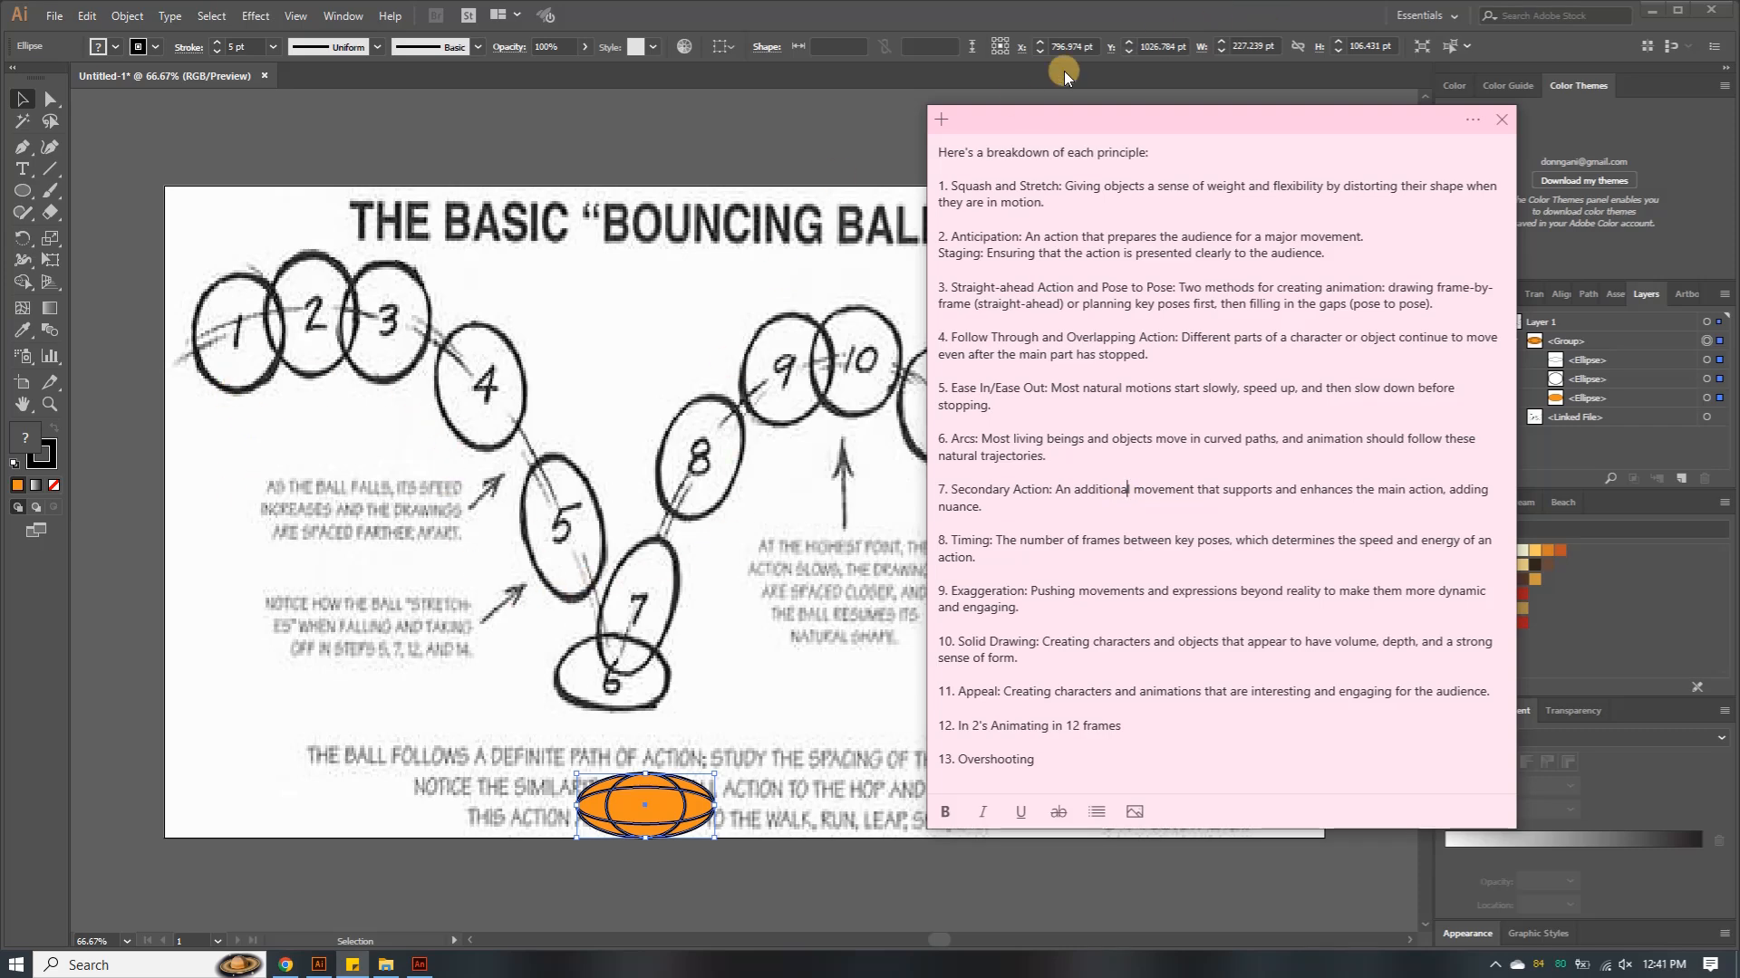
click(759, 261)
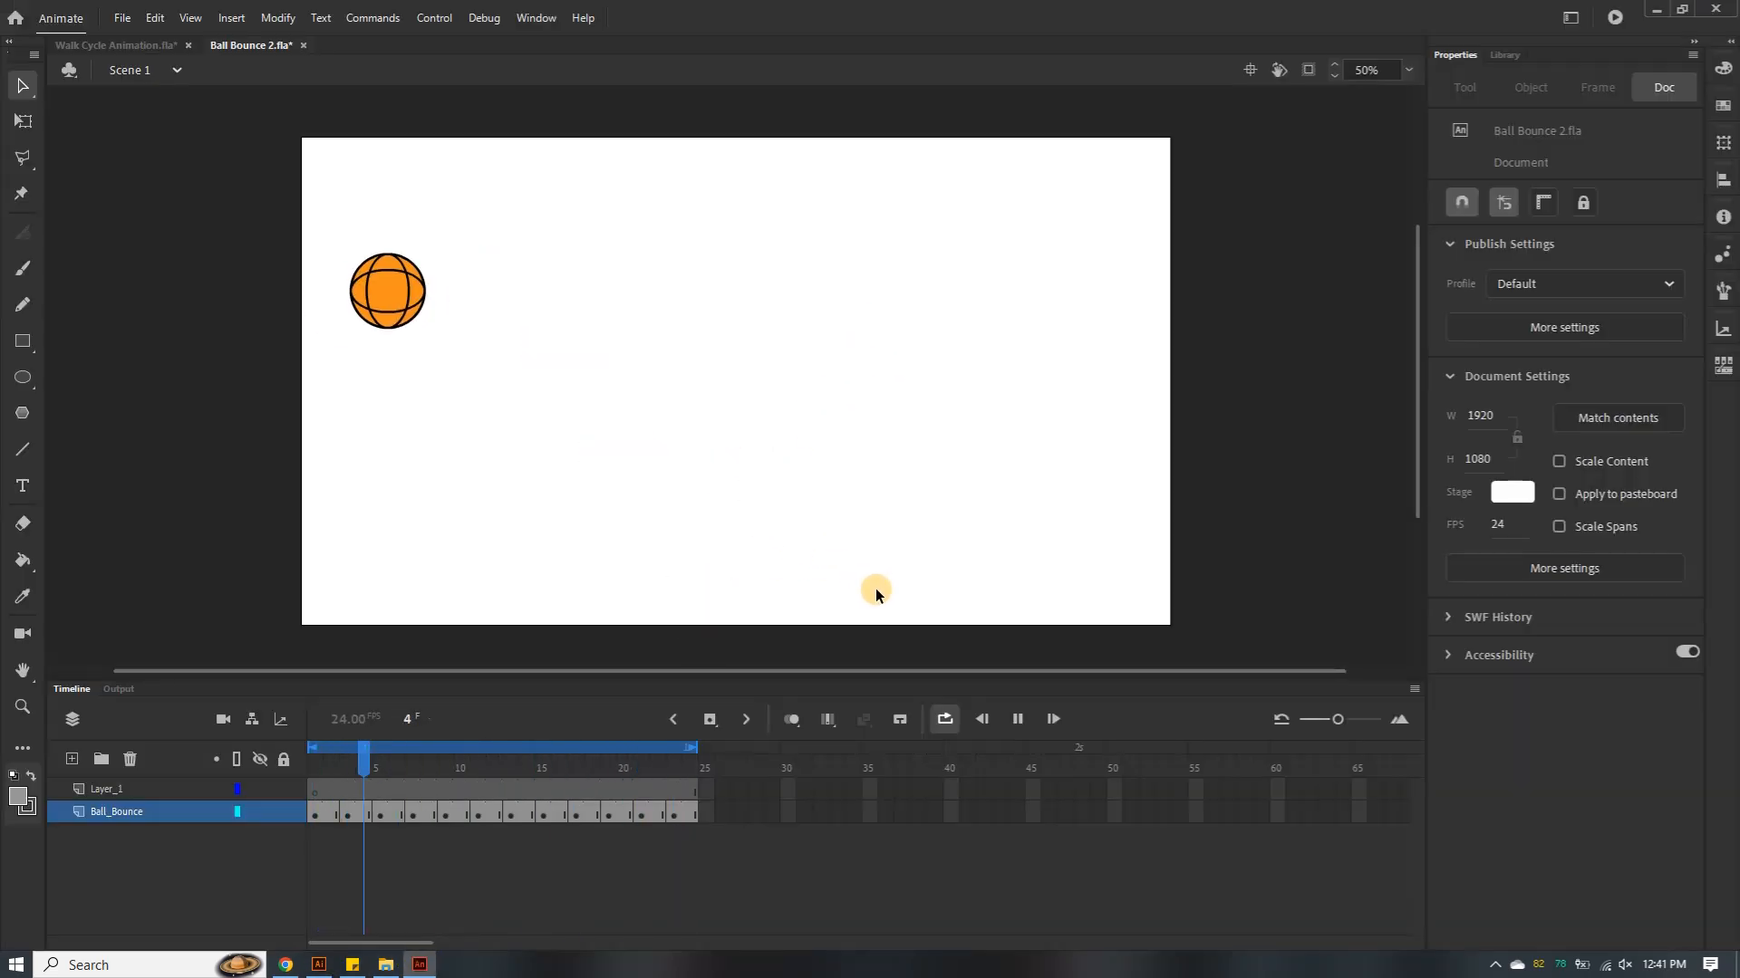
In Animate, stop playback and brush curved impact lines on both sides of the squashed ball at frame 14
click(1018, 720)
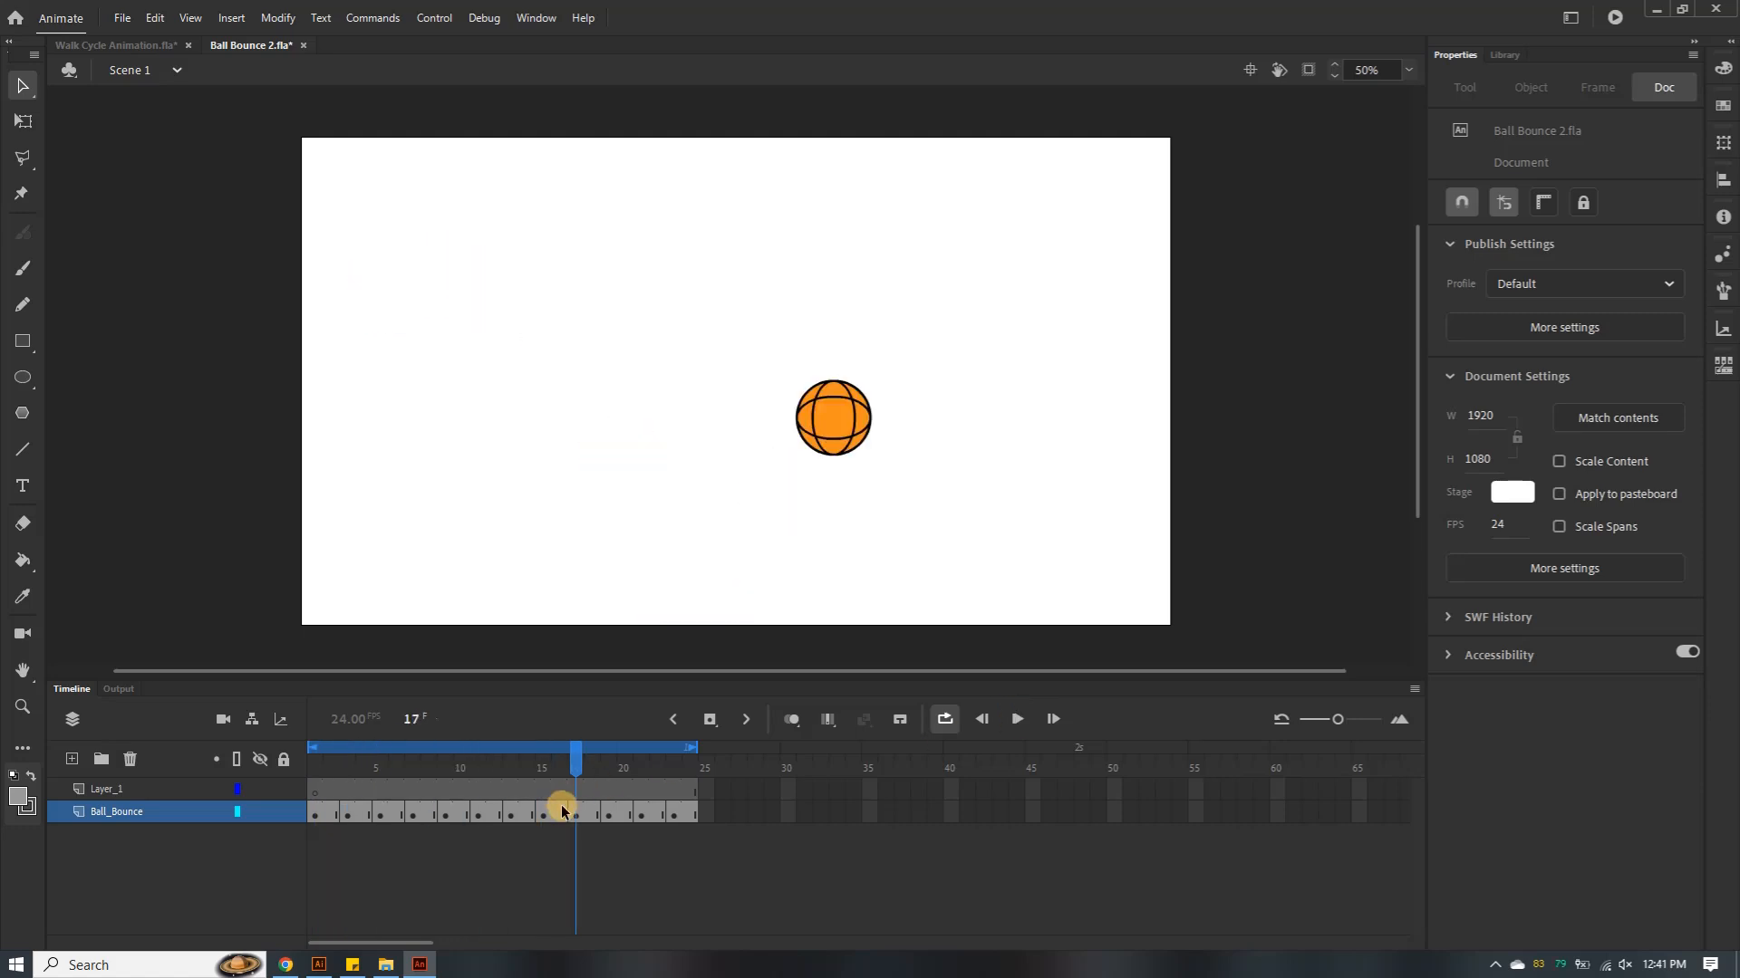
click(519, 817)
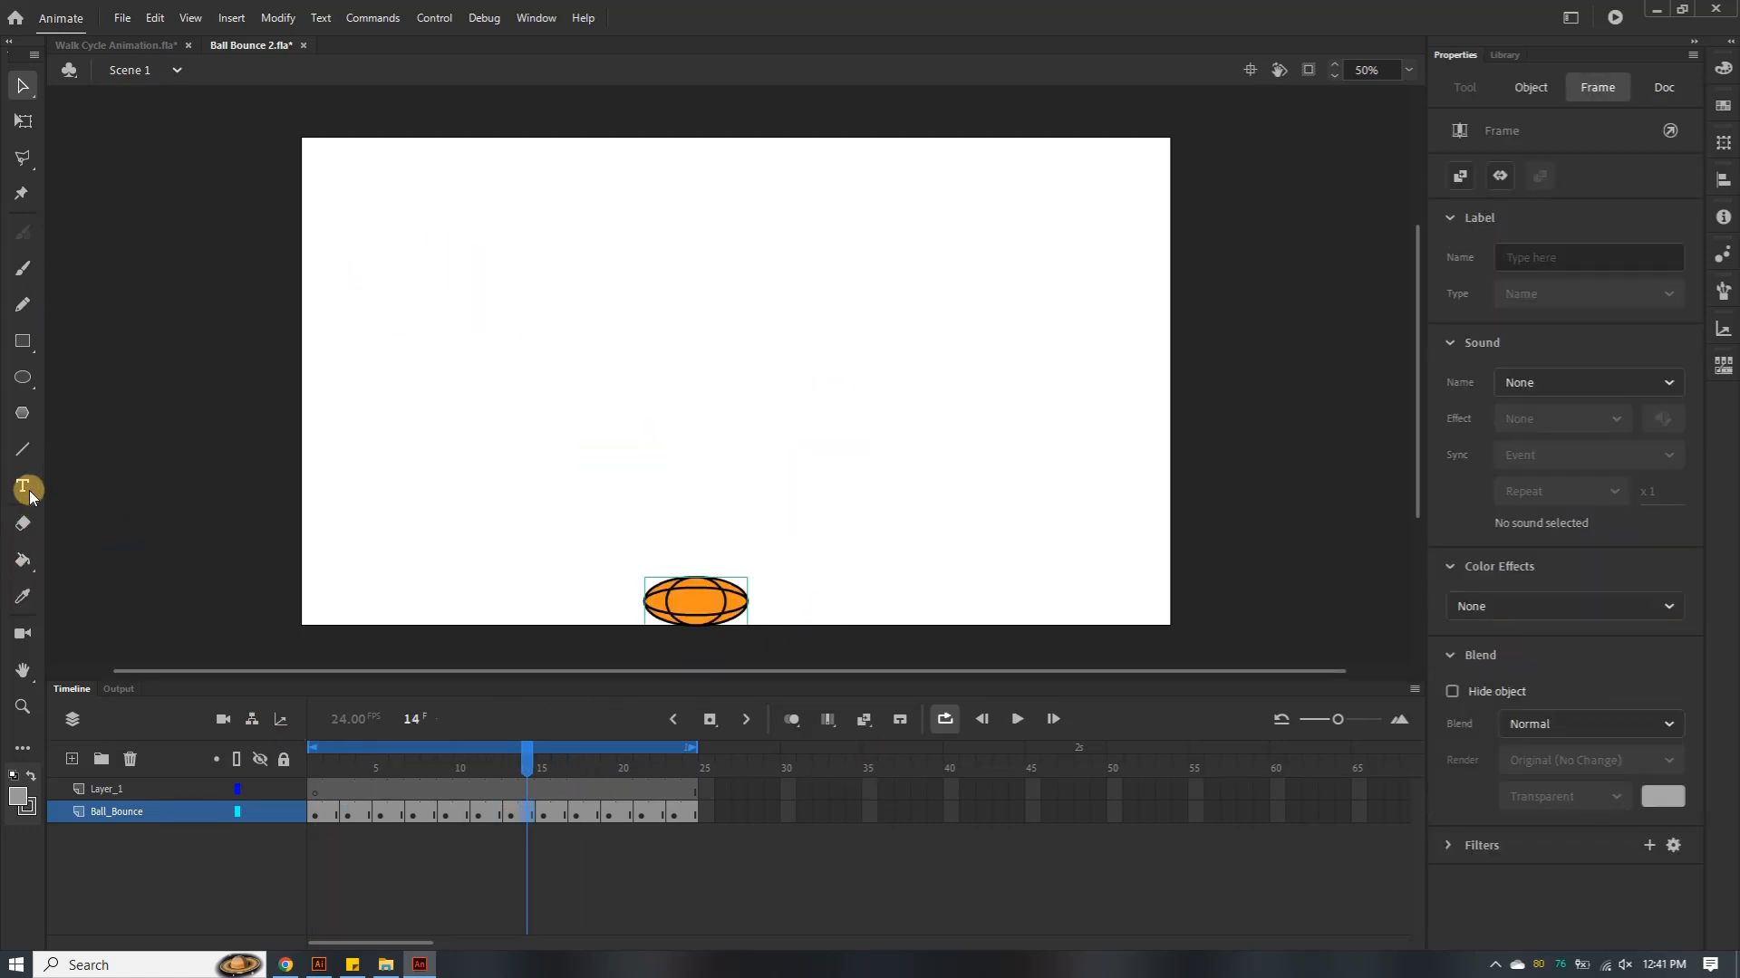
click(22, 269)
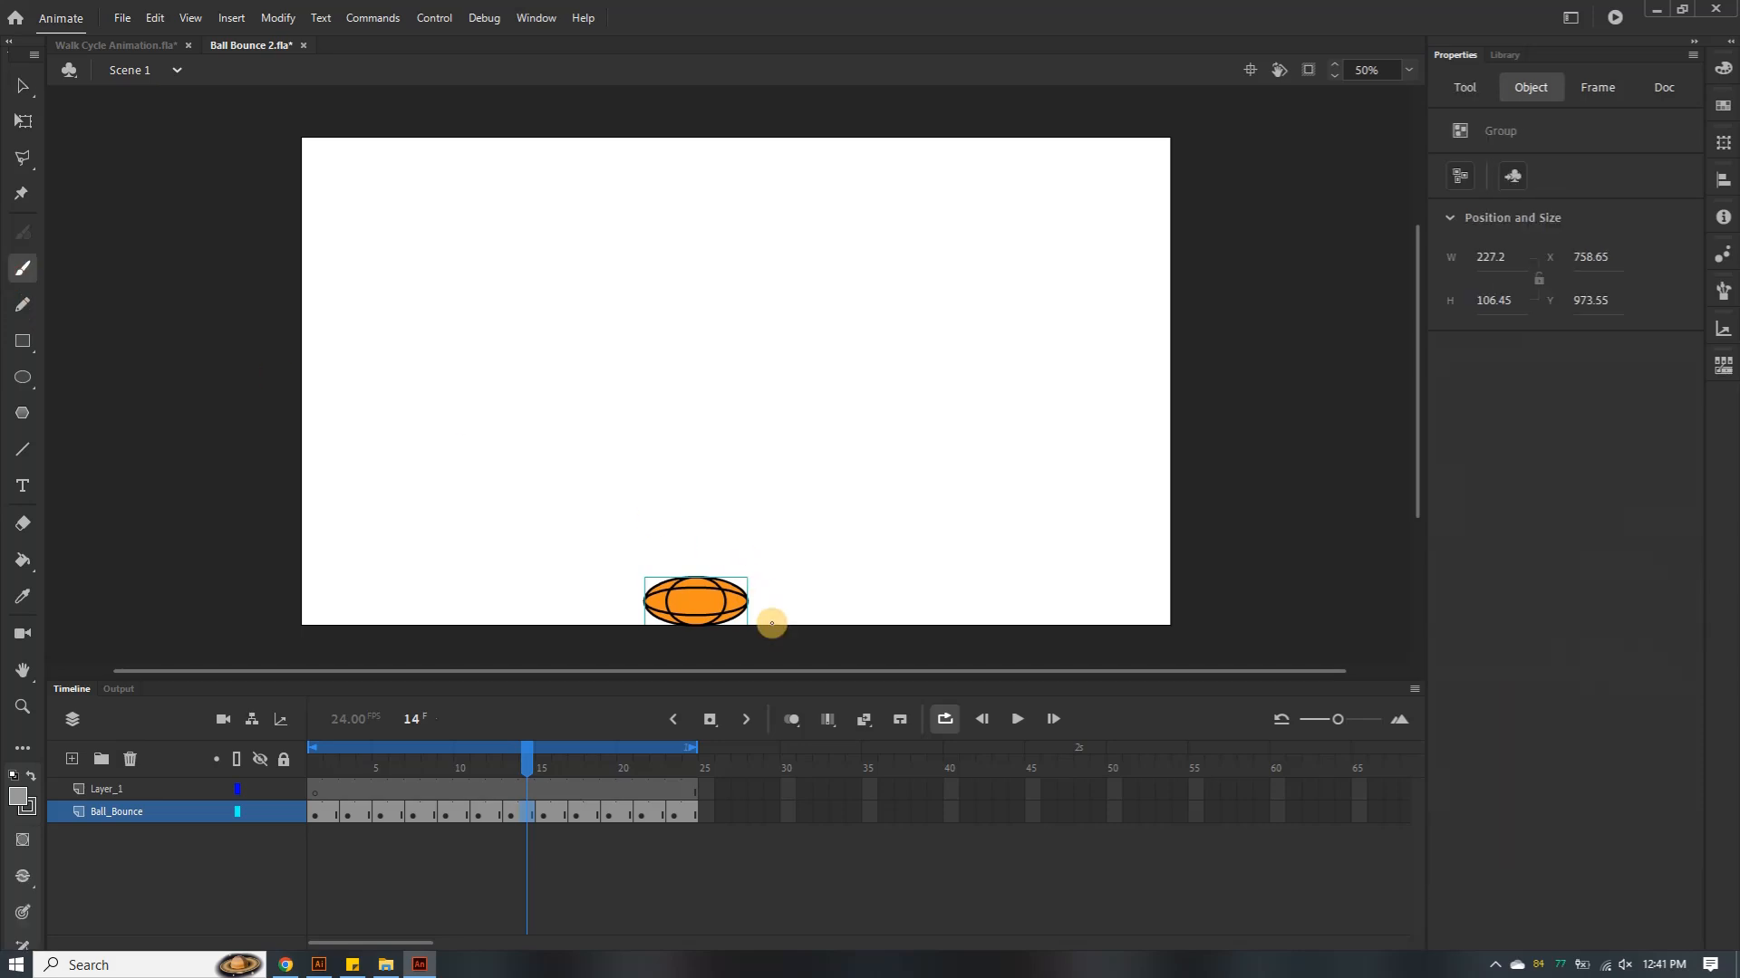
drag(753, 613, 780, 573)
drag(632, 608, 584, 562)
key(ctrl+z)
drag(587, 572, 629, 616)
drag(607, 555, 639, 592)
key(ctrl+z)
key(ctrl+z)
drag(585, 573, 625, 618)
drag(768, 616, 798, 576)
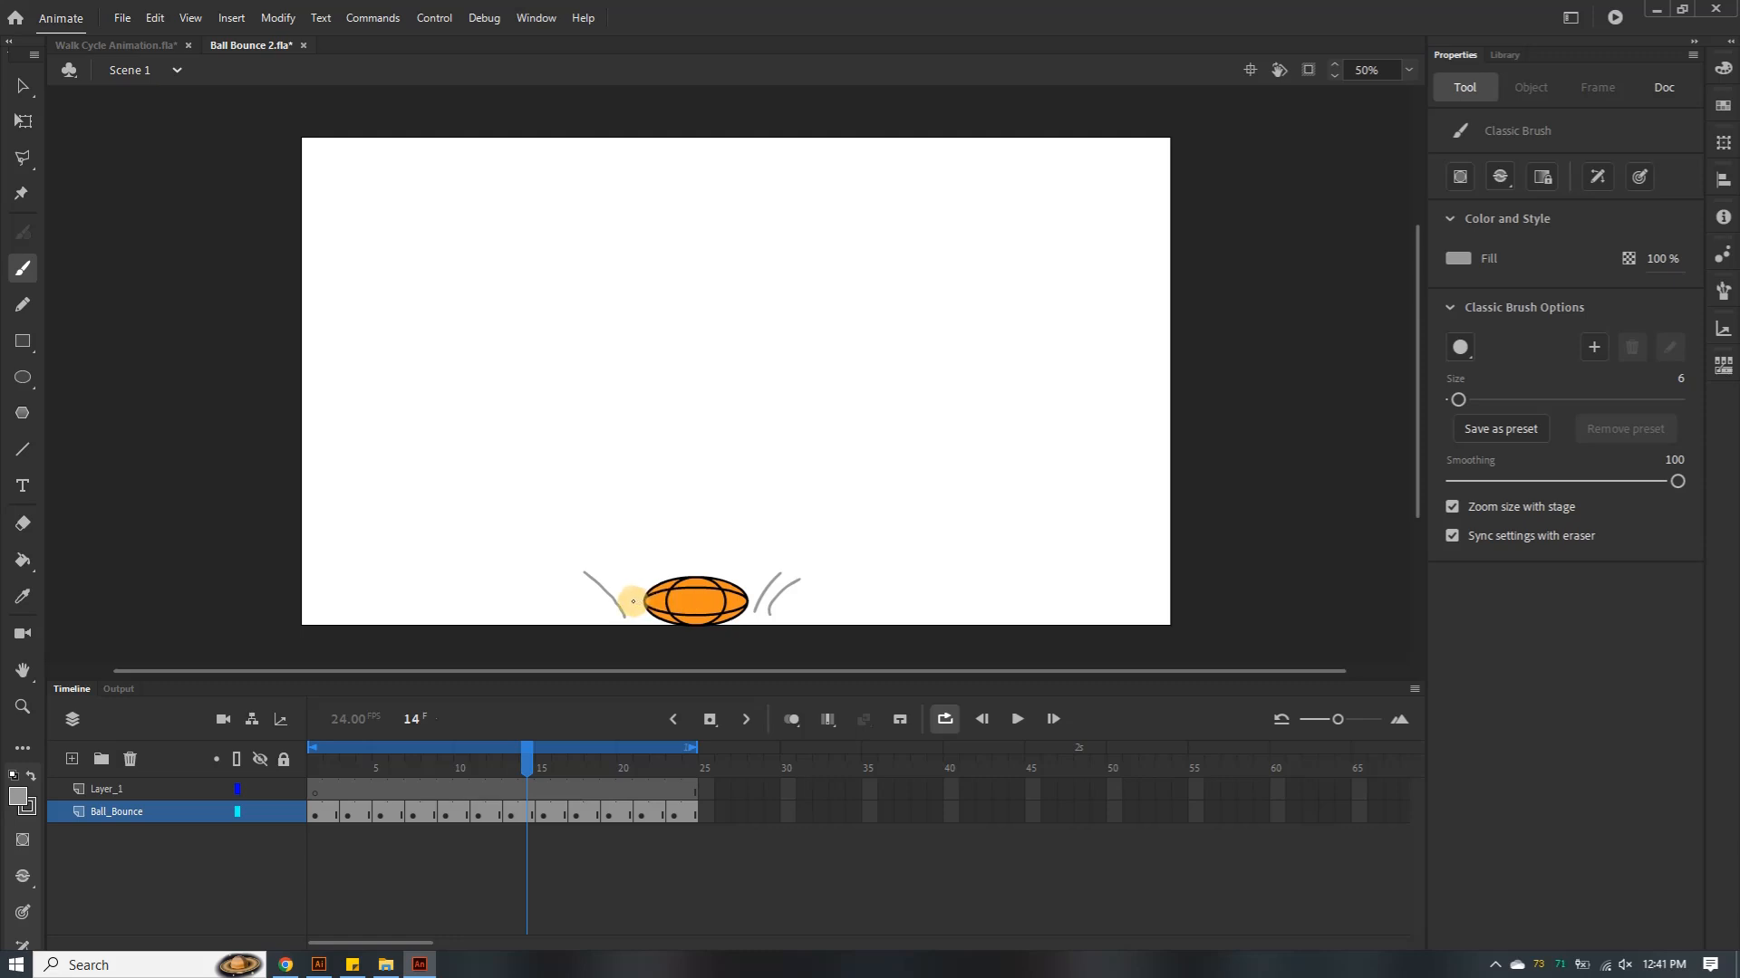
drag(596, 571, 630, 616)
drag(753, 578, 775, 550)
drag(633, 578, 604, 557)
drag(618, 565, 632, 585)
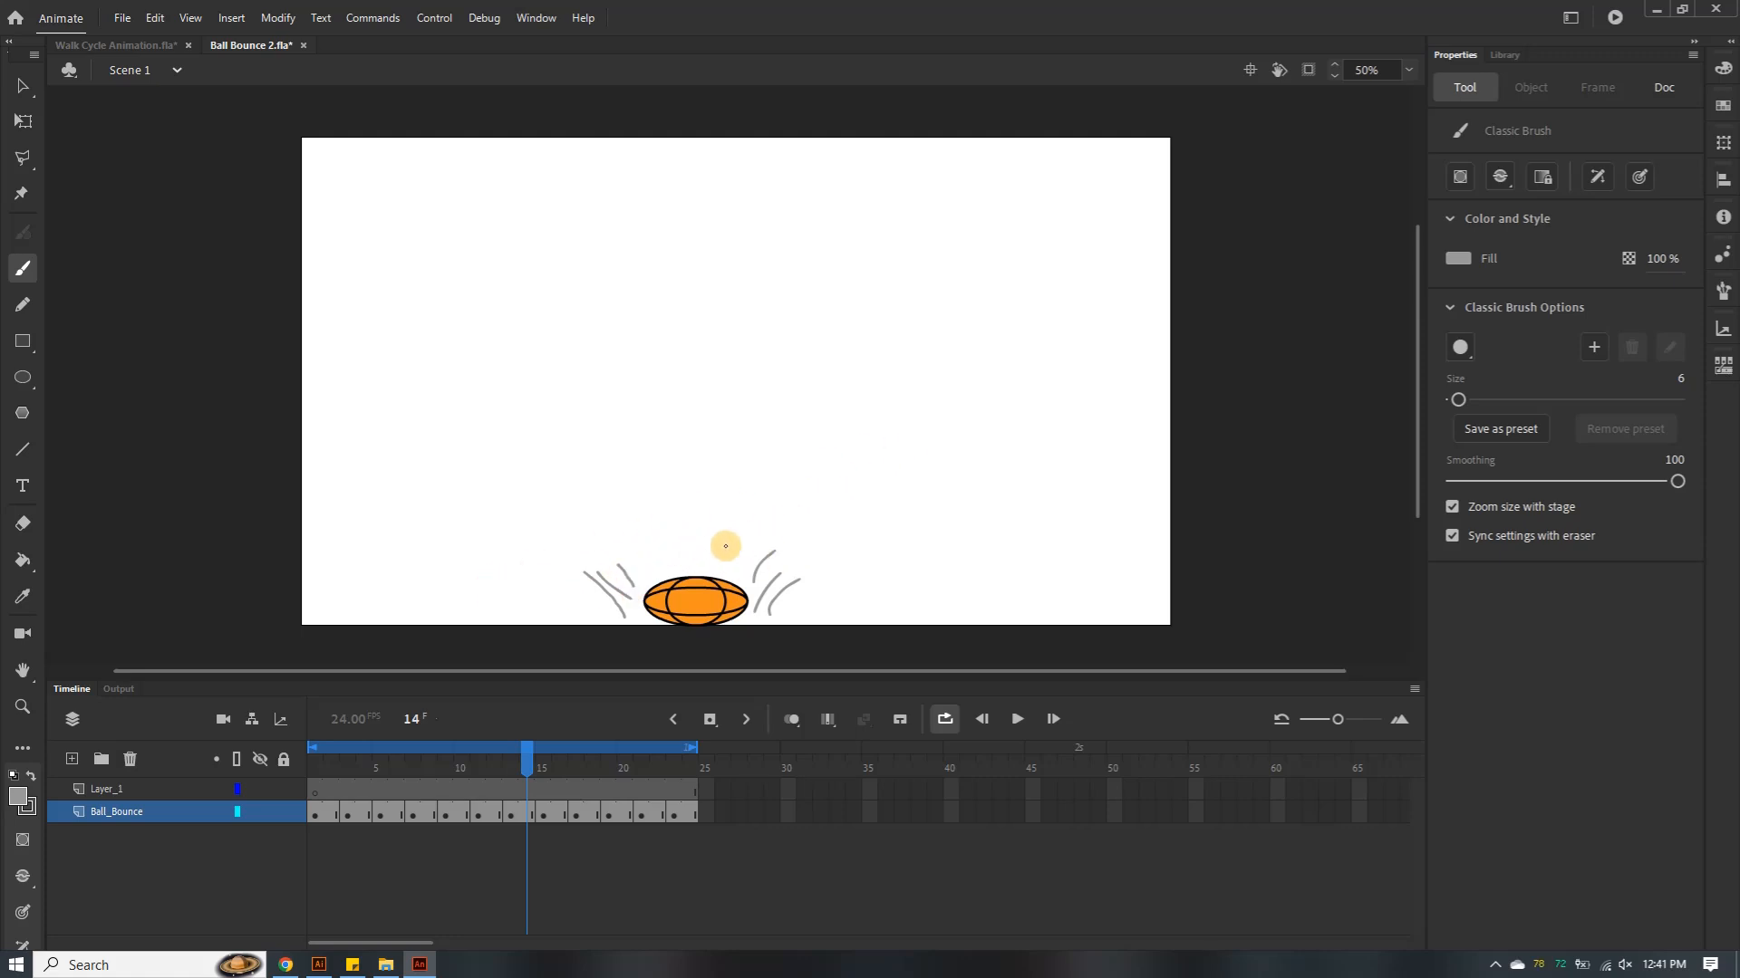
Play back the animation with the impact lines, stop it and return to the squash keyframe at frame 13
click(1015, 720)
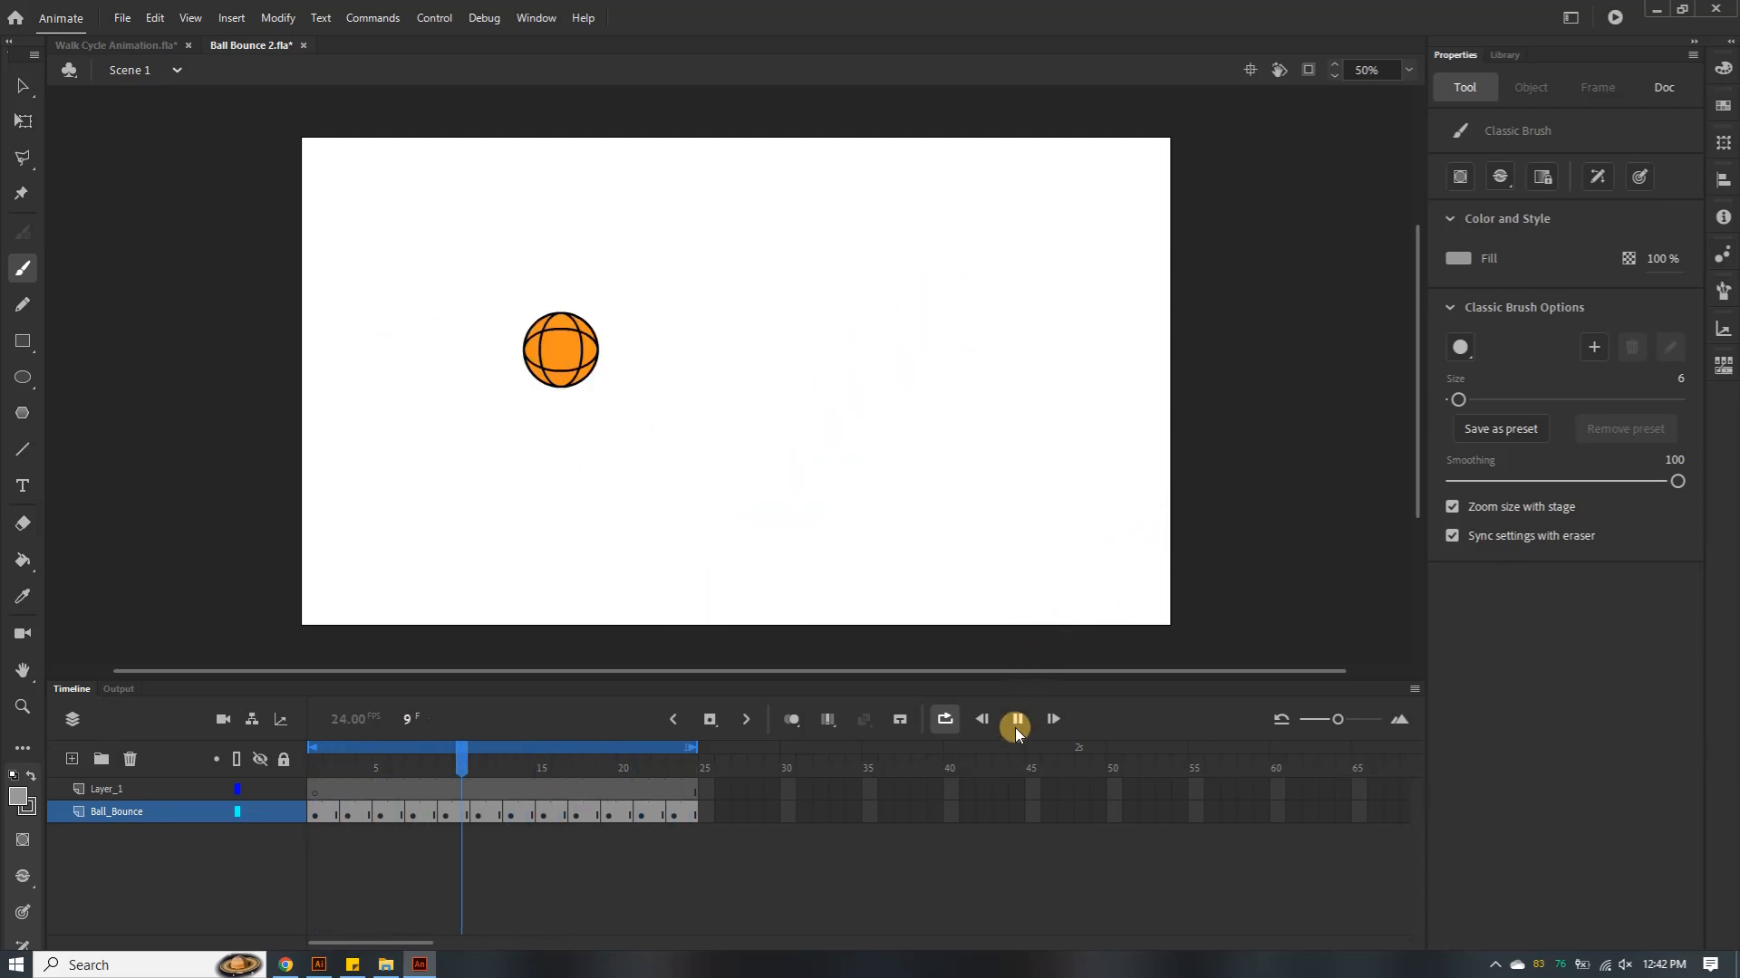
click(1016, 720)
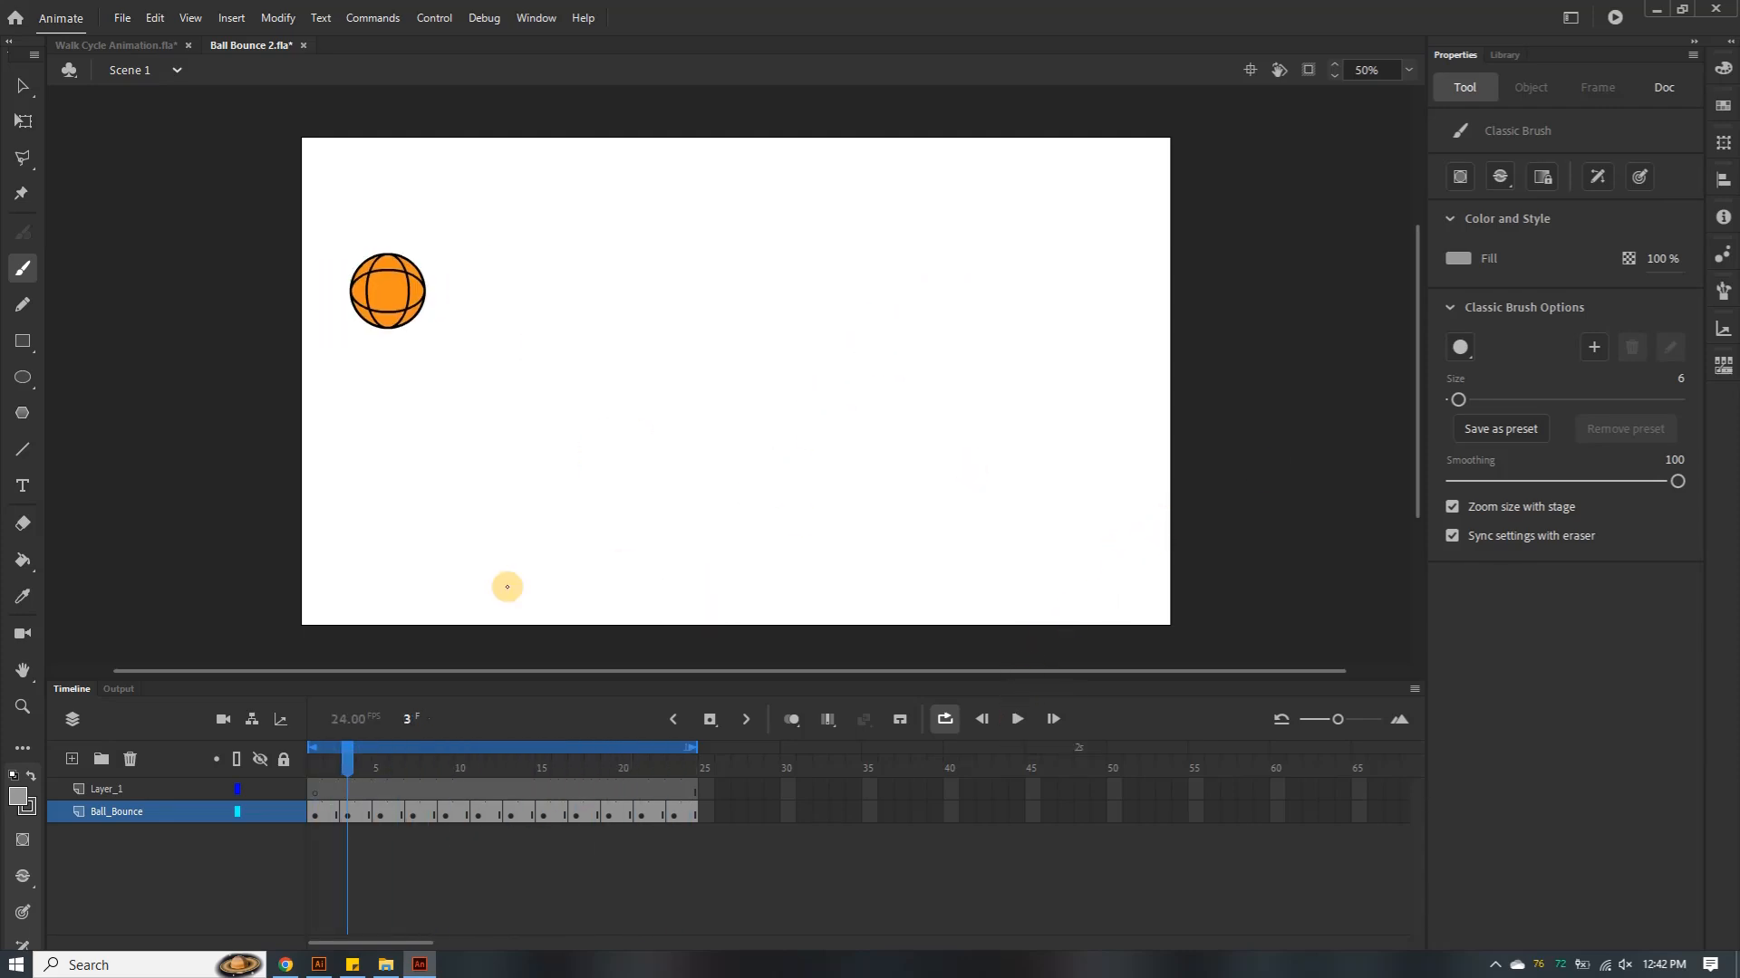
click(506, 819)
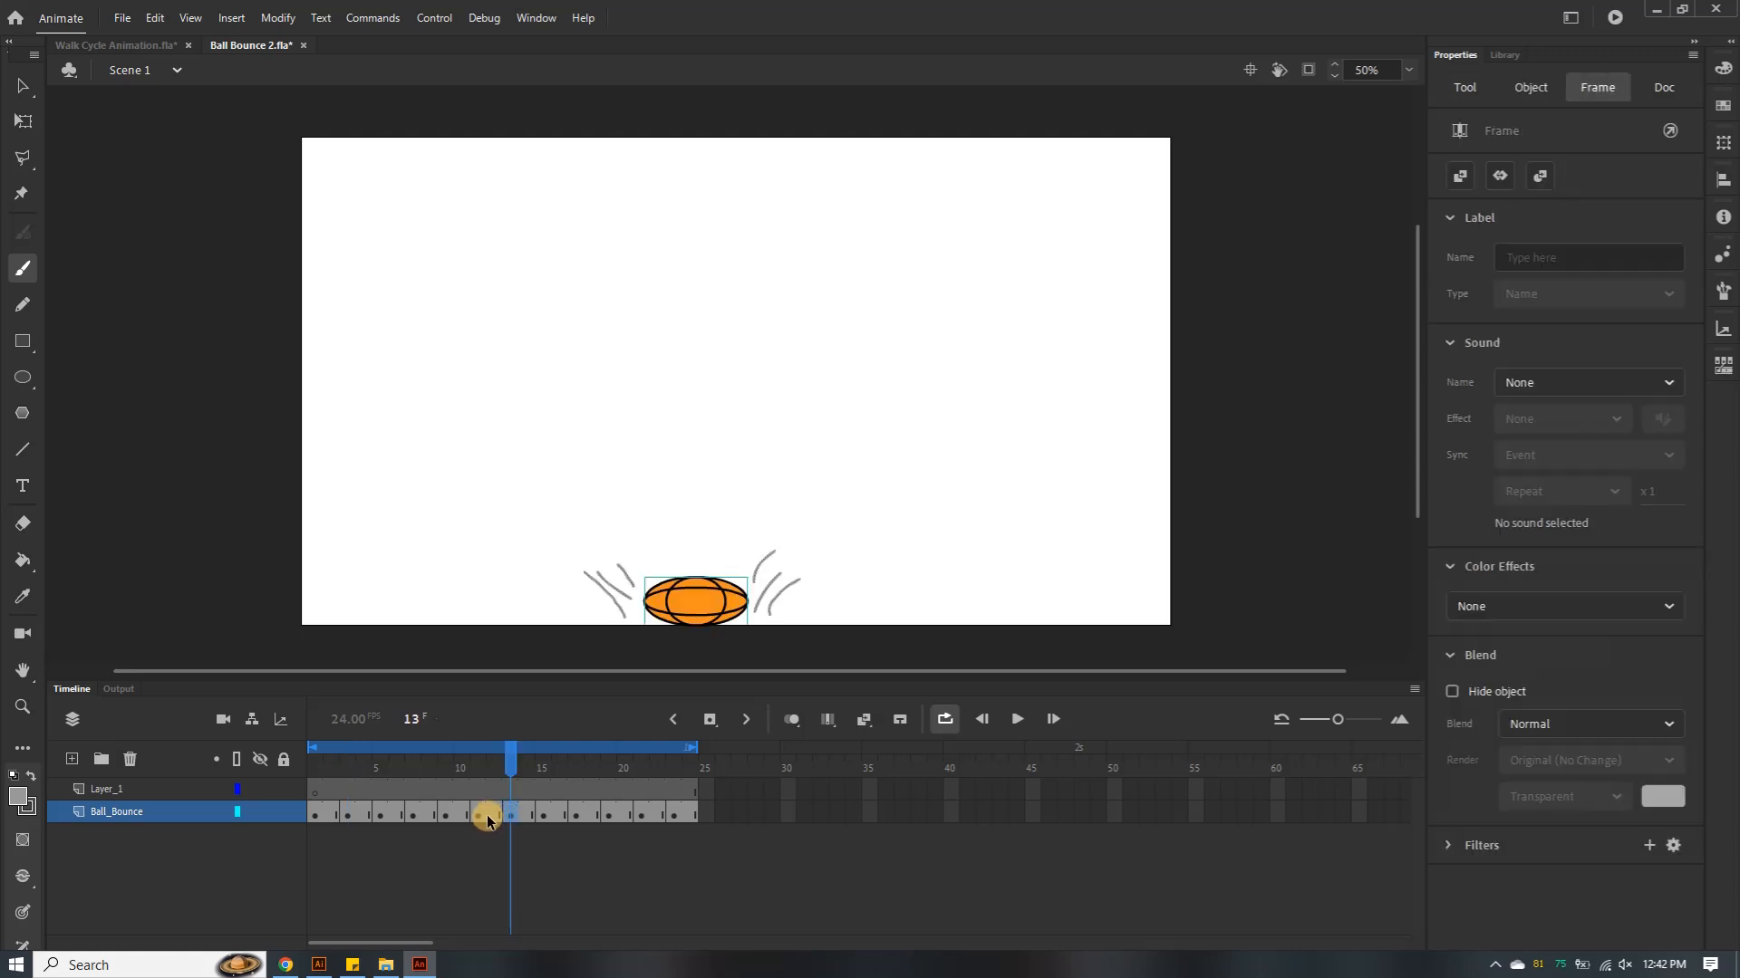
Undo all the brushed impact lines around the squashed ball
key(ctrl+z)
key(ctrl+z)
key(ctrl+z)
key(ctrl+z)
key(ctrl+z)
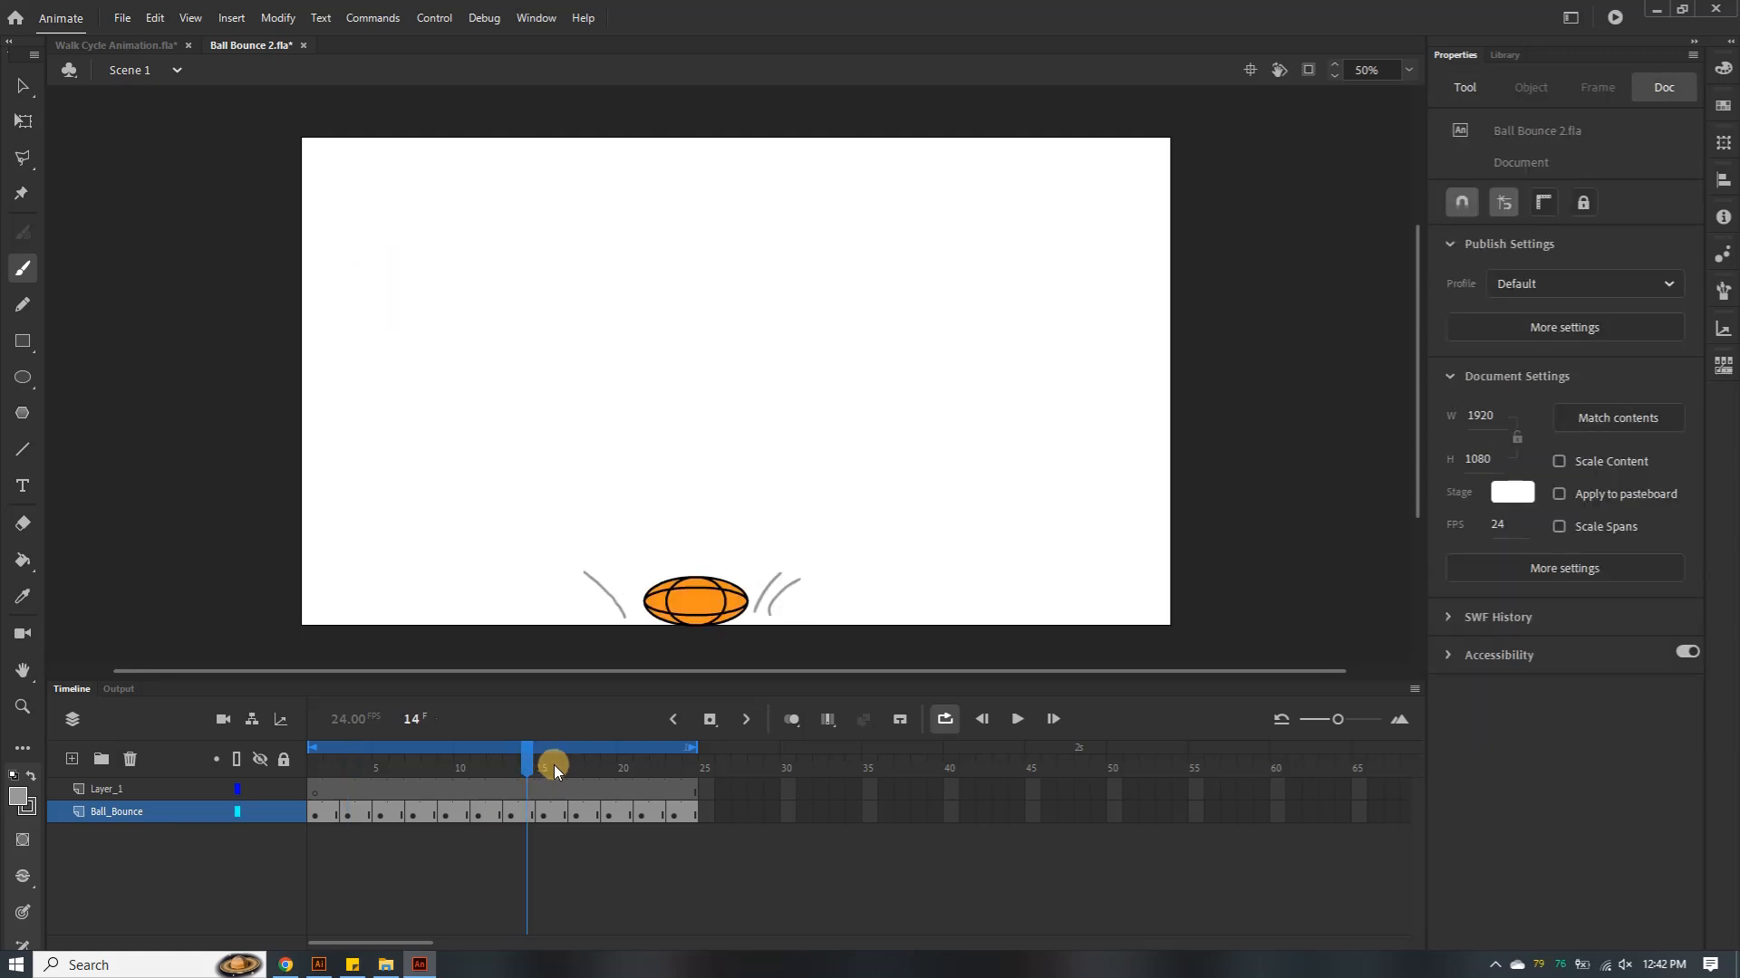
key(ctrl+z)
key(ctrl+z)
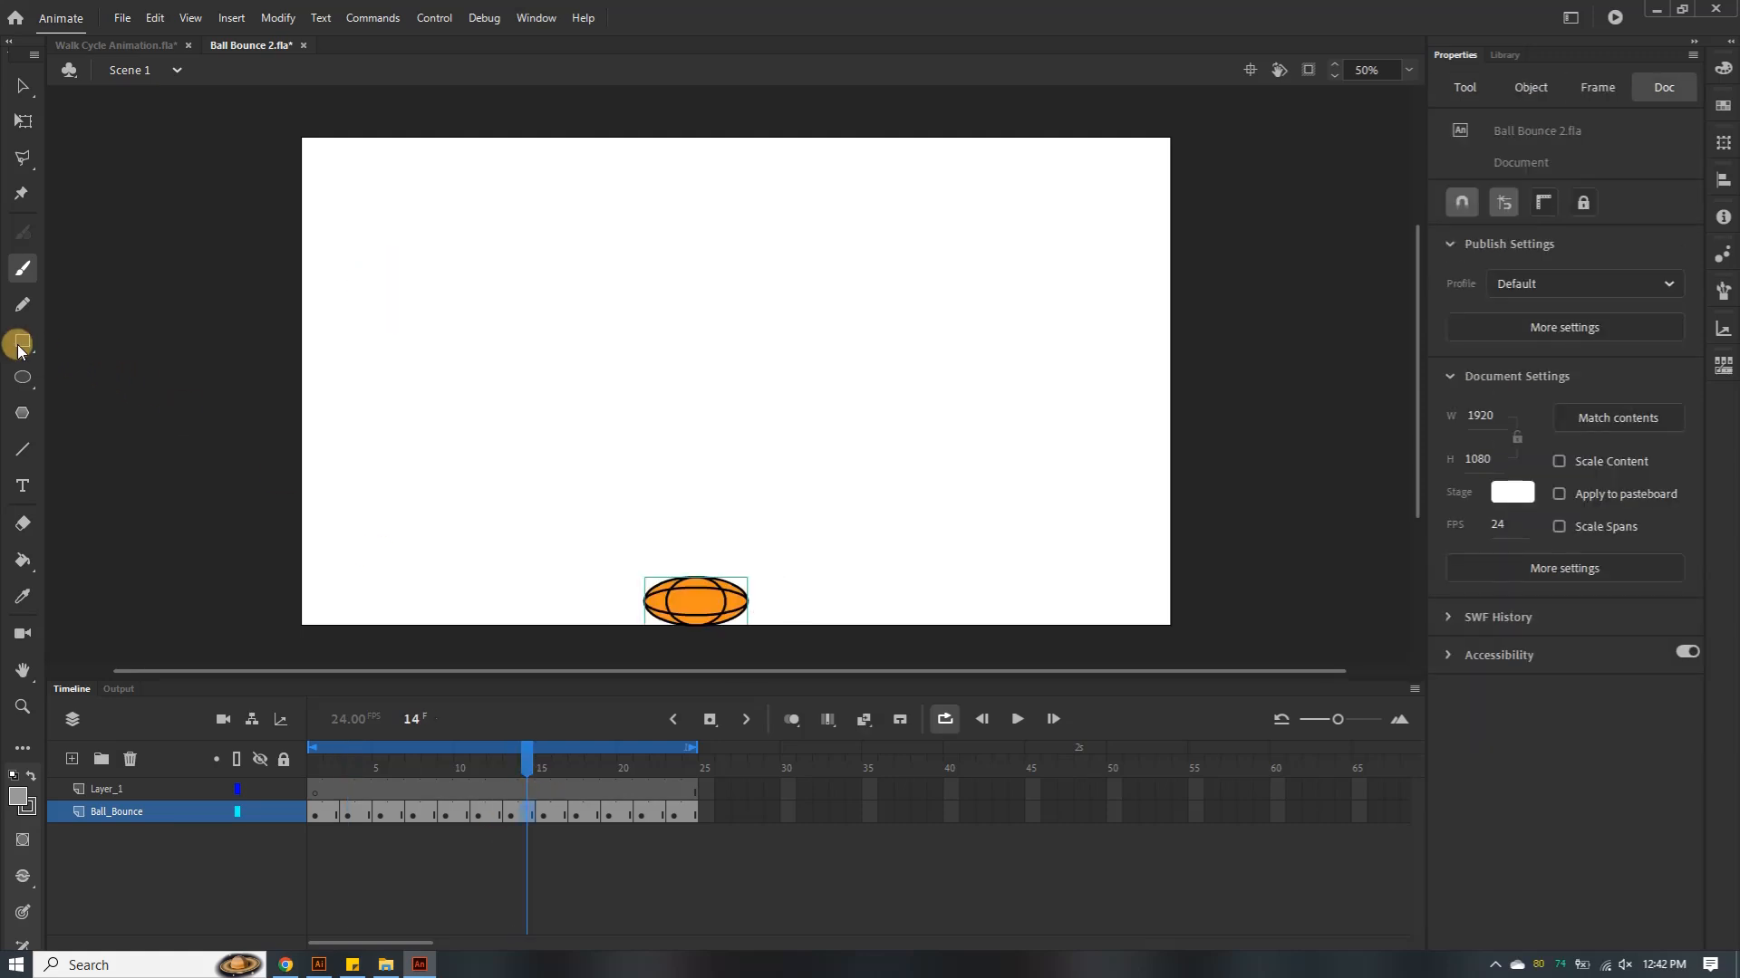
Draw small grey ovals as debris specks on both sides of the squashed ball at frame 14
click(33, 390)
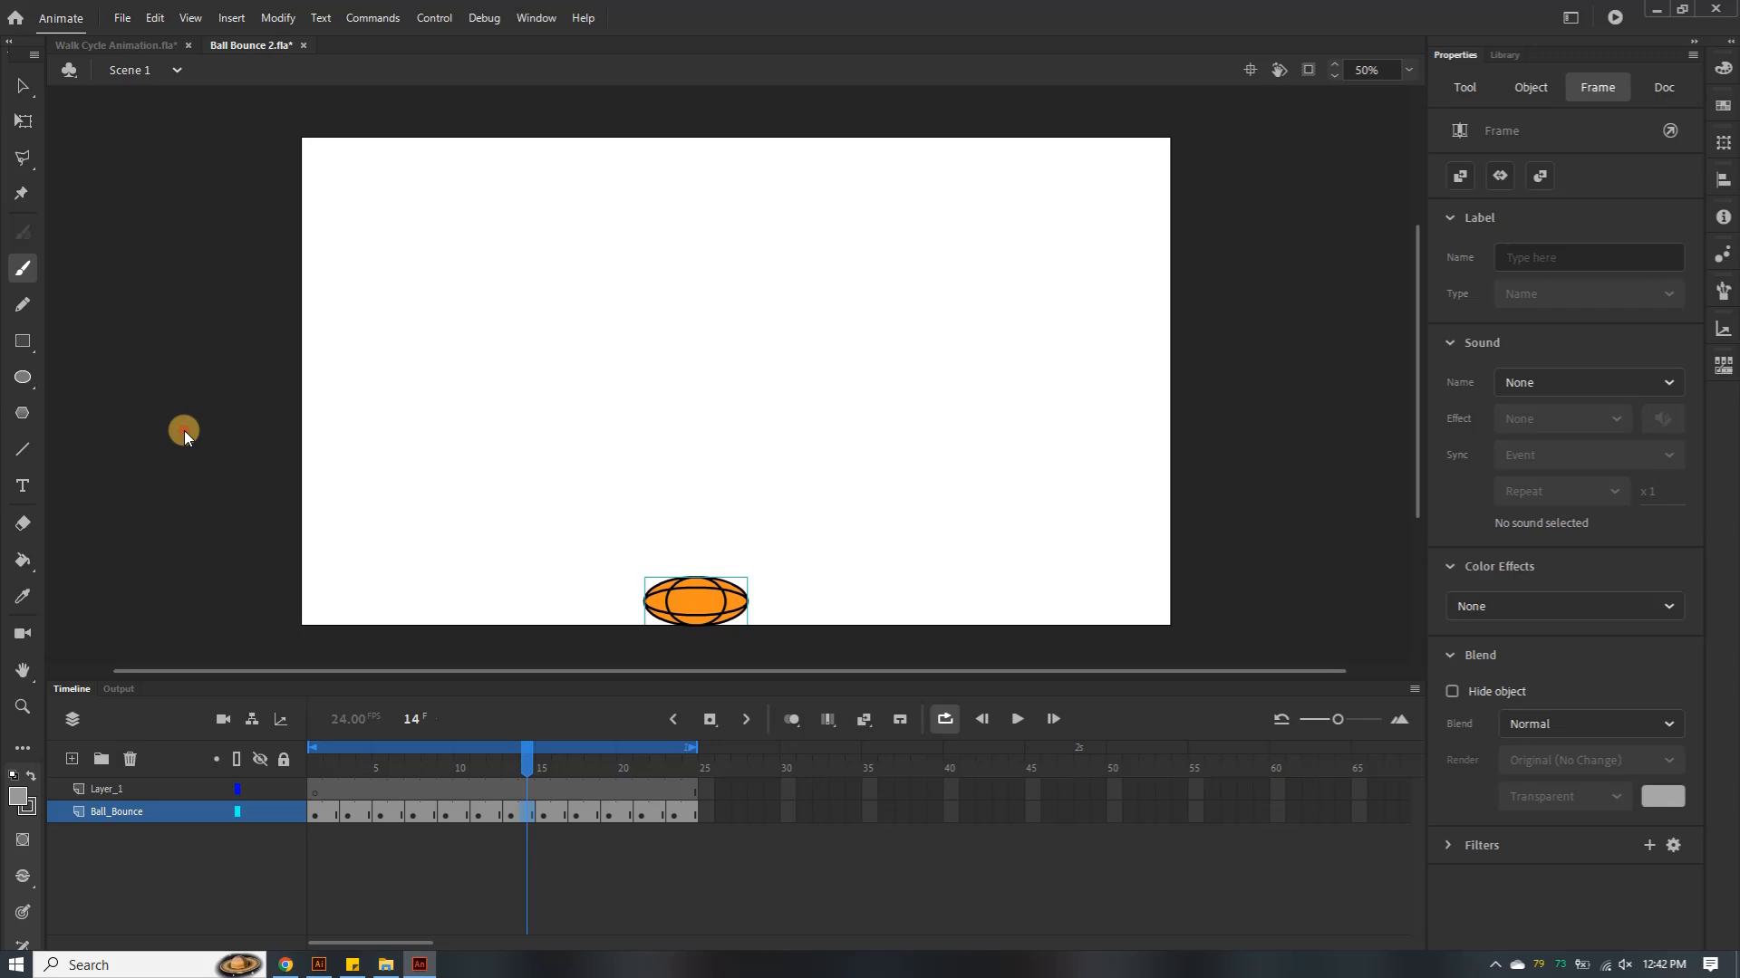
click(605, 602)
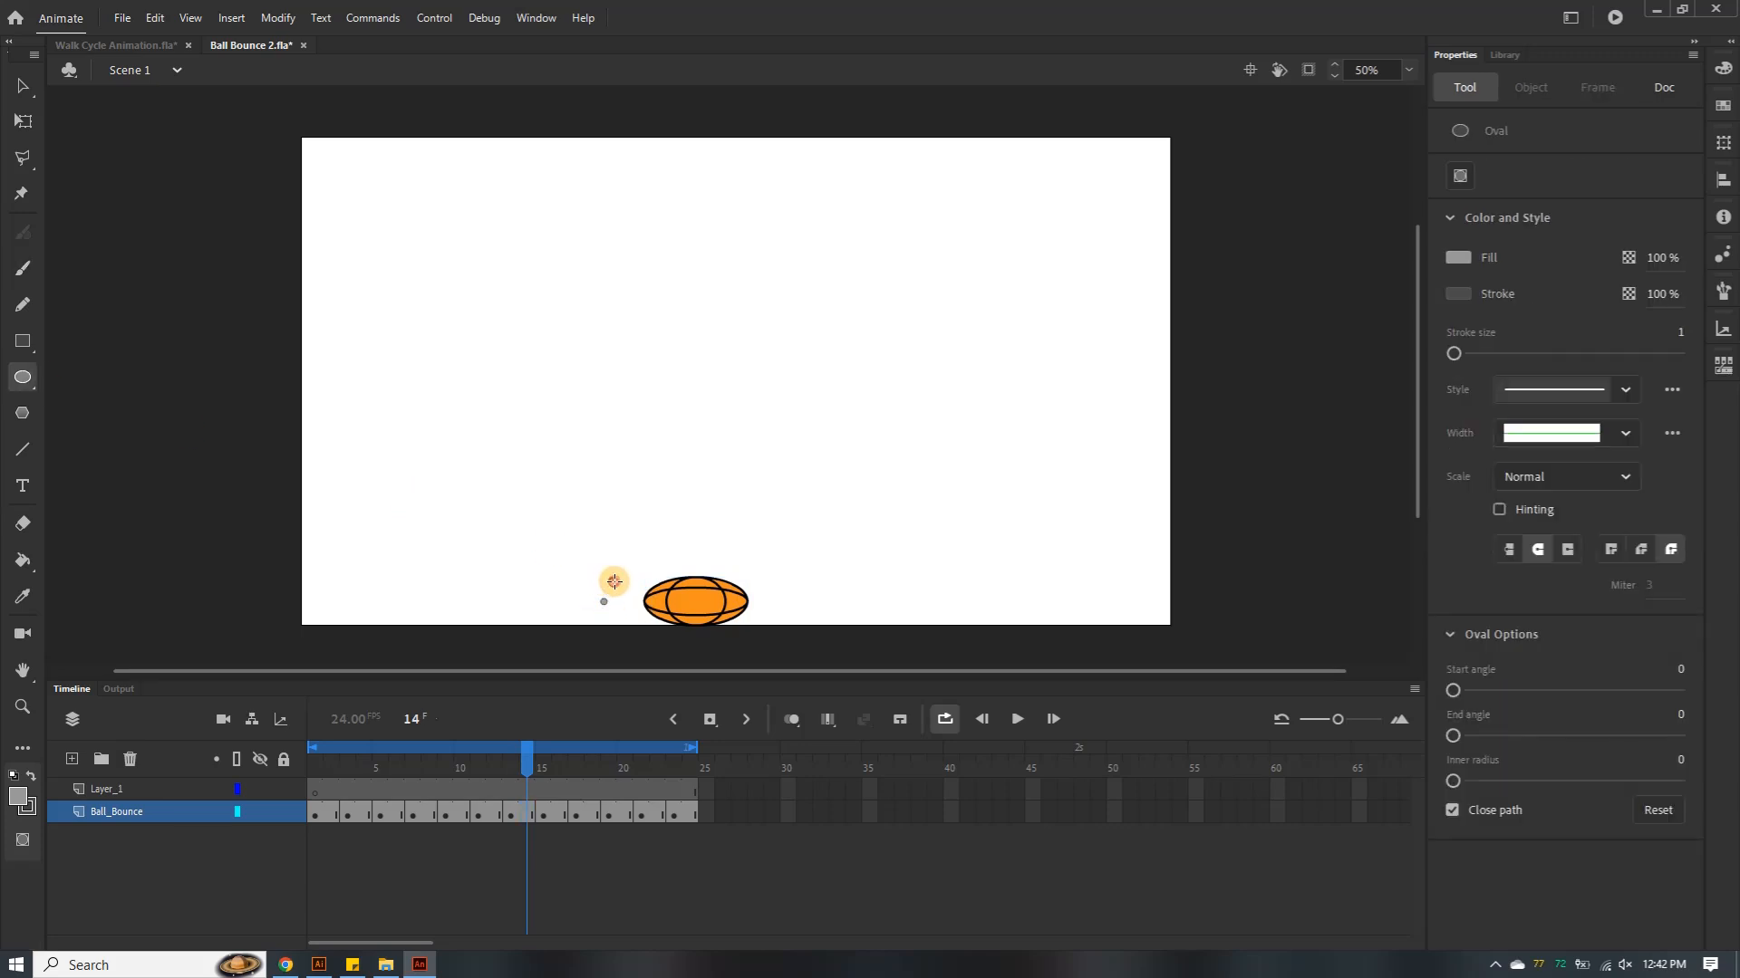
click(614, 581)
click(635, 594)
click(632, 594)
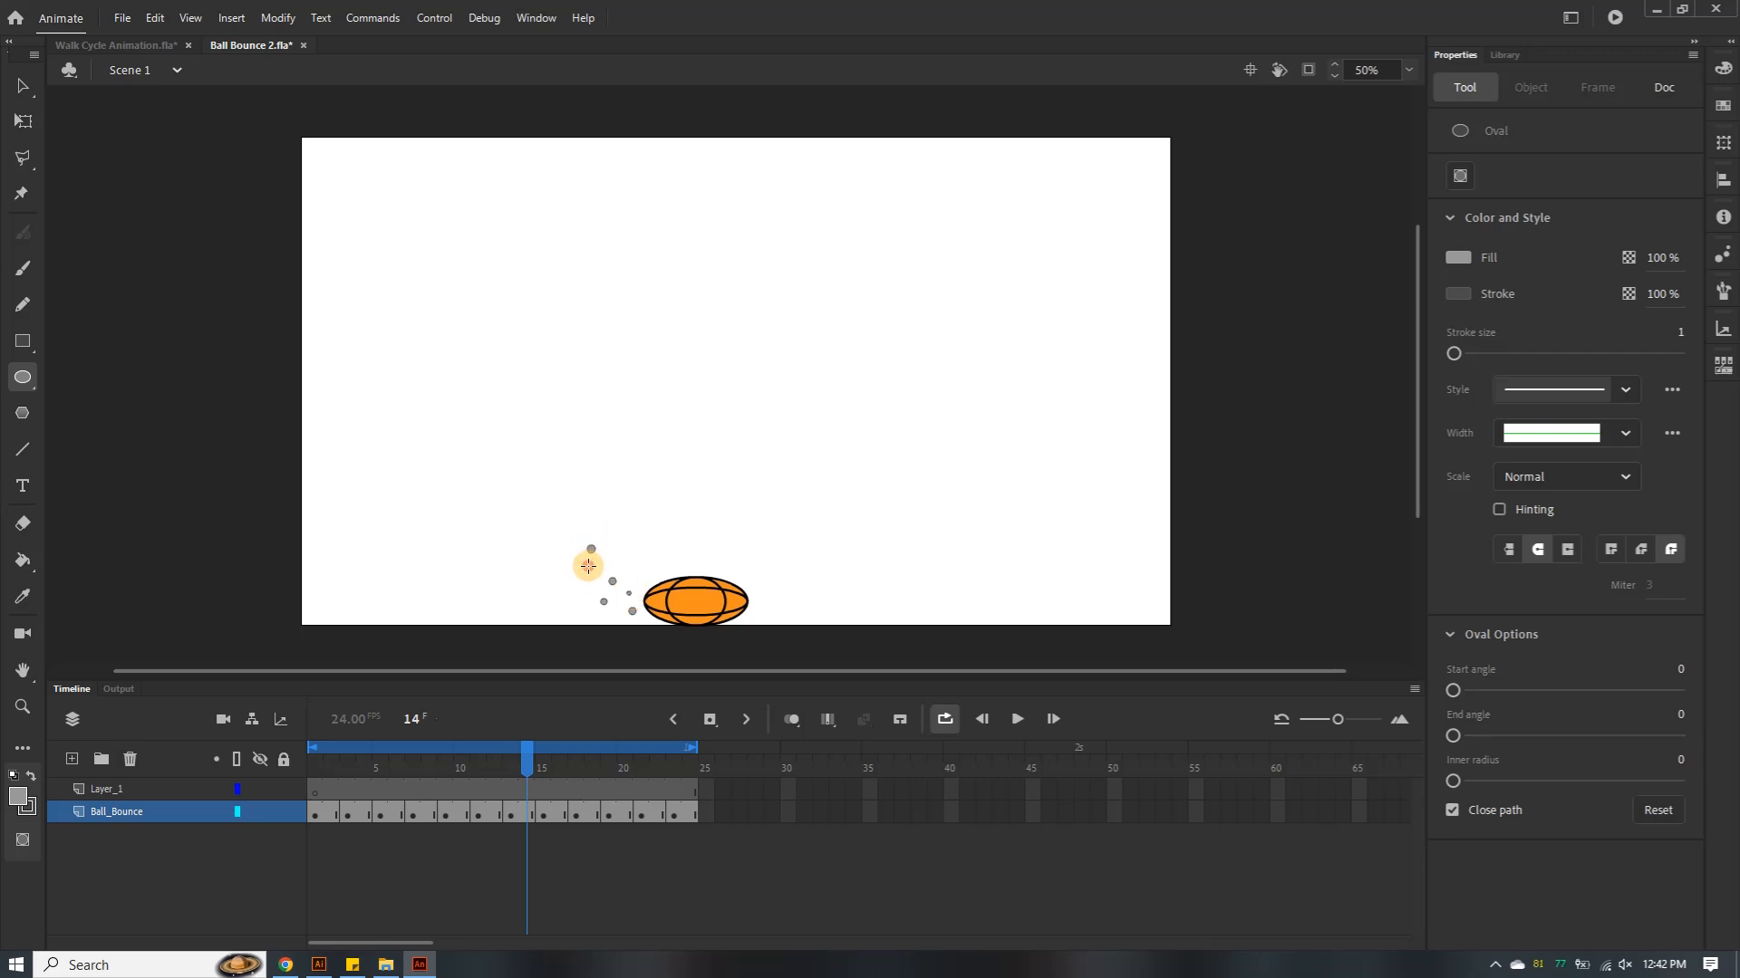
click(742, 601)
click(762, 579)
click(784, 586)
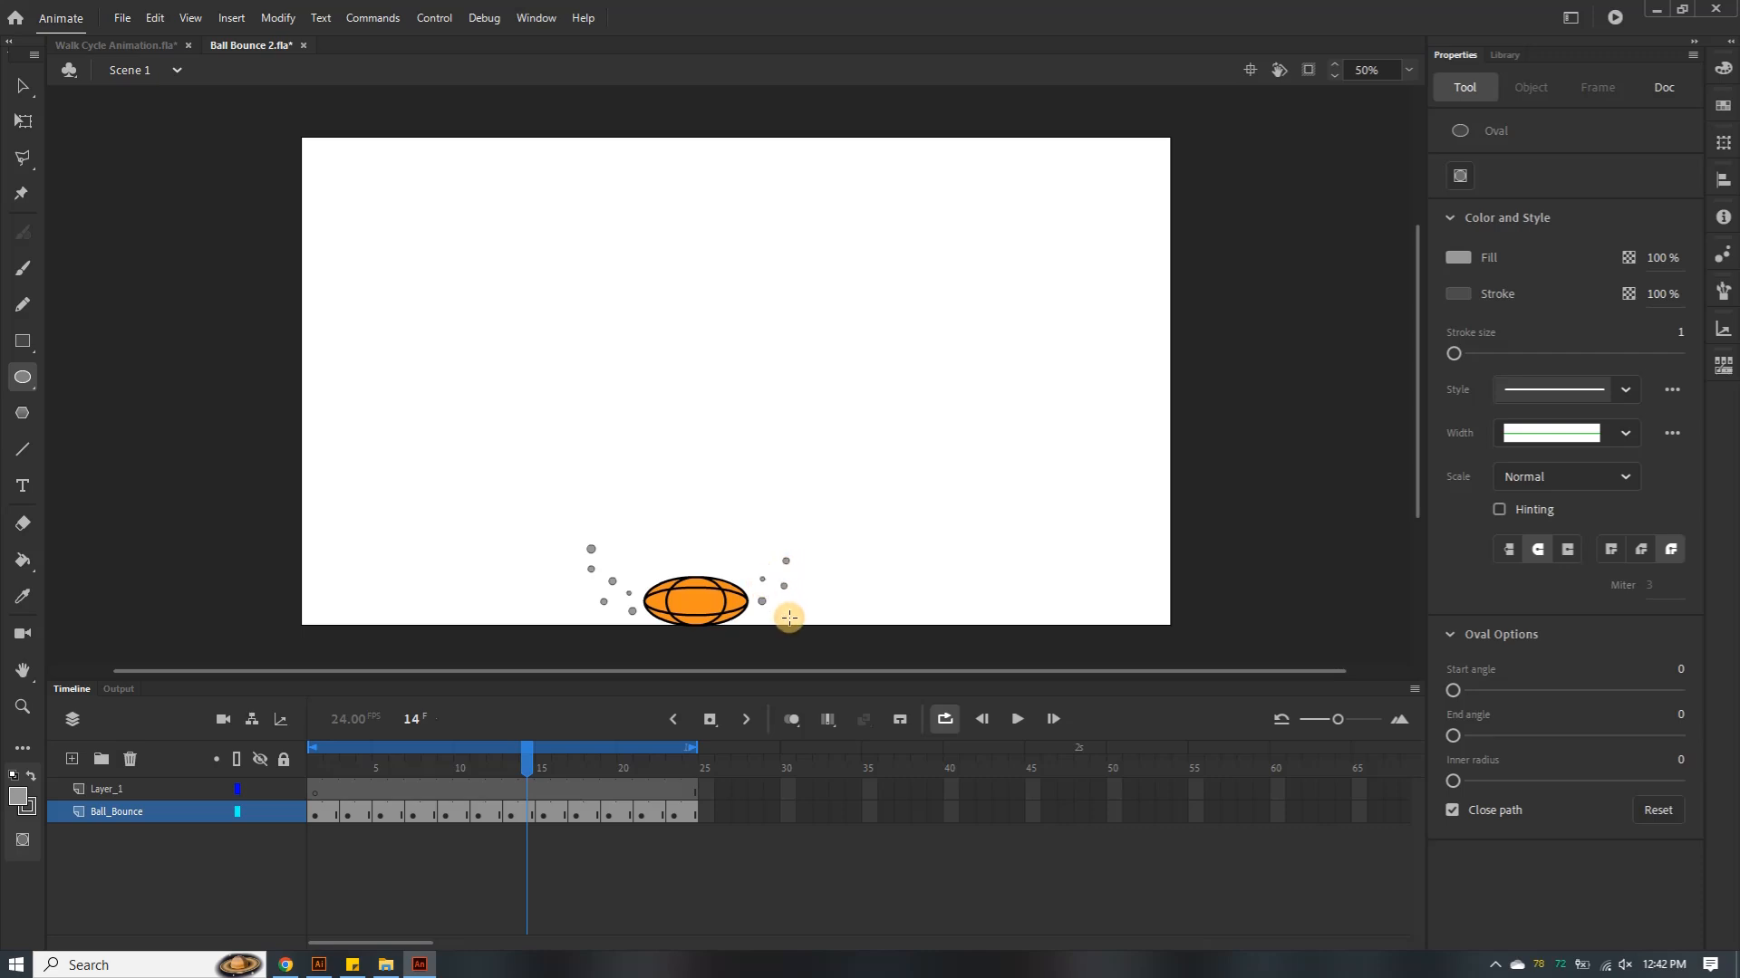
drag(749, 614, 818, 575)
drag(585, 585, 577, 589)
click(564, 569)
Play back the bounce with the debris specks, stop it and return to the squash keyframe at frame 13
click(1011, 717)
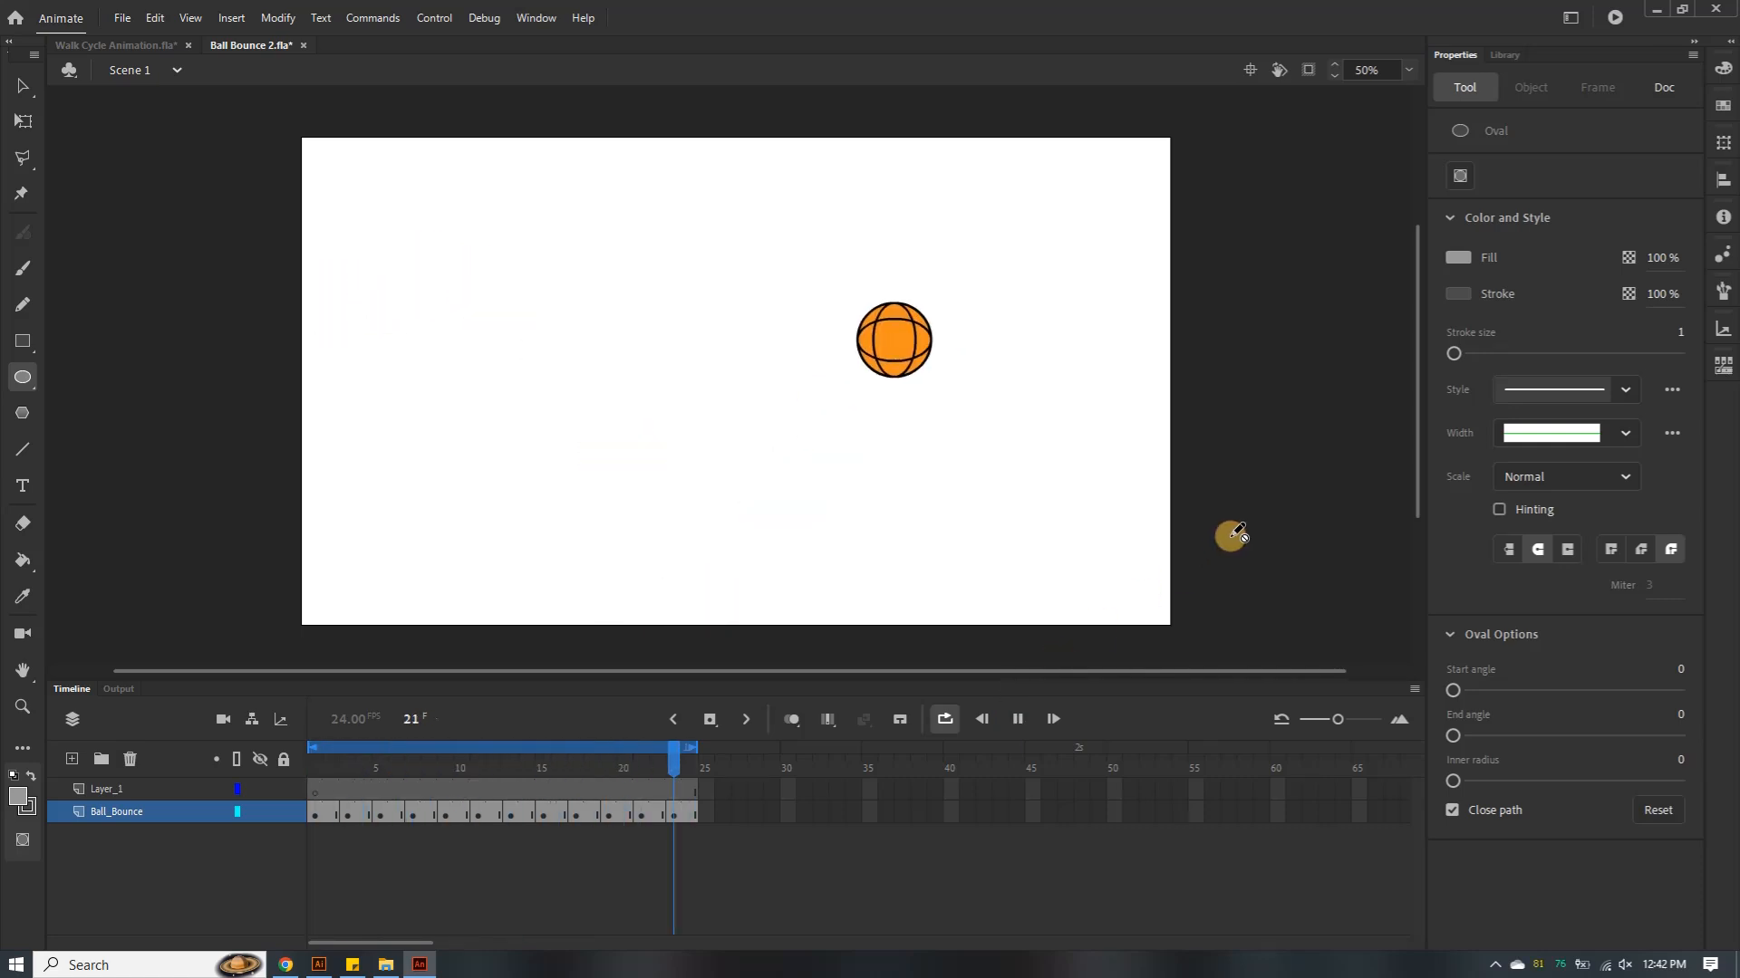
click(1014, 719)
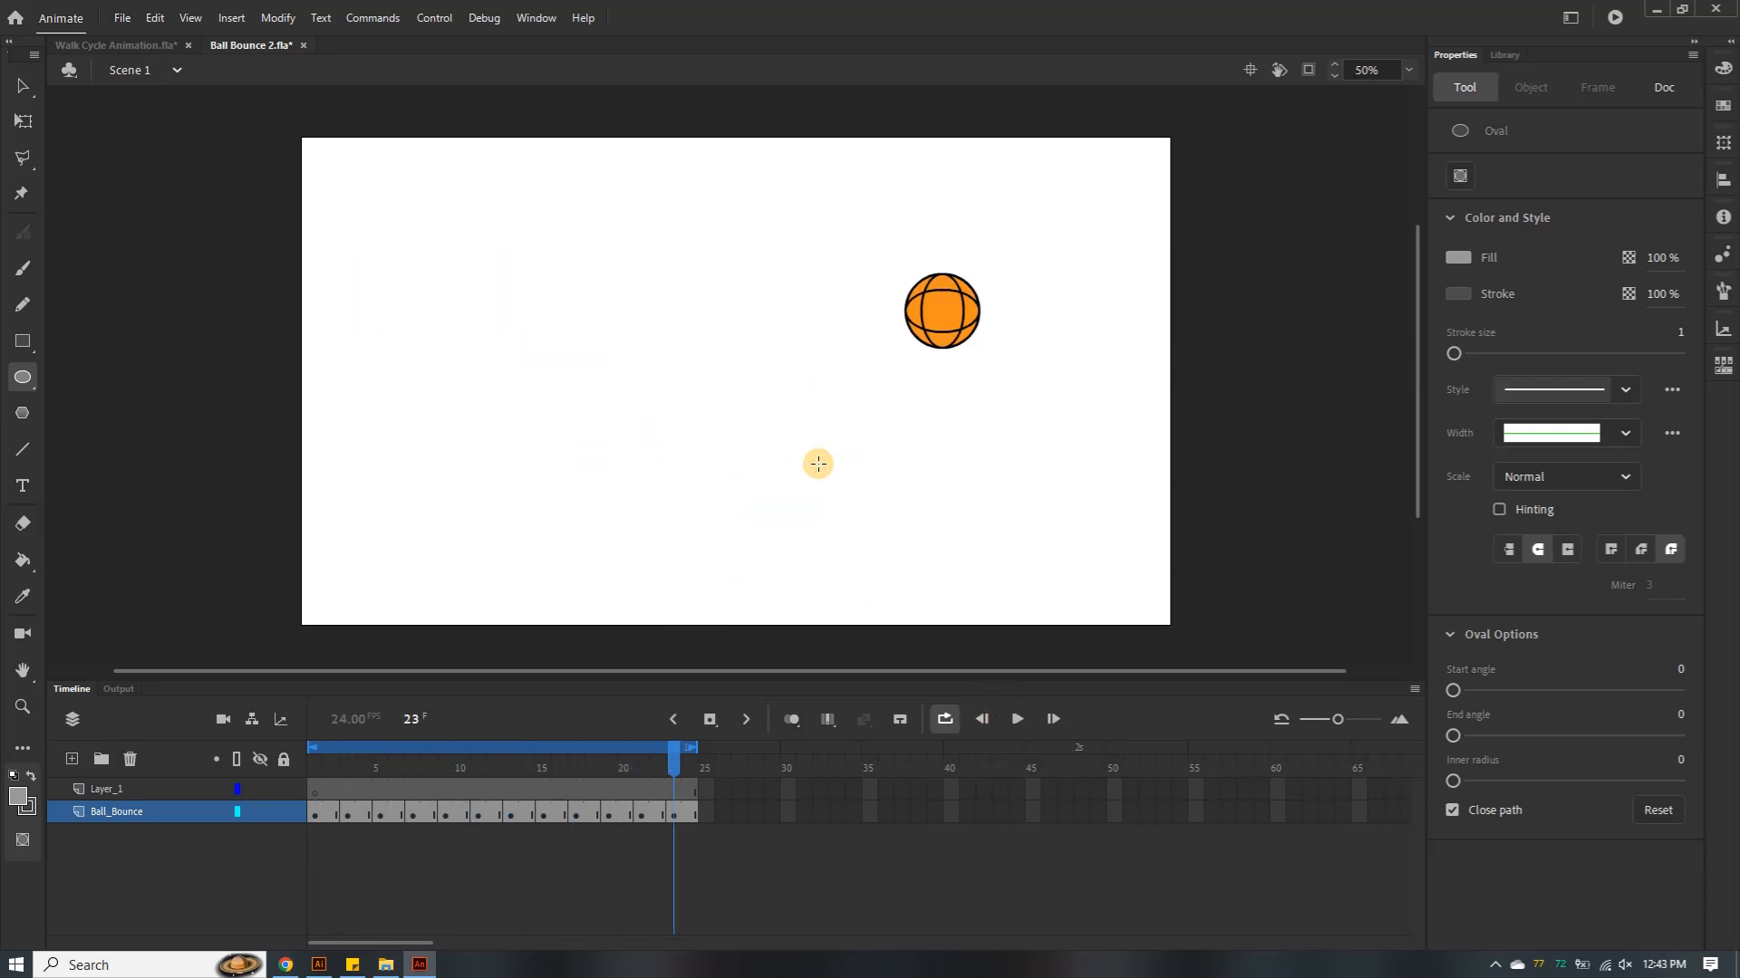
drag(543, 815, 496, 819)
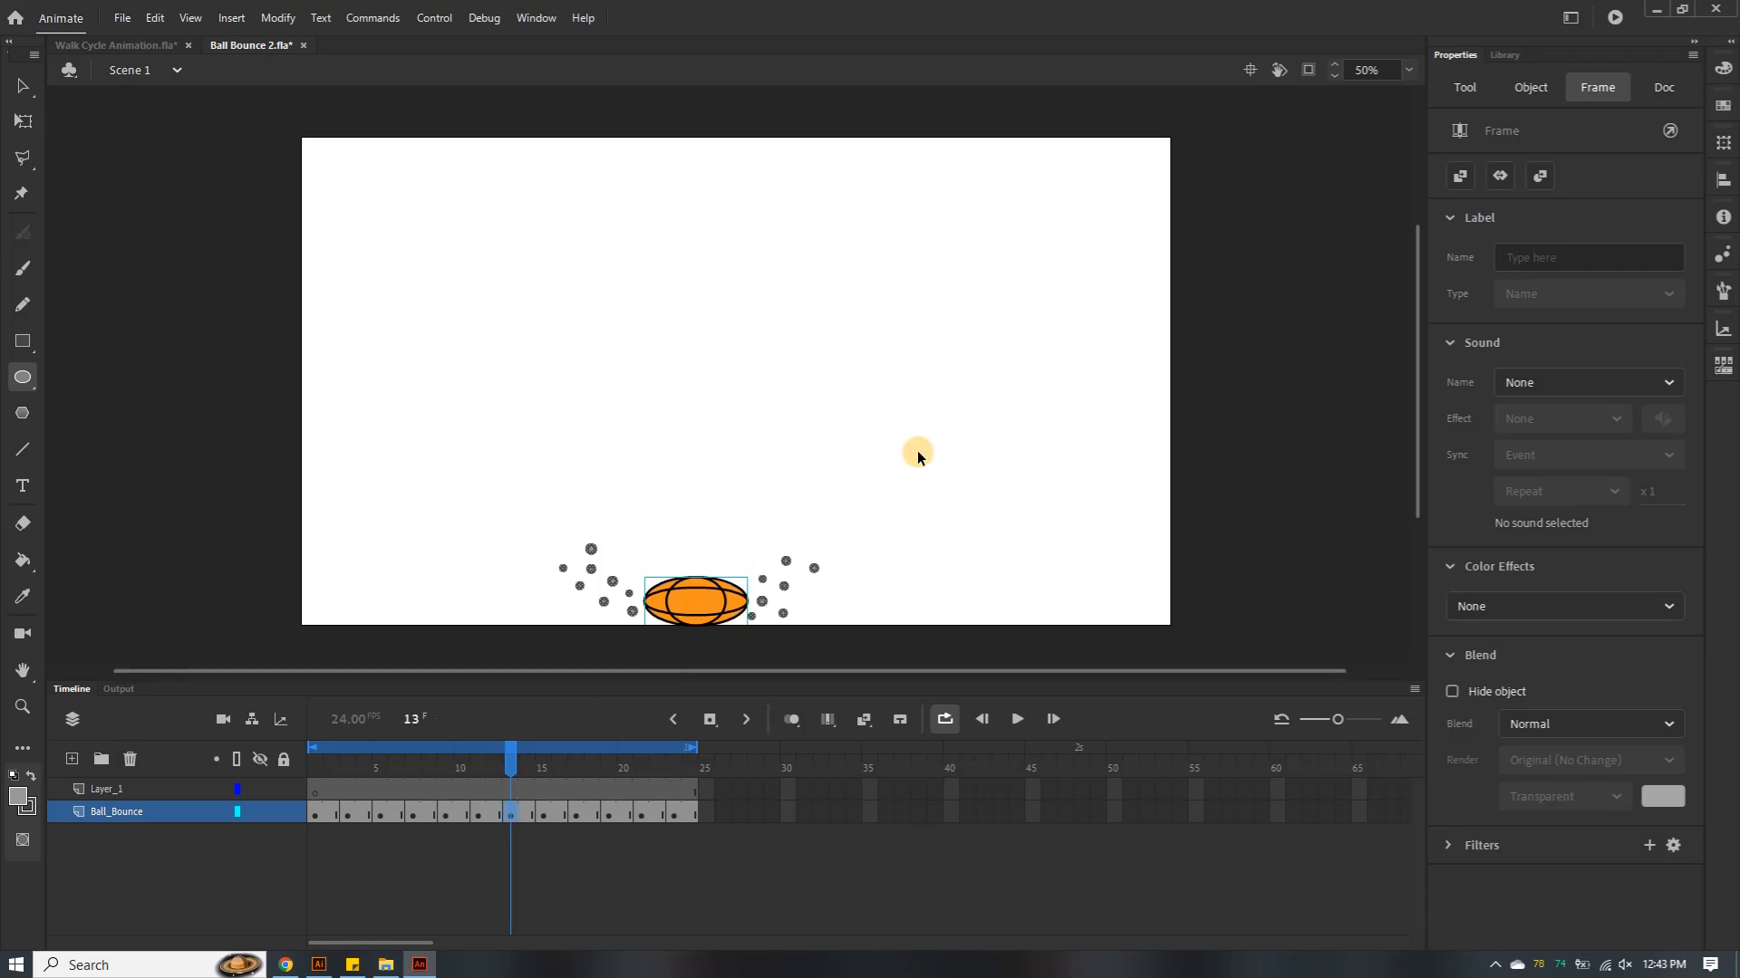
Undo all the debris specks around the squashed ball and replay the plain bounce, stopping near the start
key(ctrl+z)
key(ctrl+z)
key(ctrl+z)
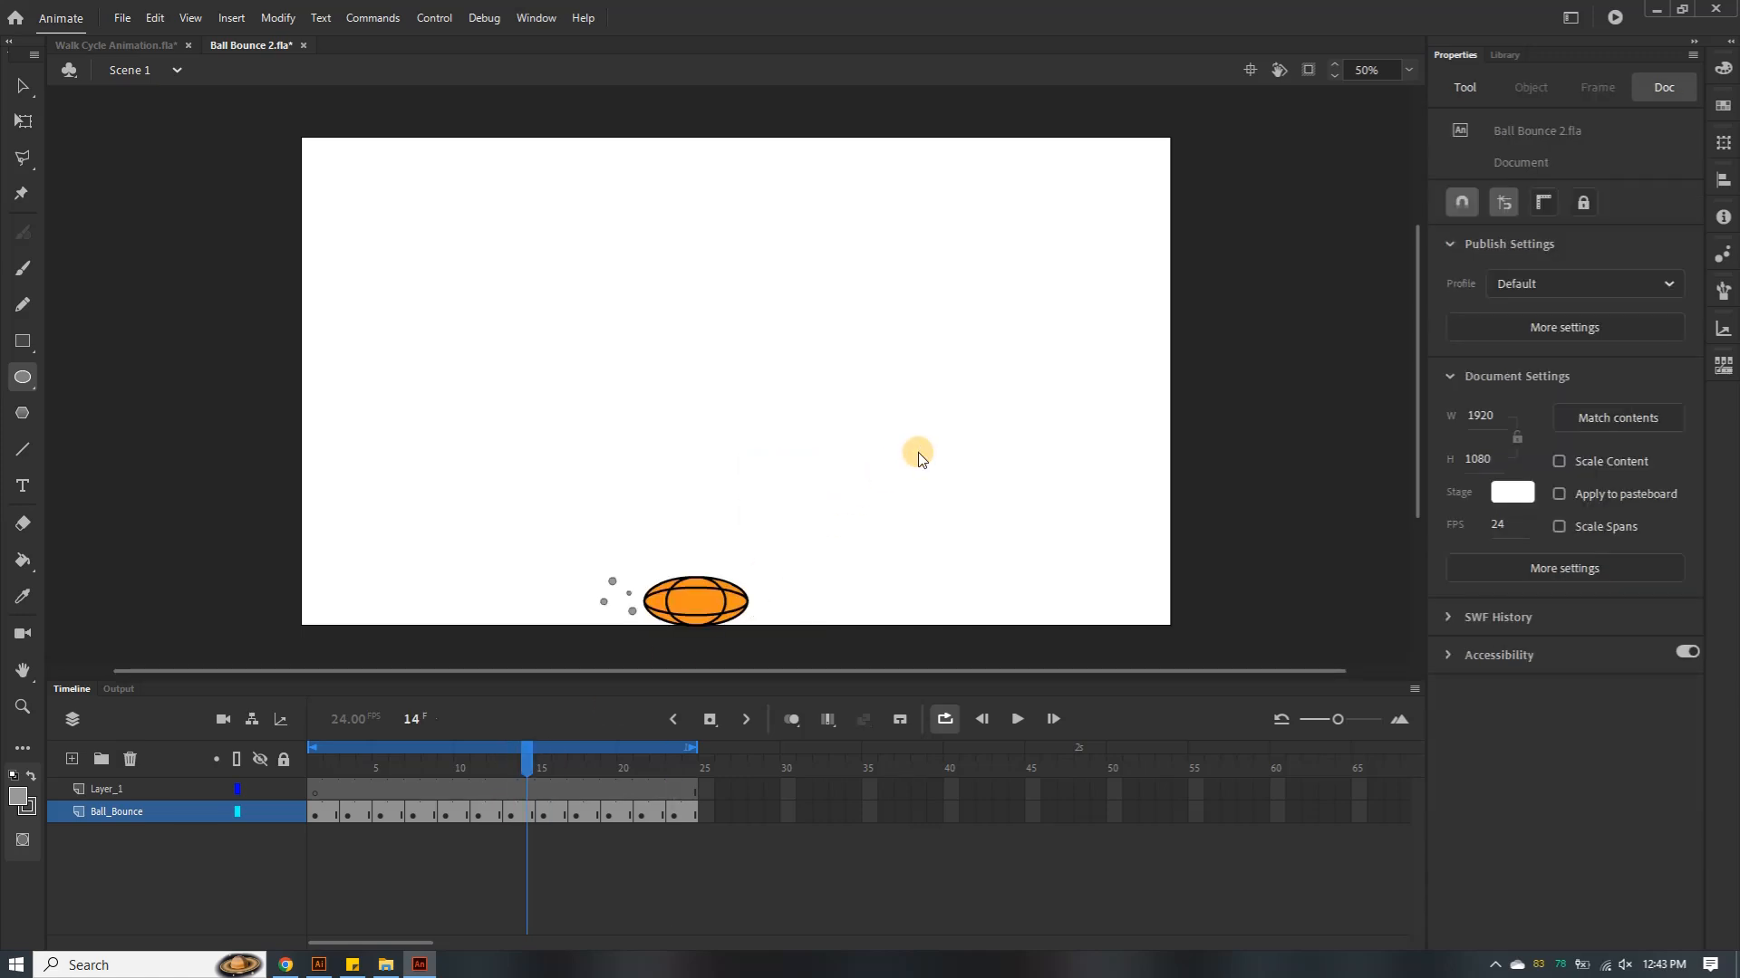
key(ctrl+z)
click(1013, 721)
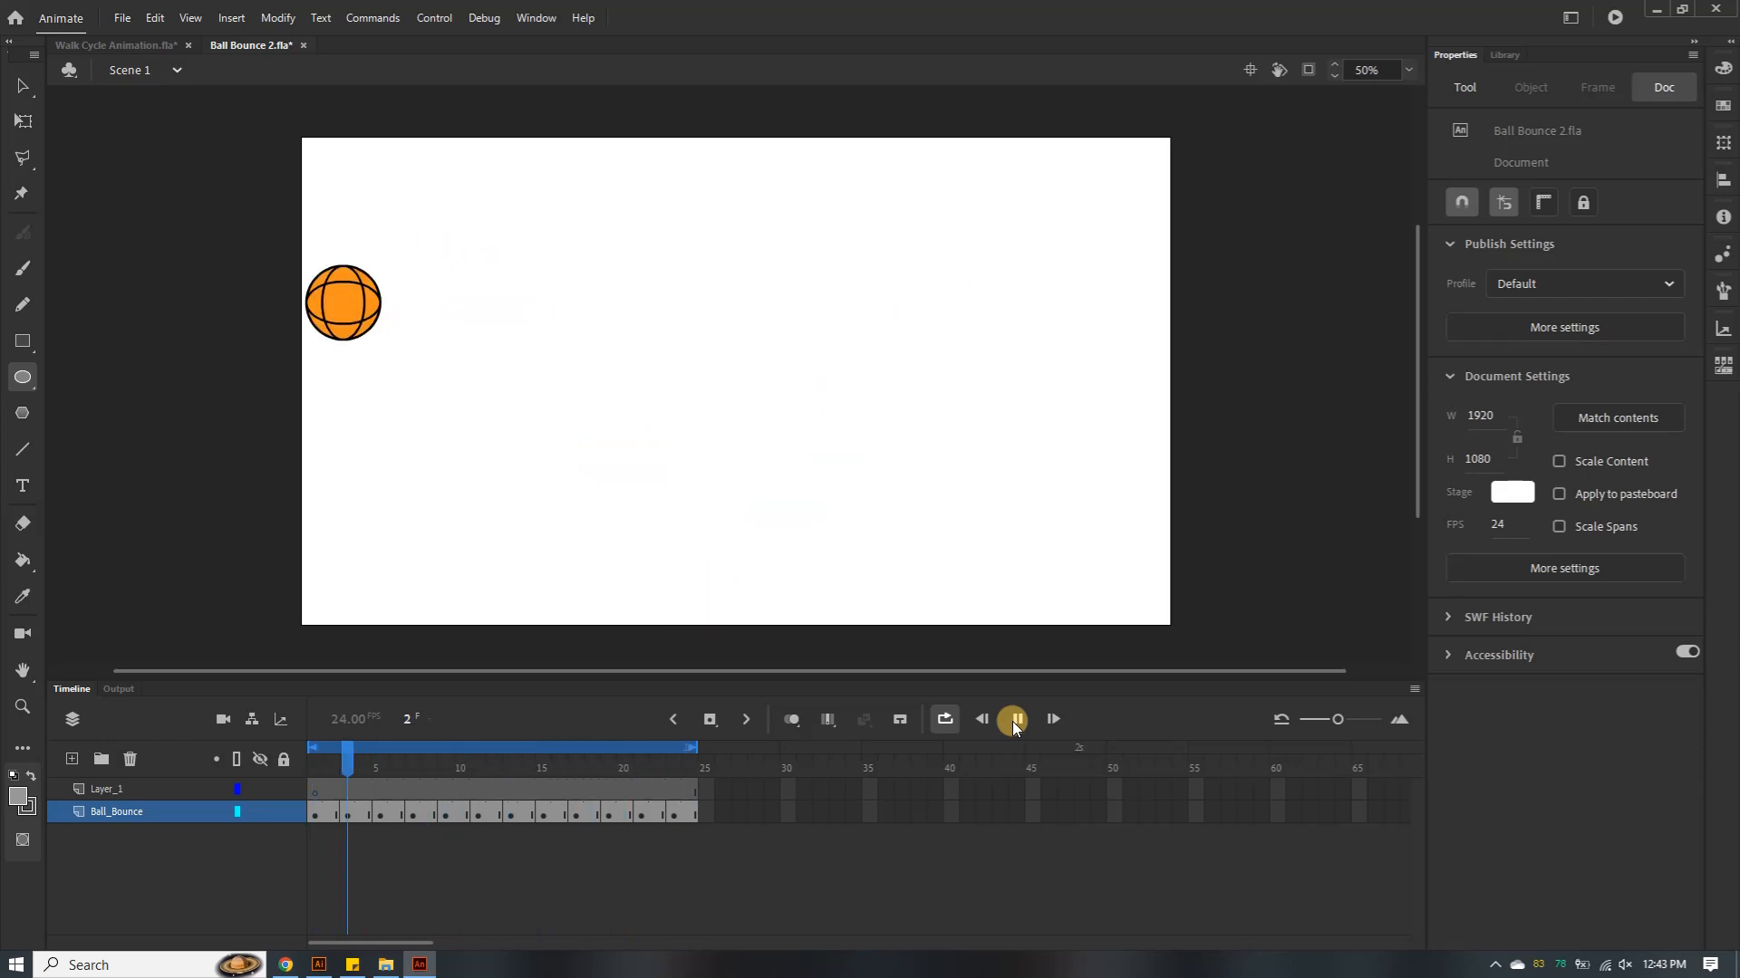
click(1013, 721)
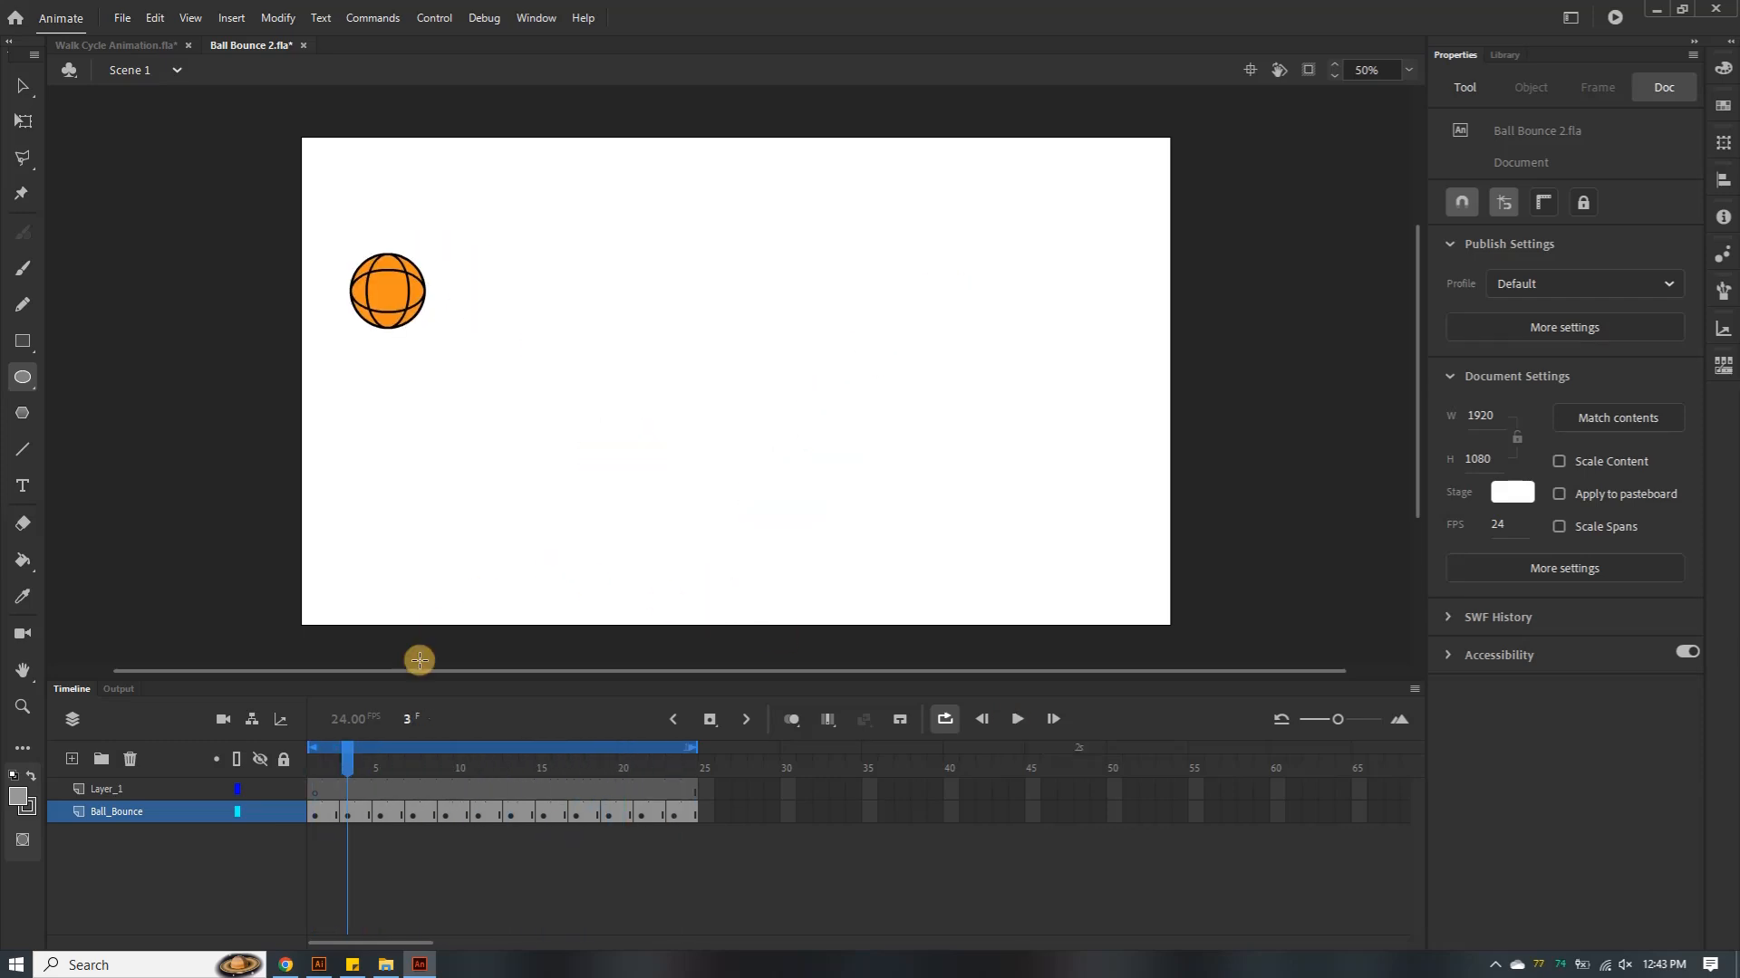
Duplicate the Ball_Bounce layer and rename the copy Ball_Bounce_2
right_click(181, 794)
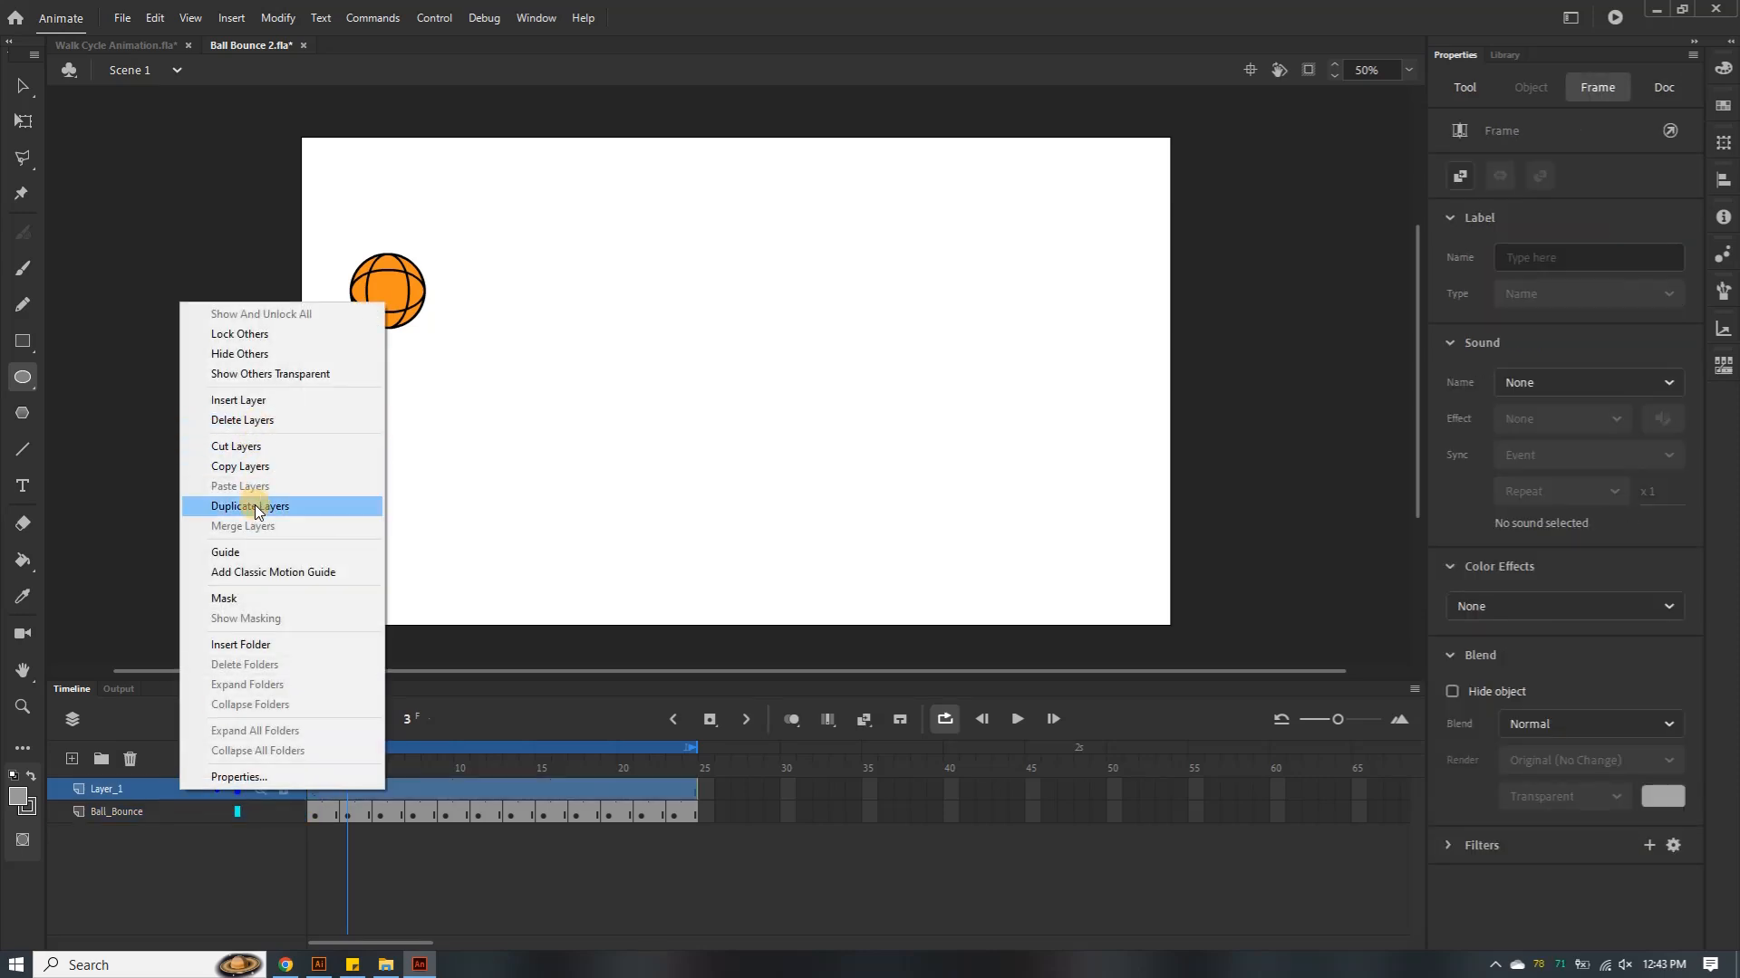
click(192, 813)
right_click(192, 813)
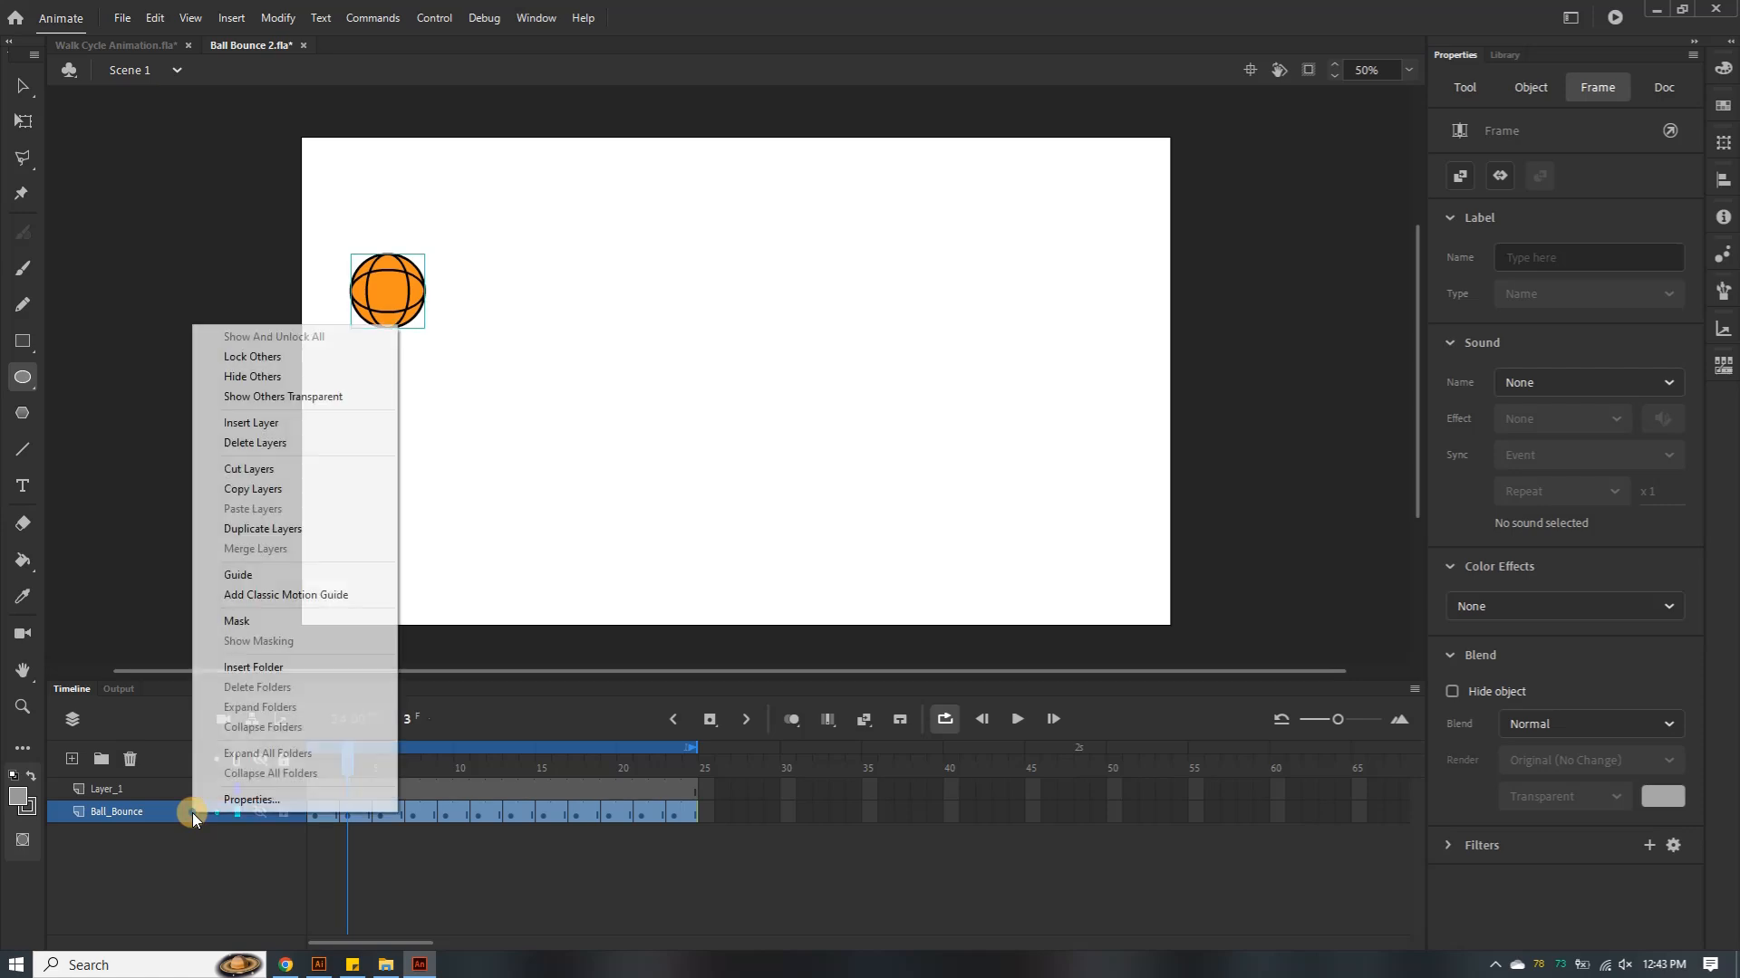
click(257, 529)
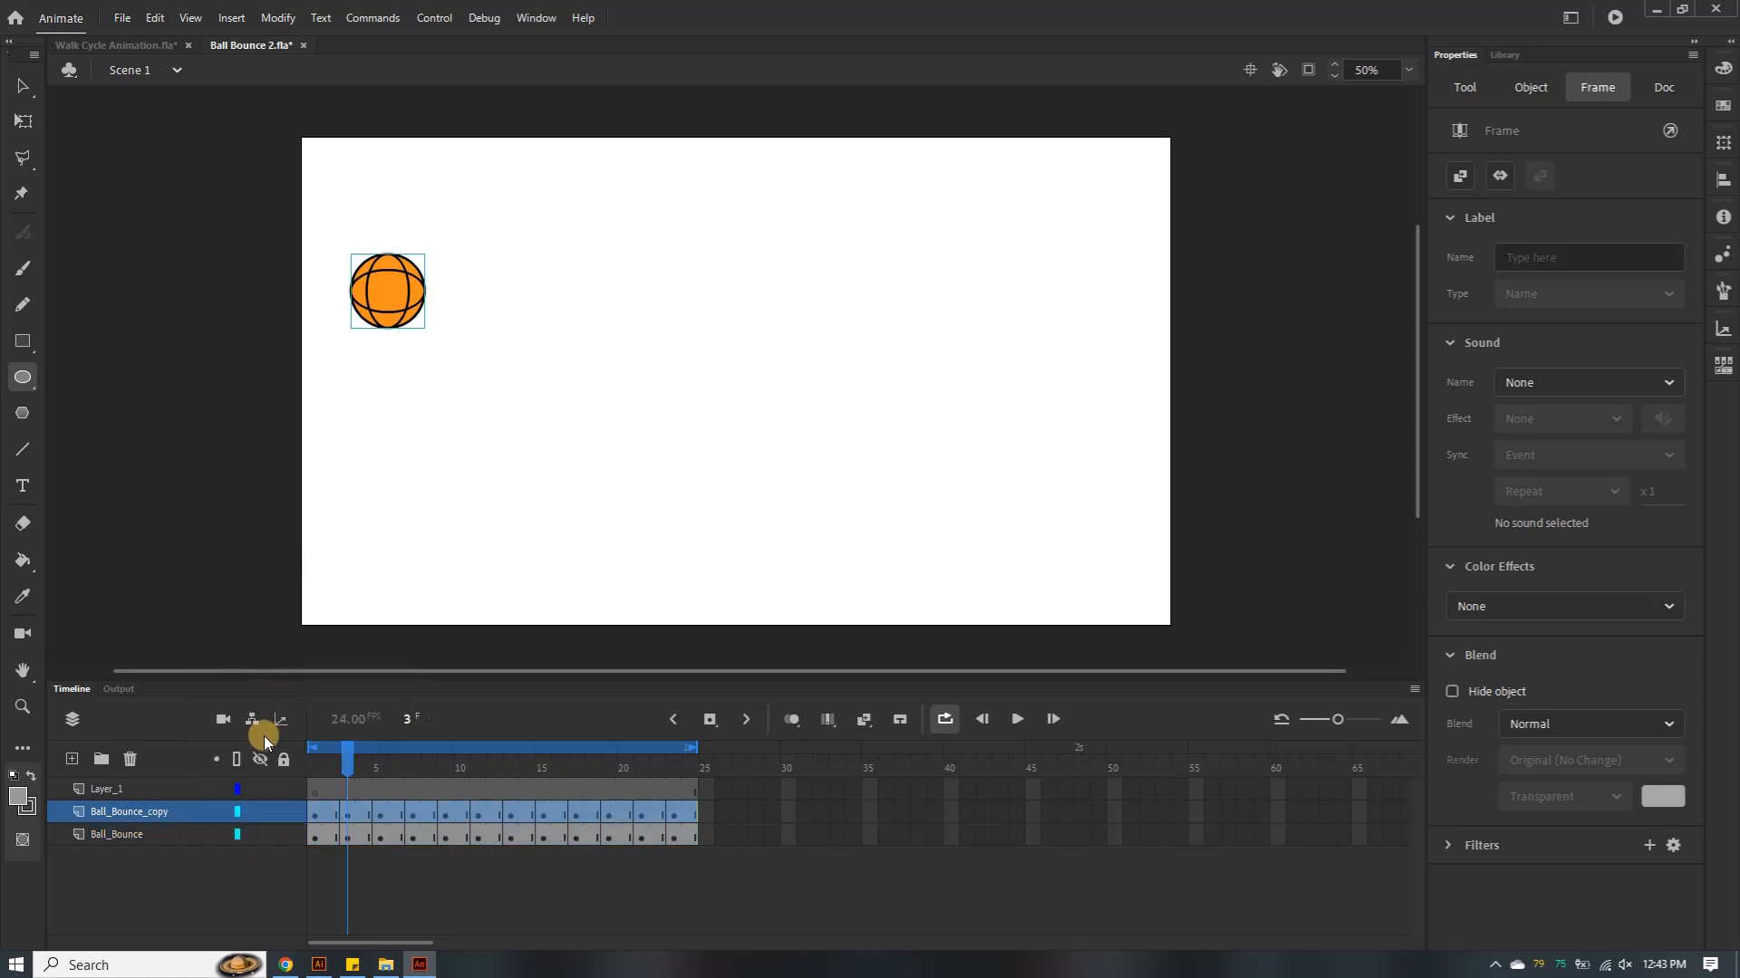
double_click(175, 813)
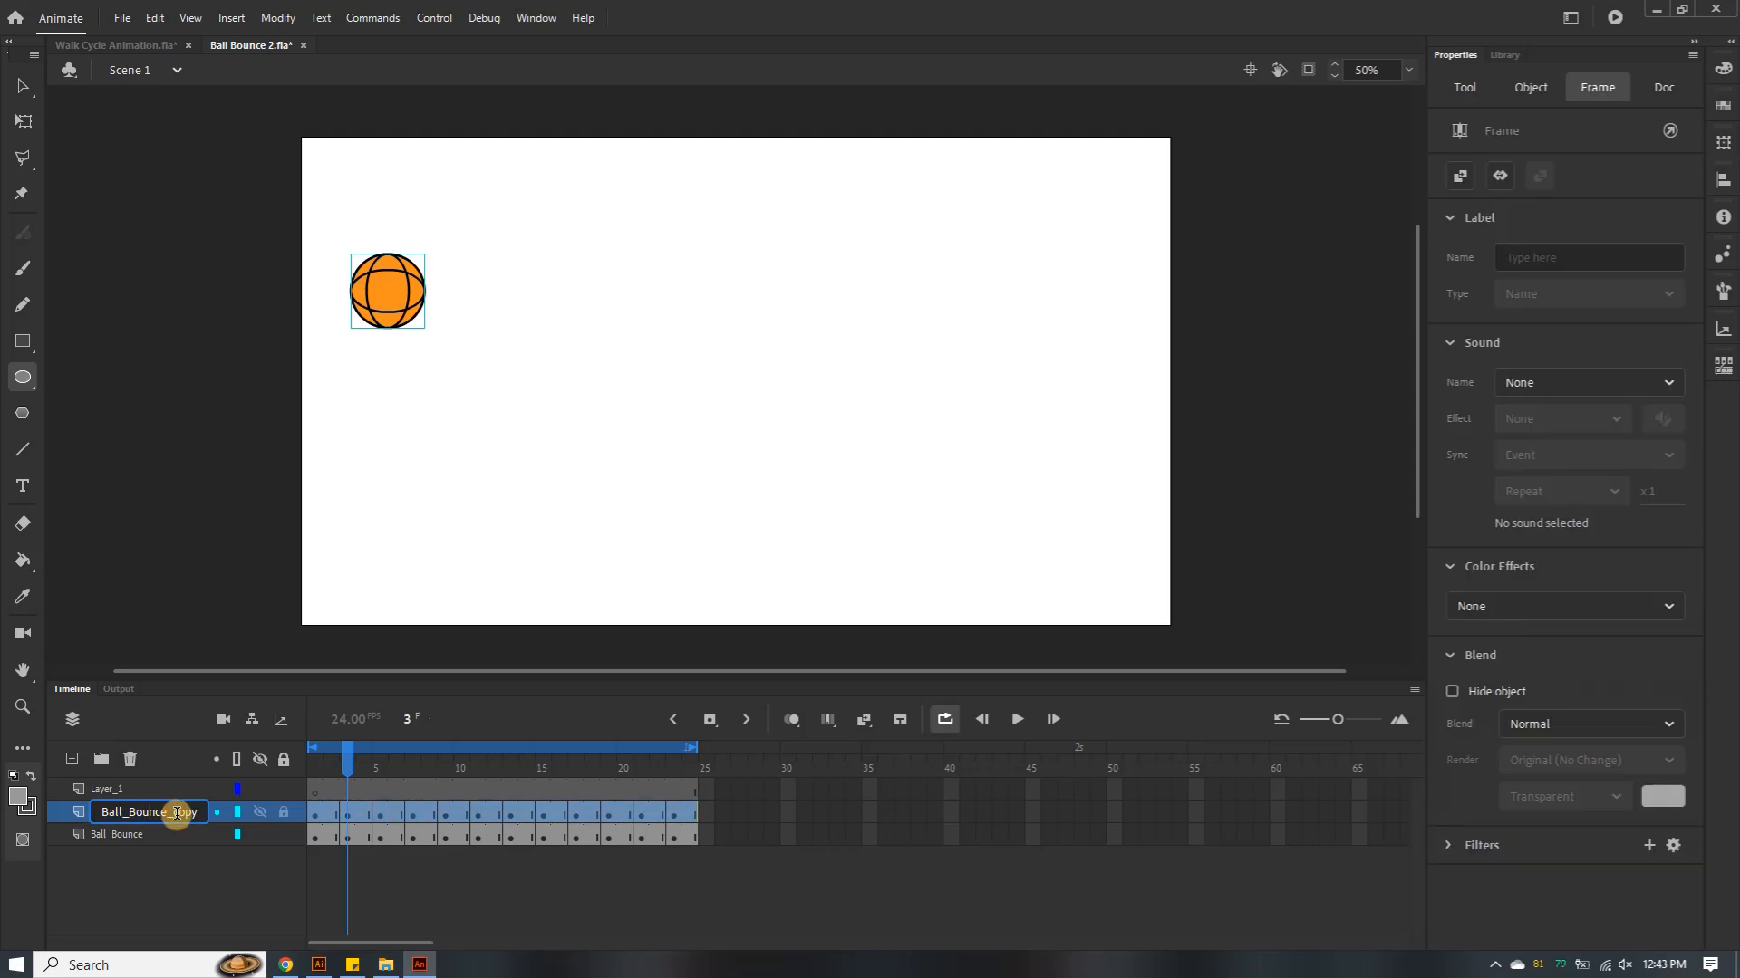
drag(171, 816, 191, 814)
click(165, 840)
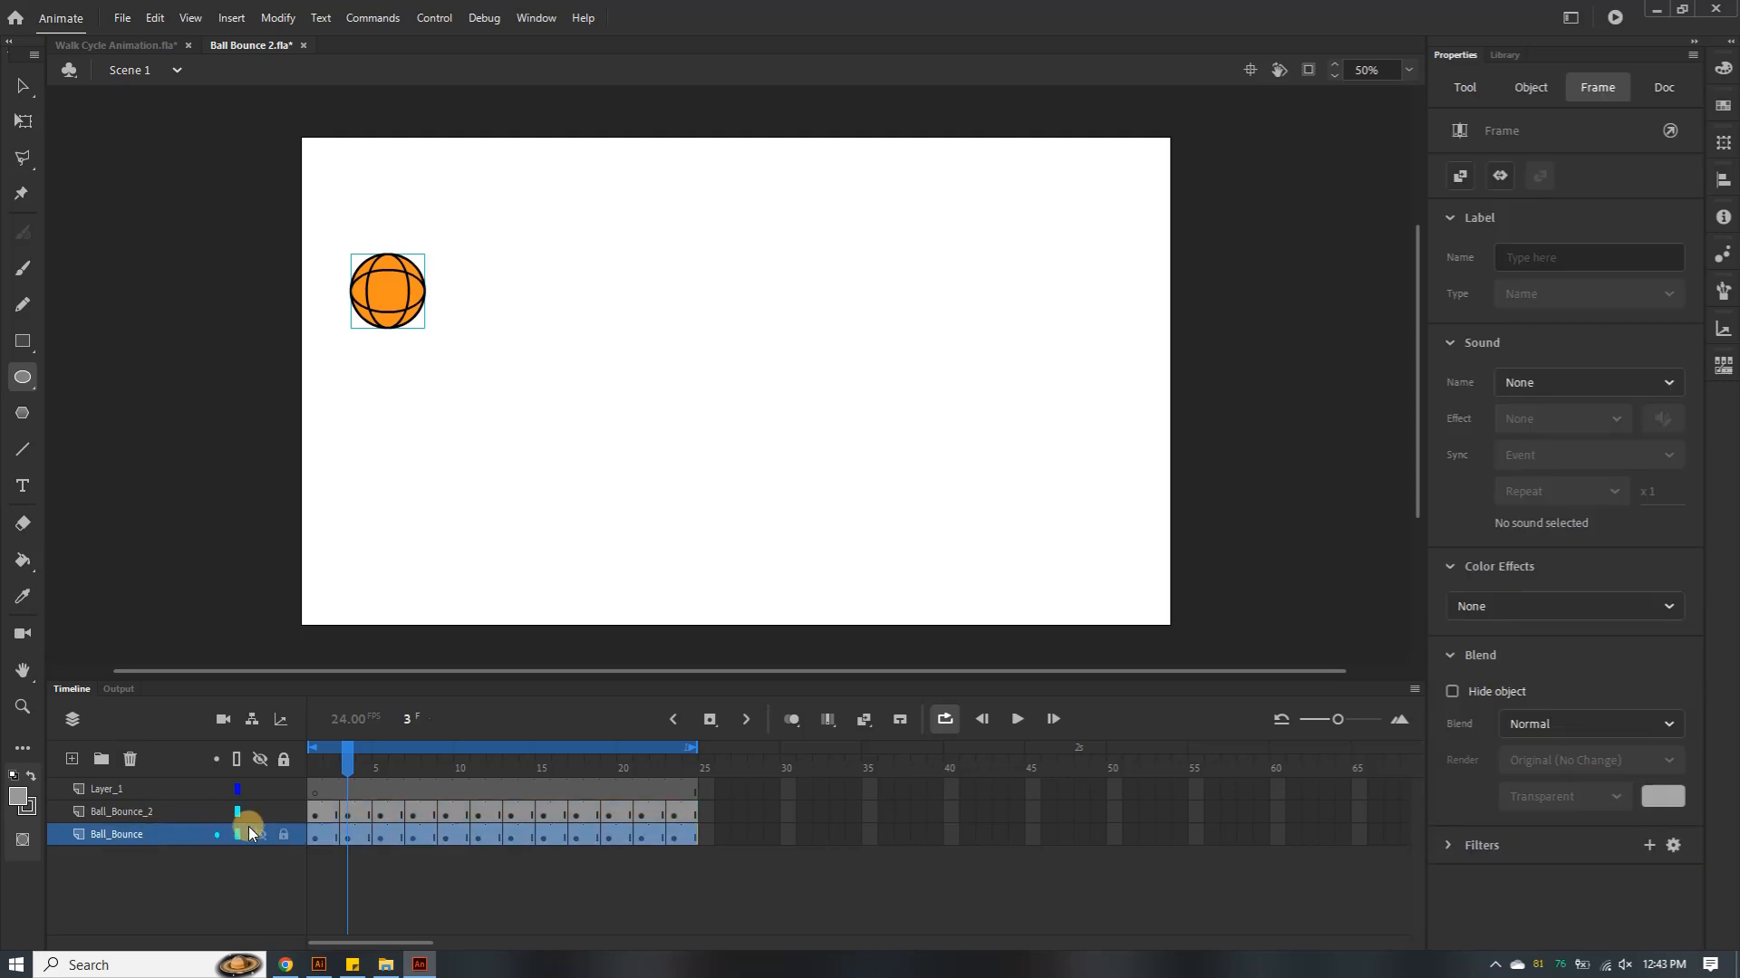
Hide the Ball_Bounce layer and delete the ball from every keyframe of Ball_Bounce_2, from frame 1 through frame 23
click(259, 834)
click(317, 815)
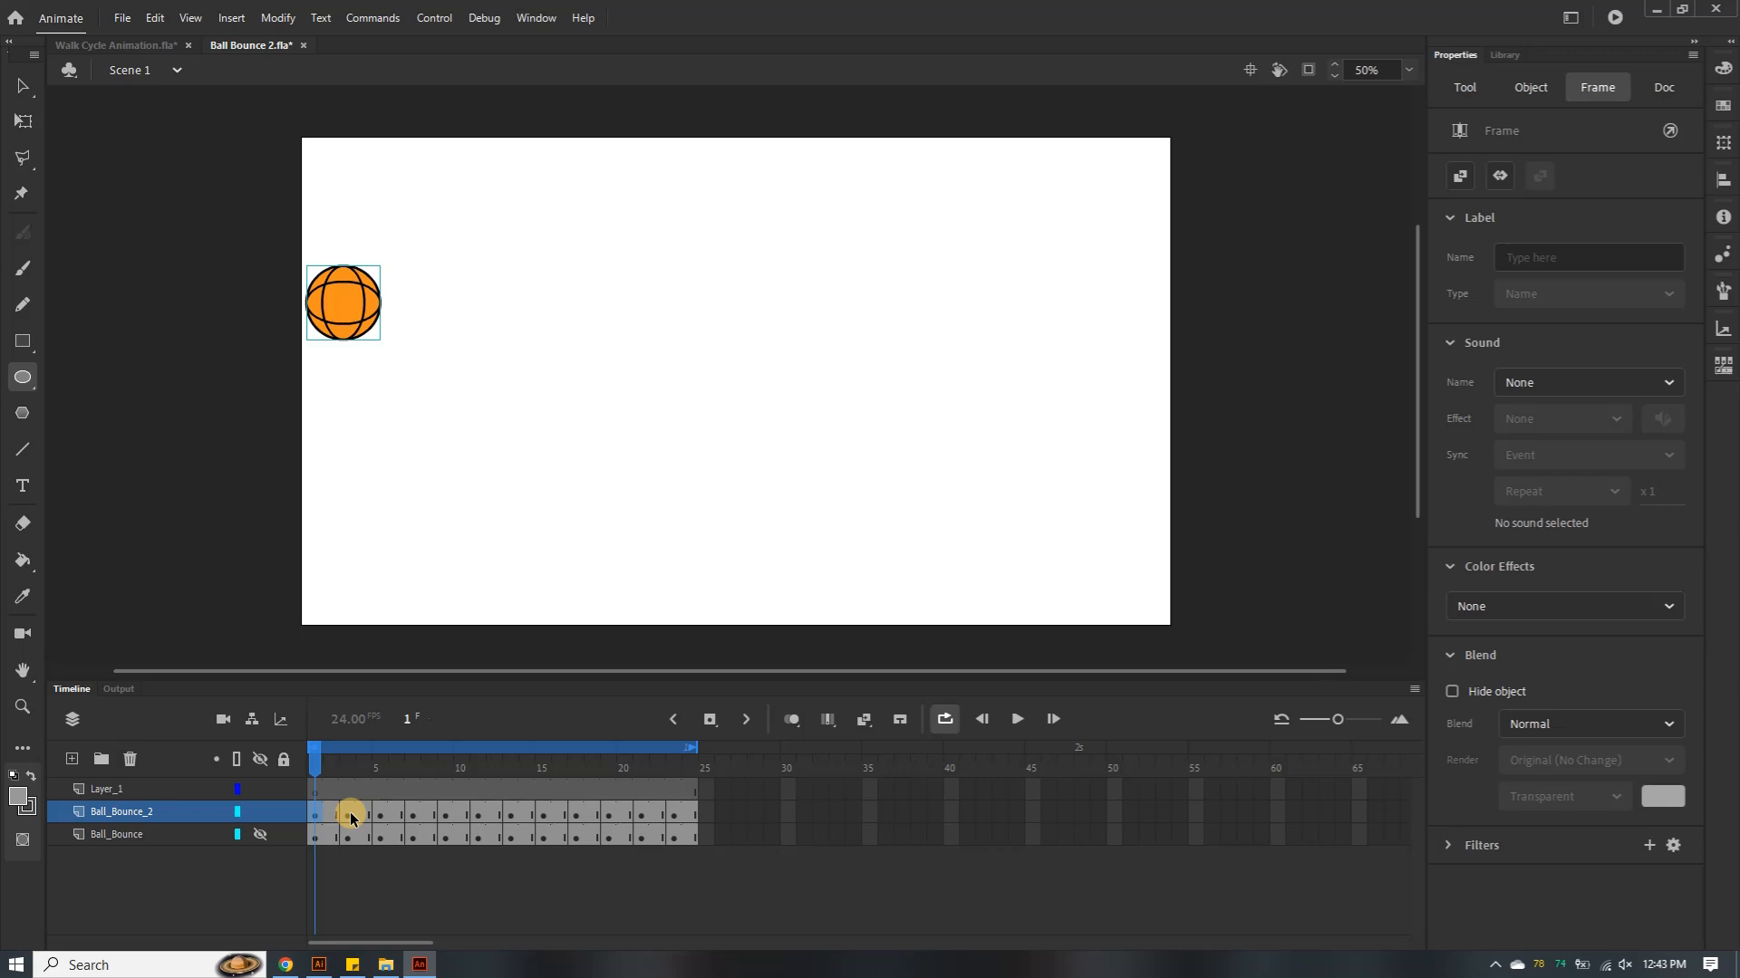
key(Delete)
click(351, 816)
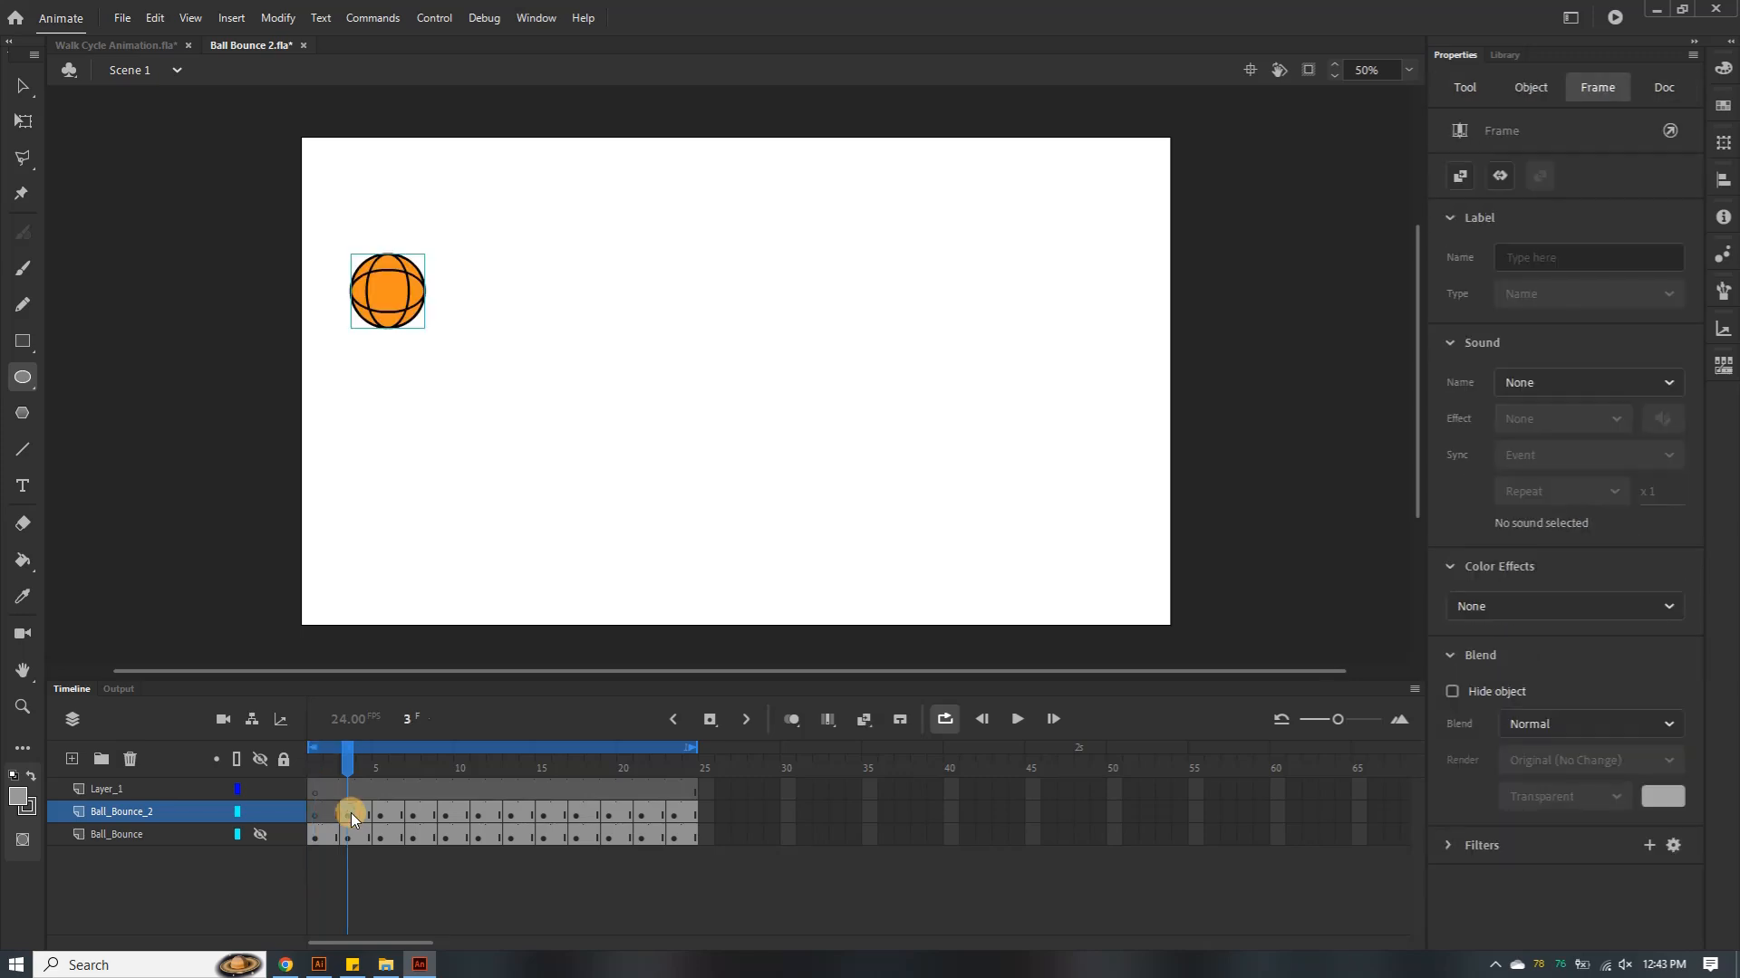
key(Delete)
click(384, 813)
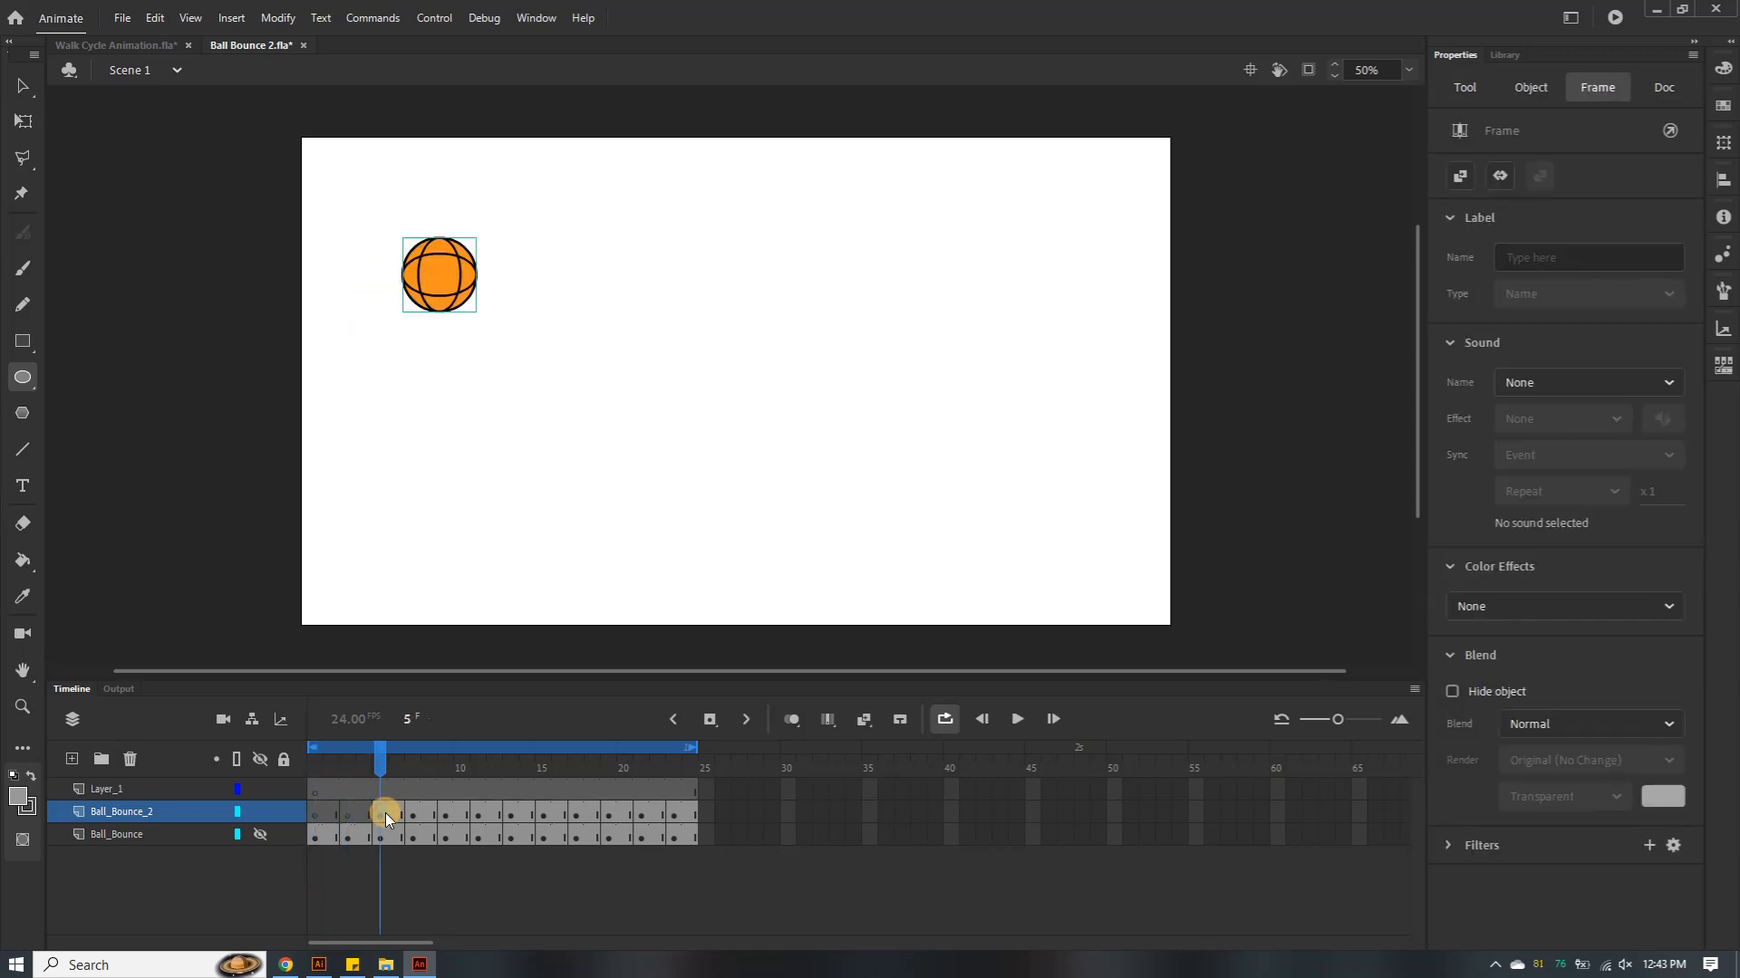
key(Delete)
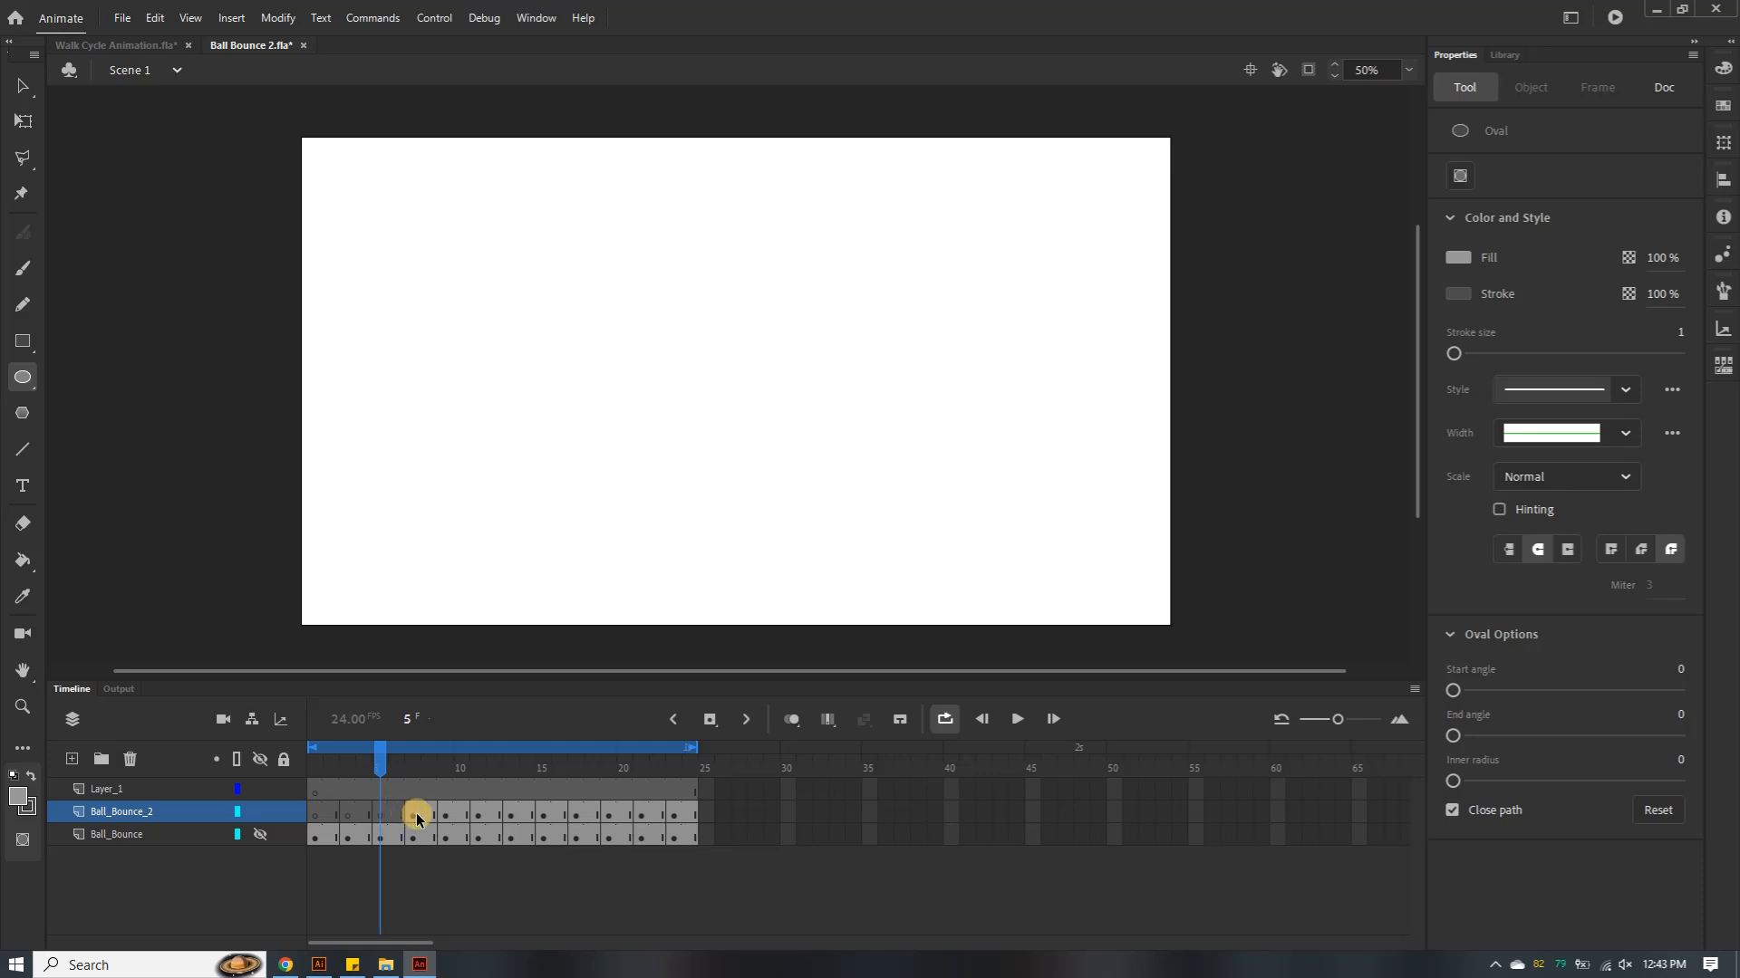
click(417, 814)
key(Delete)
click(448, 814)
key(Delete)
click(496, 820)
click(481, 812)
key(Delete)
click(510, 818)
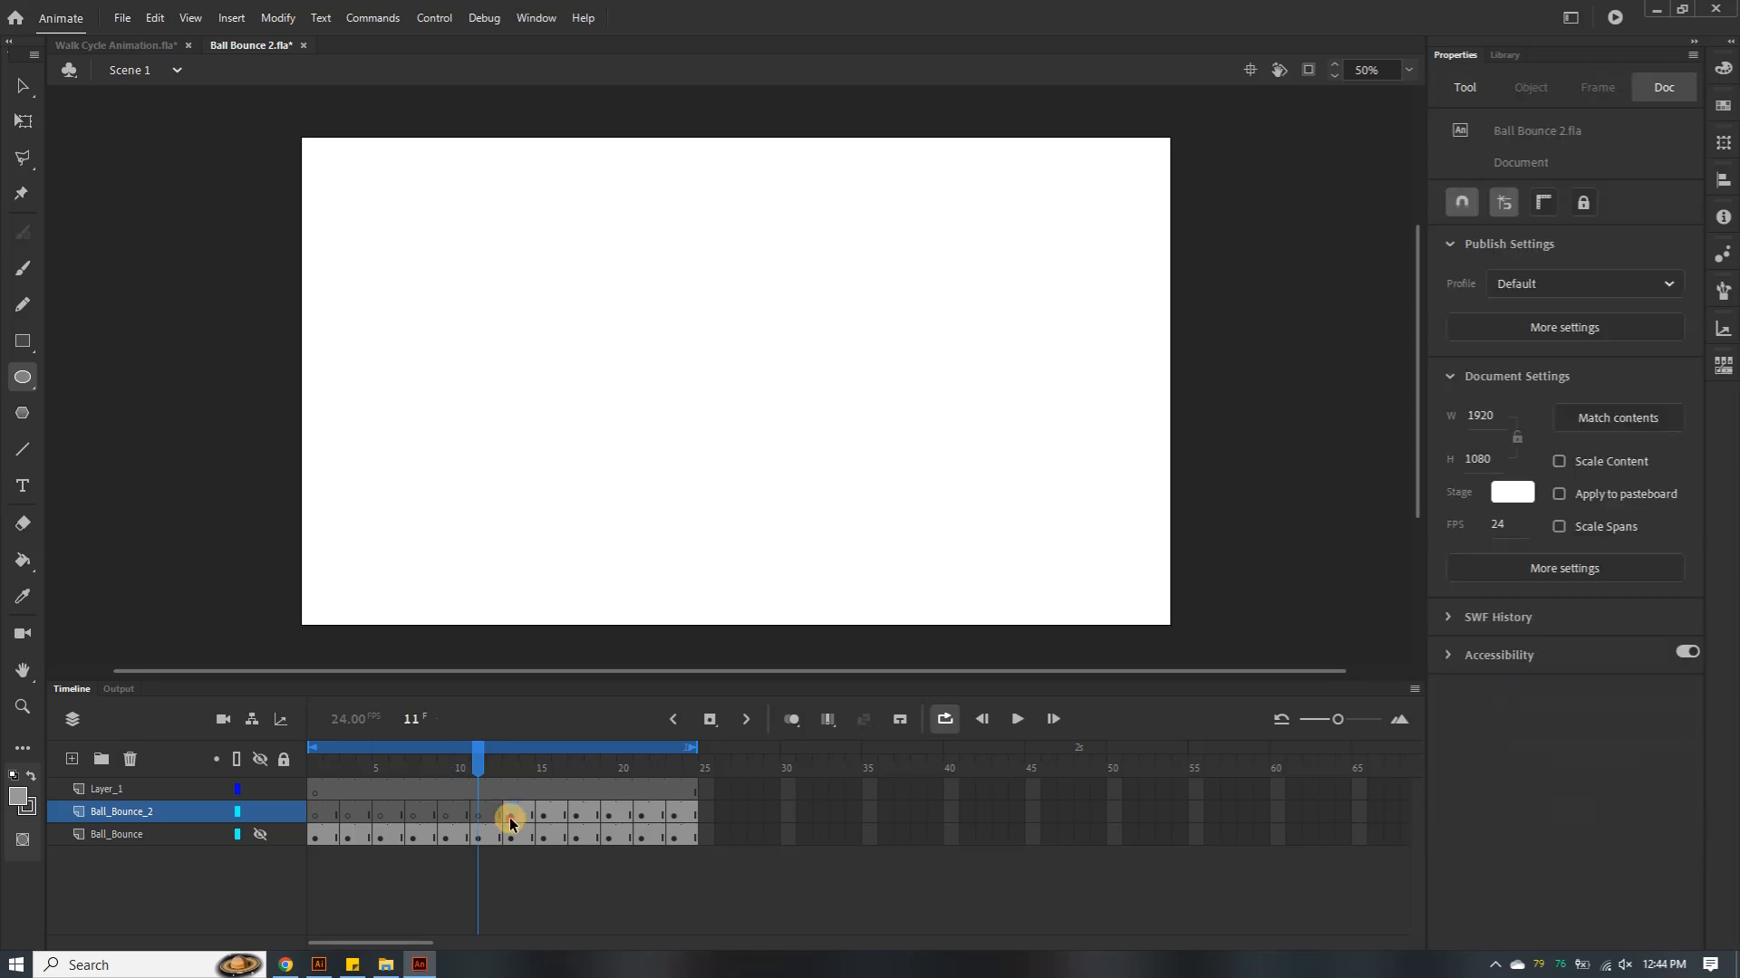
key(Delete)
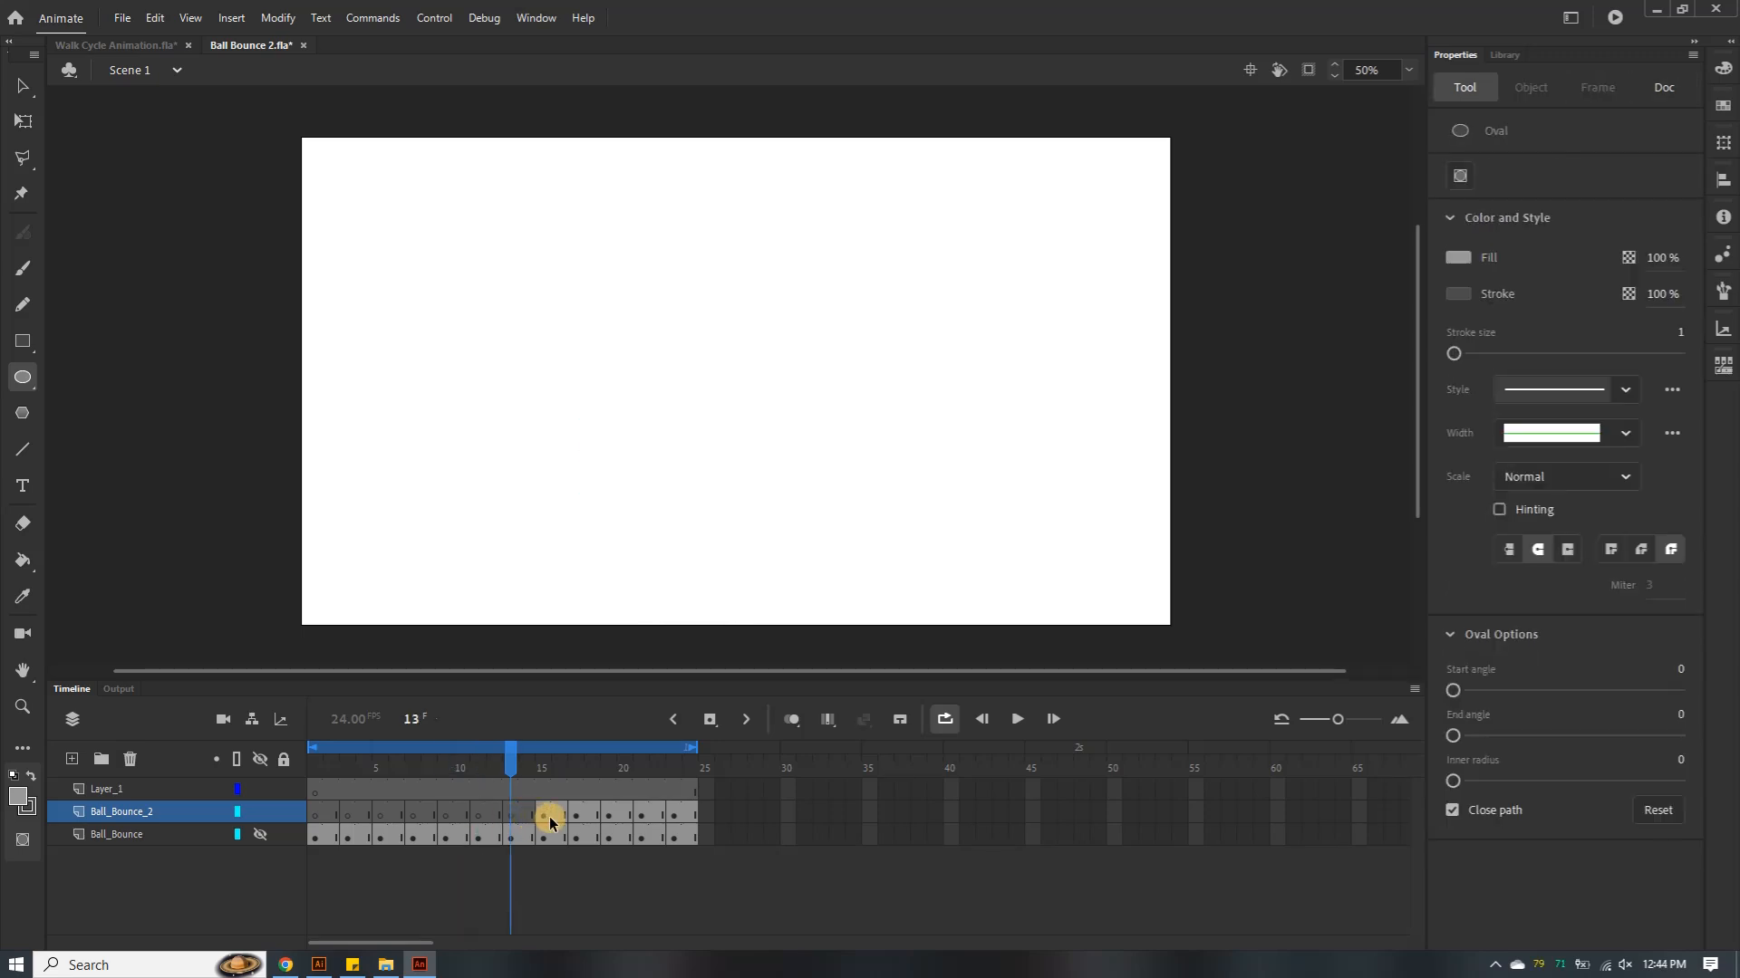
click(547, 818)
key(Delete)
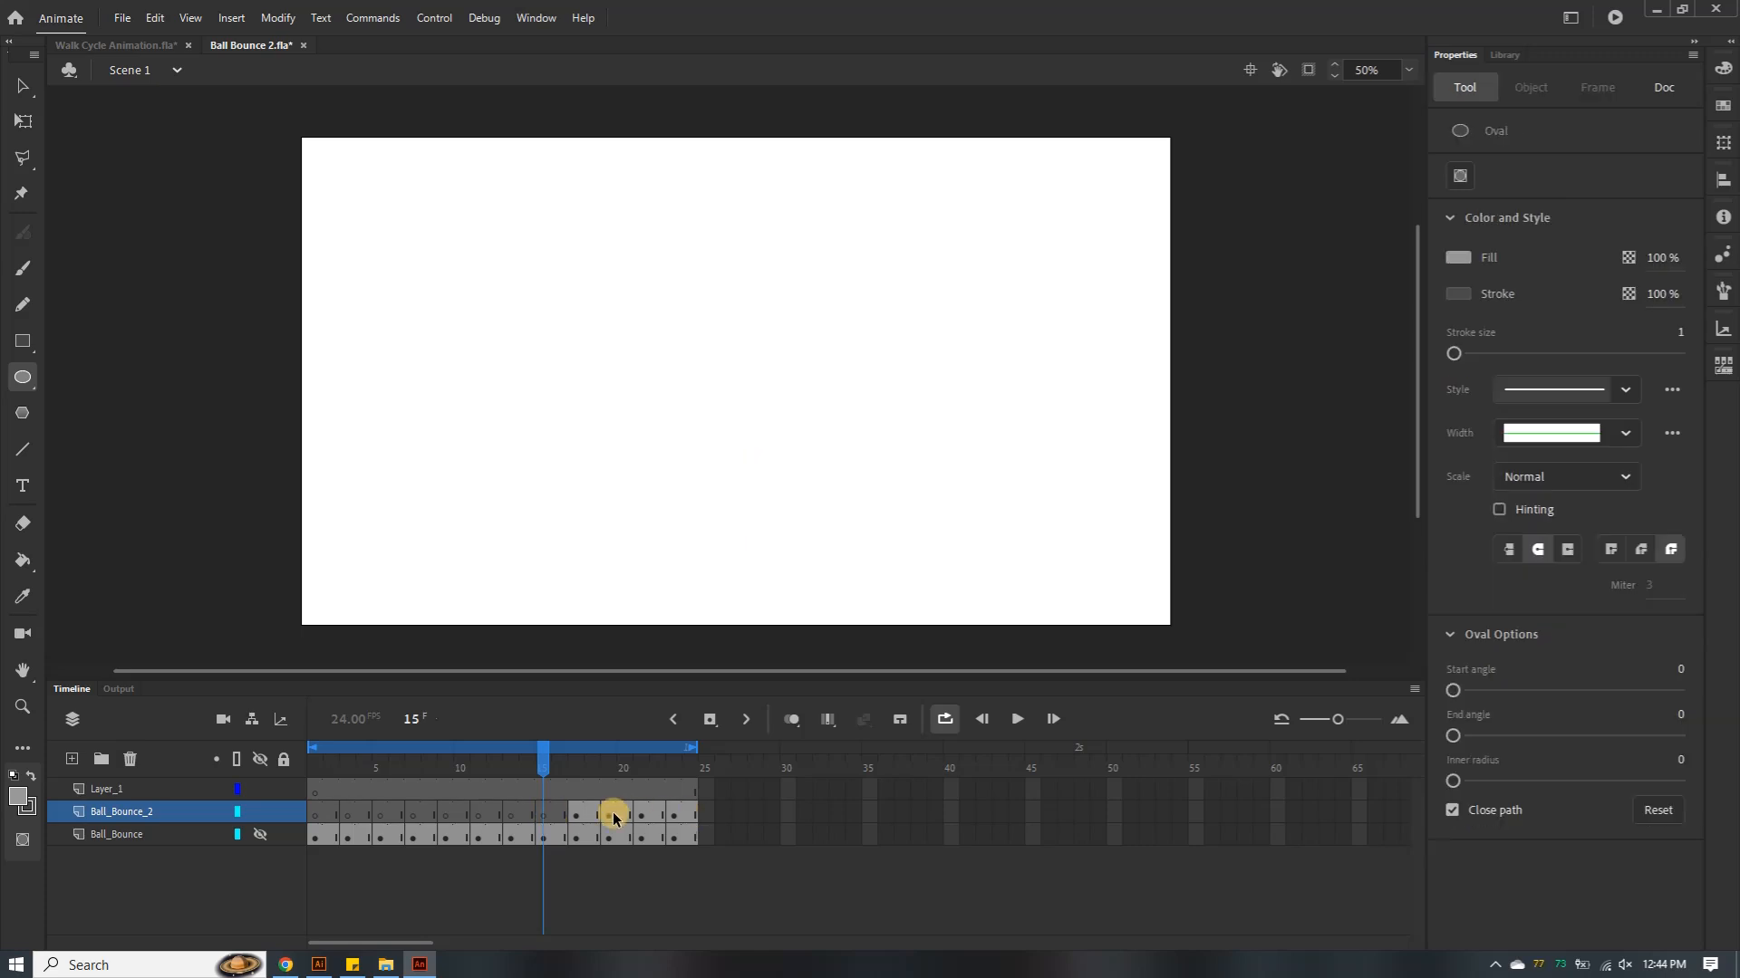
click(585, 819)
click(579, 817)
key(Delete)
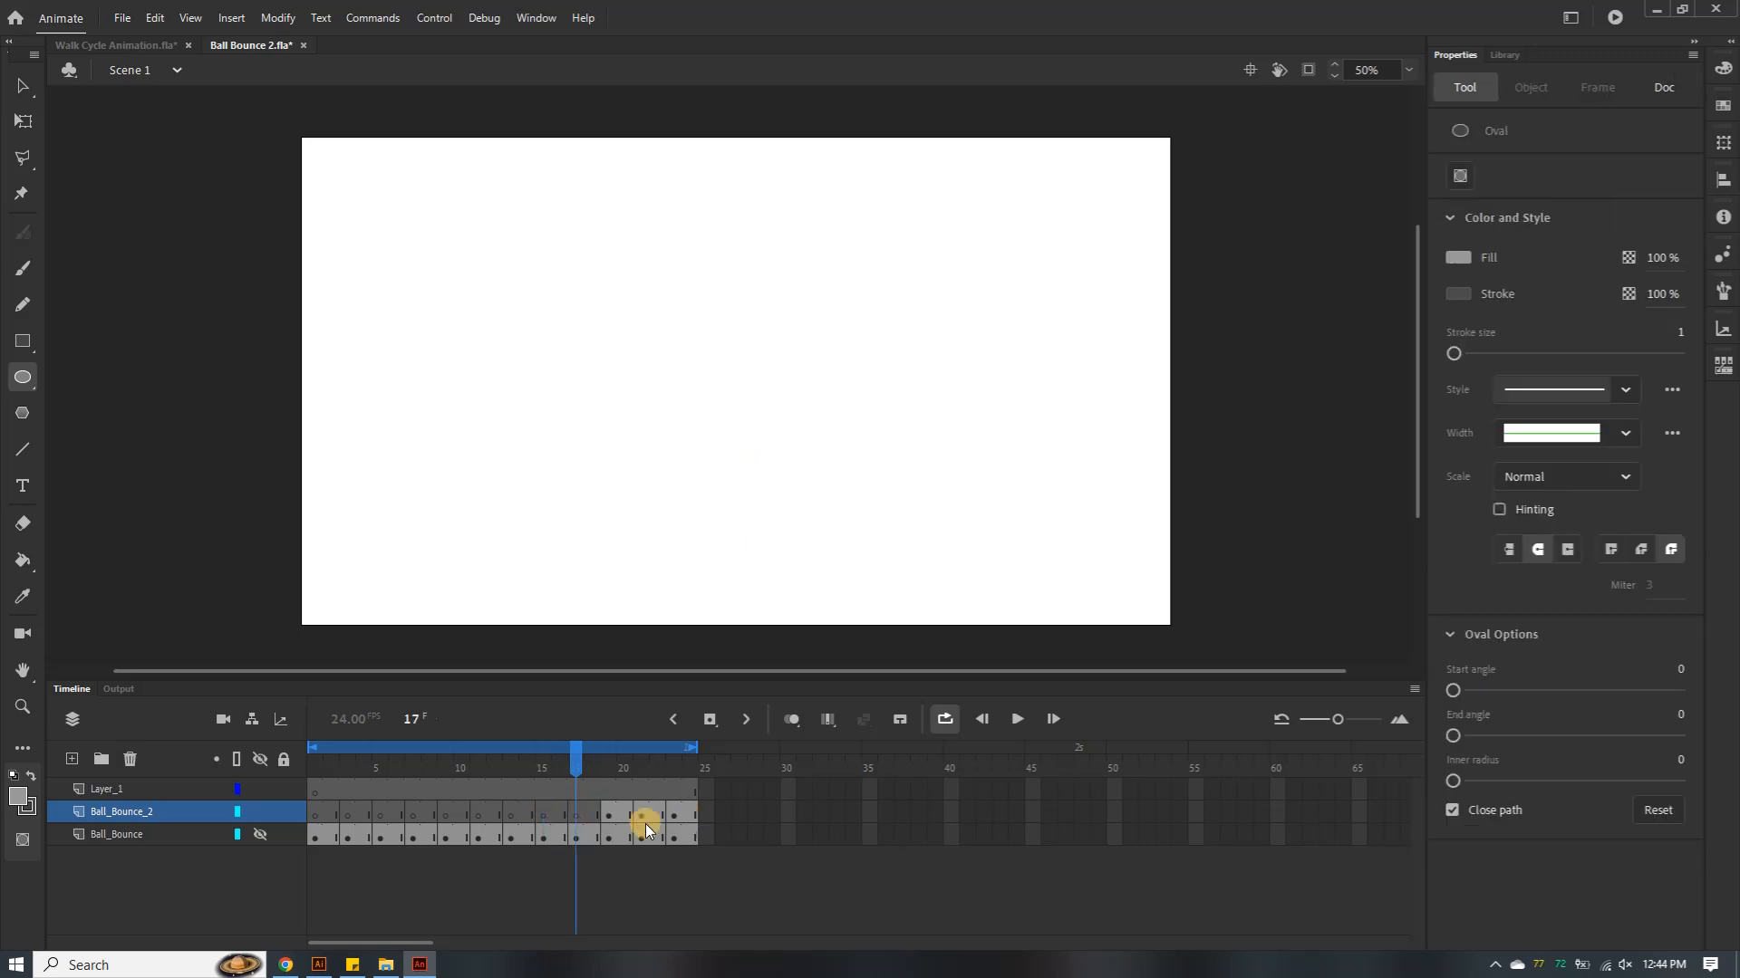
click(611, 815)
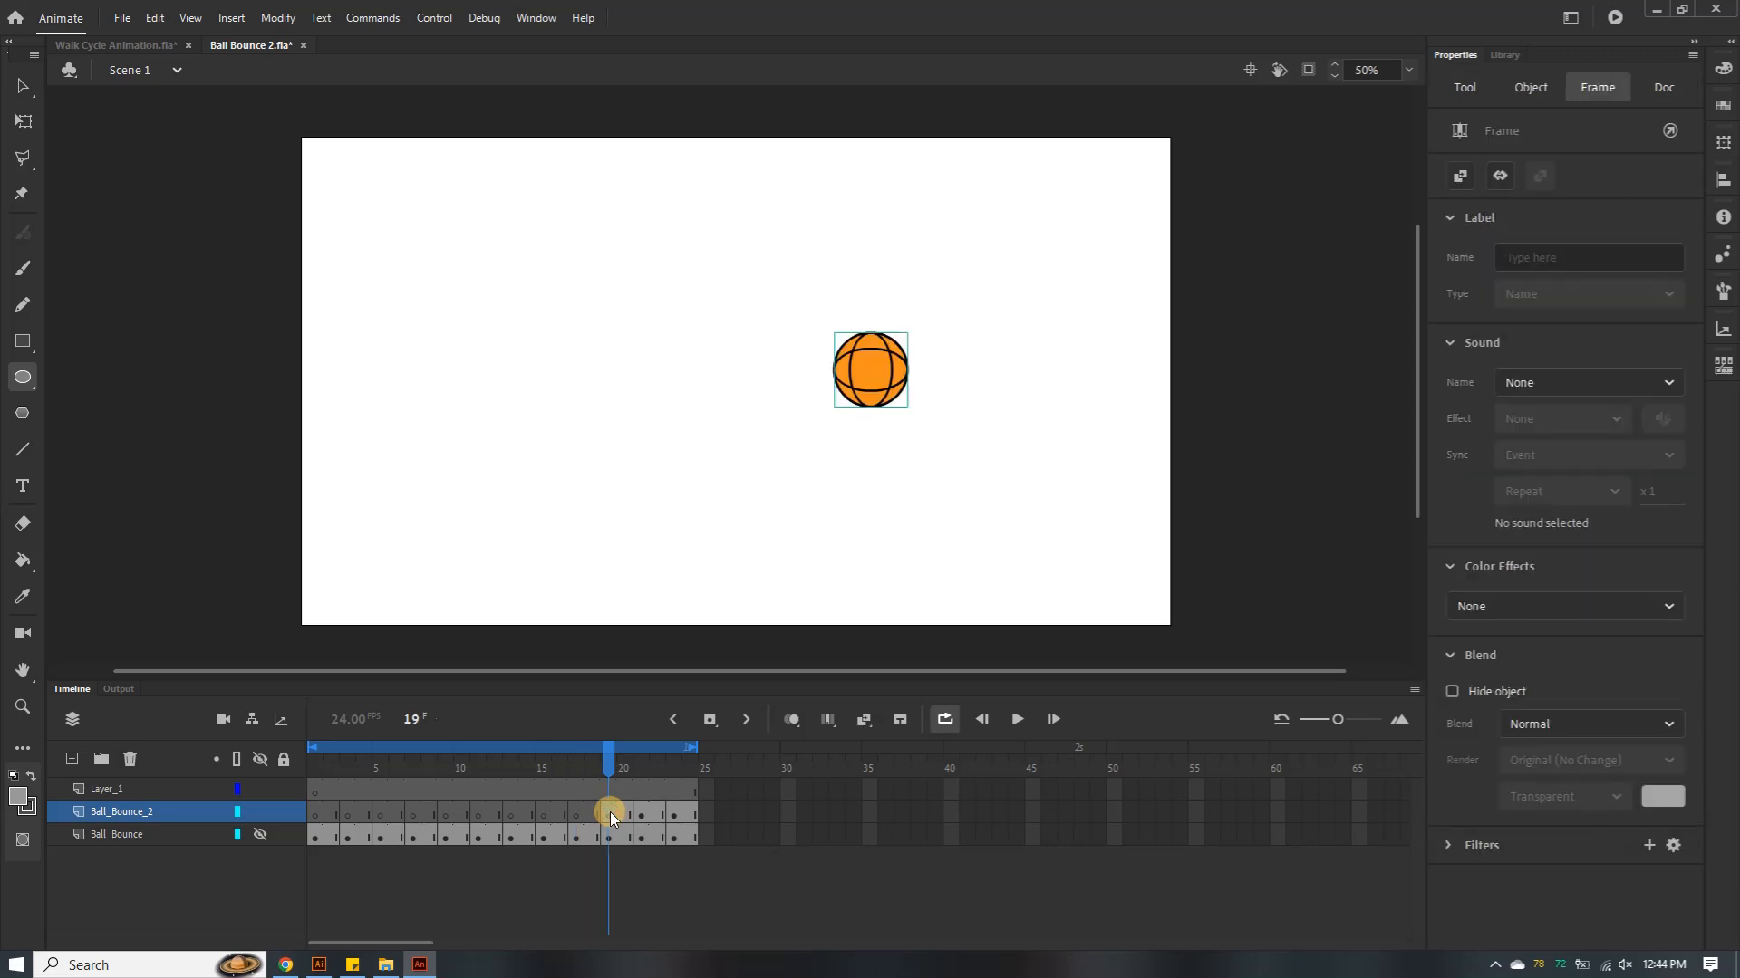
key(Delete)
click(643, 817)
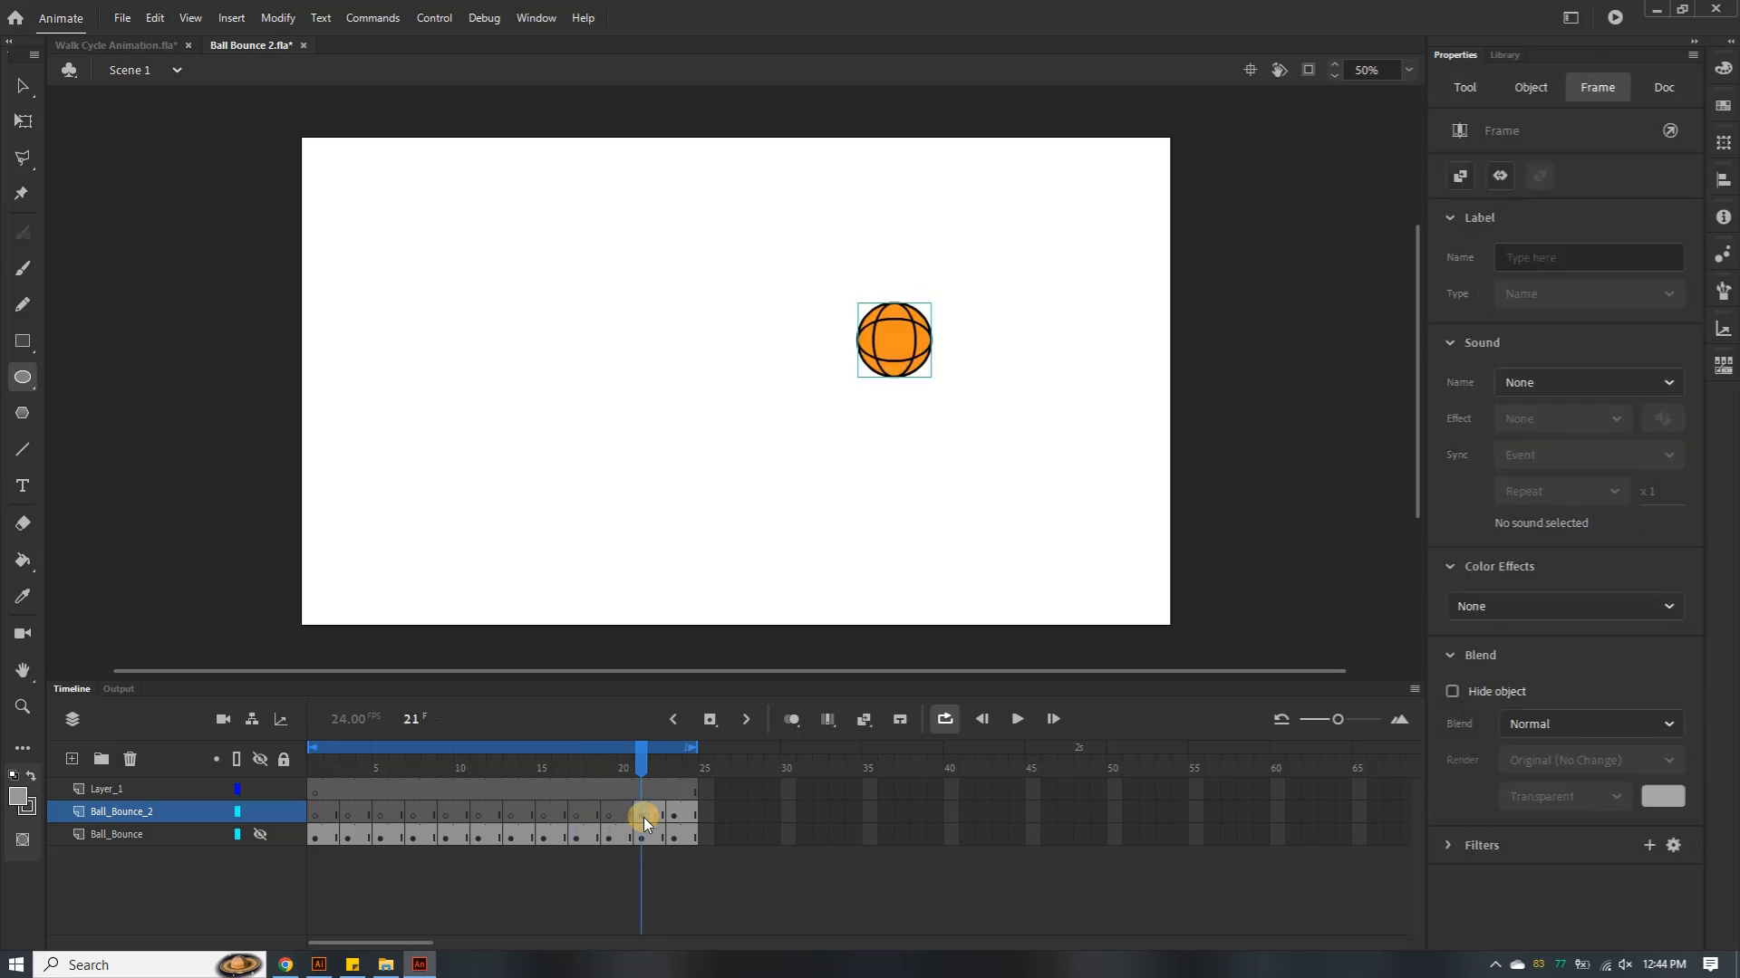
key(Delete)
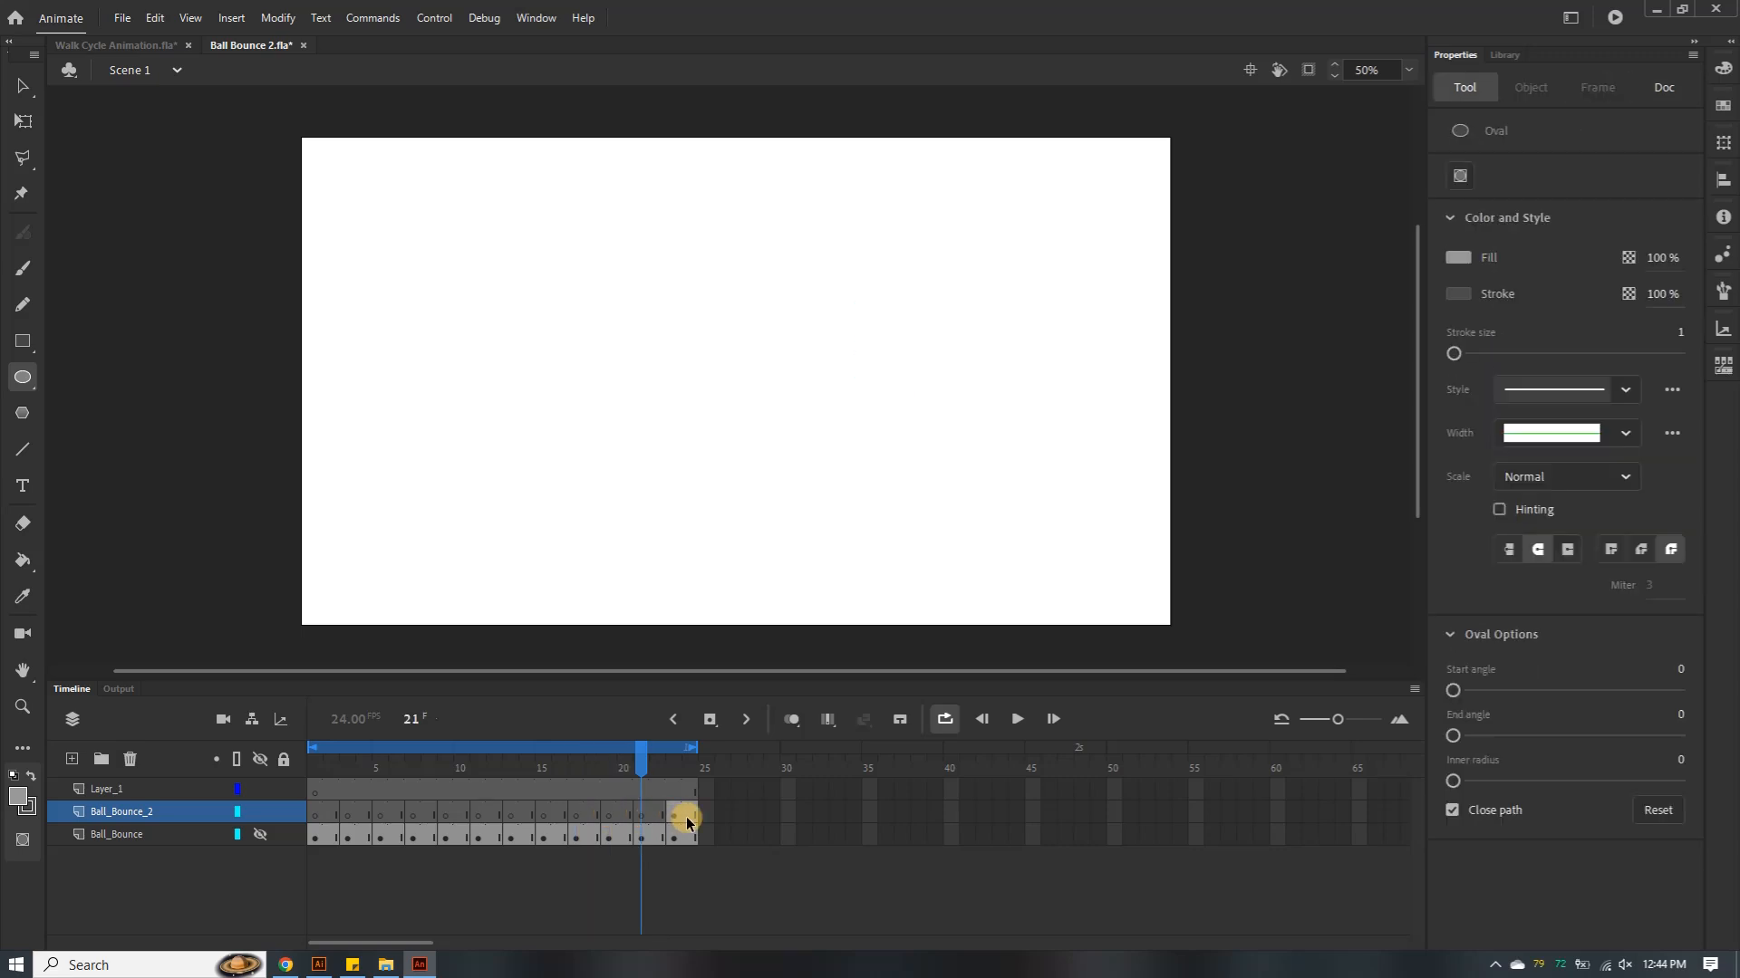
click(675, 817)
key(Delete)
Delete the empty Layer_1 and select frame 1 of Ball_Bounce_2
click(317, 811)
click(186, 790)
right_click(186, 790)
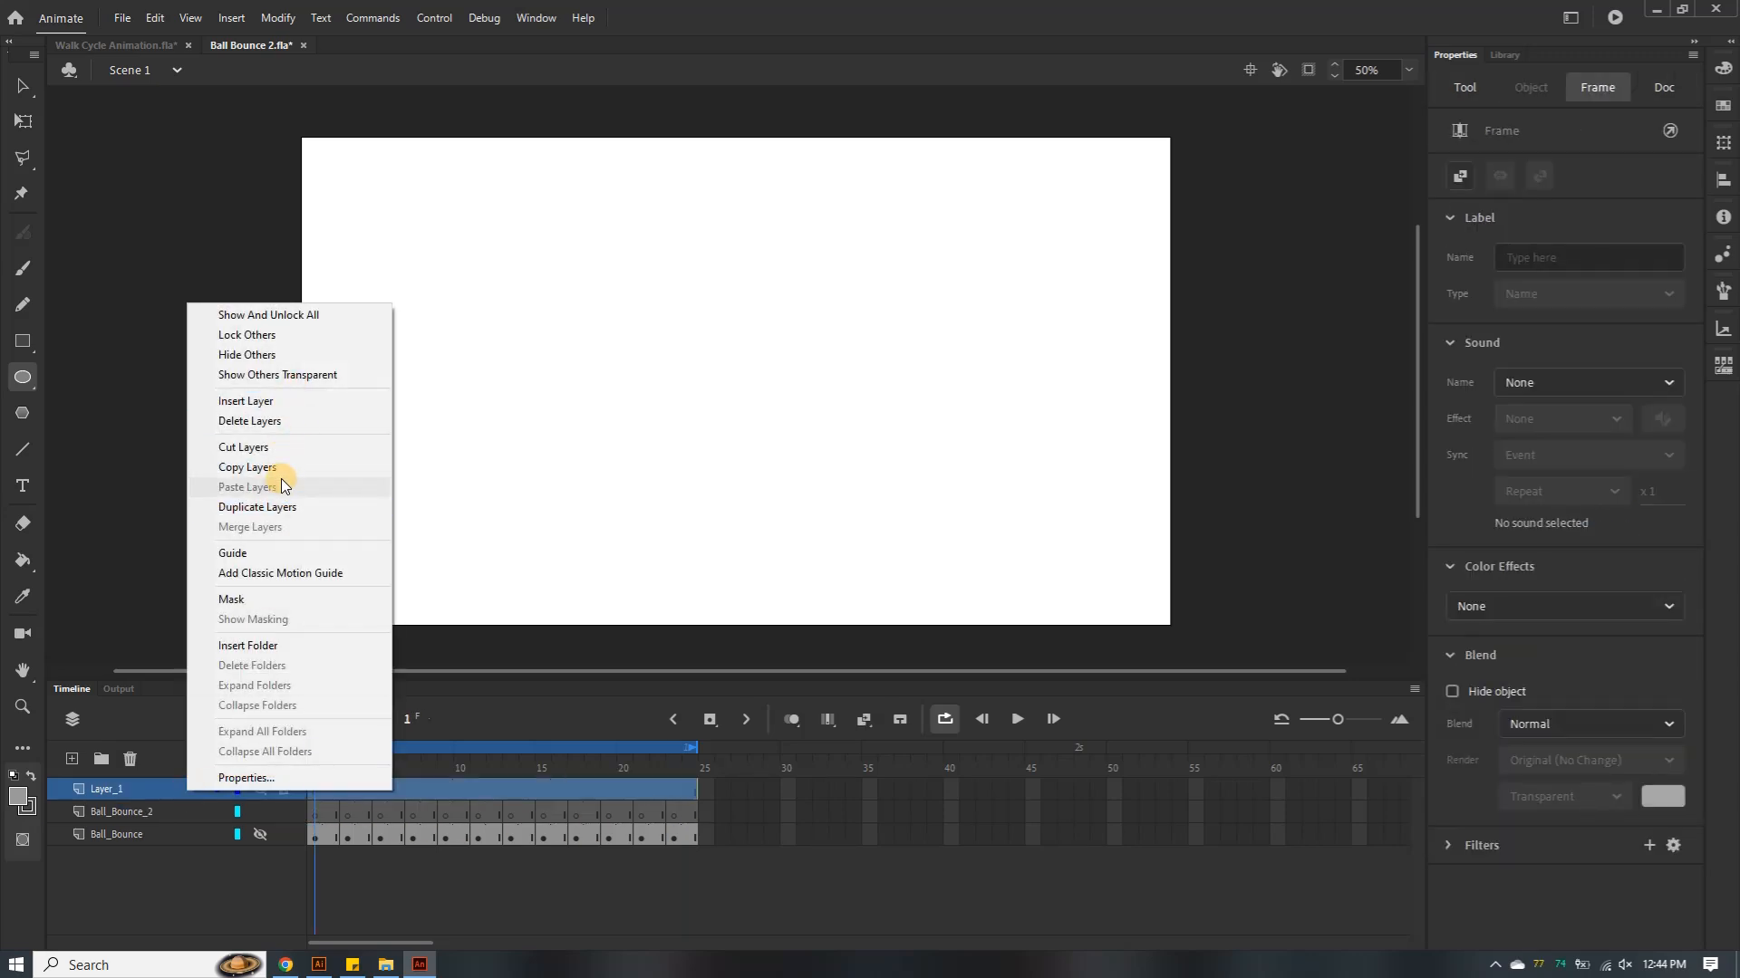
click(281, 422)
click(315, 791)
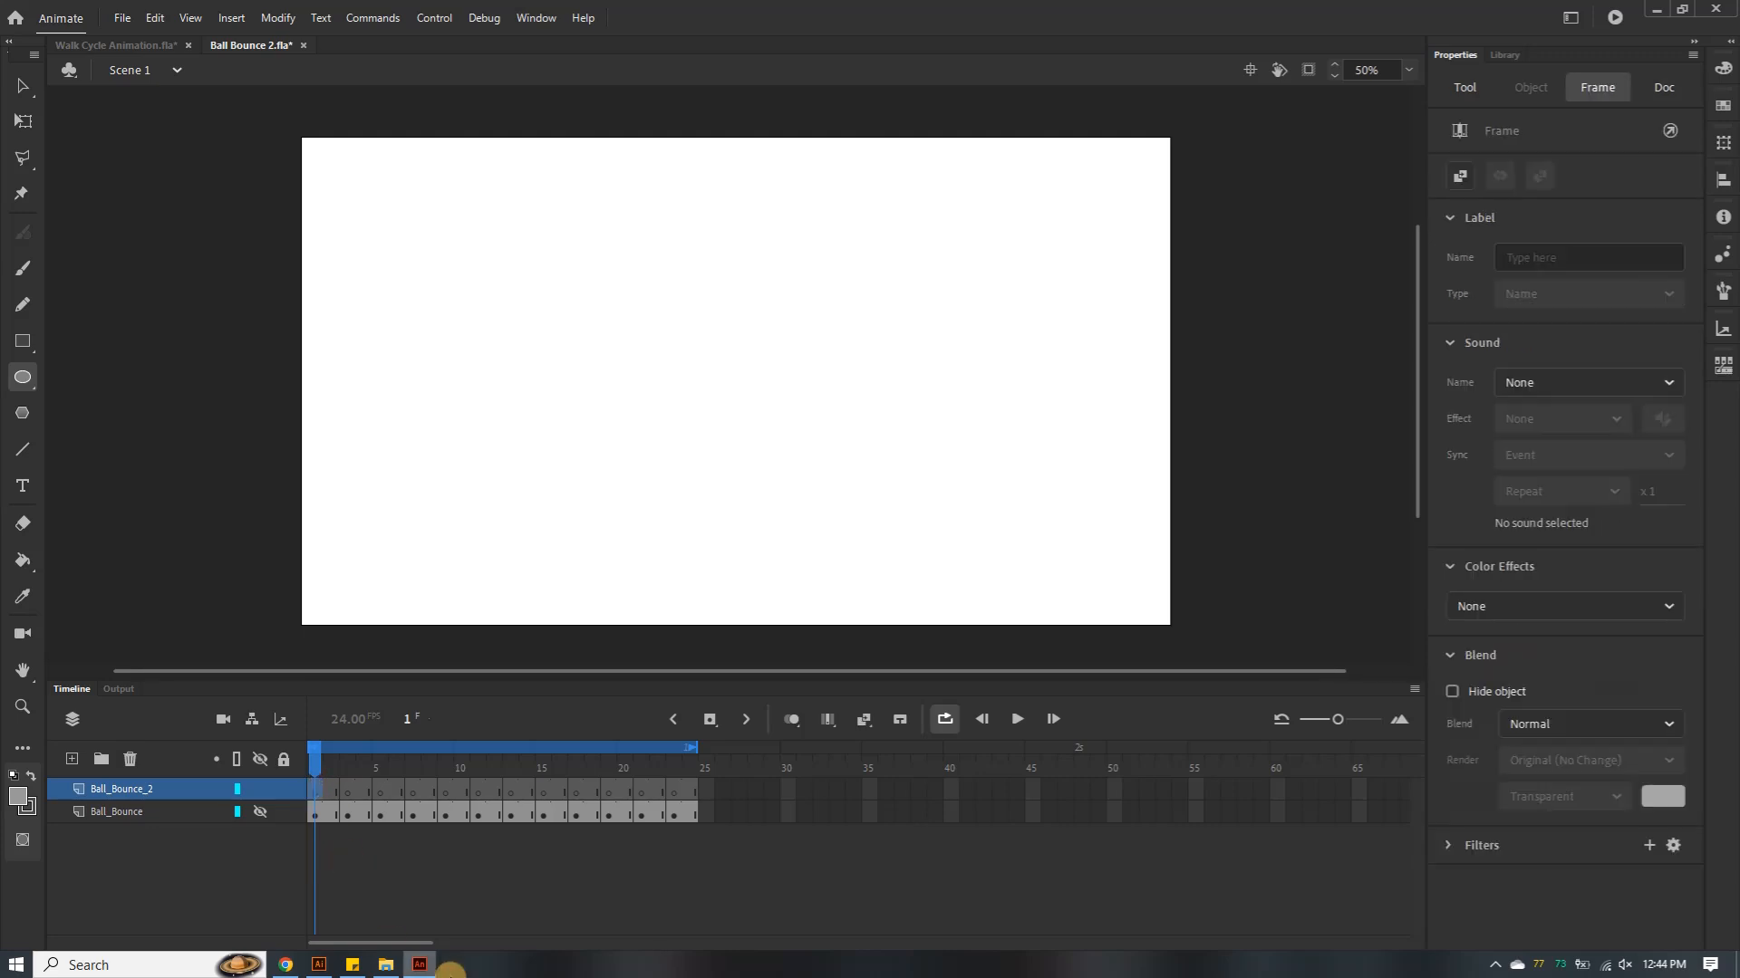
Switch to Illustrator, delete the squashed ball and draw a circle about 202 pt across near the artboard's upper centre
click(321, 965)
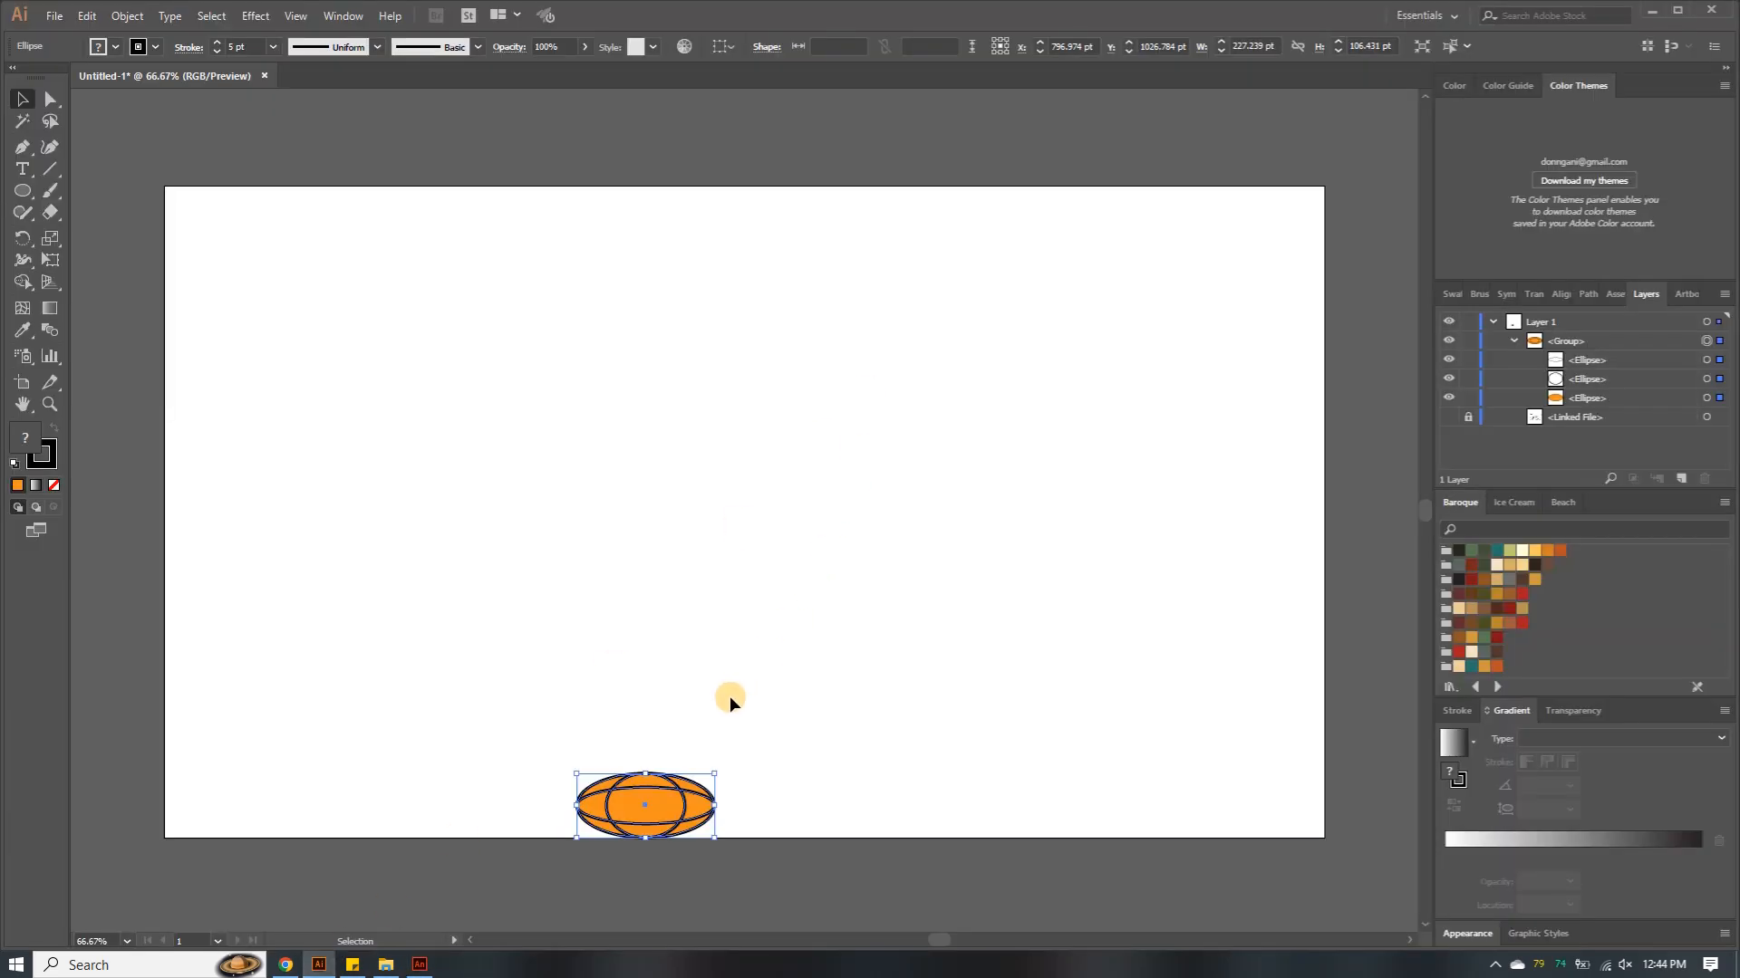
key(Delete)
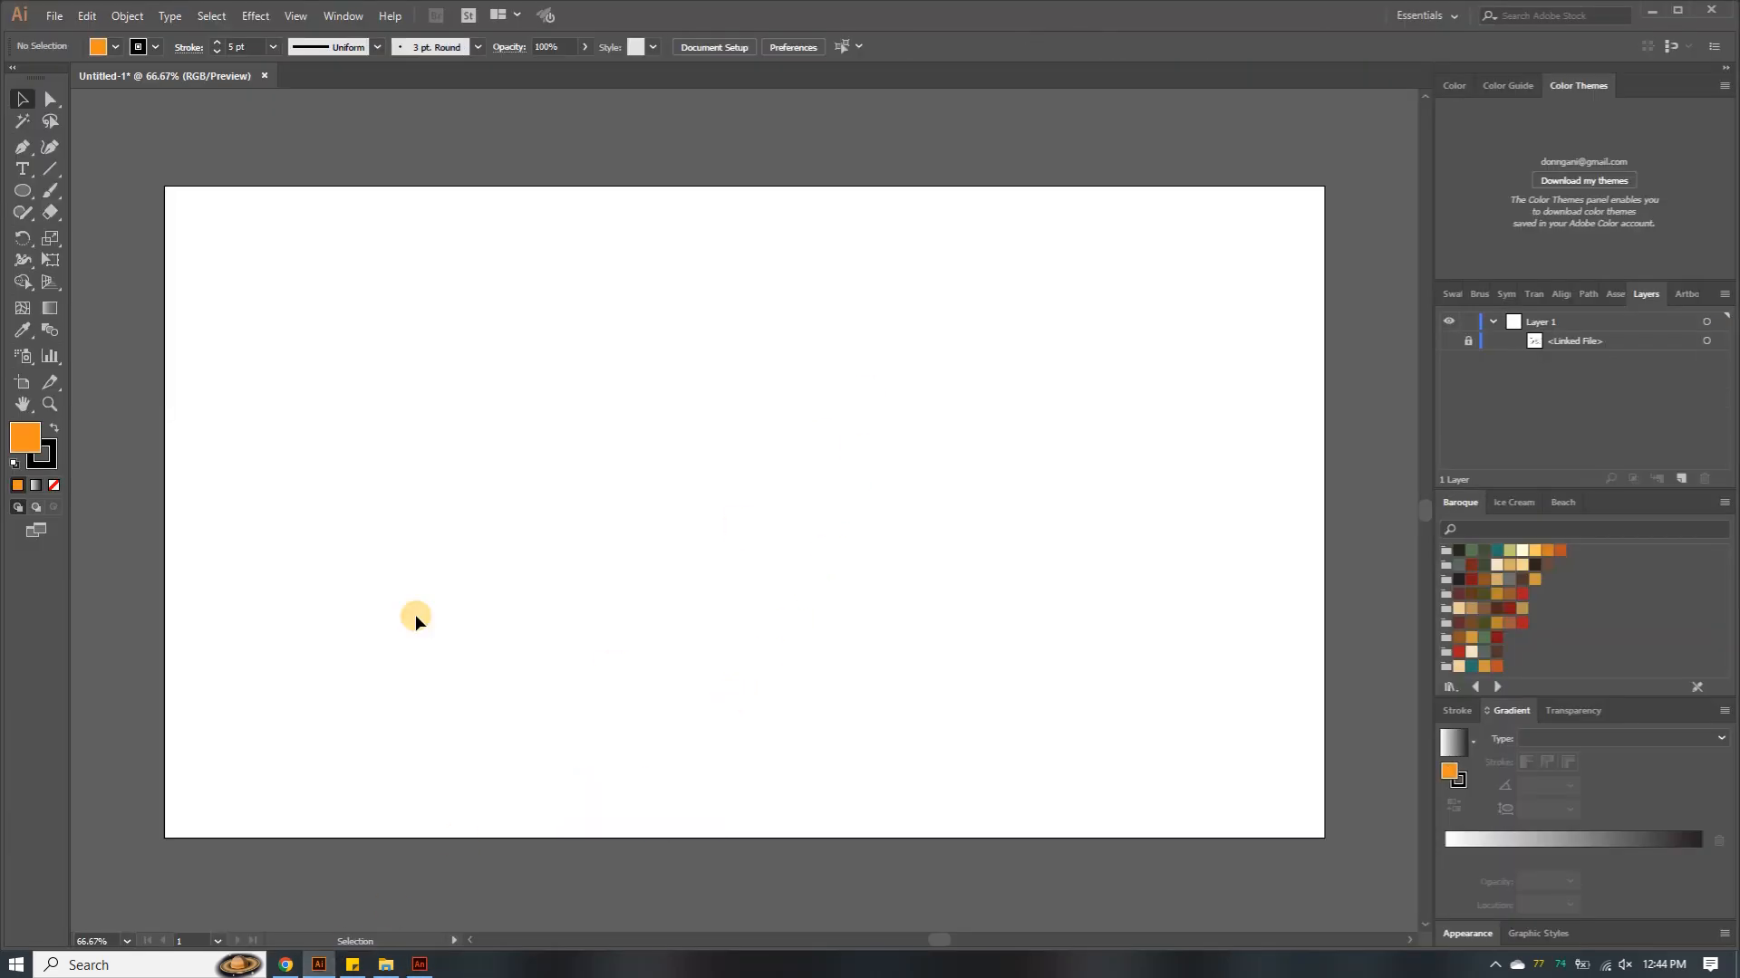
click(23, 190)
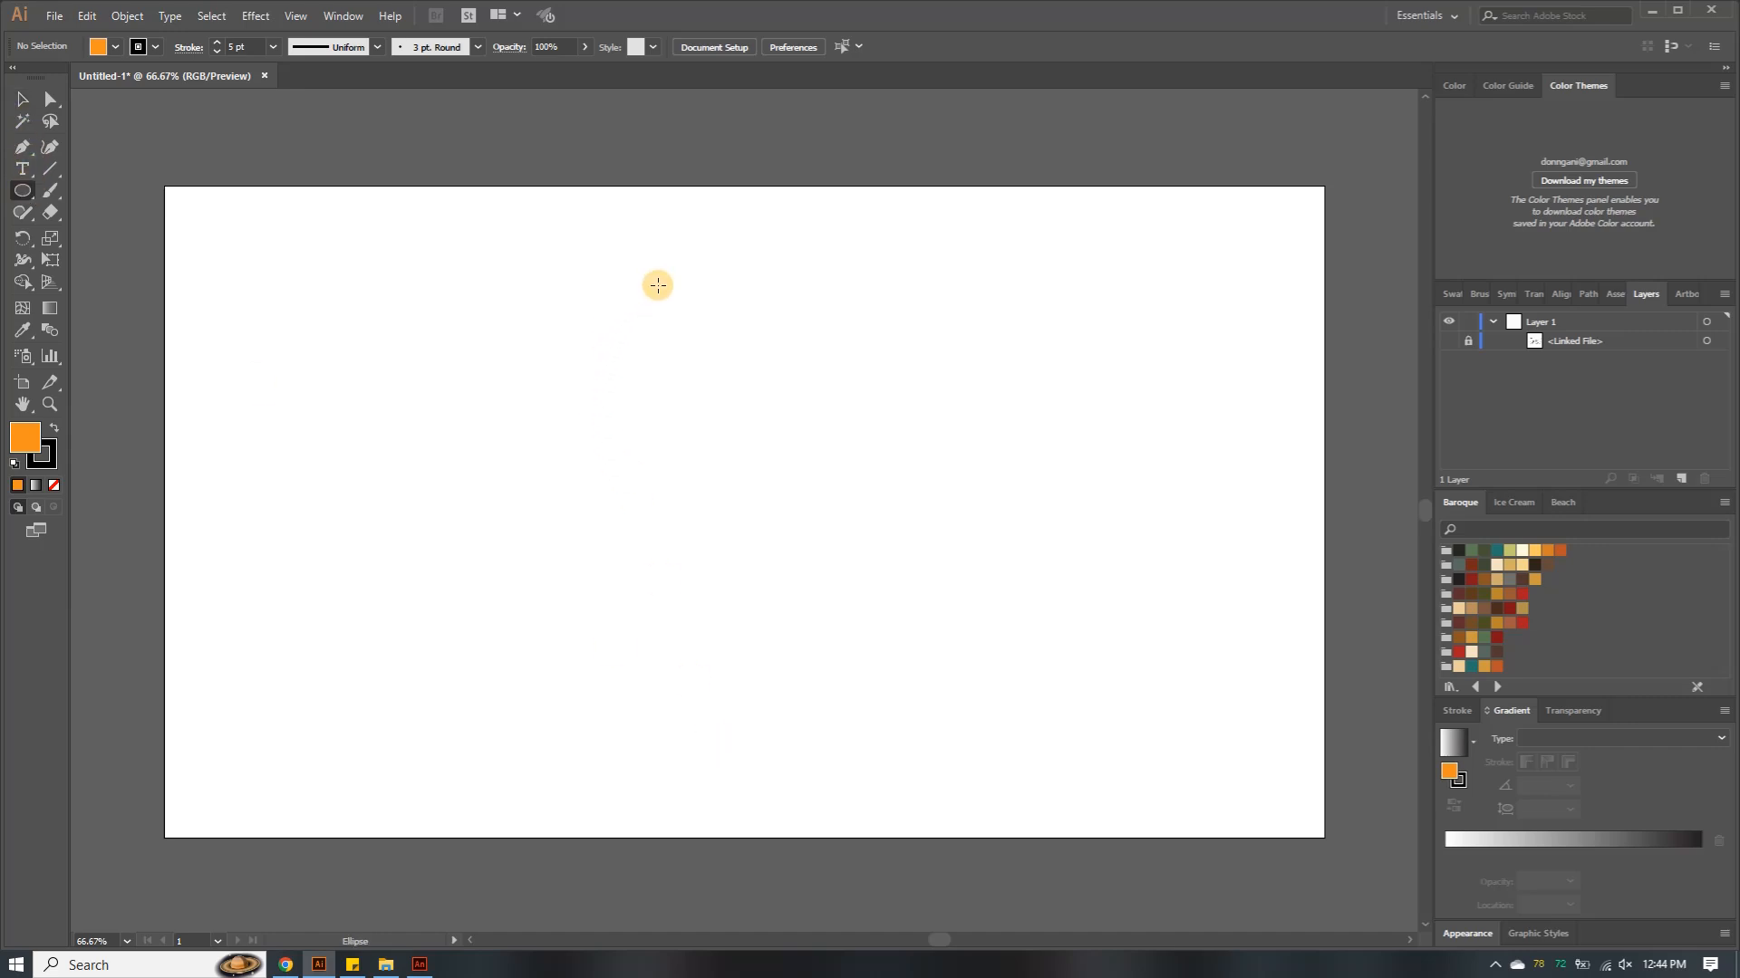
drag(671, 253, 783, 377)
drag(782, 377, 781, 375)
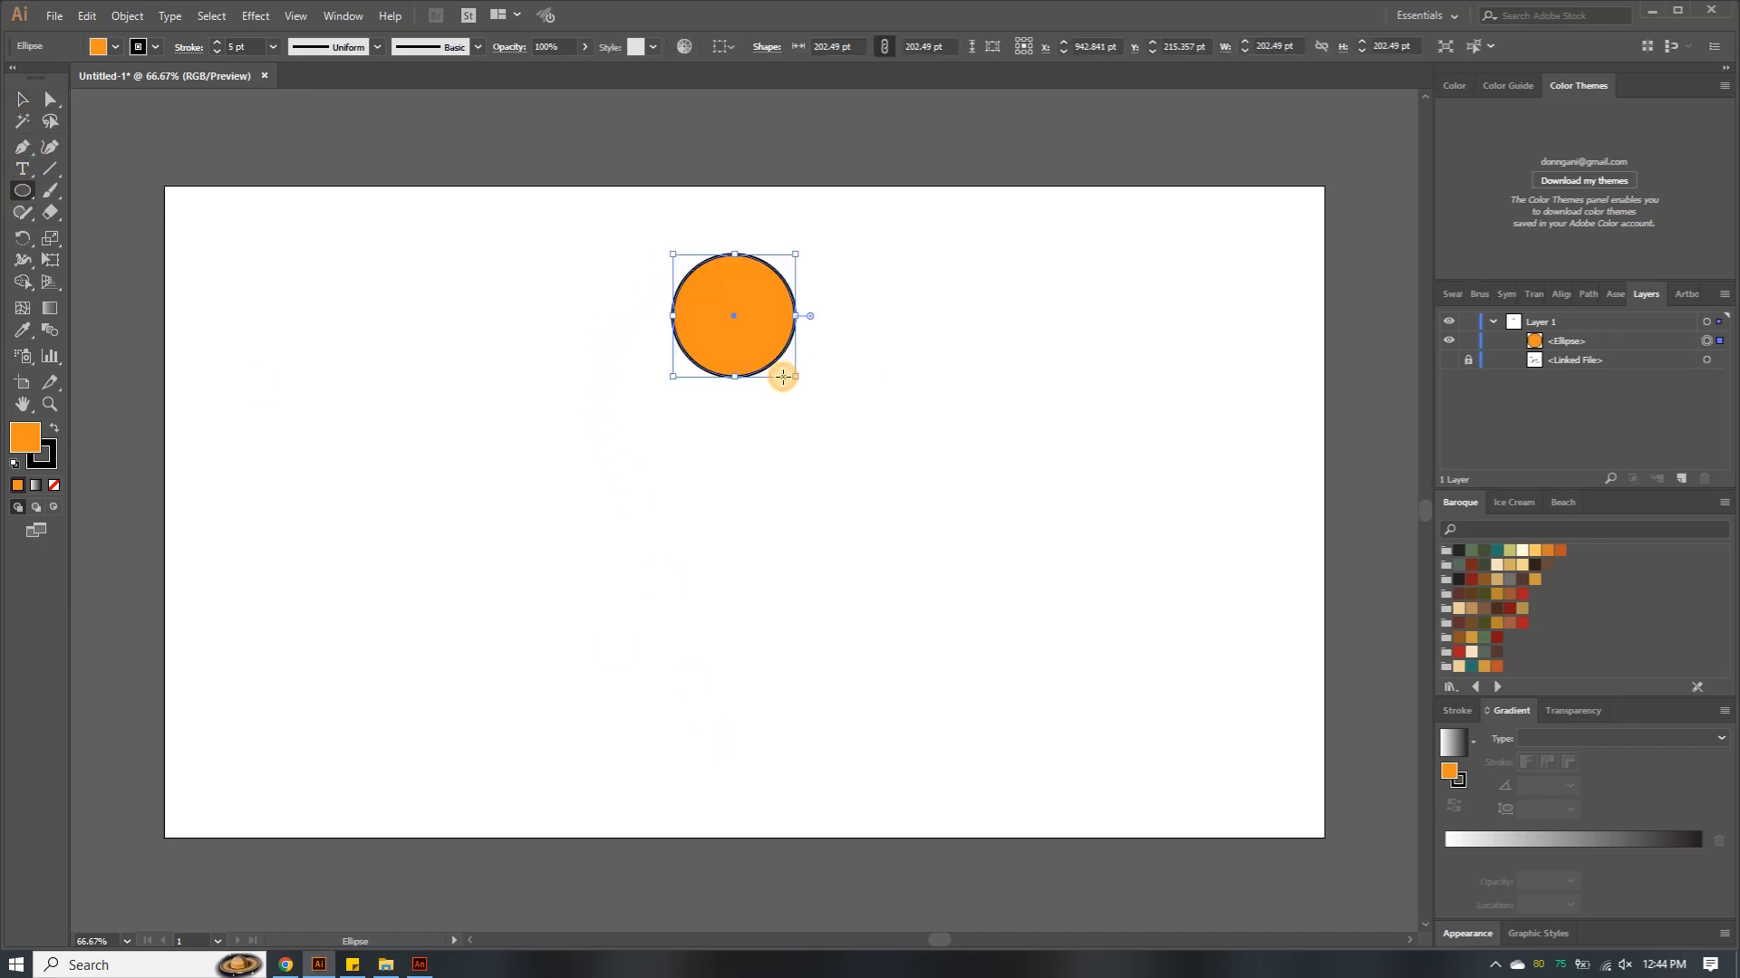
Set the new circle's fill to none, leaving only its black outline
click(116, 47)
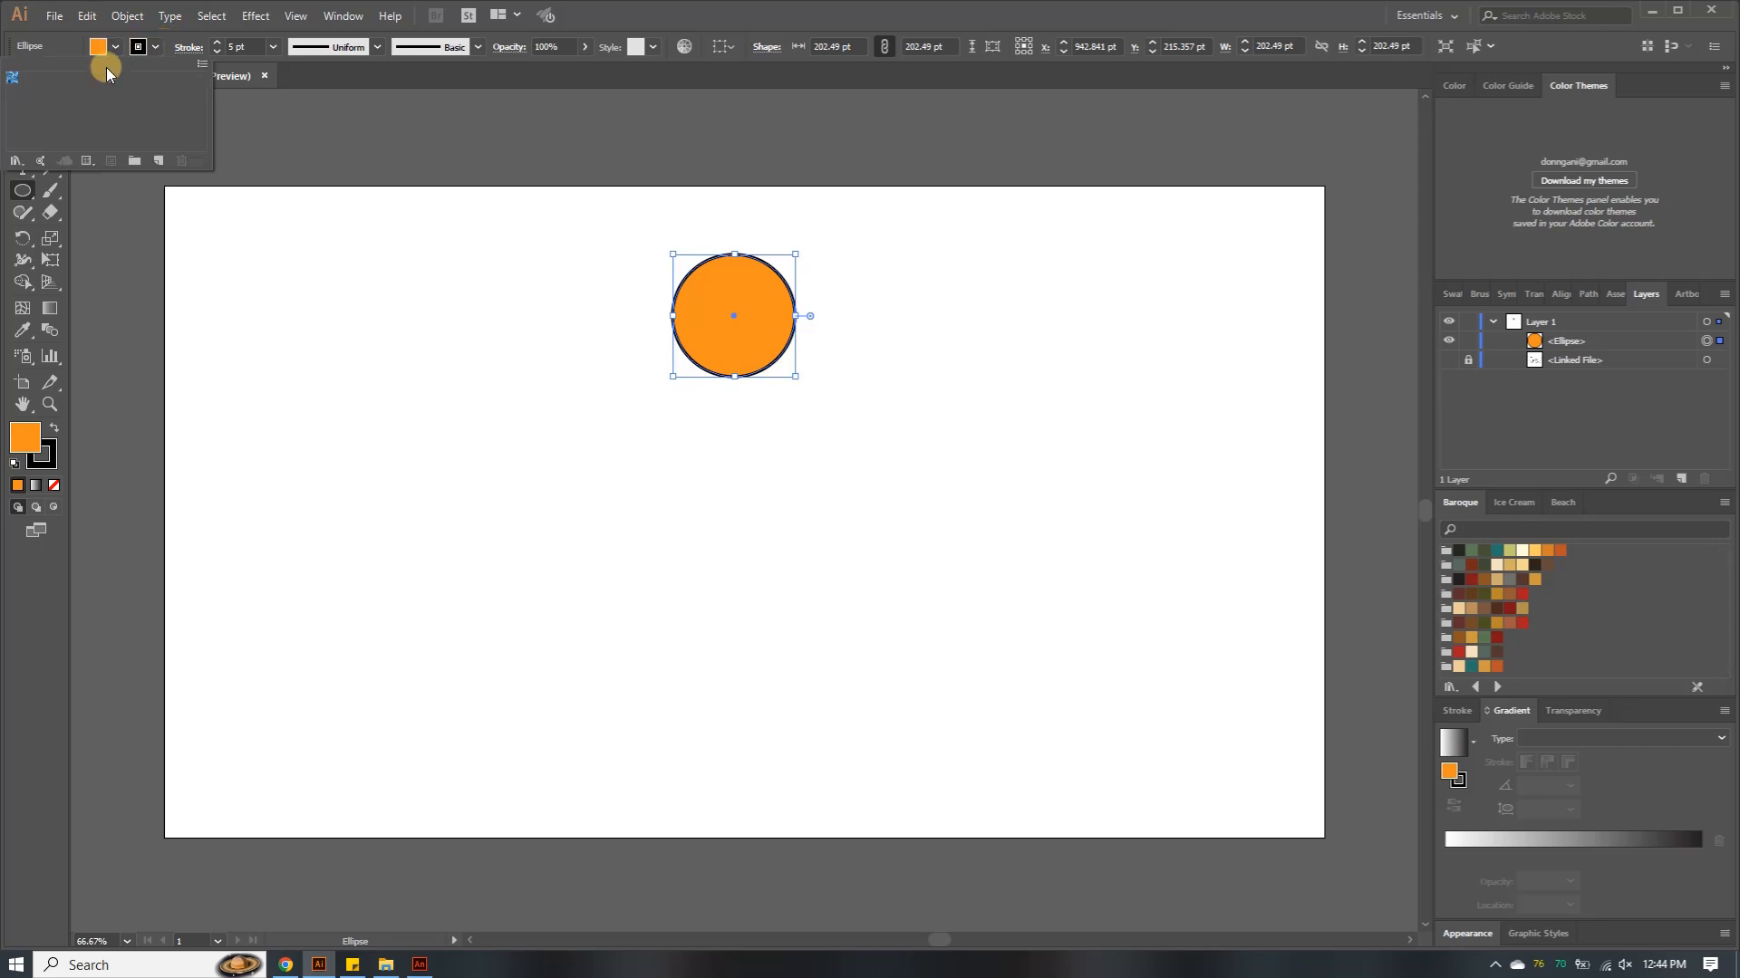
click(105, 47)
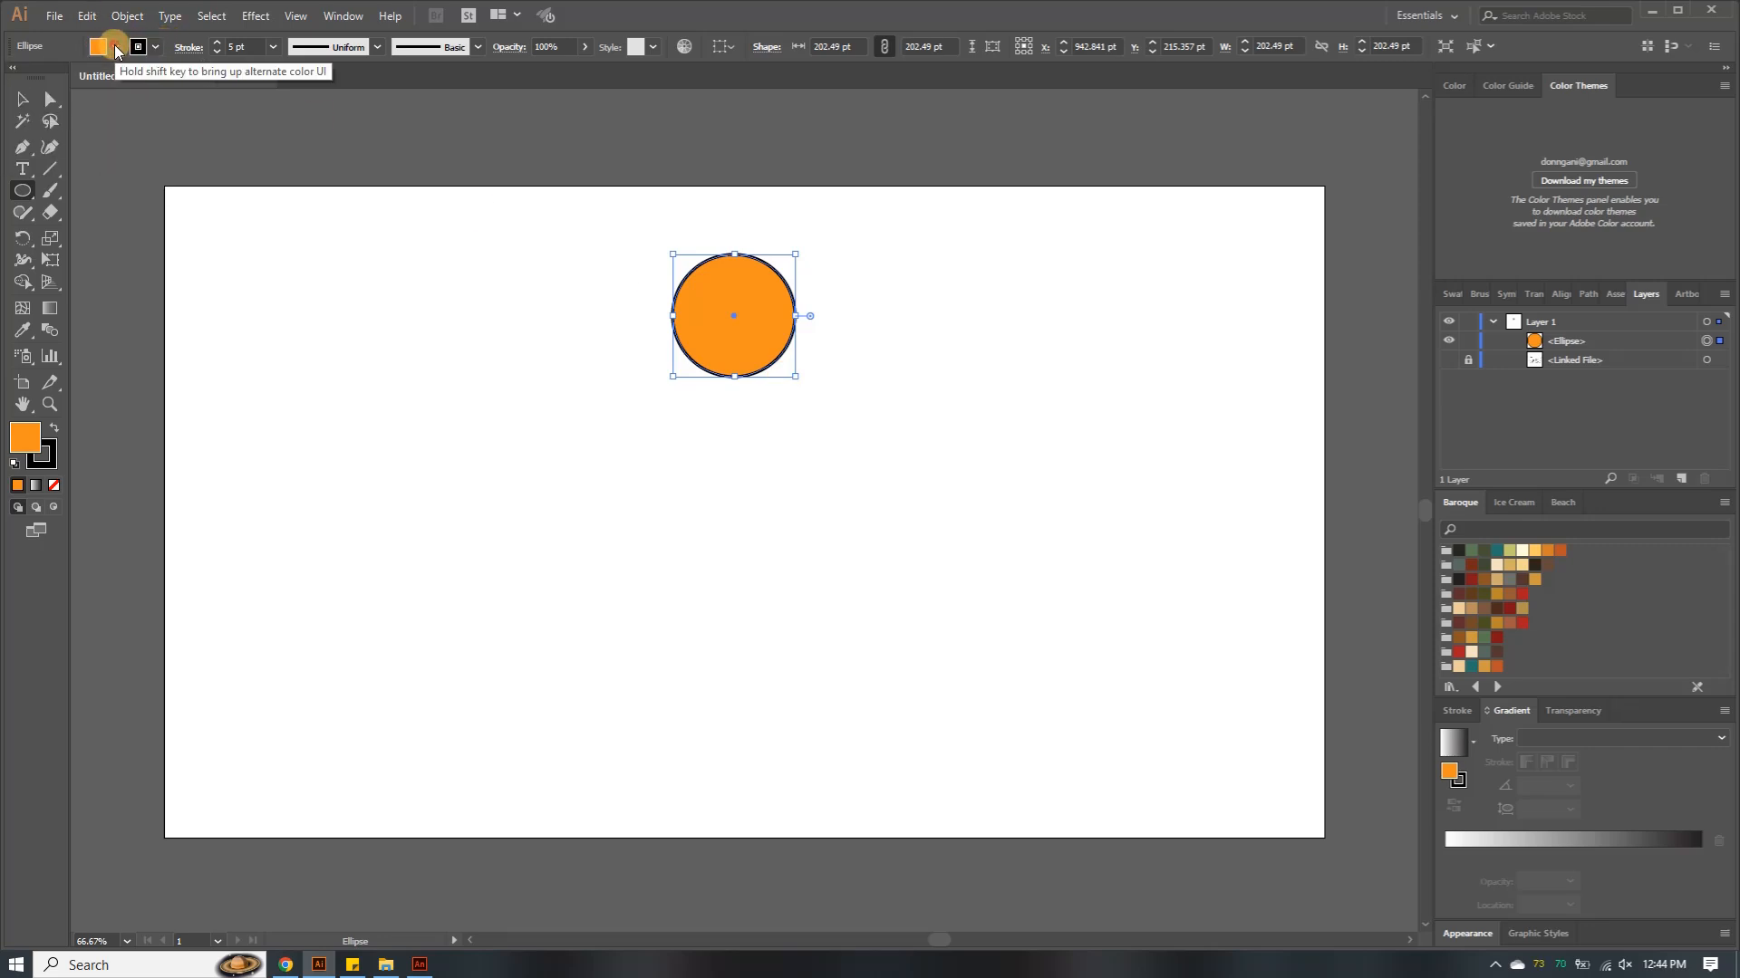
click(54, 487)
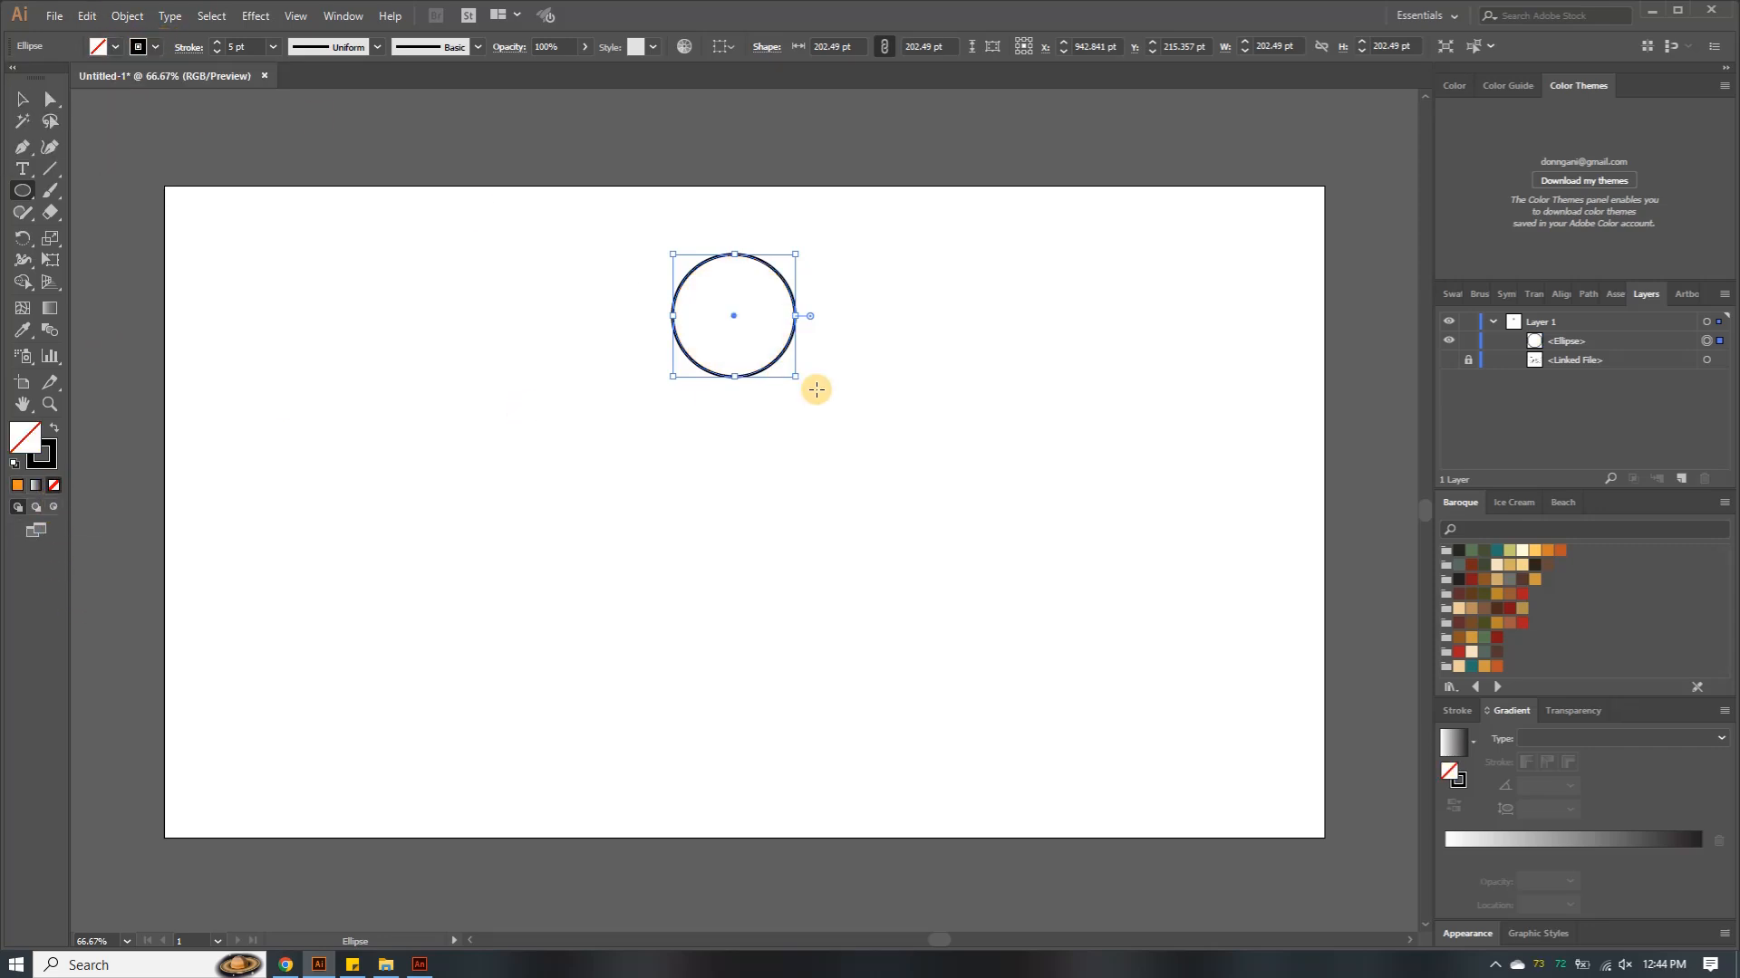
Copy the circle outline, switch to Animate and paste it using the AI file importer preferences with layers maintained
click(22, 99)
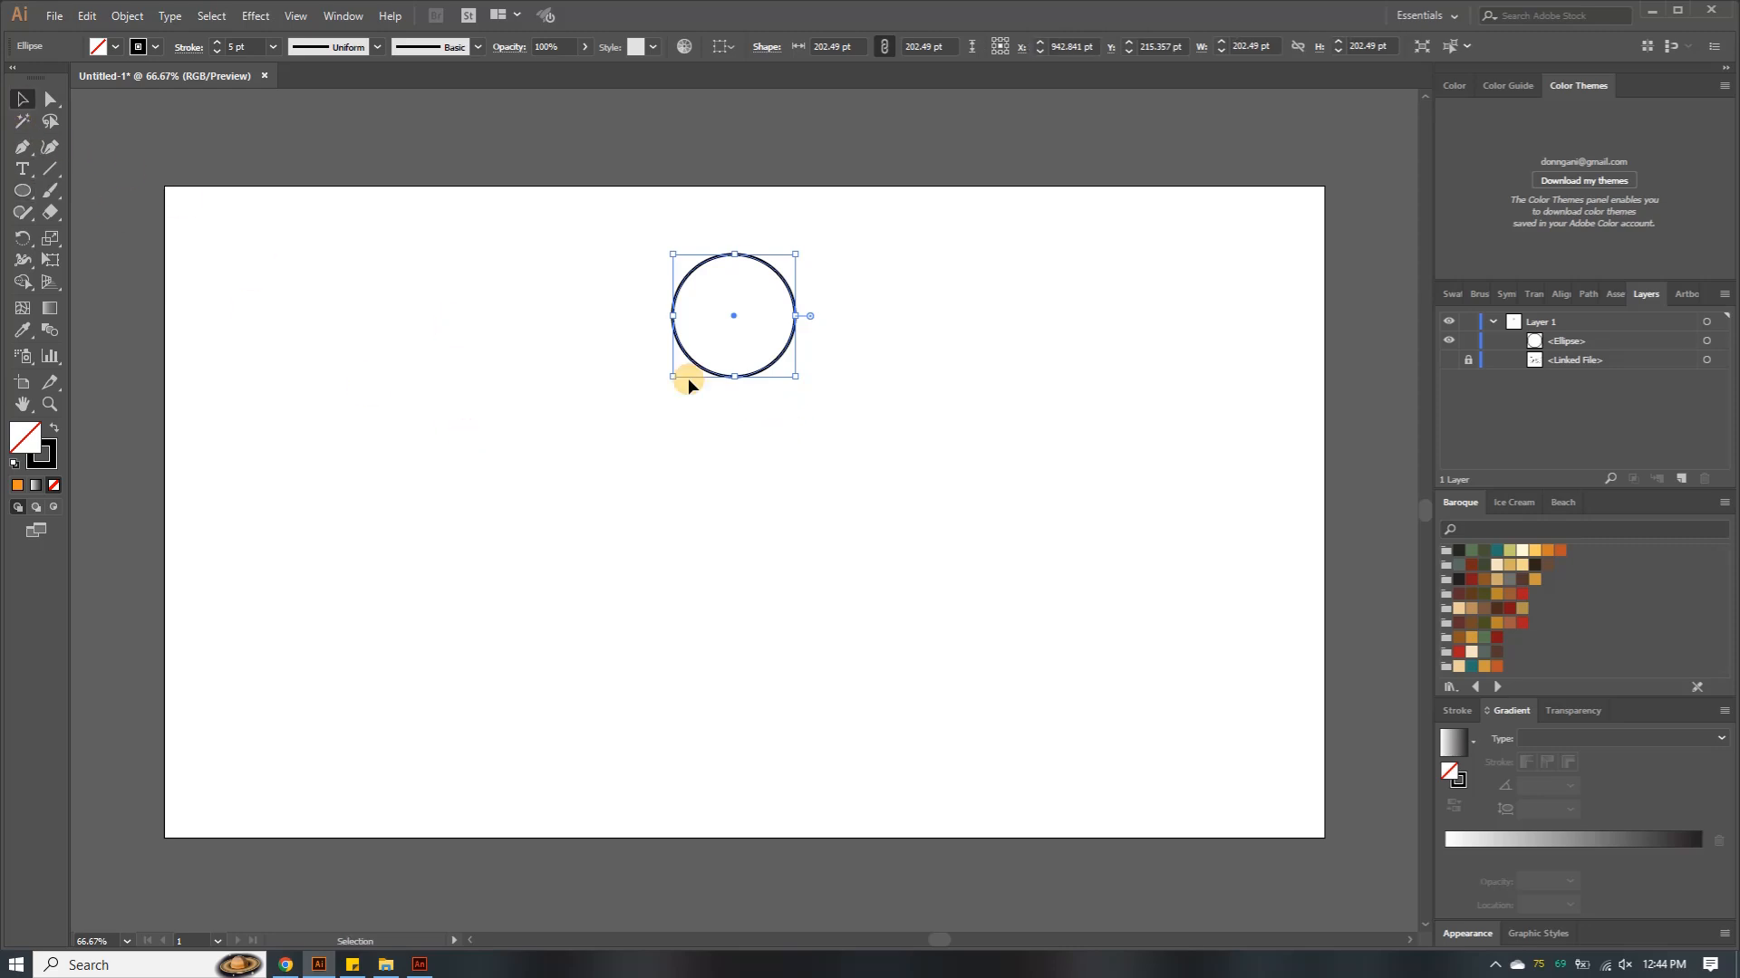
click(466, 438)
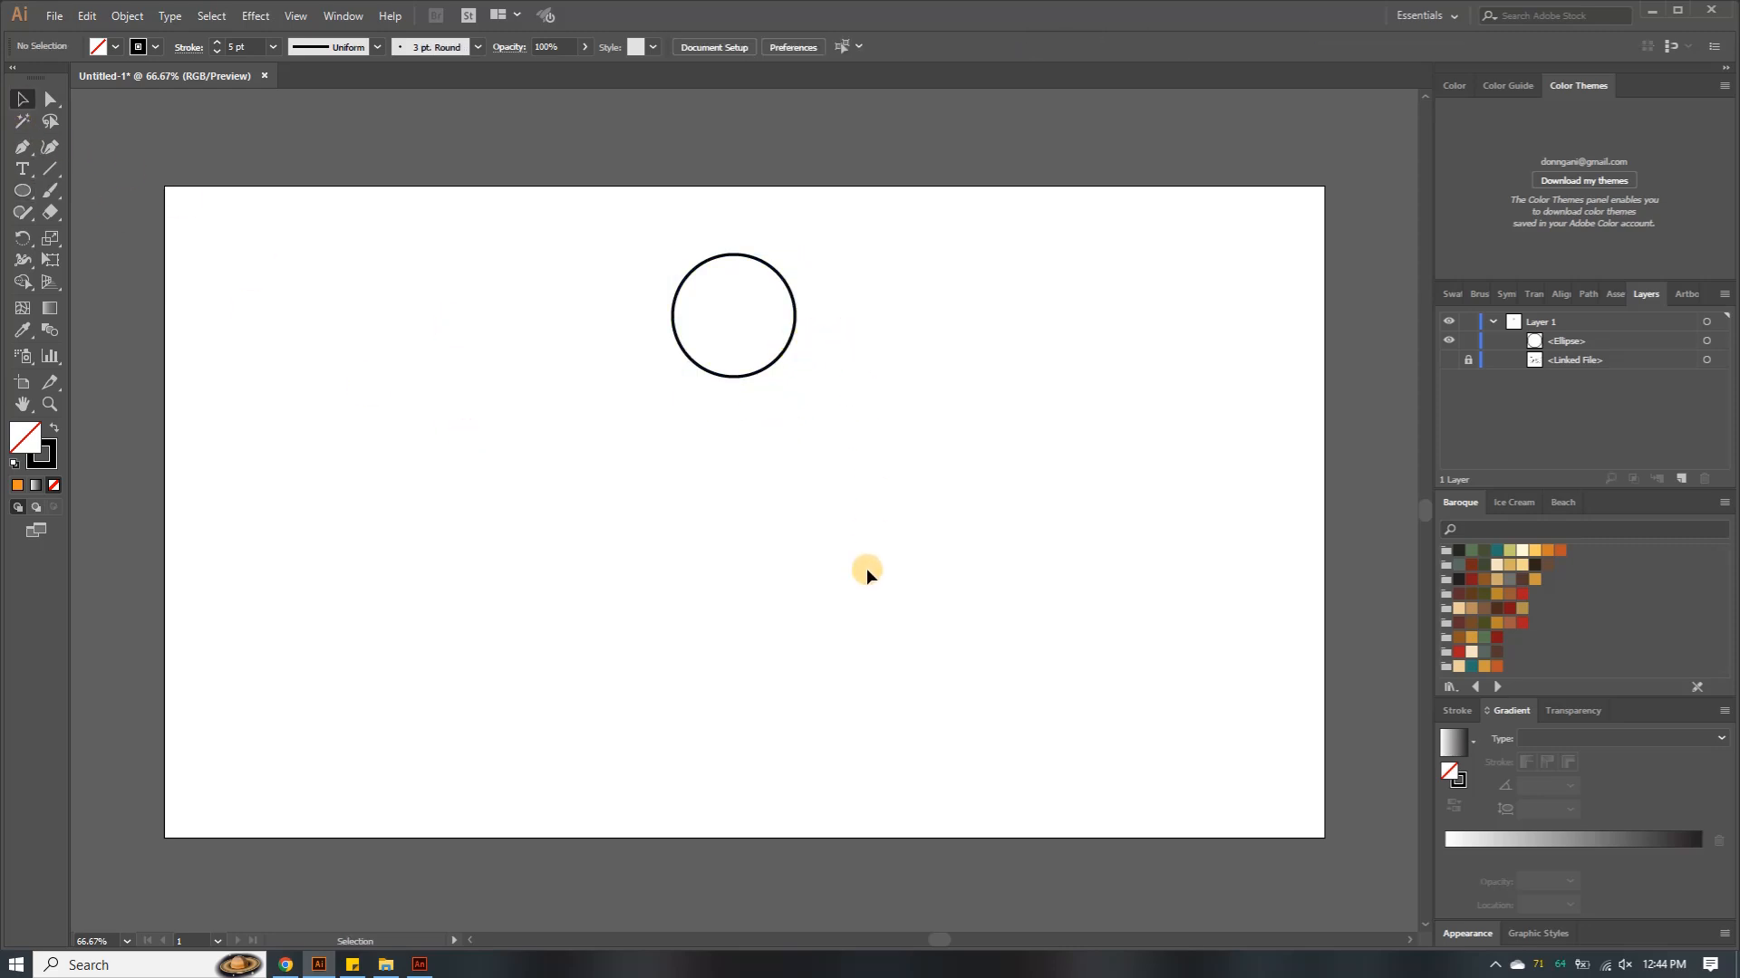
click(792, 313)
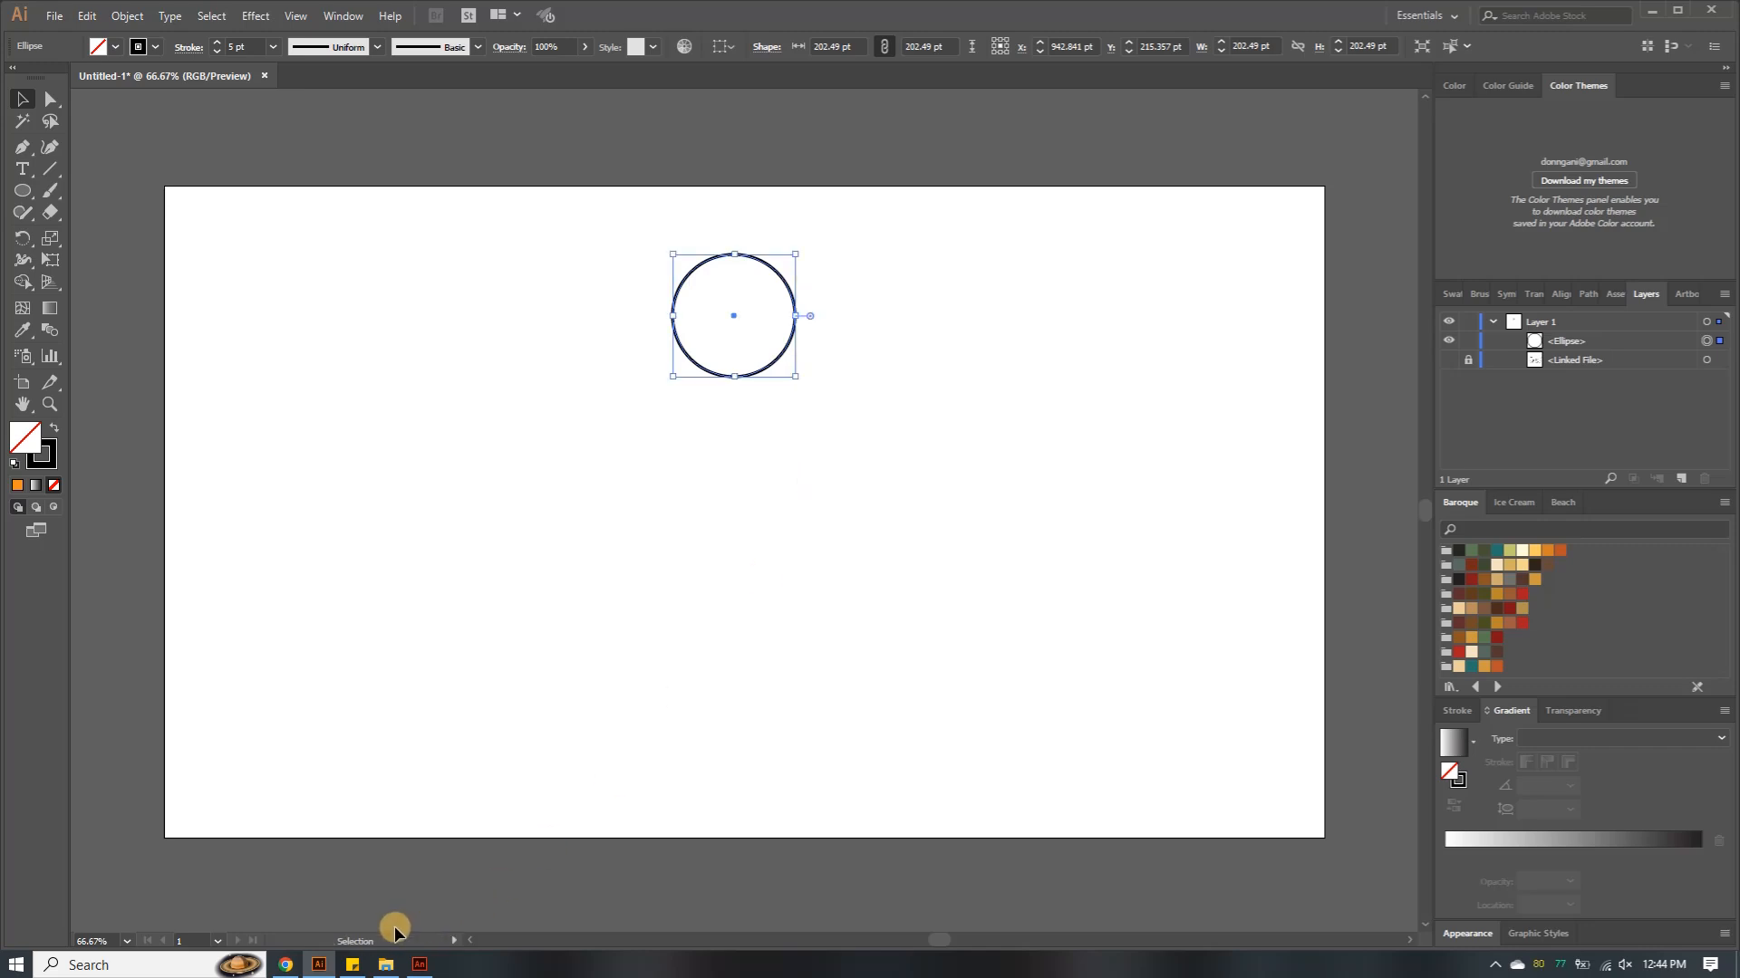
click(419, 965)
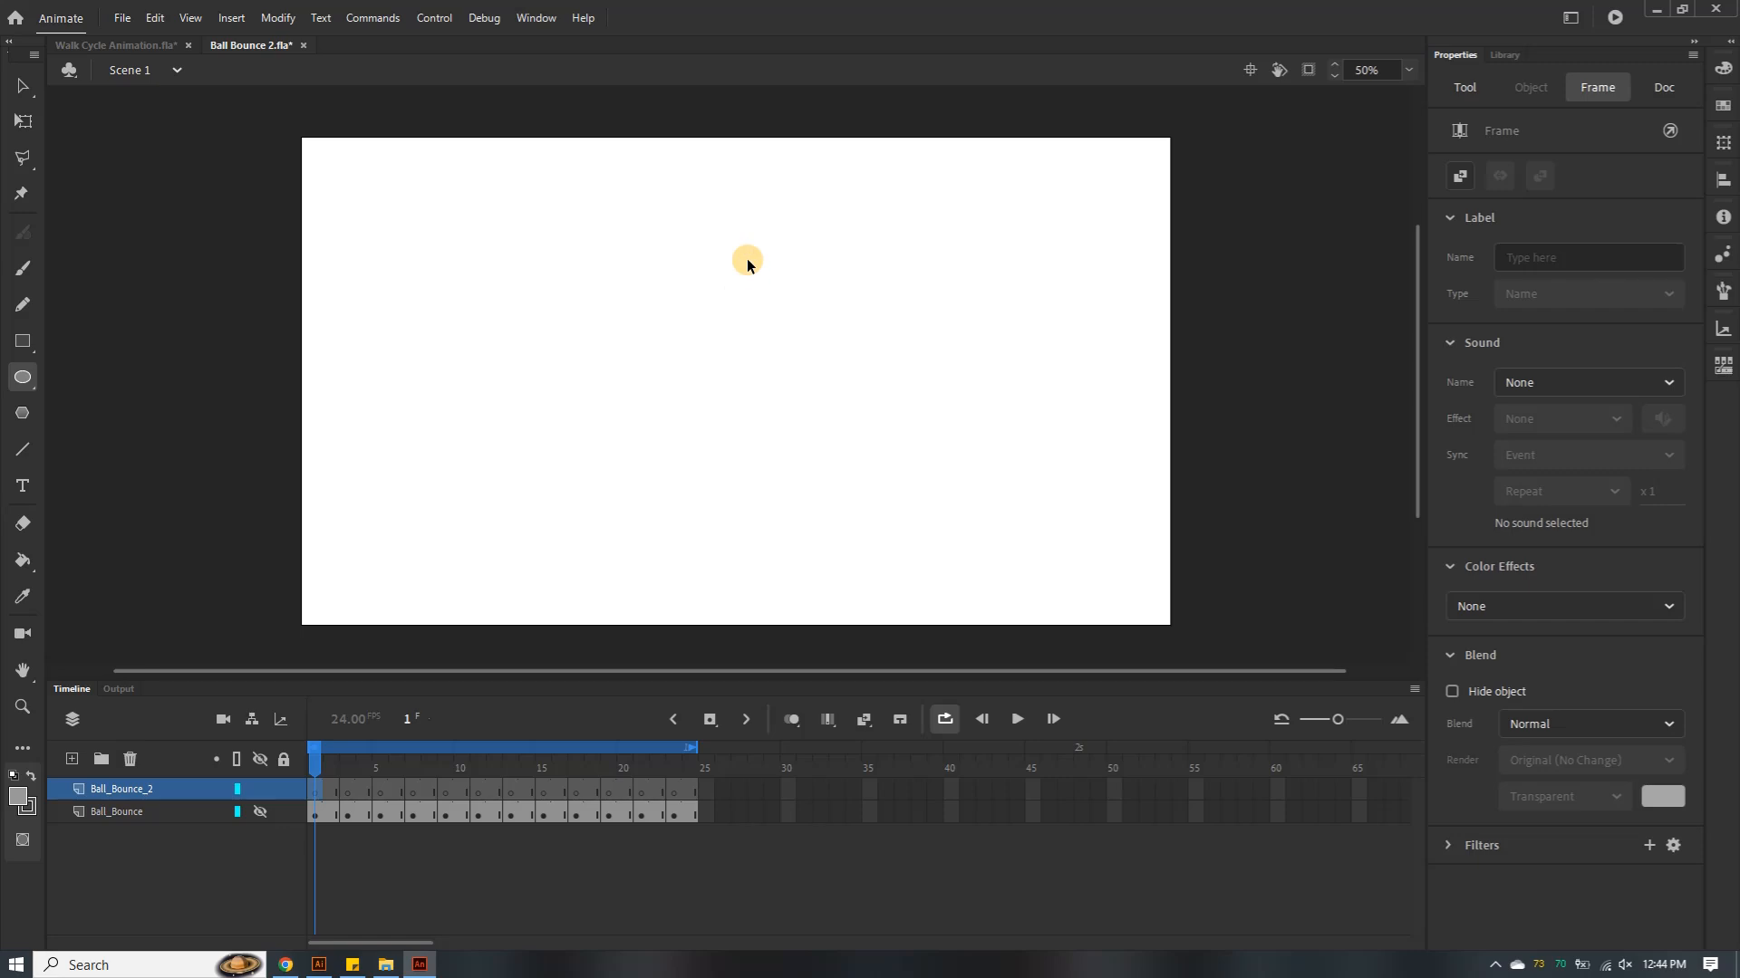
key(ctrl+v)
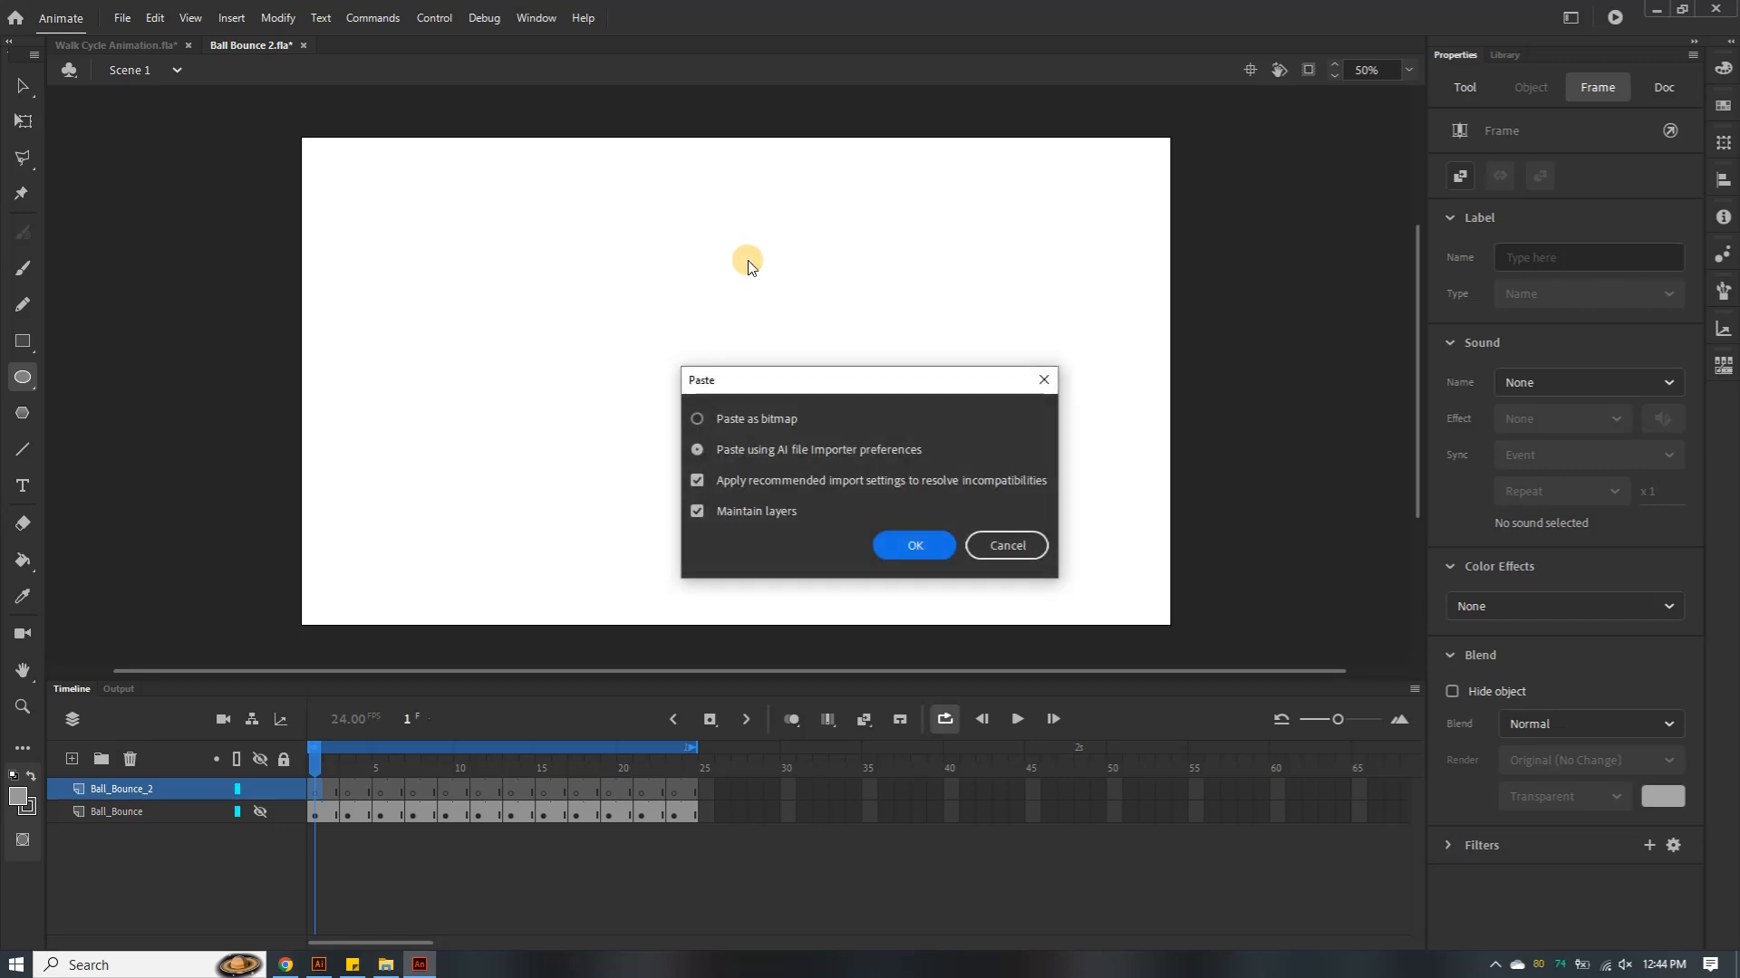
click(912, 542)
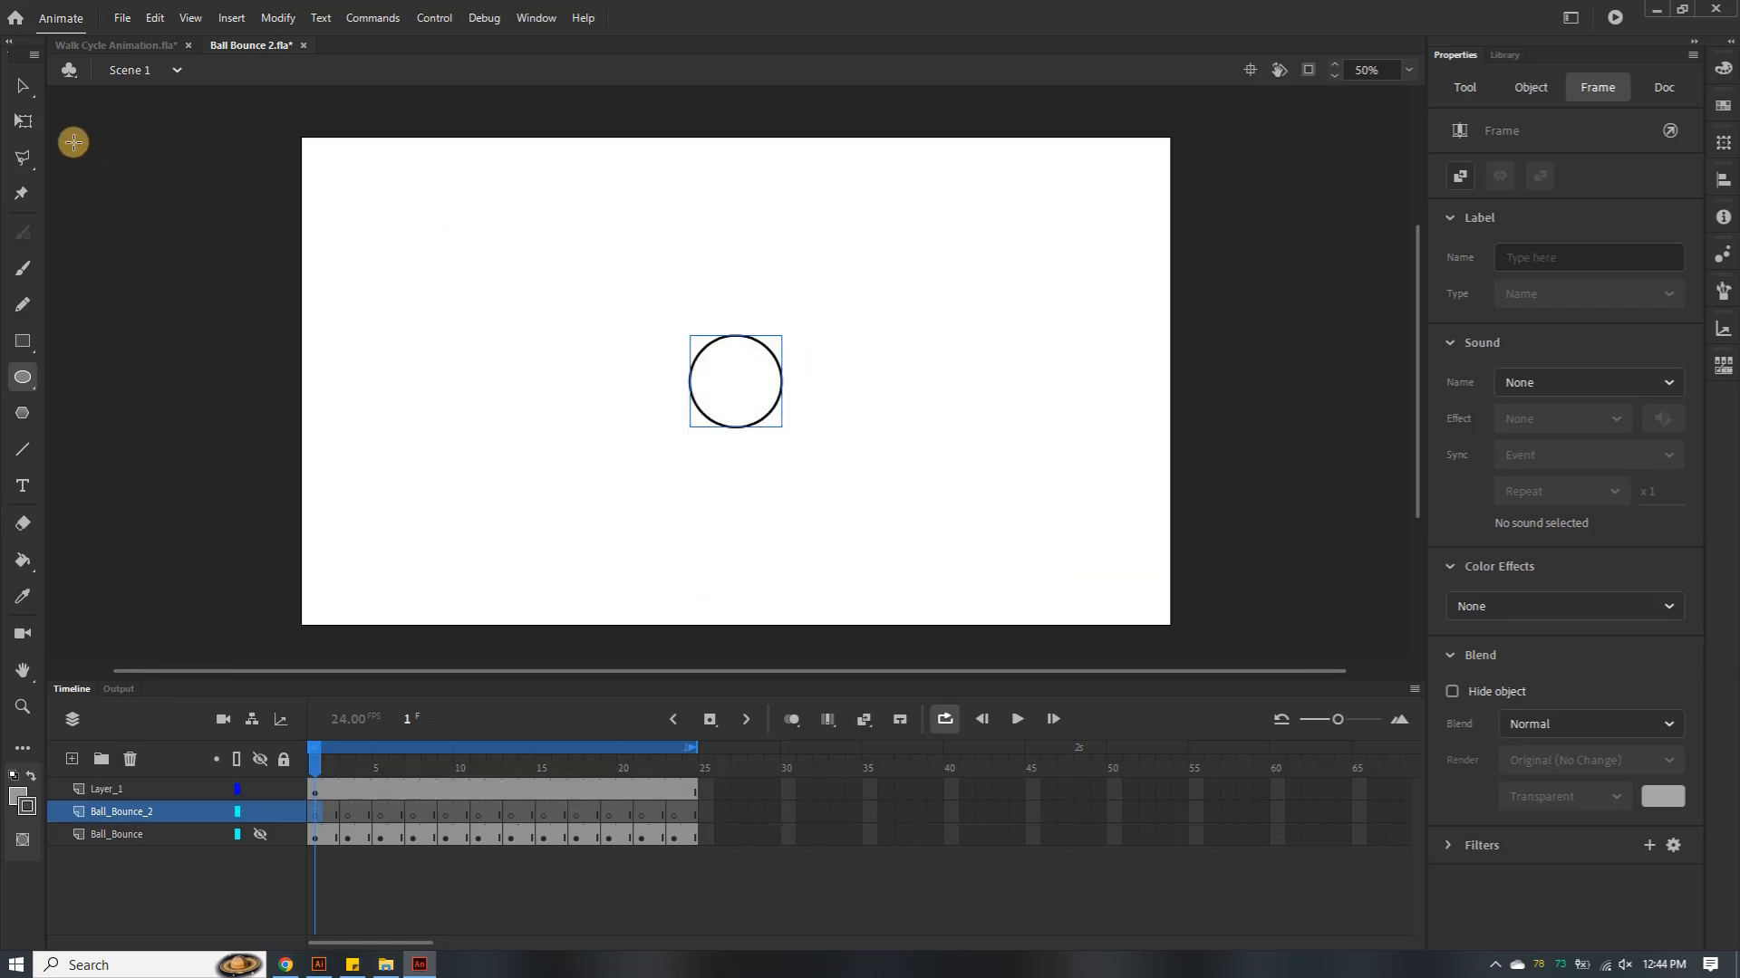
Move the pasted circle on Layer_1 straight up near the stage's upper edge, to a Y position of about 18
key(shift+Up)
key(shift+Up)
key(shift+Up)
key(shift+Up)
key(shift+Up)
key(shift+Up)
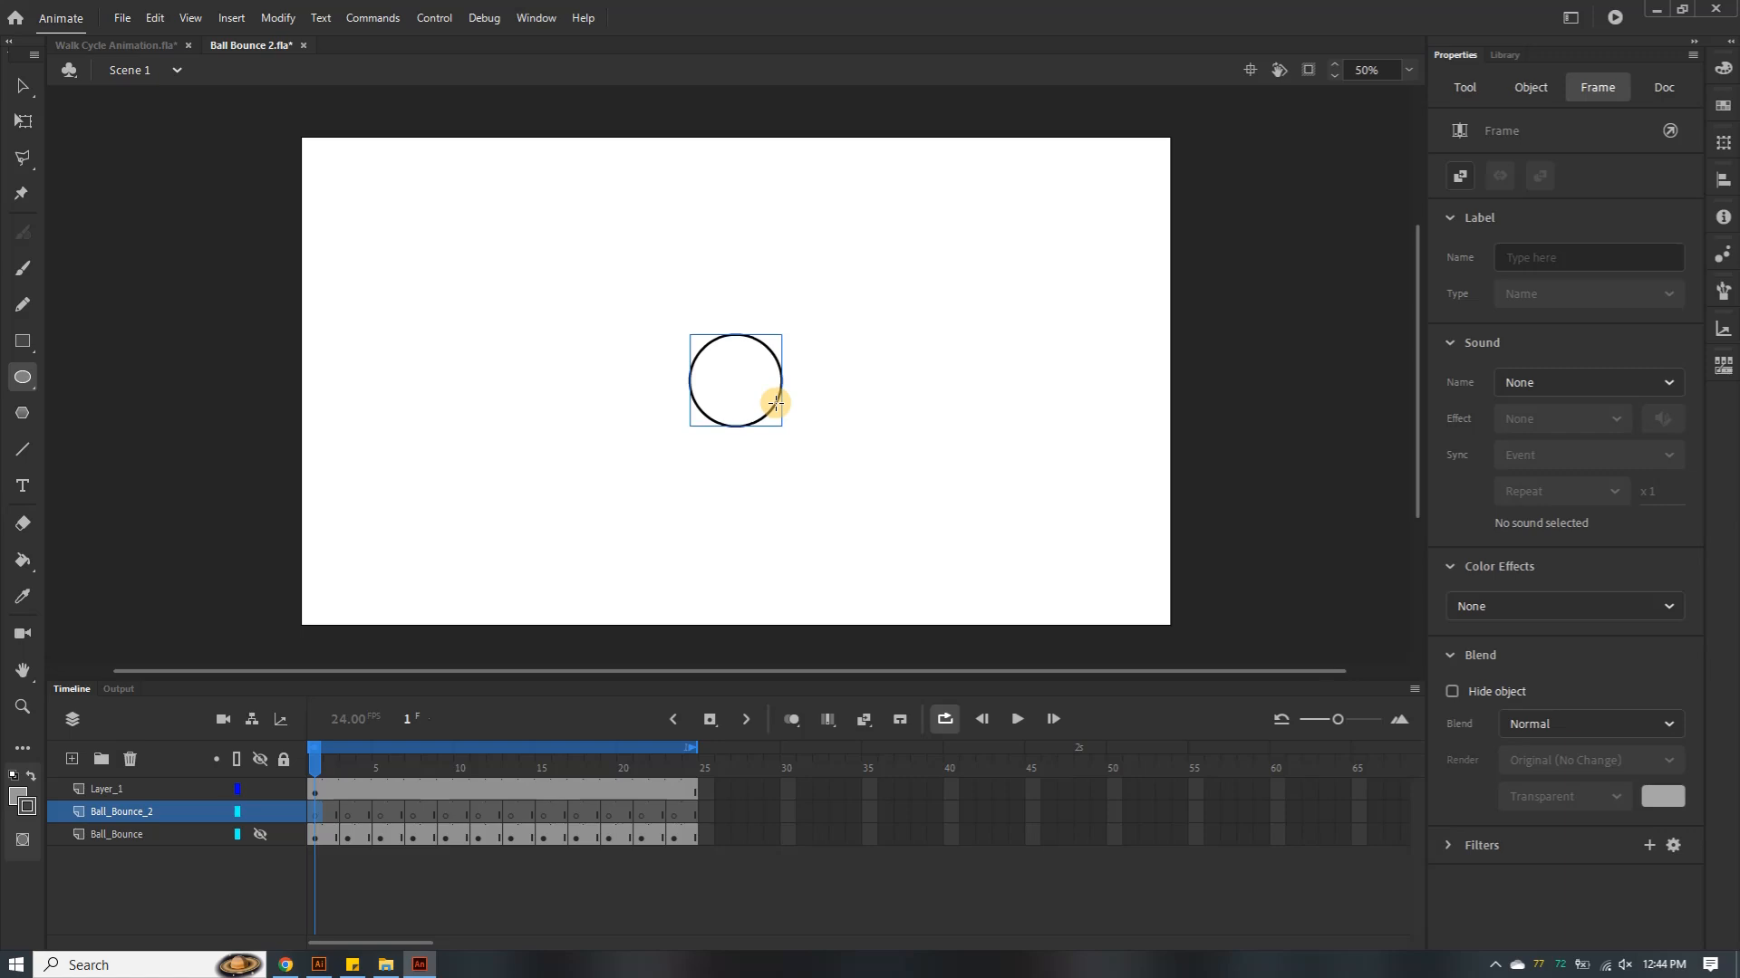
key(shift+Up)
key(shift+Up)
key(shift+Up)
key(shift+Up)
key(shift+Up)
key(shift+Up)
key(shift+Up)
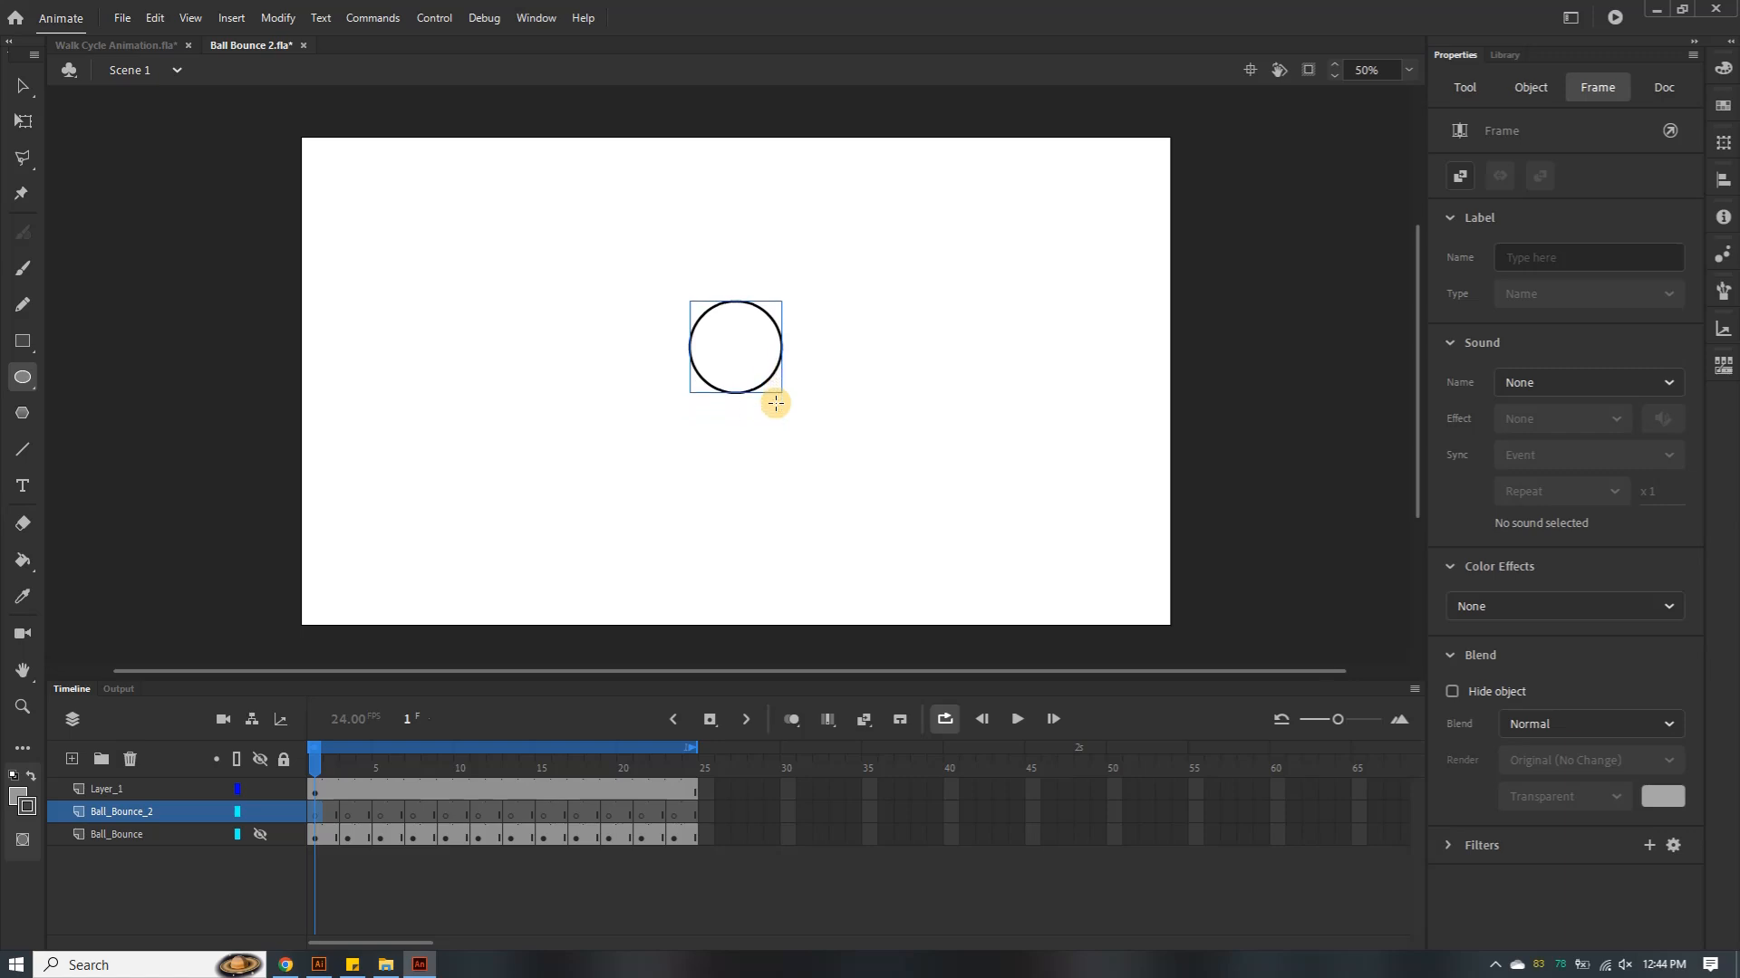
key(shift+Up)
key(shift+Up)
key(shift+Up)
key(shift+Up)
key(shift+Up)
key(shift+Up)
key(shift+Up)
key(shift+Up)
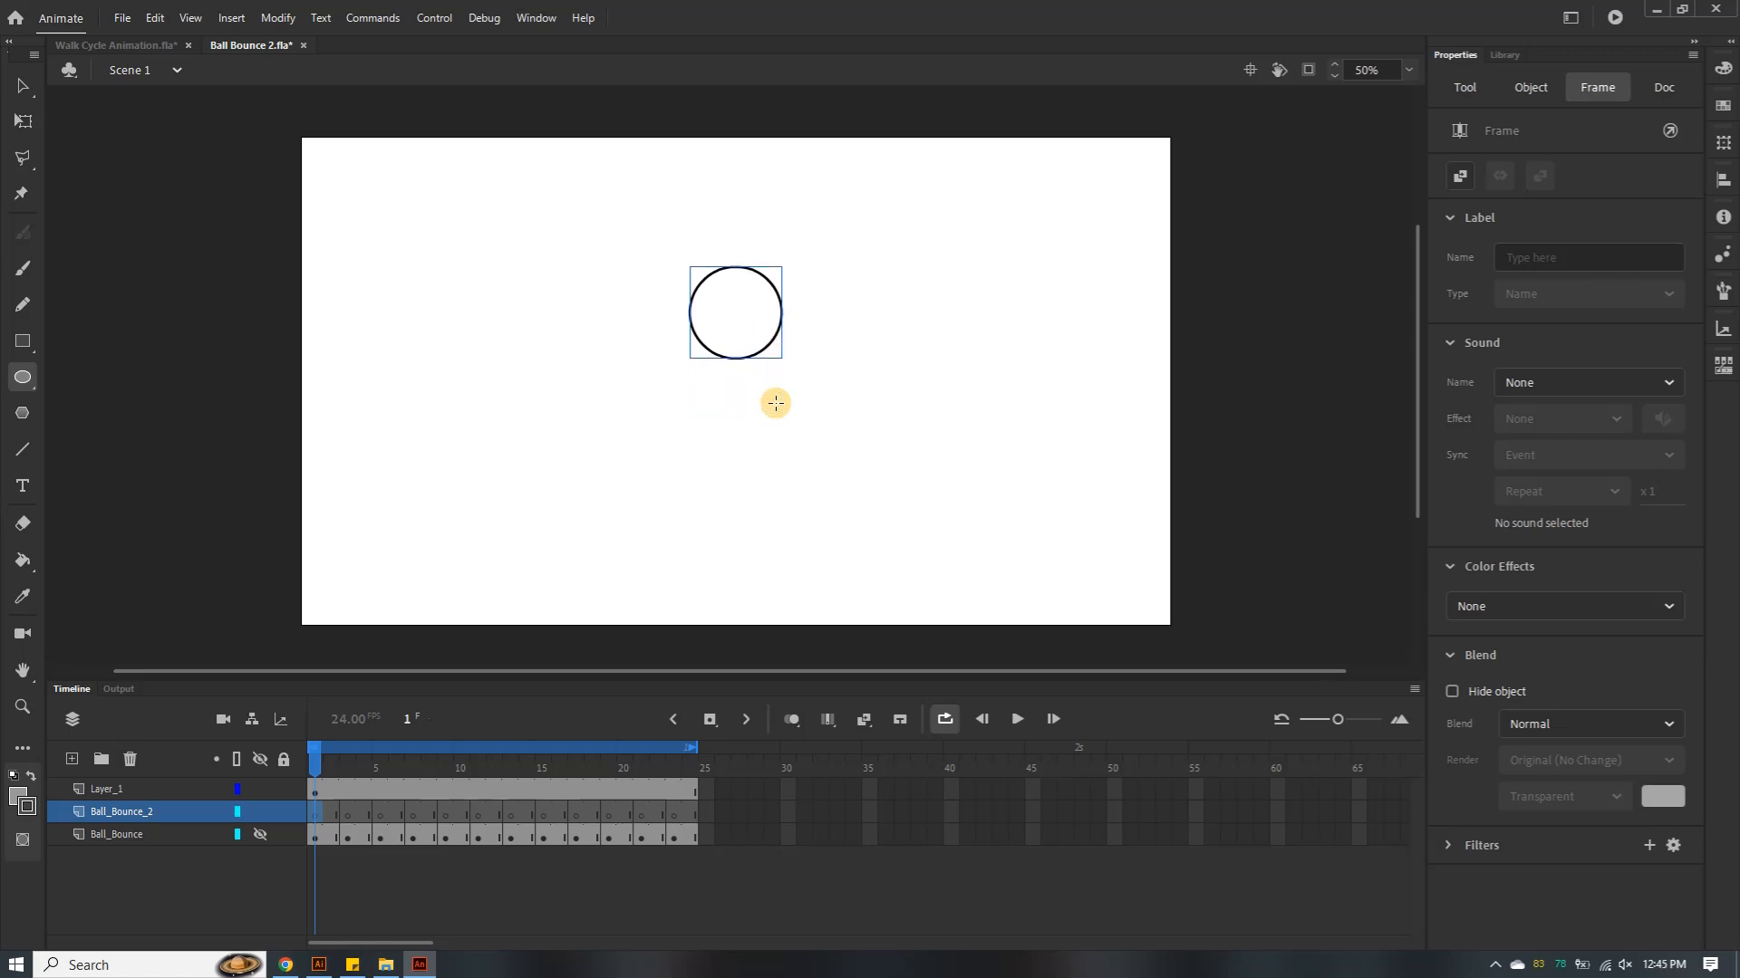
key(shift+Up)
key(shift+Up)
key(shift+Up)
key(shift+Up)
key(shift+Up)
key(shift+Up)
key(shift+Up)
key(shift+Up)
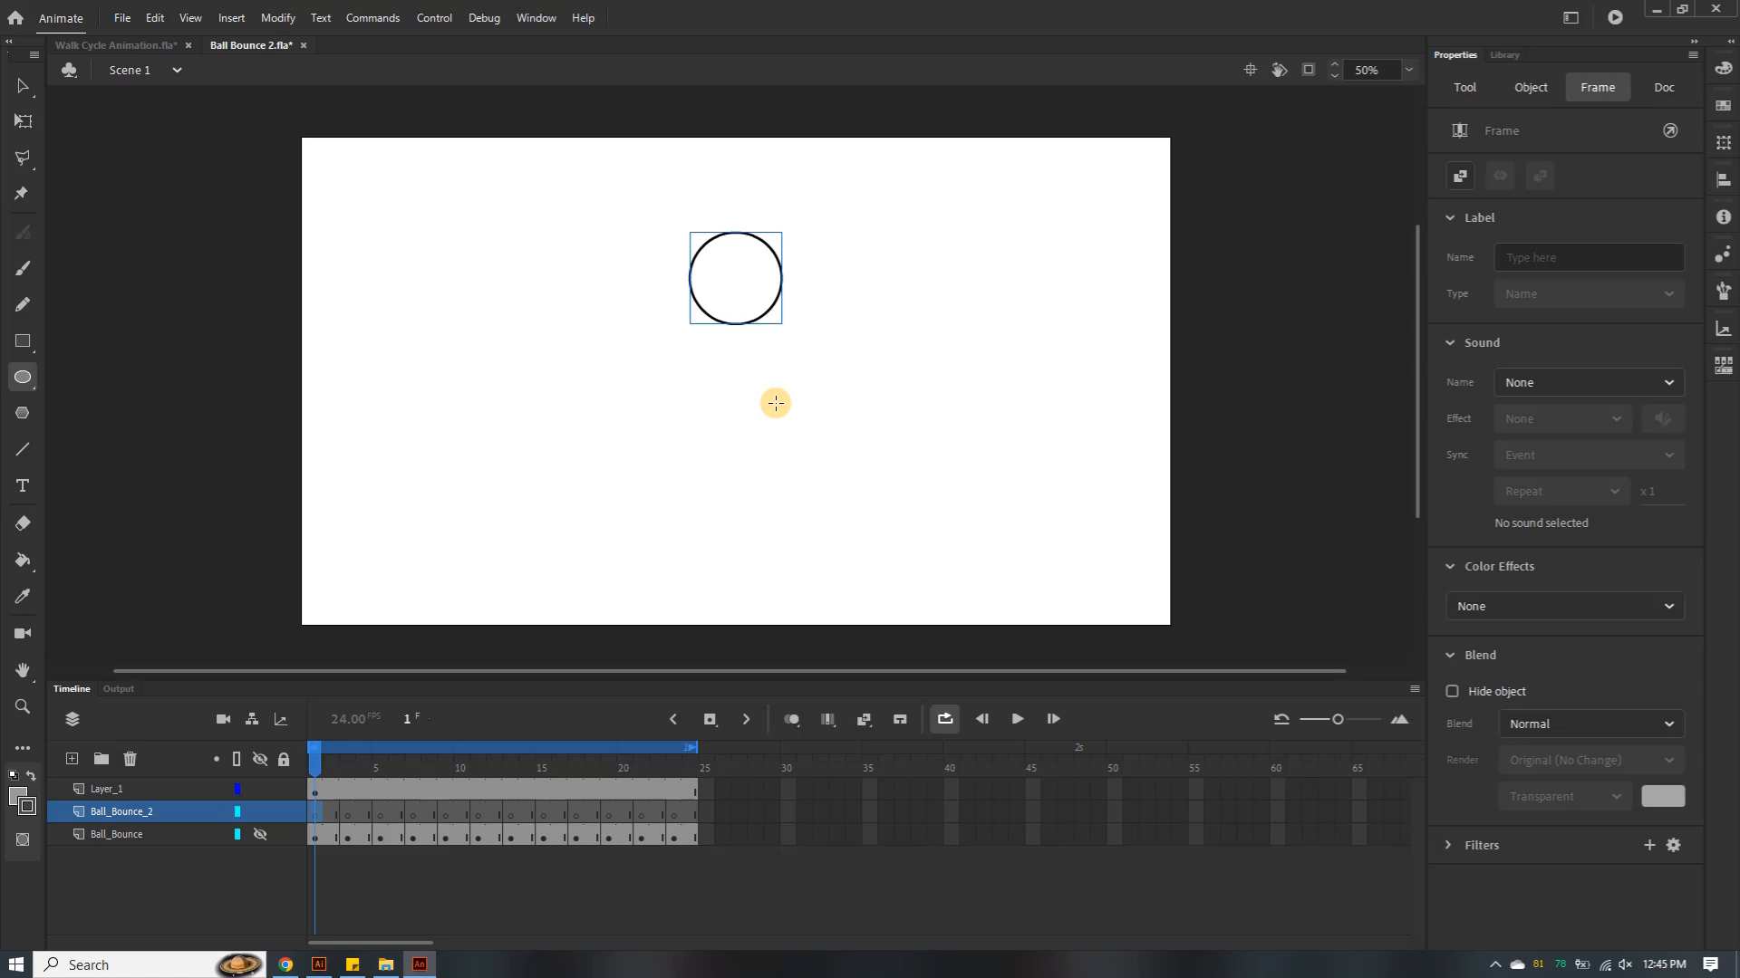
key(shift+Up)
key(shift+Up)
key(shift+Up)
key(shift+Up)
key(shift+Up)
key(shift+Up)
key(shift+Up)
key(shift+Up)
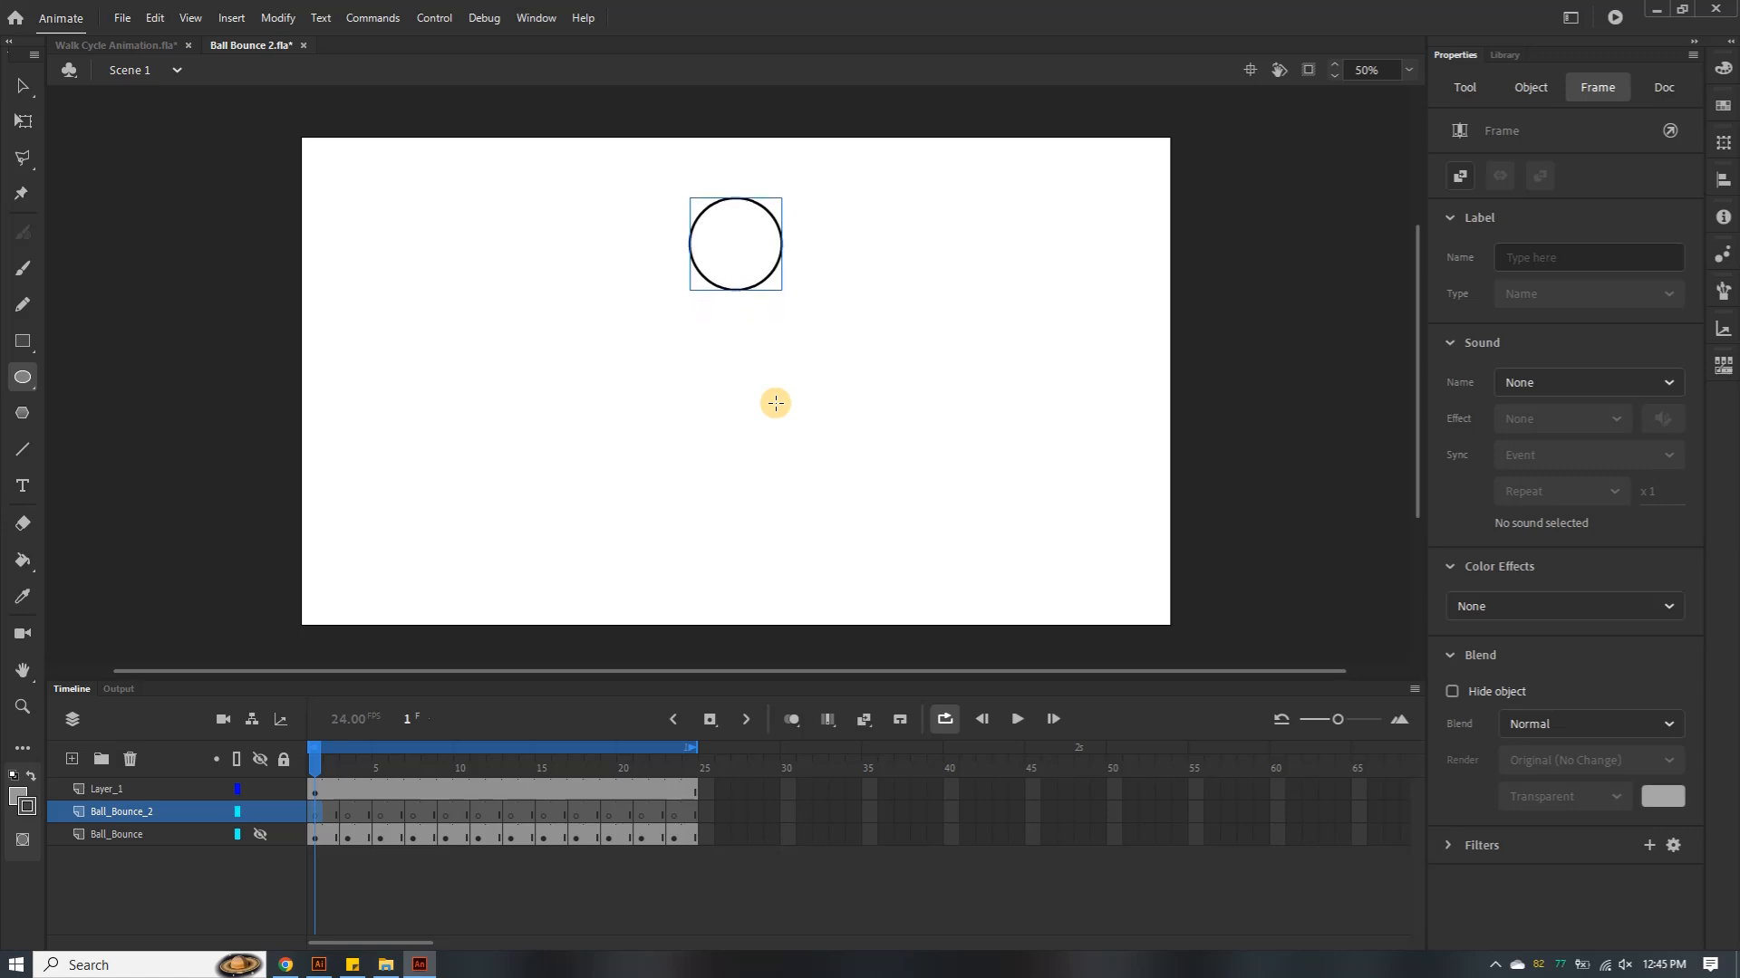
key(shift+Up)
key(shift+Up)
key(shift+Up)
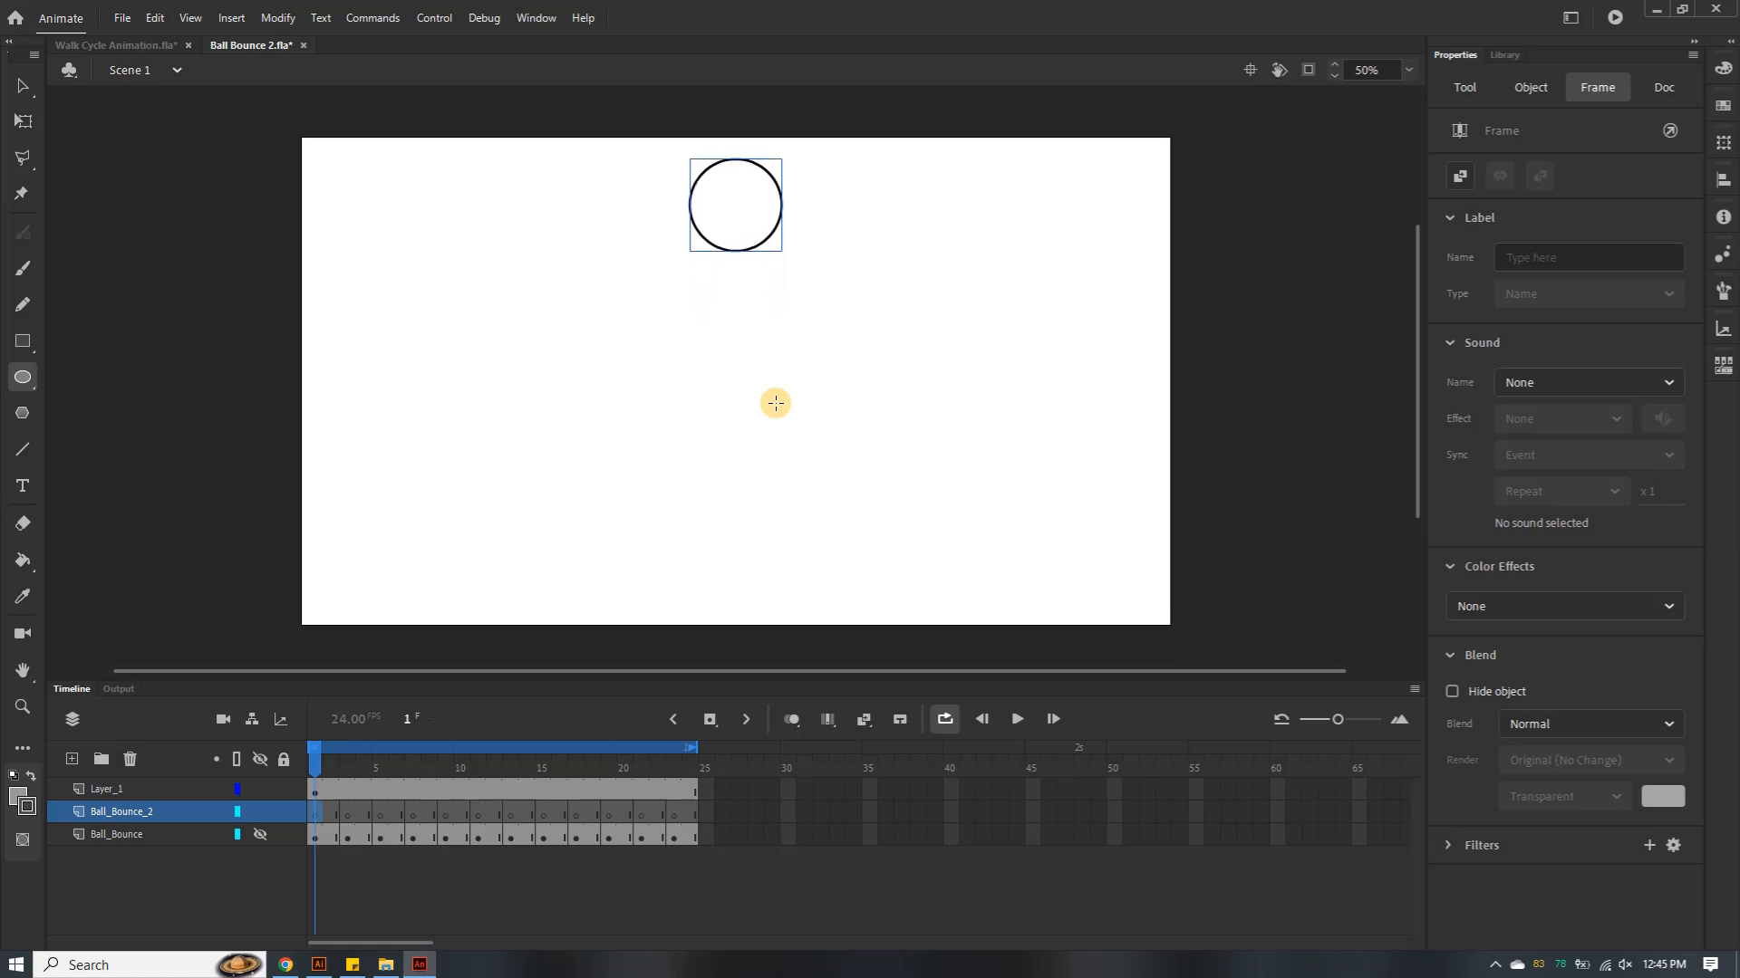
key(shift+Up)
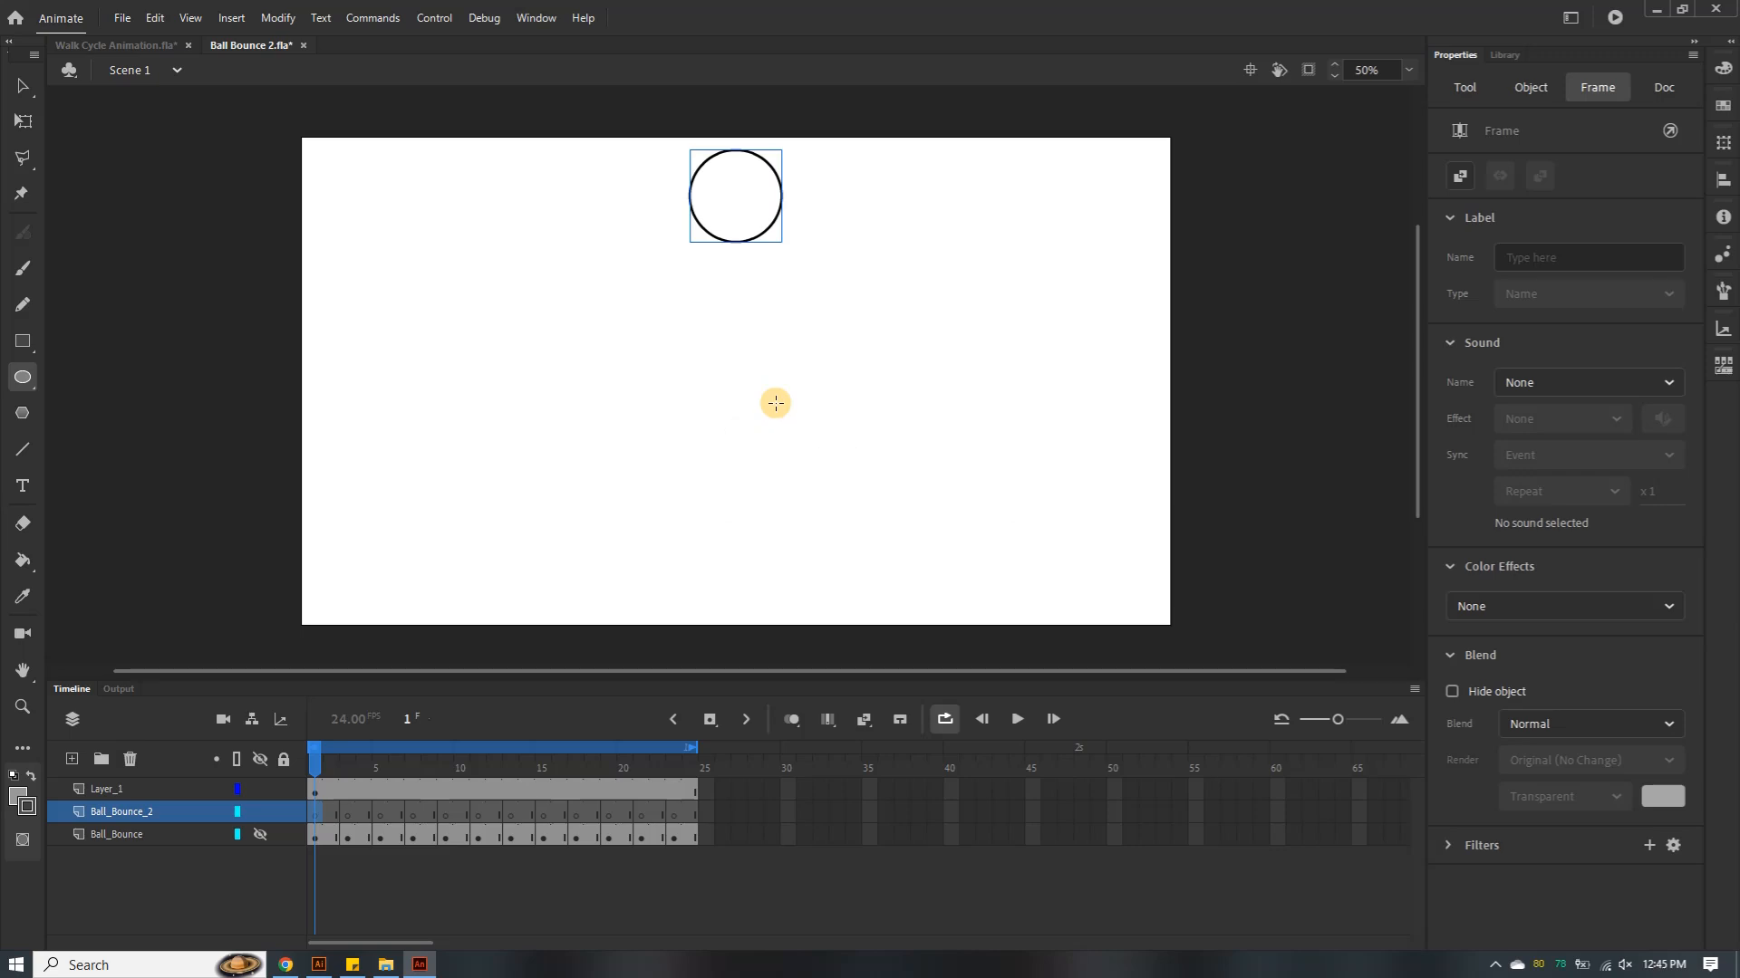
key(shift+Up)
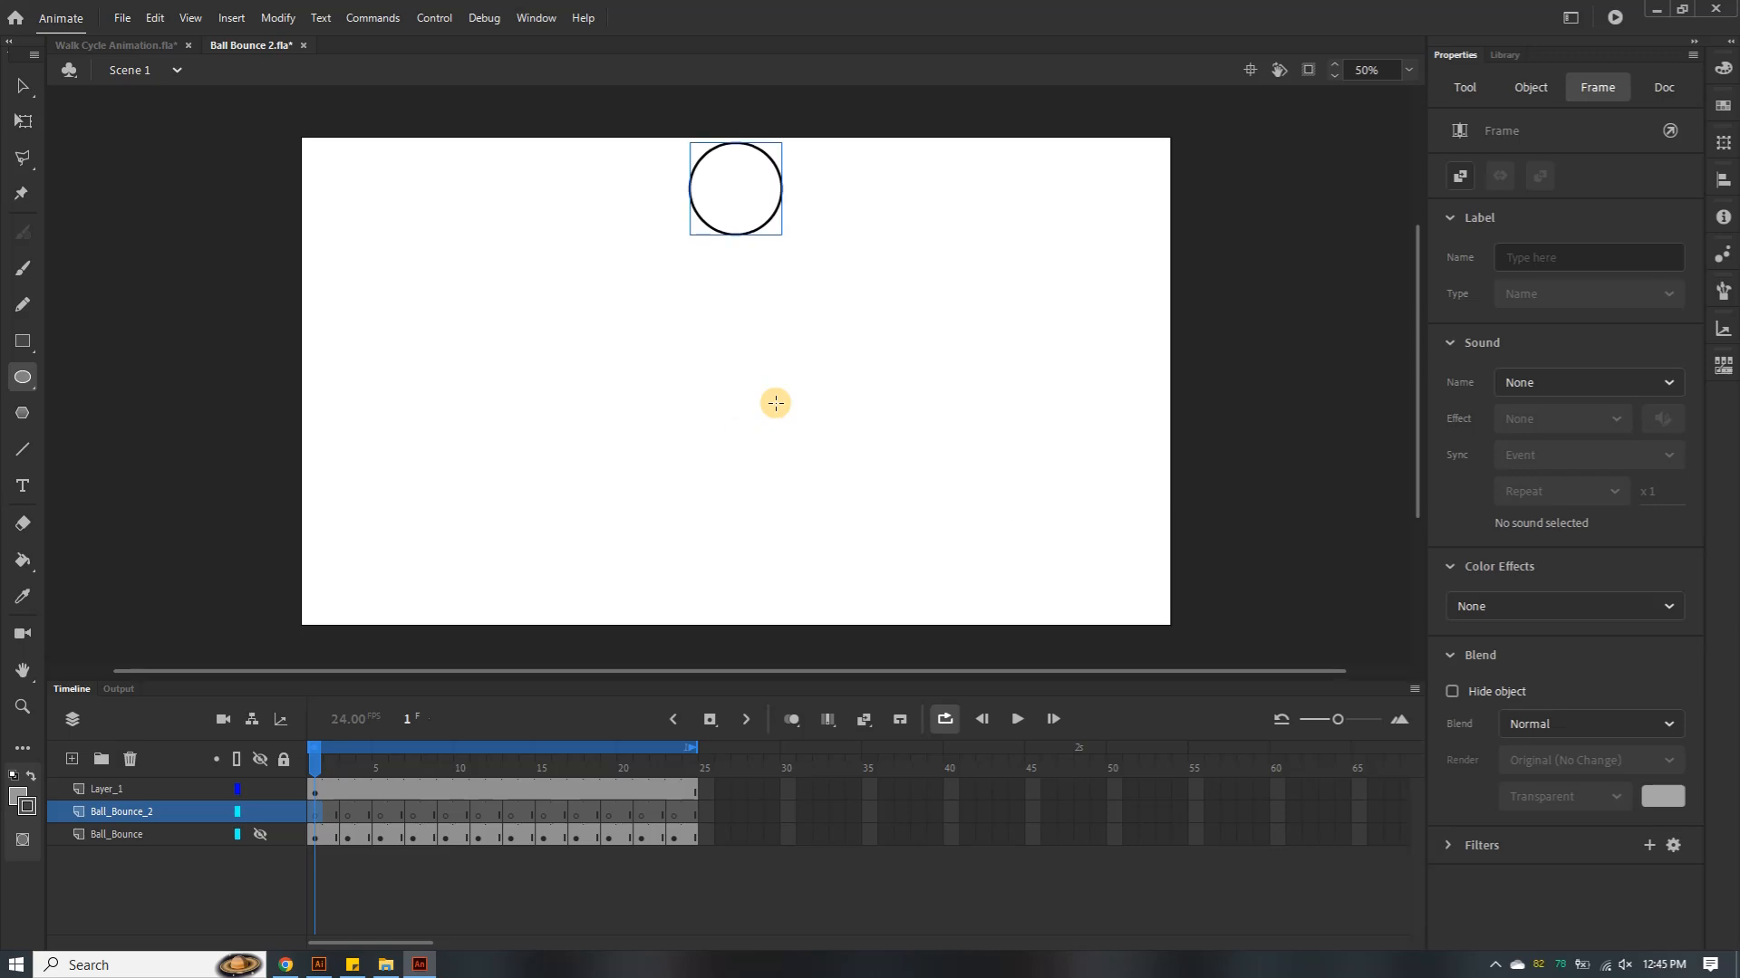
key(Down)
key(Down)
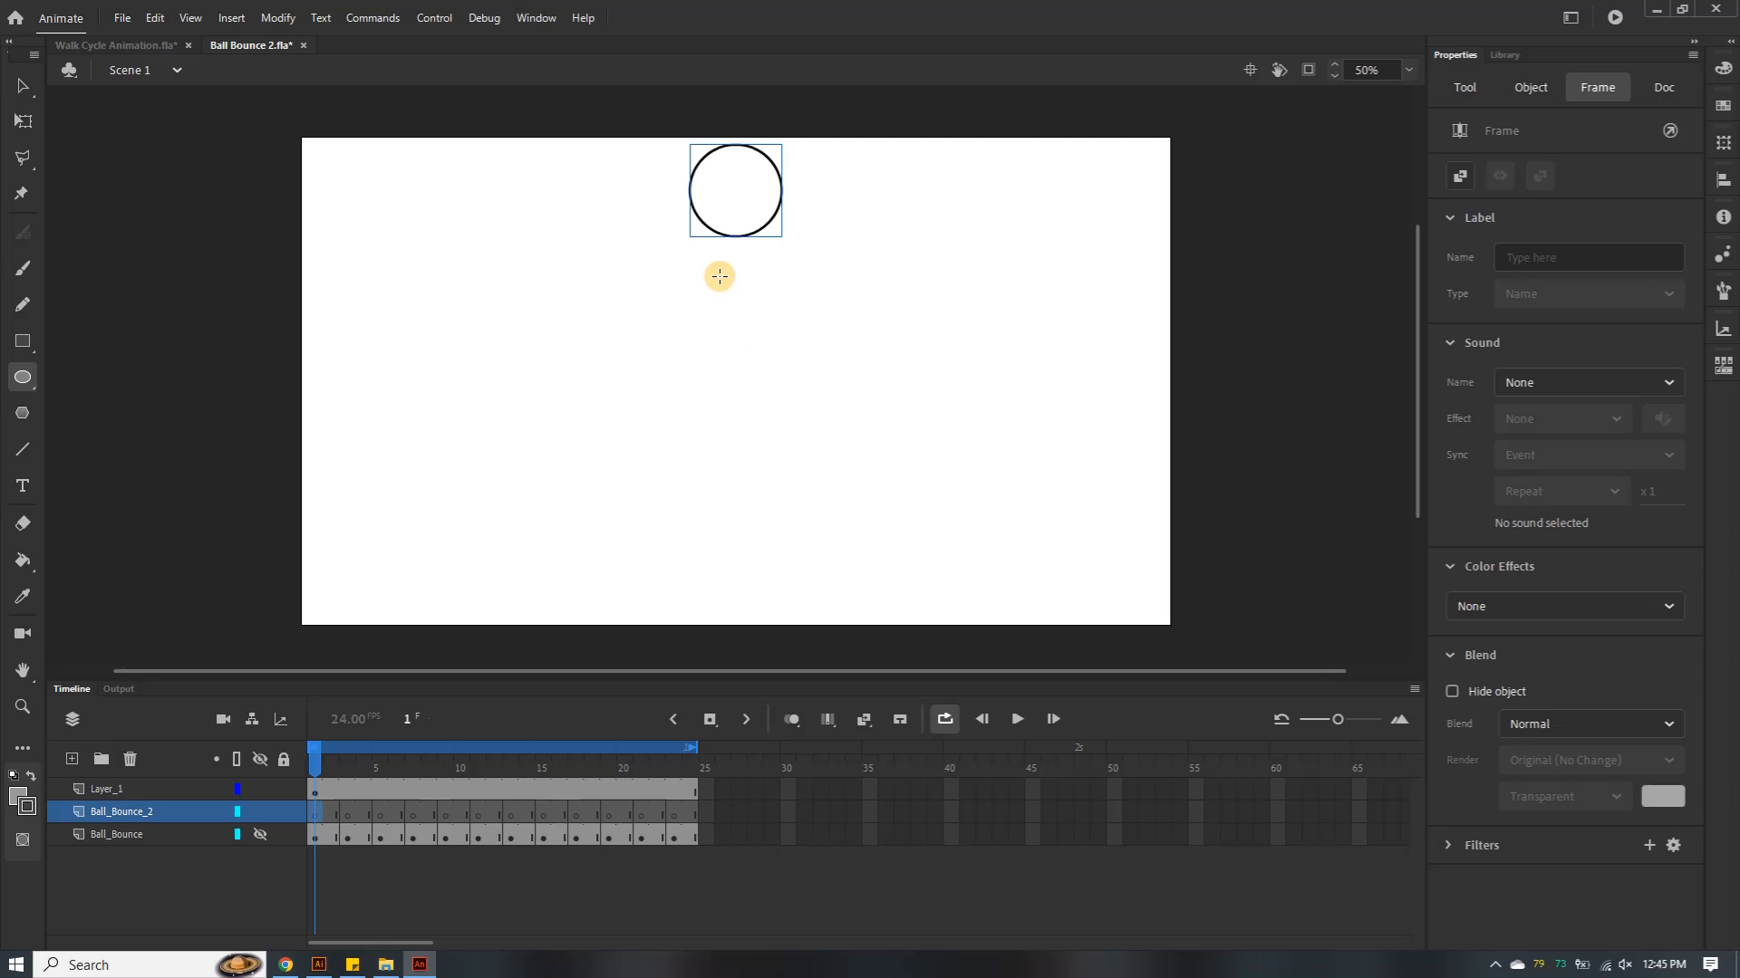
Remove the circle from Layer_1 and paste it into frame 1 of Ball_Bounce_2
click(22, 87)
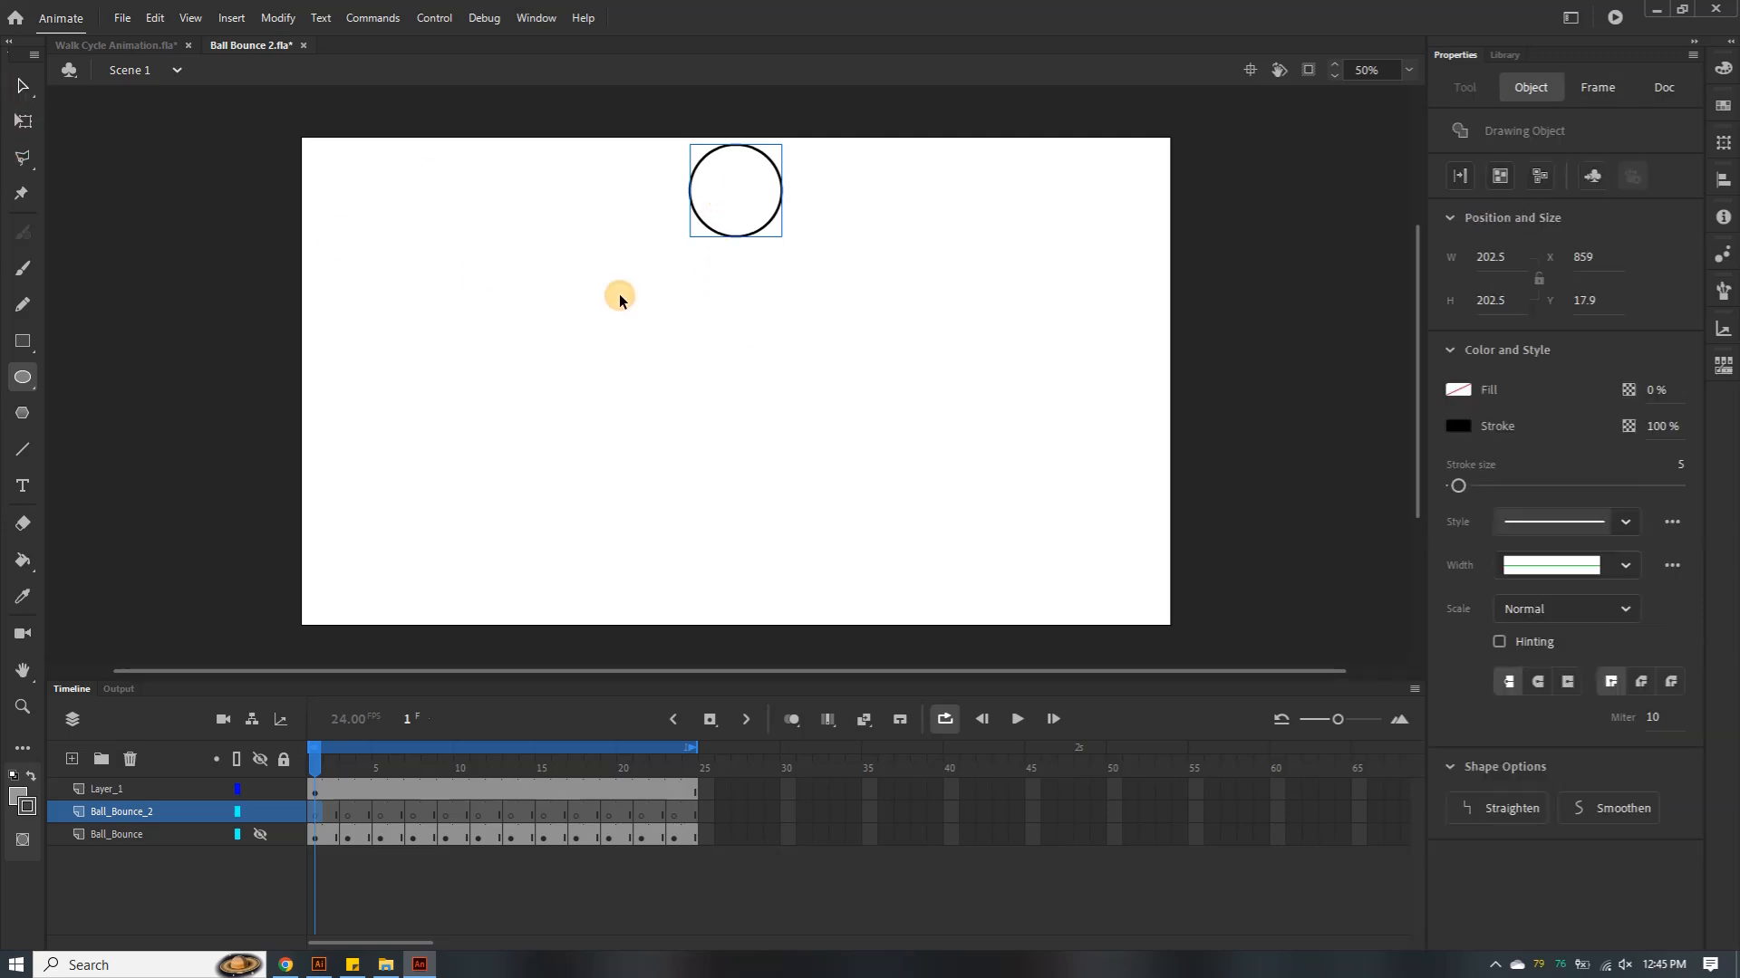
click(696, 217)
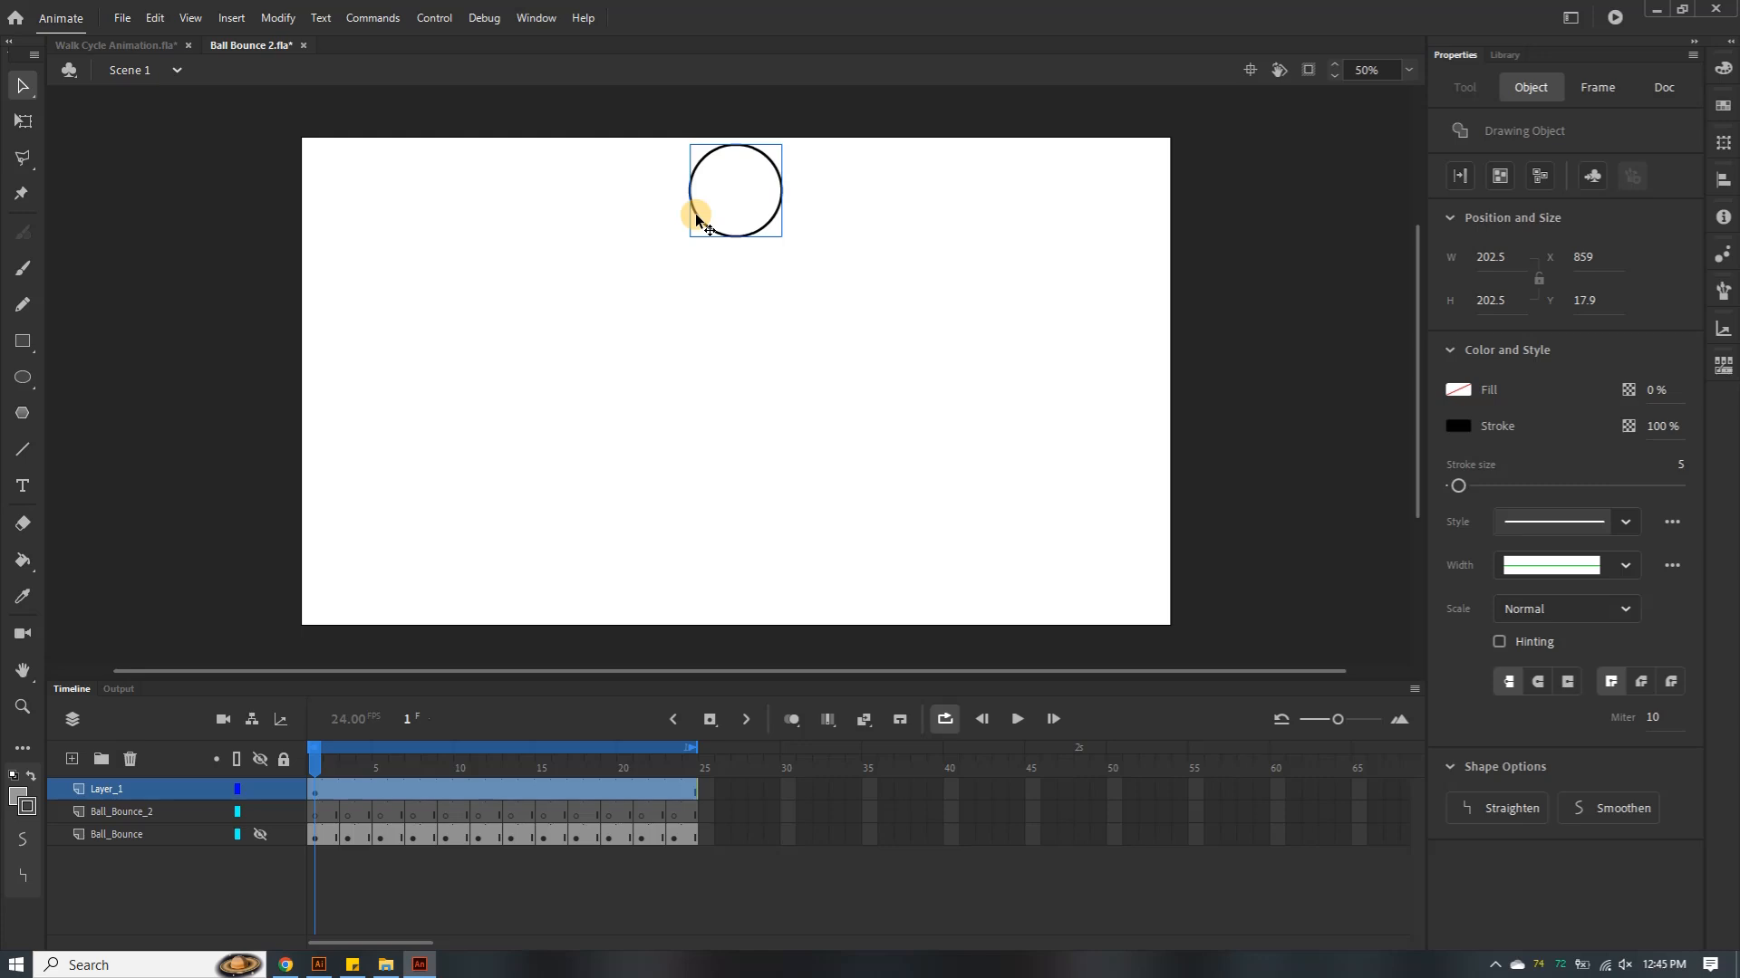
key(Delete)
click(315, 814)
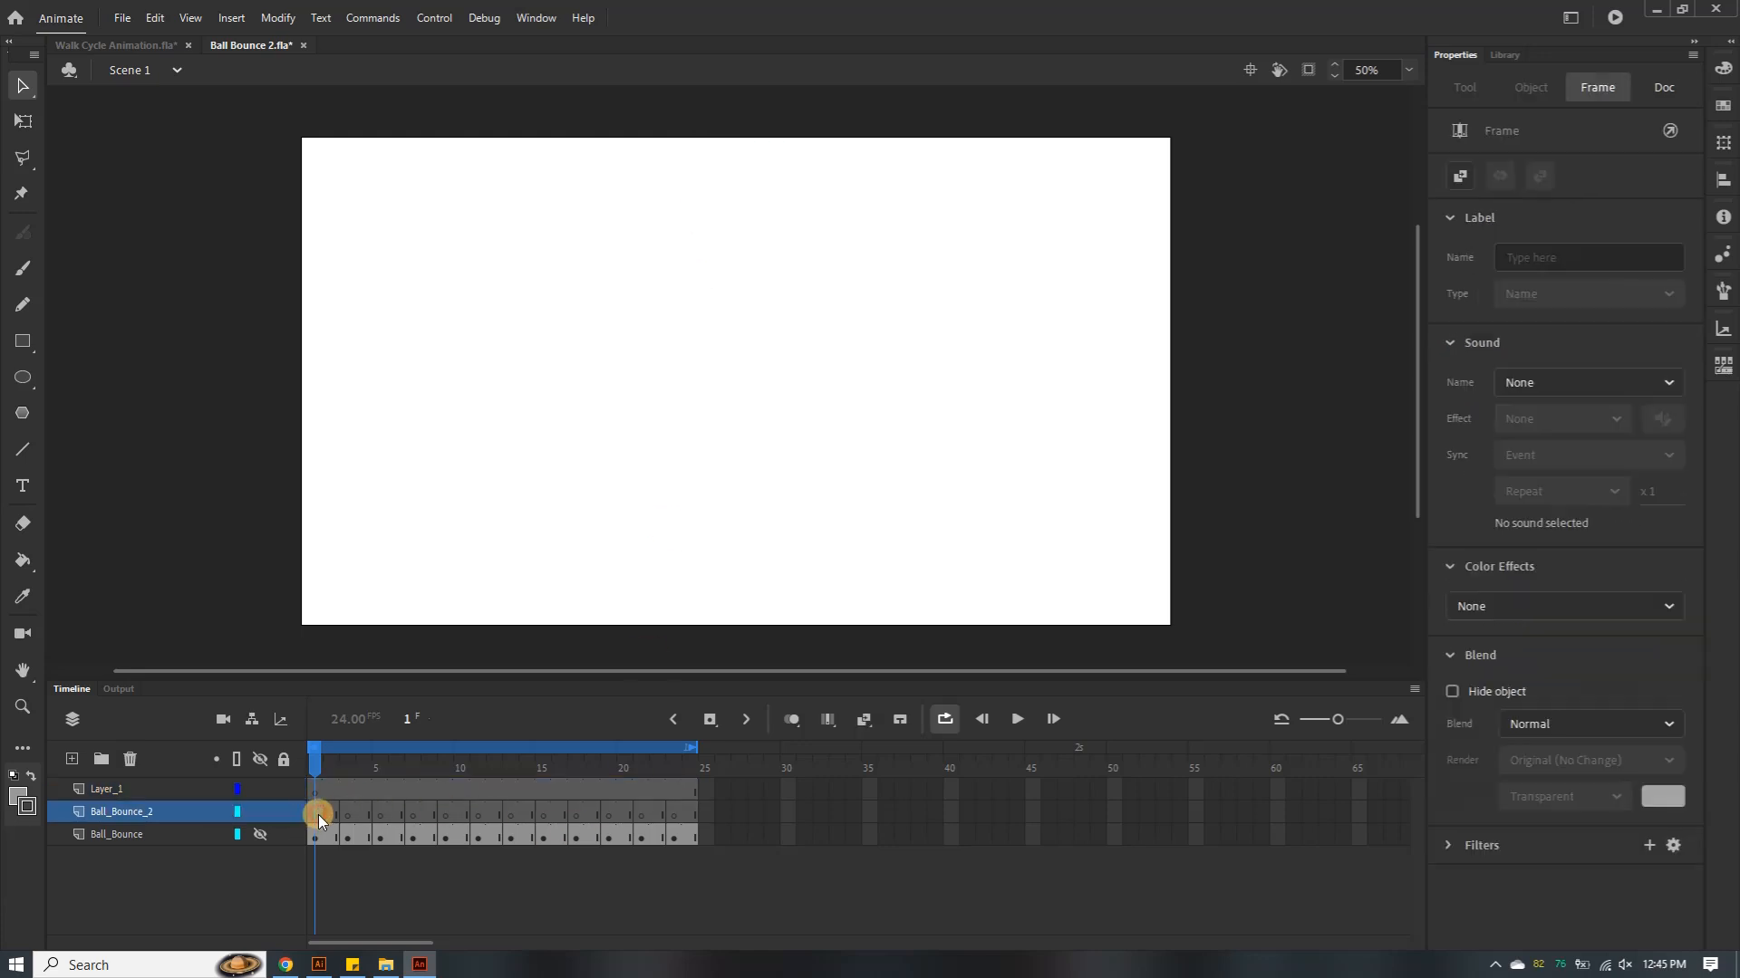
key(ctrl+v)
Delete the empty Layer_1 above Ball_Bounce_2
click(49, 814)
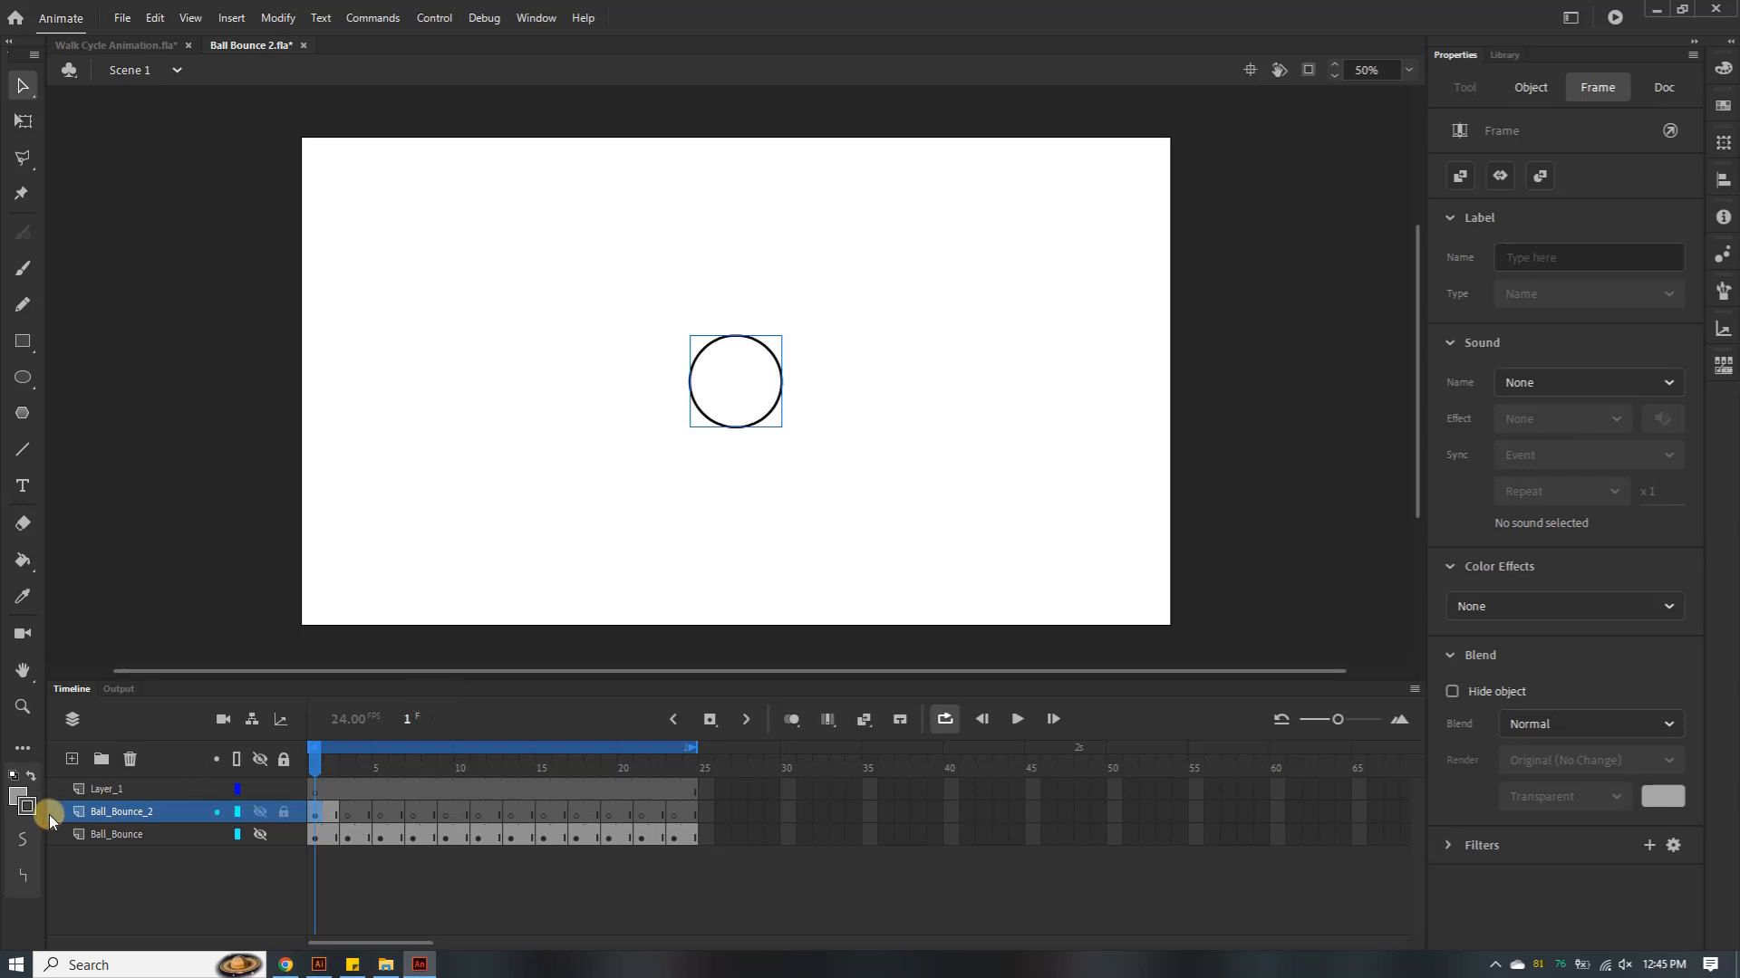
click(116, 789)
right_click(117, 789)
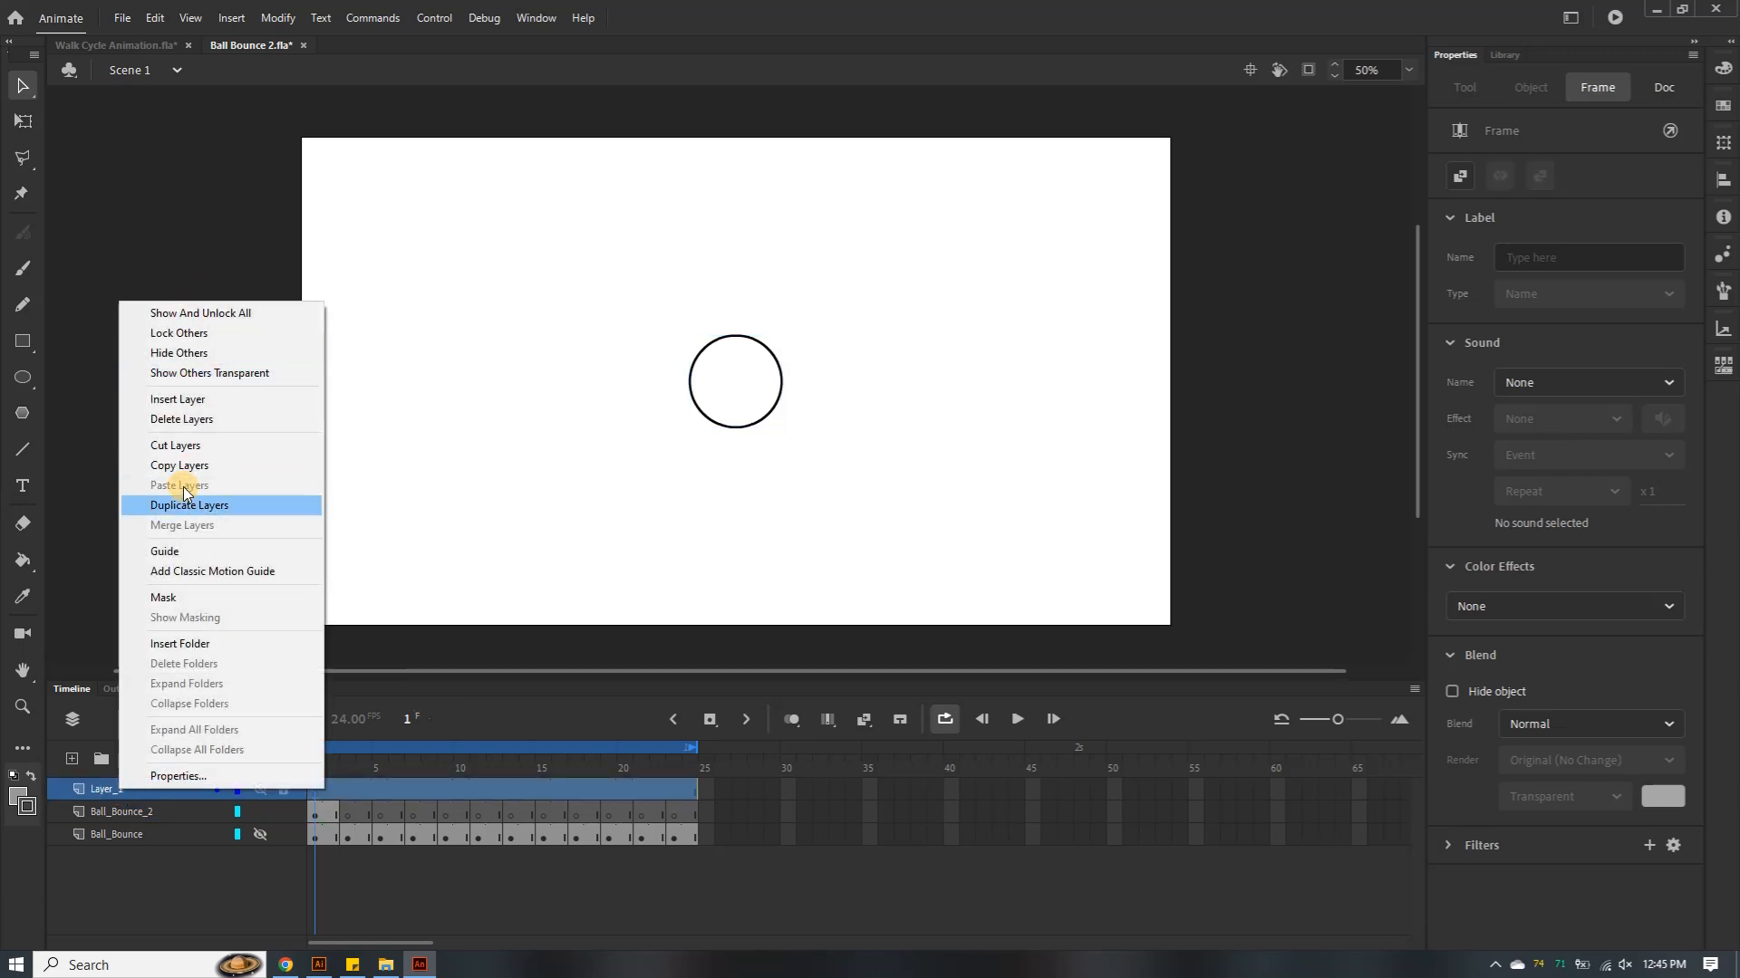
click(186, 418)
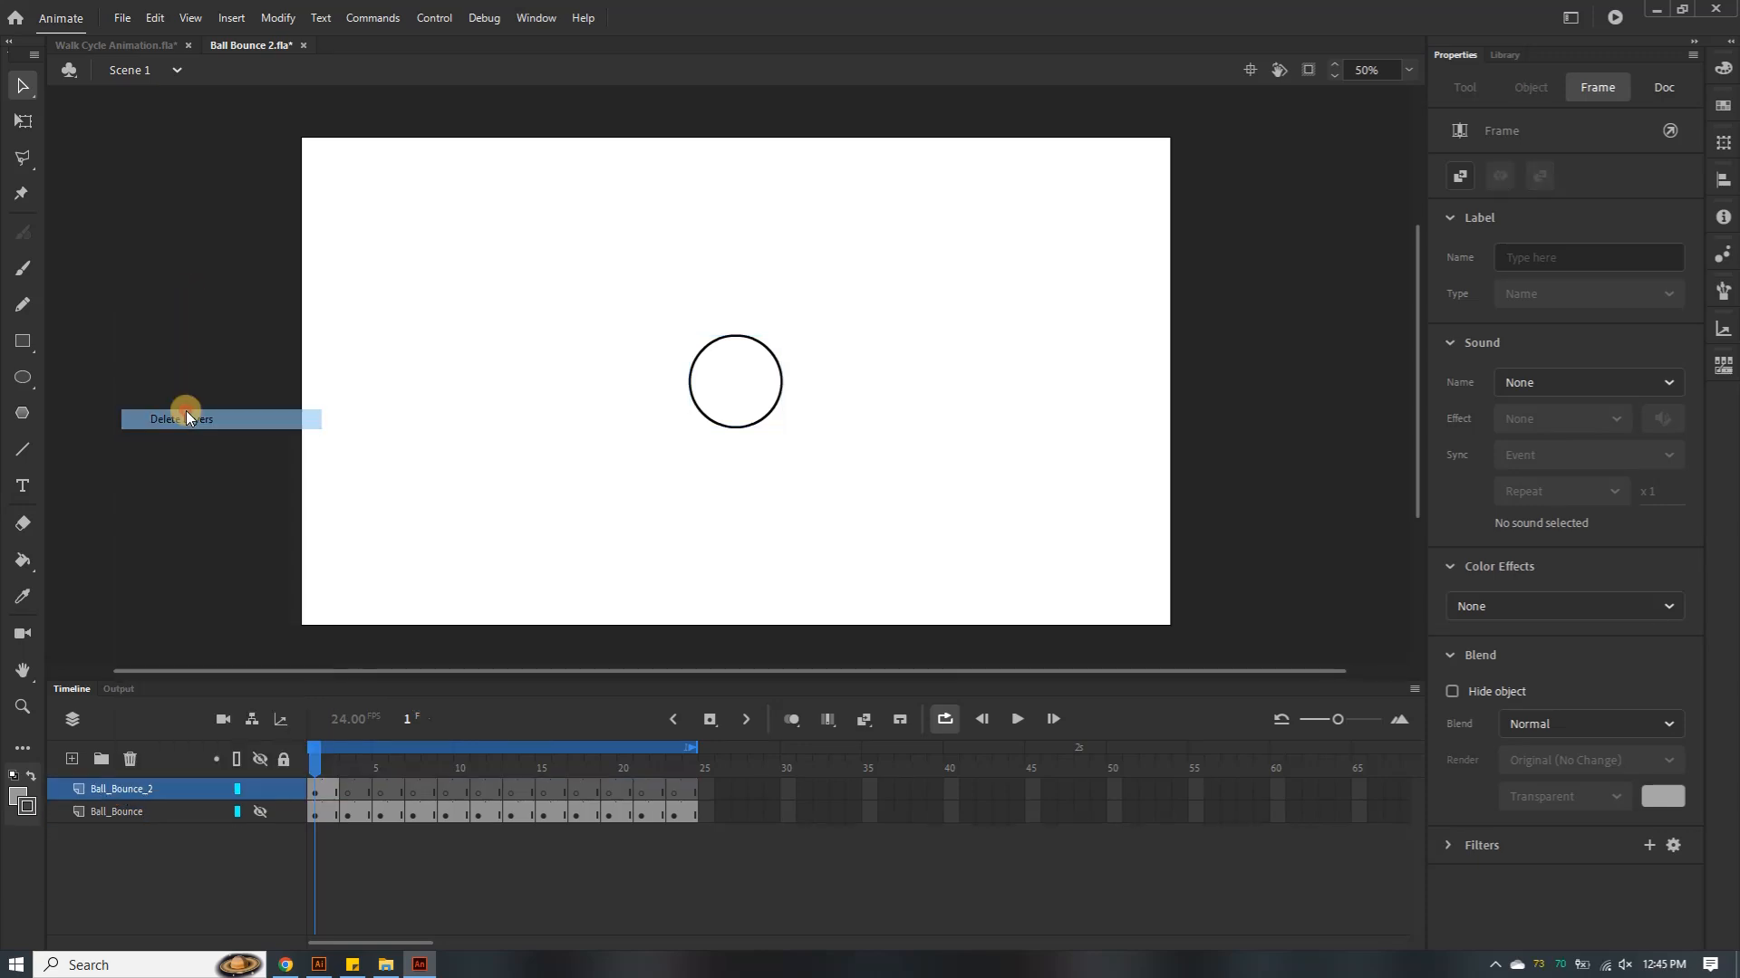
Move the frame 1 ball straight up near the stage's upper edge, to a Y position of about 14
click(750, 427)
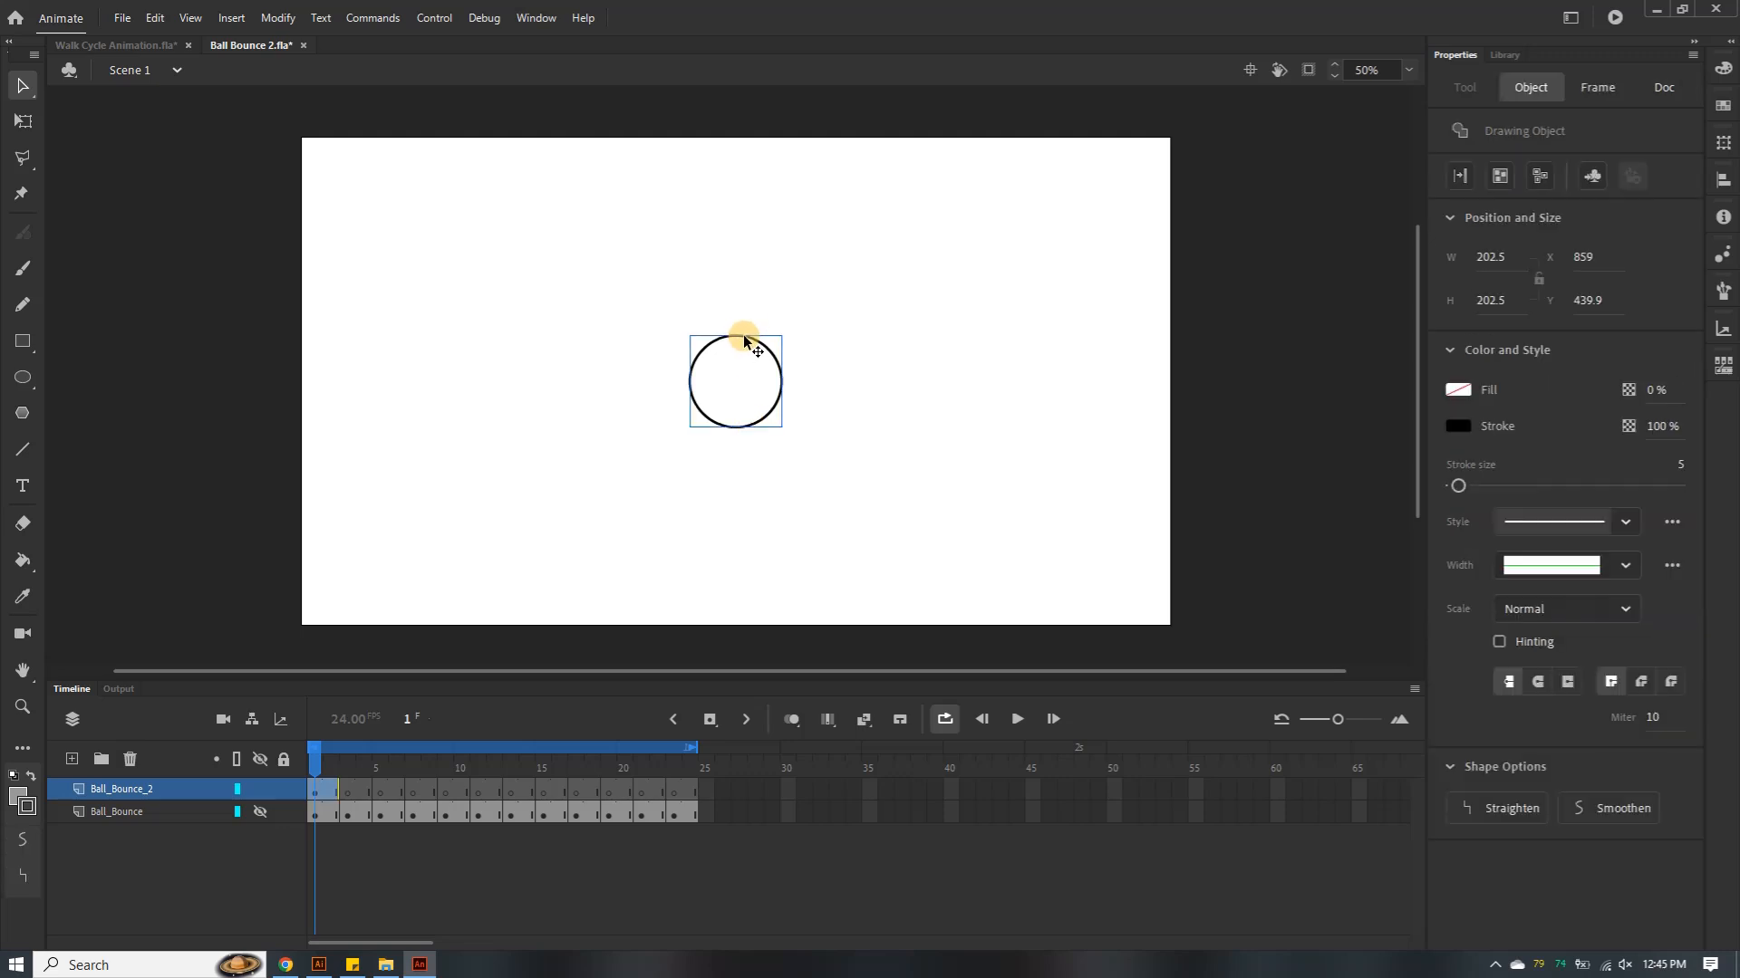
drag(744, 338, 739, 144)
click(699, 342)
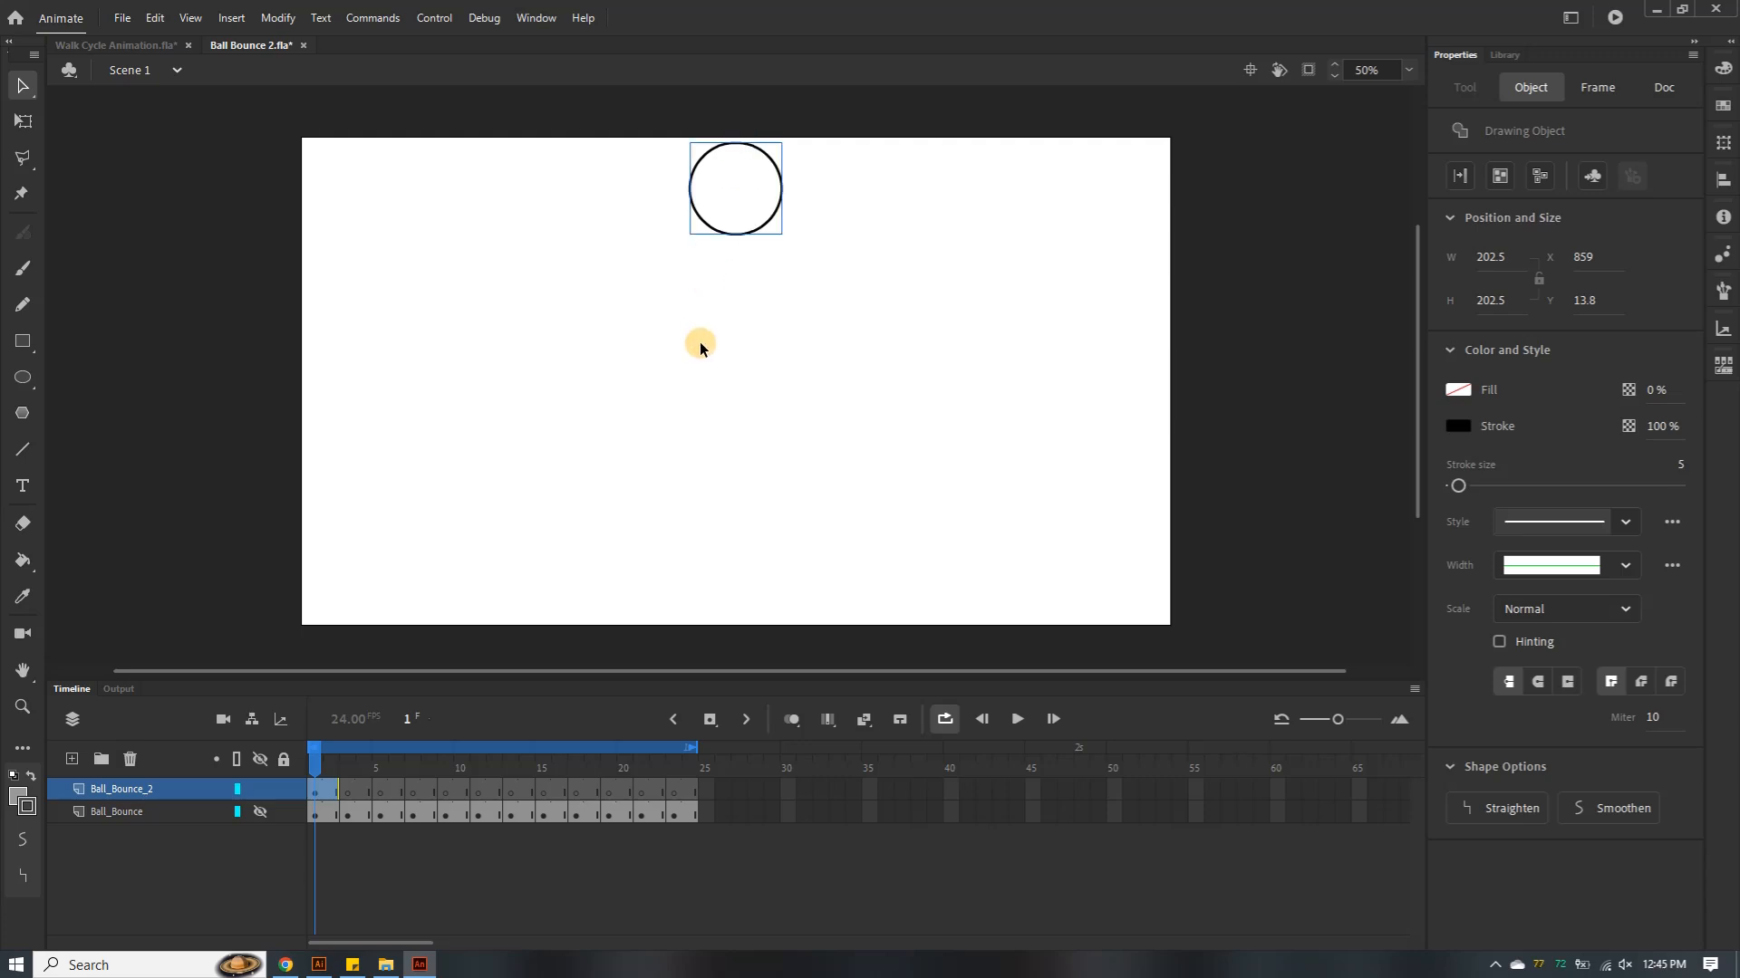
Paste the ball into frame 3, turn on onion skinning and place it overlapping the first ball at about Y 110
click(344, 794)
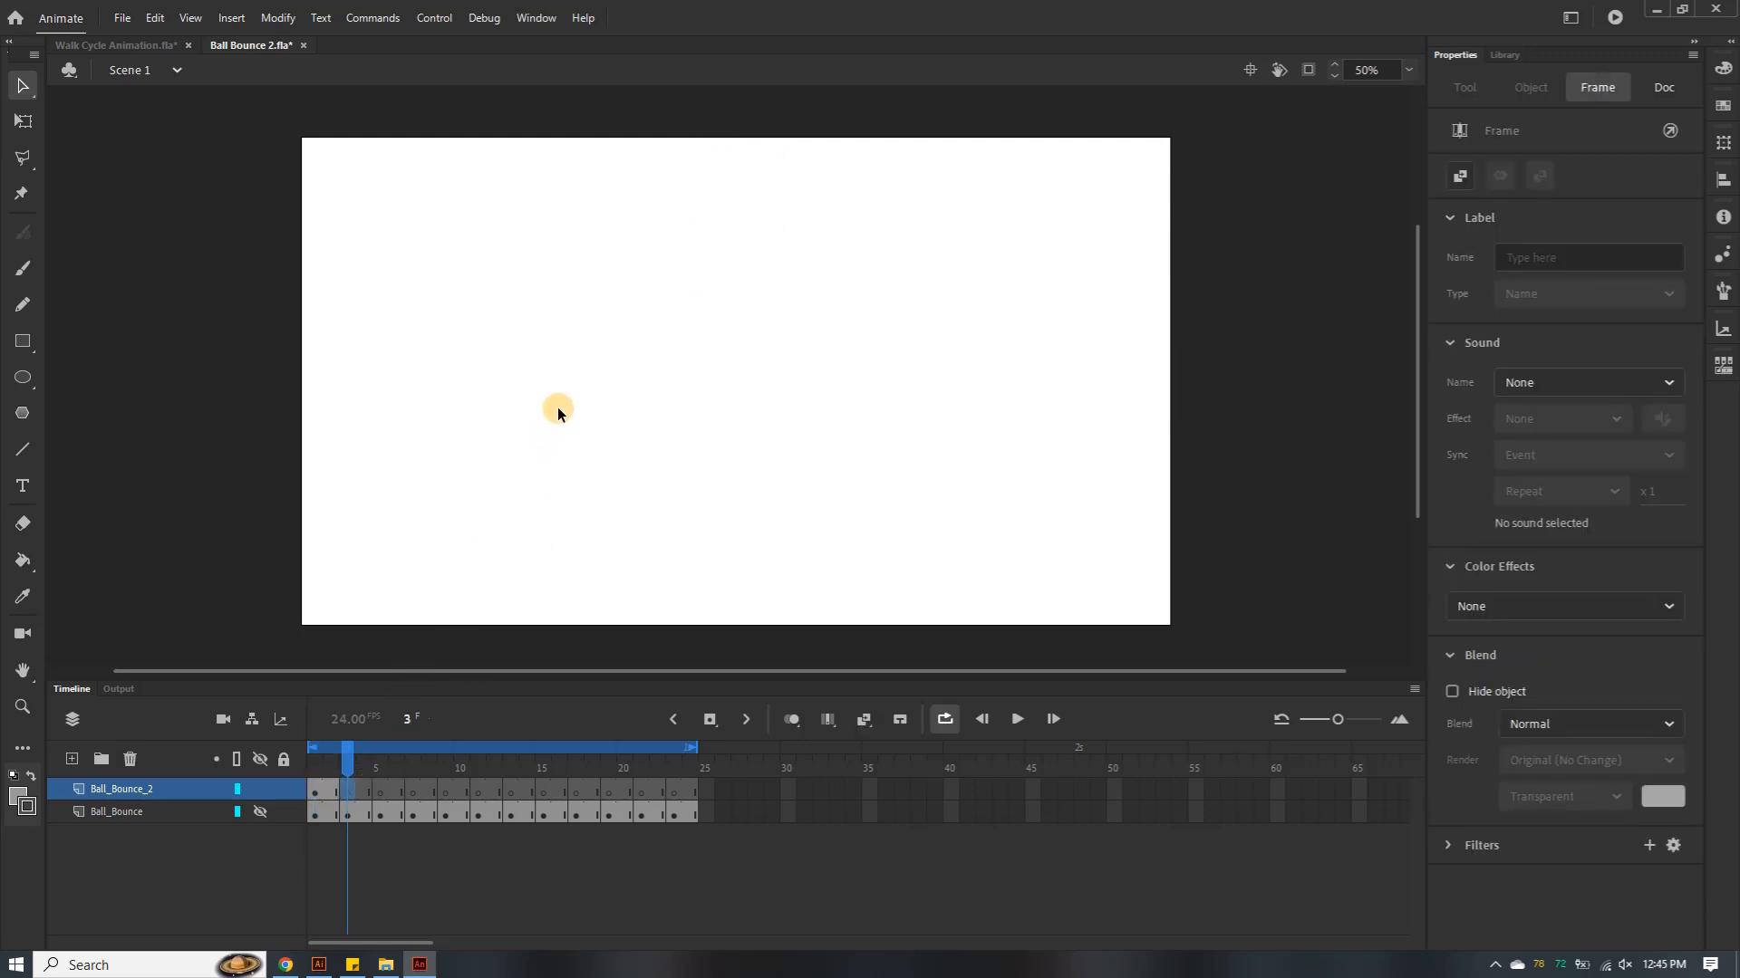
key(ctrl+v)
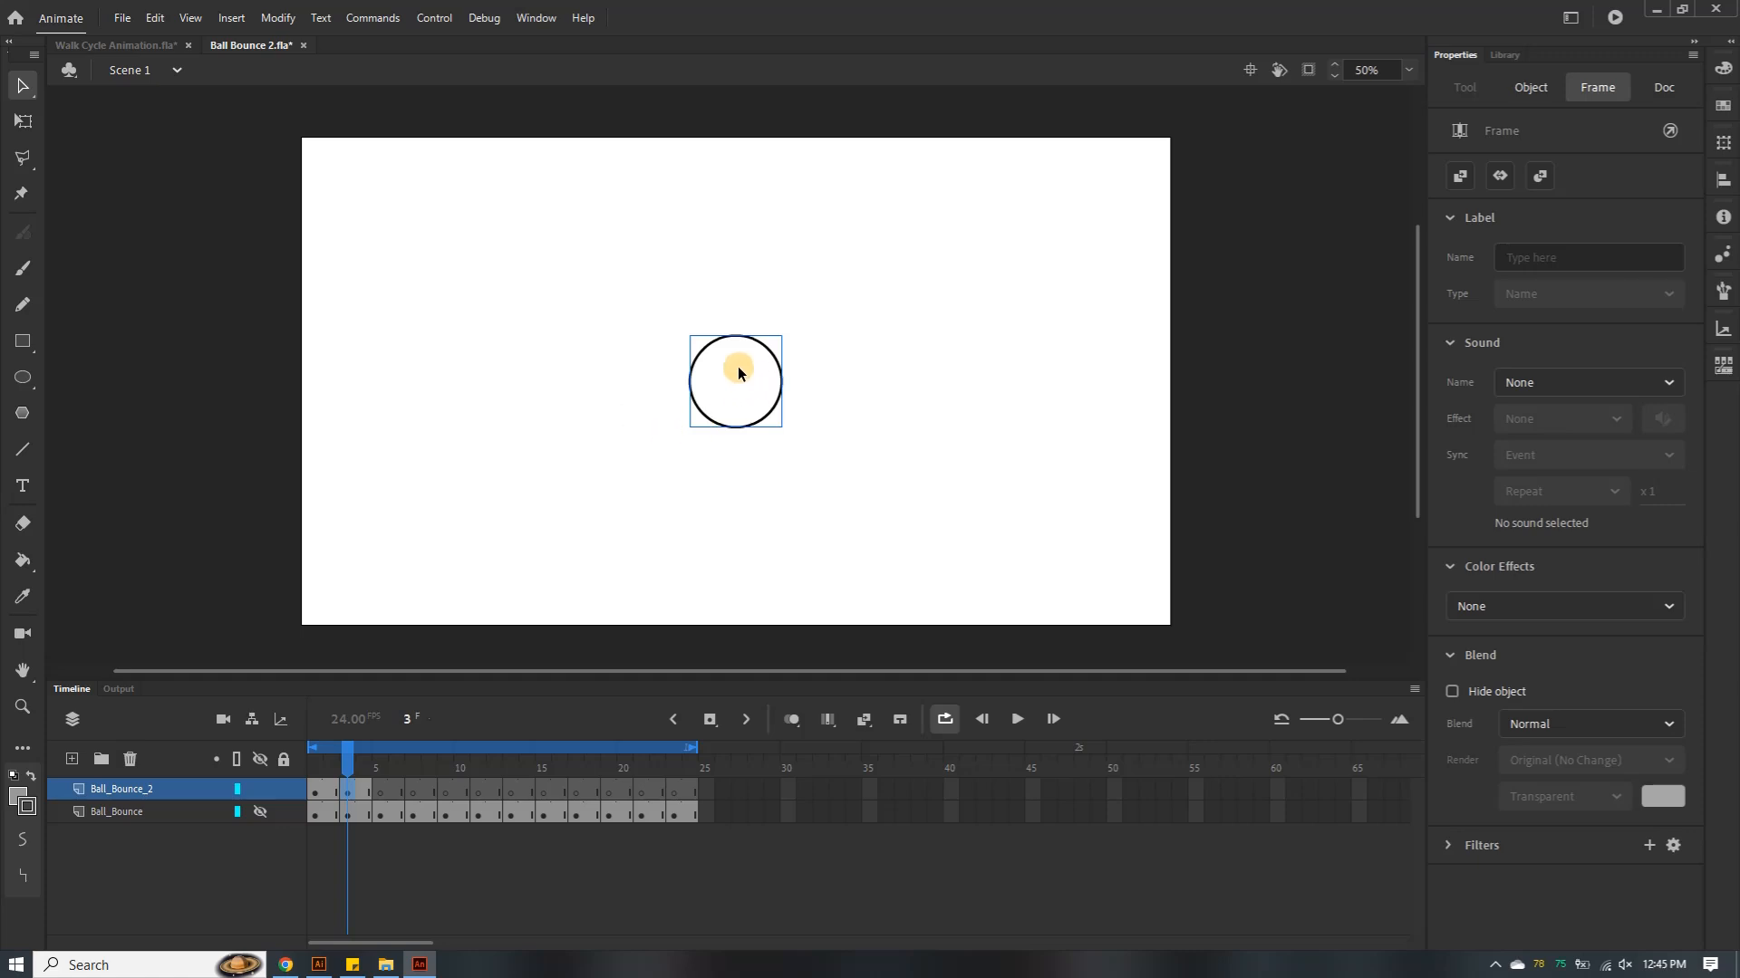
click(789, 720)
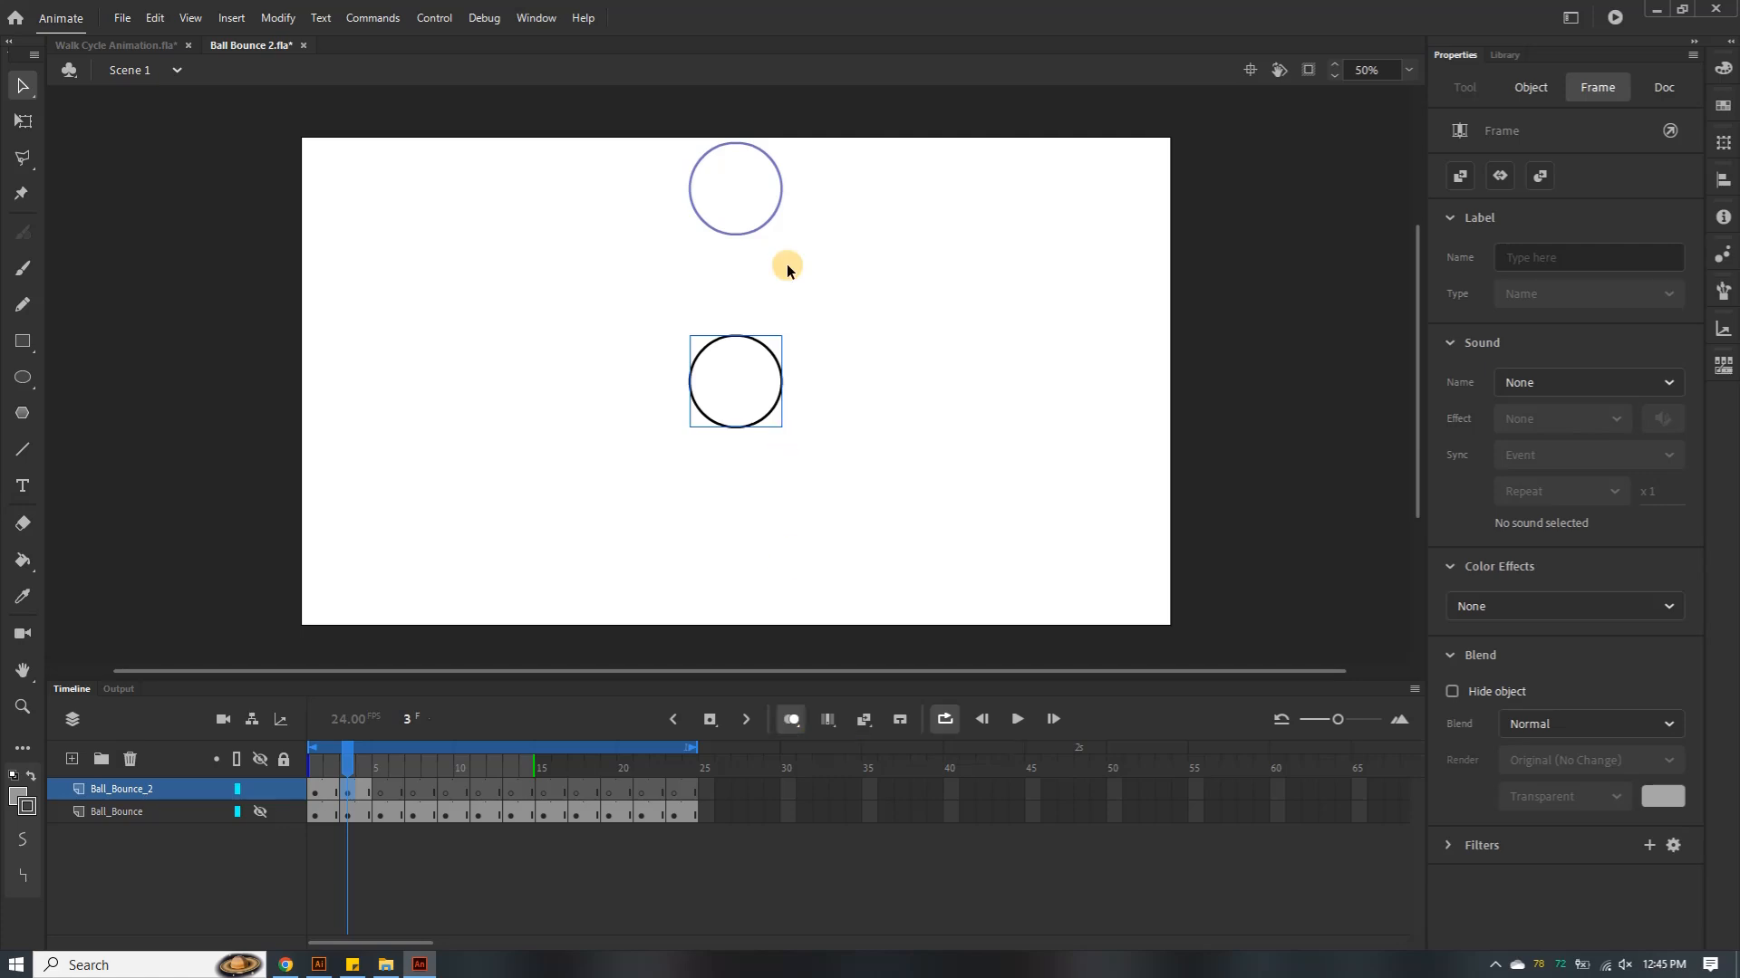
drag(733, 335, 738, 191)
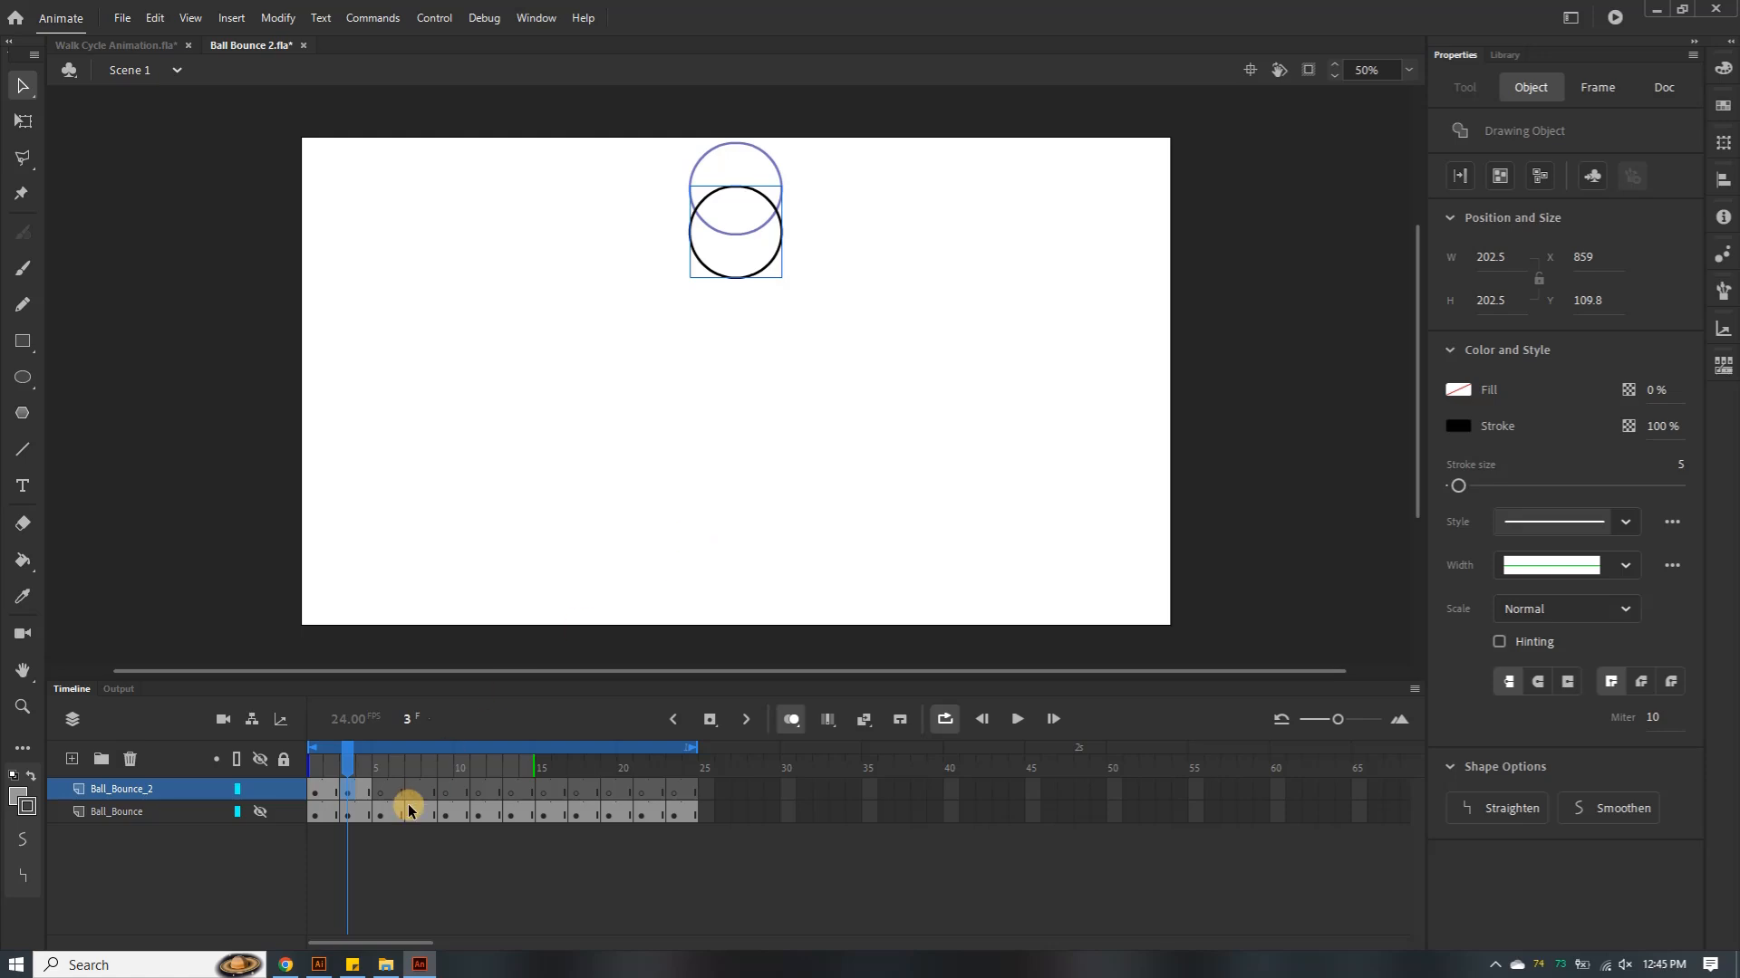
Paste the ball into frame 5 and place it below the frame 3 ball at about Y 252
click(381, 793)
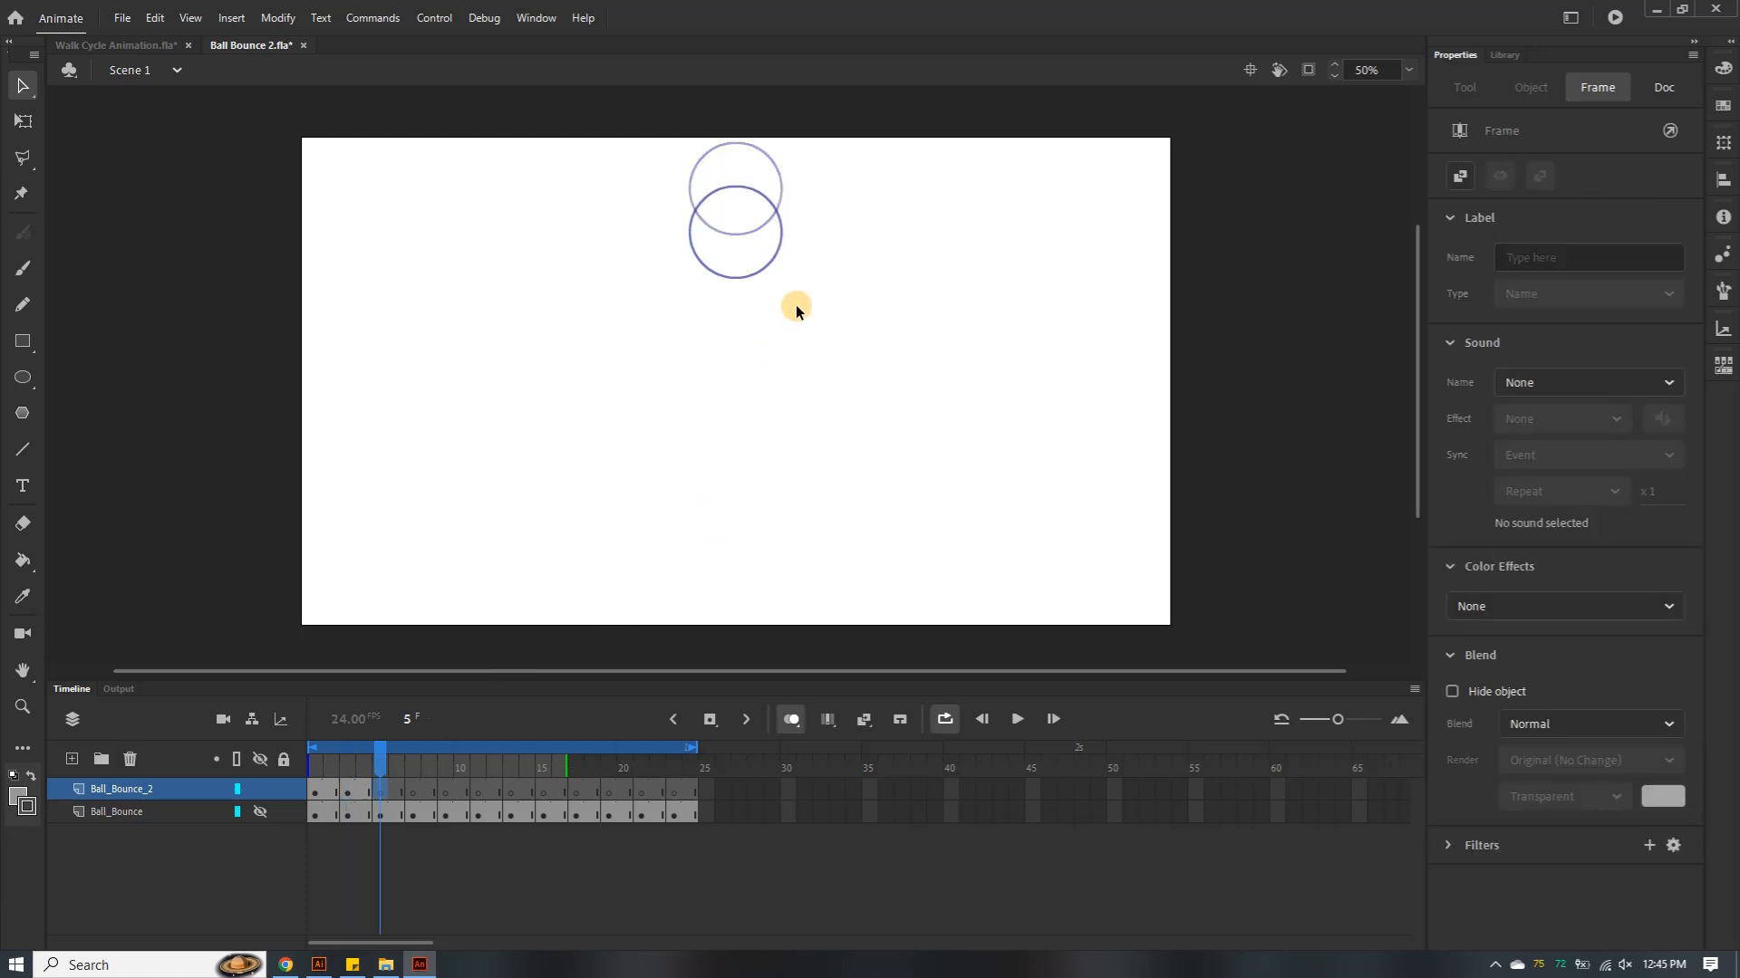
key(ctrl+v)
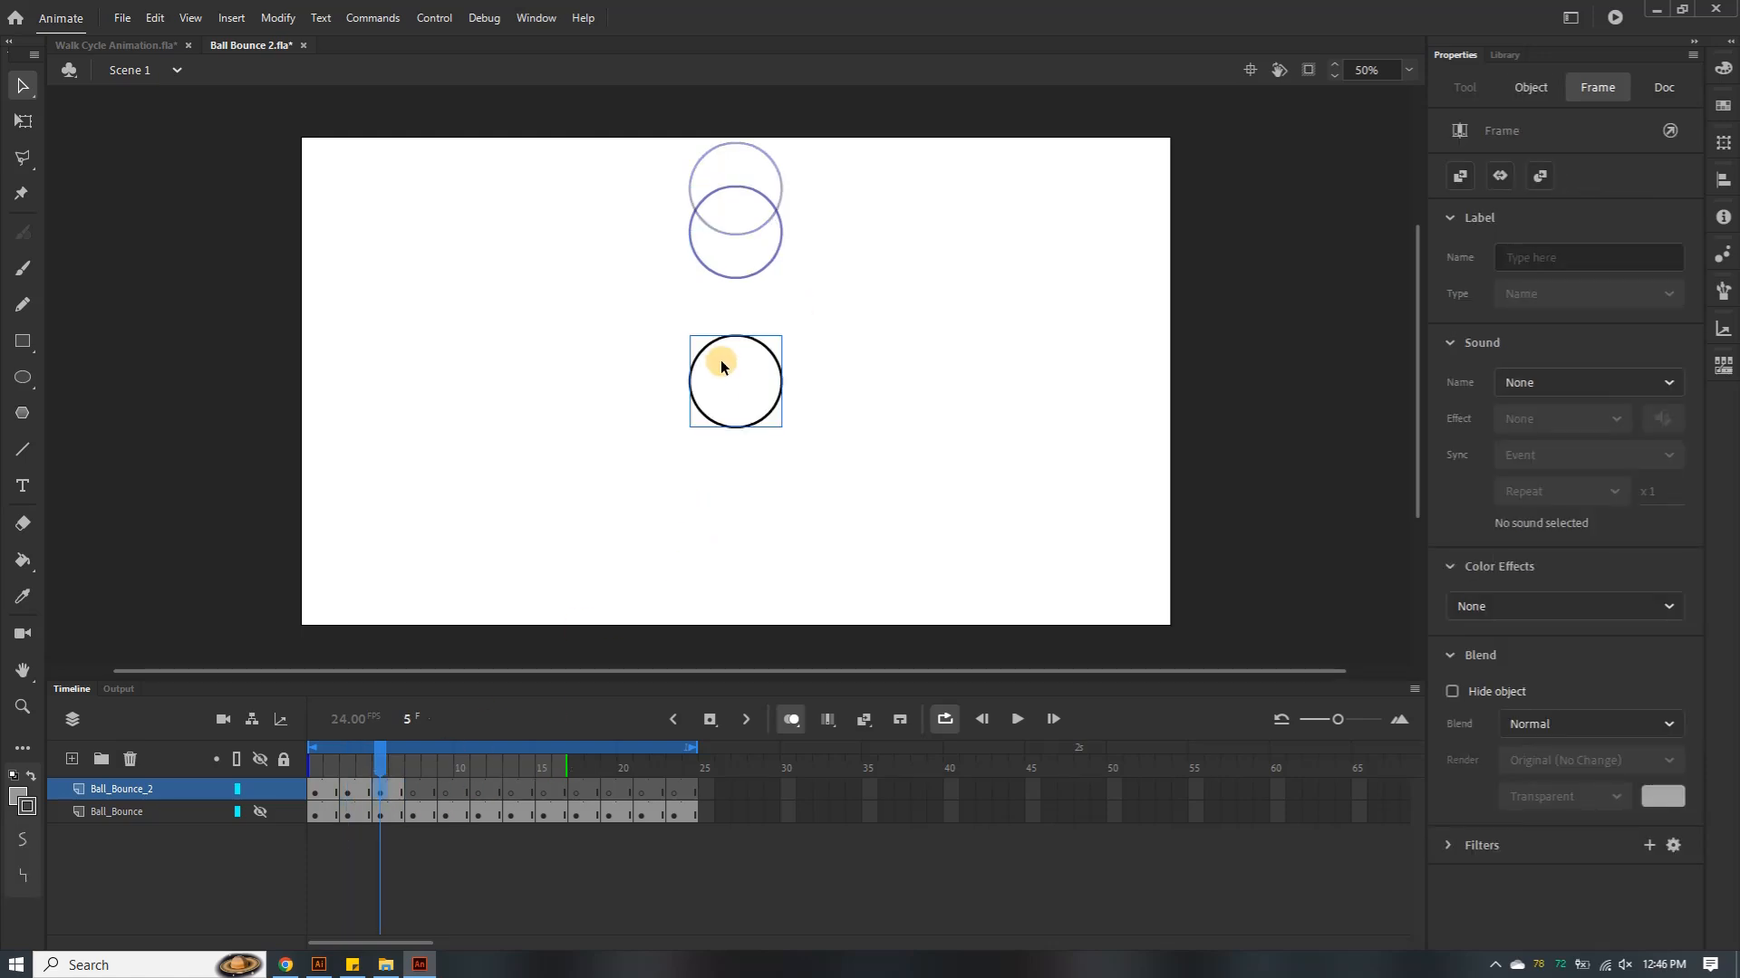
drag(738, 342, 735, 255)
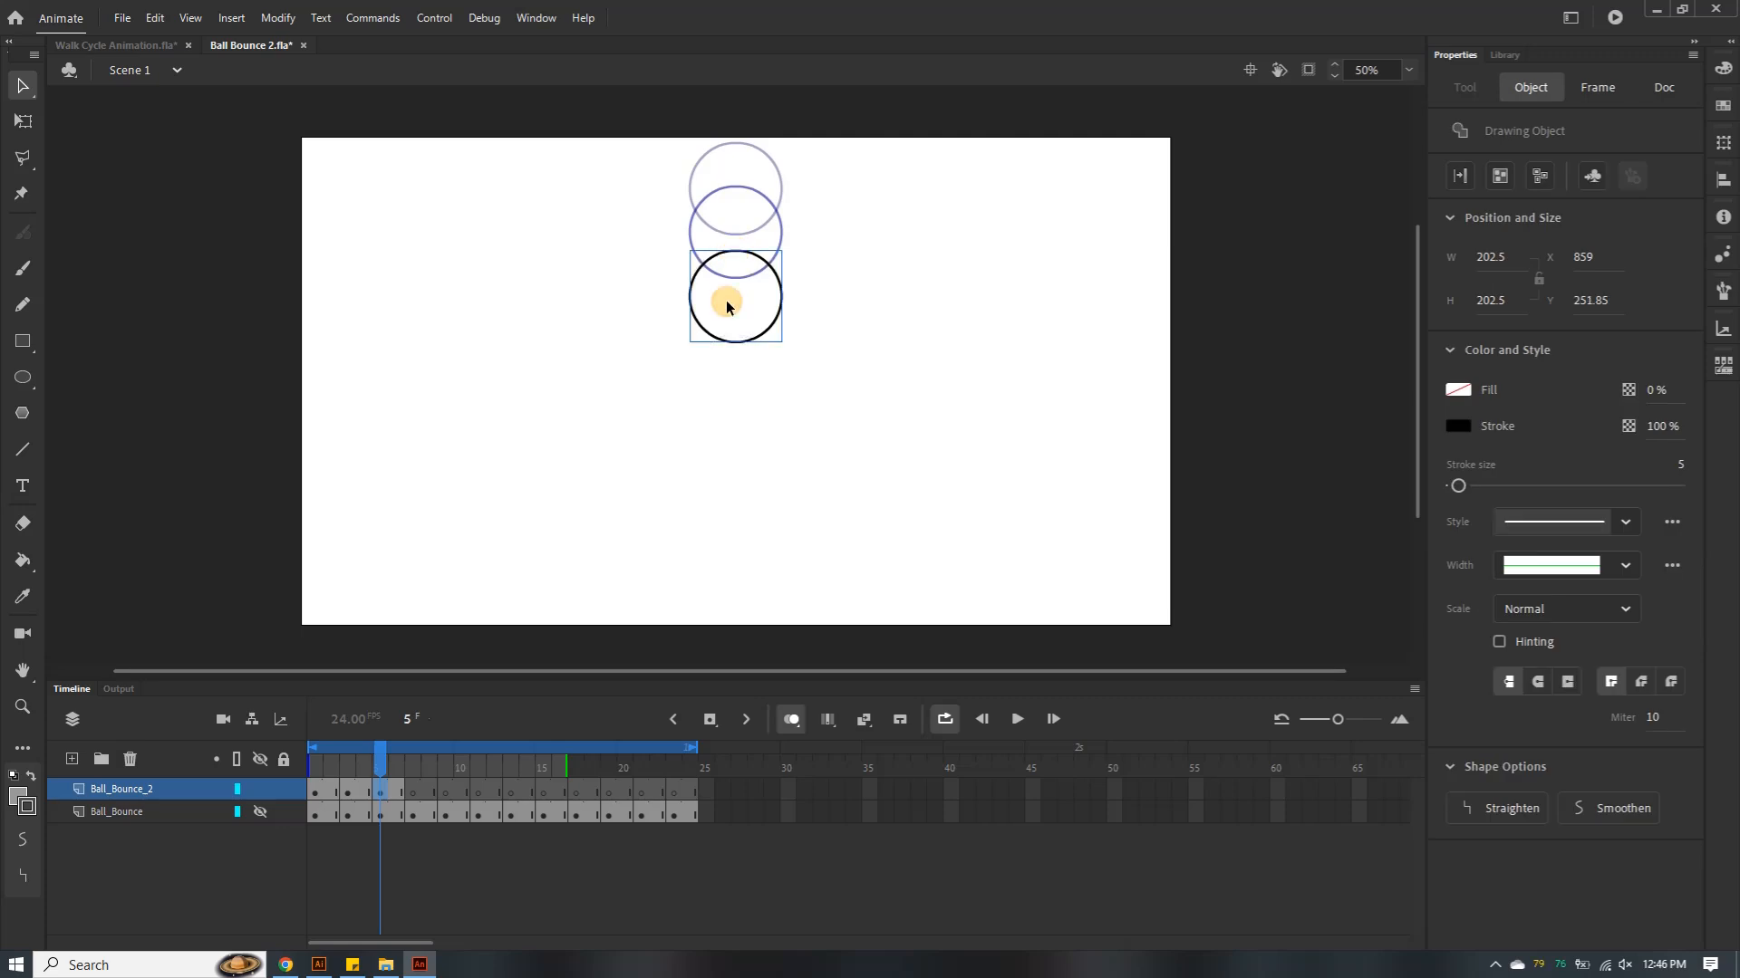
Paste another ball into frame 5 and place it so that it overlaps the lower part of the previous ball
click(714, 426)
key(ctrl+v)
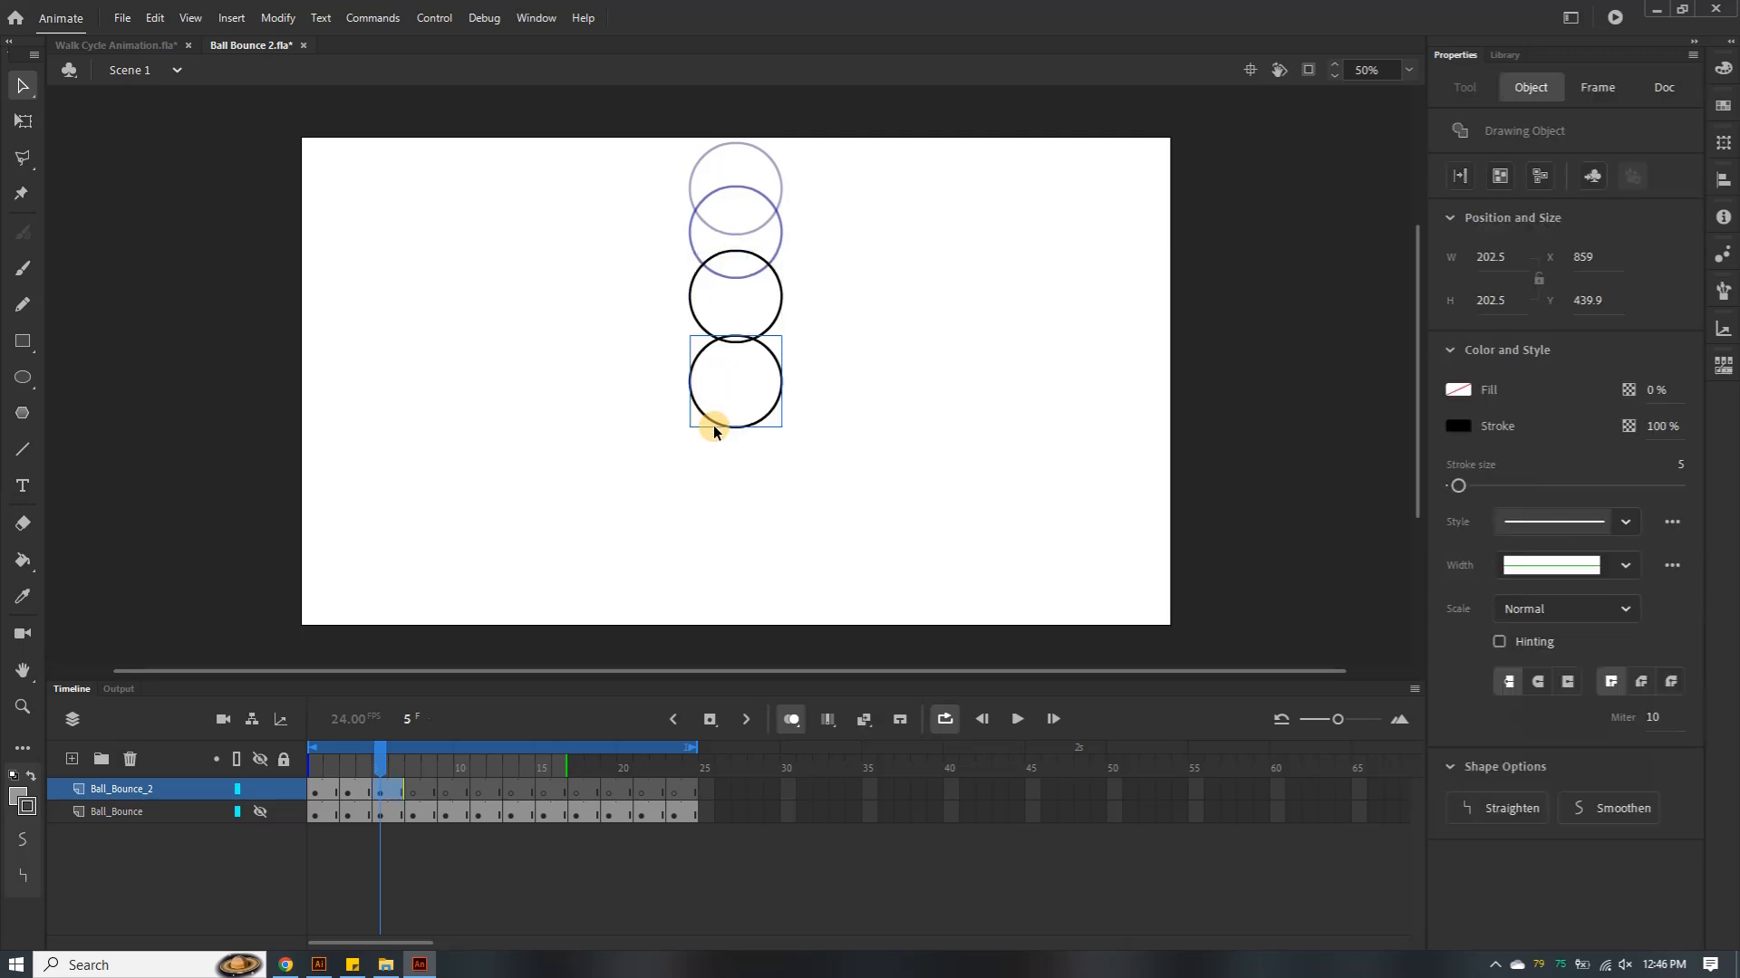
drag(742, 341, 739, 303)
click(880, 332)
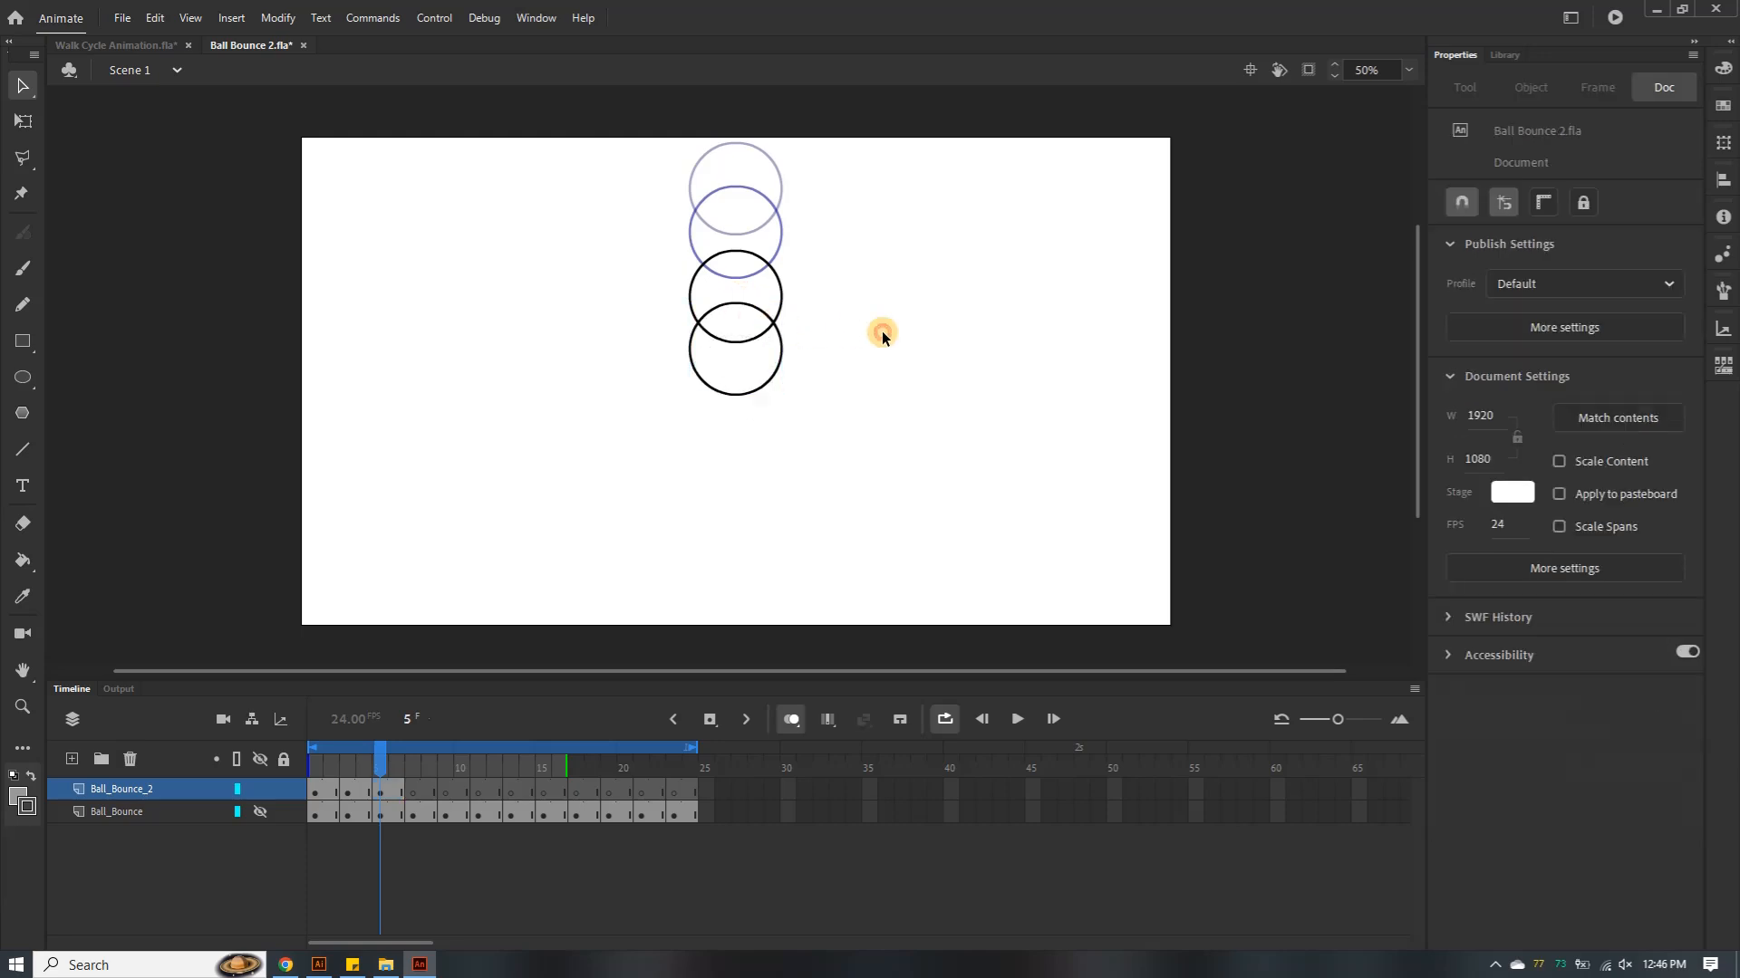
Go through frames 7, 2 and 4 of Ball_Bounce_2 to check the ball's position in each
click(411, 791)
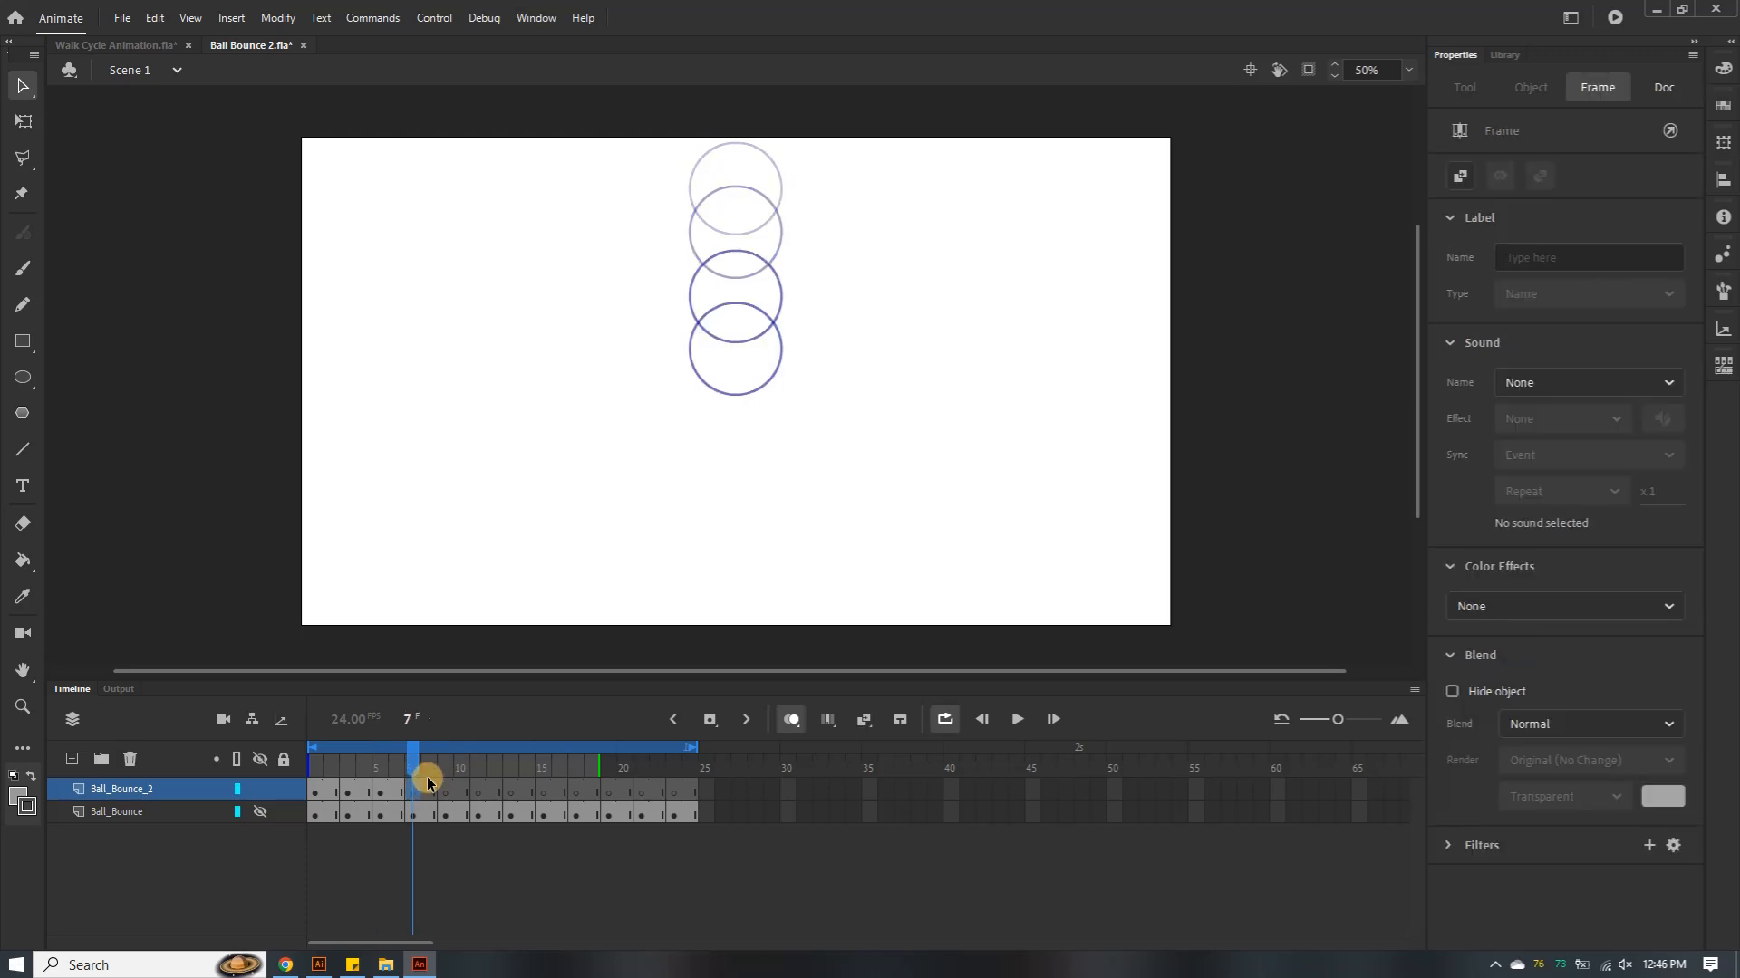
click(327, 793)
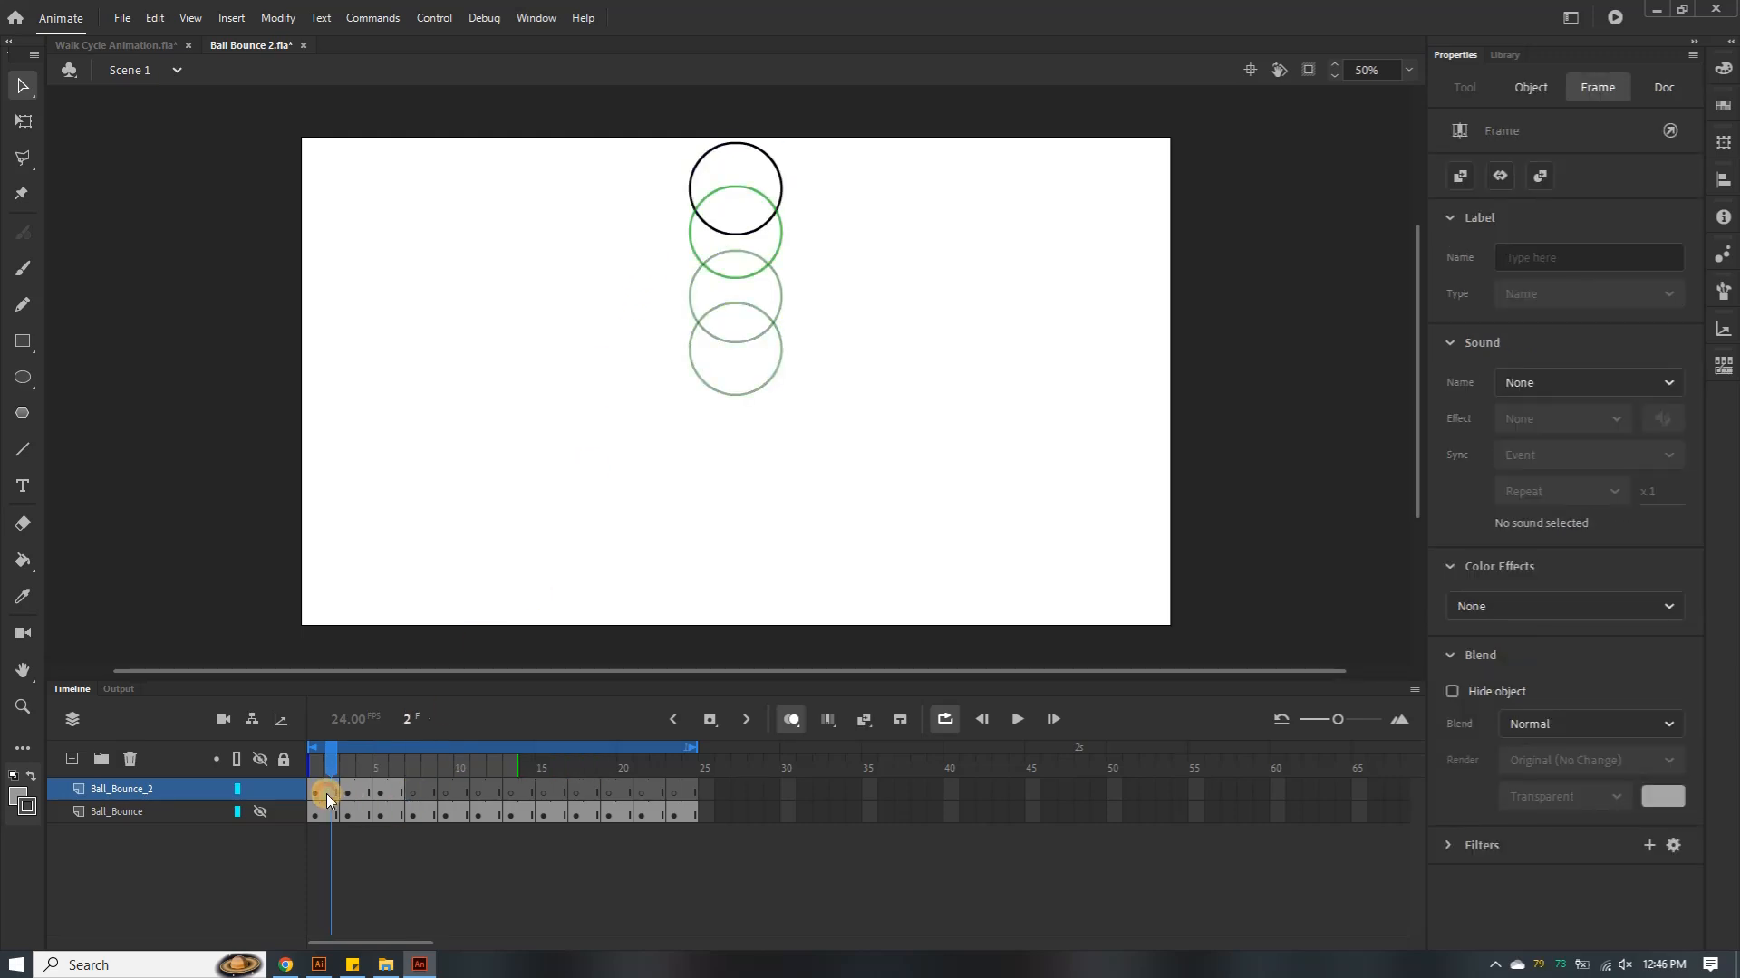
click(363, 791)
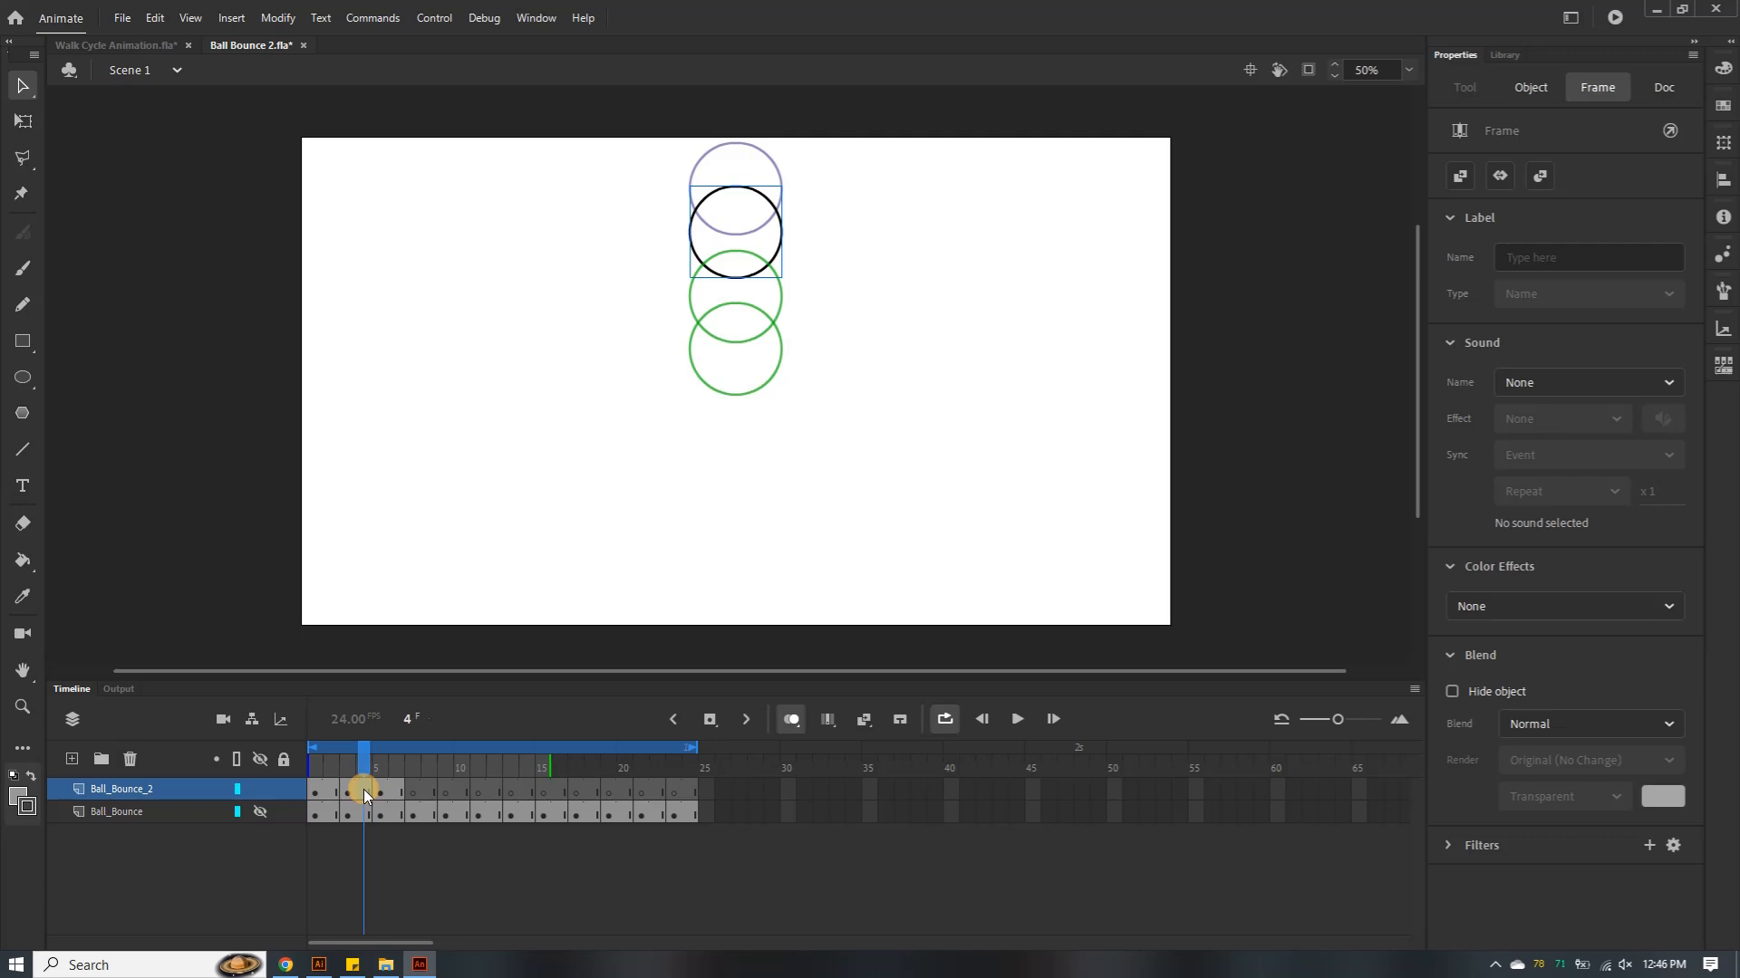
Delete the extra lower ball from frame 6 of Ball_Bounce_2 and paste the ball into frame 7 at the stage's centre
click(393, 792)
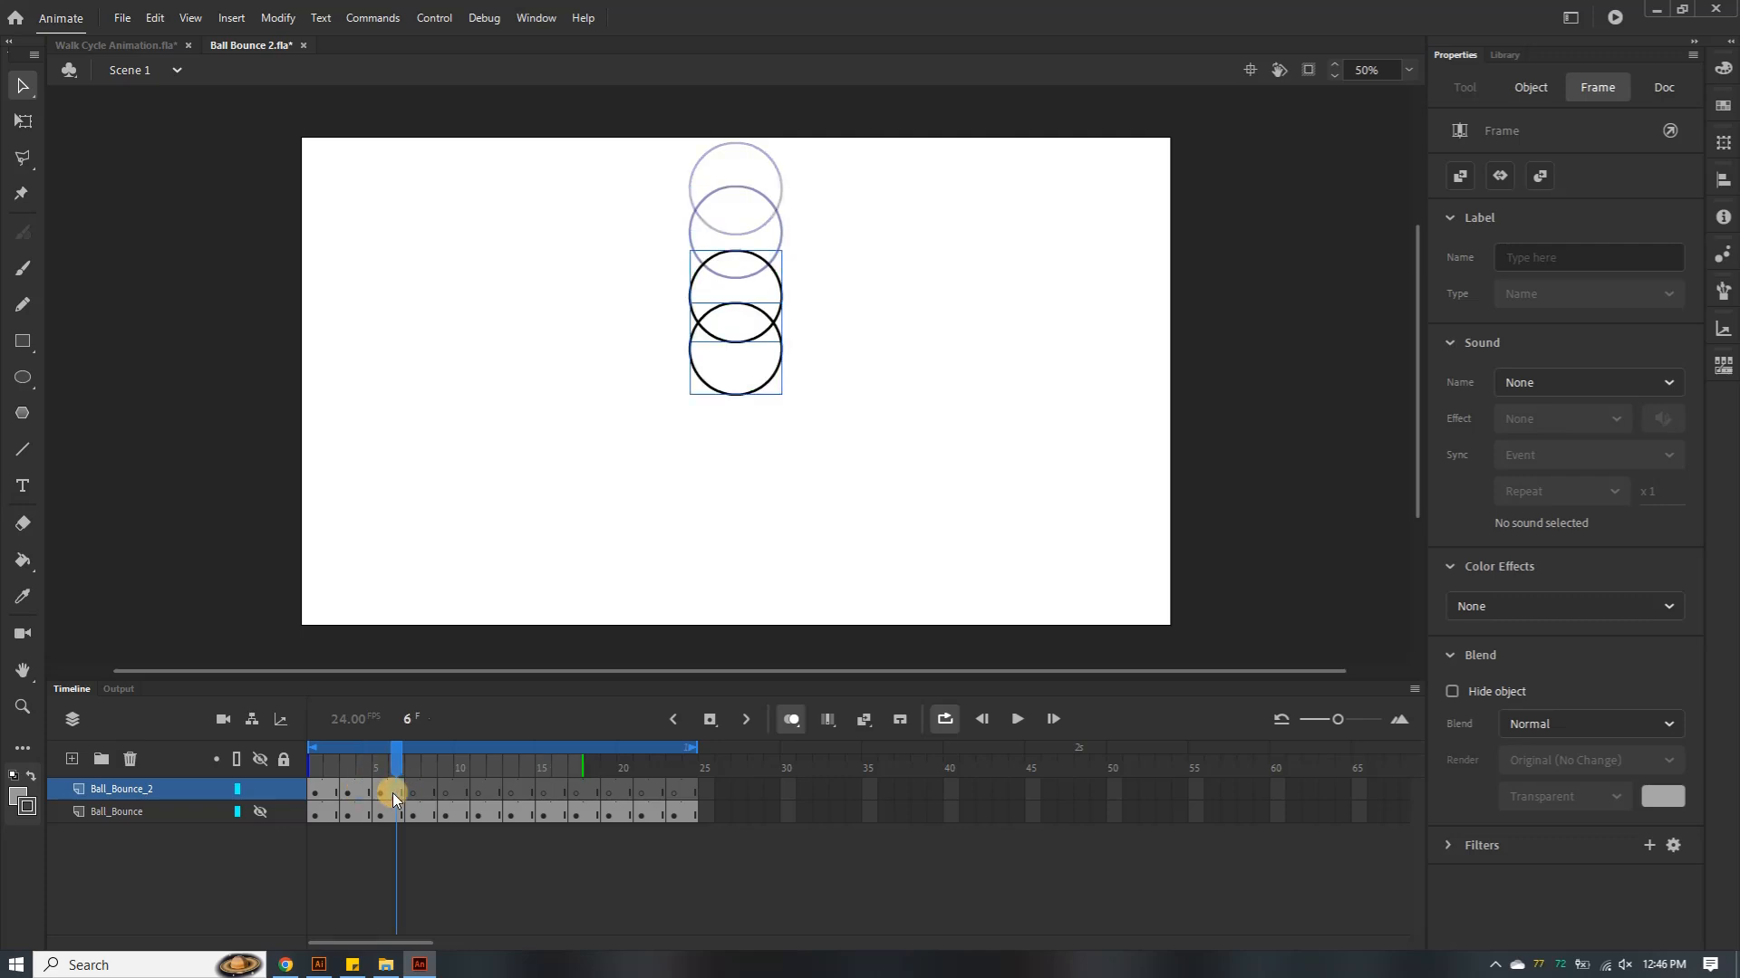
click(739, 393)
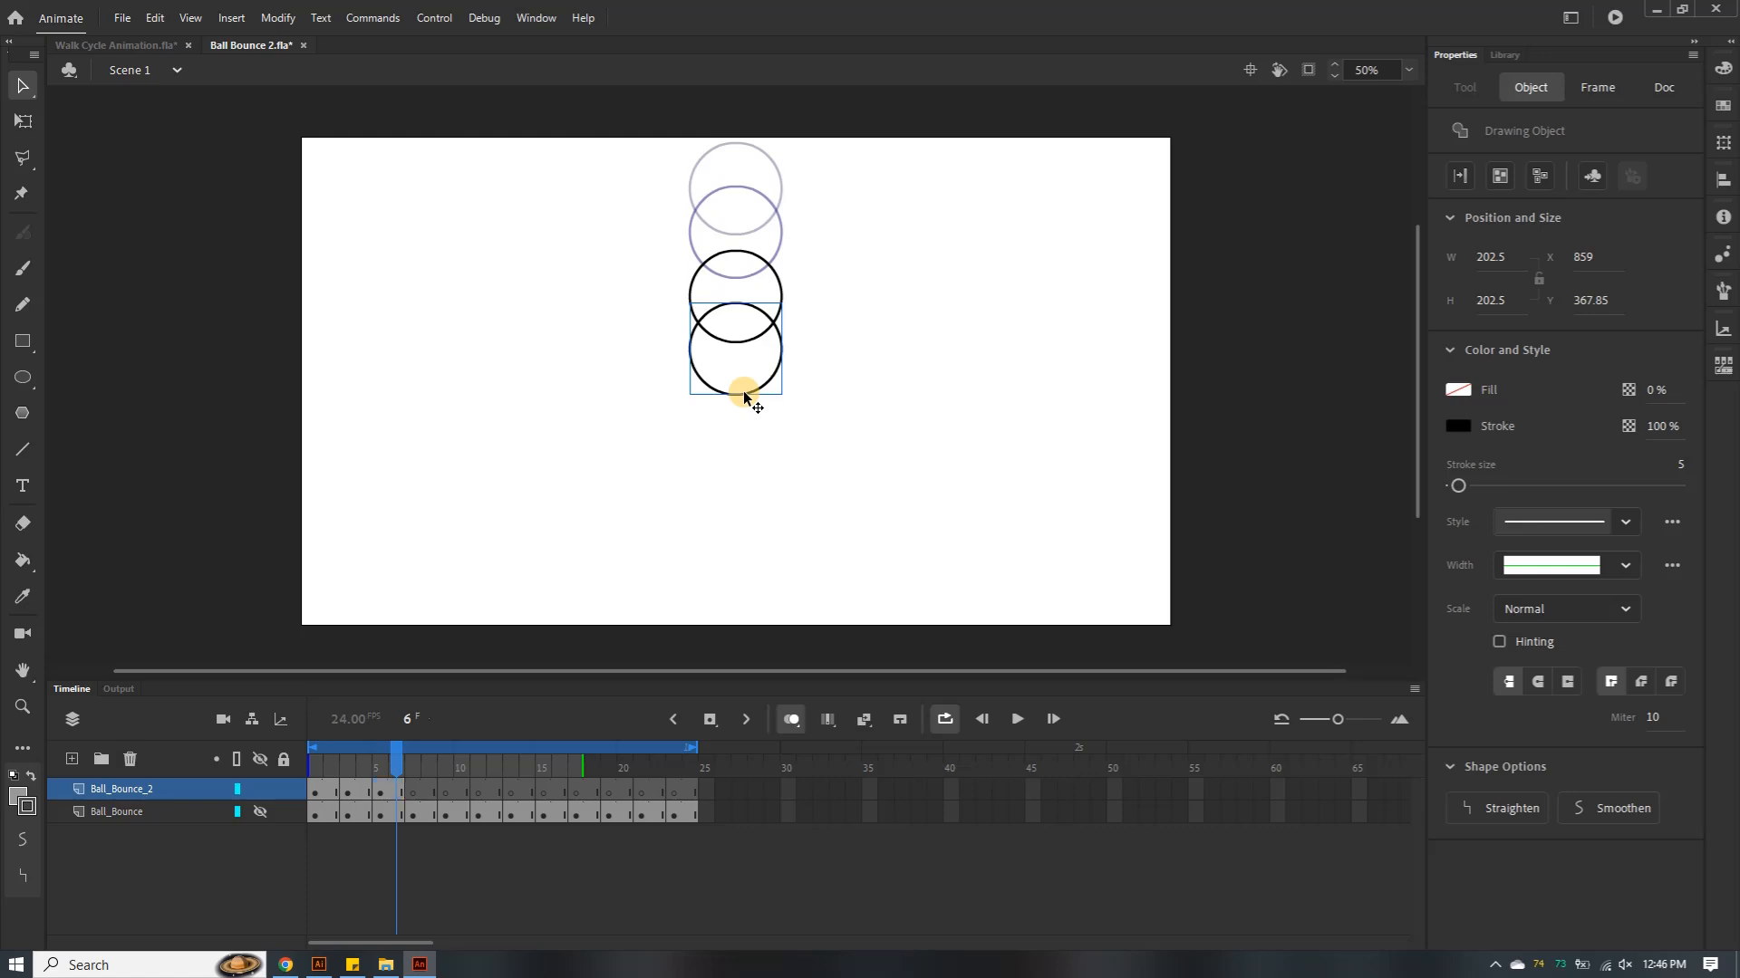
key(Delete)
click(413, 795)
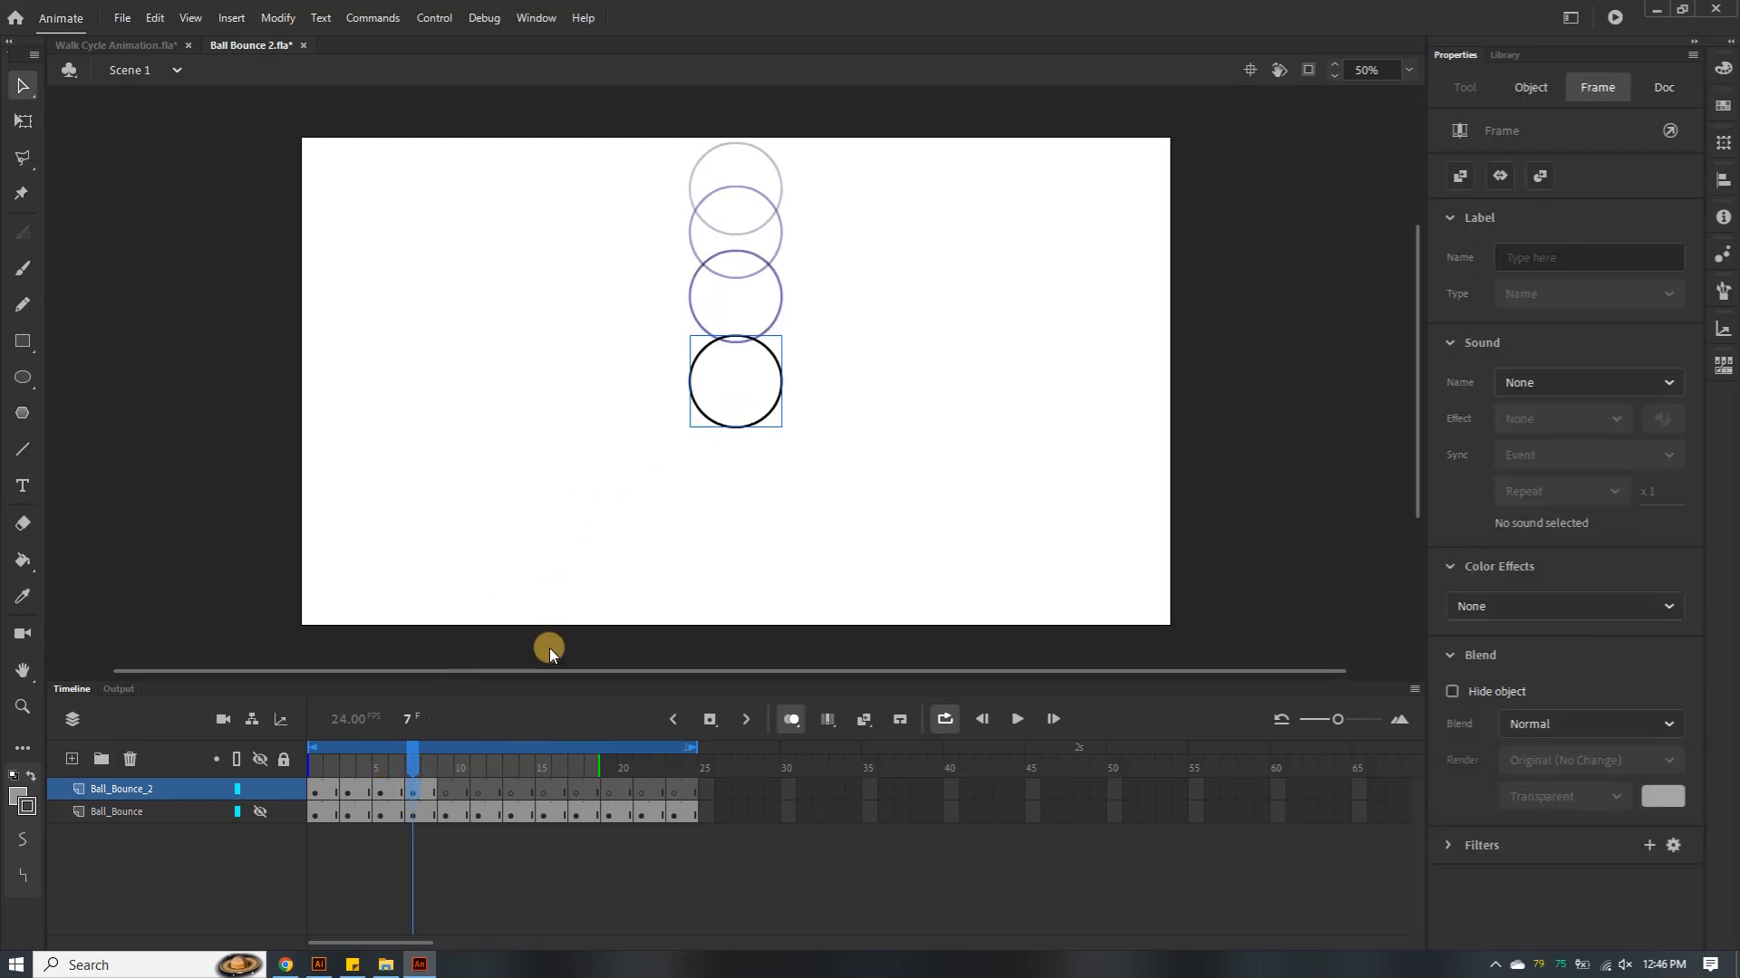
Paste the ball into frame 9 and move it straight down to about Y 802
click(445, 792)
click(758, 426)
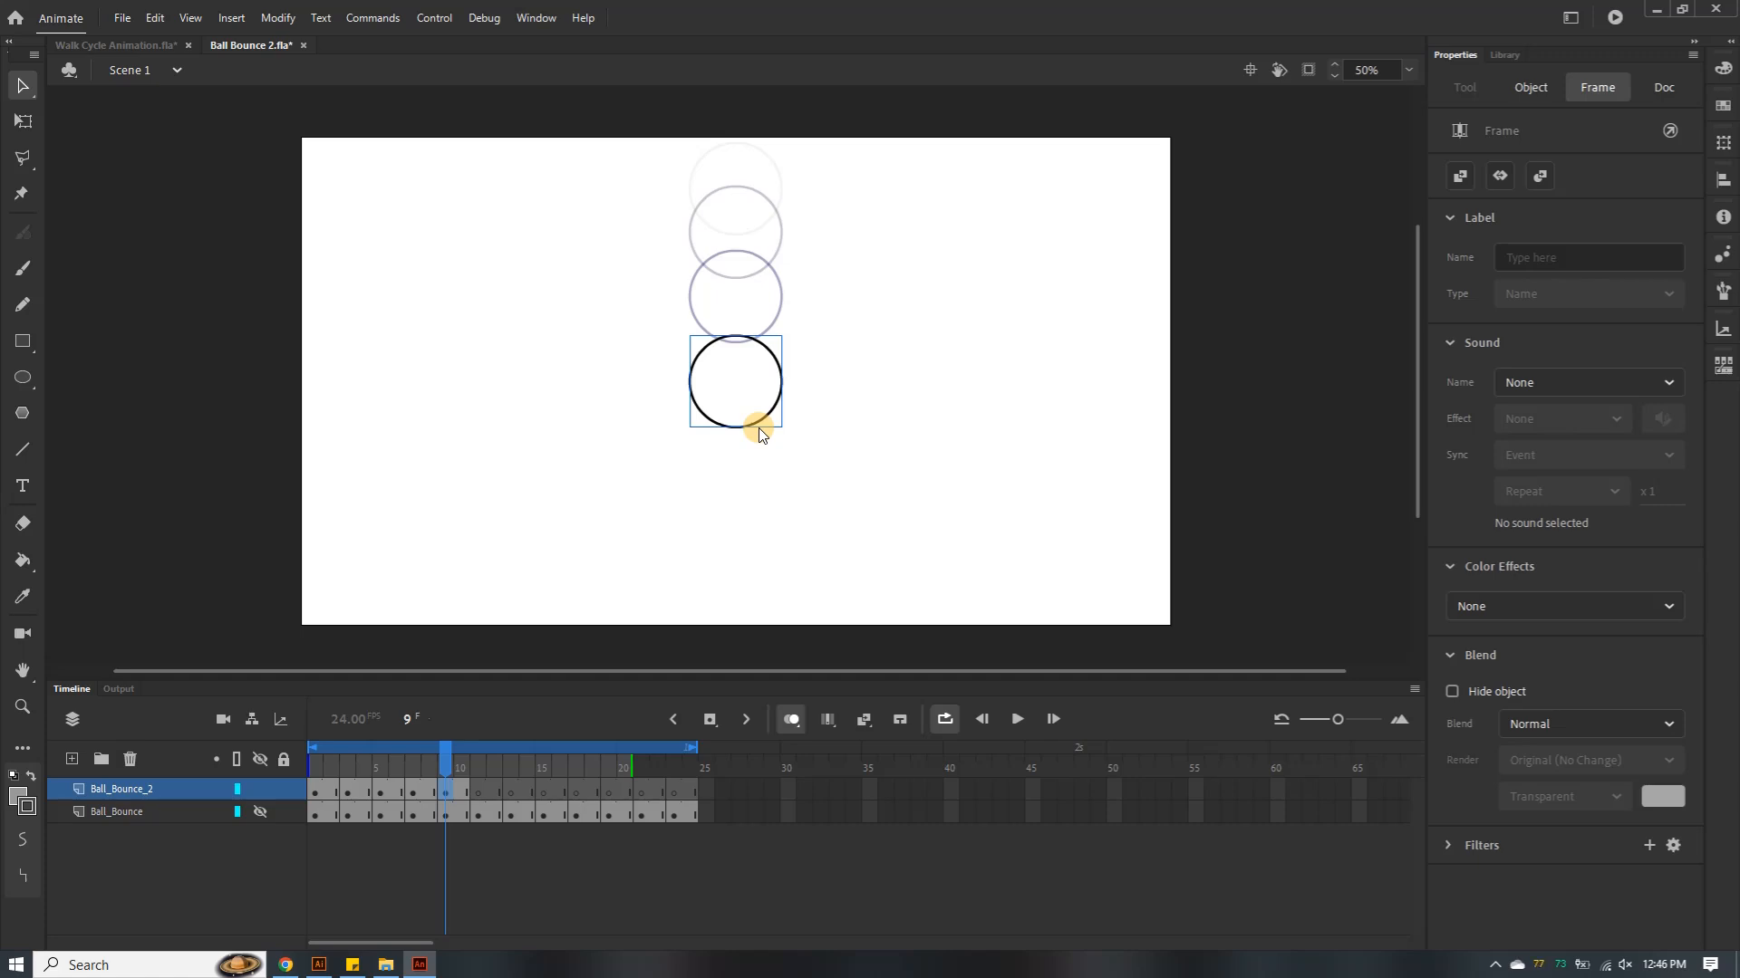
click(318, 791)
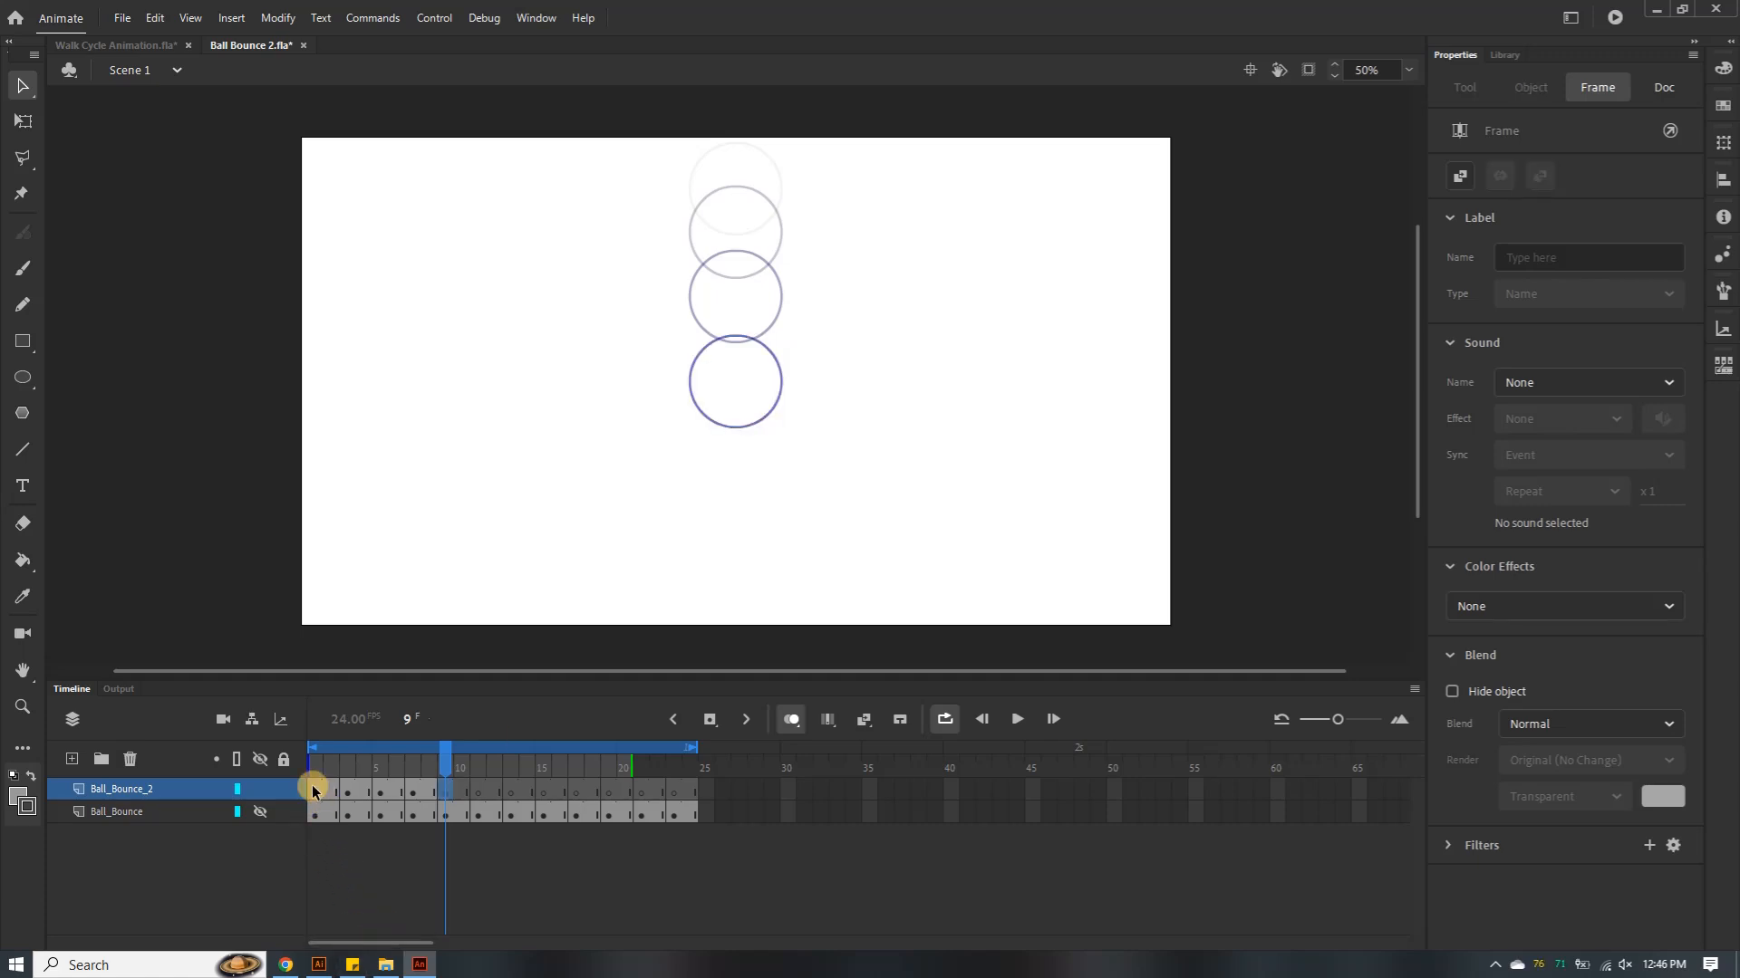
drag(360, 804, 447, 796)
click(446, 794)
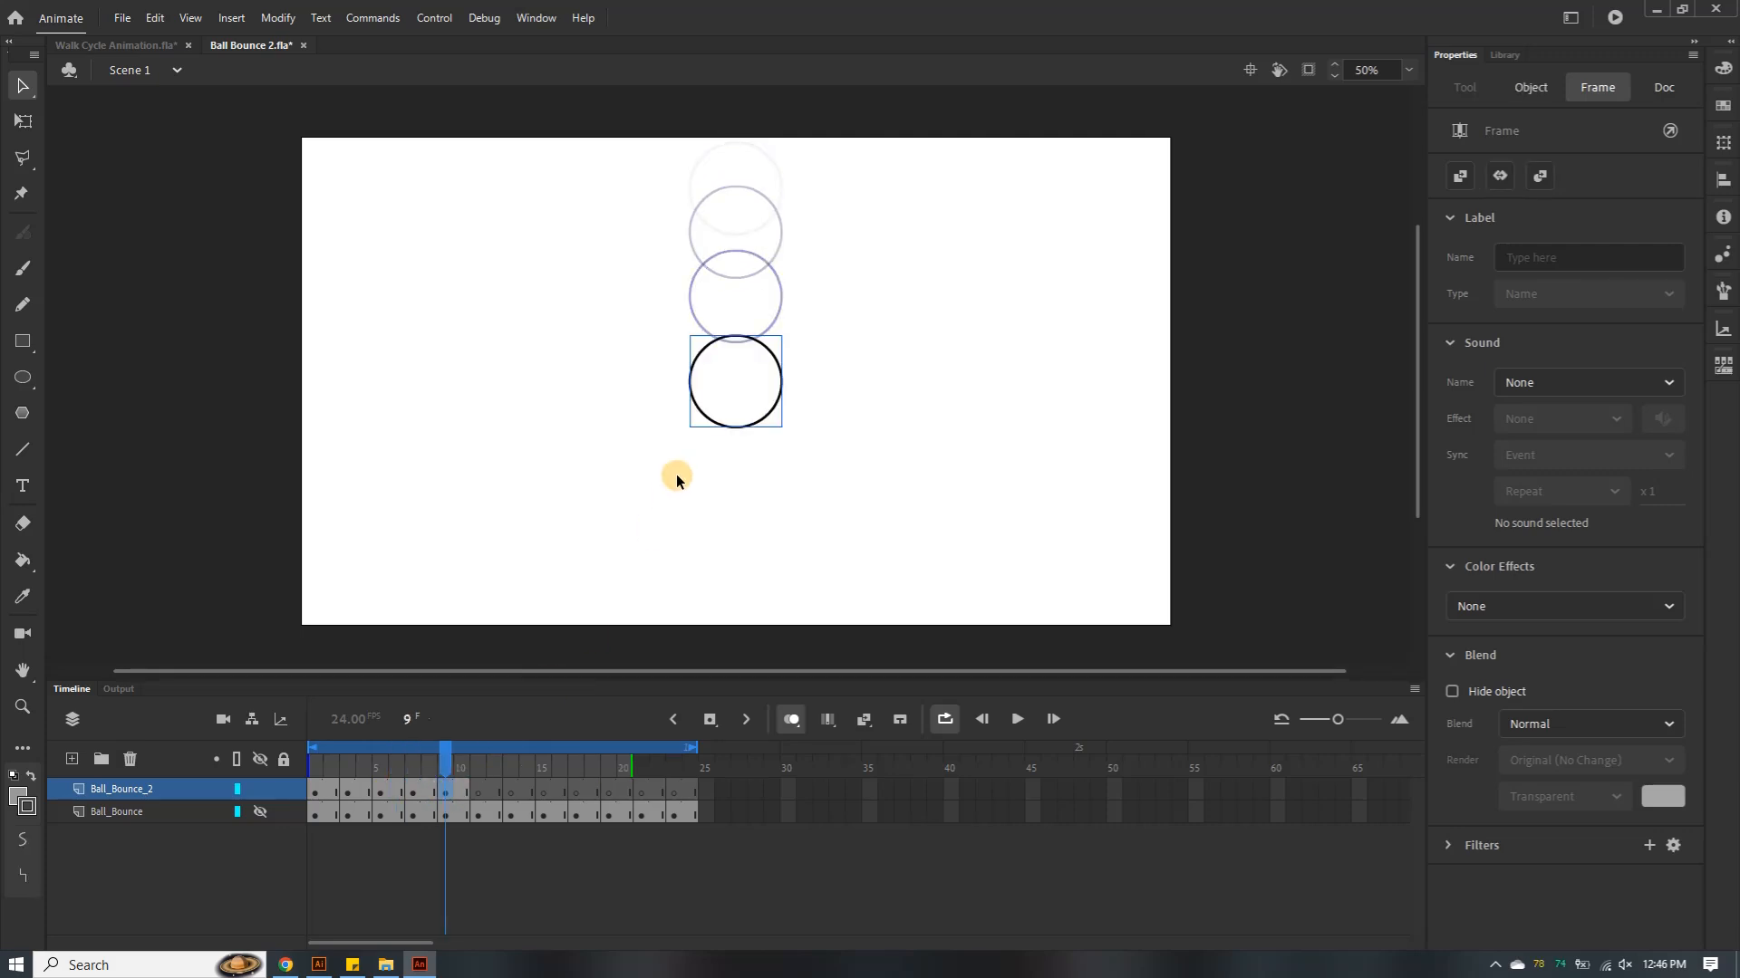
drag(752, 344, 748, 505)
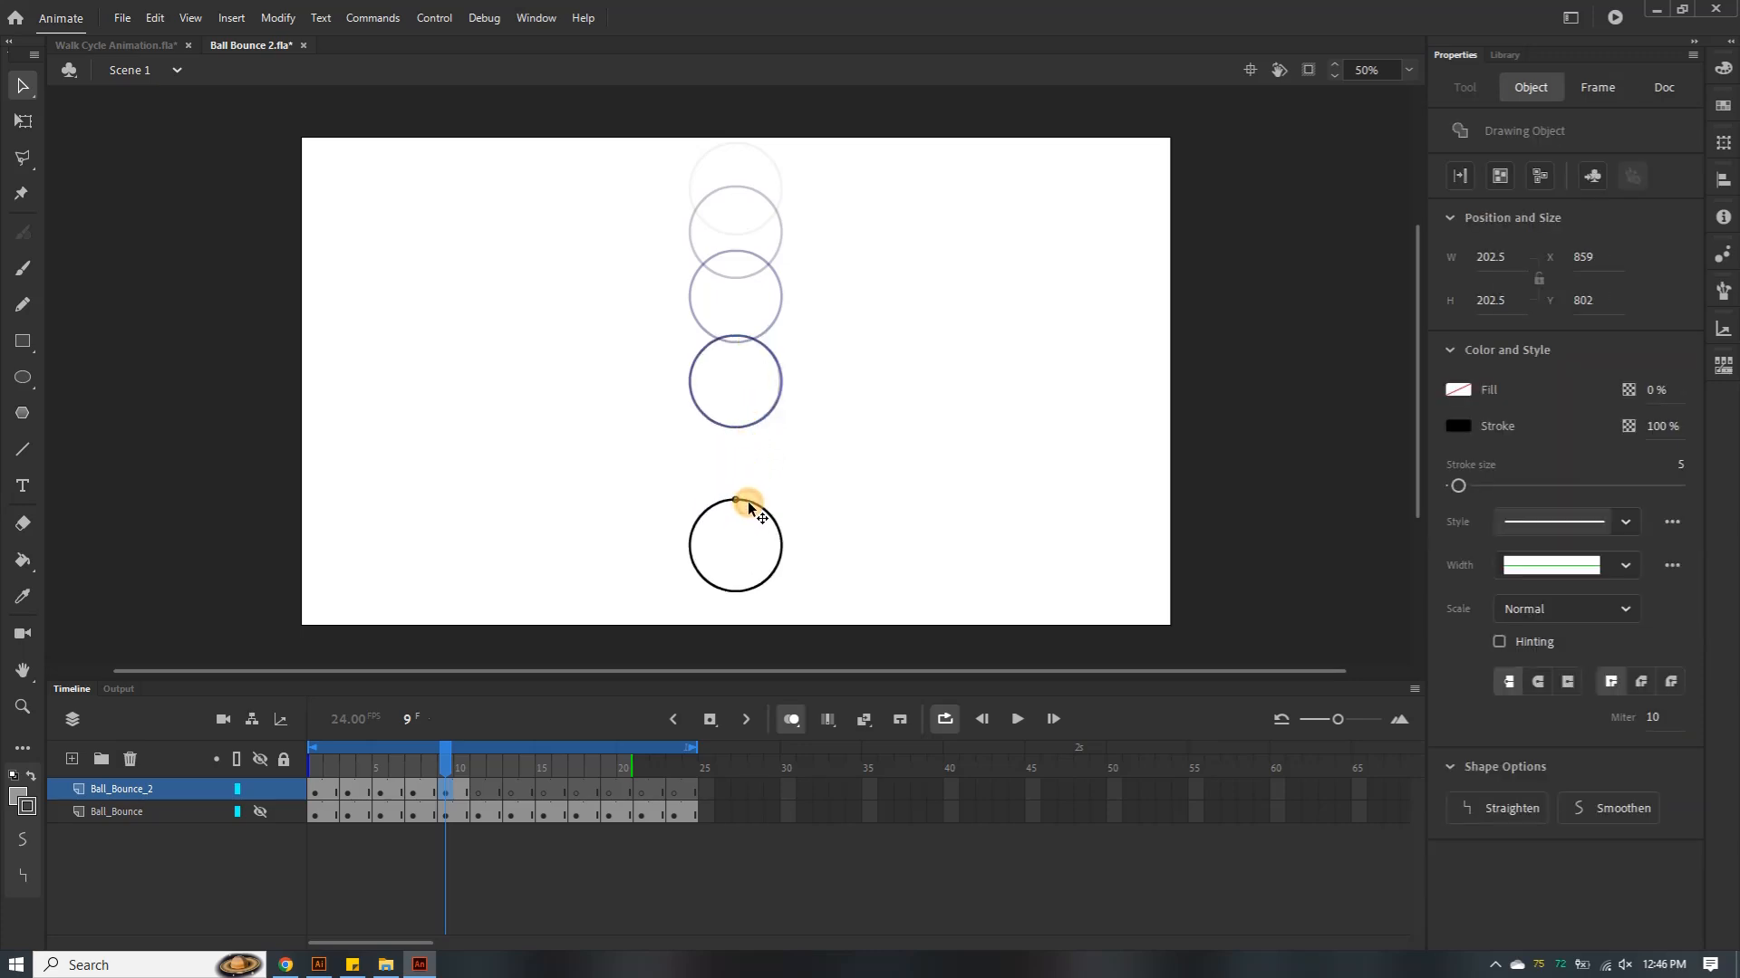
drag(749, 506, 749, 506)
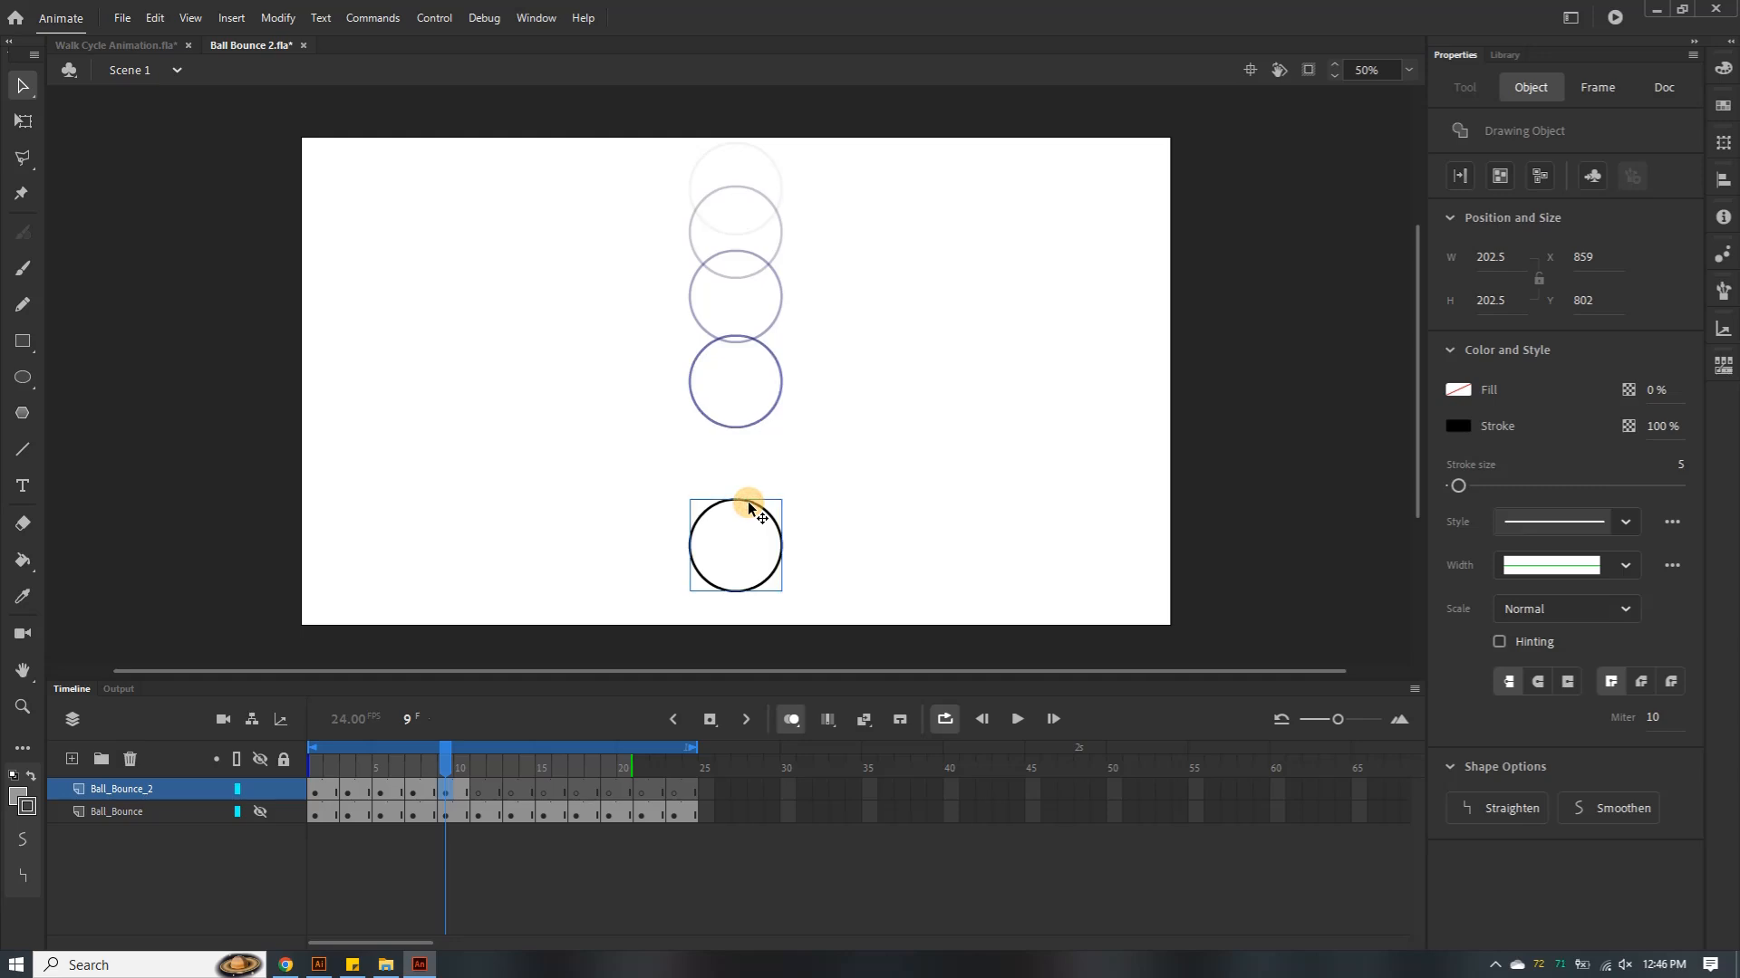
Paste the ball into frame 11 and place it on the stage's bottom edge at about Y 875.5
click(478, 794)
key(ctrl+shift+v)
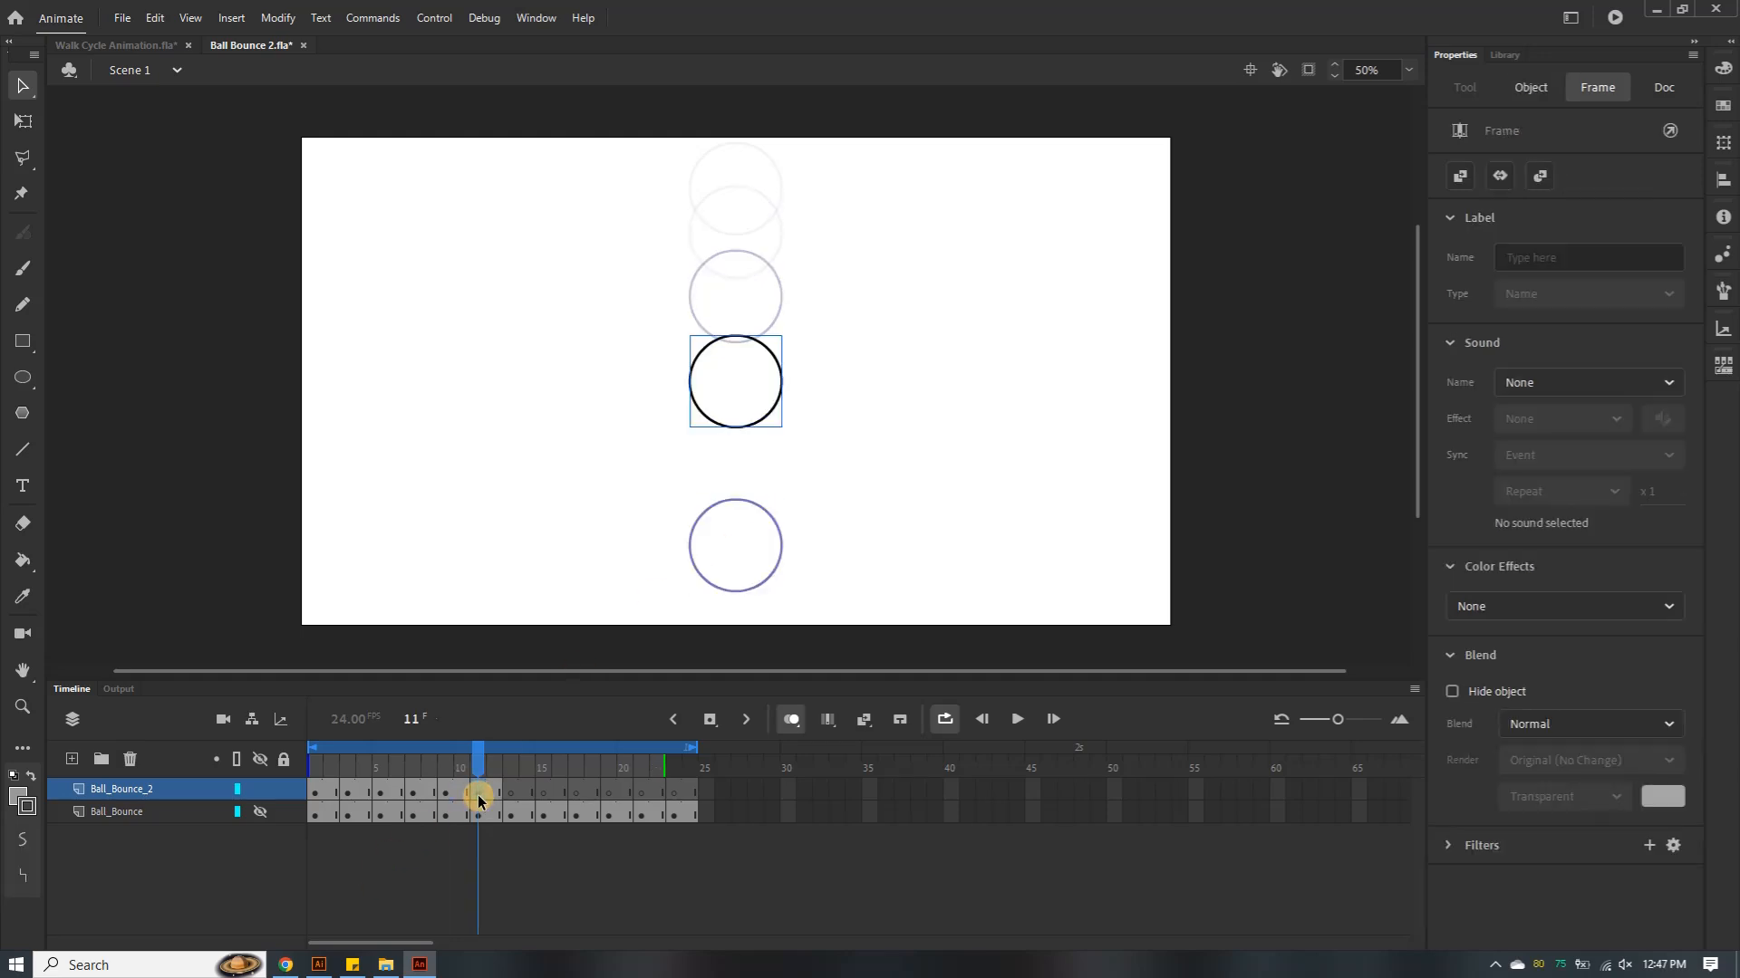
drag(745, 430, 739, 618)
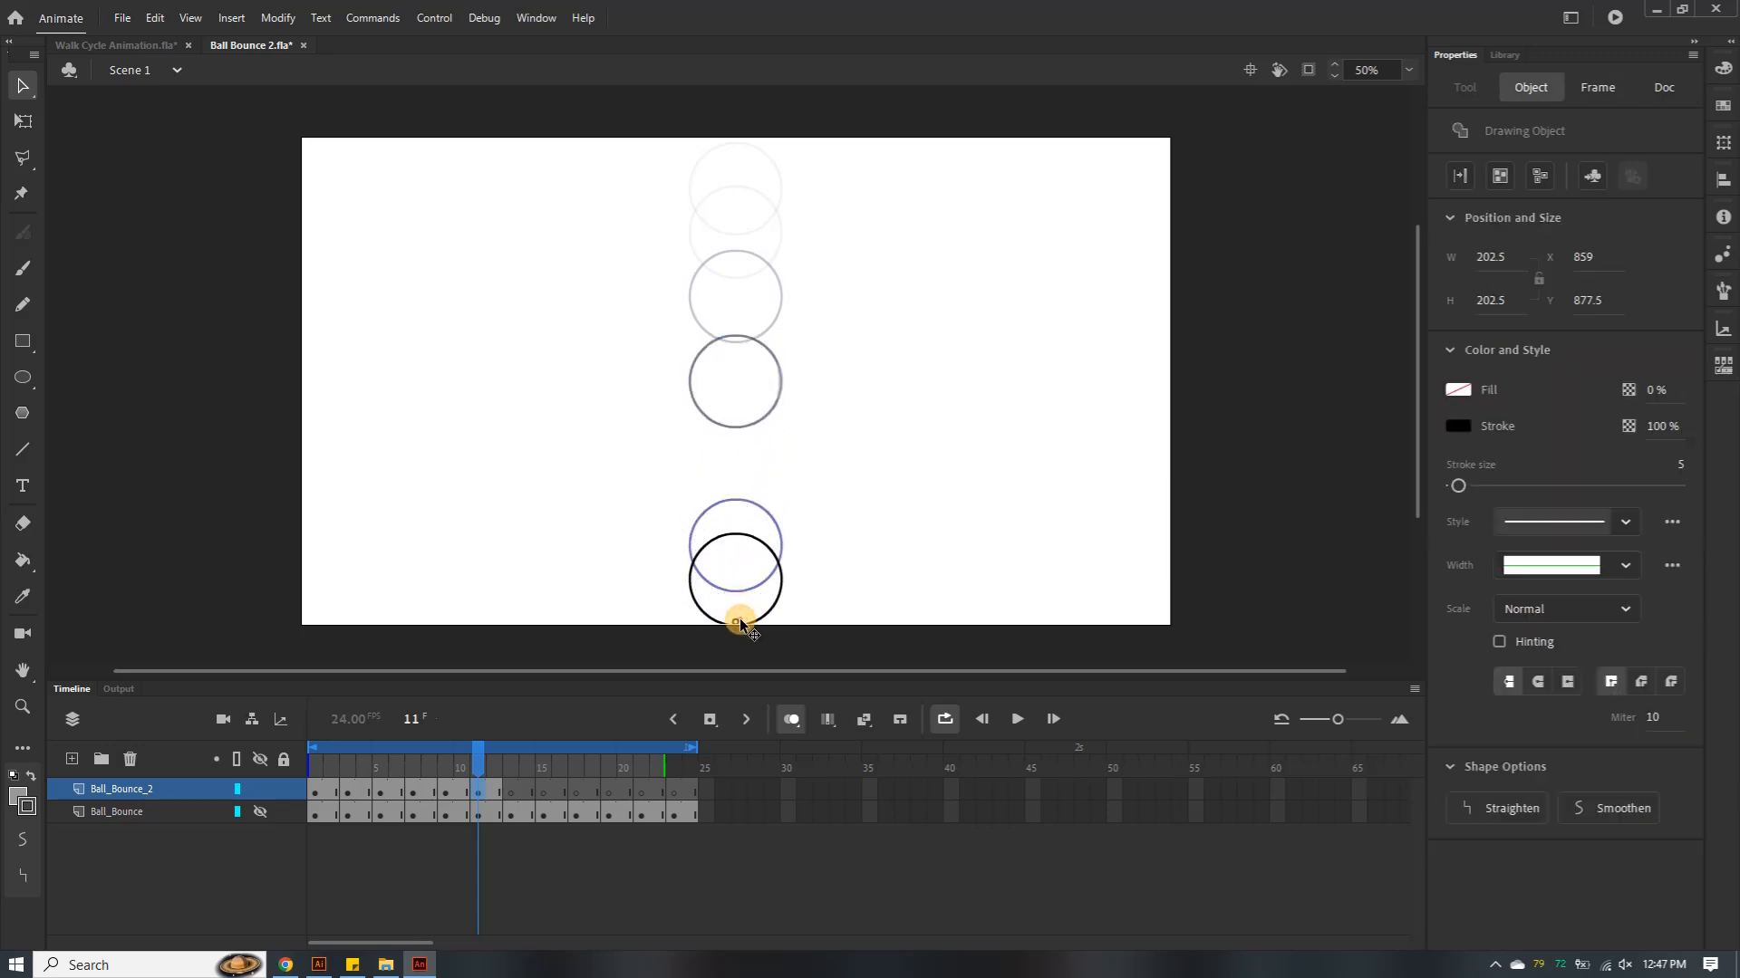
drag(738, 621, 739, 620)
key(Up)
key(Up)
key(Down)
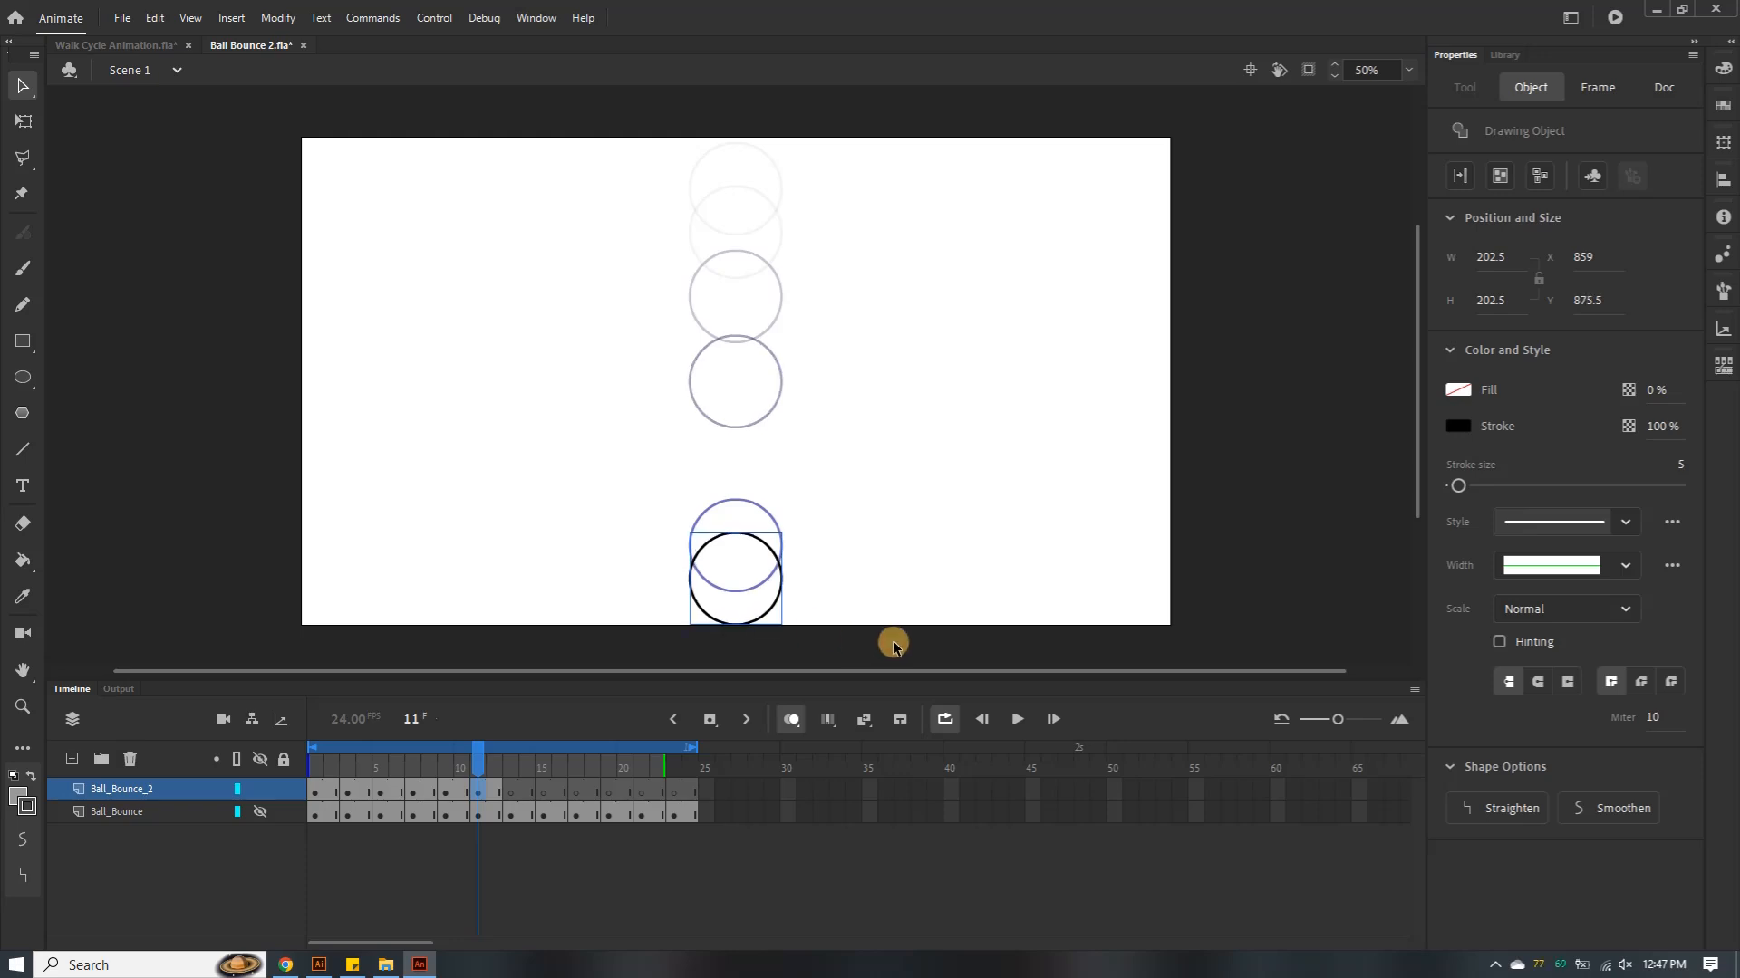
click(512, 795)
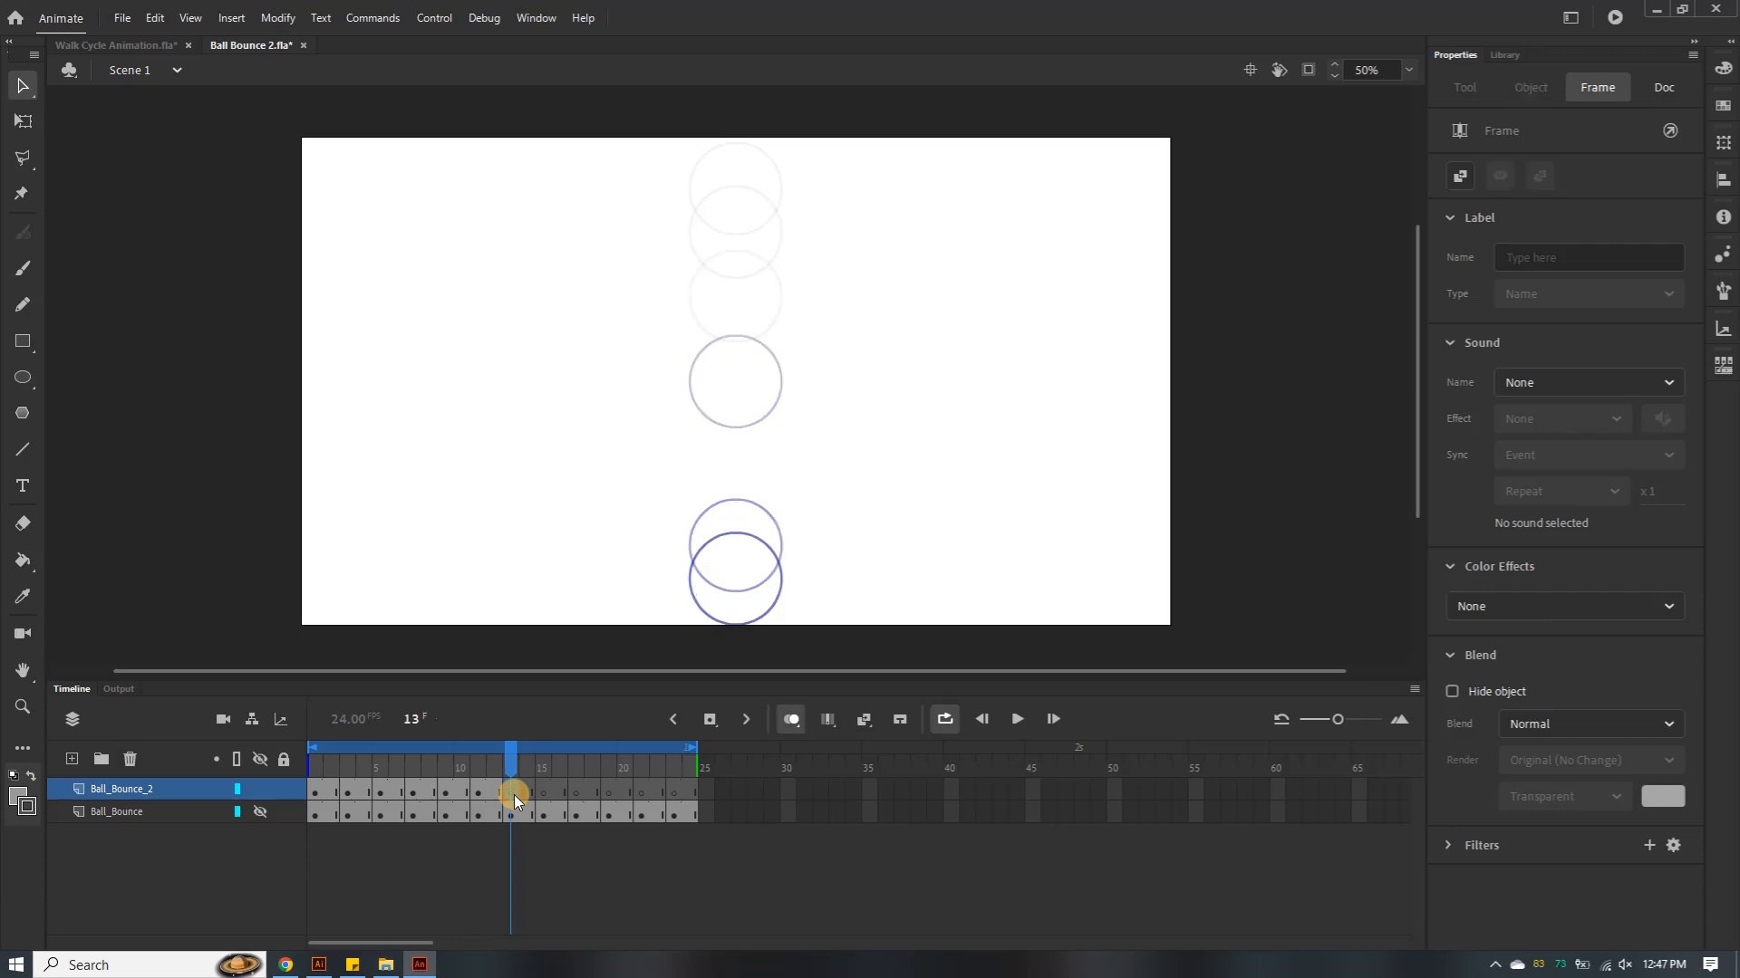
key(ctrl+shift+v)
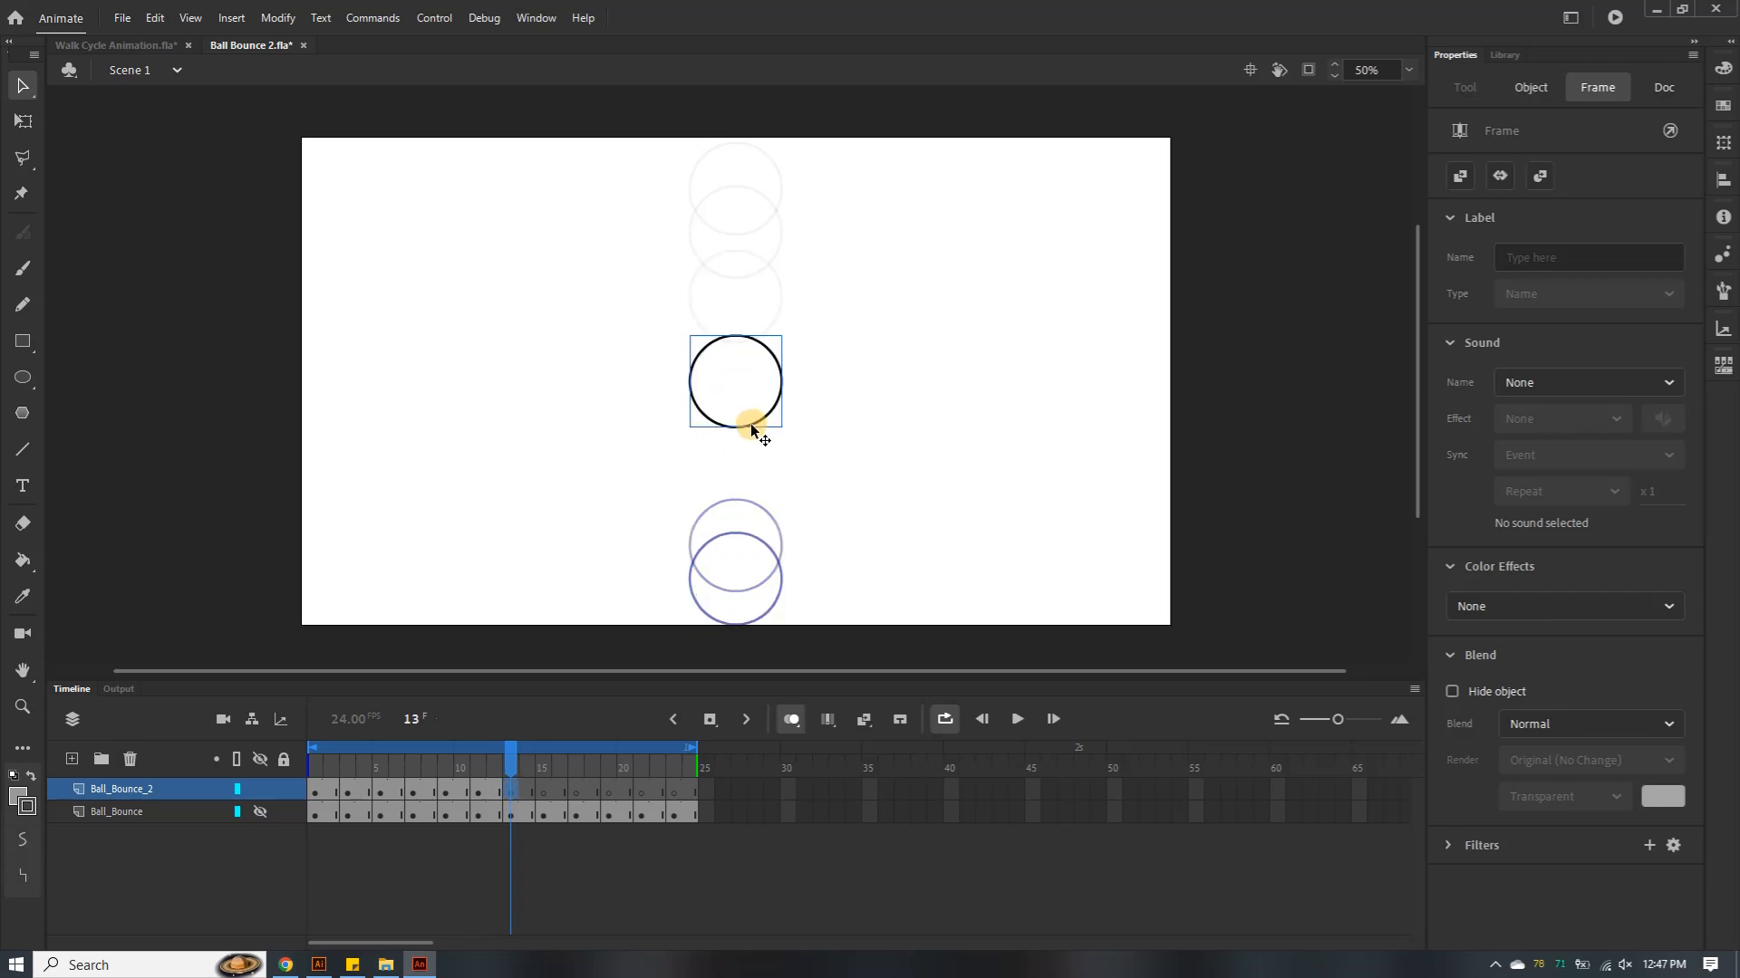
key(Delete)
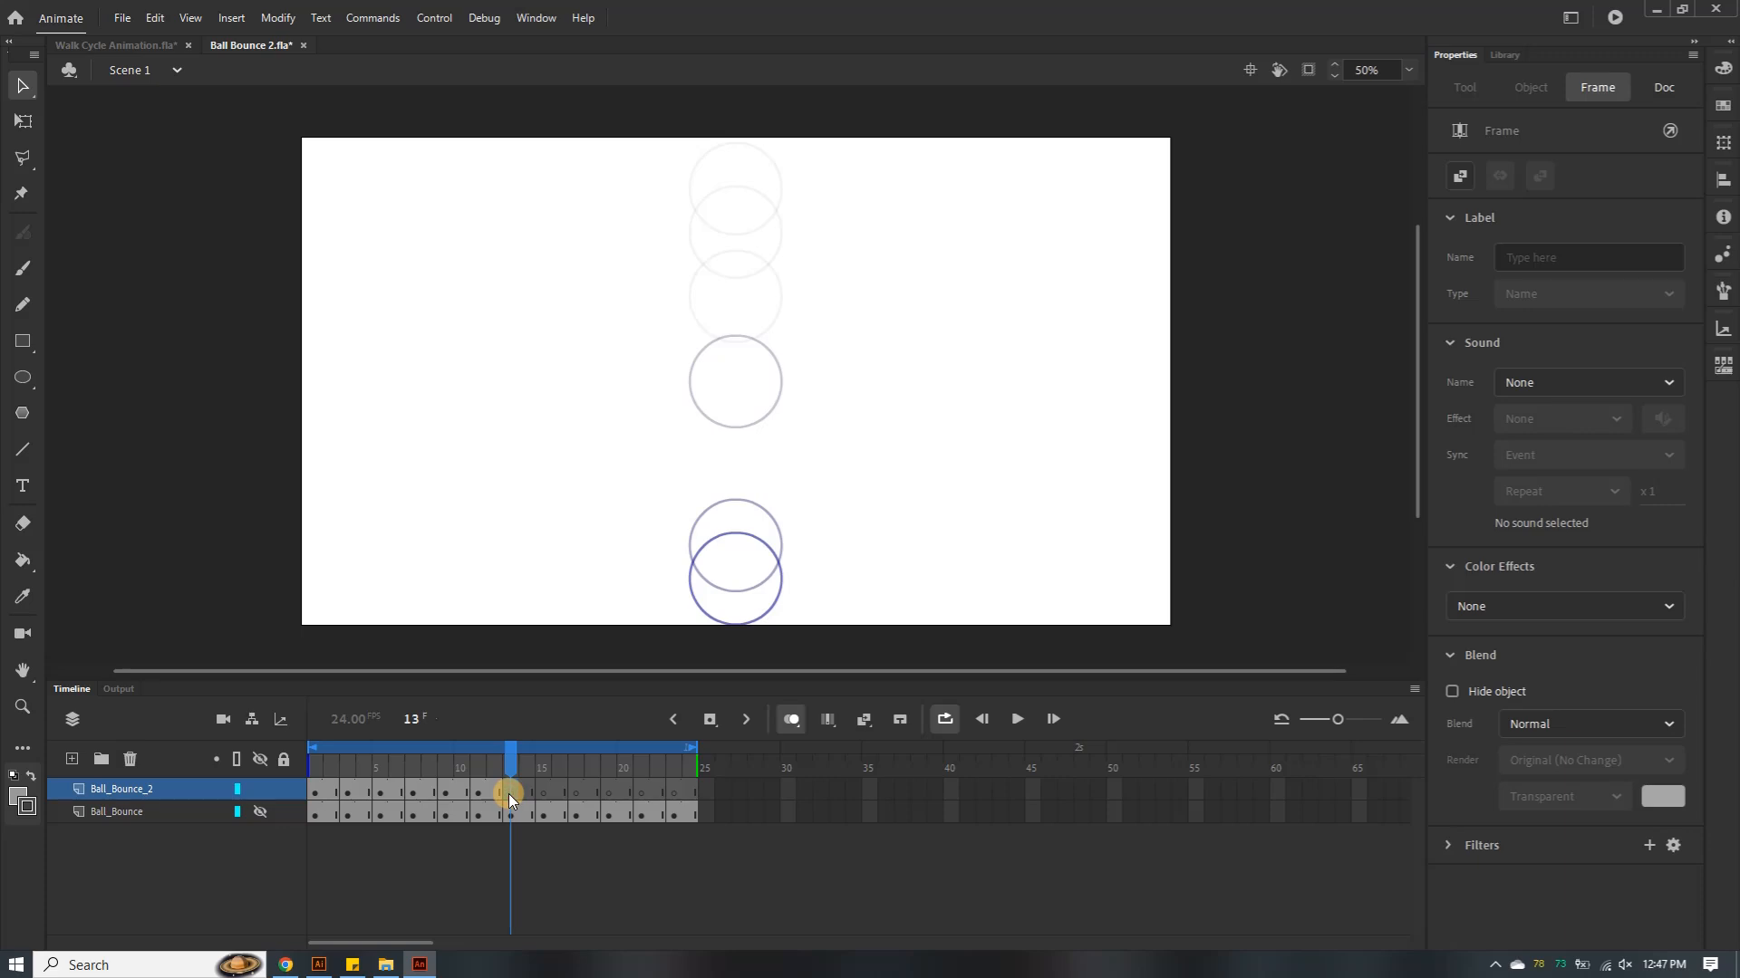
Go through the keyframes from frame 1 to frame 9 of Ball_Bounce_2 to check the ball's spacing as it falls
click(331, 790)
click(348, 791)
click(382, 790)
click(412, 792)
click(452, 791)
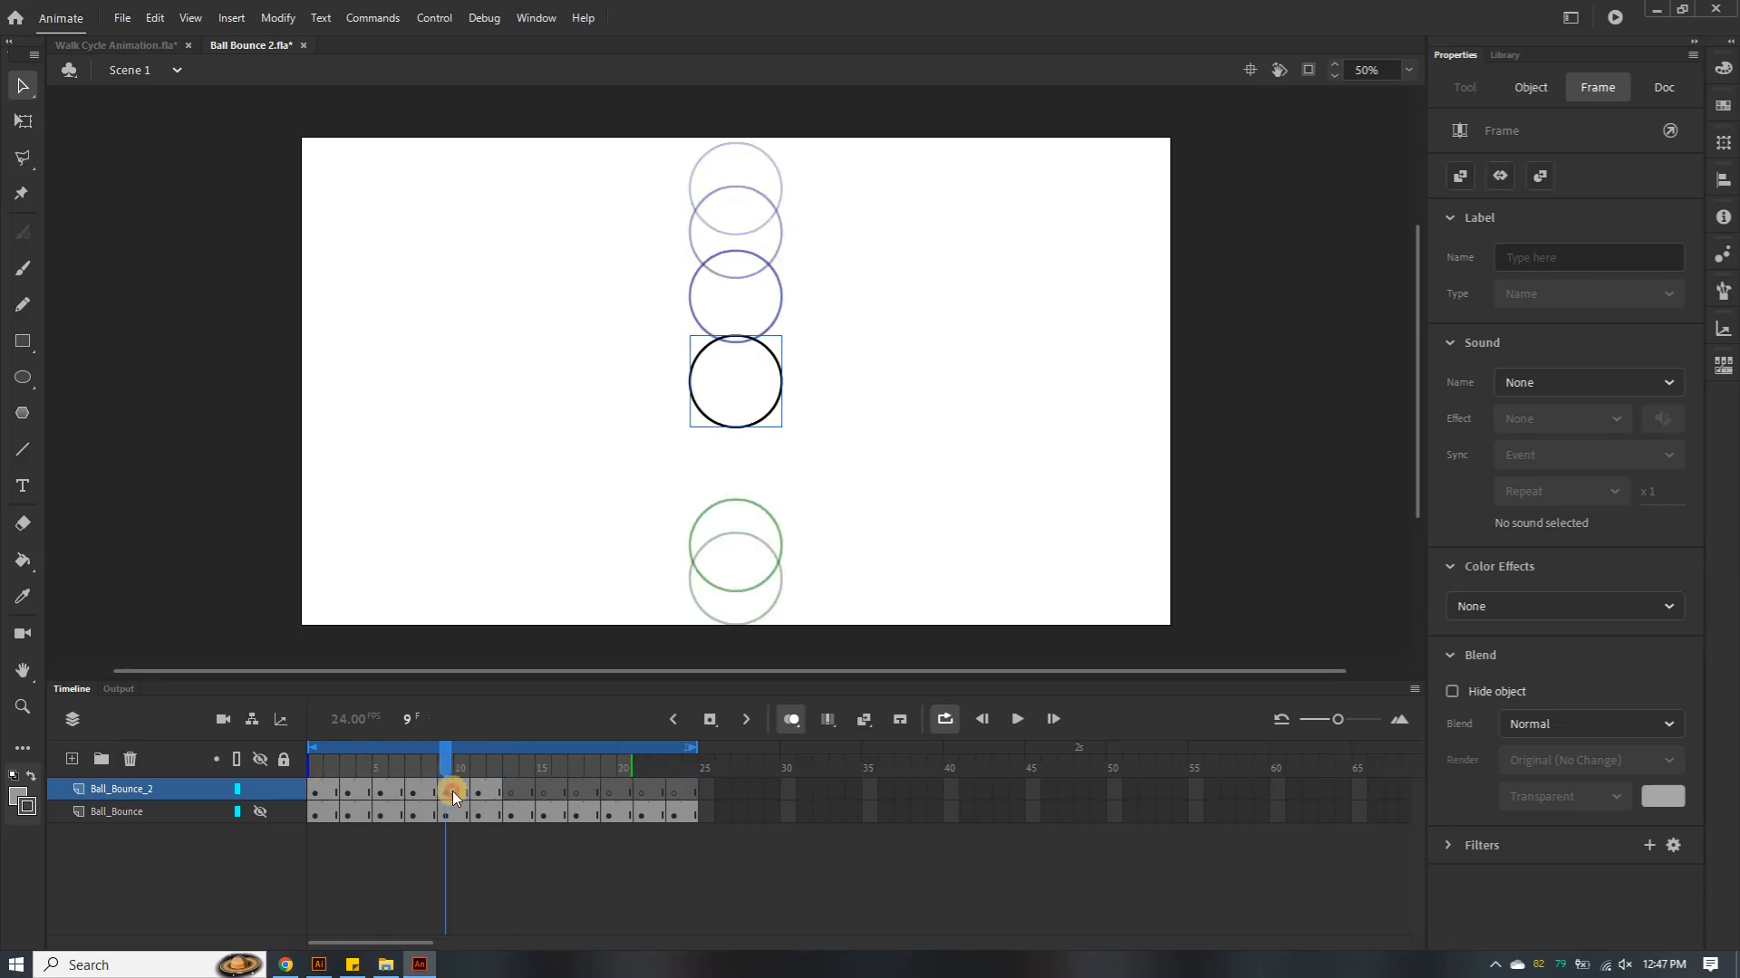
click(318, 793)
click(347, 791)
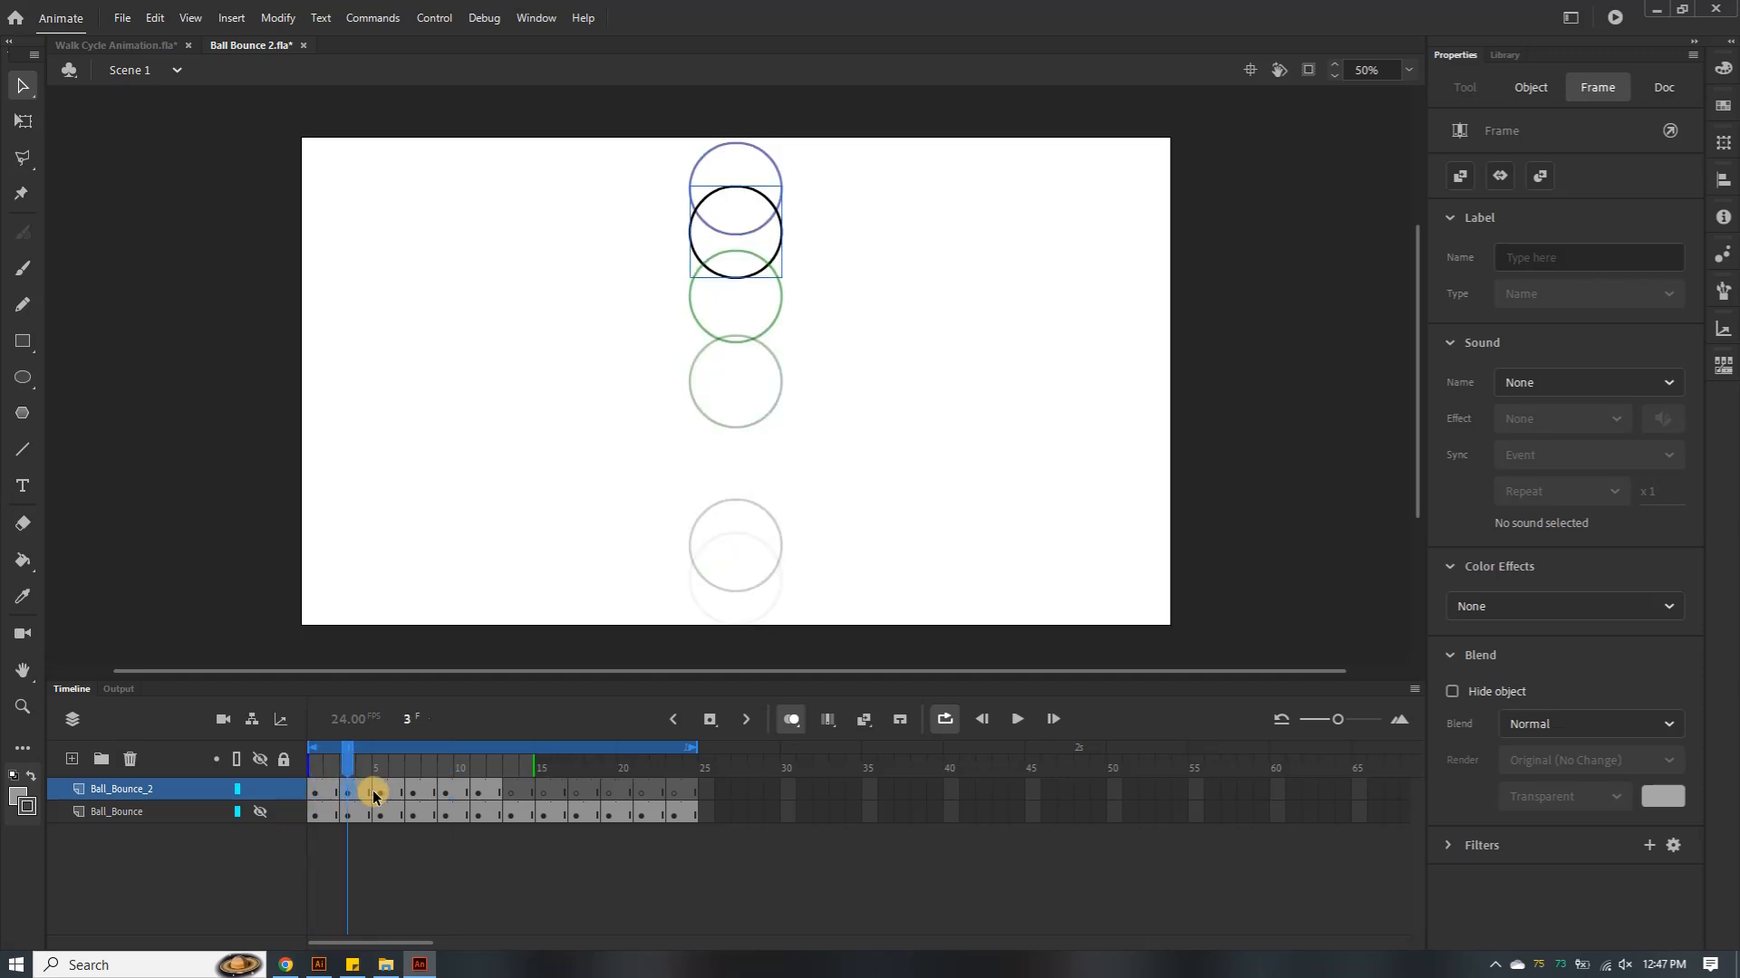
Delete the Ball_Bounce layer, keeping only Ball_Bounce_2
click(118, 810)
right_click(118, 810)
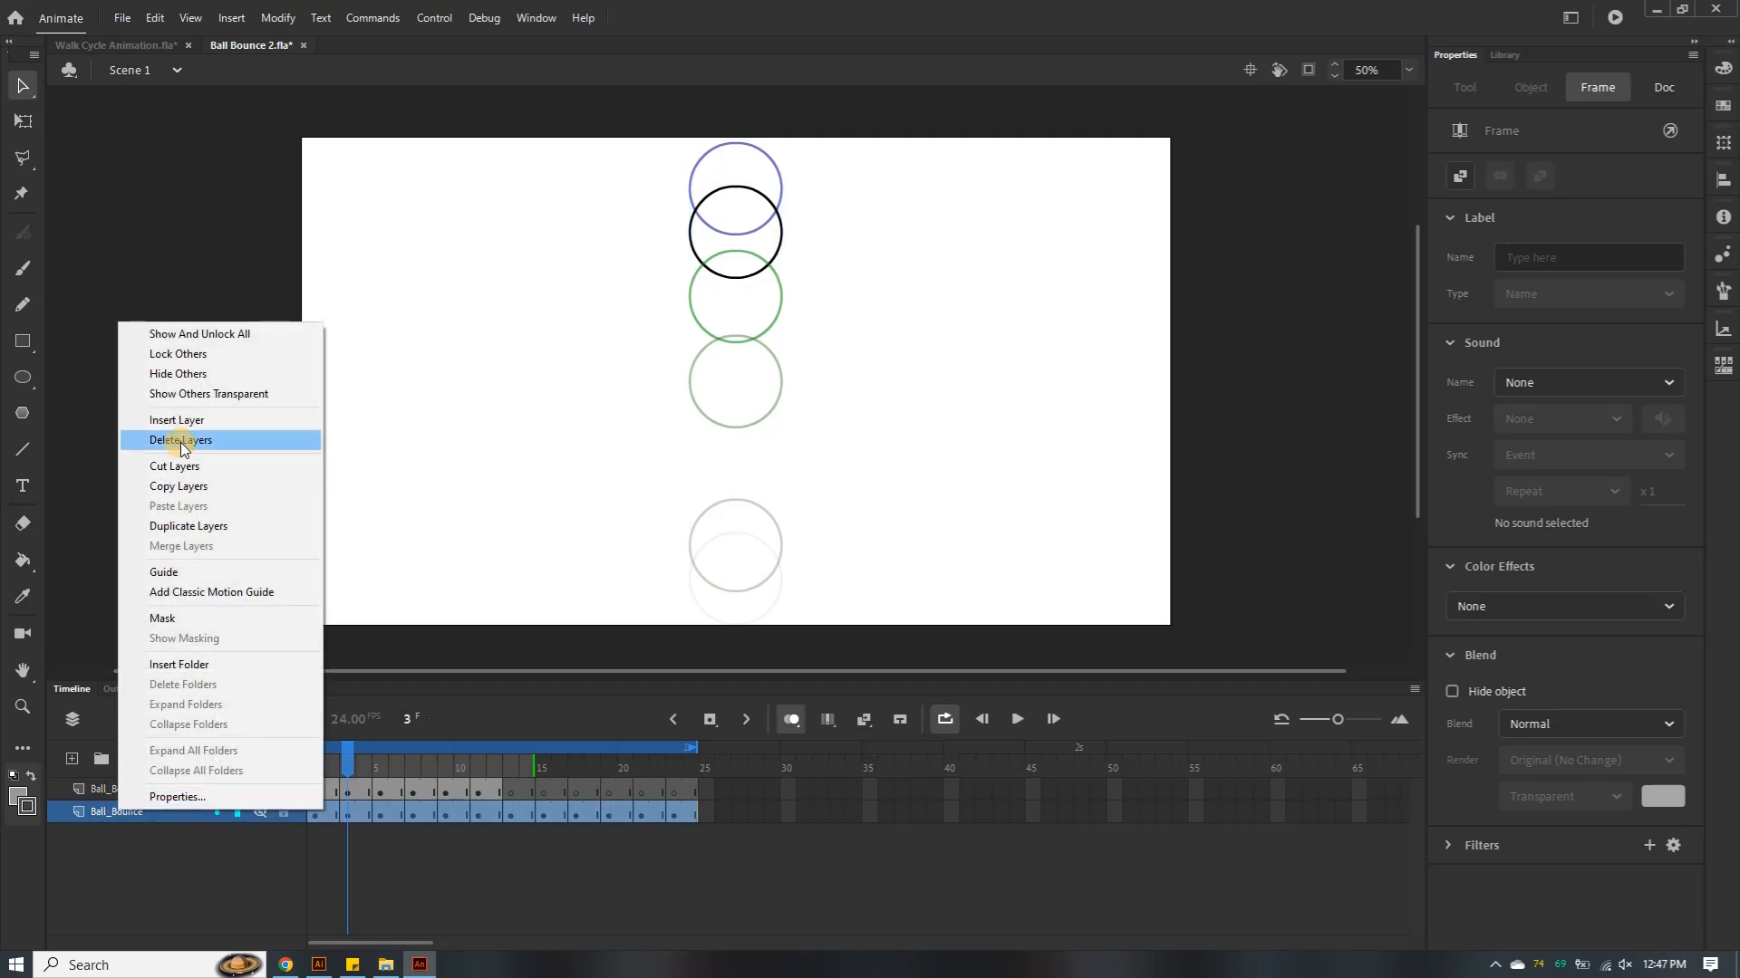
click(181, 441)
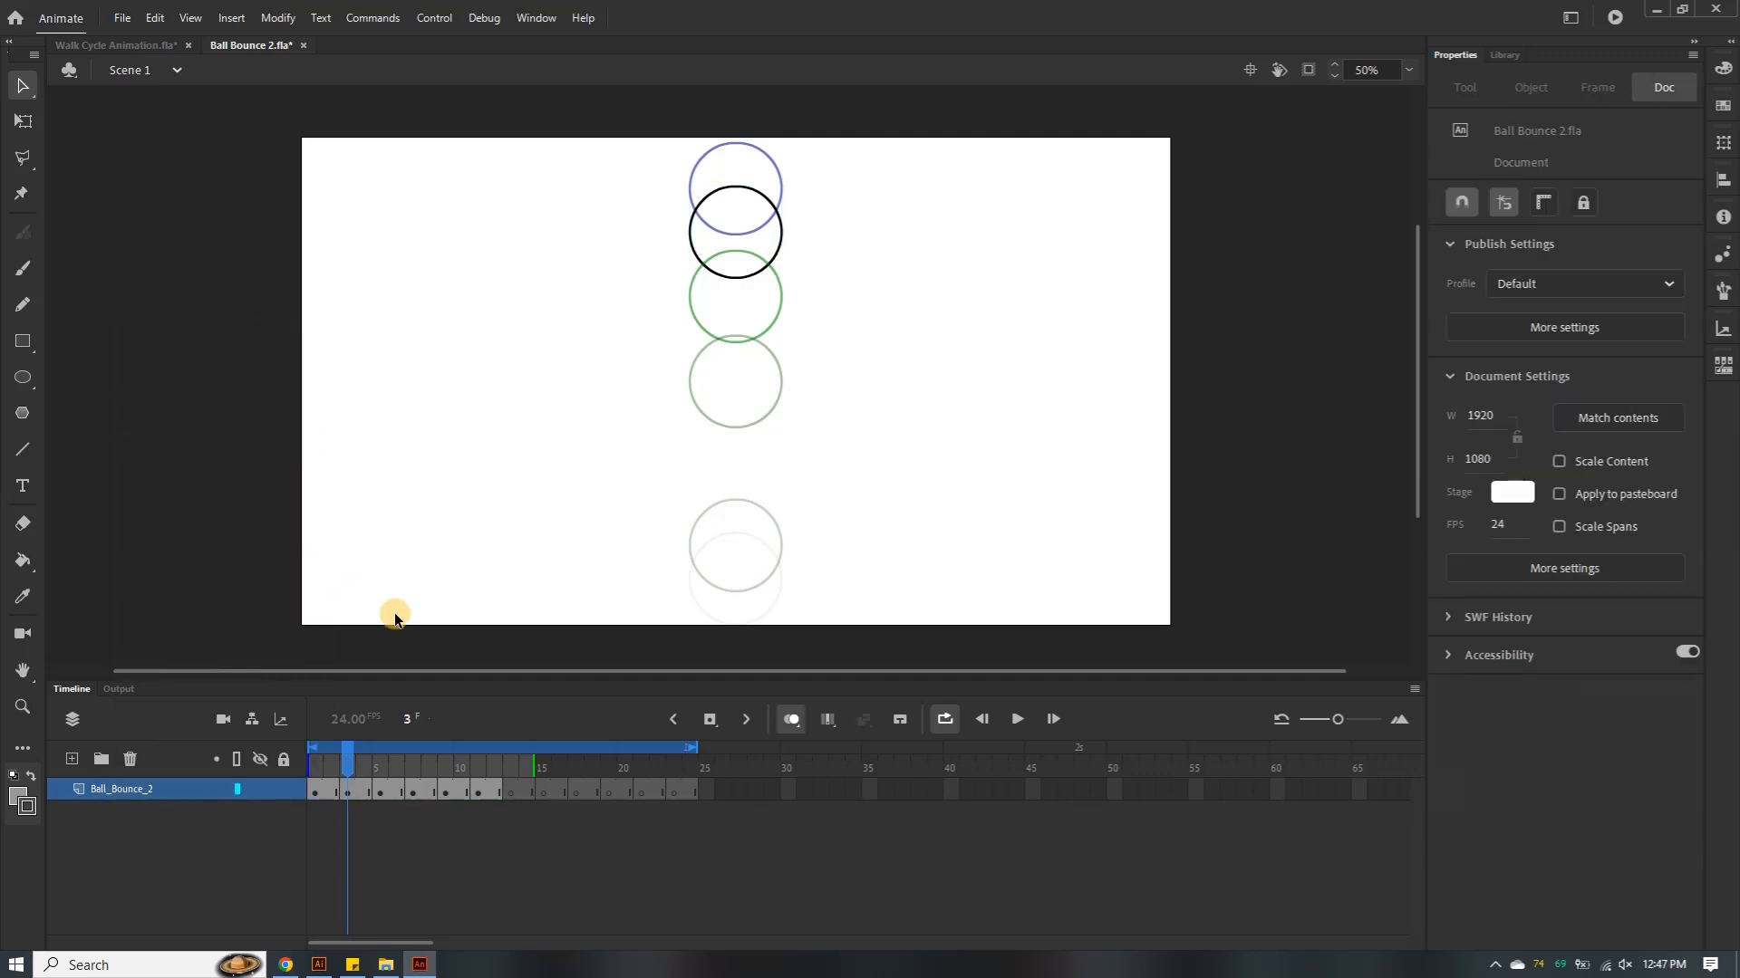
Go through frames 1 to 12 of Ball_Bounce_2 to review the whole fall down to the ground contact
click(314, 789)
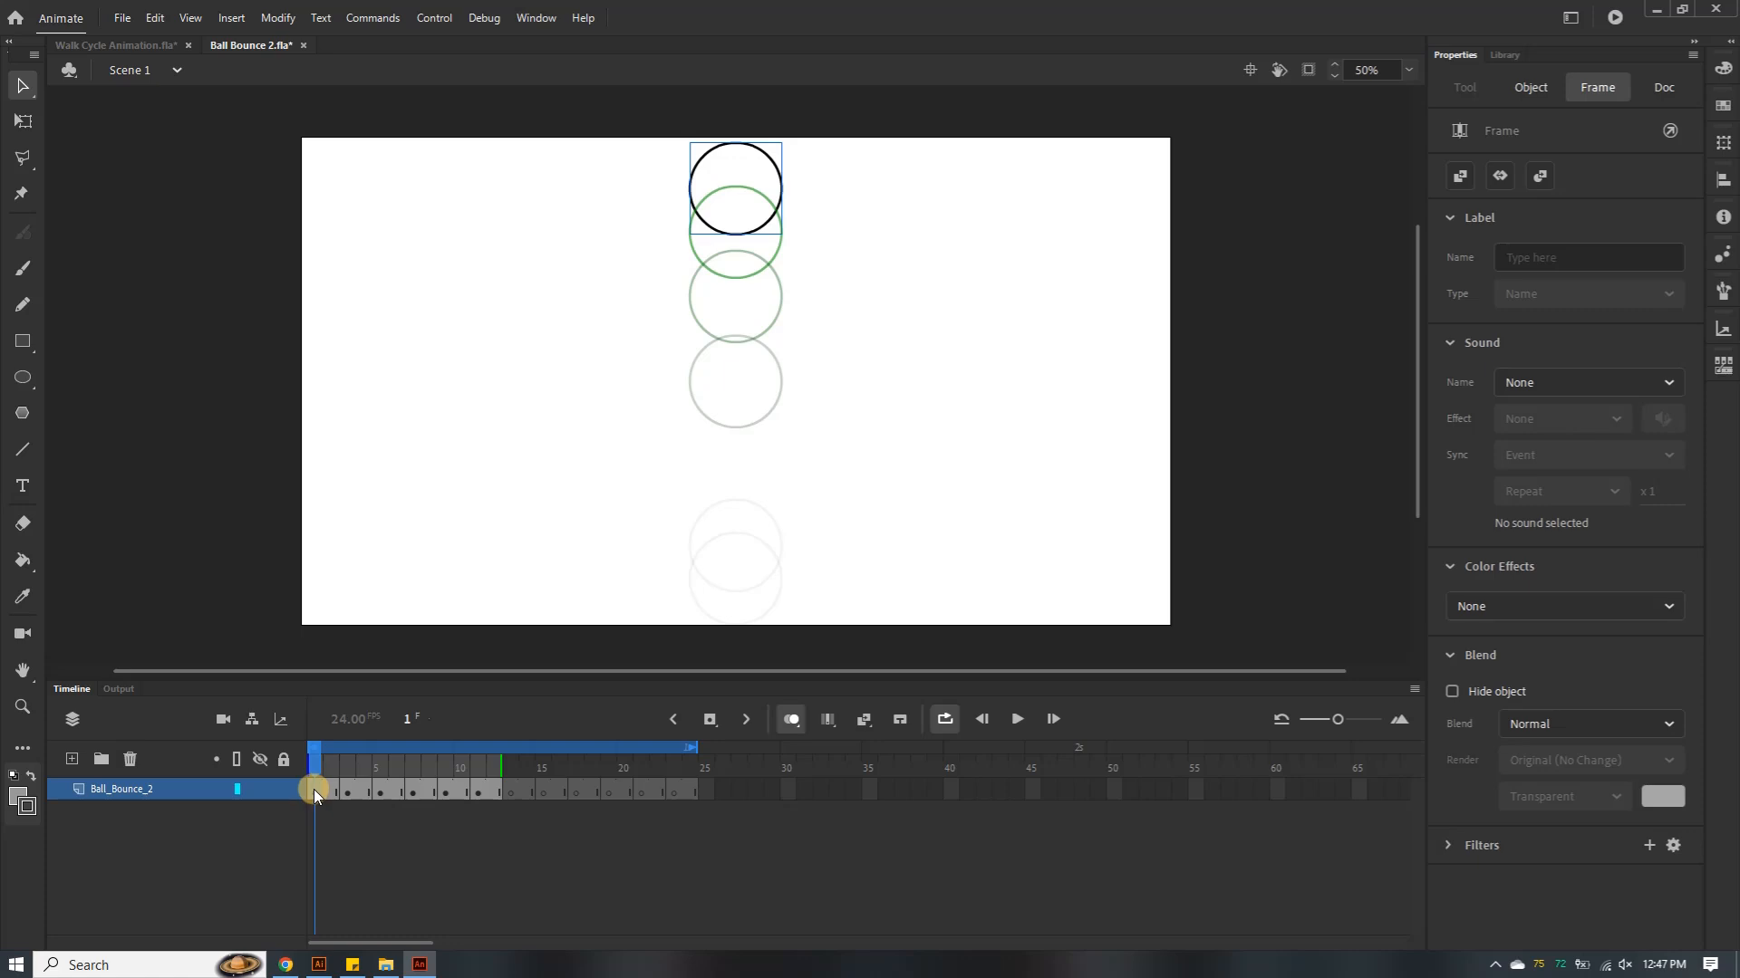
drag(315, 790, 348, 790)
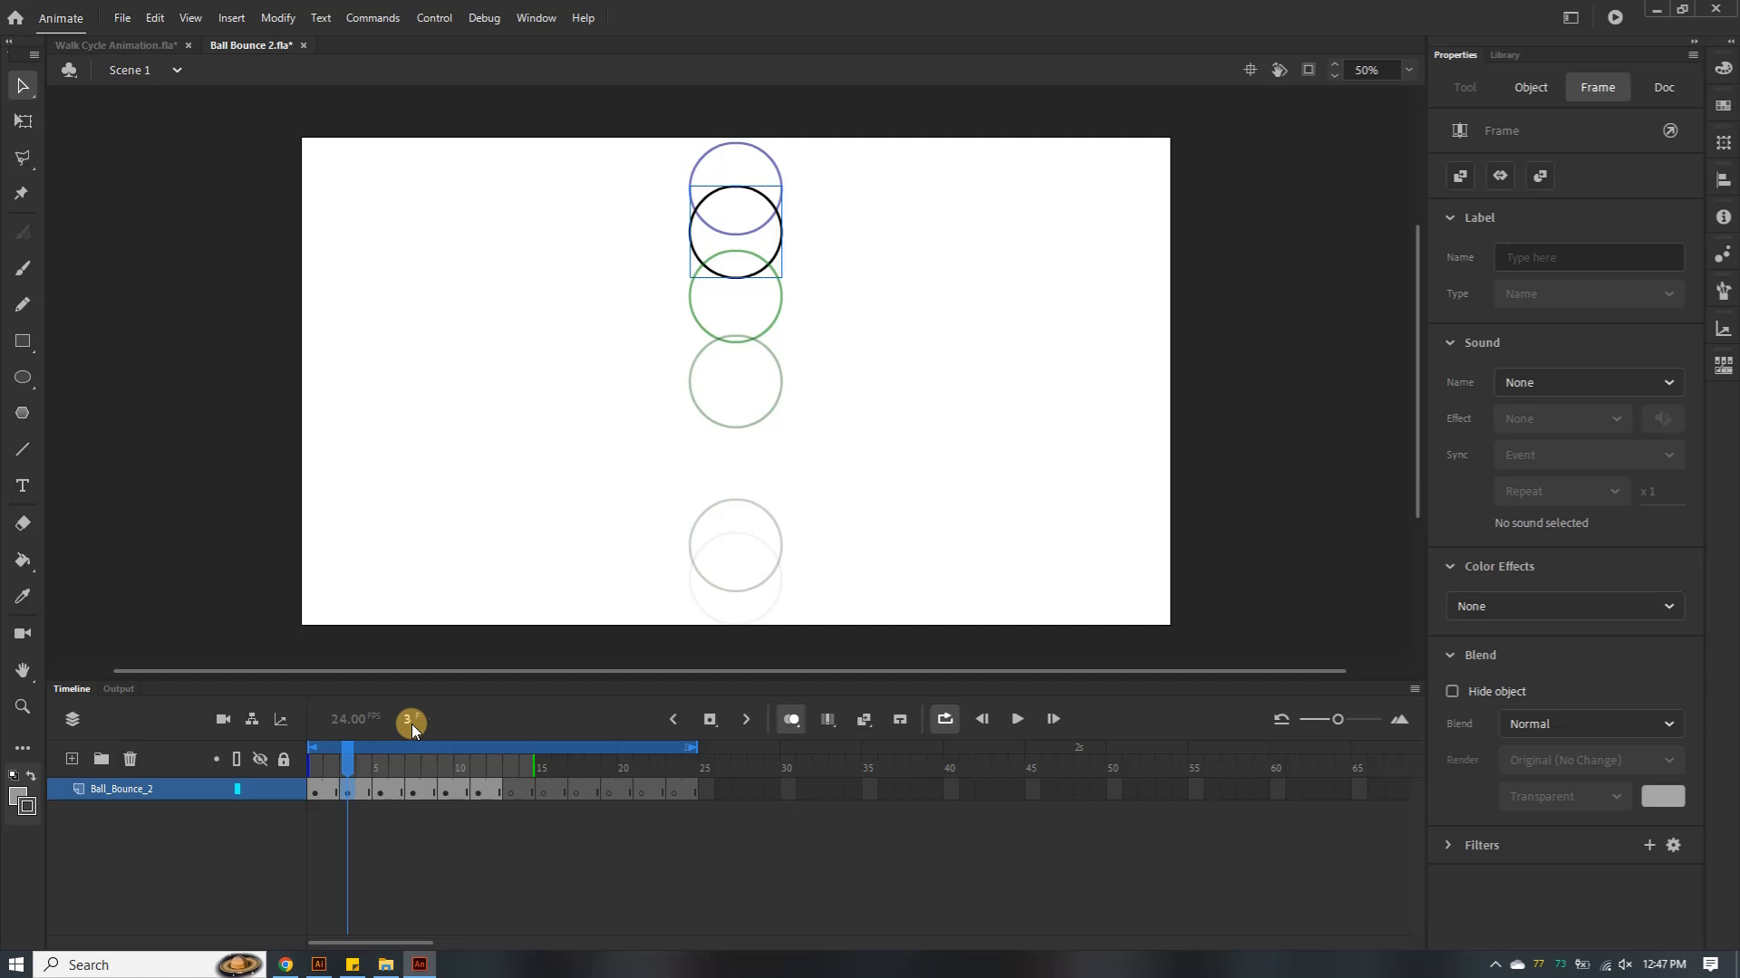
click(380, 793)
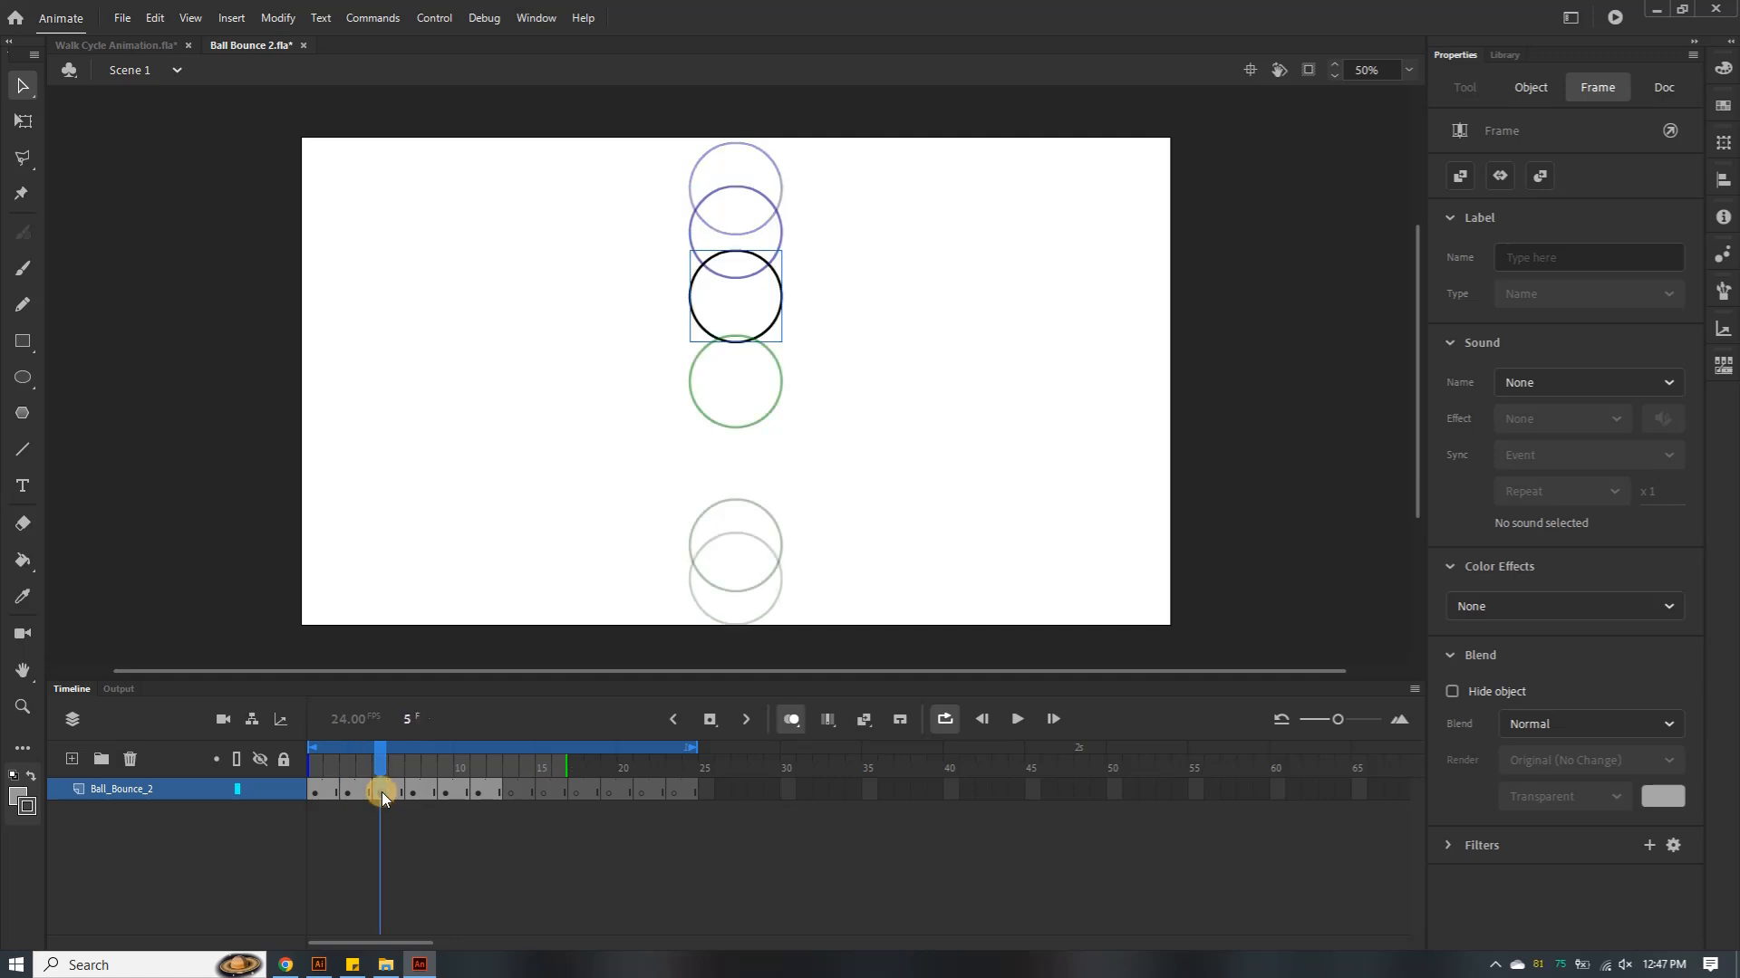
click(411, 791)
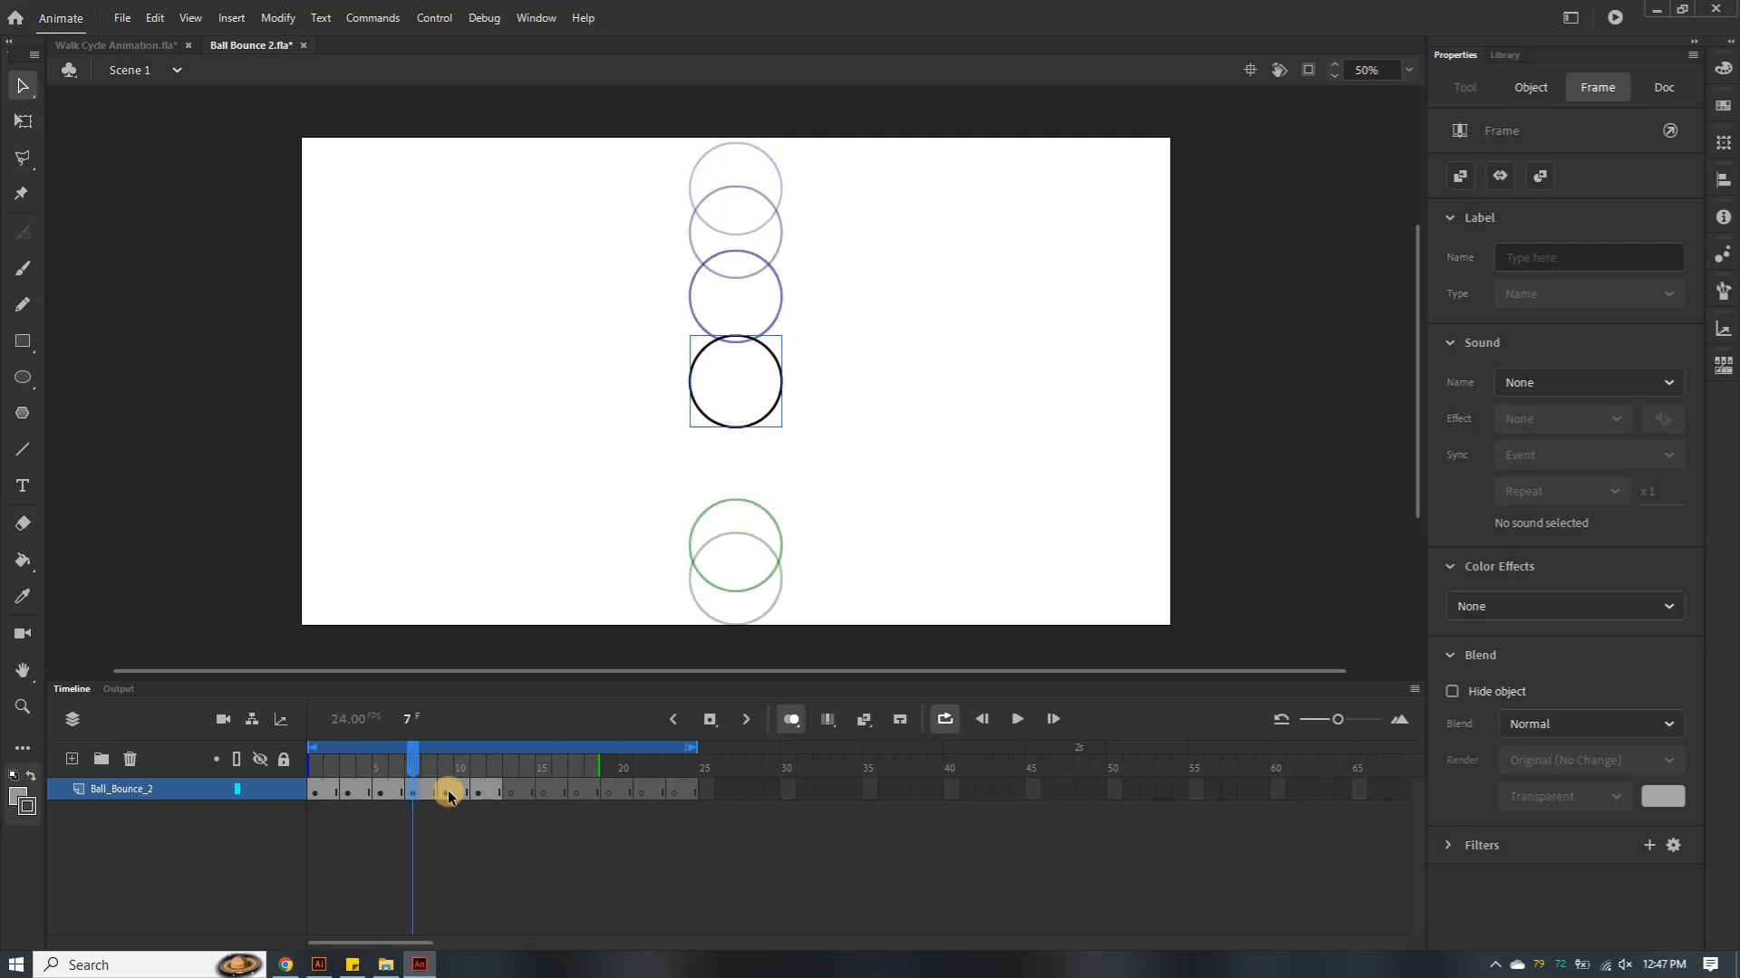
click(448, 792)
click(478, 796)
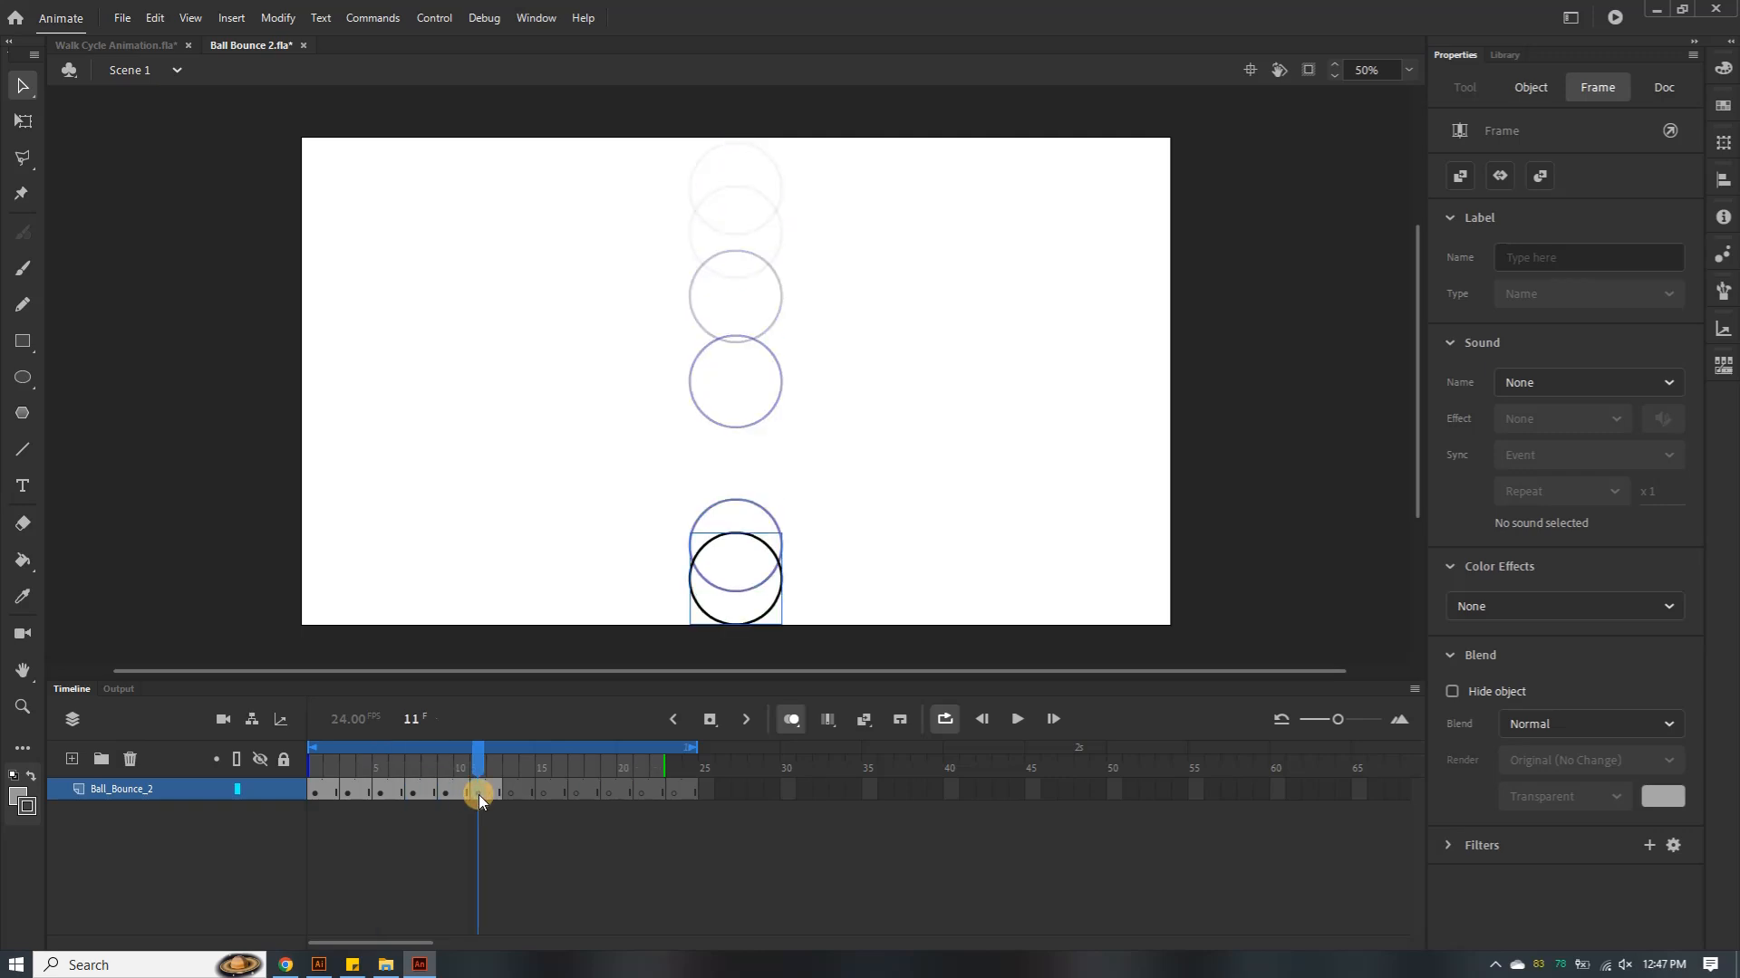
click(493, 793)
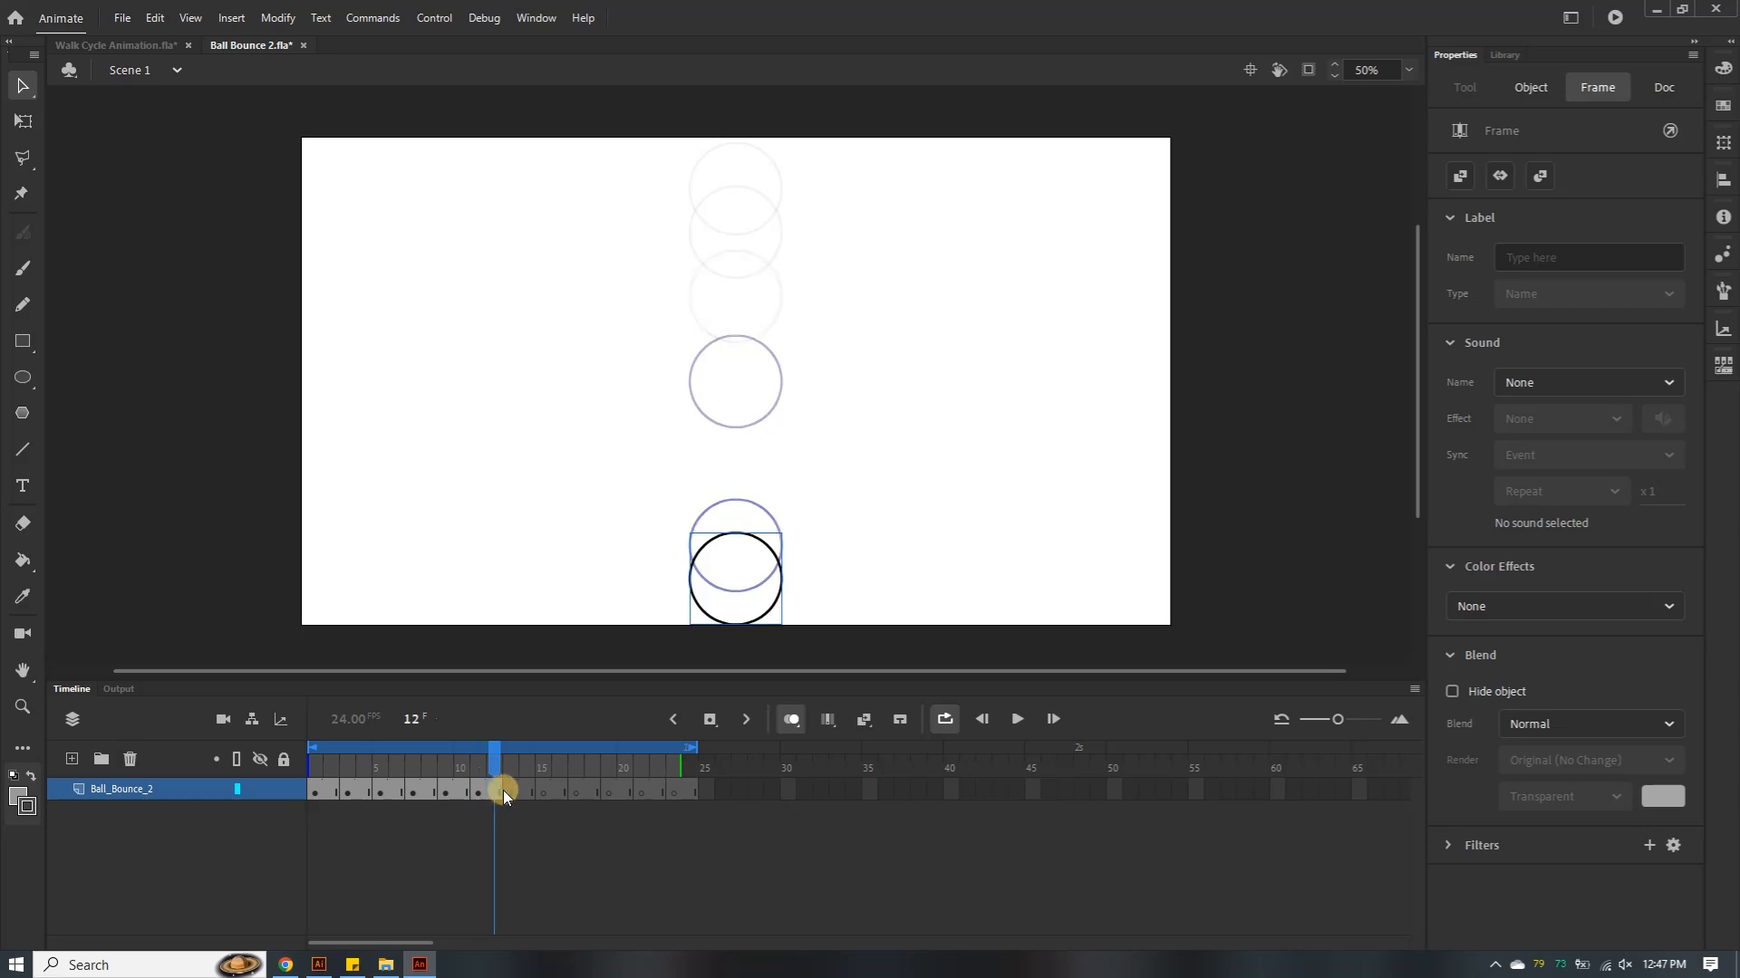
Paste the ball into frame 13 and place it slightly above the frame 11 ball, overlapping it
click(510, 794)
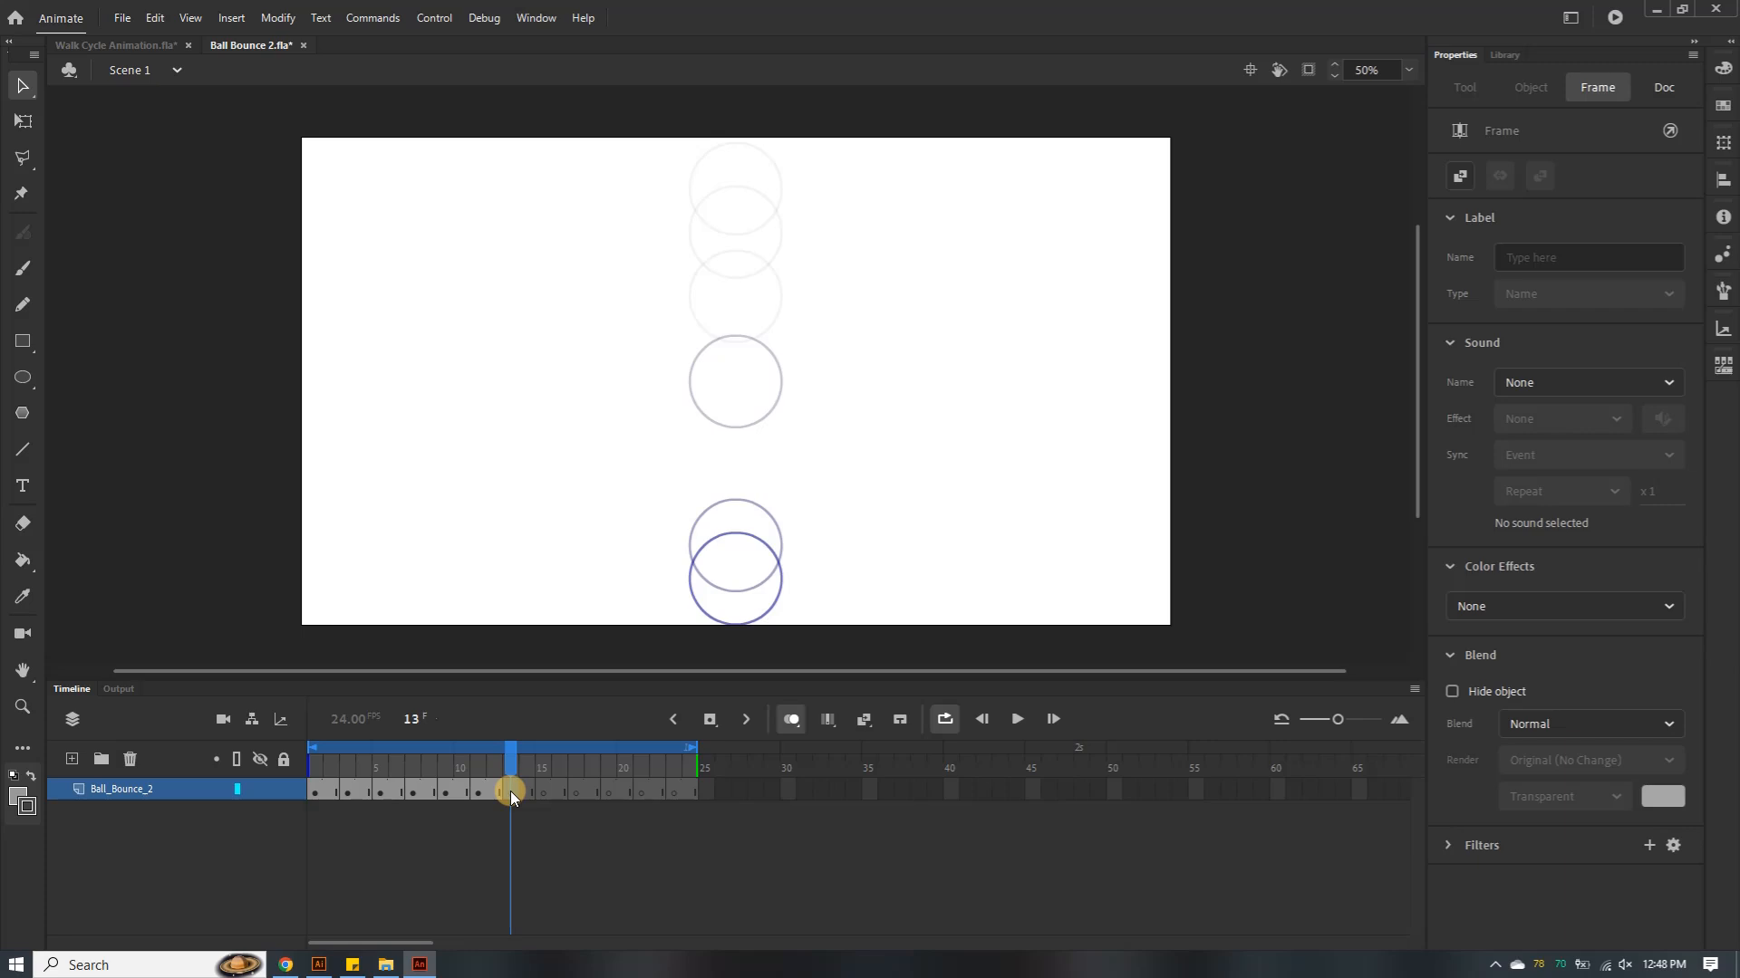
click(511, 794)
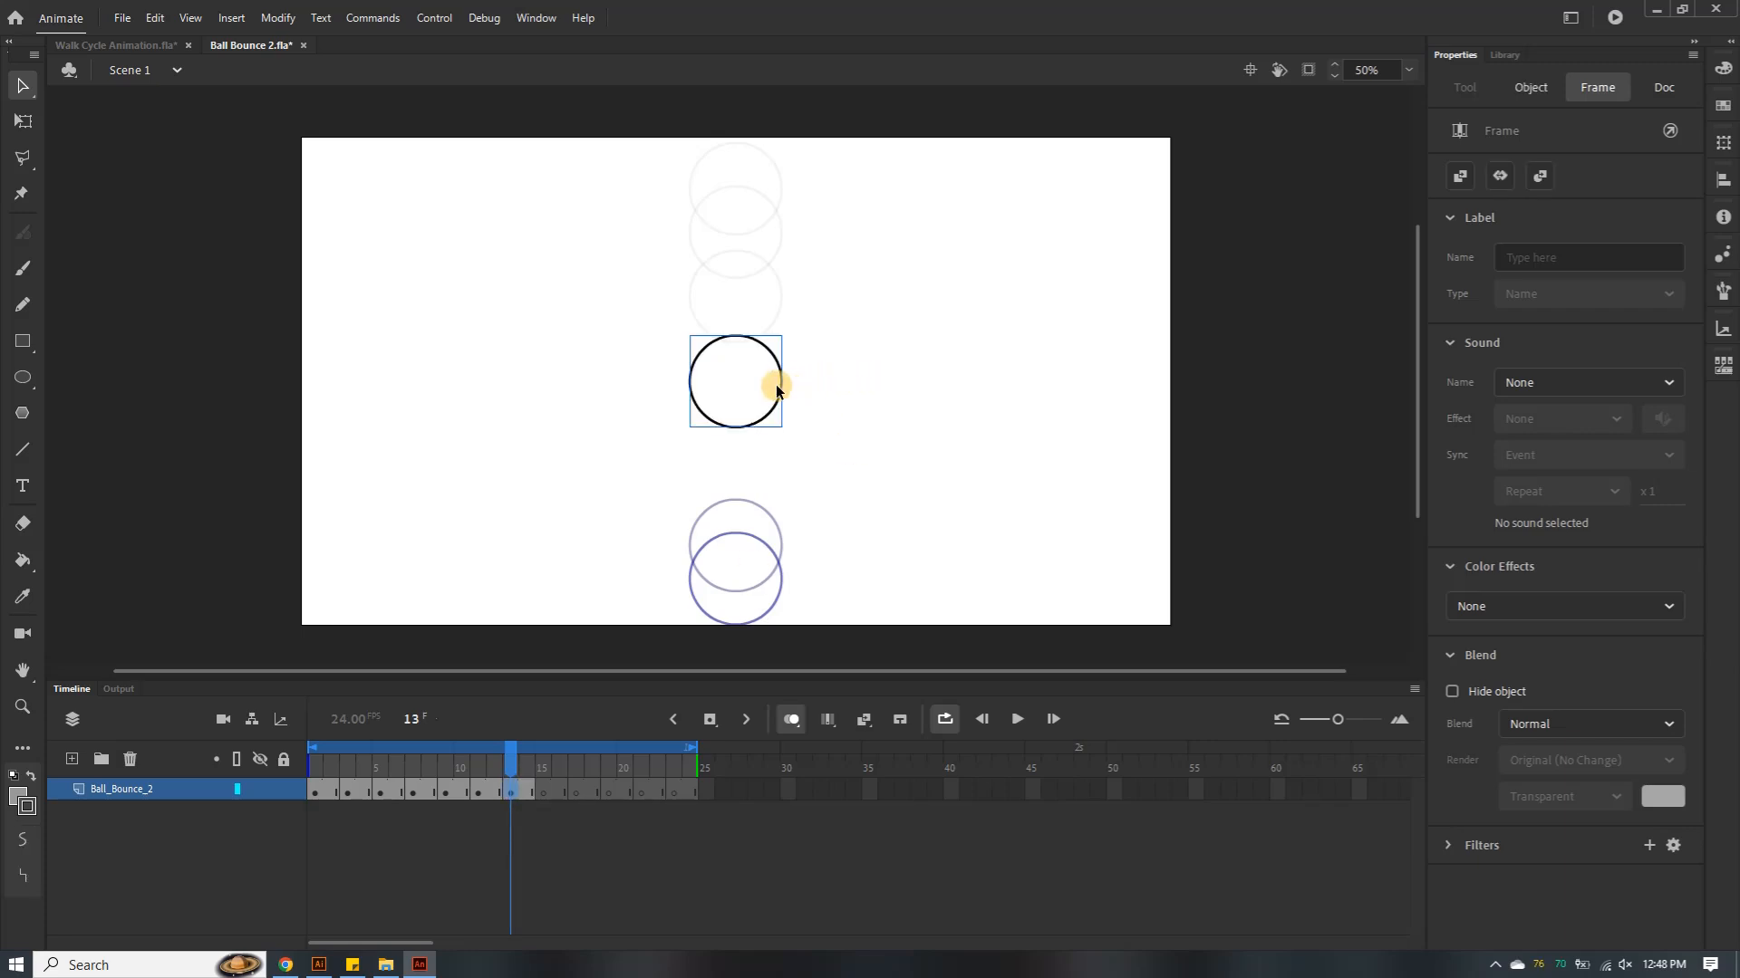
drag(781, 391, 773, 556)
Paste the ball into frame 15 at about Y 748 and into frame 17 slightly higher, overlapping the frame 15 ball
click(543, 795)
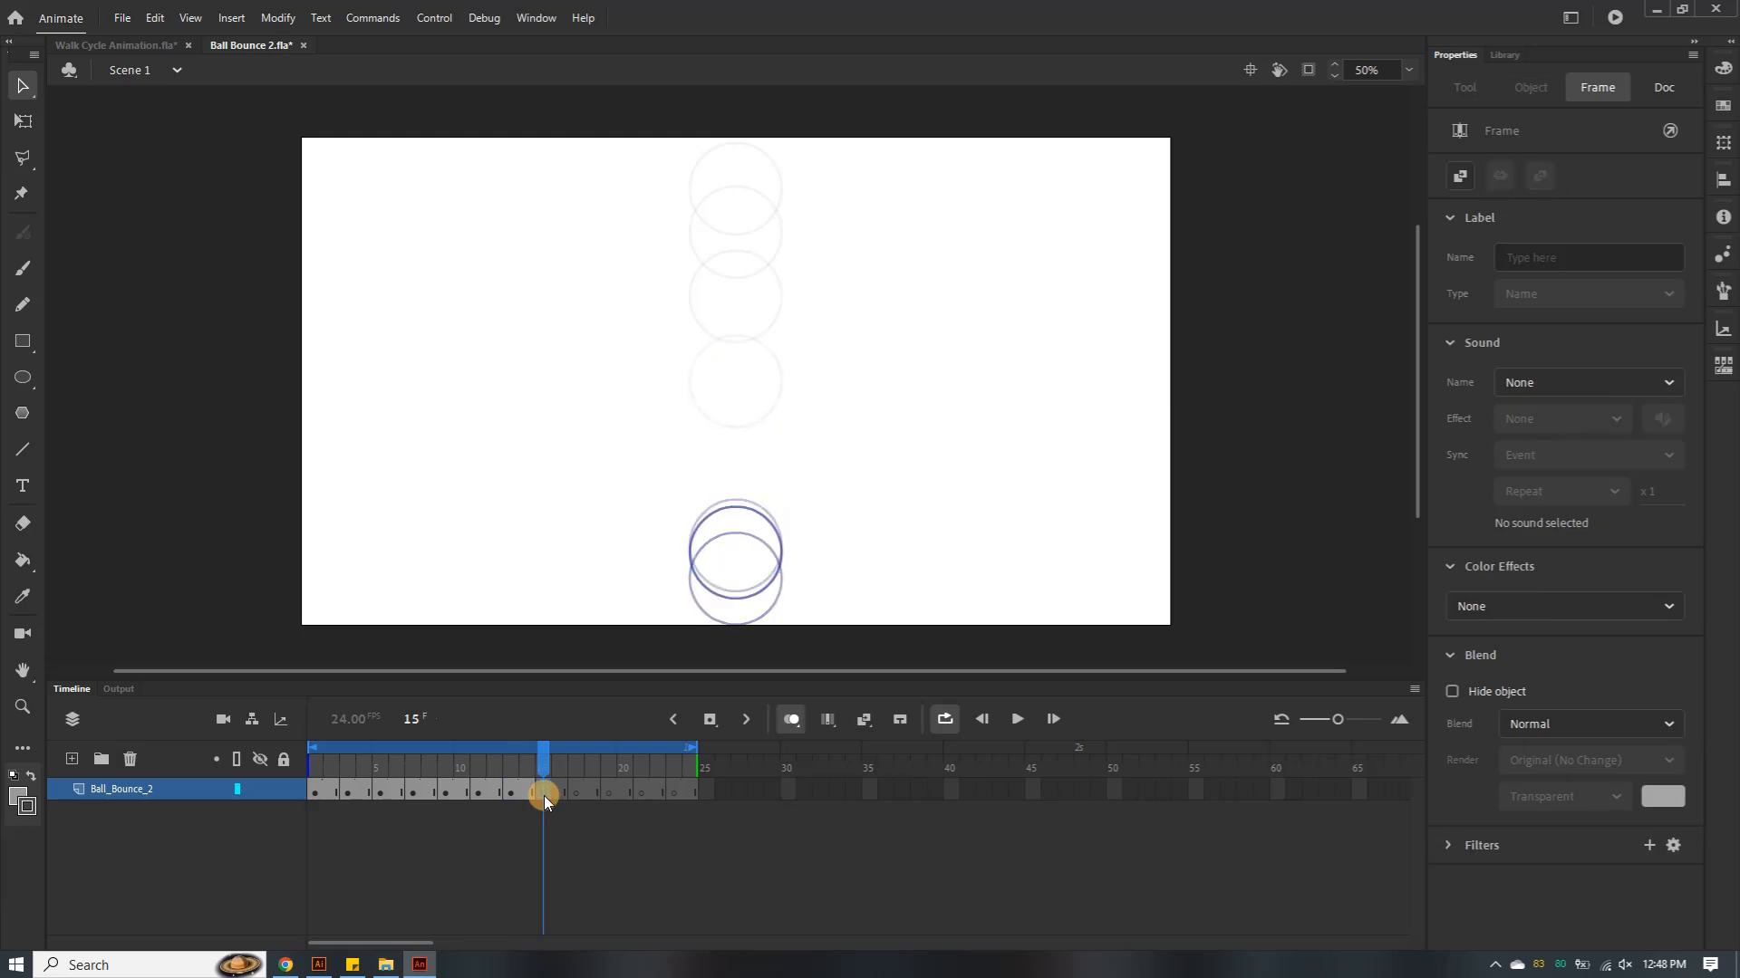
key(ctrl+shift+v)
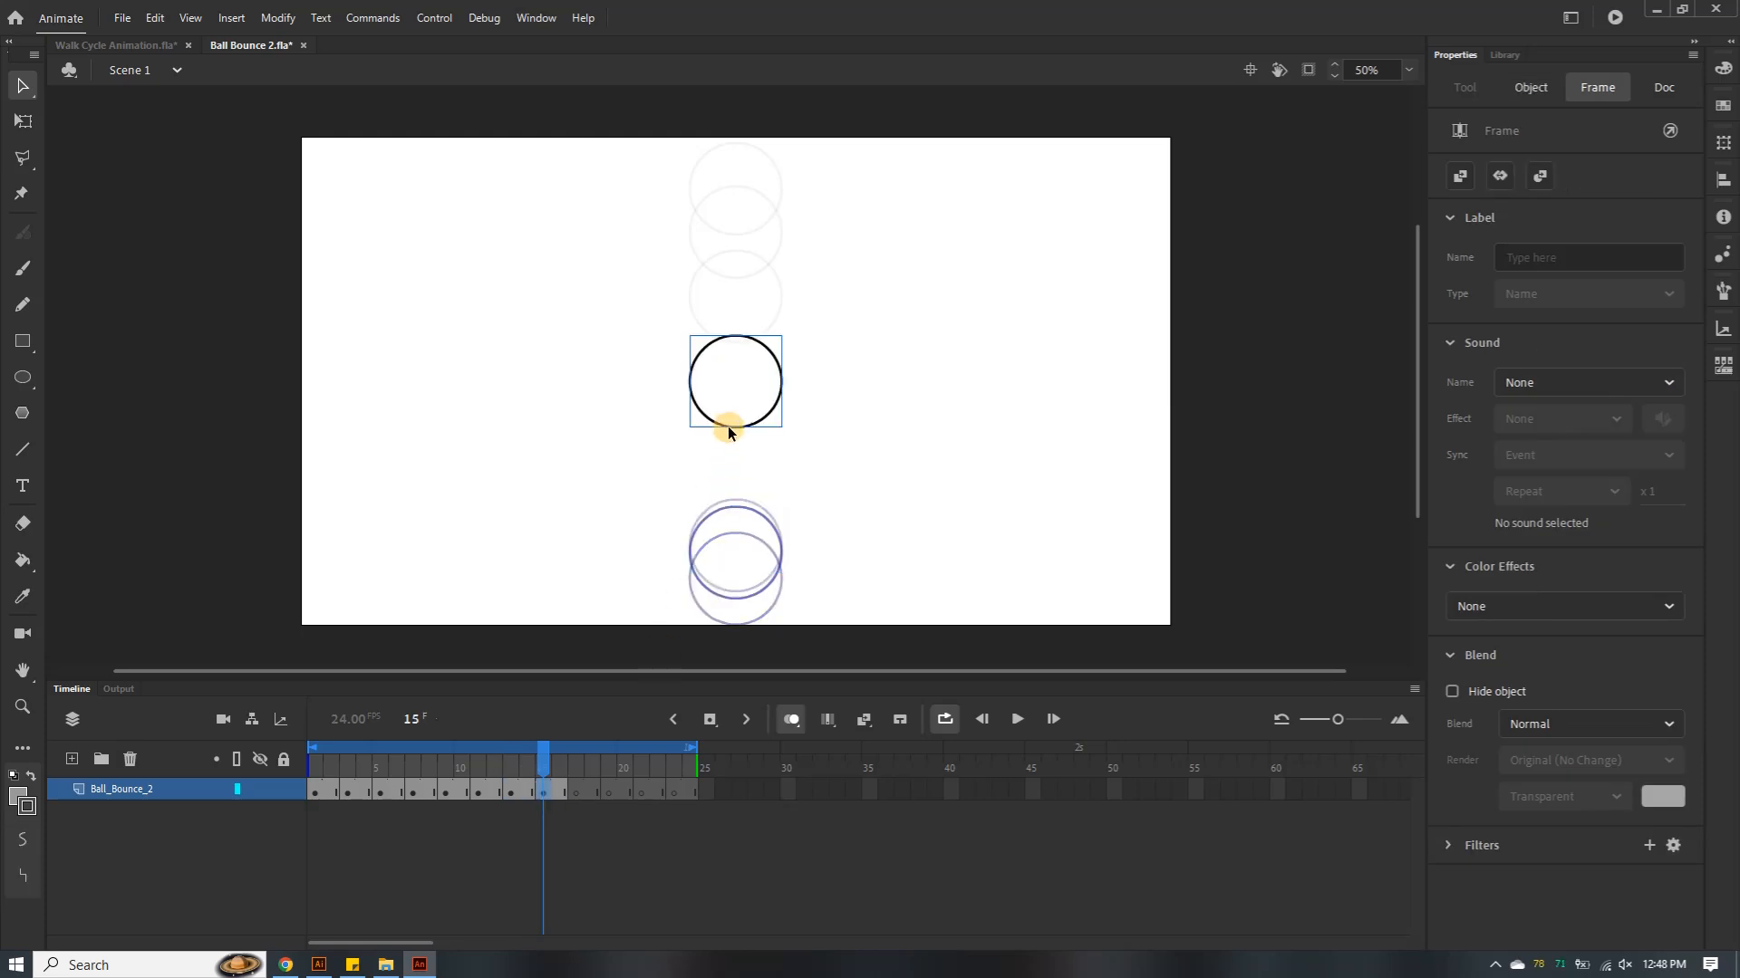
drag(748, 342, 745, 480)
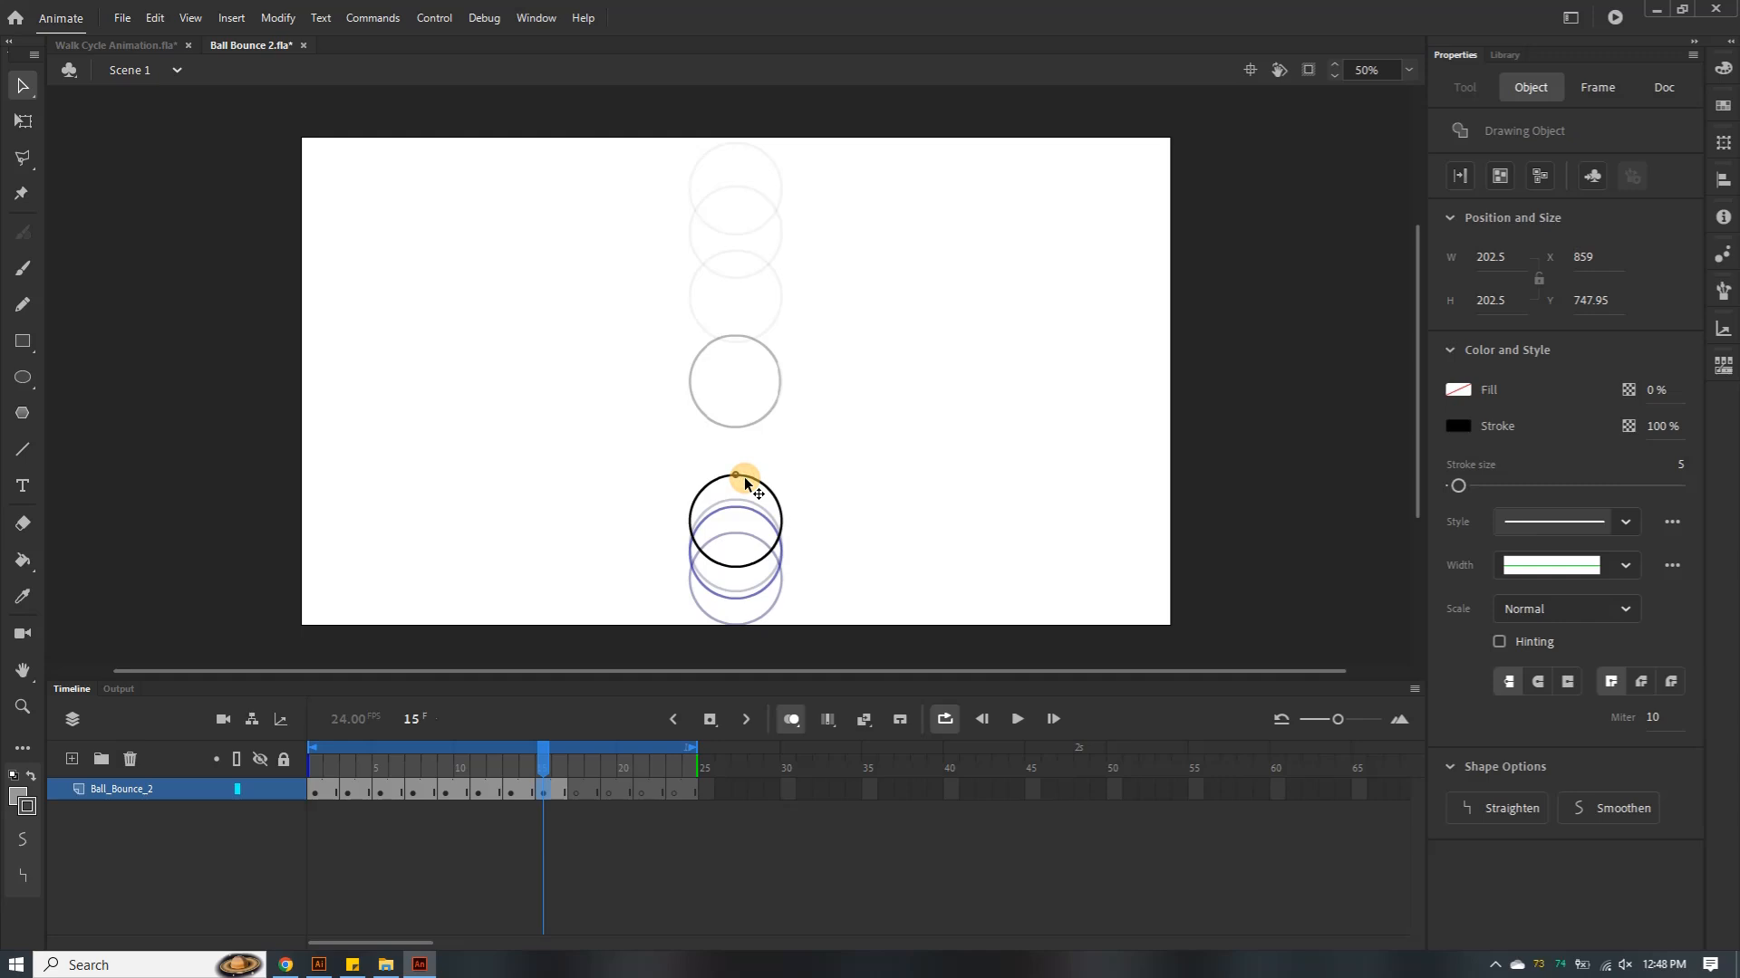
click(576, 797)
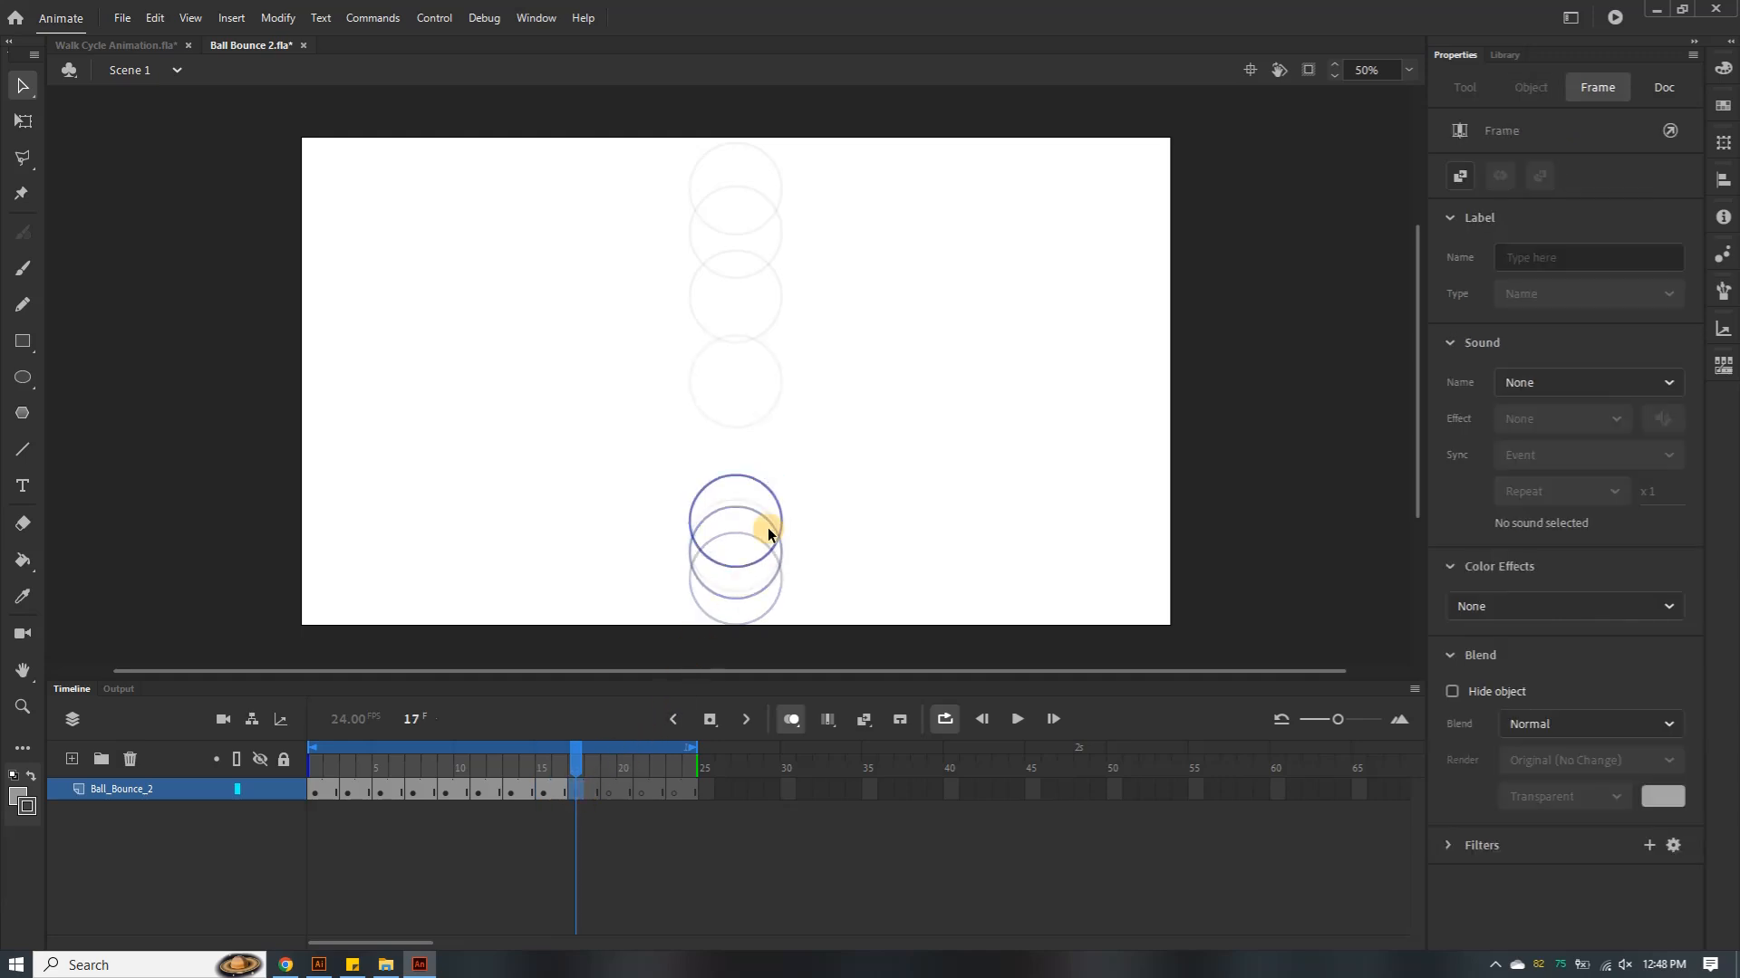
key(ctrl+shift+v)
drag(761, 346, 757, 453)
Paste the ball into frame 19 at the stage's centre and into frame 21 raised to about Y 210
click(608, 794)
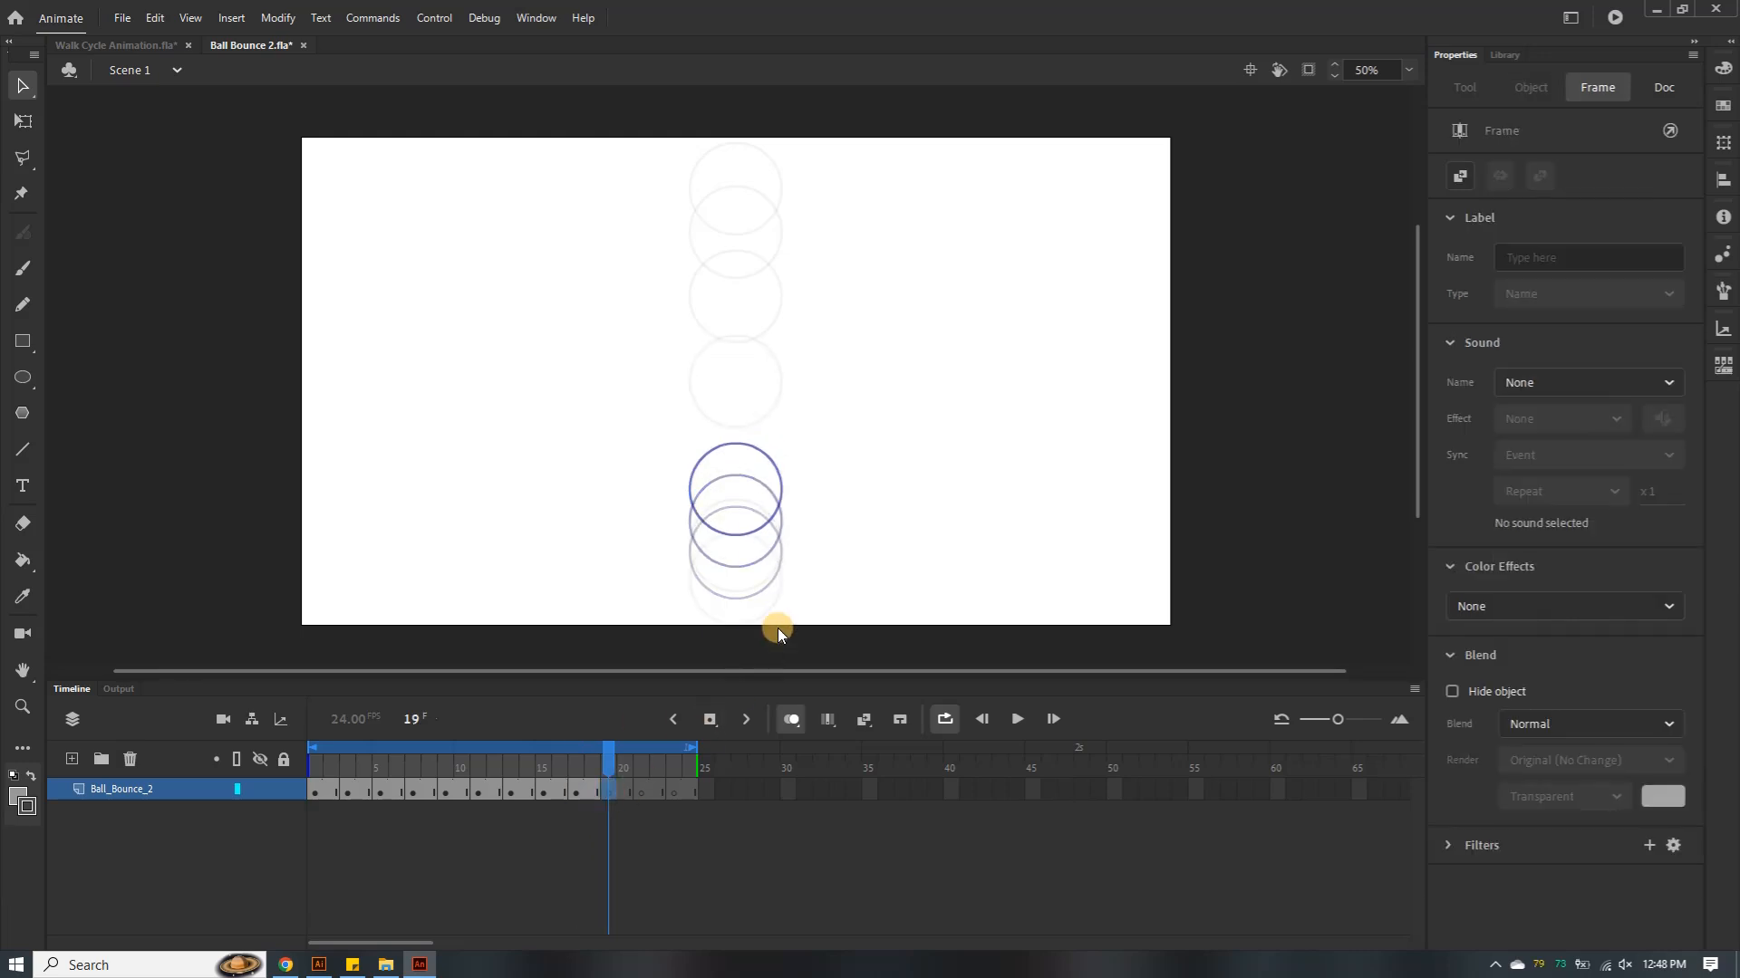
key(ctrl+v)
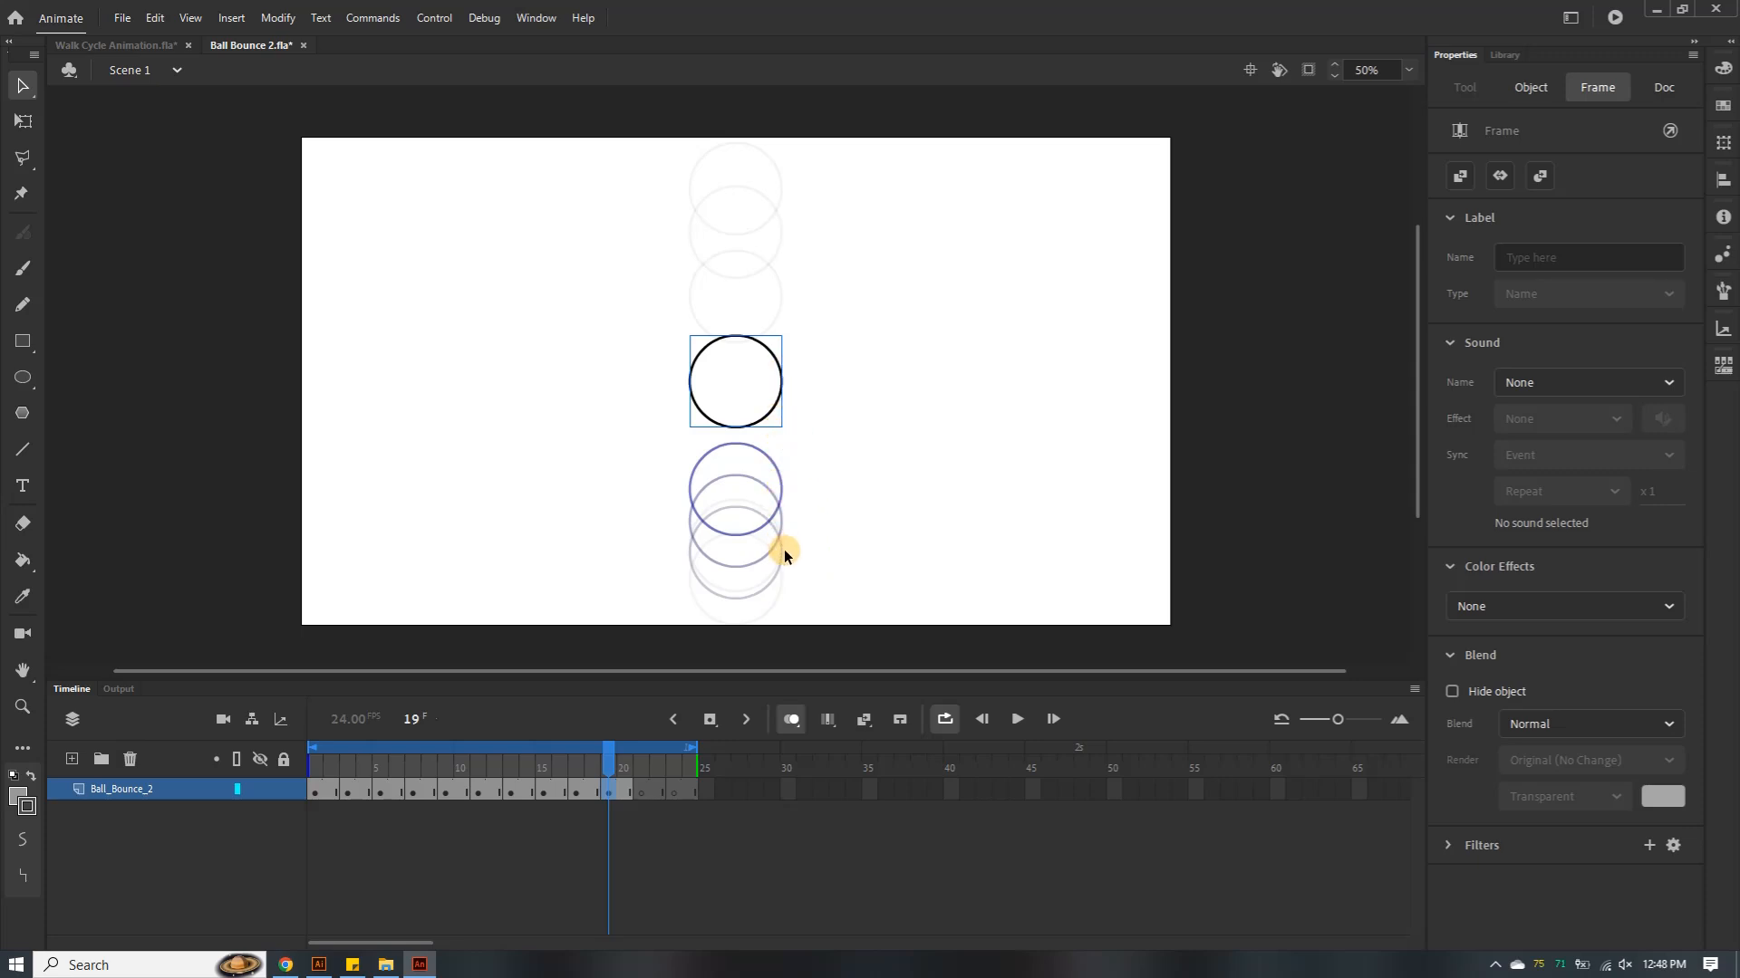
click(648, 794)
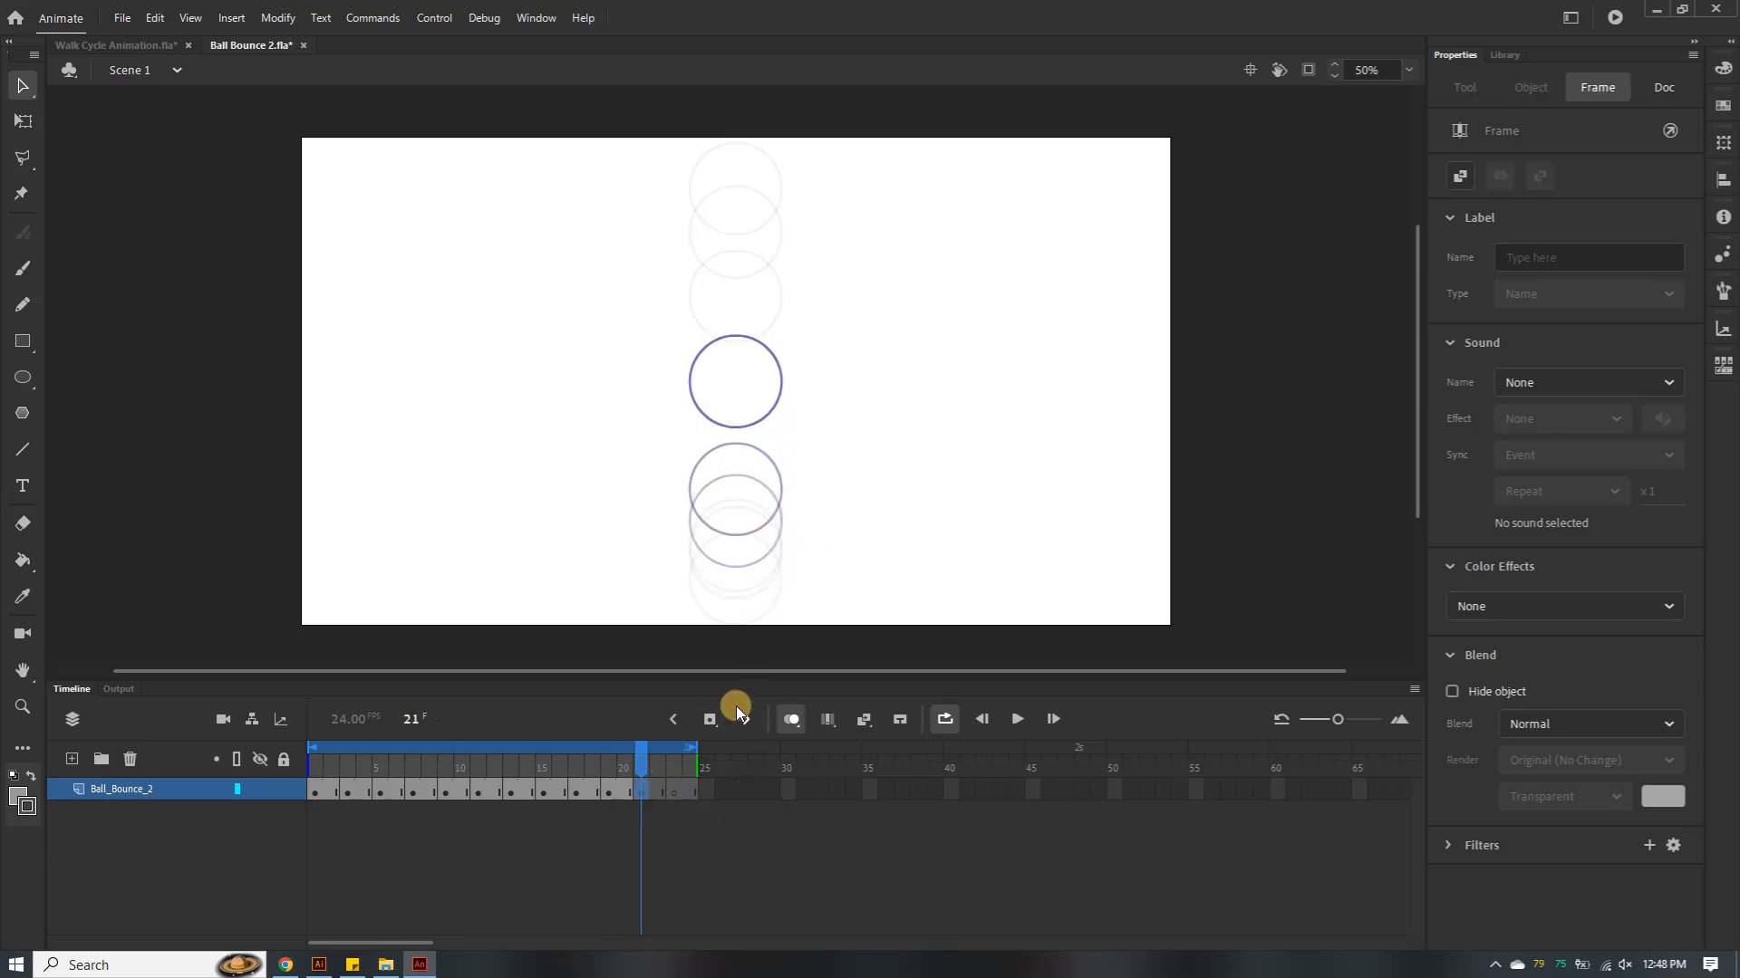
key(ctrl+v)
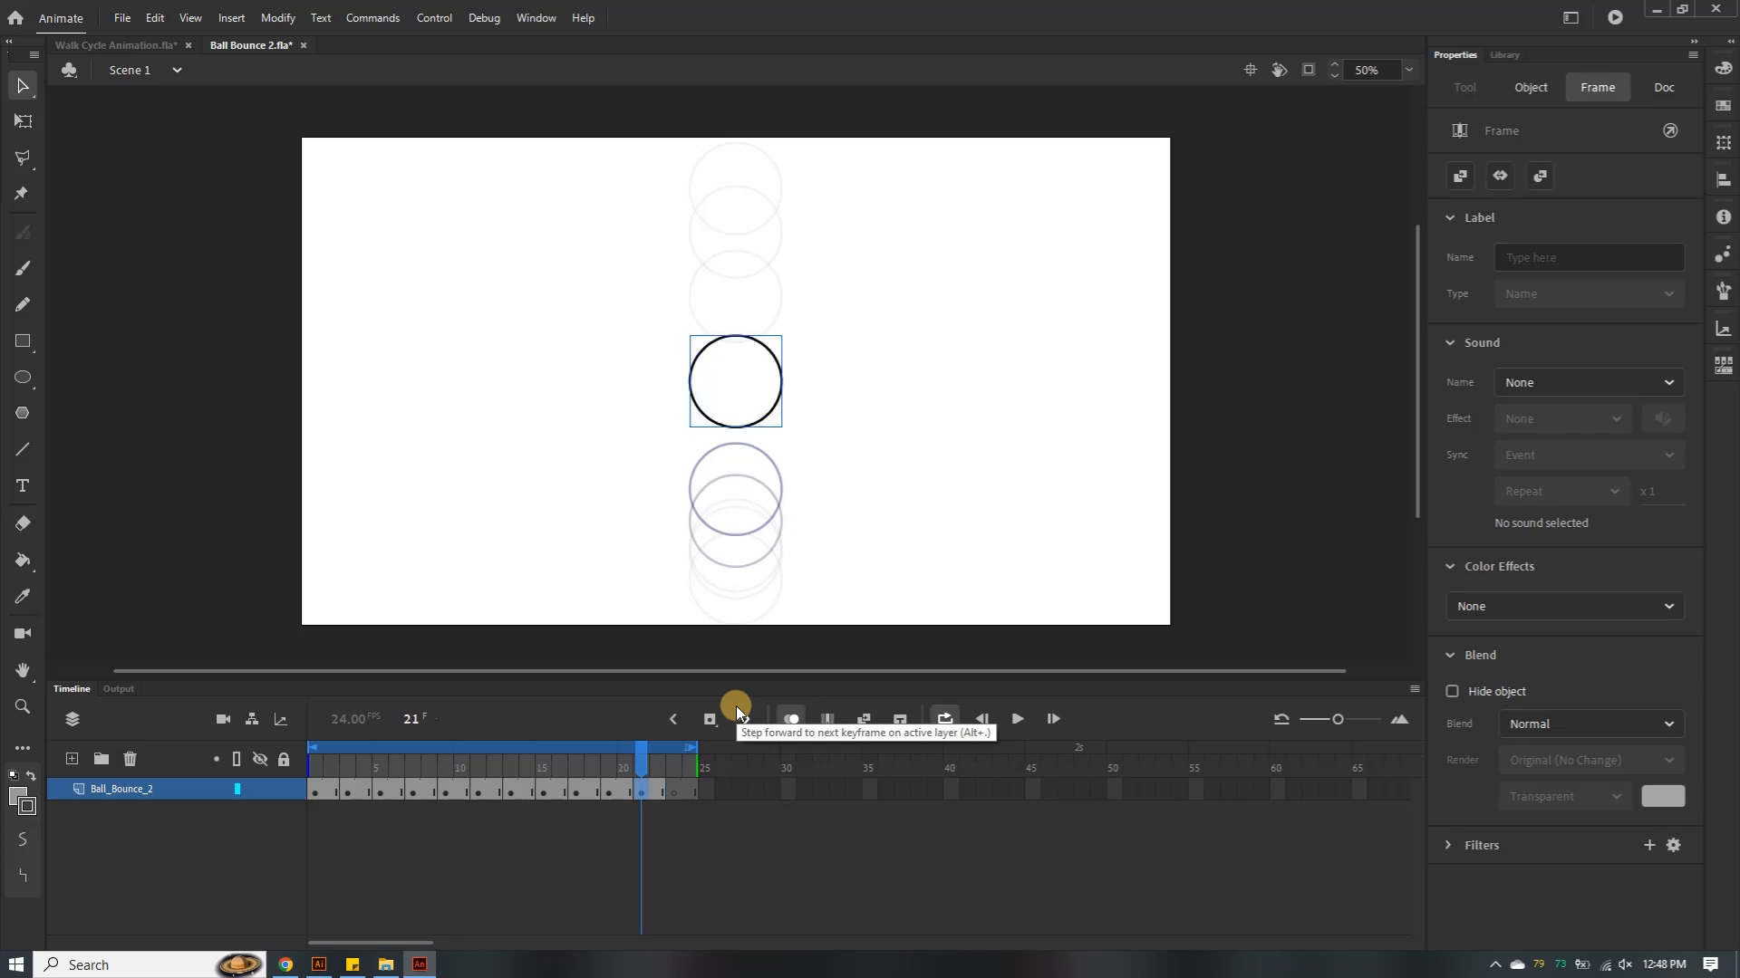
drag(756, 345, 761, 242)
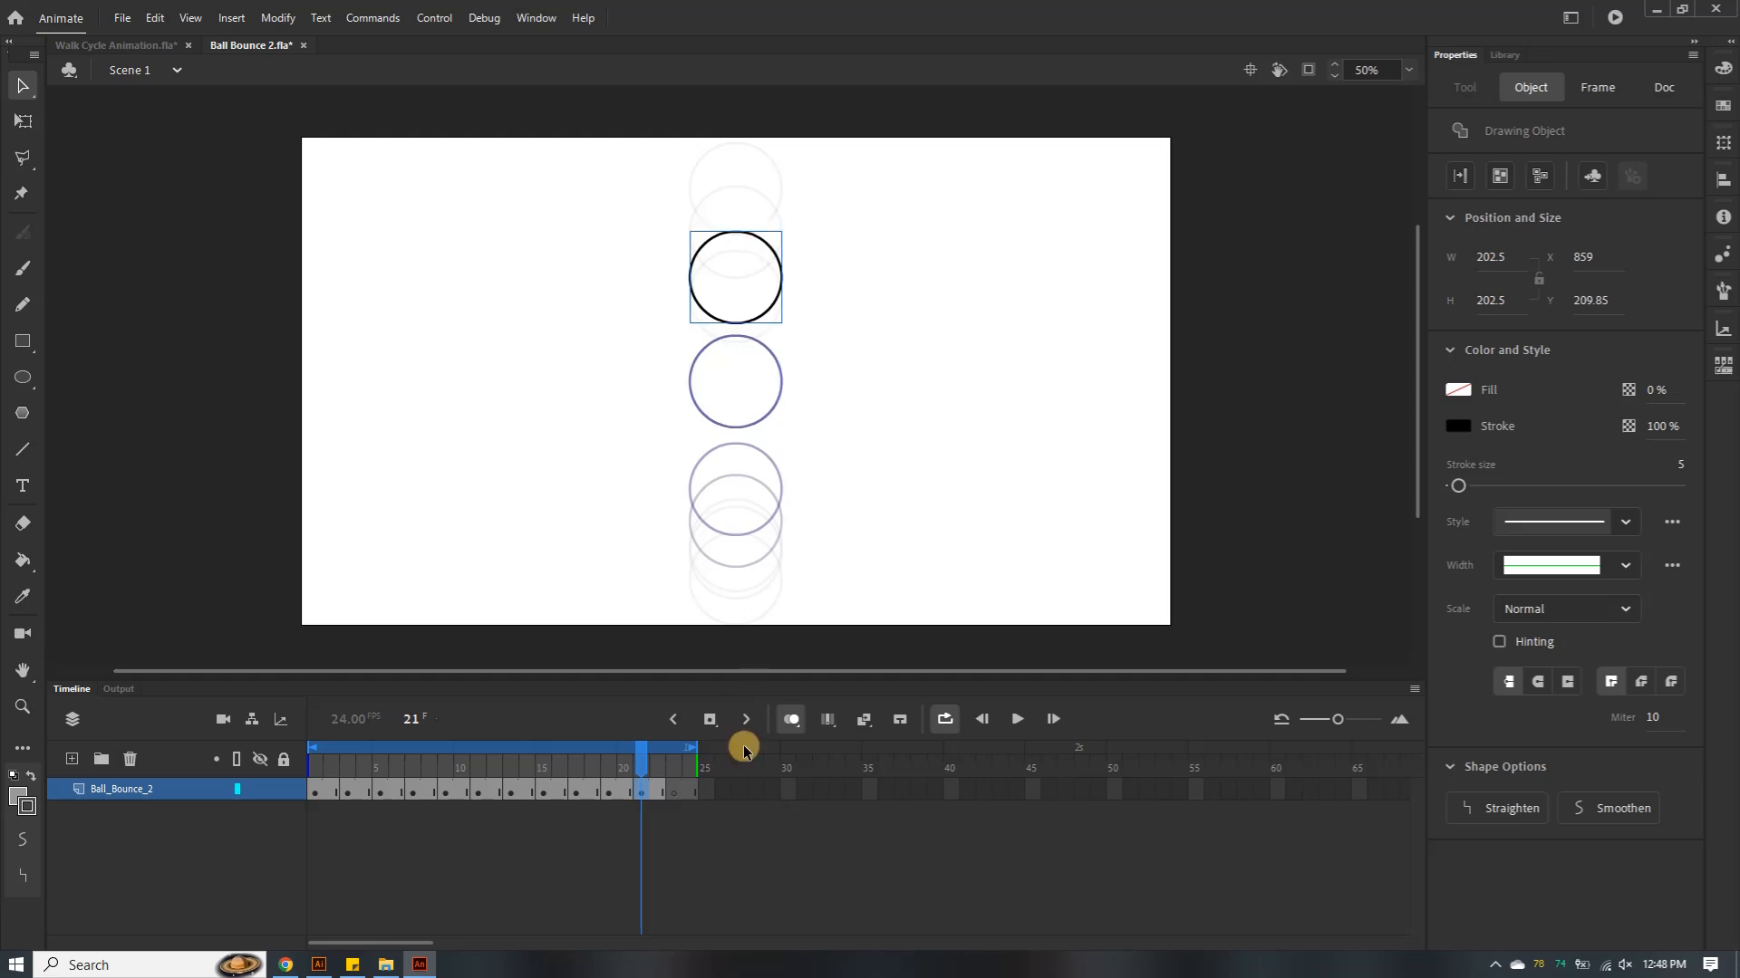
Paste the ball into frame 23 at the stage's upper edge (Y 0) and lower the frame 21 ball to about Y 224
click(673, 790)
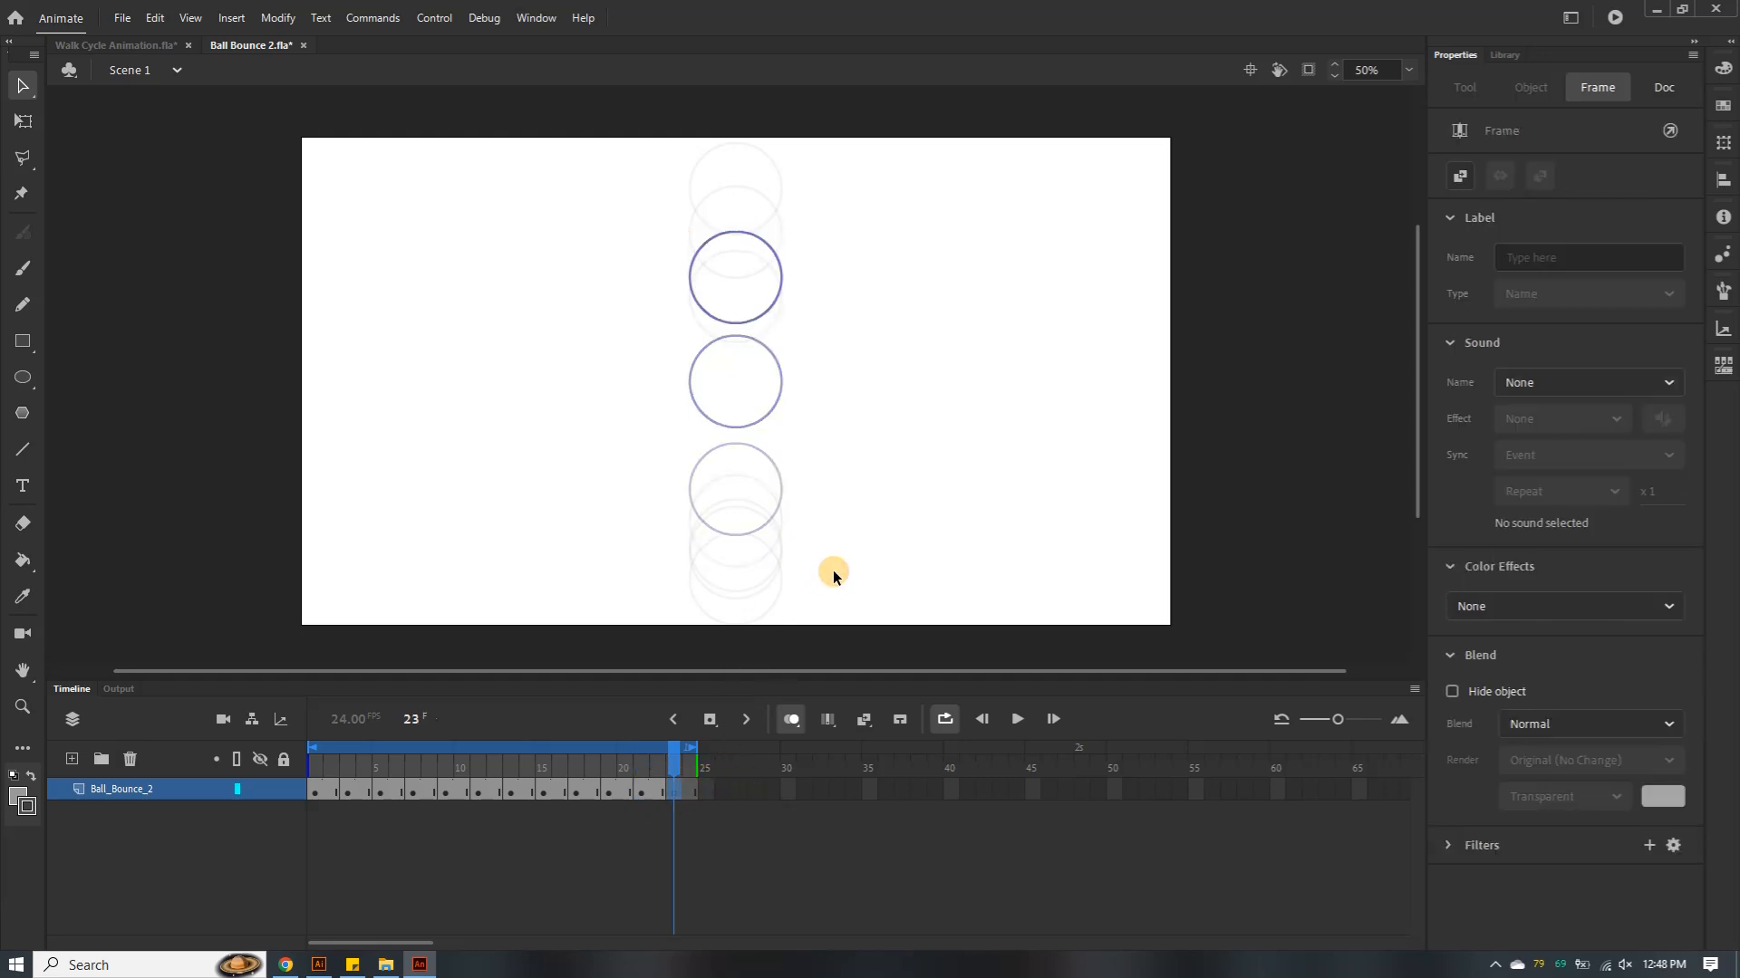
key(ctrl+v)
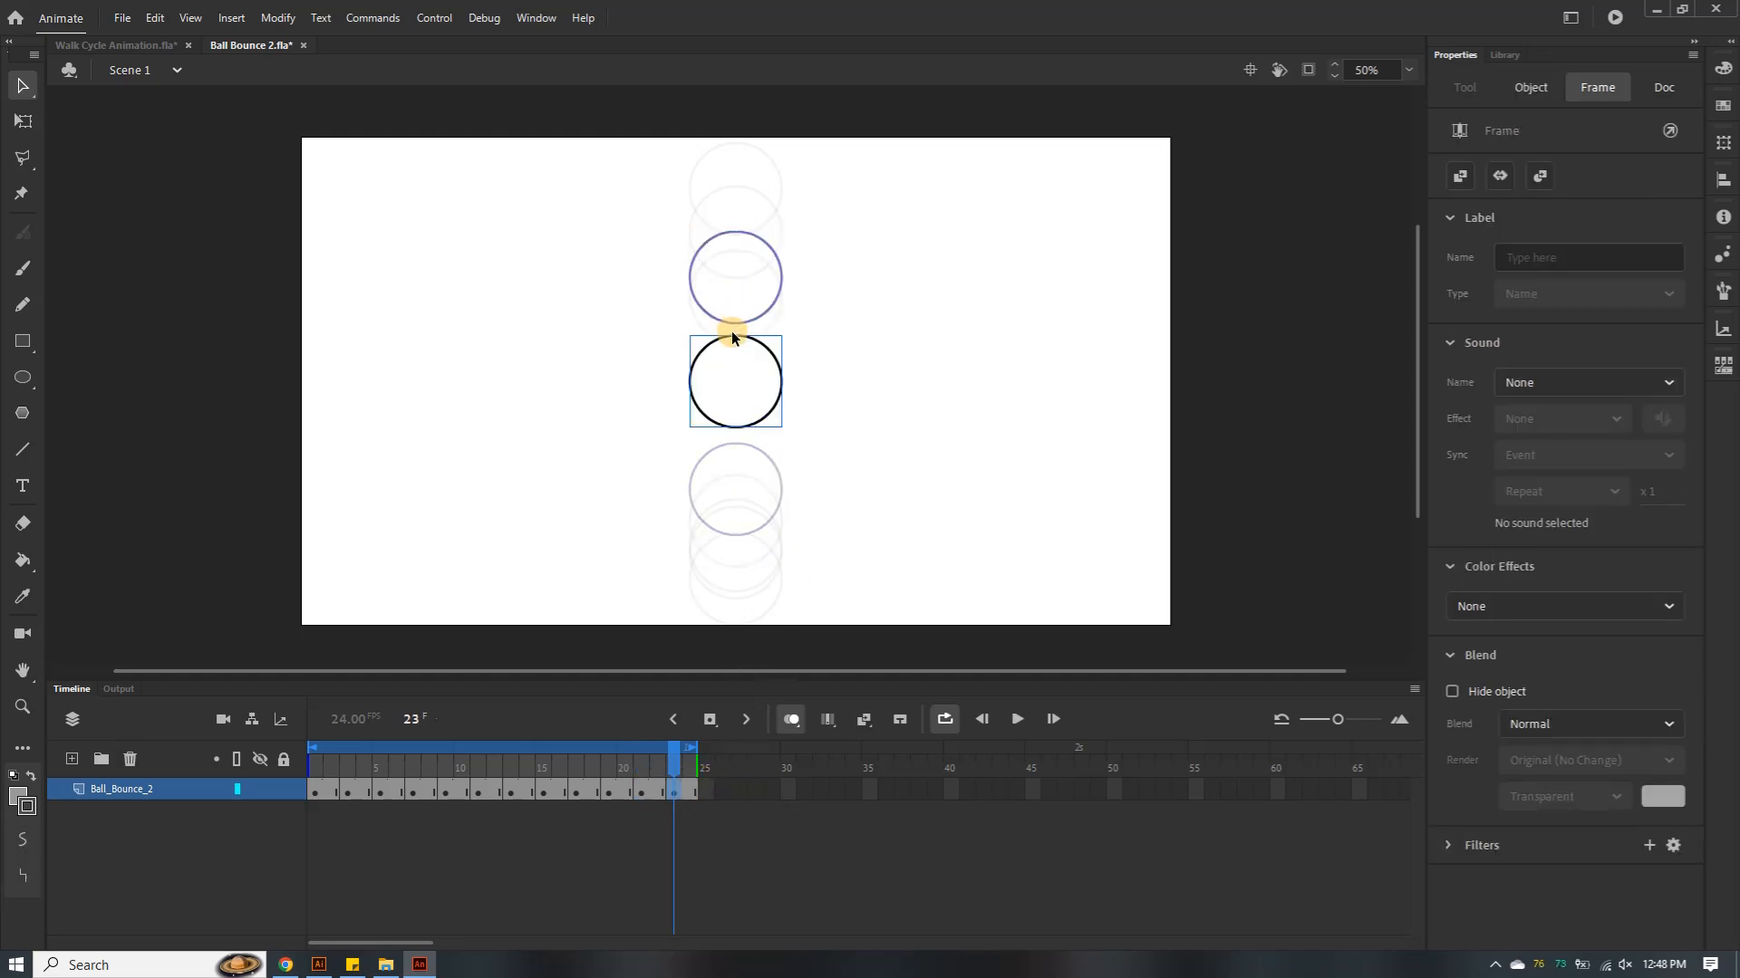
drag(734, 333, 736, 136)
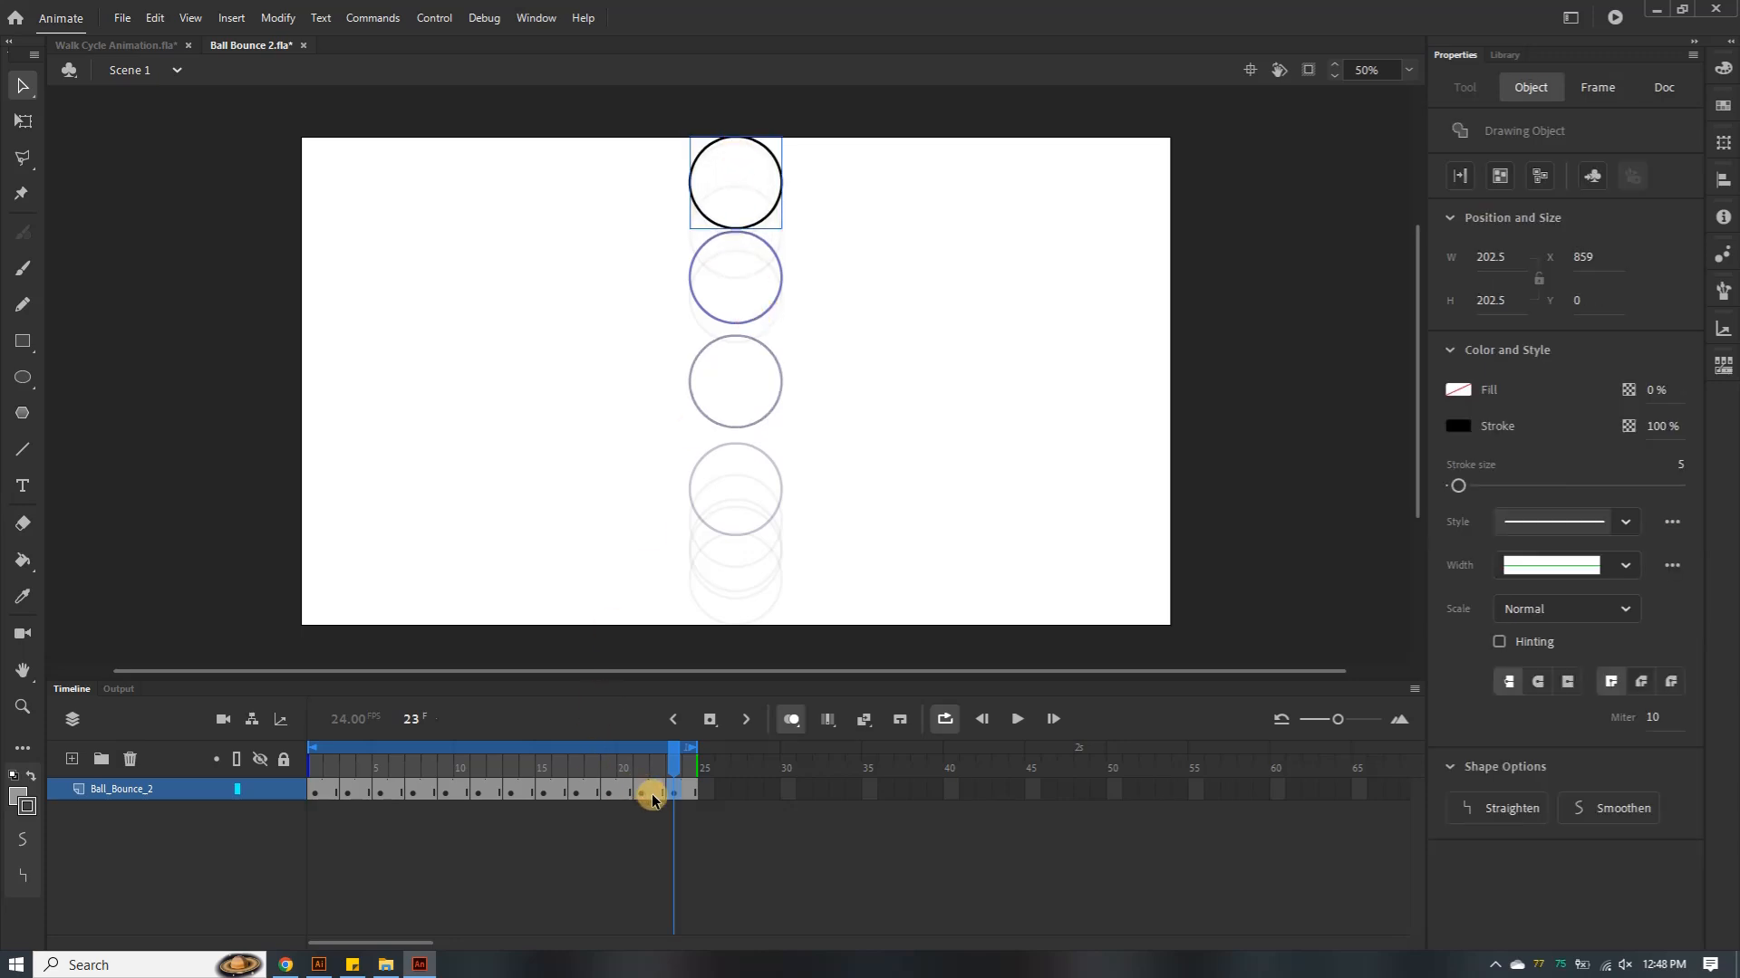
click(671, 717)
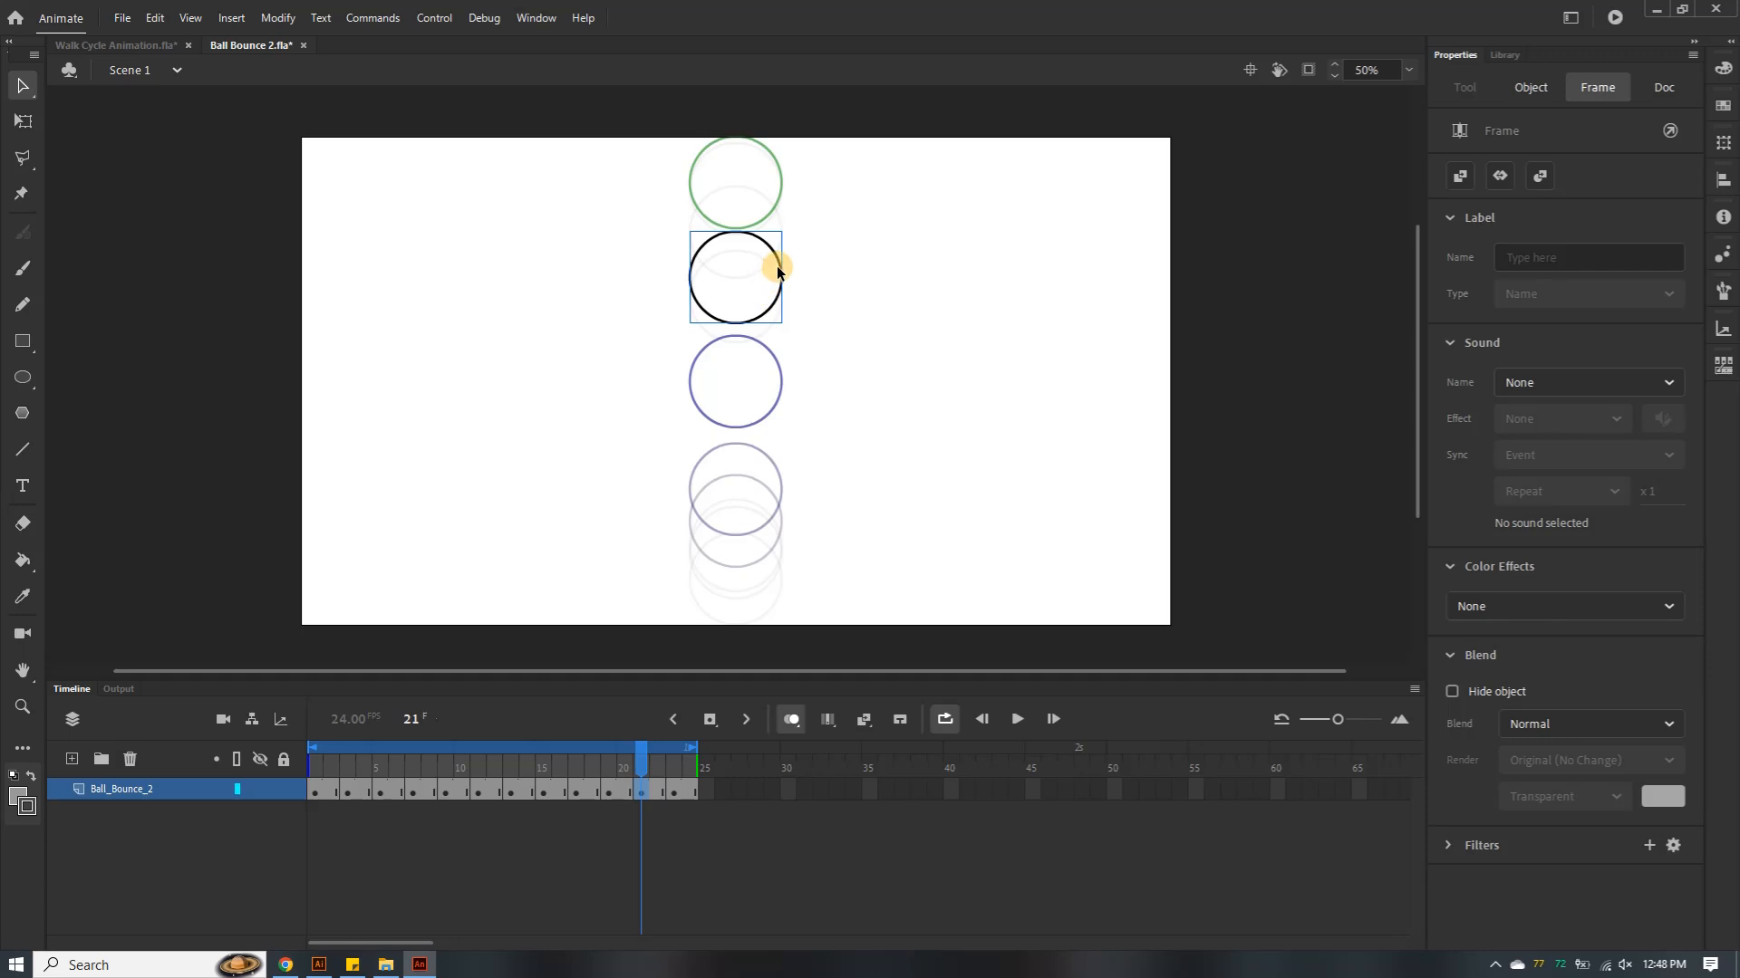
drag(778, 268, 778, 274)
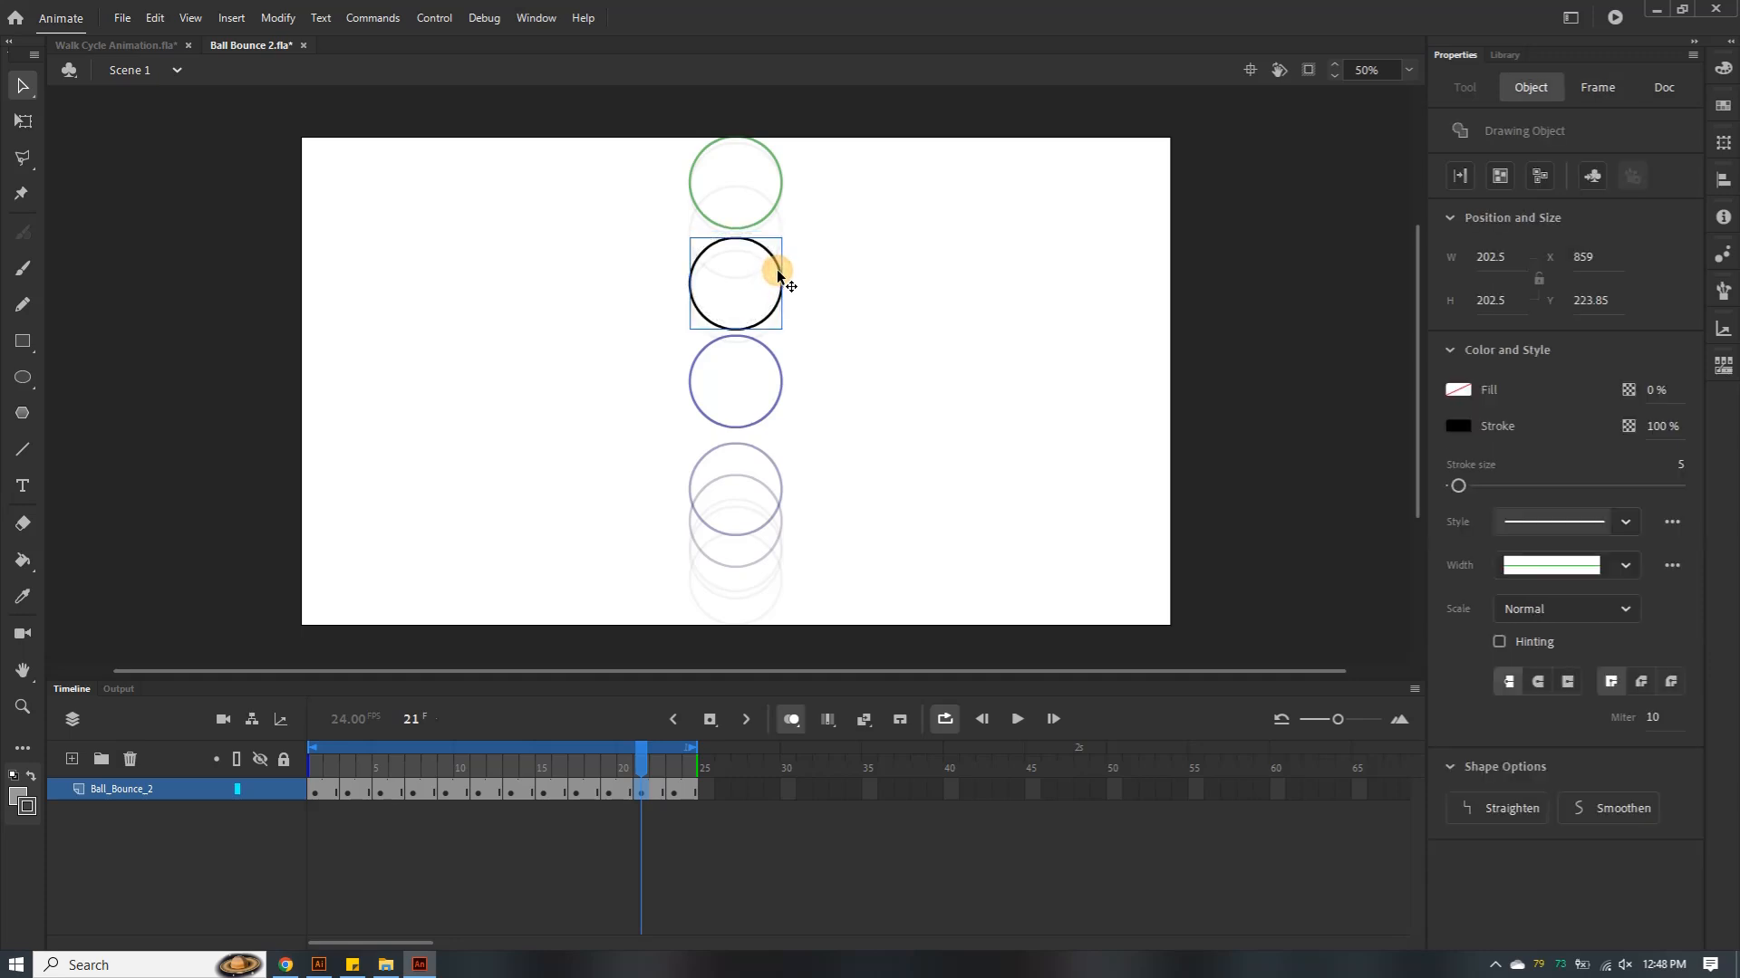
click(840, 384)
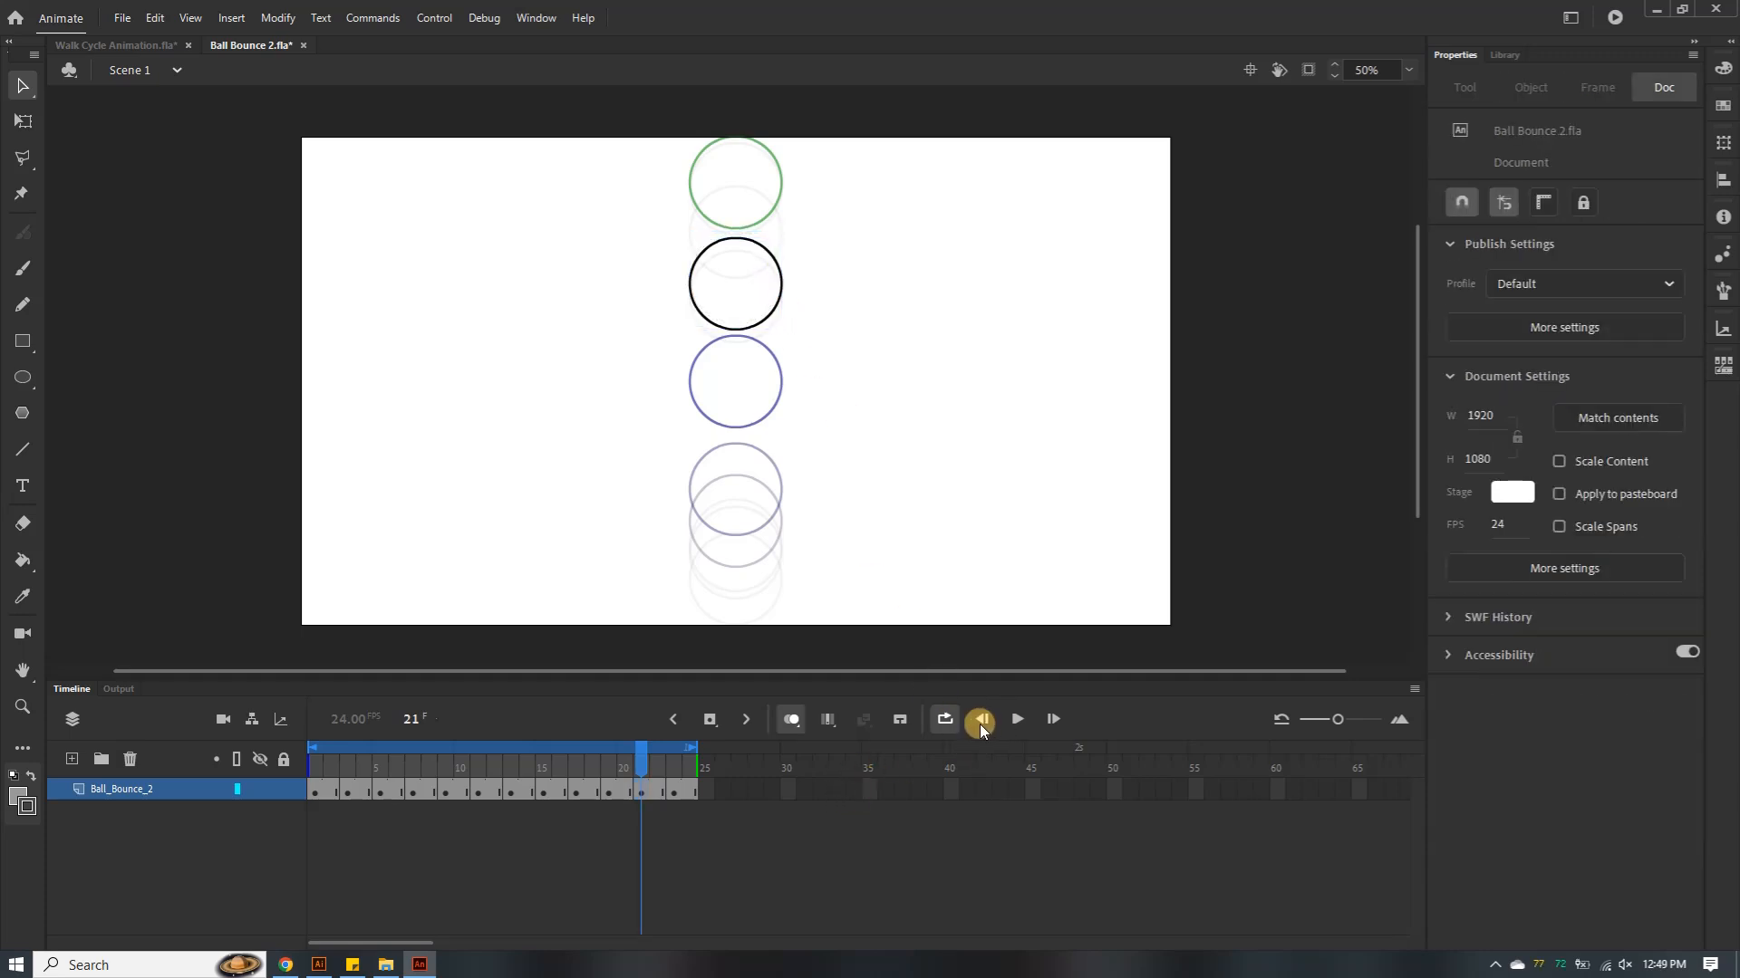
Hide the onion skins and play the bounce animation to check its motion
click(791, 720)
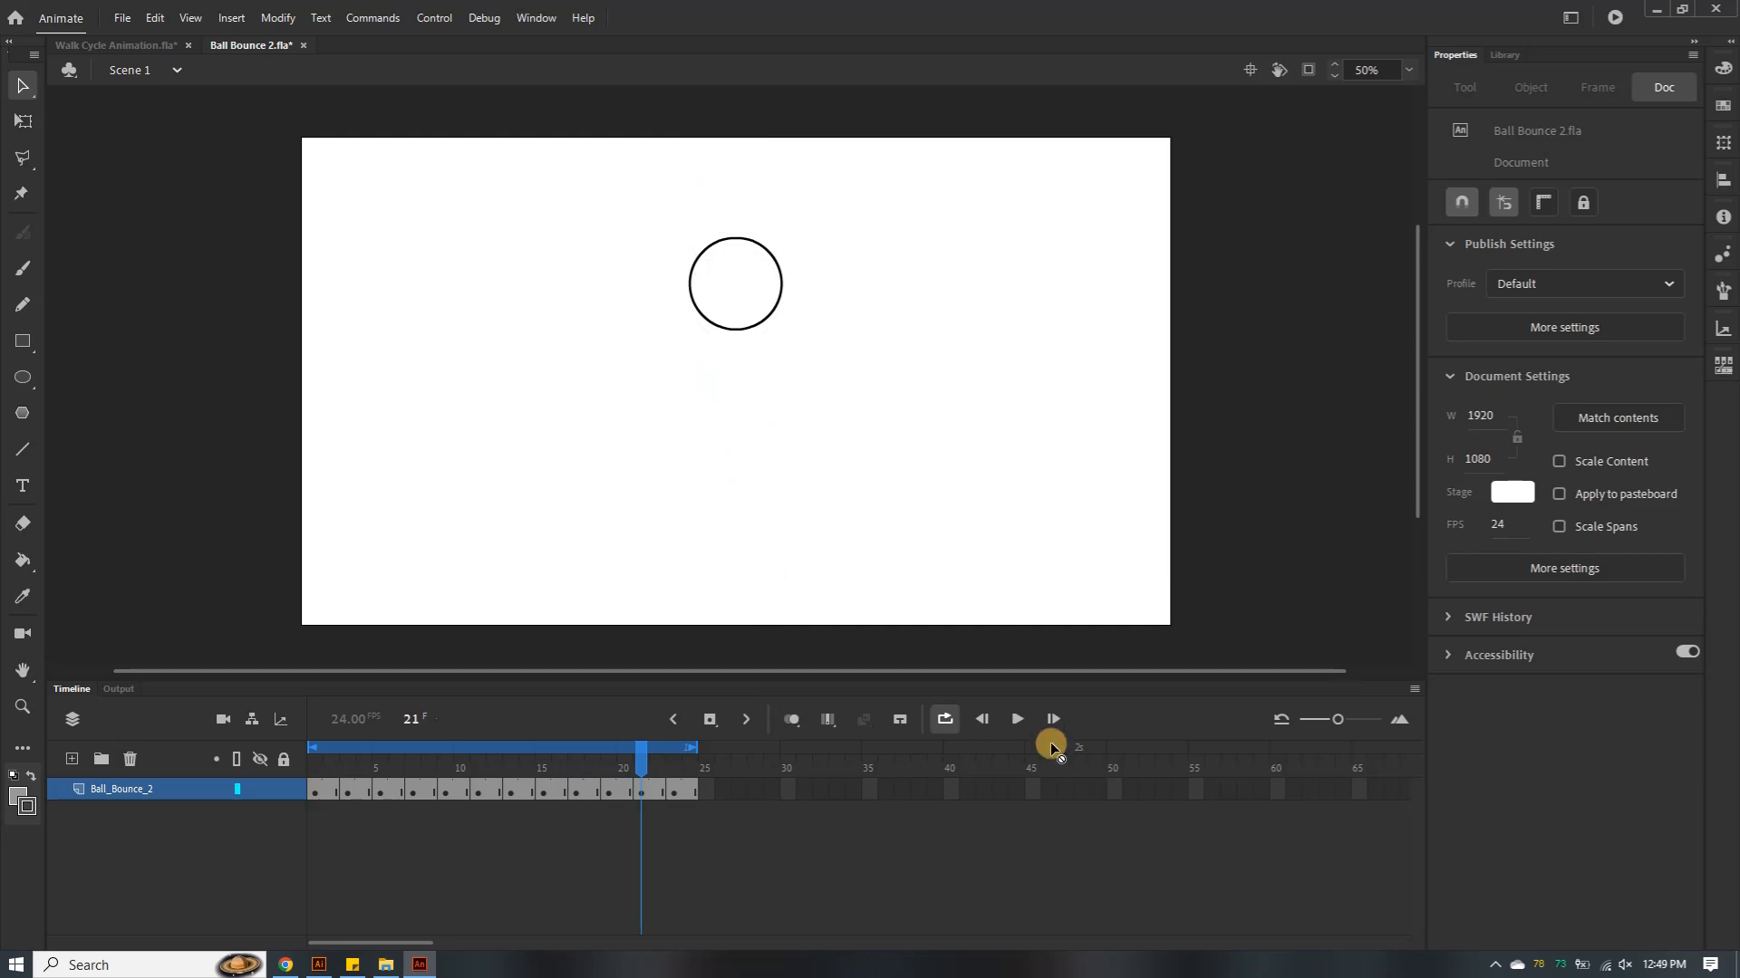
click(1014, 720)
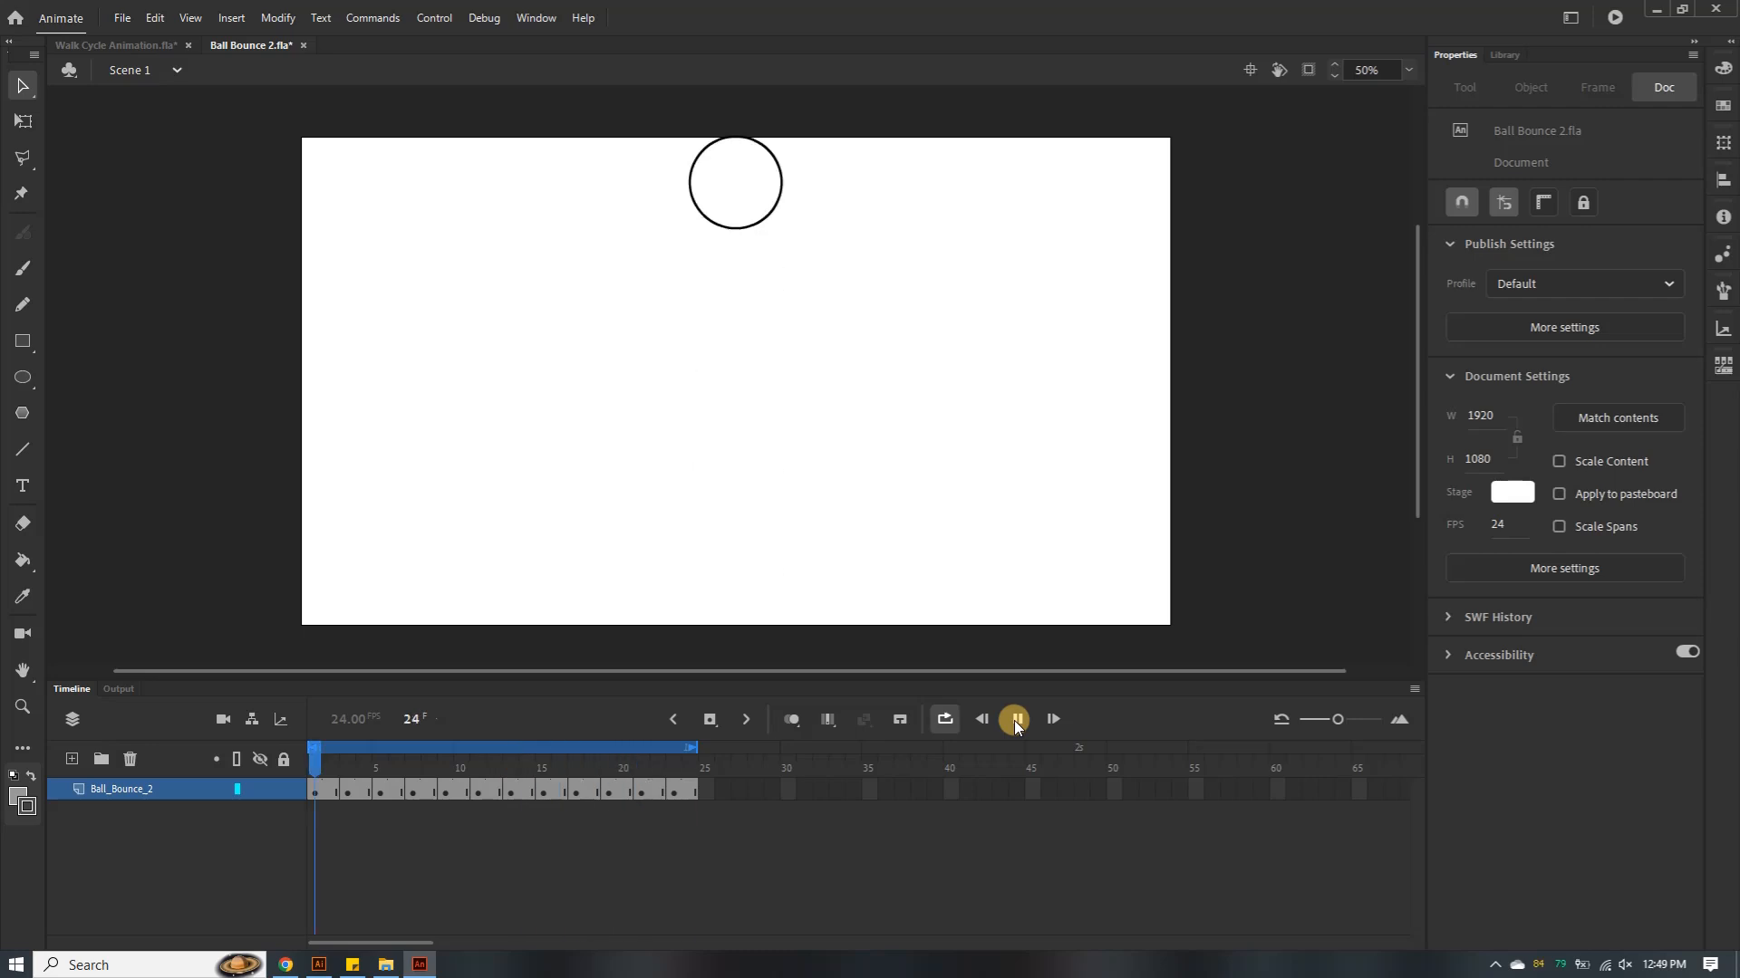
click(1013, 720)
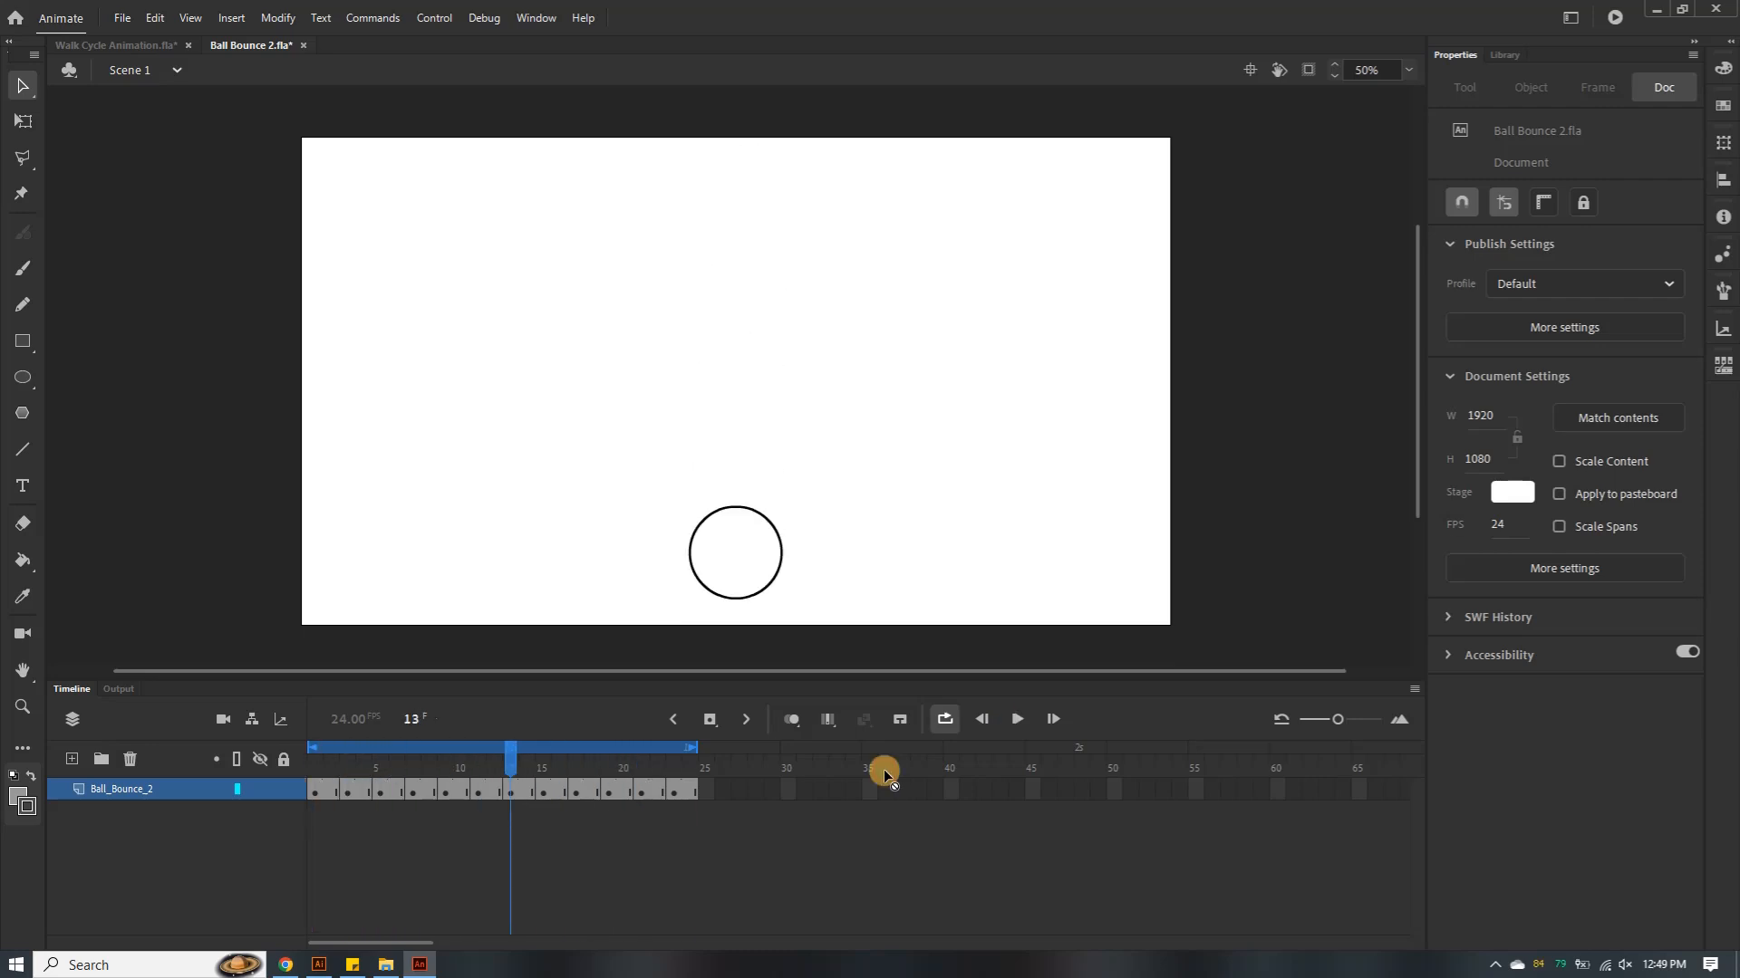
Show the onion skins again and lower the ball to about Y 142 in frame 3 and about Y 304 in frame 5
click(319, 792)
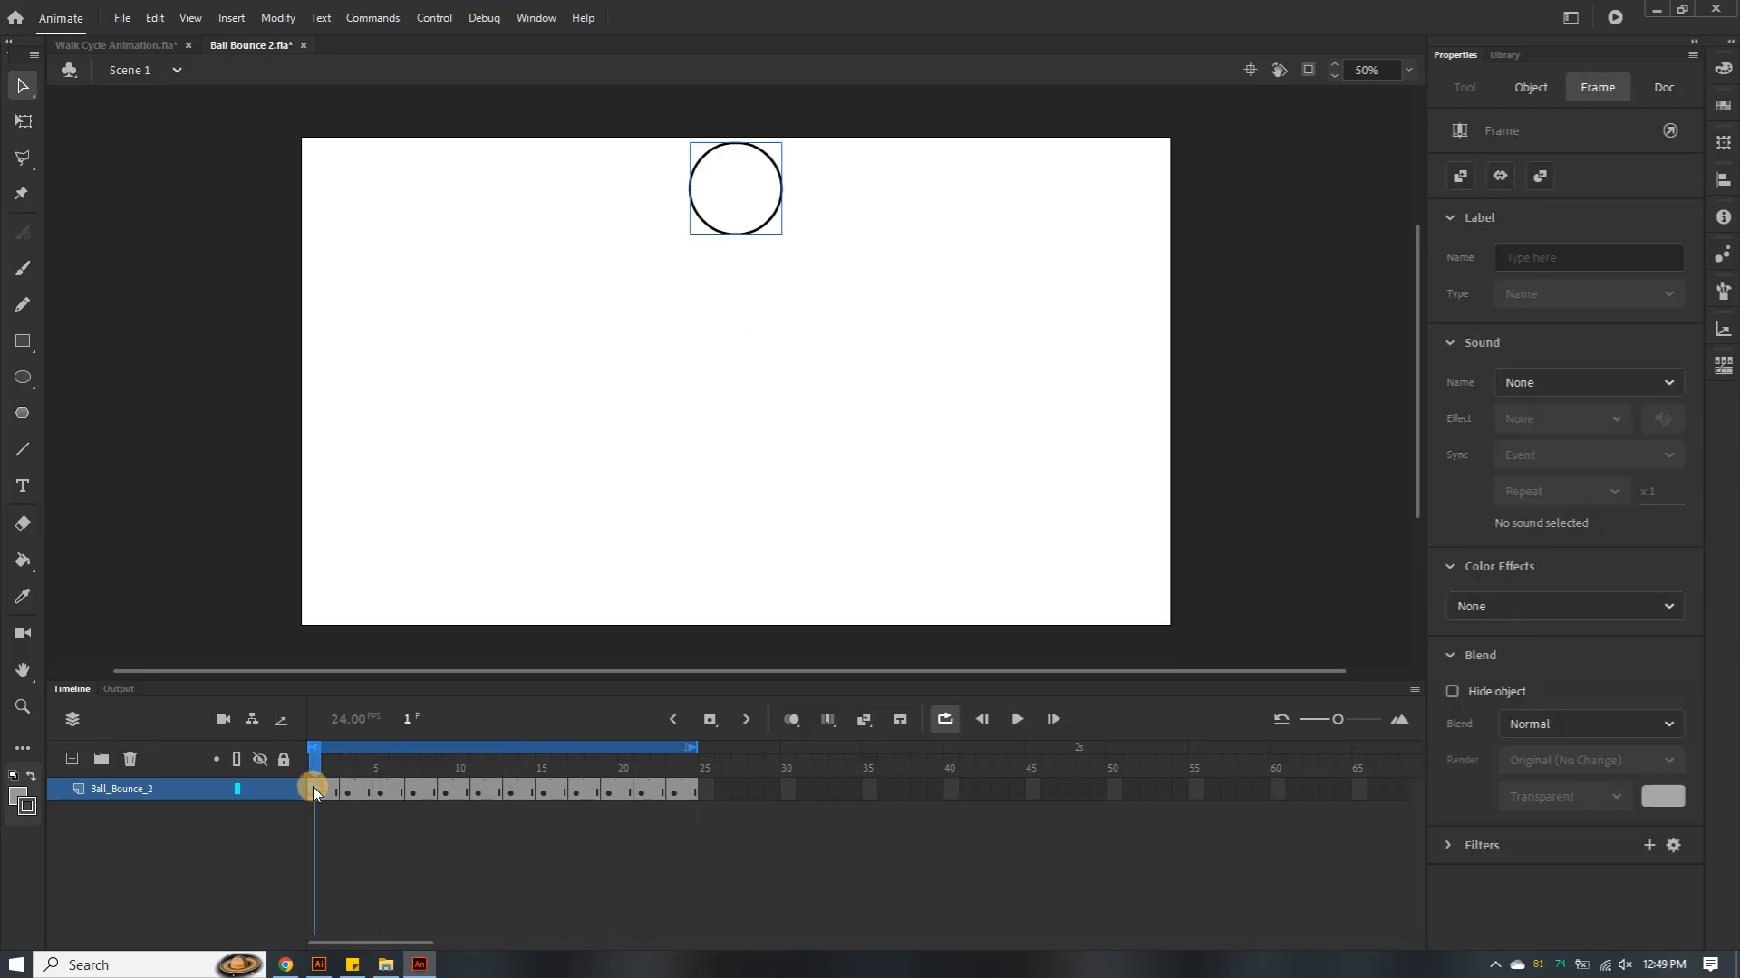
click(794, 720)
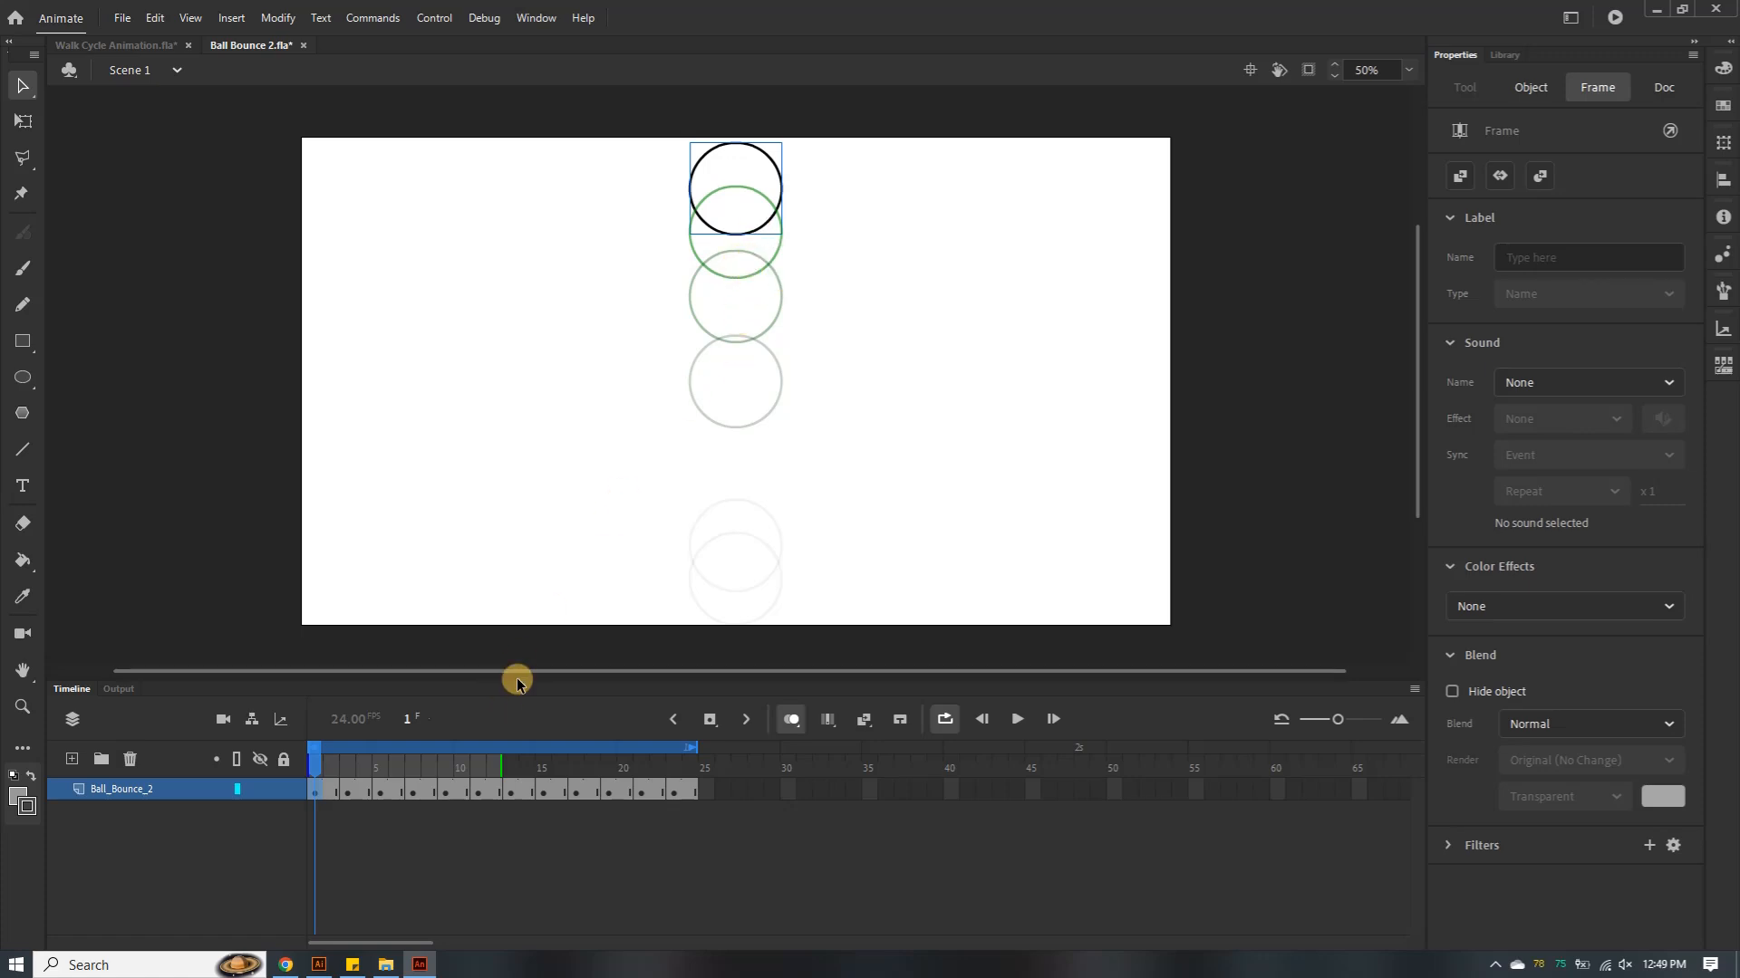
click(346, 791)
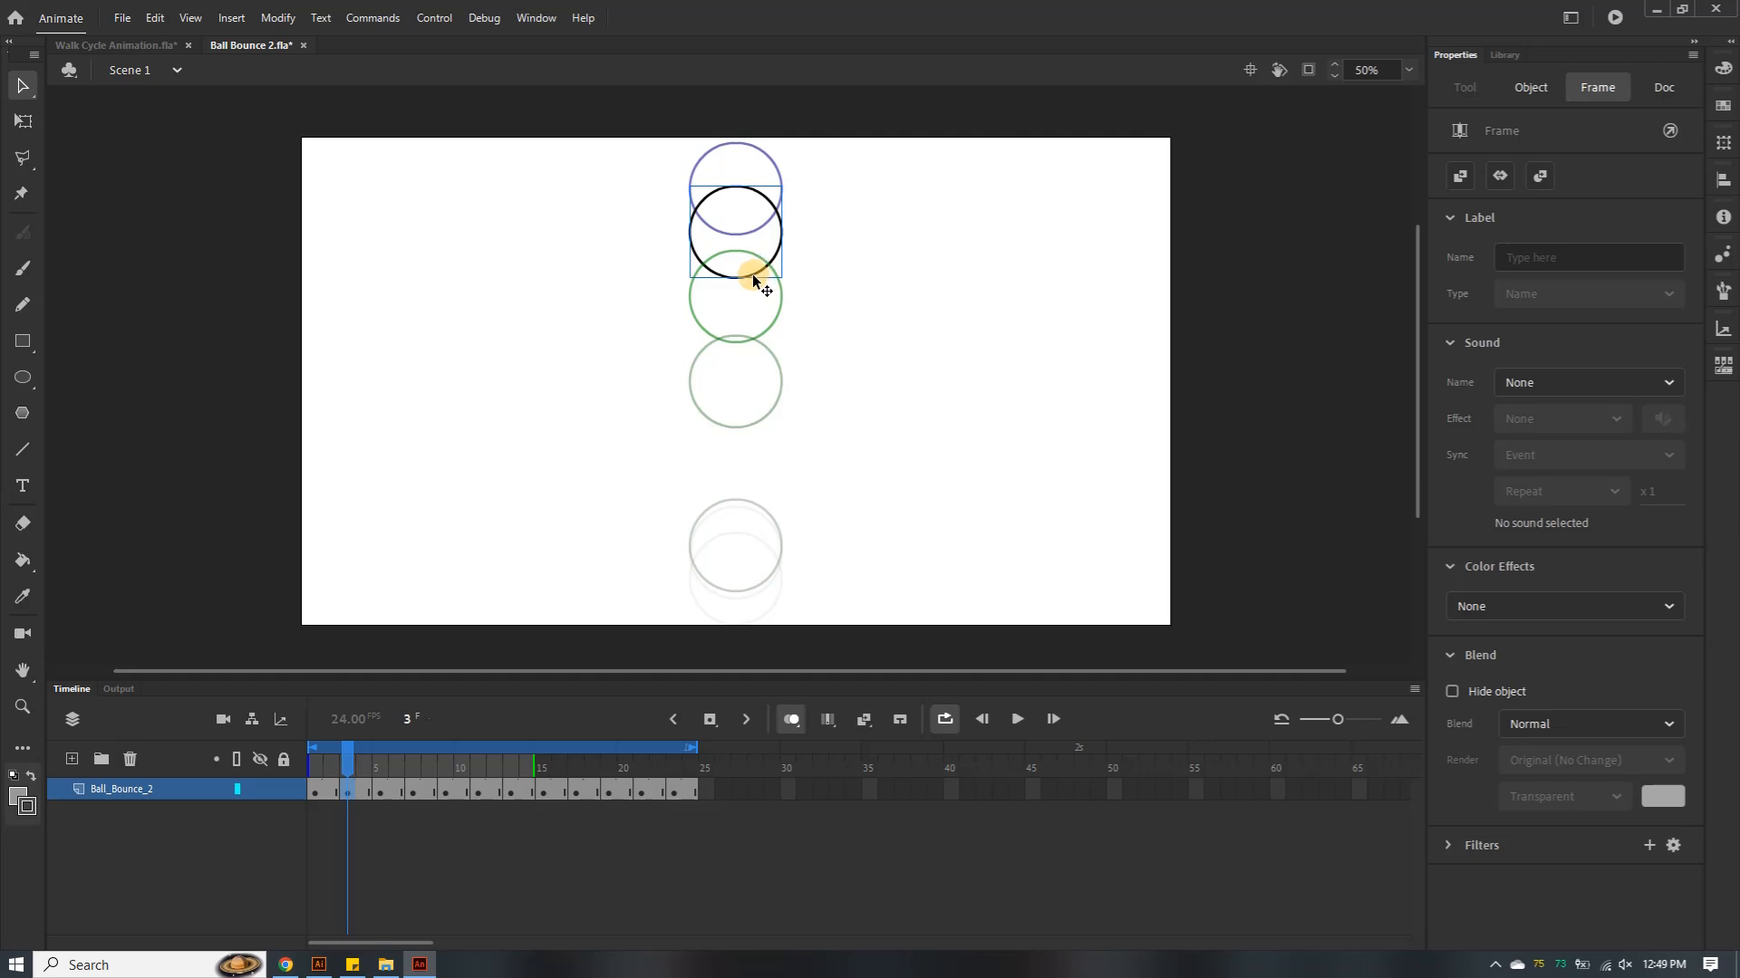
drag(754, 275, 755, 290)
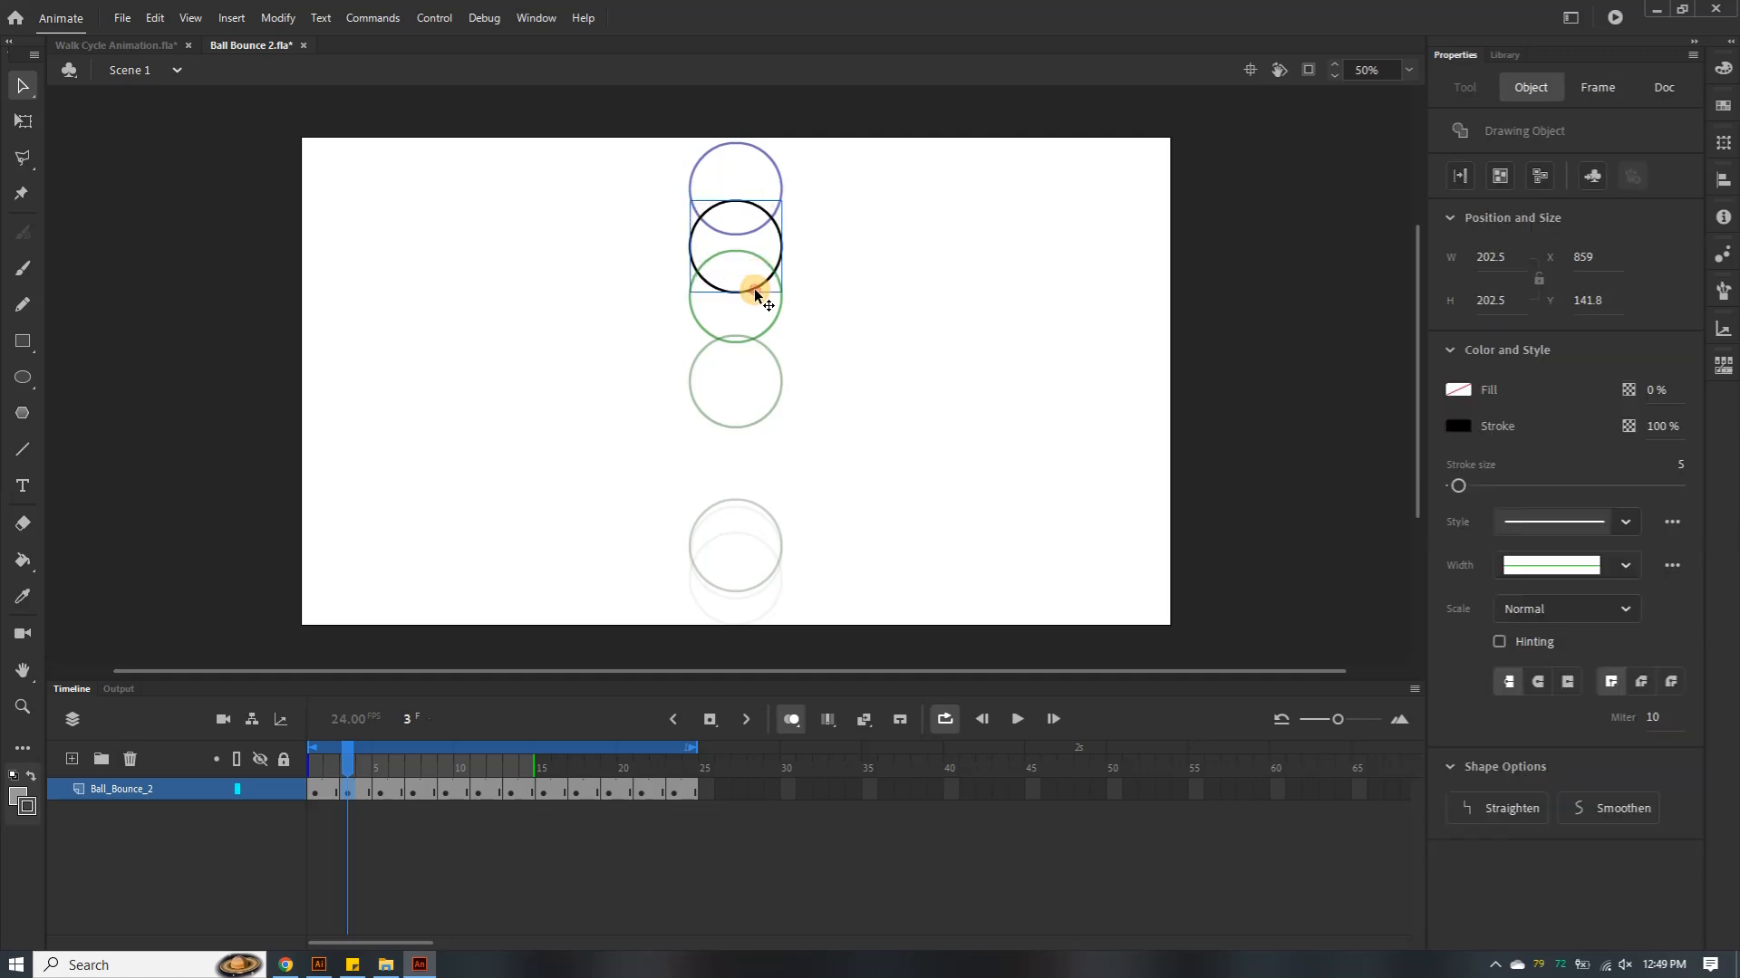
click(379, 792)
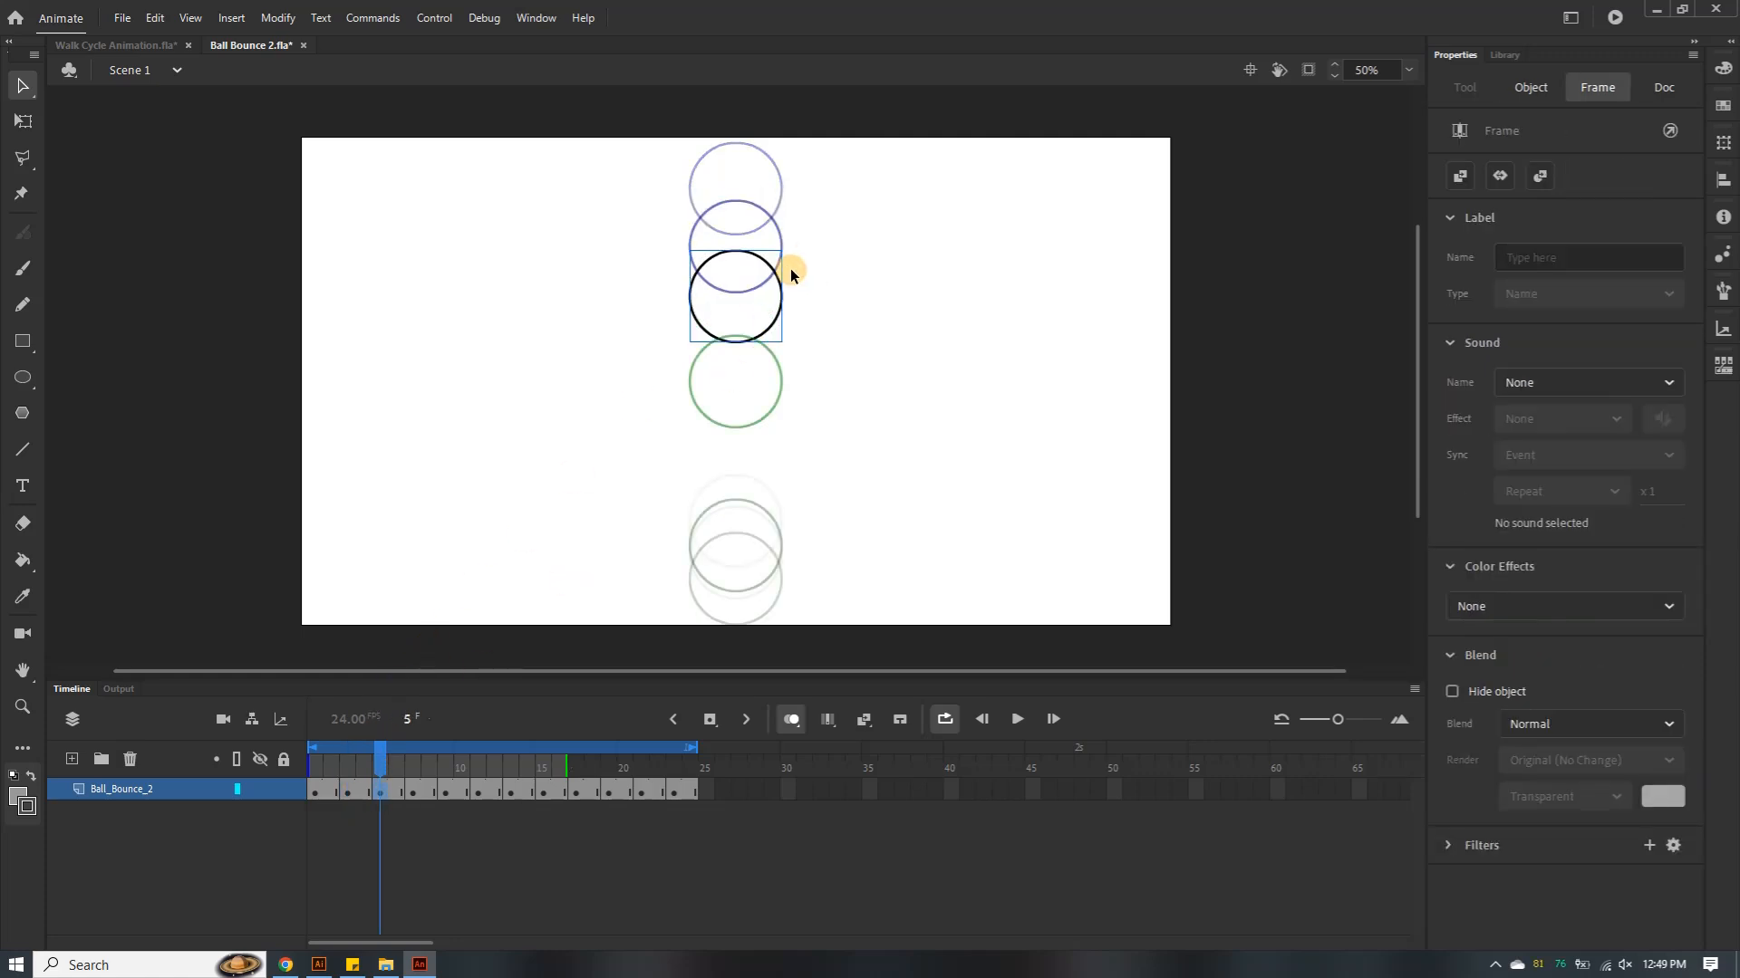
drag(777, 280, 777, 304)
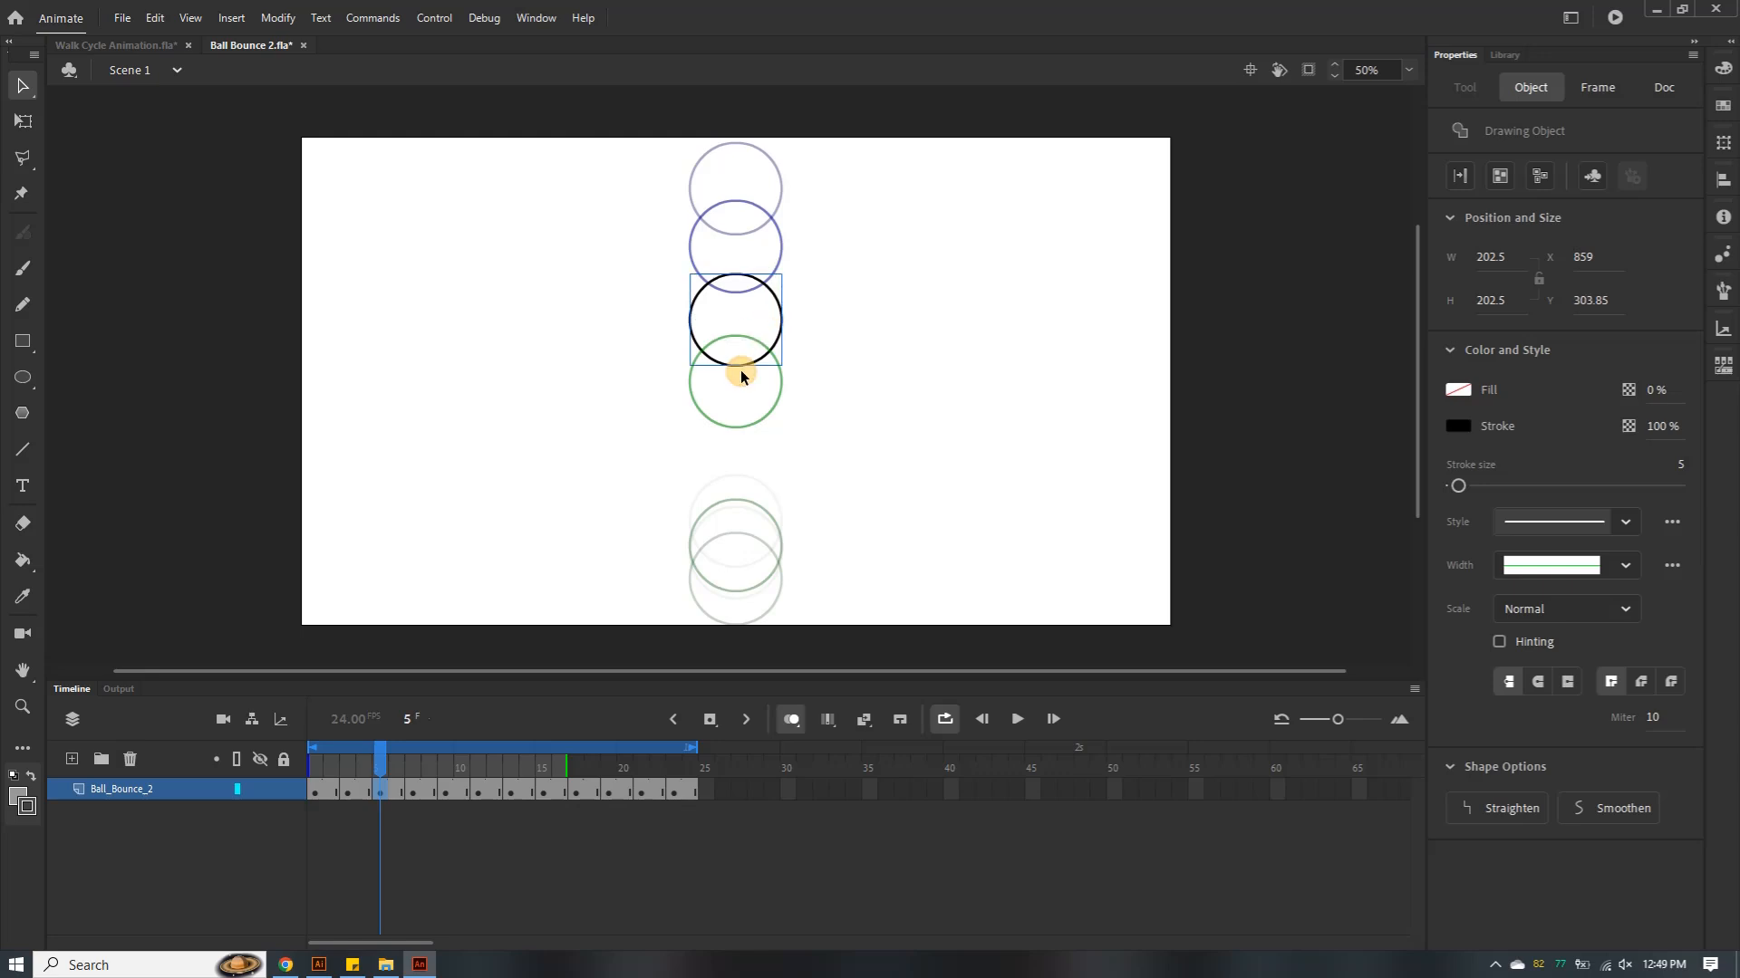
Lower the ball slightly in frame 7 and raise the frame 9 ball to about Y 728
click(415, 792)
drag(769, 351, 777, 368)
click(445, 792)
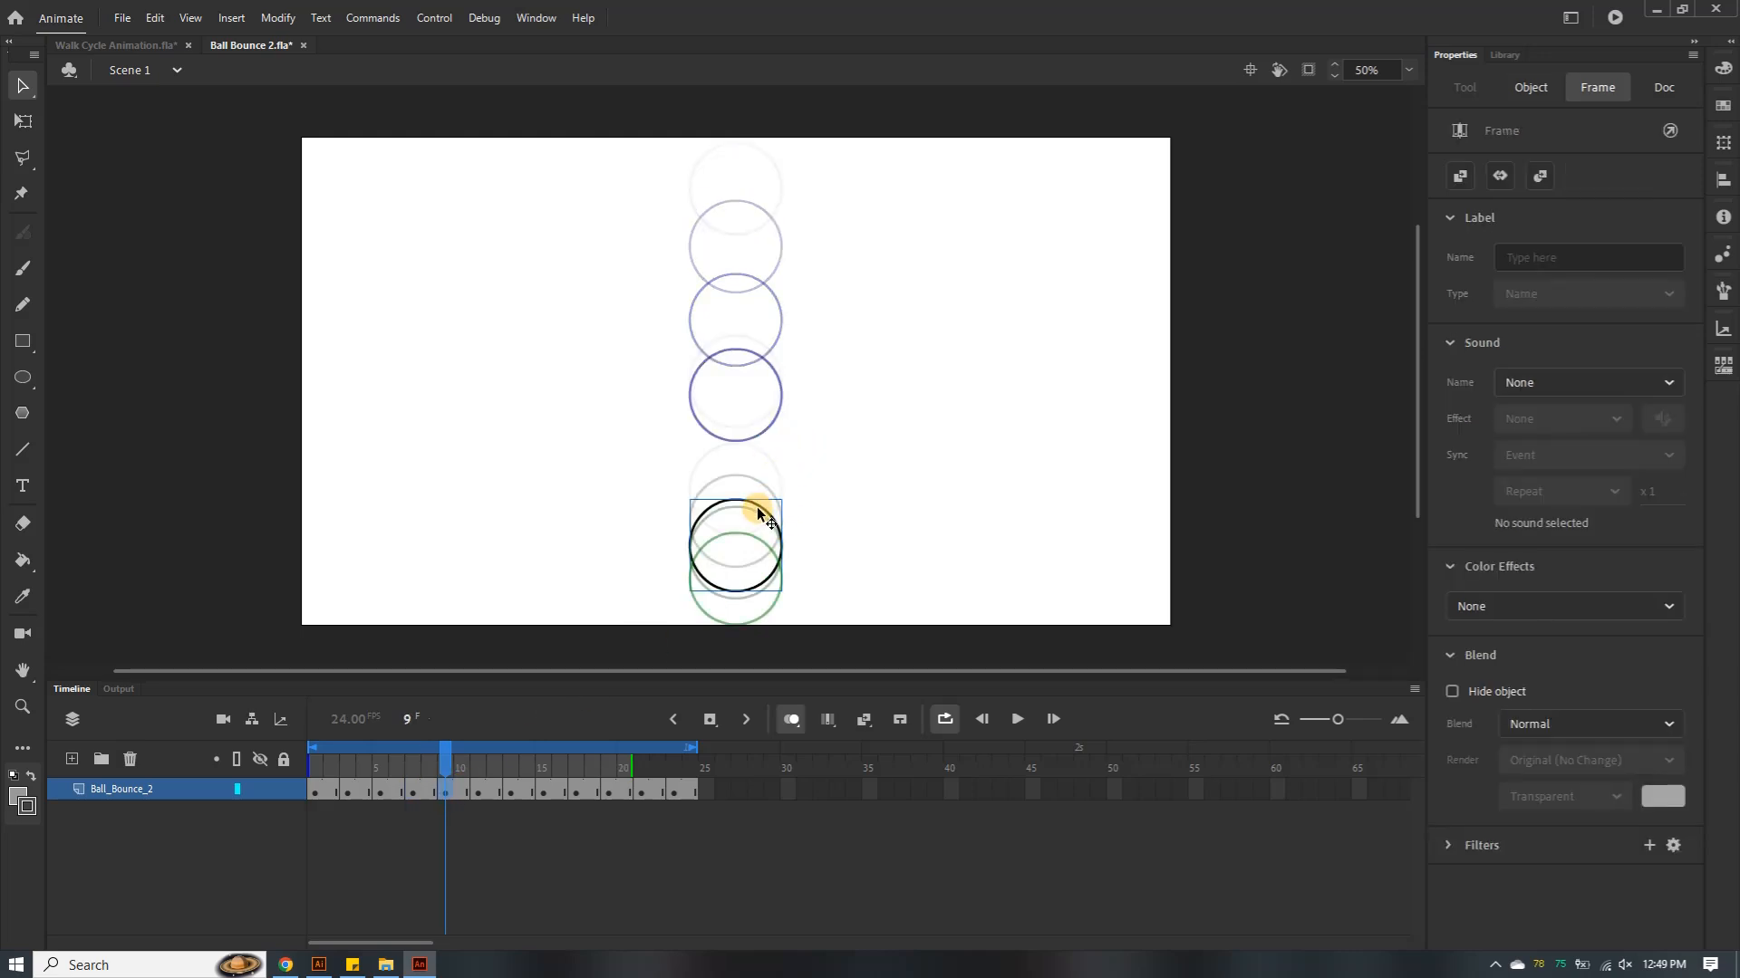
drag(759, 513, 761, 479)
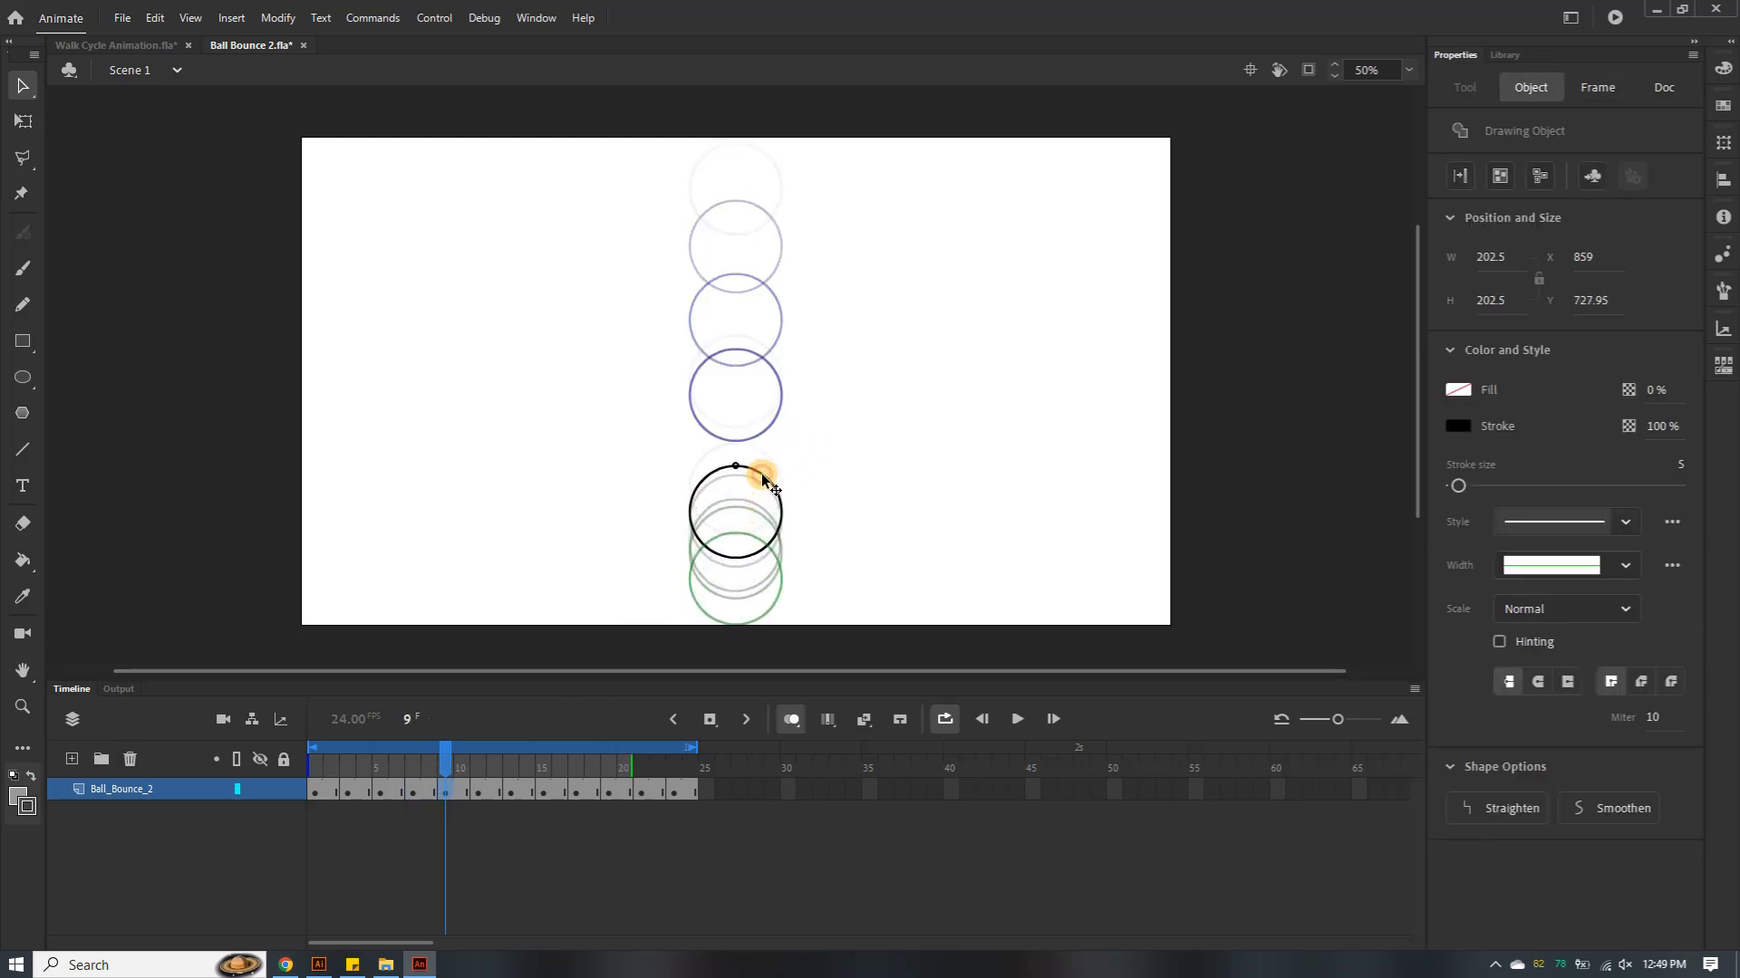
Raise the ball slightly in frame 13 and raise the frame 15 ball so it only partly overlaps the frame 13 ball
click(477, 792)
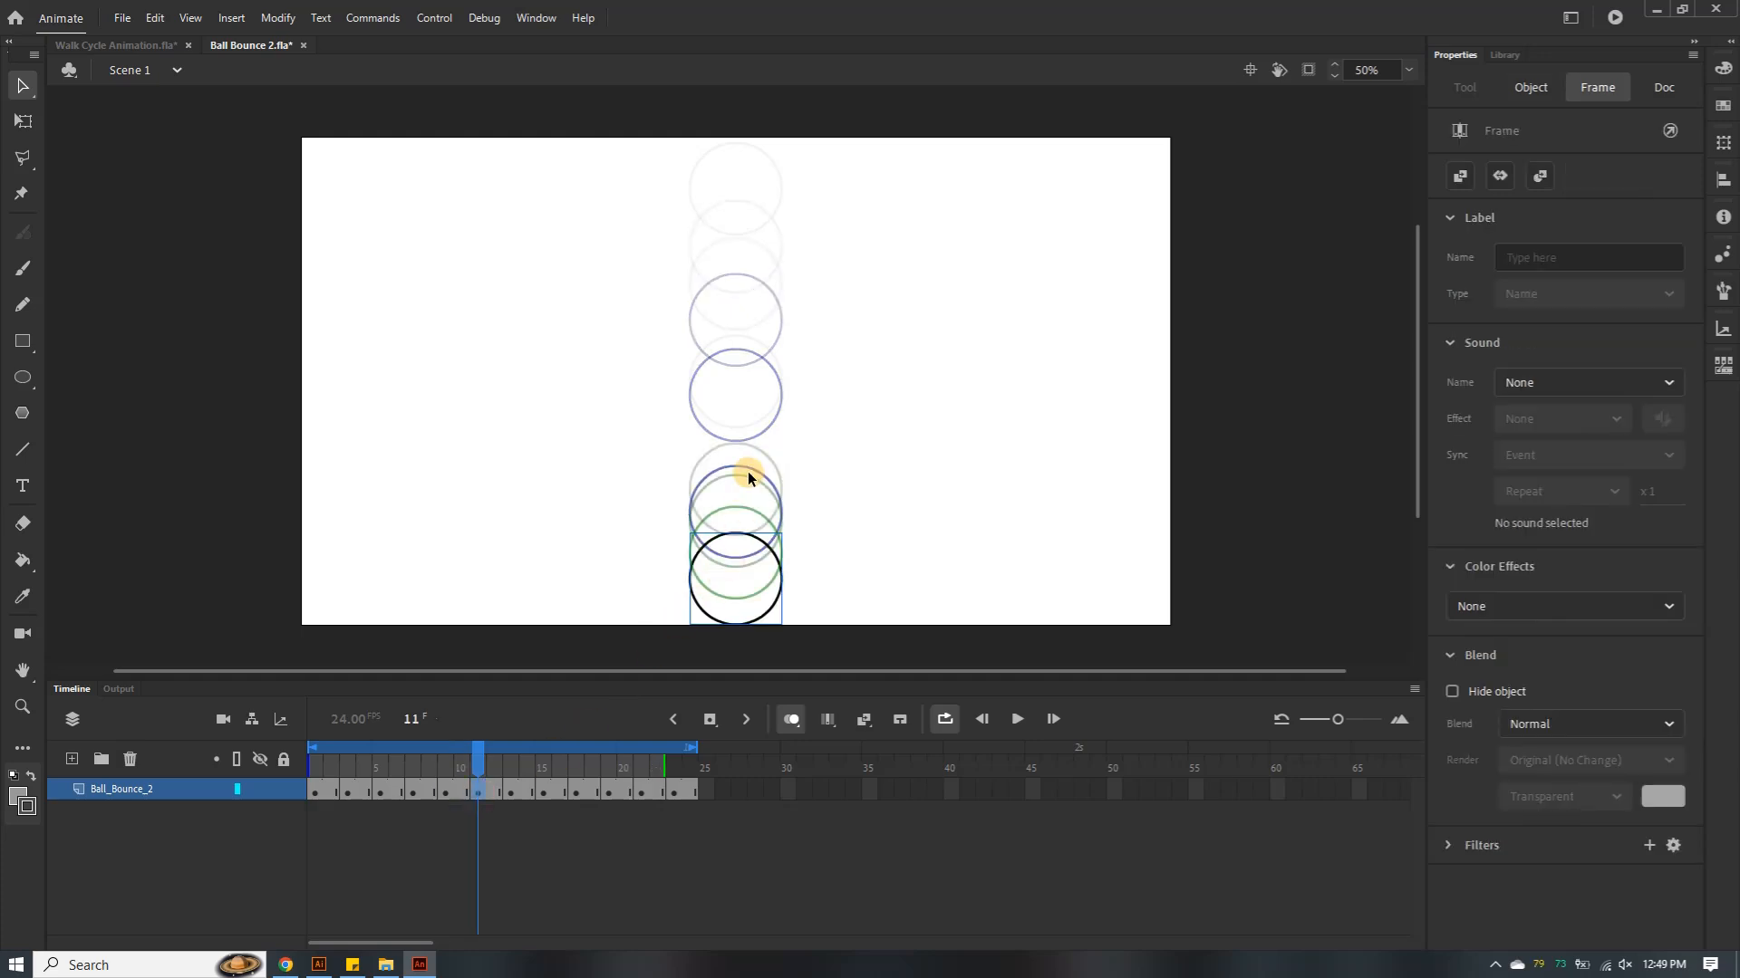
click(509, 792)
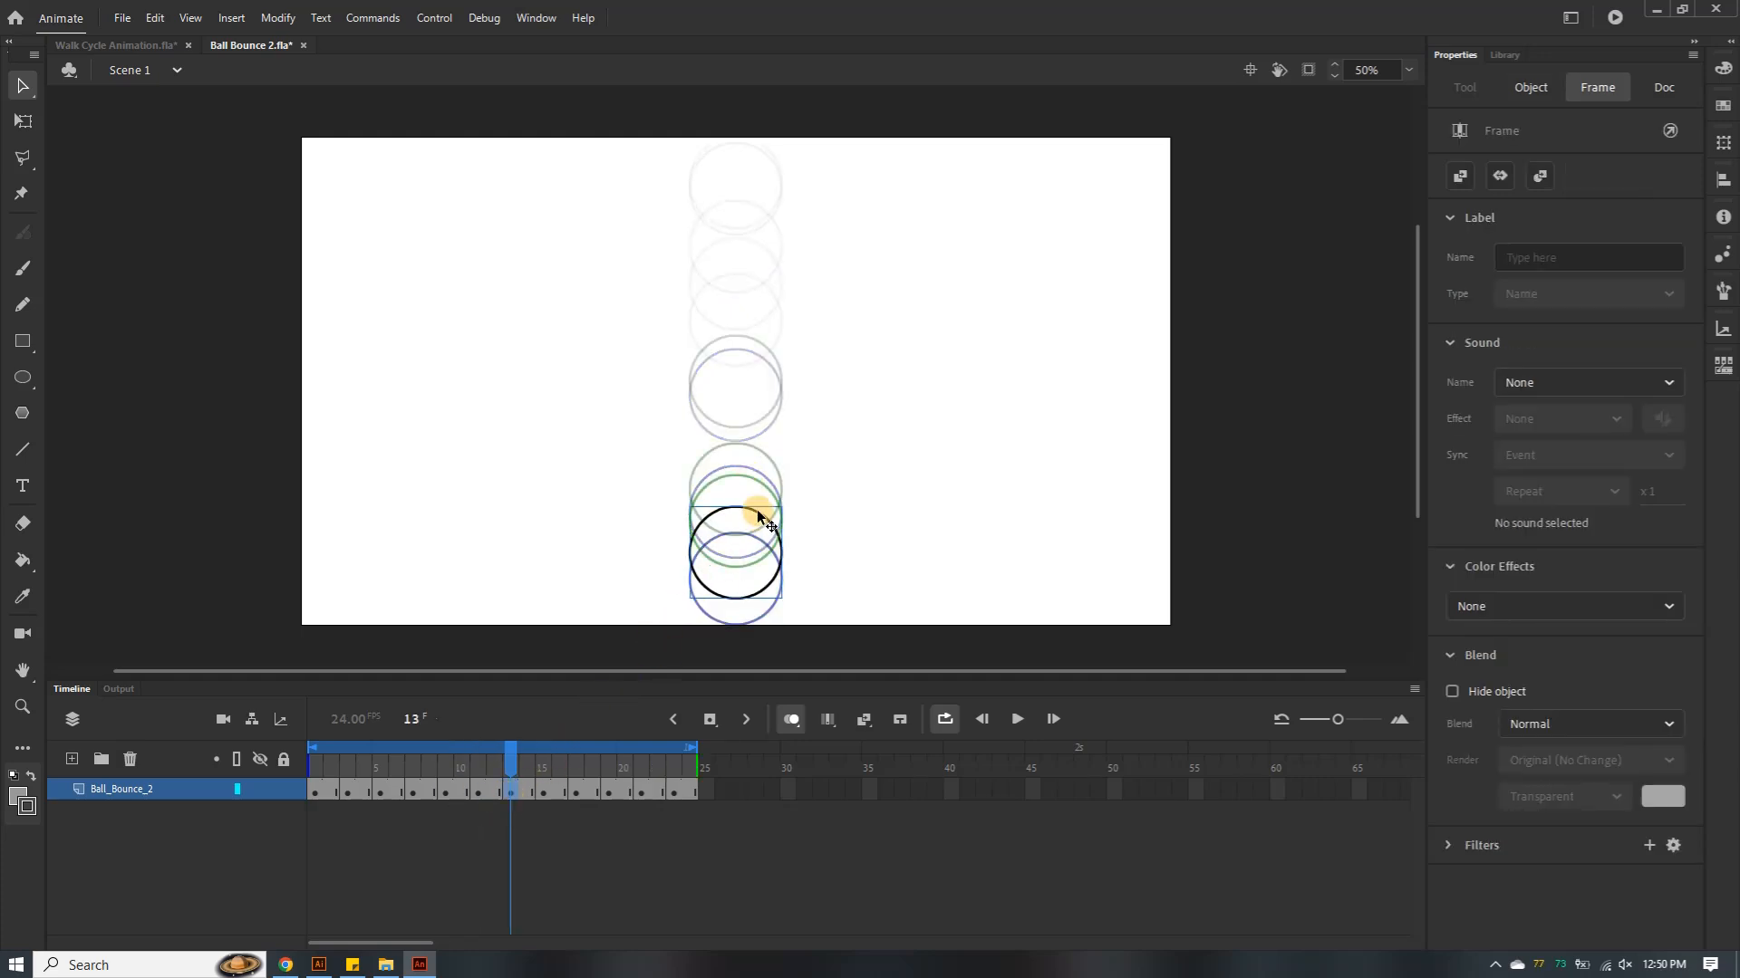
drag(753, 507, 757, 489)
click(544, 795)
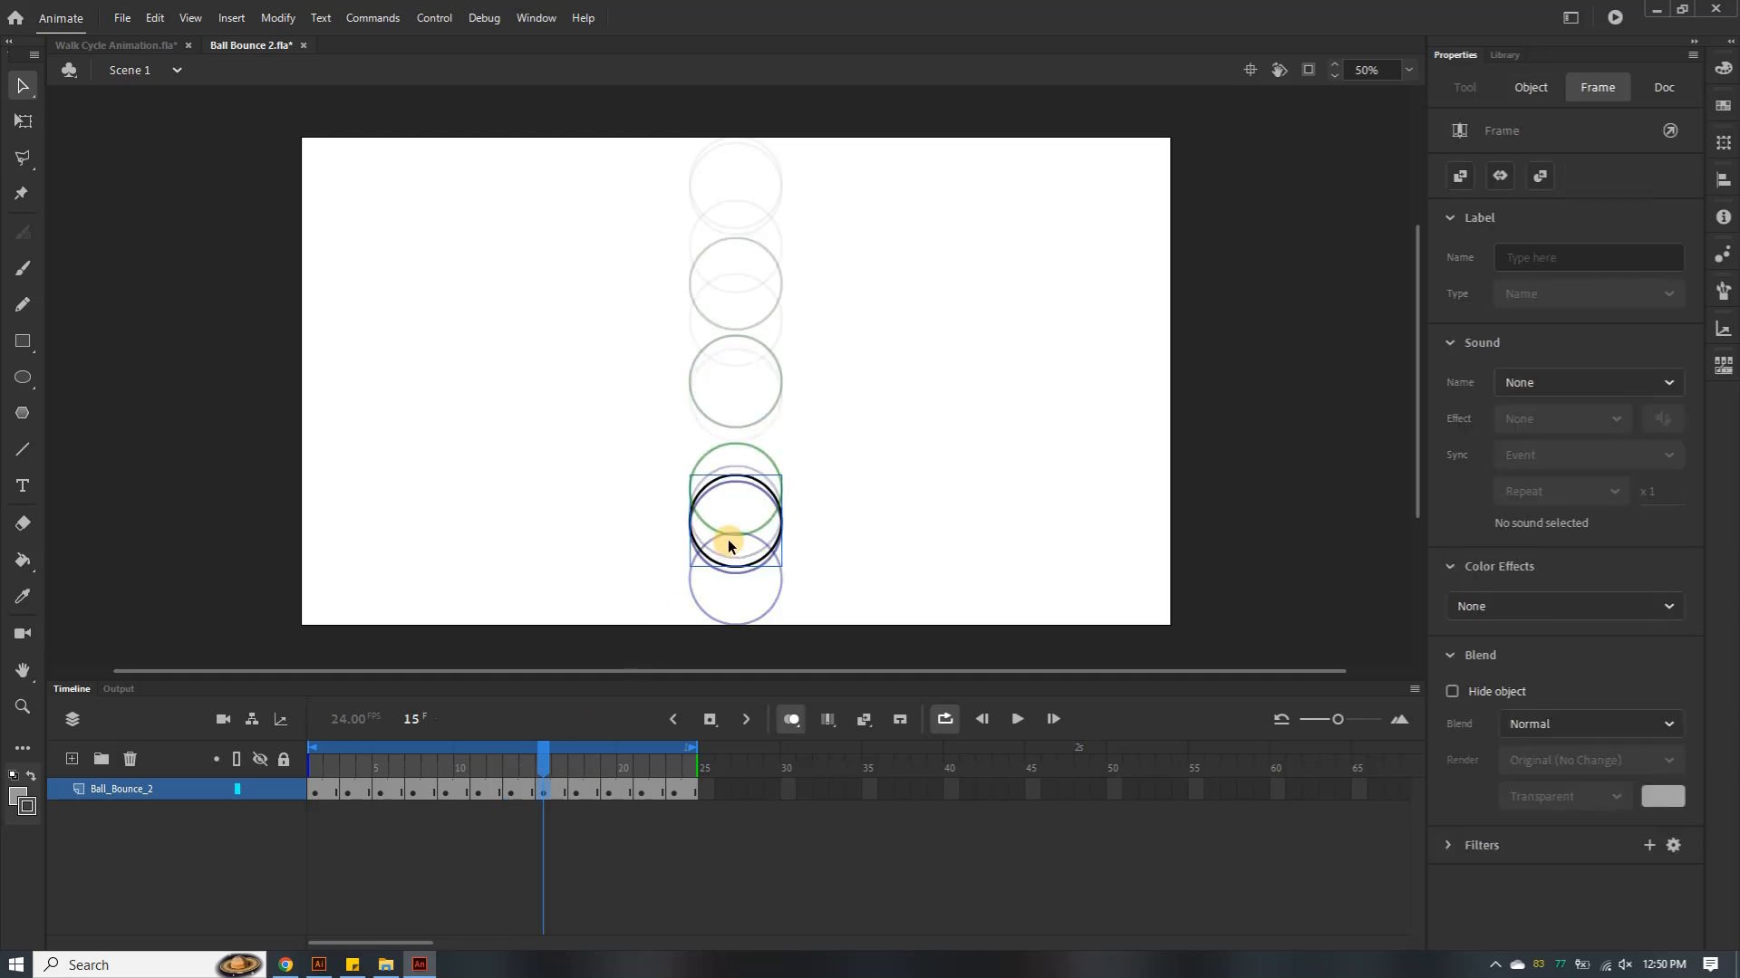
drag(741, 471, 745, 419)
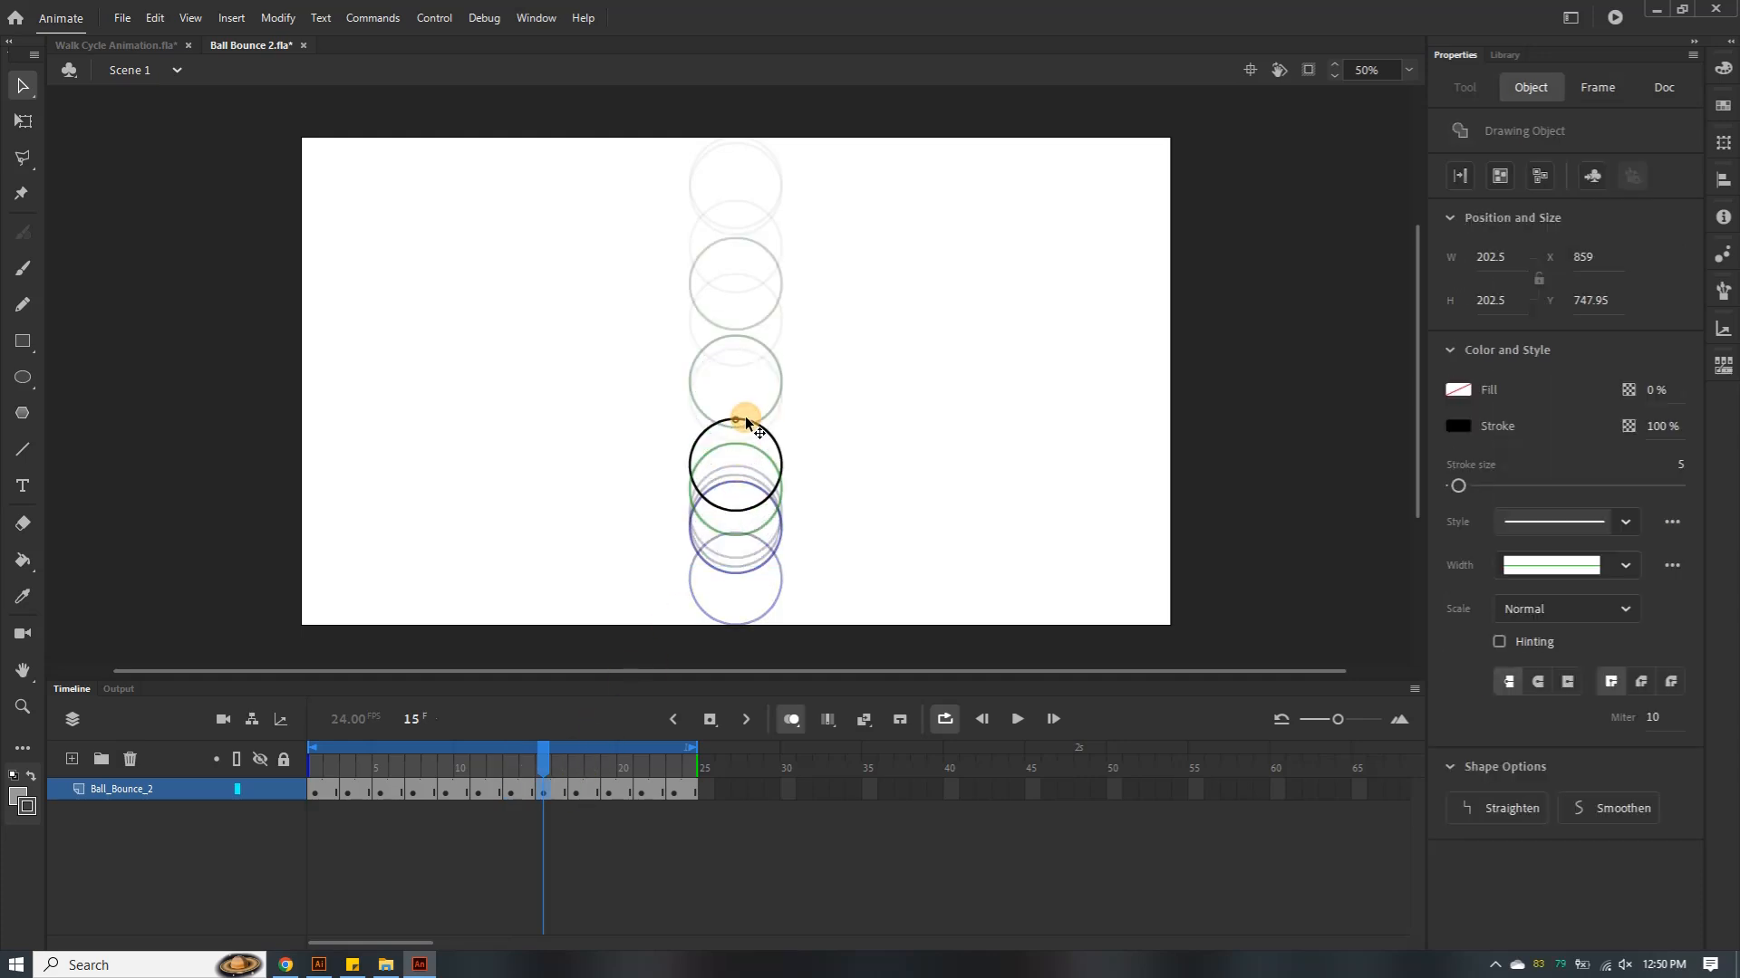
Raise the ball to about Y 406 in frame 17 and to about Y 188 in frame 19
click(576, 793)
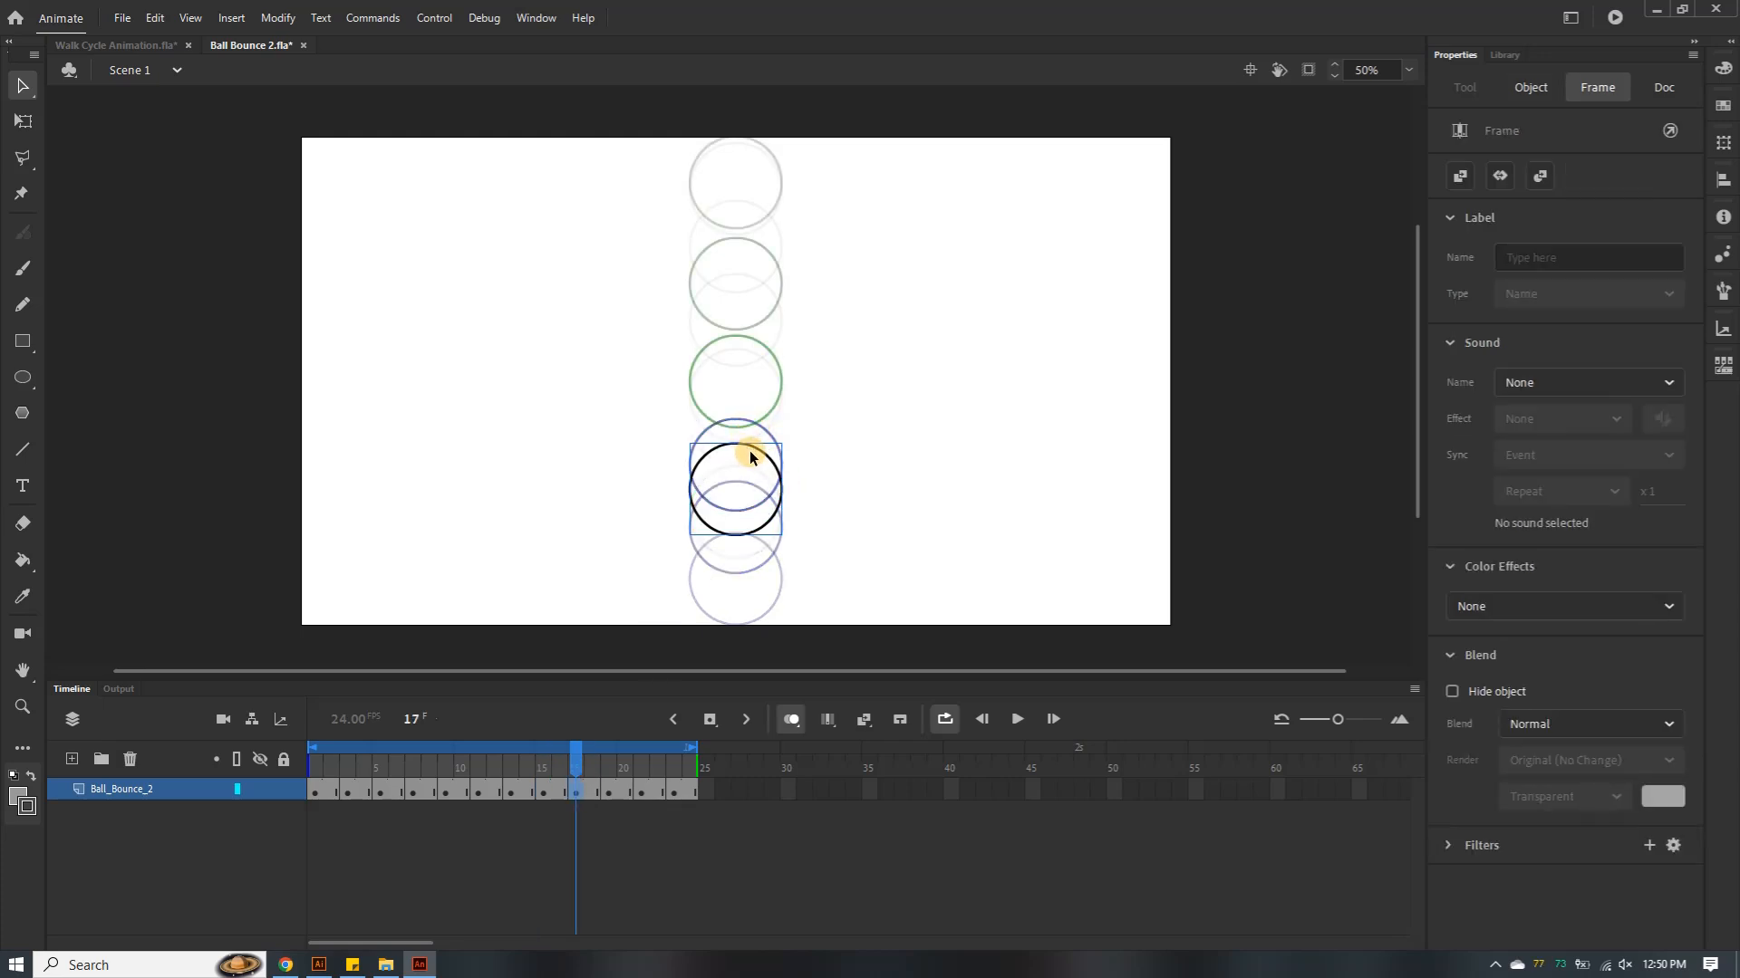
drag(754, 451, 762, 331)
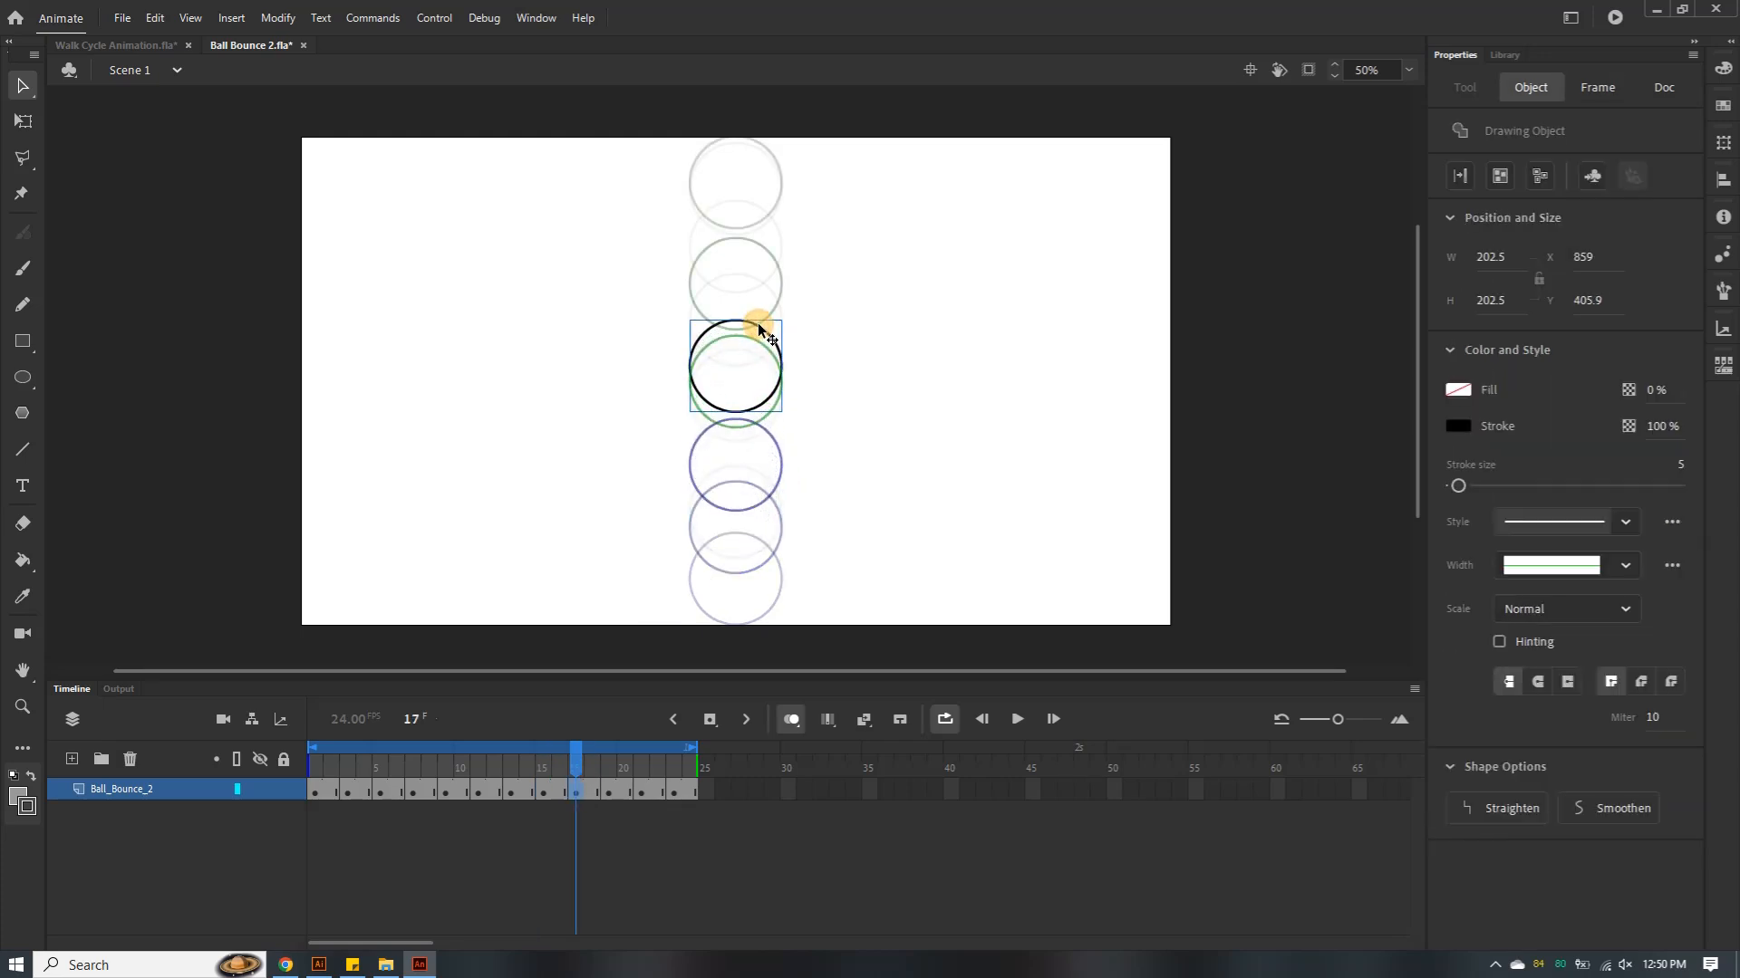
click(608, 793)
drag(742, 332, 742, 224)
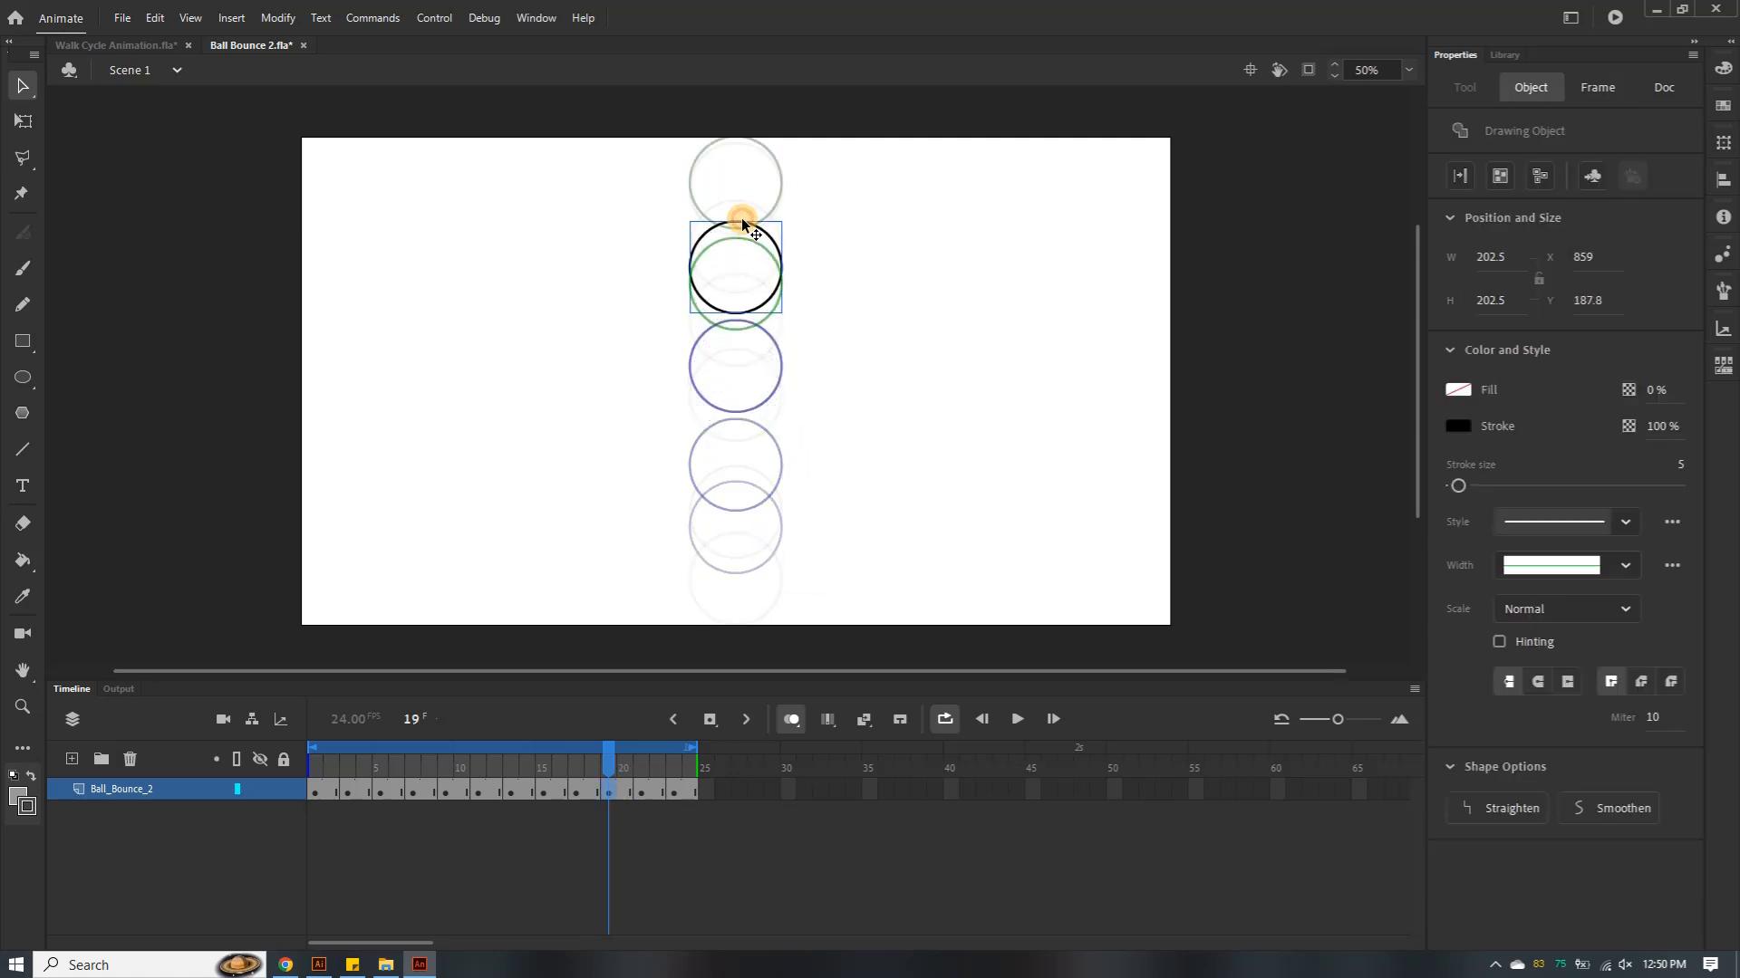
Raise the frame 21 ball to just below the stage's upper edge and the frame 23 ball partly above it, at about Y -110
click(643, 794)
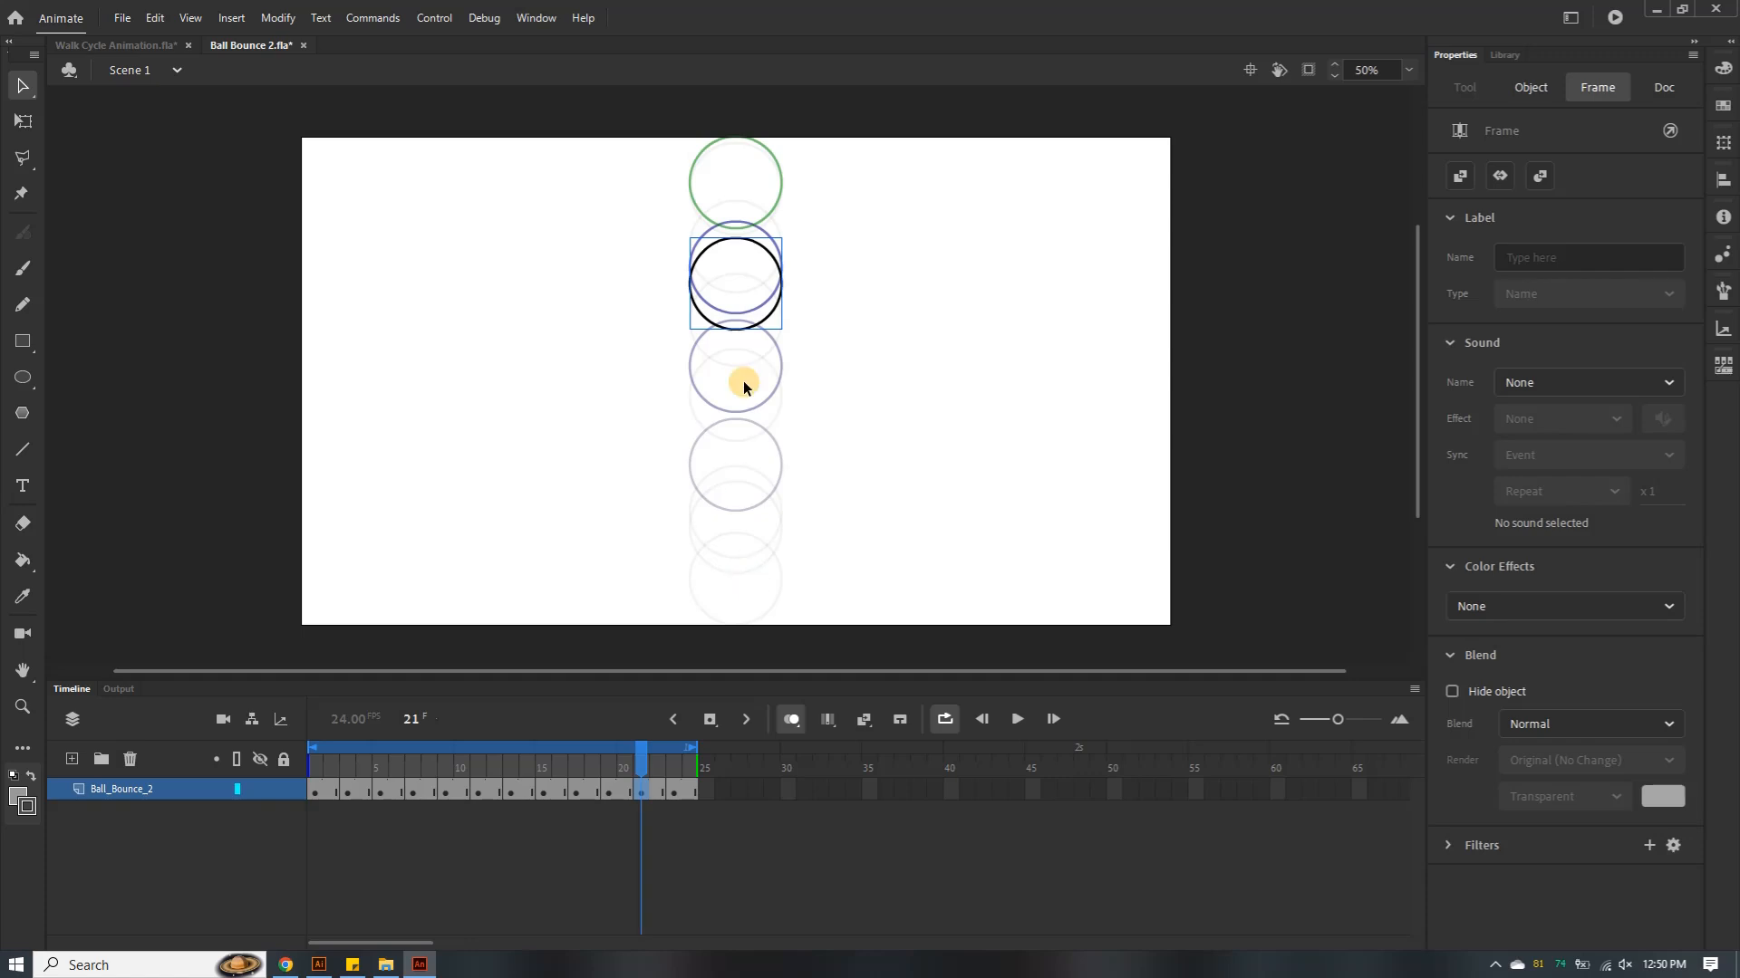
drag(742, 240, 738, 151)
click(676, 793)
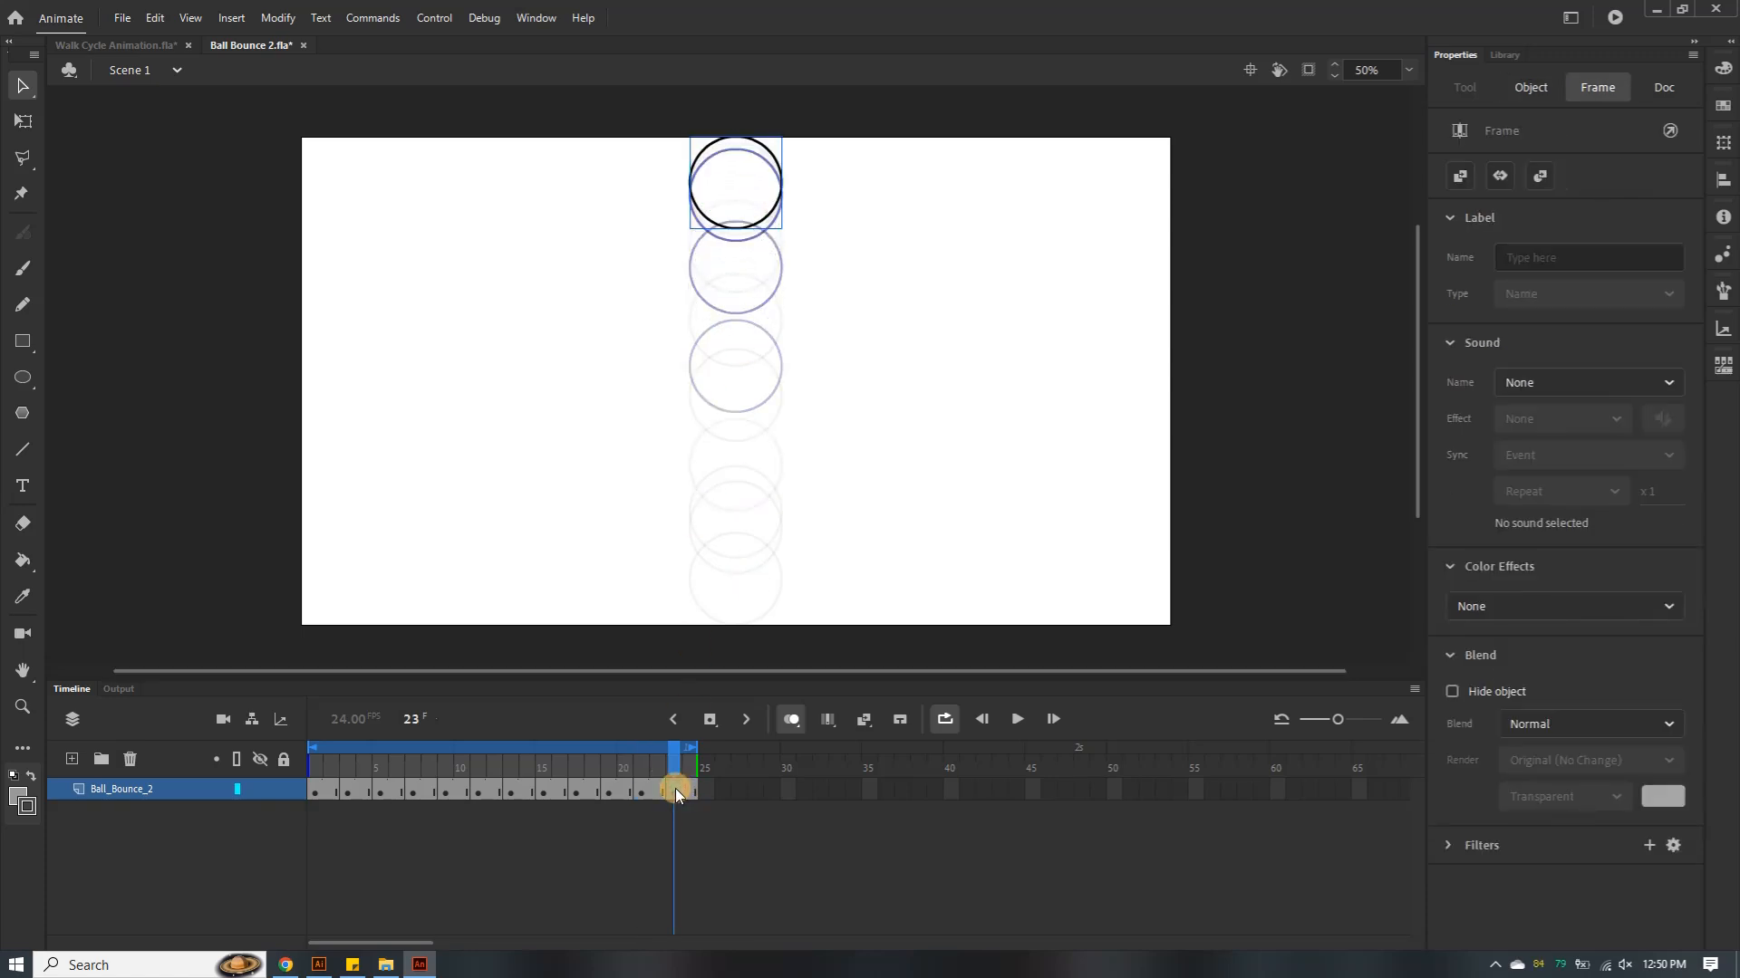
drag(766, 156, 763, 99)
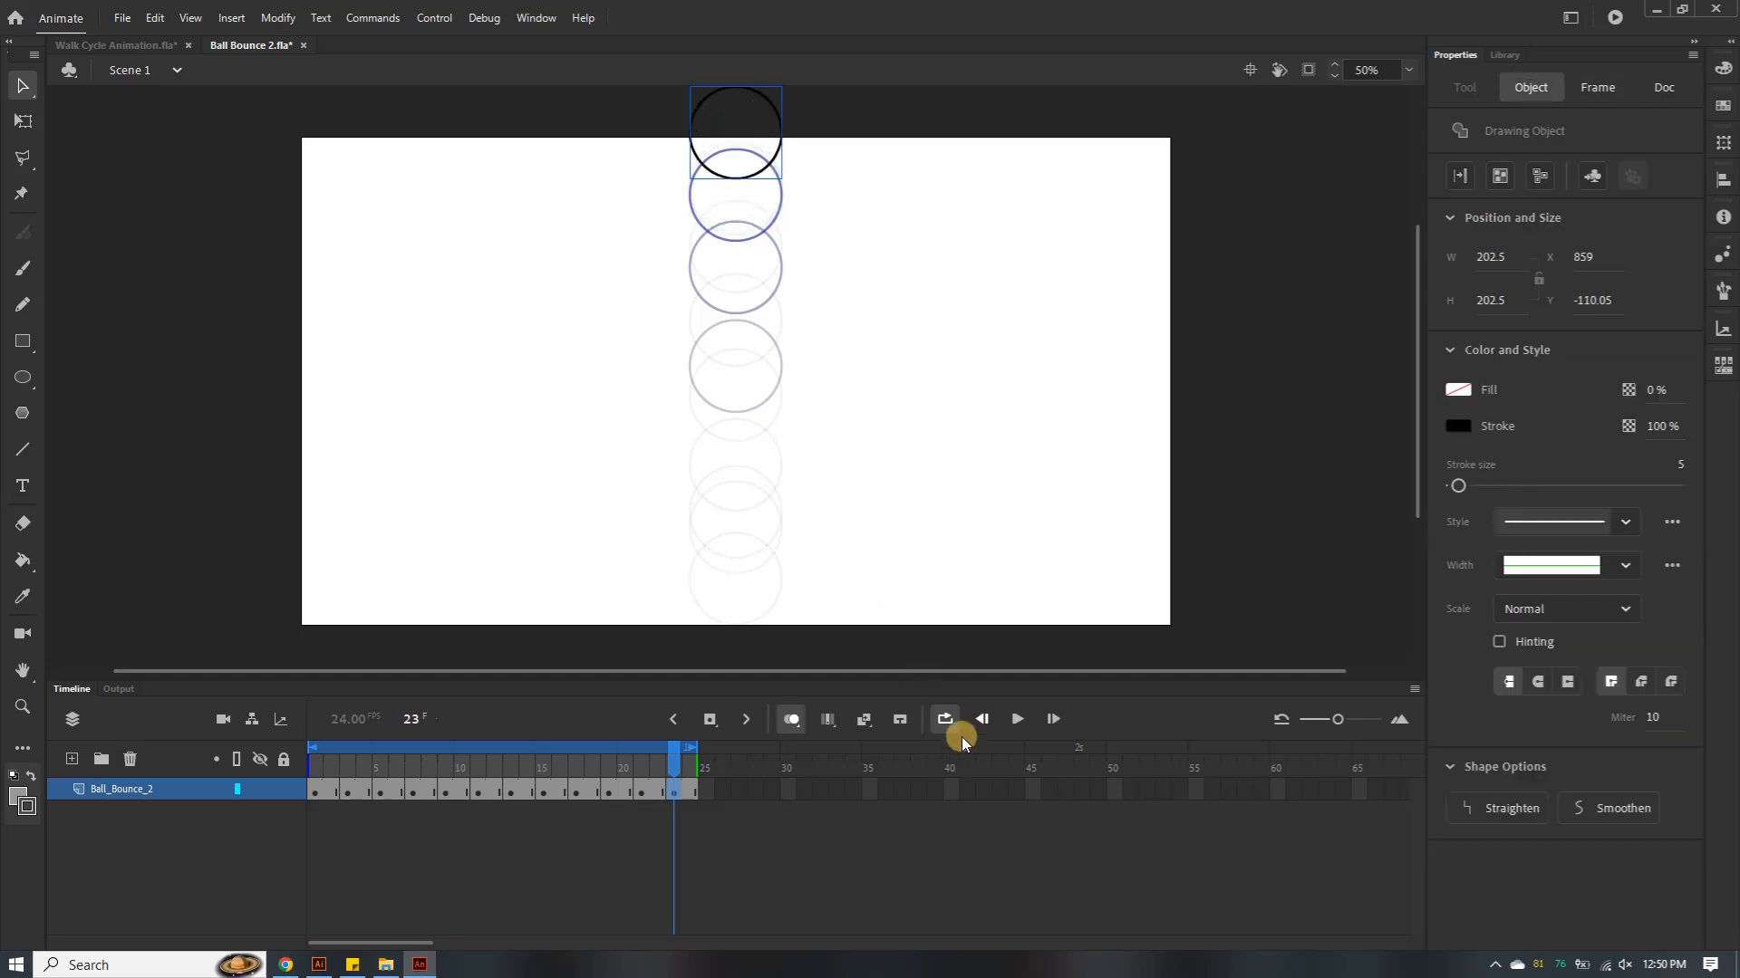
Play the respaced bounce animation, stop it and go to the ground contact in frame 11
click(1015, 720)
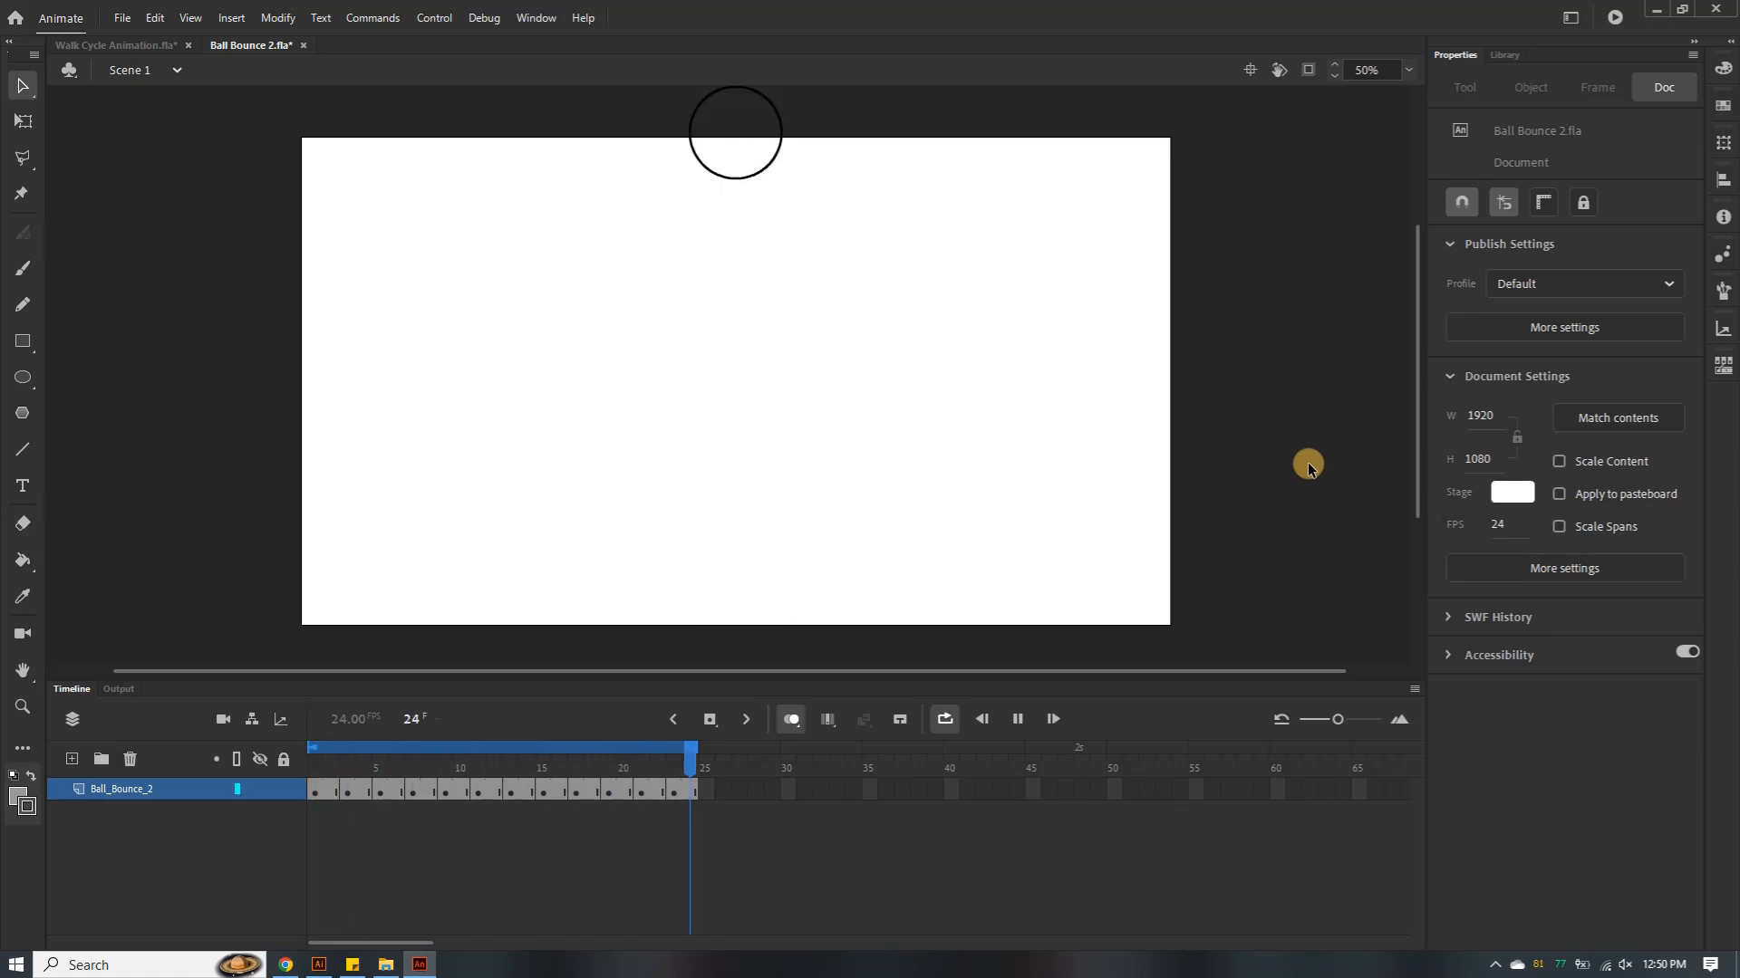
click(1014, 725)
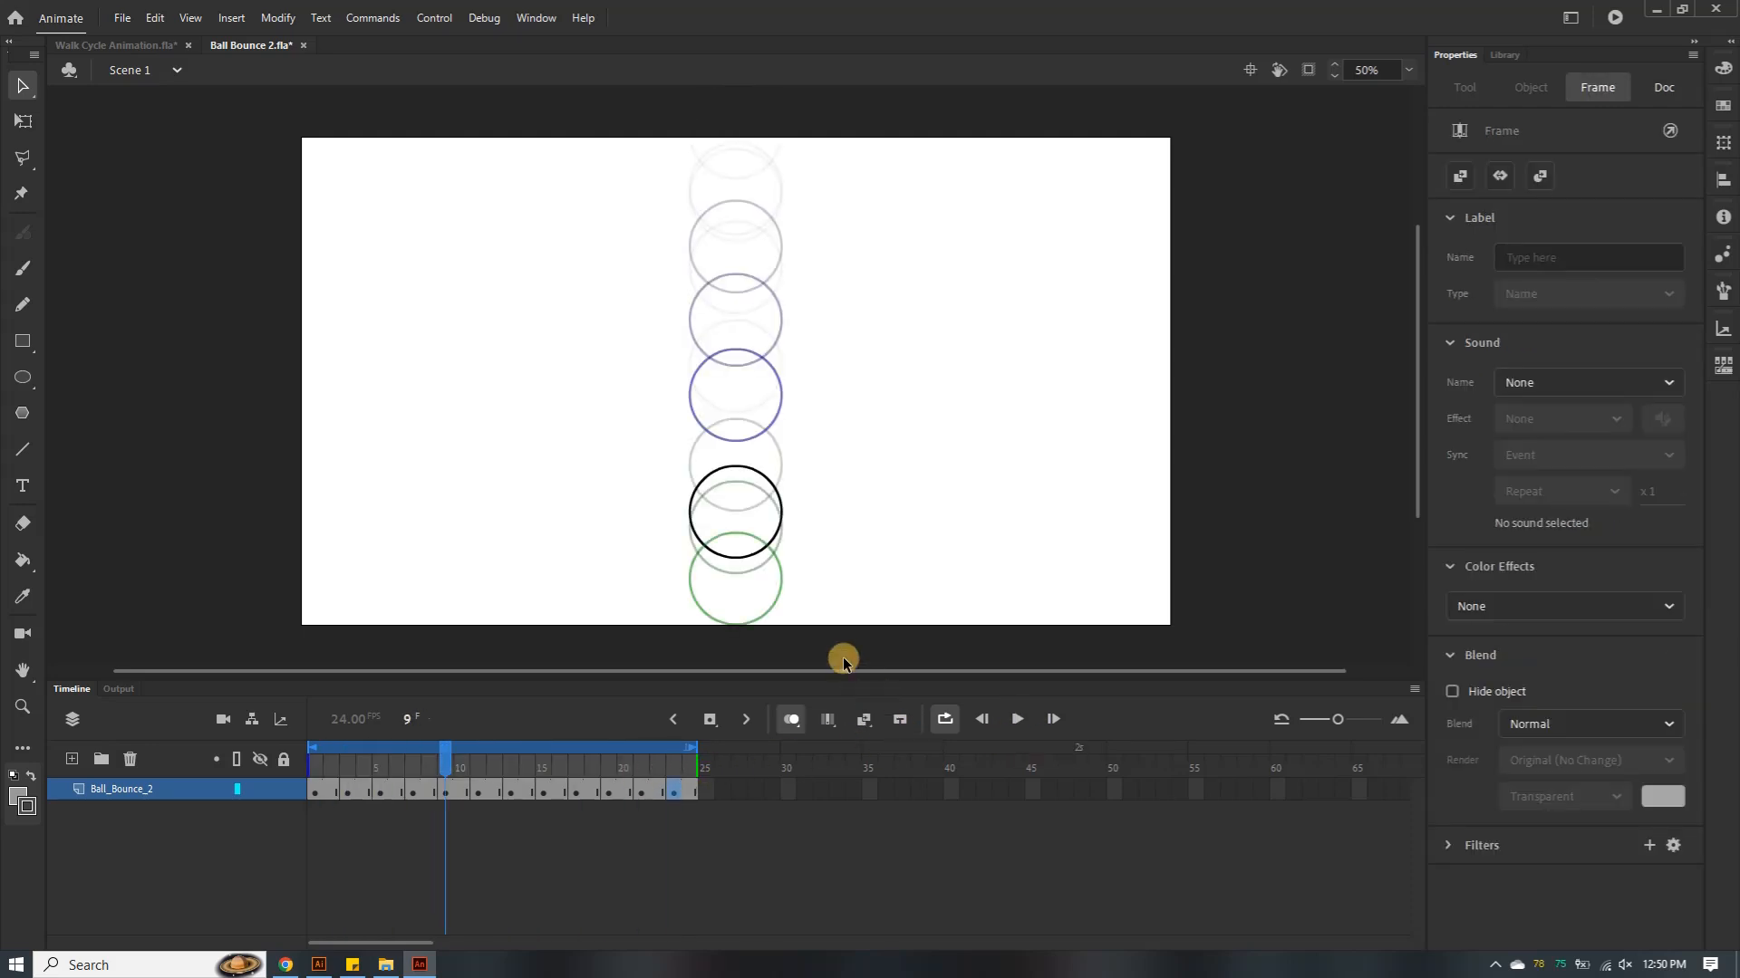
click(475, 790)
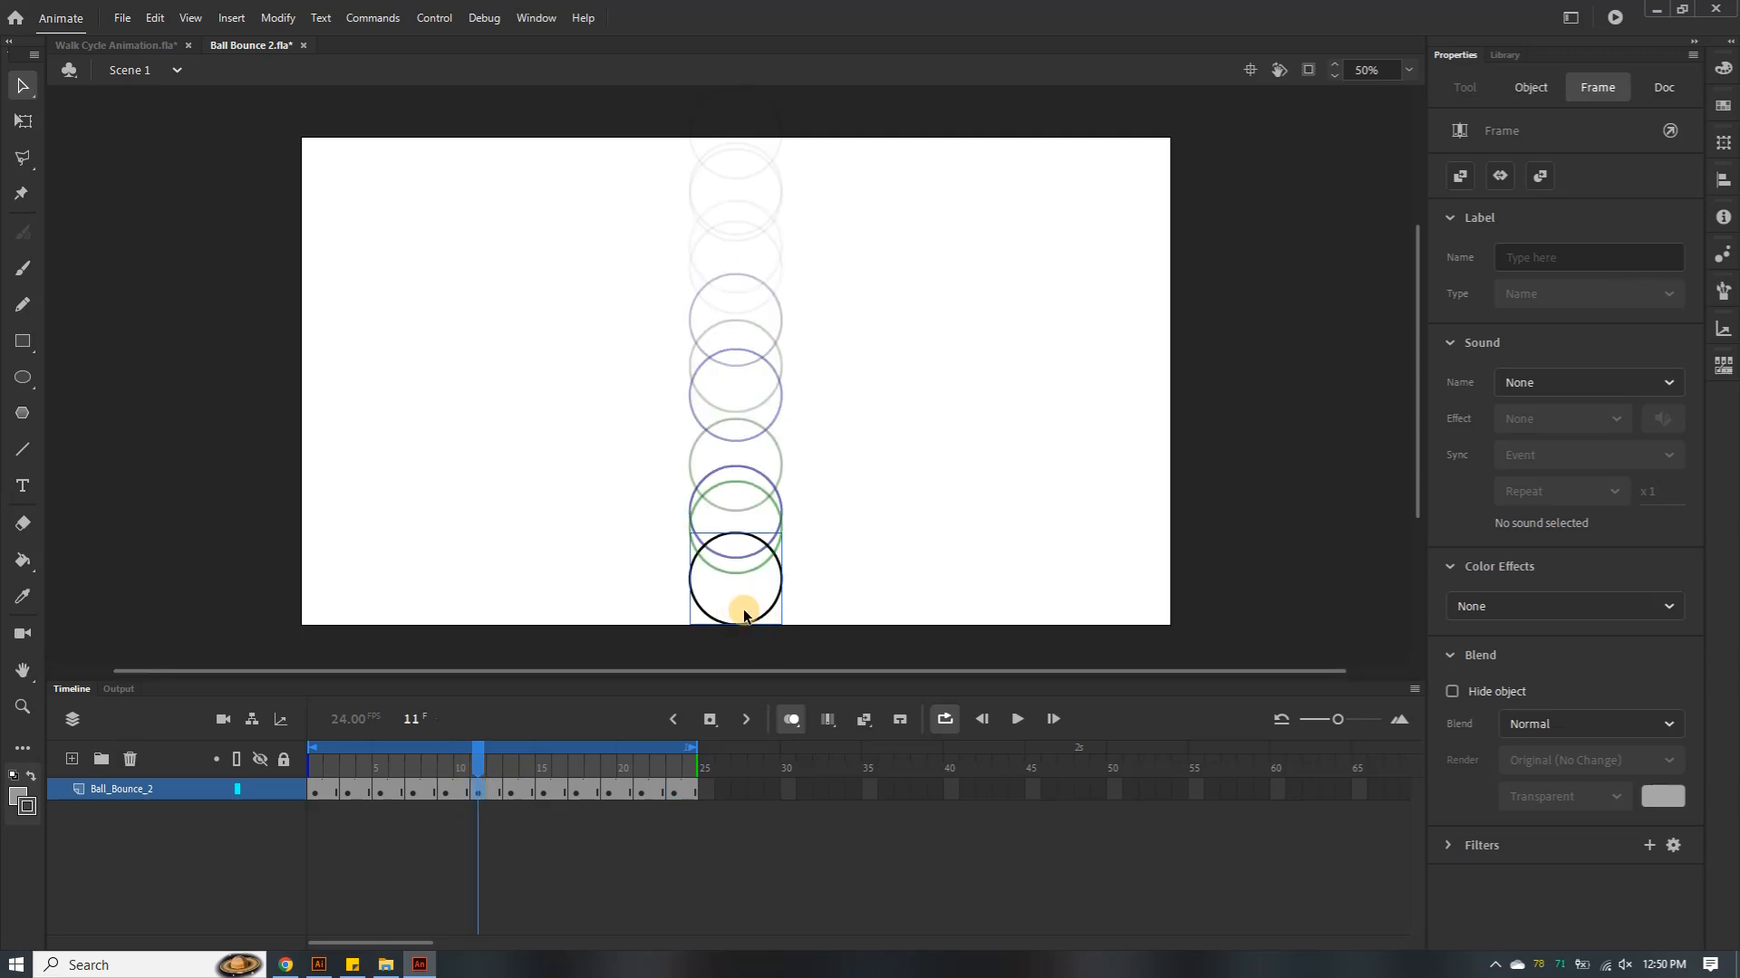
Switch to Illustrator and squash the circle into a flat ellipse about 232 pt wide and 82 pt high
click(318, 965)
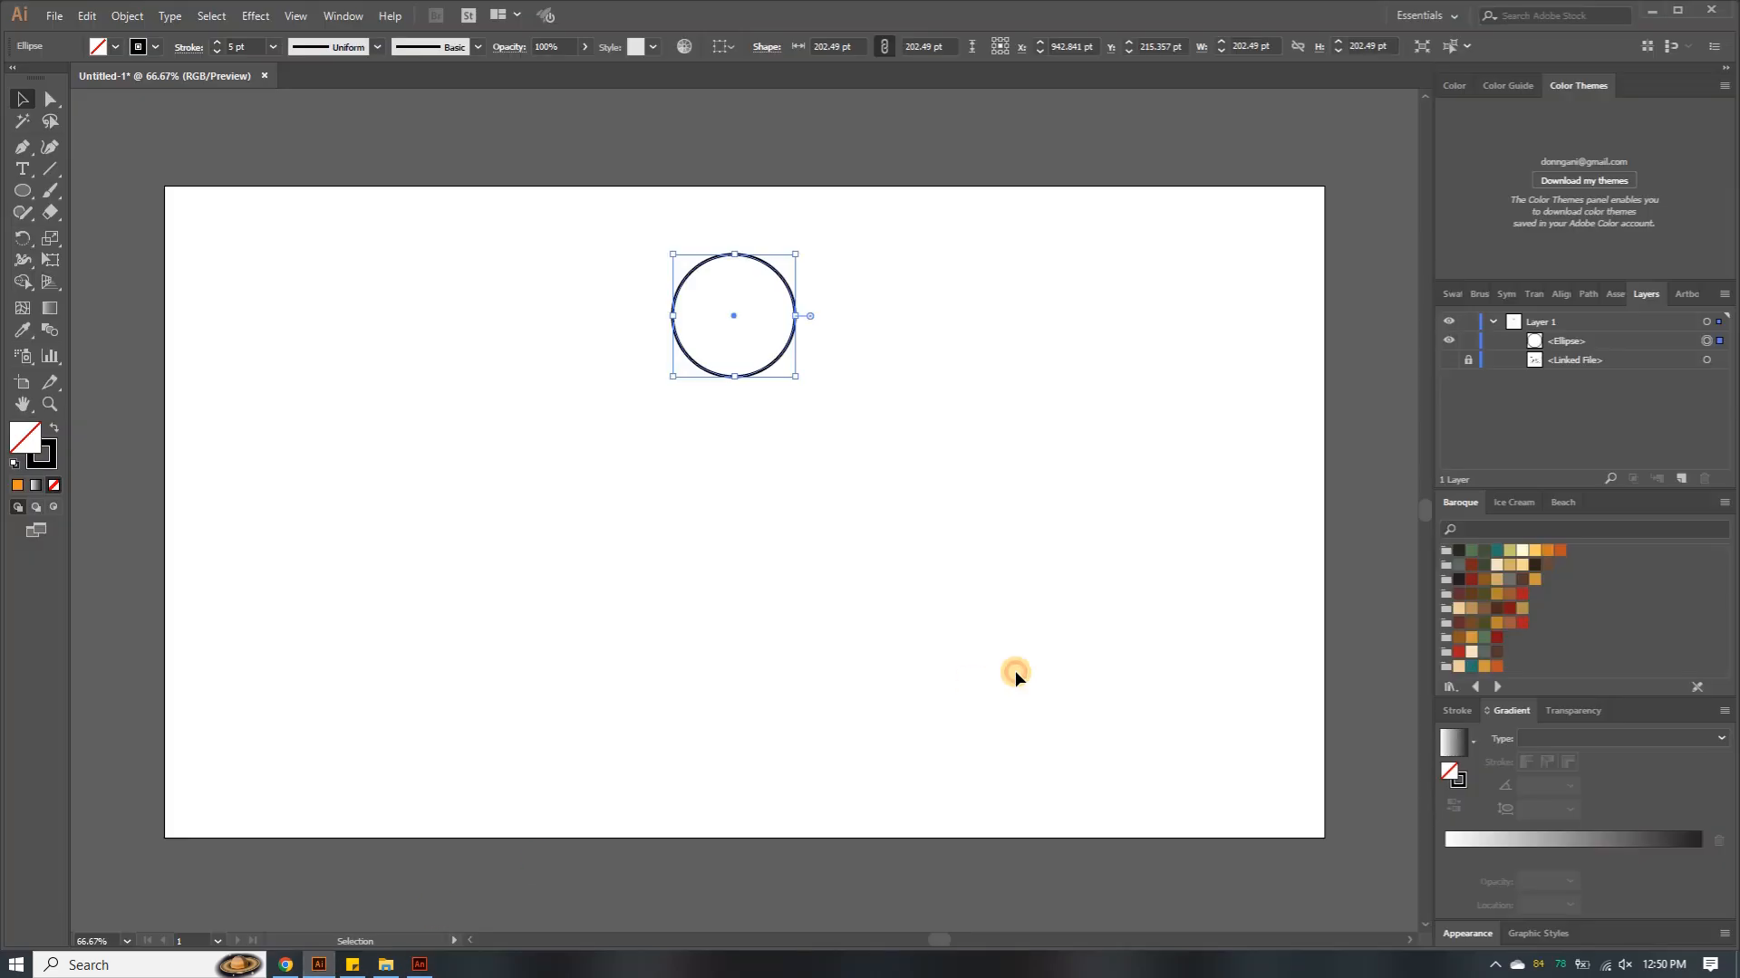
drag(734, 255, 736, 327)
click(884, 344)
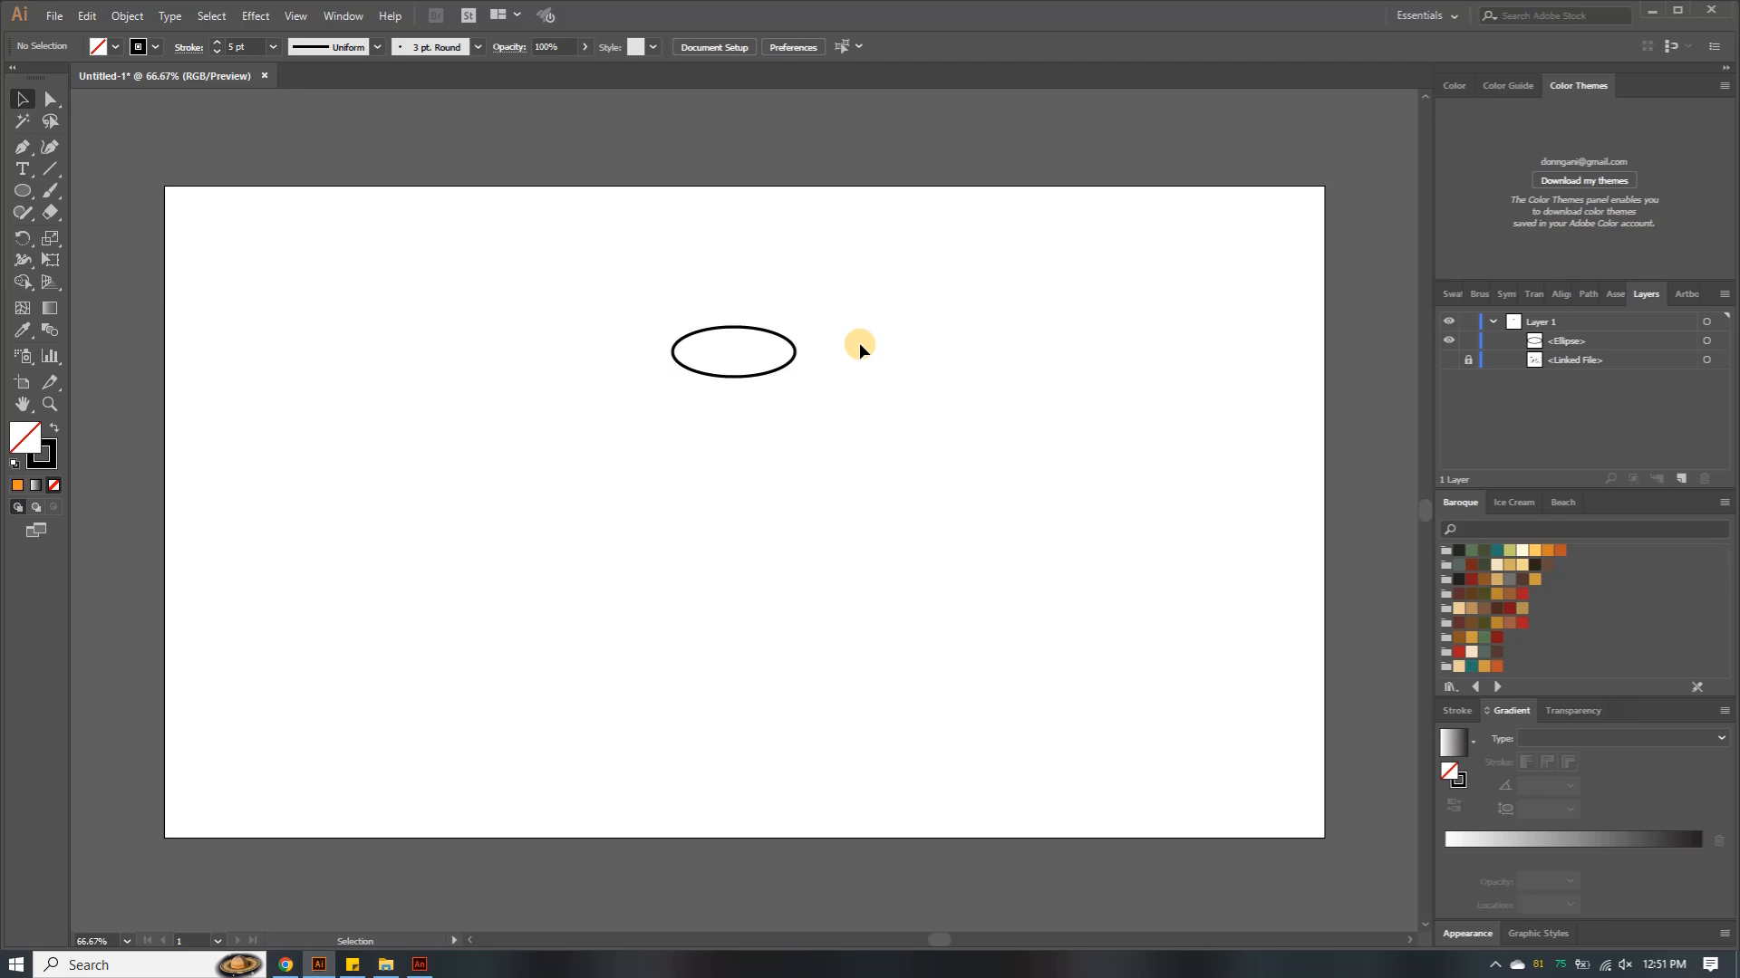
click(730, 328)
drag(797, 354, 814, 353)
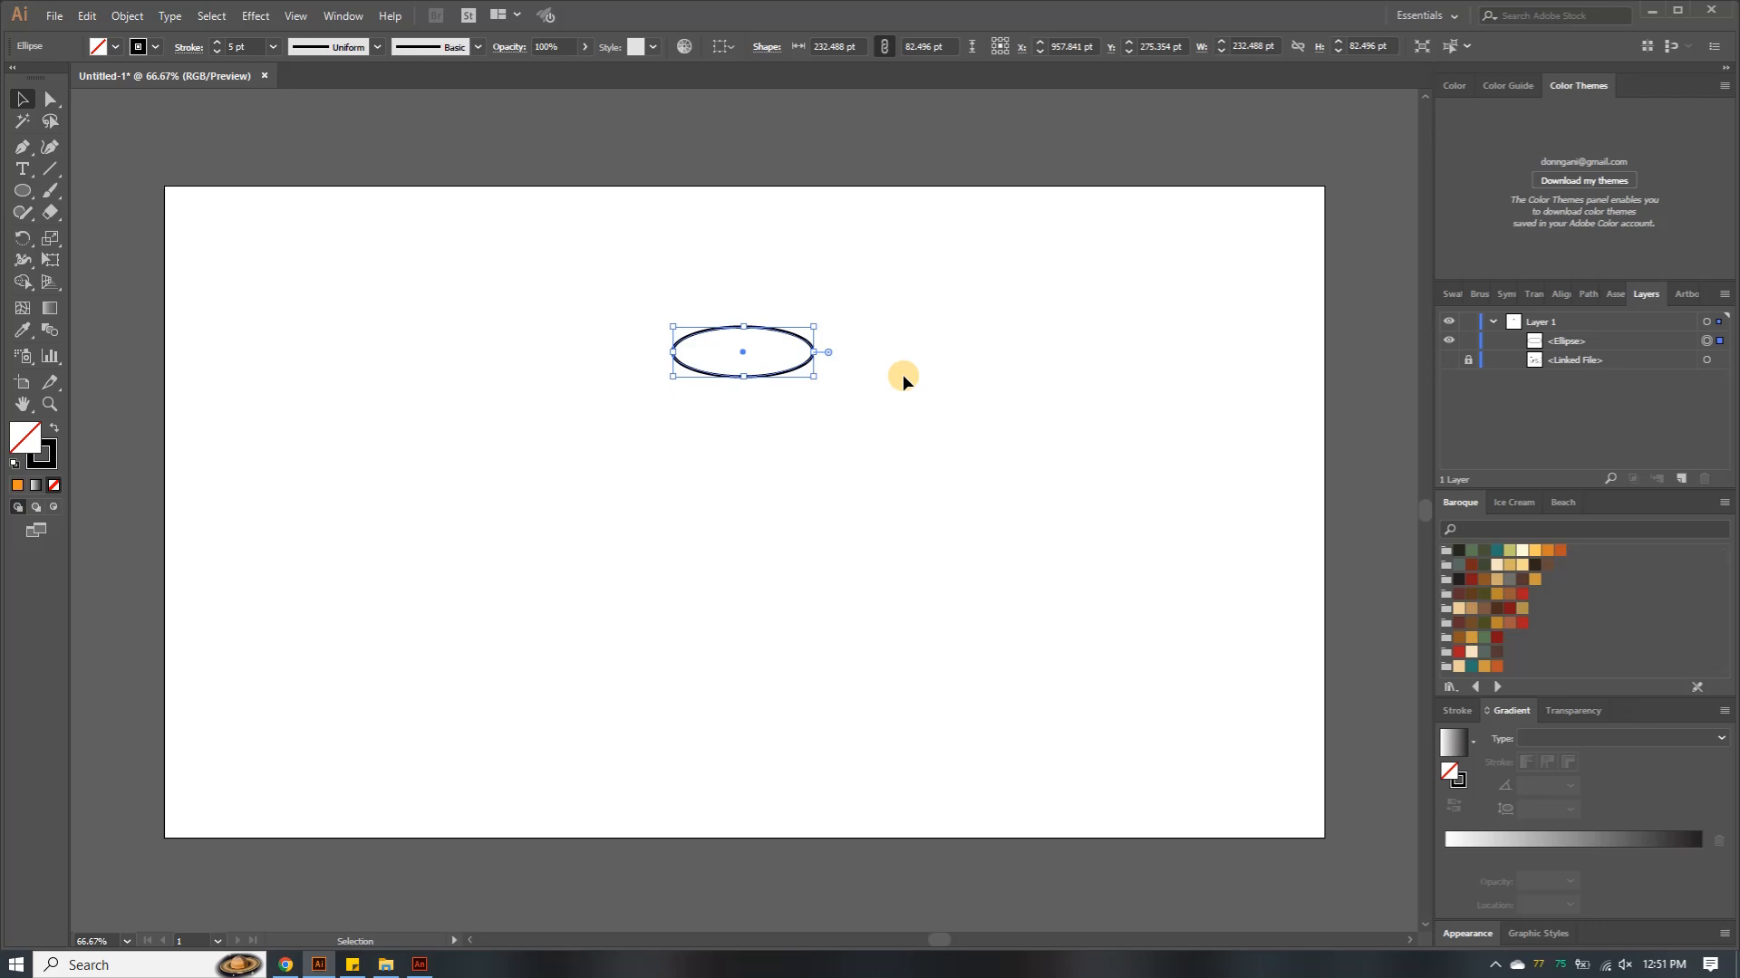
Copy the squashed ellipse and switch back to Animate
key(ctrl)
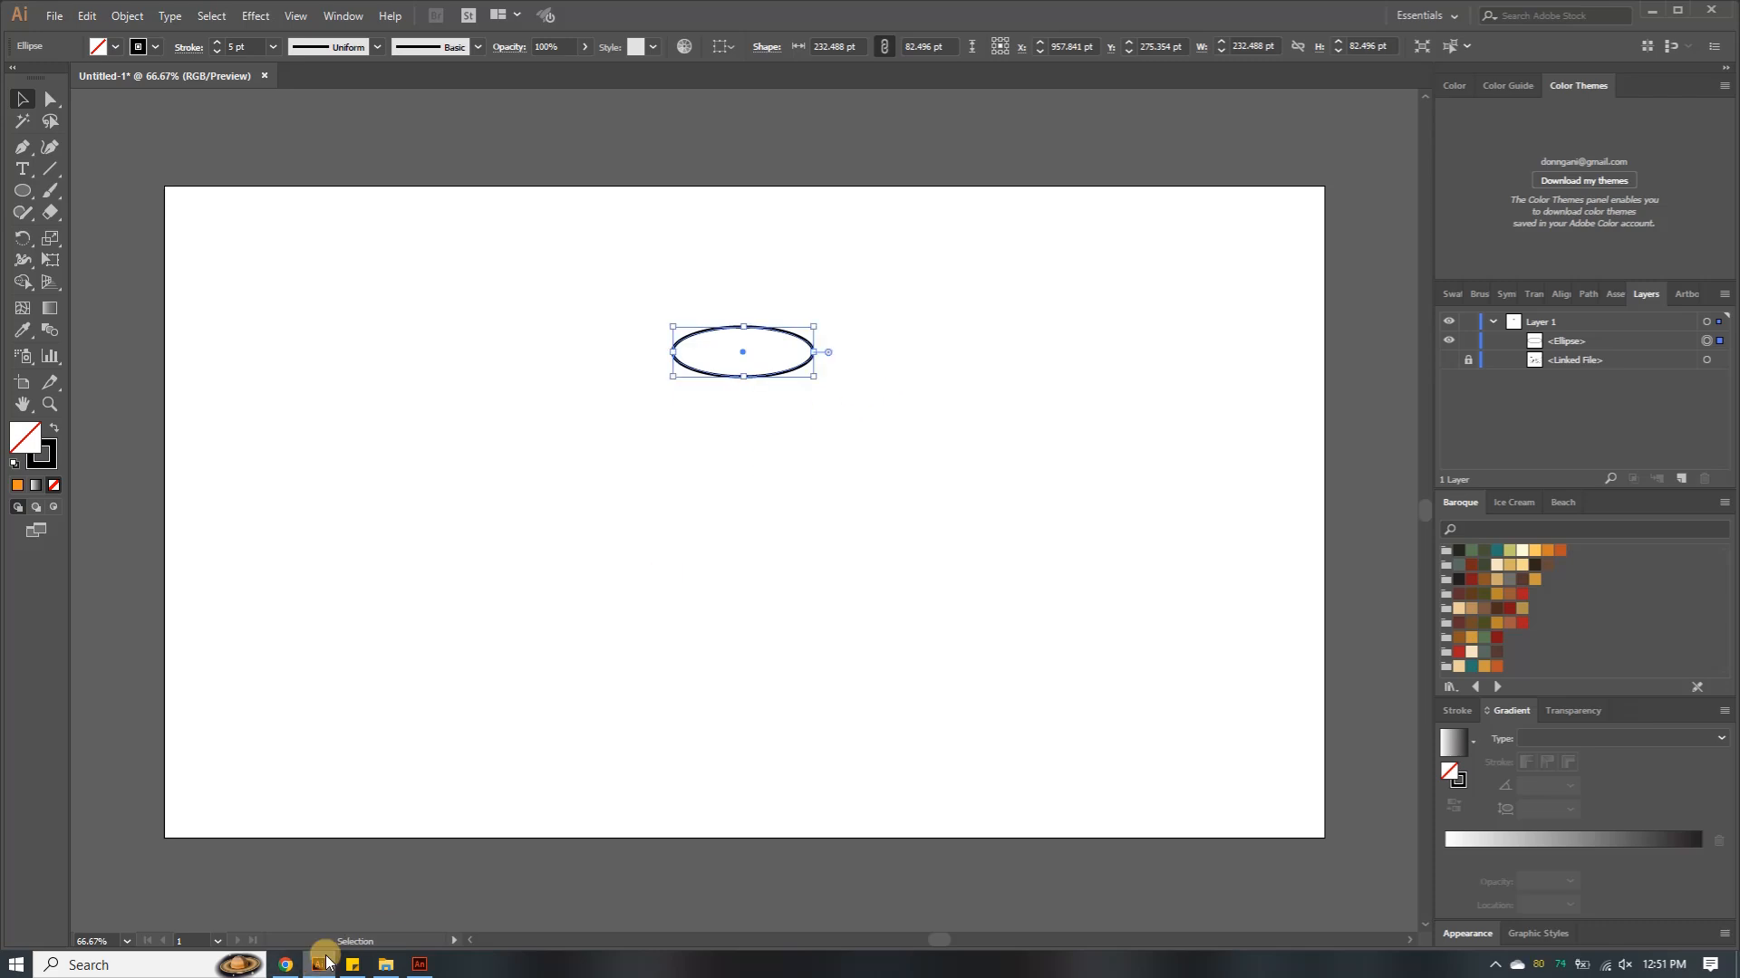
mouse_move(389, 967)
click(420, 965)
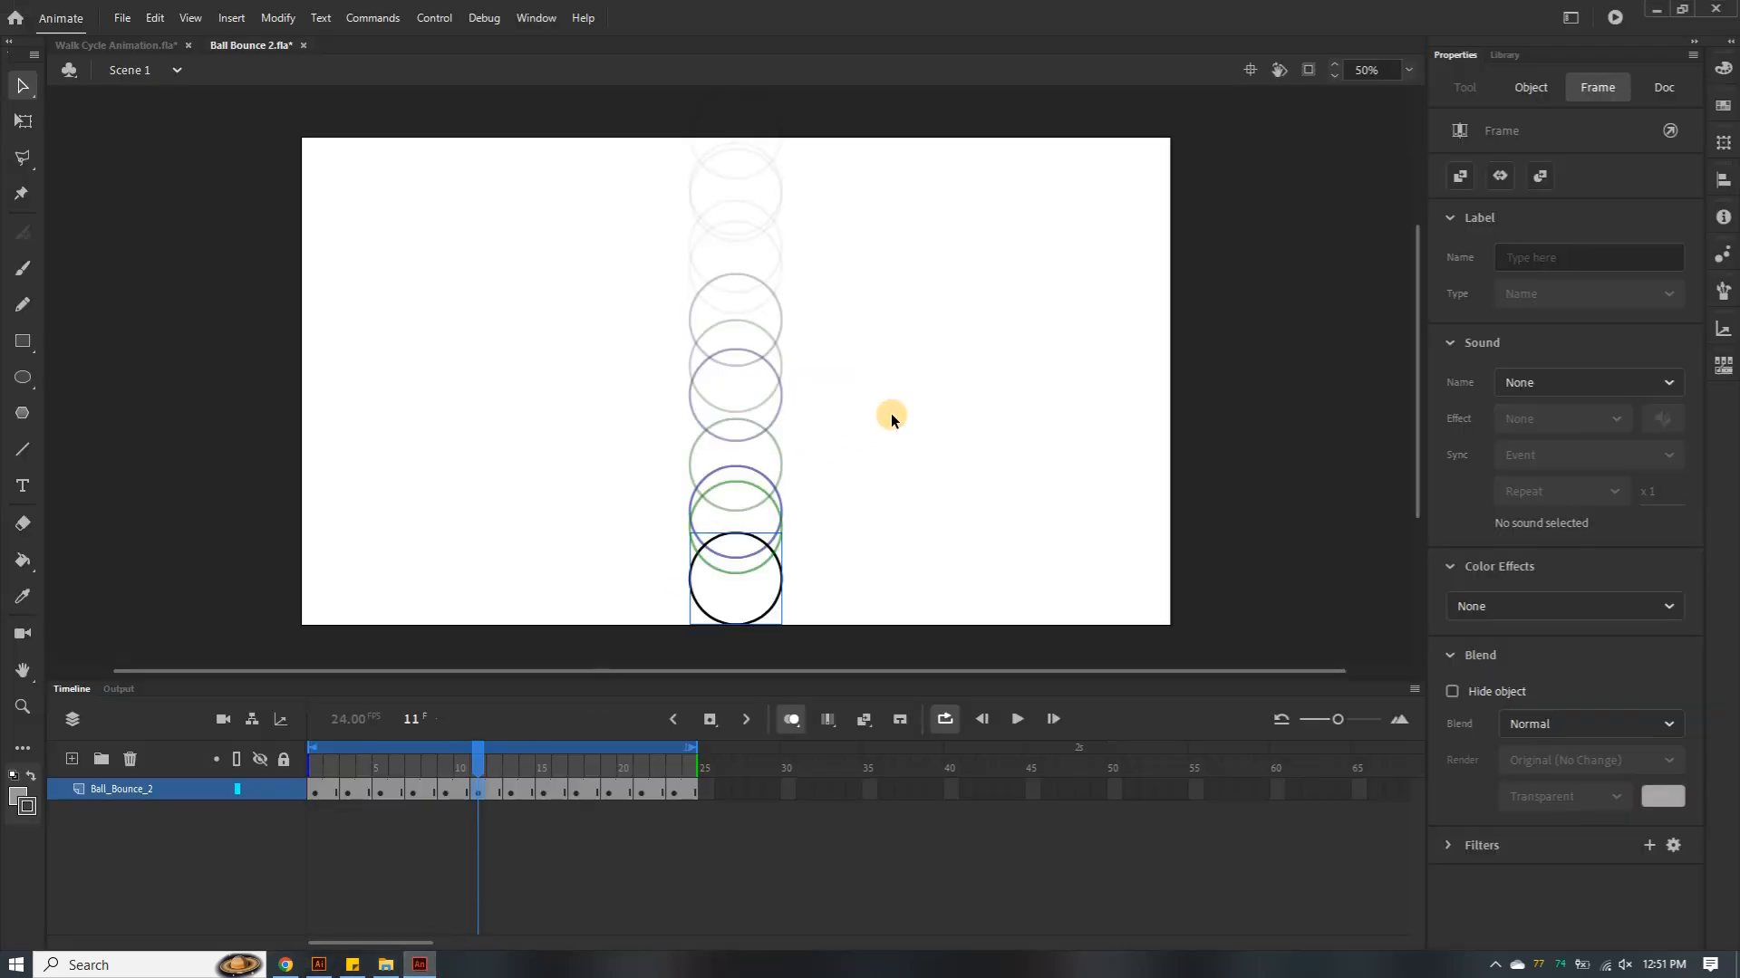
Paste the squashed ellipse and place it on the ground line over the frame 11 ball
key(ctrl+v)
click(906, 546)
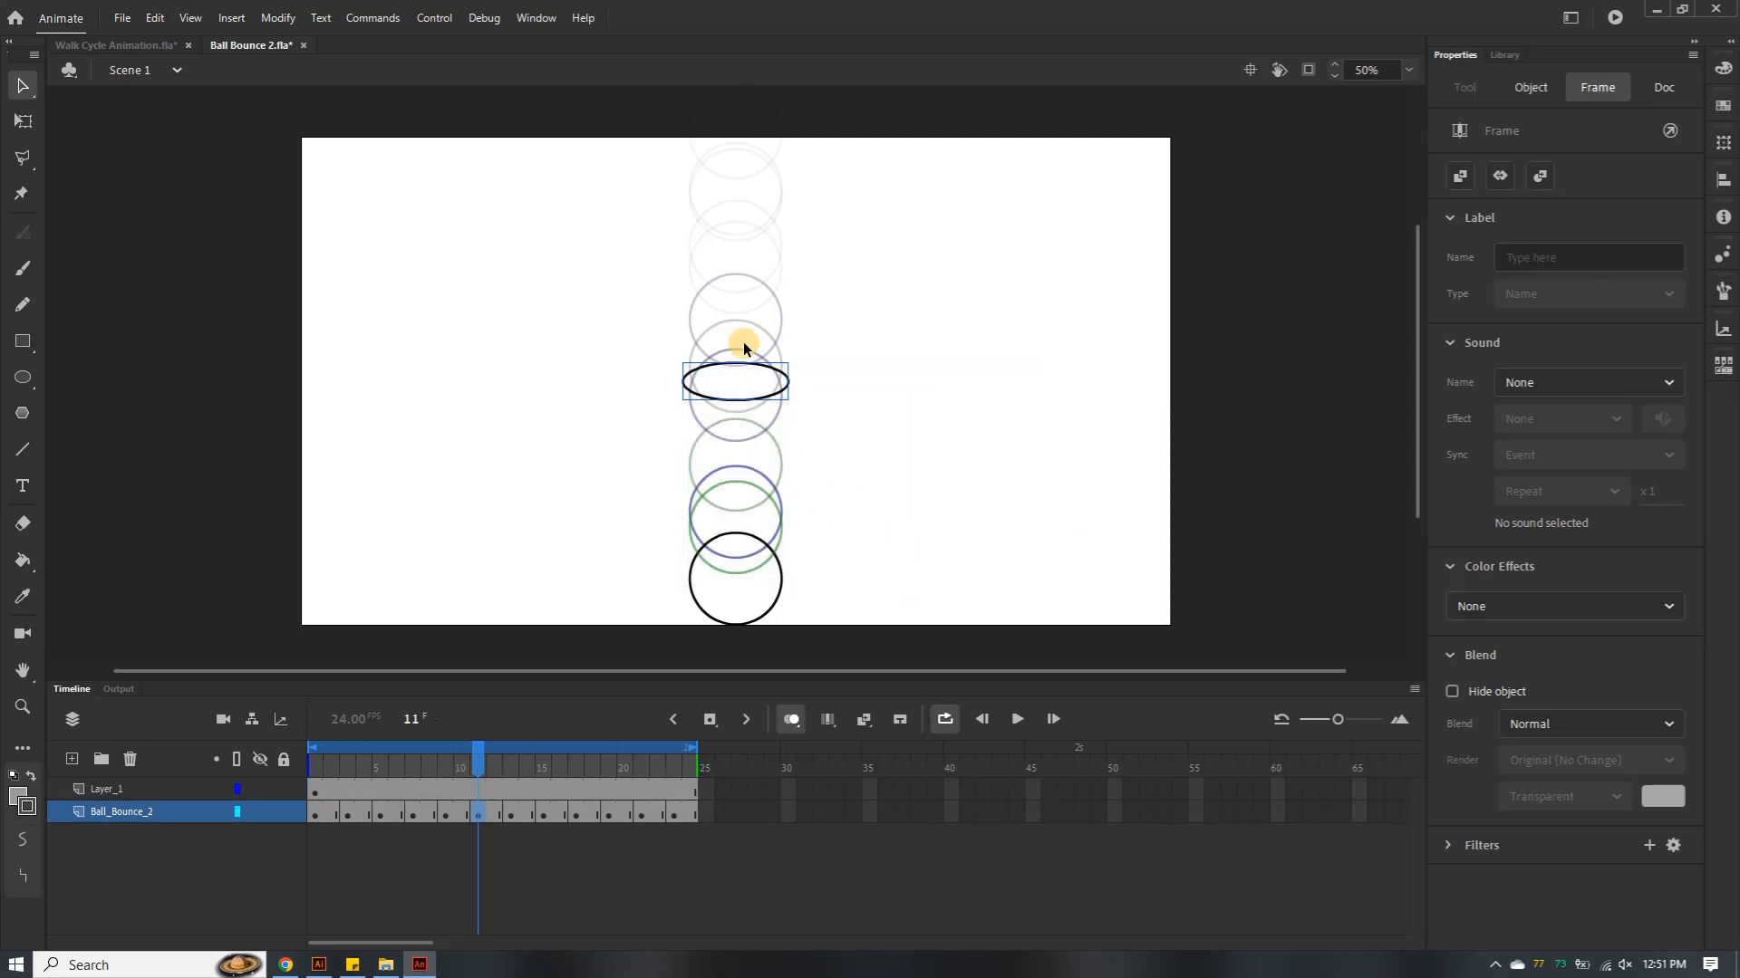
drag(745, 369, 741, 585)
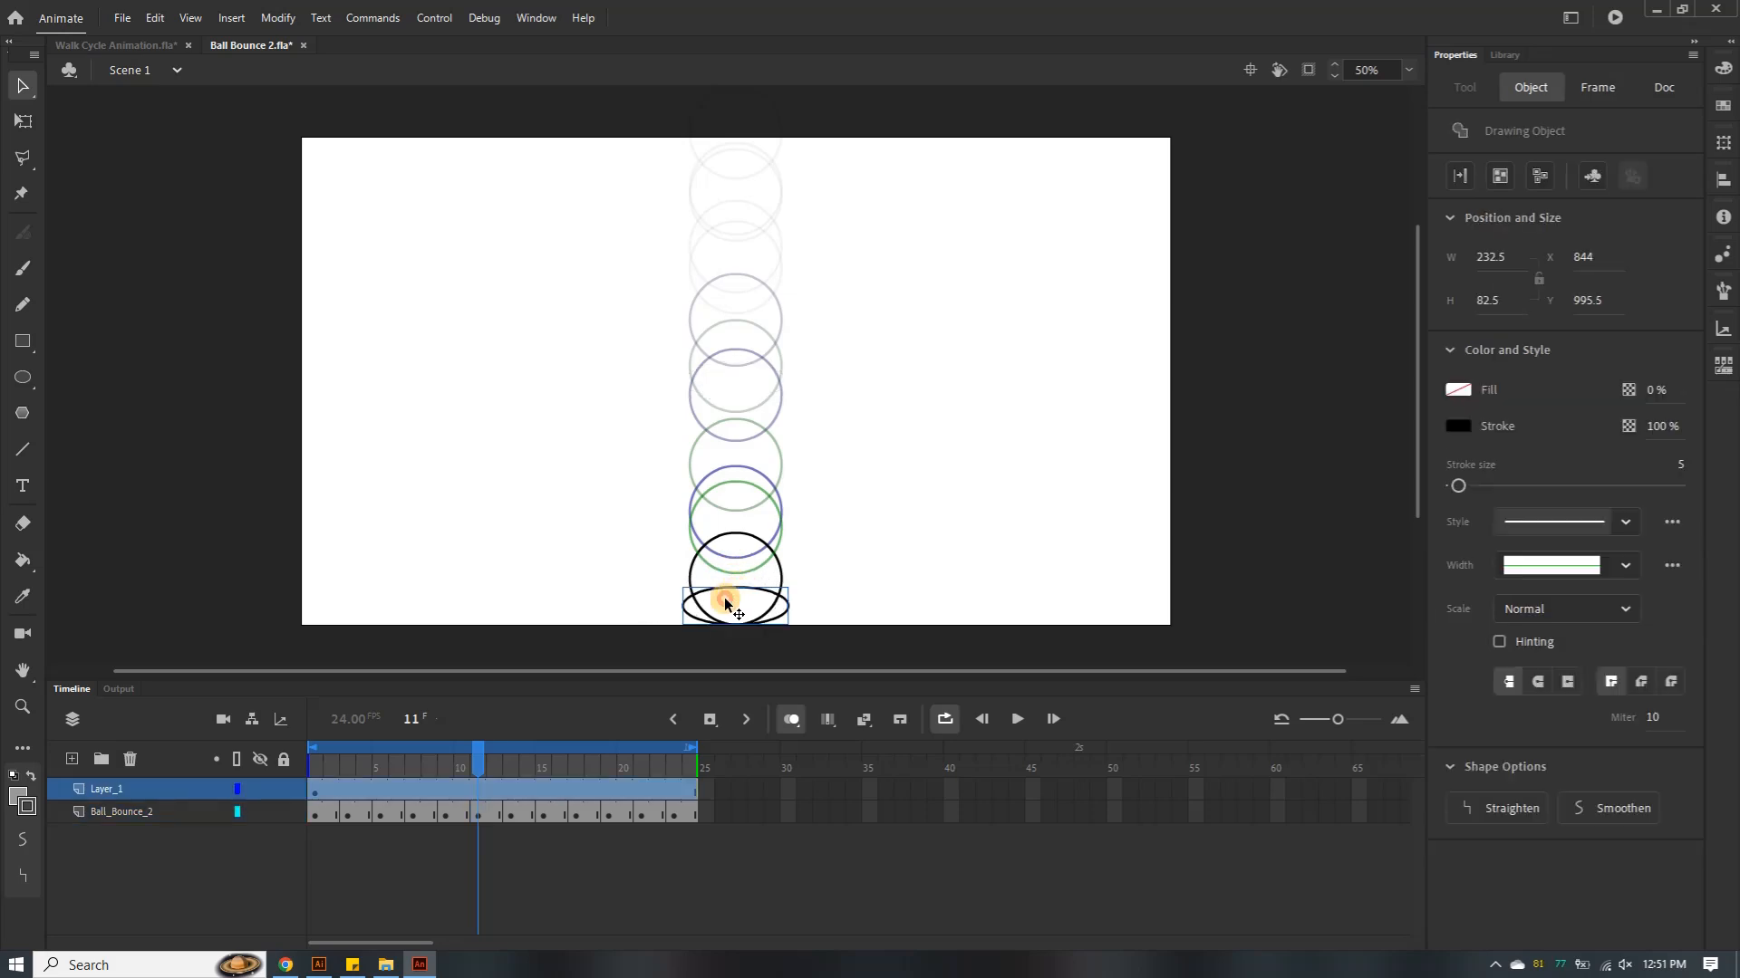
Stretch the squashed ellipse horizontally with Free Transform to about 295 px wide
right_click(783, 597)
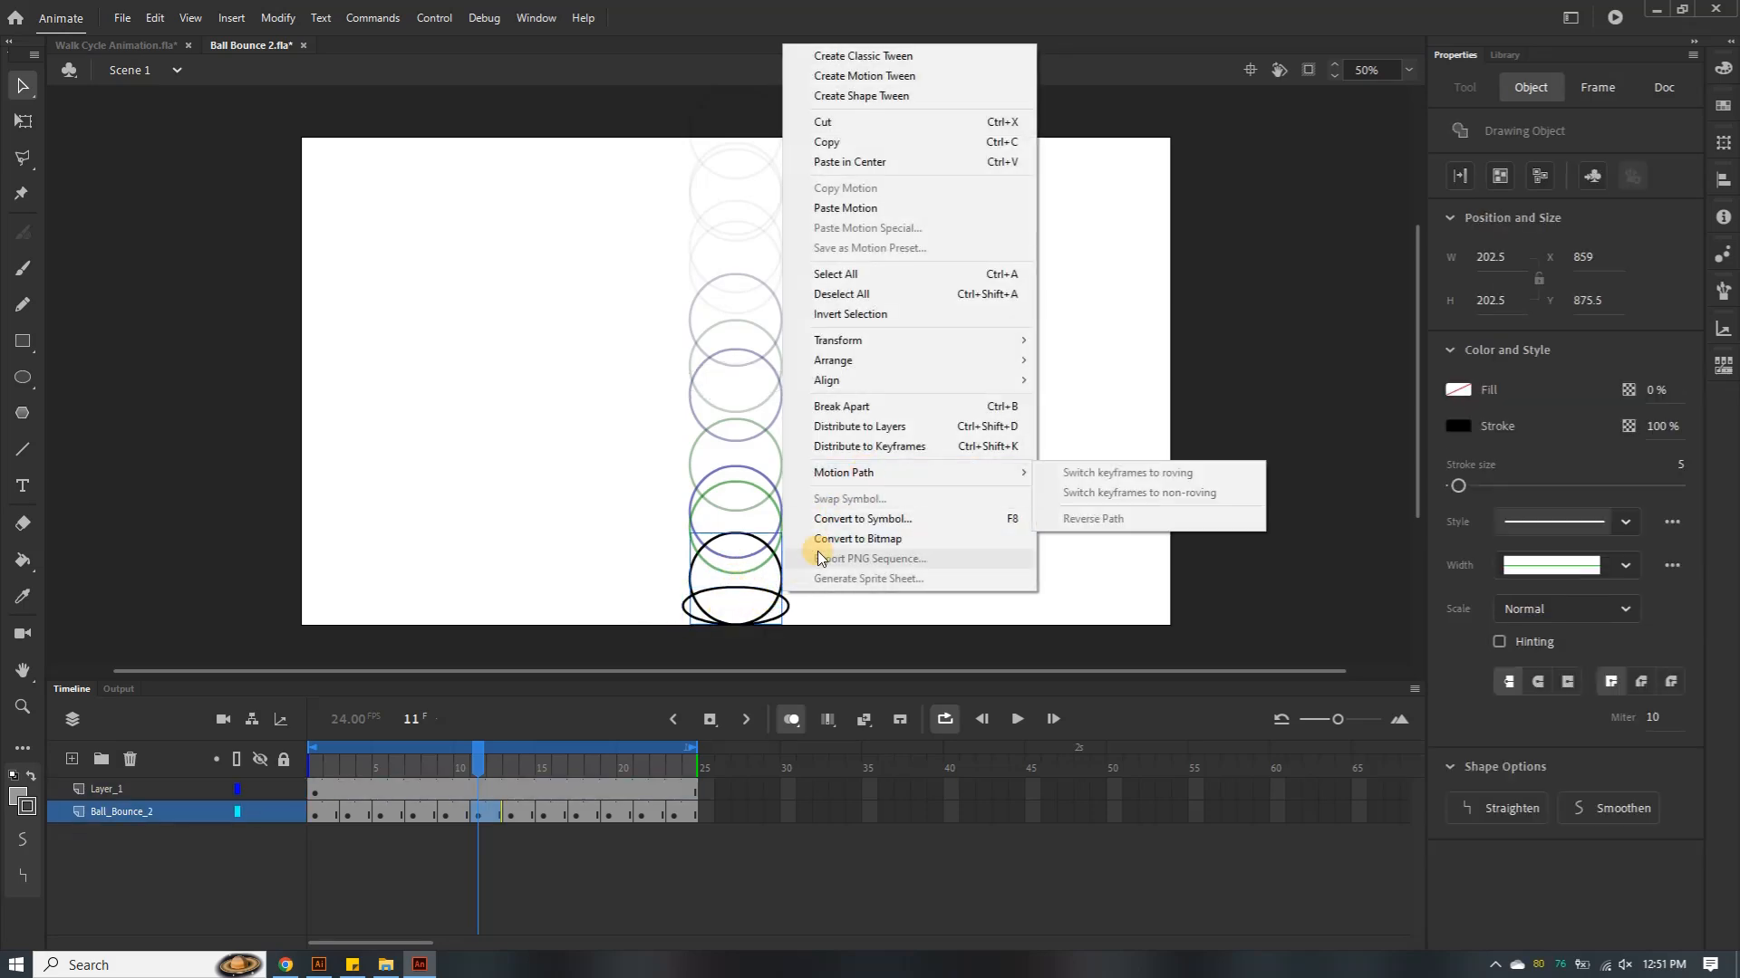
right_click(686, 619)
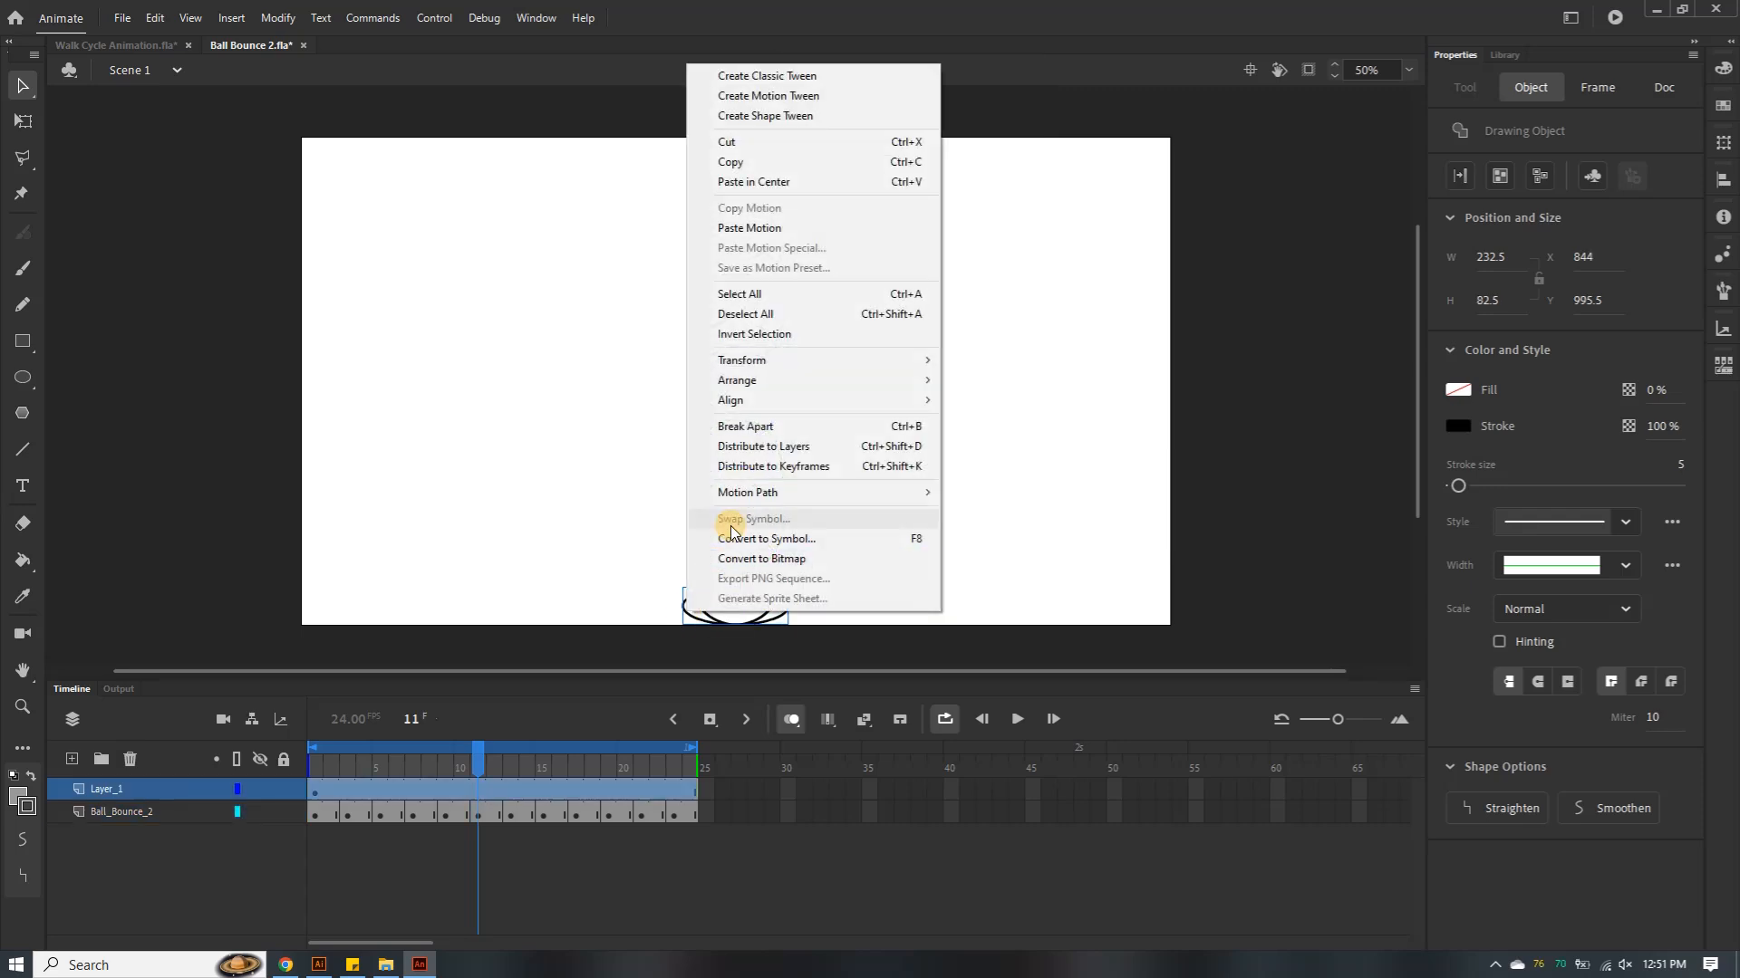
mouse_move(826, 361)
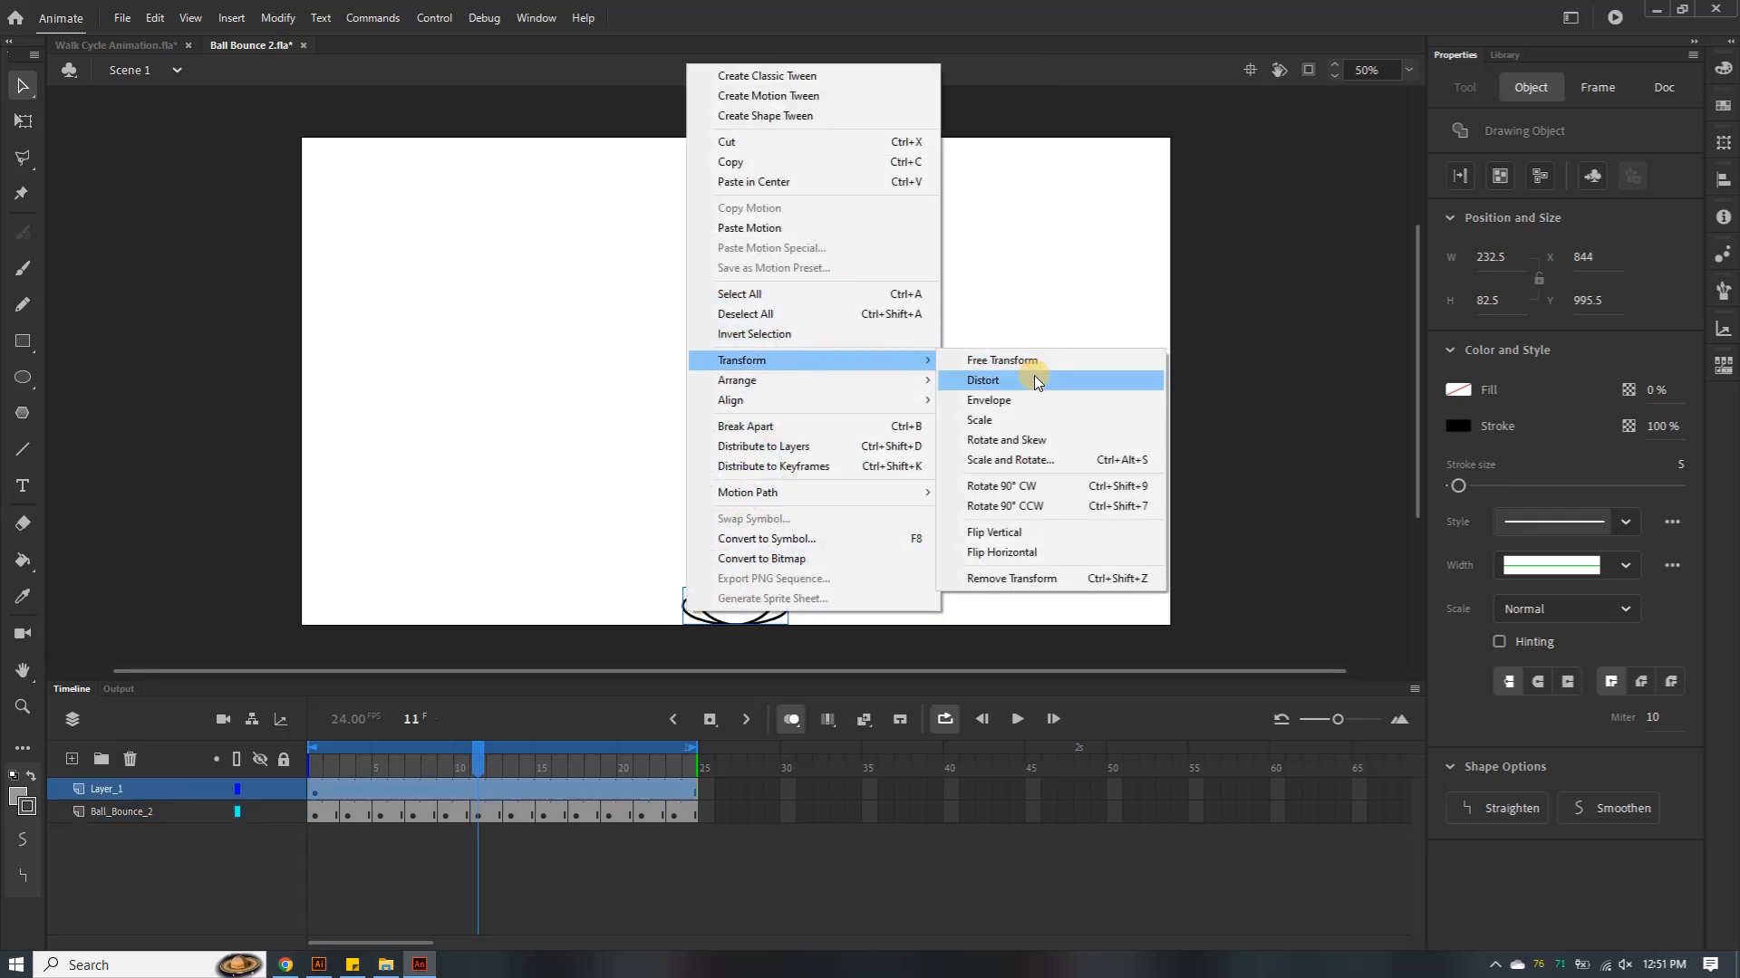
click(1026, 360)
drag(786, 606, 795, 603)
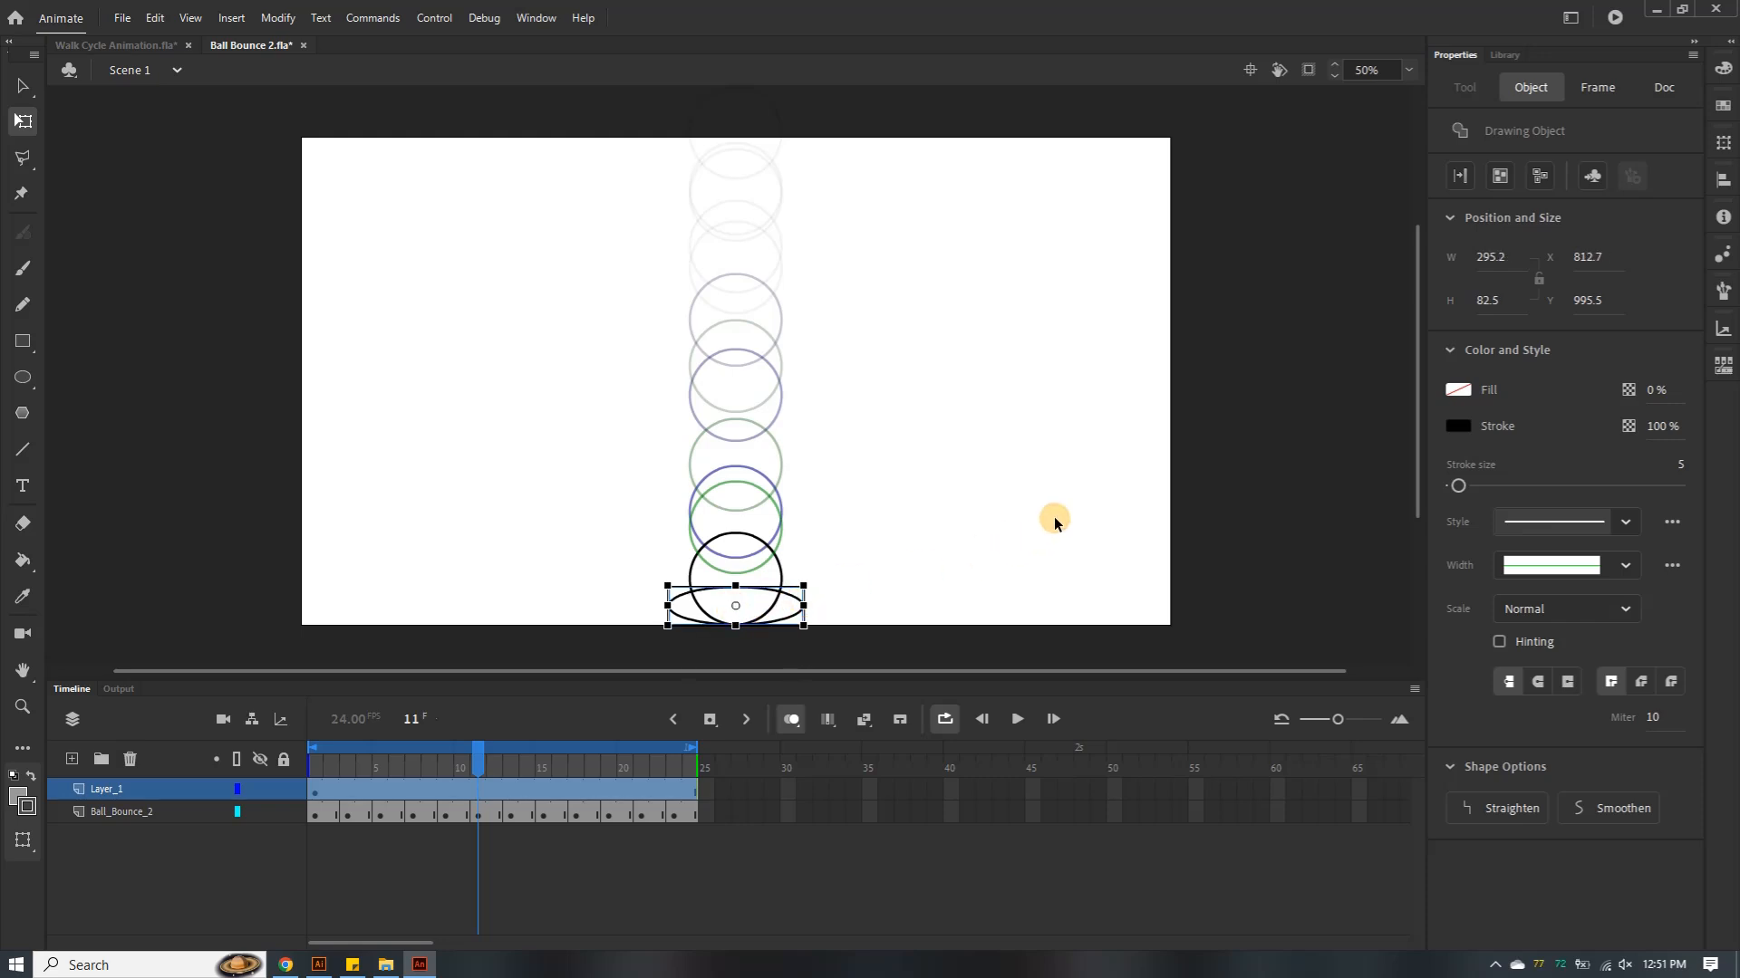
Nudge the widened ellipse sideways to centre it under the ball, at about X 811
key(Left)
key(Left)
key(Left)
key(Left)
key(Right)
key(Right)
key(Left)
key(Left)
key(Left)
key(Left)
key(Left)
key(Left)
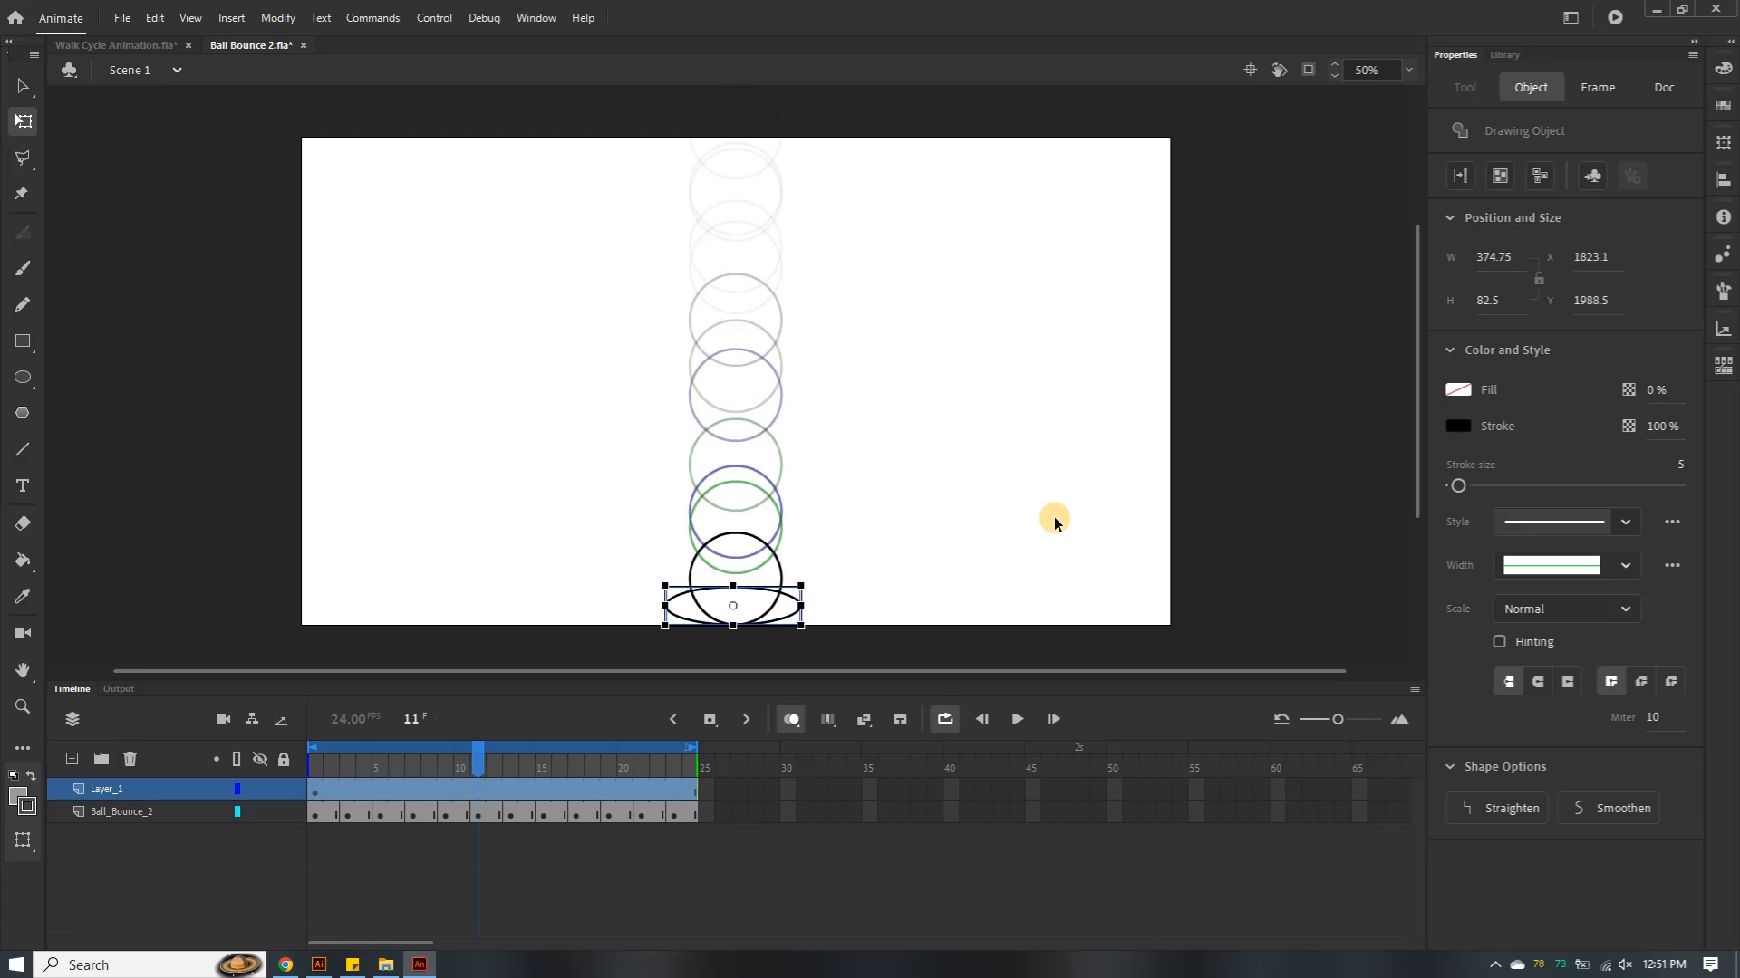
key(Left)
key(Left)
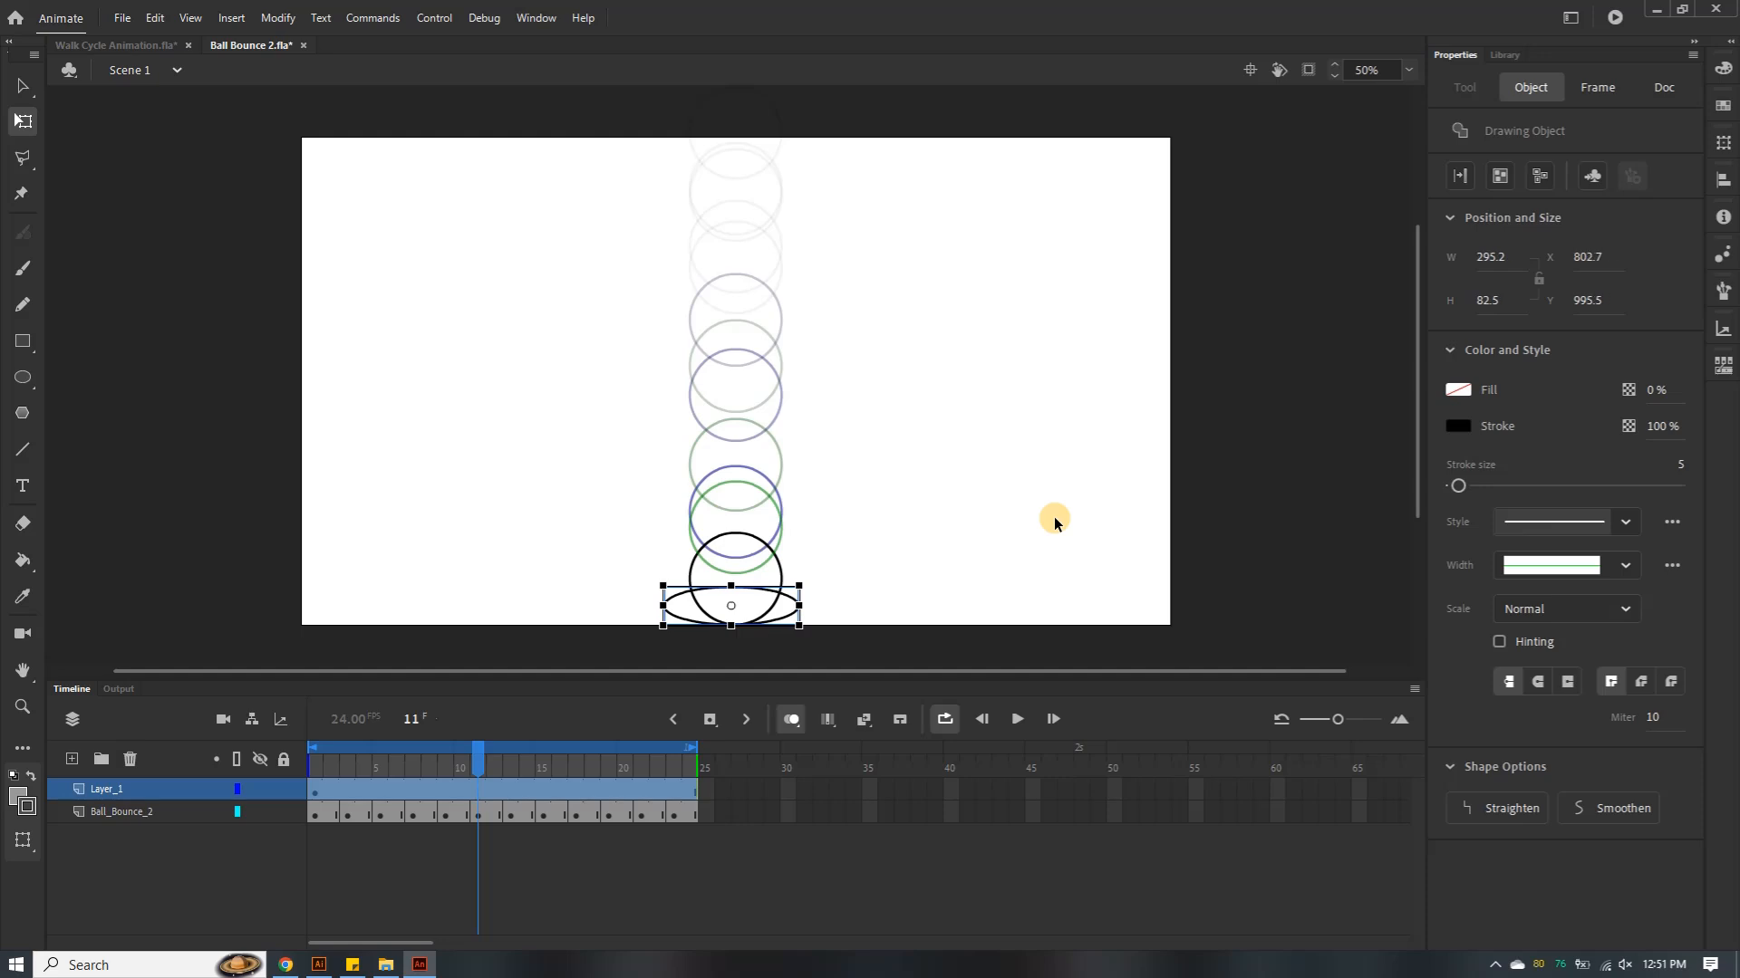
key(Right)
key(Right)
key(Right)
key(Right)
key(Right)
key(Right)
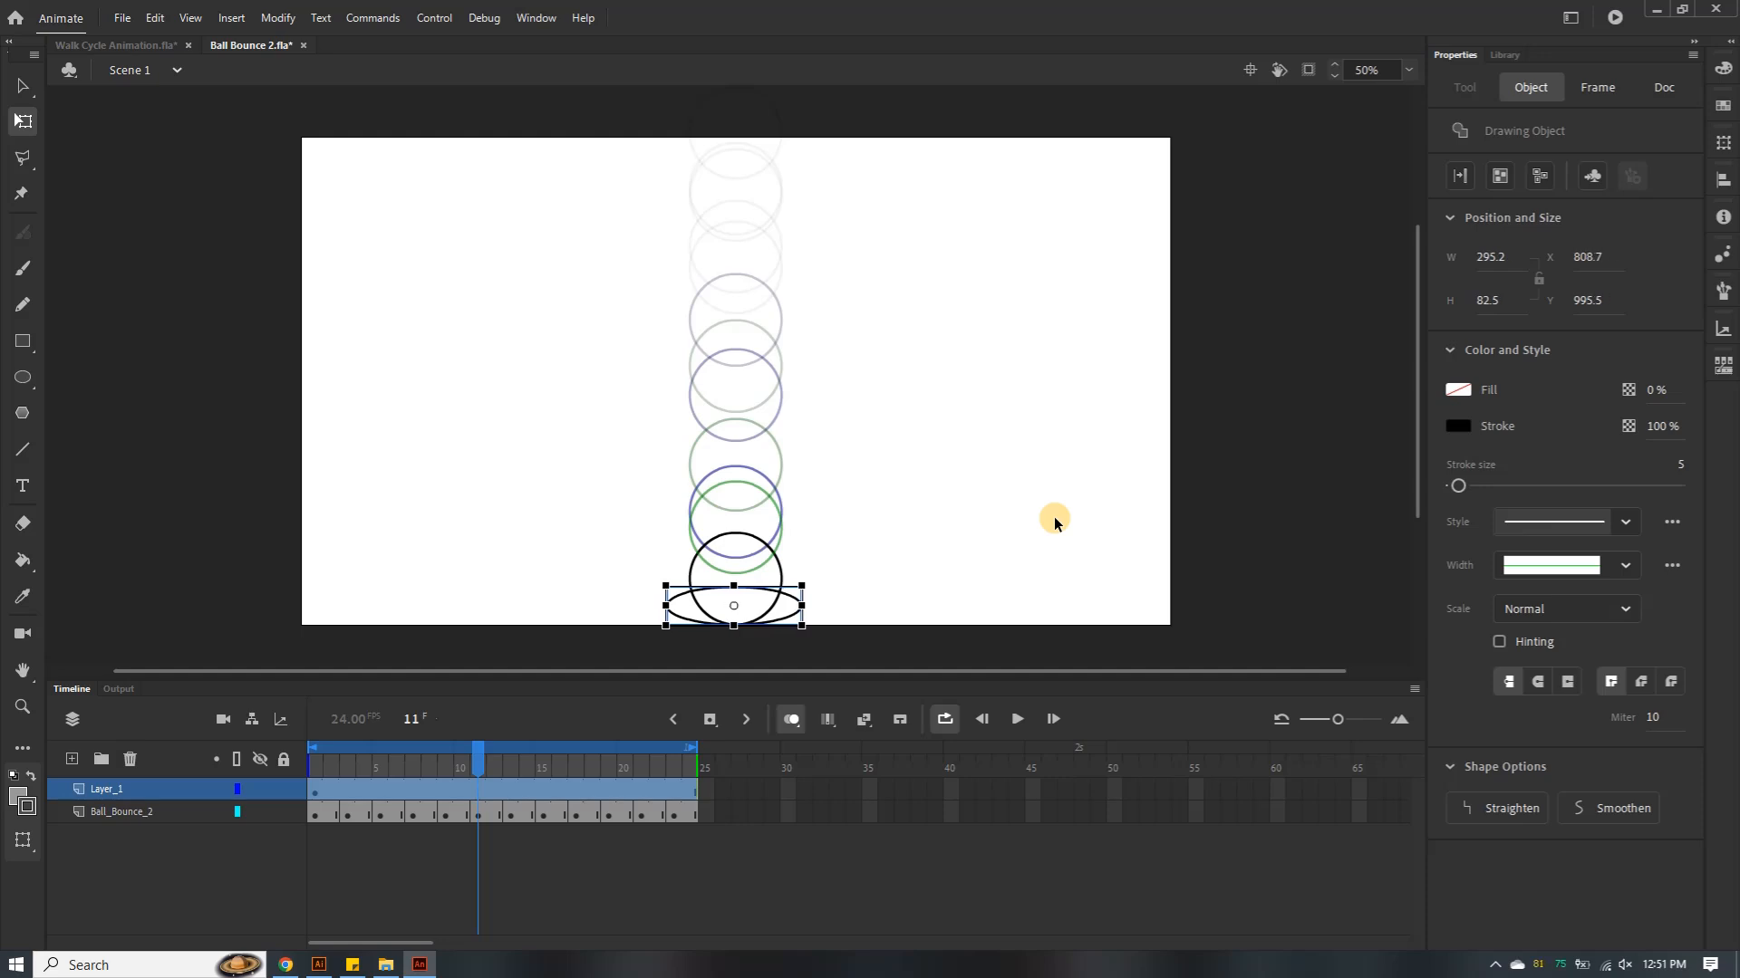
key(Right)
key(Right)
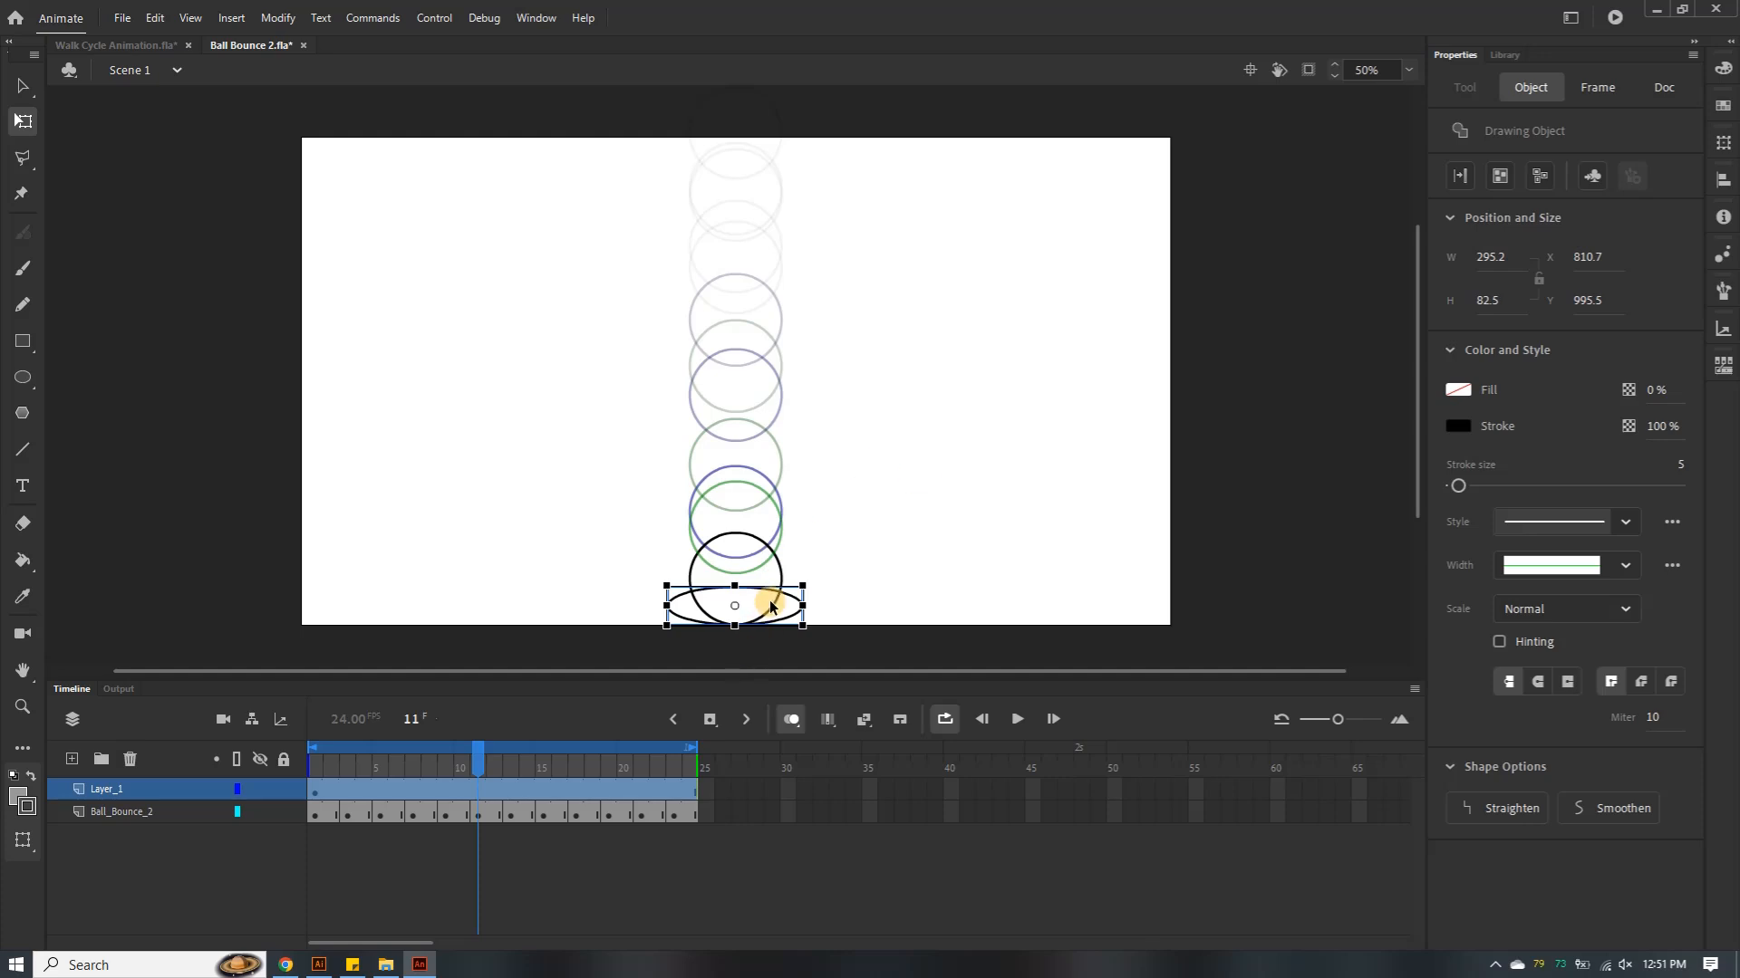
Replace the round ball in frame 11 of Ball_Bounce_2 with the widened ellipse taken from Layer_1
click(483, 818)
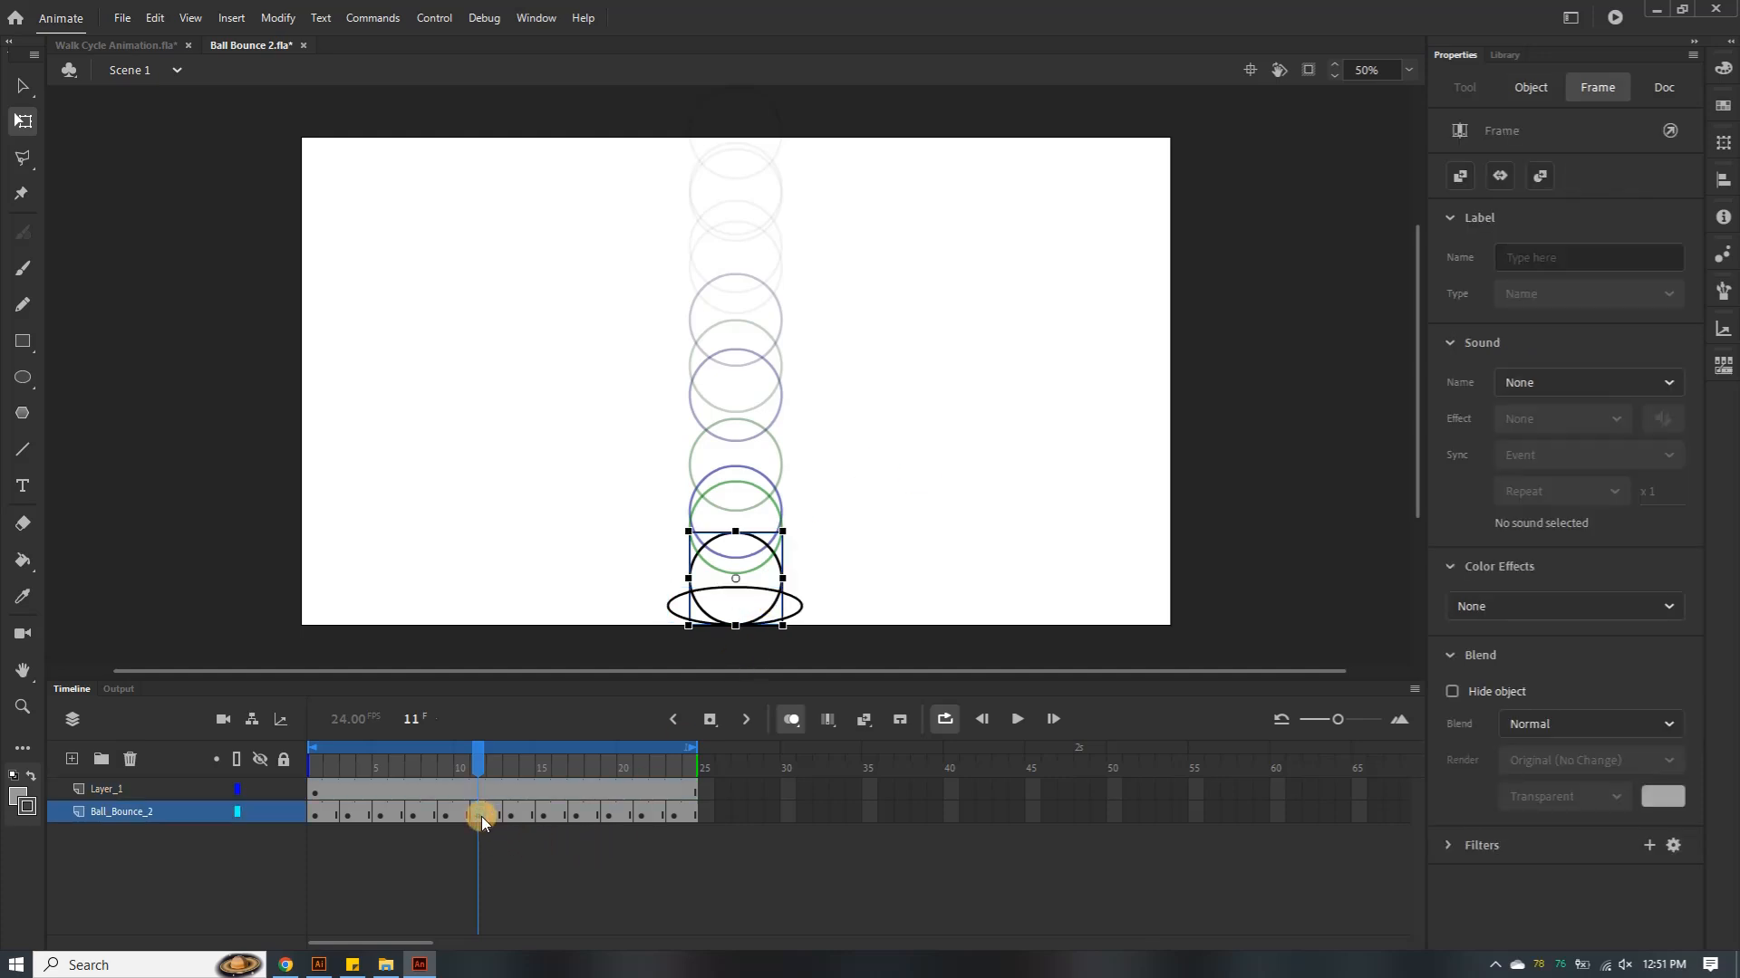
key(Delete)
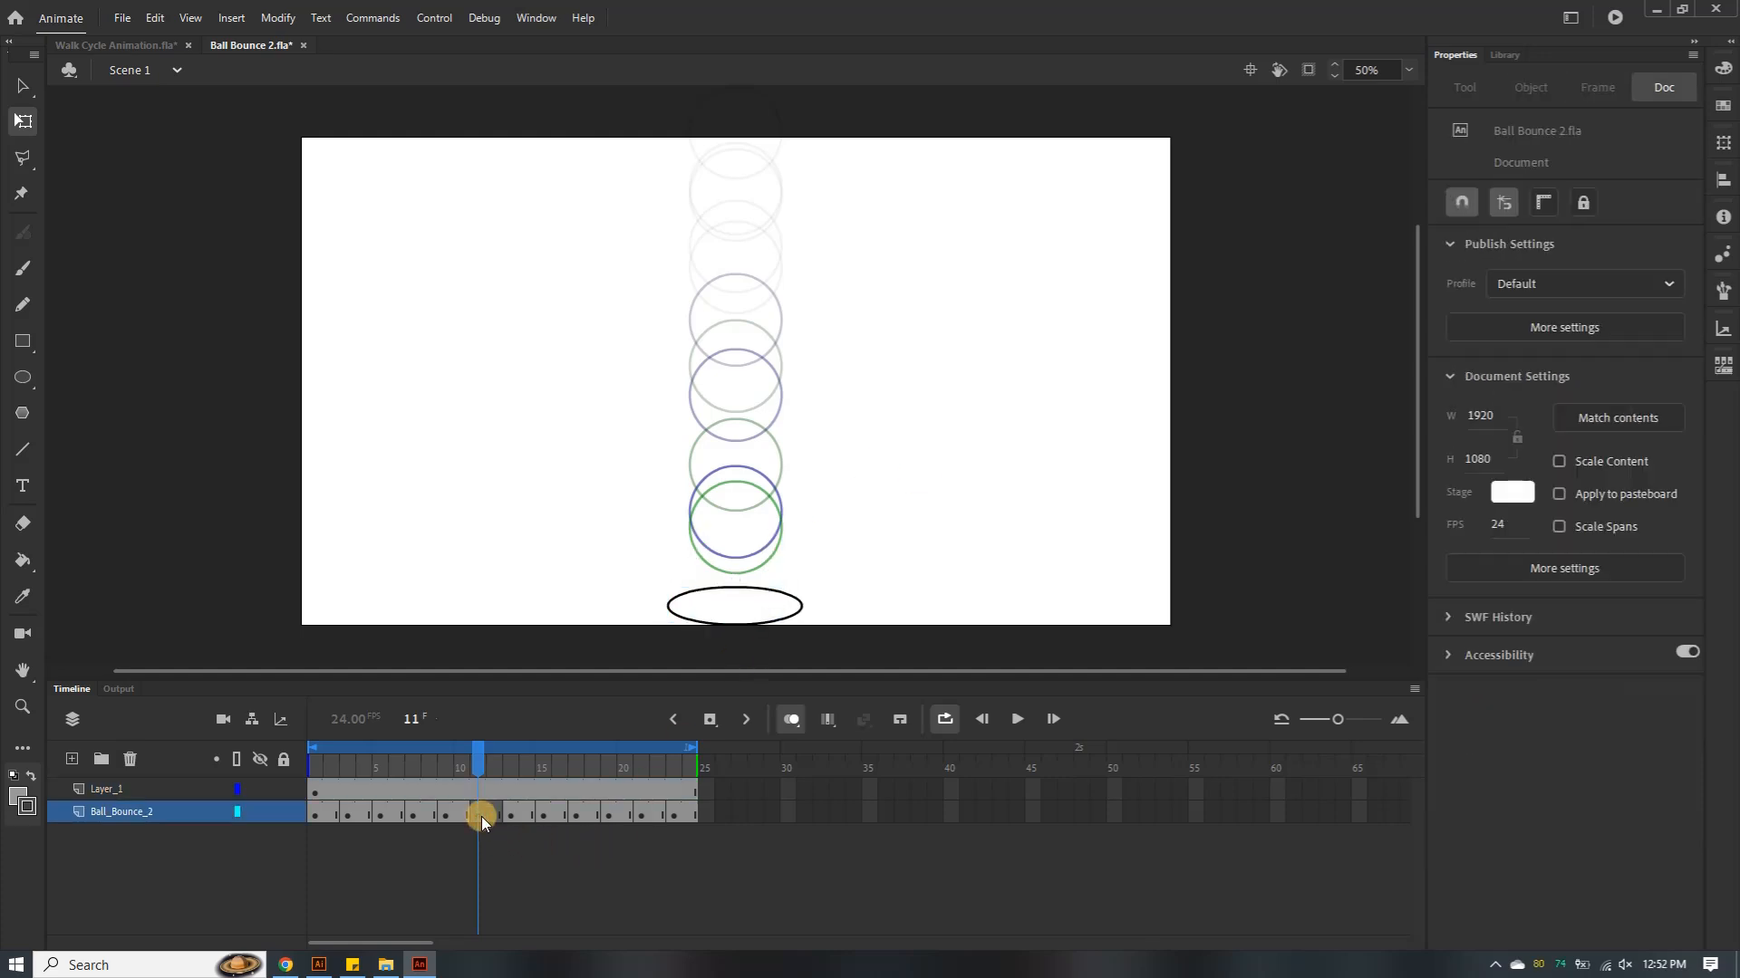
click(315, 791)
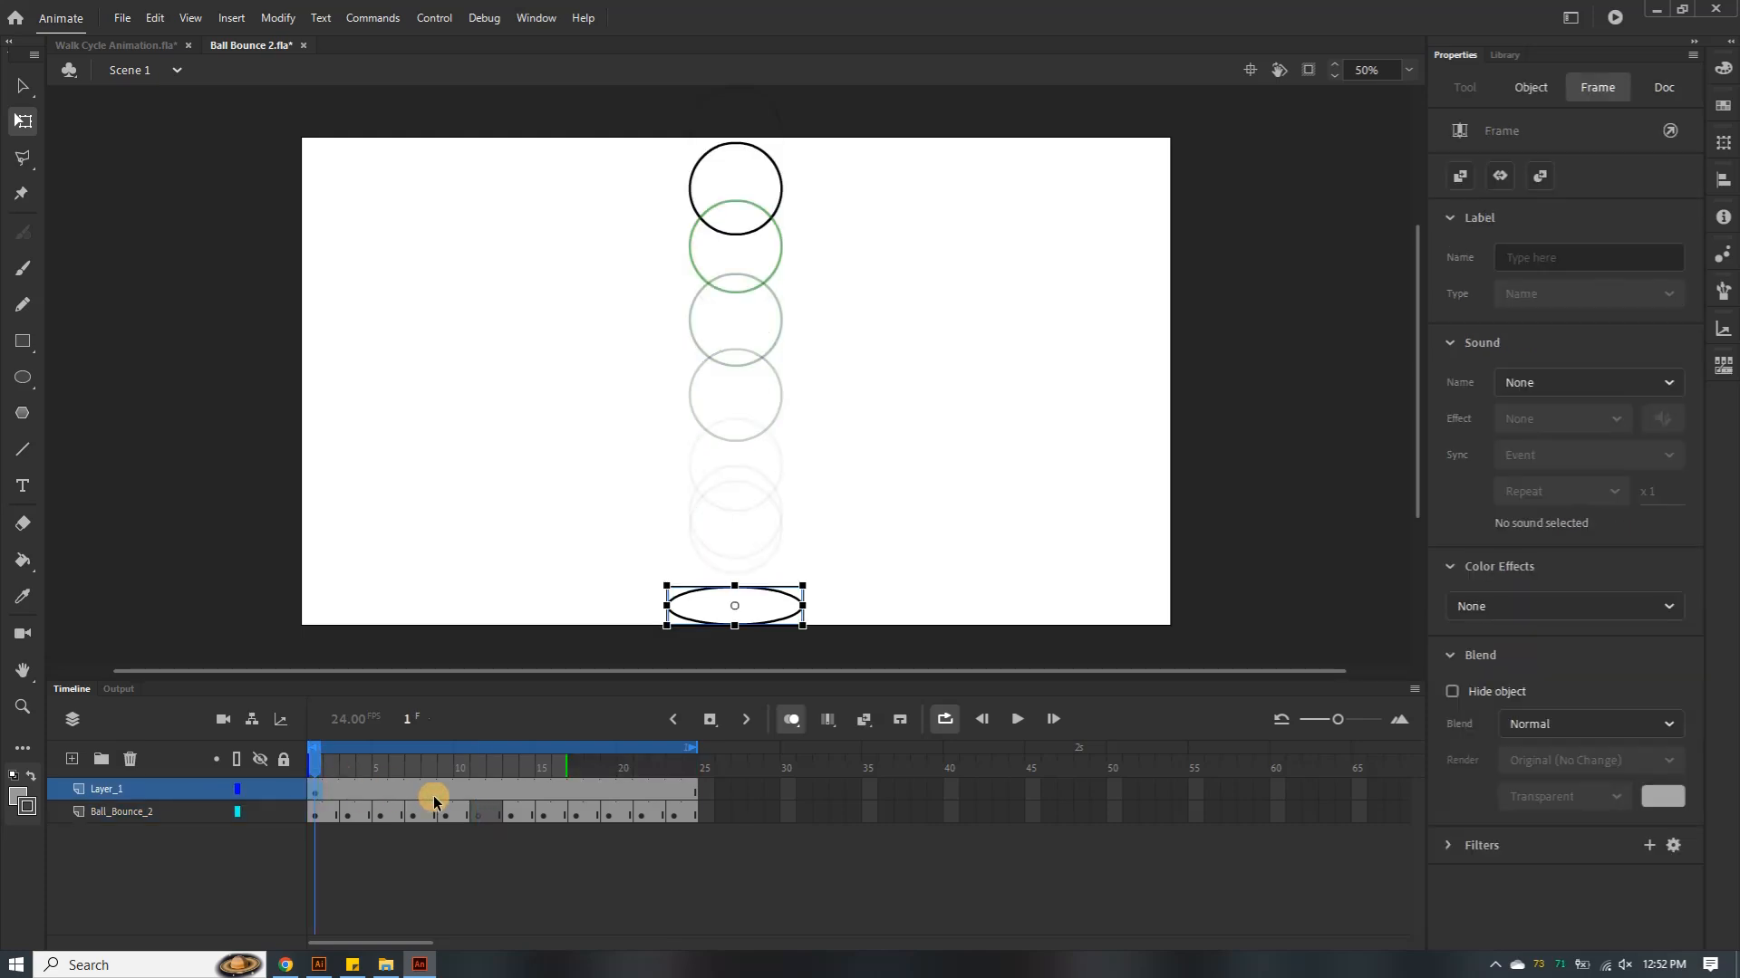
key(Delete)
click(478, 816)
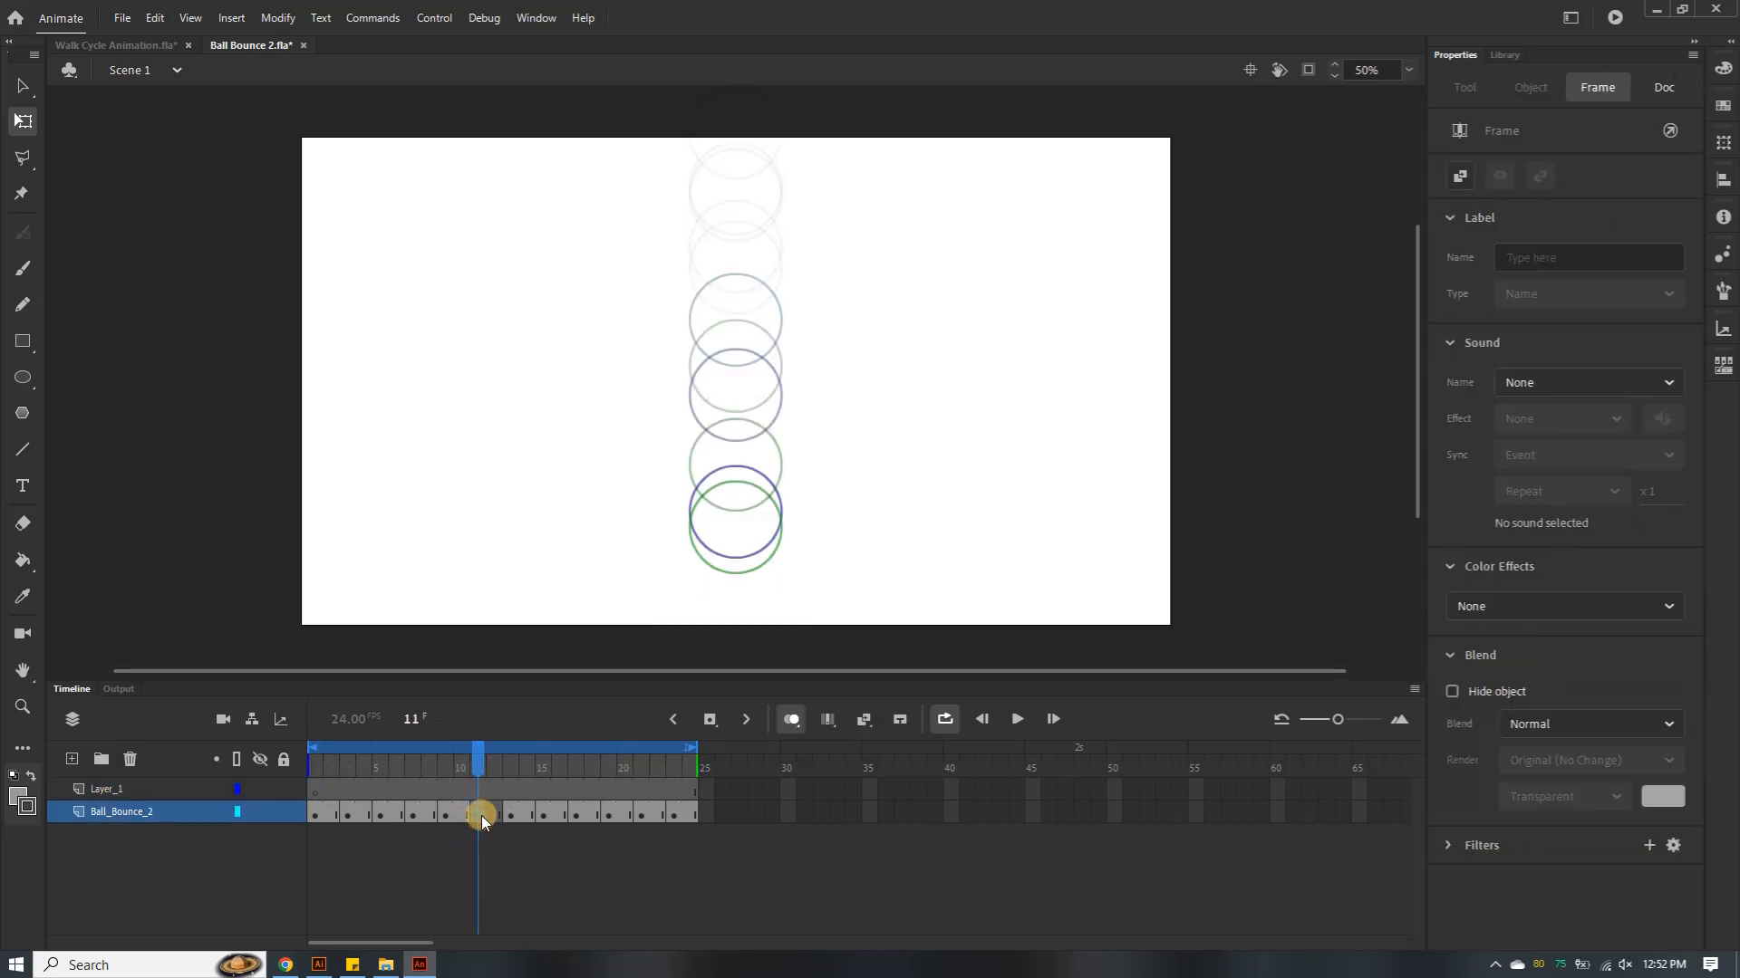
key(ctrl+v)
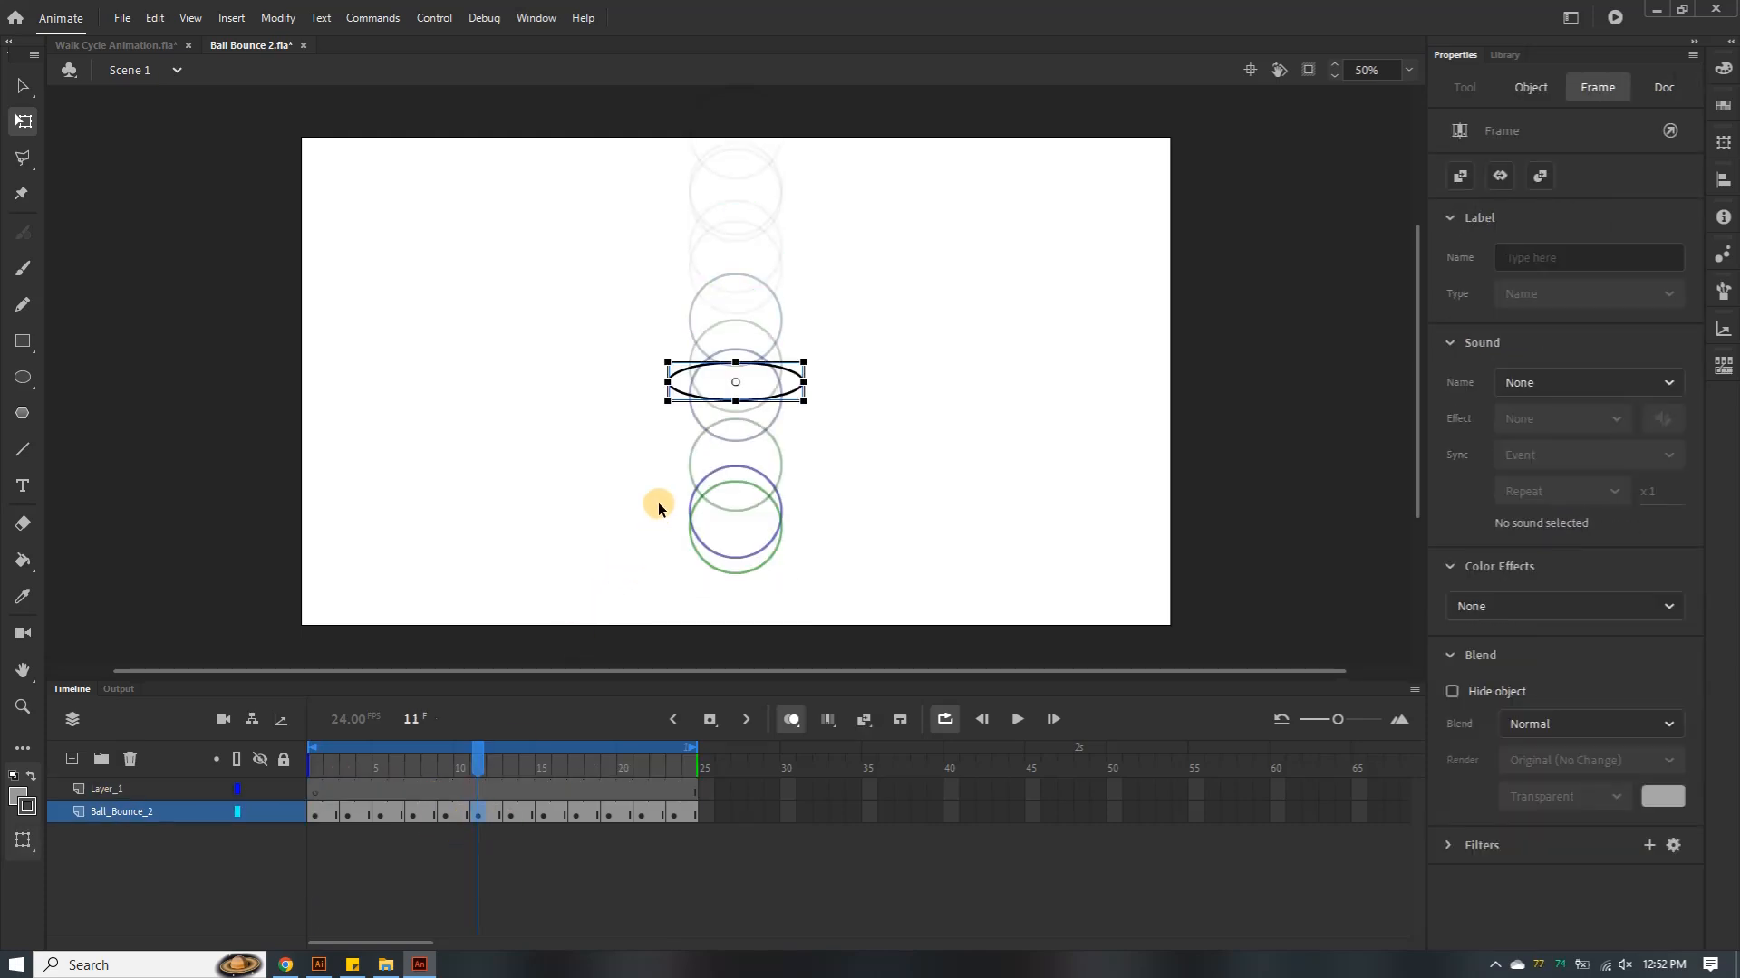
Move the frame 11 ellipse straight down until it rests on the stage's lower edge
key(Down)
key(Down)
key(Down)
key(Down)
key(Down)
key(Down)
key(Down)
key(Down)
key(Down)
key(Down)
key(Down)
key(Down)
key(Down)
key(Down)
key(Down)
key(Down)
key(Down)
key(Down)
key(Down)
key(Down)
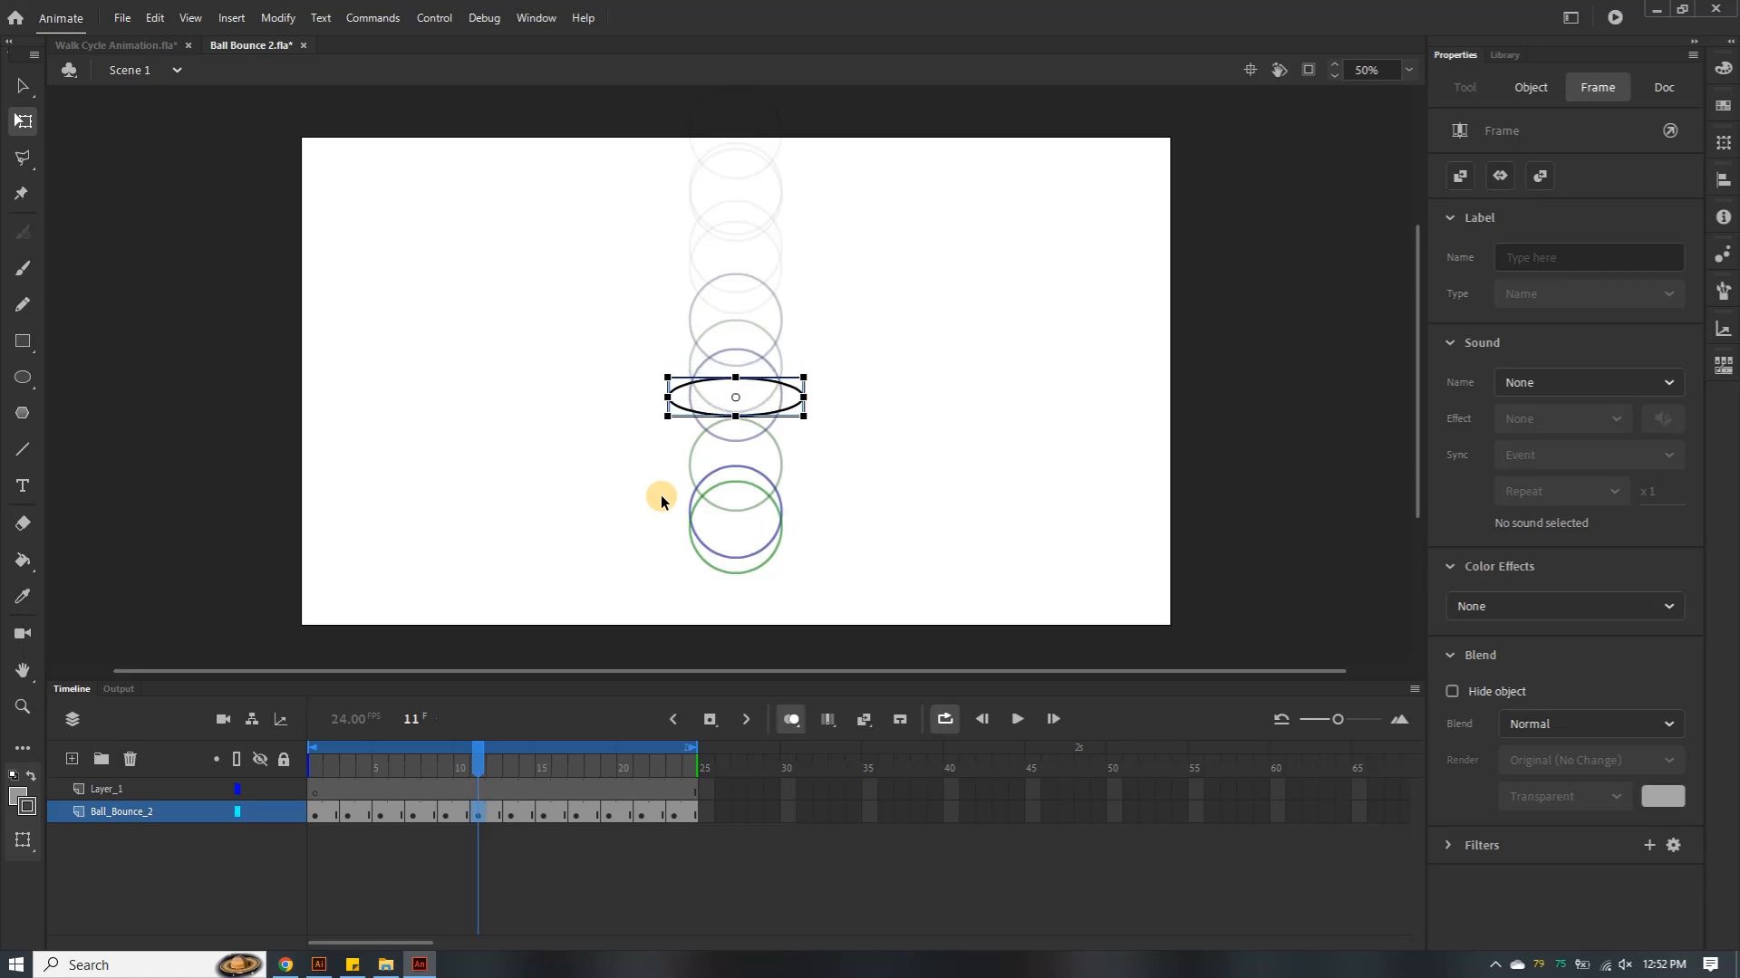
key(Down)
key(Down)
key(Down)
key(Down)
key(Down)
key(Down)
key(Down)
key(Down)
key(Down)
key(Down)
key(Down)
key(Down)
key(Down)
key(Down)
key(Down)
key(Down)
key(Down)
key(Down)
key(Down)
key(Down)
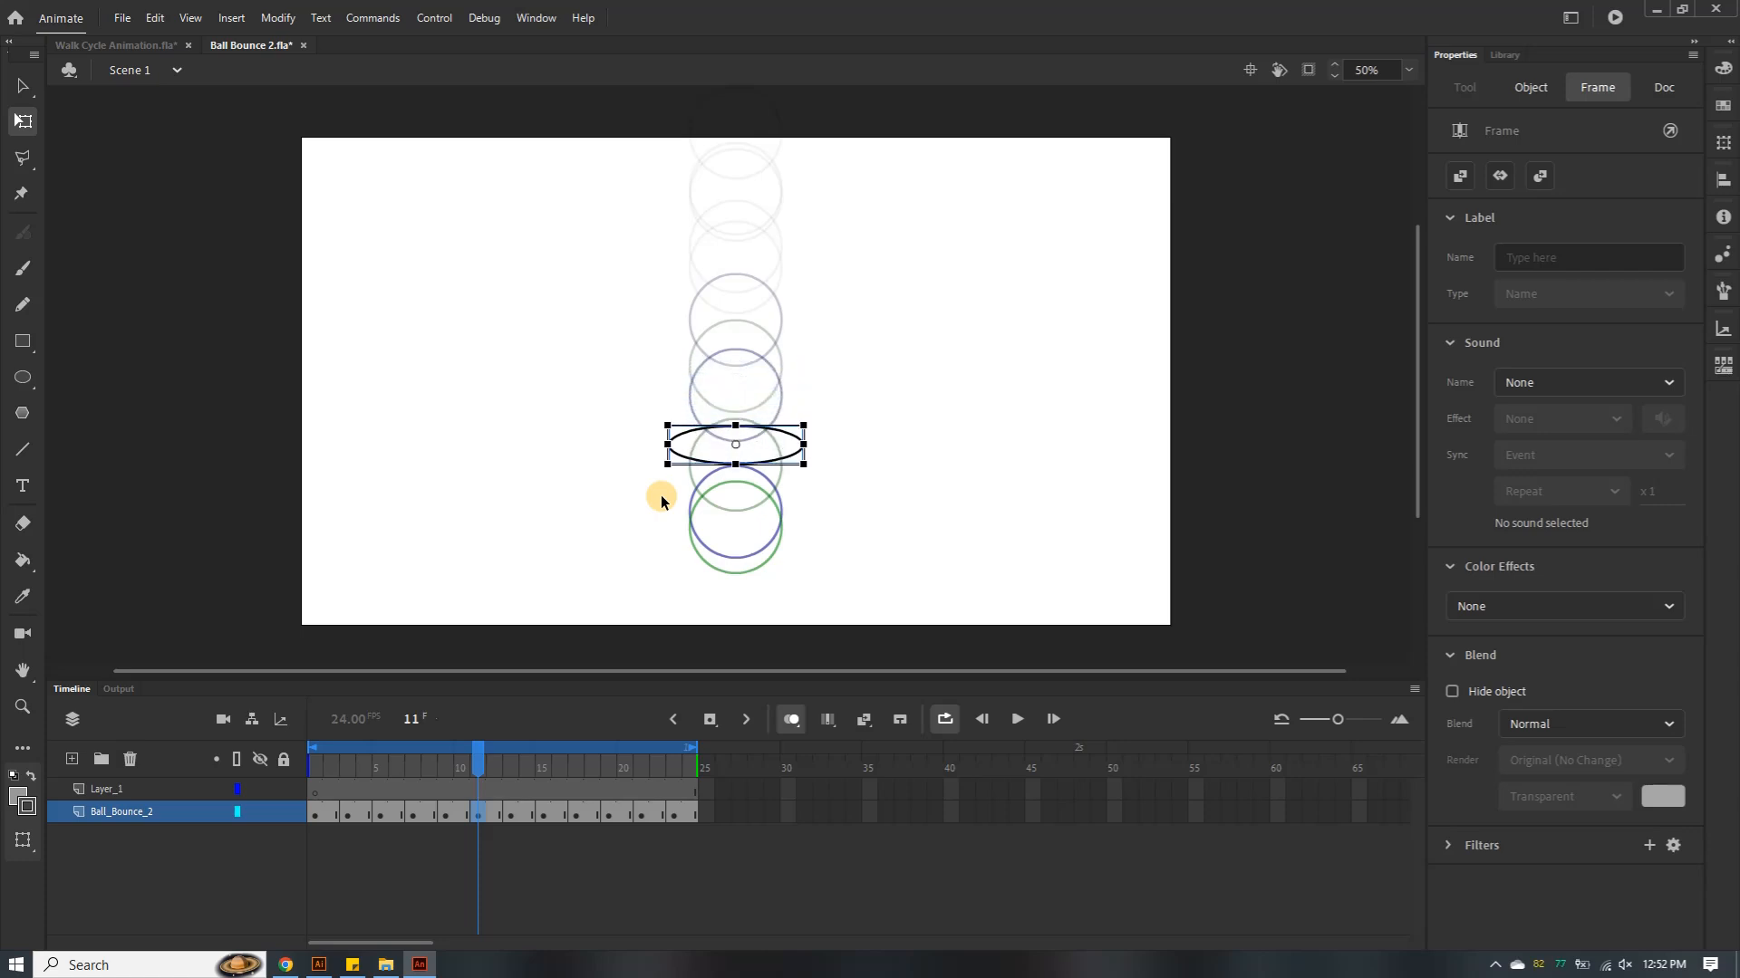
key(Down)
key(Down)
key(Down)
key(Down)
key(Down)
key(Down)
key(Down)
key(Down)
key(Down)
key(Down)
key(Down)
key(Down)
key(Down)
key(Down)
key(Down)
key(Down)
key(Down)
key(Down)
key(Down)
key(Down)
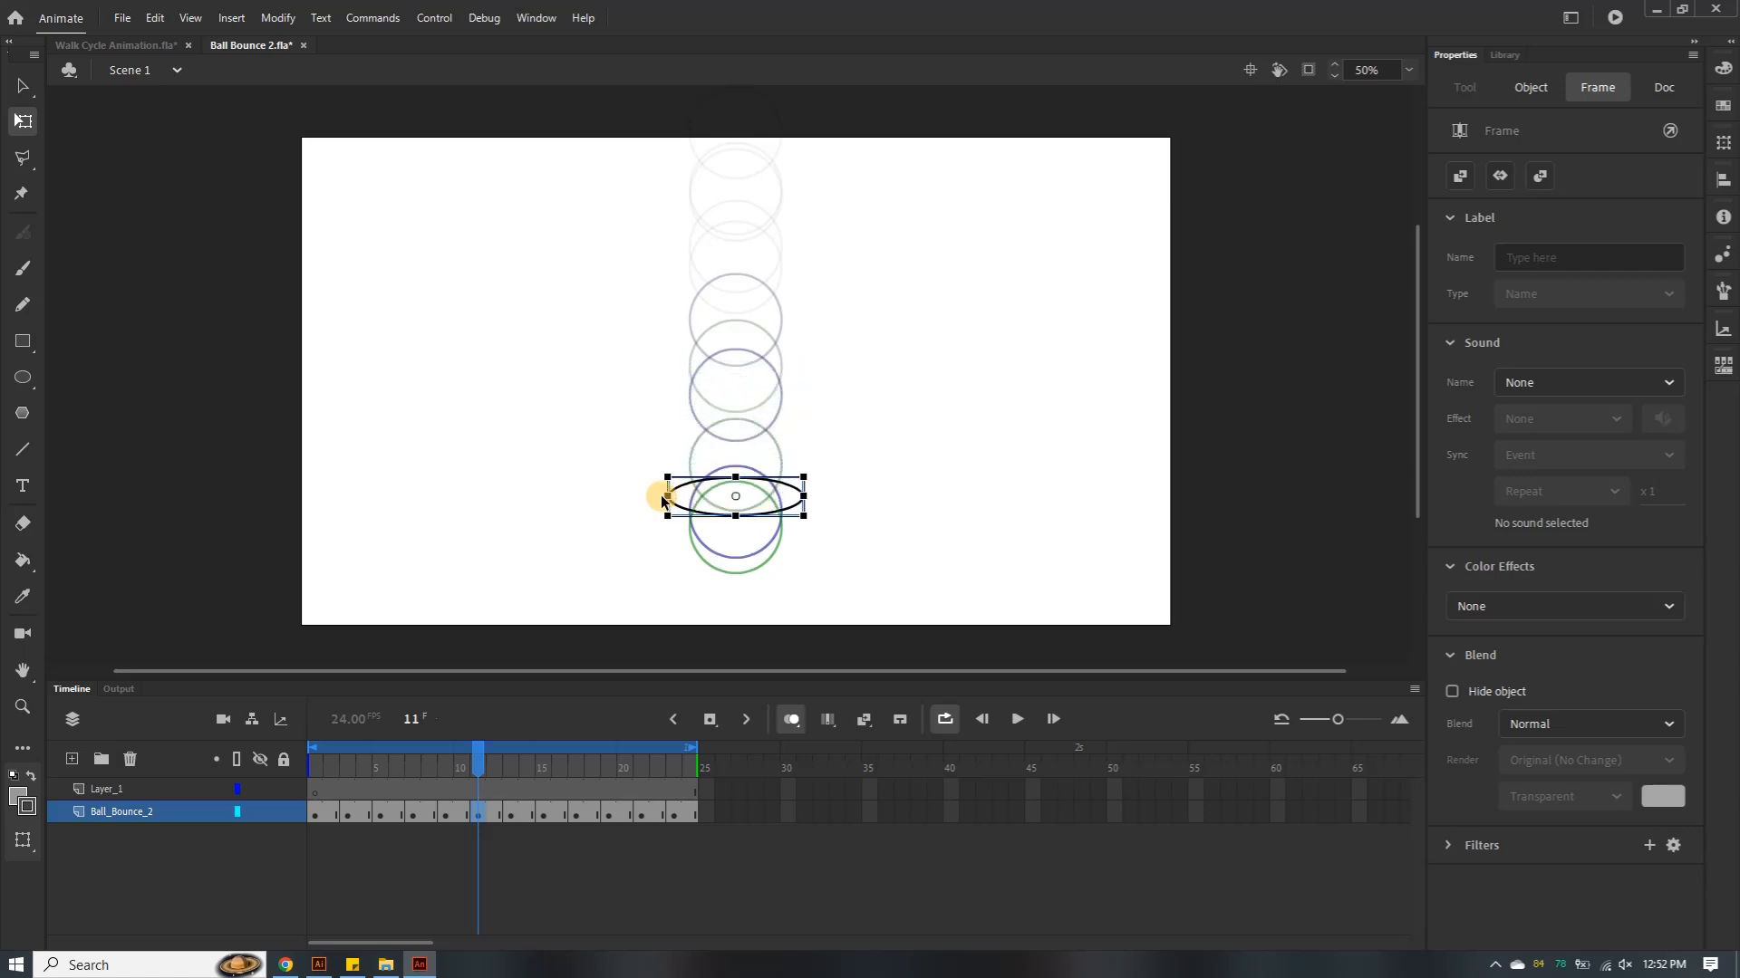
key(Down)
key(Down)
key(Down)
key(Down)
key(Down)
key(Down)
key(Down)
key(Down)
key(Down)
key(Down)
key(Down)
key(Down)
key(Down)
key(Down)
key(Down)
key(Down)
key(Down)
key(Down)
key(Down)
key(Down)
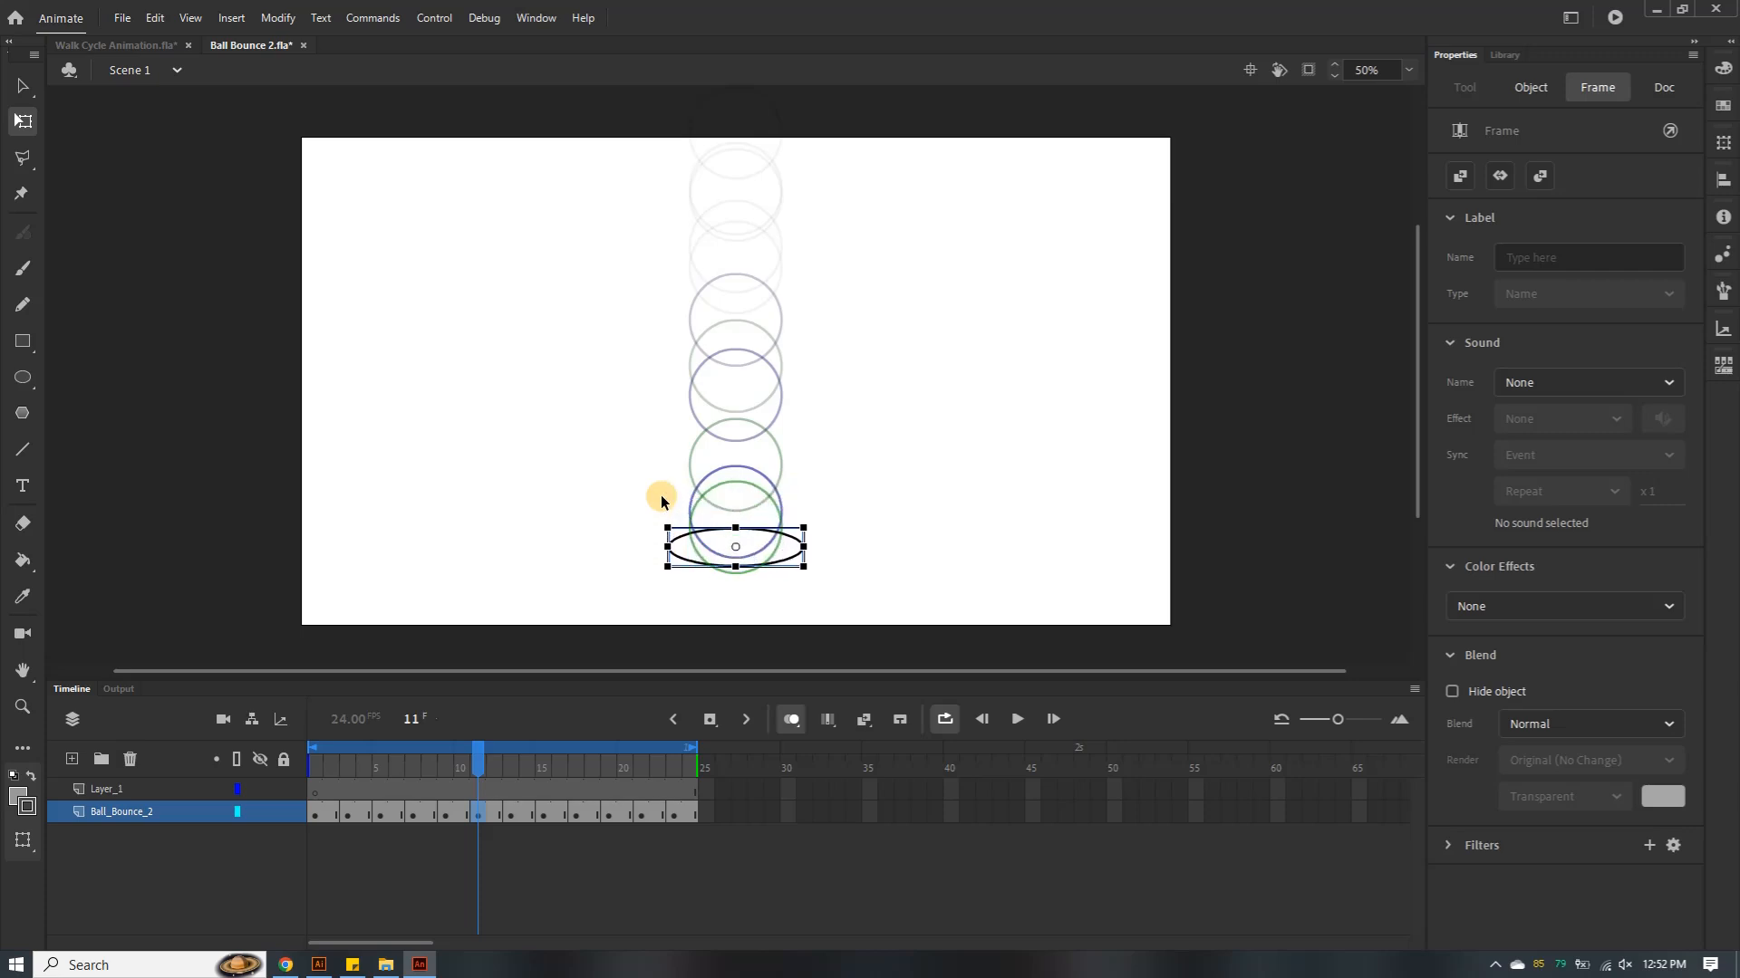
key(Down)
key(Down)
key(Down)
key(Down)
key(Down)
key(Down)
key(Down)
key(Down)
key(Down)
key(Down)
key(Down)
key(Down)
key(Down)
key(Down)
key(Down)
key(Down)
key(Down)
key(Down)
key(Down)
key(Down)
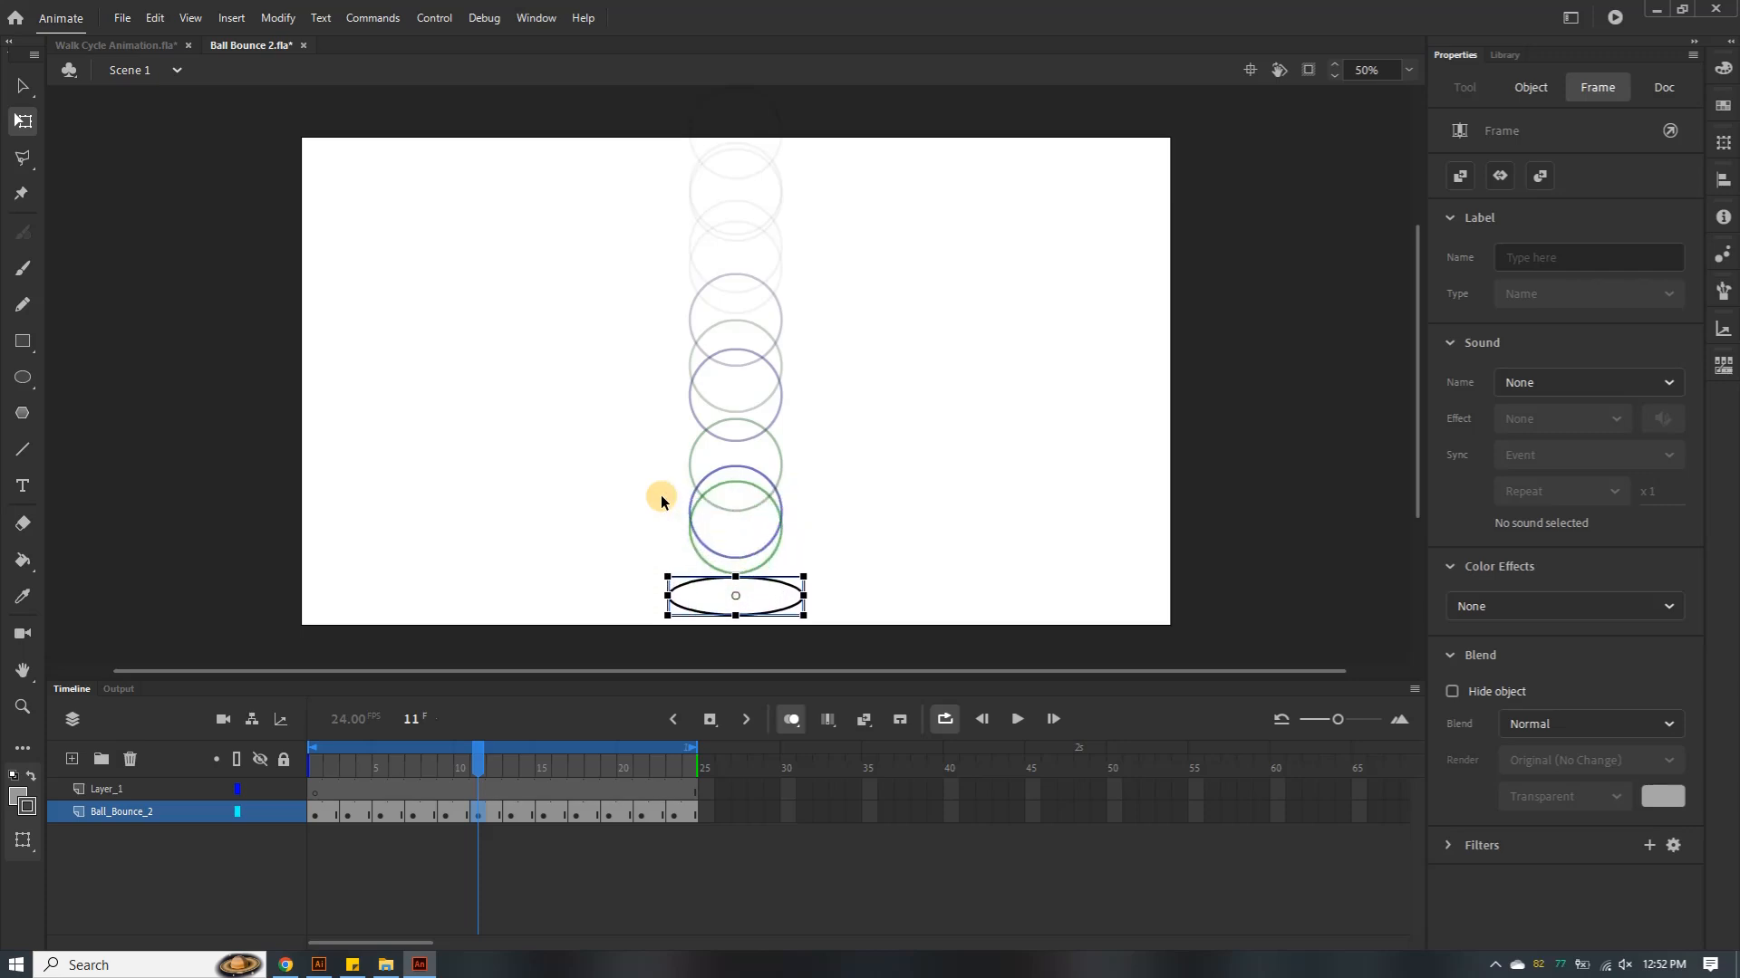
key(Down)
key(Down)
key(Down)
key(Down)
key(Down)
key(Down)
key(Down)
key(Down)
key(Down)
key(Down)
key(Down)
key(Down)
key(Down)
key(Down)
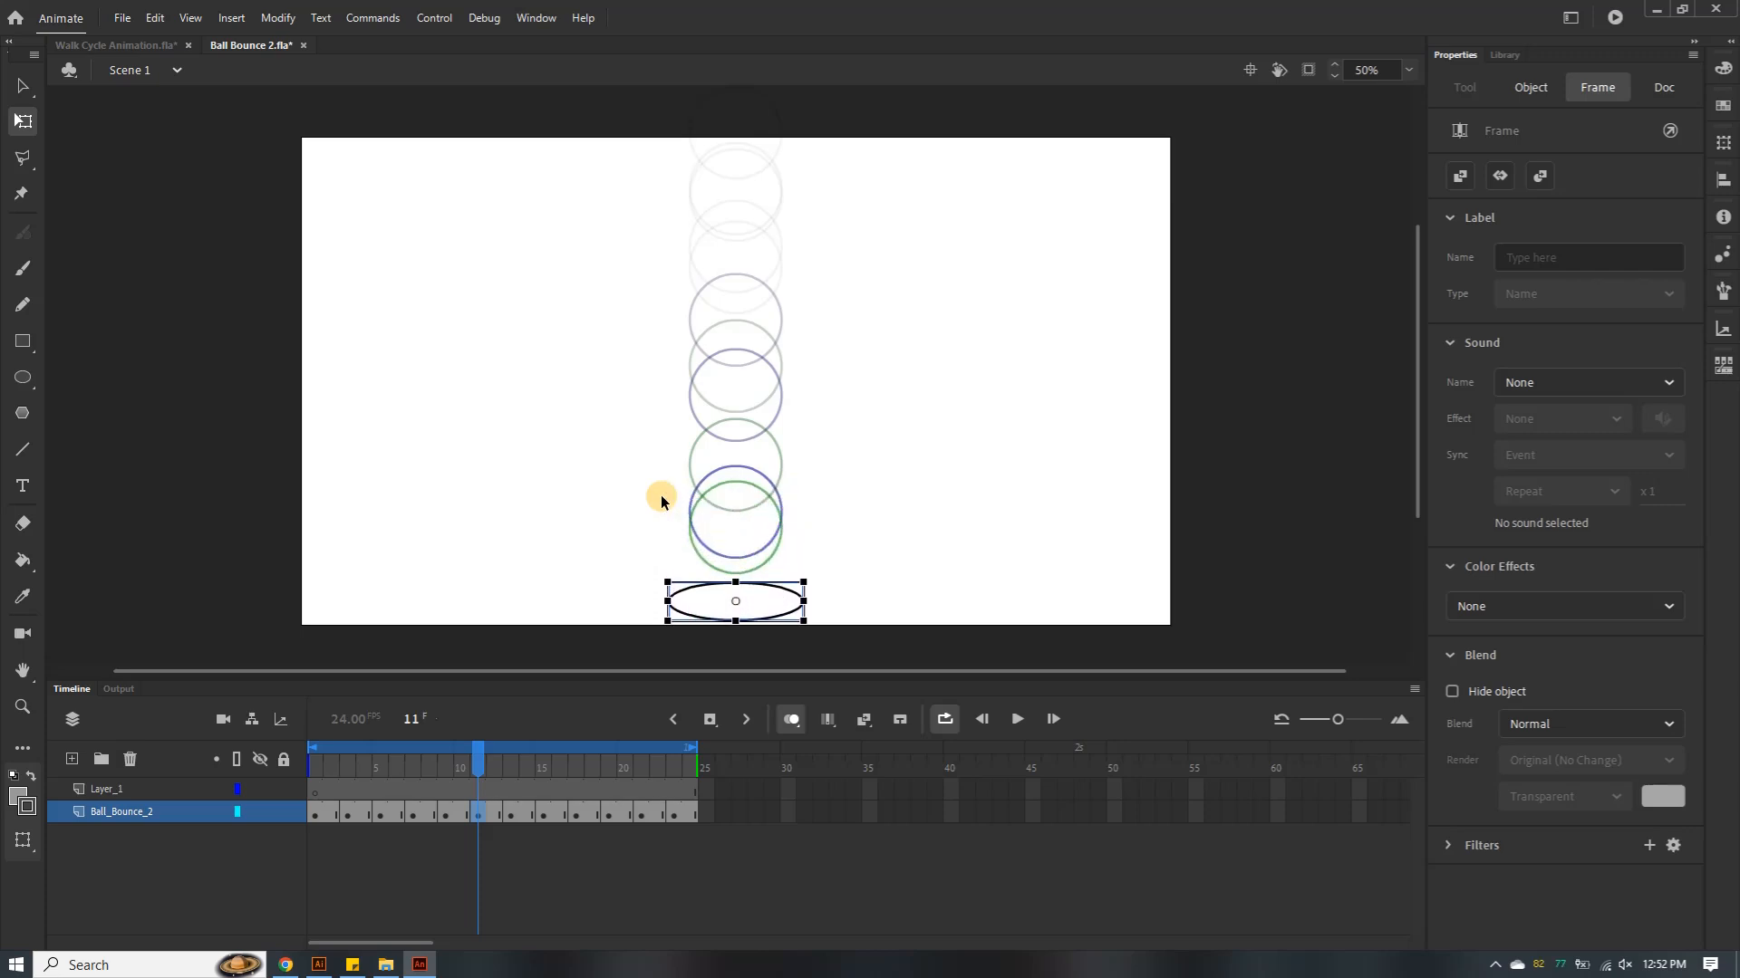
key(Down)
key(Down)
key(Up)
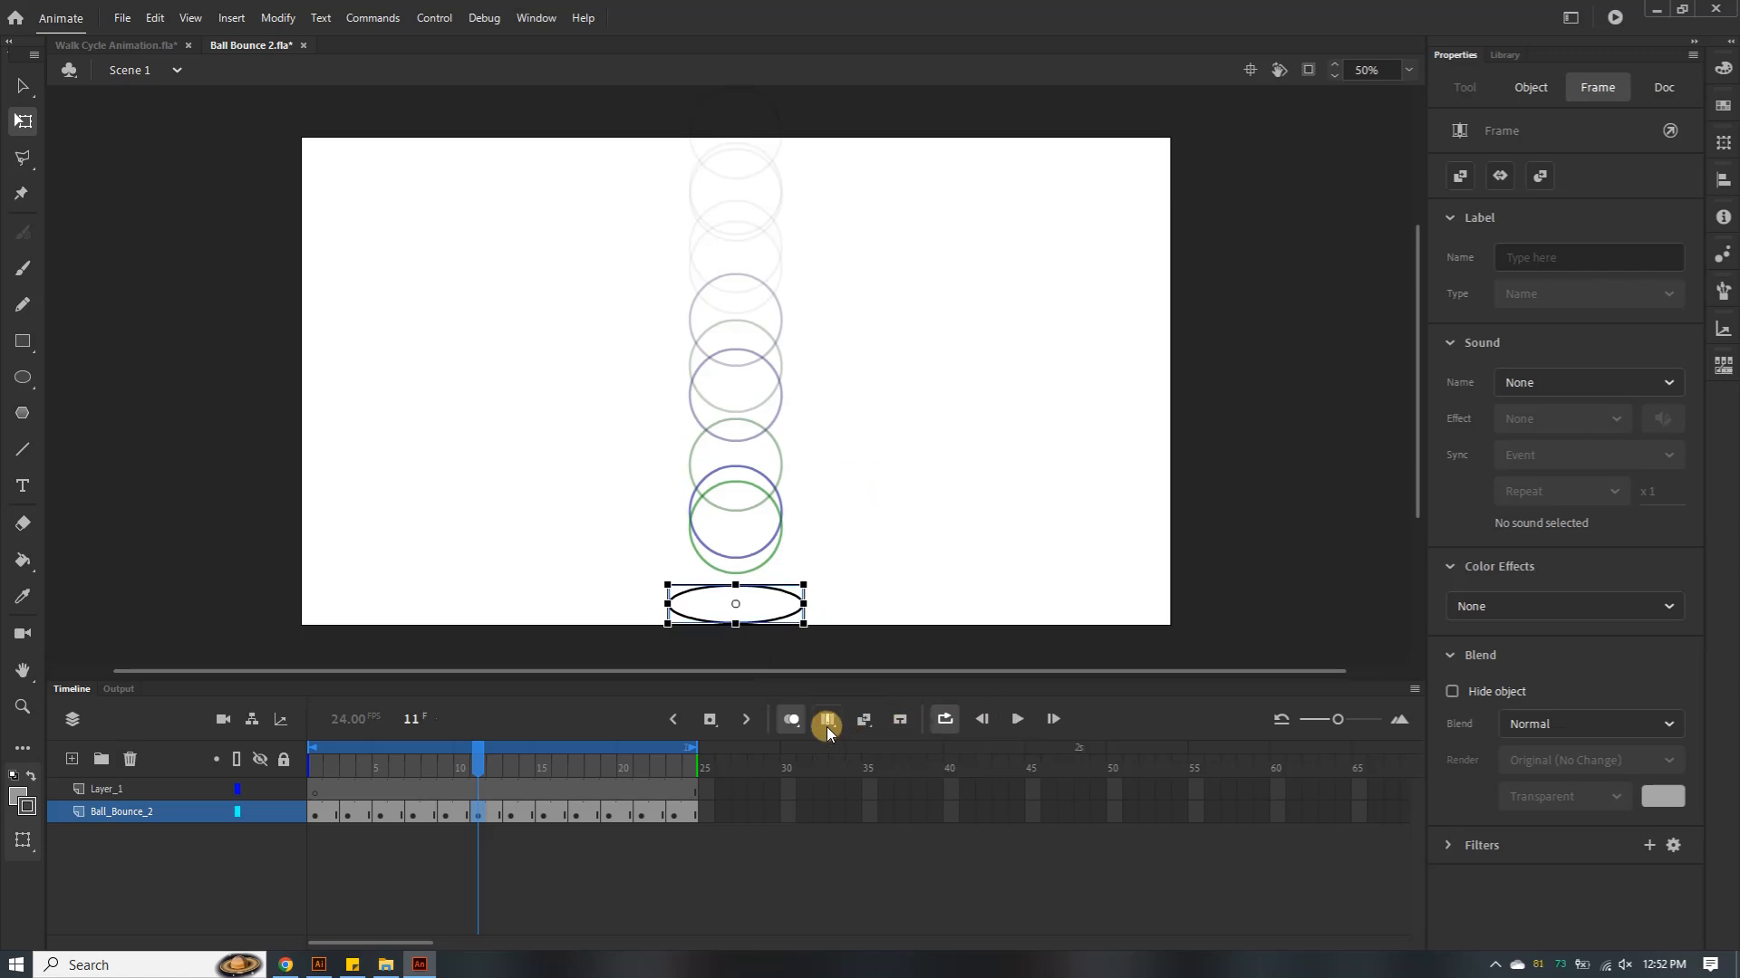
Turn off onion skinning and delete the empty Layer_1
click(780, 720)
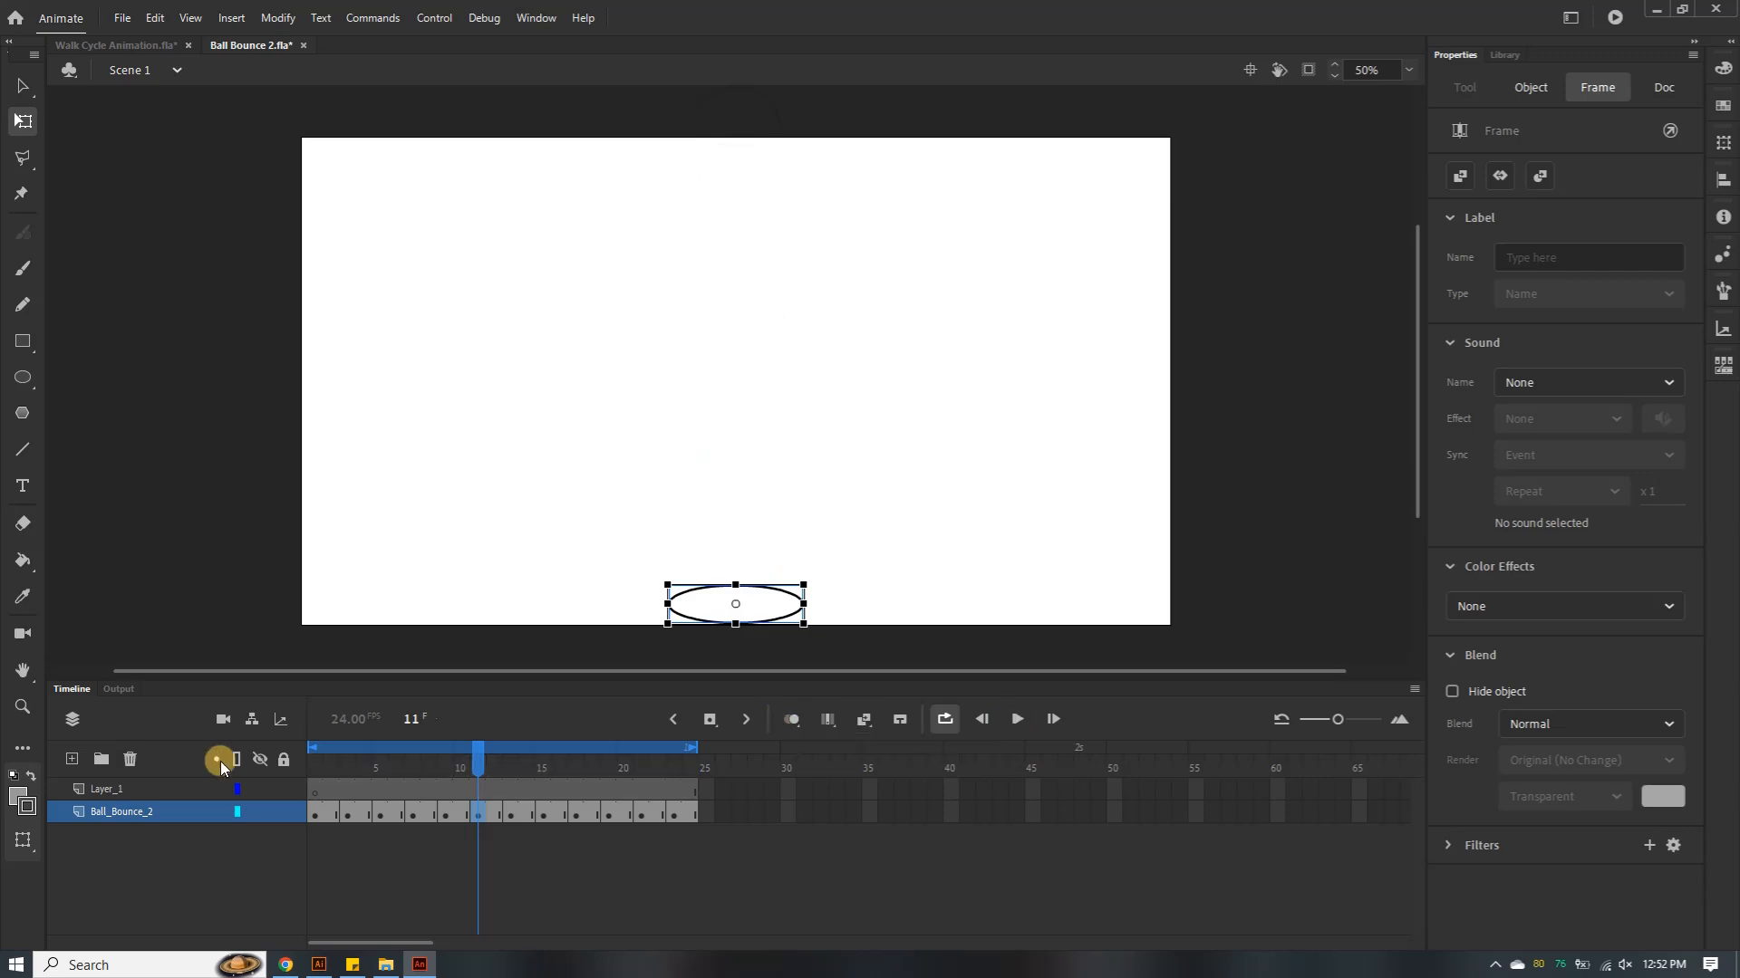
right_click(139, 792)
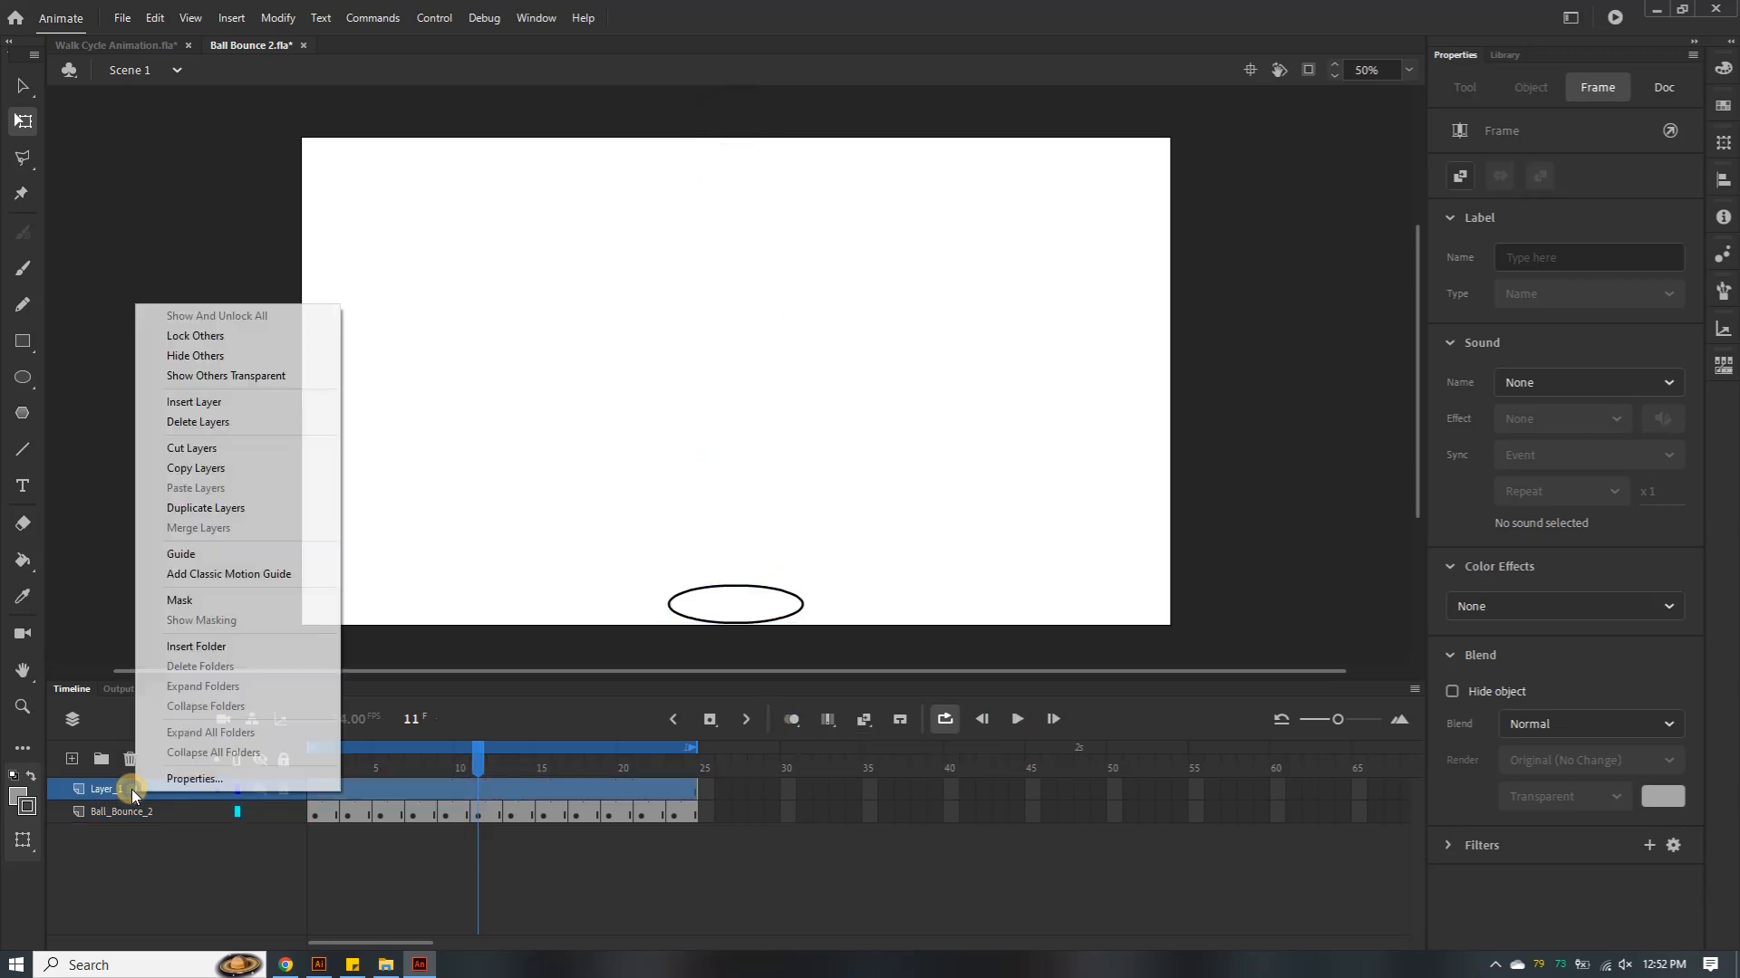
click(204, 422)
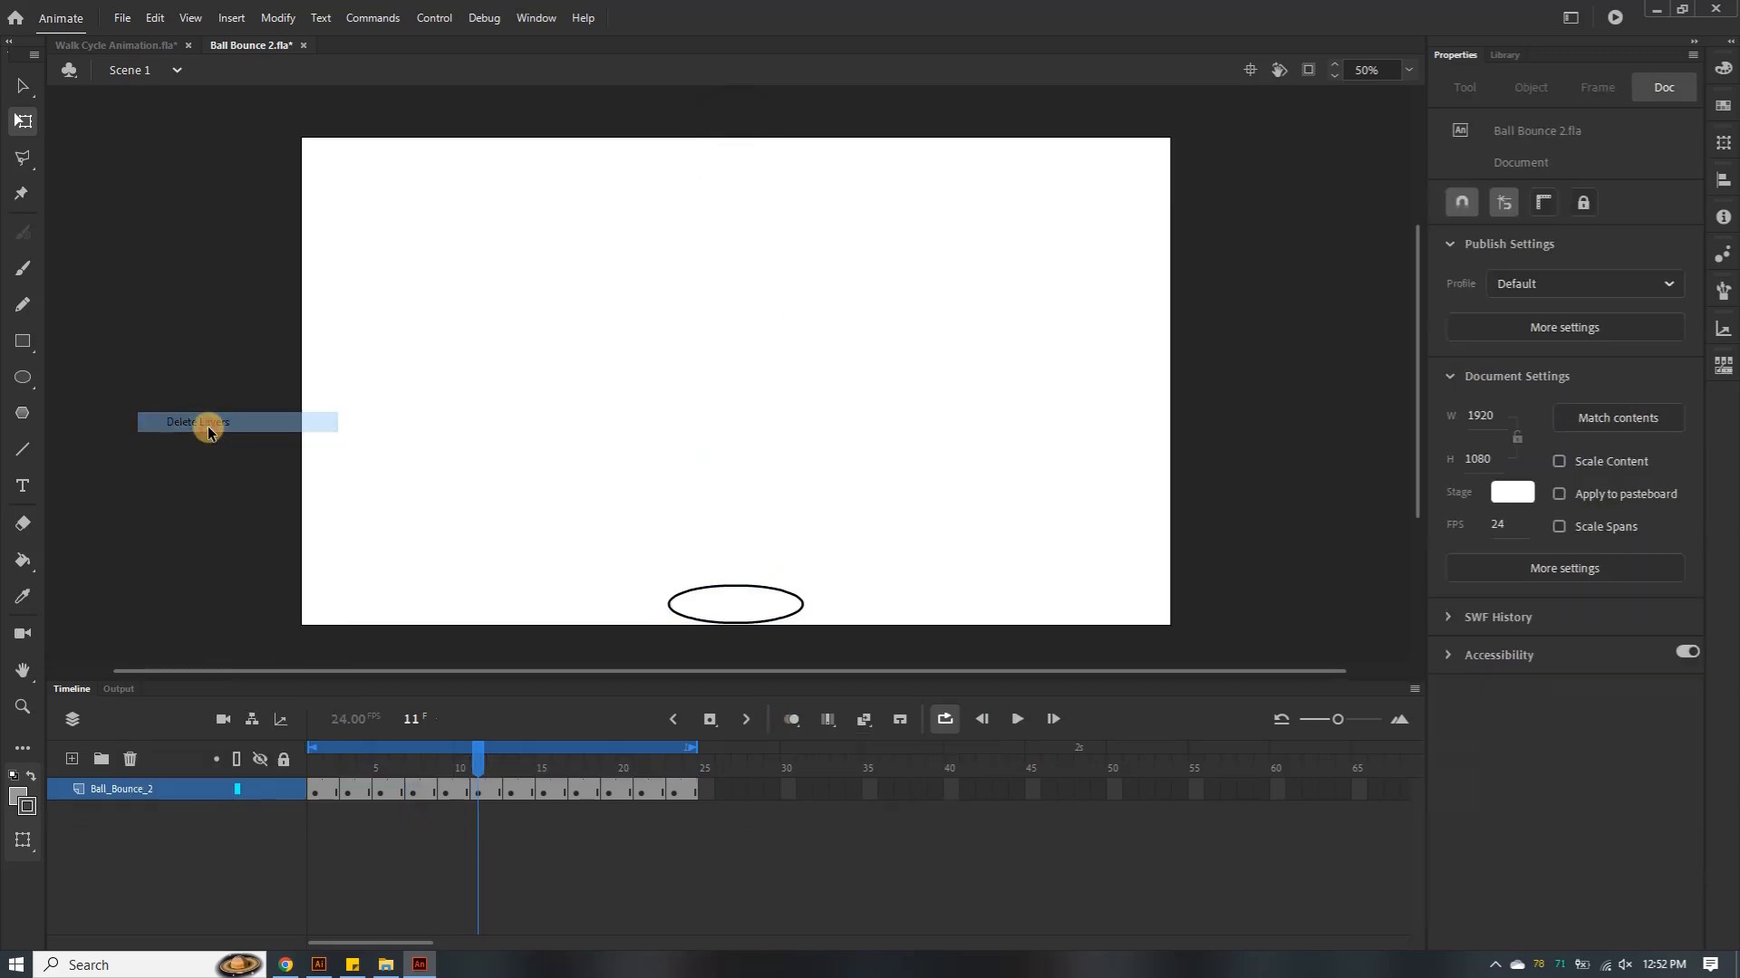
Play the bounce with its squashed contact, switch off looping and replay the animation
click(1015, 719)
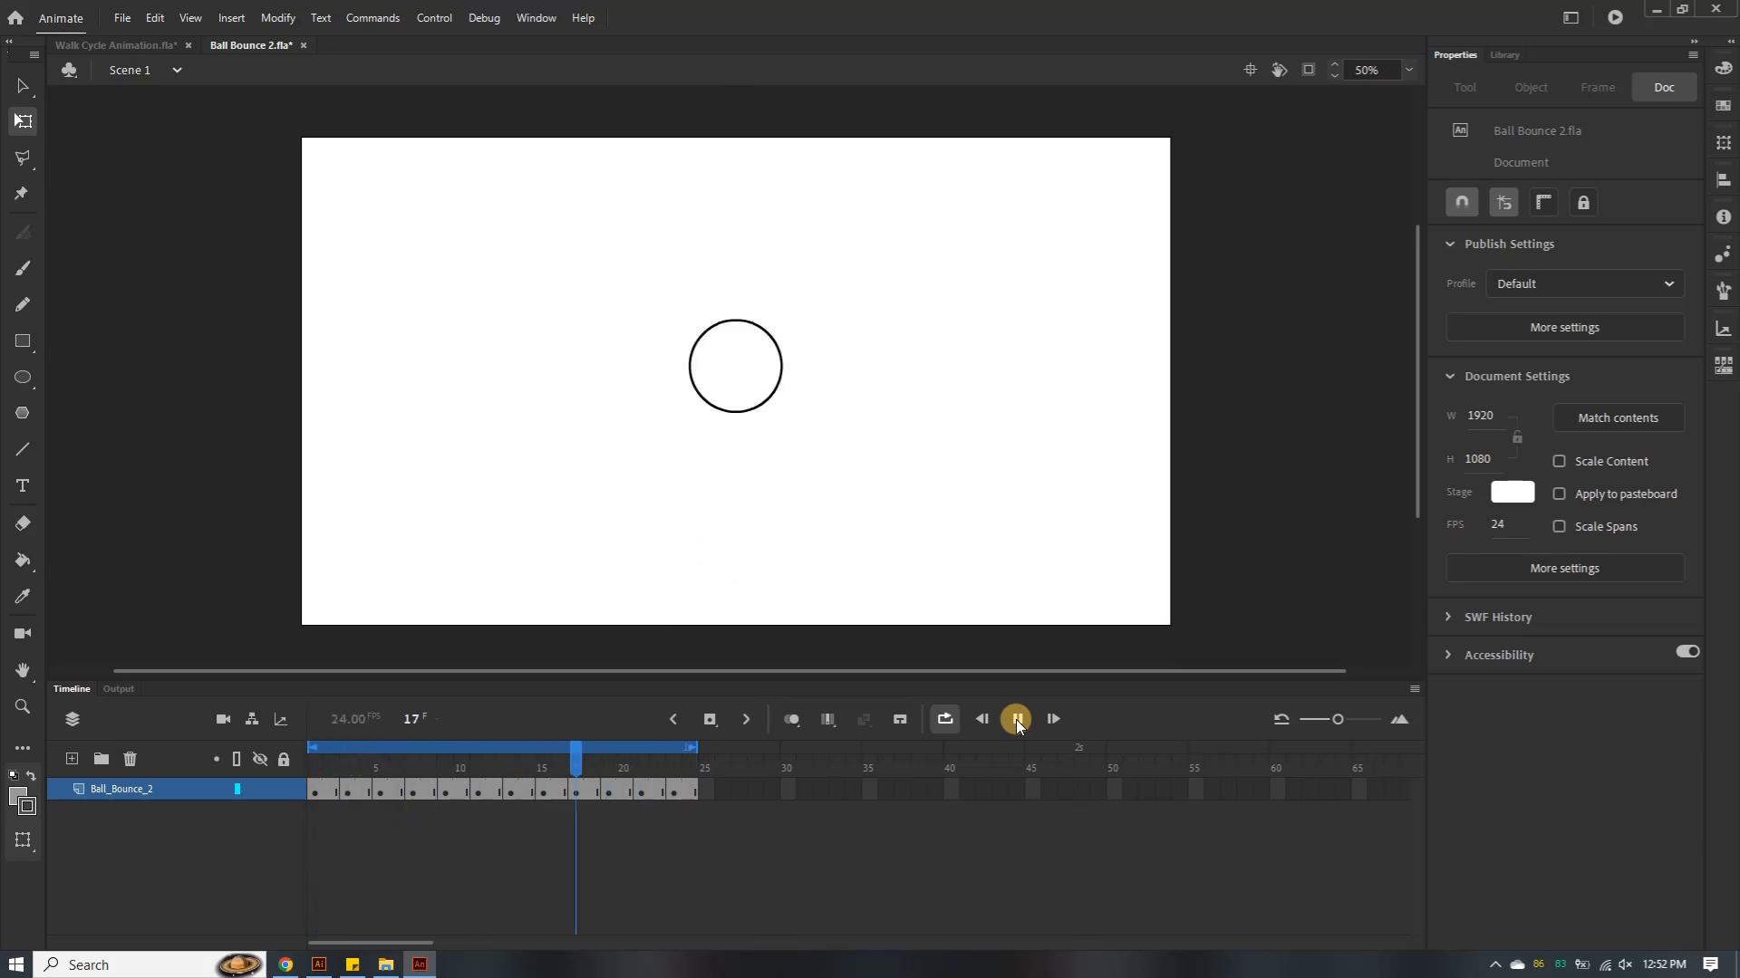
click(939, 722)
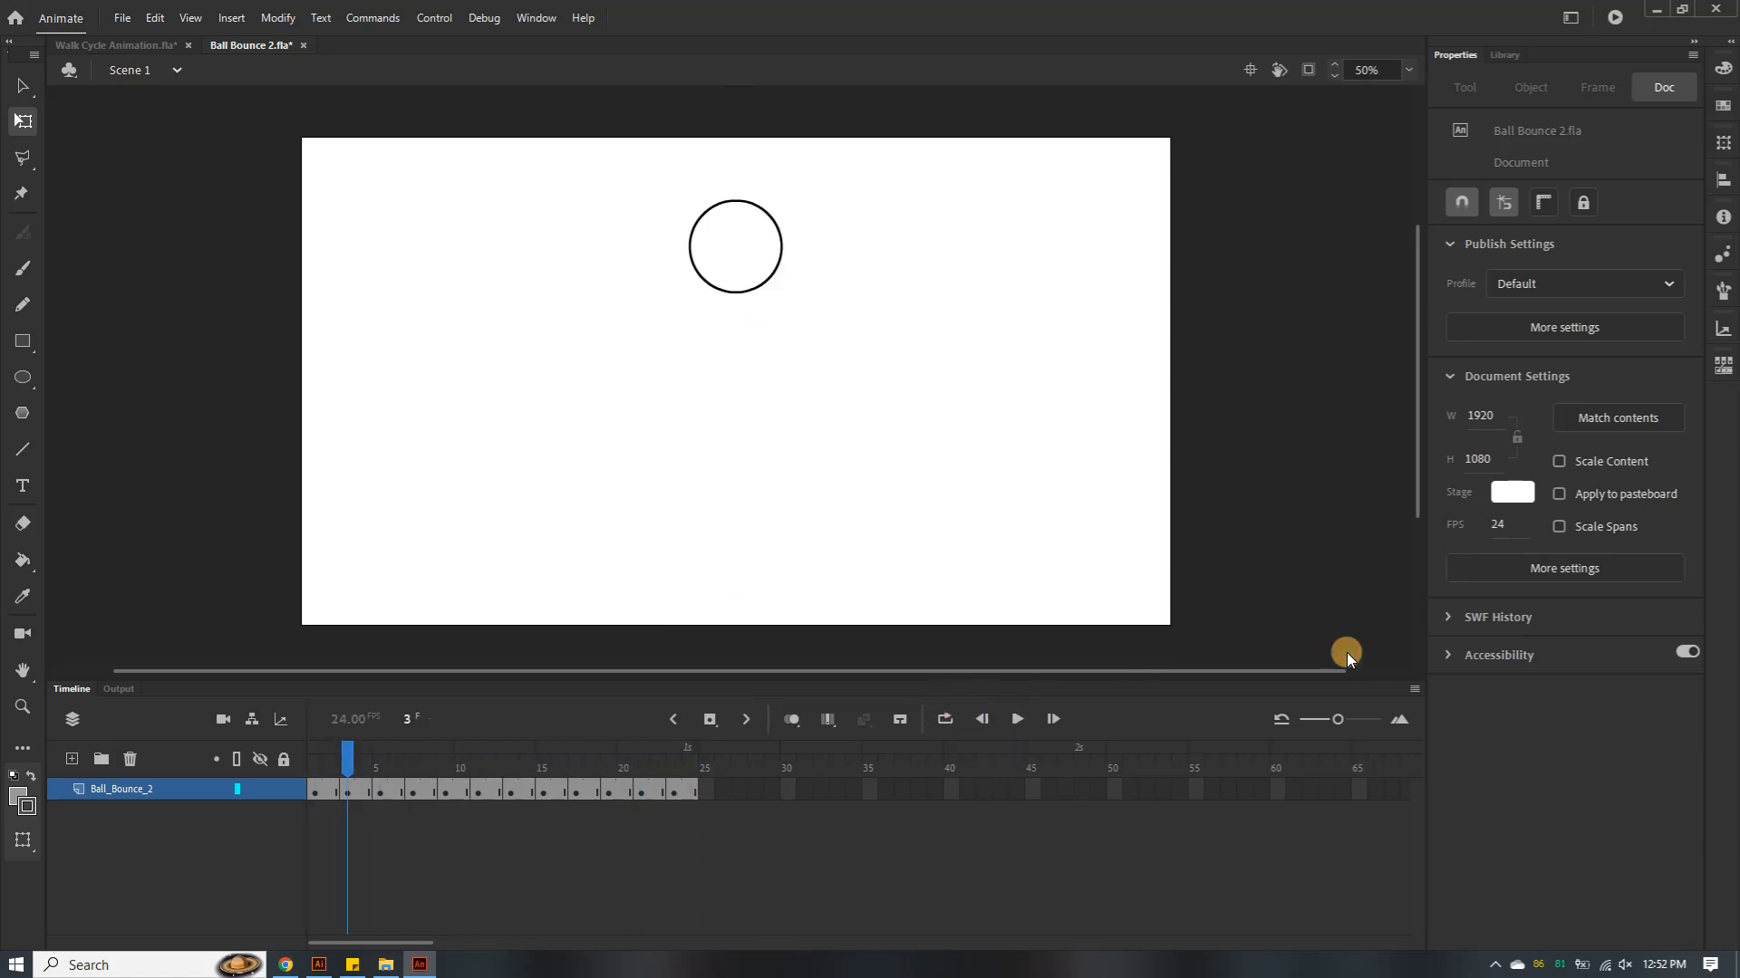
click(1015, 719)
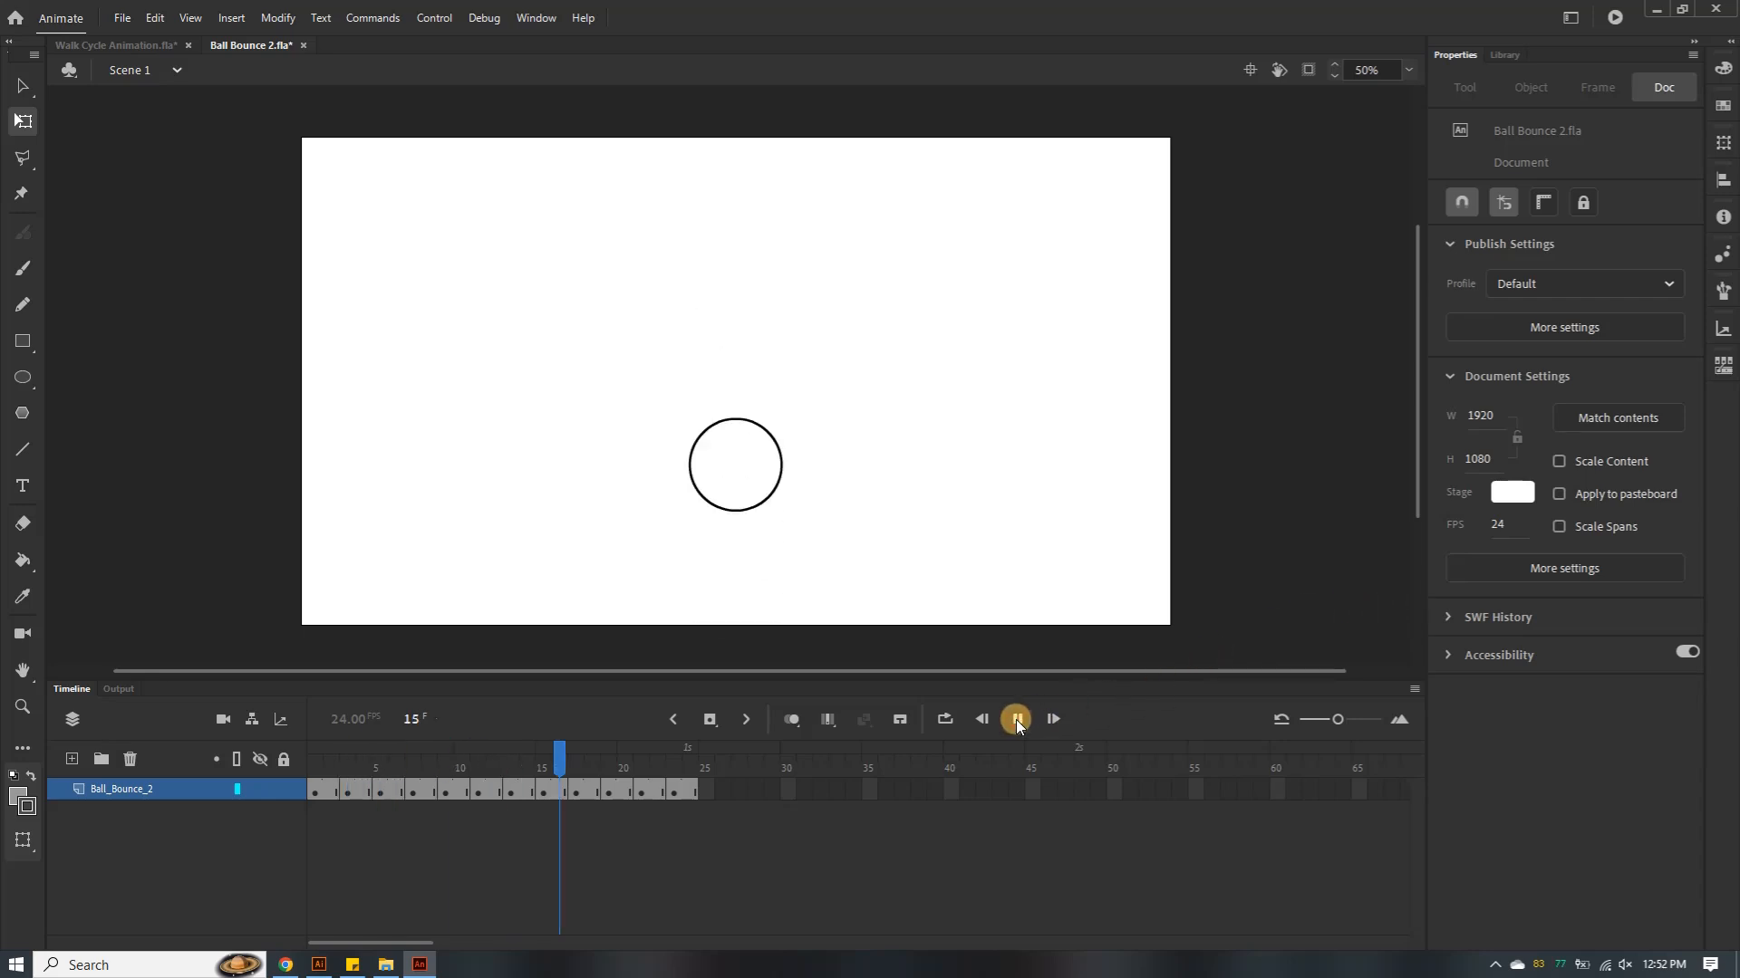
click(1017, 717)
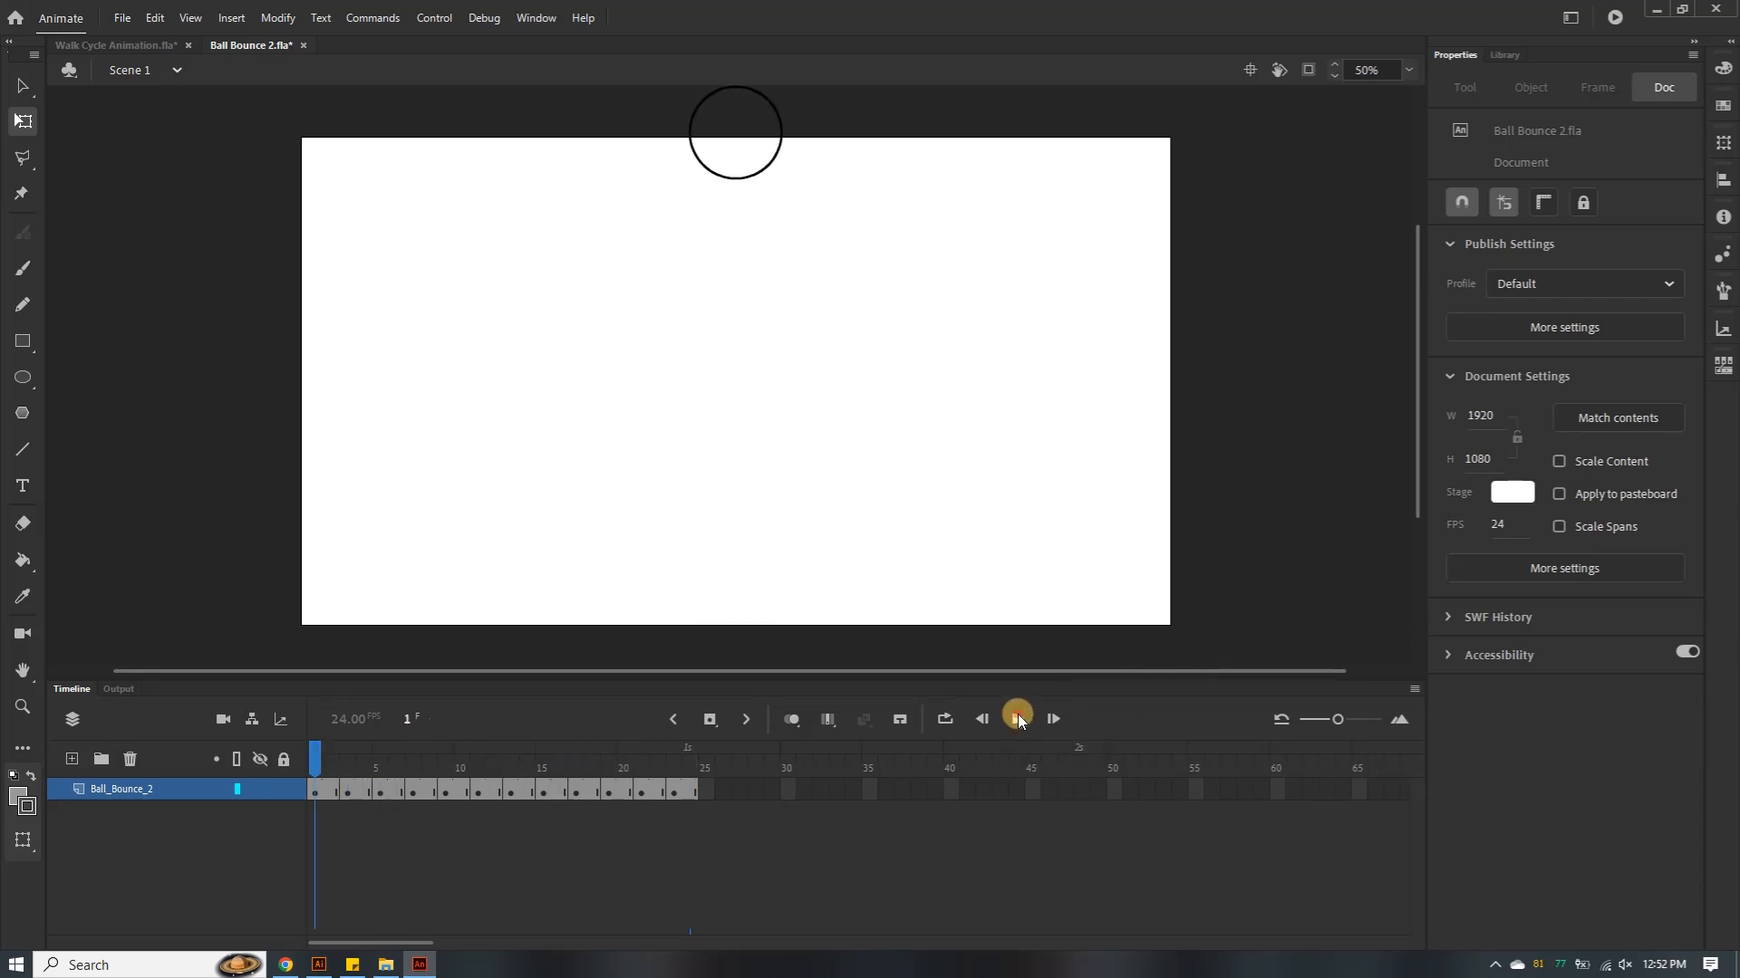
Turn looped playback back on across frames 1 to 24 and review the squashed ball bounce, pausing and resuming it once
click(1018, 717)
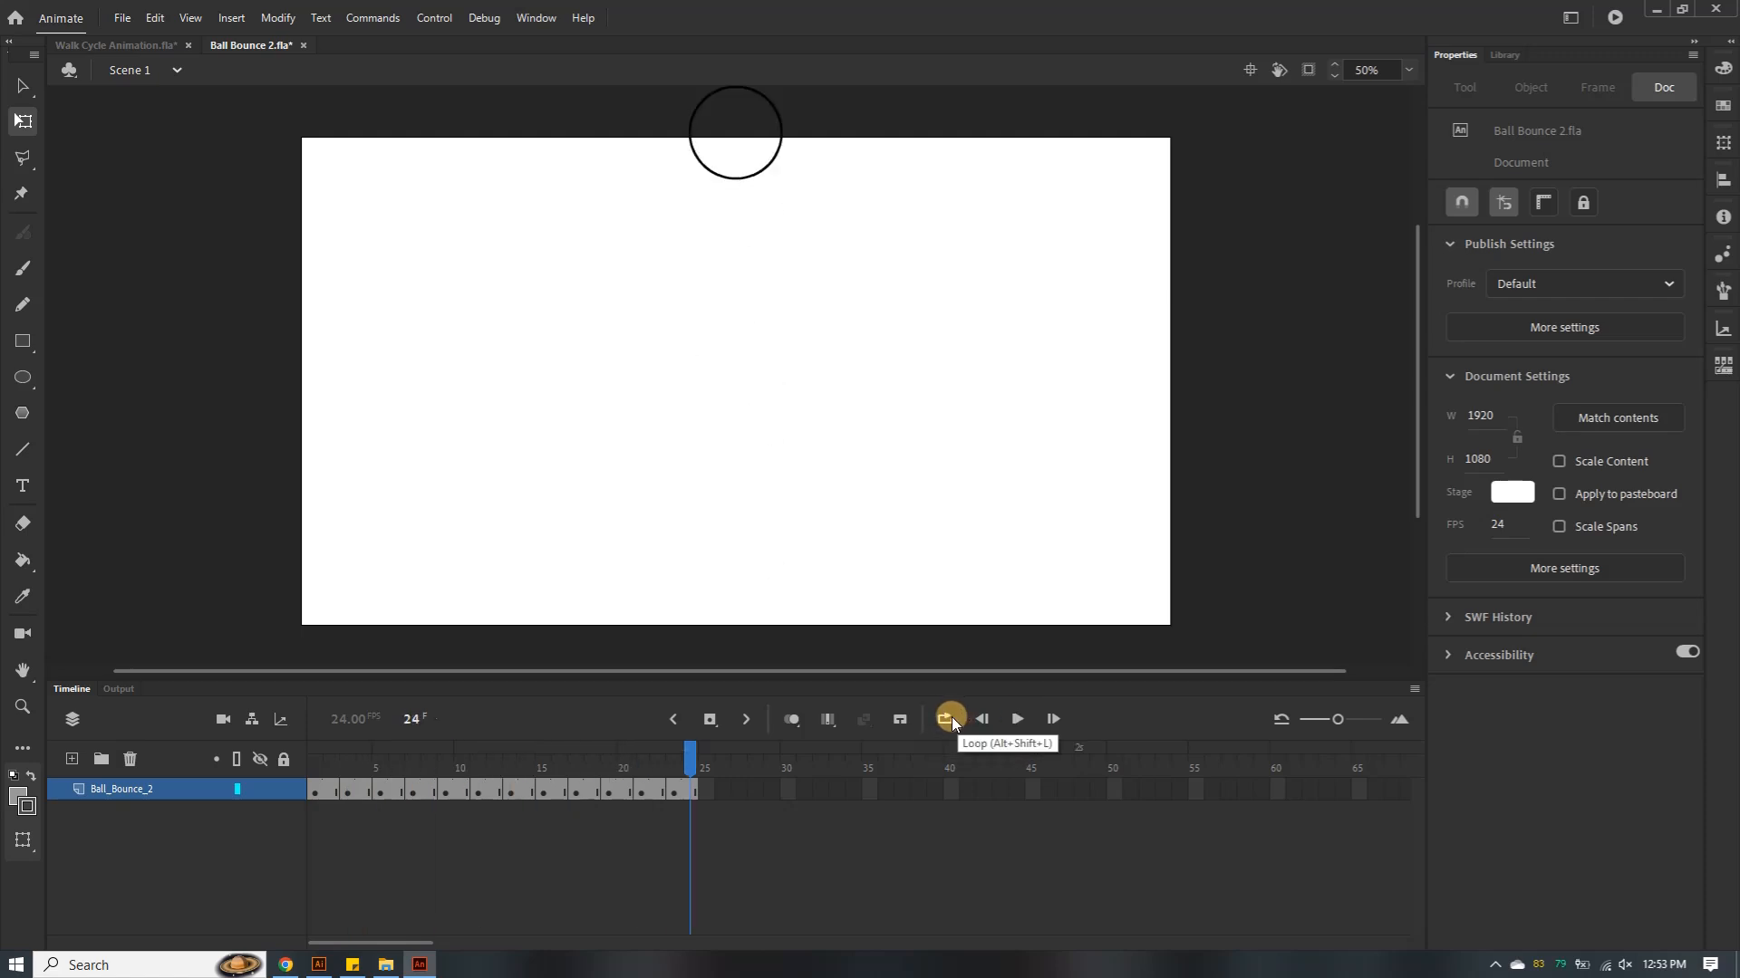
click(946, 717)
click(1019, 726)
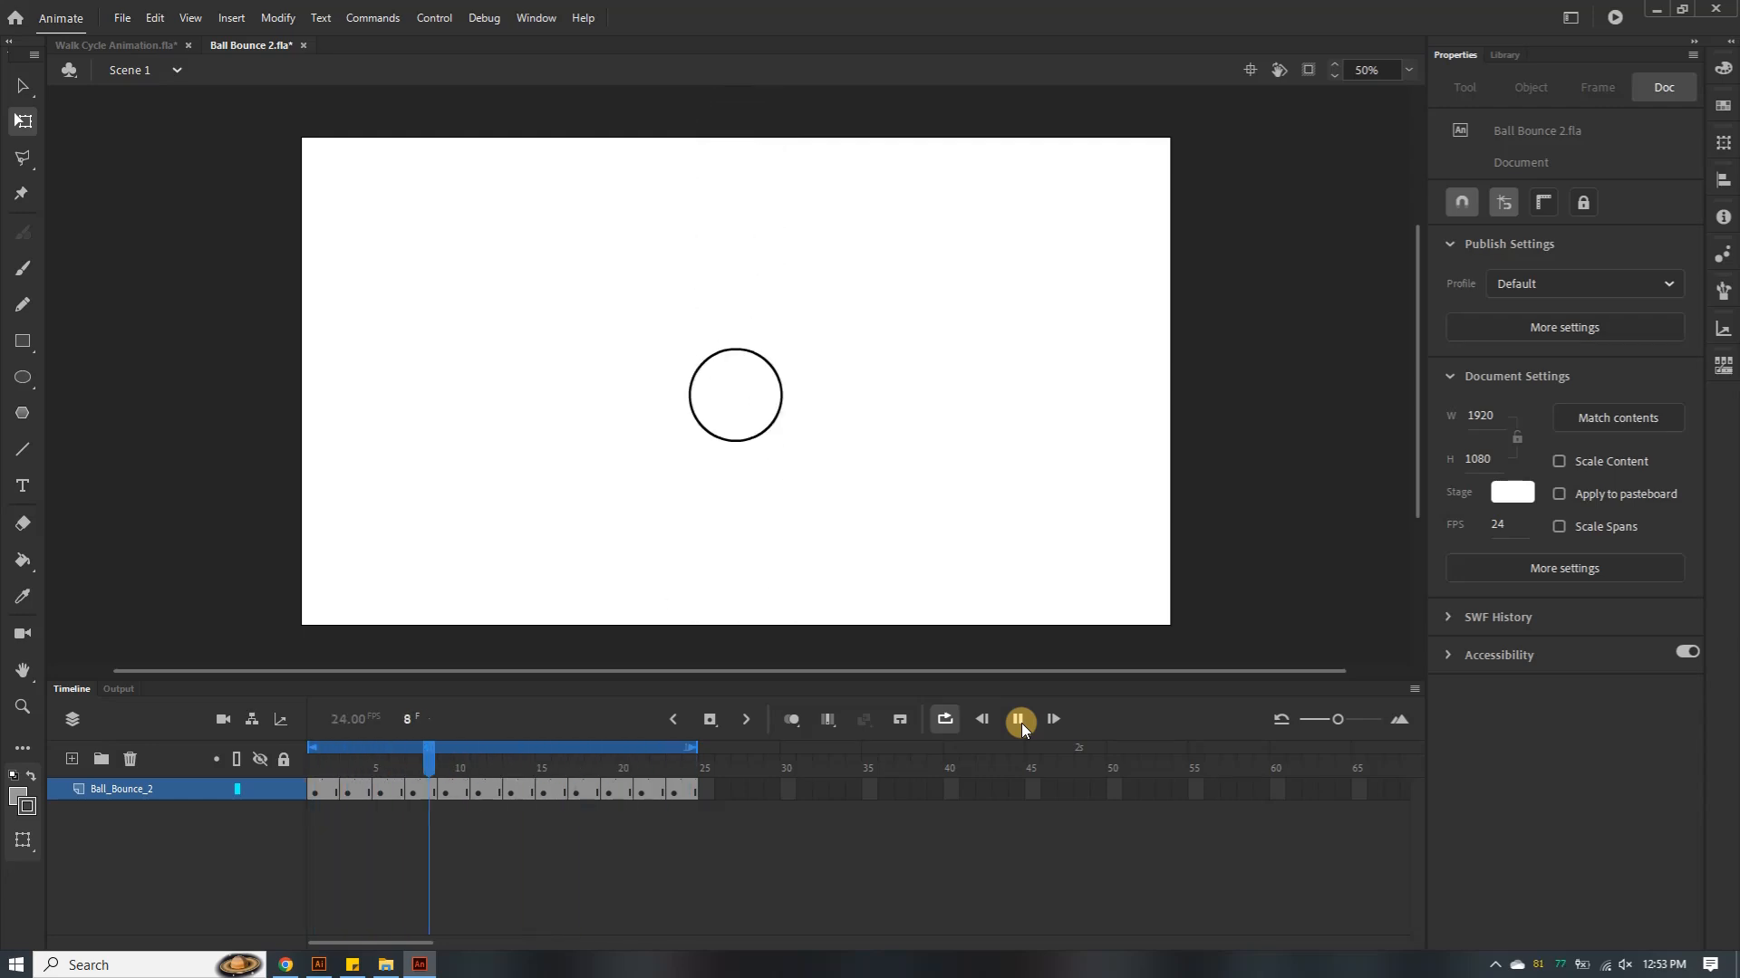
click(1018, 721)
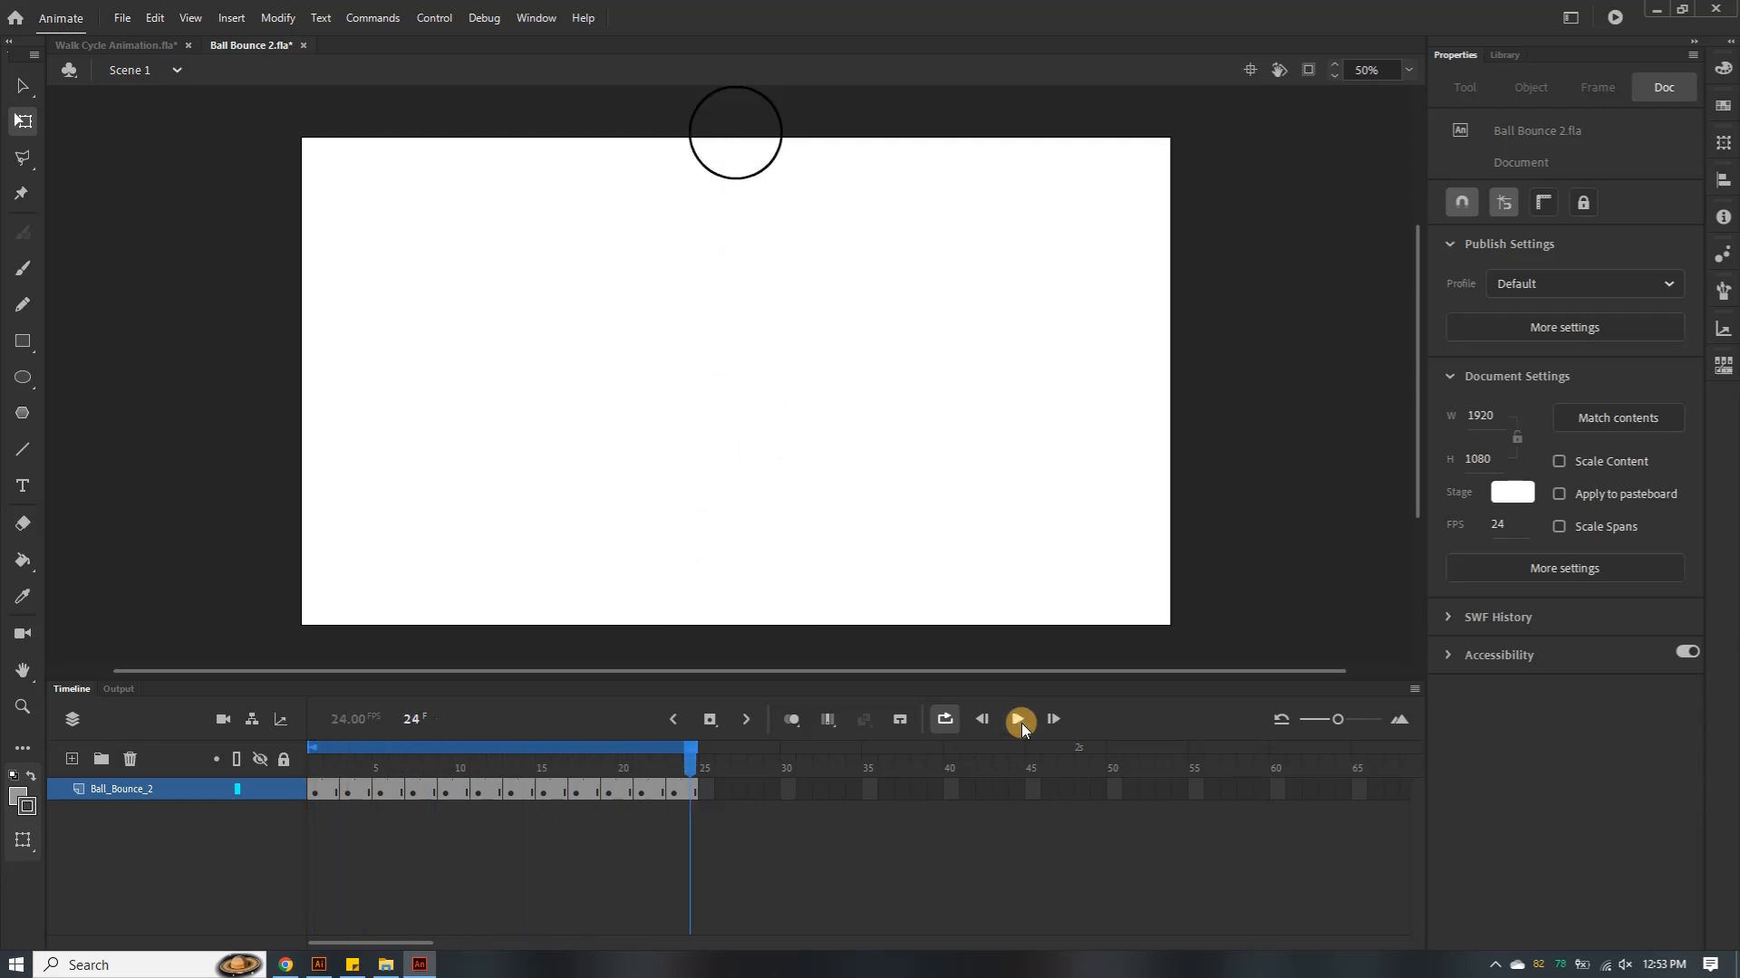
click(1020, 723)
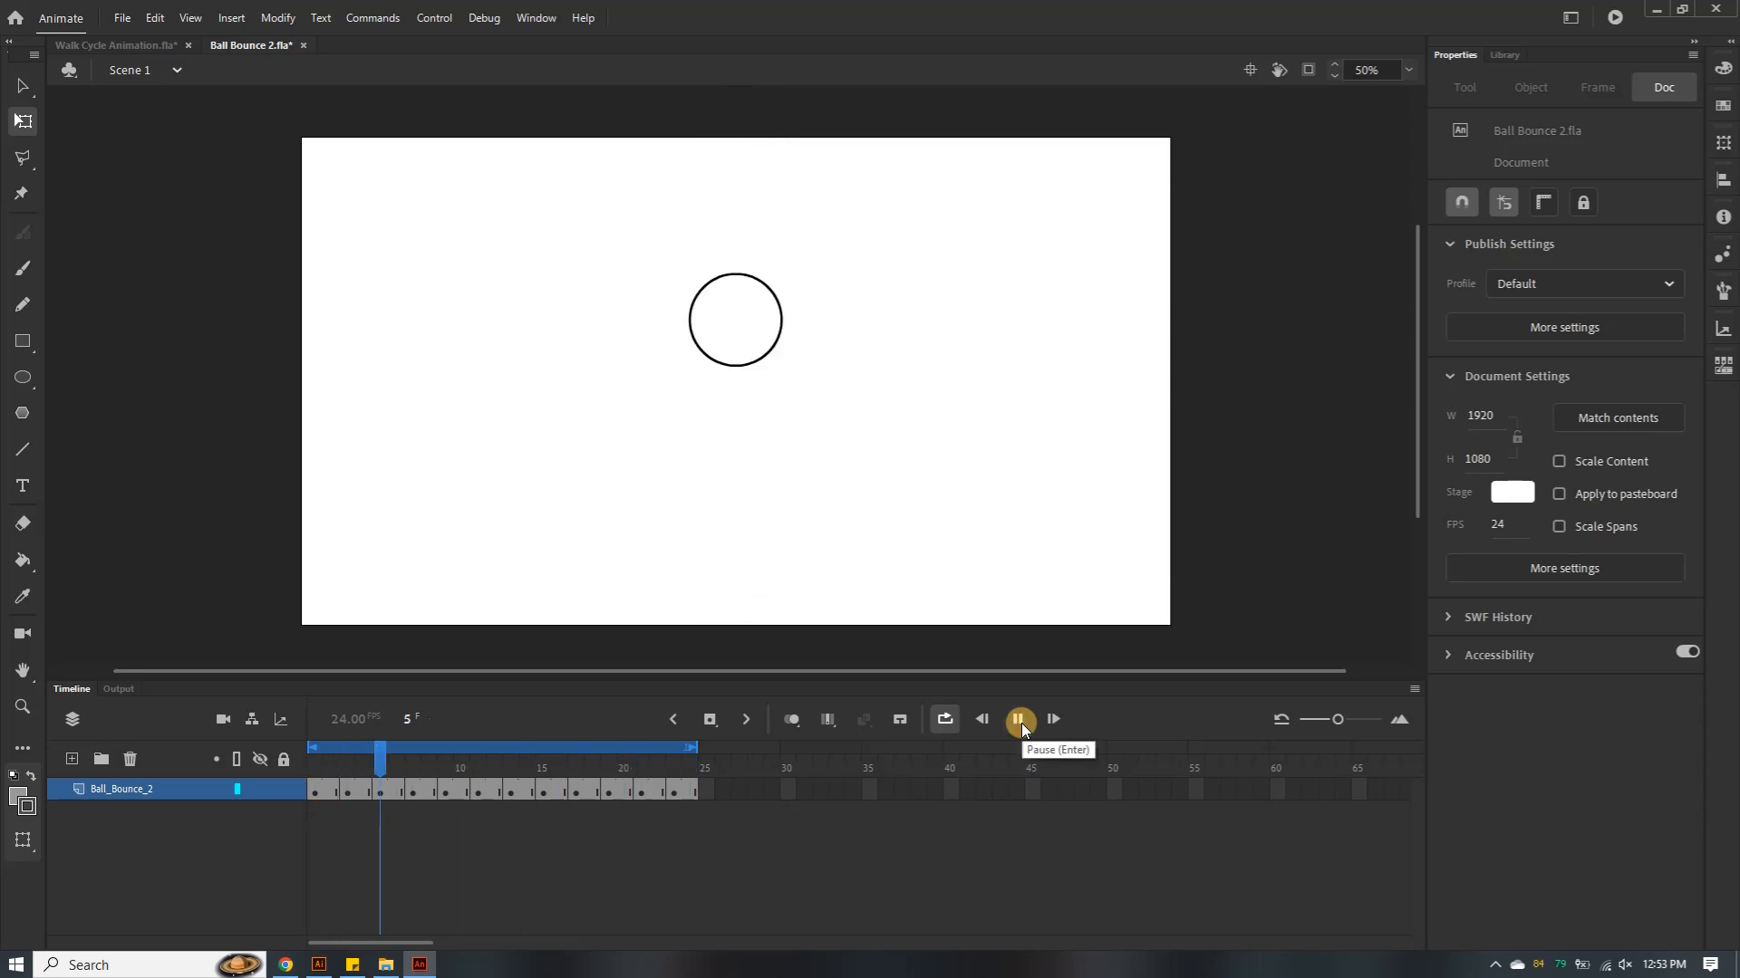